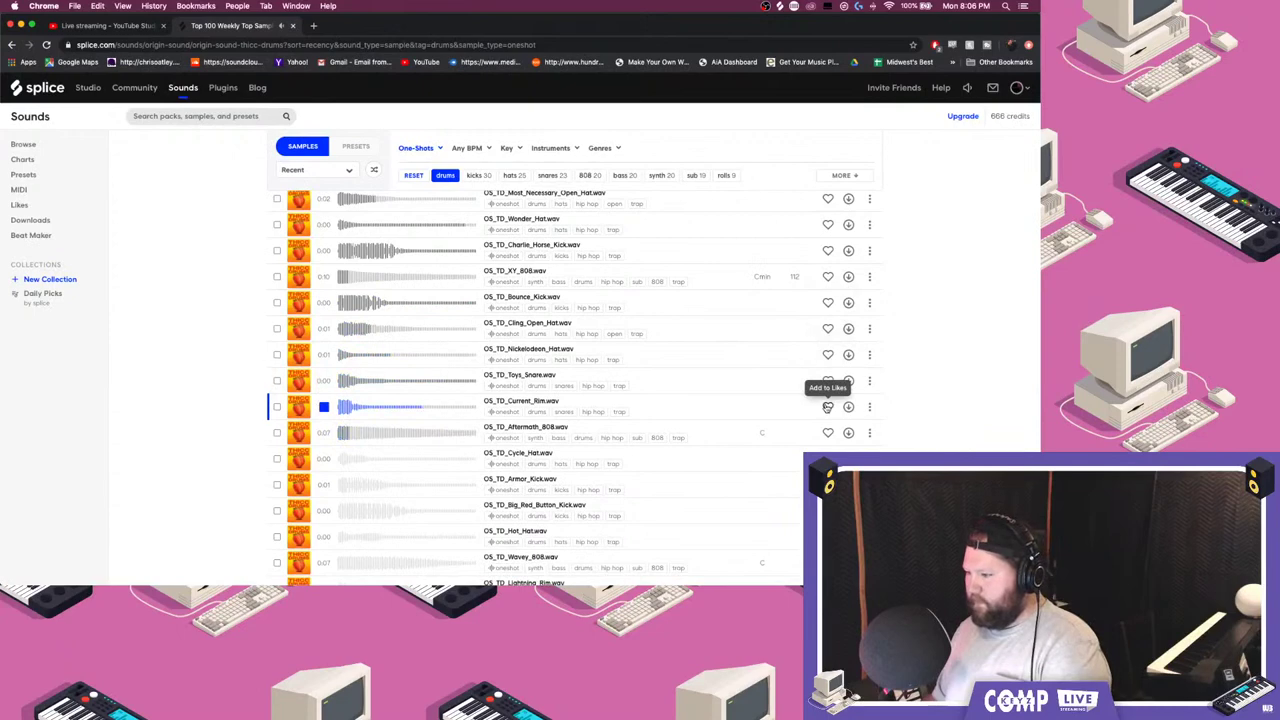
- Audition the drum one-shots in the THICC DRUMS list and add OS_TD_Current_Rim.wav to the likes
{"action": "key", "text": "Down"}
{"action": "key", "text": "Down"}
{"action": "left_click", "coordinate": [827, 407]}
- Audition the samples following OS_TD_Current_Rim.wav and add OS_TD_Lightning_Rim.wav to the likes
{"action": "key", "text": "Down"}
{"action": "key", "text": "Down"}
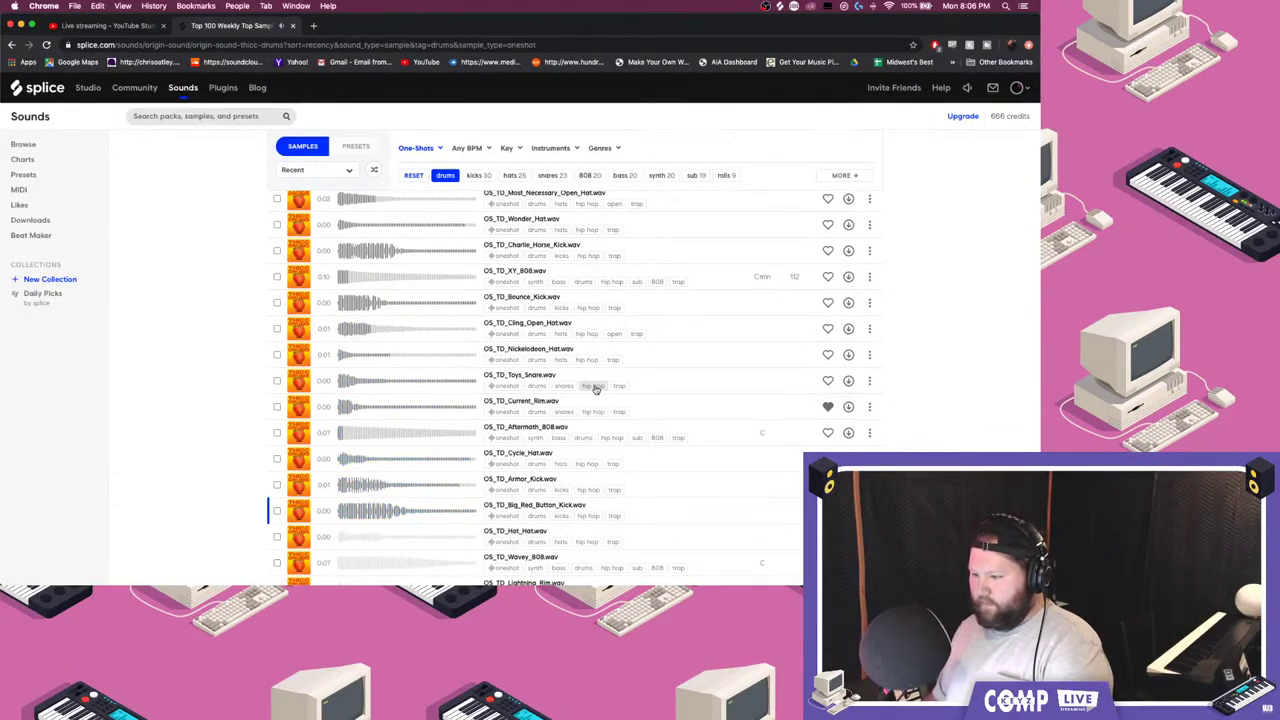
{"action": "key", "text": "Down"}
{"action": "key", "text": "Down"}
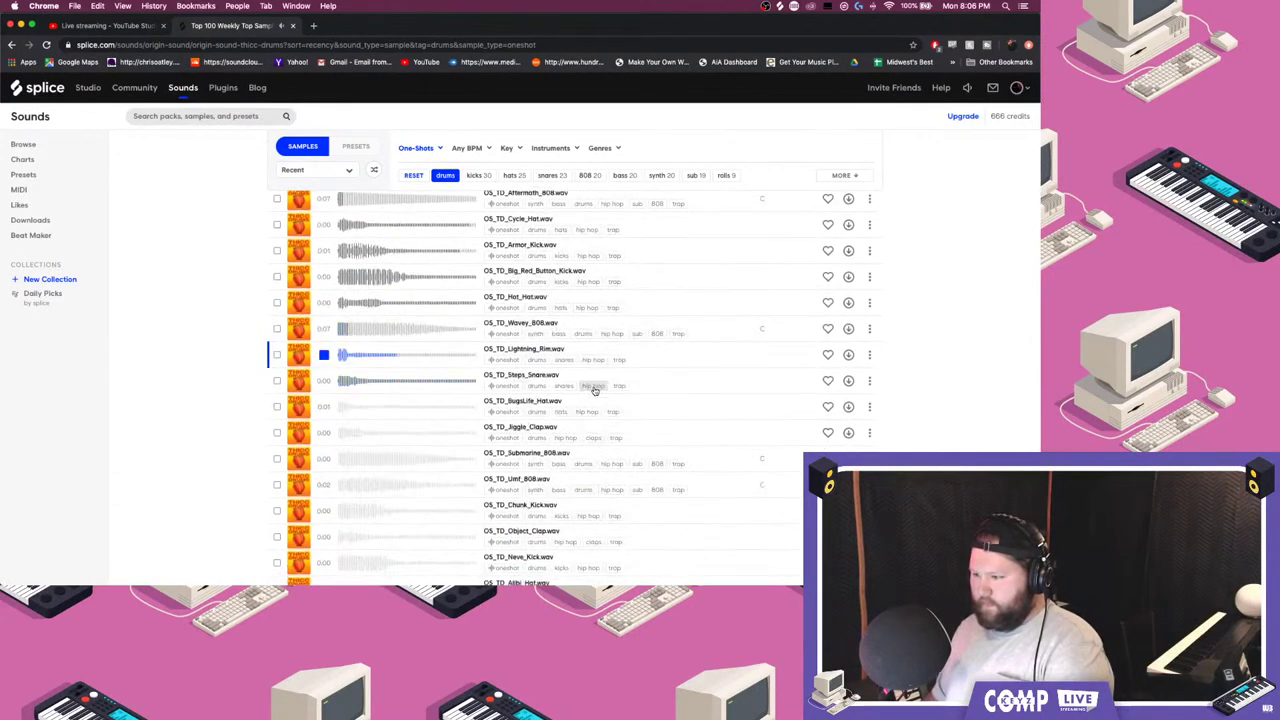
{"action": "left_click", "coordinate": [827, 355]}
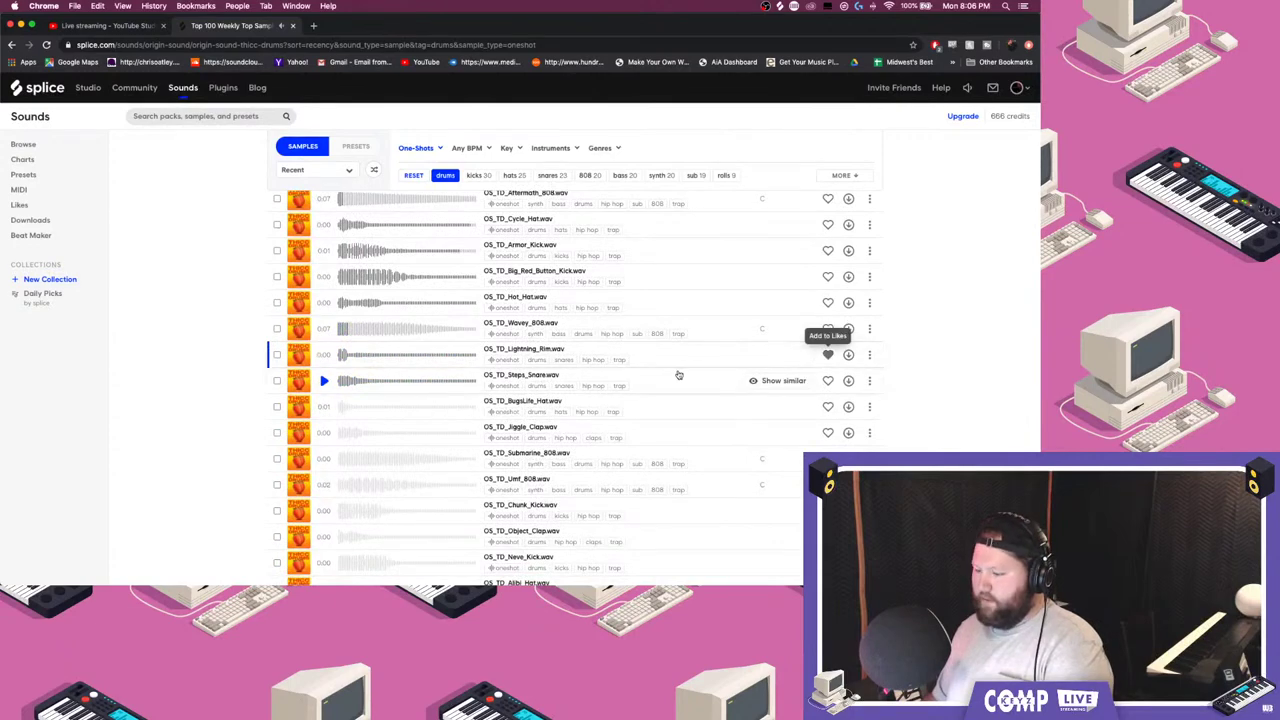
- Audition the drum one-shots one after another from OS_TD_Steps_Snare.wav to OS_TD_Alien_Rim.wav
{"action": "key", "text": "Down"}
{"action": "key", "text": "Down"}
{"action": "key", "text": "Down"}
{"action": "key", "text": "Down"}
{"action": "key", "text": "Down"}
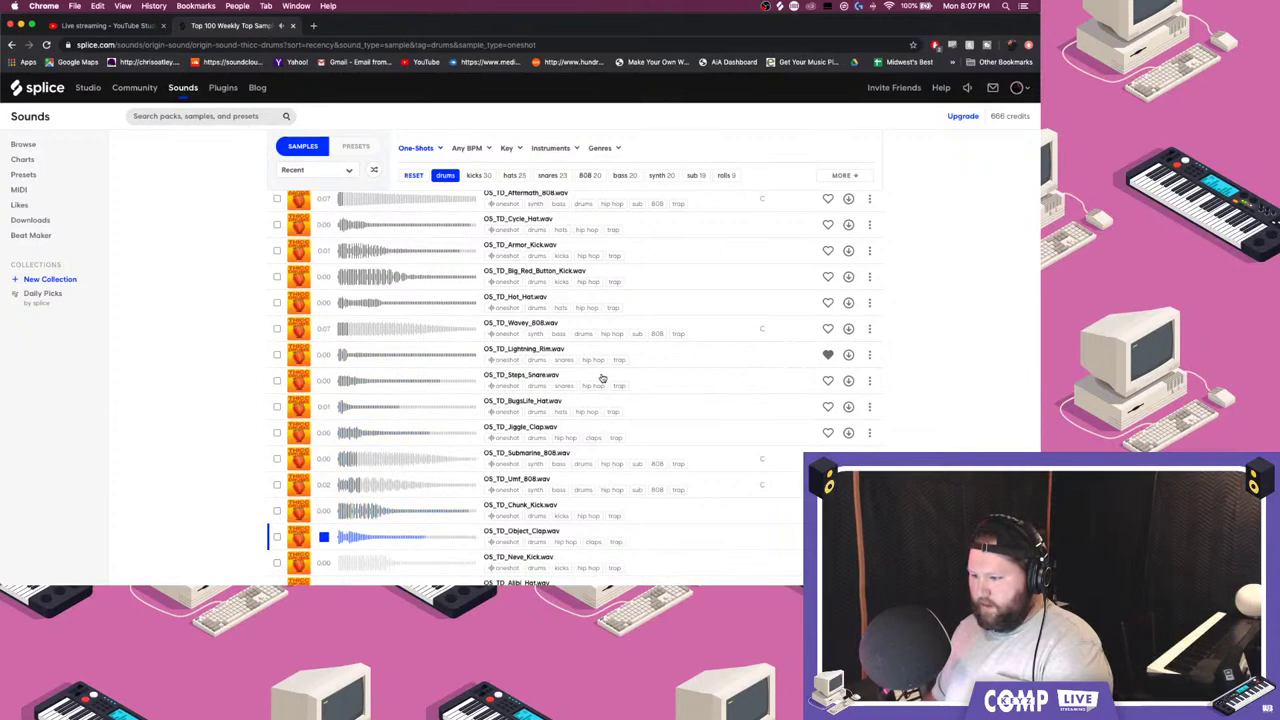
{"action": "key", "text": "Down"}
{"action": "key", "text": "Down"}
{"action": "key", "text": "Down"}
{"action": "key", "text": "Down"}
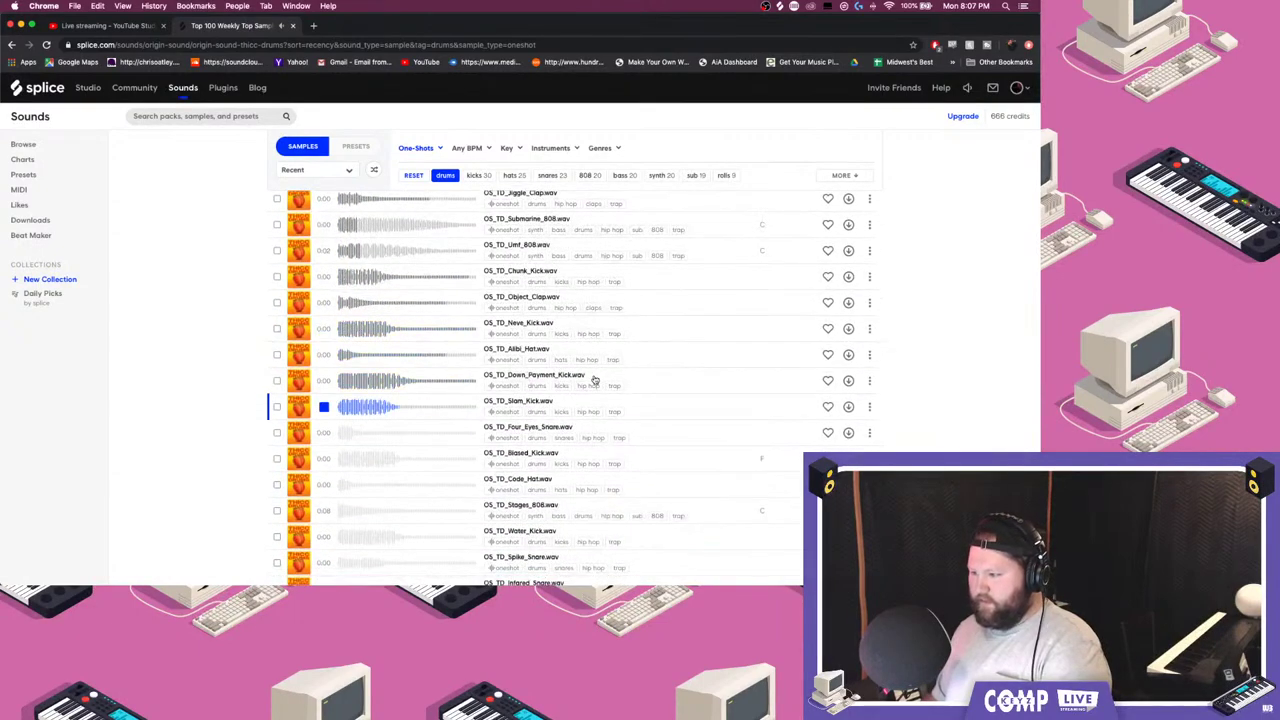
{"action": "key", "text": "Down"}
{"action": "key", "text": "Down"}
{"action": "key", "text": "Down"}
{"action": "key", "text": "Down"}
{"action": "key", "text": "Down"}
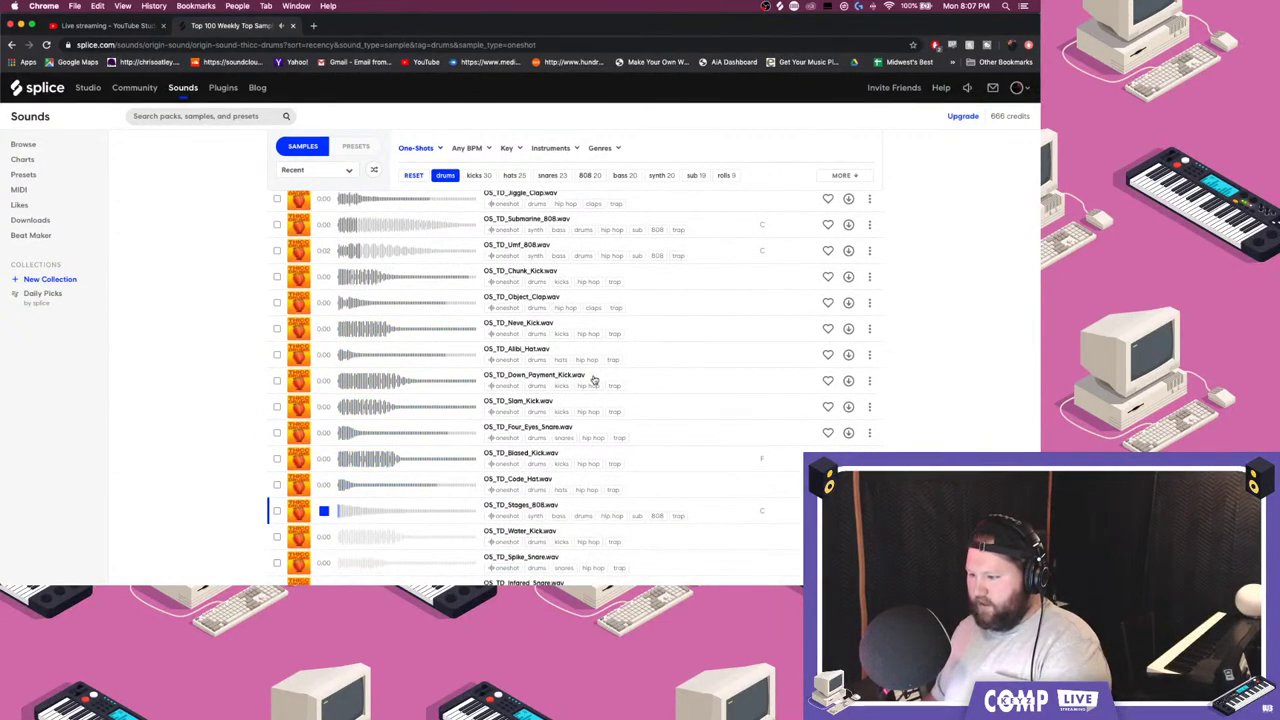
{"action": "key", "text": "Down"}
{"action": "key", "text": "Down"}
{"action": "key", "text": "Down"}
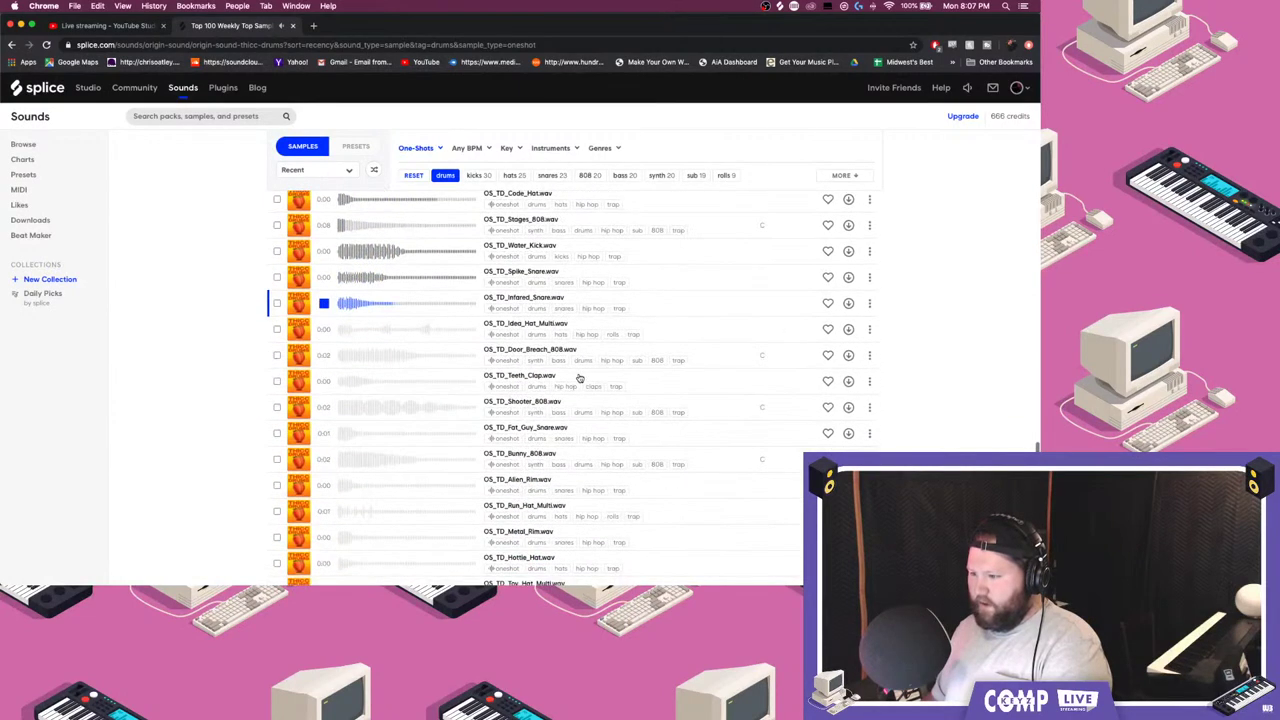
{"action": "key", "text": "Down"}
{"action": "key", "text": "Down"}
{"action": "key", "text": "Down"}
{"action": "key", "text": "Down"}
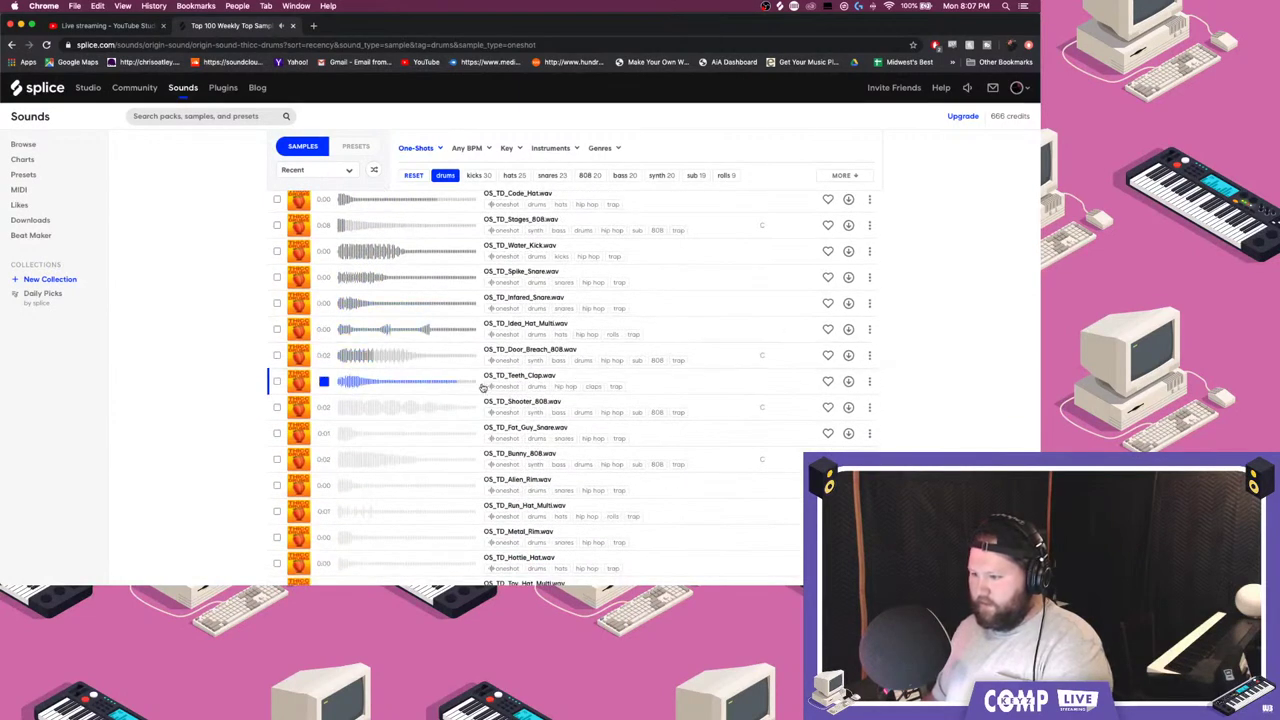
{"action": "key", "text": "Down"}
{"action": "key", "text": "Down"}
{"action": "key", "text": "Down"}
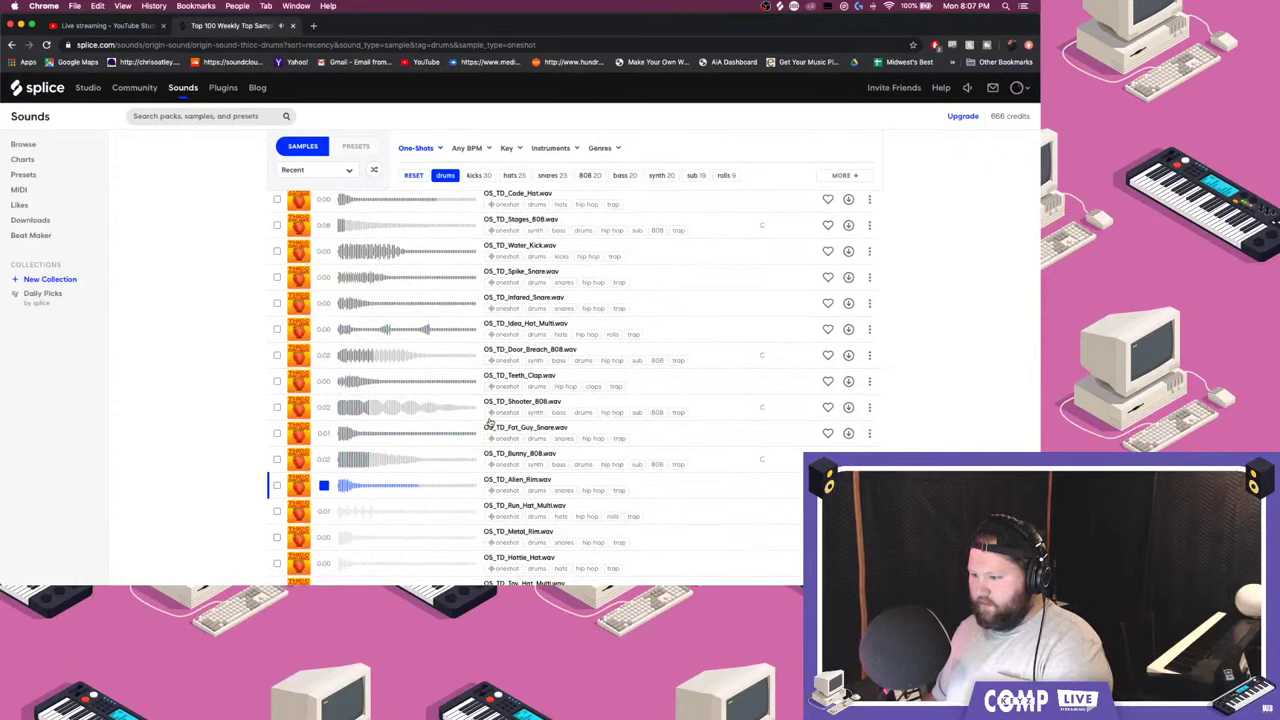
- Audition the hats, rims and kick after OS_TD_Alien_Rim.wav and add OS_TD_Hottie_Hat.wav to the likes
{"action": "key", "text": "Down"}
{"action": "key", "text": "Down"}
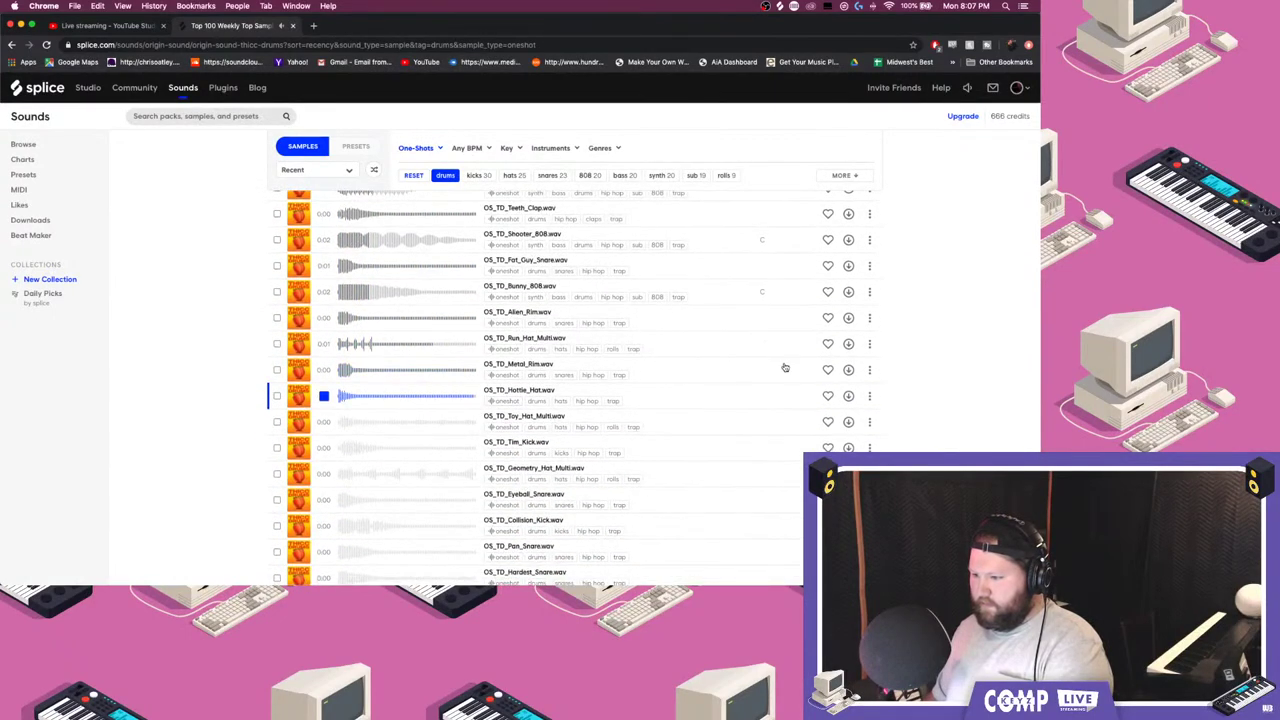
{"action": "key", "text": "Down"}
{"action": "key", "text": "Down"}
{"action": "key", "text": "Down"}
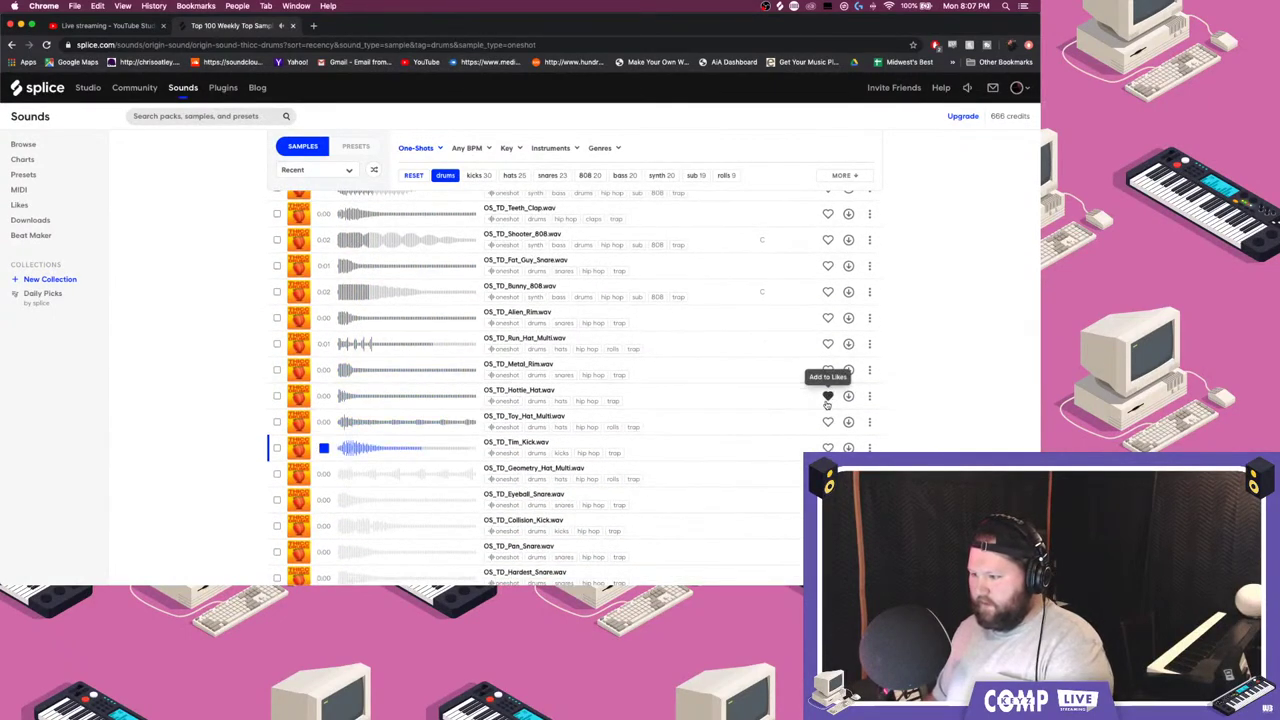
{"action": "left_click", "coordinate": [827, 397]}
- Audition the remaining drum one-shots from OS_TD_Geometry_Hat_Multi.wav through OS_TD_Replica_Clap.wav at the end of the list
{"action": "key", "text": "Down"}
{"action": "key", "text": "Down"}
{"action": "key", "text": "Down"}
{"action": "key", "text": "Down"}
{"action": "key", "text": "Down"}
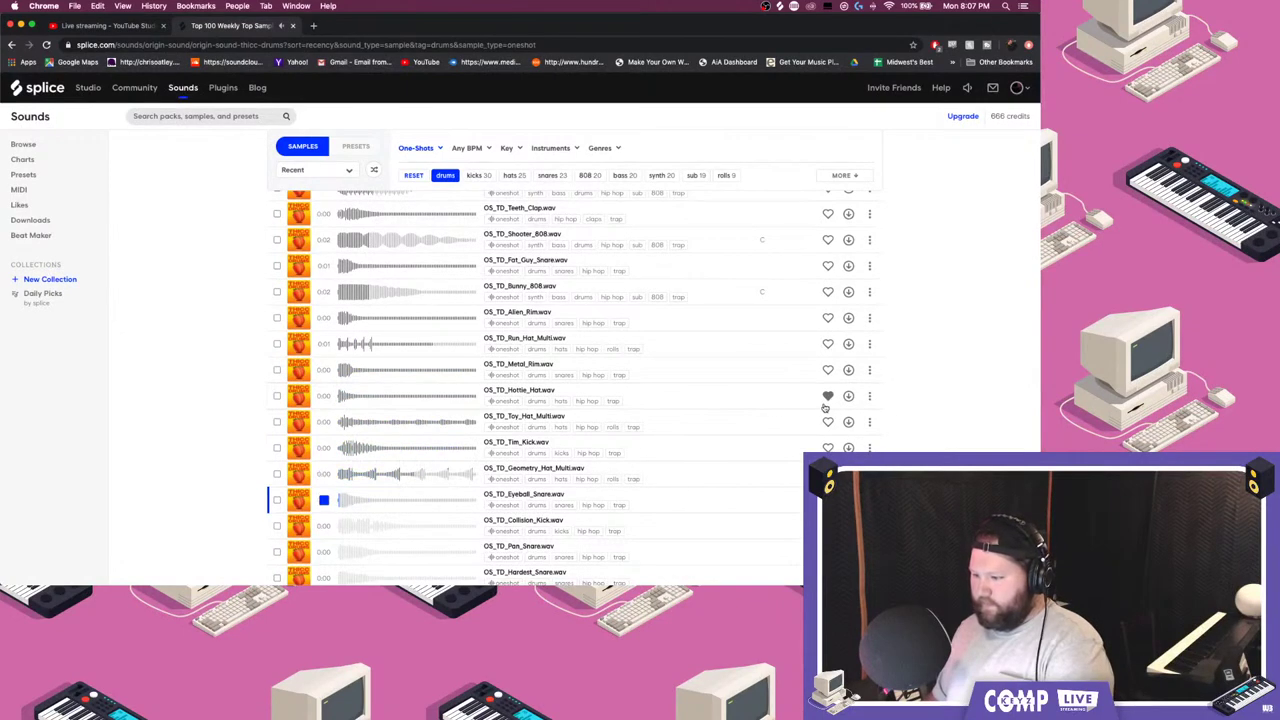
{"action": "key", "text": "Down"}
{"action": "key", "text": "Down"}
{"action": "key", "text": "Down"}
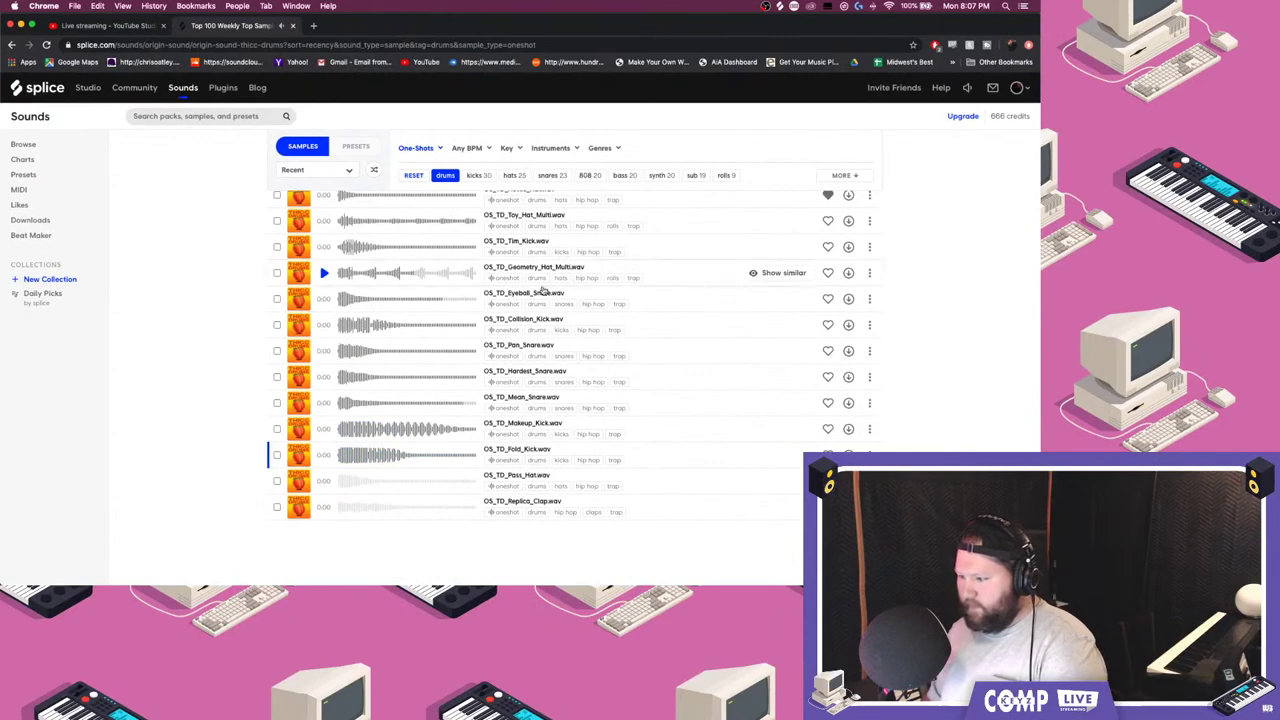
{"action": "key", "text": "Down"}
{"action": "key", "text": "Up"}
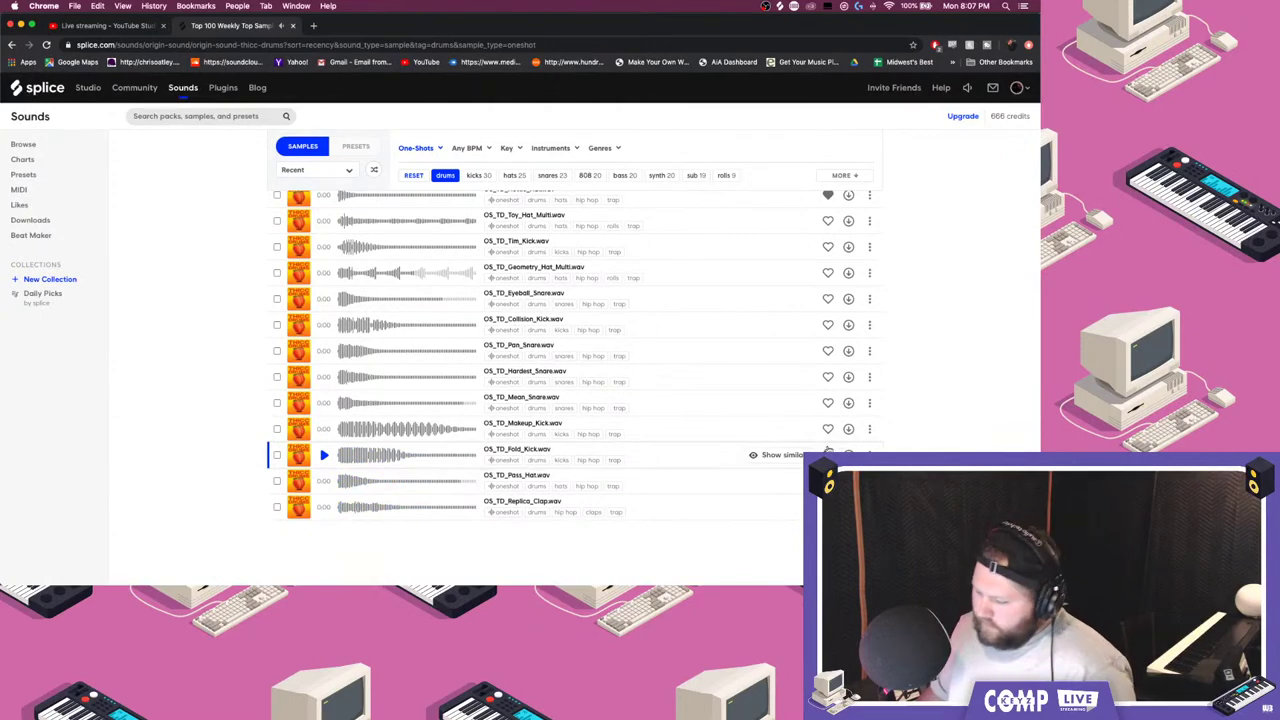
- Switch to Logic Pro X and start a new project, closing the current one and saving its changes
{"action": "mouse_move", "coordinate": [1027, 278]}
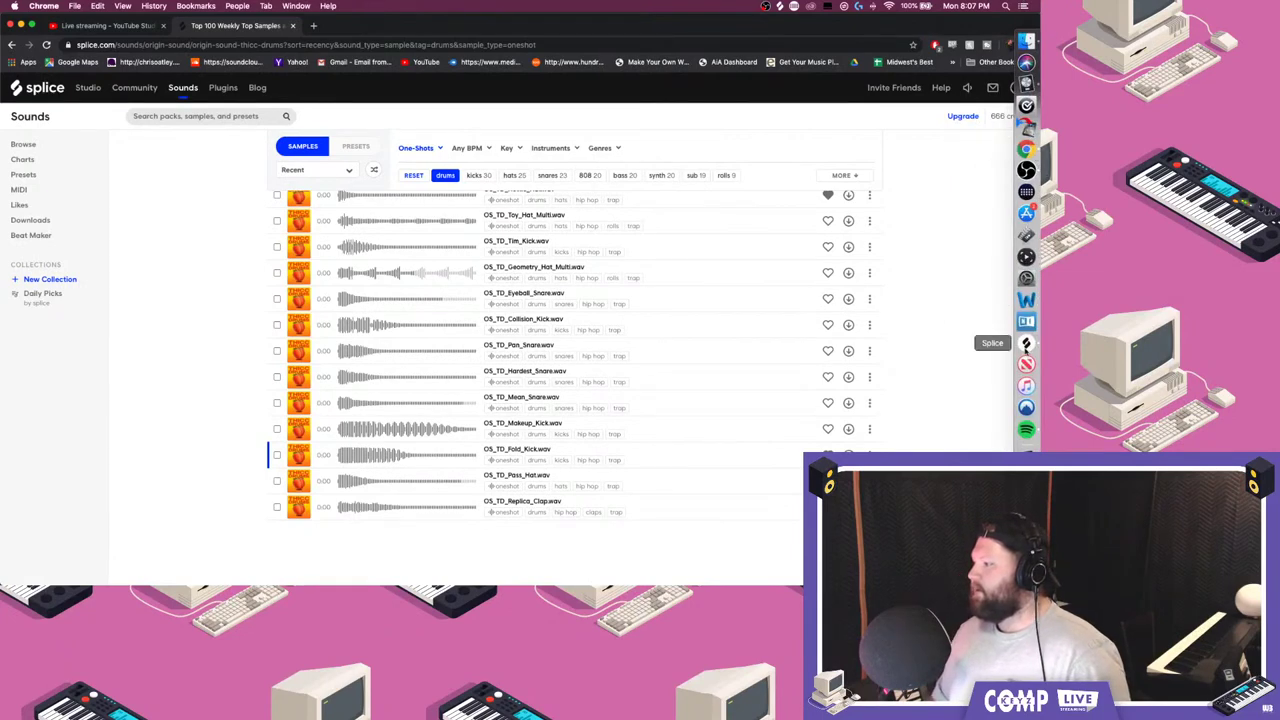
{"action": "left_click", "coordinate": [1026, 85]}
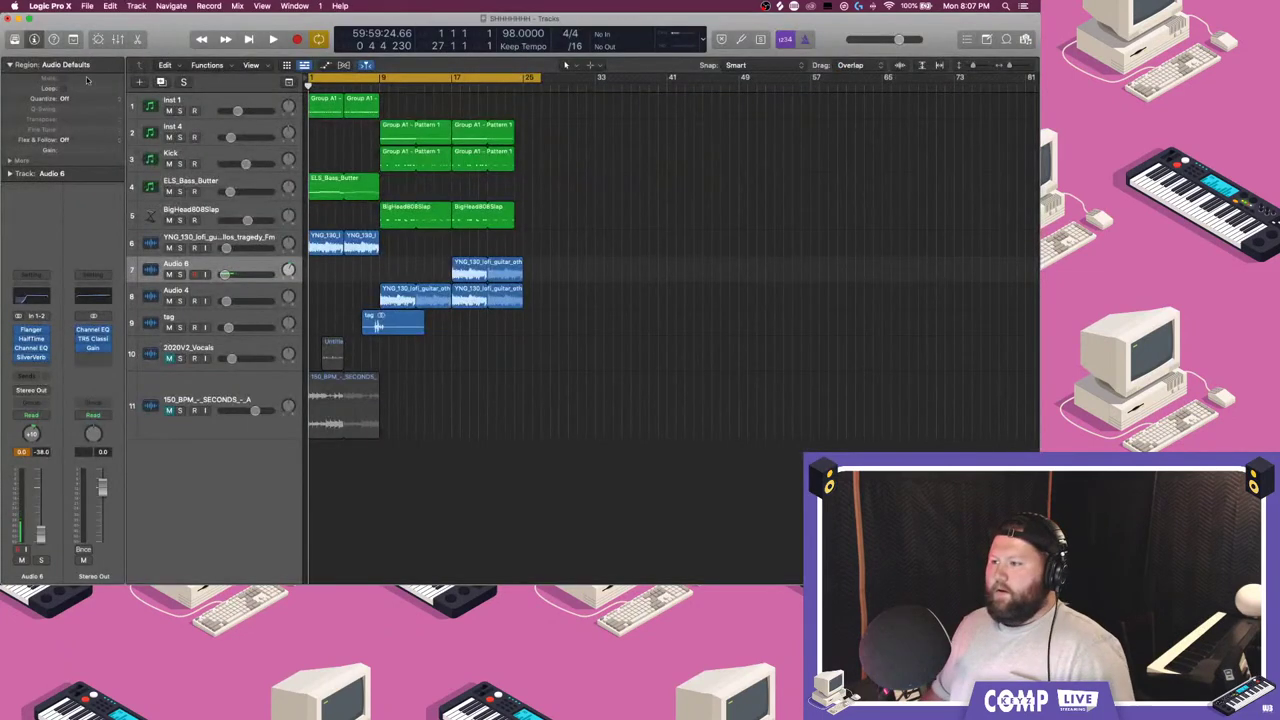
{"action": "key", "text": "space"}
{"action": "key", "text": "space"}
{"action": "left_click", "coordinate": [87, 6]}
{"action": "mouse_move", "coordinate": [111, 50]}
{"action": "left_click", "coordinate": [96, 19]}
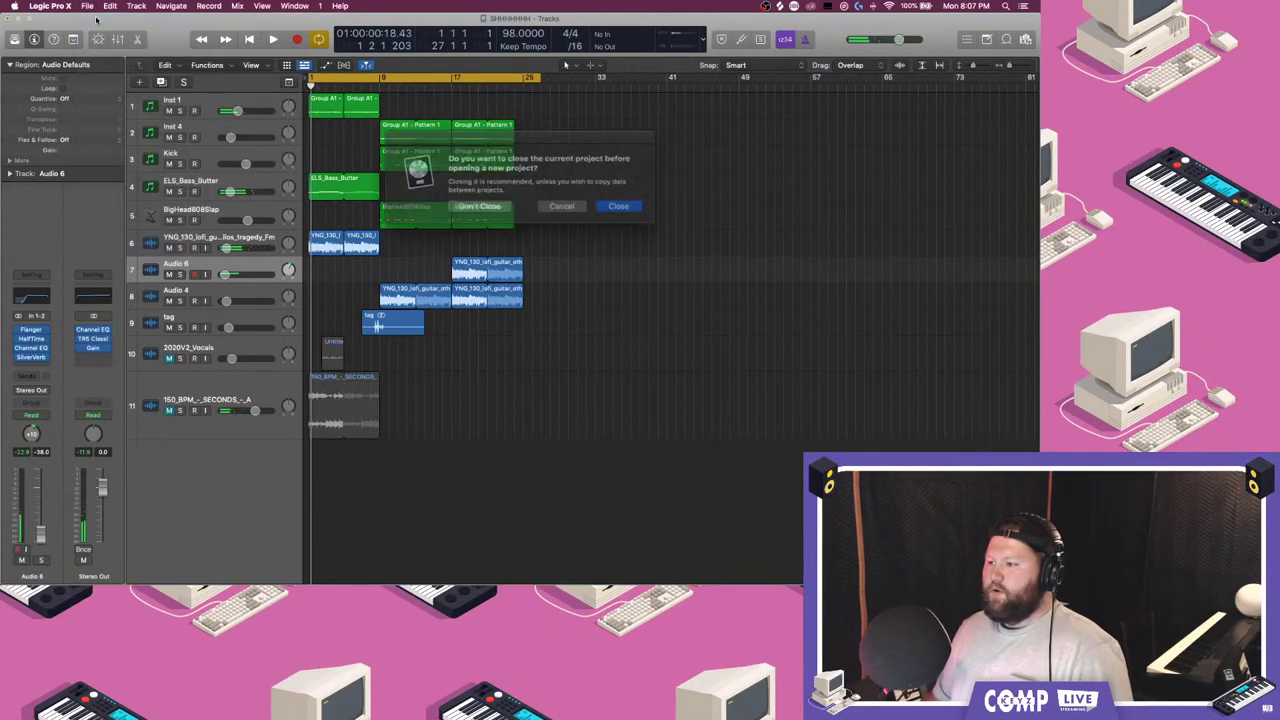
{"action": "left_click", "coordinate": [607, 206]}
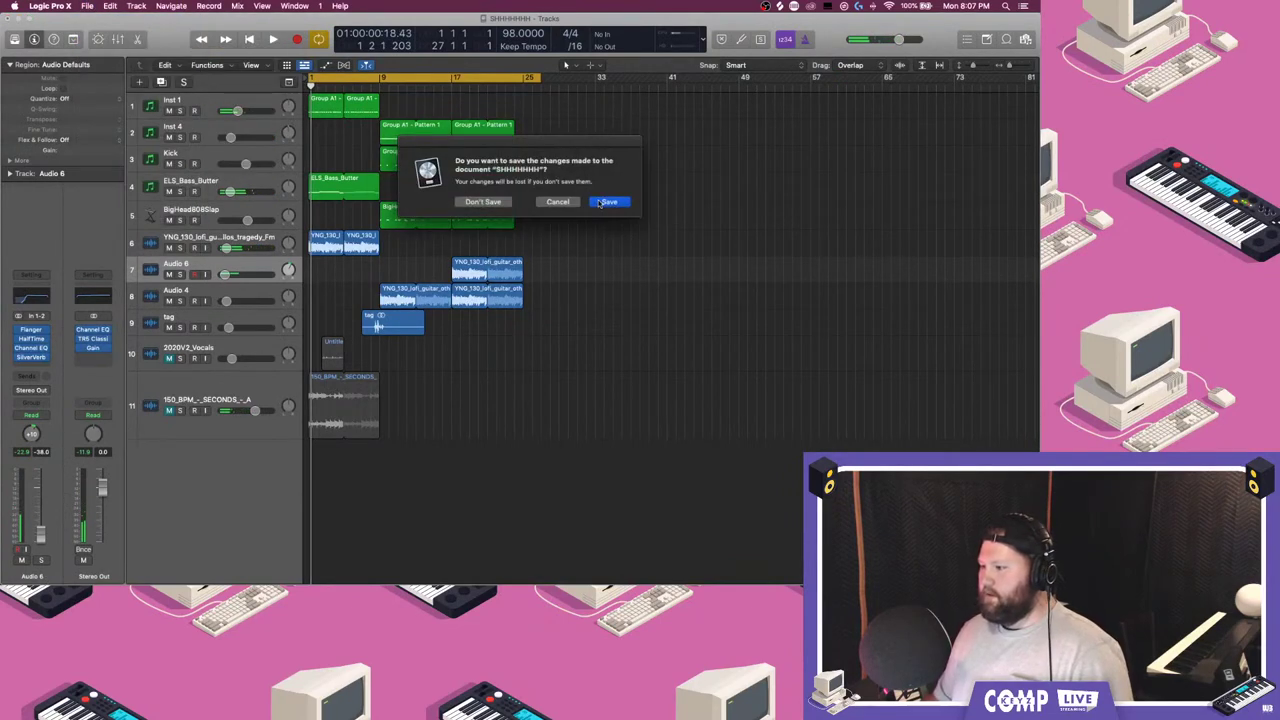
{"action": "left_click", "coordinate": [606, 202]}
- Switch to the Splice desktop app and show the liked samples
{"action": "mouse_move", "coordinate": [1026, 213]}
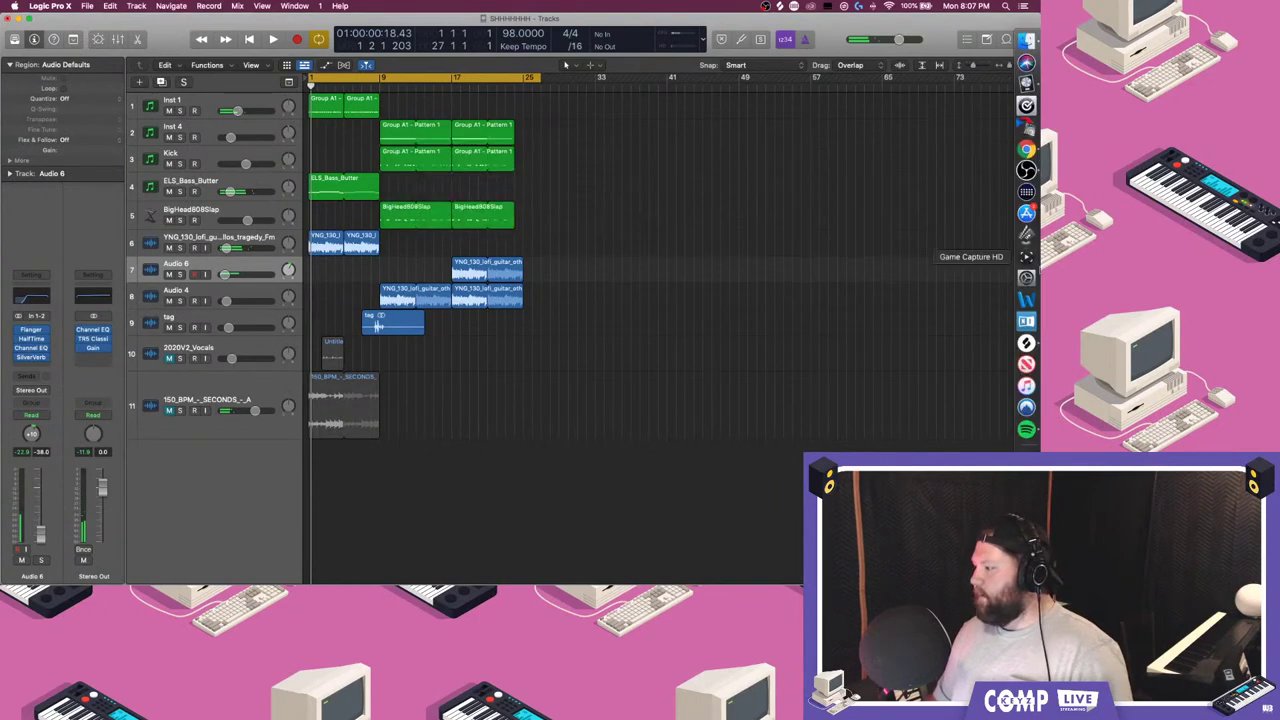
{"action": "left_click", "coordinate": [1026, 343]}
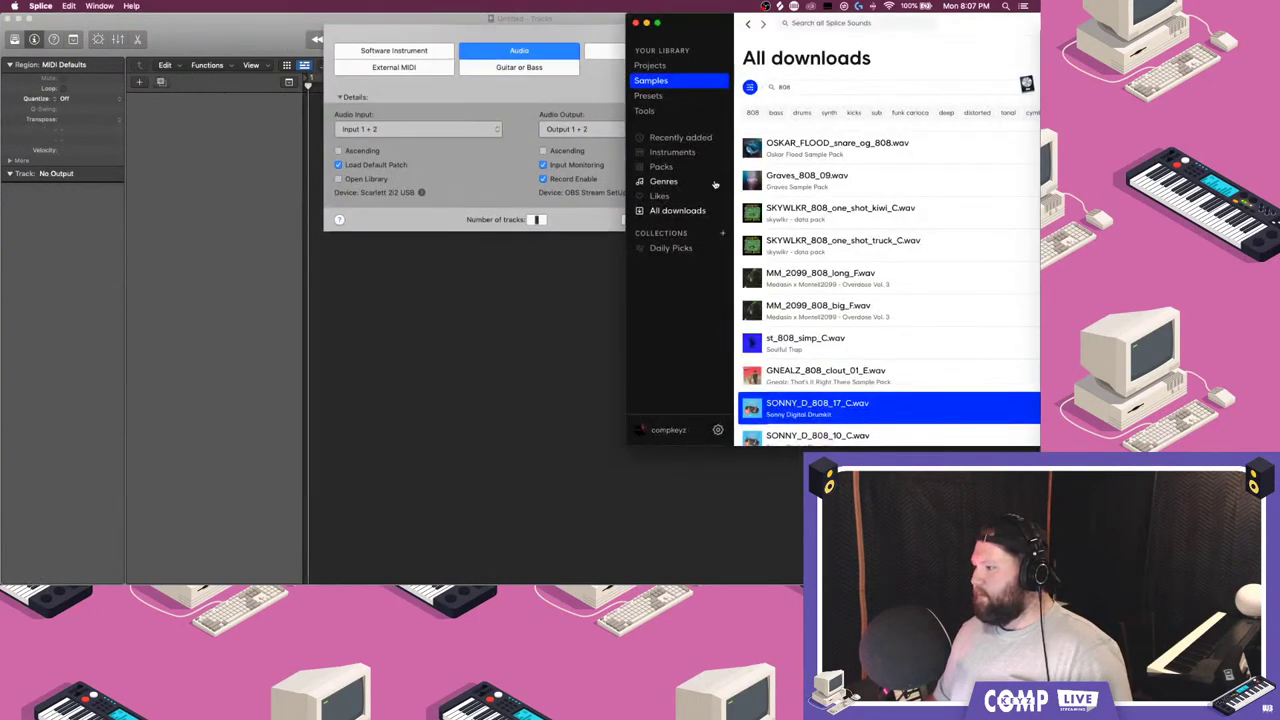
{"action": "left_click", "coordinate": [660, 196]}
- Create one software instrument track with Maschine 2 in the new Logic Pro X project
{"action": "left_click", "coordinate": [393, 52]}
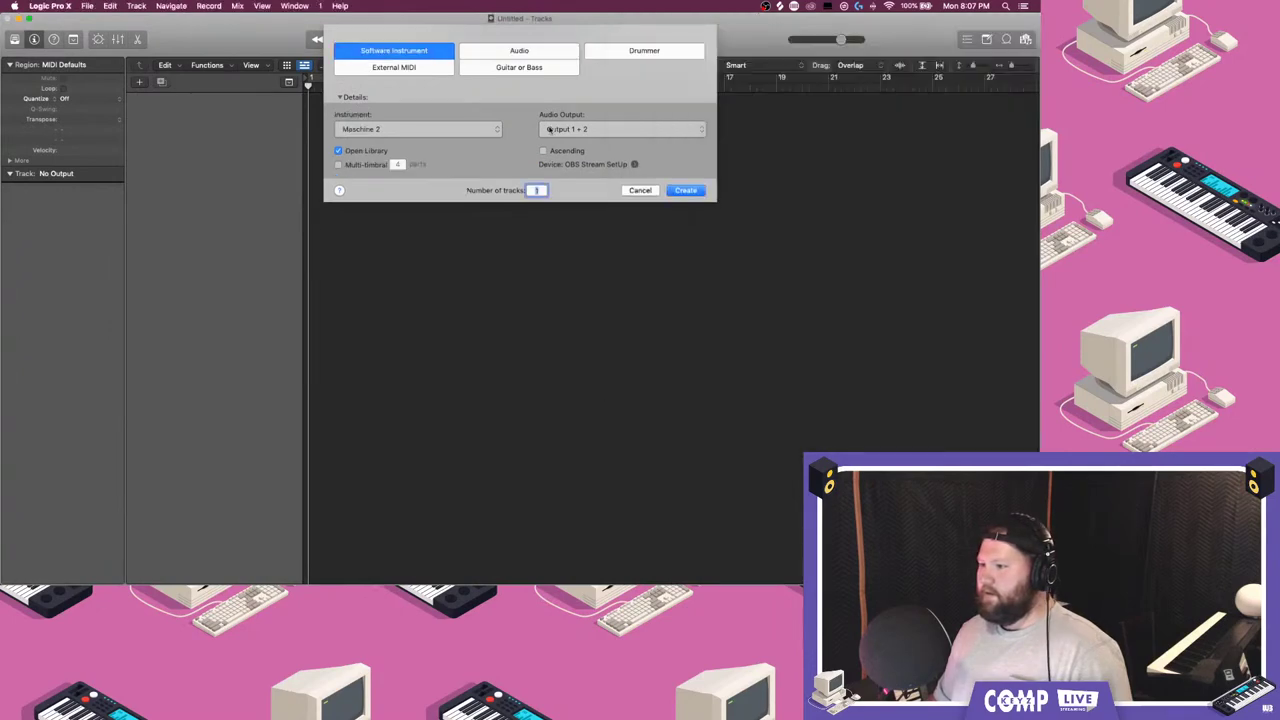
{"action": "left_click", "coordinate": [683, 190]}
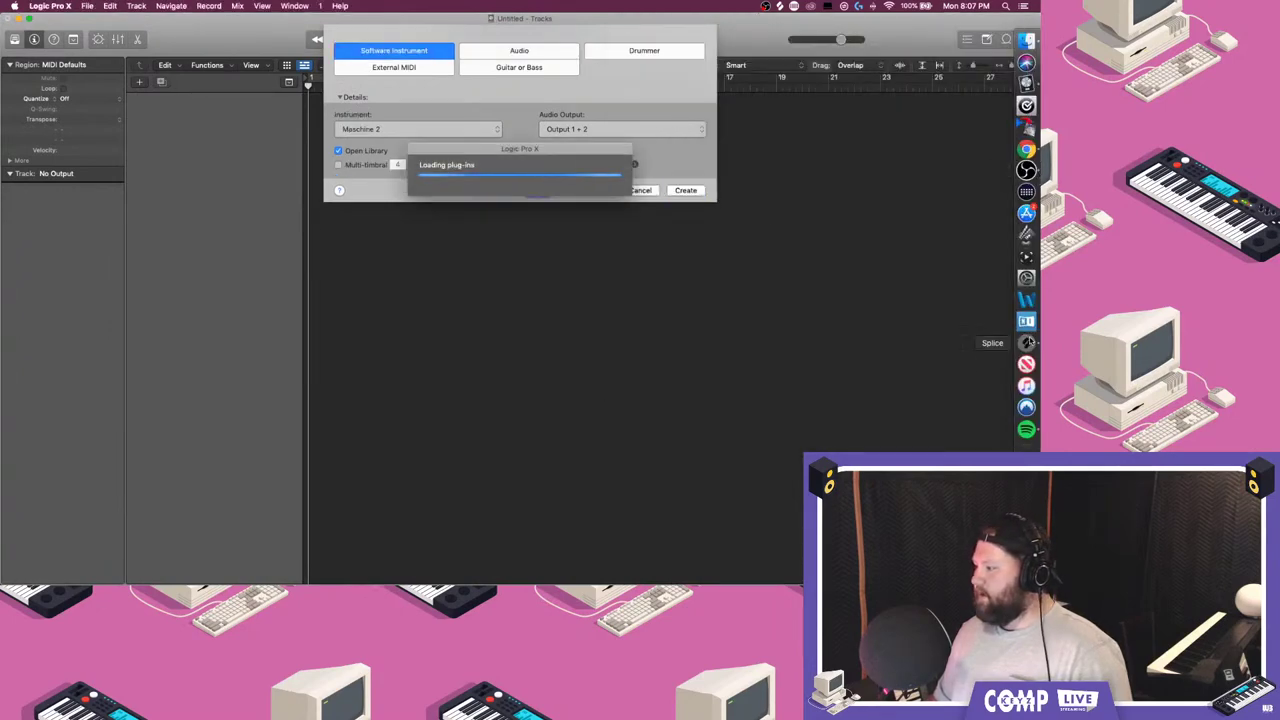
- Return to the Splice app and search the liked samples for "thicc"
{"action": "left_click", "coordinate": [1026, 340]}
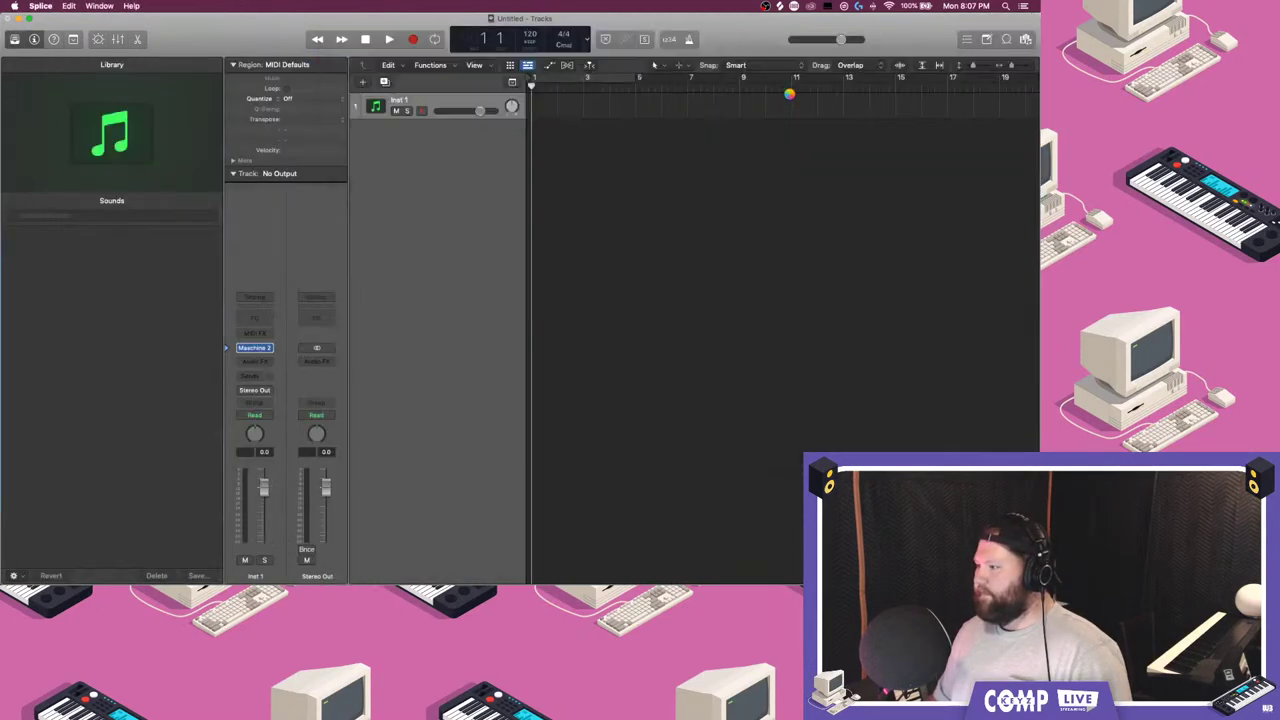
{"action": "type", "text": "jets"}
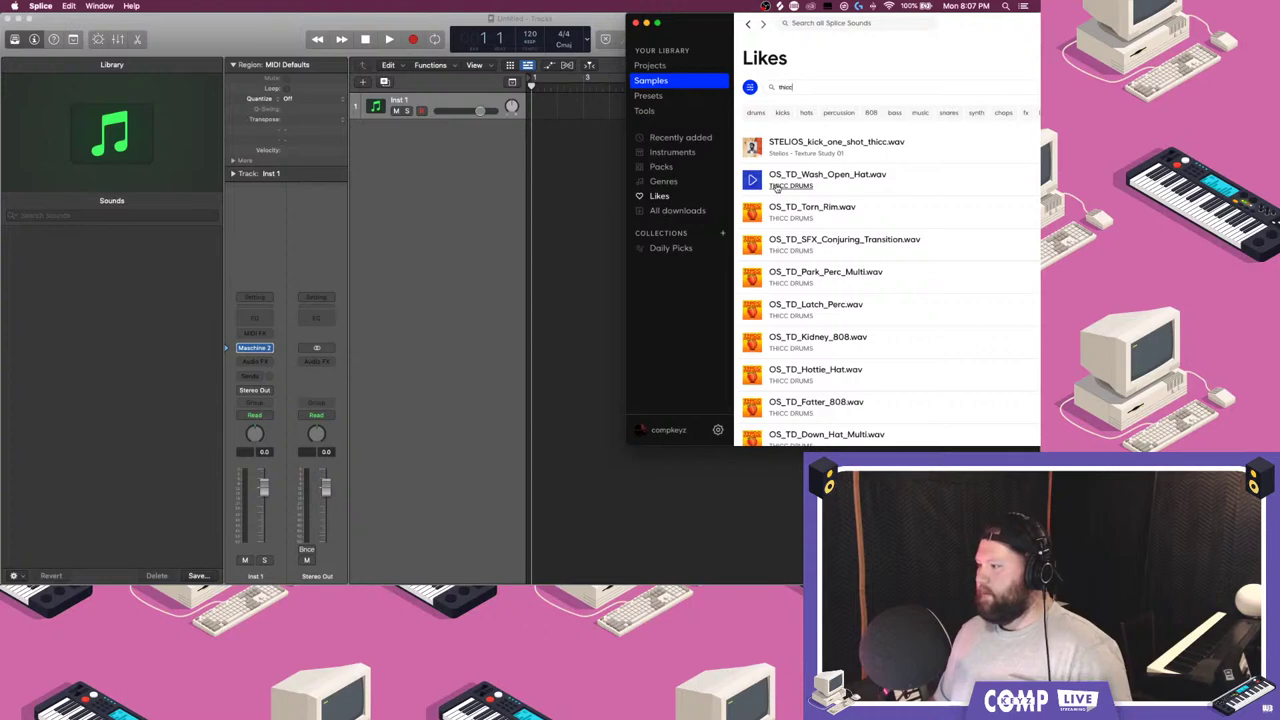
- Audition the liked rim and percussion samples and move the Splice window so its full width is in view
{"action": "scroll", "coordinate": [757, 182], "scroll_direction": "down", "scroll_amount": 1}
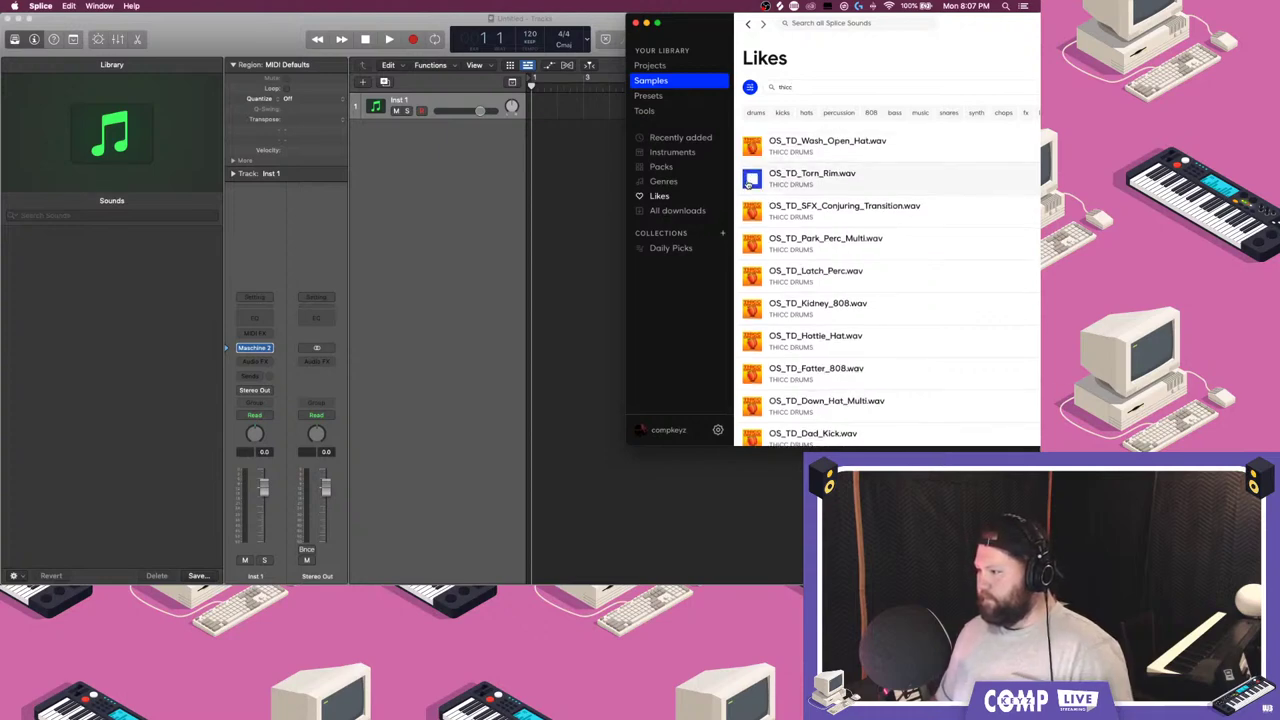
{"action": "left_click", "coordinate": [755, 244]}
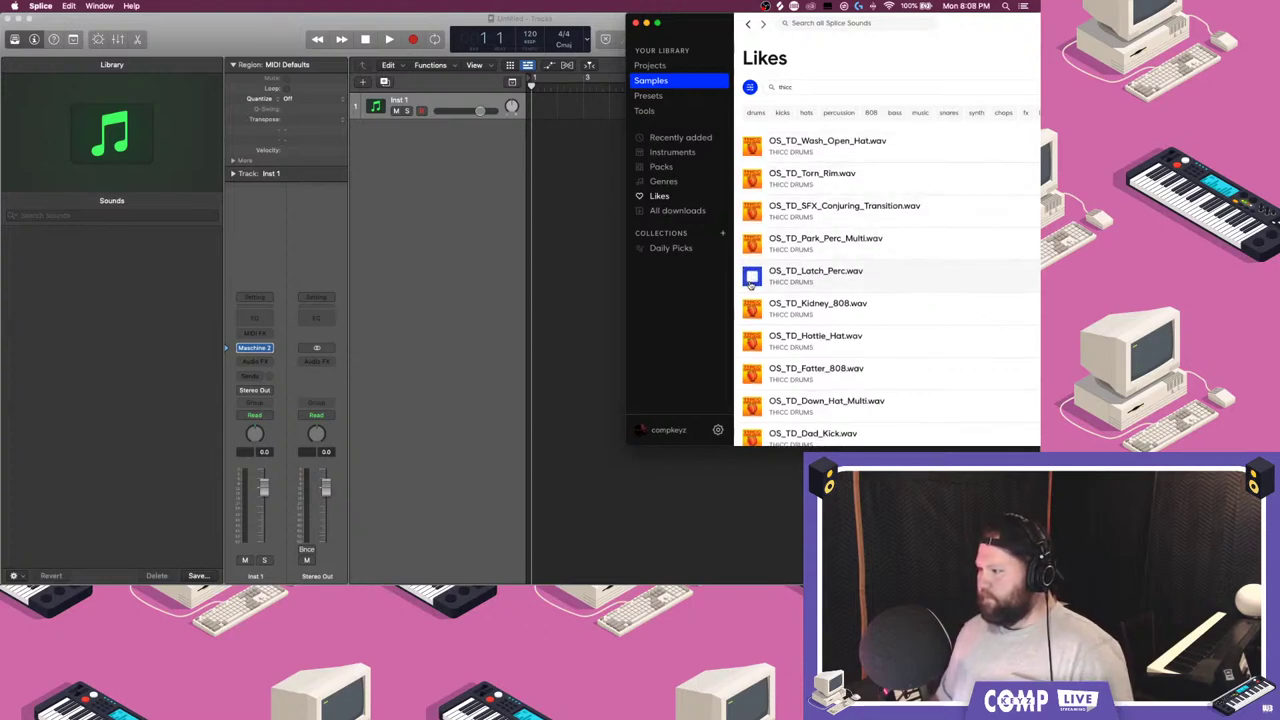
{"action": "left_click_drag", "start_coordinate": [973, 26], "coordinate": [820, 11]}
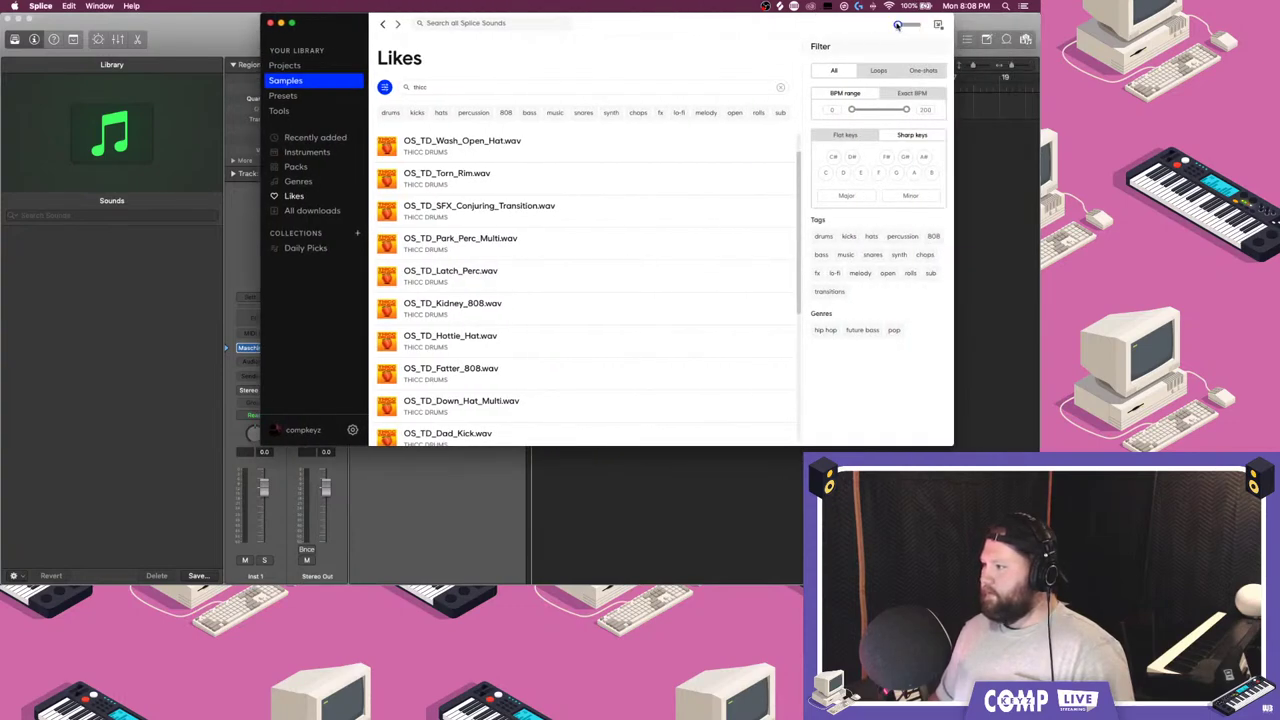
- Audition the liked THICC DRUMS samples in turn, going down the list to OS_TD_140_D#m_Stack_Benihana_1.wav
{"action": "left_click", "coordinate": [389, 245]}
{"action": "key", "text": "Down"}
{"action": "key", "text": "Down"}
{"action": "key", "text": "Down"}
{"action": "key", "text": "Down"}
{"action": "key", "text": "Down"}
{"action": "key", "text": "Down"}
{"action": "key", "text": "Down"}
{"action": "key", "text": "Down"}
{"action": "key", "text": "Up"}
{"action": "key", "text": "Up"}
{"action": "key", "text": "Up"}
{"action": "key", "text": "Down"}
{"action": "key", "text": "Up"}
{"action": "key", "text": "Up"}
{"action": "key", "text": "Up"}
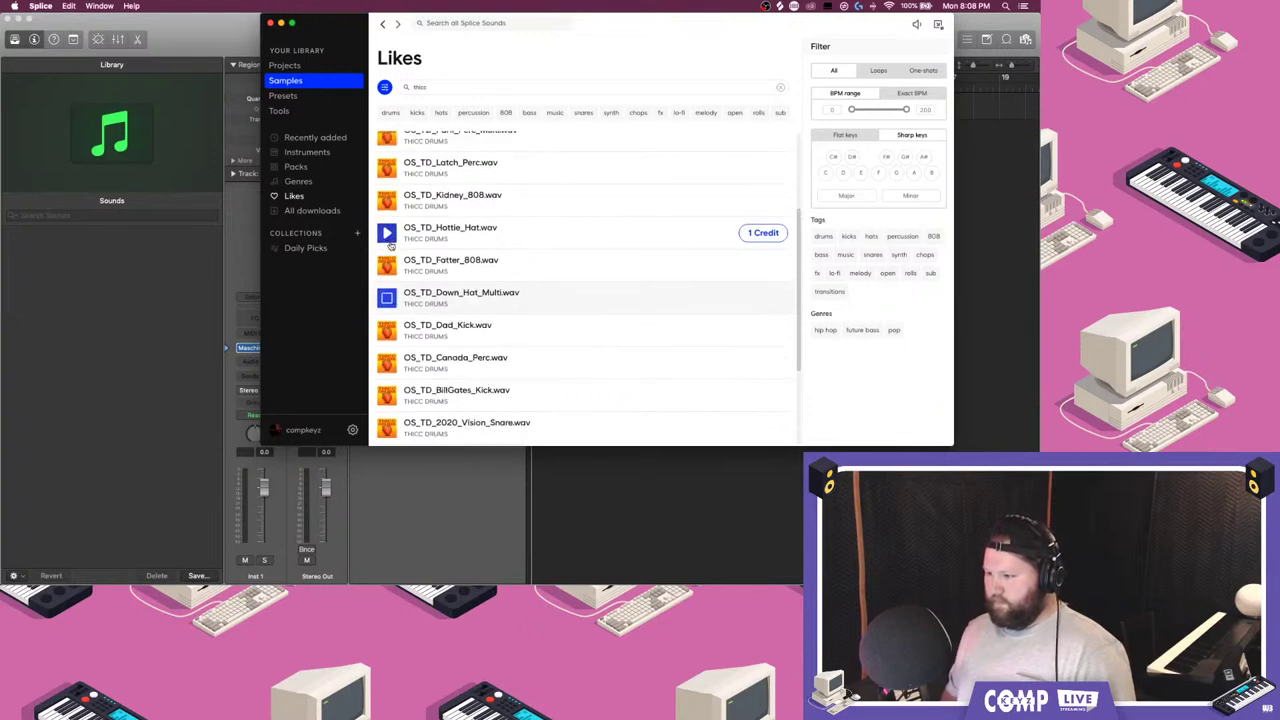
{"action": "key", "text": "Down"}
{"action": "key", "text": "Down"}
{"action": "key", "text": "Down"}
{"action": "key", "text": "Down"}
{"action": "key", "text": "Down"}
{"action": "key", "text": "Down"}
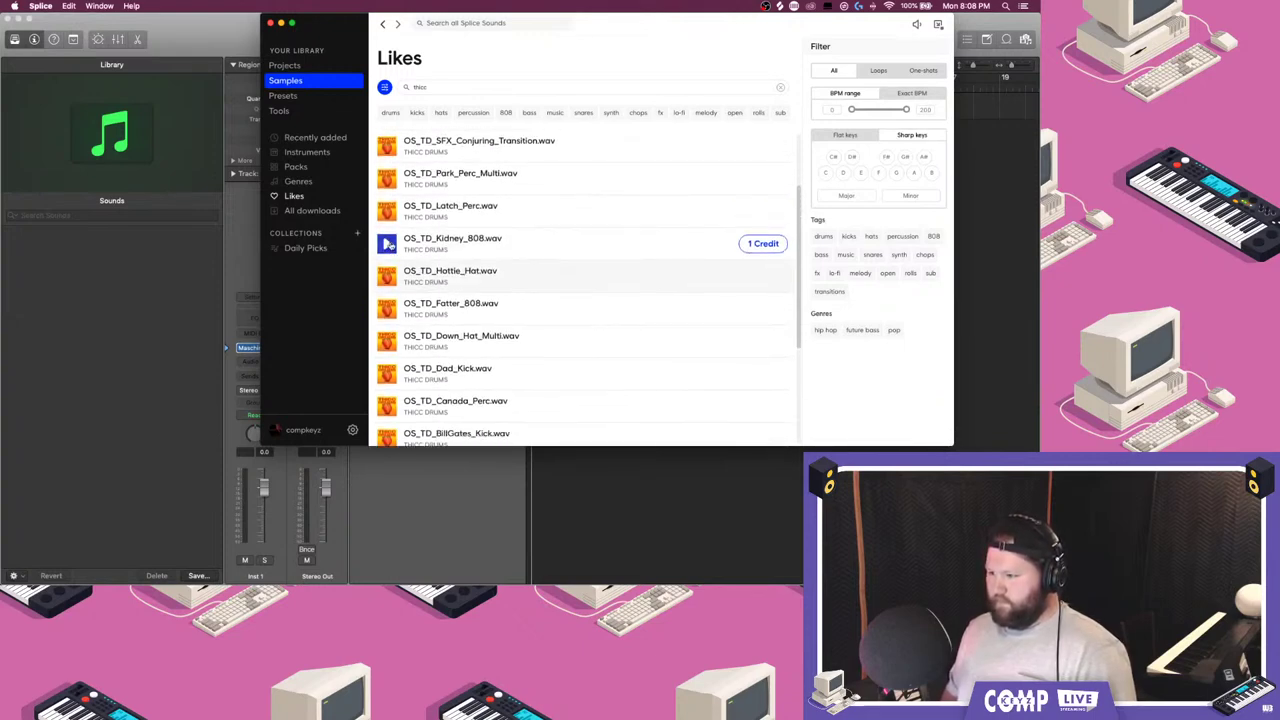
{"action": "key", "text": "Down"}
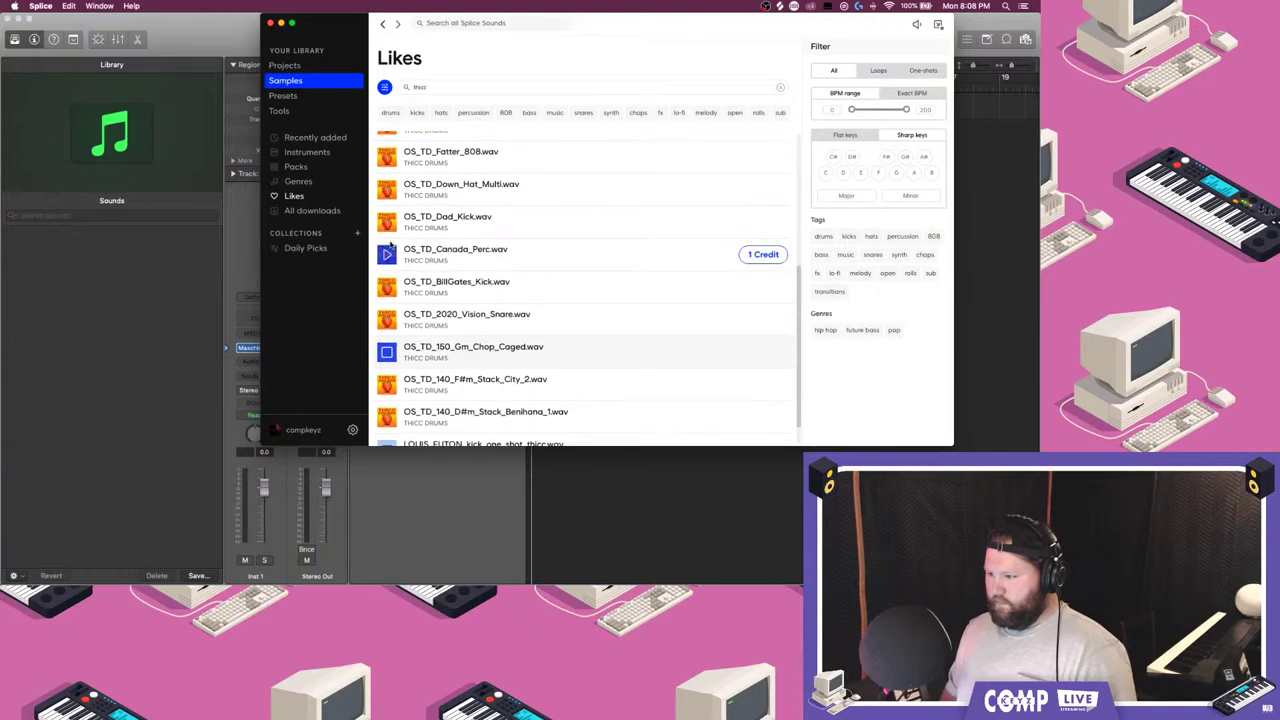
{"action": "key", "text": "Down"}
{"action": "key", "text": "Down"}
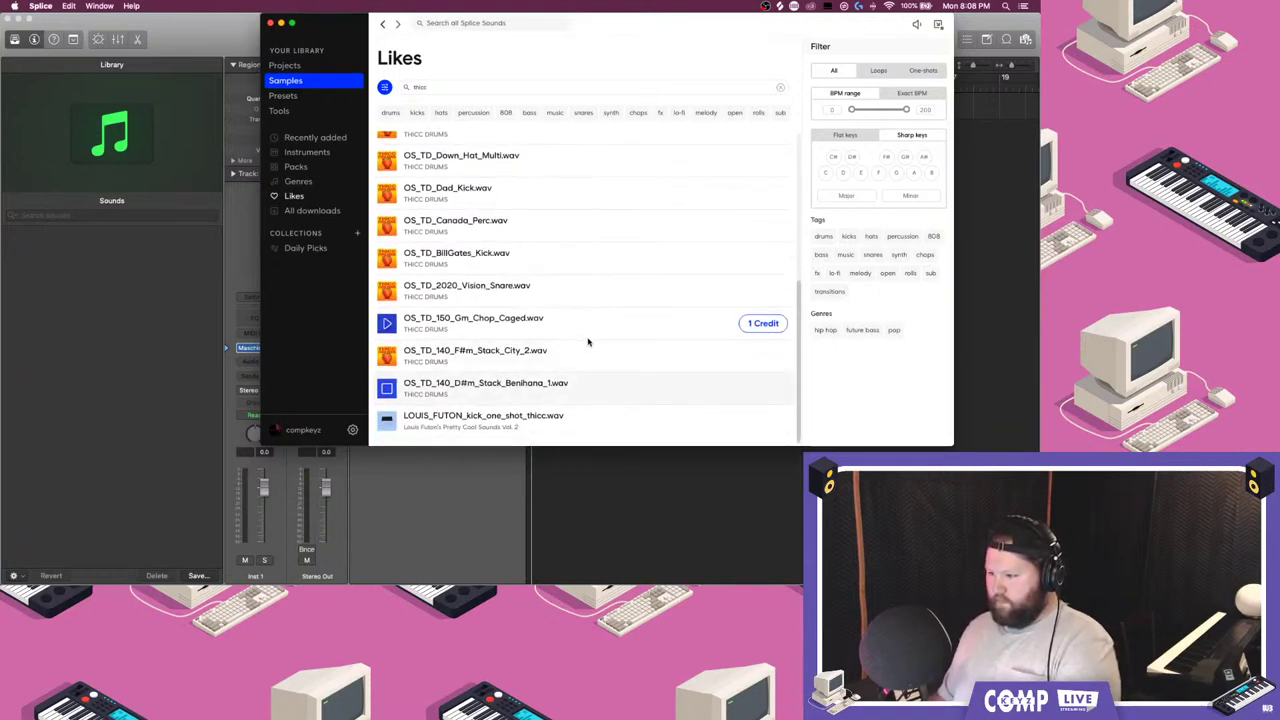
- Compare the melodic loops OS_TD_140_D#m_Stack_Benihana_1.wav and OS_TD_150_Gm_Chop_Caged.wav by playing them again
{"action": "key", "text": "Up"}
{"action": "scroll", "coordinate": [532, 323], "scroll_direction": "down", "scroll_amount": 1}
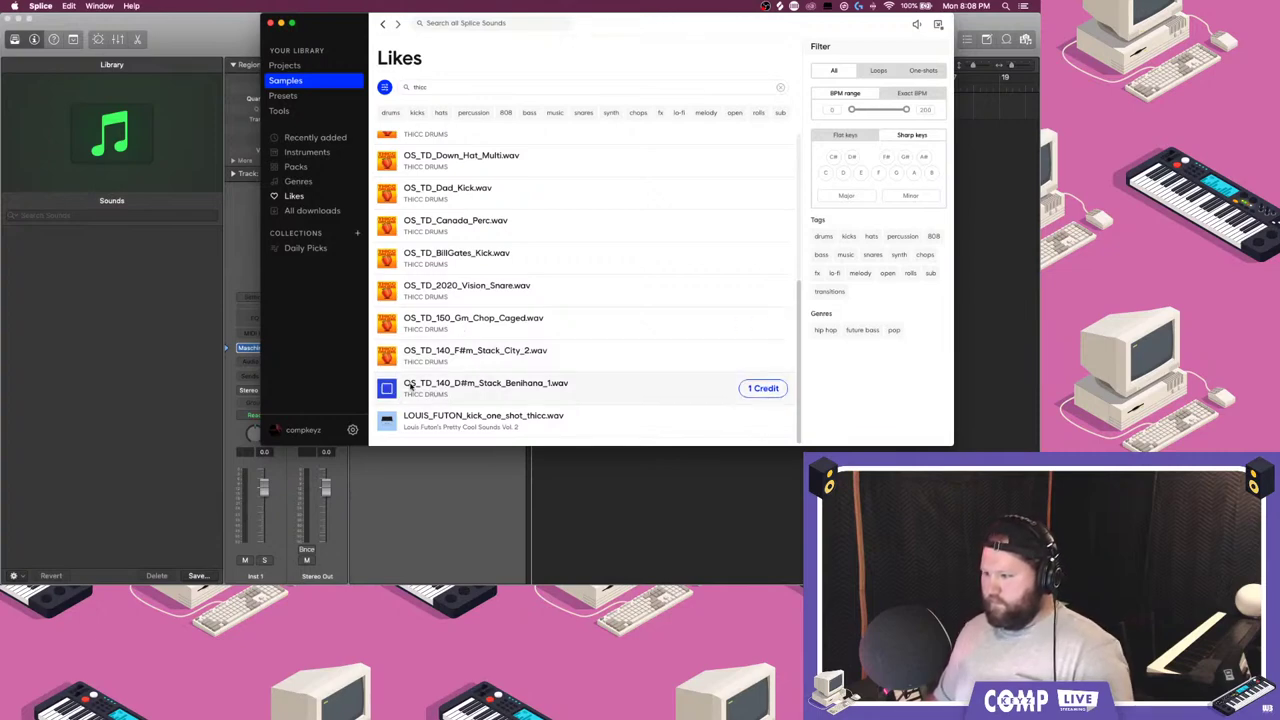
{"action": "left_click", "coordinate": [518, 388]}
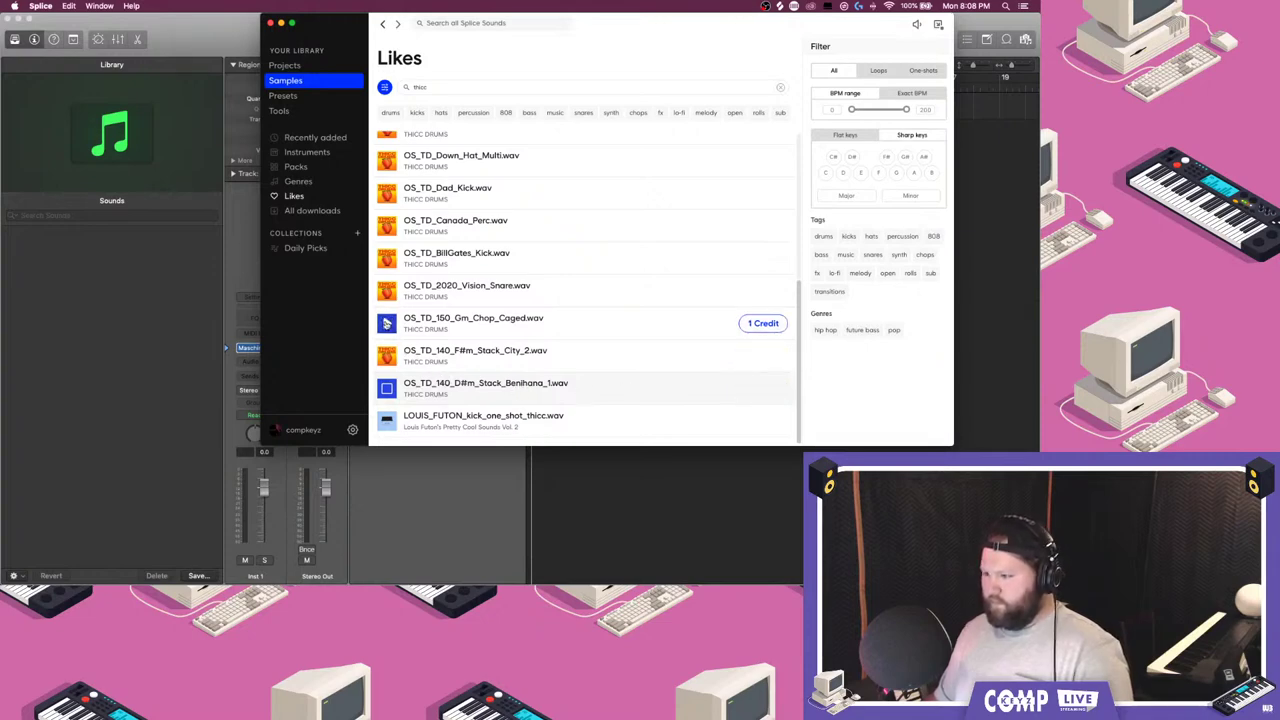
{"action": "left_click", "coordinate": [387, 325]}
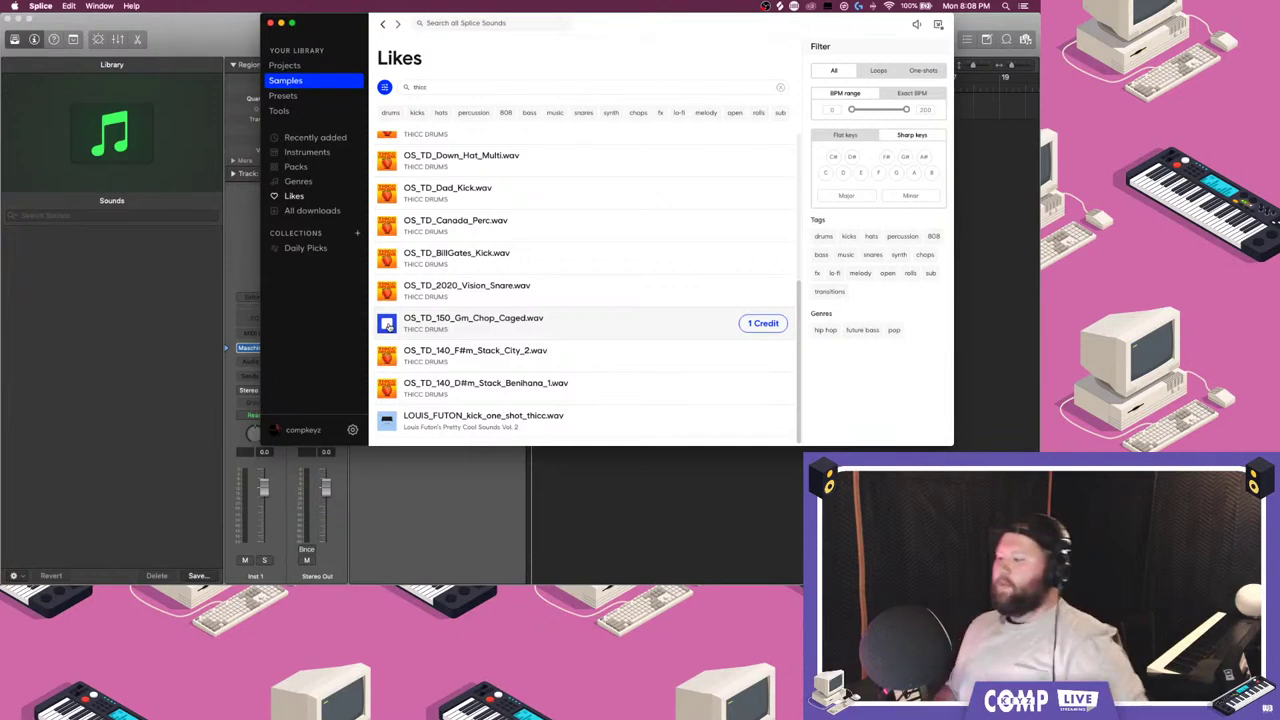
- Download OS_TD_150_Gm_Chop_Caged.wav and place it on a new audio track at bar 1 of the Logic Pro X project
{"action": "left_click", "coordinate": [755, 324]}
{"action": "left_click_drag", "start_coordinate": [456, 320], "coordinate": [565, 480]}
{"action": "left_click", "coordinate": [665, 19]}
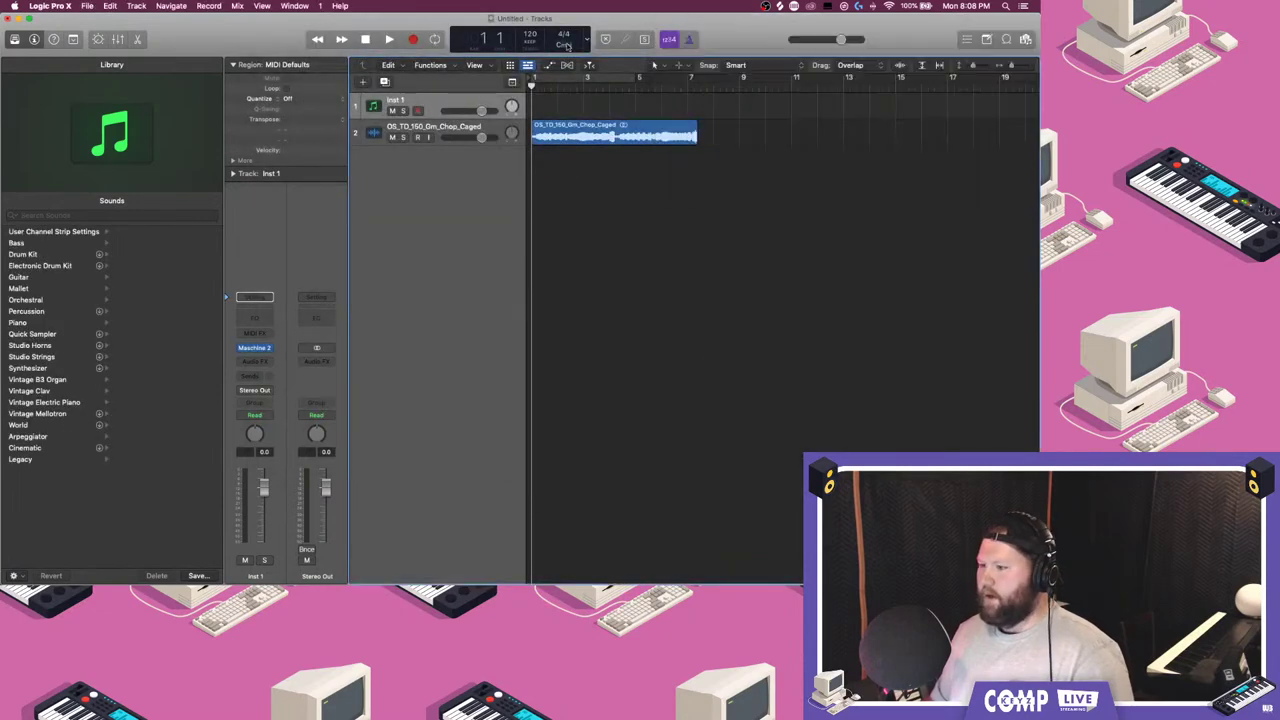
- Hide the sound library, enlarge the OS_TD_150_Gm_Chop_Caged track and play it looped over bars 1 to 5
{"action": "left_click", "coordinate": [12, 39]}
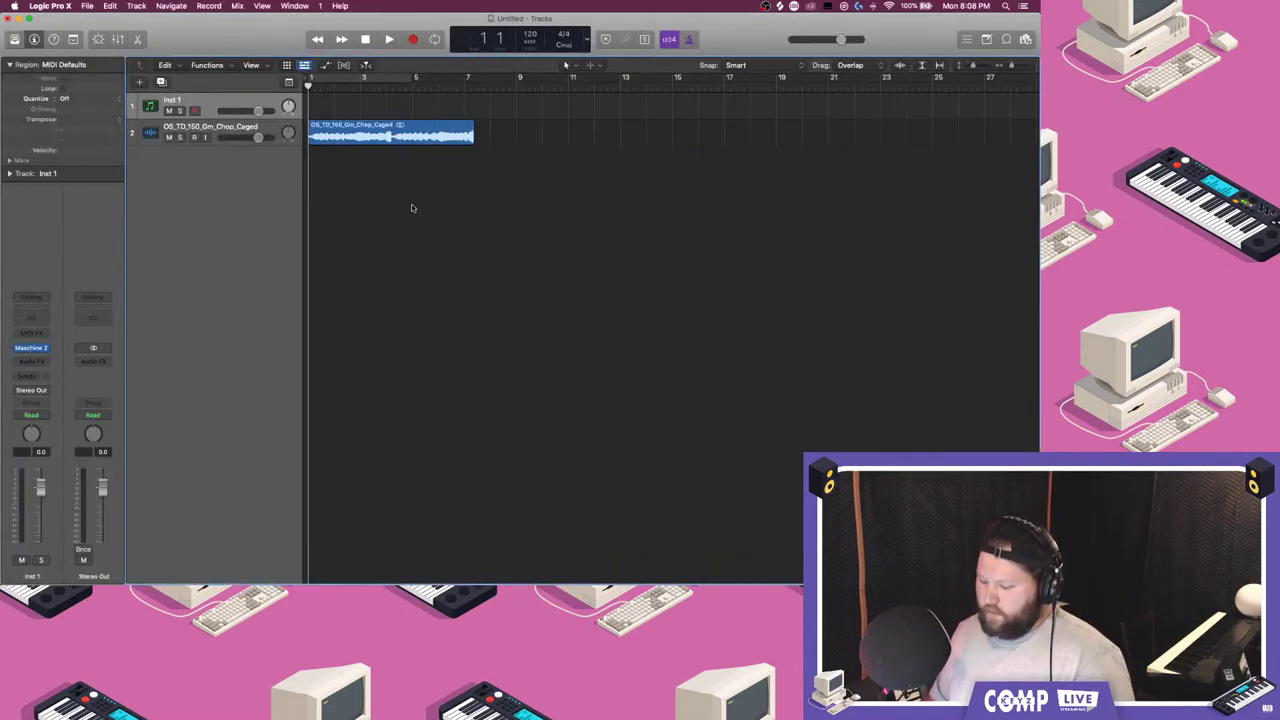
{"action": "left_click", "coordinate": [223, 140]}
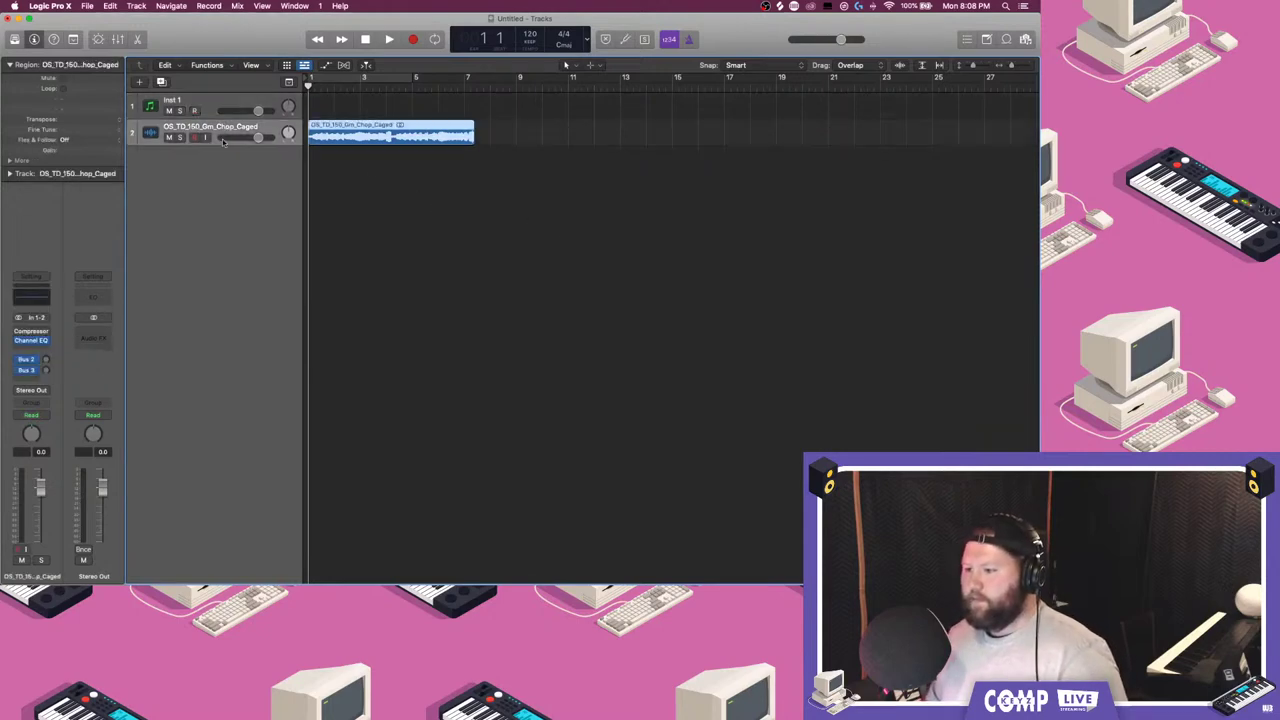
{"action": "left_click_drag", "start_coordinate": [221, 145], "coordinate": [221, 177]}
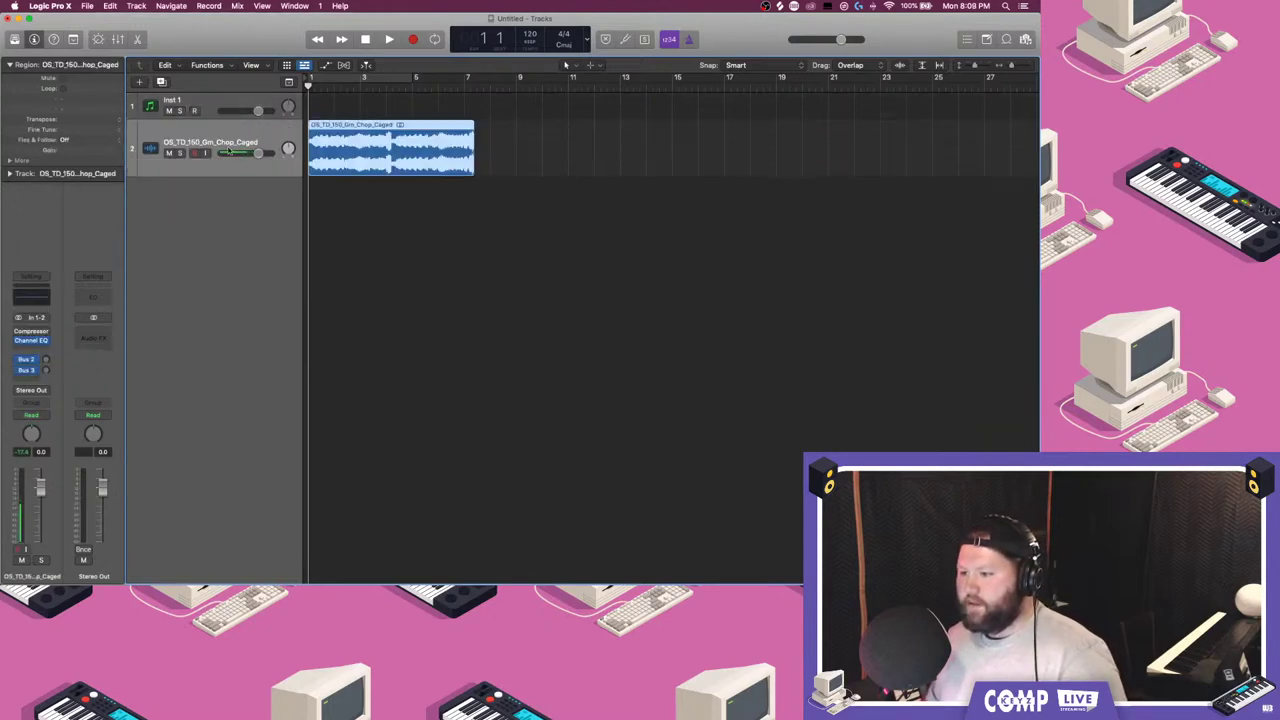
{"action": "key", "text": "c"}
{"action": "key", "text": "space"}
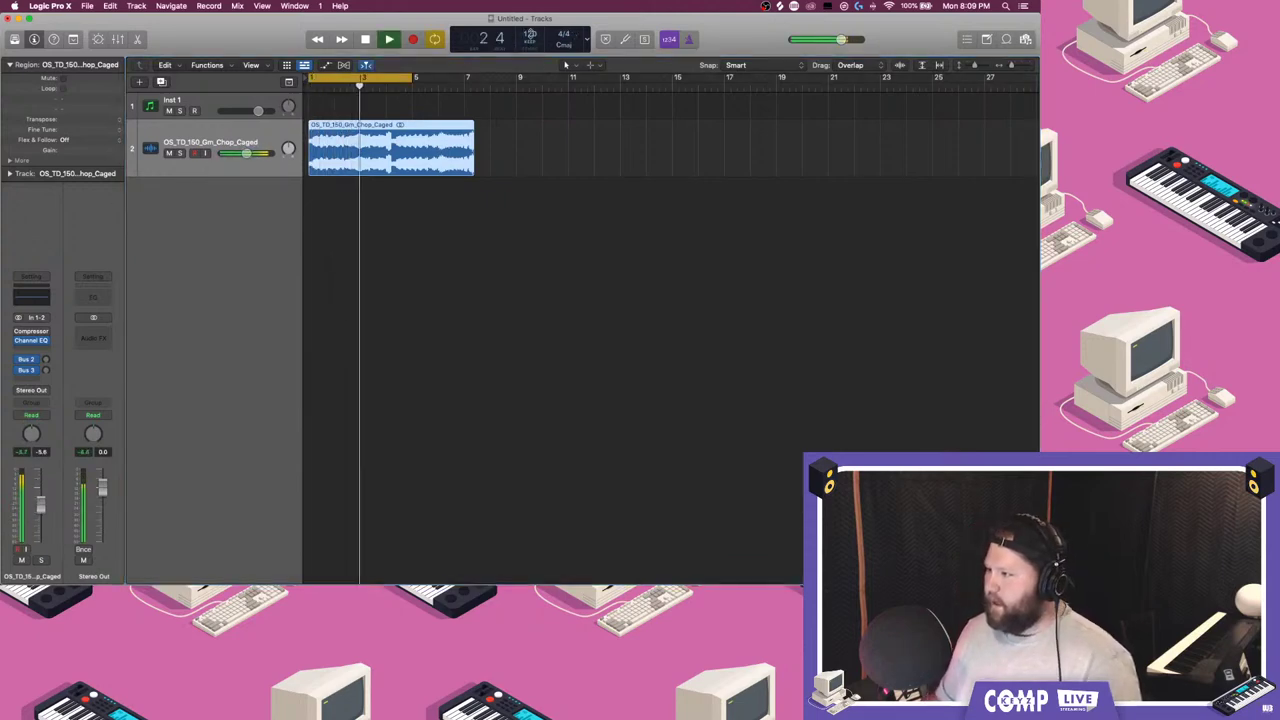
- Set the project tempo to 150 BPM, and replay the loop from bar 1 with the cycle range extended to bar 9
{"action": "key", "text": "KP_1"}
{"action": "key", "text": "KP_5"}
{"action": "key", "text": "KP_0"}
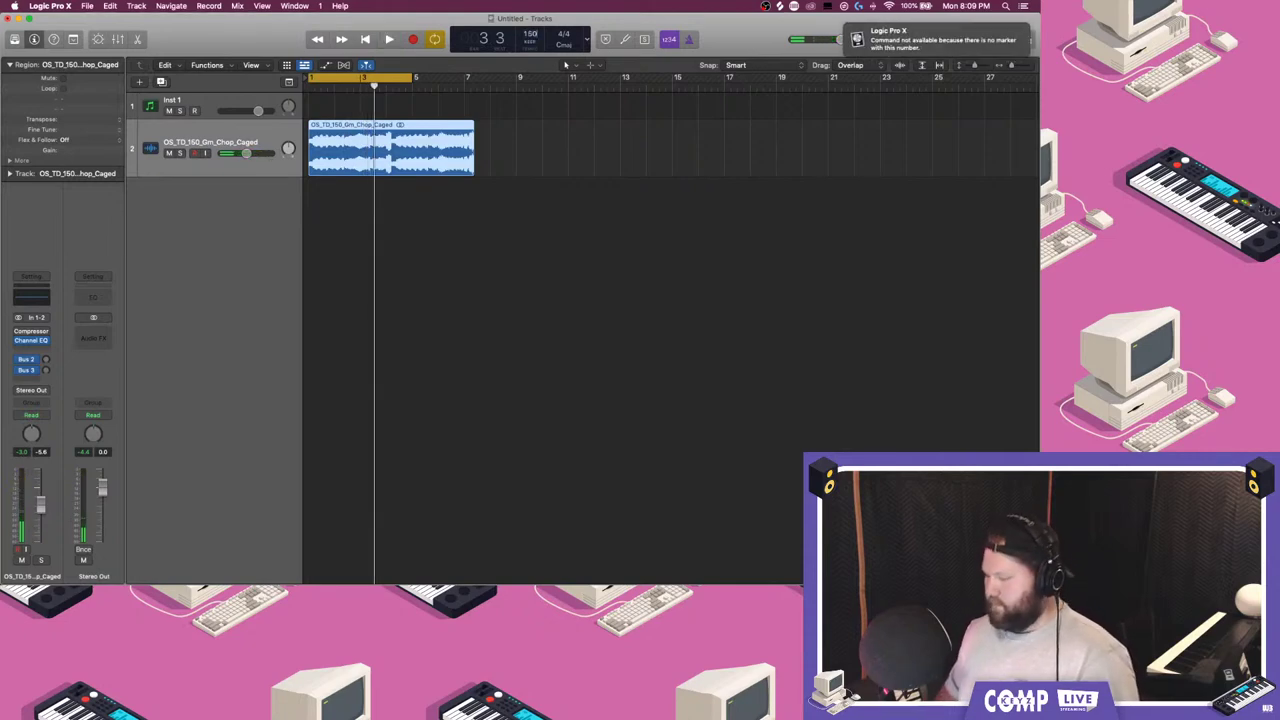
{"action": "key", "text": "Return"}
{"action": "key", "text": "space"}
{"action": "scroll", "coordinate": [406, 92], "scroll_direction": "right", "scroll_amount": 1}
{"action": "left_click_drag", "start_coordinate": [407, 78], "coordinate": [514, 78]}
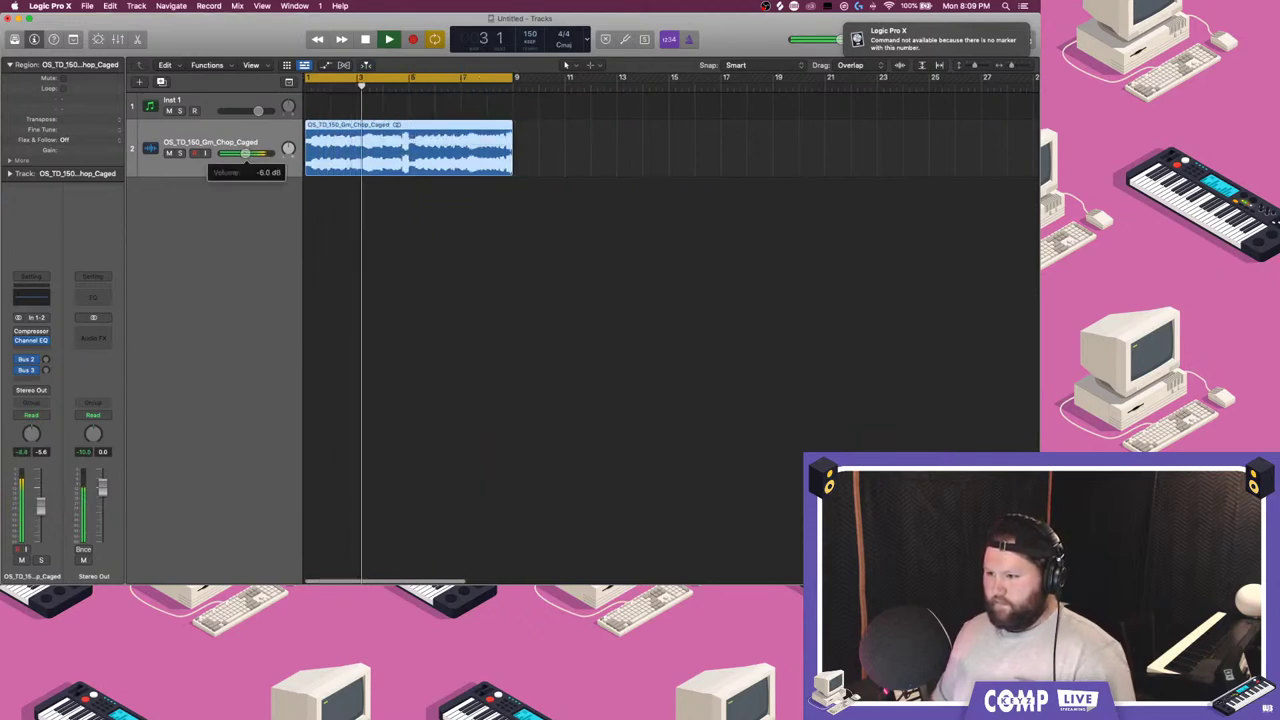
- Enable Flex on the OS_TD_150_Gm_Chop_Caged track and set its flex mode to Speed (FX)
{"action": "key", "text": "super+f"}
{"action": "left_click", "coordinate": [256, 171]}
{"action": "left_click", "coordinate": [235, 206]}
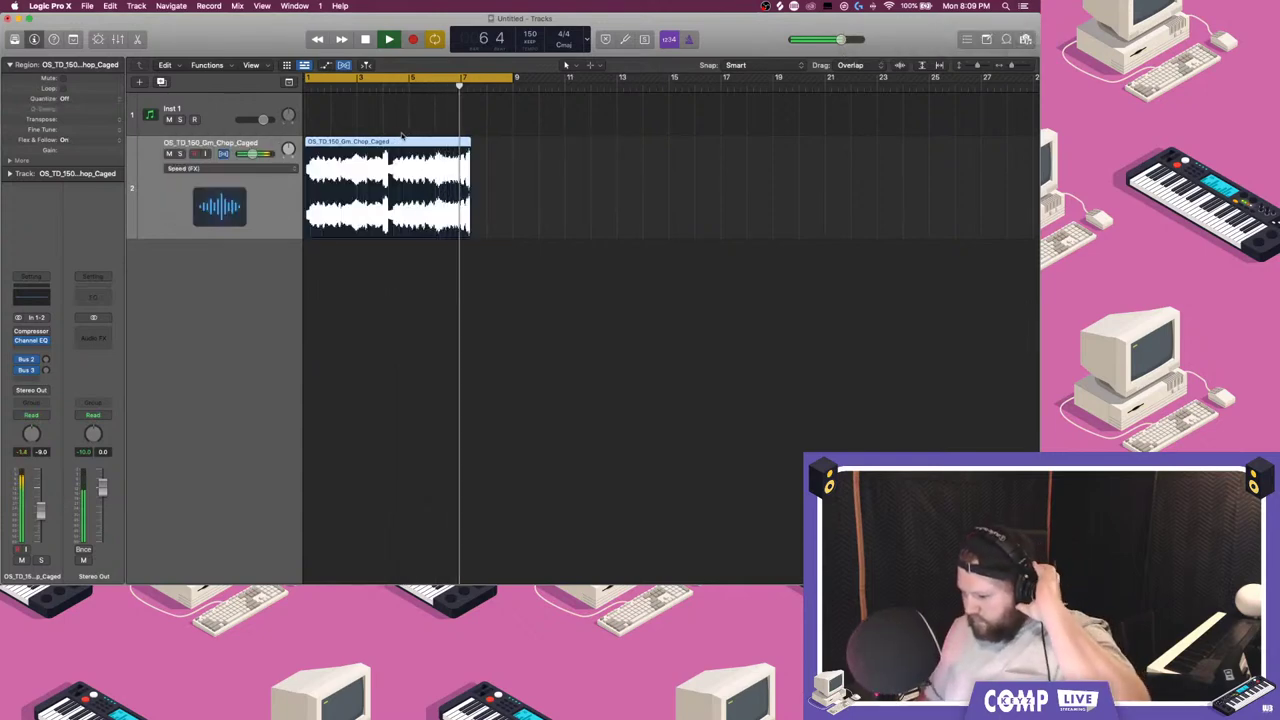
- Stretch the chop region to end at bar 9 and play it with the project tempo set to 160 BPM
{"action": "left_click_drag", "start_coordinate": [469, 142], "coordinate": [512, 142]}
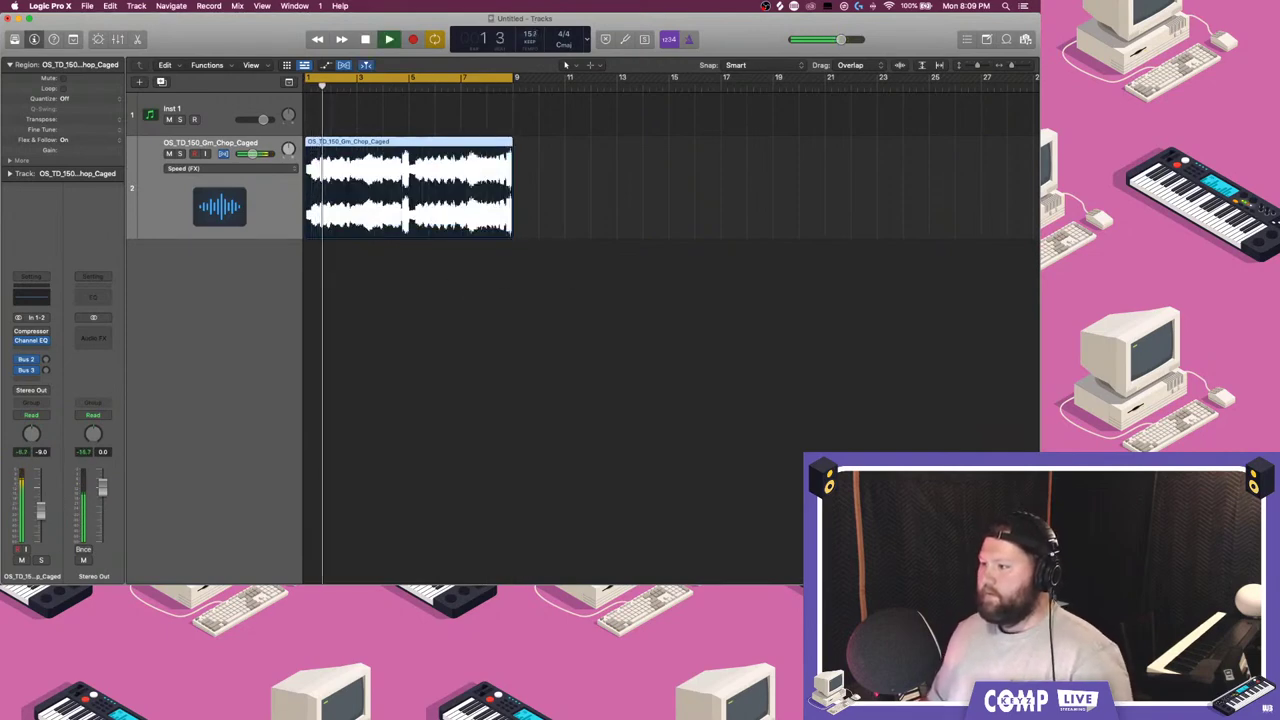
{"action": "key", "text": "space"}
{"action": "key", "text": "space"}
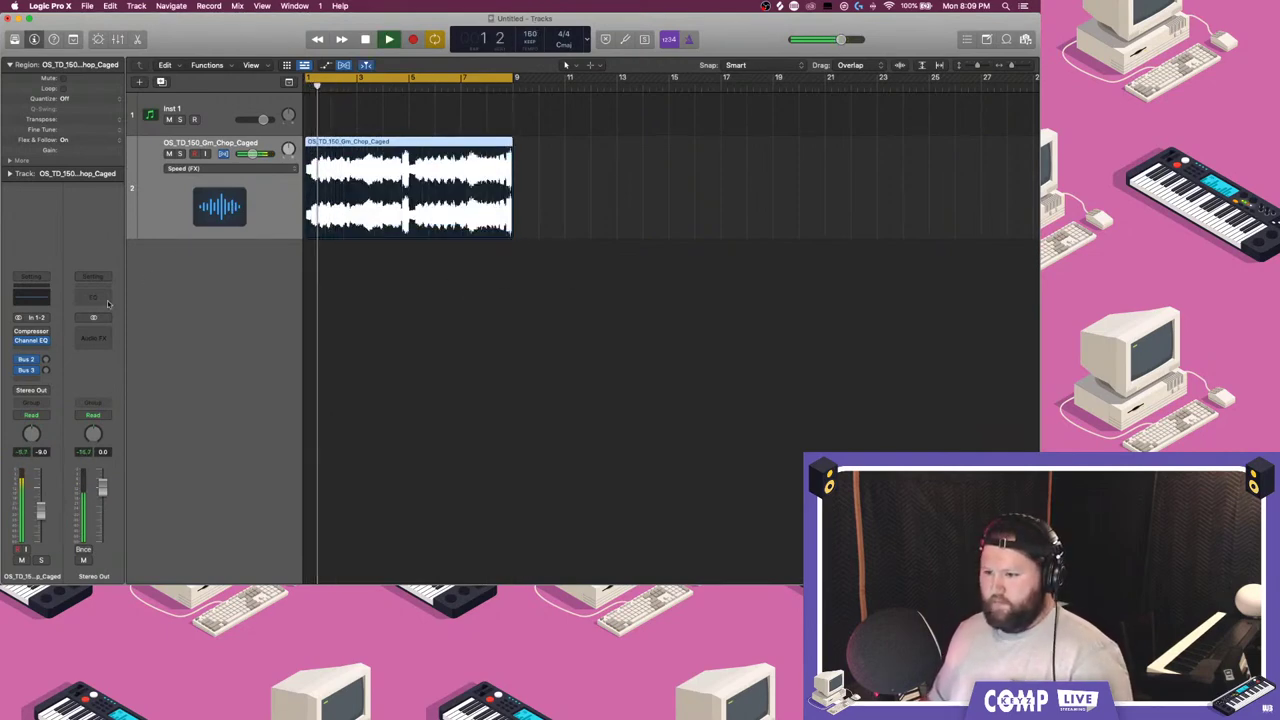
- Roll off the low frequencies of the chop track with its Channel EQ
{"action": "left_click", "coordinate": [31, 340]}
{"action": "left_click", "coordinate": [354, 203]}
{"action": "left_click_drag", "start_coordinate": [354, 210], "coordinate": [463, 223]}
{"action": "left_click_drag", "start_coordinate": [584, 248], "coordinate": [553, 252]}
{"action": "left_click", "coordinate": [330, 152]}
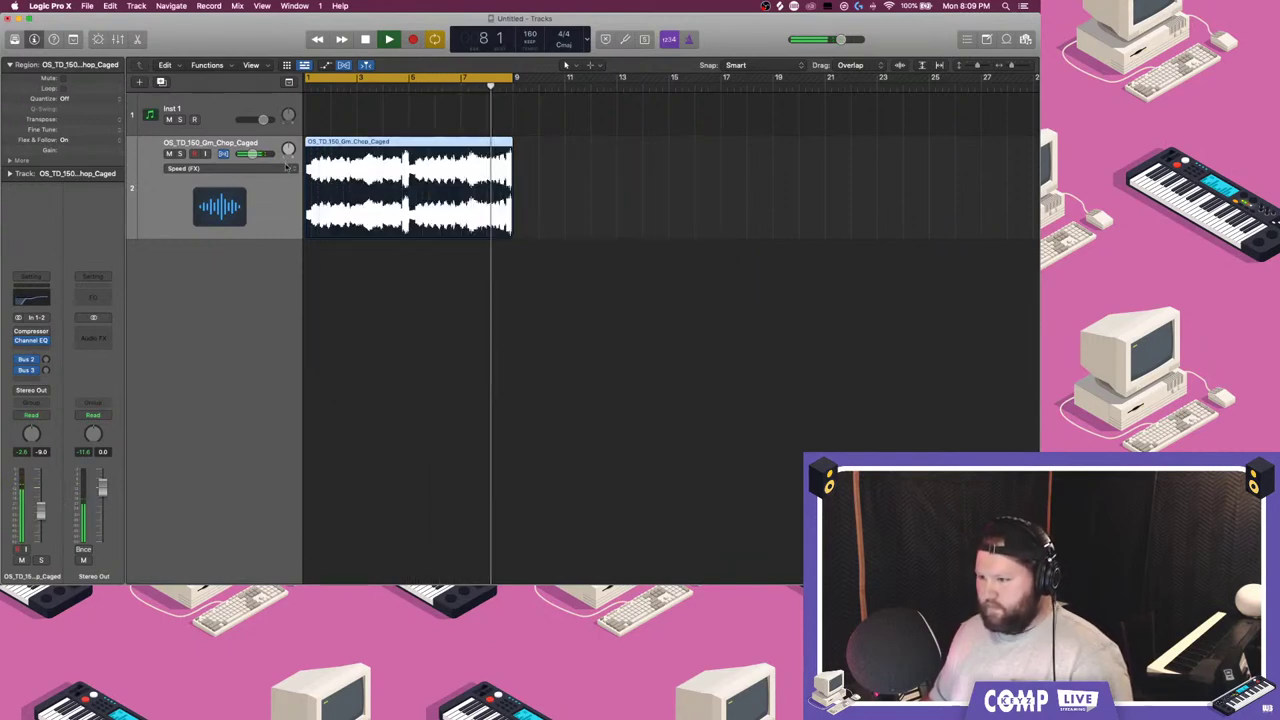
- Replace the Compressor on the chop track with XLN Audio's RC-20 Retro Color
{"action": "left_click", "coordinate": [44, 332]}
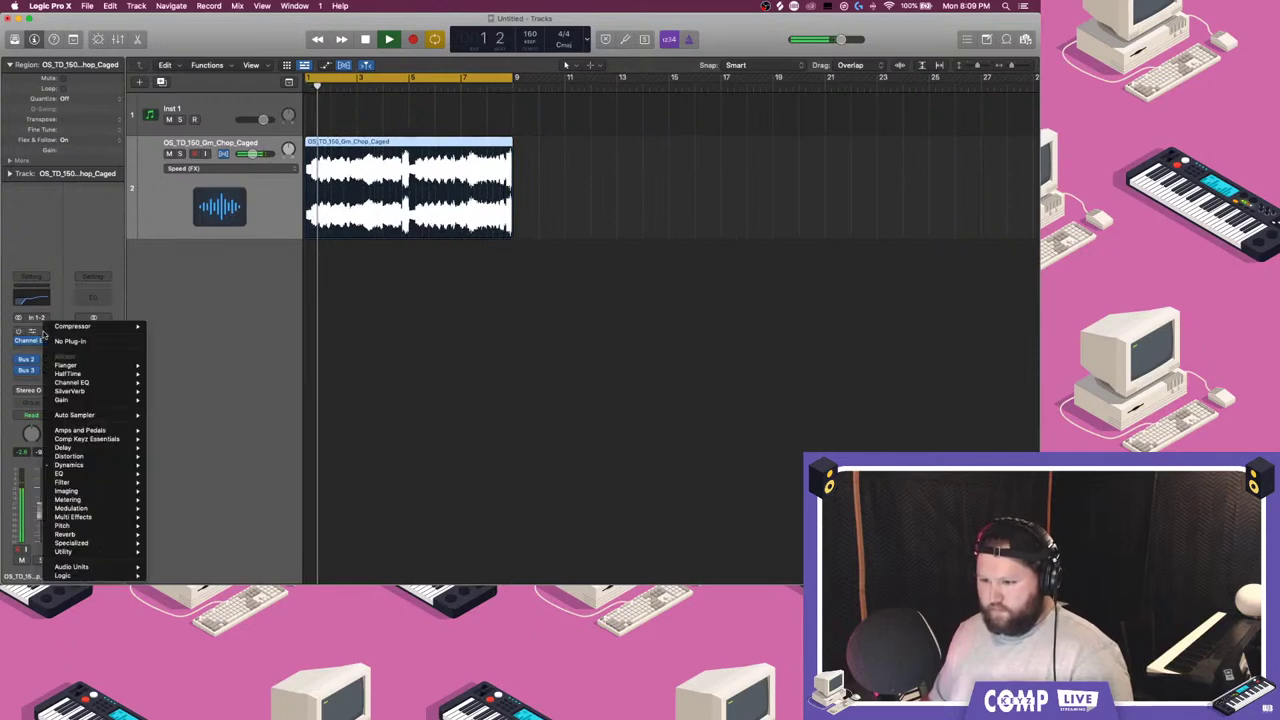
{"action": "mouse_move", "coordinate": [71, 567]}
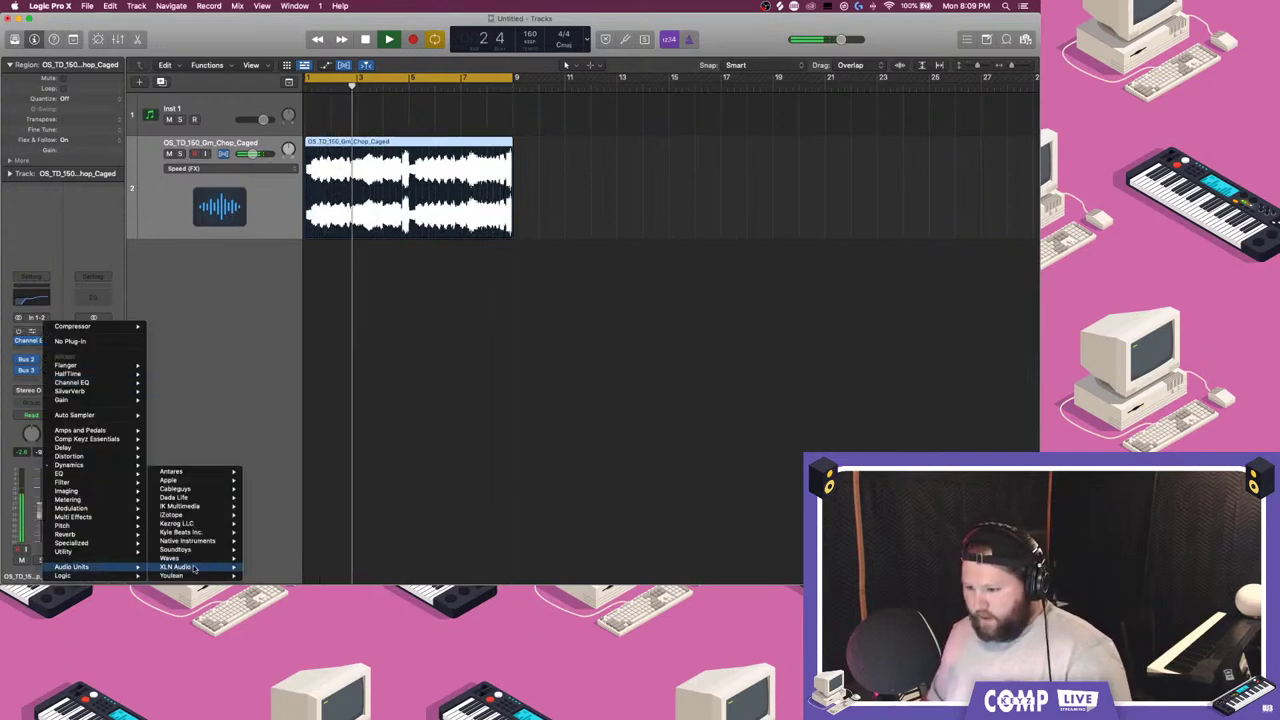
{"action": "mouse_move", "coordinate": [191, 569]}
{"action": "left_click", "coordinate": [264, 566]}
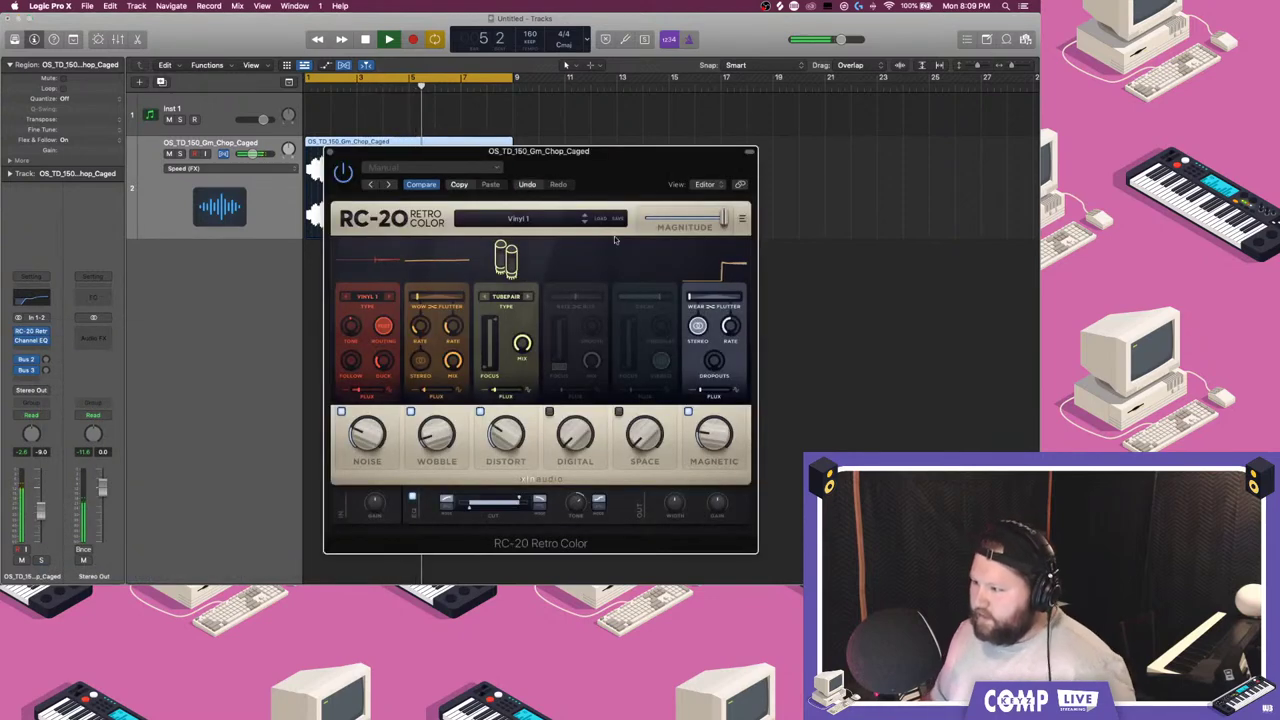
- Load the VHS preset in RC-20 Retro Color and disable its Noise module
{"action": "left_click", "coordinate": [585, 218]}
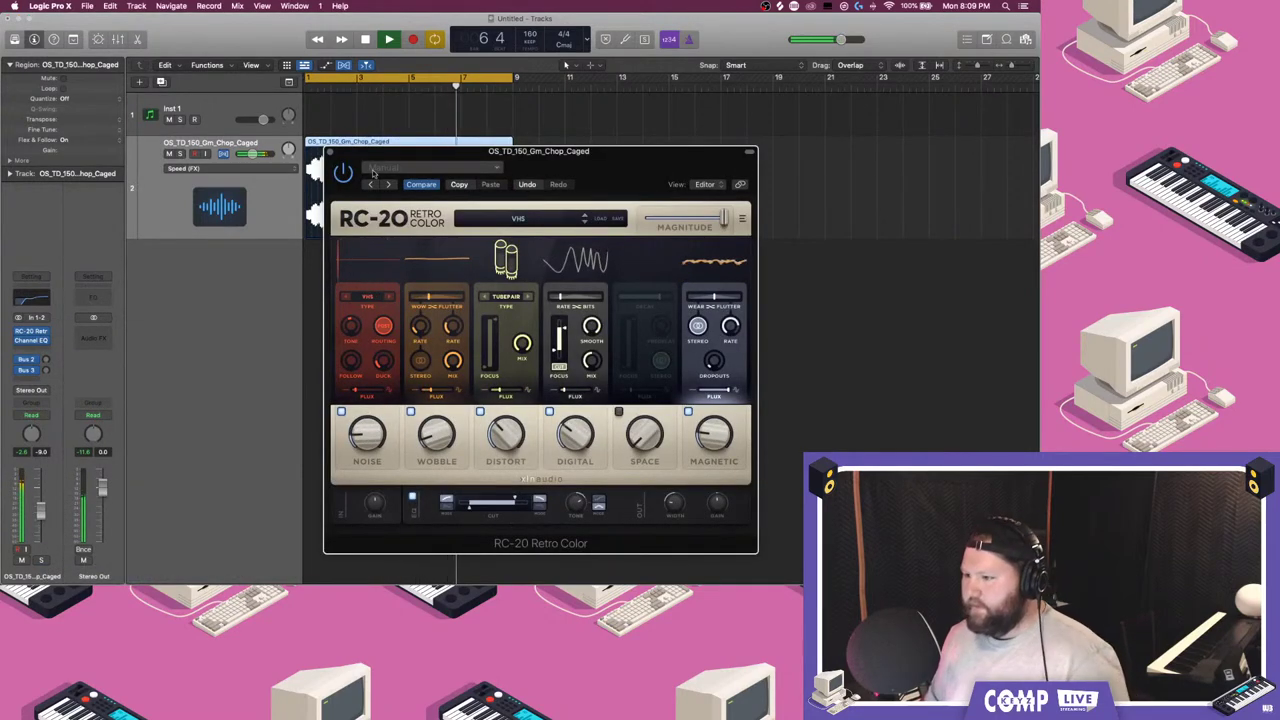
{"action": "left_click", "coordinate": [341, 412]}
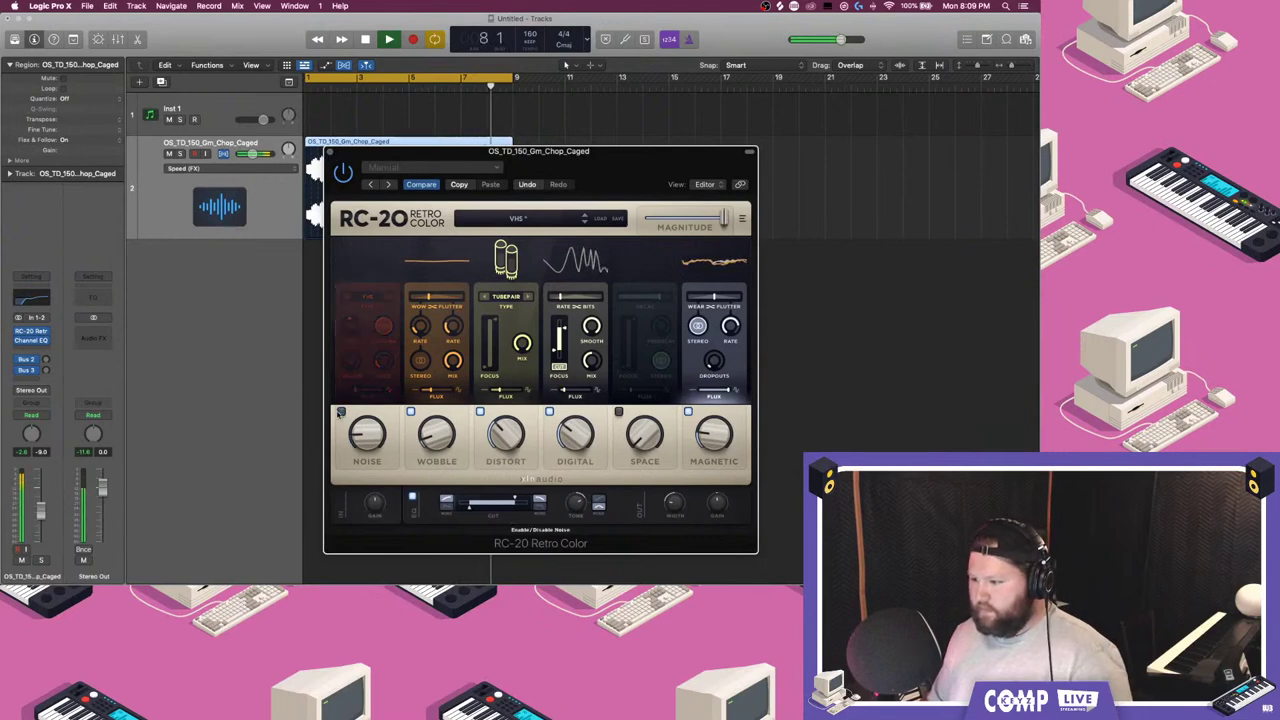
{"action": "left_click", "coordinate": [329, 152]}
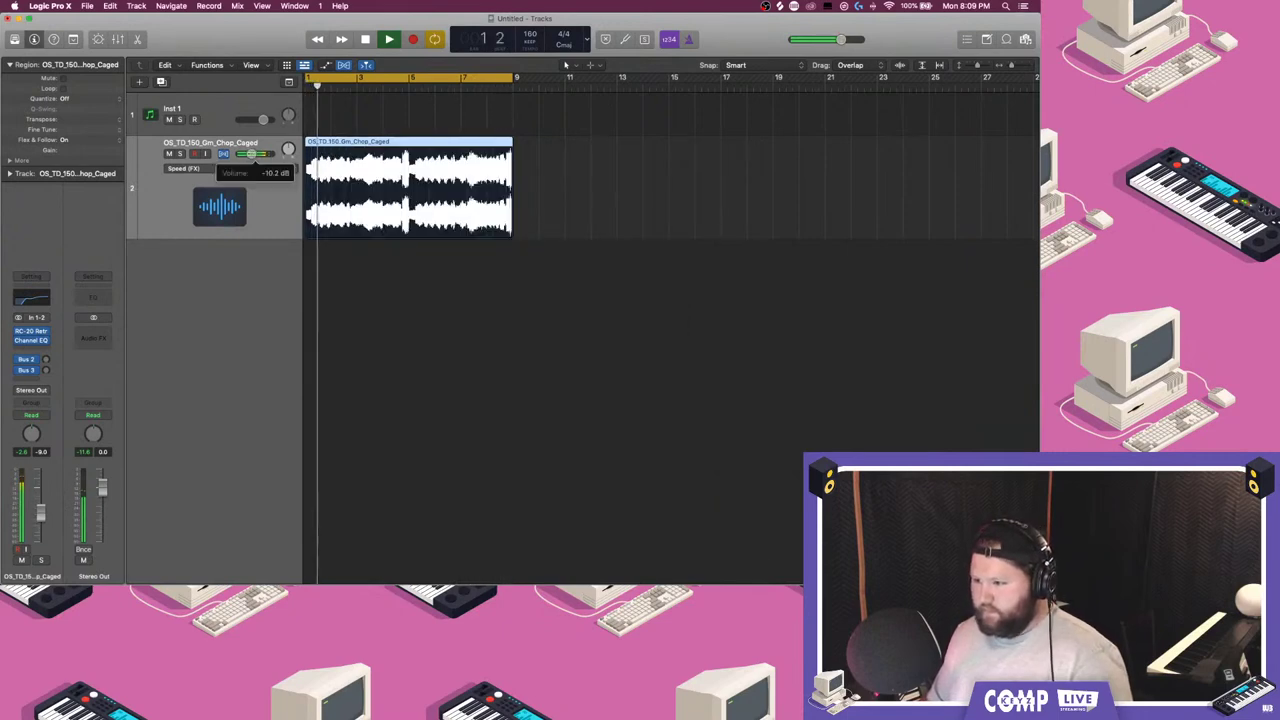
- Lower the RC-20 Magnitude to slightly above half and disable its Digital module
{"action": "left_click", "coordinate": [30, 334]}
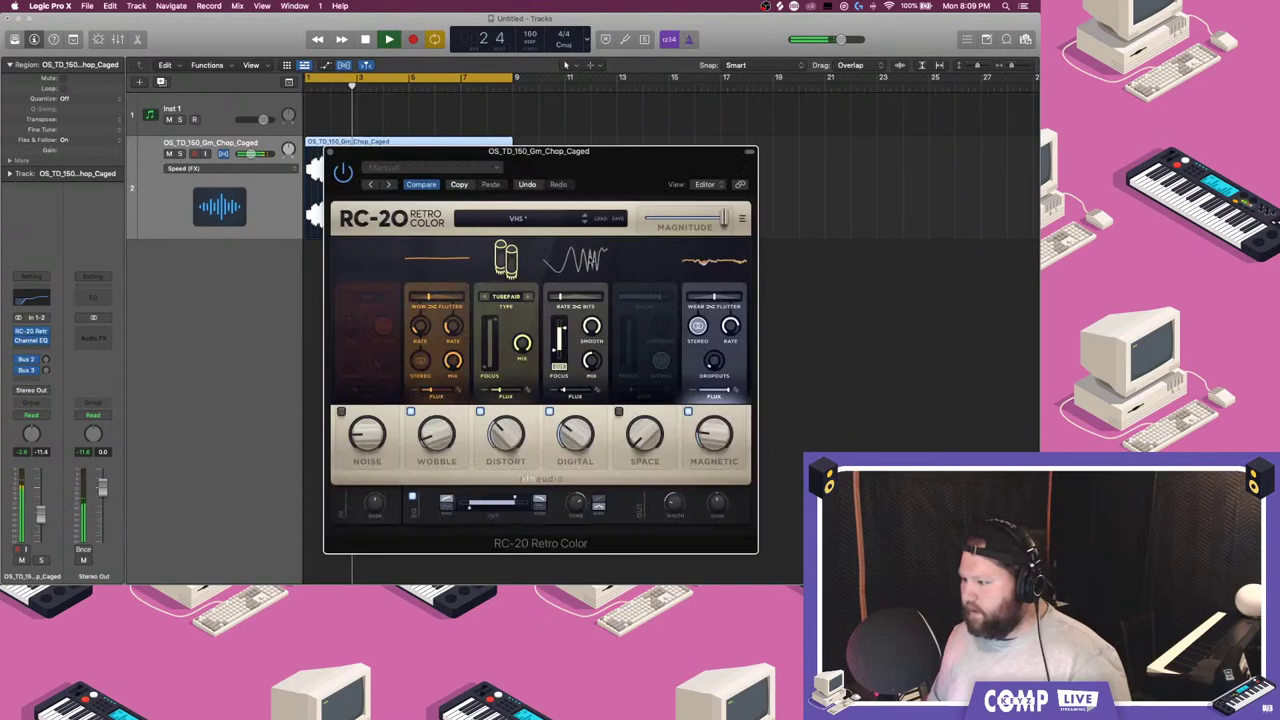
{"action": "left_click_drag", "start_coordinate": [697, 218], "coordinate": [686, 219]}
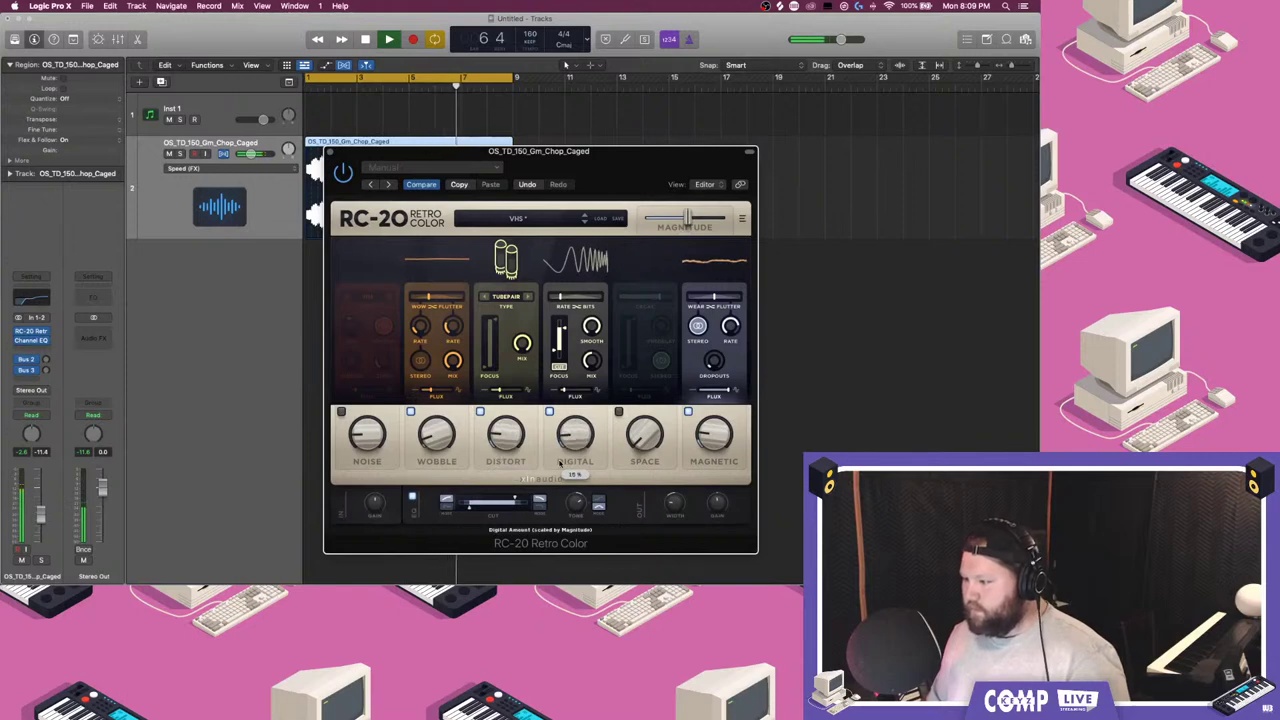
{"action": "left_click", "coordinate": [549, 413]}
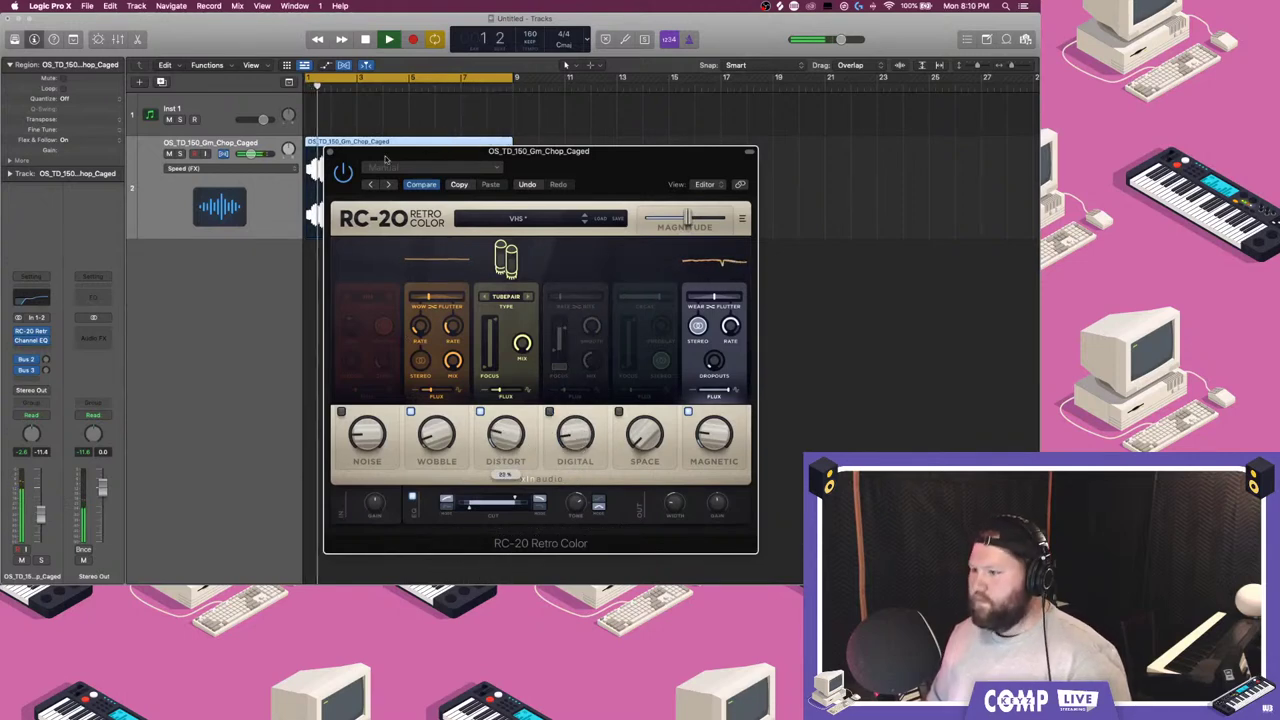
{"action": "left_click", "coordinate": [335, 151]}
- Open Maschine 2 on the Inst 1 track and switch to Splice
{"action": "left_click", "coordinate": [255, 120]}
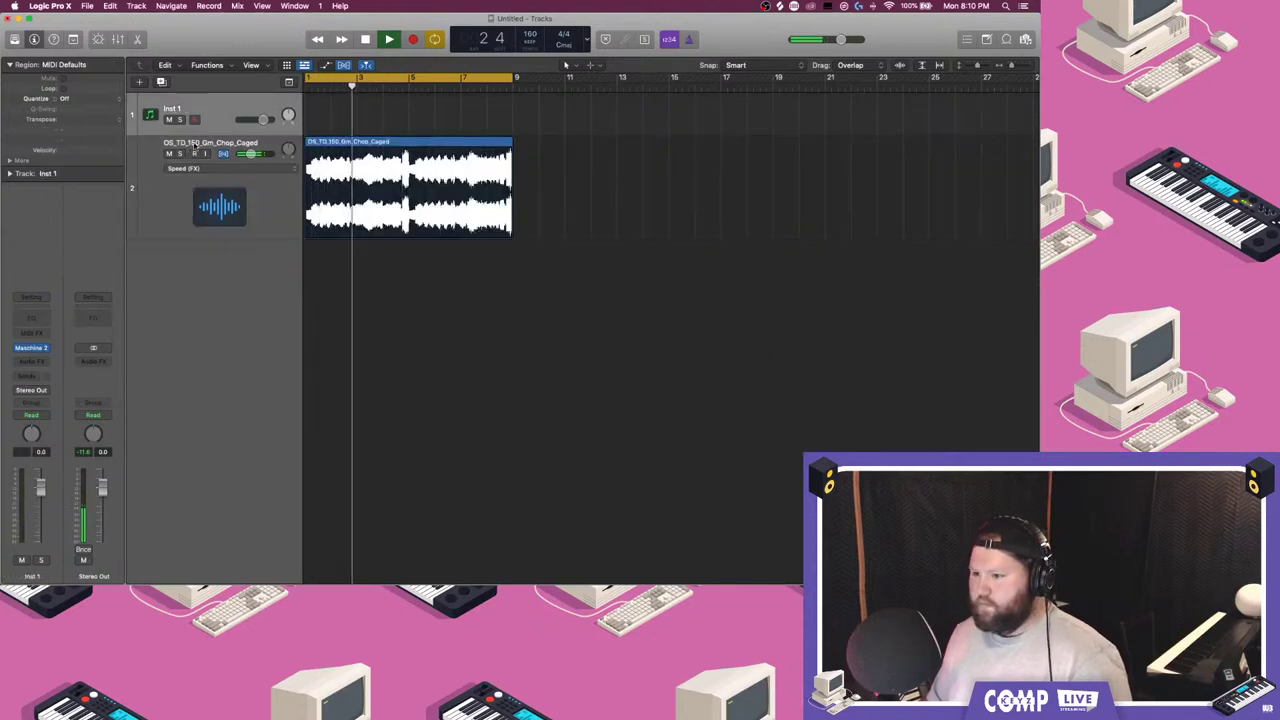
{"action": "left_click", "coordinate": [27, 348]}
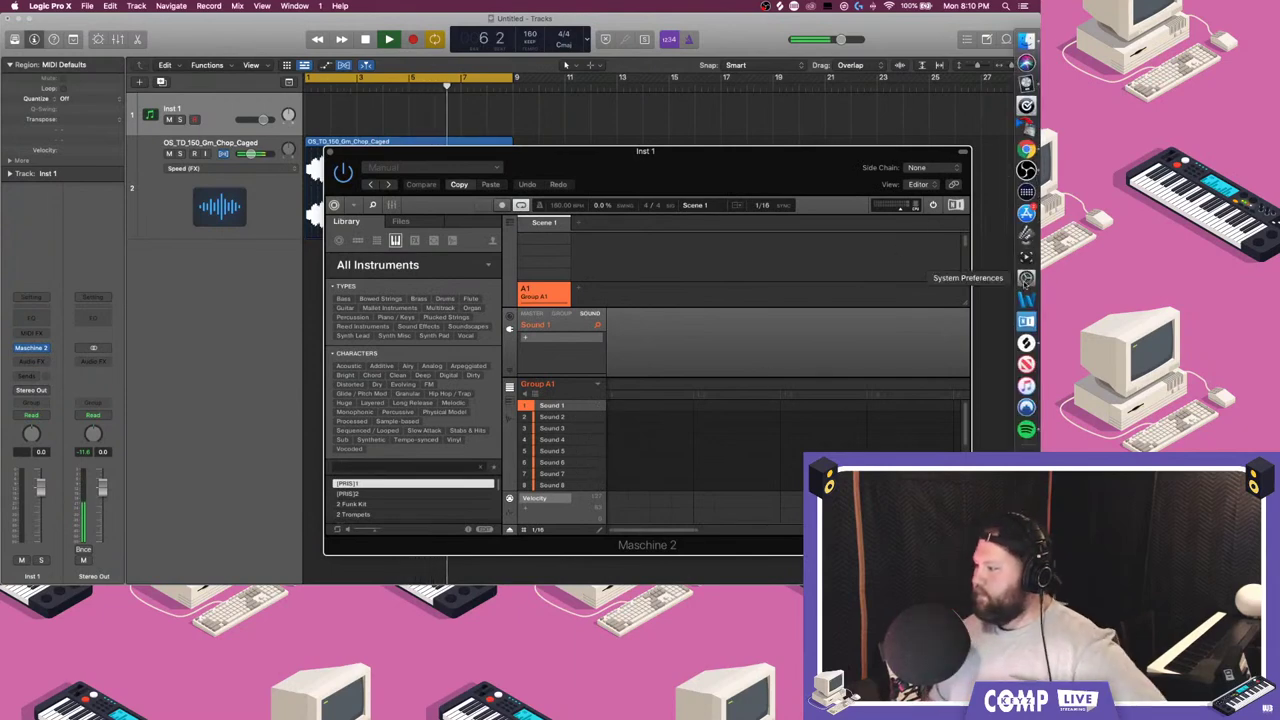
{"action": "left_click", "coordinate": [1026, 343]}
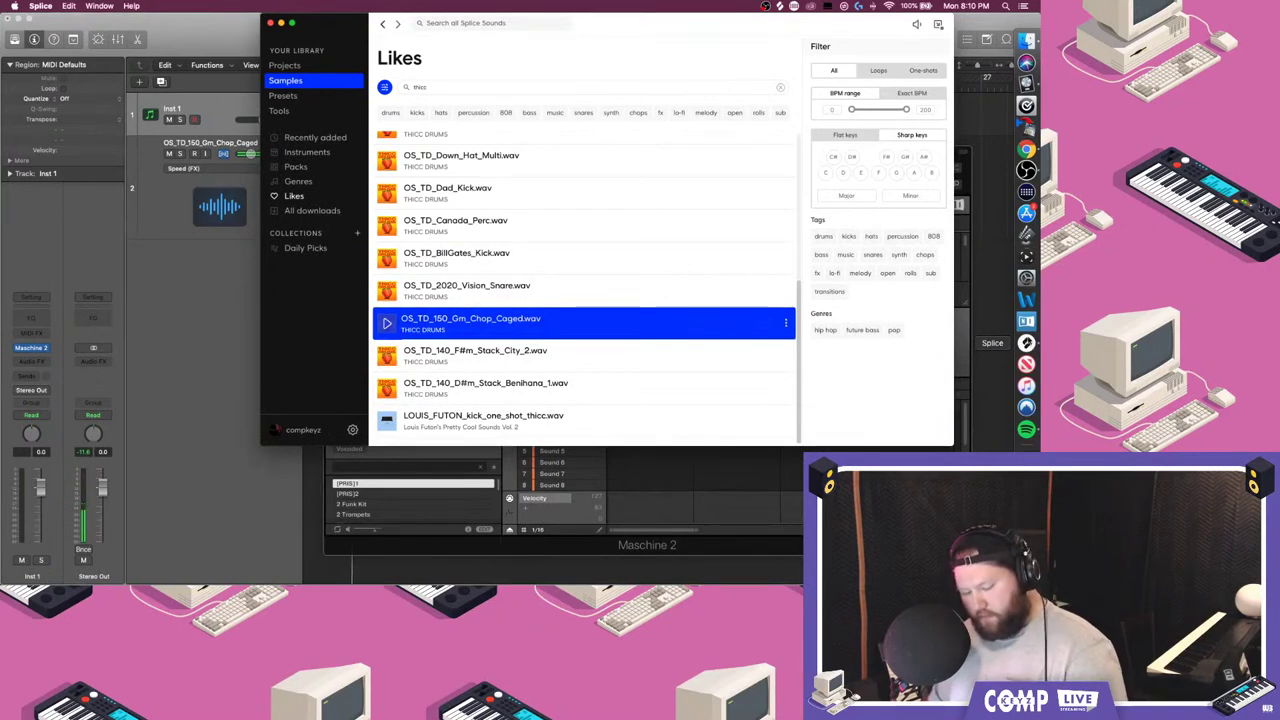
- Filter the liked thicc samples by the drums tag and move the Splice window aside to uncover Maschine 2
{"action": "scroll", "coordinate": [449, 166], "scroll_direction": "up", "scroll_amount": 1}
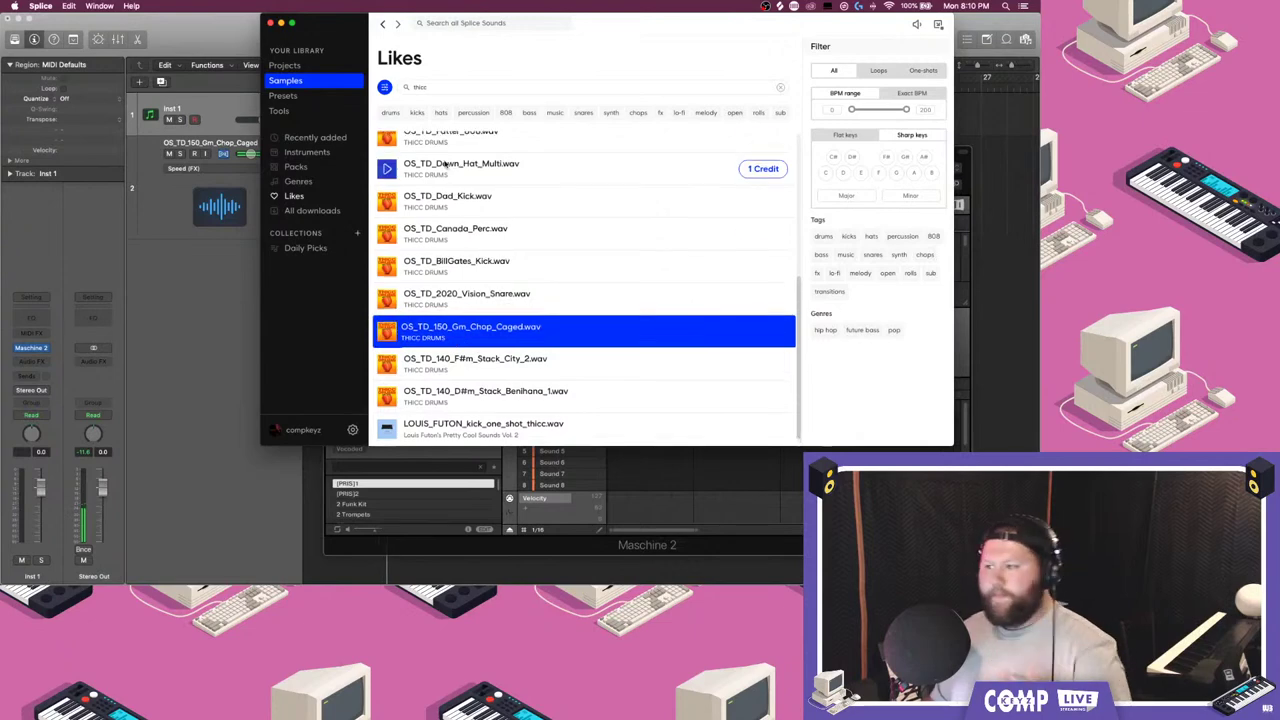
{"action": "left_click", "coordinate": [391, 113]}
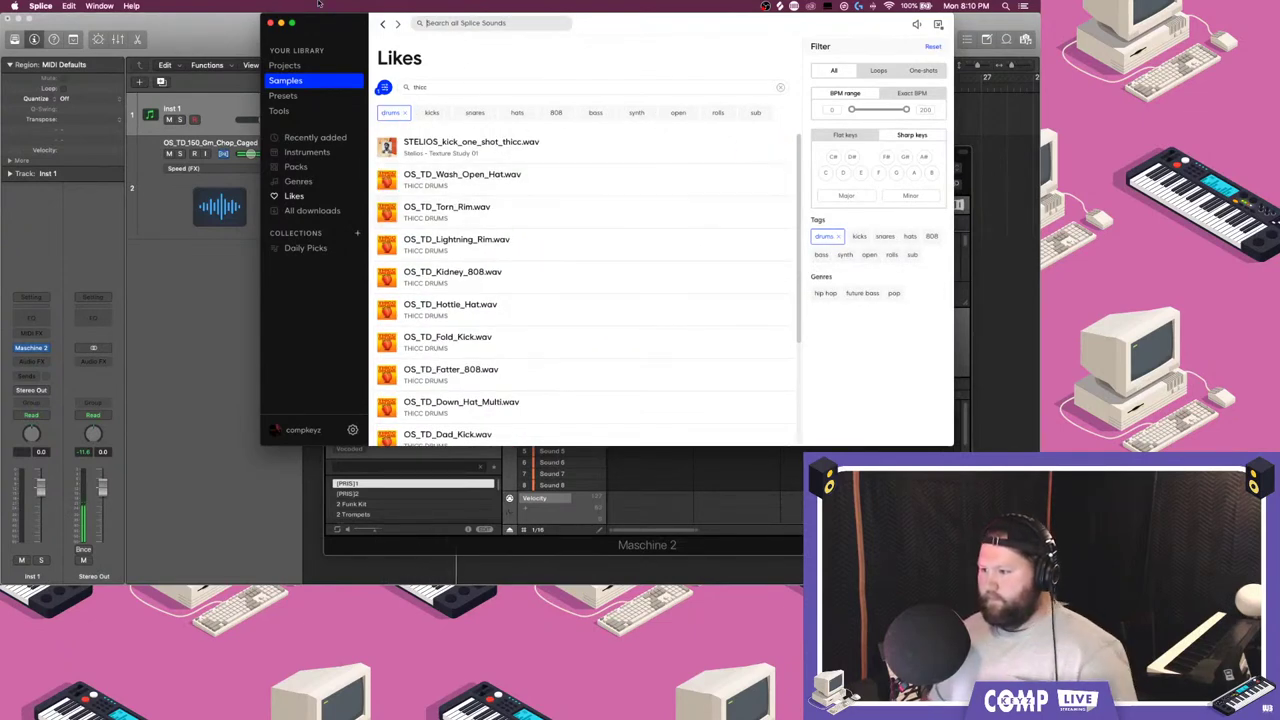
{"action": "left_click_drag", "start_coordinate": [703, 45], "coordinate": [354, 45]}
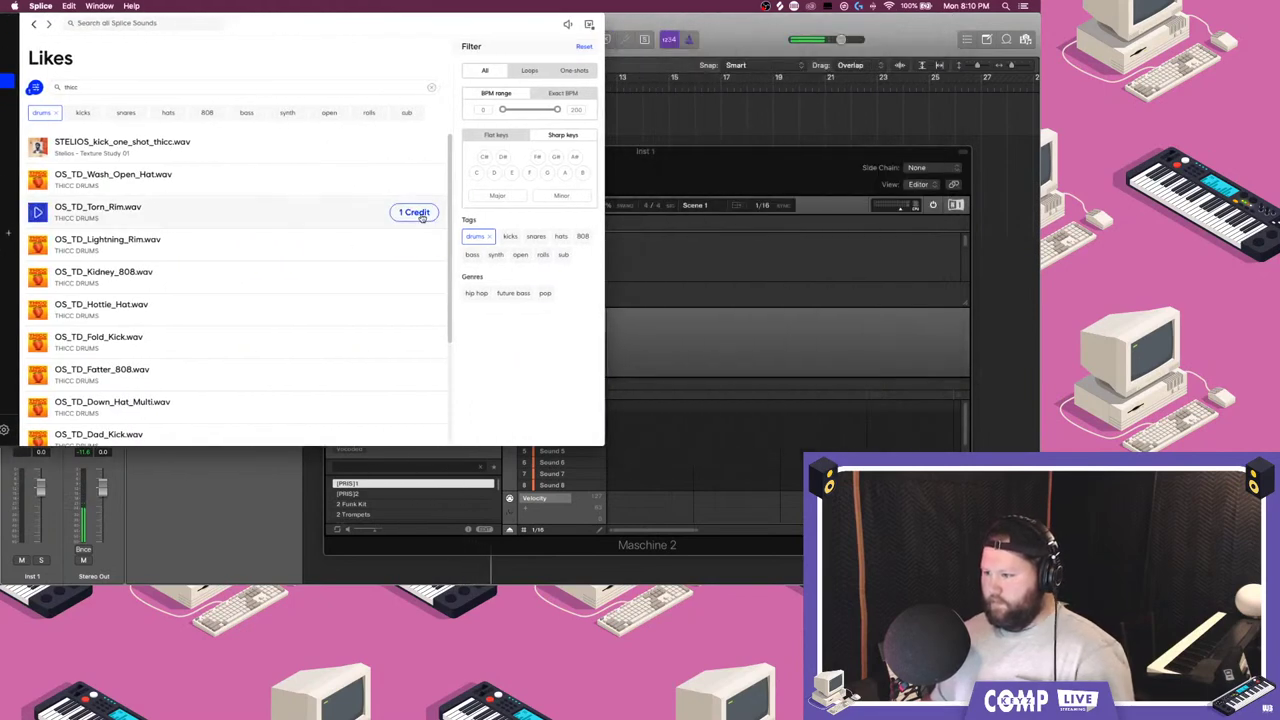
- Add OS_TD_Torn_Rim.wav to Group A1 in Maschine 2 and place it in the first sound slot
{"action": "left_click_drag", "start_coordinate": [289, 206], "coordinate": [570, 450]}
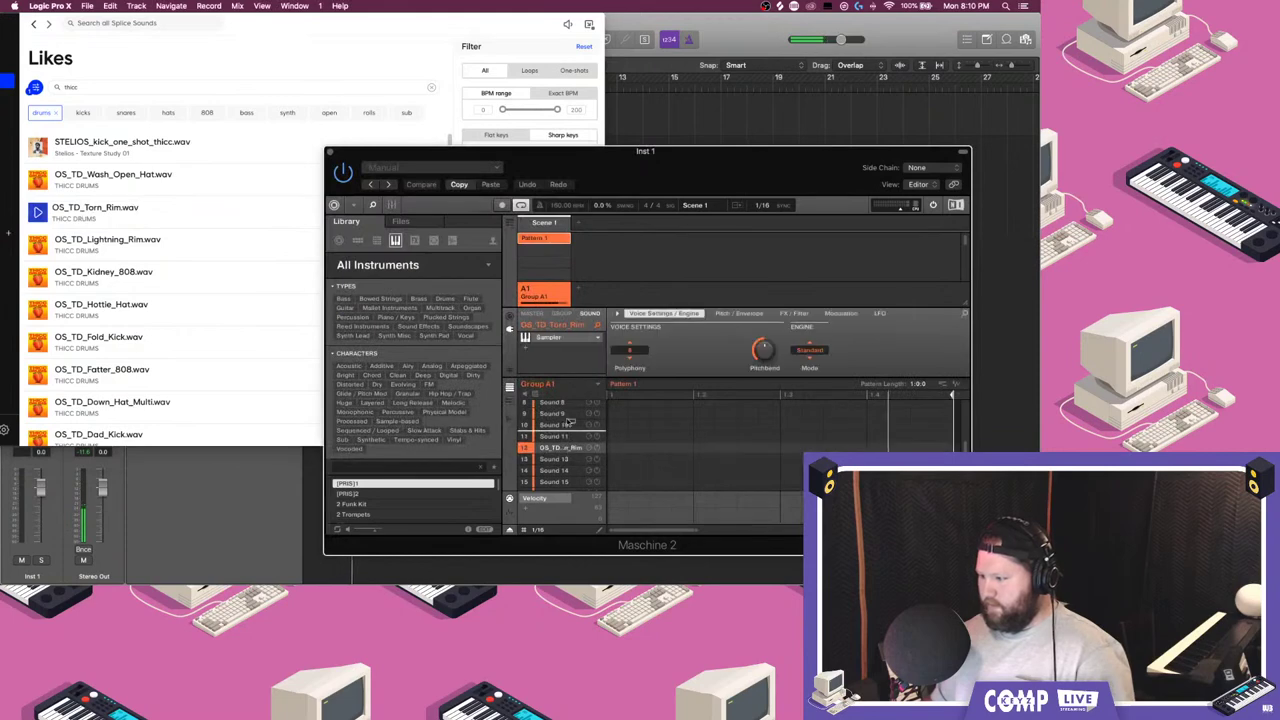
{"action": "scroll", "coordinate": [566, 405], "scroll_direction": "up", "scroll_amount": 3}
{"action": "left_click_drag", "start_coordinate": [562, 405], "coordinate": [563, 404]}
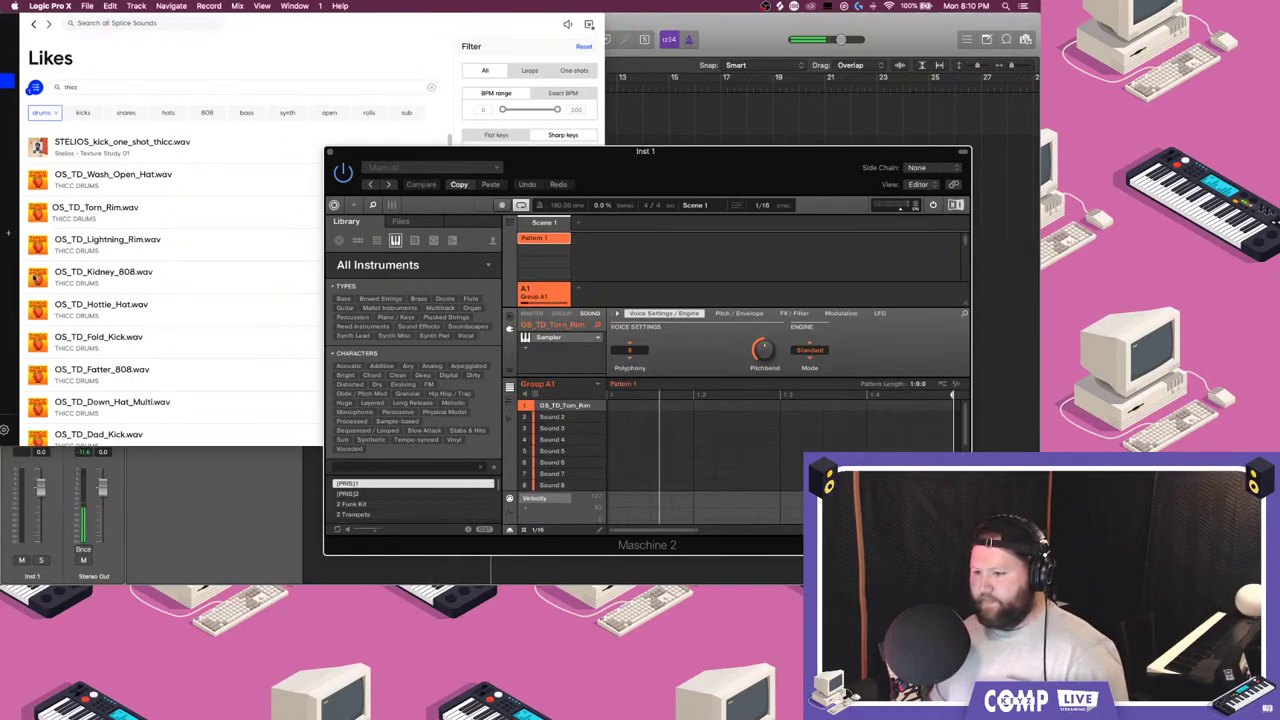
- Audition OS_TD_Lightning_Rim.wav, OS_TD_Kidney_808.wav and OS_TD_Hottie_Hat.wav in Splice
{"action": "left_click", "coordinate": [37, 245]}
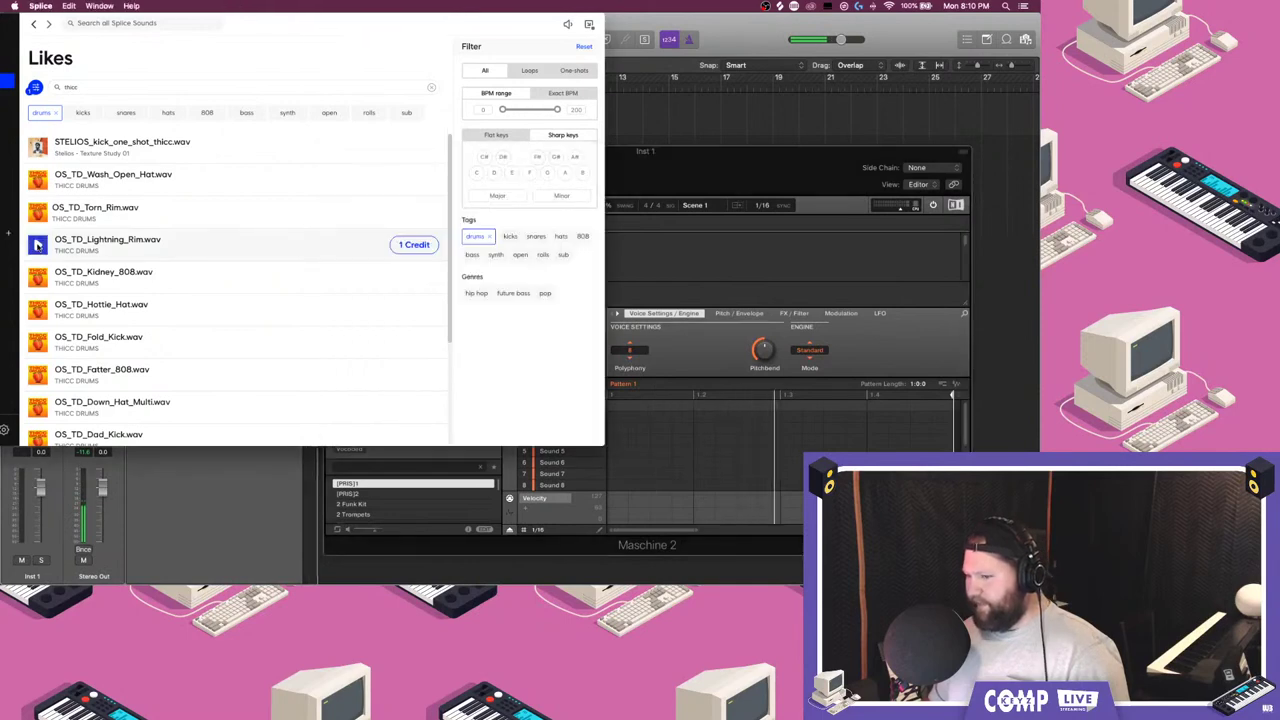
{"action": "left_click", "coordinate": [37, 277]}
{"action": "left_click", "coordinate": [38, 309]}
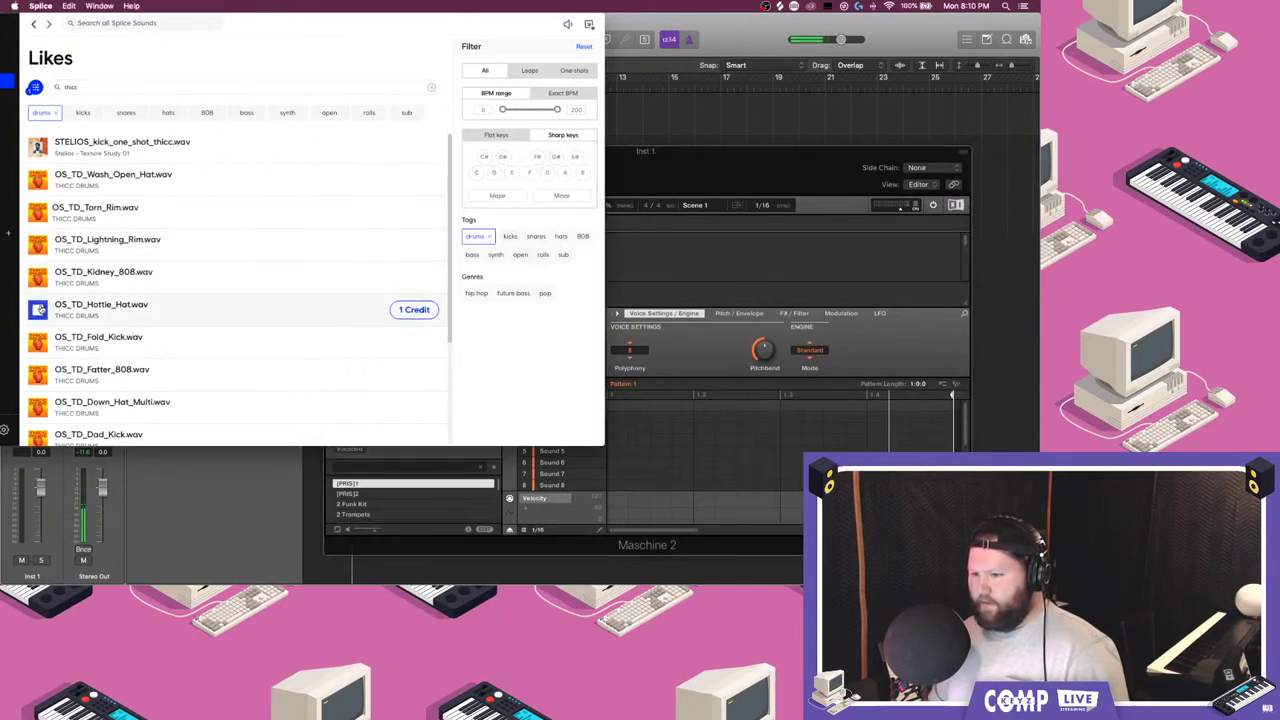
- Move the Maschine 2 window clear of Splice, and download OS_TD_Hottie_Hat.wav into the second sound slot of Group A1
{"action": "left_click_drag", "start_coordinate": [52, 309], "coordinate": [598, 408]}
{"action": "left_click", "coordinate": [642, 133]}
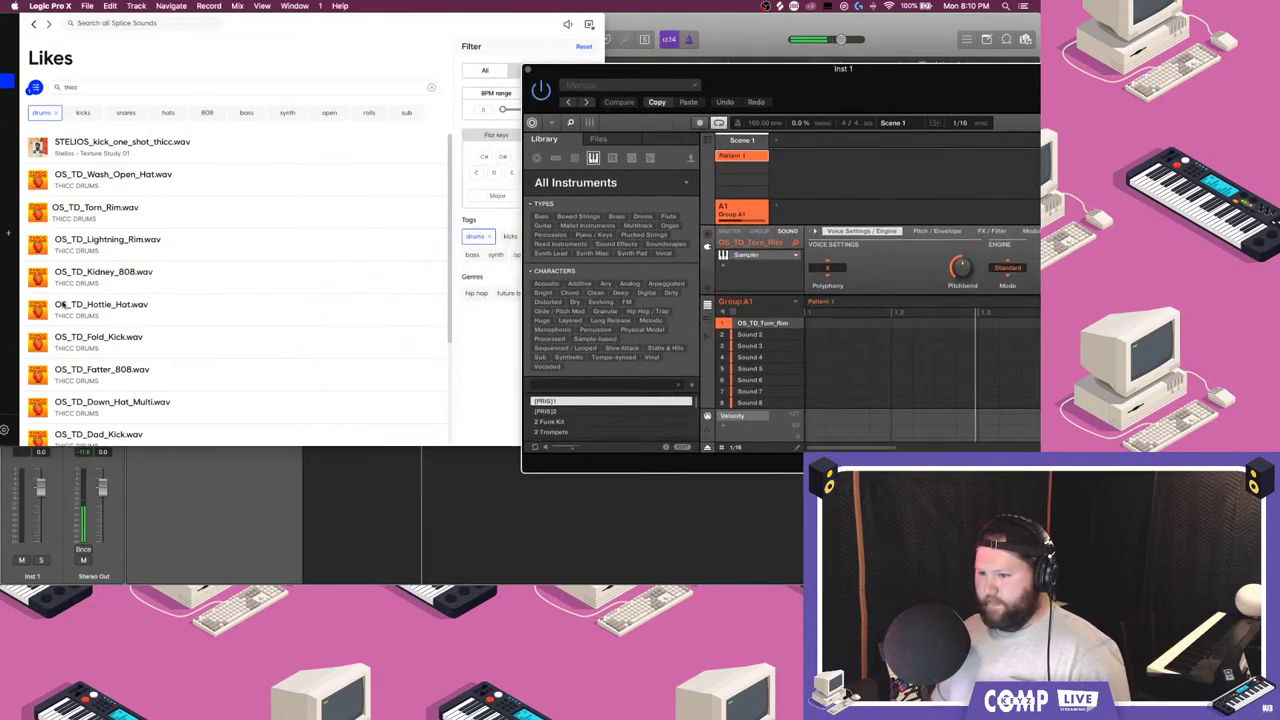
{"action": "left_click", "coordinate": [72, 304]}
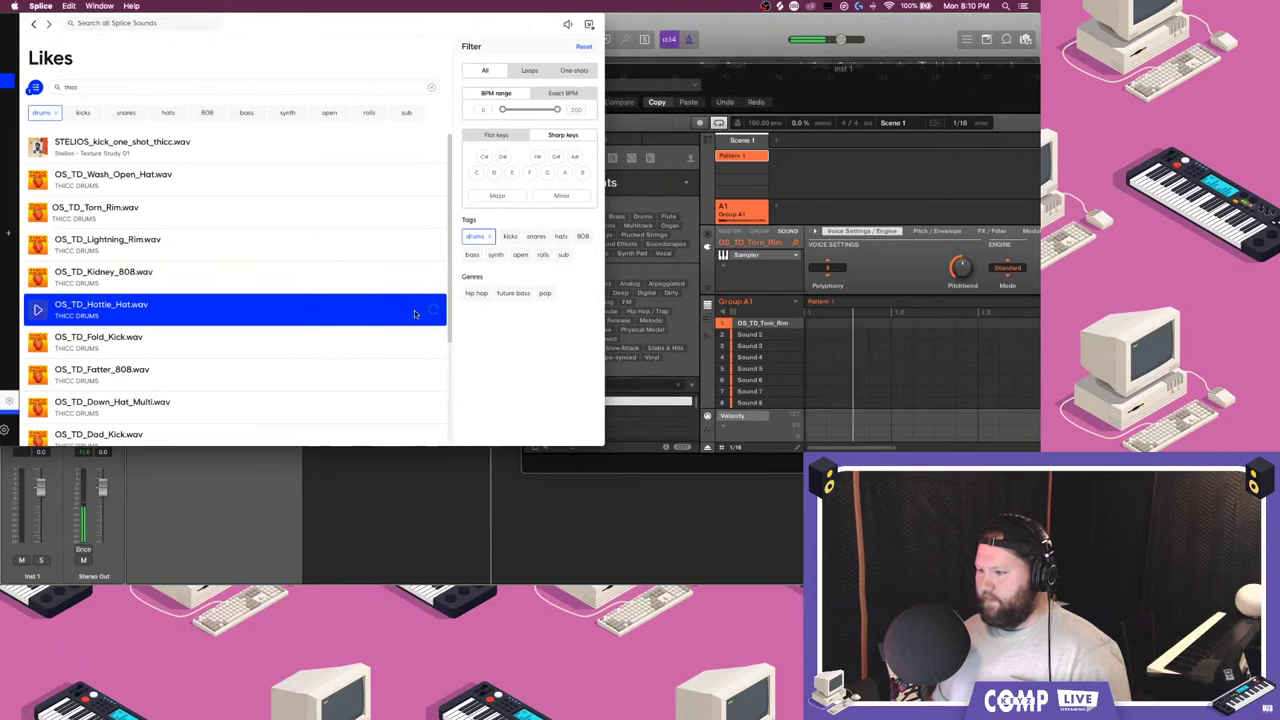
{"action": "left_click", "coordinate": [205, 311]}
{"action": "left_click", "coordinate": [113, 305]}
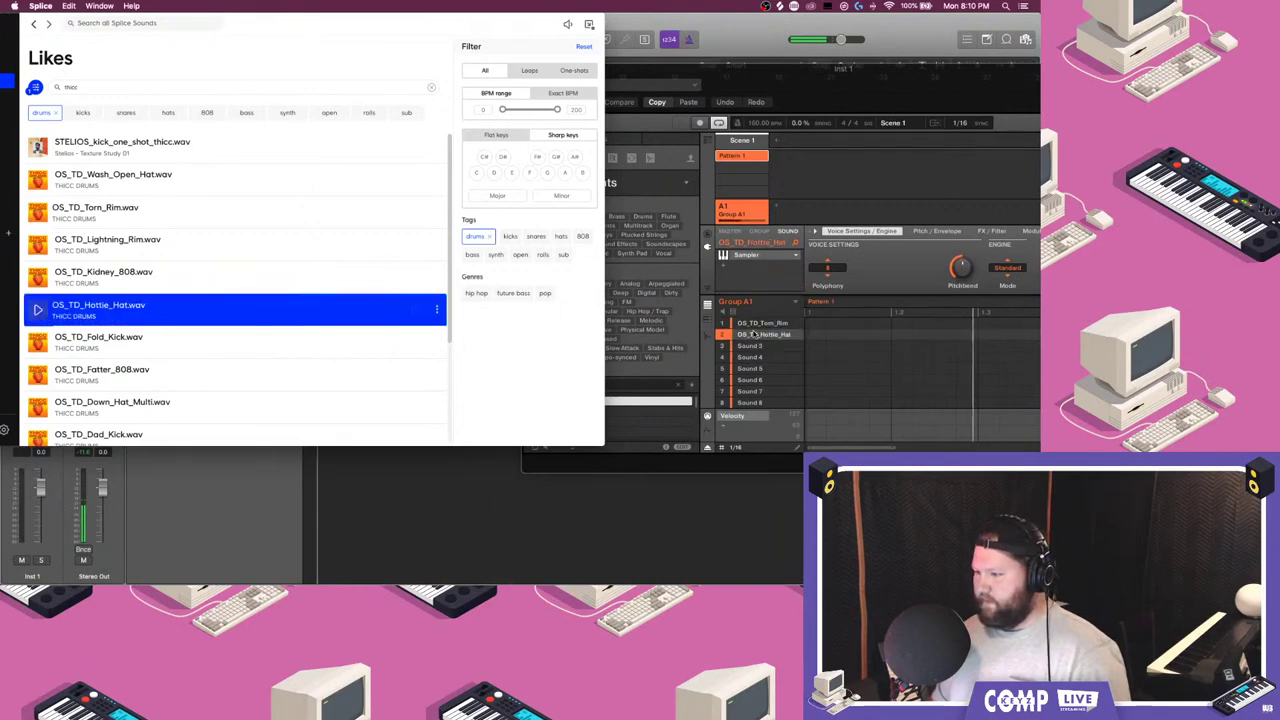
- Audition OS_TD_Fold_Kick.wav and OS_TD_Fatter_808.wav among the liked Splice samples
{"action": "left_click", "coordinate": [35, 348]}
{"action": "left_click", "coordinate": [38, 377]}
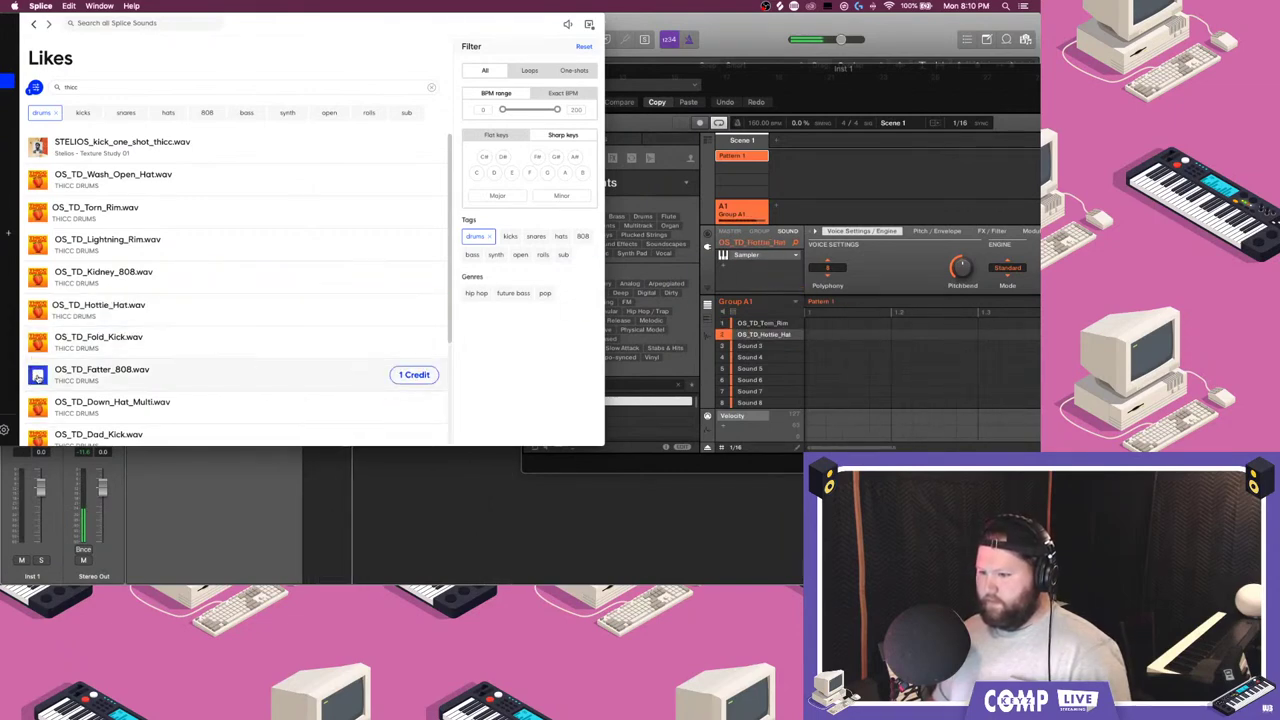
{"action": "scroll", "coordinate": [37, 393], "scroll_direction": "down", "scroll_amount": 3}
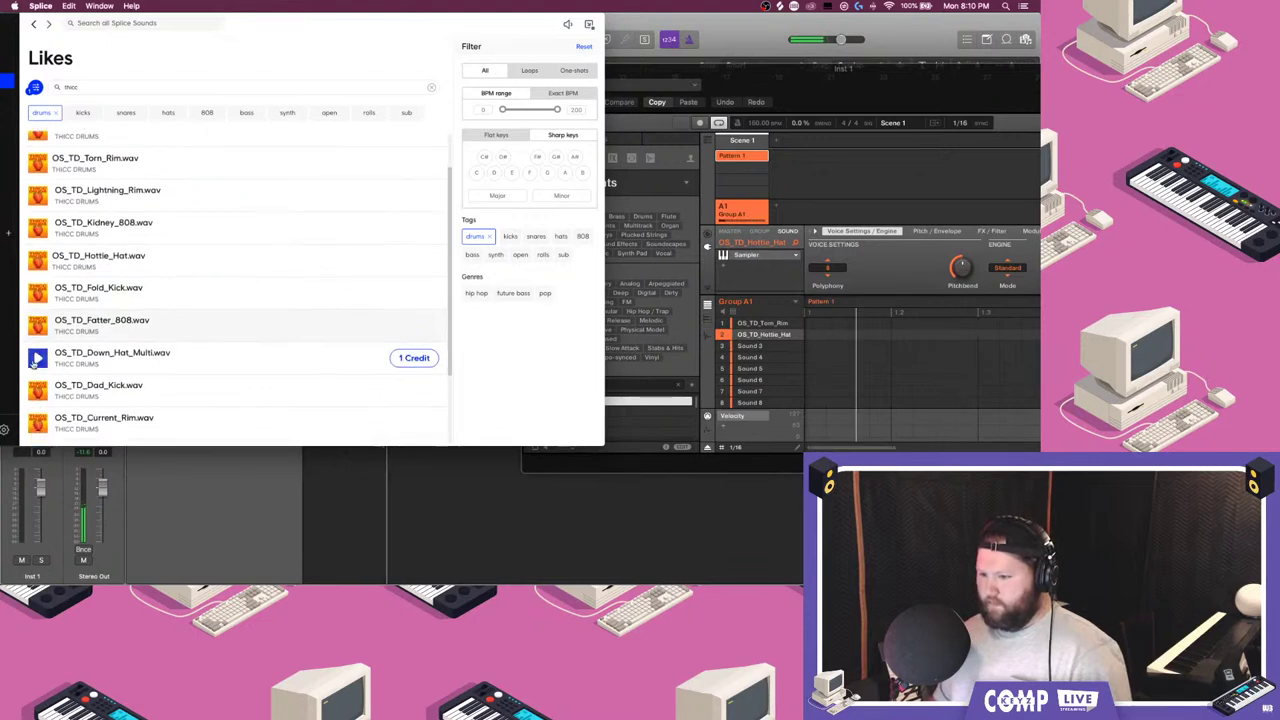
- Download OS_TD_Down_Hat_Multi.wav and OS_TD_Dad_Kick.wav, and load them into the third and fourth sound slots of Group A1
{"action": "left_click", "coordinate": [185, 357]}
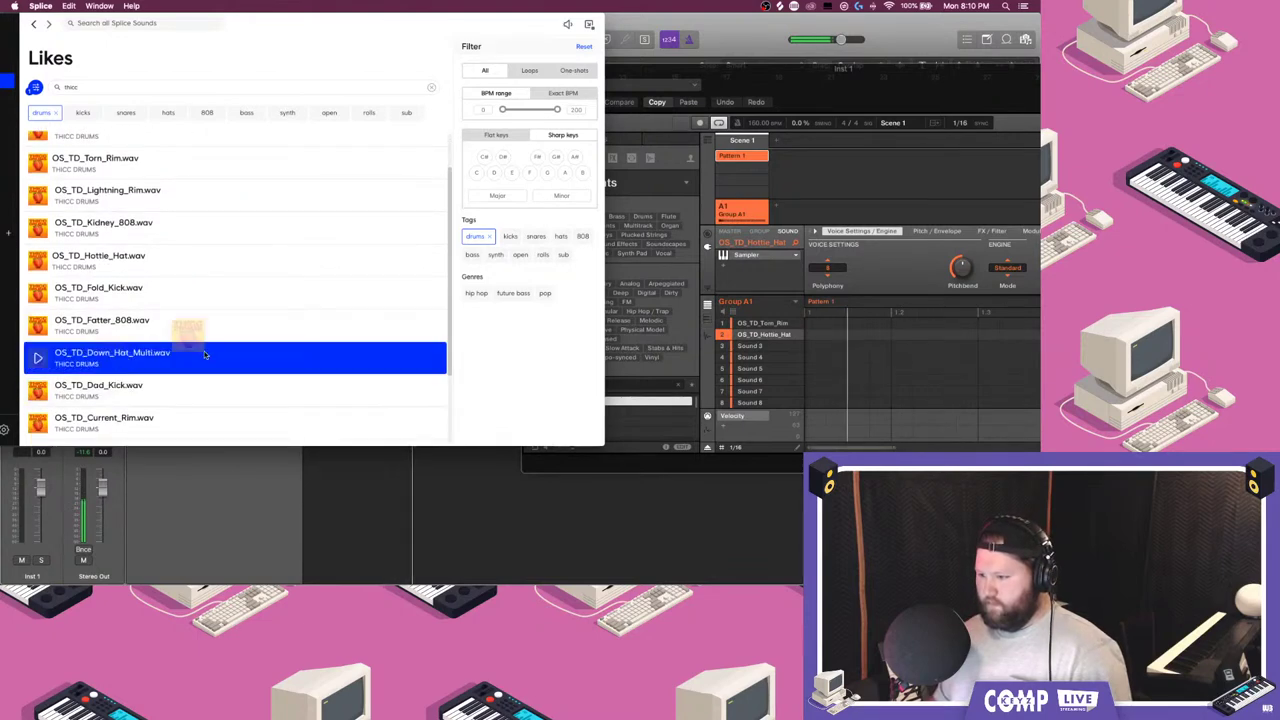
{"action": "left_click", "coordinate": [336, 373]}
{"action": "left_click", "coordinate": [411, 360]}
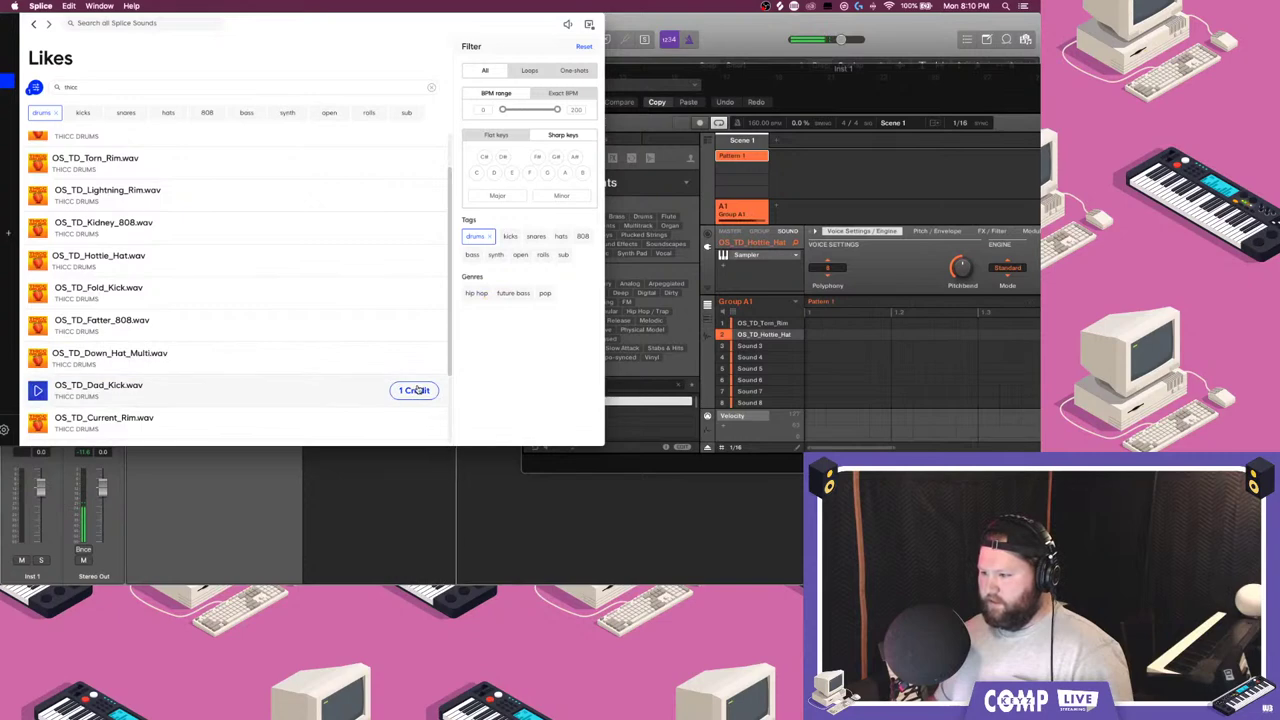
{"action": "left_click_drag", "start_coordinate": [349, 355], "coordinate": [780, 346]}
{"action": "left_click_drag", "start_coordinate": [180, 391], "coordinate": [780, 357]}
- Audition OS_TD_Current_Rim.wav, download it and load it into the fifth sound slot of Group A1
{"action": "left_click", "coordinate": [45, 425]}
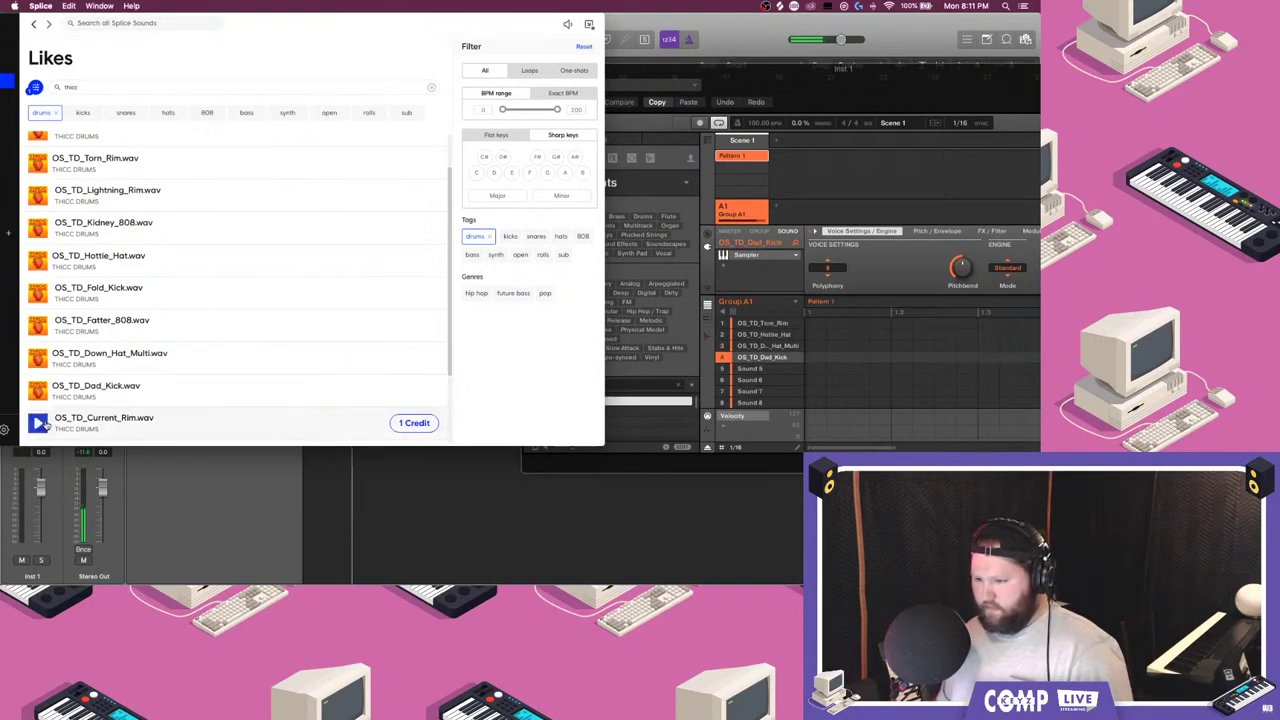
{"action": "left_click", "coordinate": [418, 422]}
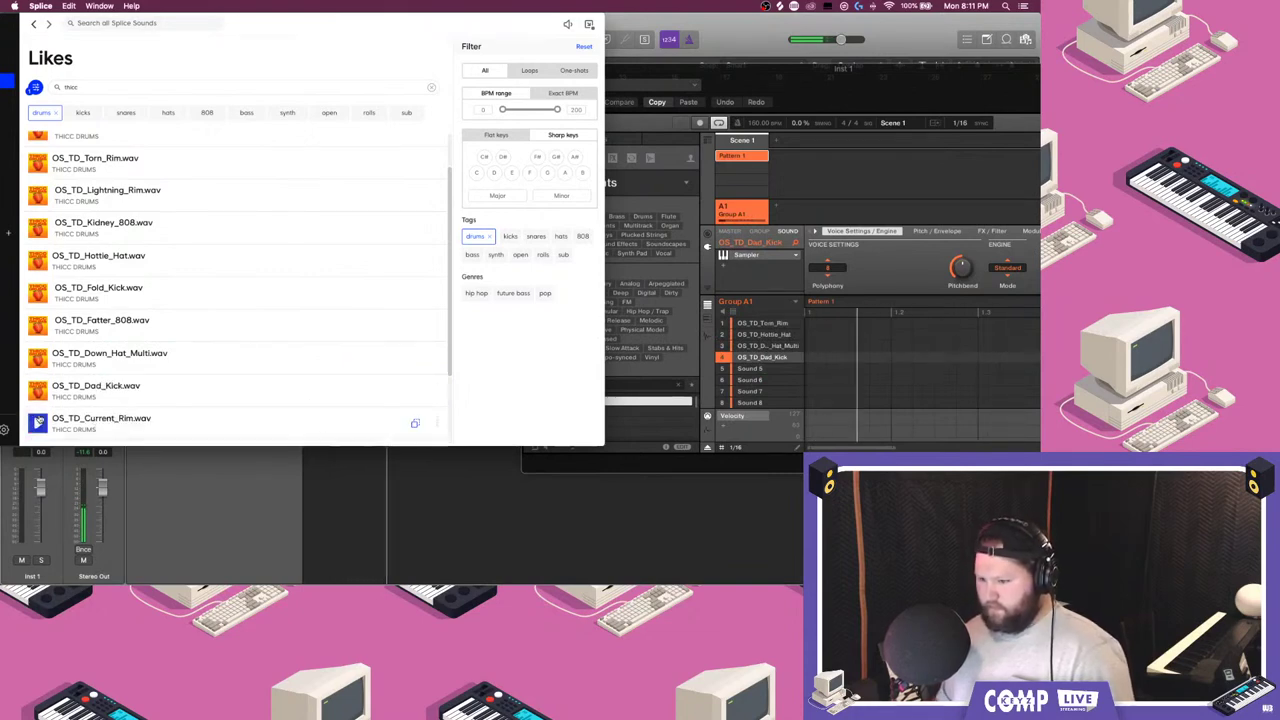
{"action": "left_click_drag", "start_coordinate": [40, 423], "coordinate": [762, 368]}
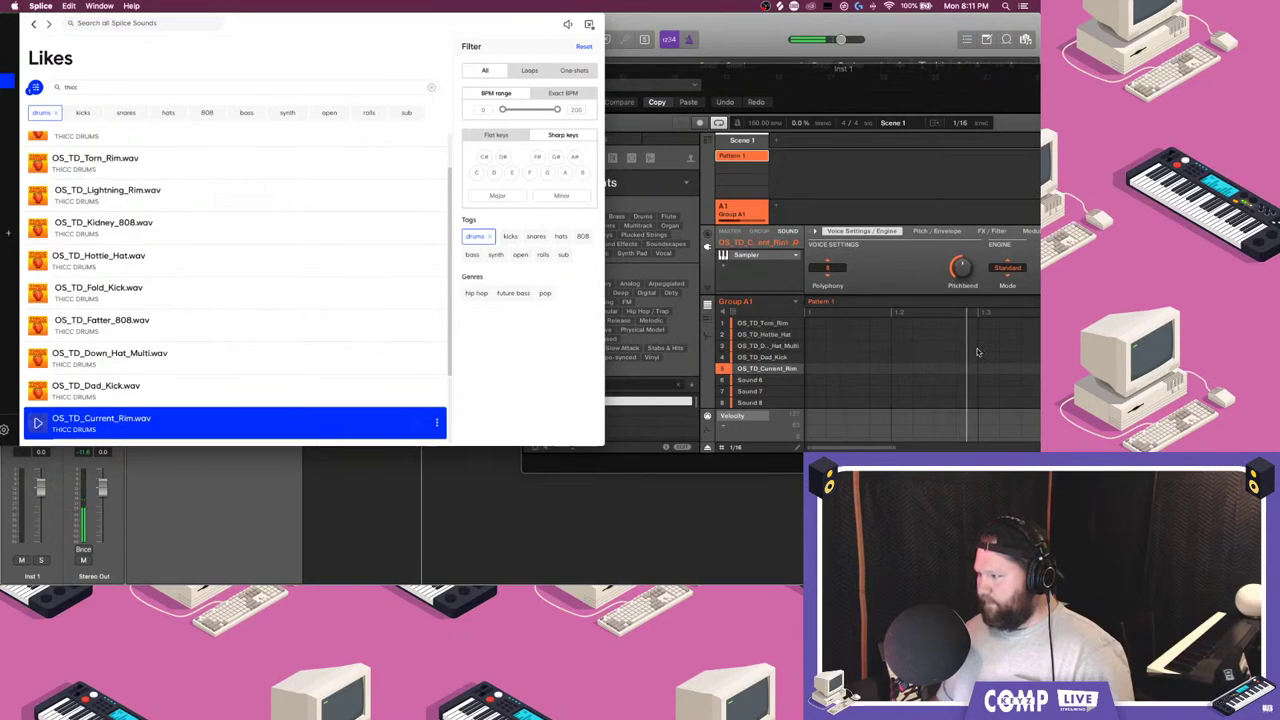
- Bring Maschine 2 forward beside the Splice sample list and place an OS_TD_Torn_Rim hit on beat 1.3 of Pattern 1
{"action": "left_click", "coordinate": [978, 352]}
{"action": "left_click", "coordinate": [900, 323]}
{"action": "left_click_drag", "start_coordinate": [838, 91], "coordinate": [416, 50]}
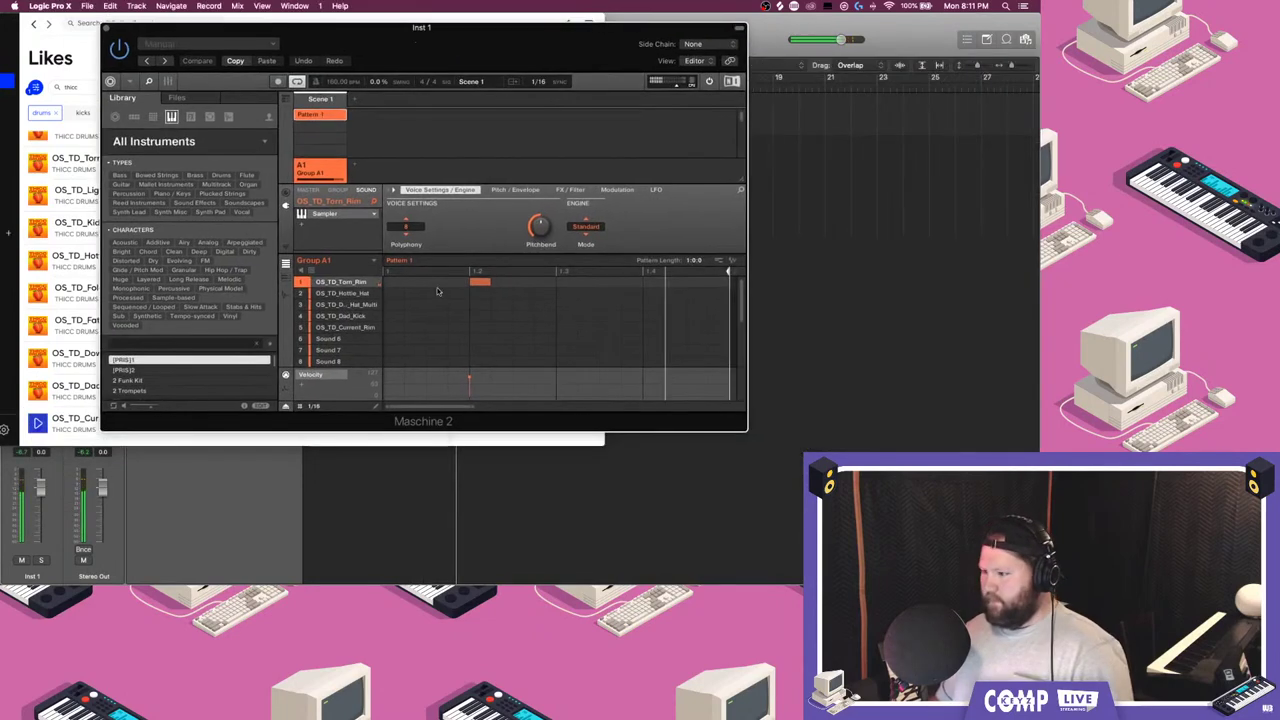
{"action": "left_click_drag", "start_coordinate": [481, 283], "coordinate": [567, 281]}
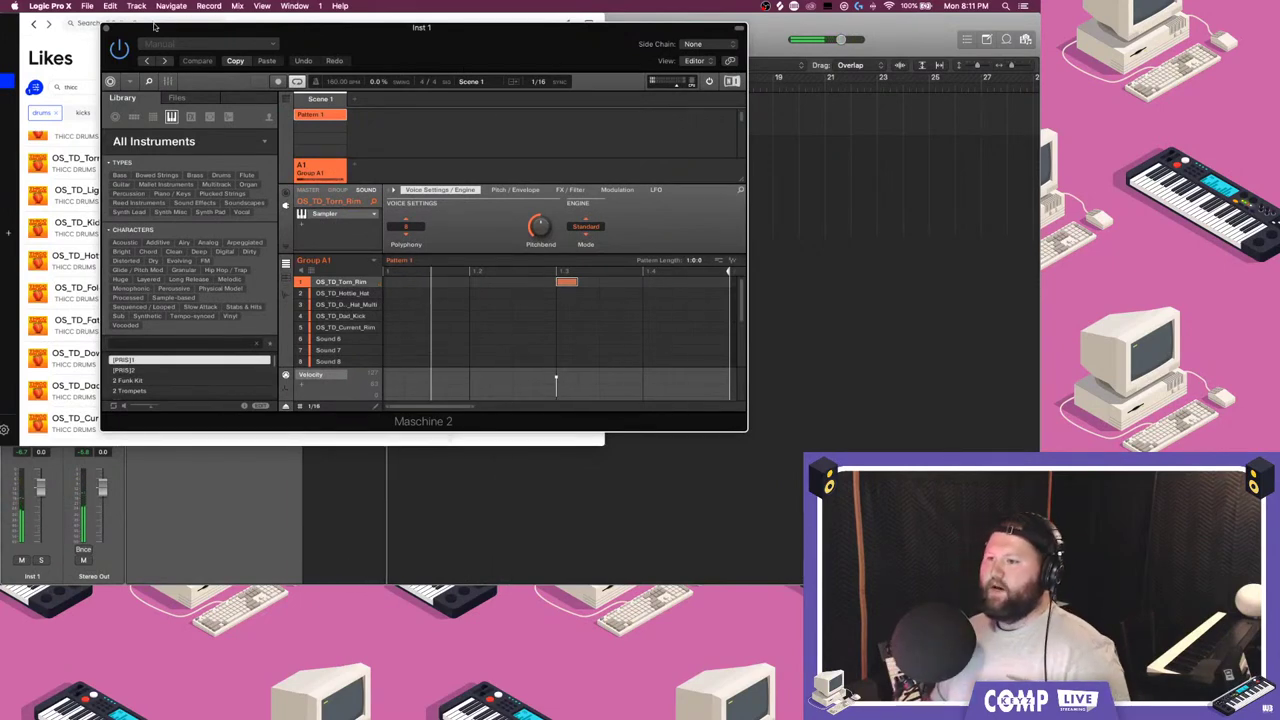
{"action": "left_click_drag", "start_coordinate": [151, 30], "coordinate": [313, 21]}
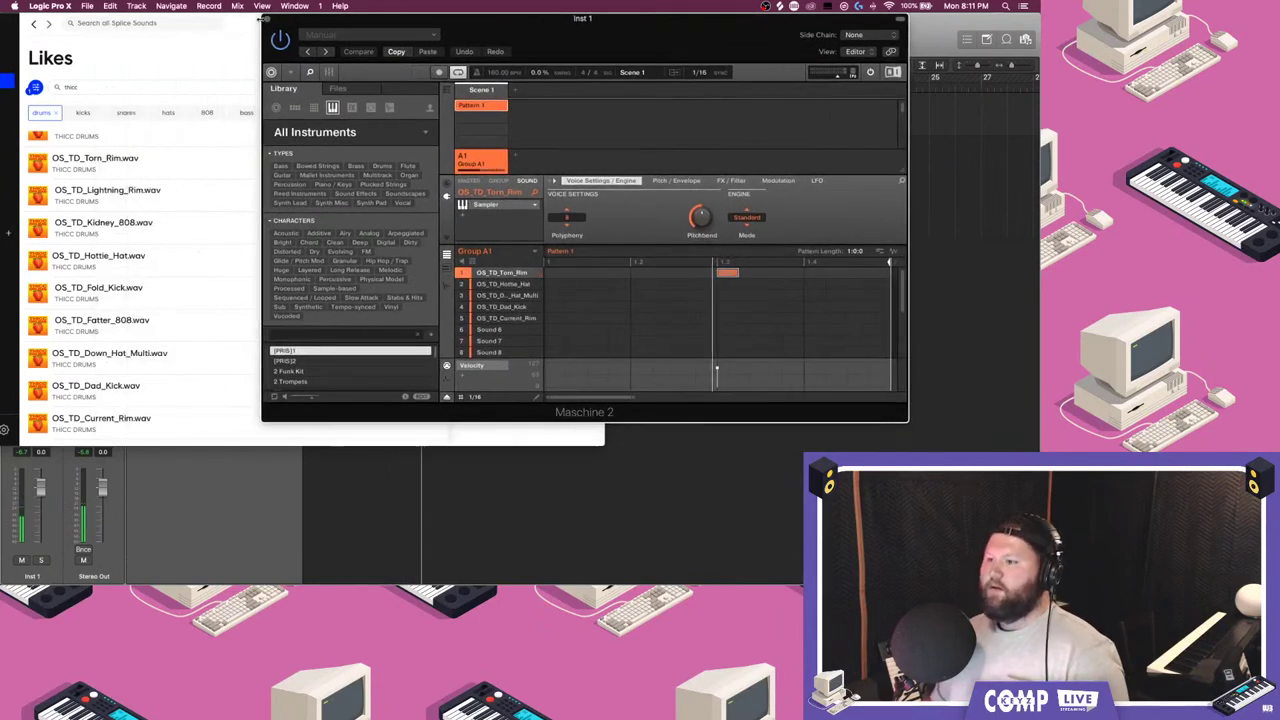
- Set the pattern length to 2:0:0 and add a second OS_TD_Torn_Rim hit on beat 2.3
{"action": "left_click_drag", "start_coordinate": [855, 251], "coordinate": [855, 243]}
{"action": "left_click_drag", "start_coordinate": [629, 398], "coordinate": [762, 287]}
{"action": "left_click", "coordinate": [766, 274]}
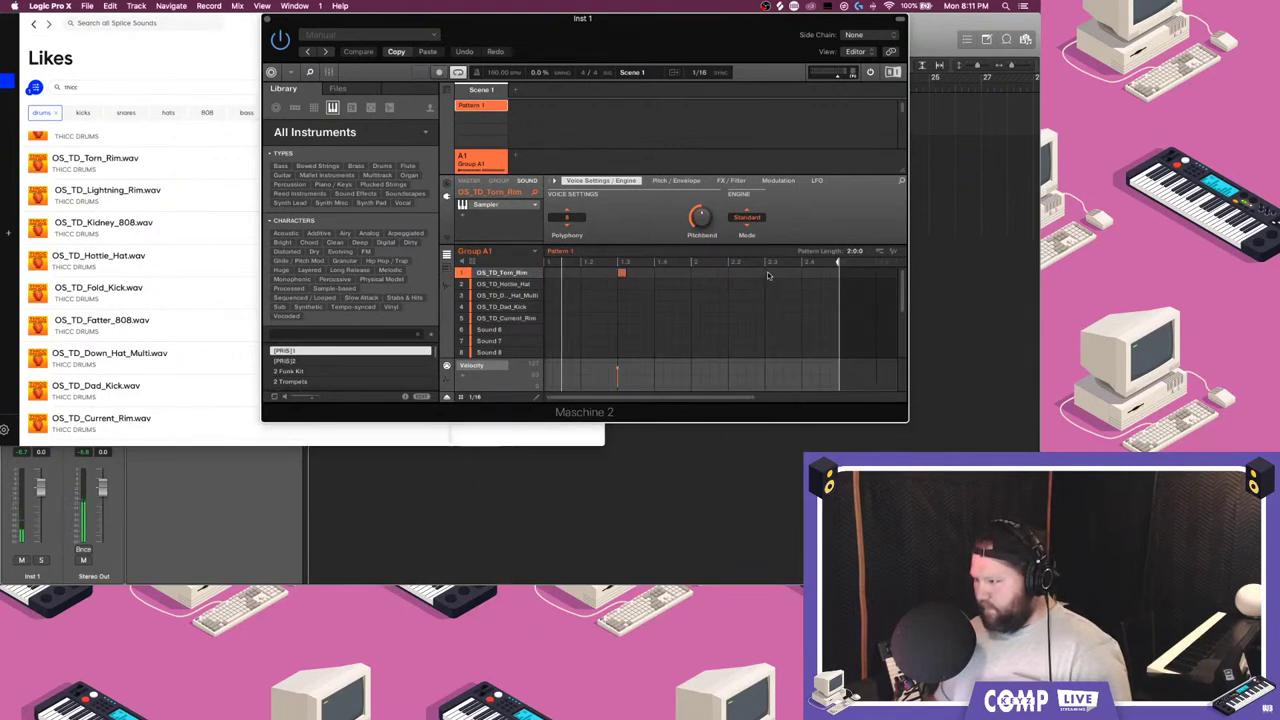
- Move OS_TD_Current_Rim to the second sound slot and place its hits on 1.3, halfway between 2 and 2.2, and on 2.3
{"action": "left_click", "coordinate": [703, 319]}
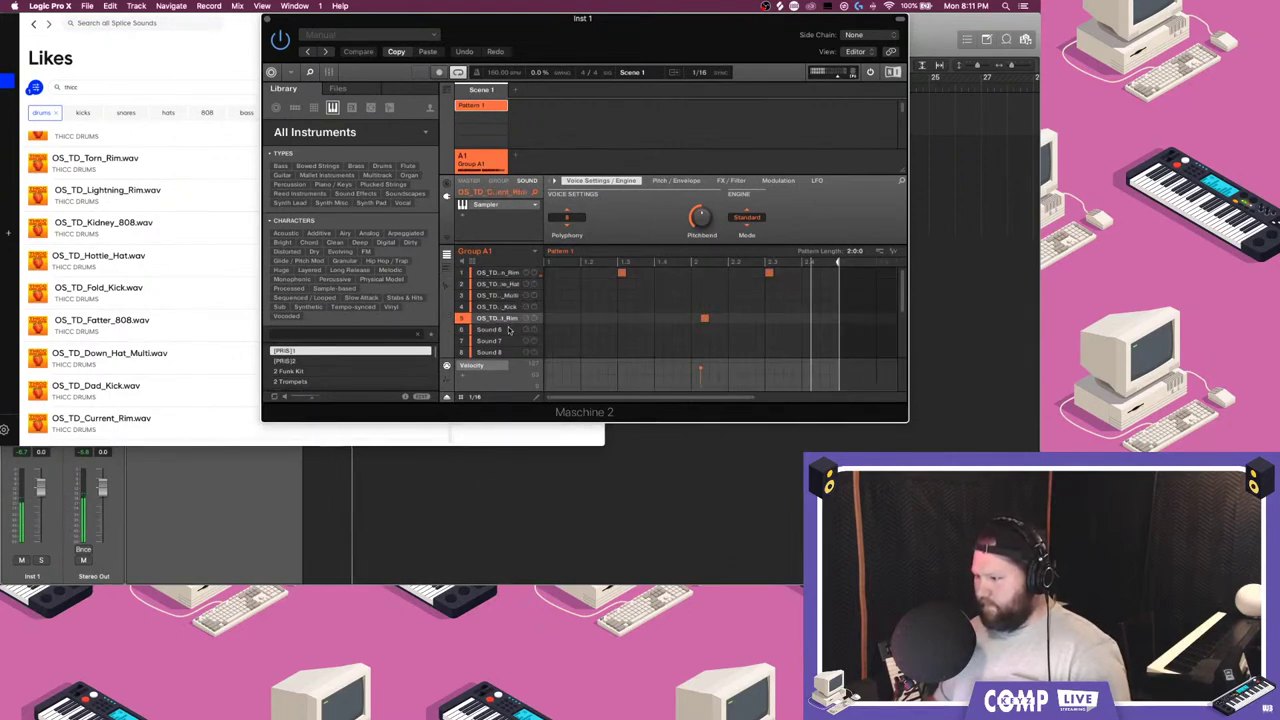
{"action": "left_click_drag", "start_coordinate": [499, 284], "coordinate": [502, 284]}
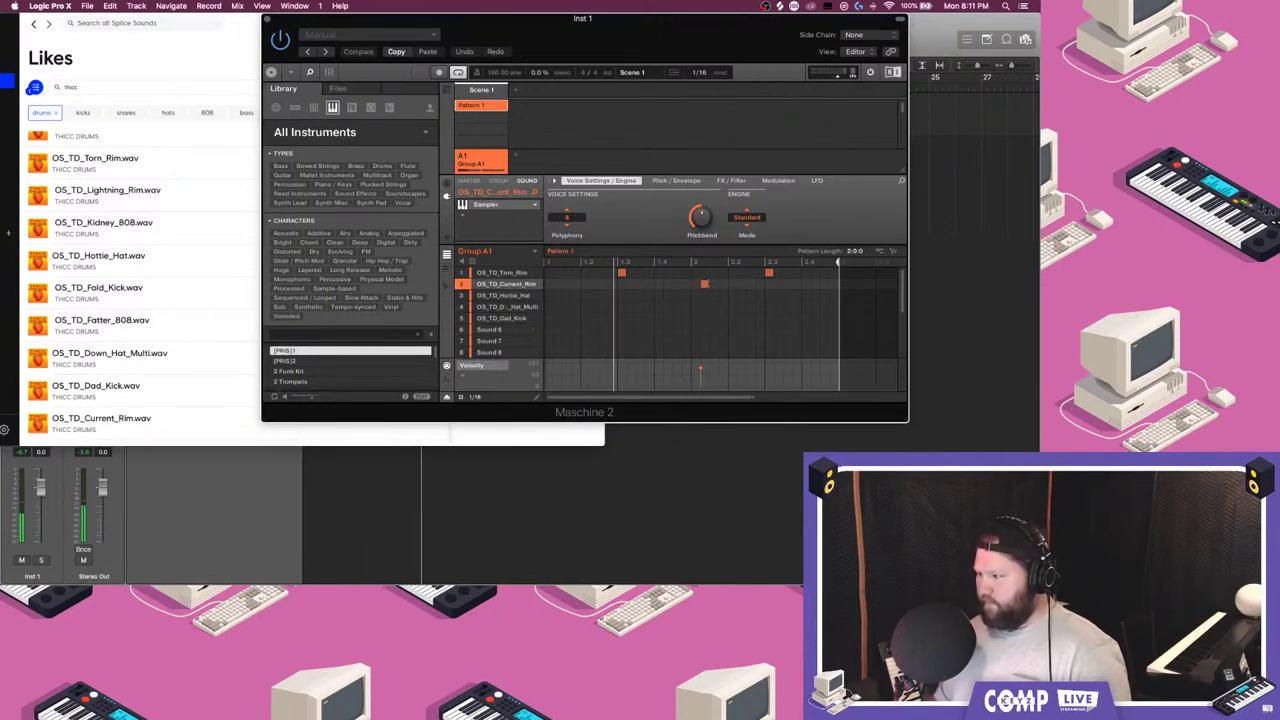
{"action": "left_click_drag", "start_coordinate": [705, 286], "coordinate": [621, 286]}
{"action": "left_click", "coordinate": [658, 274]}
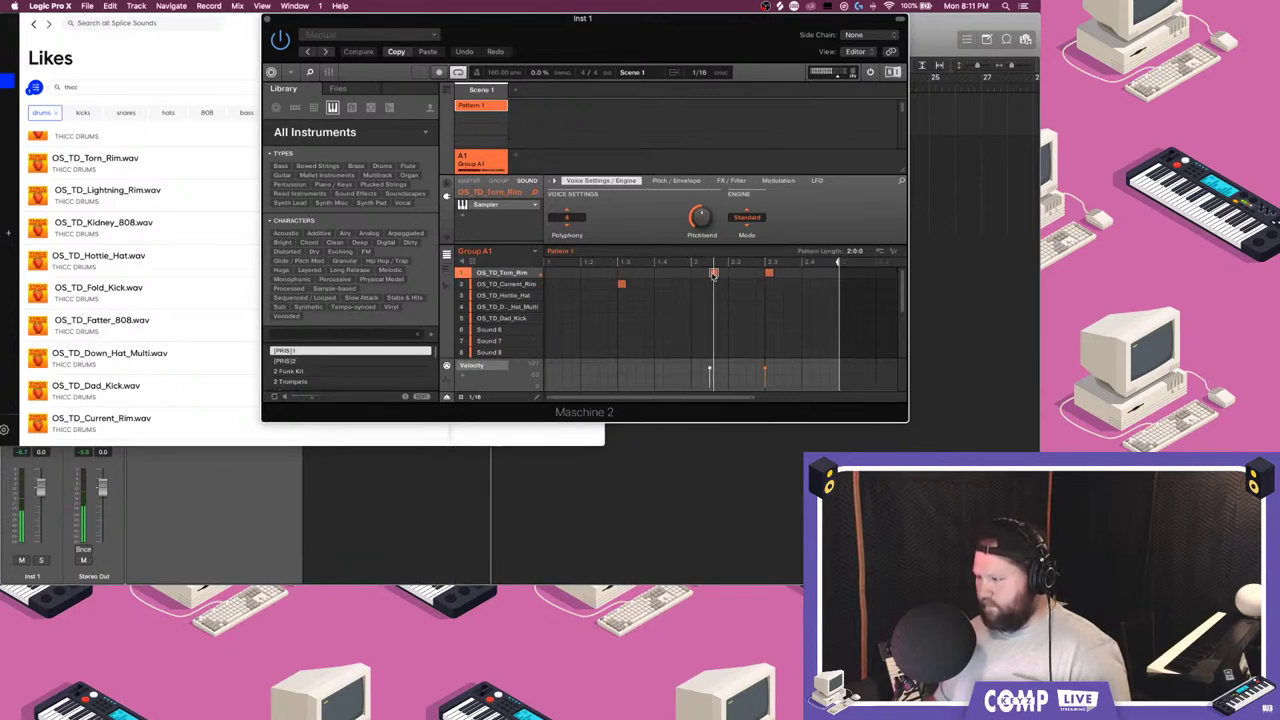
{"action": "left_click_drag", "start_coordinate": [714, 274], "coordinate": [622, 275]}
{"action": "left_click", "coordinate": [714, 284]}
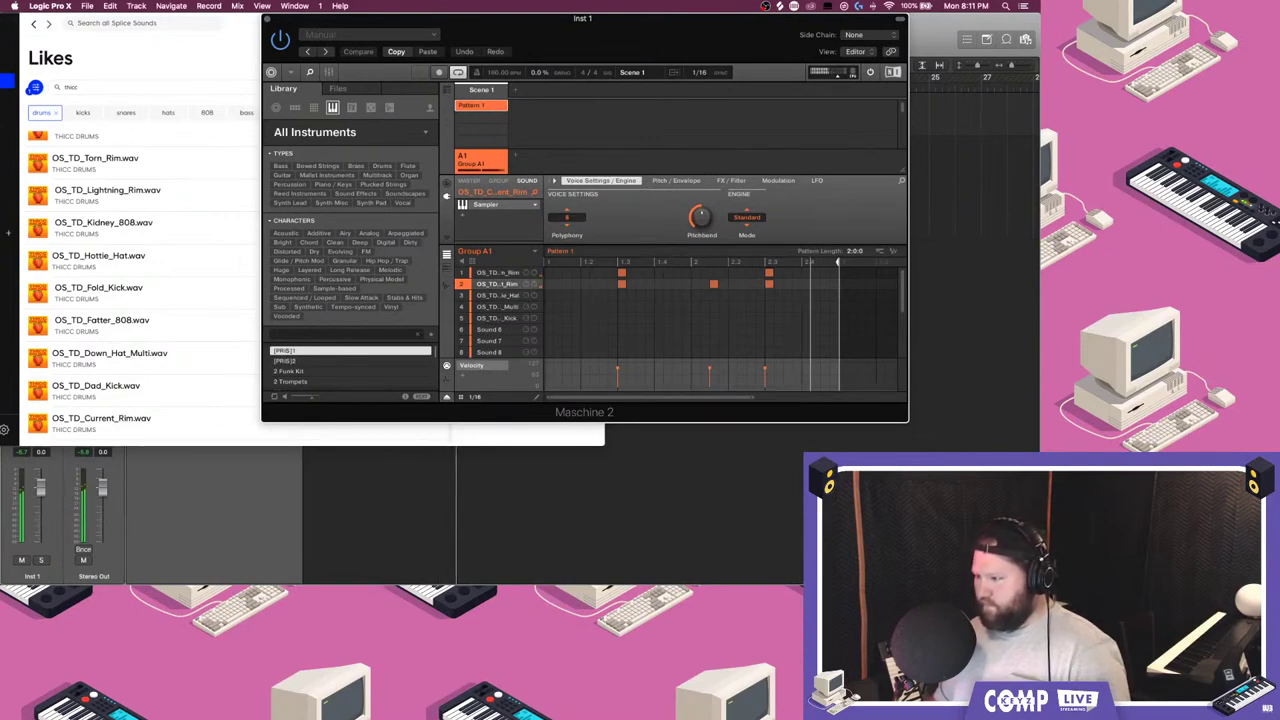
- Fill the two-bar pattern with OS_TD_Hottie_Hat hits on every eighth note, and show that sound's pitch and envelope settings
{"action": "left_click", "coordinate": [549, 296]}
{"action": "left_click", "coordinate": [565, 297]}
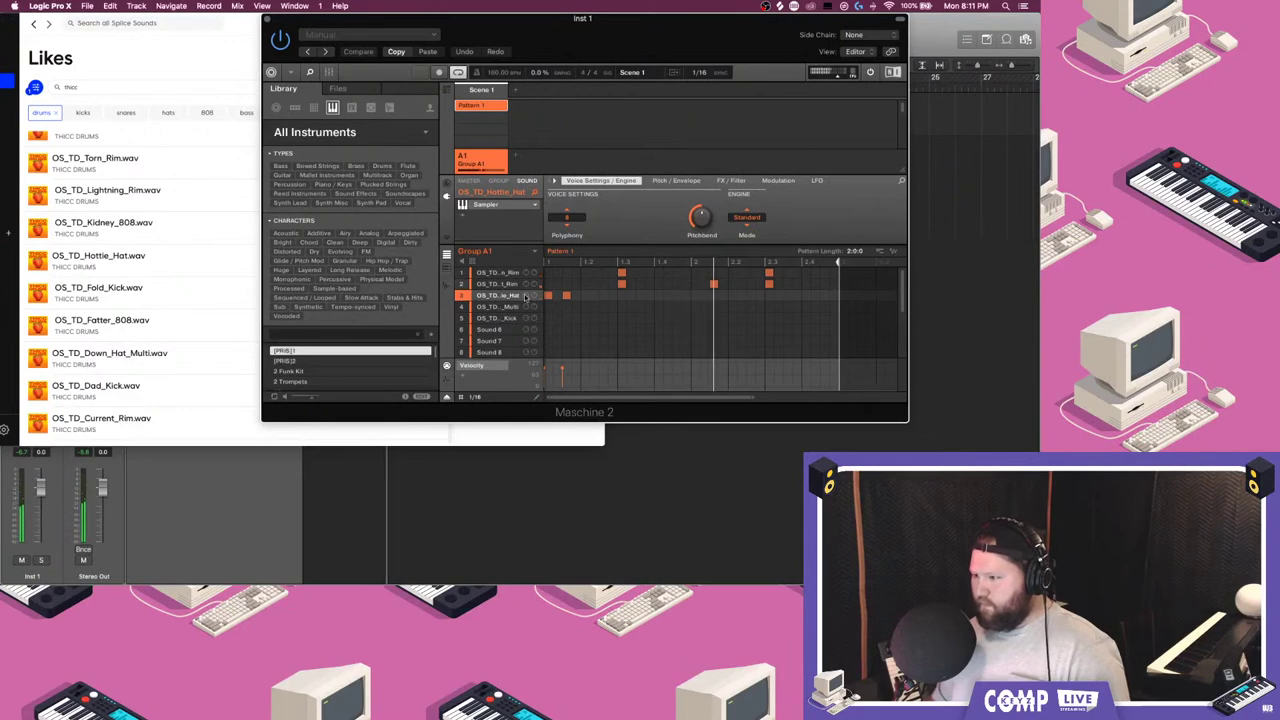
{"action": "left_click", "coordinate": [660, 183]}
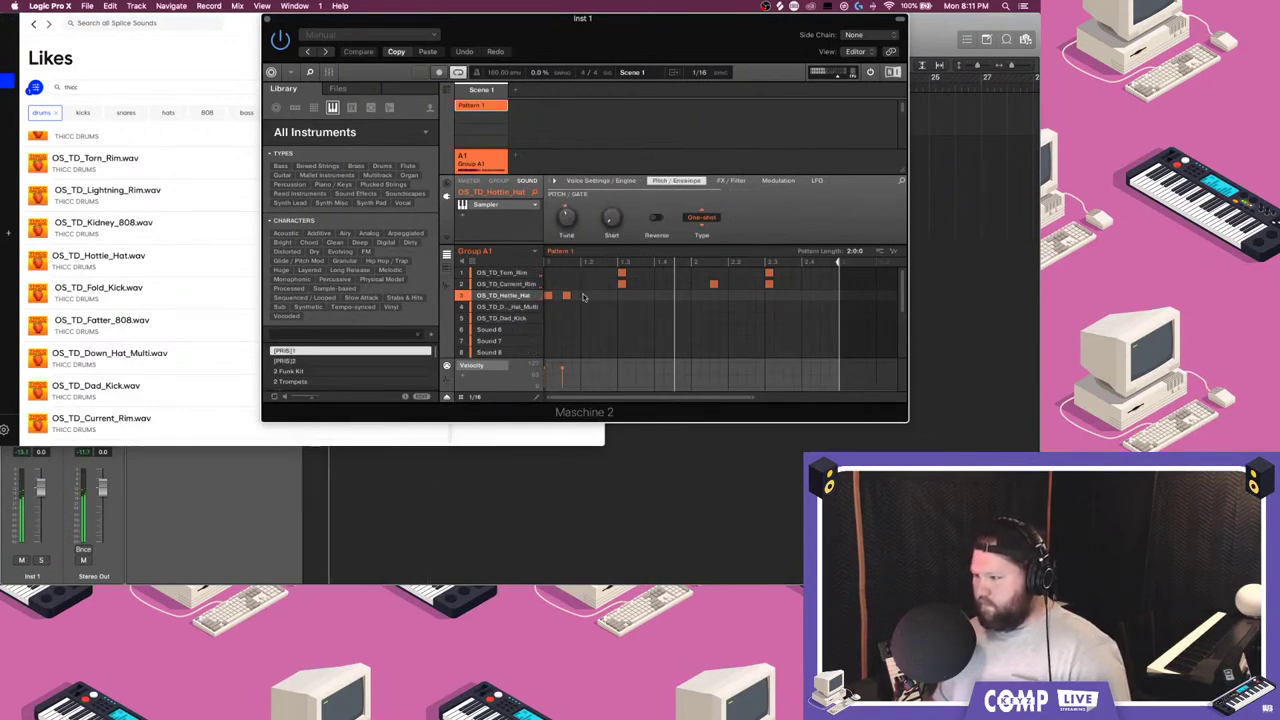
{"action": "left_click_drag", "start_coordinate": [613, 303], "coordinate": [660, 297]}
{"action": "mouse_move", "coordinate": [775, 313]}
{"action": "left_mouse_down"}
{"action": "mouse_move", "coordinate": [683, 290]}
{"action": "mouse_move", "coordinate": [543, 290]}
{"action": "mouse_move", "coordinate": [722, 306]}
{"action": "mouse_move", "coordinate": [768, 296]}
{"action": "left_mouse_up"}
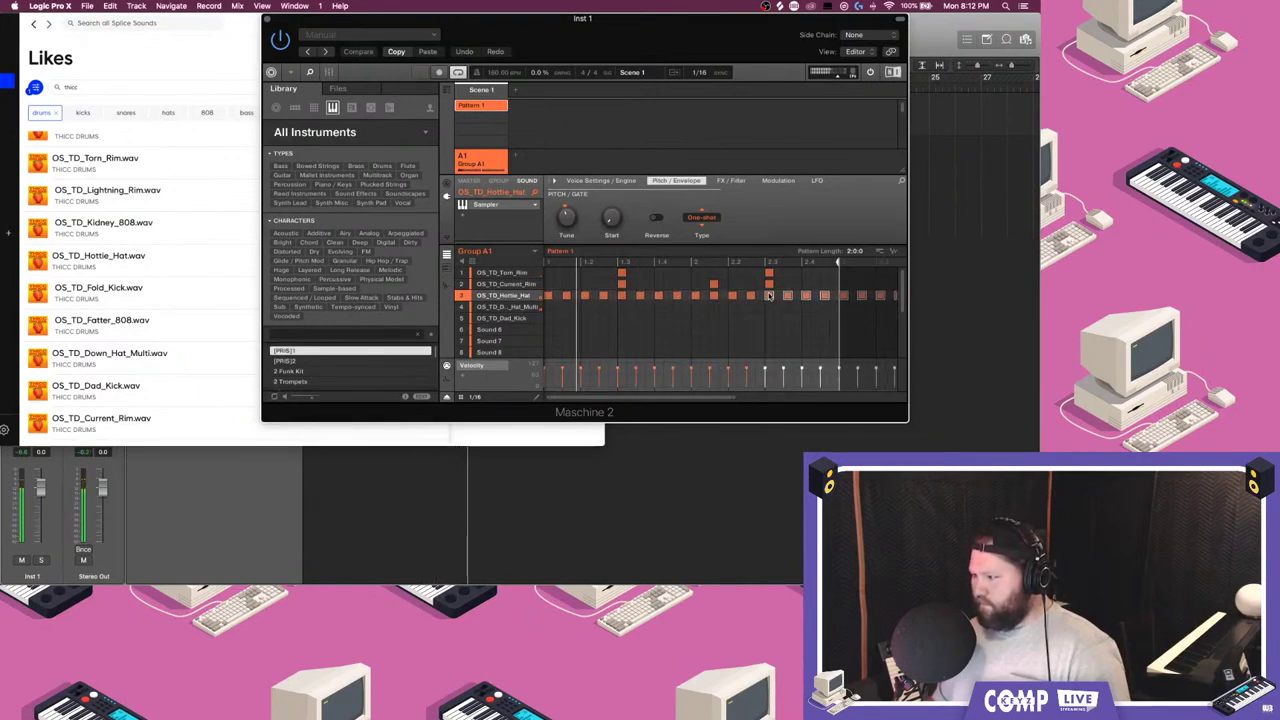
- Add an OS_TD_Down_Hat_Multi hit on the second eighth note of bar 1 and adjust the tuning of OS_TD_Hottie_Hat
{"action": "mouse_move", "coordinate": [567, 217]}
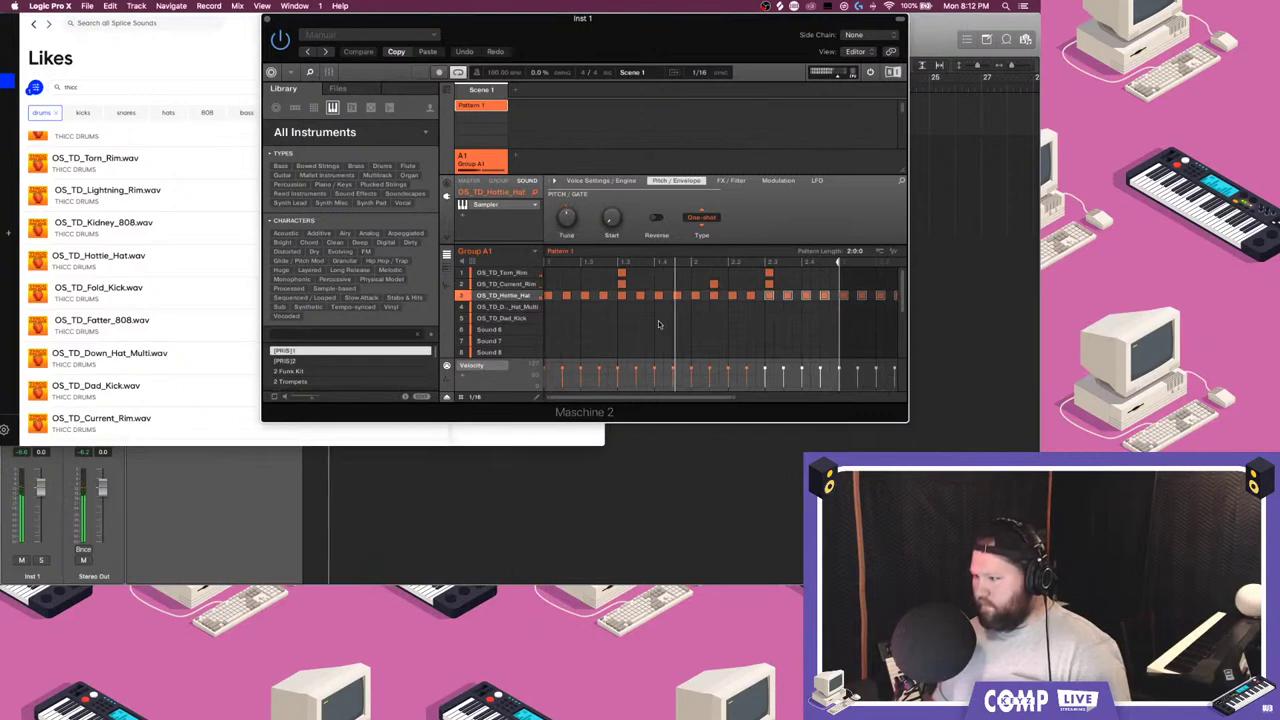
{"action": "left_click", "coordinate": [567, 308]}
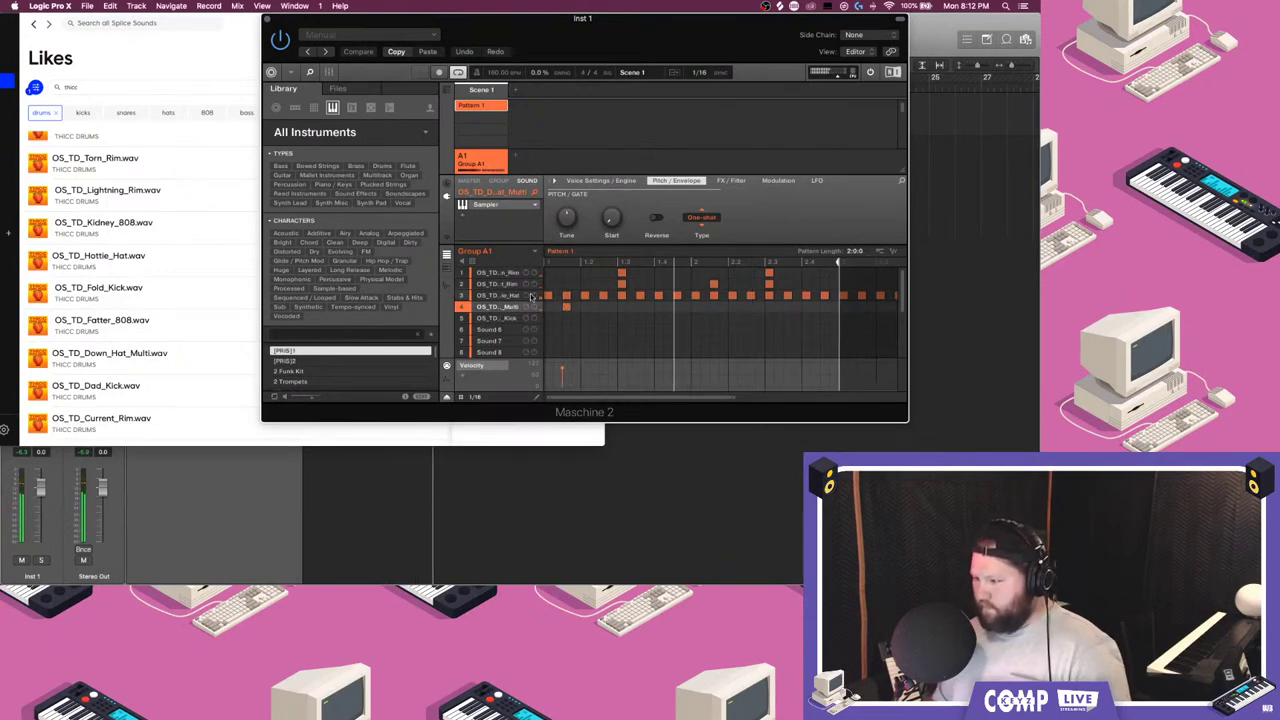
{"action": "left_click", "coordinate": [508, 296]}
{"action": "left_click_drag", "start_coordinate": [567, 217], "coordinate": [567, 223]}
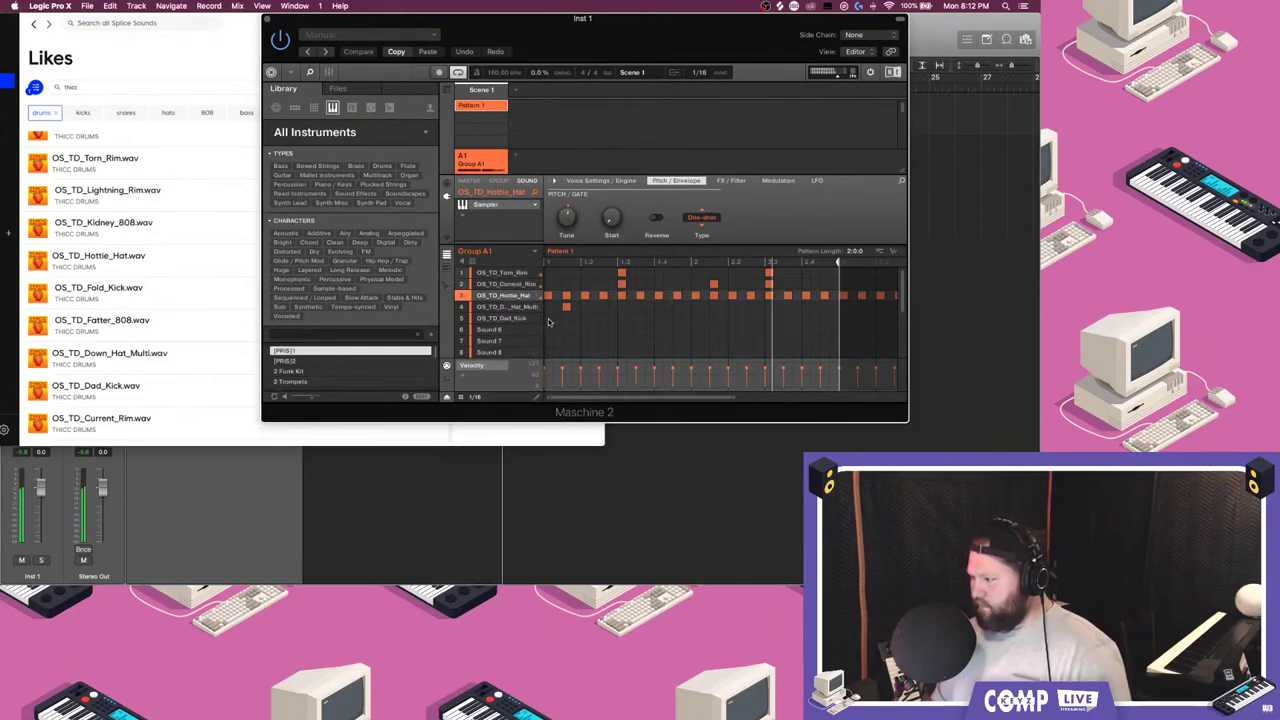
- Place OS_TD_Dad_Kick hits on beat 1, on beat 1.4 and on the last eighth note of bar 2
{"action": "left_click", "coordinate": [548, 319]}
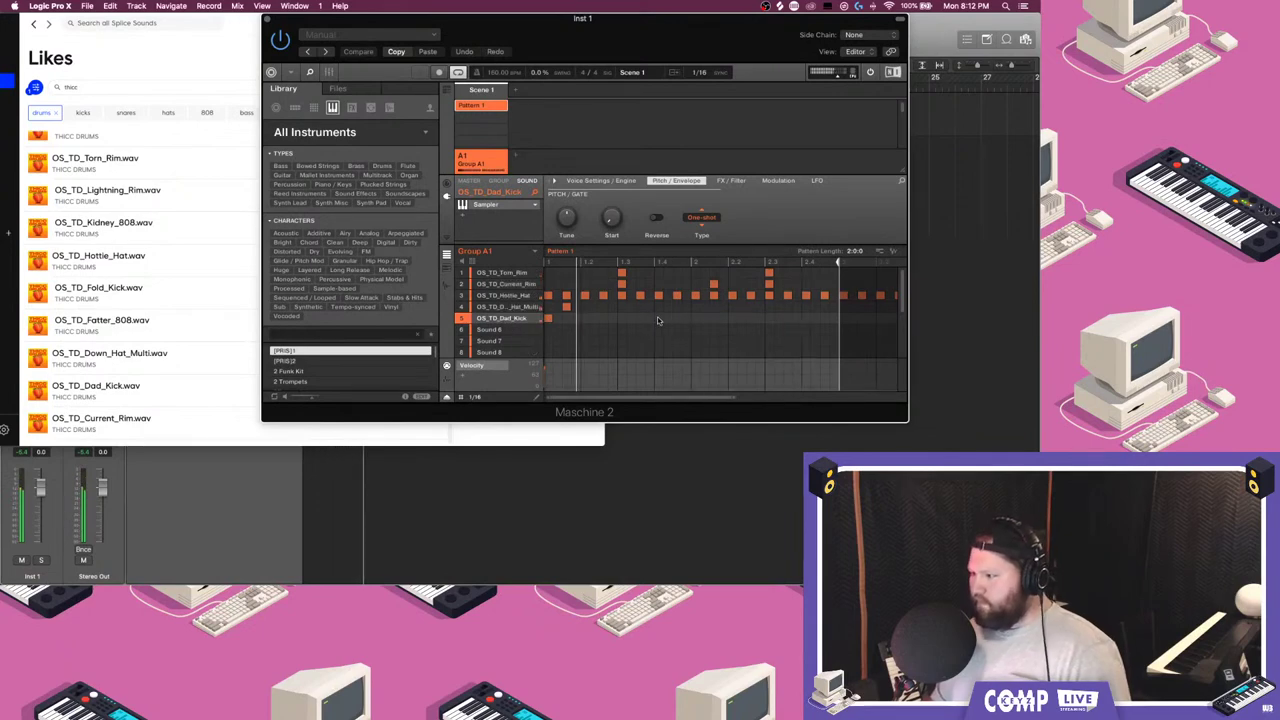
{"action": "left_click", "coordinate": [667, 319]}
{"action": "left_click_drag", "start_coordinate": [667, 319], "coordinate": [658, 319]}
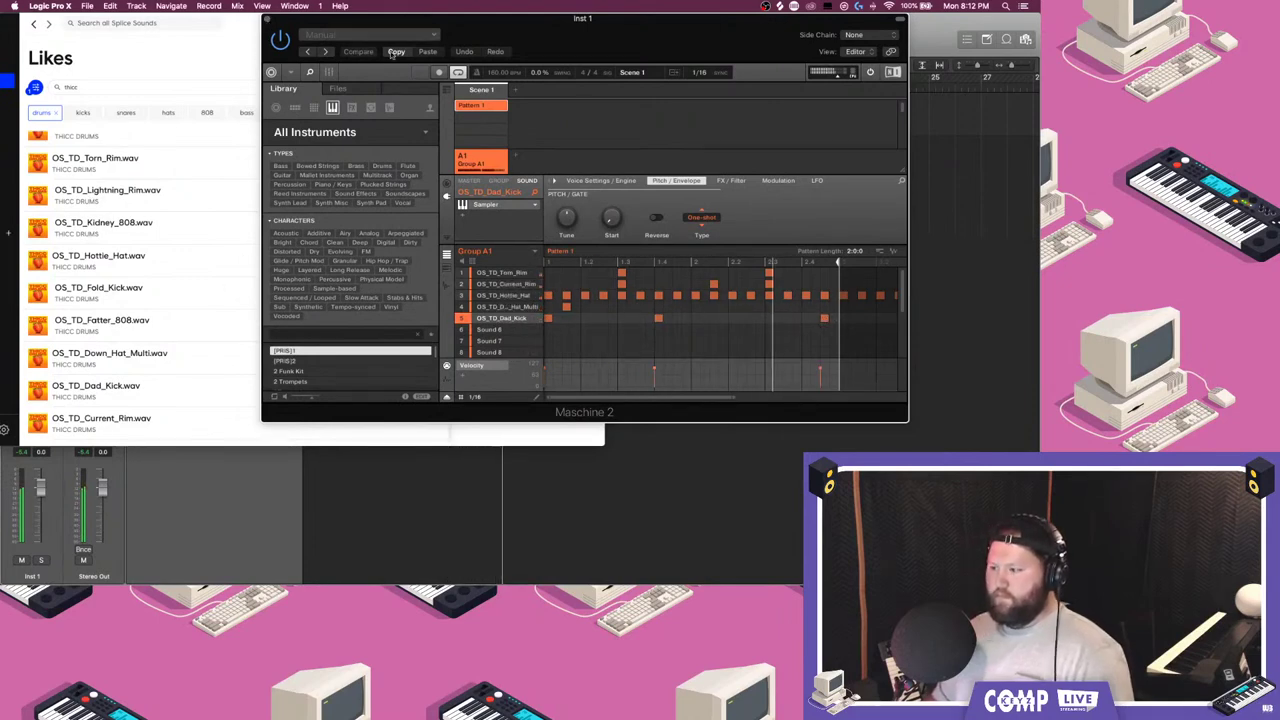
- Delete the surplus hi-hat notes beyond the end of the two-bar pattern and close the Maschine 2 window
{"action": "scroll", "coordinate": [857, 289], "scroll_direction": "right", "scroll_amount": 5}
{"action": "left_click_drag", "start_coordinate": [857, 287], "coordinate": [702, 307]}
{"action": "key", "text": "Delete"}
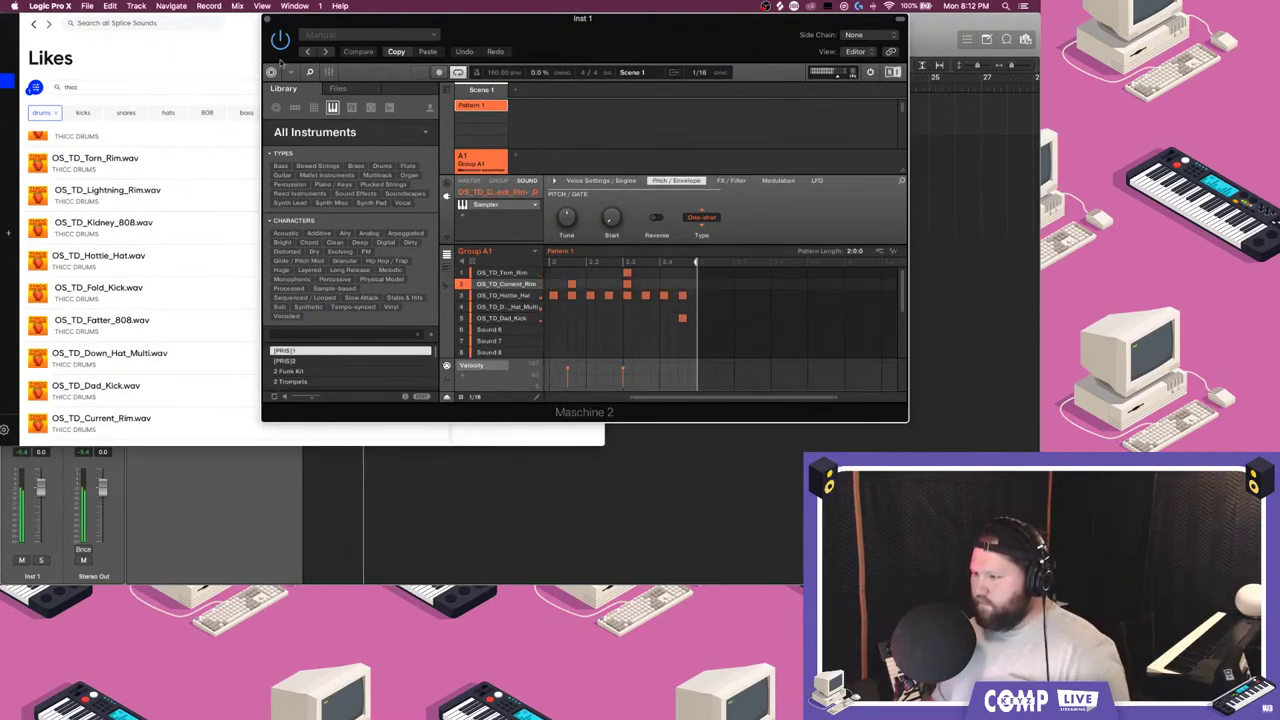
{"action": "left_click", "coordinate": [267, 19]}
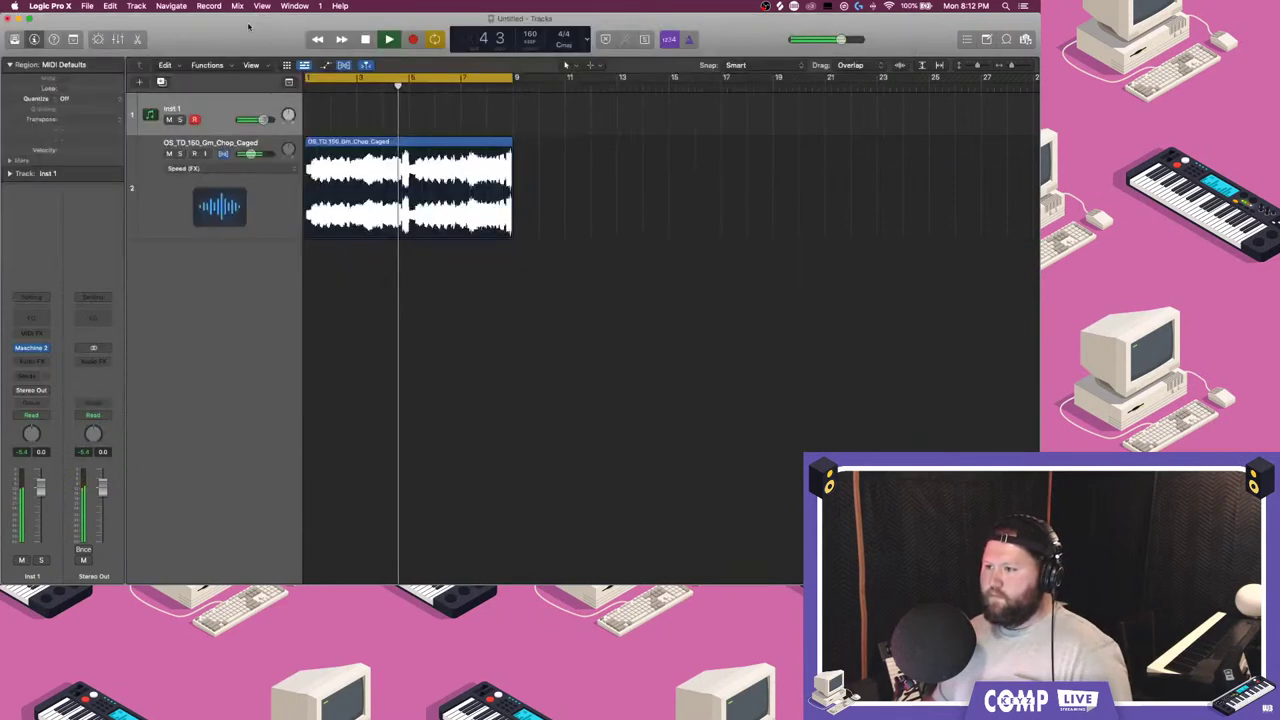
{"action": "left_click", "coordinate": [262, 6]}
{"action": "left_click", "coordinate": [243, 21]}
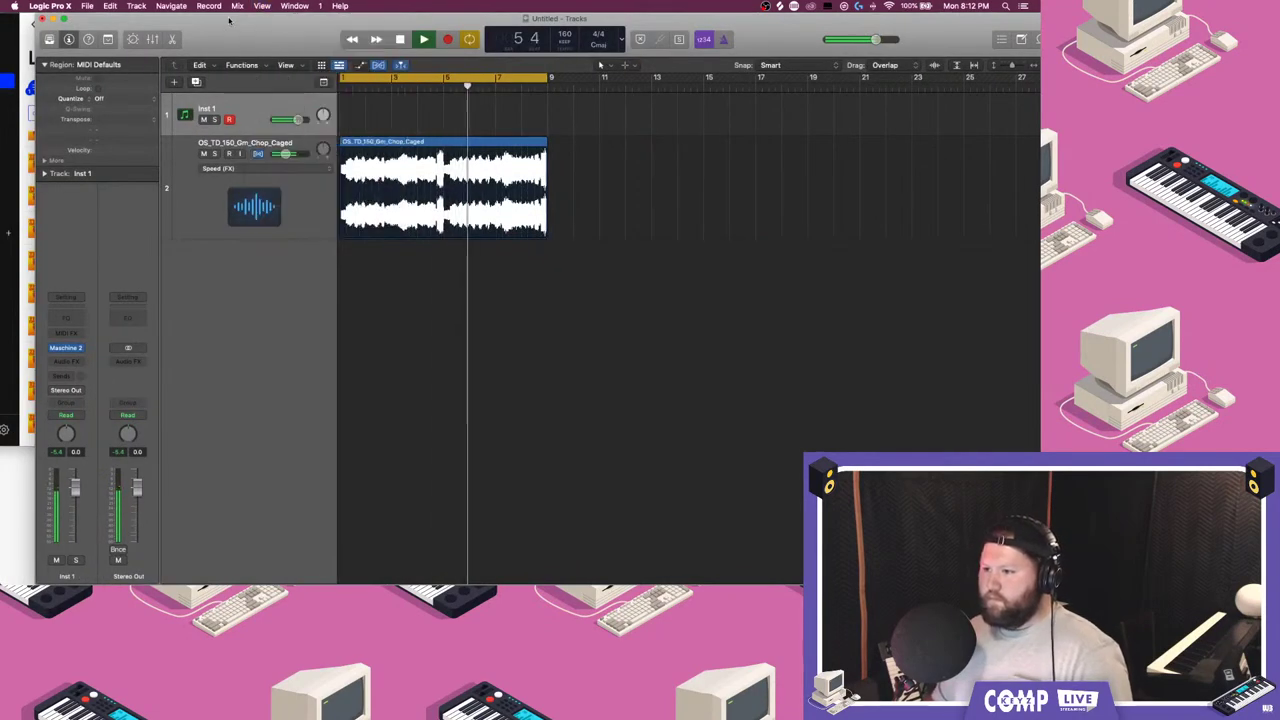
{"action": "left_click_drag", "start_coordinate": [243, 19], "coordinate": [208, 19]}
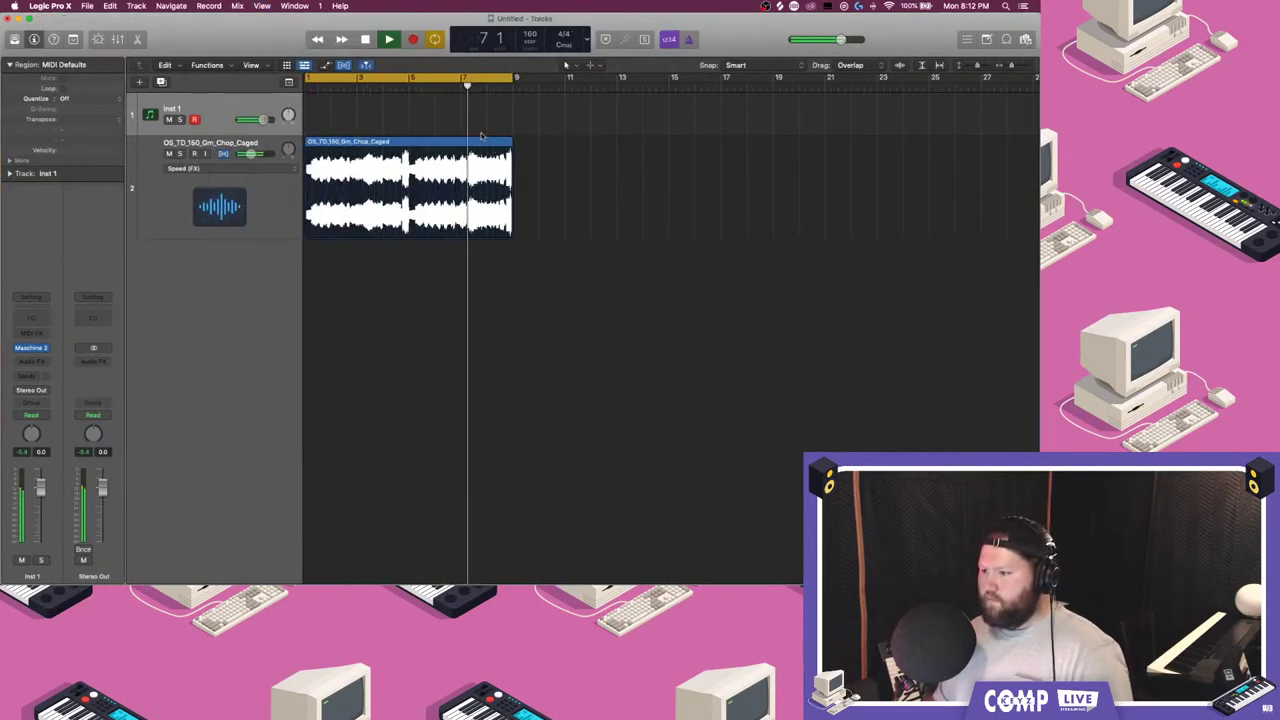
- Select the OS_TD_150_Gm_Chop_Caged track, set the project tempo to 165 BPM and play the loop from the beginning
{"action": "key", "text": "space"}
{"action": "left_click_drag", "start_coordinate": [531, 33], "coordinate": [560, 118]}
{"action": "key", "text": "space"}
{"action": "left_click", "coordinate": [249, 162]}
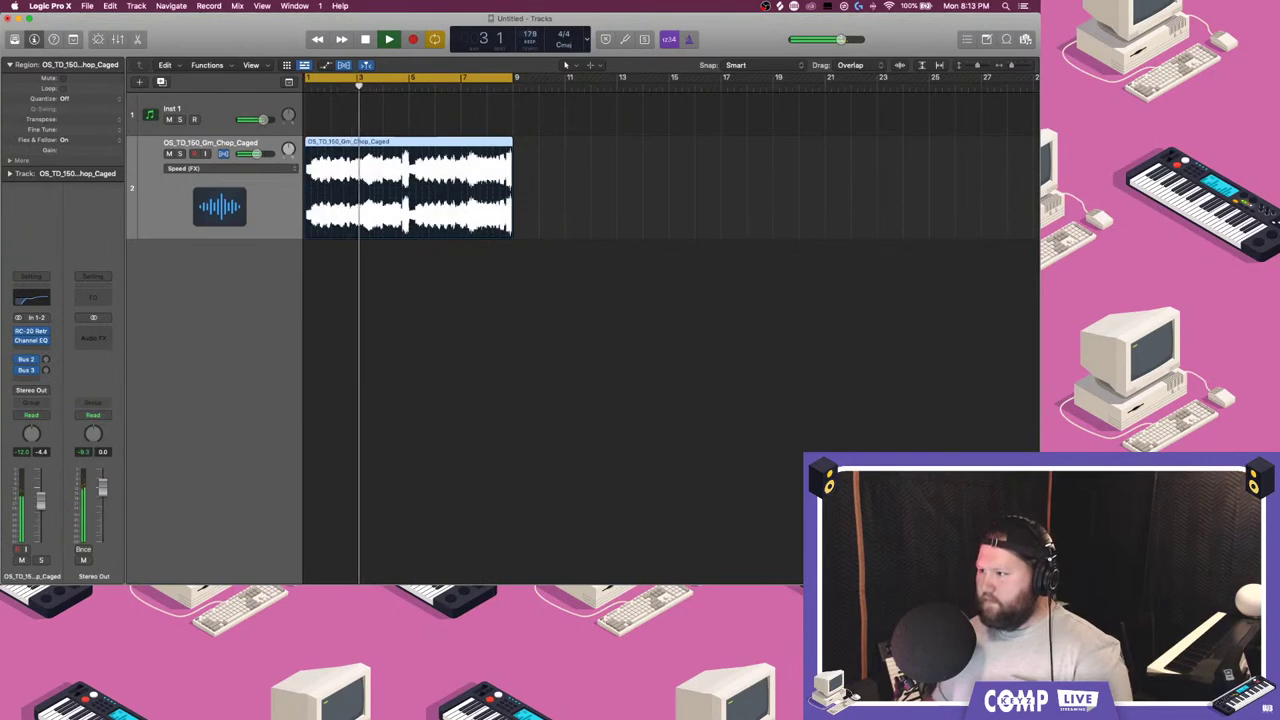
{"action": "key", "text": "space"}
{"action": "key", "text": "space"}
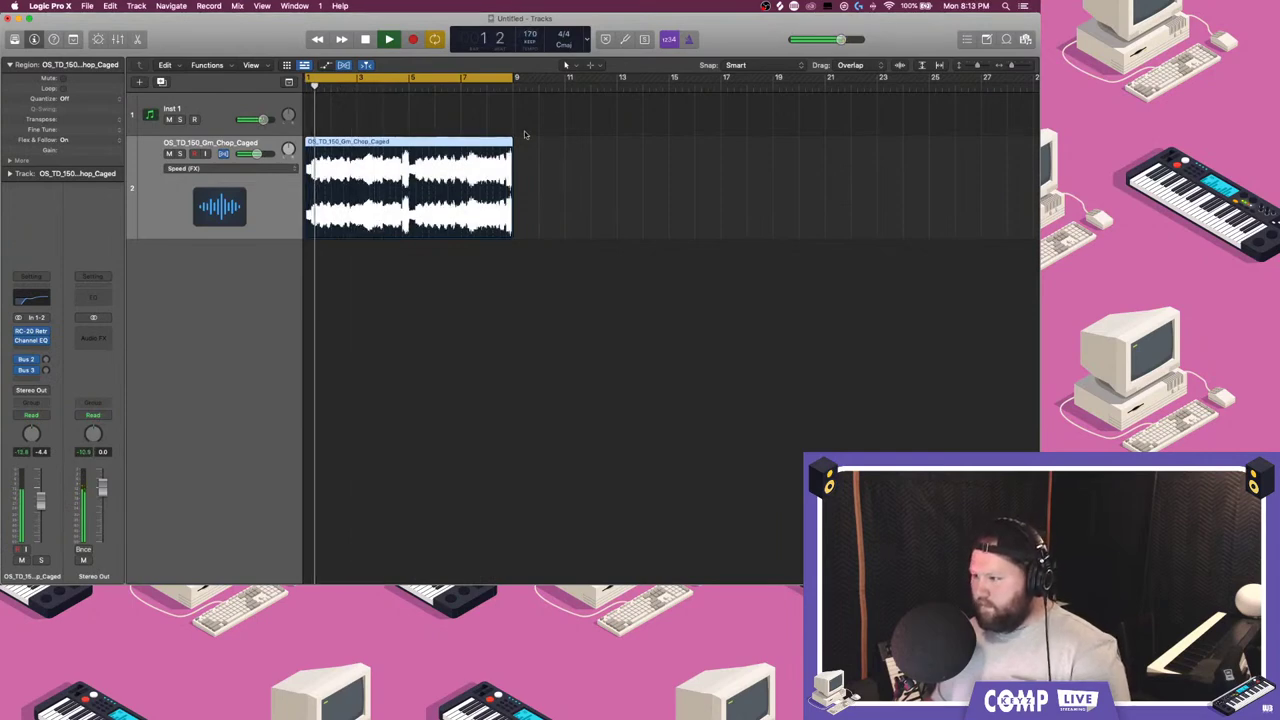
{"action": "left_click_drag", "start_coordinate": [530, 35], "coordinate": [530, 32]}
{"action": "key", "text": "Return"}
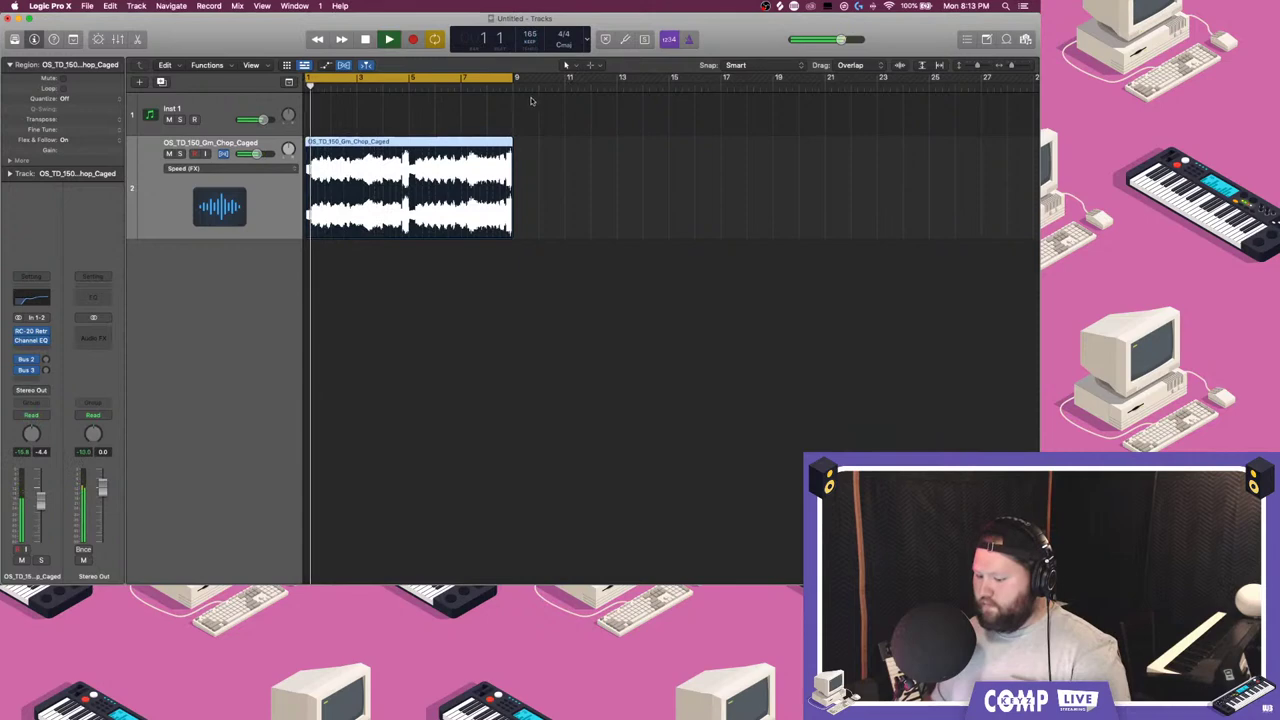
- Step through presets of RC-20 Retro Color on the chop track, toggle its Noise module and close the plug-in
{"action": "left_click", "coordinate": [31, 332]}
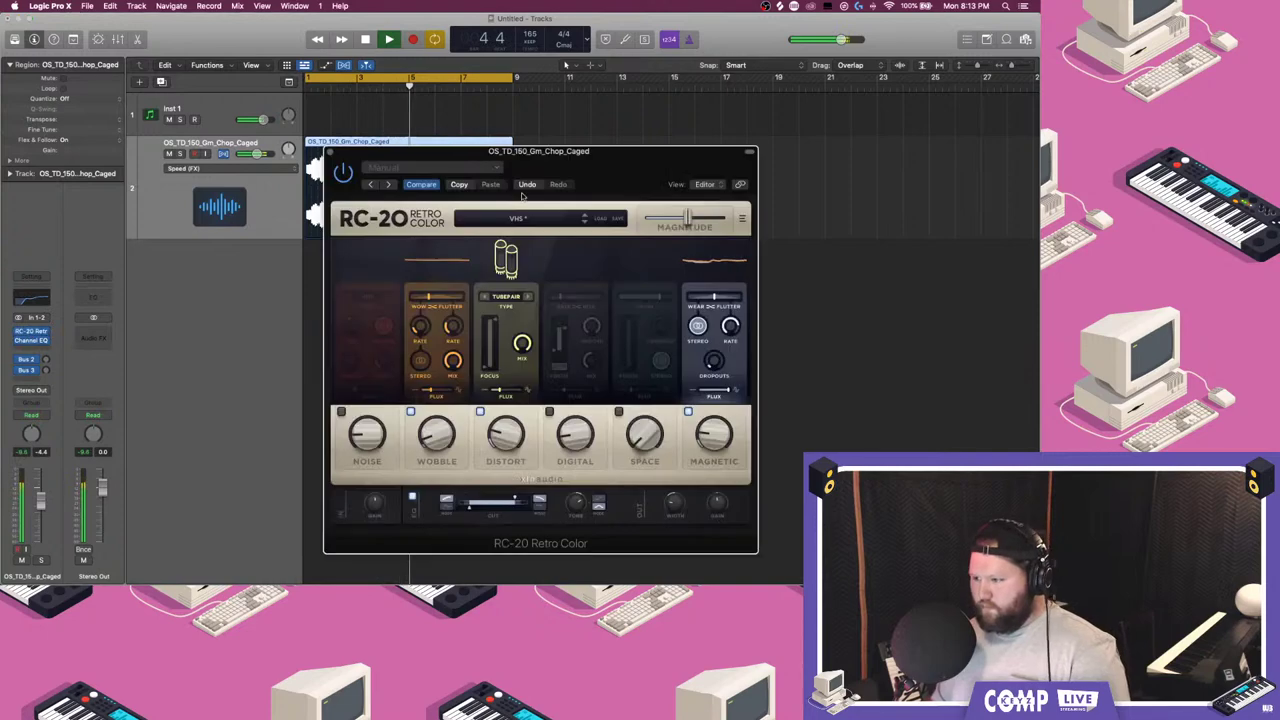
{"action": "left_click", "coordinate": [585, 223]}
{"action": "left_click", "coordinate": [585, 223]}
{"action": "left_click", "coordinate": [585, 223]}
{"action": "left_click", "coordinate": [585, 223]}
{"action": "left_click", "coordinate": [341, 411]}
{"action": "left_click", "coordinate": [329, 153]}
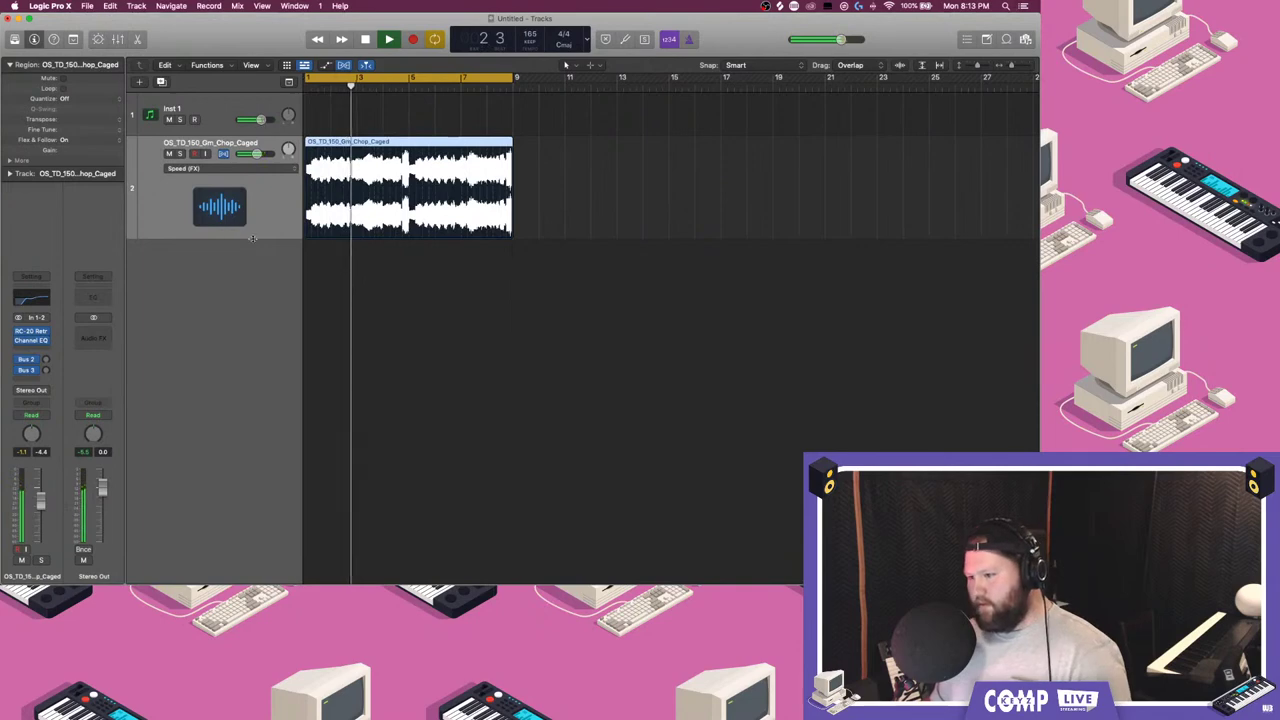
- Solo the OS_TD_150_Gm_Chop_Caged track and restart playback
{"action": "key", "text": "space"}
{"action": "left_click", "coordinate": [180, 154]}
{"action": "key", "text": "space"}
{"action": "scroll", "coordinate": [222, 176], "scroll_direction": "right", "scroll_amount": 1}
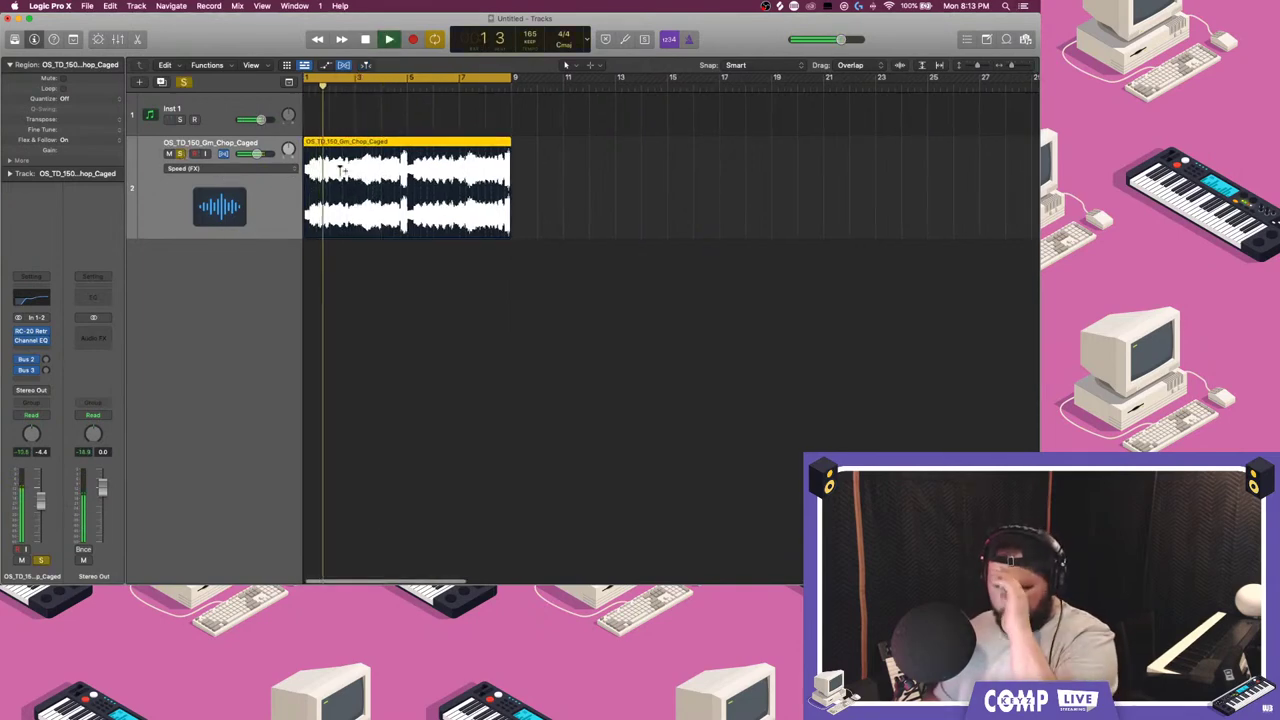
- Insert the stereo Waves SoundShifter Pitch after Channel EQ on the chop track, transpose it 3 semitones and play it back
{"action": "left_click", "coordinate": [42, 348]}
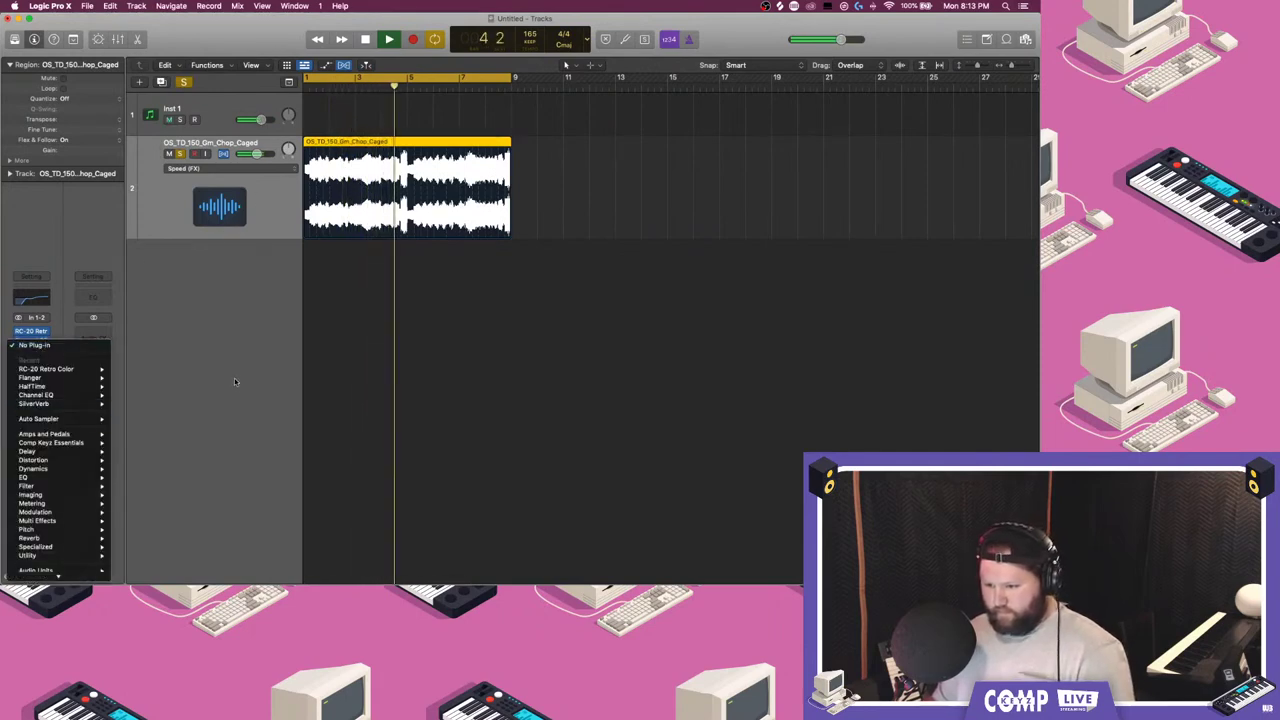
{"action": "left_click", "coordinate": [38, 395]}
{"action": "left_click", "coordinate": [31, 350]}
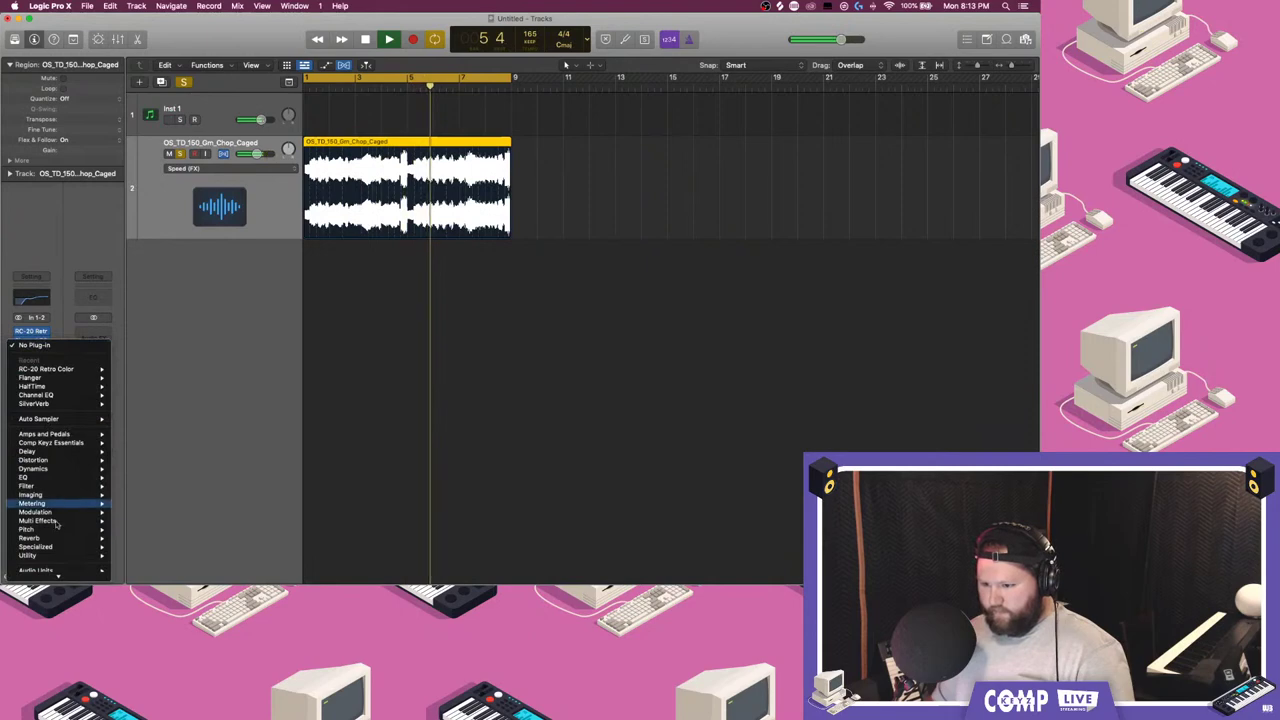
{"action": "mouse_move", "coordinate": [66, 568]}
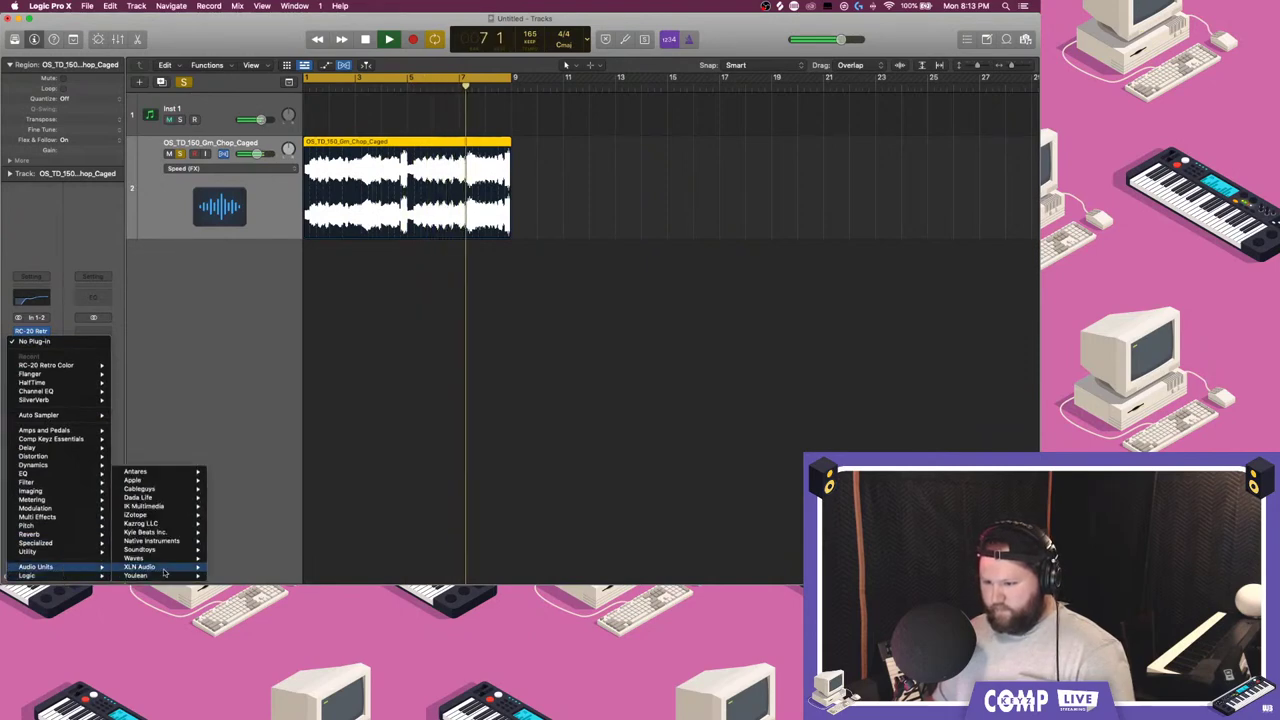
{"action": "mouse_move", "coordinate": [150, 558]}
{"action": "mouse_move", "coordinate": [272, 523]}
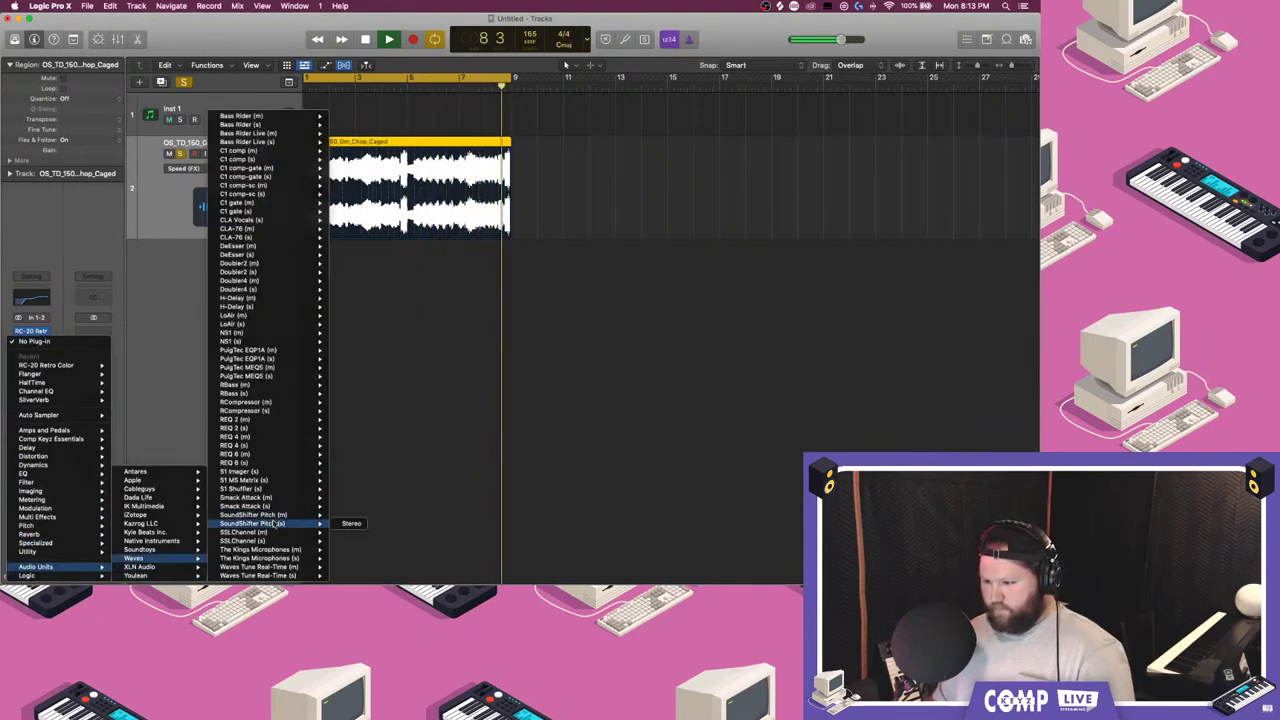
{"action": "left_click", "coordinate": [350, 523]}
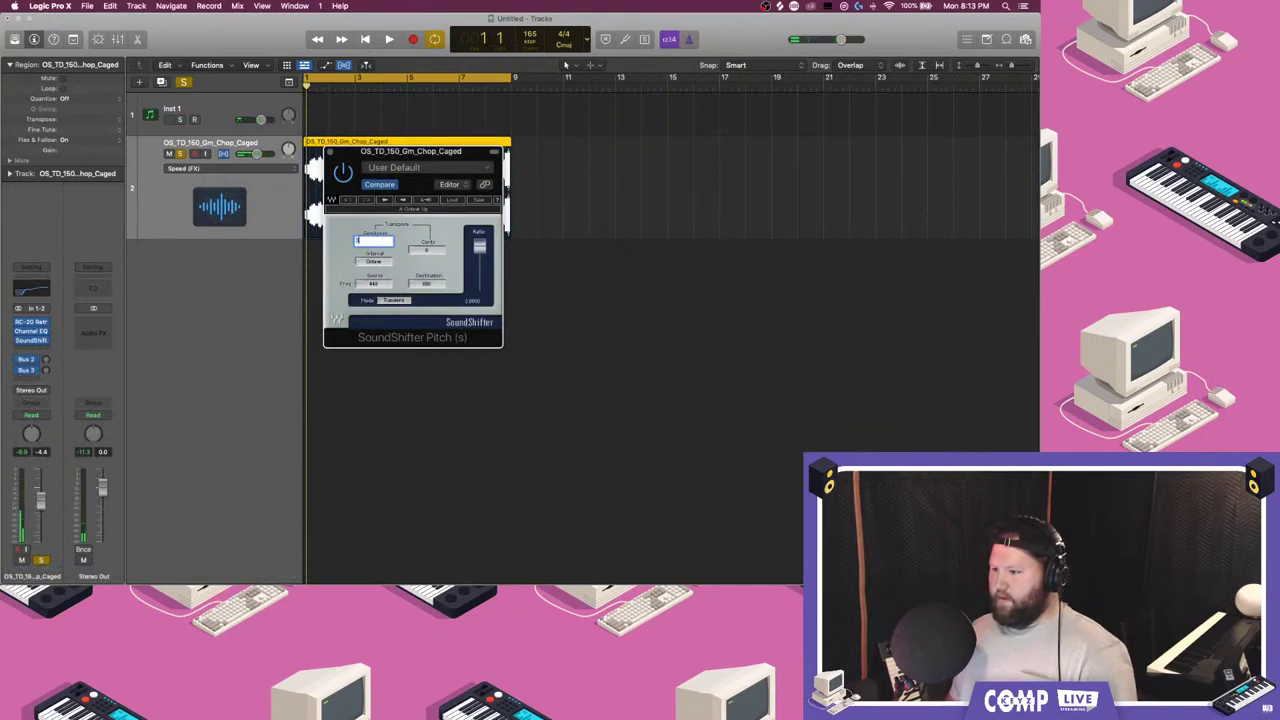
{"action": "key", "text": "space"}
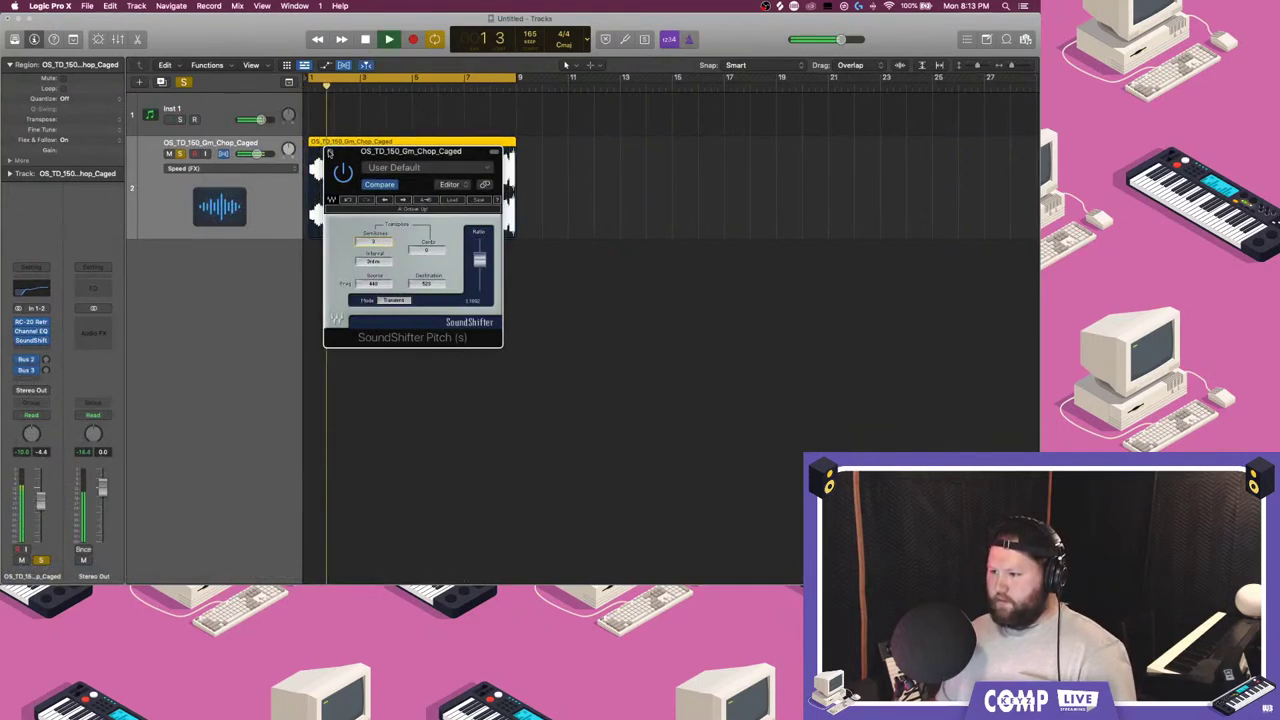
{"action": "left_click", "coordinate": [329, 152]}
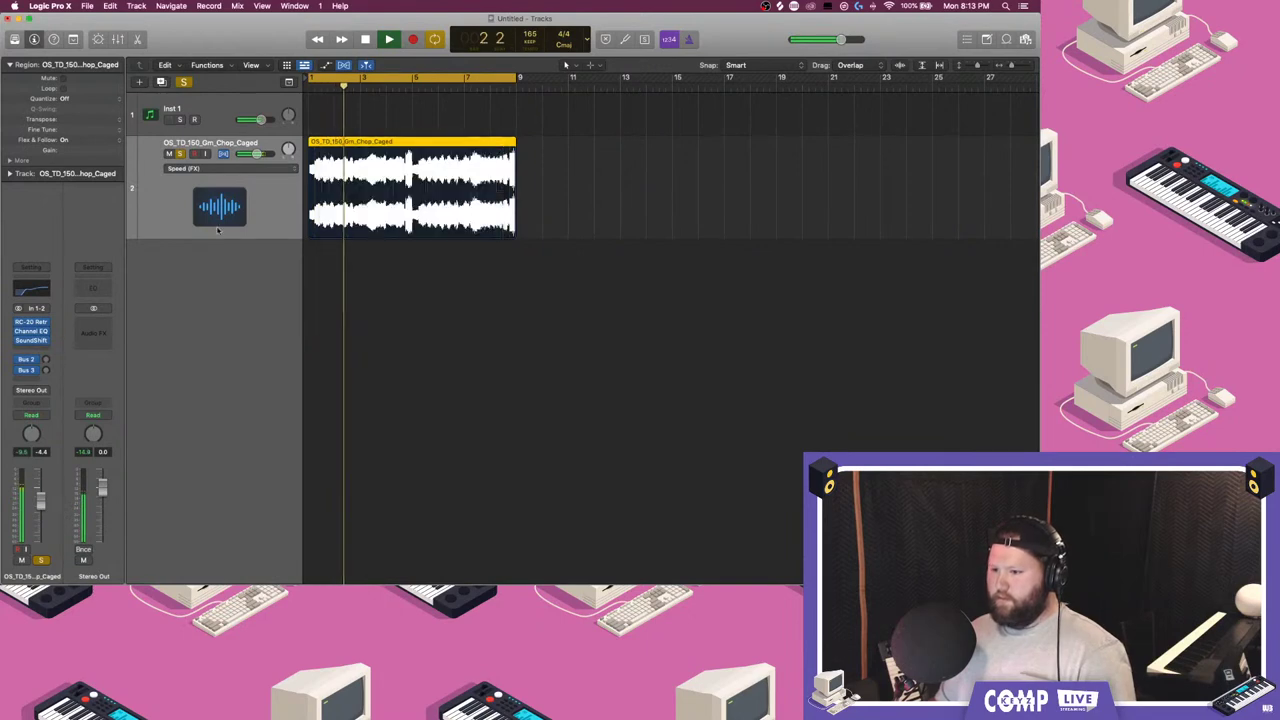
- In the chop track's Channel EQ, carve a deep, narrow cut at around 430 Hz and close the plug-in
{"action": "left_click", "coordinate": [31, 330]}
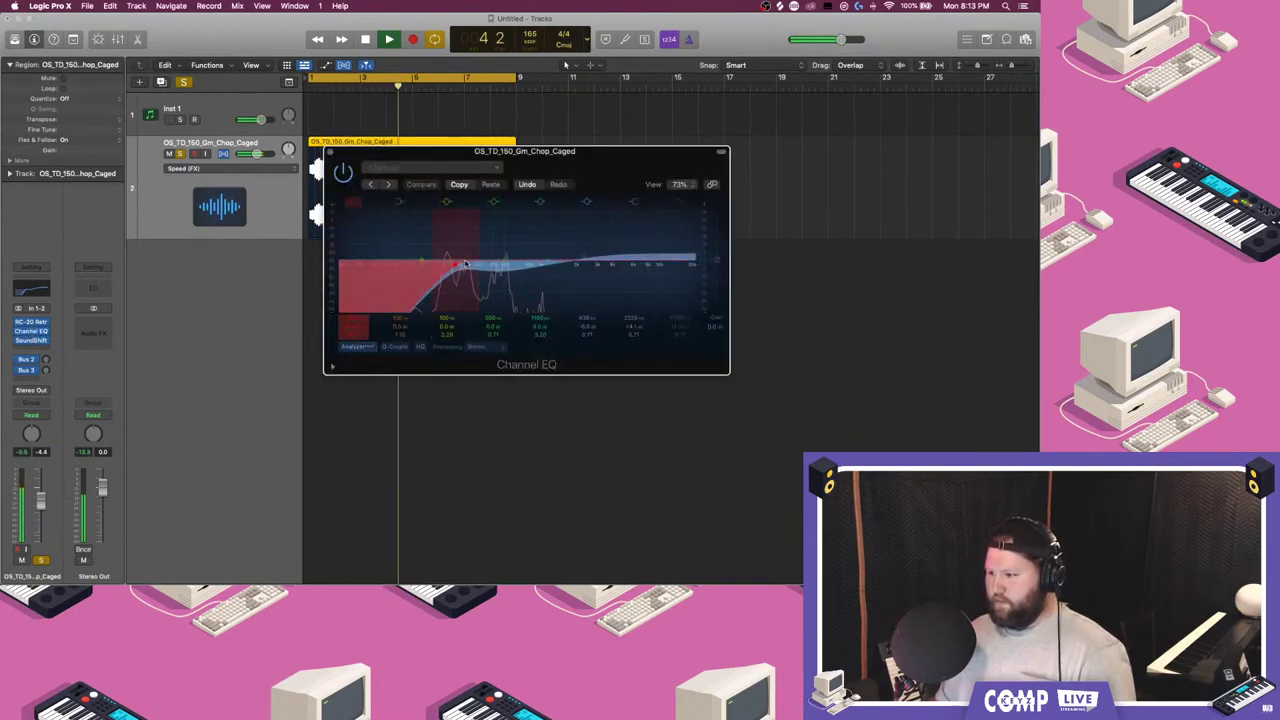
{"action": "left_click_drag", "start_coordinate": [495, 264], "coordinate": [501, 290]}
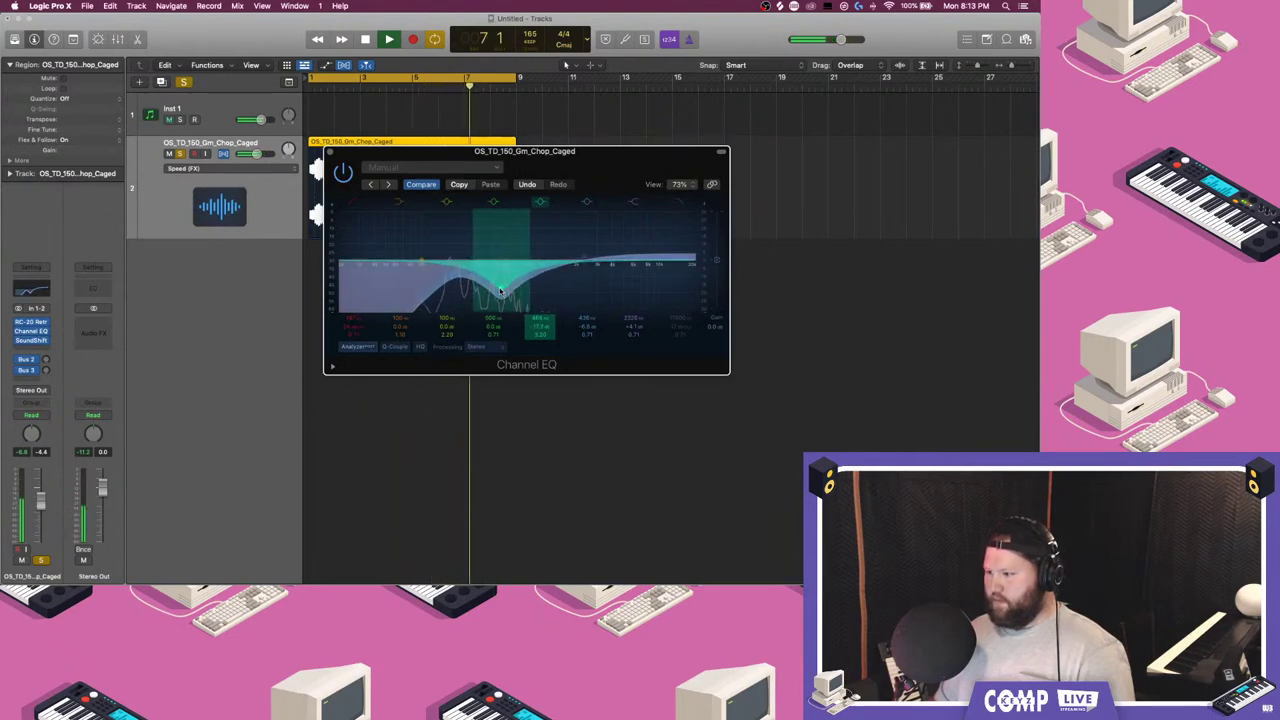
{"action": "left_click_drag", "start_coordinate": [534, 249], "coordinate": [497, 285]}
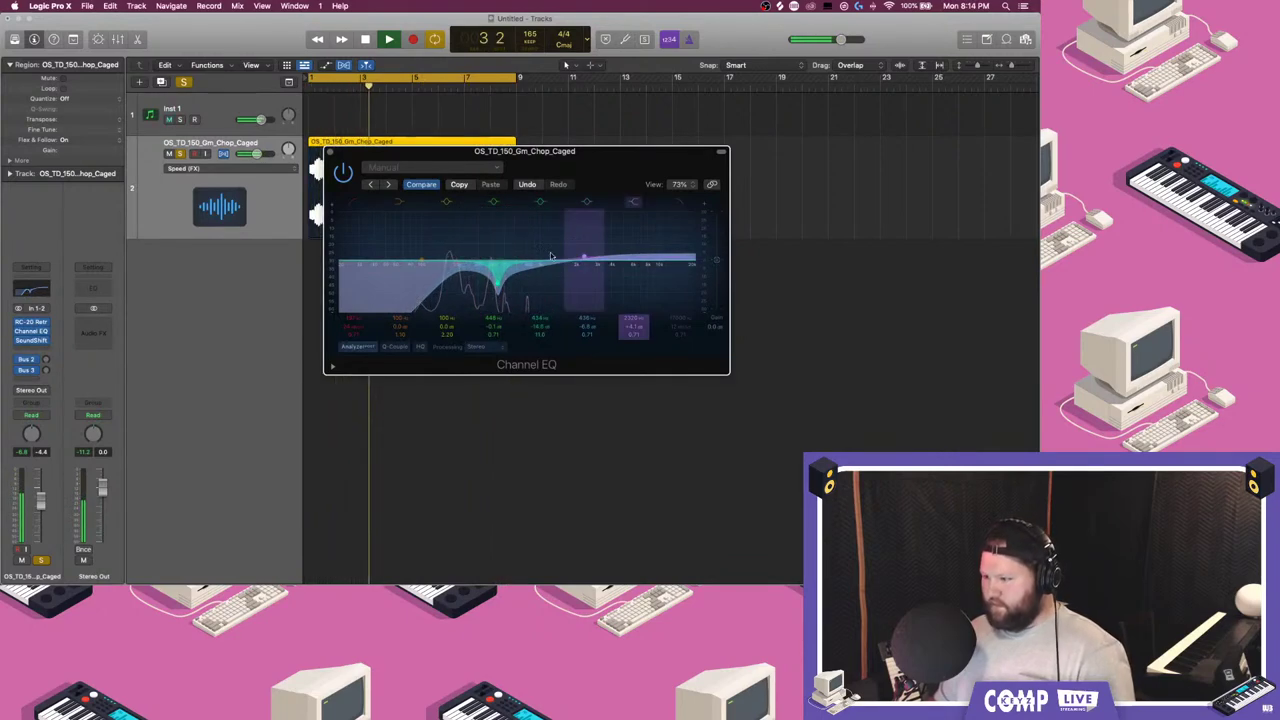
{"action": "left_click", "coordinate": [329, 152]}
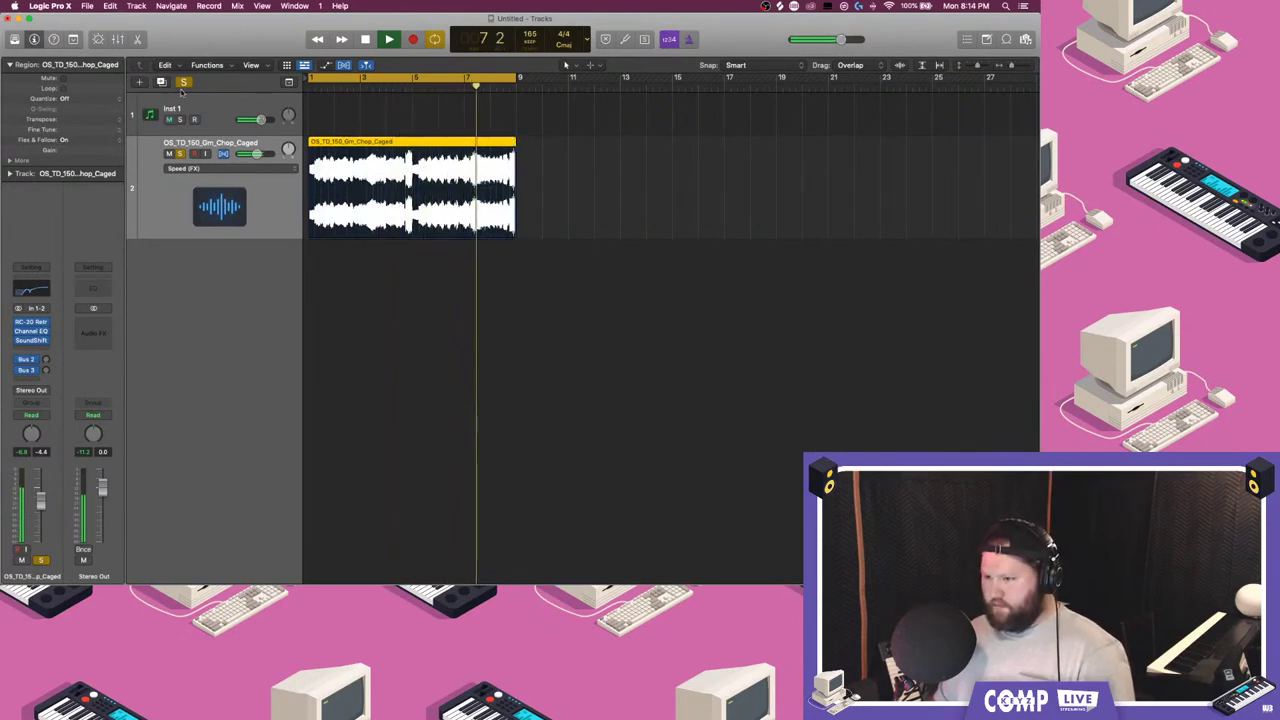
- Clear all solos so the drums play together with the chop, keeping the chop track selected
{"action": "left_click", "coordinate": [186, 82]}
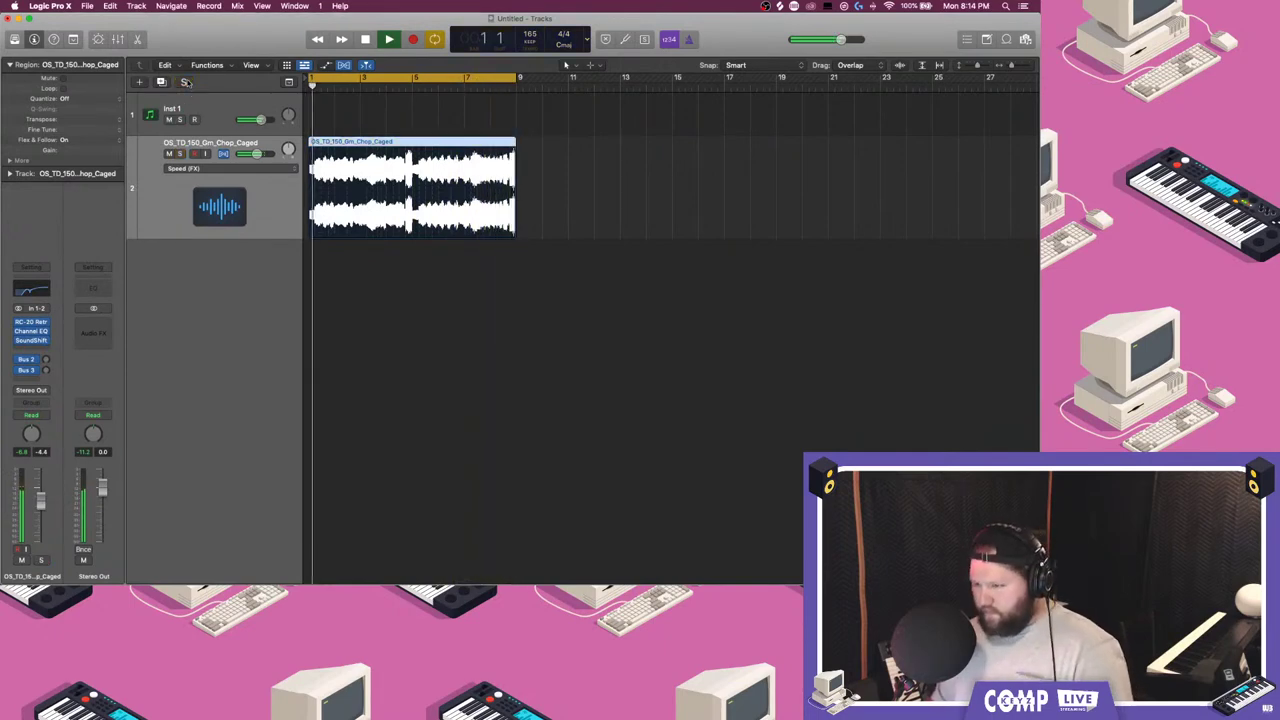
{"action": "left_click", "coordinate": [228, 108]}
{"action": "left_click", "coordinate": [232, 216]}
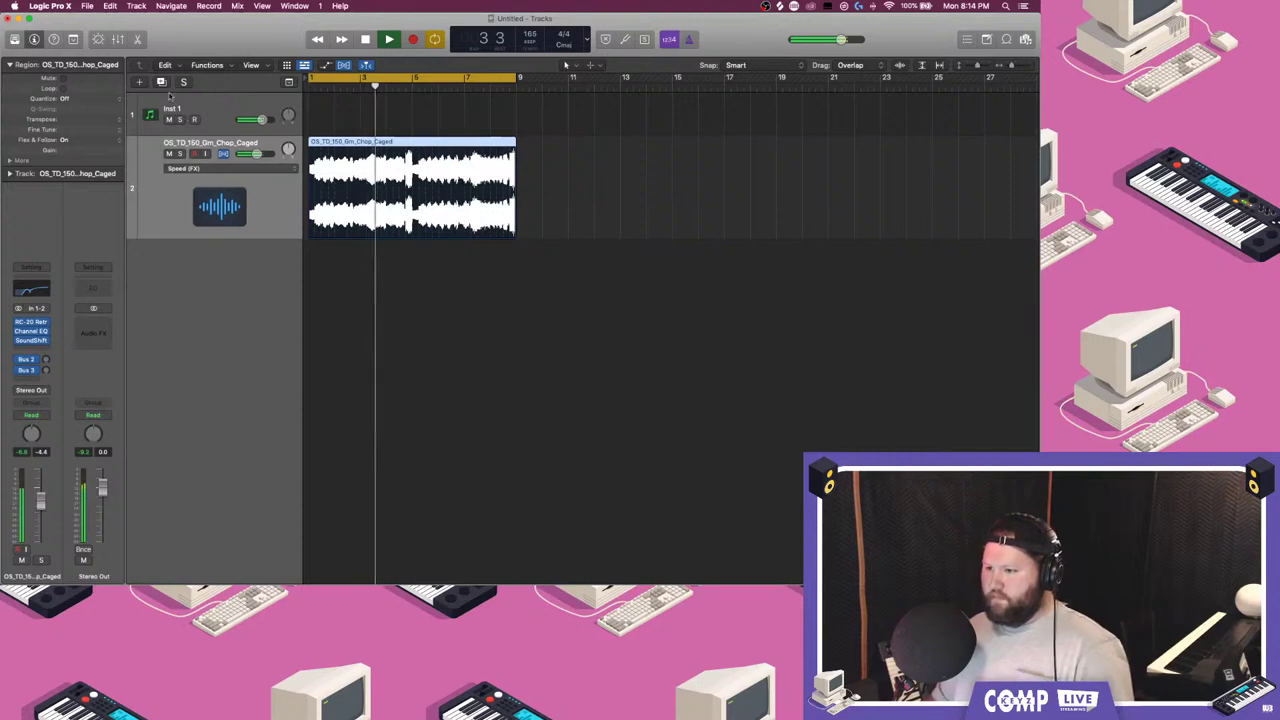
- Add a software instrument track below the chop, hide the Library and load the stereo Sampler as its instrument
{"action": "left_click", "coordinate": [139, 82]}
{"action": "key", "text": "Return"}
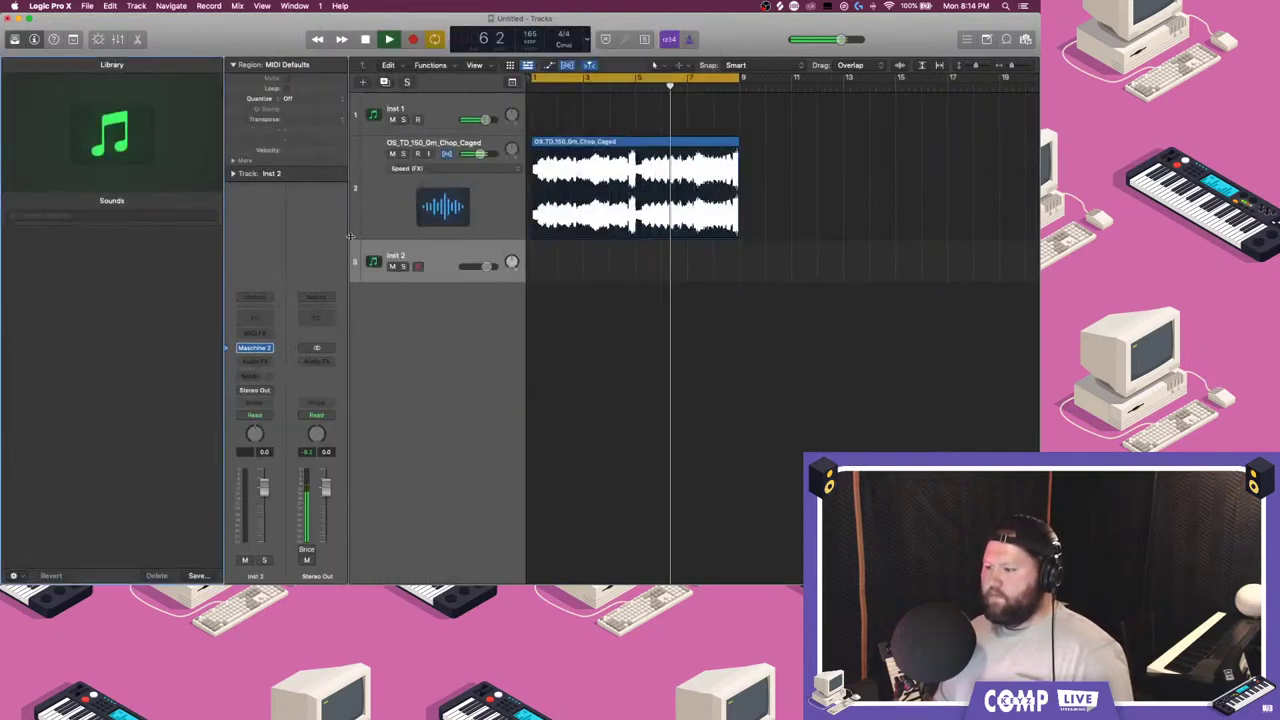
{"action": "key", "text": "y"}
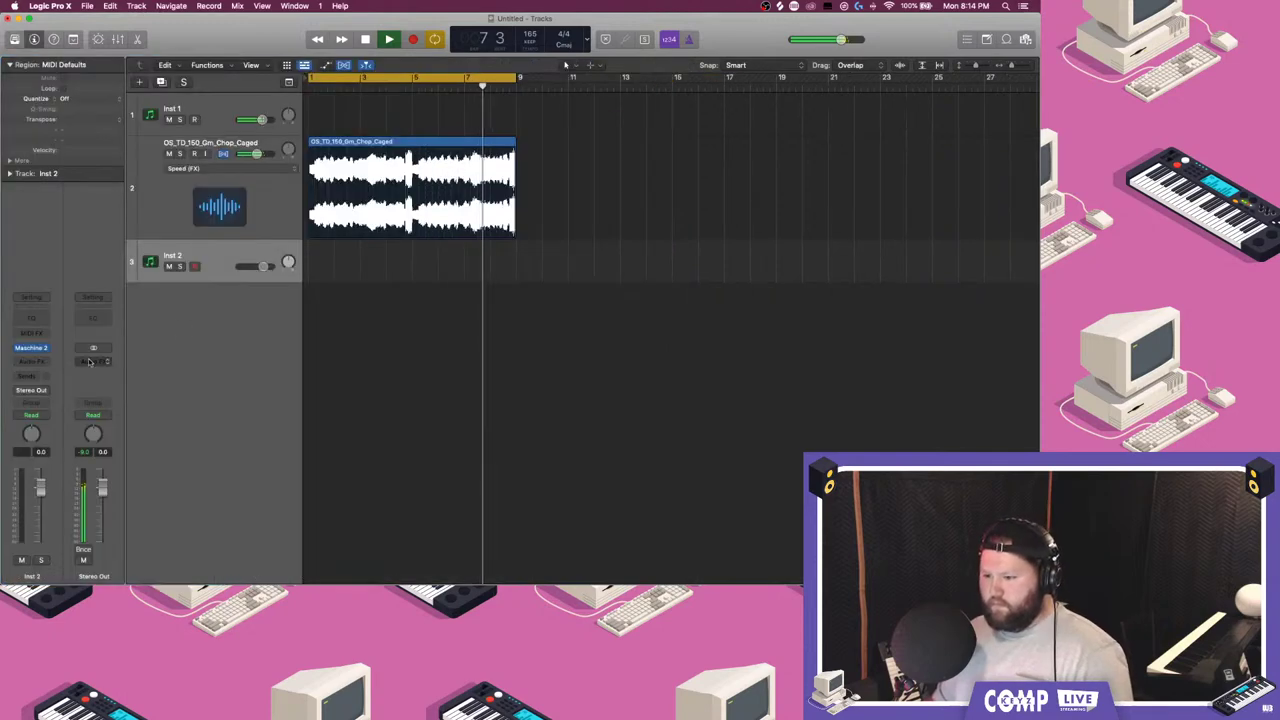
{"action": "left_click", "coordinate": [40, 347]}
{"action": "mouse_move", "coordinate": [99, 289]}
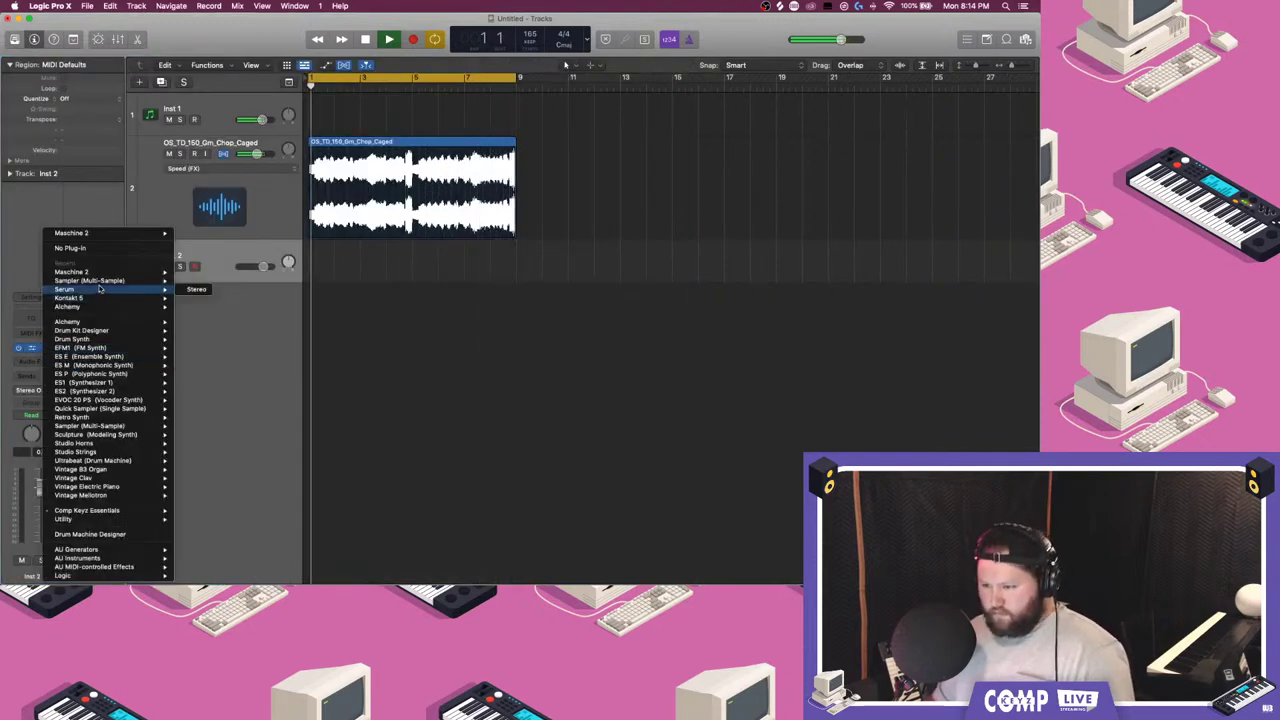
{"action": "left_click", "coordinate": [194, 289]}
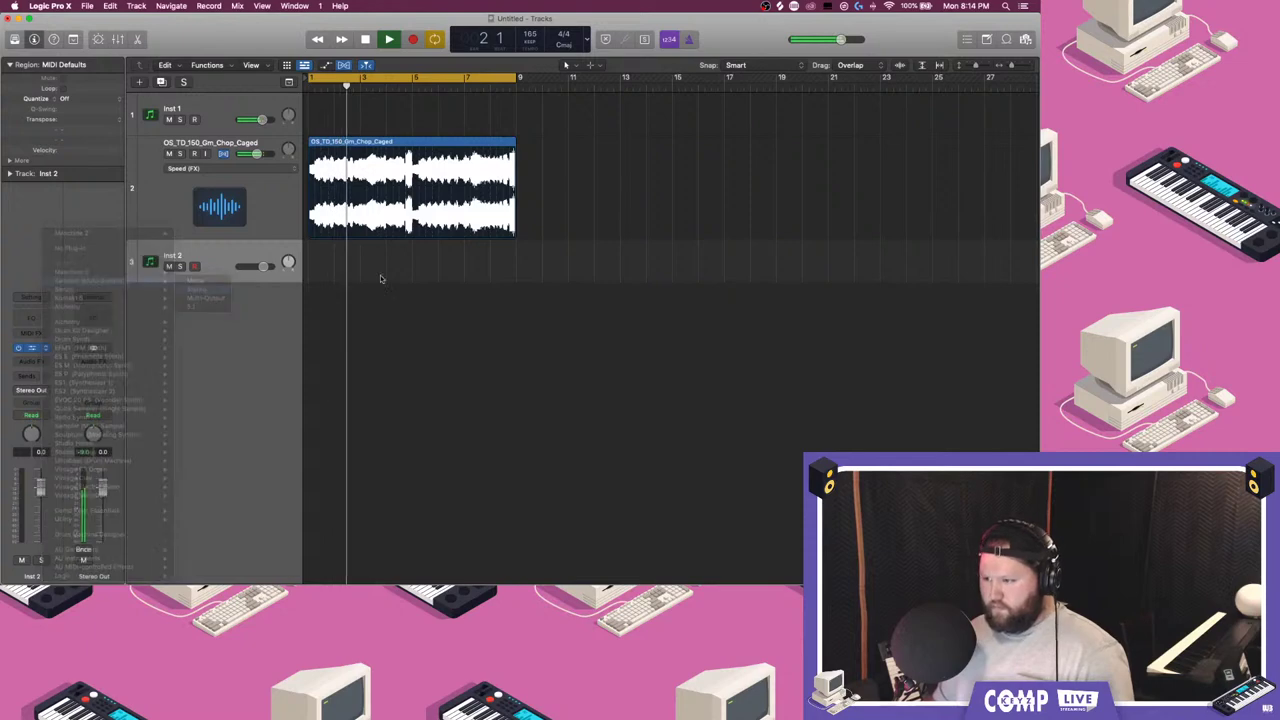
- Show the Sampler's mapping area, switch to Splice, filter the liked drum samples by 808 and download OS_TD_Fatter_808.wav
{"action": "mouse_move", "coordinate": [1035, 85]}
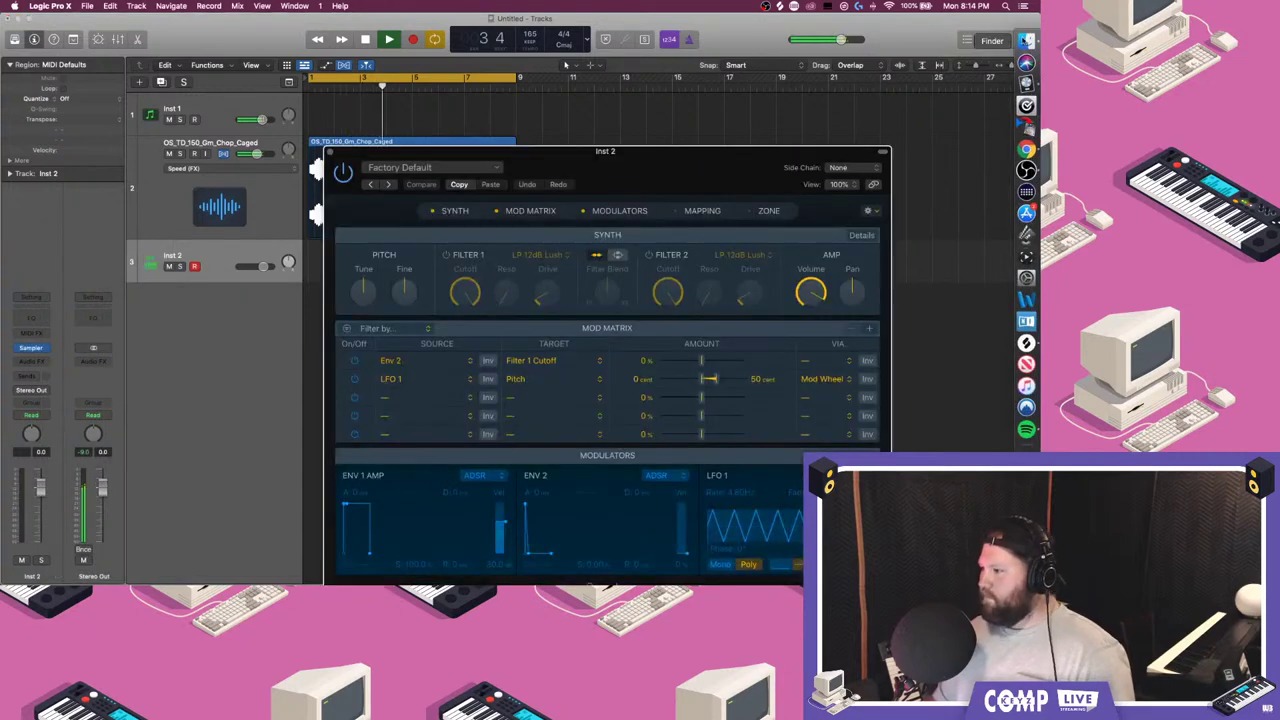
{"action": "left_click", "coordinate": [684, 213]}
{"action": "mouse_move", "coordinate": [1035, 105]}
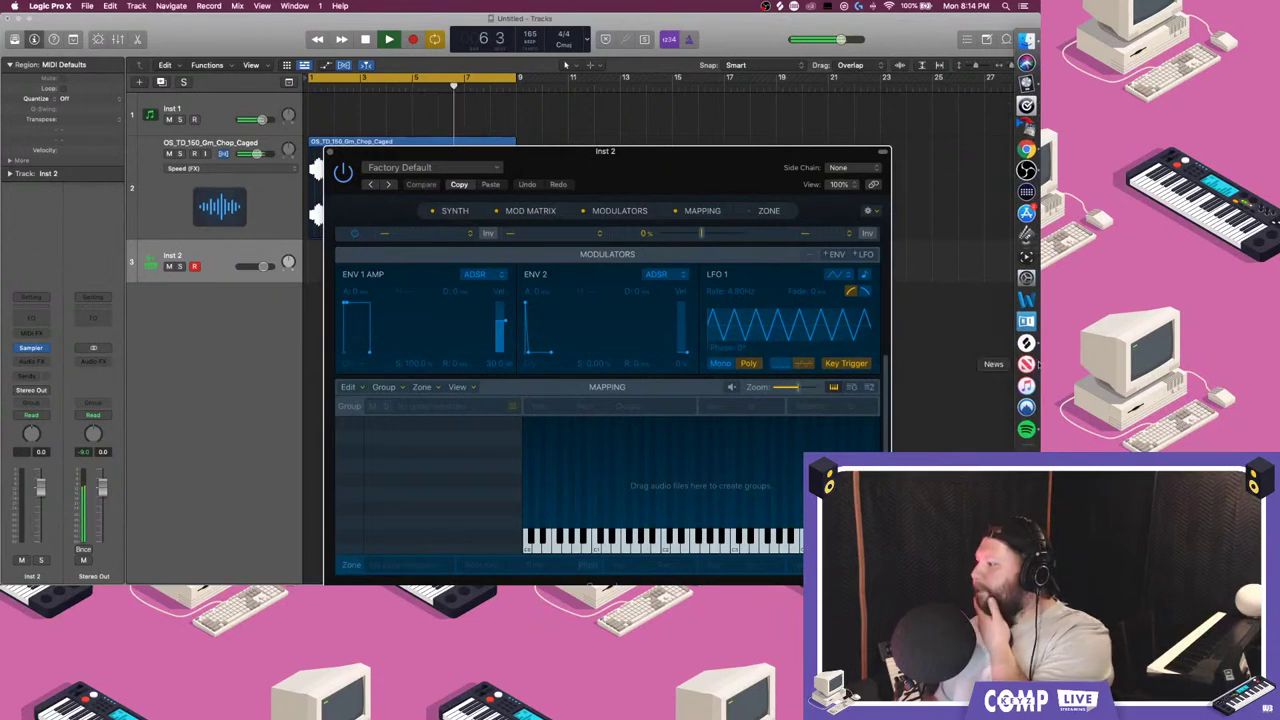
{"action": "left_click", "coordinate": [1026, 342]}
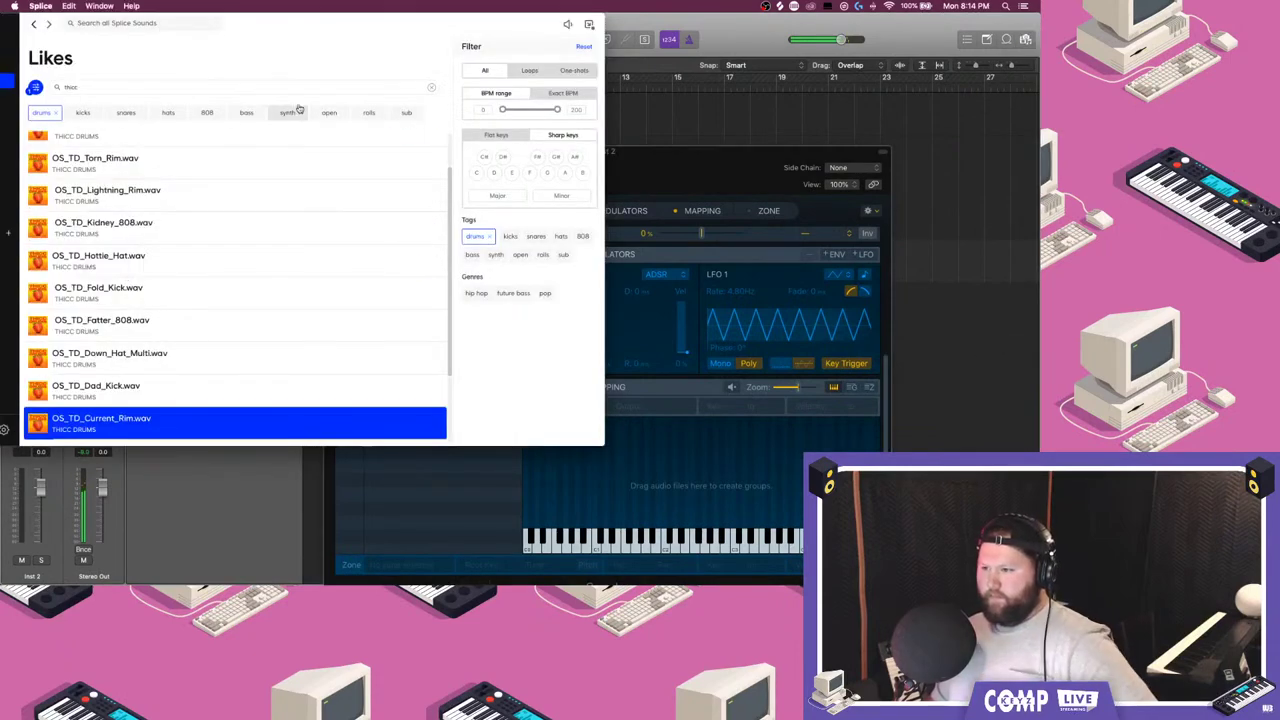
{"action": "left_click", "coordinate": [203, 112]}
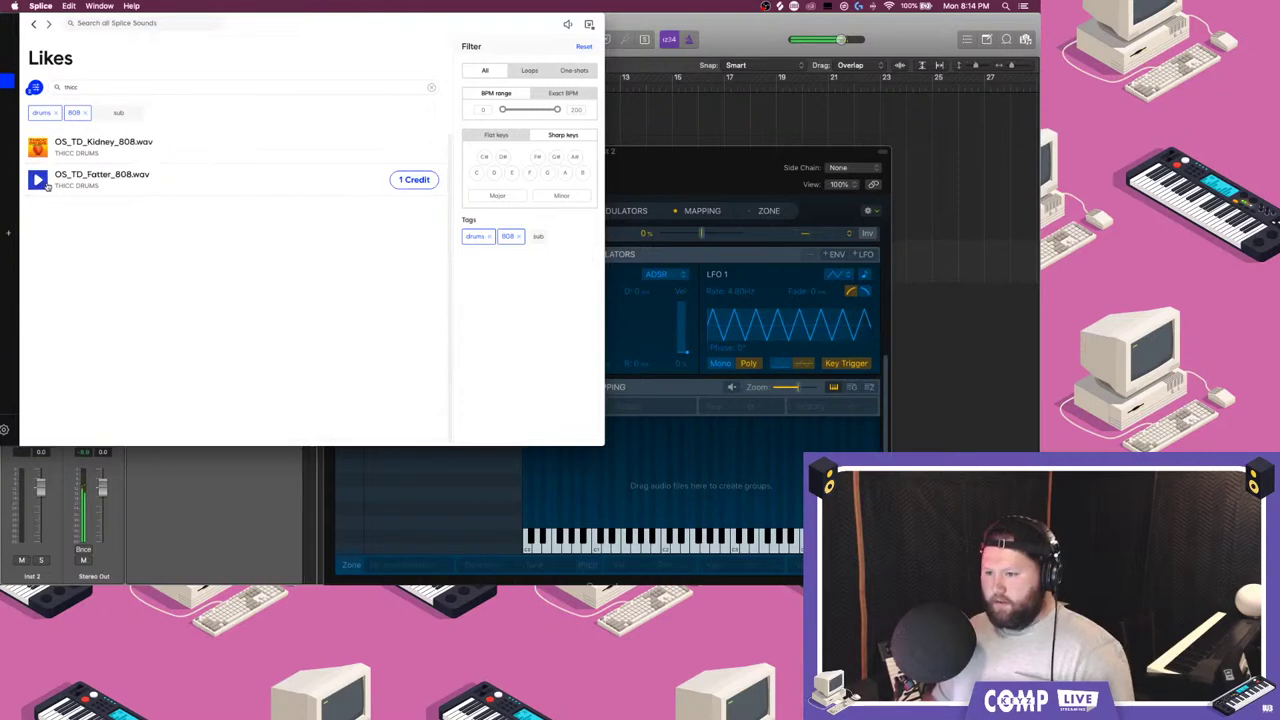
{"action": "left_click", "coordinate": [36, 180]}
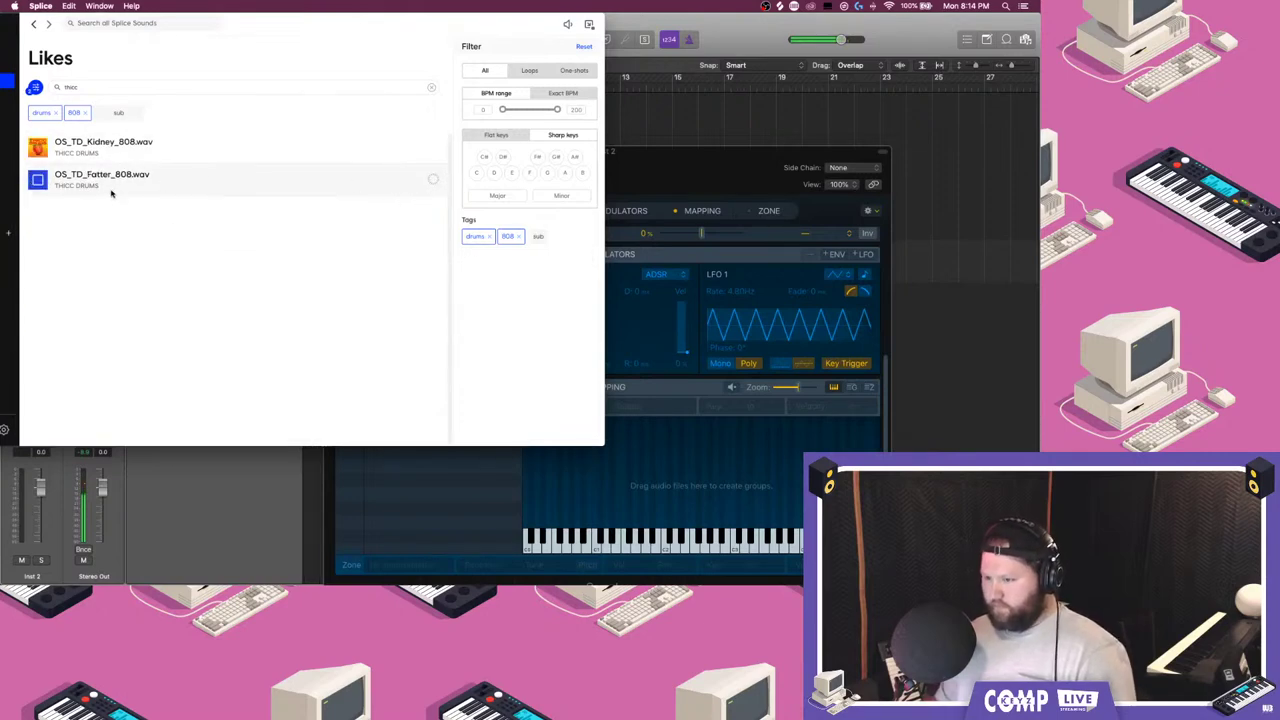
- Add OS_TD_Fatter_808.wav to the Sampler's mapping, revisit the sample in Splice and select its group in the Sampler
{"action": "left_click_drag", "start_coordinate": [110, 176], "coordinate": [537, 482]}
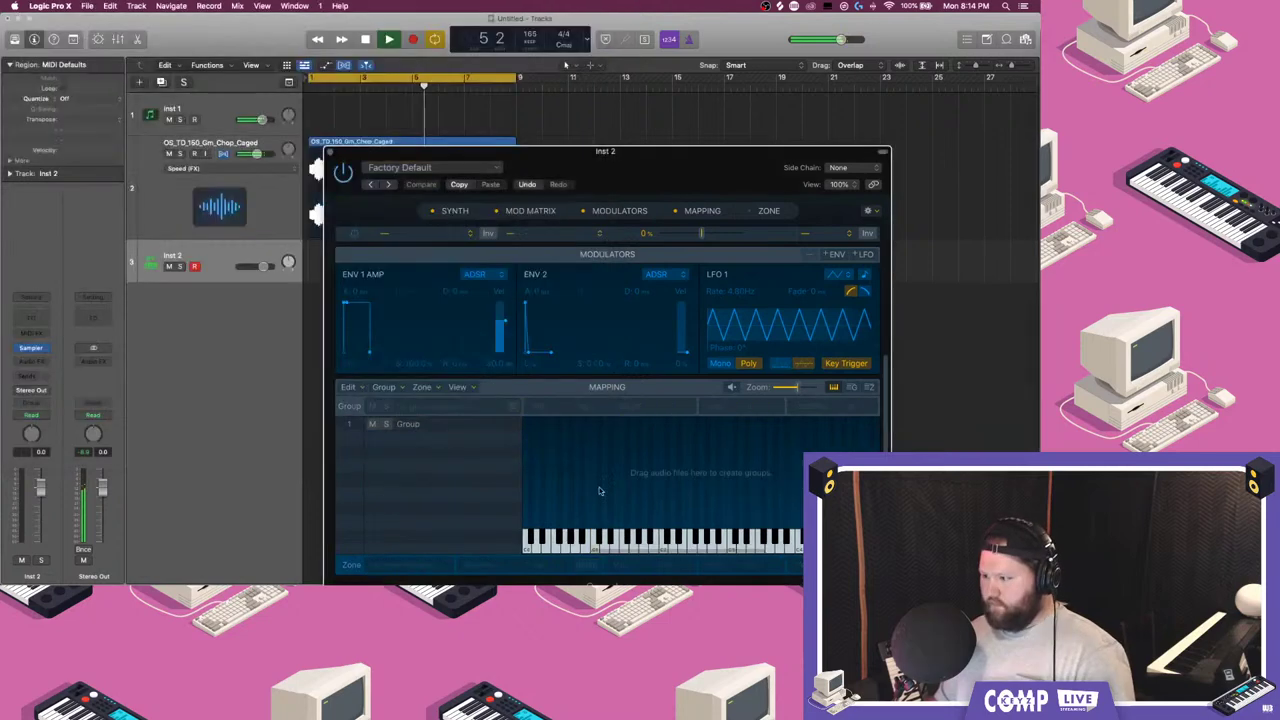
{"action": "mouse_move", "coordinate": [1032, 300]}
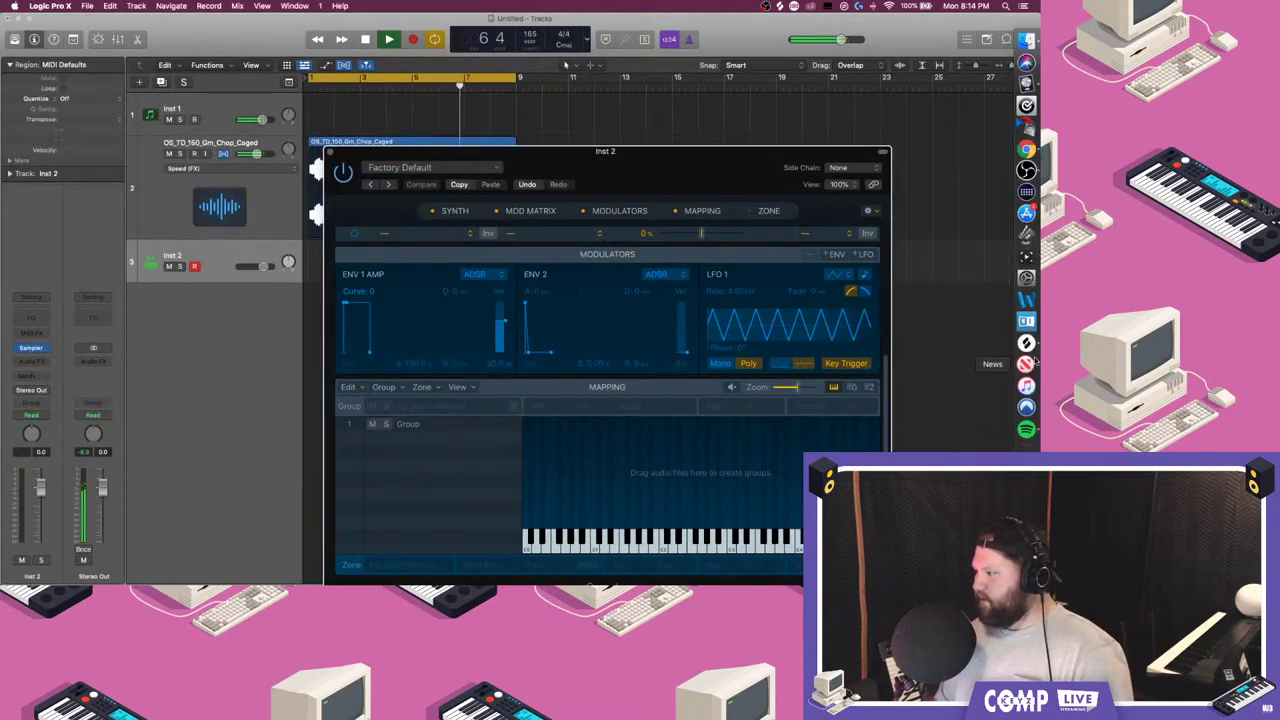
{"action": "right_click", "coordinate": [1024, 361]}
{"action": "left_click", "coordinate": [1024, 353]}
{"action": "left_click", "coordinate": [1025, 349]}
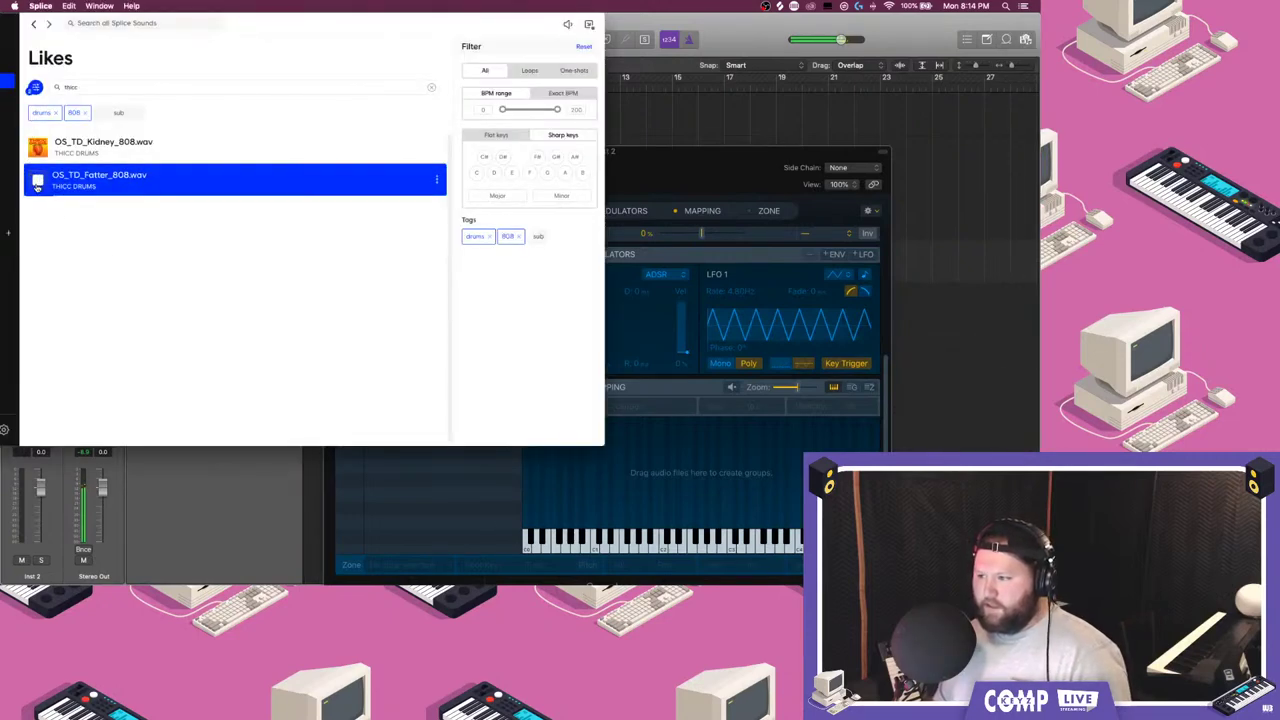
{"action": "left_click", "coordinate": [132, 296]}
{"action": "left_click", "coordinate": [606, 451]}
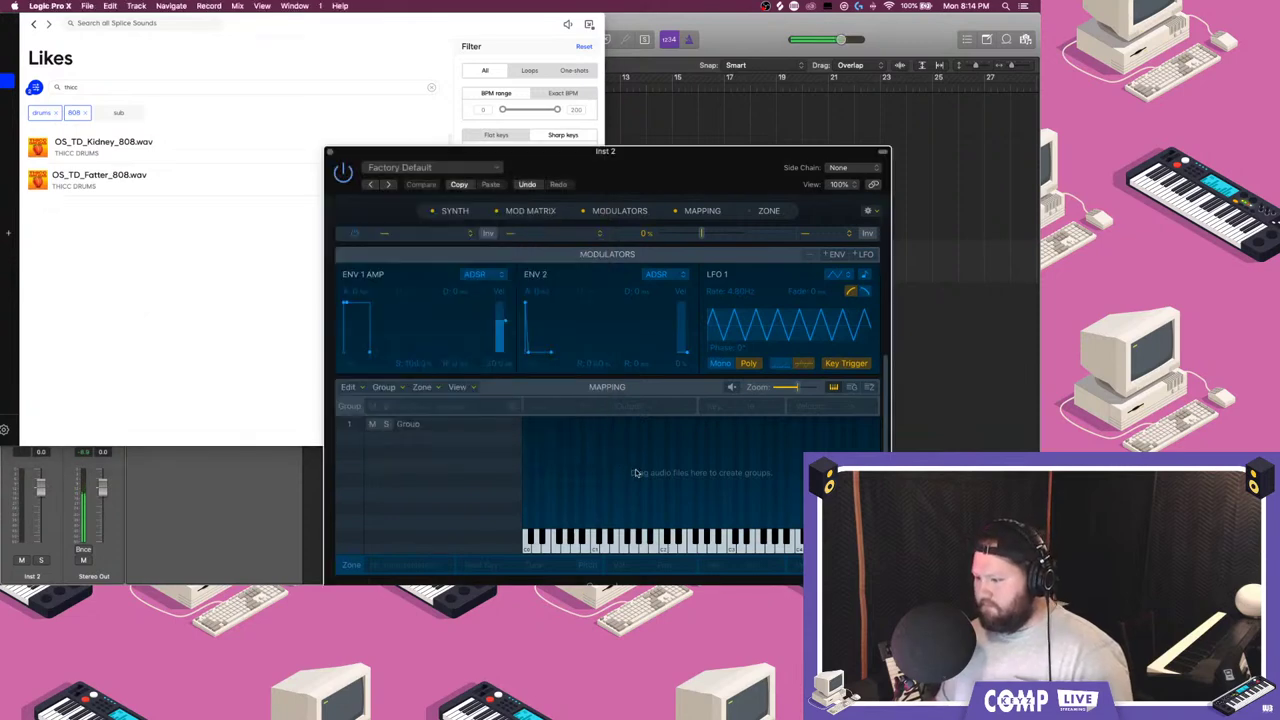
{"action": "left_click", "coordinate": [411, 428]}
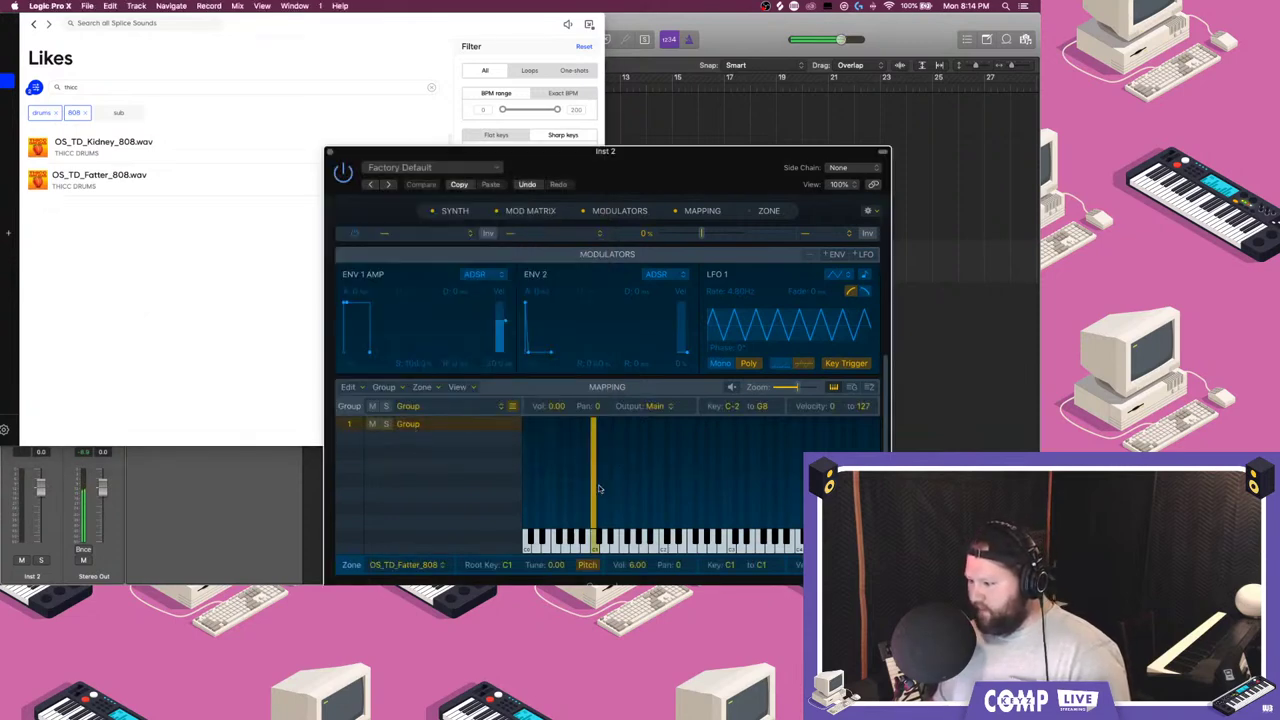
- Stretch the OS_TD_Fatter_808 zone across the whole keyboard, from C-2 to G8
{"action": "left_click_drag", "start_coordinate": [596, 483], "coordinate": [960, 490]}
{"action": "scroll", "coordinate": [713, 492], "scroll_direction": "left", "scroll_amount": 6}
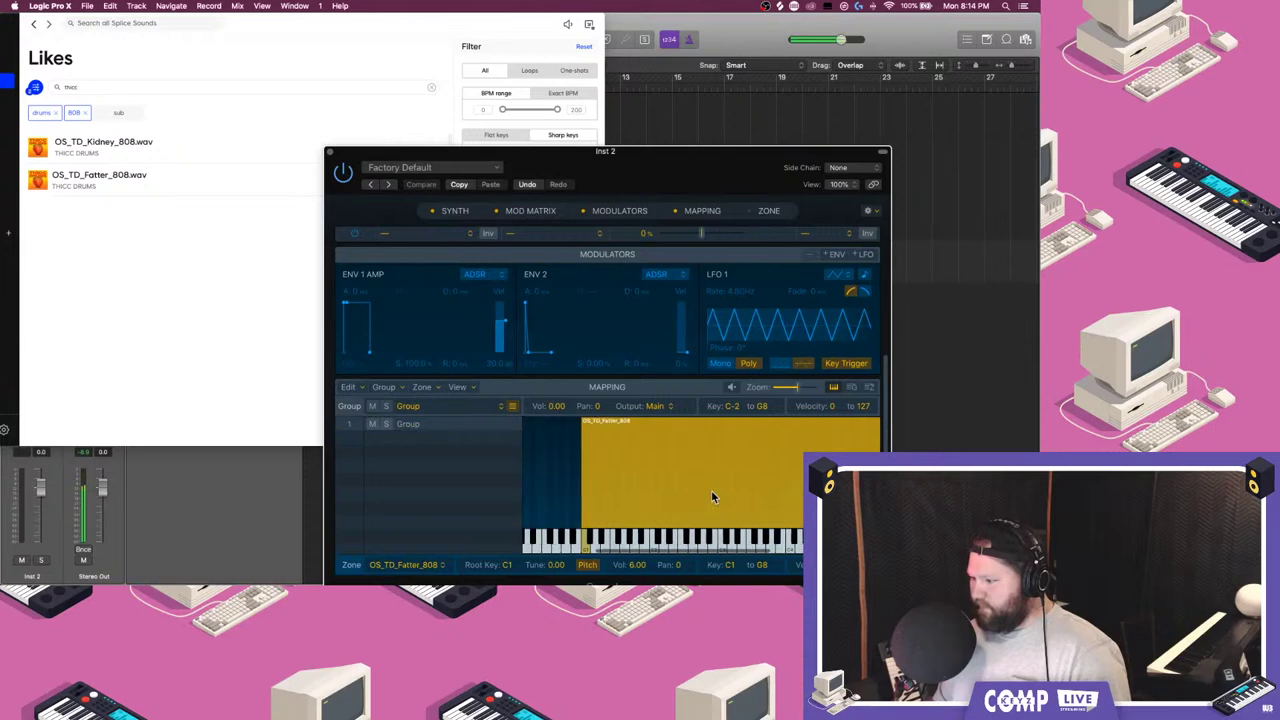
{"action": "left_click_drag", "start_coordinate": [645, 467], "coordinate": [449, 475]}
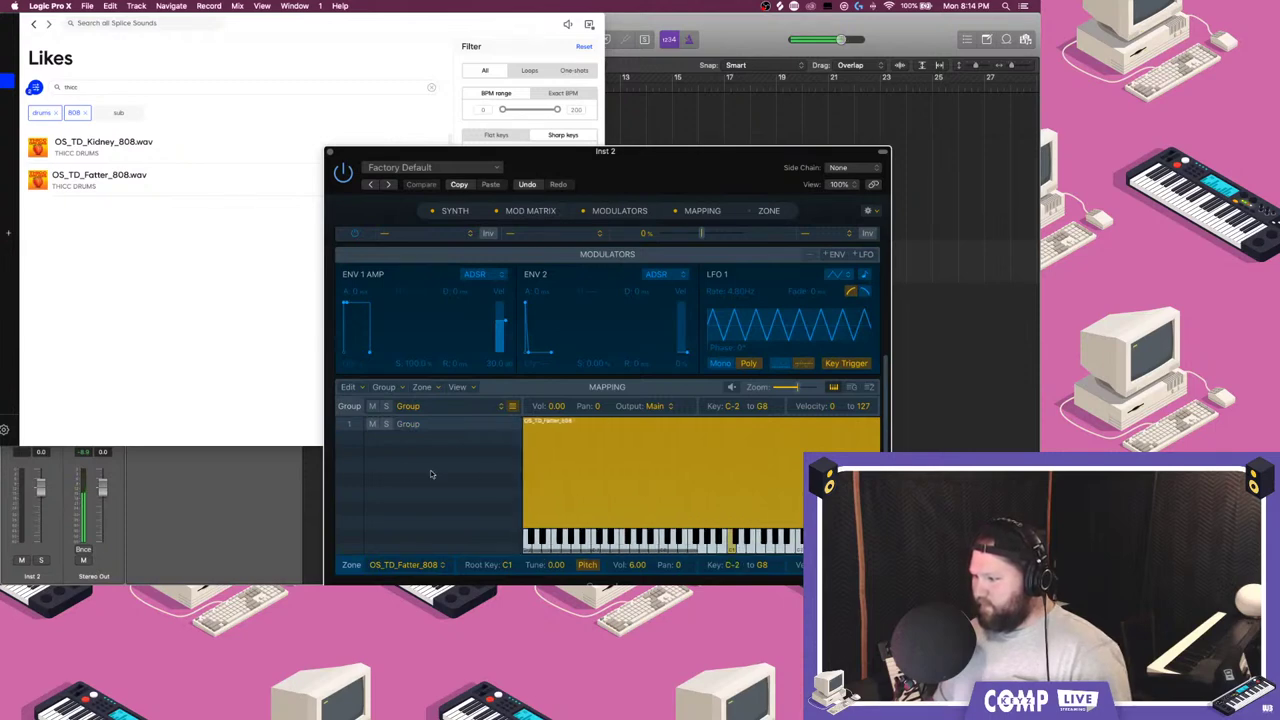
- Look through the Sampler's group and zone settings, set its voice mode to Mono in the Synth details and close the plug-in
{"action": "left_click", "coordinate": [855, 388]}
{"action": "scroll", "coordinate": [784, 437], "scroll_direction": "right", "scroll_amount": 5}
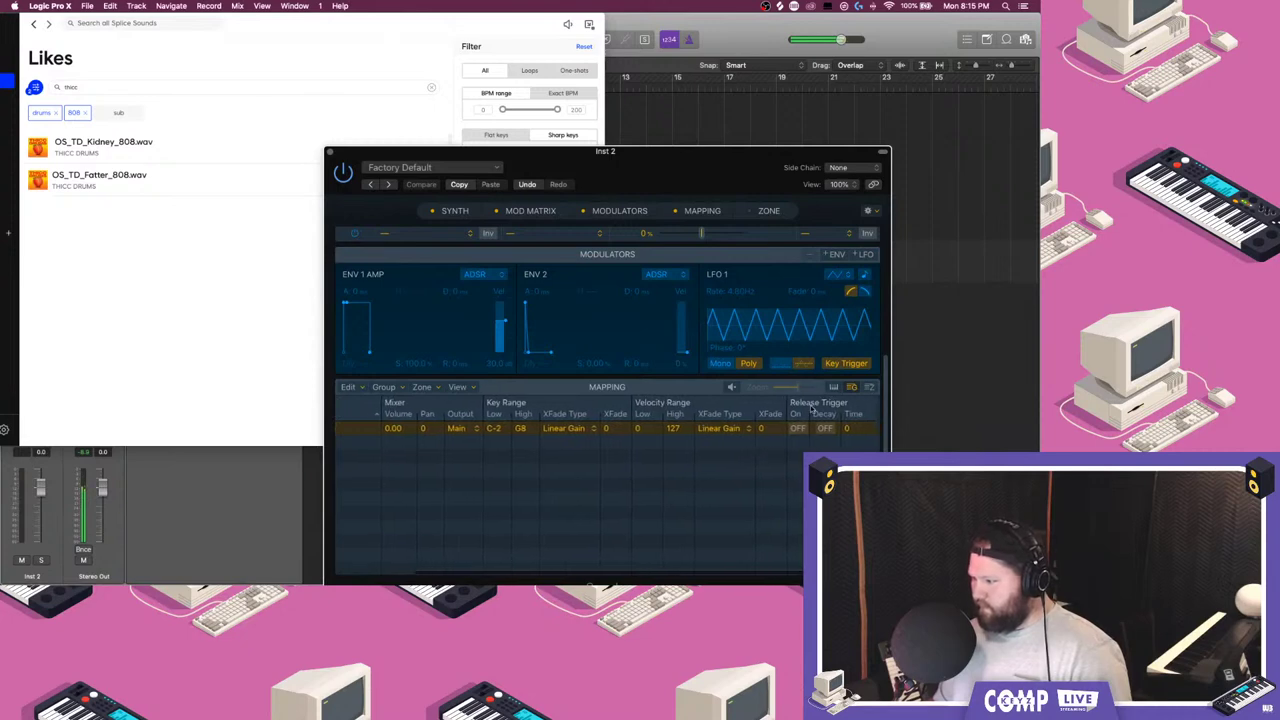
{"action": "left_click", "coordinate": [869, 387]}
{"action": "scroll", "coordinate": [770, 466], "scroll_direction": "right", "scroll_amount": 6}
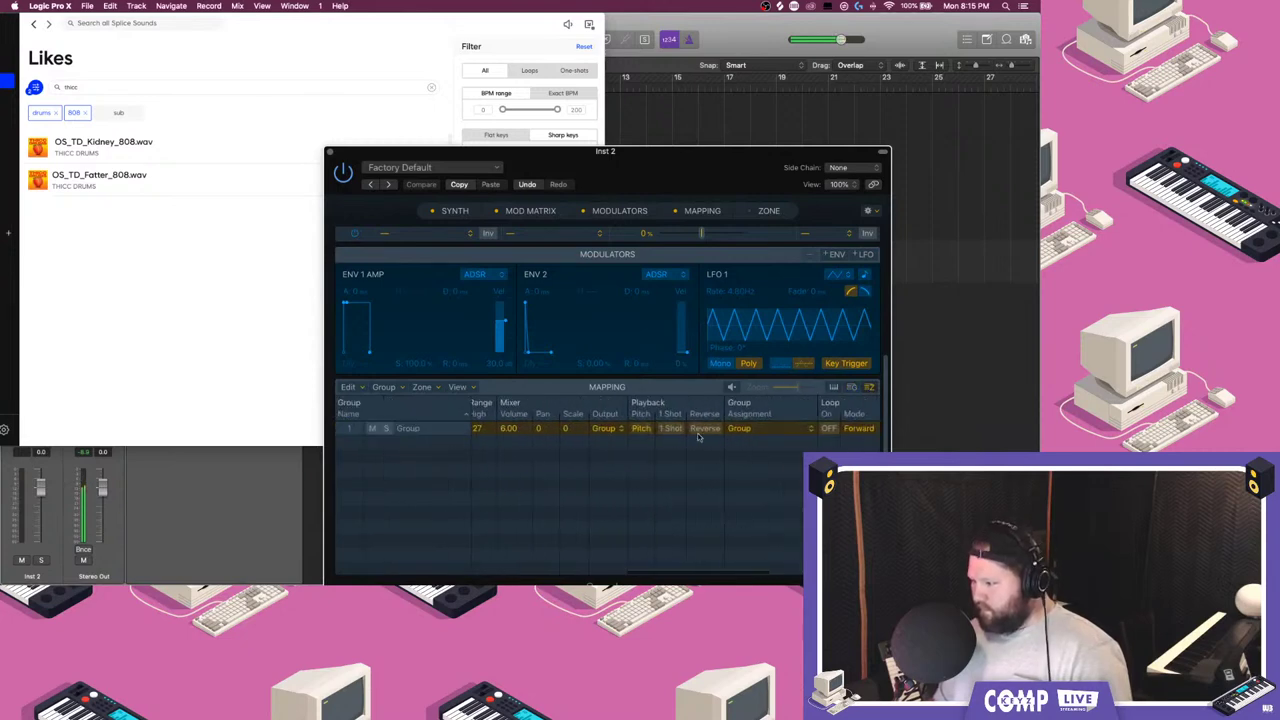
{"action": "scroll", "coordinate": [785, 360], "scroll_direction": "up", "scroll_amount": 8}
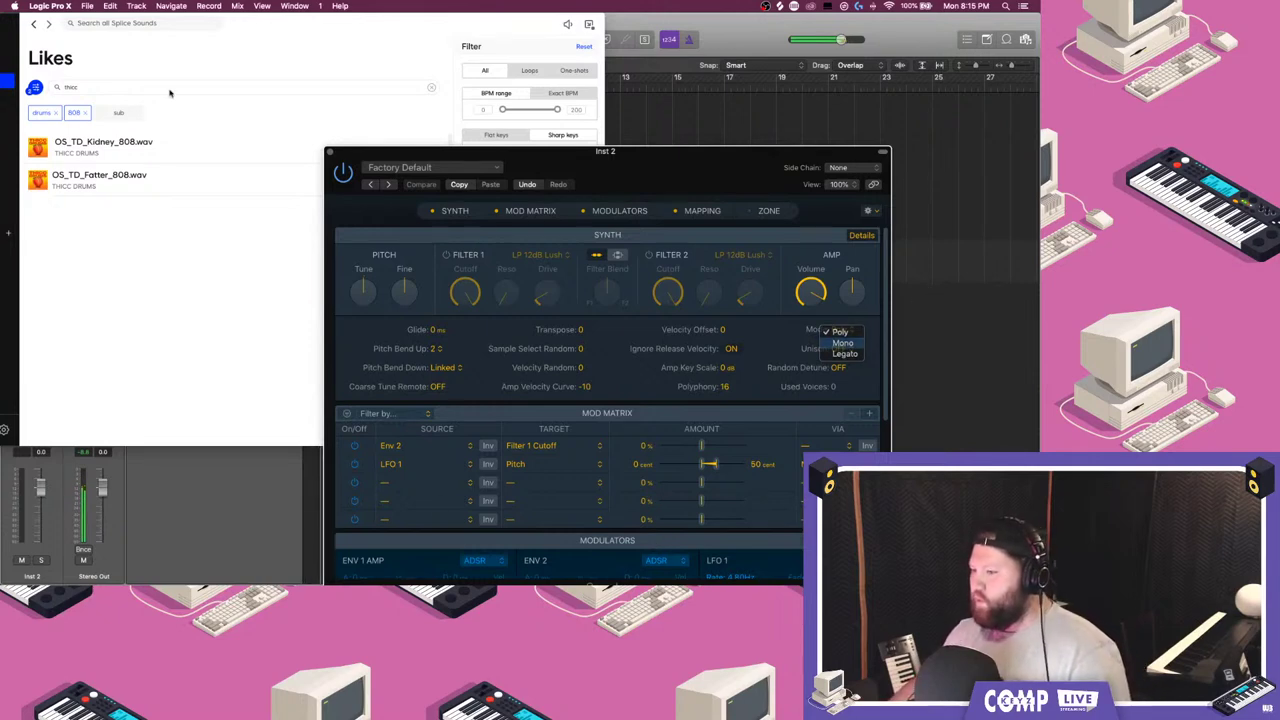
{"action": "key", "text": "Return"}
{"action": "left_click", "coordinate": [331, 153]}
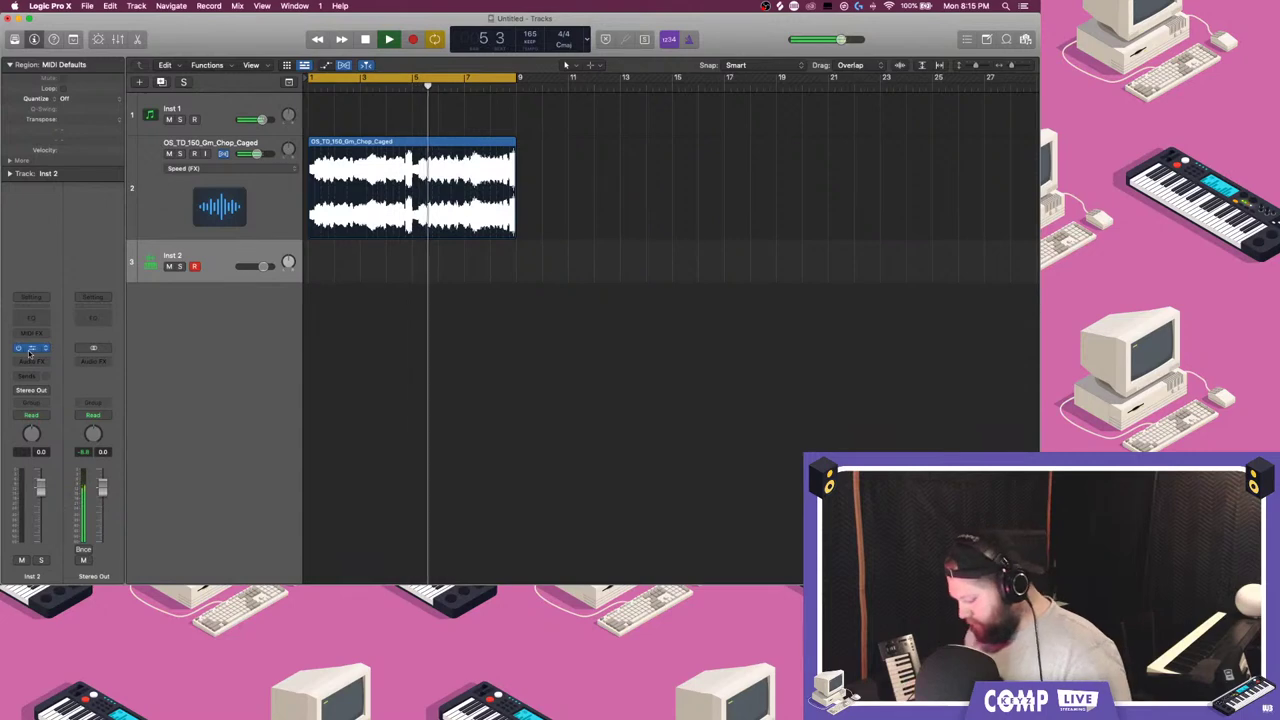
- Open Musical Typing, try an 808 note, lower the Inst 2 volume to about -6.6 dB and restart playback
{"action": "key", "text": "super+k"}
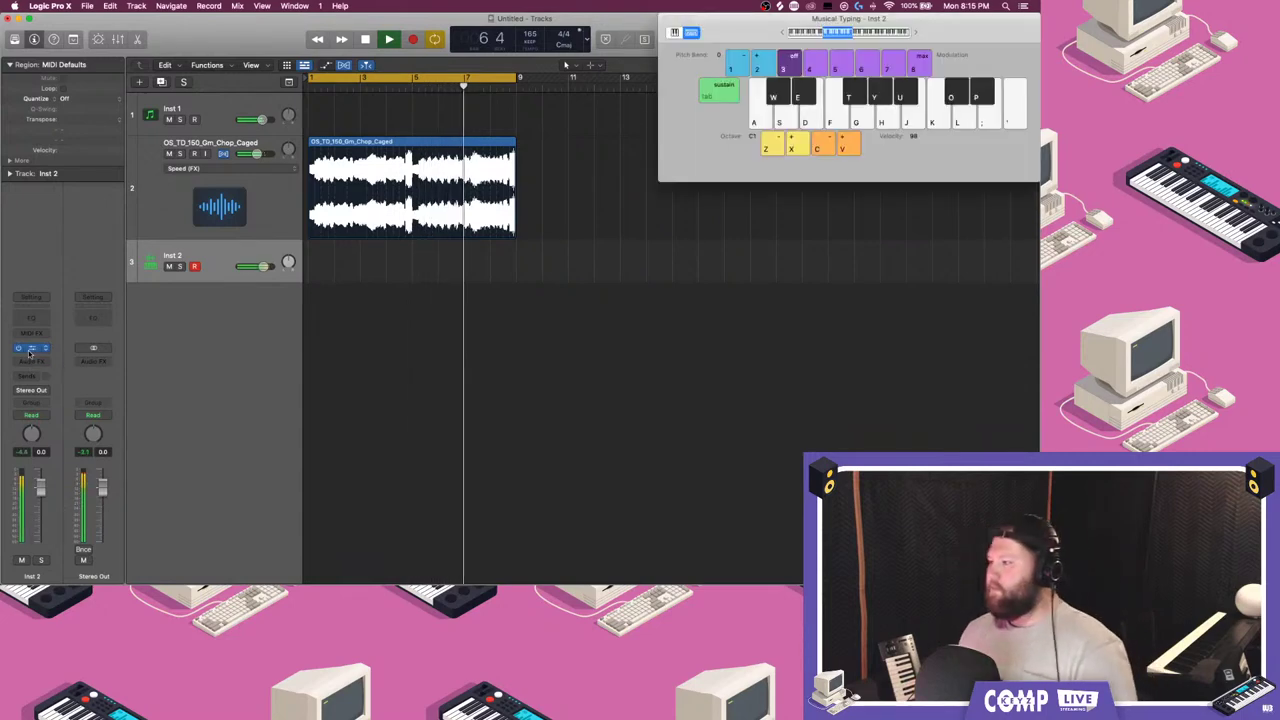
{"action": "key", "text": "f"}
{"action": "left_click_drag", "start_coordinate": [263, 266], "coordinate": [252, 267]}
{"action": "key", "text": "Return"}
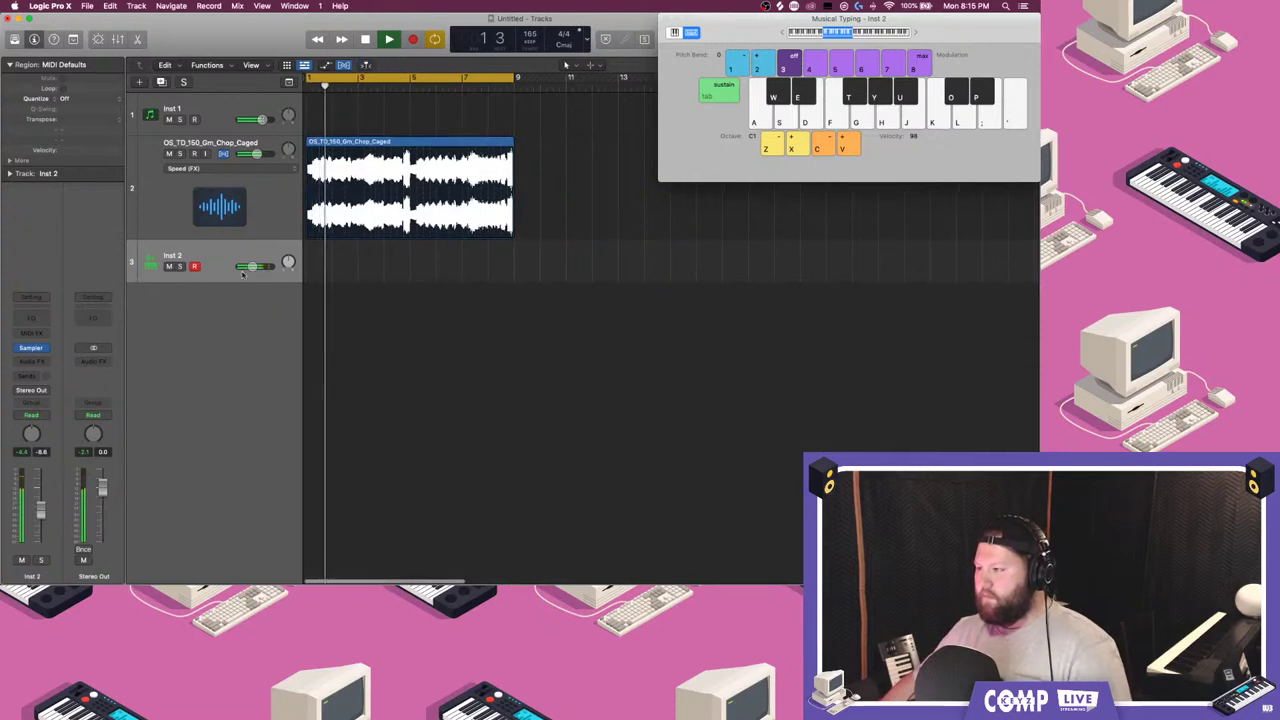
- Bring back the inspector and open the Sampler on the Inst 2 track, keeping Quick Help hidden
{"action": "key", "text": "i"}
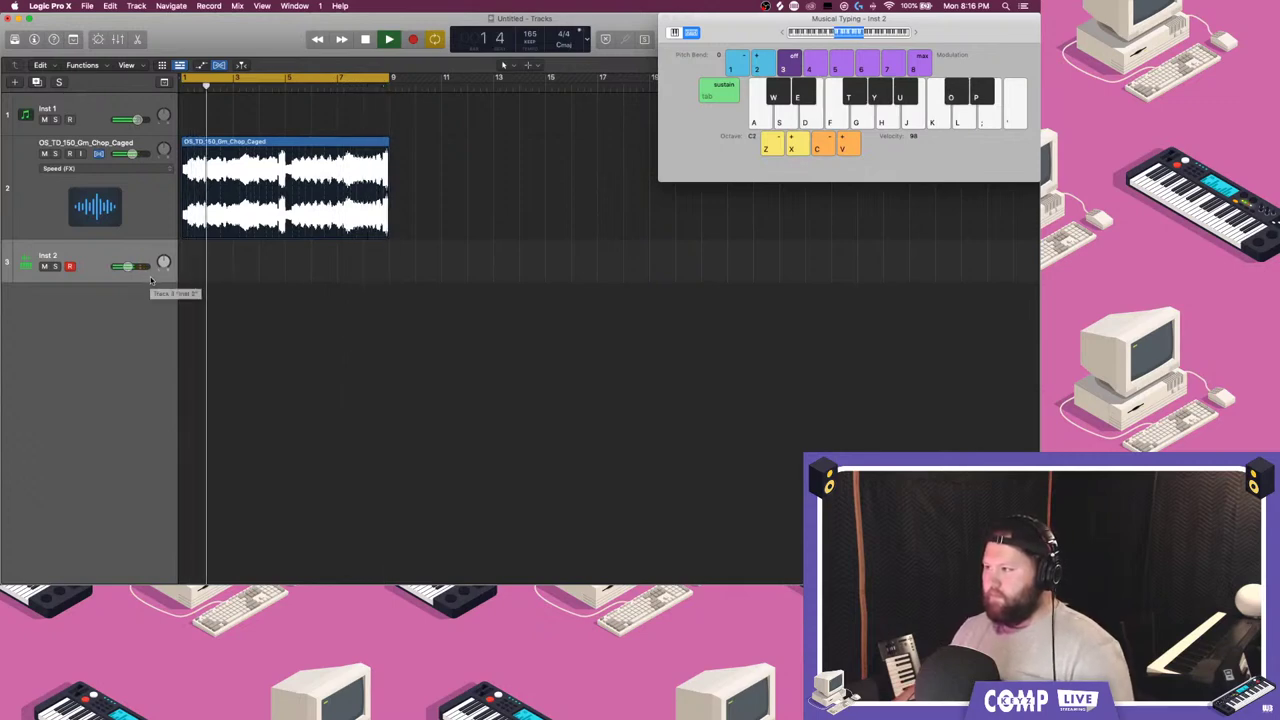
{"action": "left_click", "coordinate": [35, 39]}
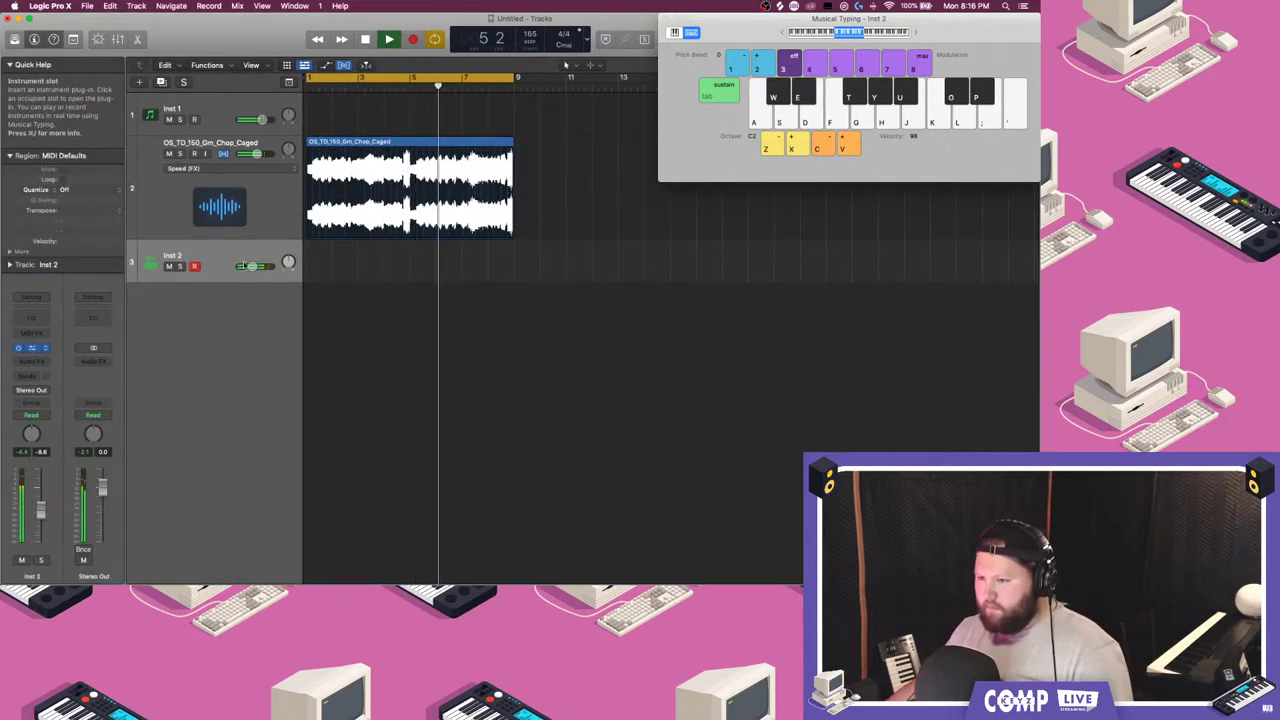
{"action": "left_click", "coordinate": [31, 348]}
{"action": "left_click", "coordinate": [36, 40]}
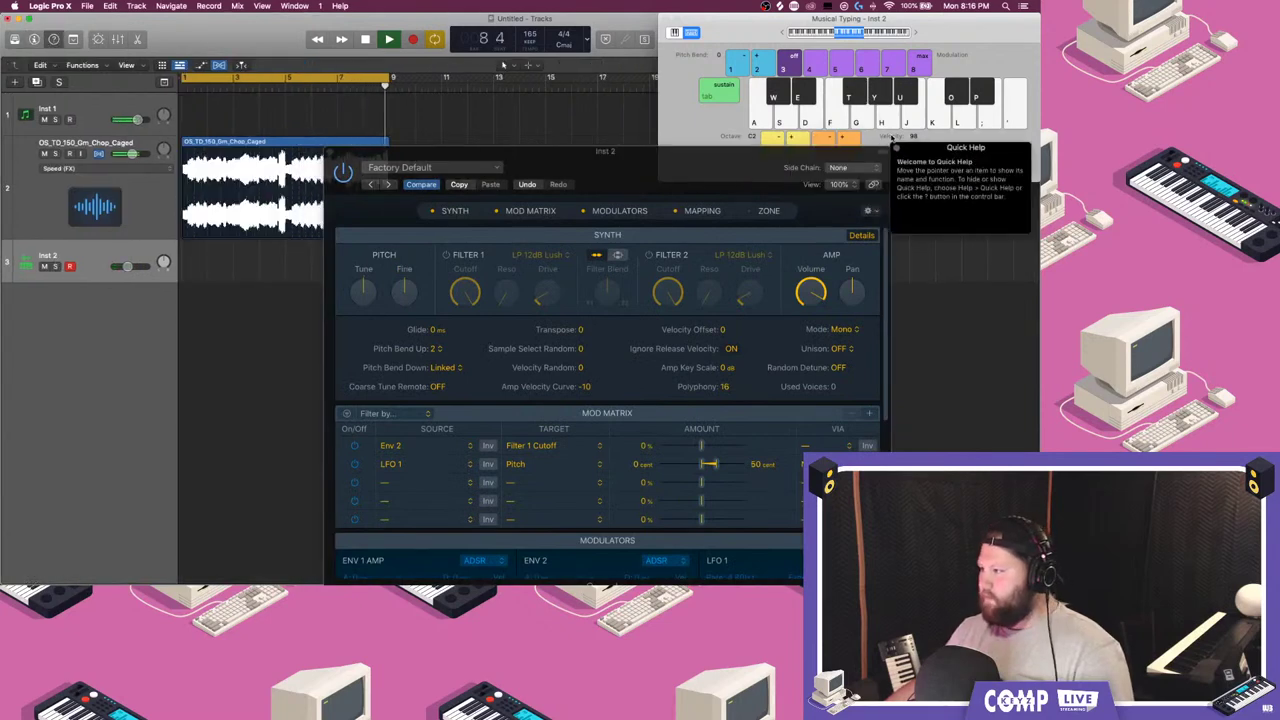
{"action": "left_click", "coordinate": [31, 41]}
- Play 808 notes over the chop, raise the Sampler's Fine pitch, and close the Sampler and Musical Typing
{"action": "key", "text": "a"}
{"action": "left_click", "coordinate": [409, 286]}
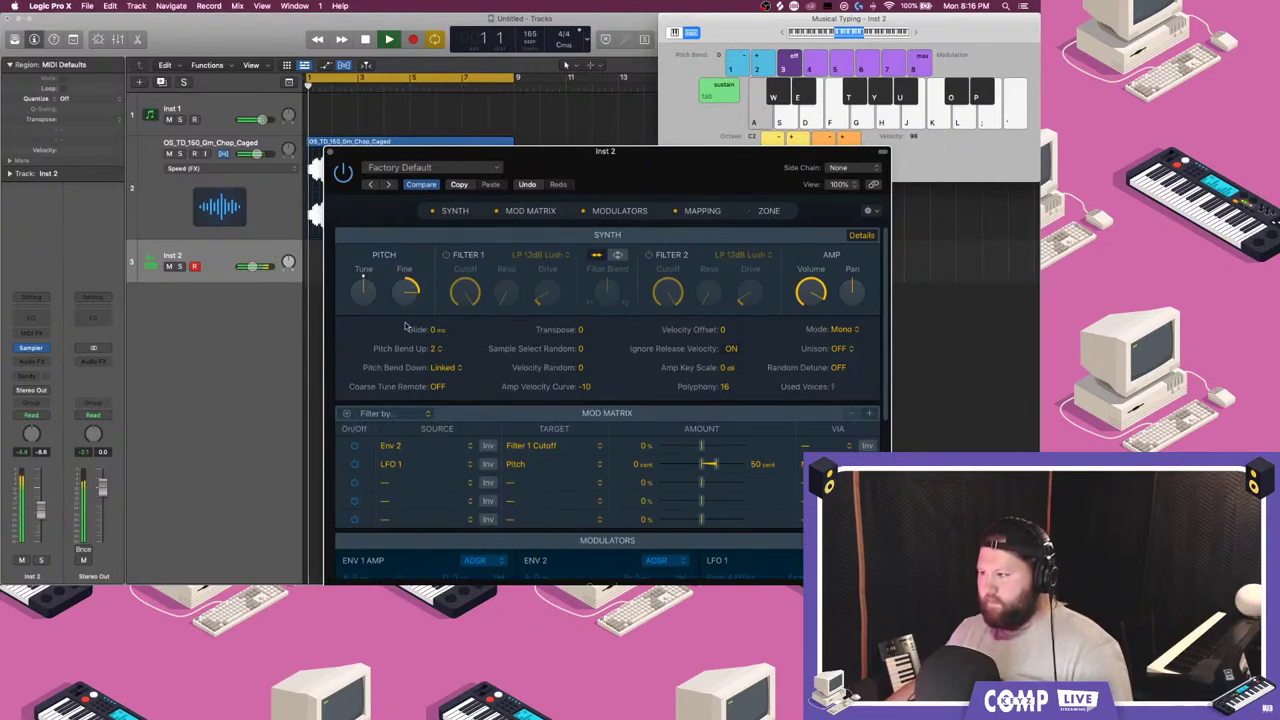
{"action": "mouse_move", "coordinate": [413, 296]}
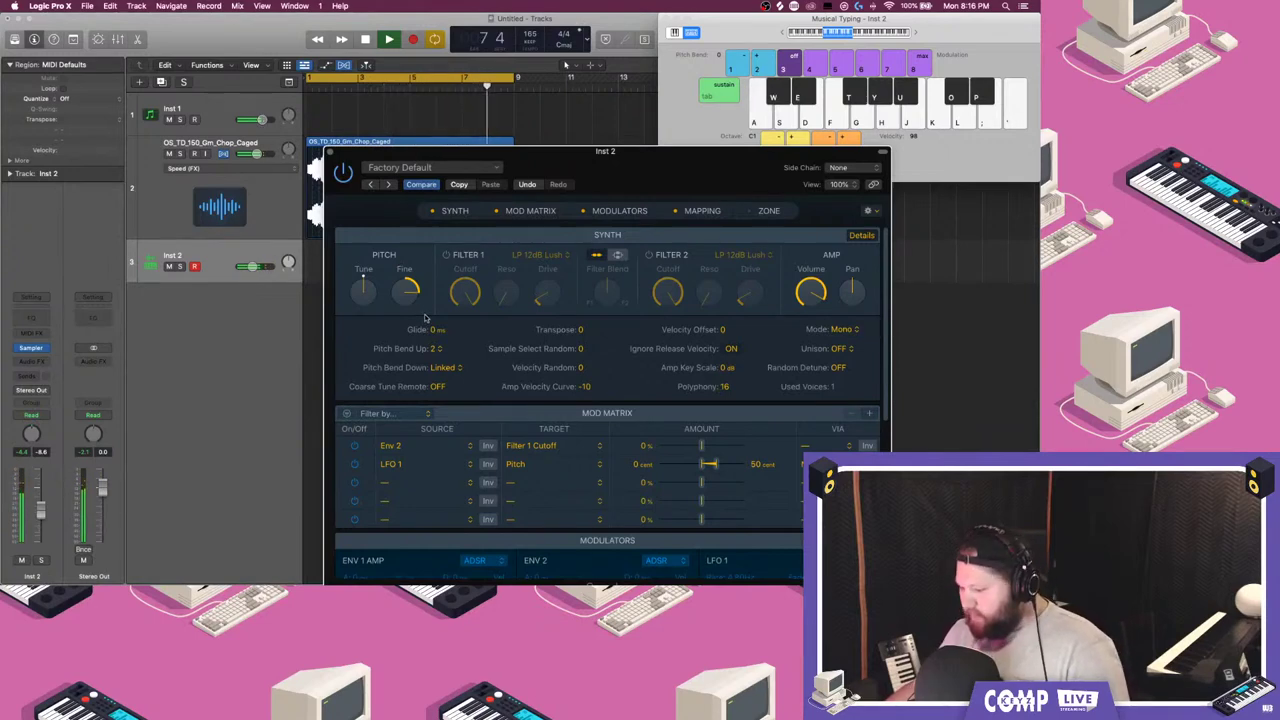
{"action": "left_click_drag", "start_coordinate": [690, 160], "coordinate": [838, 55]}
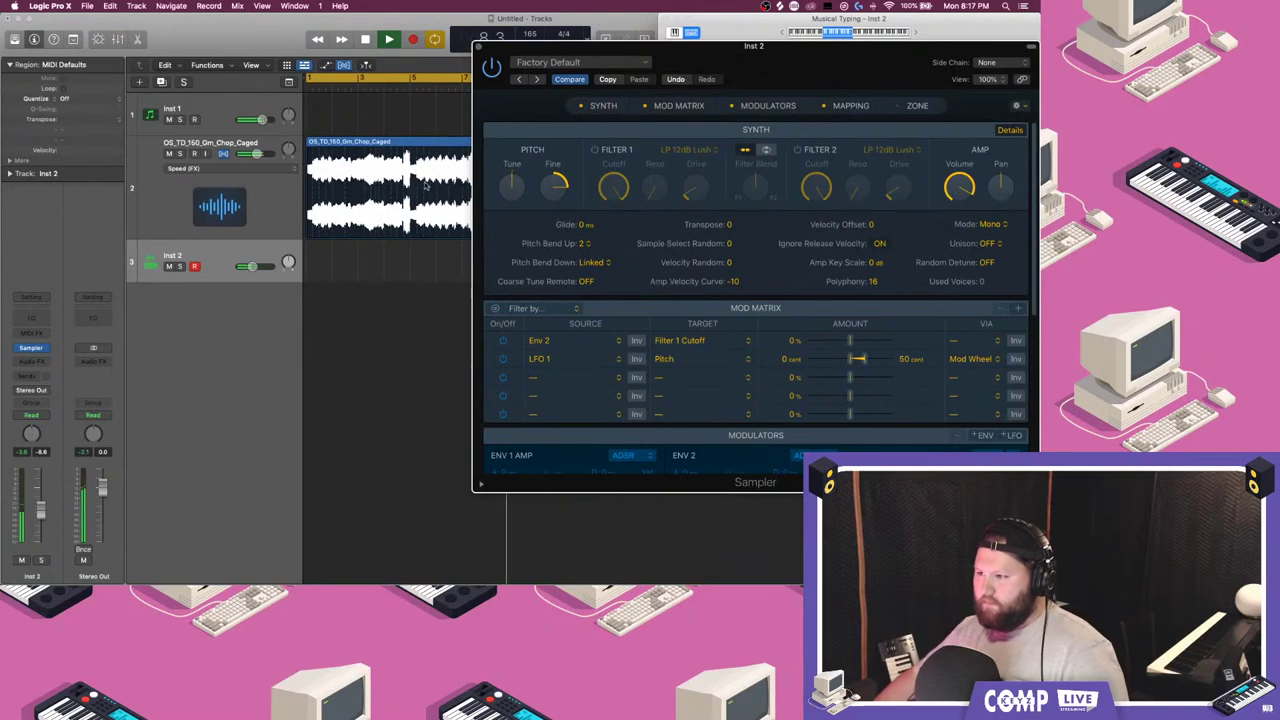
{"action": "left_click", "coordinate": [479, 46]}
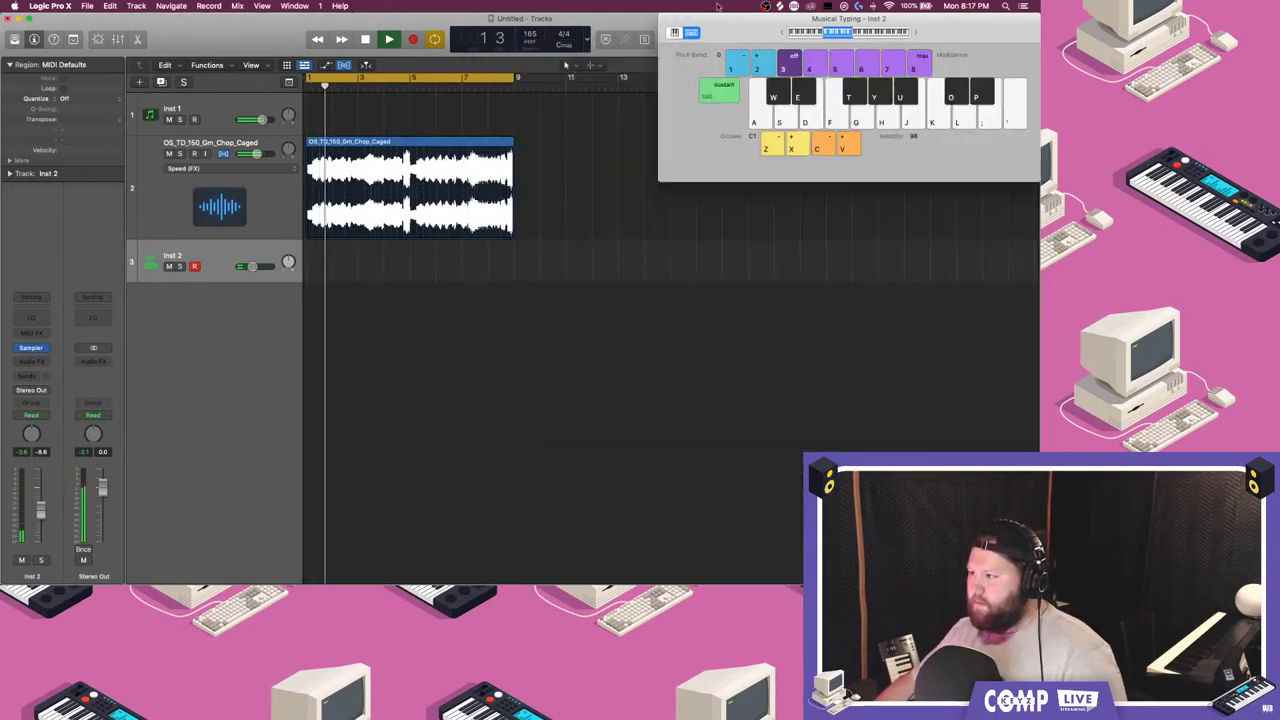
{"action": "left_click", "coordinate": [665, 19]}
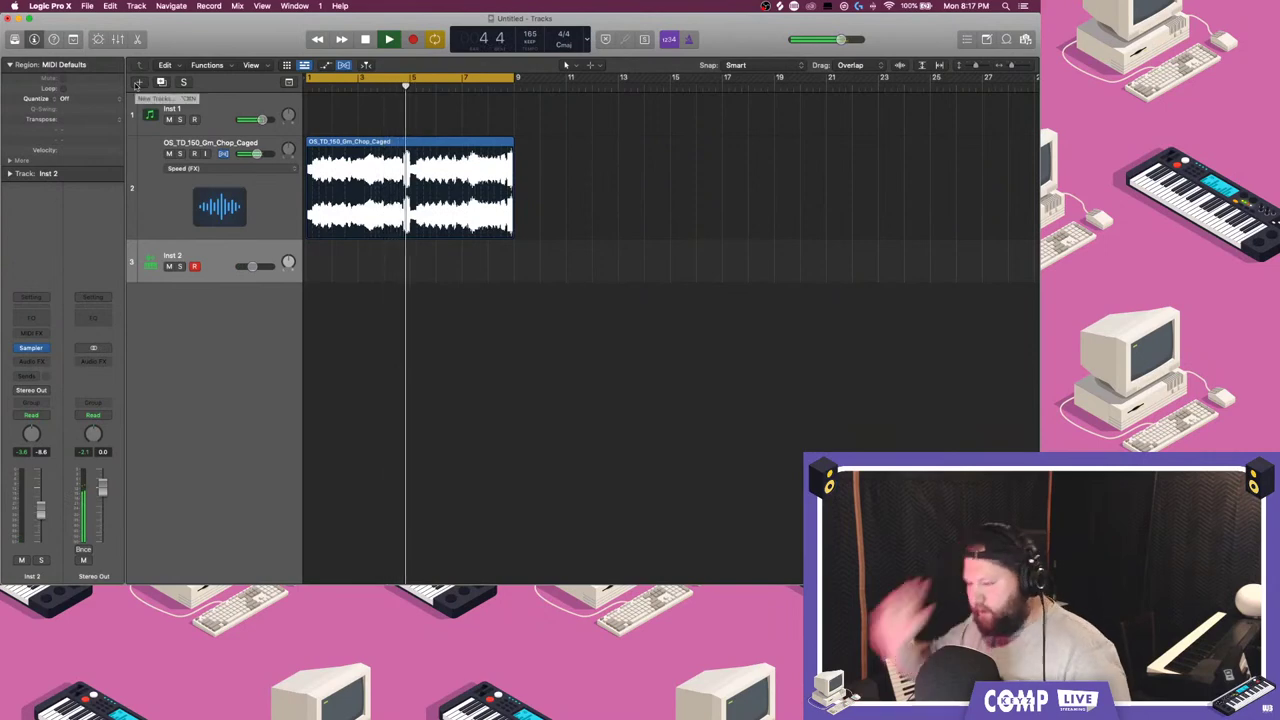
- Create a new audio track below Inst 2
{"action": "left_click", "coordinate": [139, 82]}
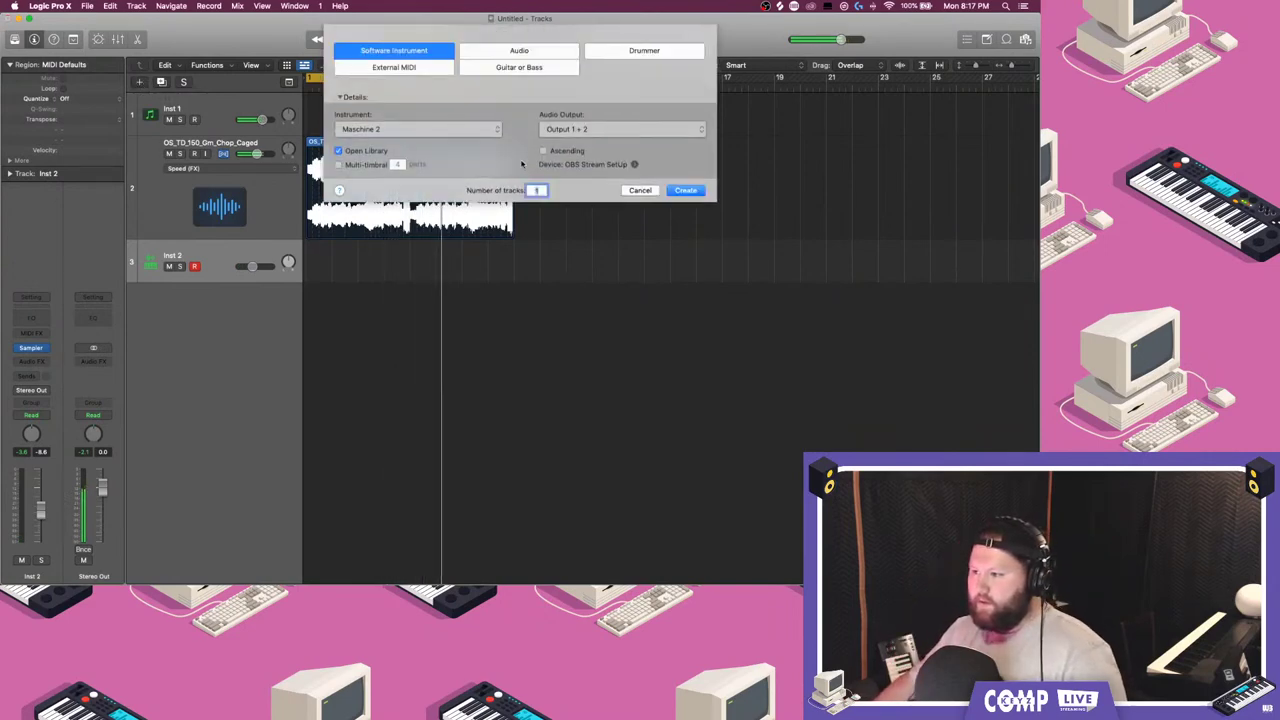
{"action": "left_click", "coordinate": [520, 53]}
{"action": "left_click", "coordinate": [686, 221]}
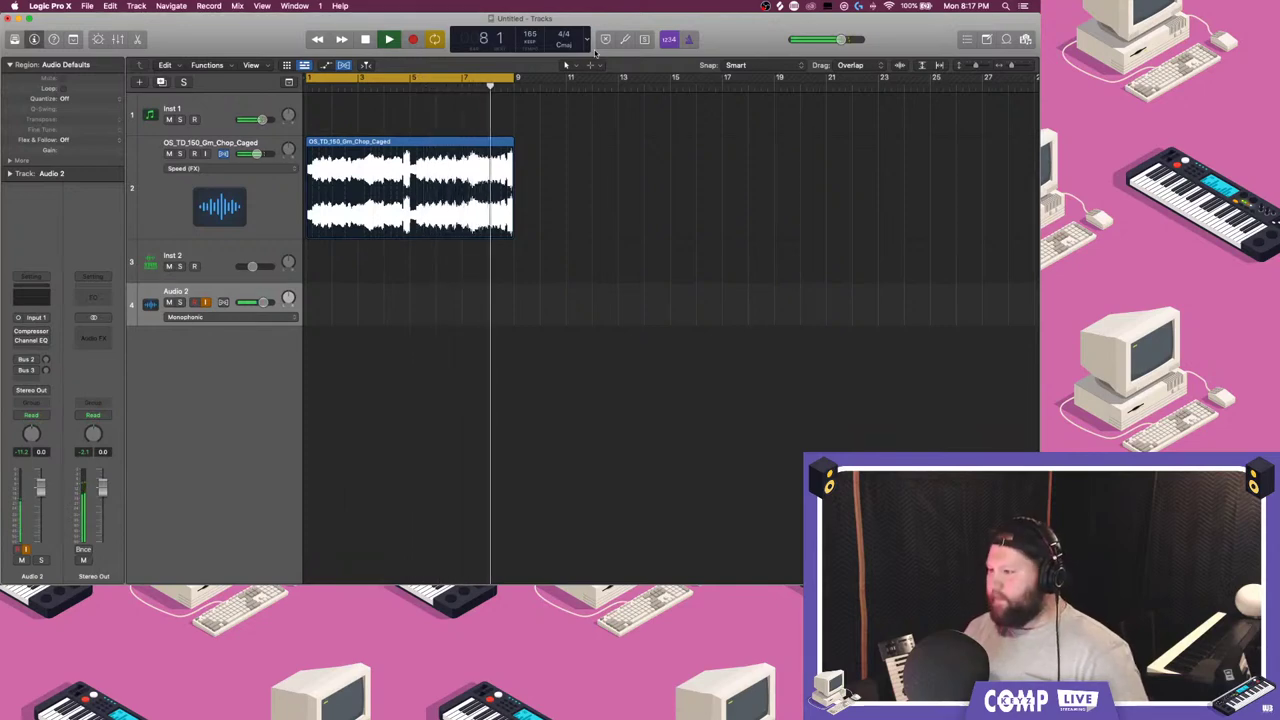
- Switch the control bar display to Custom and set the project tempo to 82.5 BPM
{"action": "left_click", "coordinate": [588, 41]}
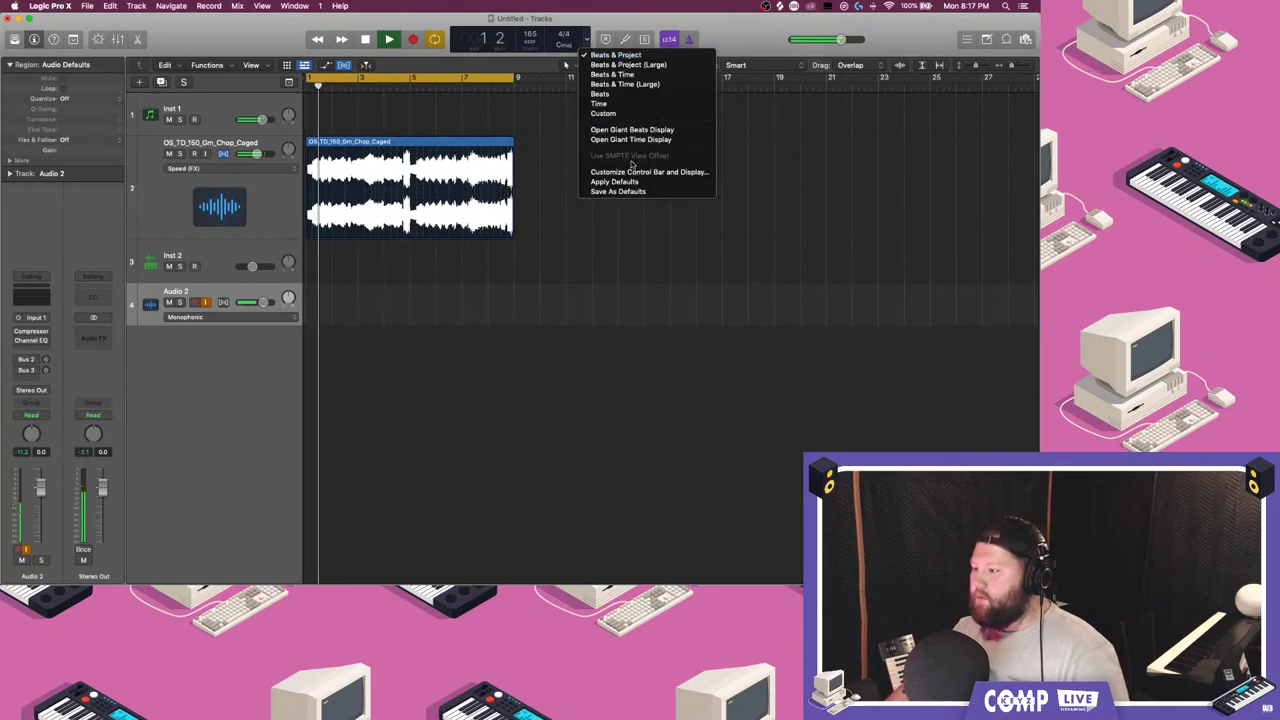
{"action": "left_click", "coordinate": [612, 114]}
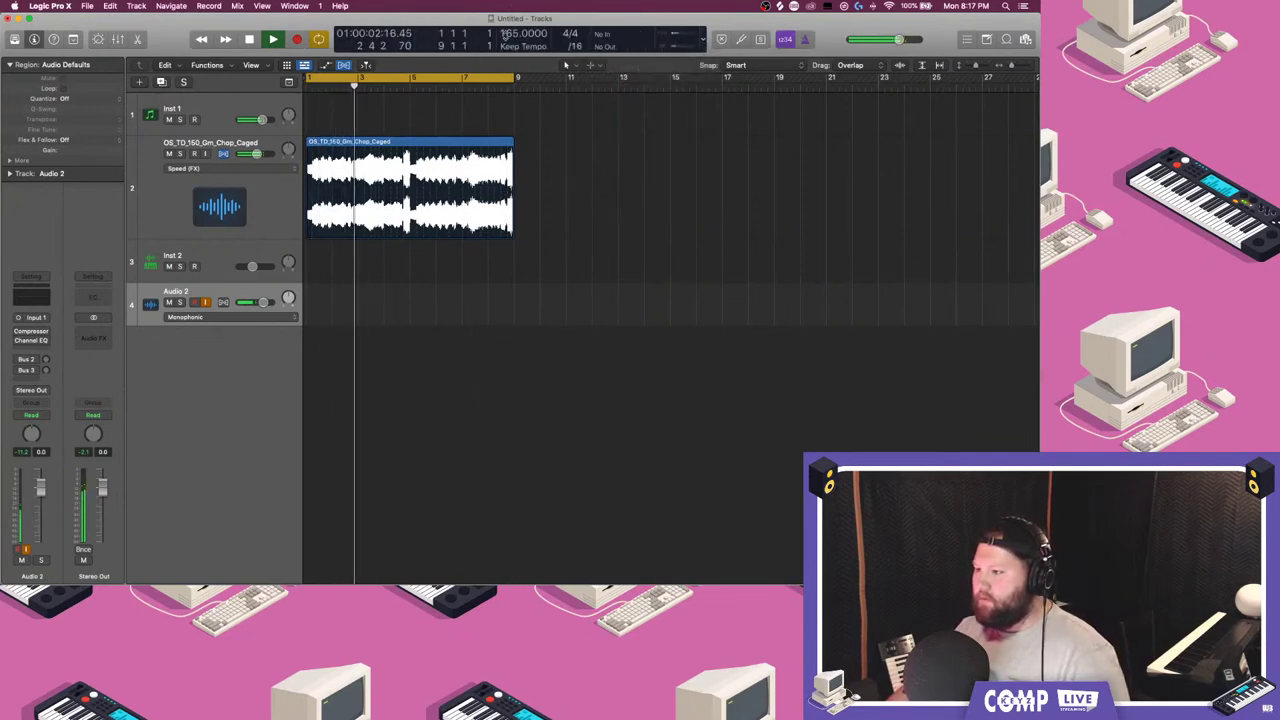
{"action": "double_click", "coordinate": [522, 33]}
{"action": "type", "text": "82.5"}
{"action": "key", "text": "Return"}
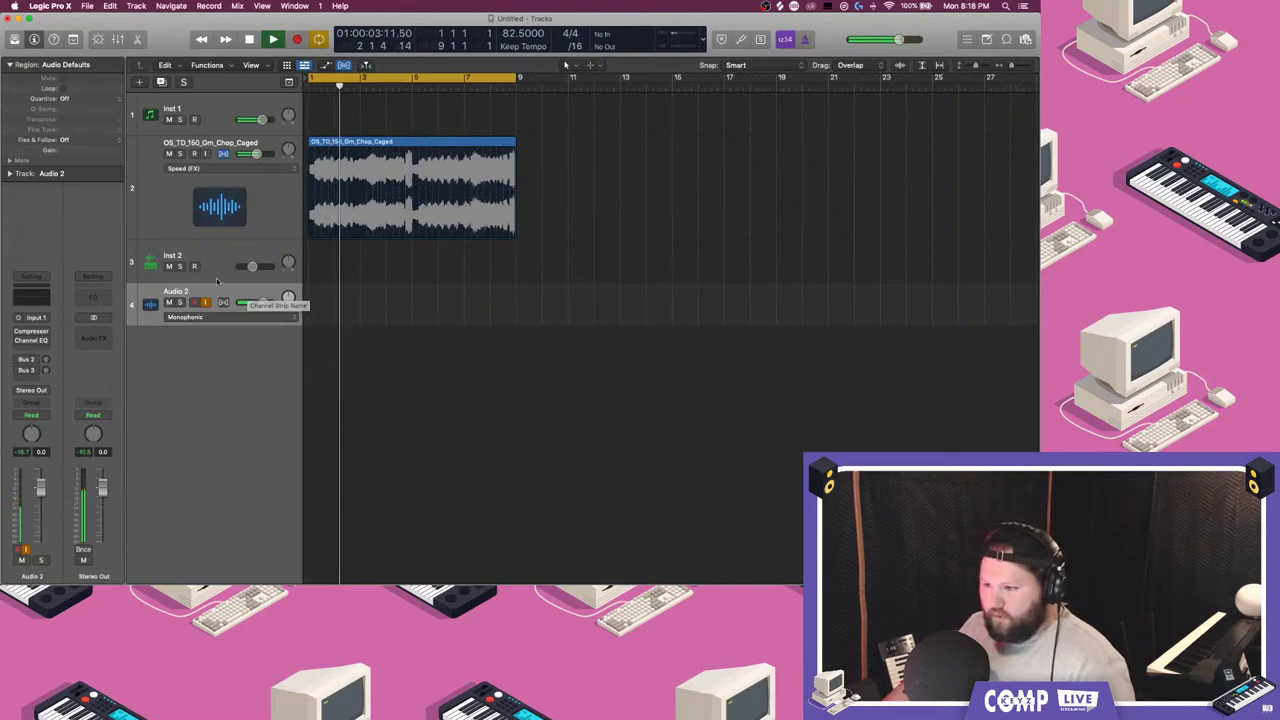
- Load the 2020V2_Vocals channel strip setting on the new audio track and record a vocal take from bar 1 to bar 9
{"action": "left_click", "coordinate": [43, 284]}
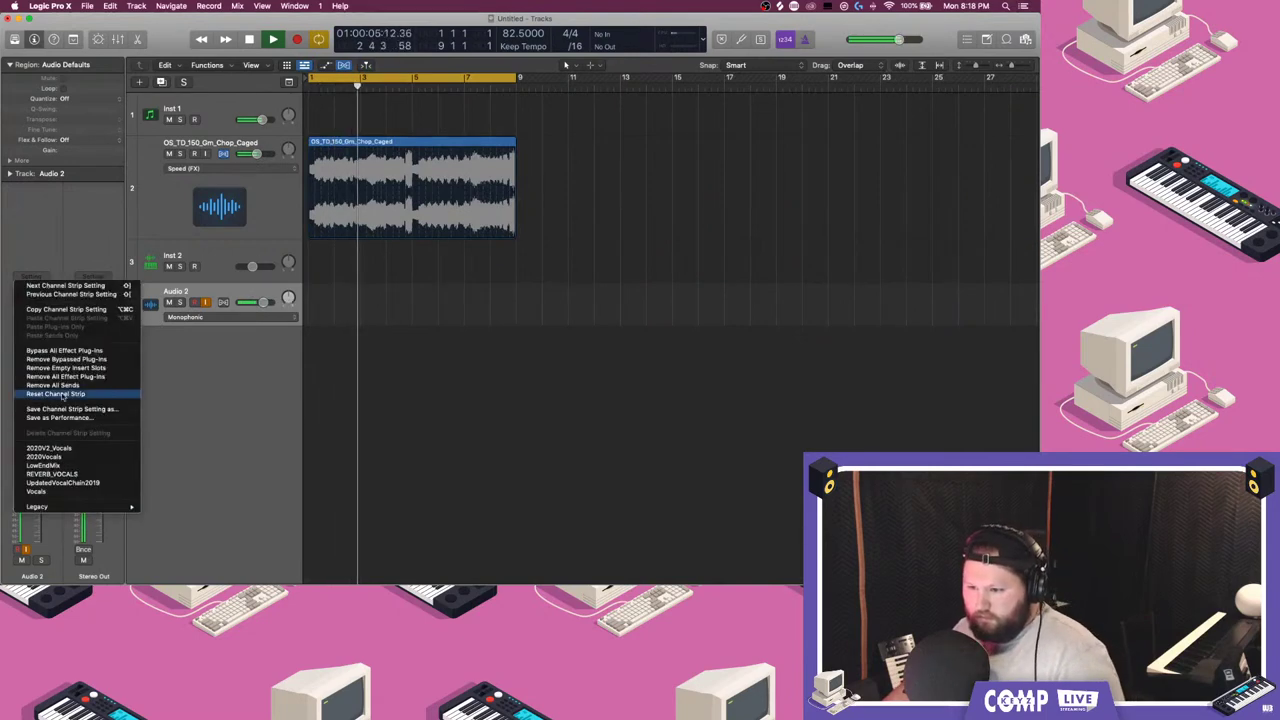
{"action": "left_click", "coordinate": [77, 452]}
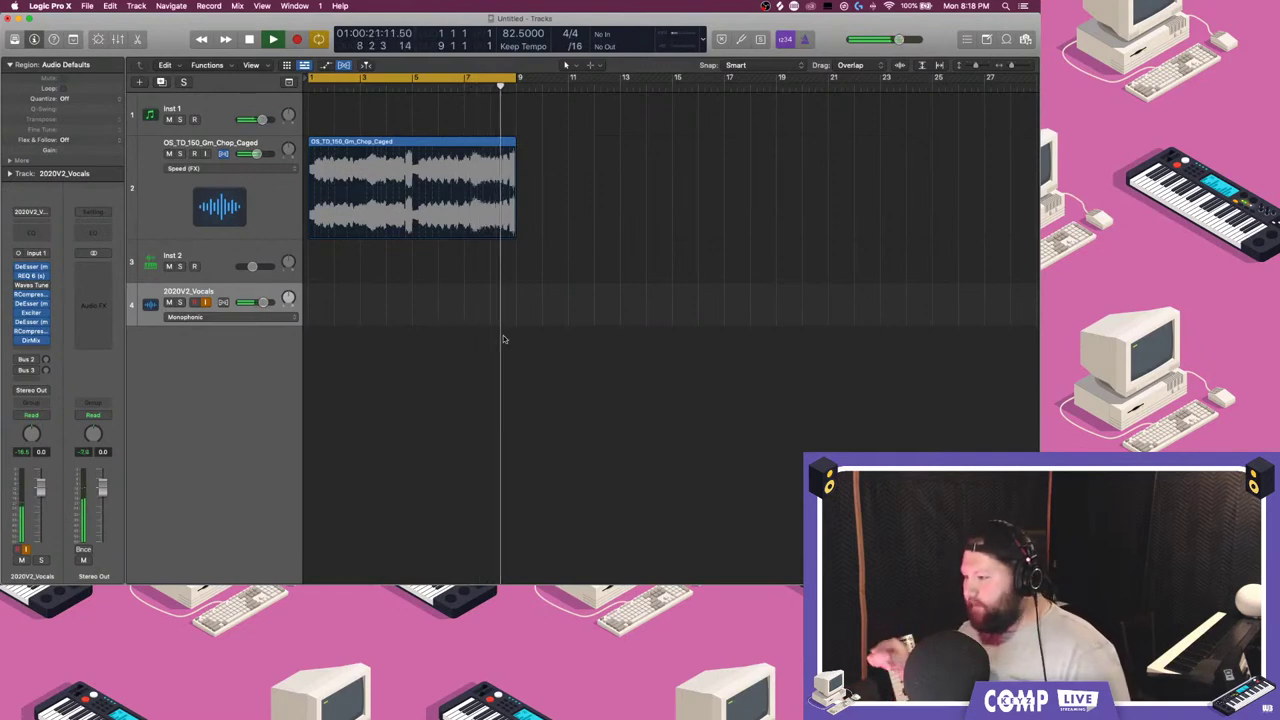
{"action": "key", "text": "space"}
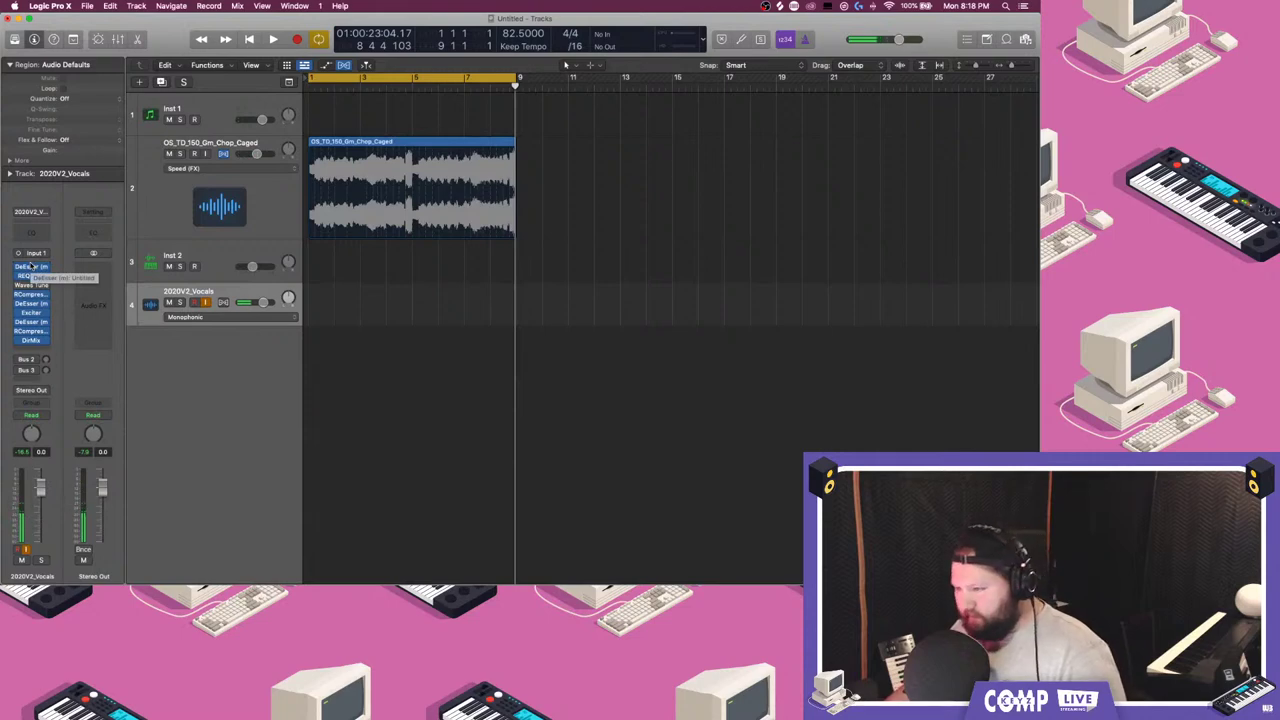
{"action": "key", "text": "r"}
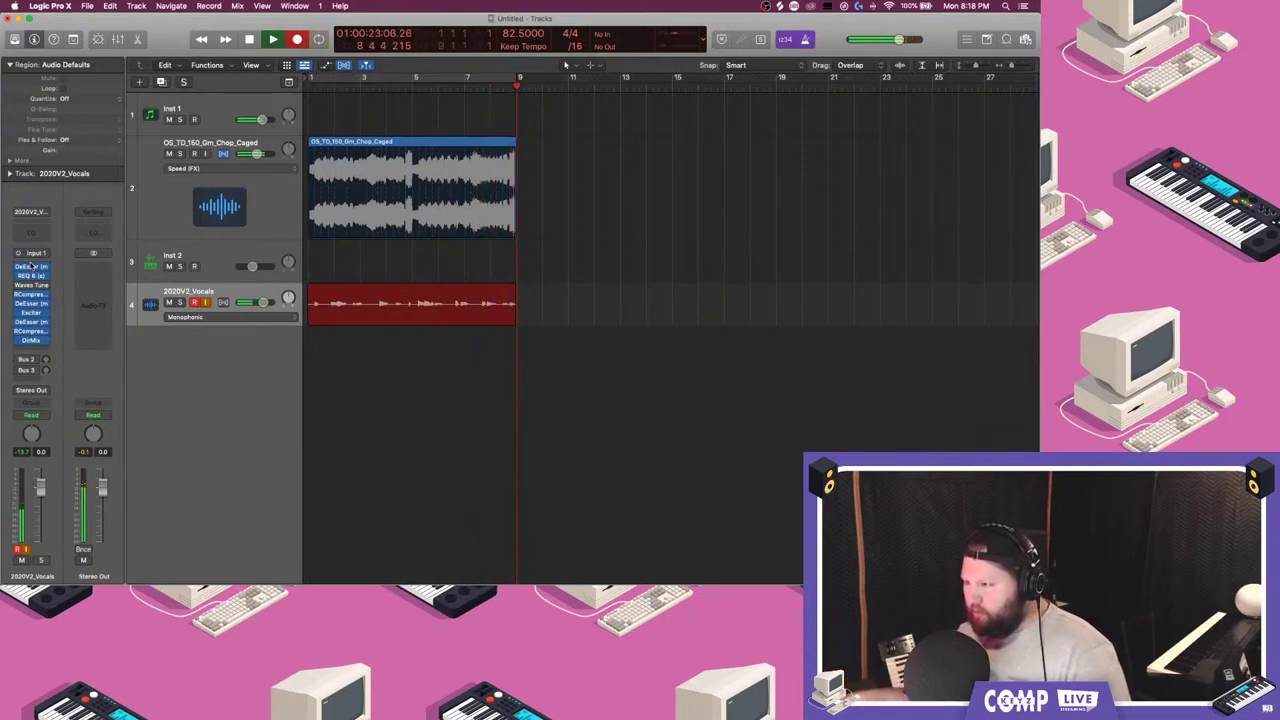
{"action": "key", "text": "space"}
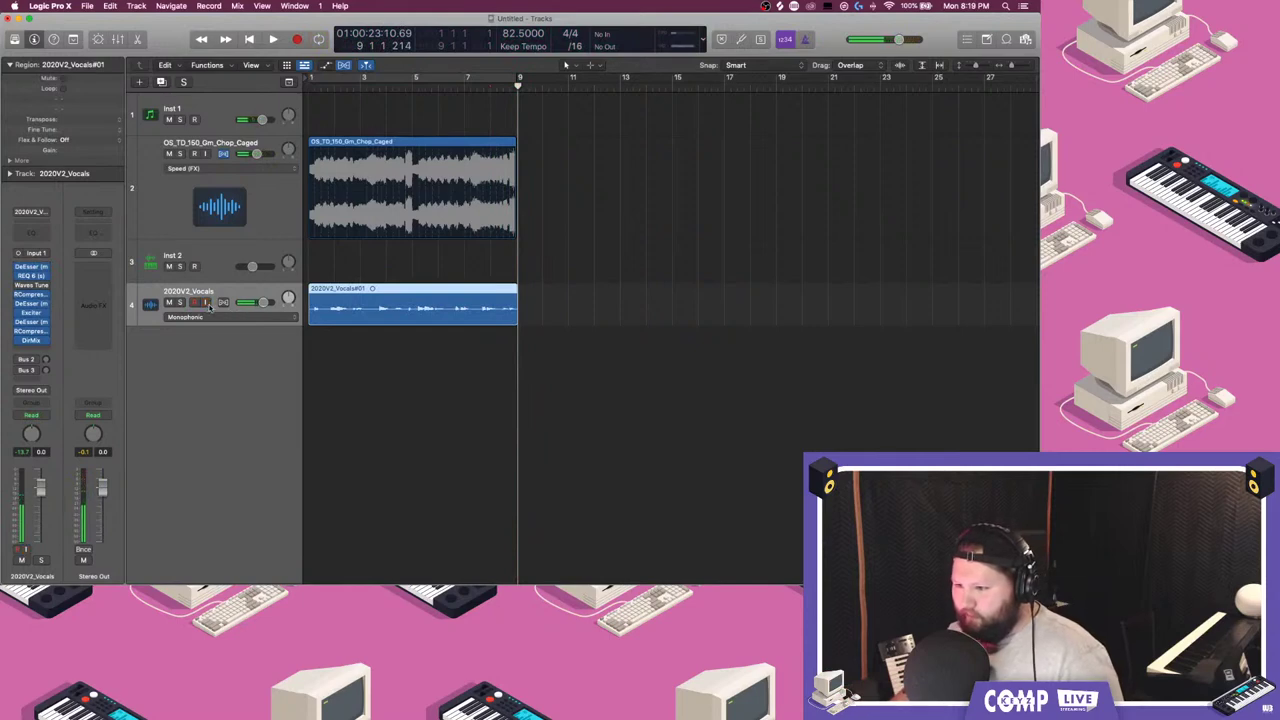
- Set the vocal track's flex mode to Speed (FX) and the project tempo to 165 BPM
{"action": "left_click", "coordinate": [223, 317]}
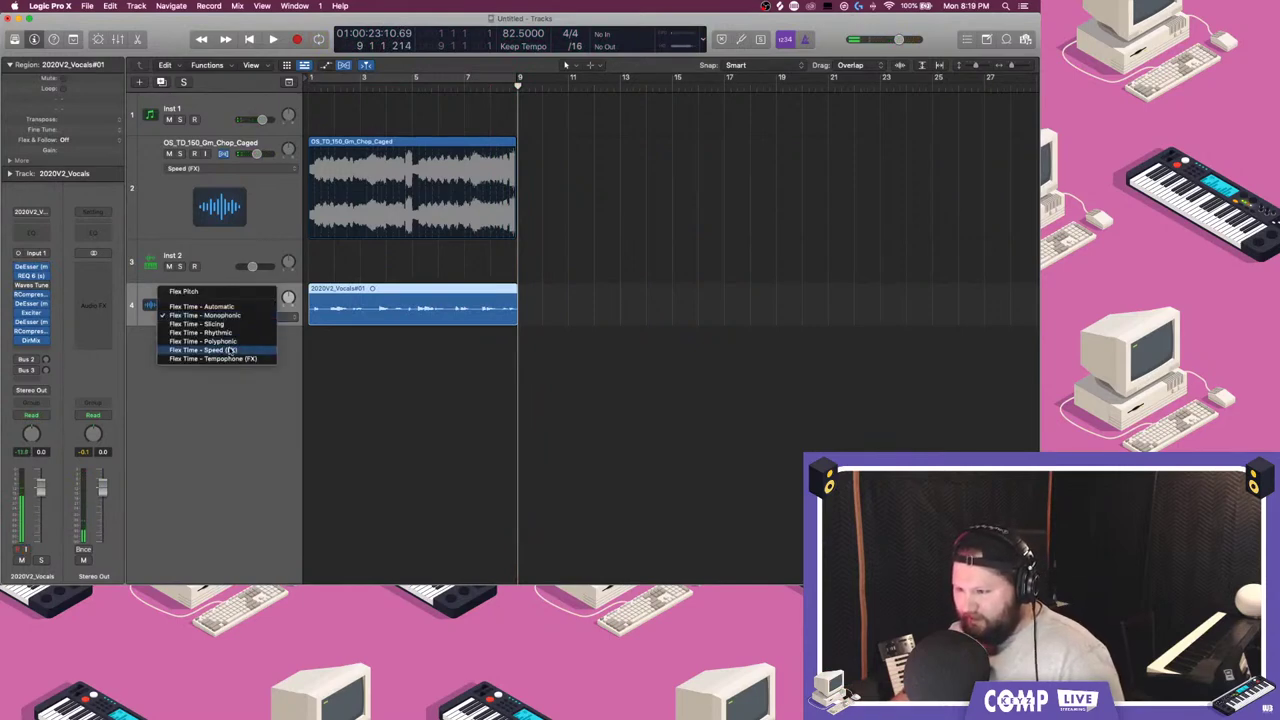
{"action": "left_click", "coordinate": [220, 350]}
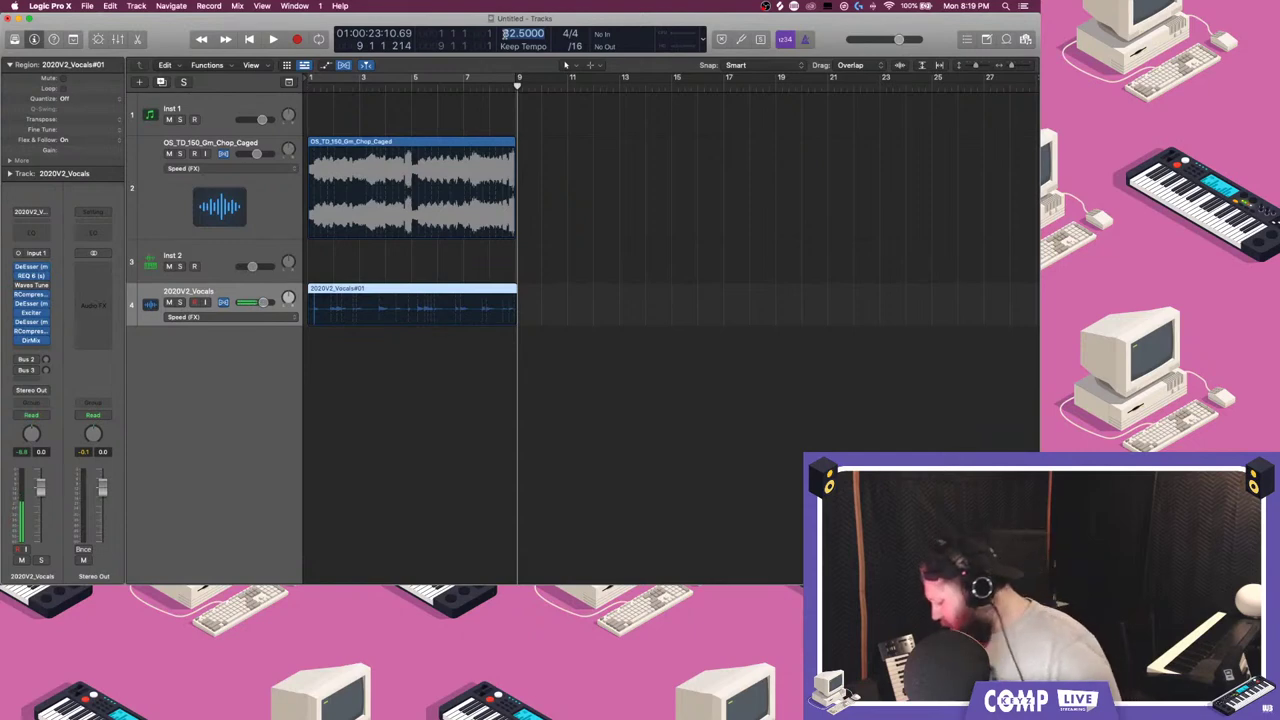
{"action": "key", "text": "Return"}
{"action": "key", "text": "space"}
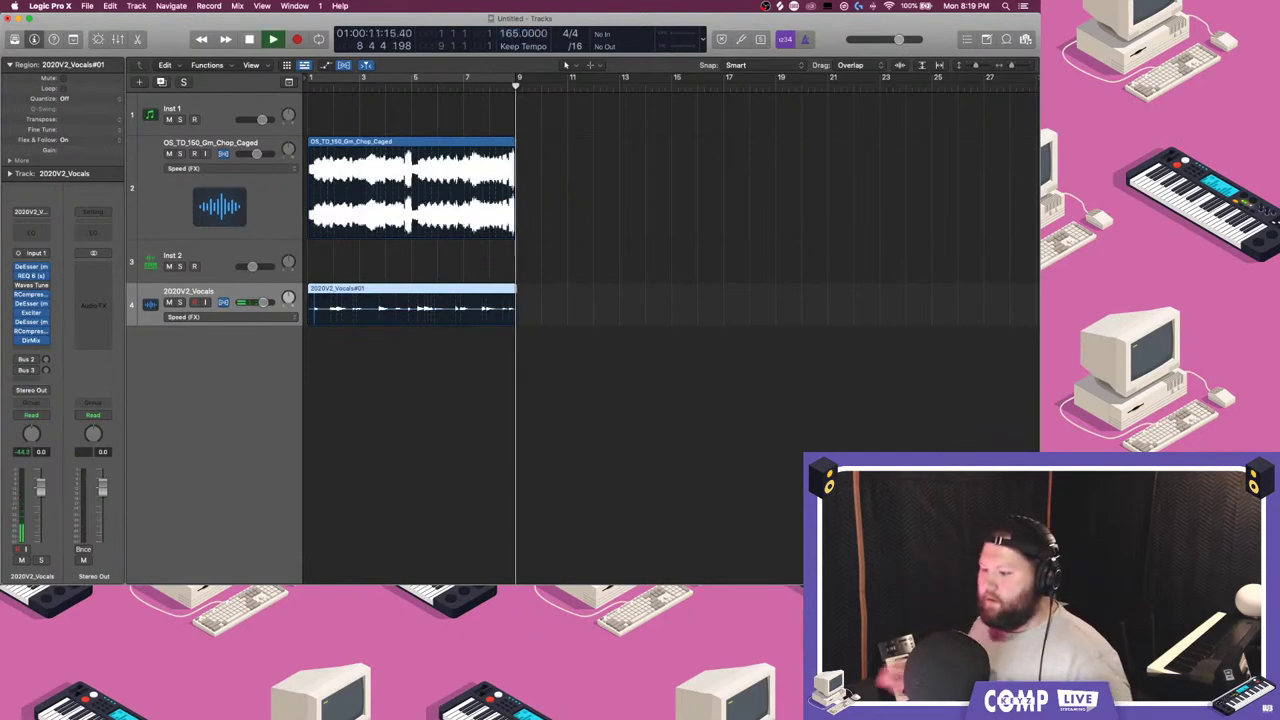
- Turn on cycle playback, listen to the take with the chop and lower the vocal track's volume to -4.4 dB
{"action": "key", "text": "c"}
{"action": "key", "text": "space"}
{"action": "key", "text": "space"}
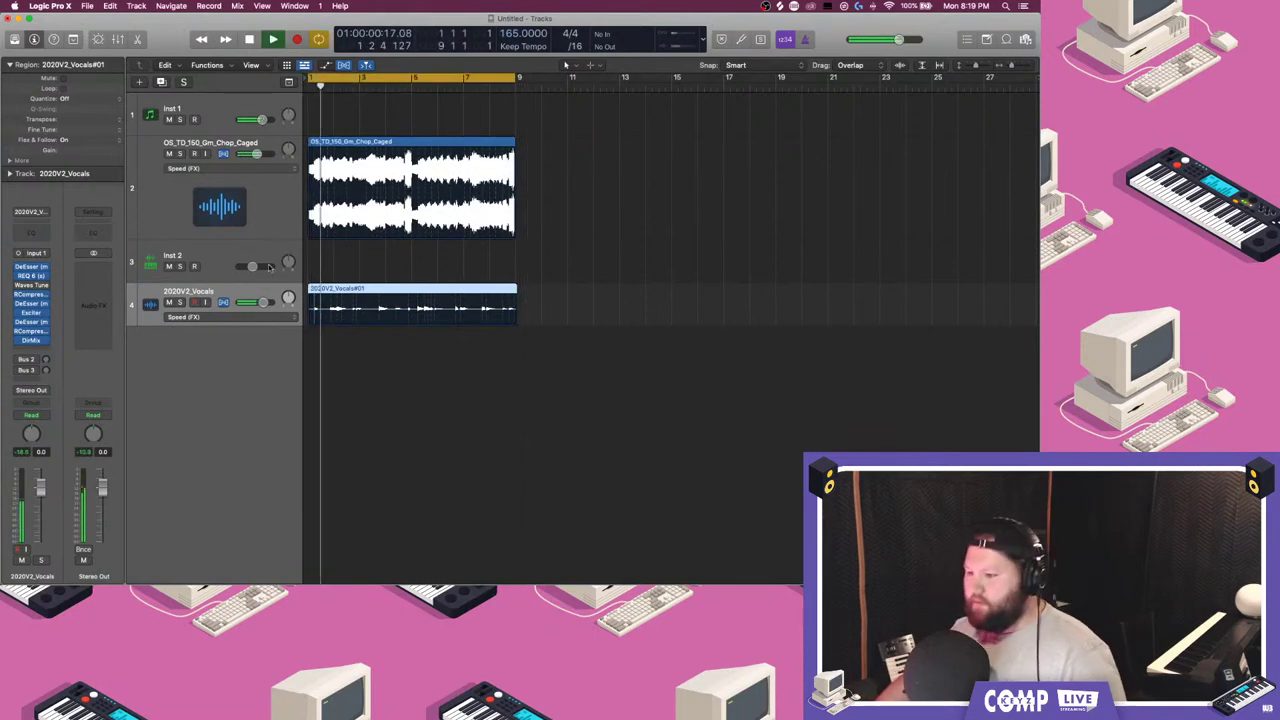
{"action": "left_click_drag", "start_coordinate": [260, 302], "coordinate": [207, 305]}
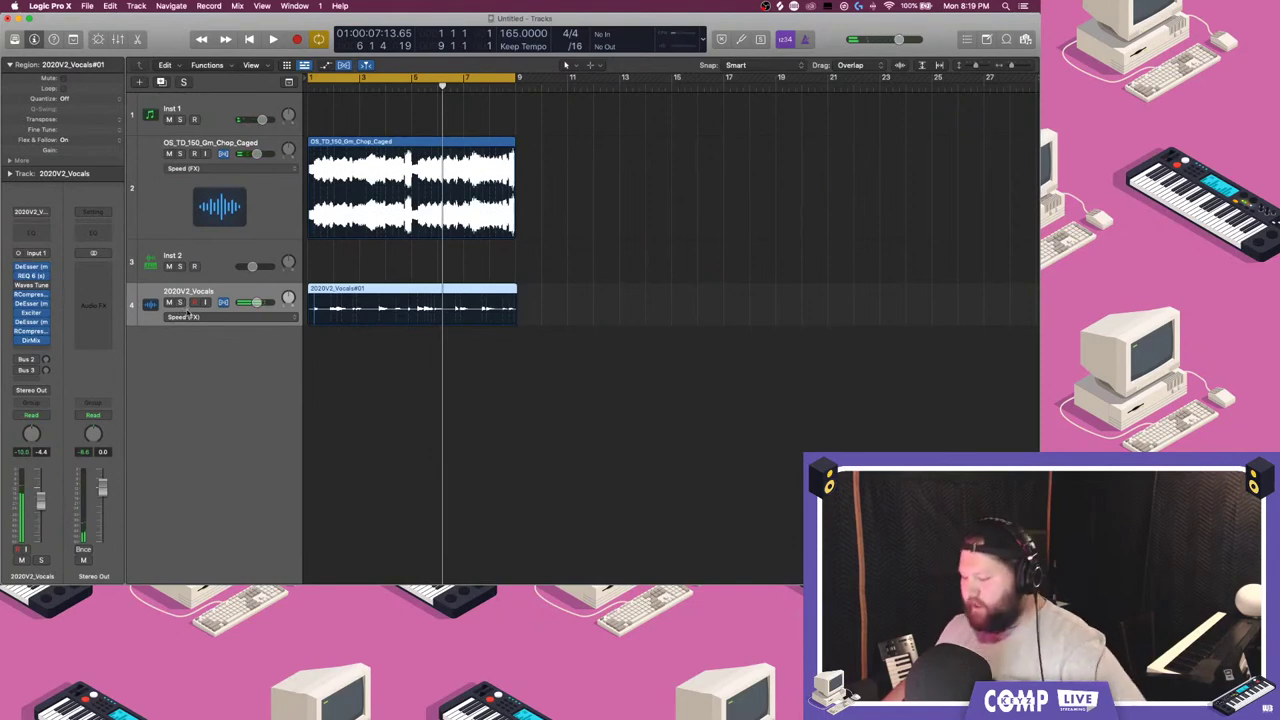
{"action": "key", "text": "space"}
- Open Waves Tune Real-Time on the vocal track, set its range to Alto and its note transition to 13.4 ms
{"action": "left_click", "coordinate": [19, 285]}
{"action": "left_click", "coordinate": [32, 285]}
{"action": "left_click_drag", "start_coordinate": [487, 263], "coordinate": [490, 316]}
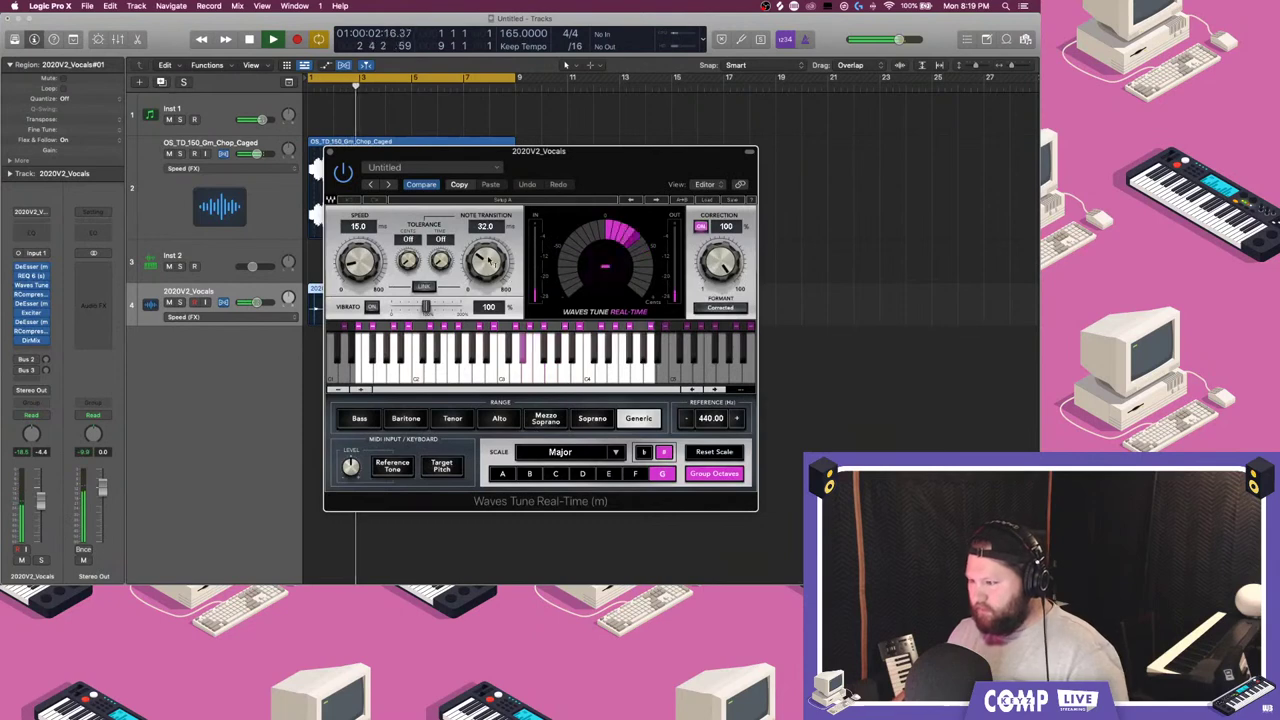
{"action": "left_click", "coordinate": [501, 419]}
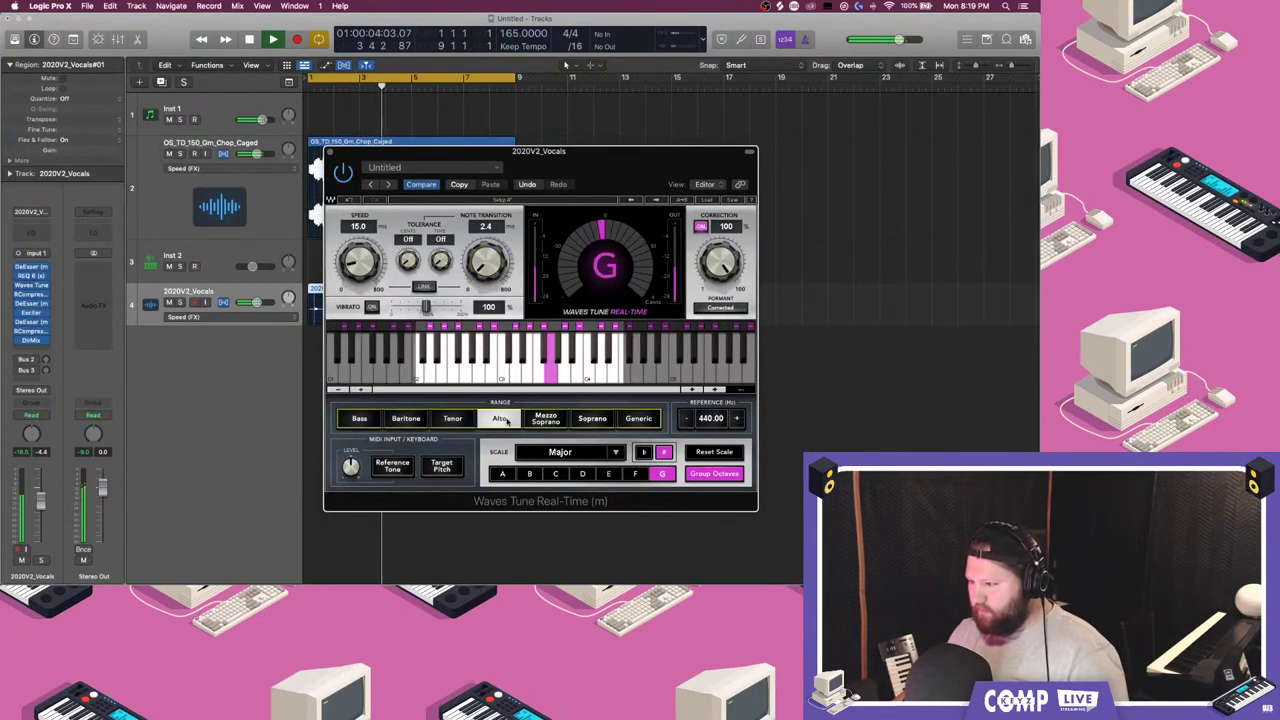
{"action": "left_click_drag", "start_coordinate": [484, 280], "coordinate": [484, 265]}
- Set the Waves Tune scale to Natural Minor, audition the roots D and E, choose G and close the plug-in
{"action": "left_click", "coordinate": [609, 458]}
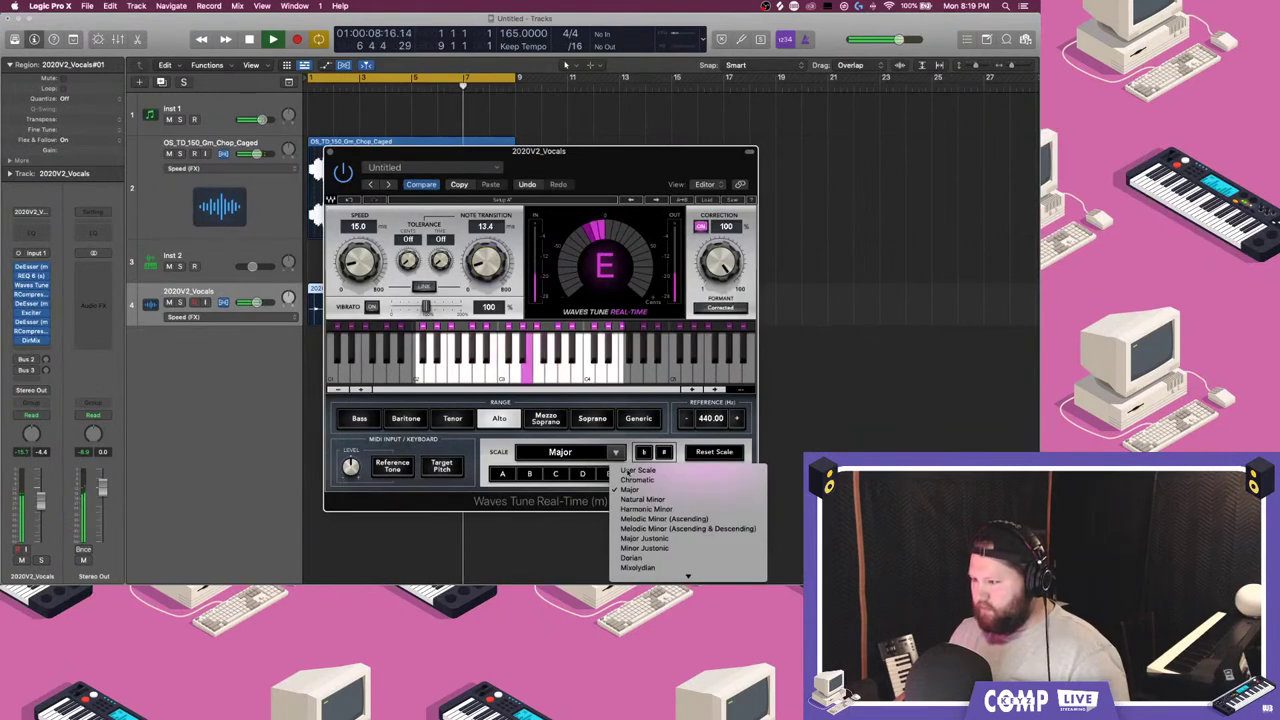
{"action": "left_click", "coordinate": [644, 490]}
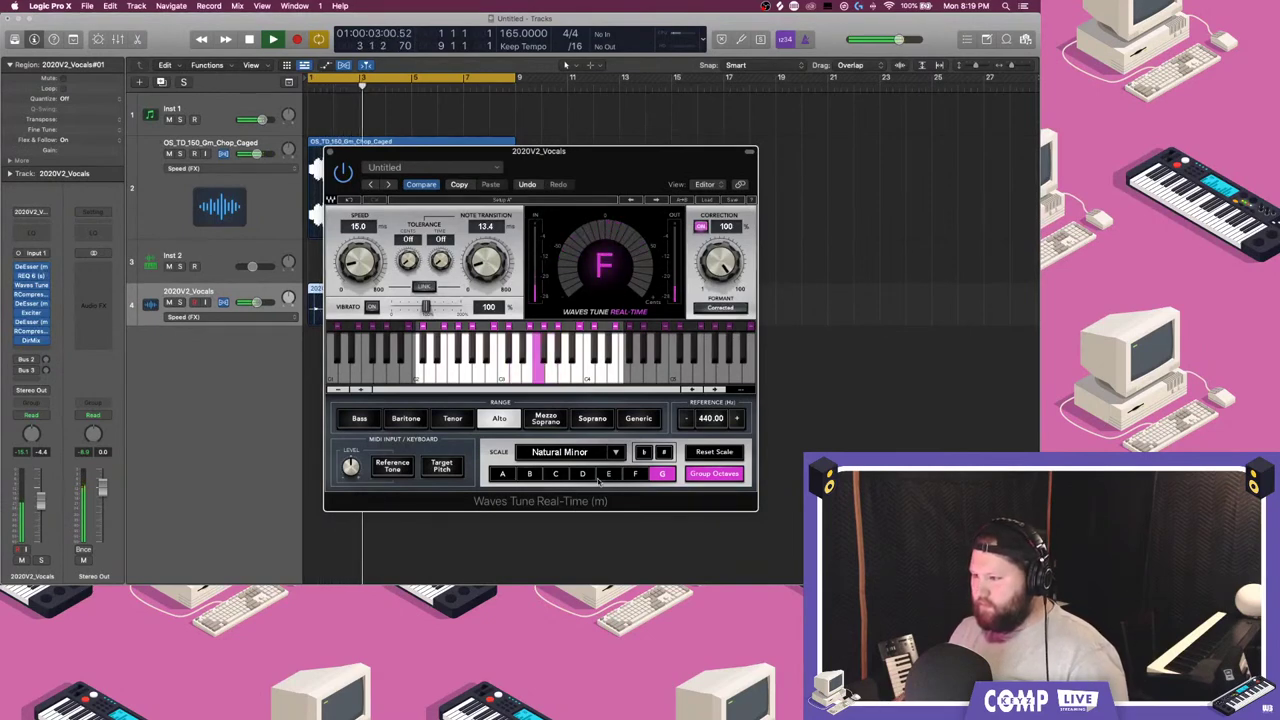
{"action": "left_click", "coordinate": [585, 474]}
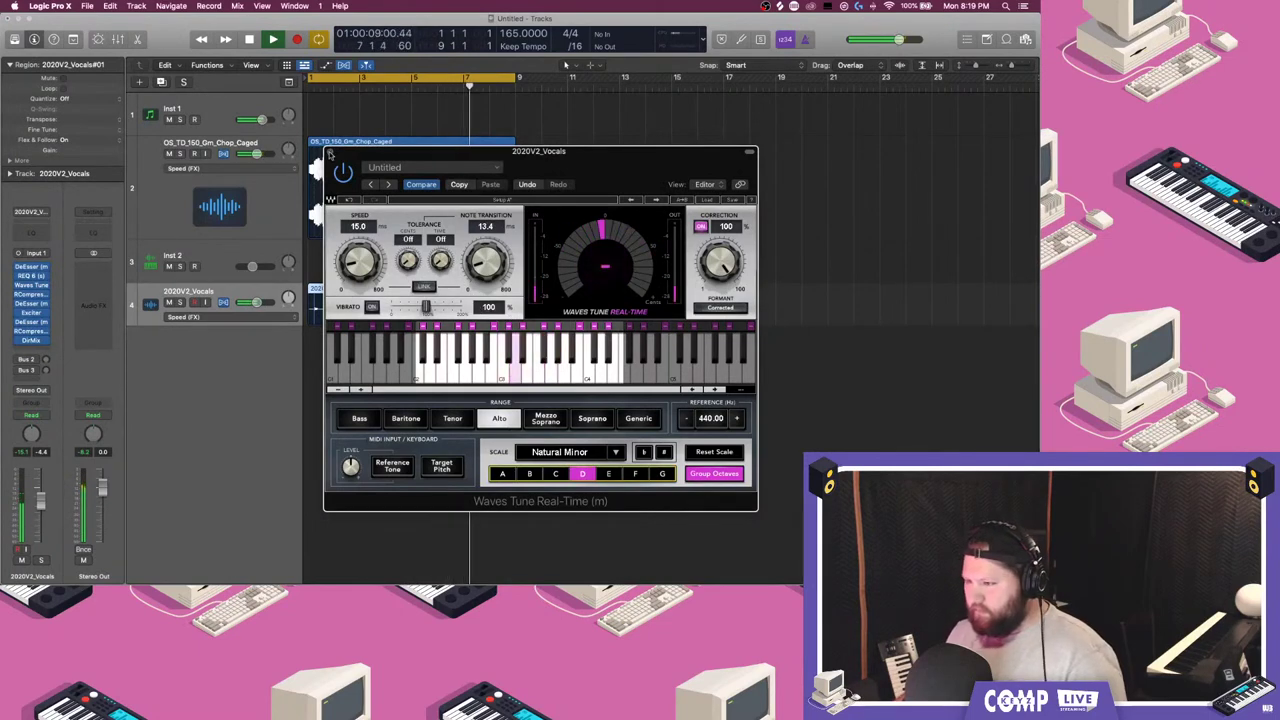
{"action": "left_click", "coordinate": [609, 474]}
{"action": "key", "text": "space"}
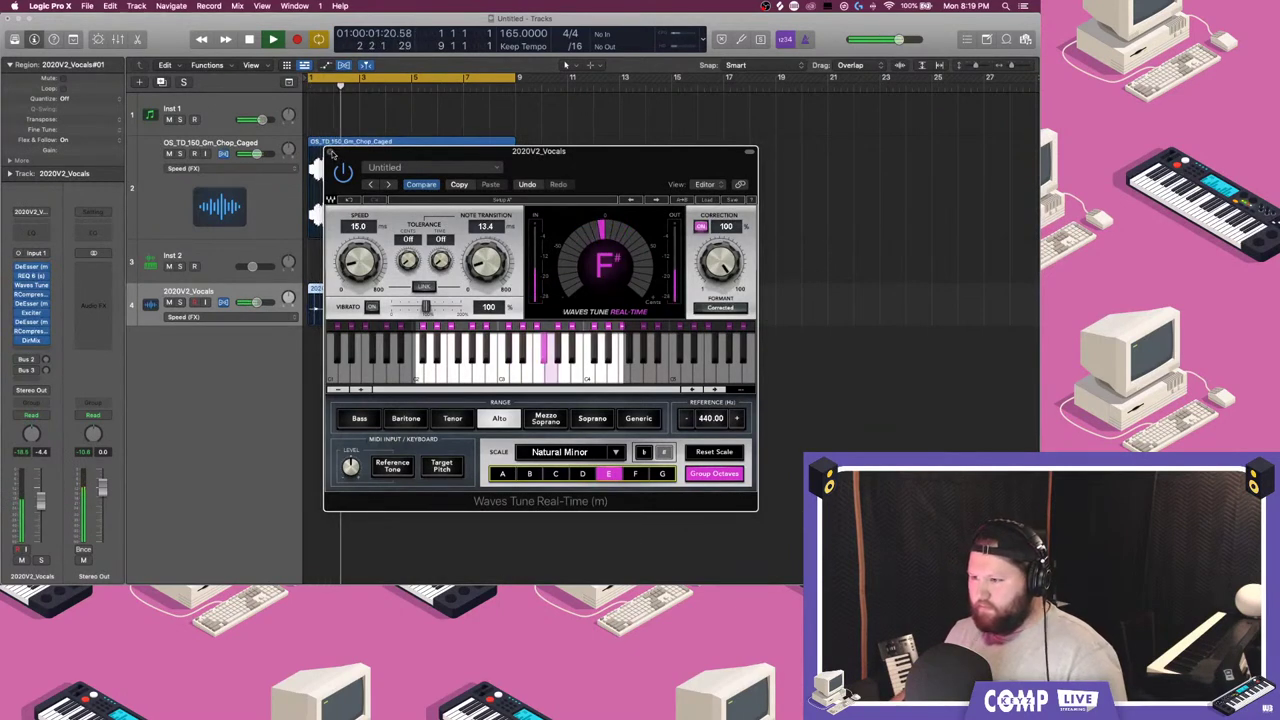
{"action": "left_click", "coordinate": [662, 474]}
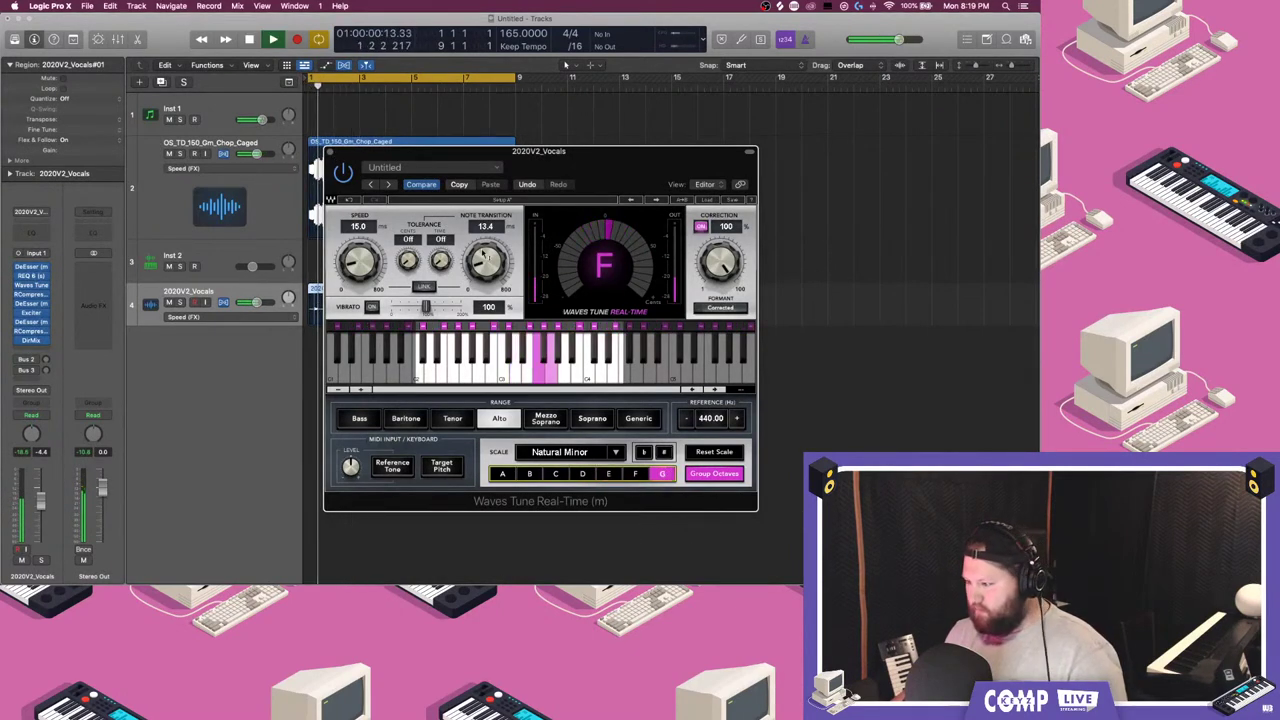
{"action": "left_click", "coordinate": [328, 152]}
- Mute and unmute the 2020V2_Vocals track to compare, and solo it
{"action": "left_click", "coordinate": [169, 302]}
{"action": "left_click", "coordinate": [169, 302]}
{"action": "left_click", "coordinate": [180, 302]}
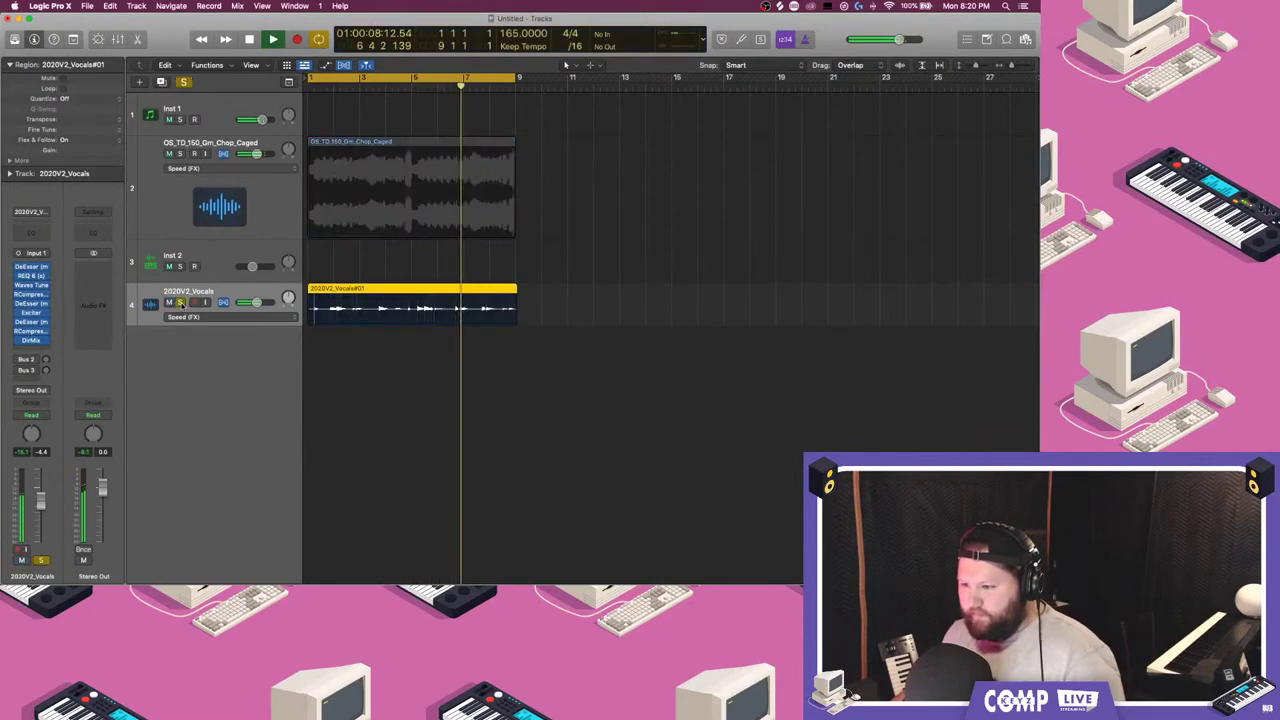
- Insert the Waves NS1 (m) noise suppressor ahead of the vocal chain's first DeEsser and raise its fader to about 33
{"action": "left_click", "coordinate": [34, 264]}
{"action": "mouse_move", "coordinate": [100, 477]}
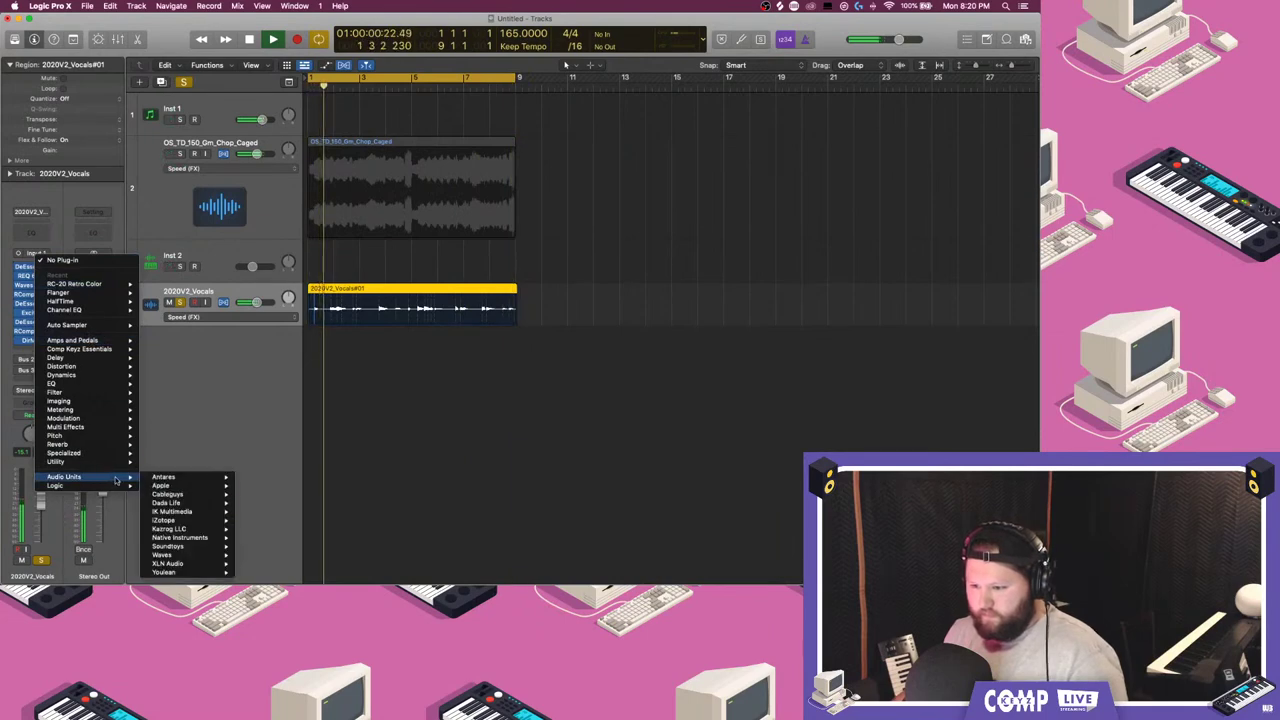
{"action": "mouse_move", "coordinate": [165, 555]}
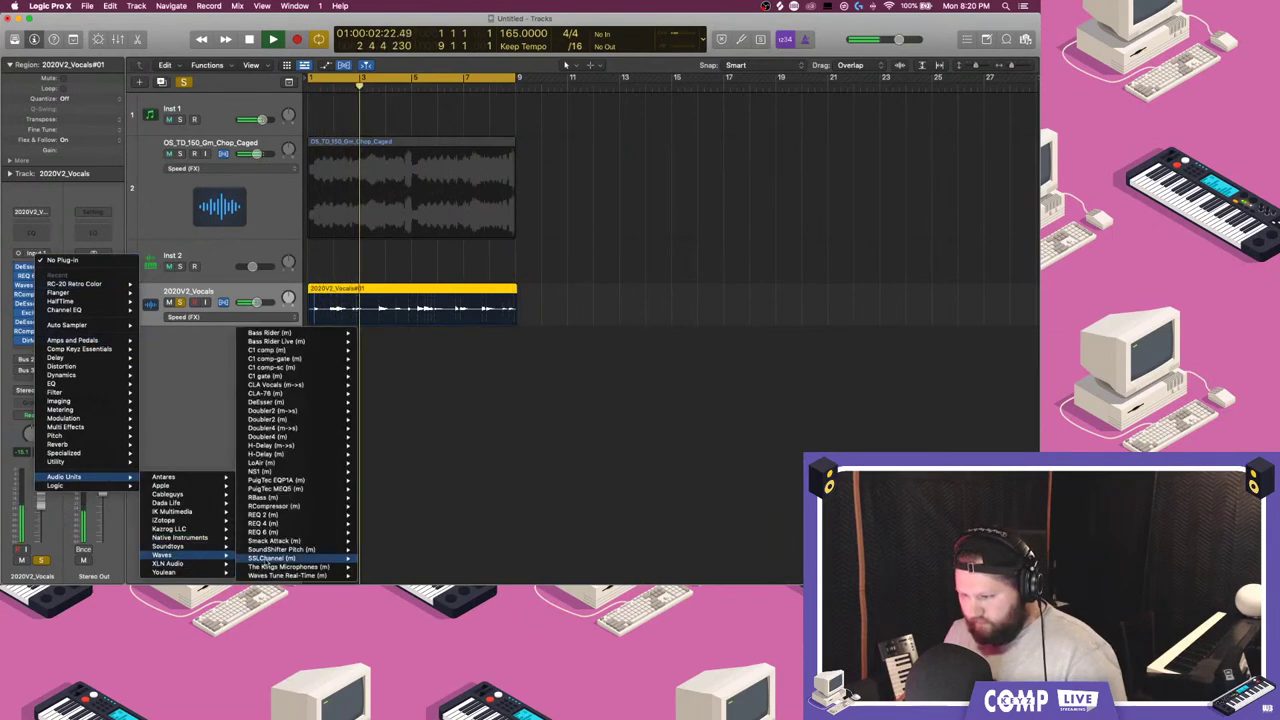
{"action": "left_click", "coordinate": [280, 471]}
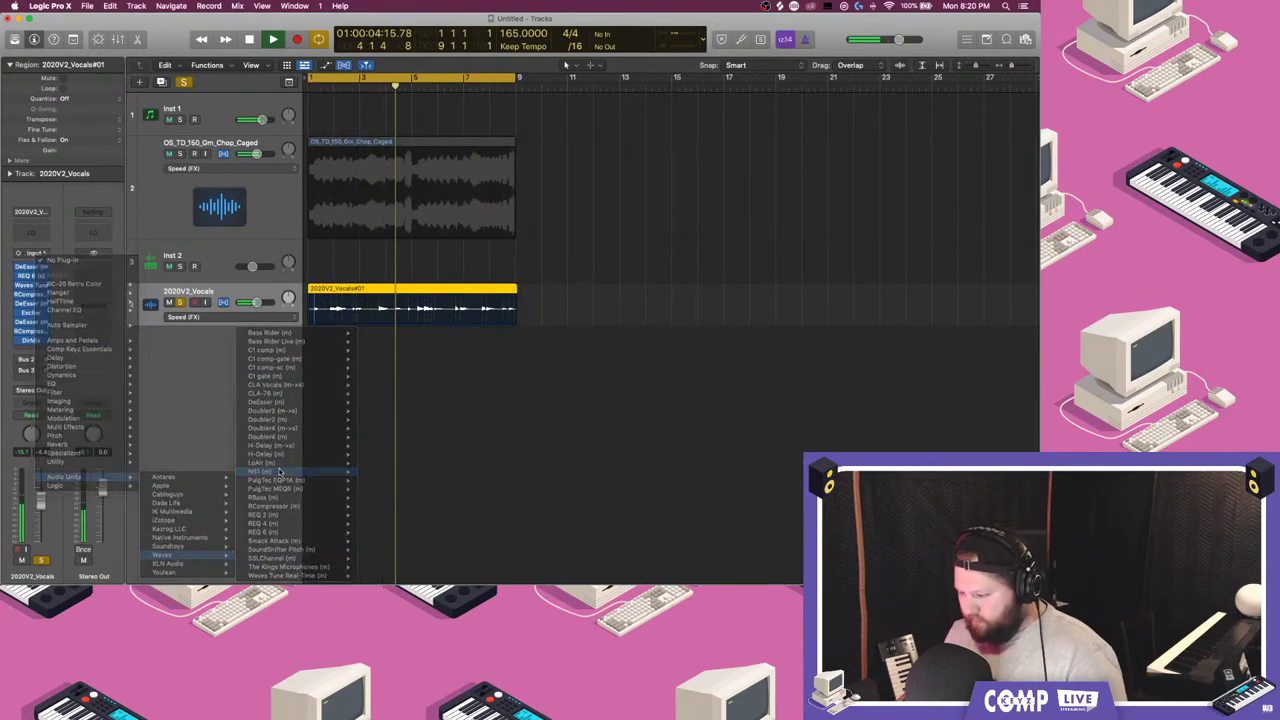
{"action": "left_click_drag", "start_coordinate": [462, 405], "coordinate": [462, 351]}
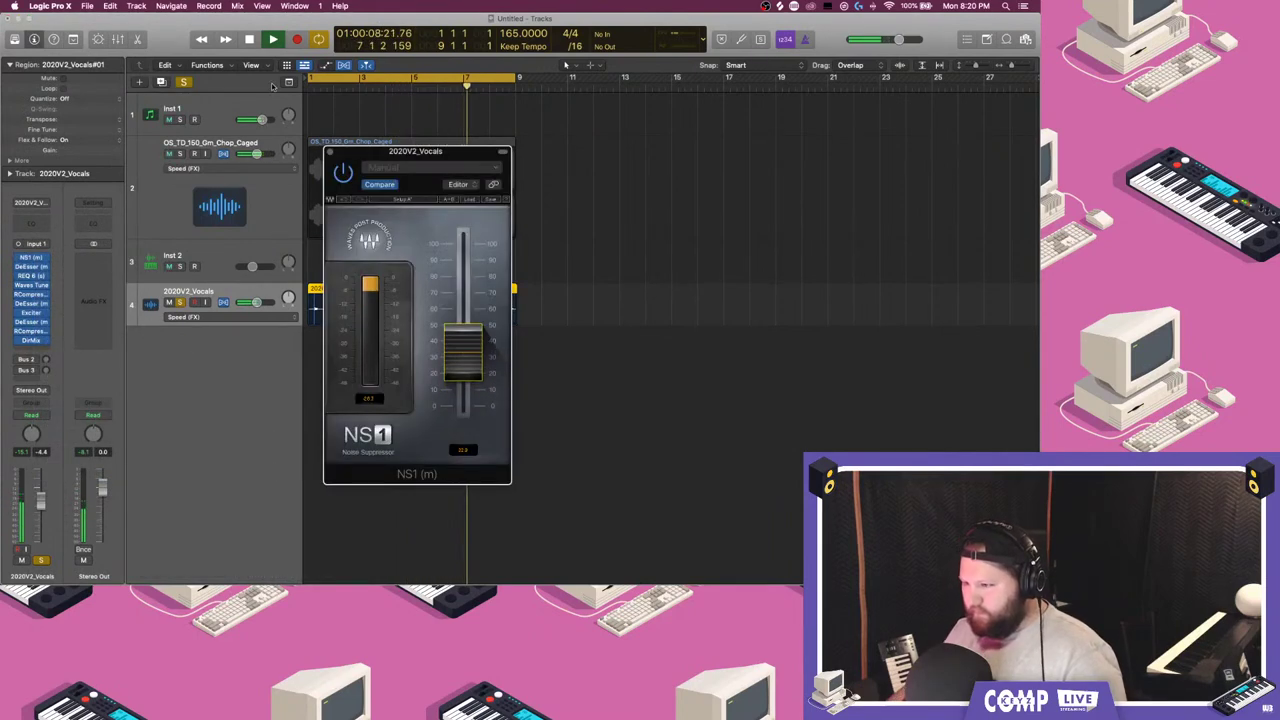
- Close the NS1 plug-in window and look at the vocal channel's Bus 2 send options while the solo plays
{"action": "left_click", "coordinate": [331, 152]}
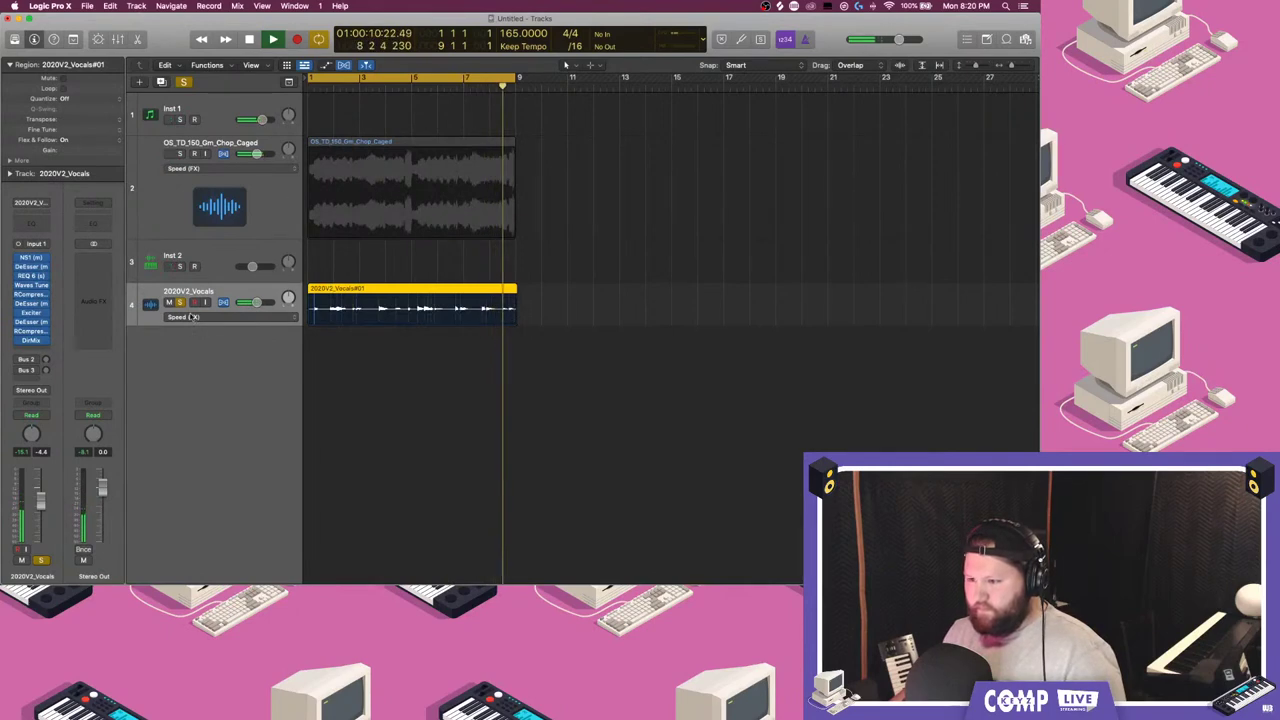
{"action": "left_click", "coordinate": [180, 302]}
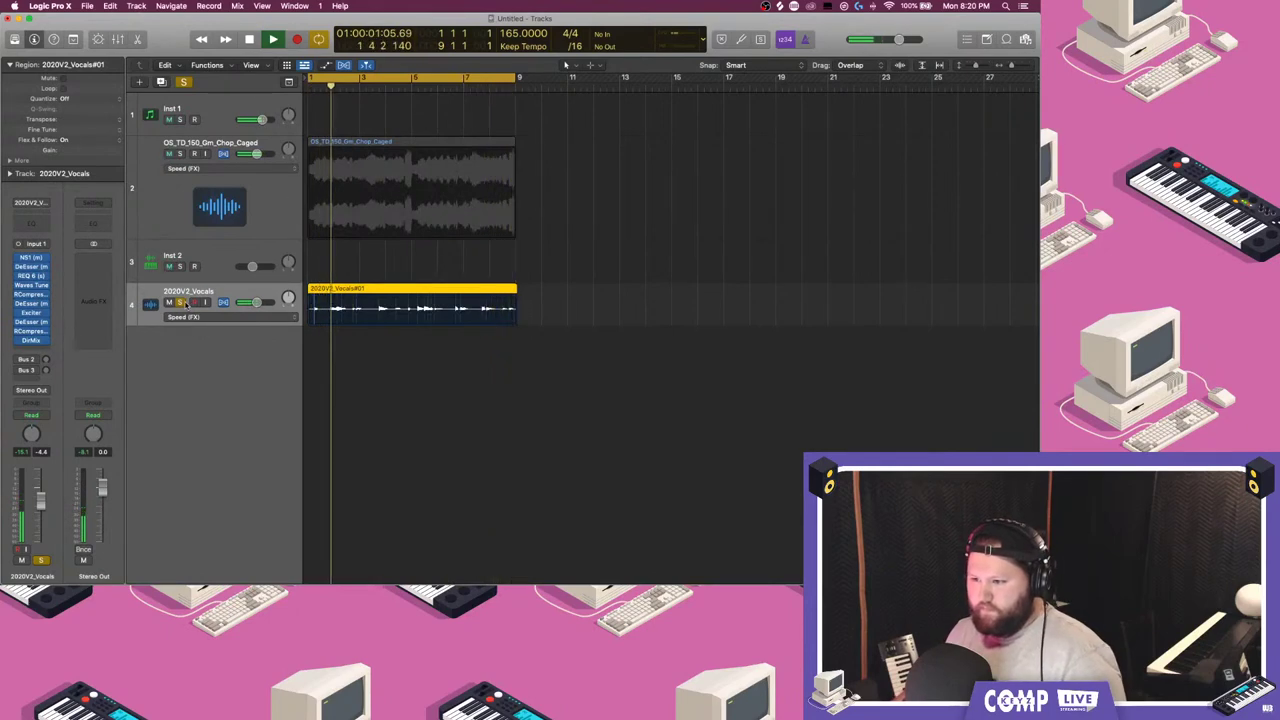
{"action": "left_click", "coordinate": [27, 360]}
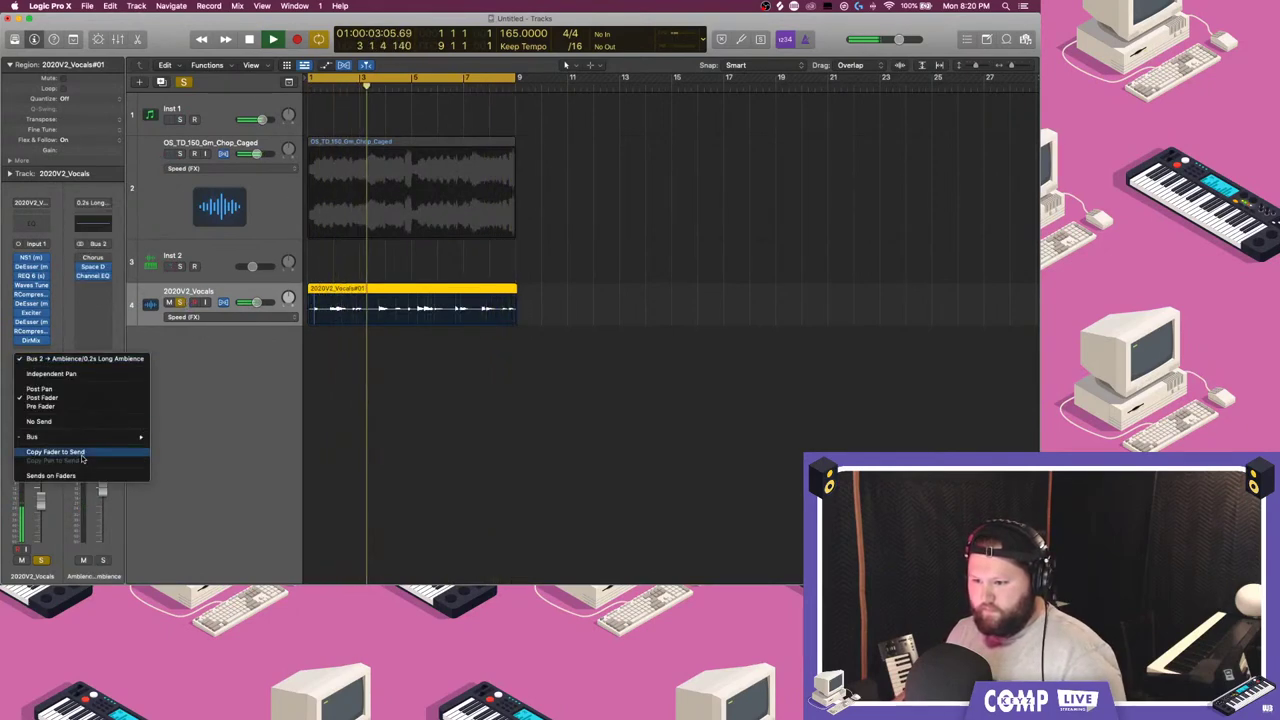
{"action": "left_click", "coordinate": [44, 389]}
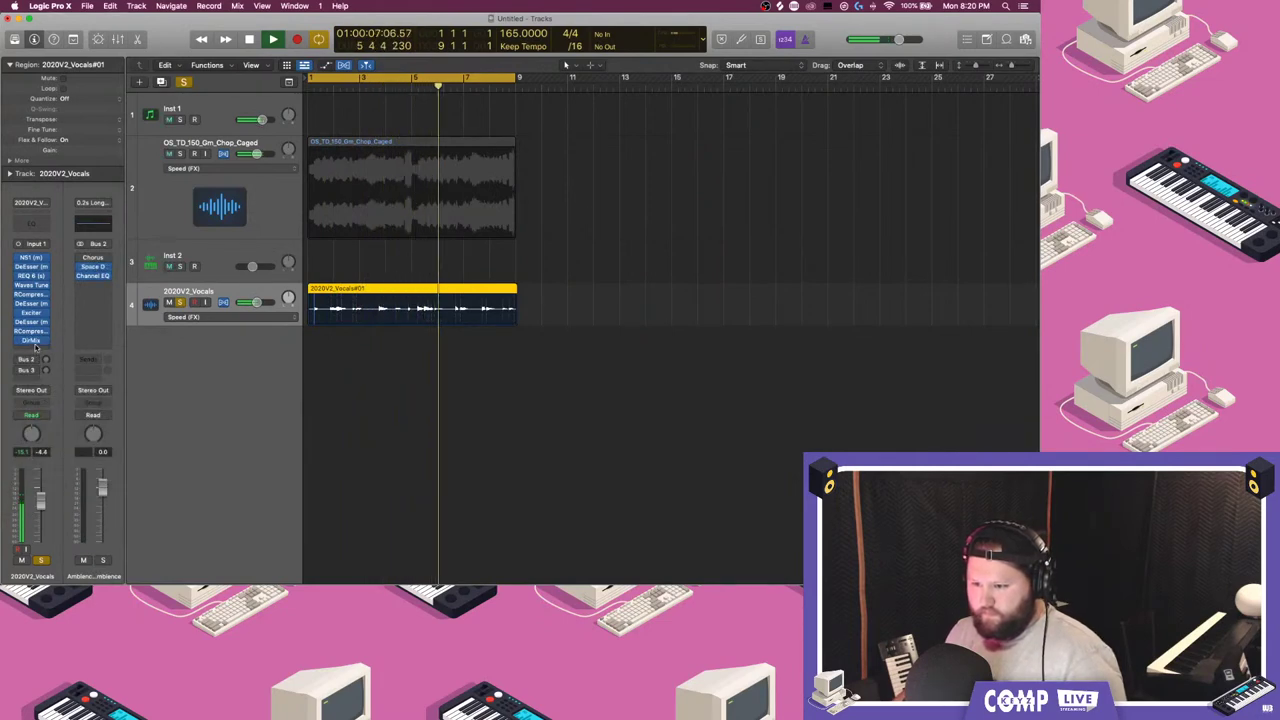
- Insert the SilverVerb reverb ahead of DirMix in the vocal chain, load its Hall preset and close the plug-in
{"action": "left_click", "coordinate": [40, 340]}
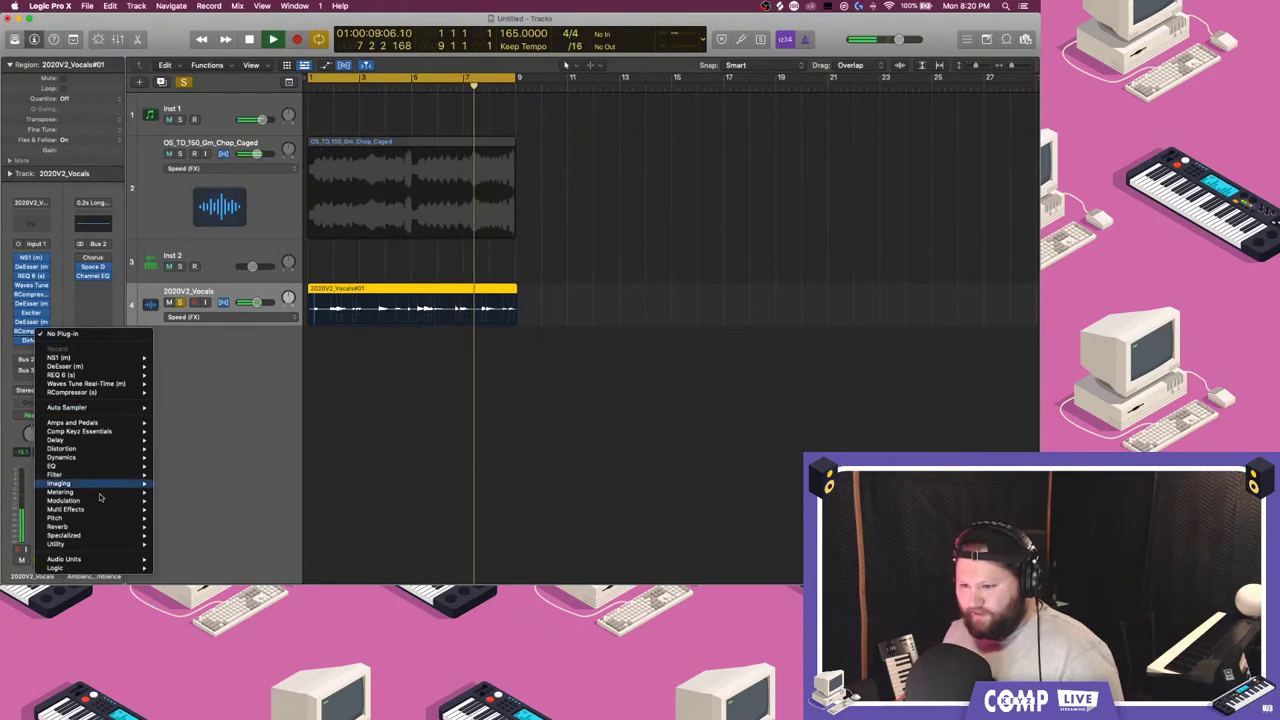
{"action": "mouse_move", "coordinate": [60, 527]}
{"action": "left_click", "coordinate": [178, 543]}
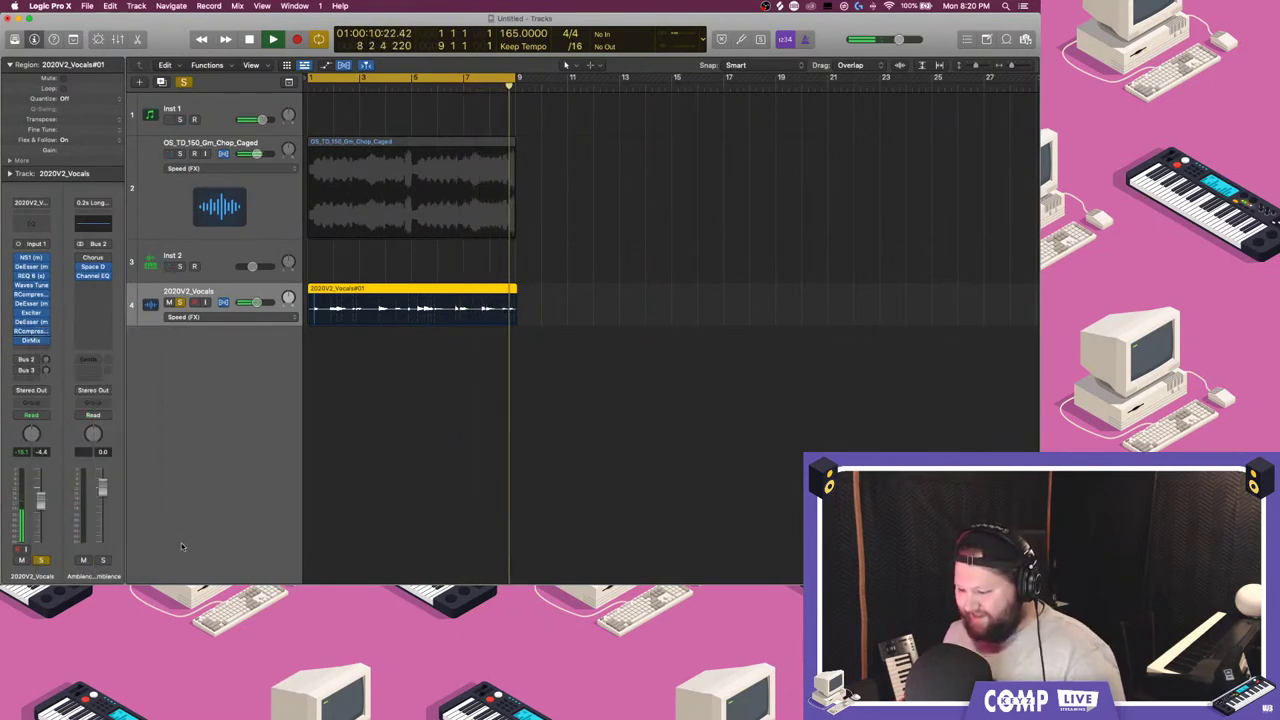
{"action": "left_click", "coordinate": [420, 167]}
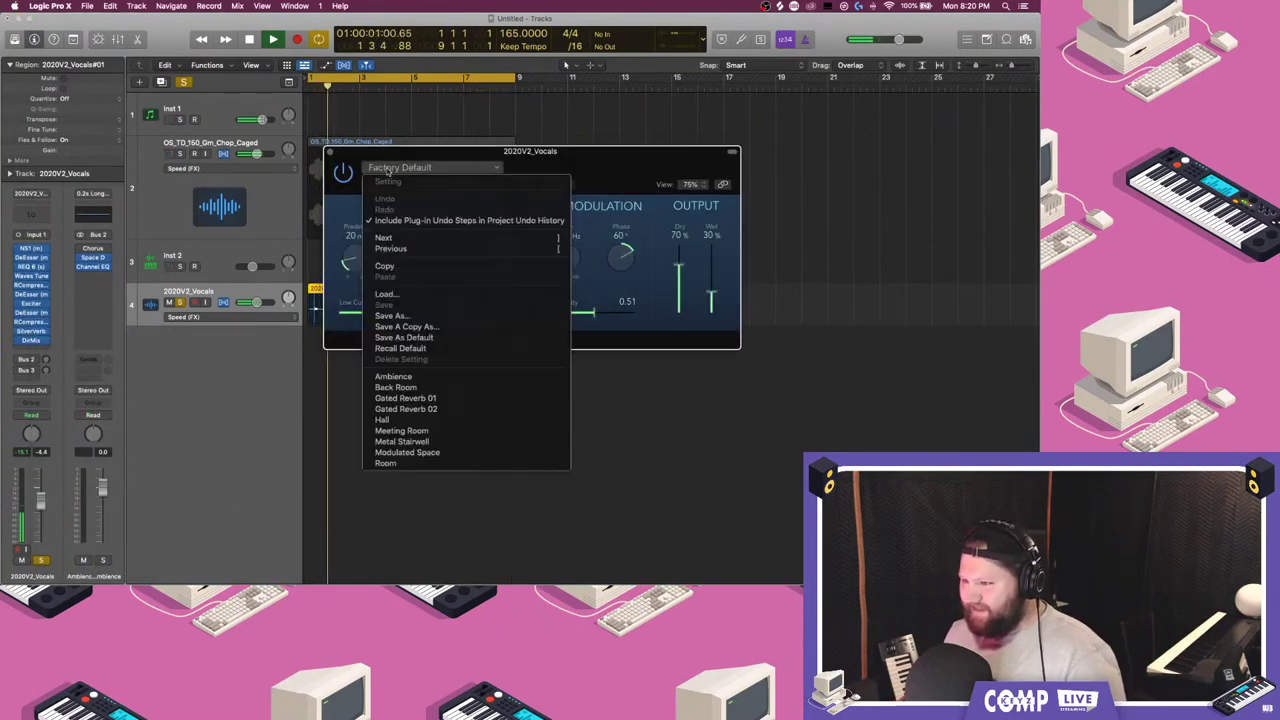
{"action": "left_click", "coordinate": [420, 423]}
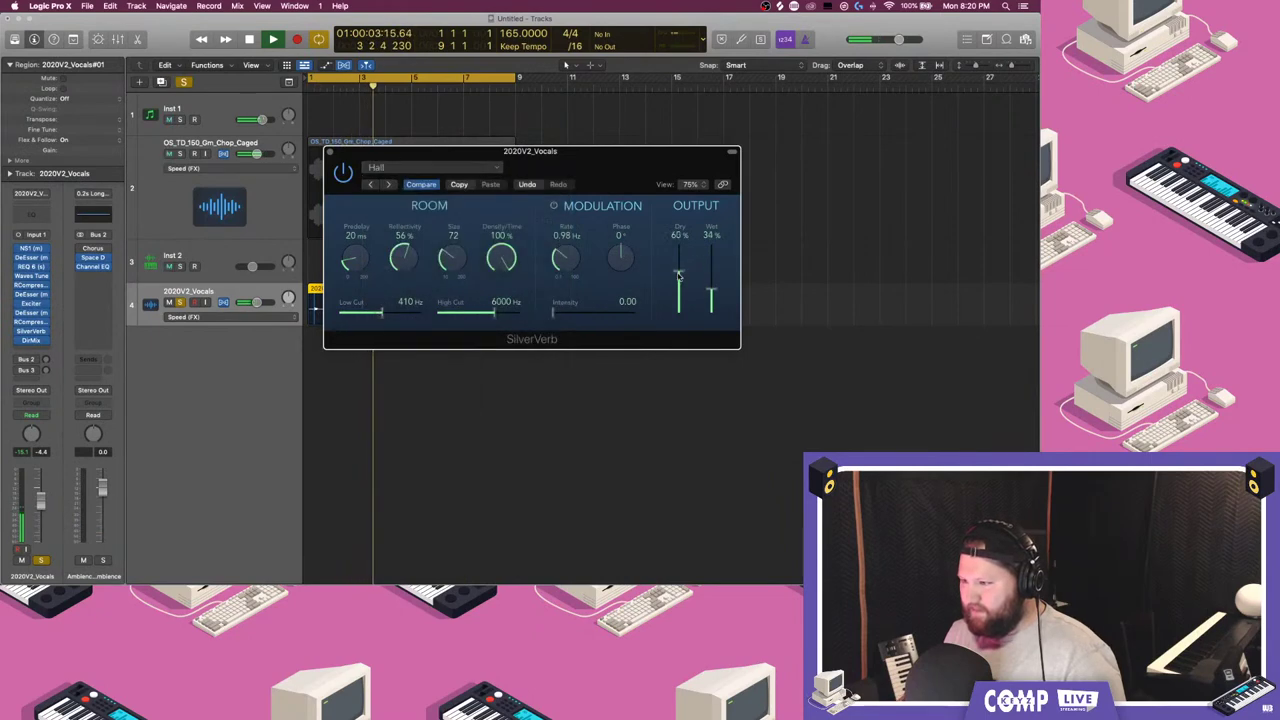
{"action": "left_click", "coordinate": [330, 152]}
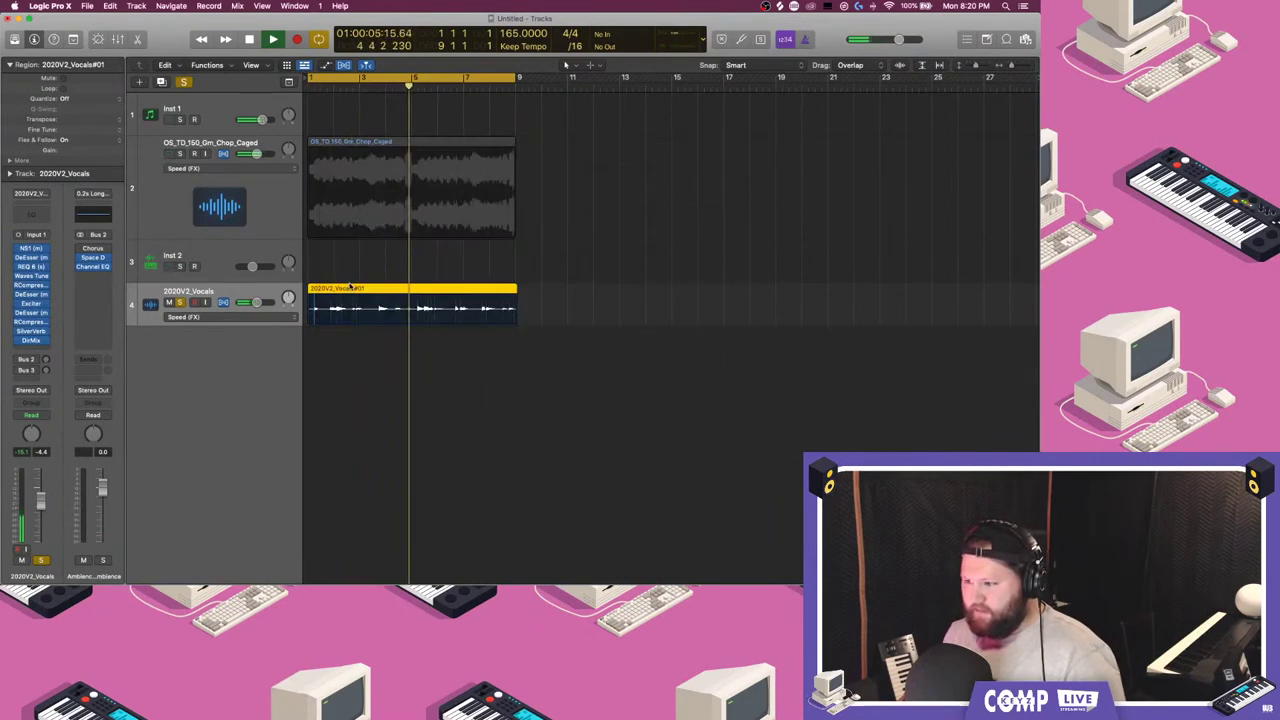
- Switch the vocal's Bus 2 send to Bus 4 and insert Waves SoundShifter Pitch (s) in stereo on that bus's aux channel
{"action": "left_click", "coordinate": [27, 359]}
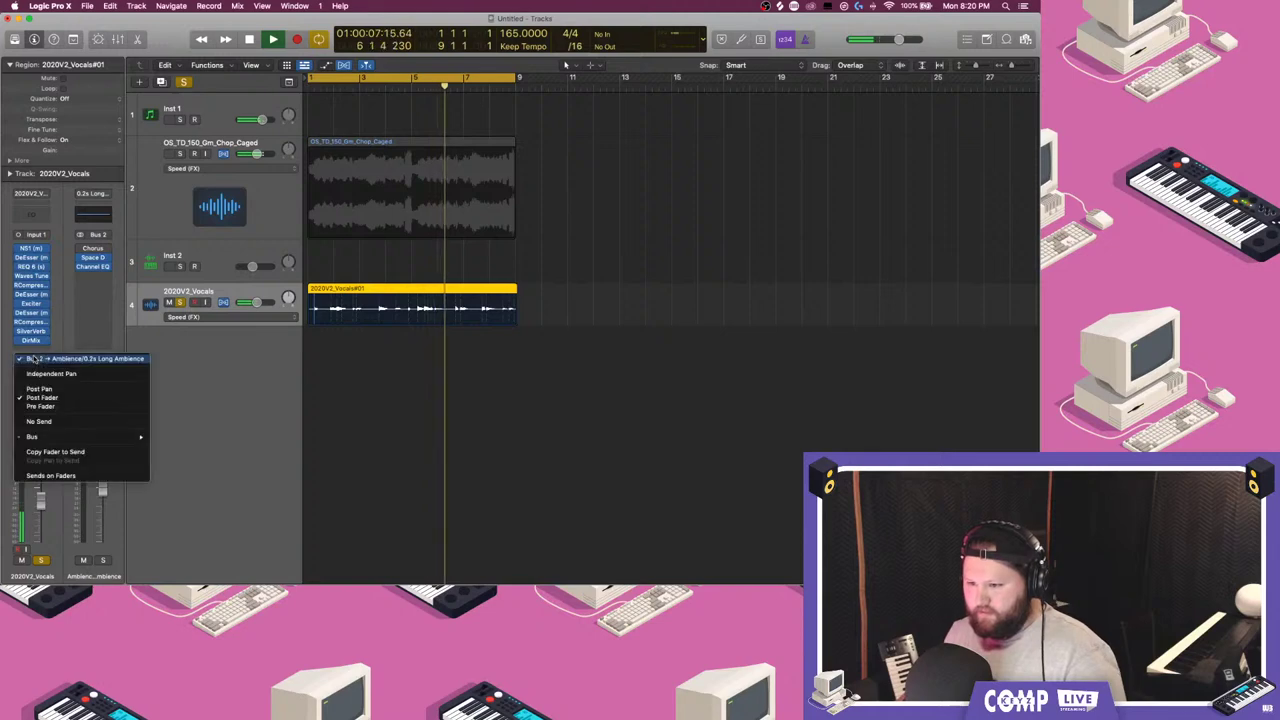
{"action": "mouse_move", "coordinate": [86, 440]}
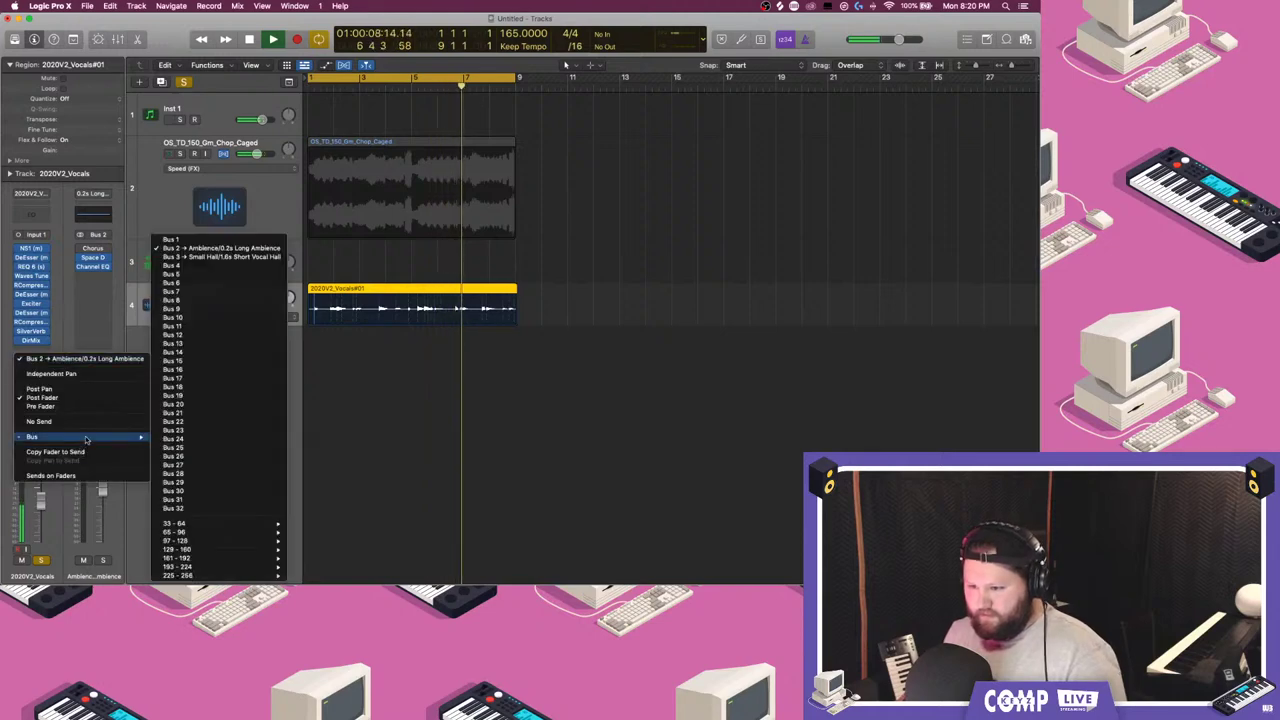
{"action": "left_click", "coordinate": [185, 265]}
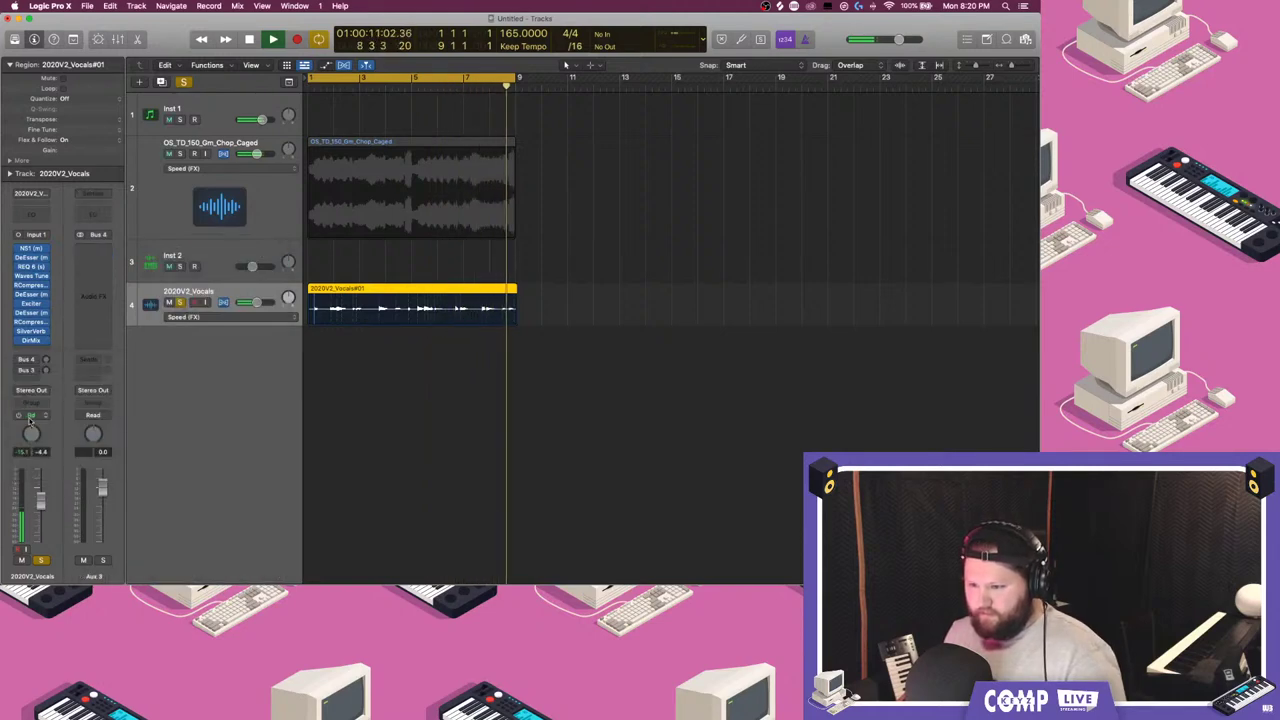
{"action": "left_click", "coordinate": [95, 246]}
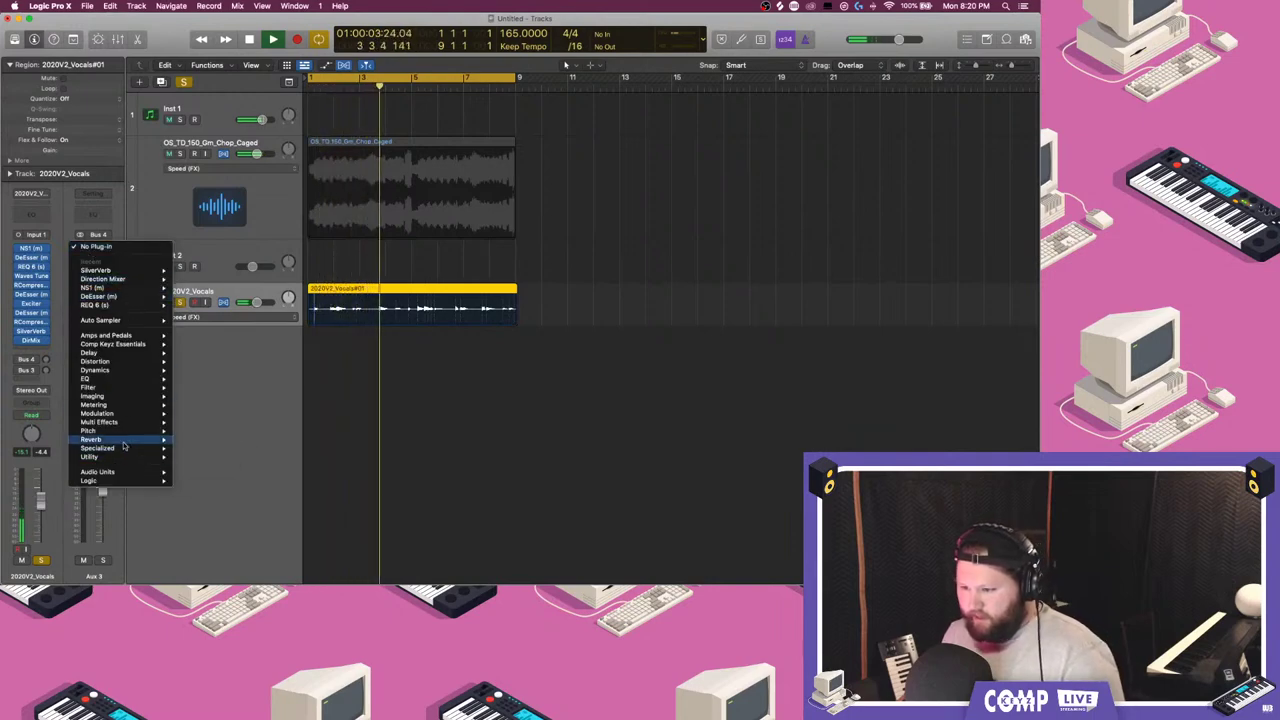
{"action": "mouse_move", "coordinate": [127, 473]}
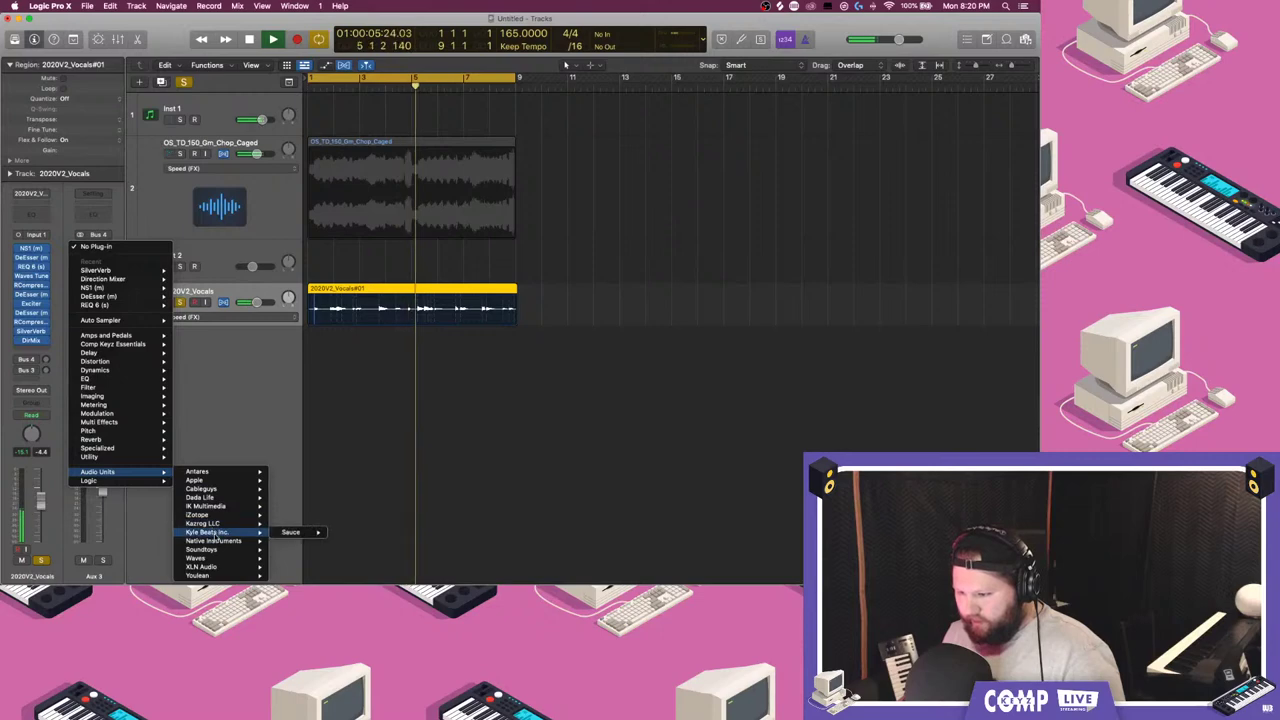
{"action": "mouse_move", "coordinate": [200, 558]}
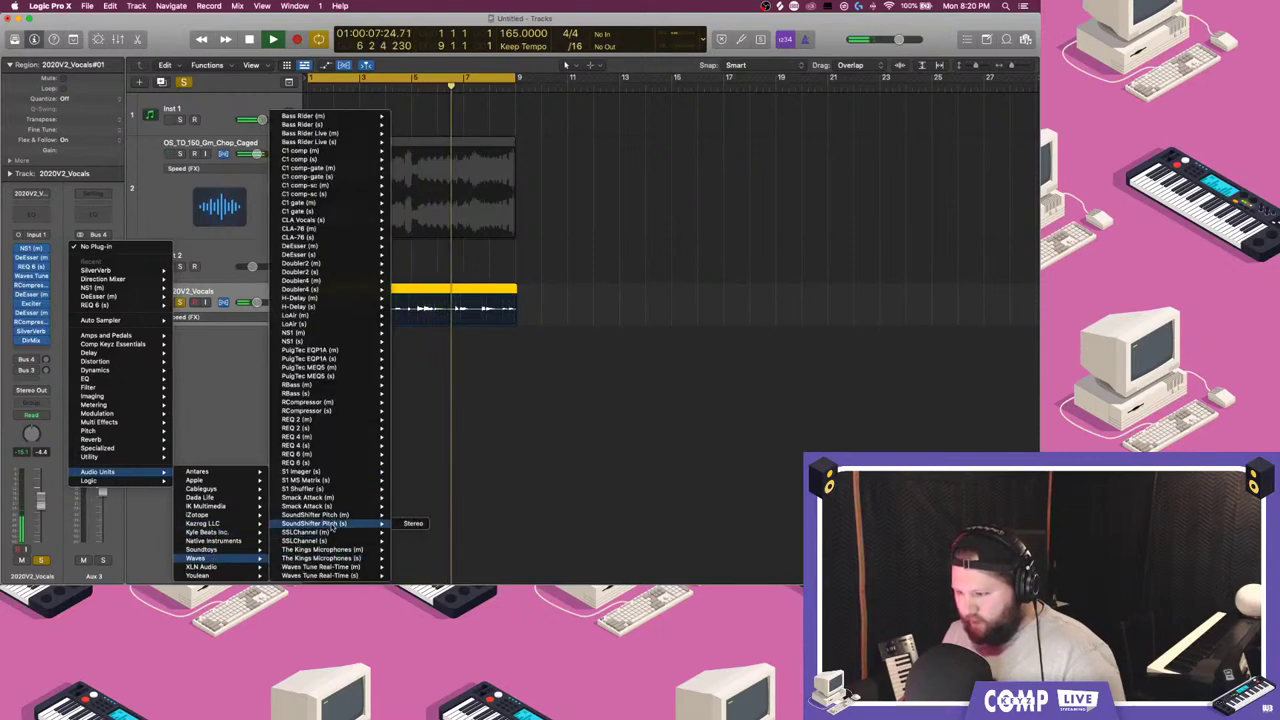
{"action": "left_click", "coordinate": [314, 523]}
- Set the vocal's Bus 4 send level to 0.0 dB during playback and close the SoundShifter plug-in
{"action": "key", "text": "space"}
{"action": "left_click_drag", "start_coordinate": [46, 360], "coordinate": [38, 329]}
{"action": "double_click", "coordinate": [45, 359]}
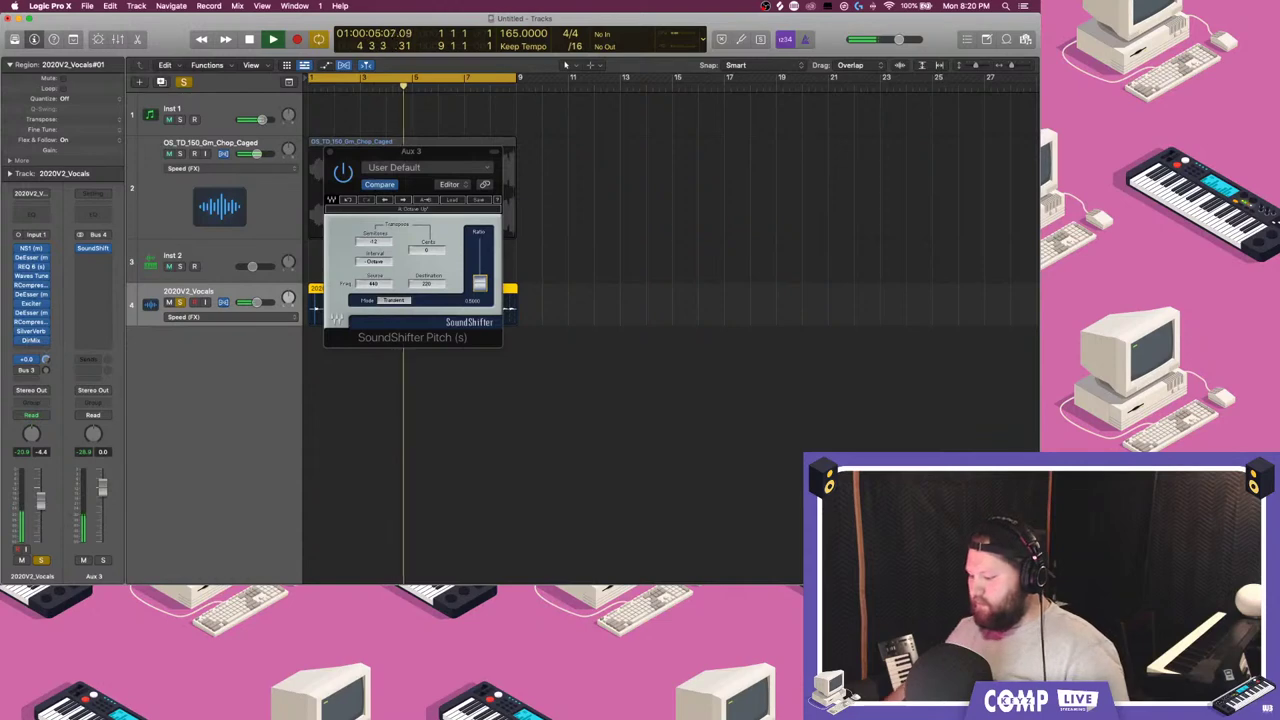
{"action": "left_click", "coordinate": [328, 153]}
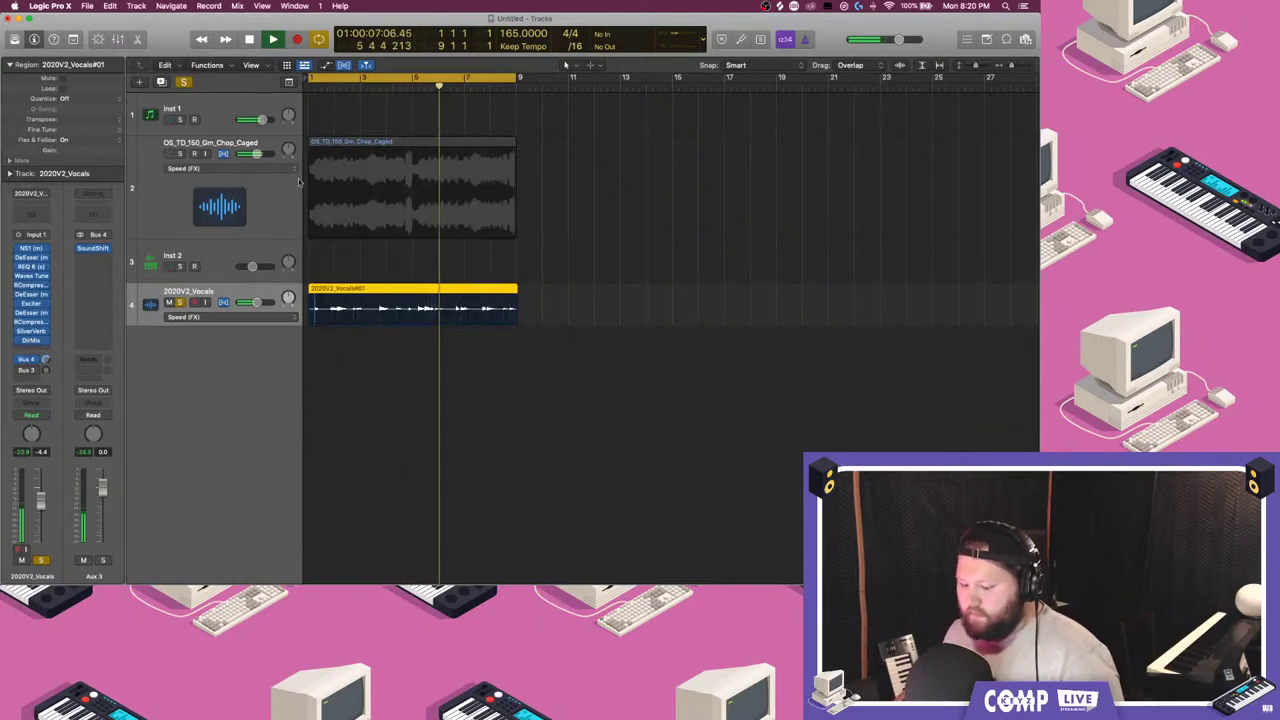
- Unsolo the 2020V2_Vocals track, move it above Inst 2 and deselect its region
{"action": "left_click", "coordinate": [180, 302]}
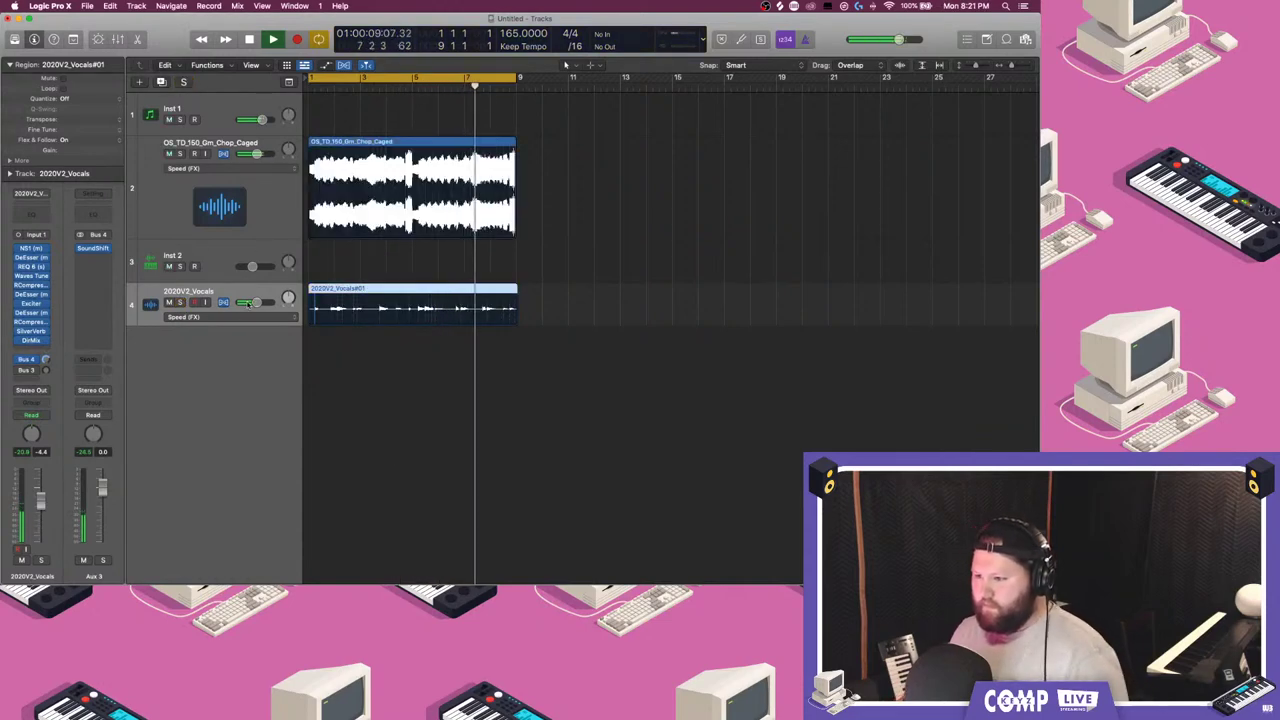
{"action": "left_click_drag", "start_coordinate": [229, 294], "coordinate": [229, 250]}
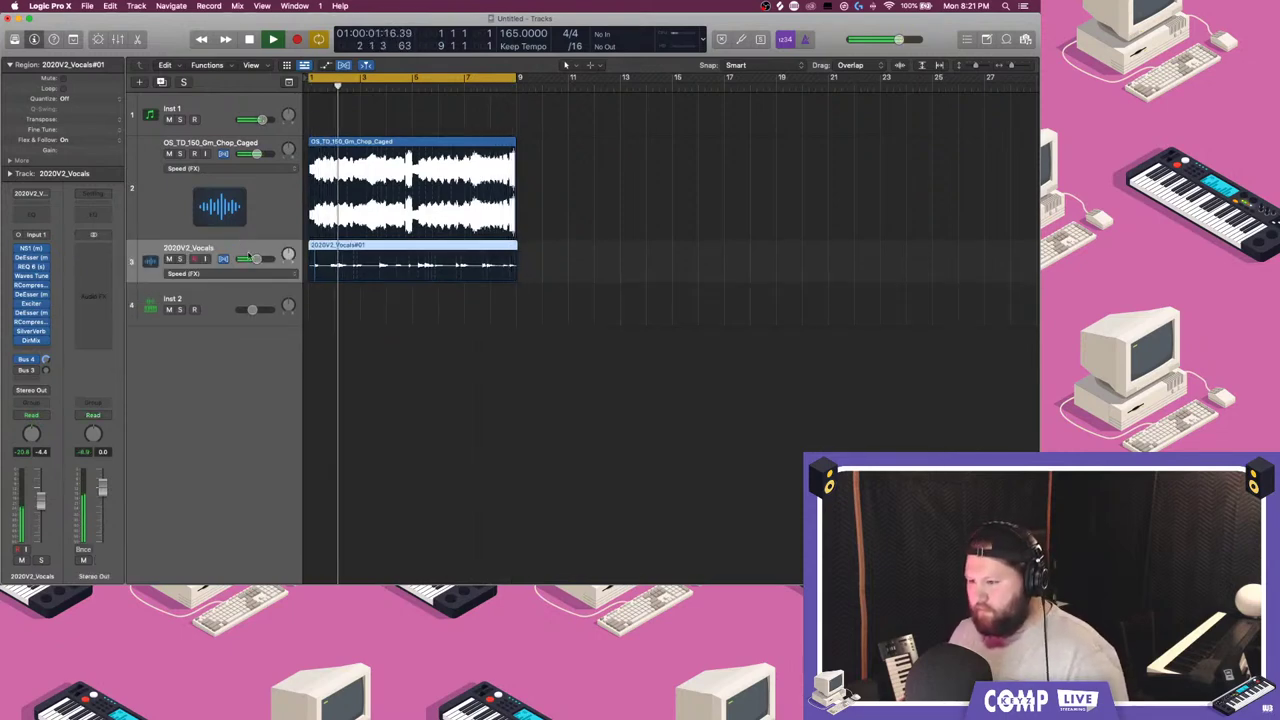
{"action": "left_click", "coordinate": [374, 337]}
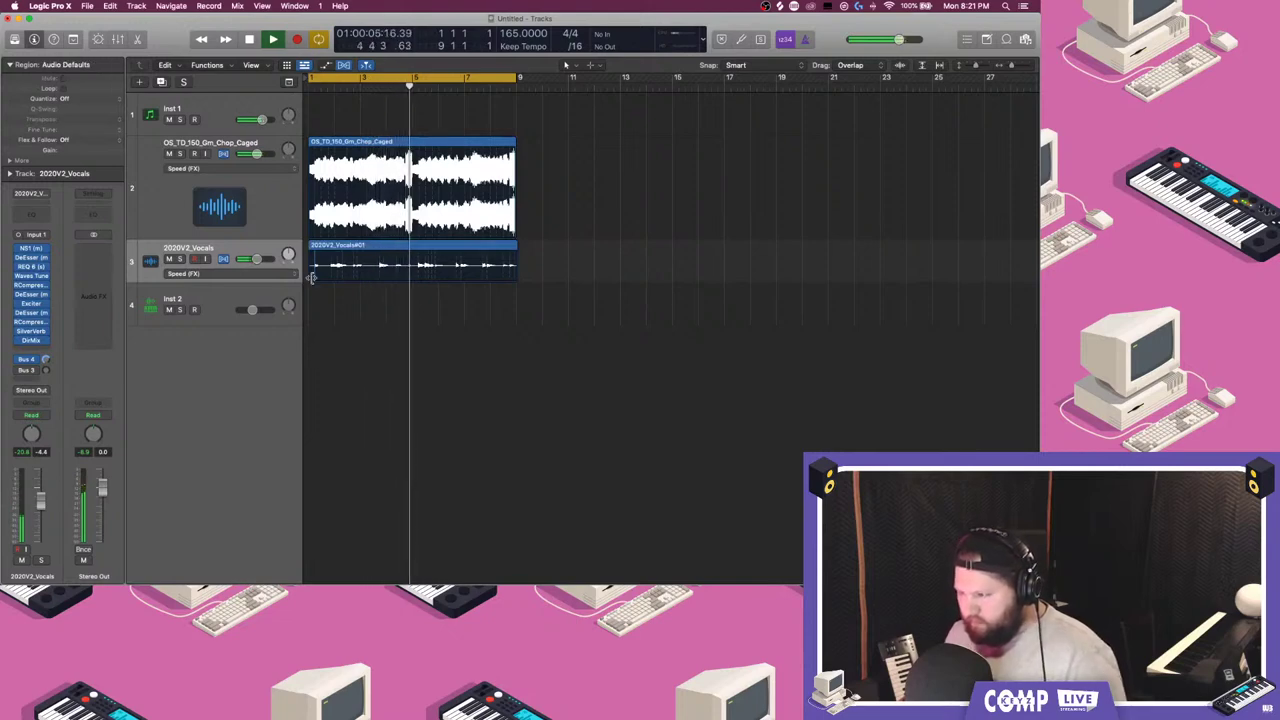
- Stop playback and delete the 2020V2_Vocals#01 region together with its recorded audio file
{"action": "key", "text": "space"}
{"action": "left_click", "coordinate": [235, 249]}
{"action": "left_click_drag", "start_coordinate": [665, 373], "coordinate": [410, 236]}
{"action": "left_click_drag", "start_coordinate": [602, 310], "coordinate": [465, 272]}
{"action": "key", "text": "Delete"}
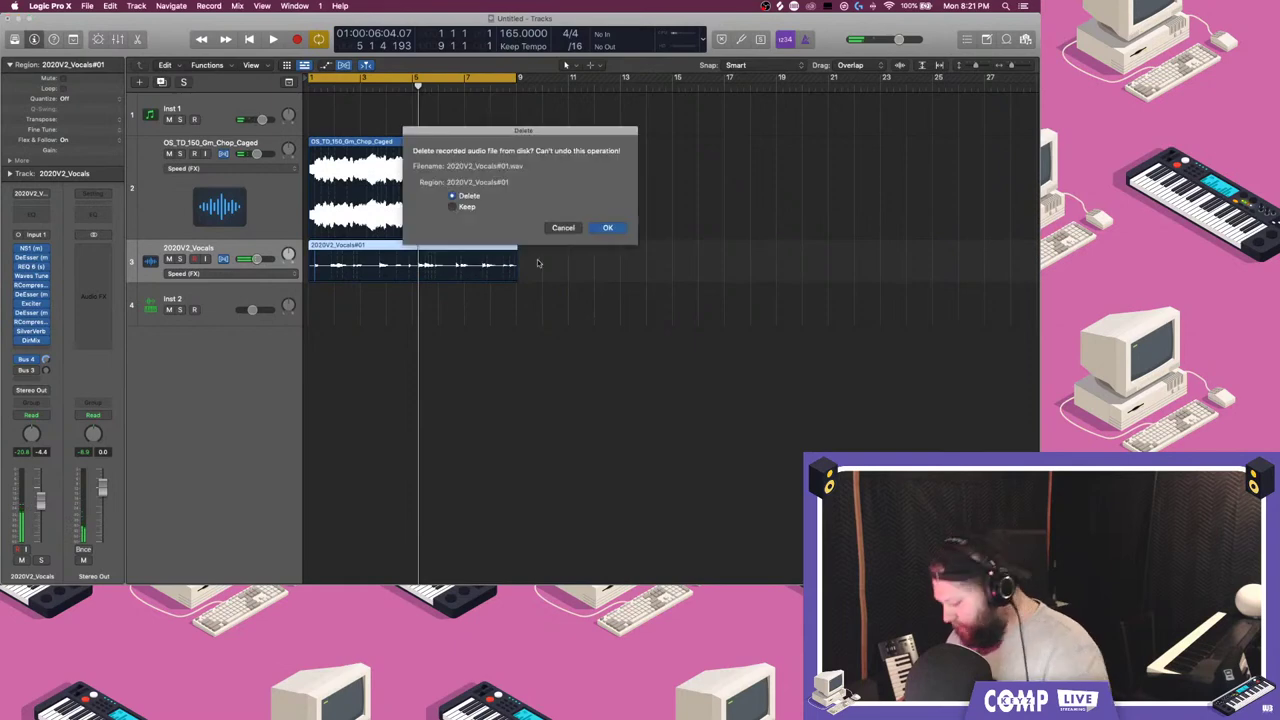
{"action": "key", "text": "Return"}
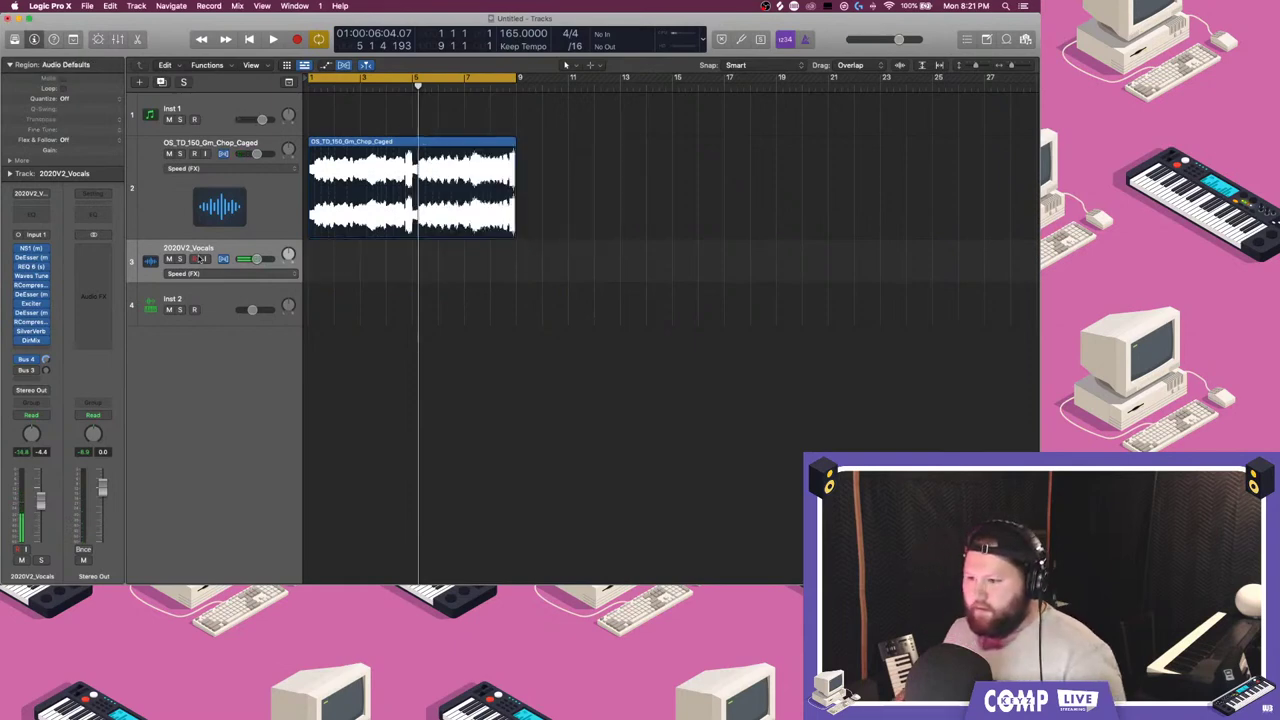
- Record-arm the 2020V2_Vocals track with input monitoring on, enable Low Latency Mode and restart playback
{"action": "key", "text": "space"}
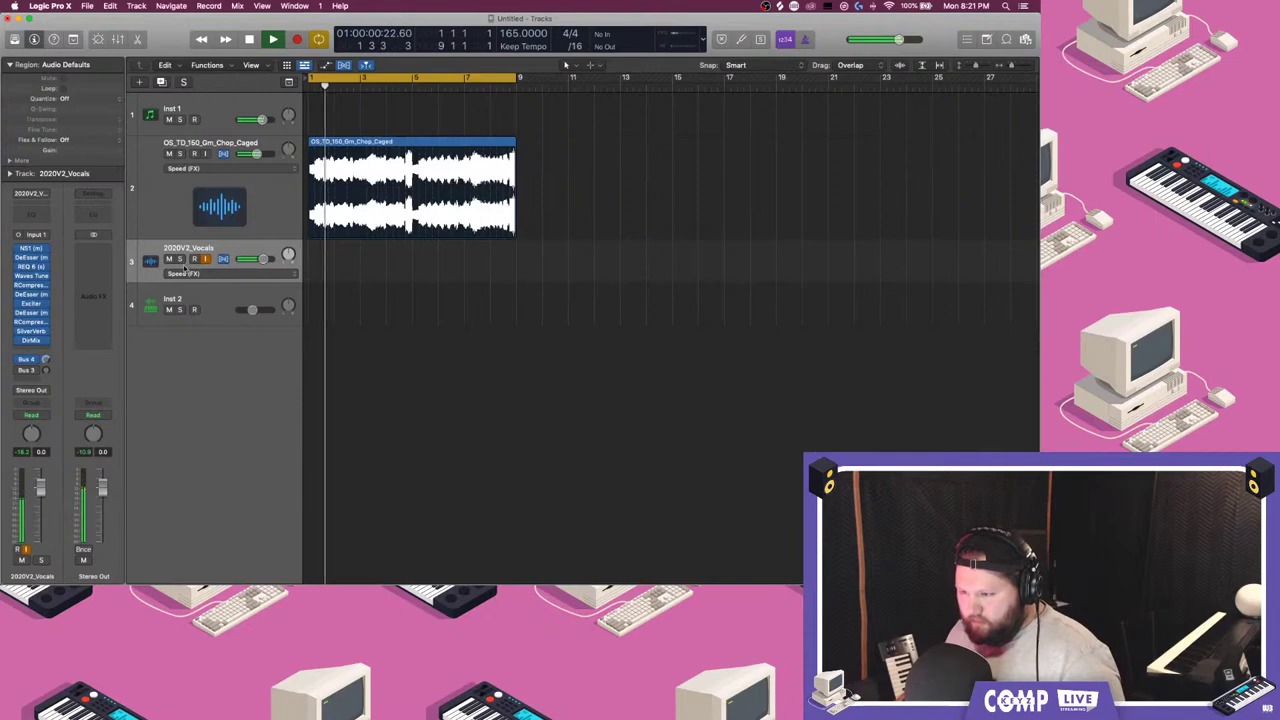
{"action": "left_click", "coordinate": [194, 259]}
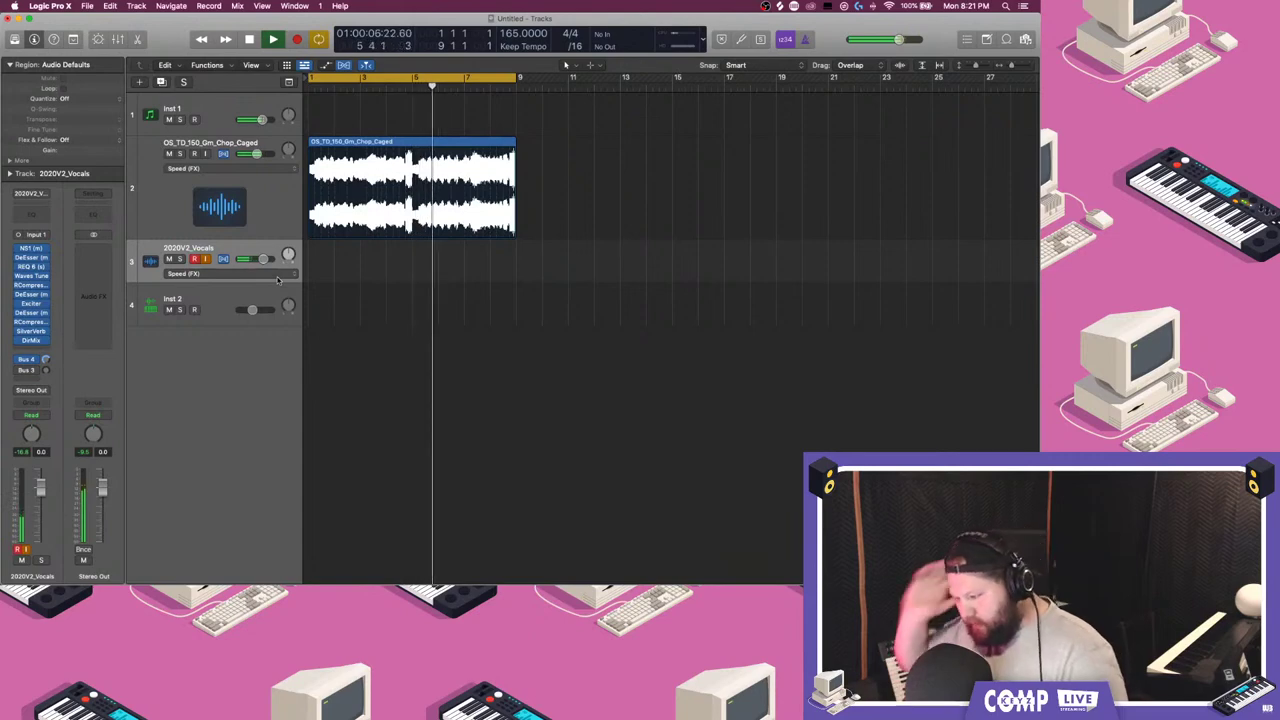
{"action": "key", "text": "space"}
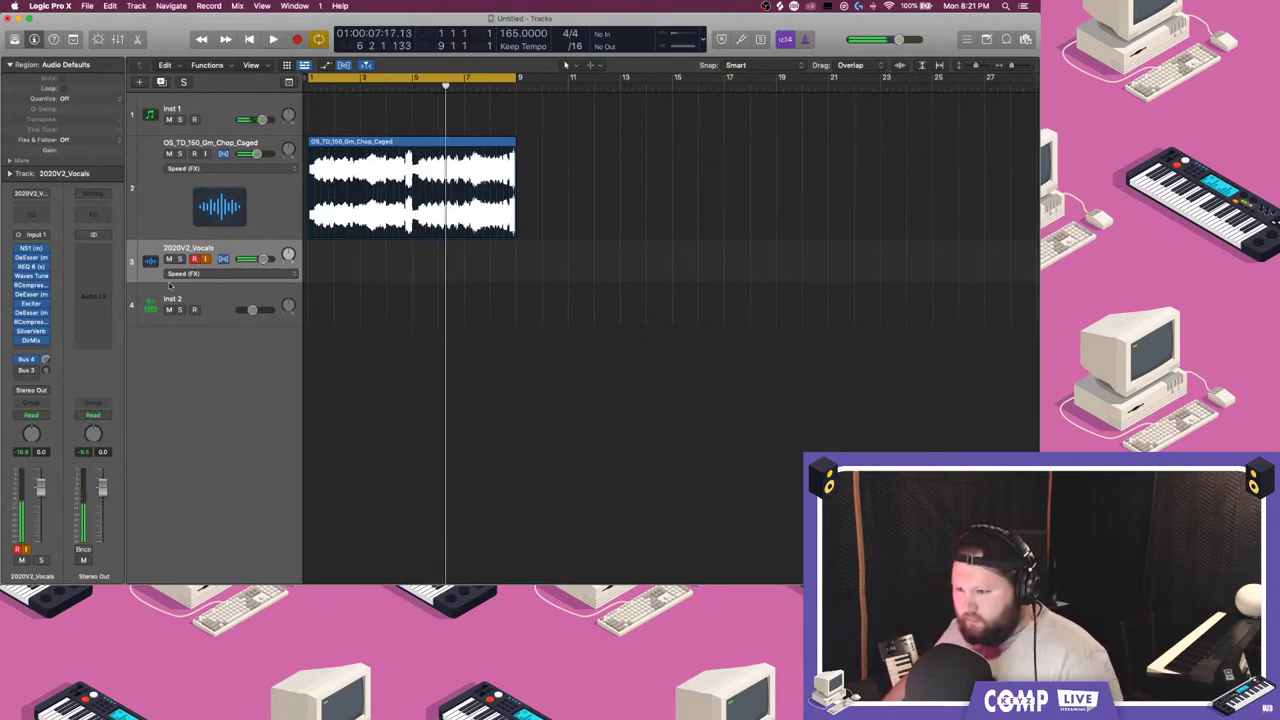
{"action": "left_click", "coordinate": [207, 6]}
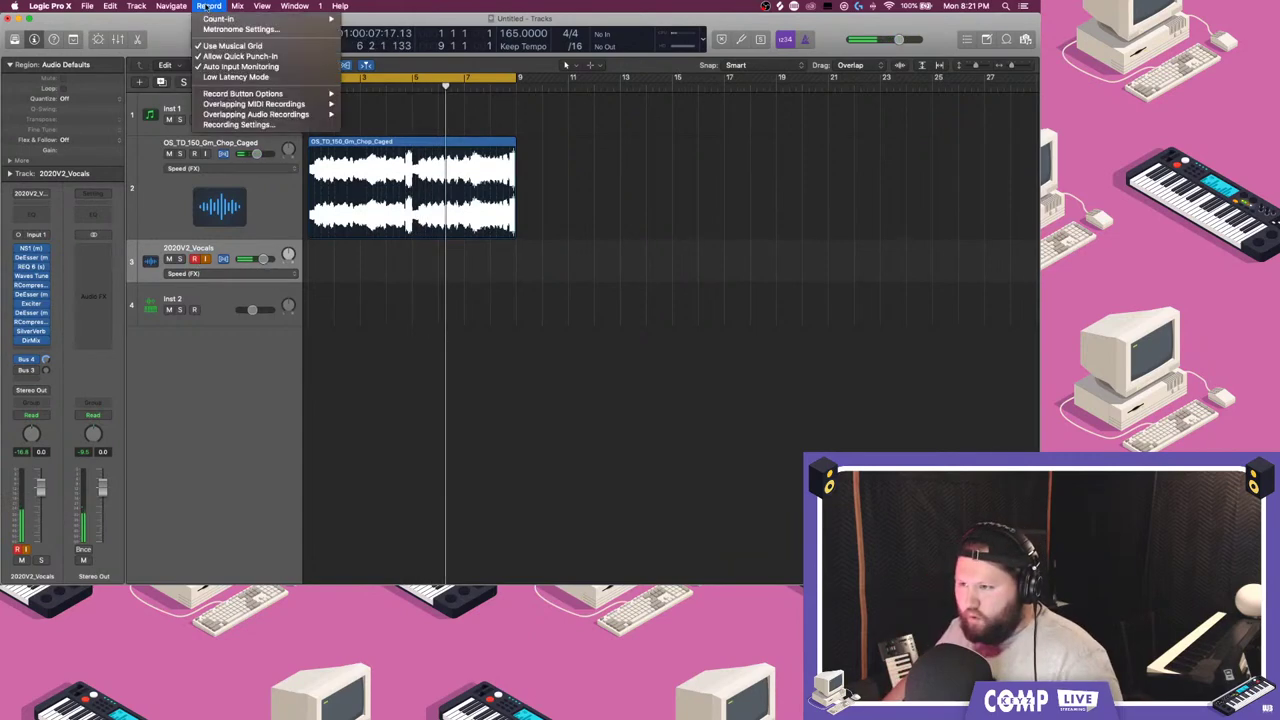
{"action": "left_click", "coordinate": [222, 78]}
{"action": "key", "text": "Return"}
{"action": "key", "text": "space"}
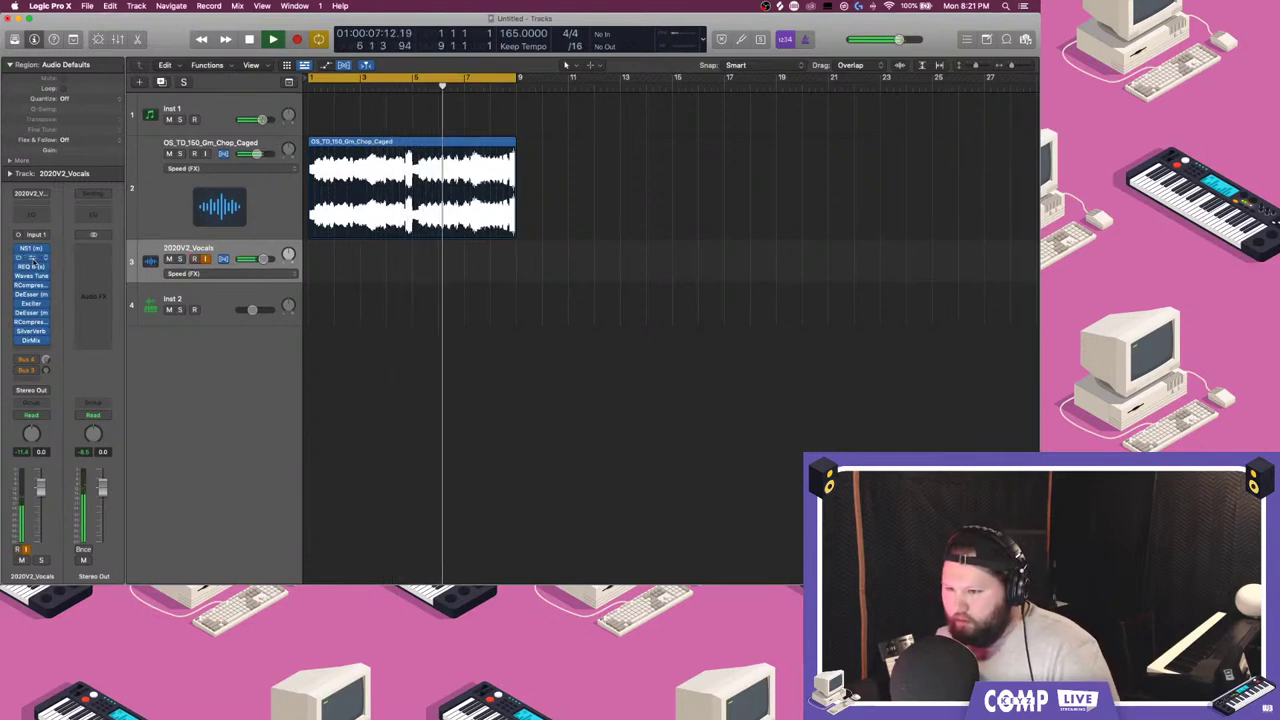
- In the vocal's Waves Tune Real-Time, set note transition to 6.4 ms, try root E and range Tenor, and choose F and Baritone
{"action": "left_click", "coordinate": [31, 277]}
{"action": "left_click_drag", "start_coordinate": [487, 262], "coordinate": [486, 270]}
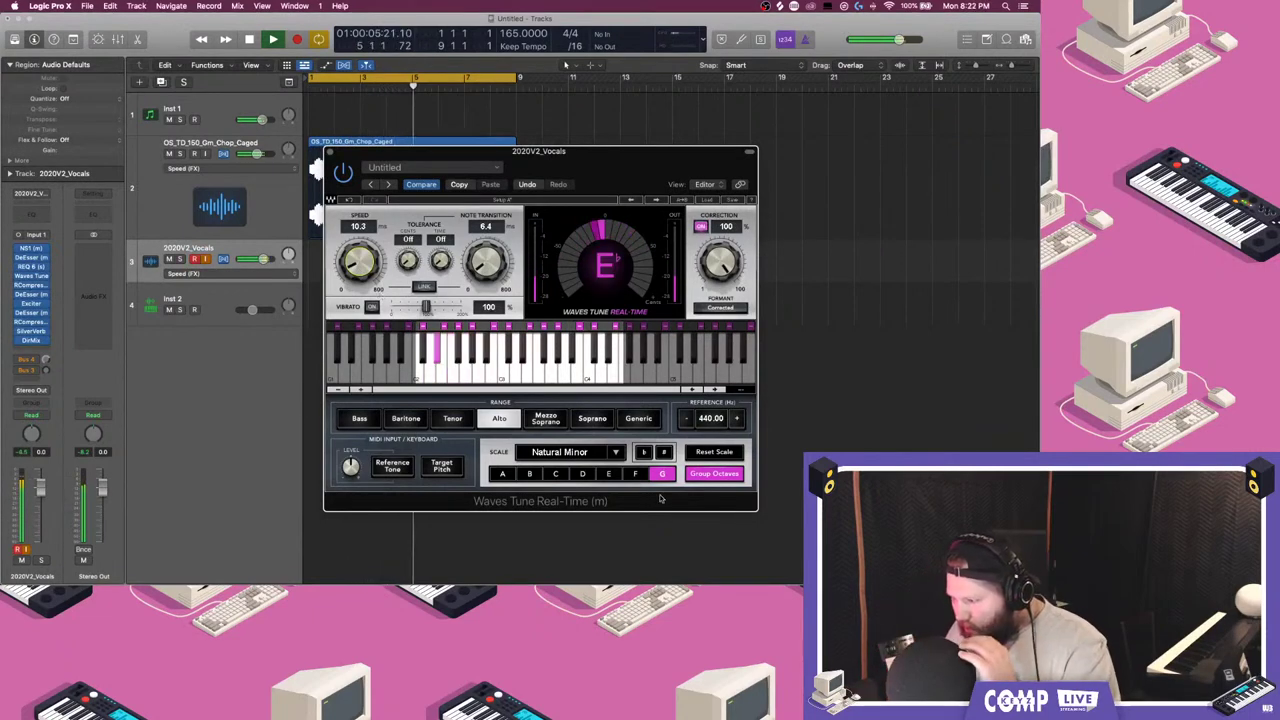
{"action": "left_click", "coordinate": [607, 474]}
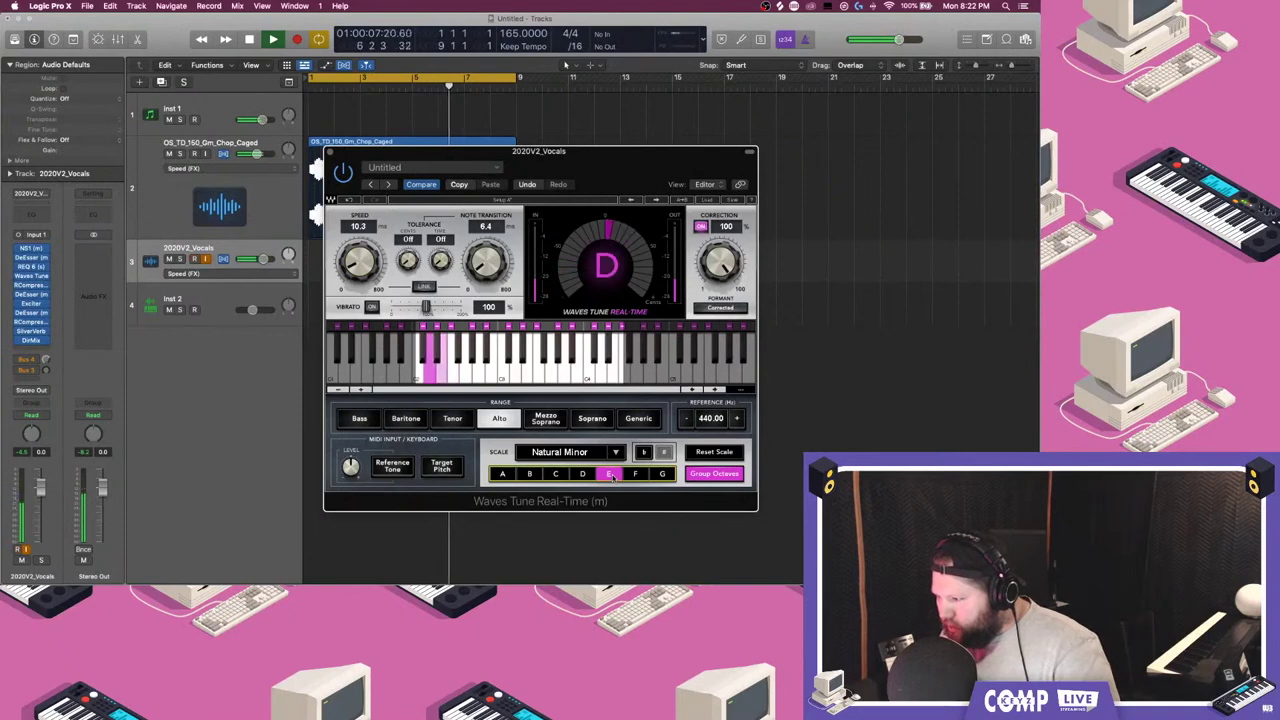
{"action": "left_click", "coordinate": [635, 474]}
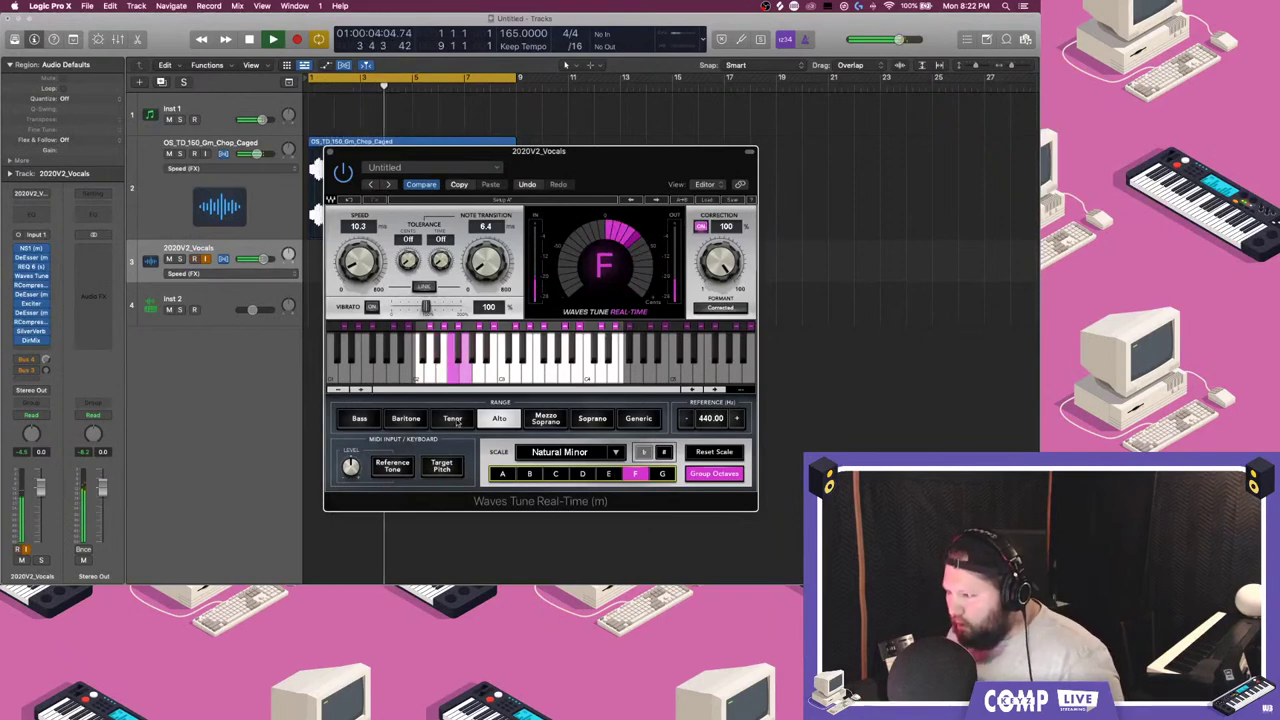
{"action": "left_click", "coordinate": [453, 419]}
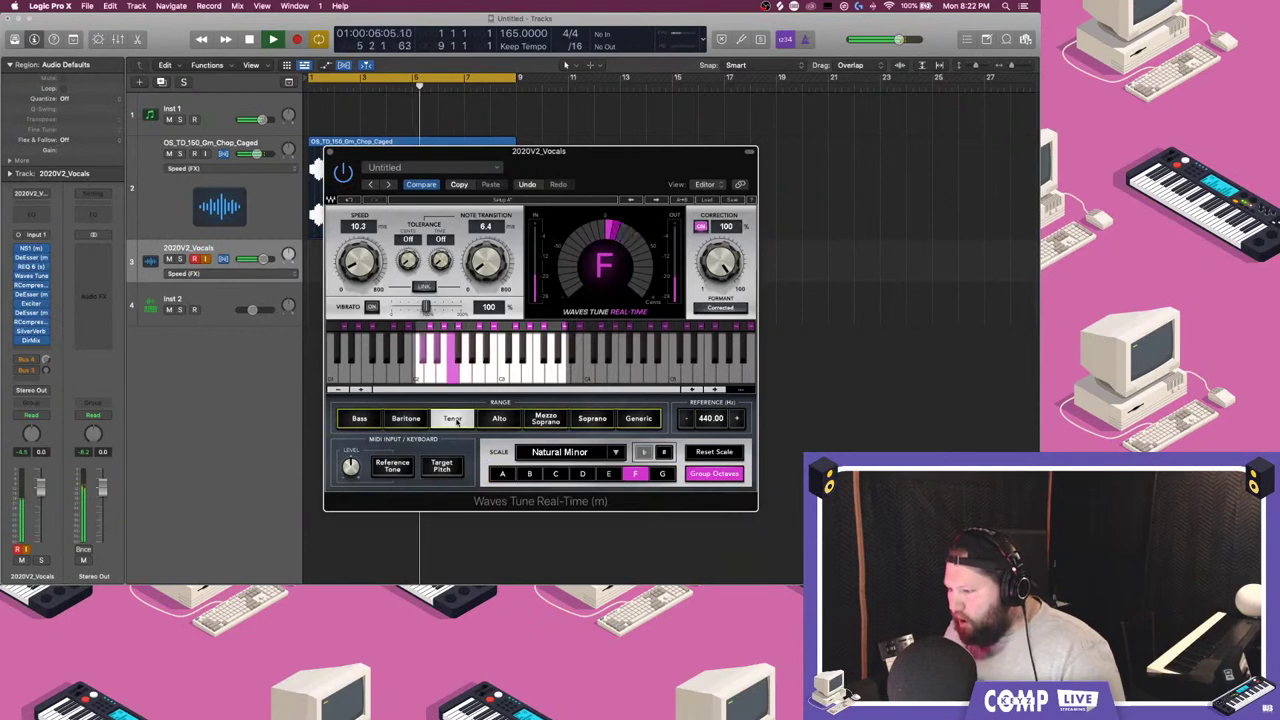
{"action": "left_click", "coordinate": [415, 419]}
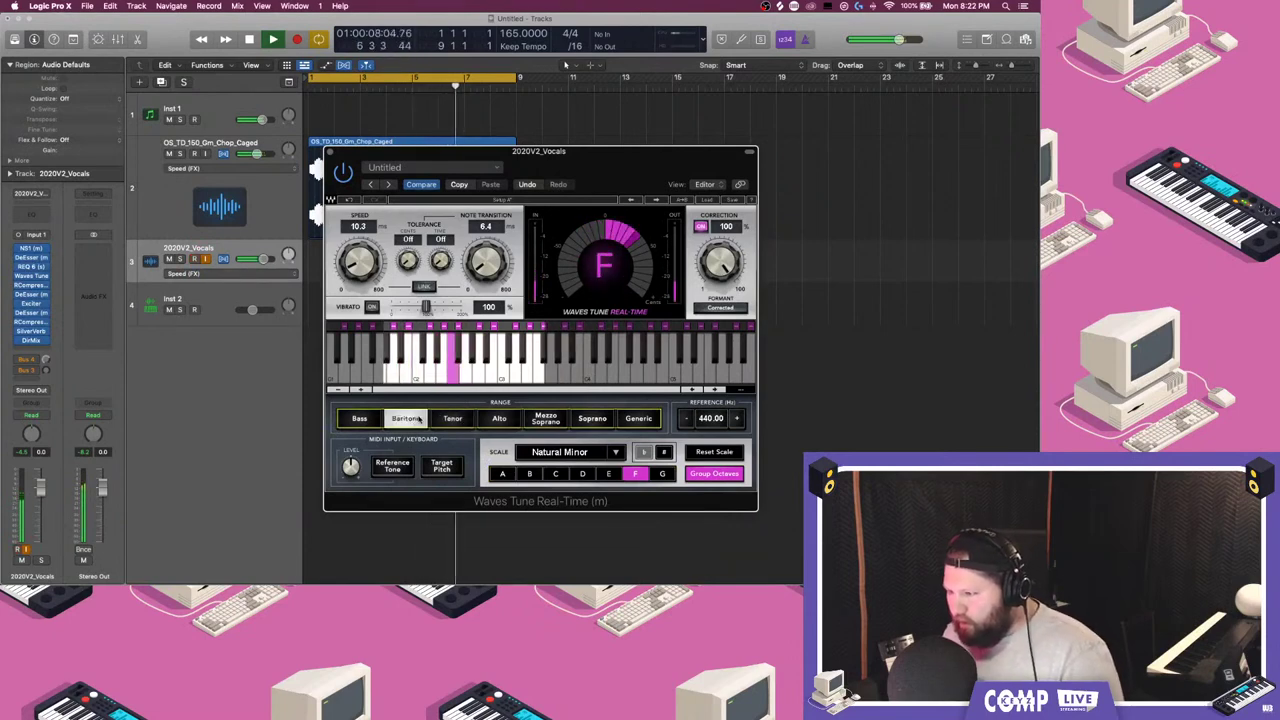
- Raise the 2020V2_Vocals fader to 6.0 dB, close Waves Tune and record looped vocal takes over the chop
{"action": "left_click_drag", "start_coordinate": [264, 259], "coordinate": [296, 264]}
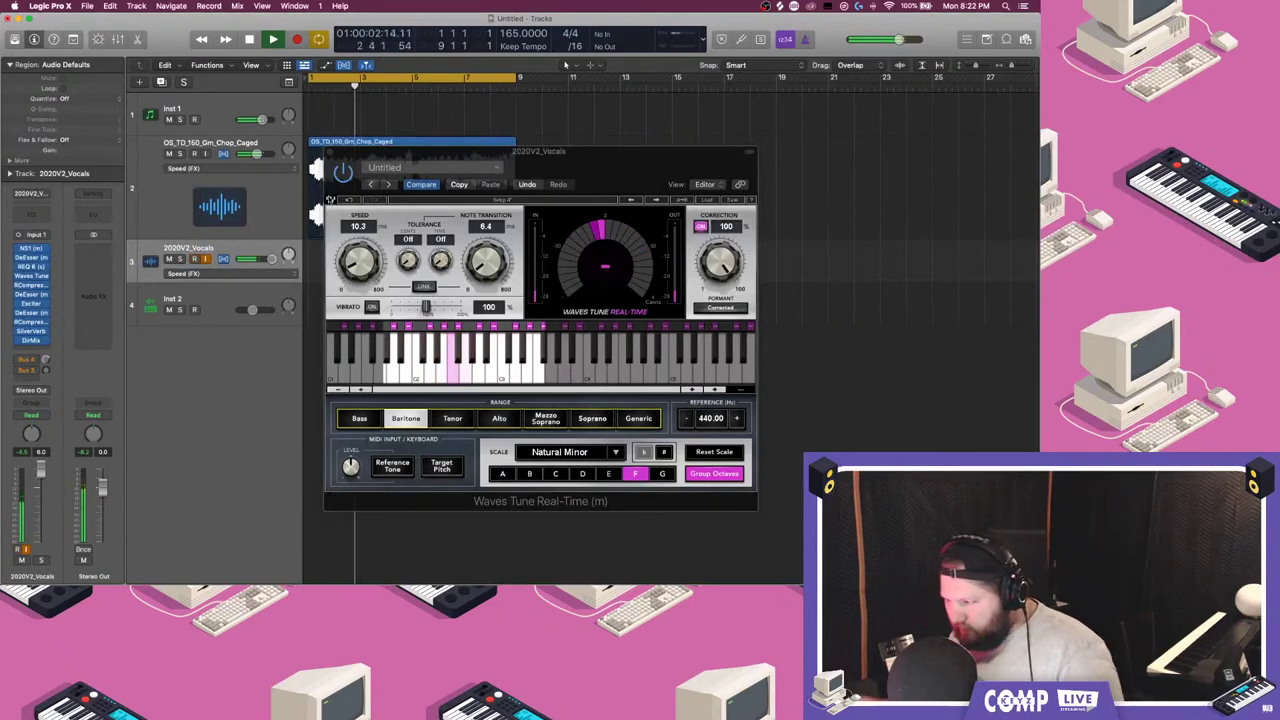
{"action": "left_click", "coordinate": [333, 151]}
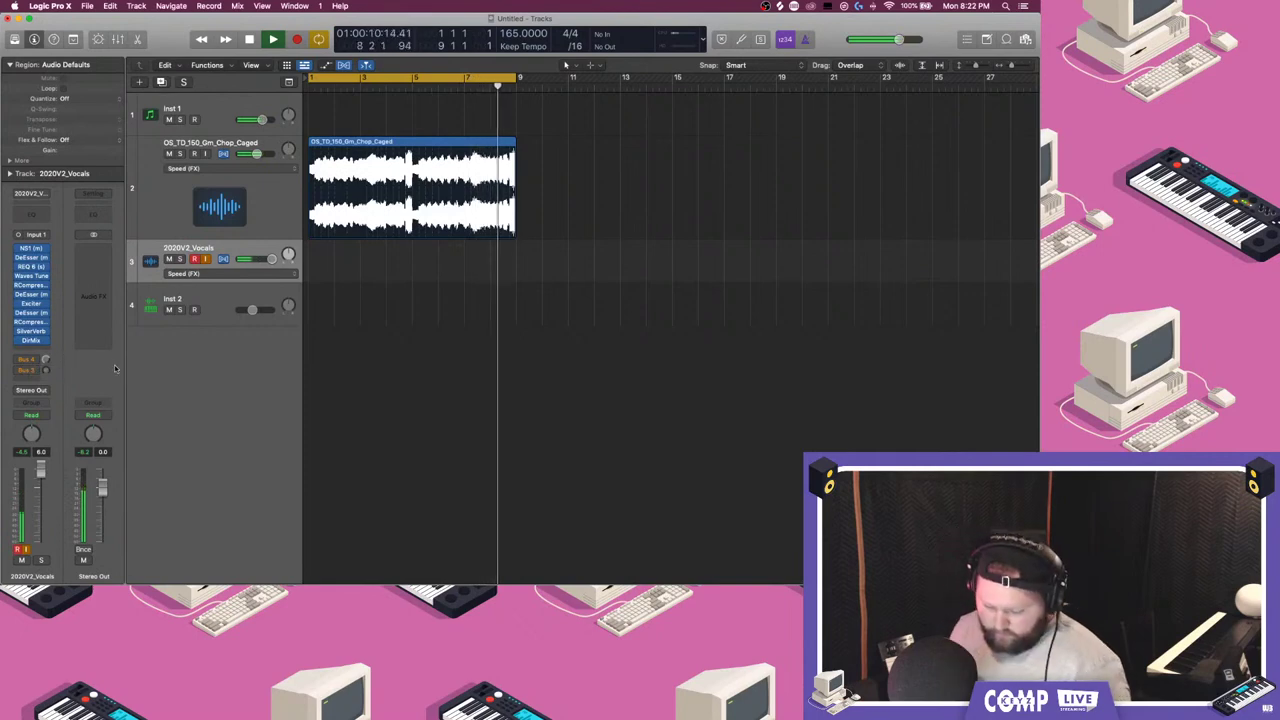
{"action": "key", "text": "r"}
{"action": "key", "text": "space"}
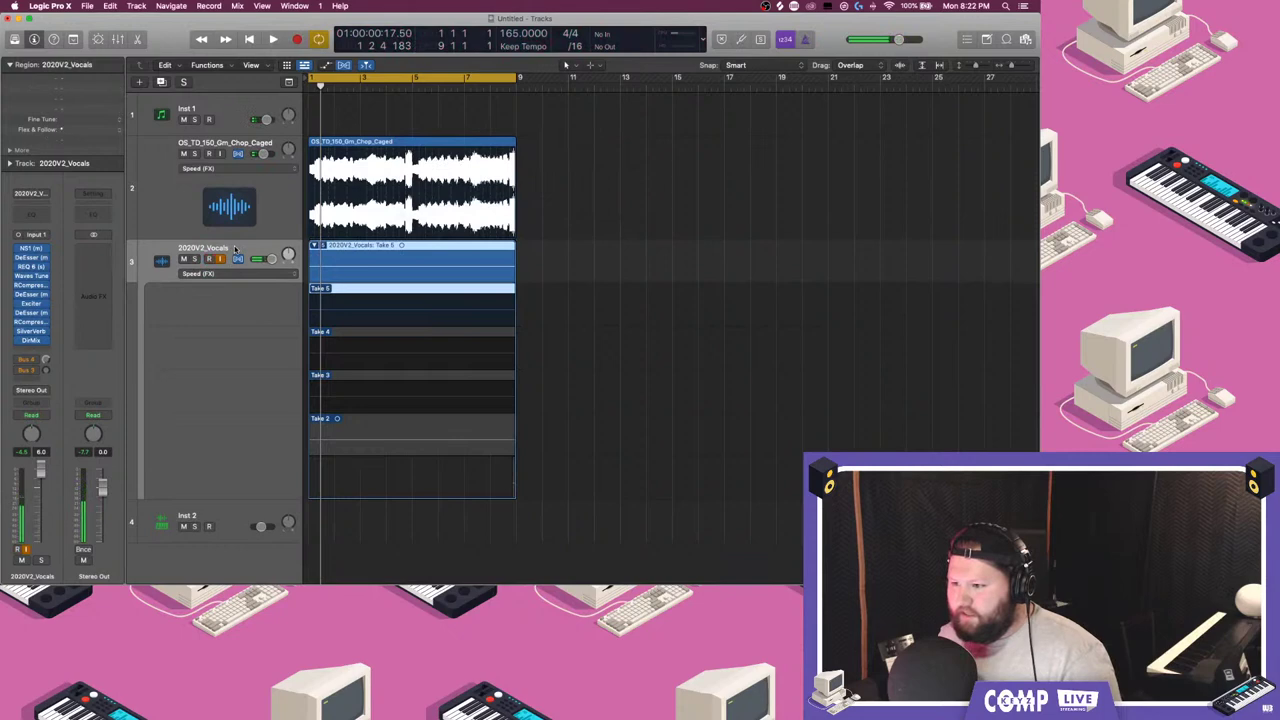
- Delete the 2020V2_Vocals take folder with all its takes together with the recorded audio file
{"action": "left_click_drag", "start_coordinate": [606, 576], "coordinate": [312, 254]}
{"action": "key", "text": "Delete"}
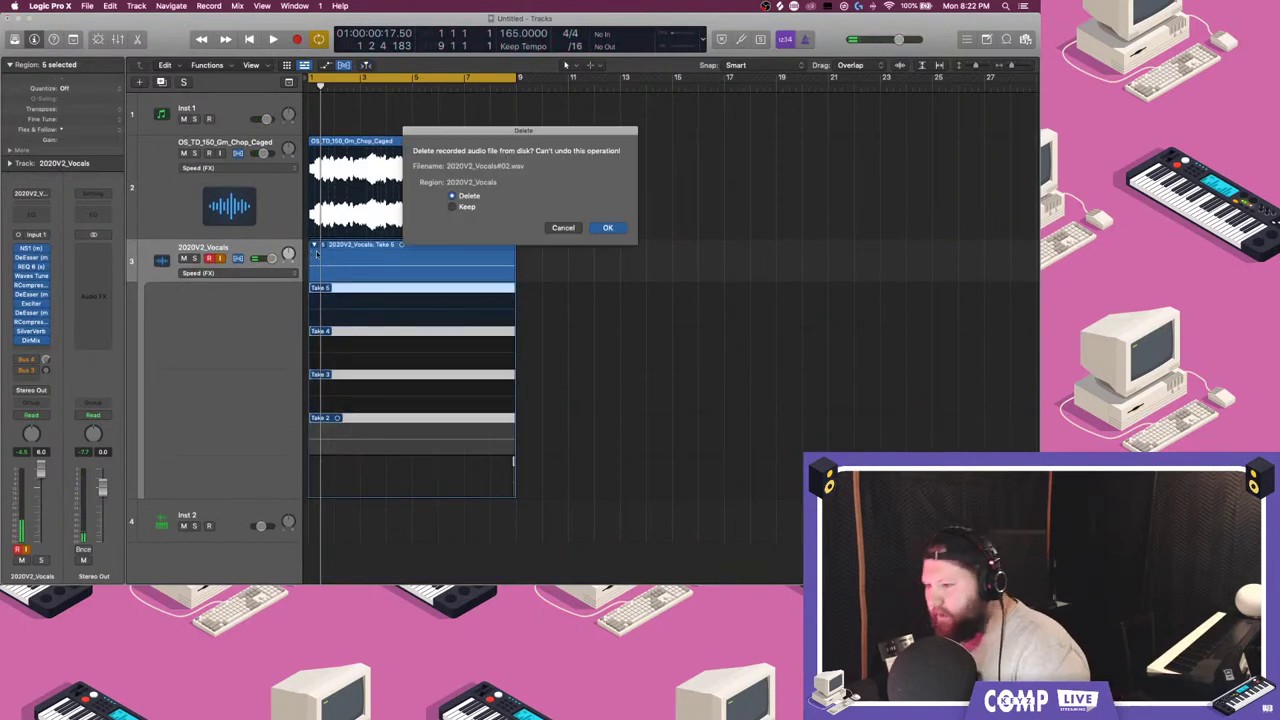
{"action": "key", "text": "Return"}
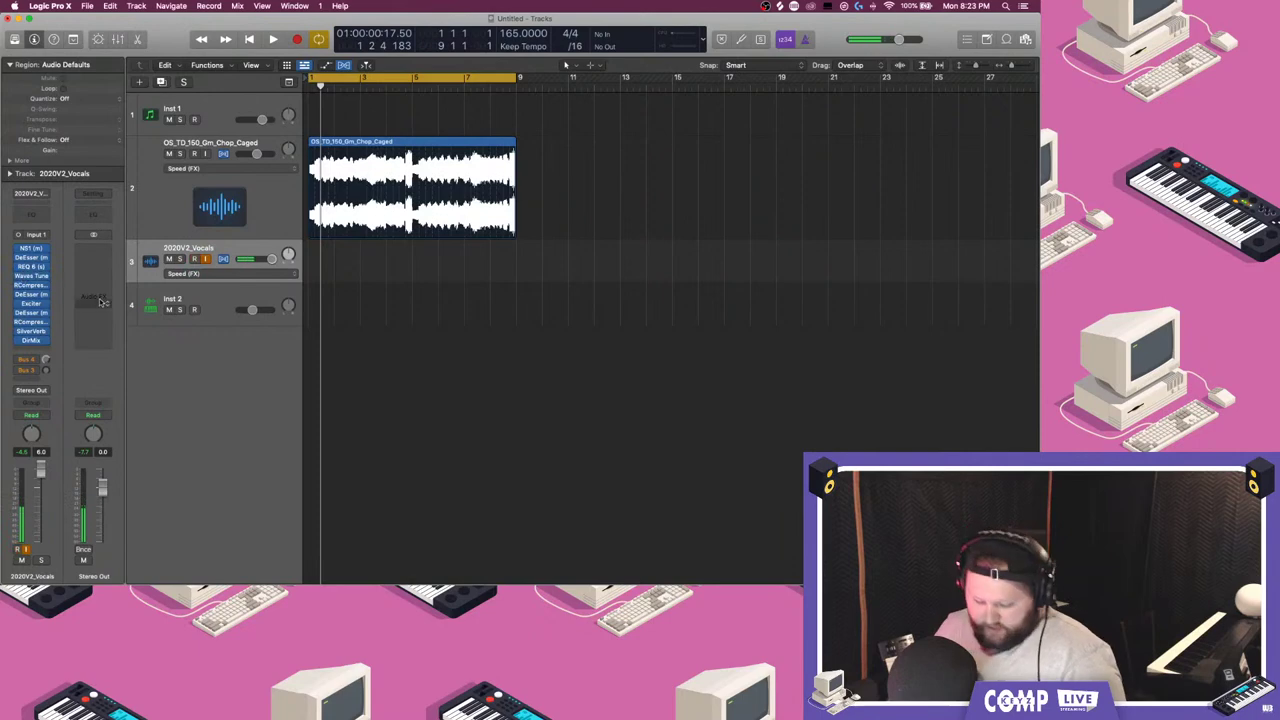
- Record-arm the 2020V2_Vocals track and record one new eight-bar vocal pass over the looped chop
{"action": "key", "text": "space"}
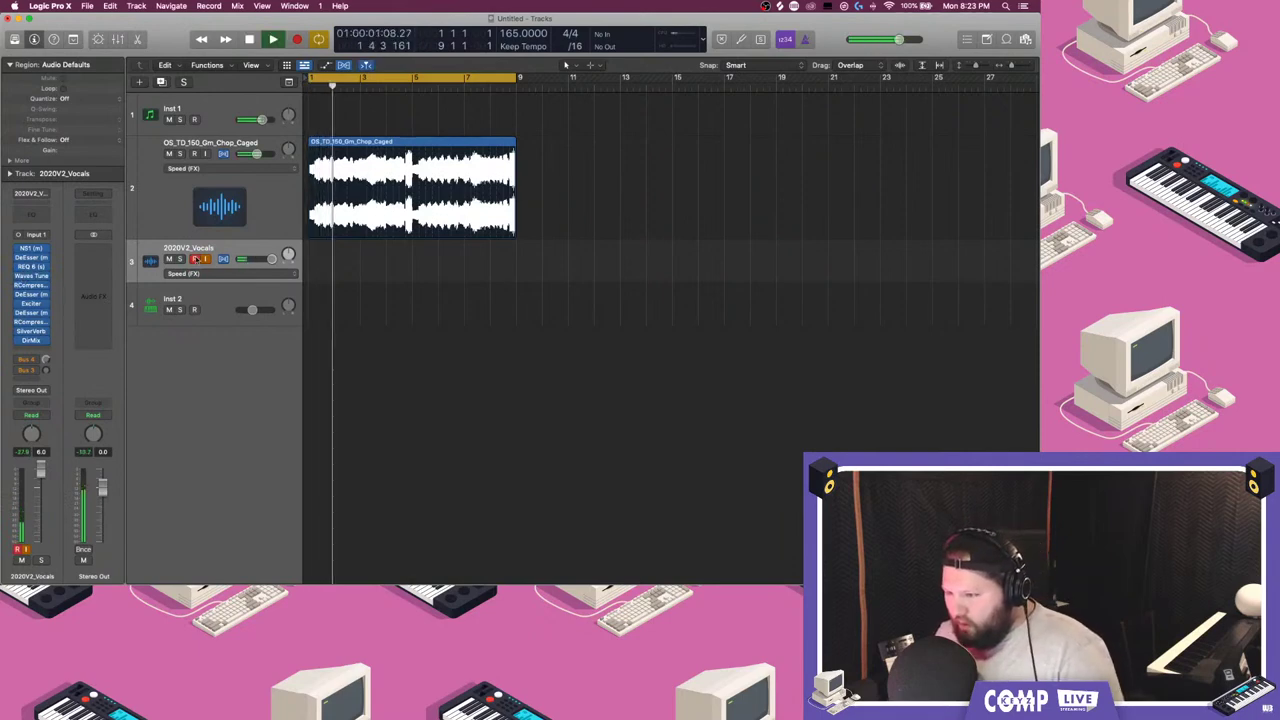
{"action": "key", "text": "space"}
{"action": "key", "text": "space"}
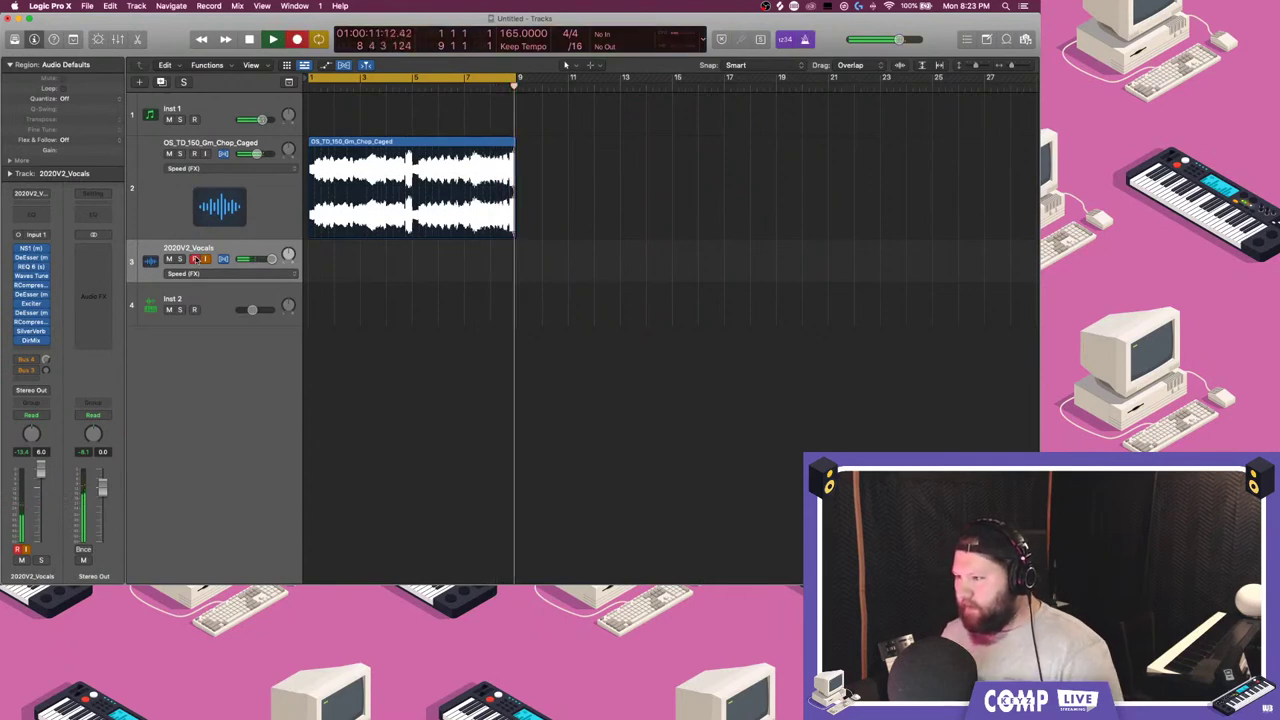
{"action": "key", "text": "r"}
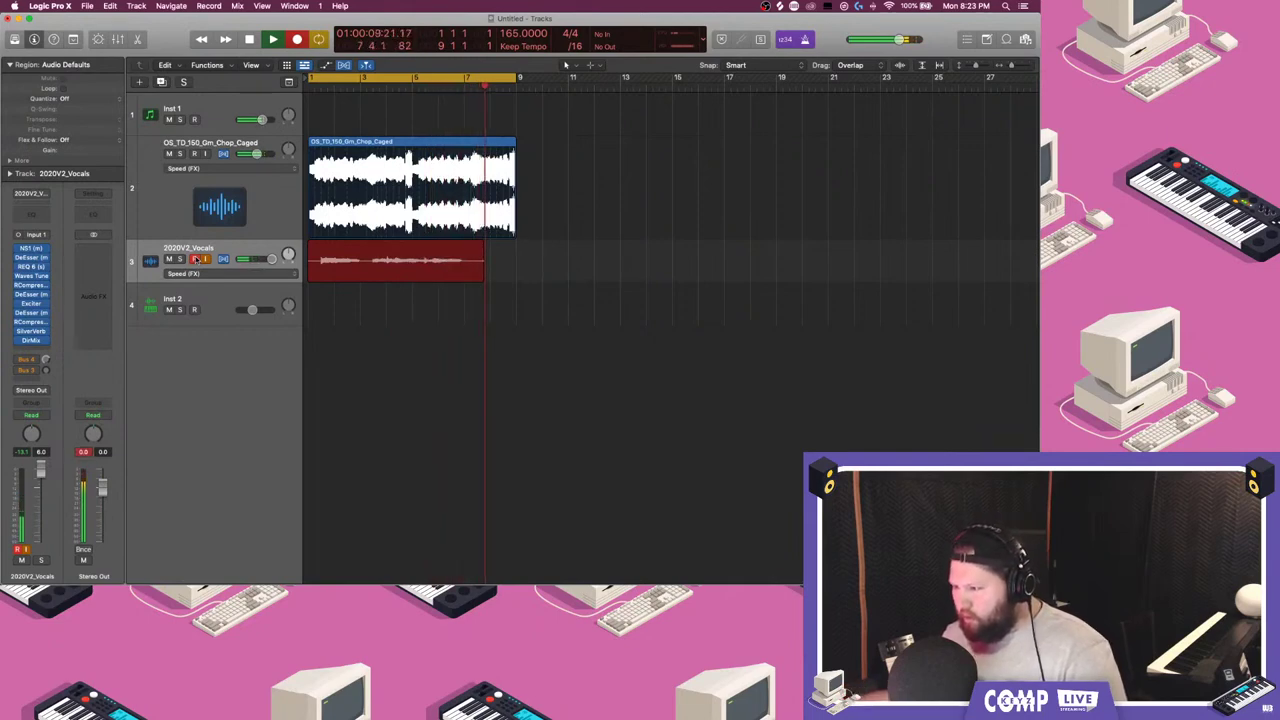
{"action": "key", "text": "space"}
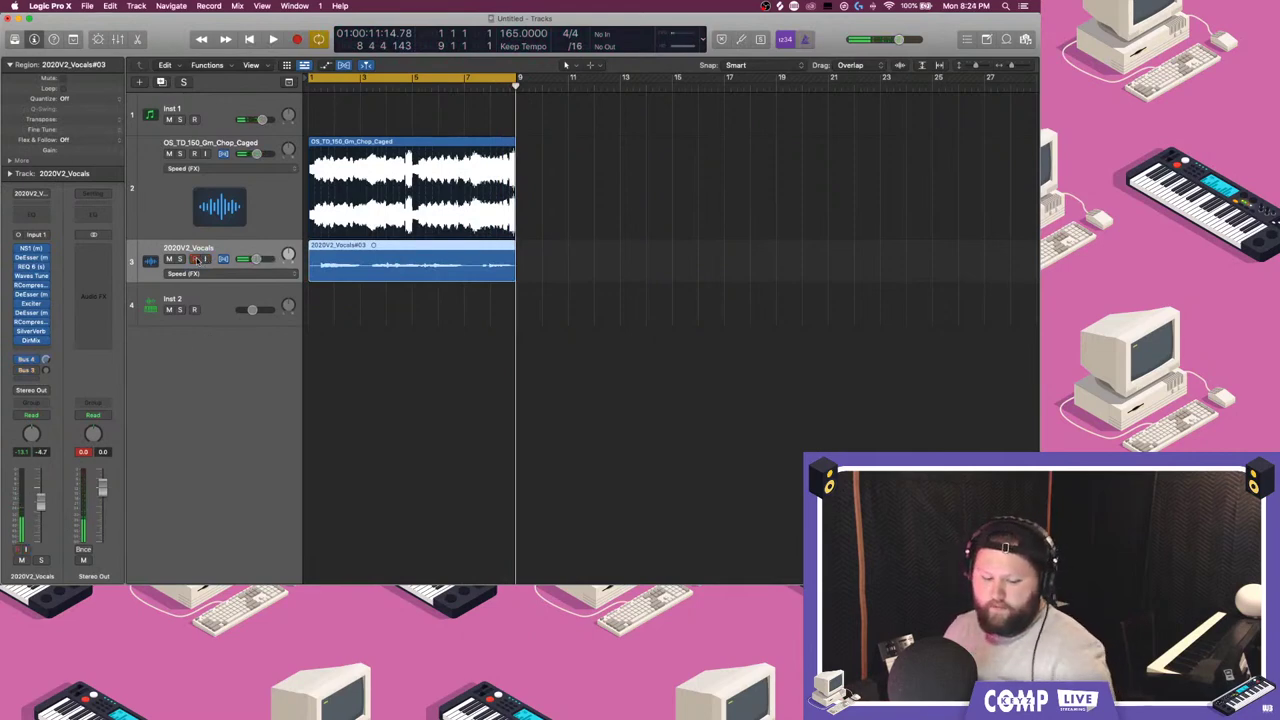
- Play back the new vocal and move SoundShifter from the Bus 4 aux to the 2020V2_Vocals channel, directly after NS1
{"action": "key", "text": "Return"}
{"action": "key", "text": "space"}
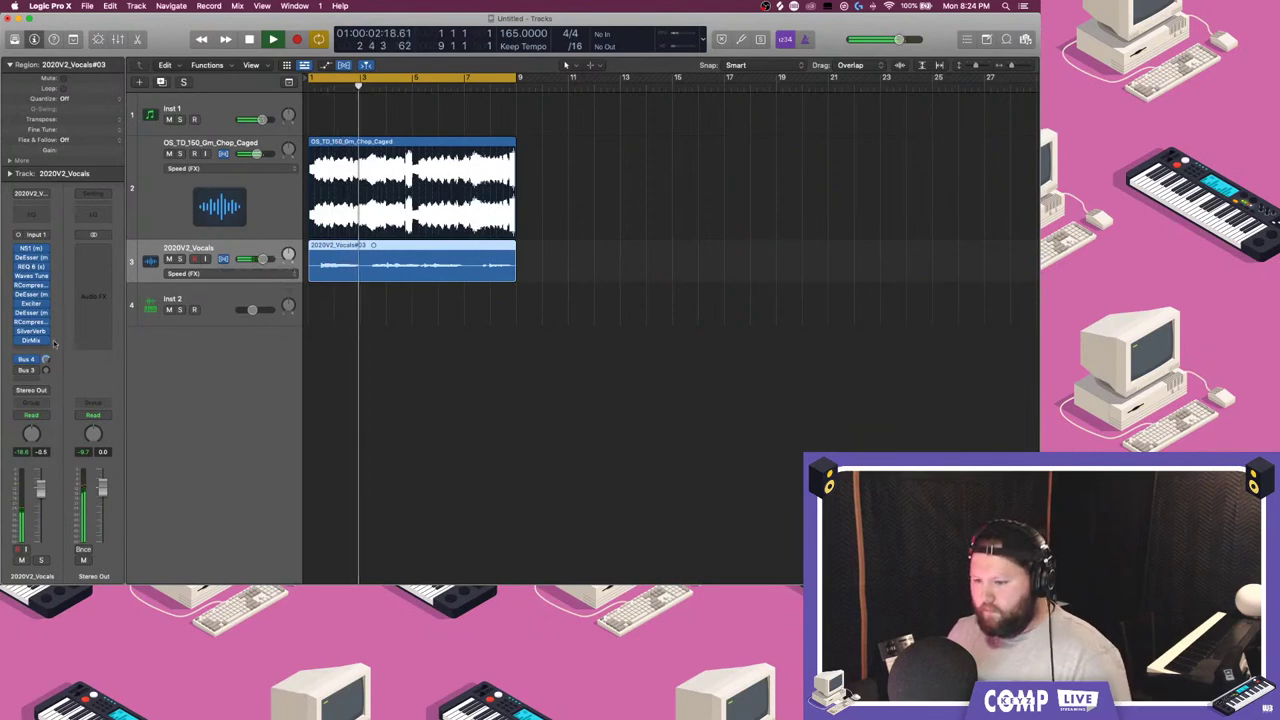
{"action": "left_click", "coordinate": [26, 360]}
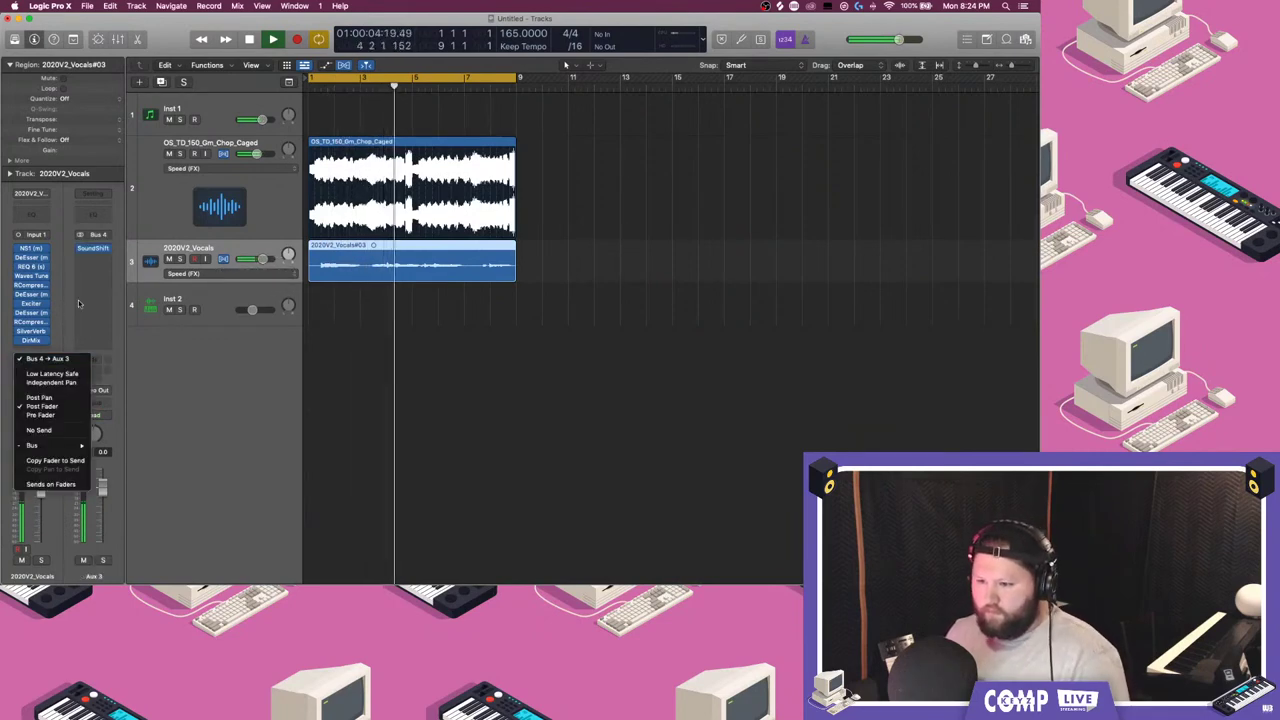
{"action": "left_click", "coordinate": [30, 362]}
{"action": "left_click_drag", "start_coordinate": [93, 248], "coordinate": [31, 251]}
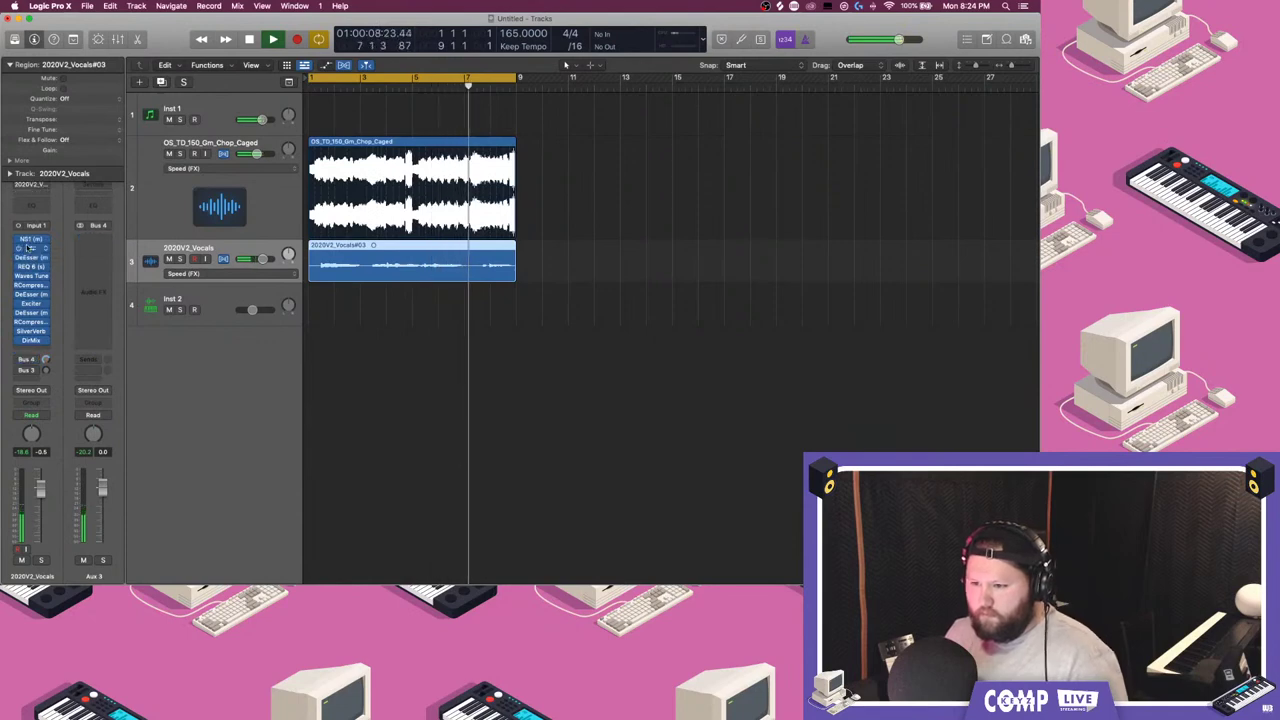
- Set the vocal's SoundShifter Pitch to 12 semitones, close the plug-in and lower the 2020V2_Vocals fader to -6.4 dB
{"action": "left_click", "coordinate": [31, 249]}
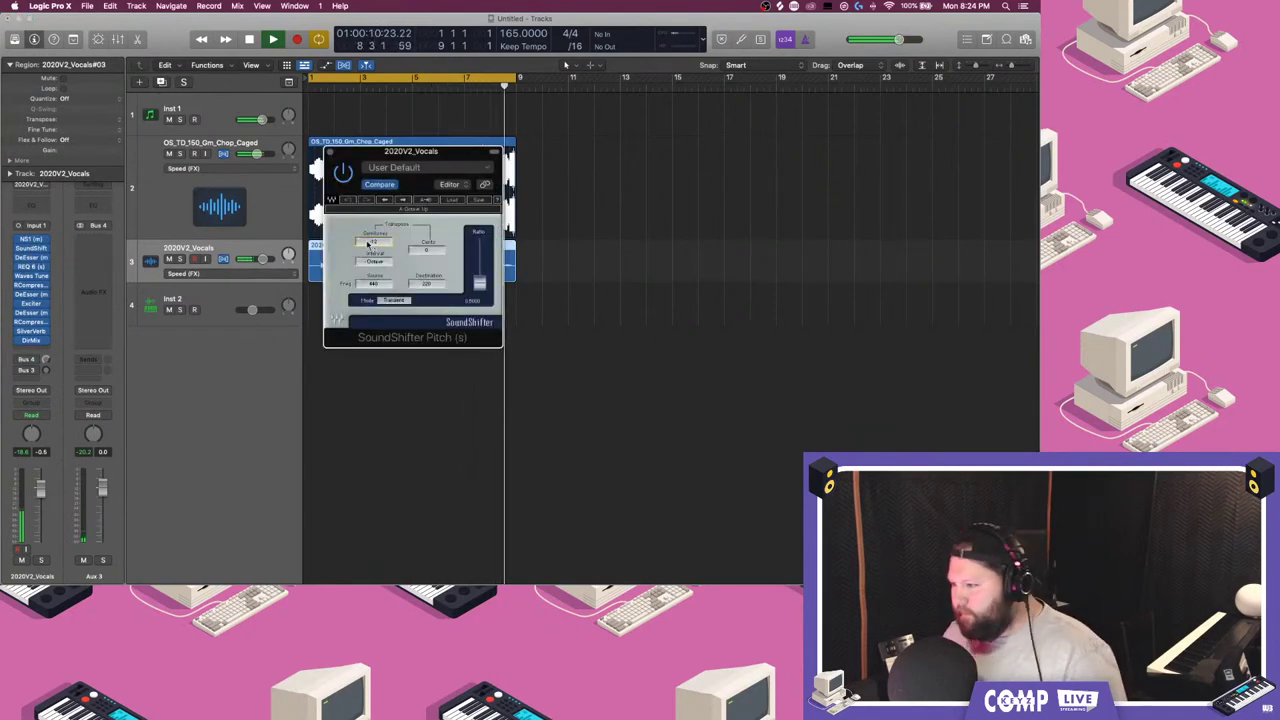
{"action": "key", "text": "1"}
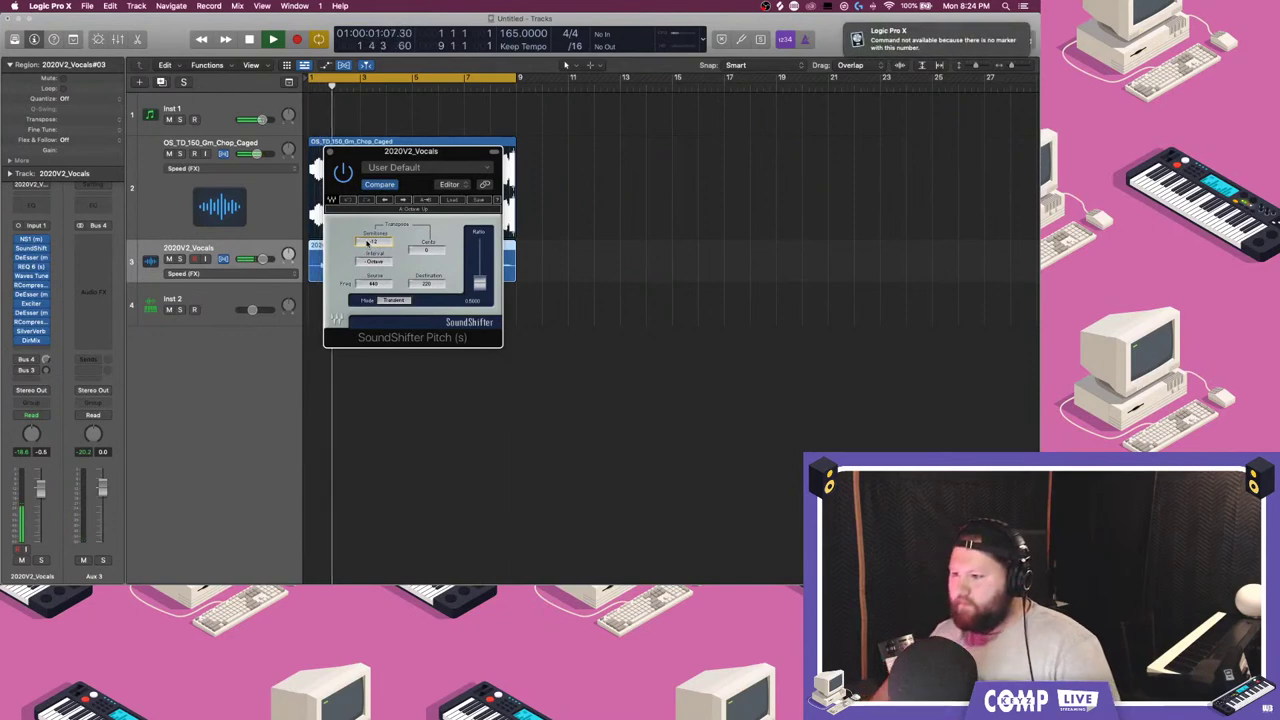
{"action": "type", "text": "2"}
{"action": "key", "text": "Return"}
{"action": "left_click", "coordinate": [325, 150]}
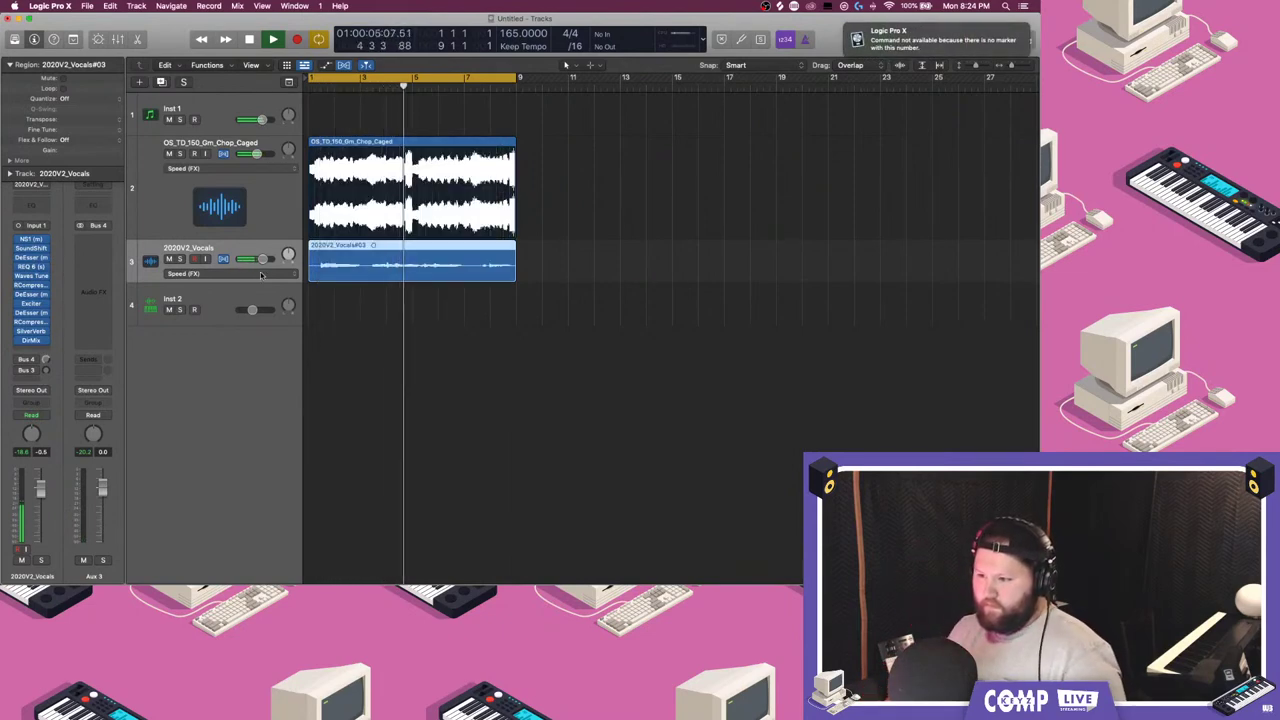
{"action": "left_click", "coordinate": [32, 251]}
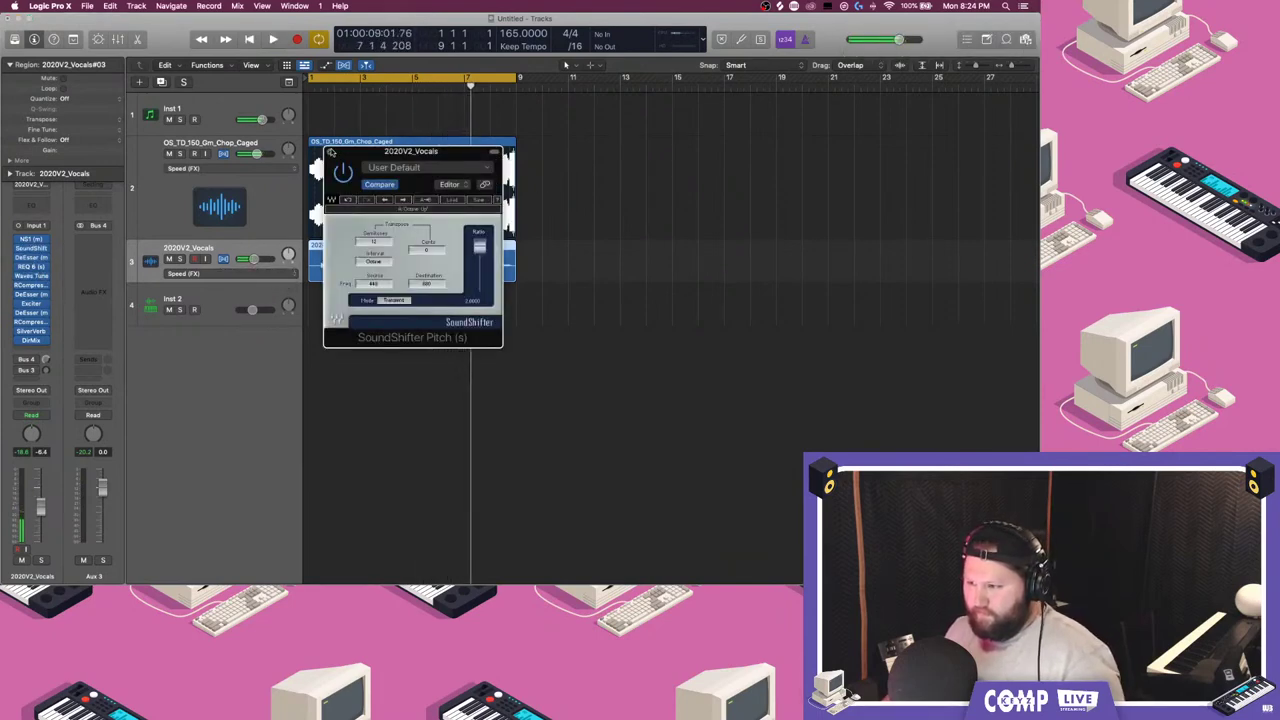
{"action": "left_click", "coordinate": [329, 151]}
- In the vocal's Waves Tune Real-Time, try the Alto range and choose Mezzo Soprano
{"action": "left_click", "coordinate": [27, 277]}
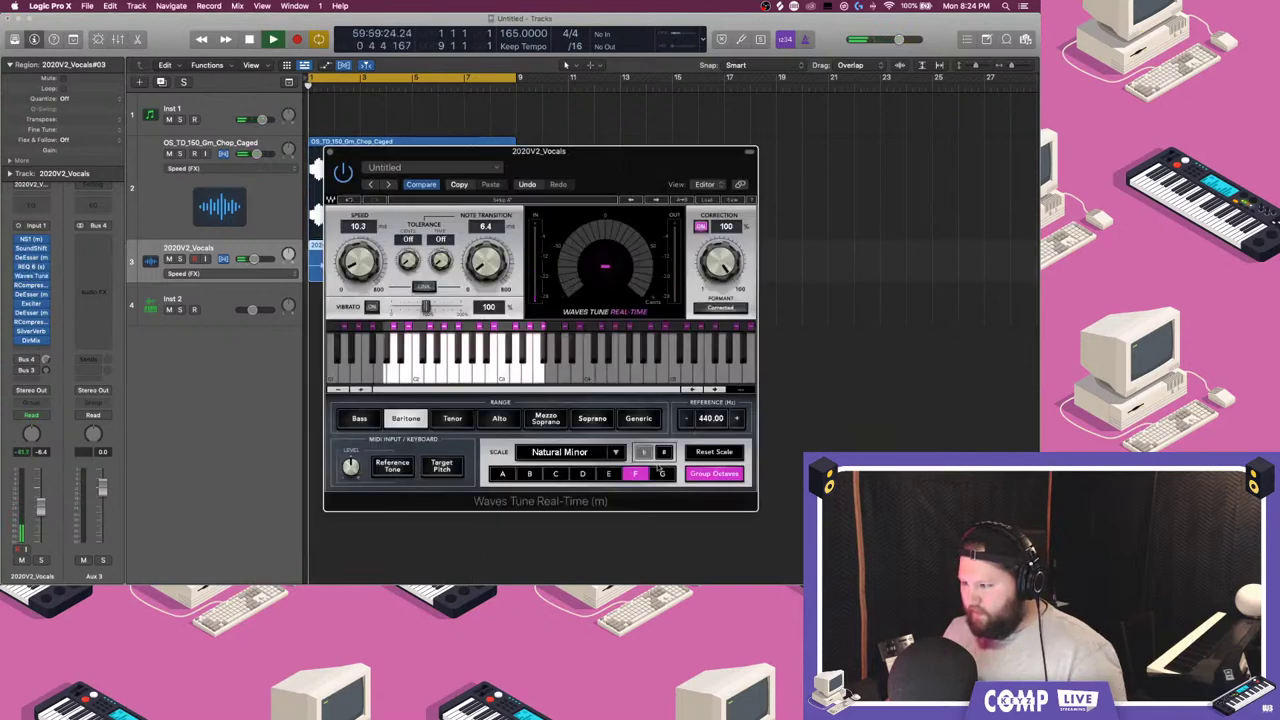
{"action": "left_click", "coordinate": [499, 418]}
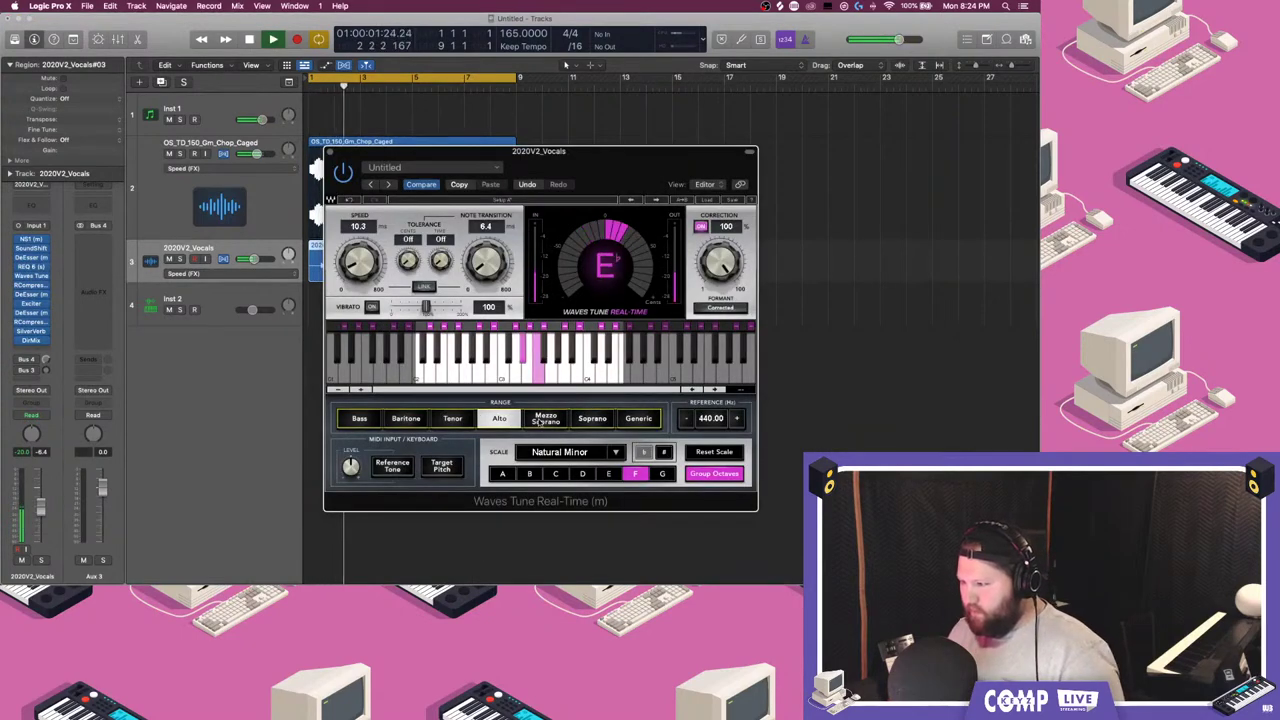
{"action": "left_click", "coordinate": [540, 420]}
{"action": "left_click", "coordinate": [330, 151]}
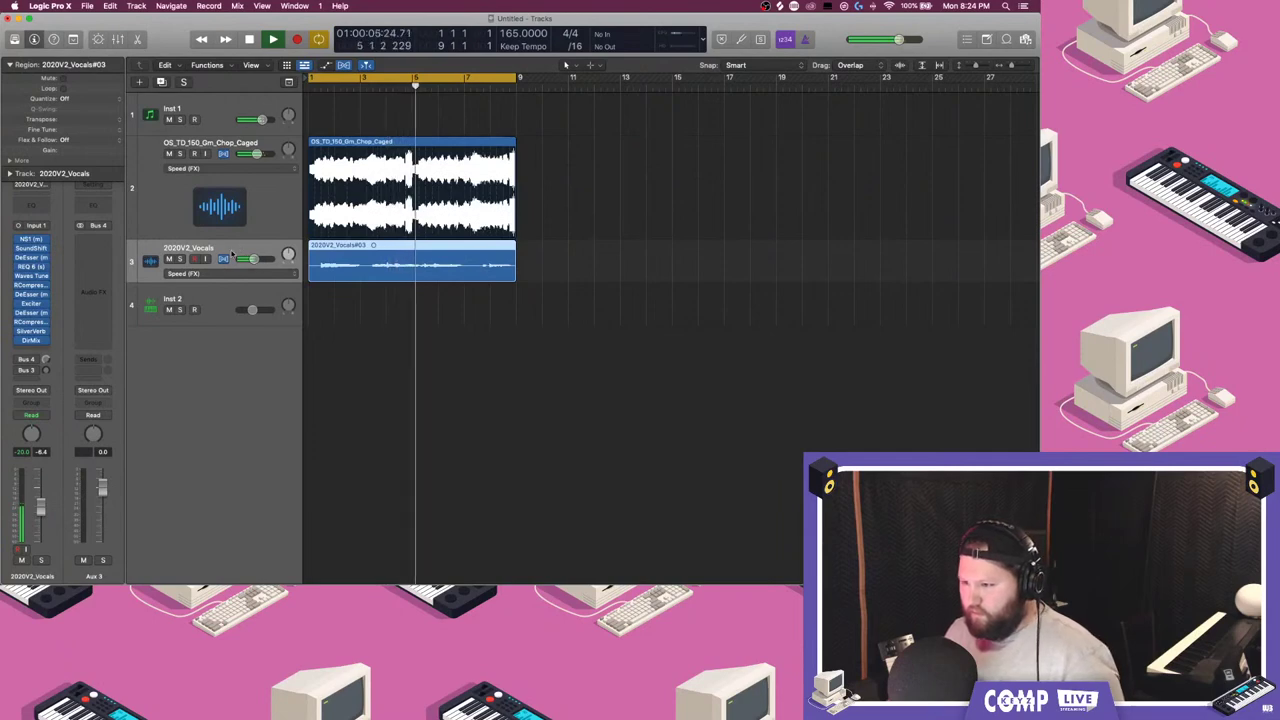
- Mute 2020V2_Vocals, record-arm Inst 2 and try out 808 notes over the chop with Musical Typing
{"action": "left_click", "coordinate": [169, 259]}
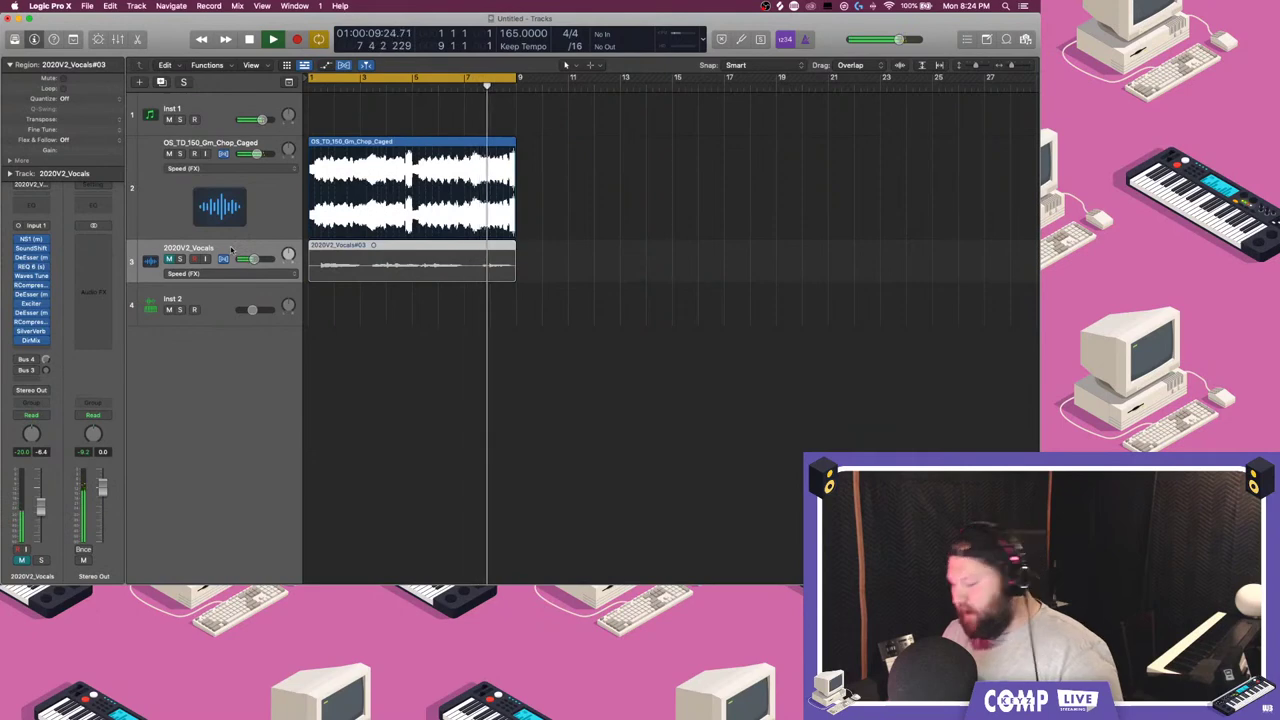
{"action": "left_click", "coordinate": [212, 292]}
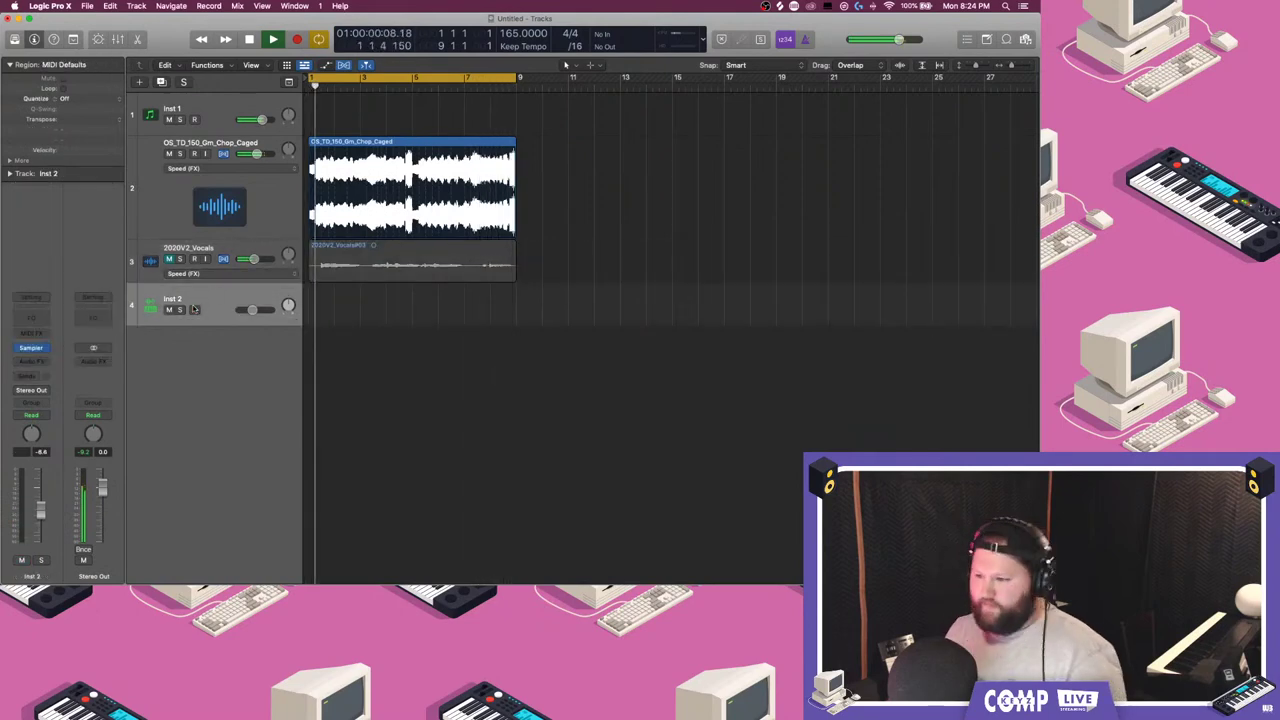
{"action": "key", "text": "super+k"}
{"action": "key", "text": "a"}
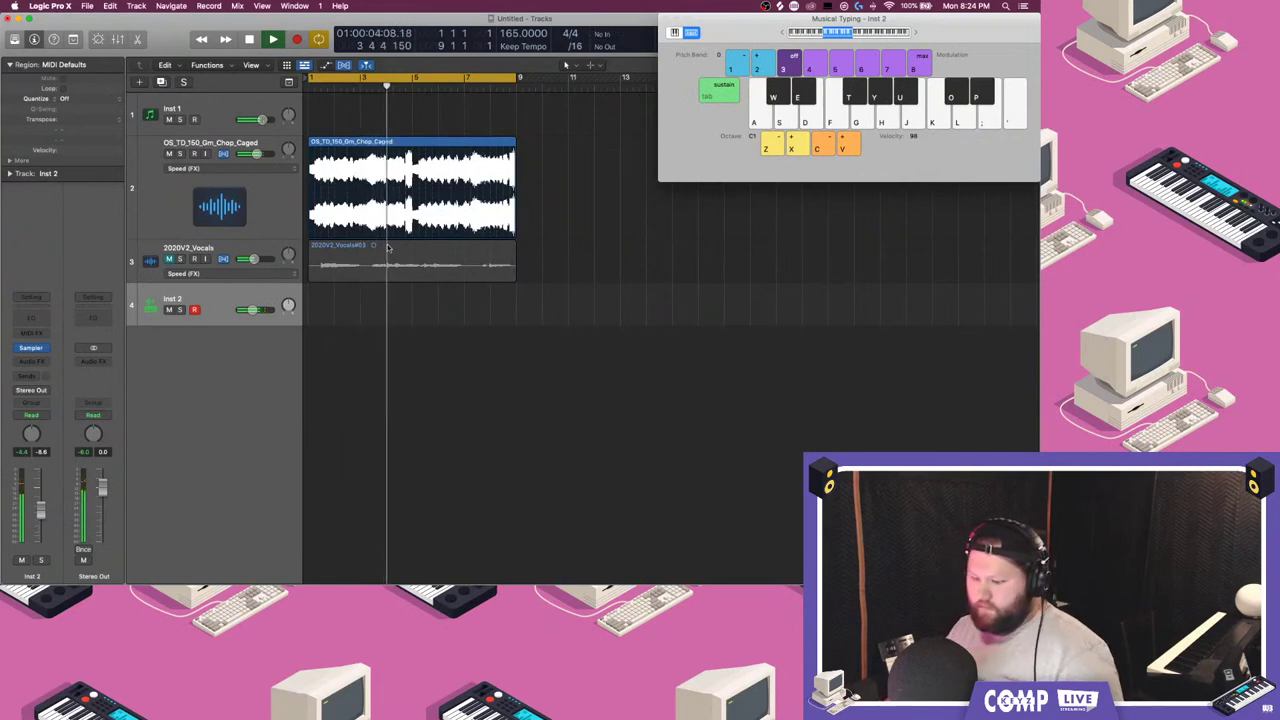
{"action": "key", "text": "w"}
{"action": "key", "text": "e"}
{"action": "key", "text": "f"}
{"action": "mouse_move", "coordinate": [1038, 150]}
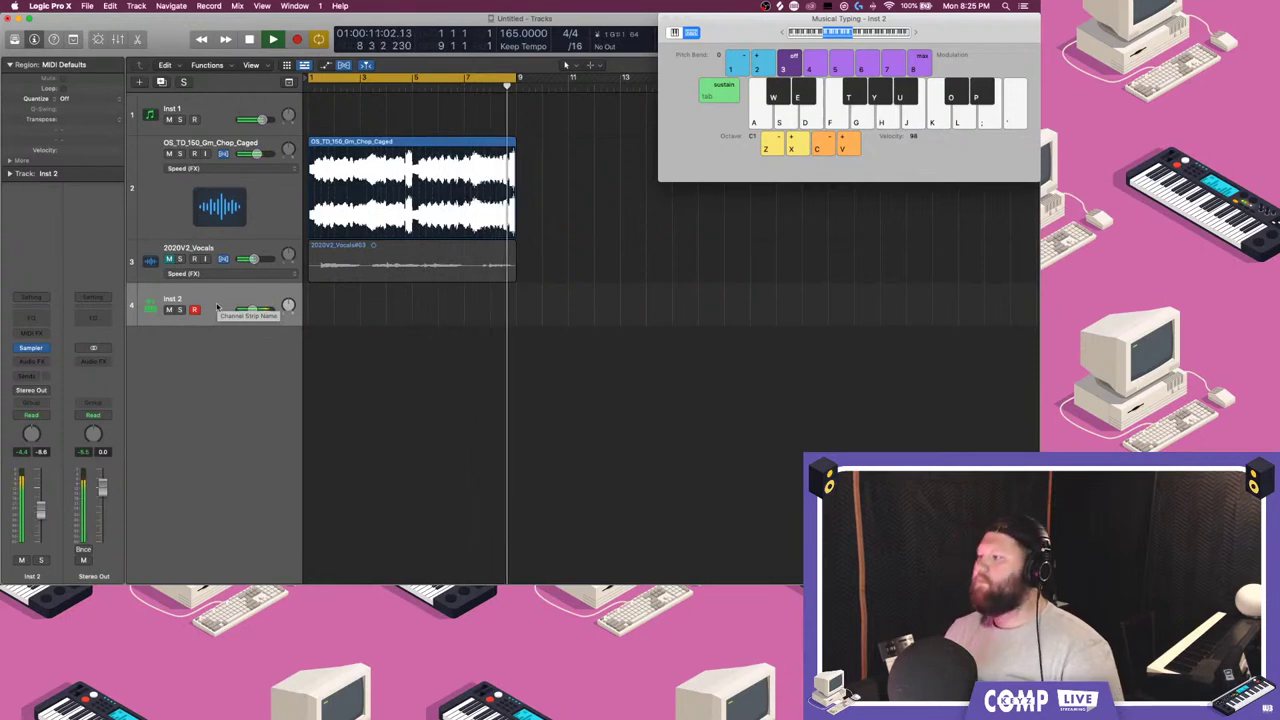
- Raise the Inst 2 fader to -3.2 dB and set its Sampler's fine tuning to -29 cents
{"action": "left_click_drag", "start_coordinate": [252, 310], "coordinate": [258, 312]}
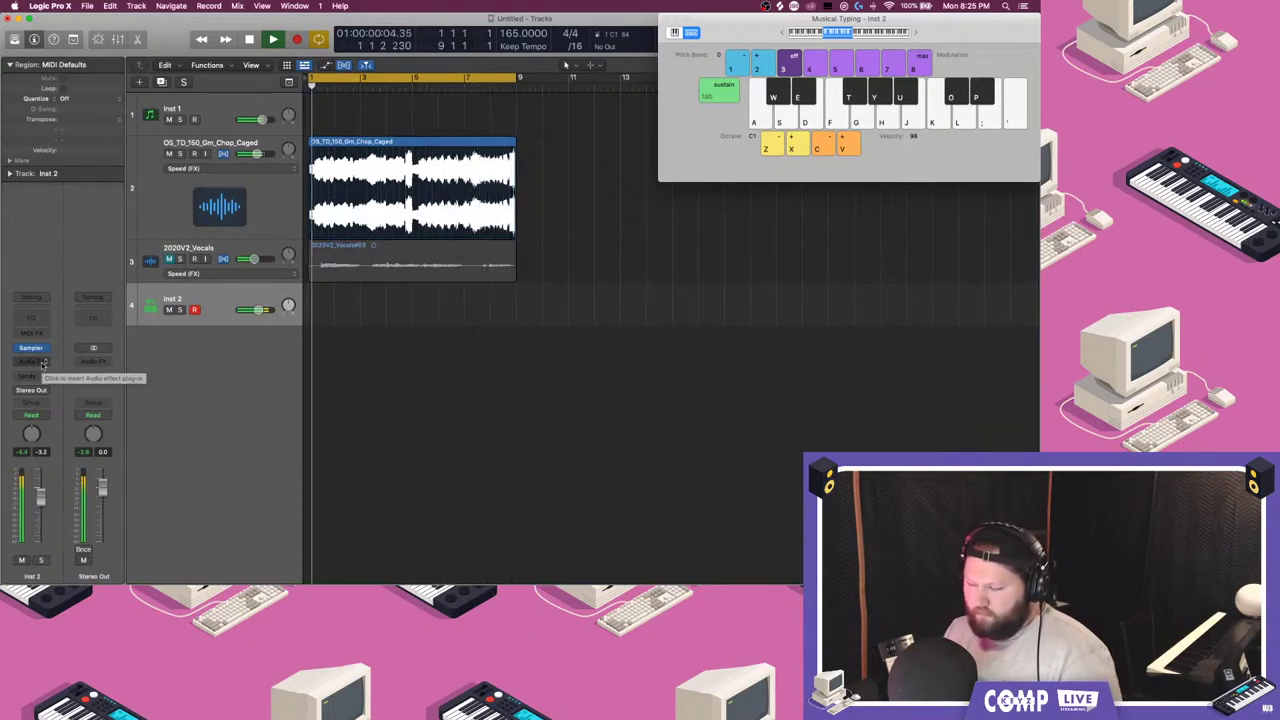
{"action": "key", "text": "space"}
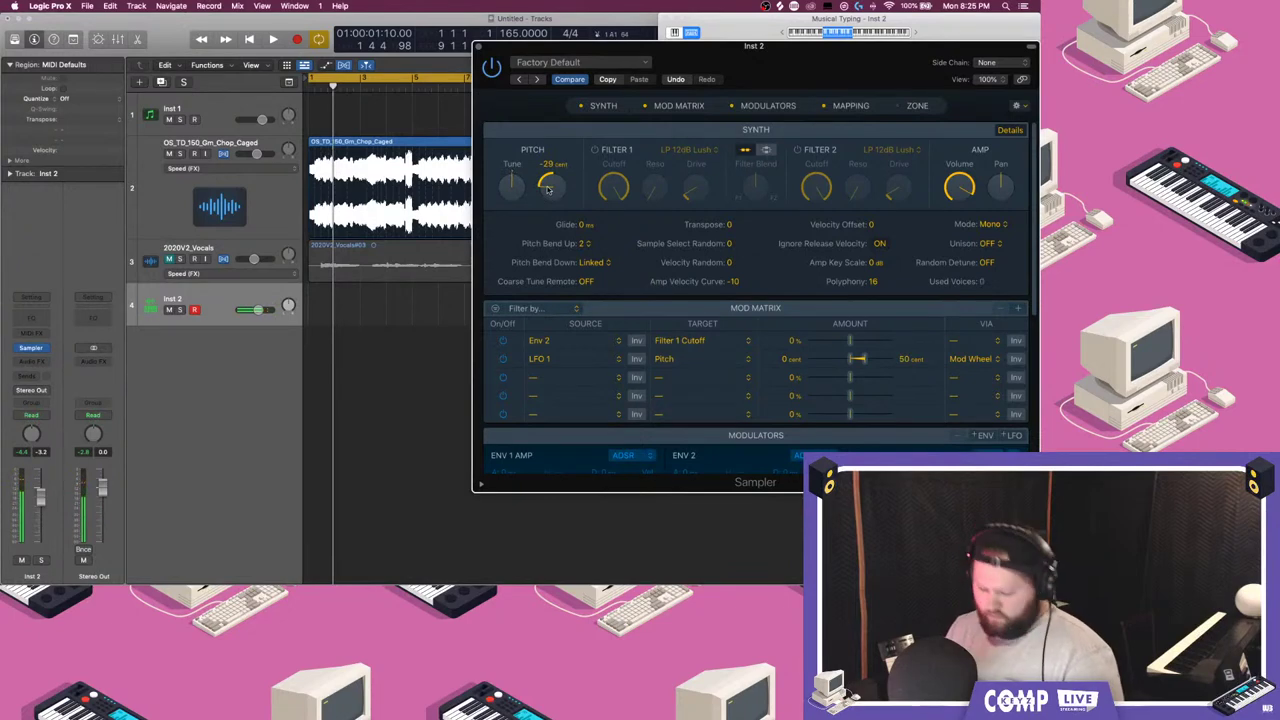
{"action": "key", "text": "space"}
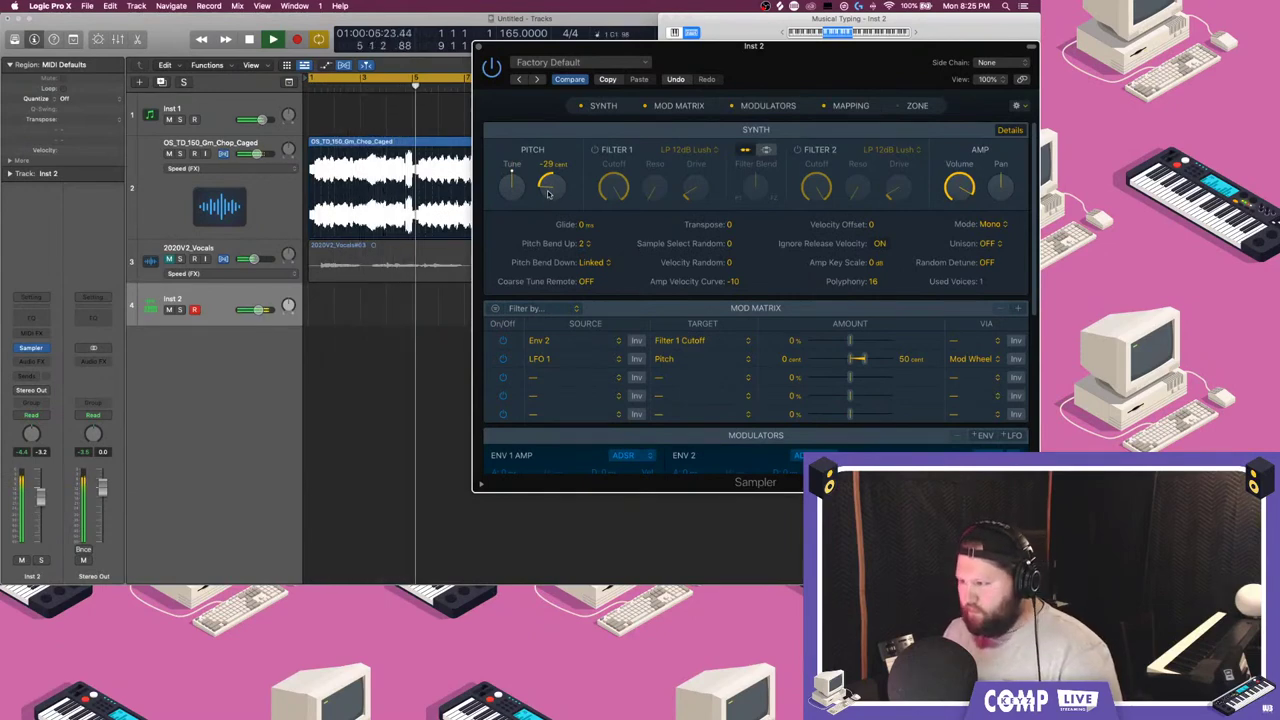
{"action": "left_click", "coordinate": [478, 47]}
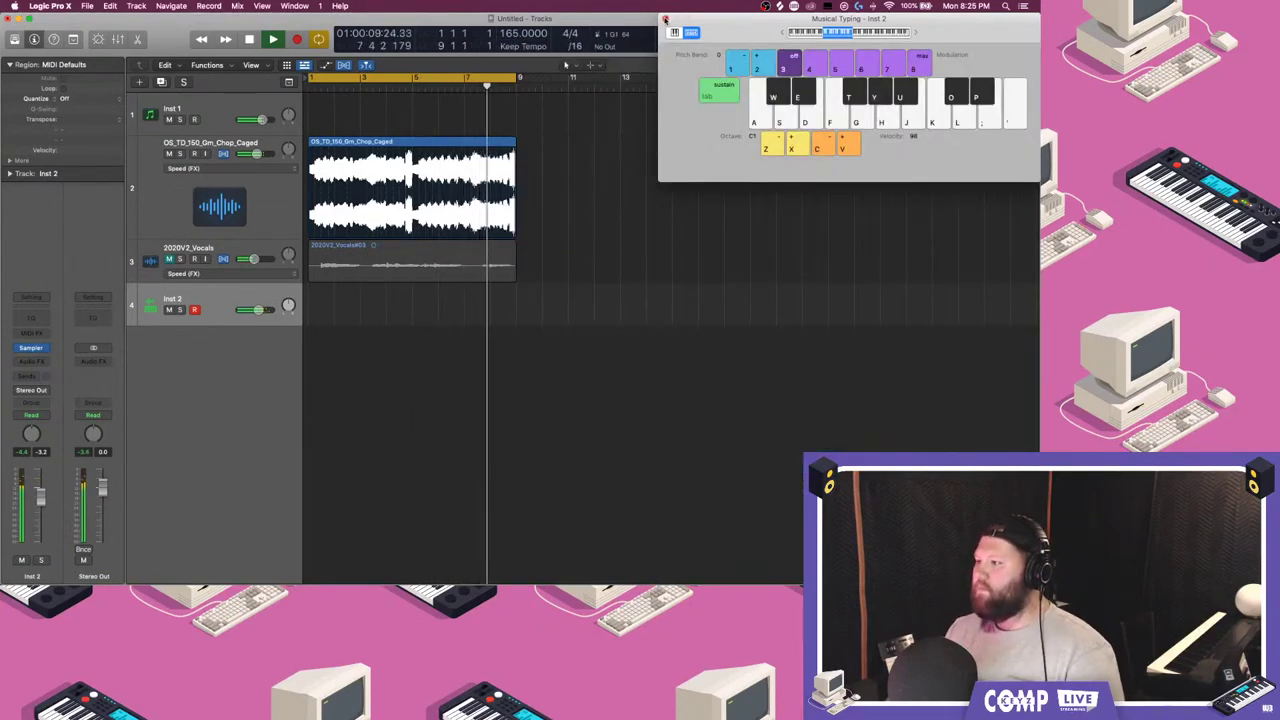
{"action": "left_click", "coordinate": [665, 18]}
{"action": "key", "text": "r"}
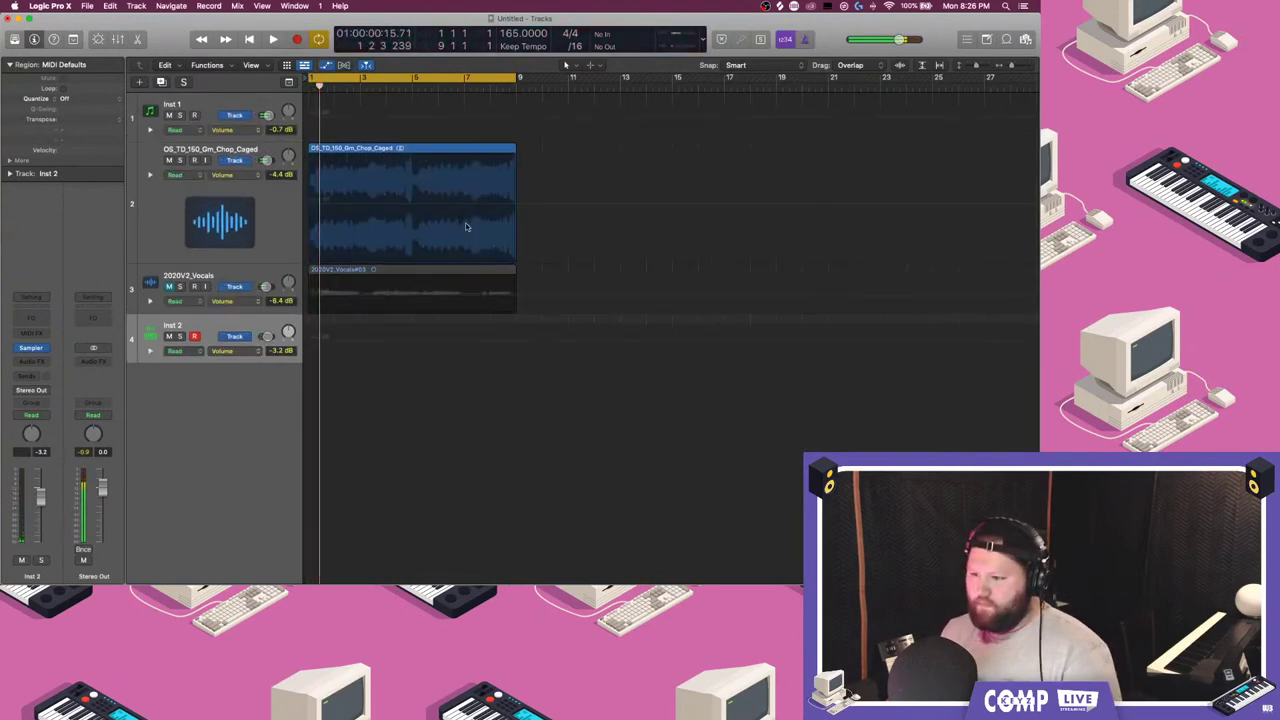
{"action": "key", "text": "space"}
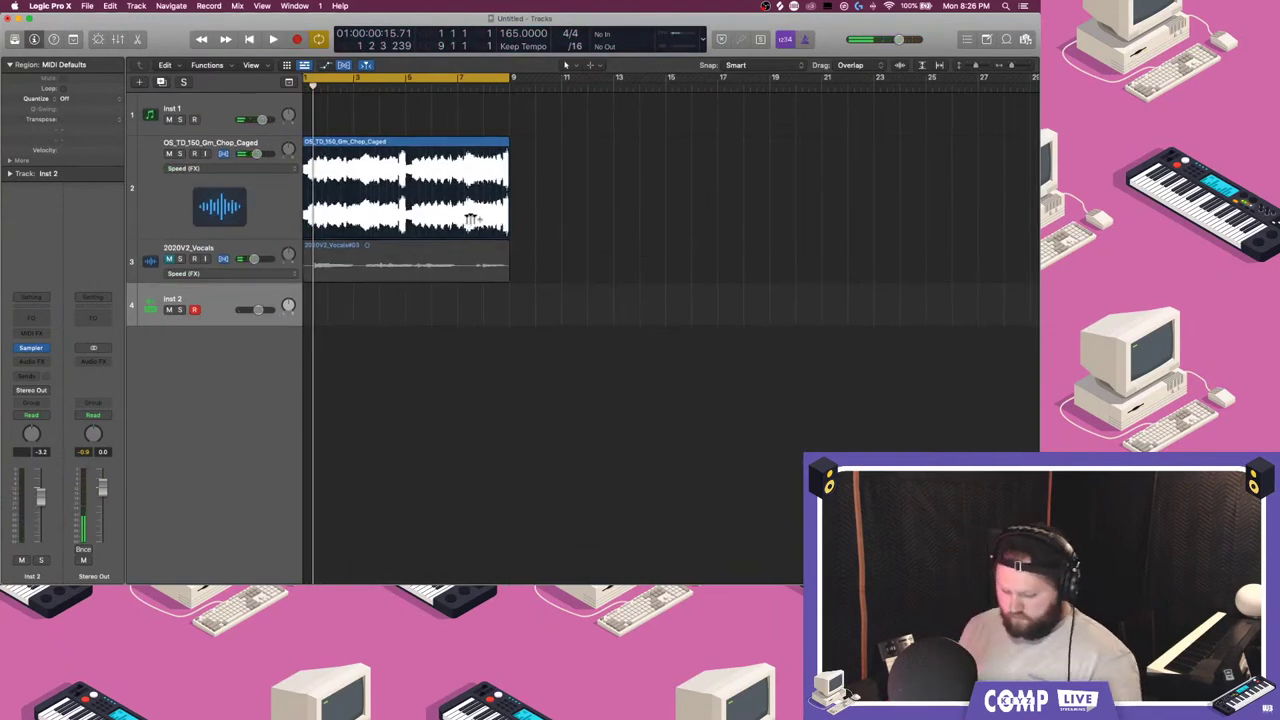
{"action": "key", "text": "super+k"}
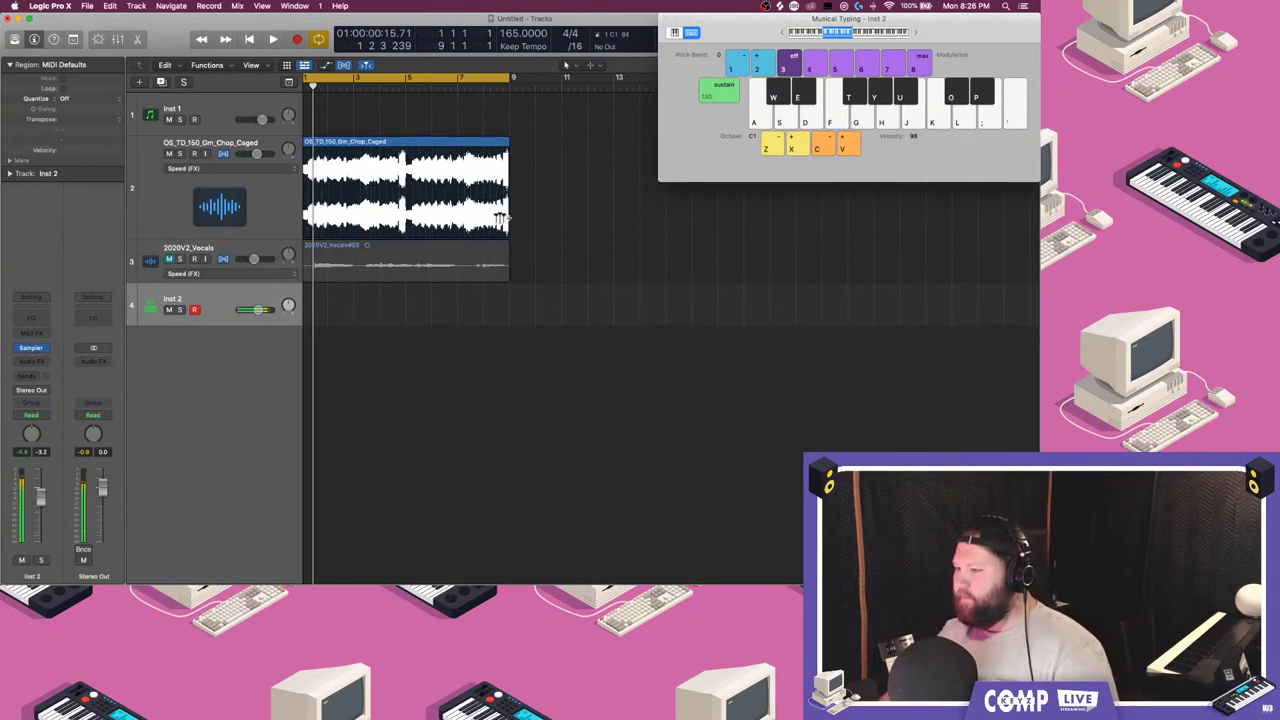
- Record a trial 808 bass line on Inst 2 over the chop using C and G notes, and delete the recorded region
{"action": "key", "text": "r"}
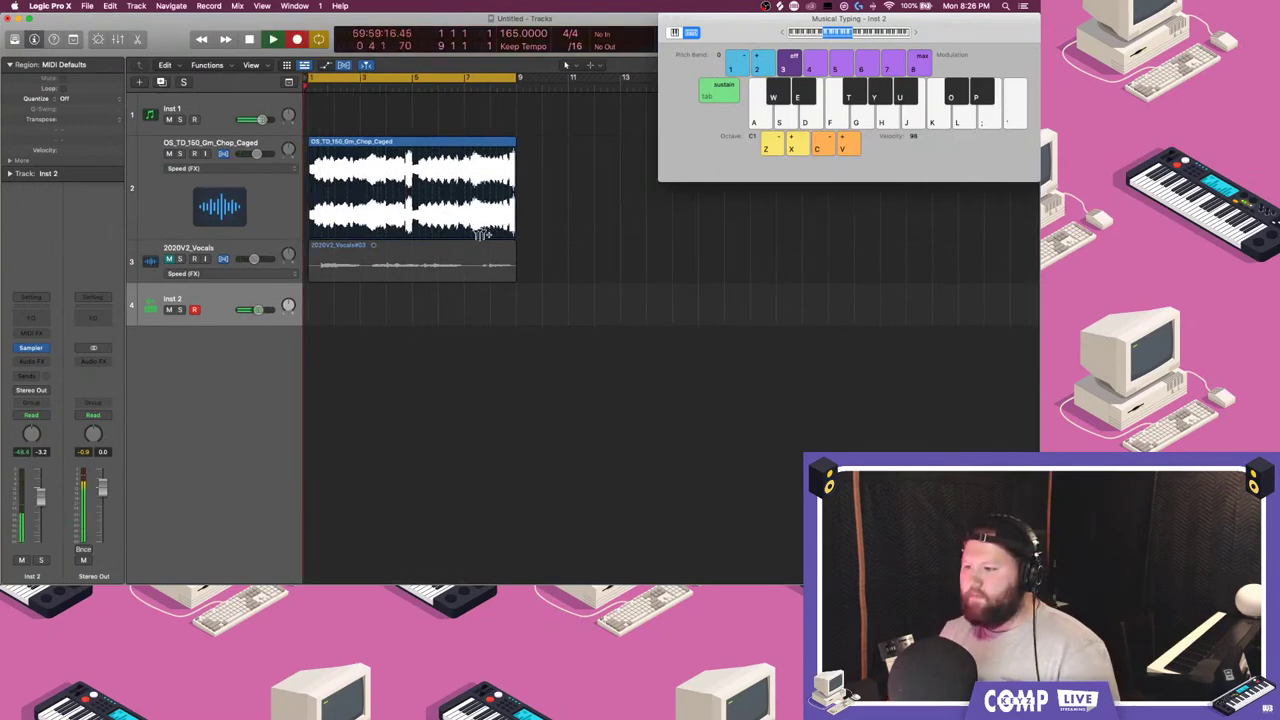
{"action": "key", "text": "a"}
{"action": "key", "text": "a"}
{"action": "key", "text": "g"}
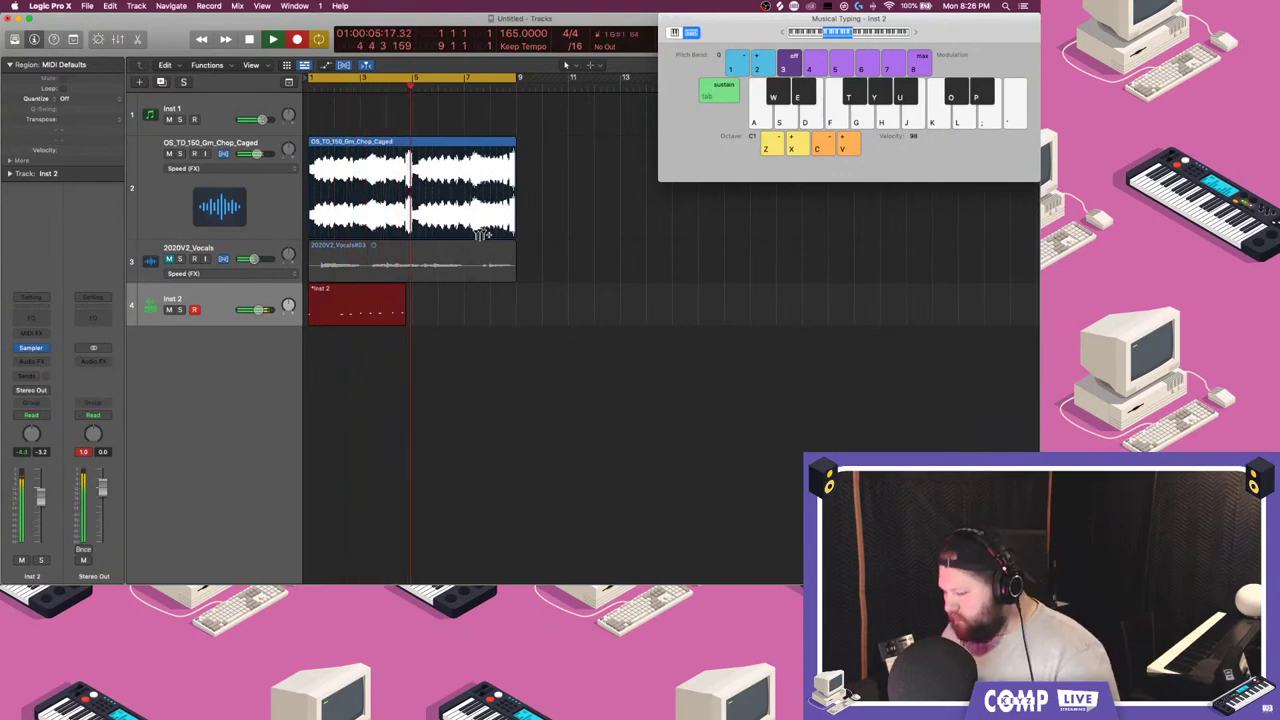
{"action": "key", "text": "a"}
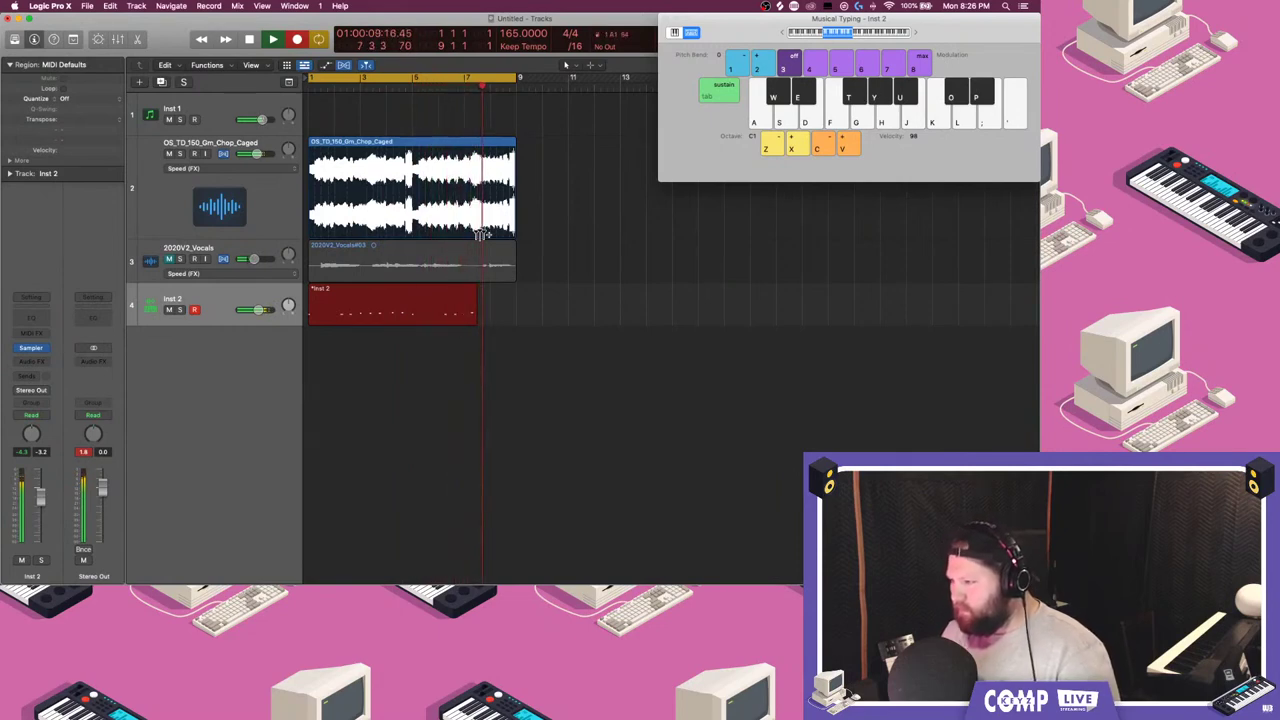
{"action": "key", "text": "space"}
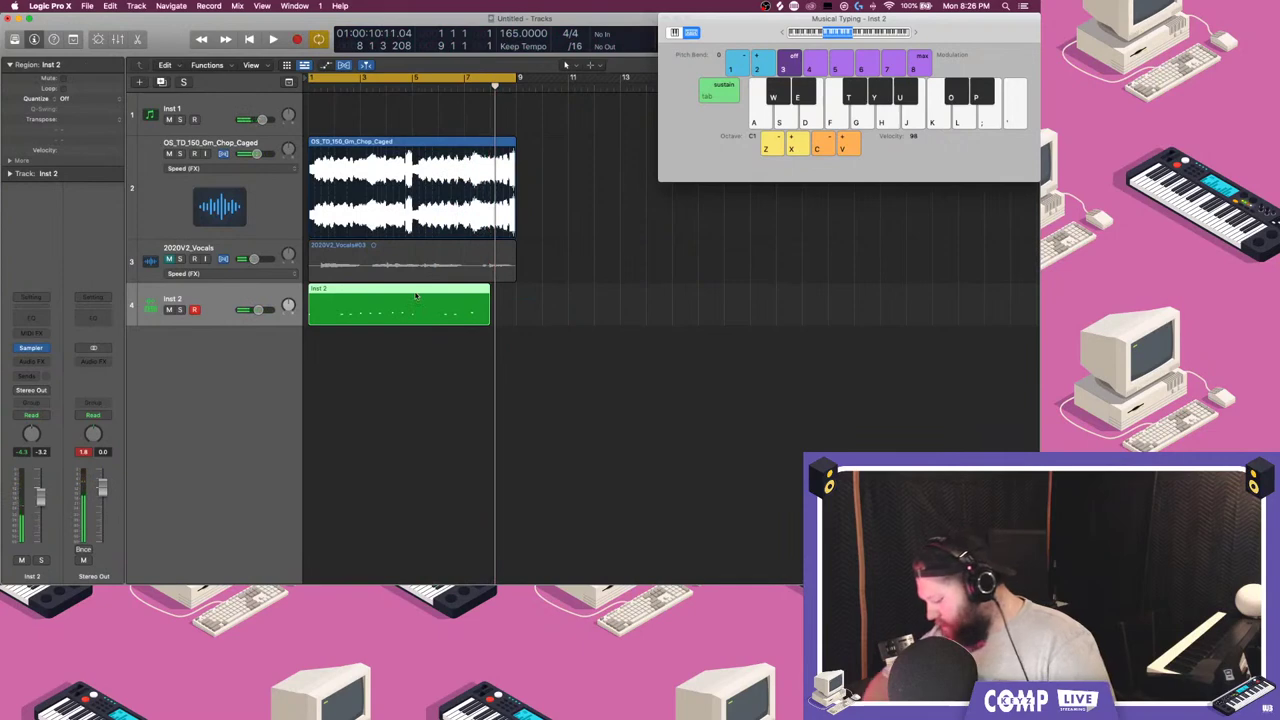
{"action": "key", "text": "Delete"}
{"action": "key", "text": "Delete"}
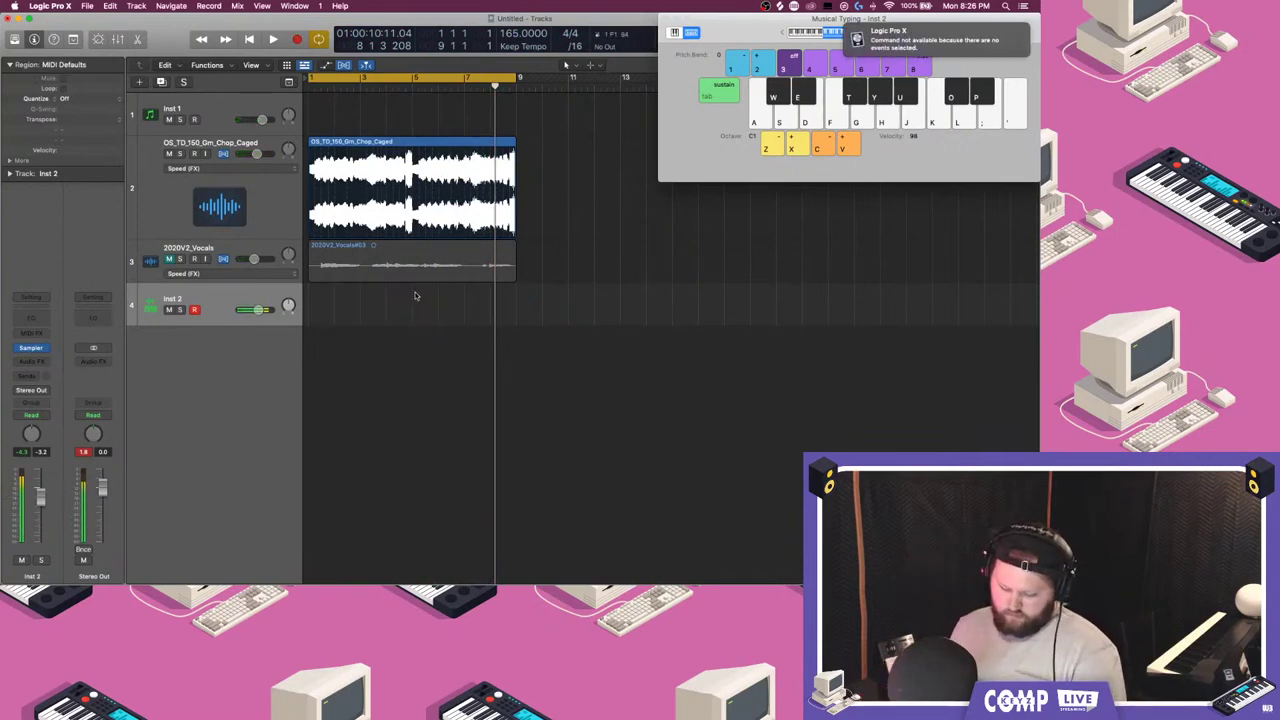
- Record an eight-bar 808 bass line on Inst 2 with Musical Typing, play it back and close the typing keyboard
{"action": "key", "text": "r"}
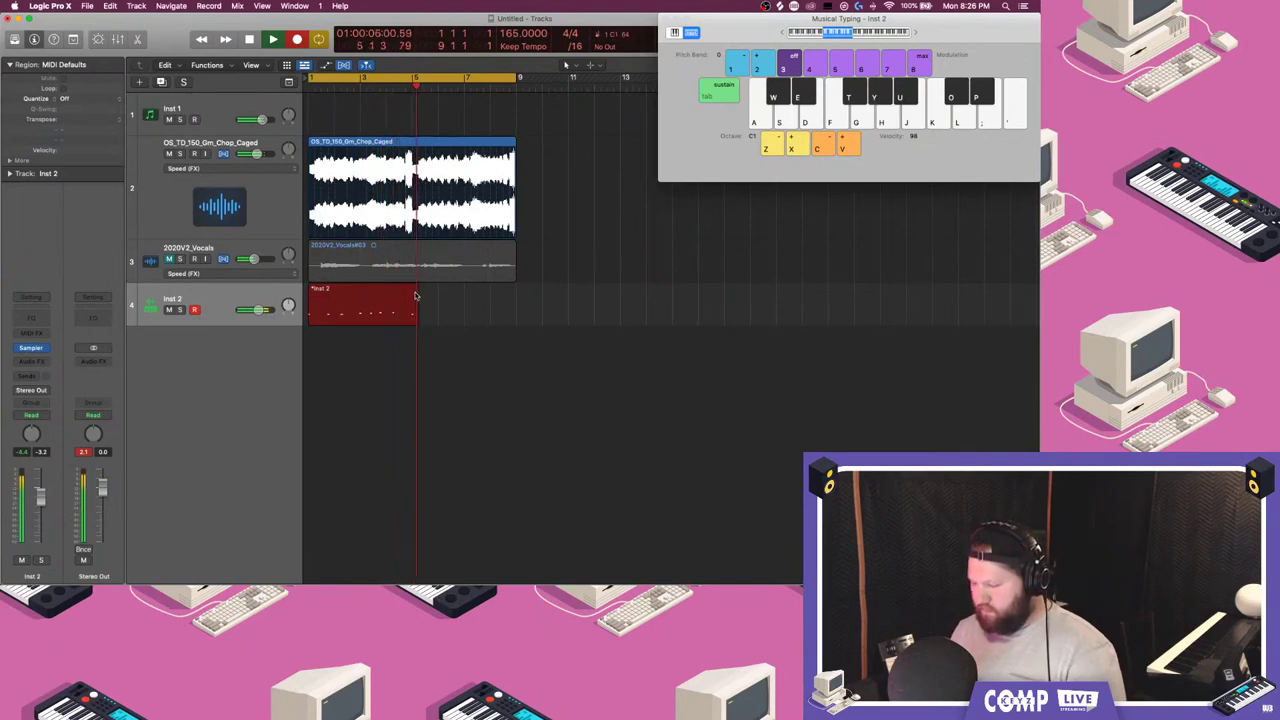
{"action": "key", "text": "a"}
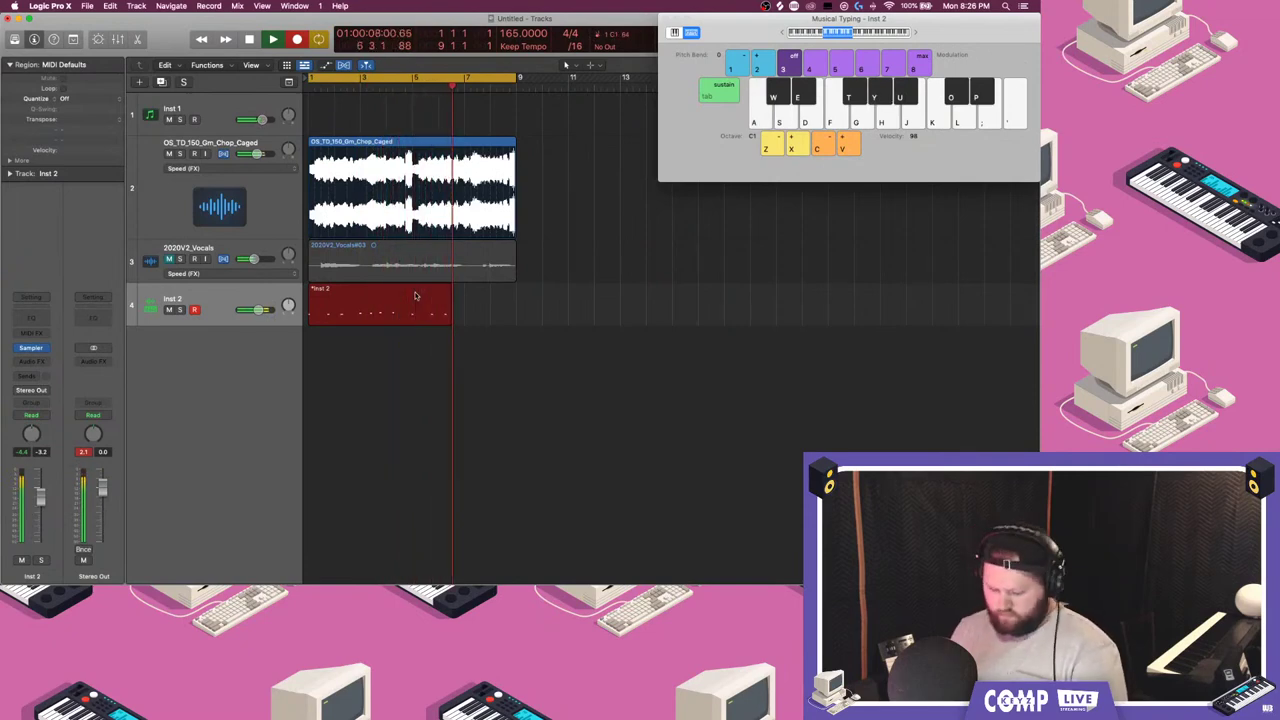
{"action": "key", "text": "g"}
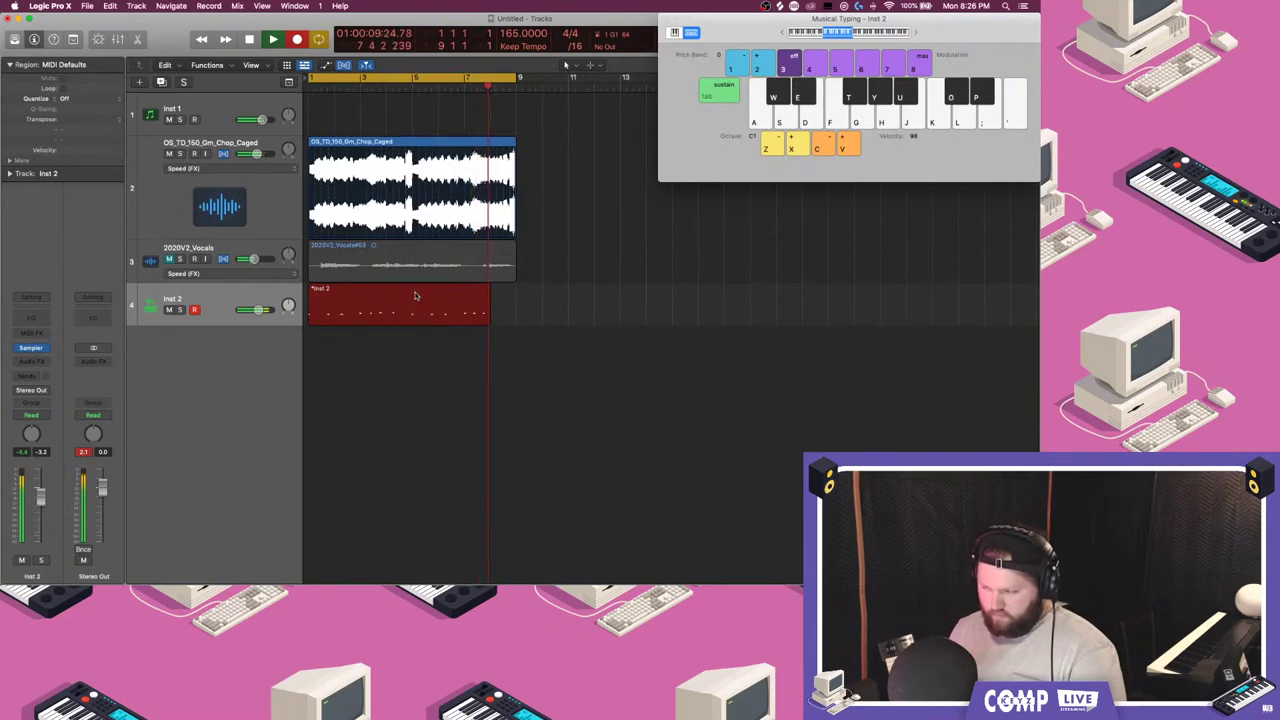
{"action": "key", "text": "a"}
{"action": "key", "text": "space"}
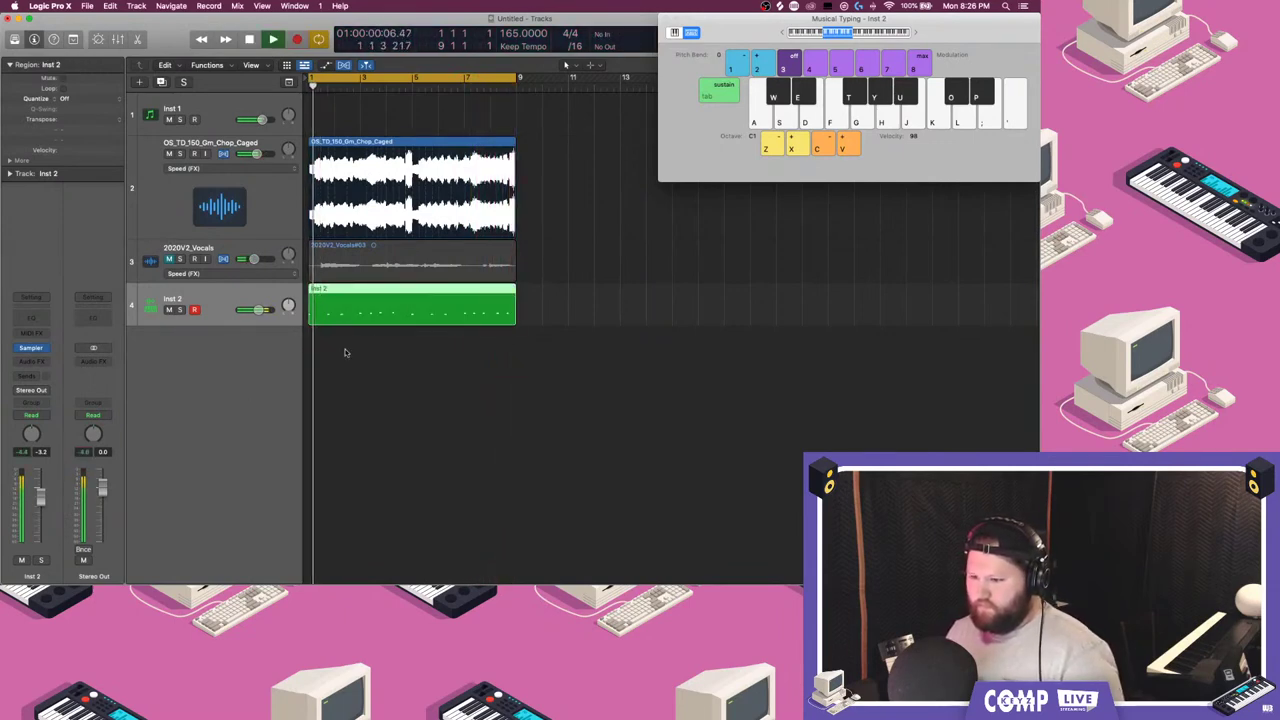
{"action": "key", "text": "a"}
{"action": "left_click", "coordinate": [667, 18]}
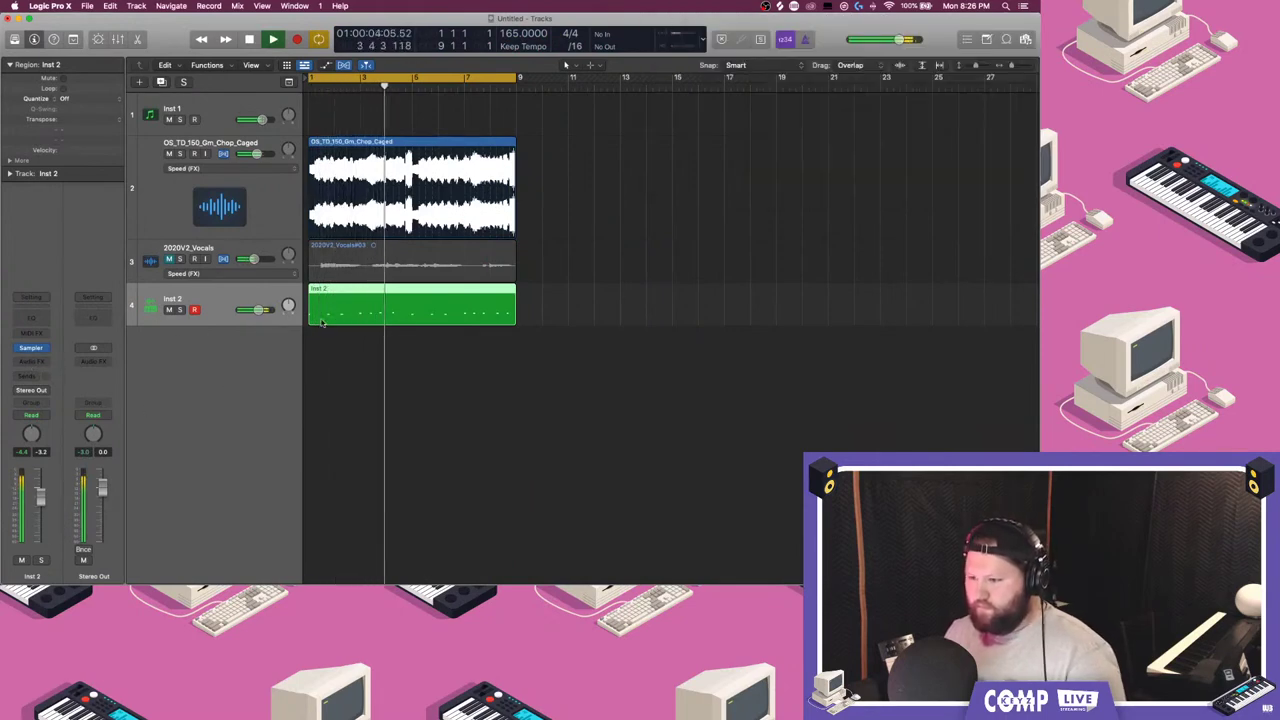
- Open the recorded Inst 2 region in the Piano Roll and quantize all its notes to 1/16 Note
{"action": "double_click", "coordinate": [393, 303]}
{"action": "key", "text": "super+a"}
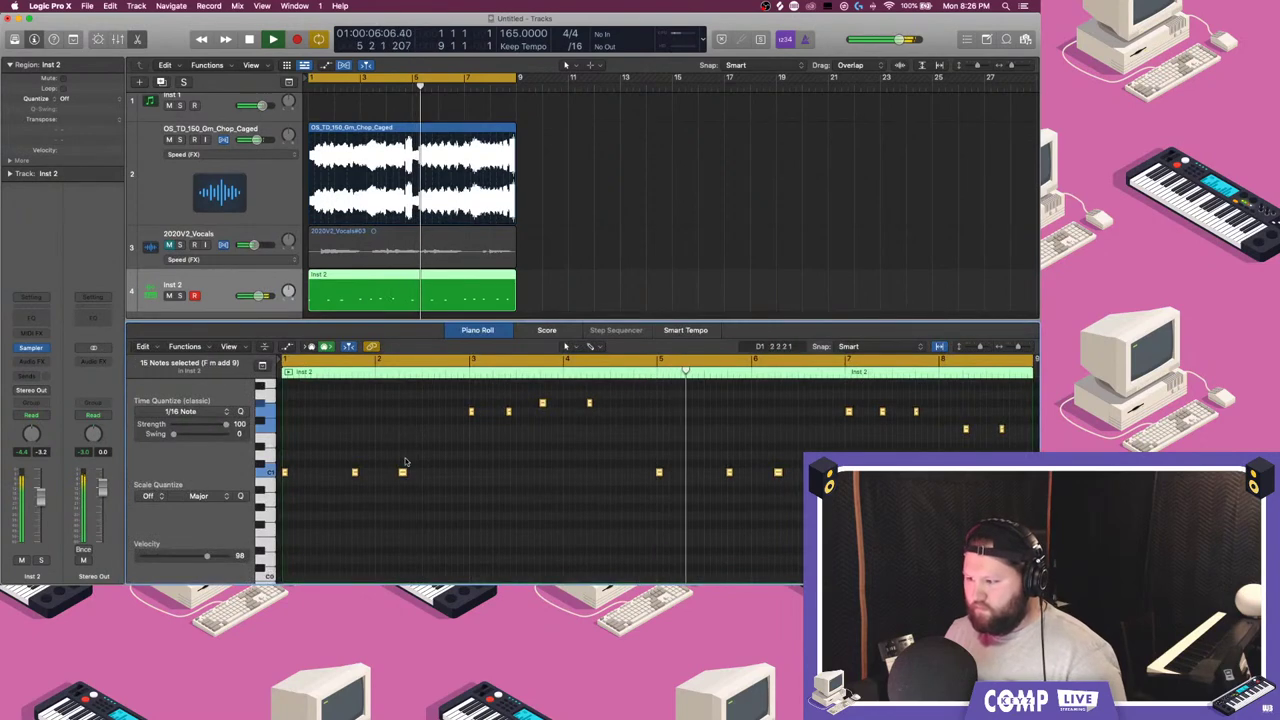
{"action": "left_click", "coordinate": [180, 411]}
{"action": "left_click", "coordinate": [175, 479]}
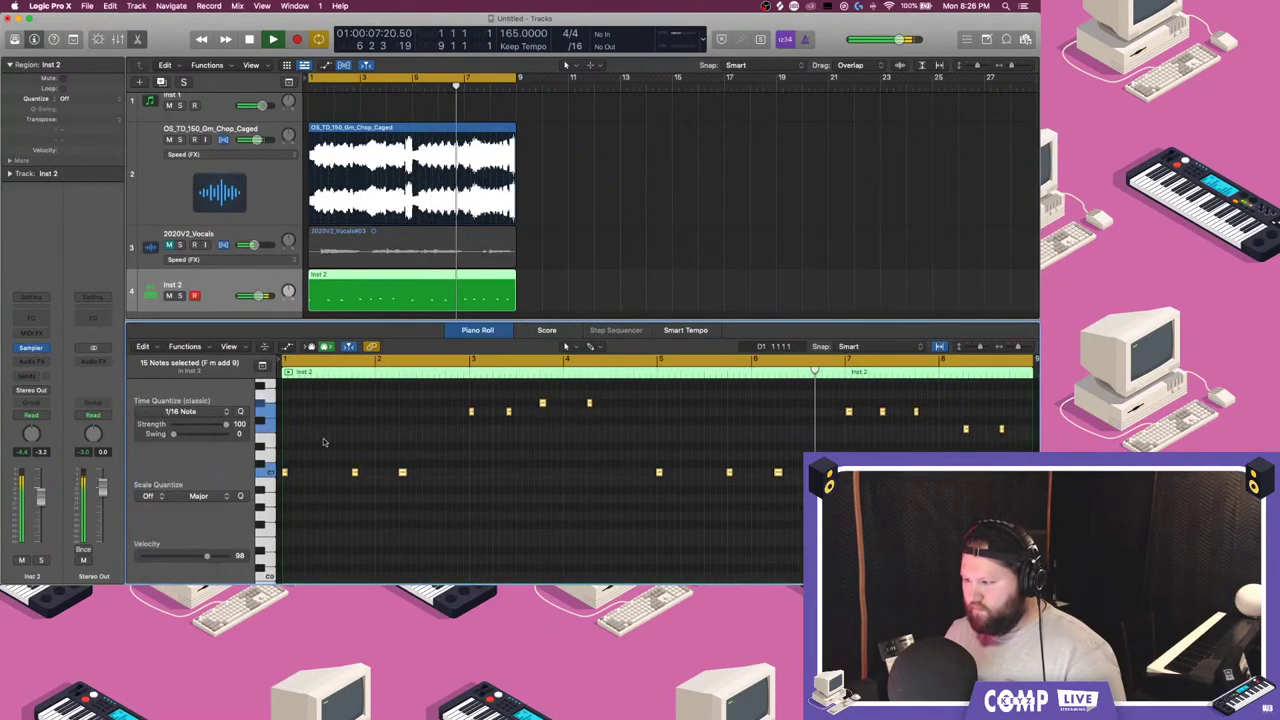
- Check the drum pattern in Inst 1's Maschine 2 while the beat plays
{"action": "left_click", "coordinate": [212, 113]}
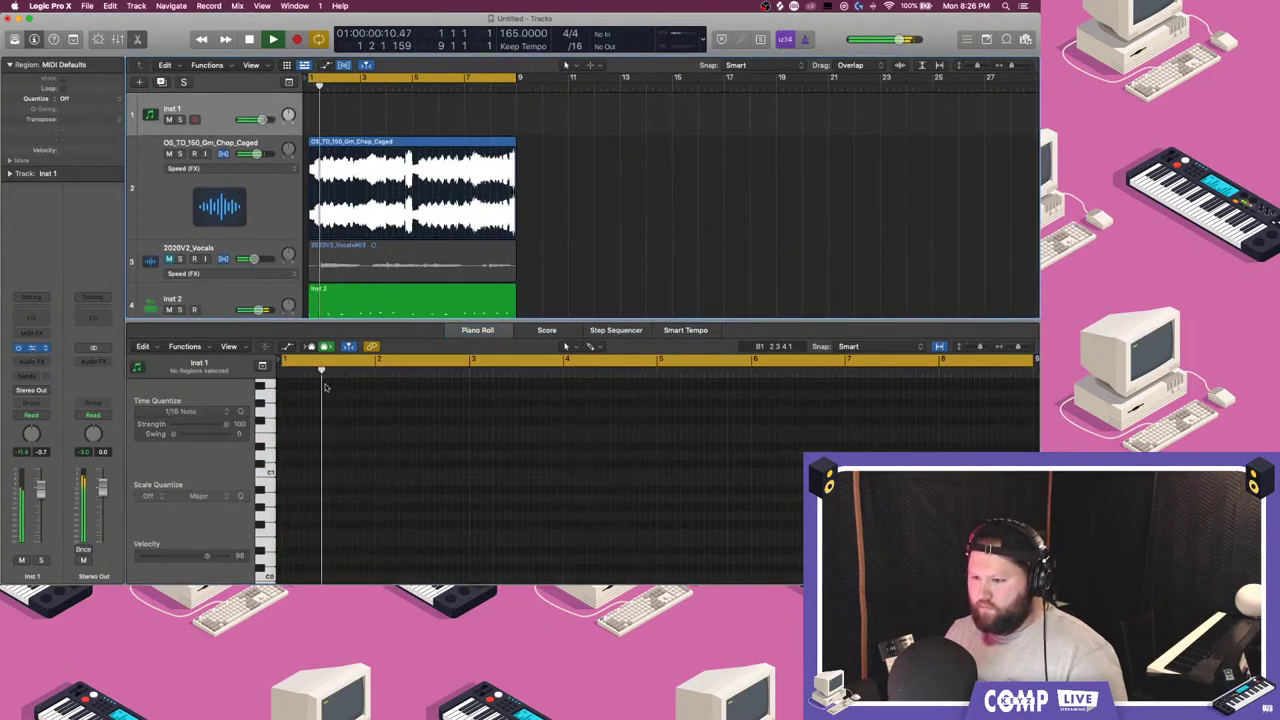
{"action": "left_click", "coordinate": [31, 348]}
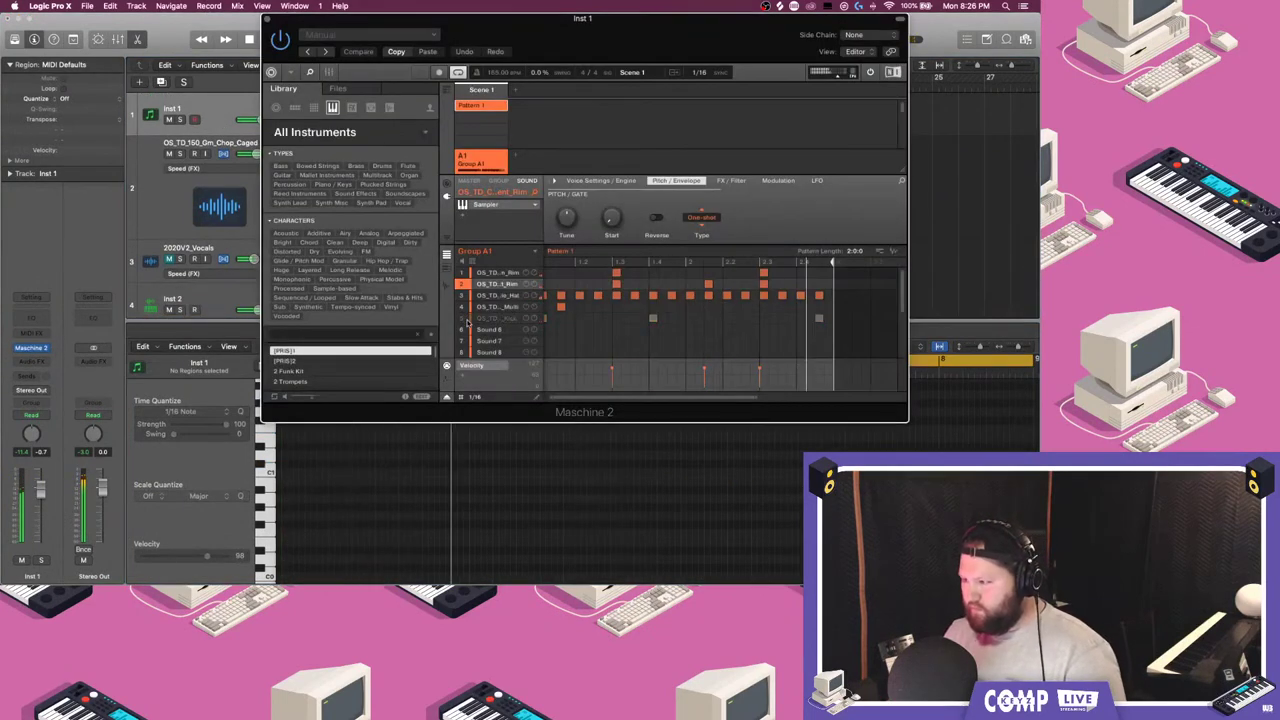
{"action": "left_click", "coordinate": [268, 19]}
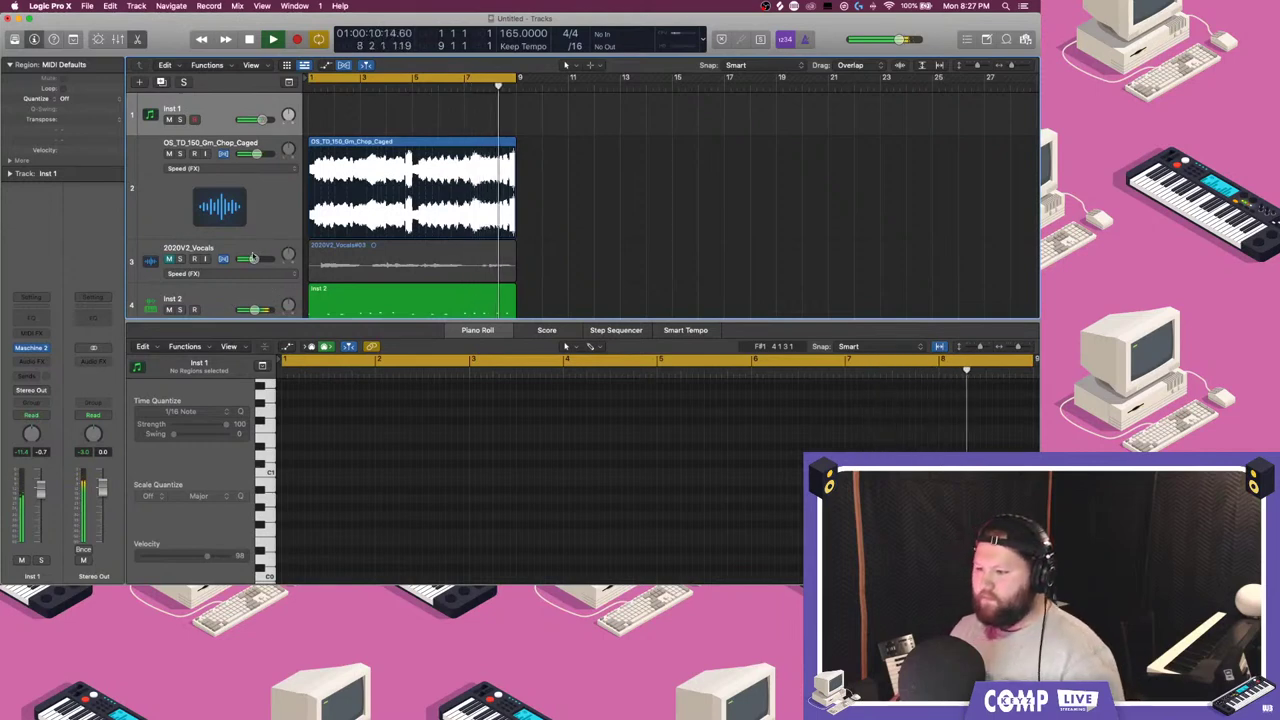
- Unmute 2020V2_Vocals, restart playback and lower the vocal fader to -12.4 dB
{"action": "left_click", "coordinate": [170, 259]}
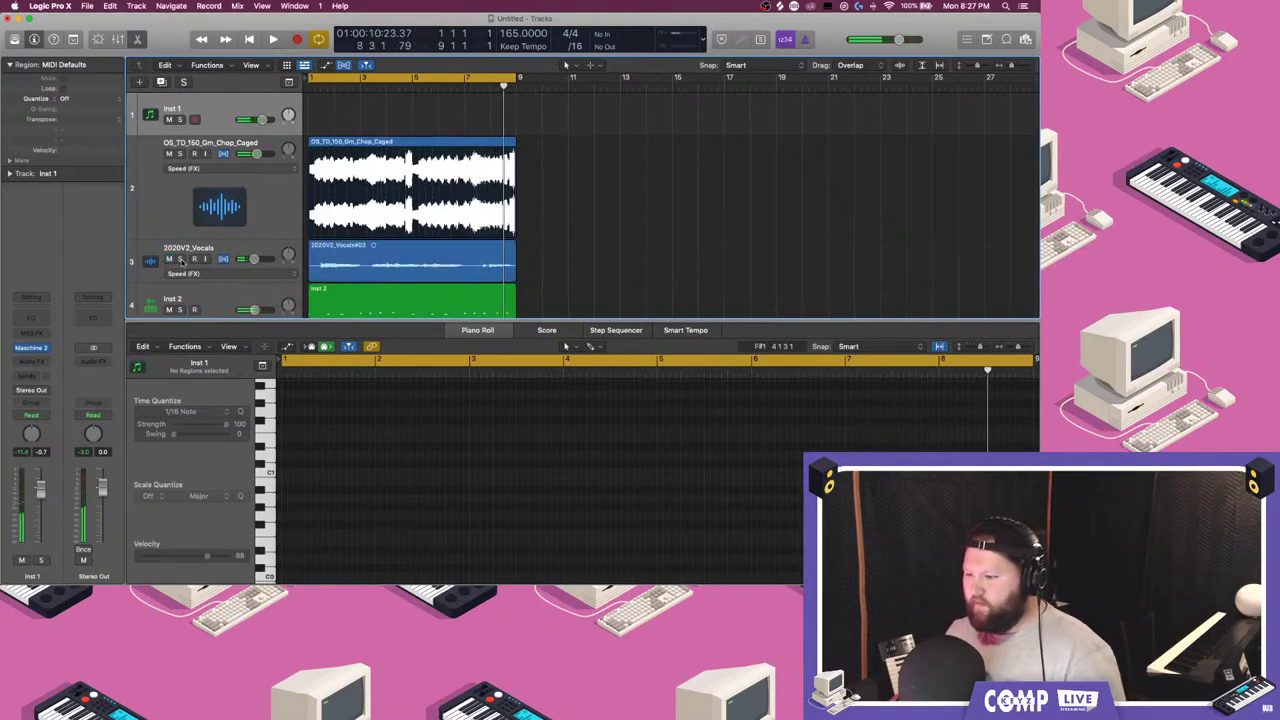
{"action": "key", "text": "space"}
{"action": "left_click_drag", "start_coordinate": [250, 259], "coordinate": [244, 259]}
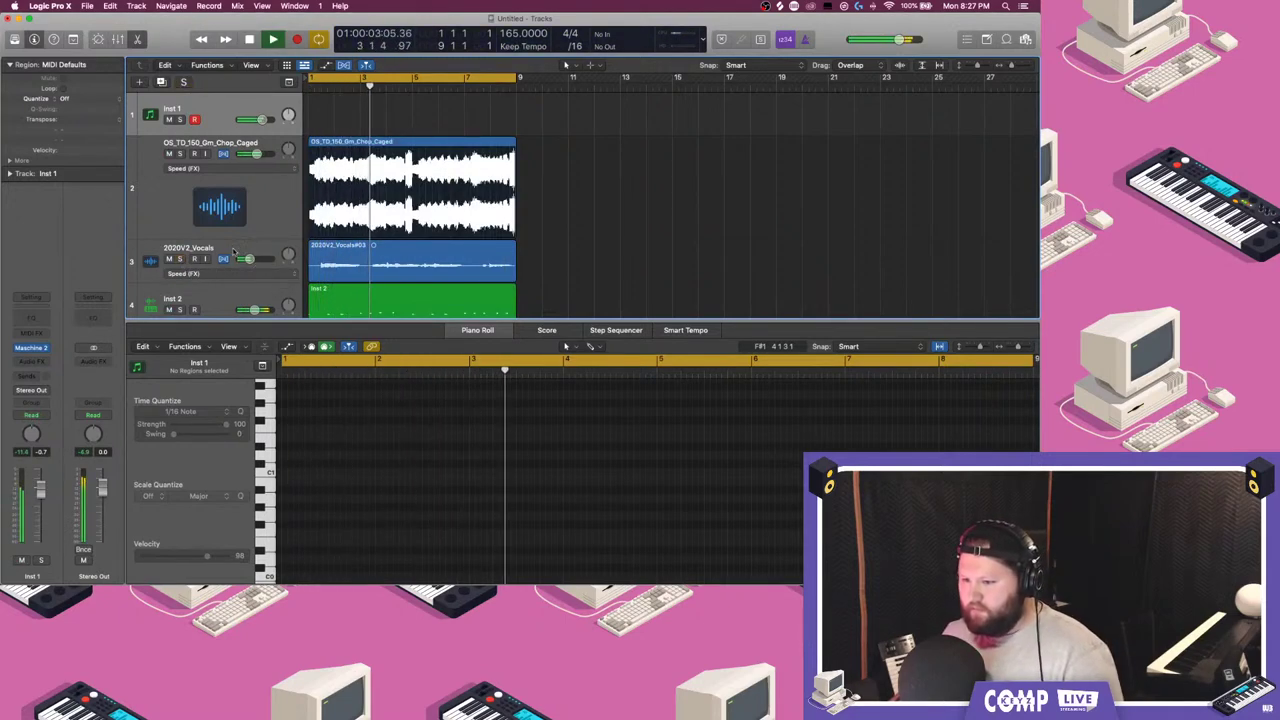
- Delete the 2020V2_Vocals#03 region together with its recorded audio file
{"action": "left_click", "coordinate": [456, 265]}
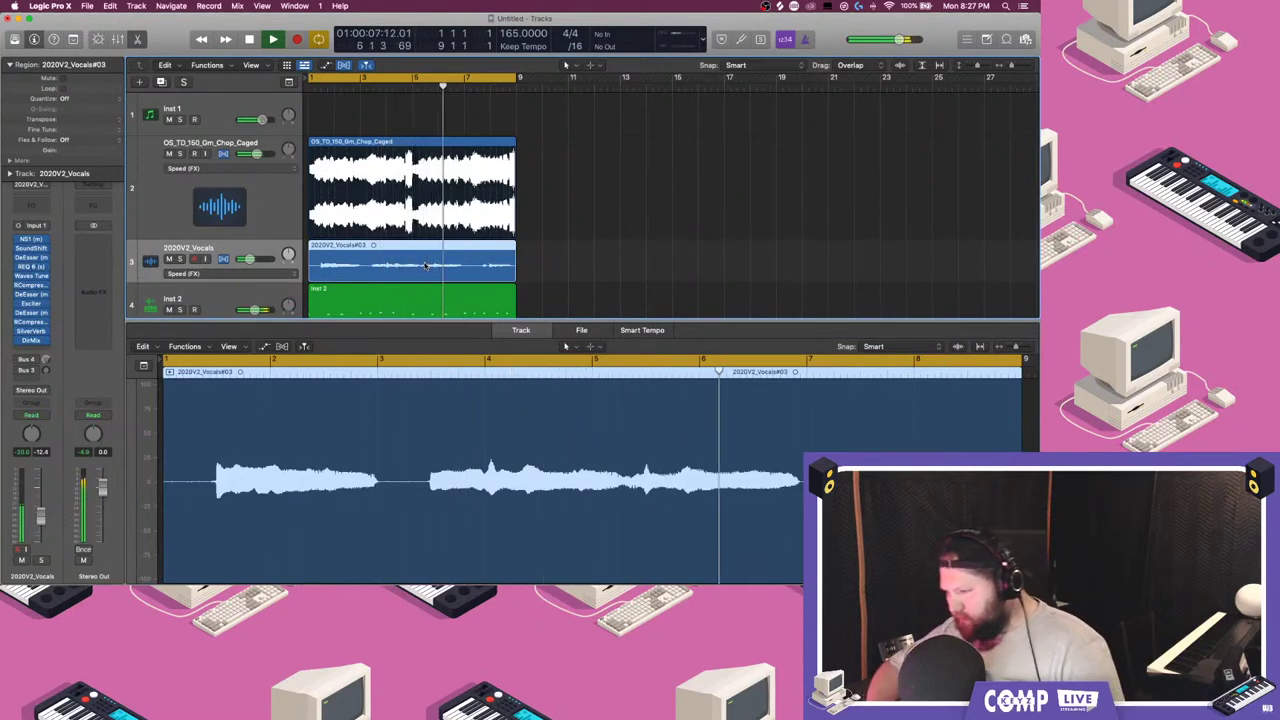
{"action": "key", "text": "Delete"}
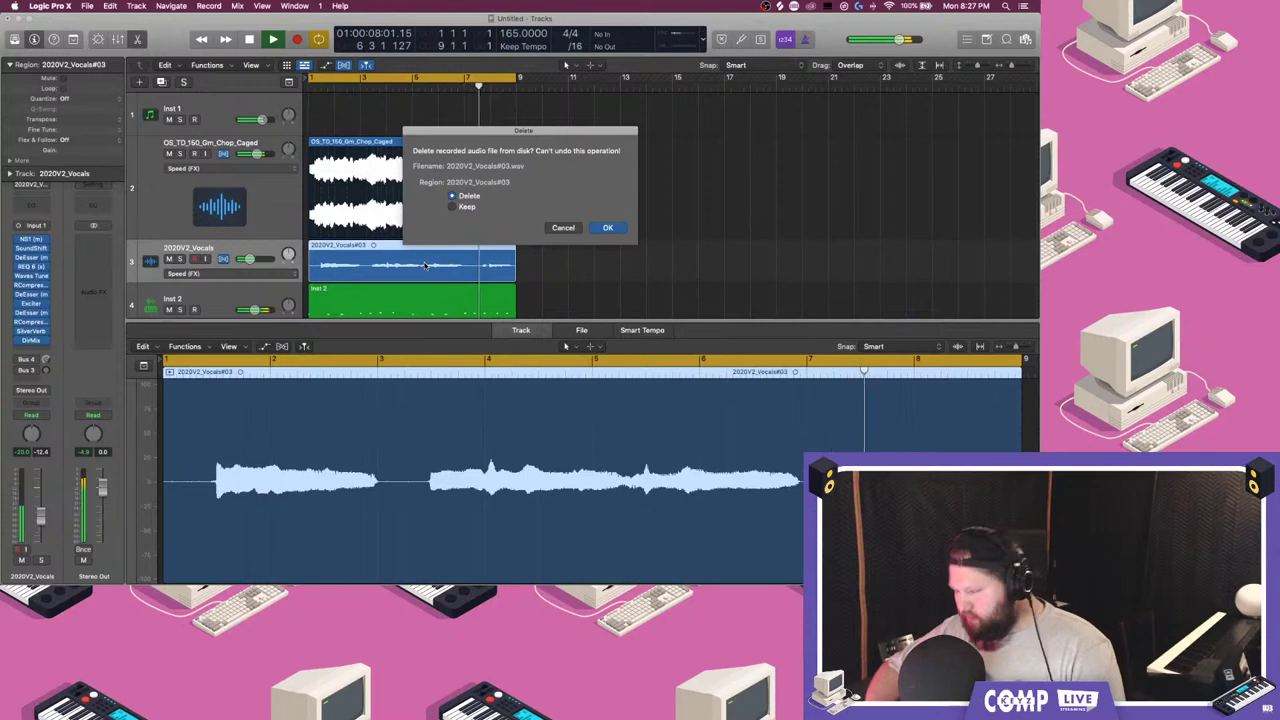
{"action": "key", "text": "Return"}
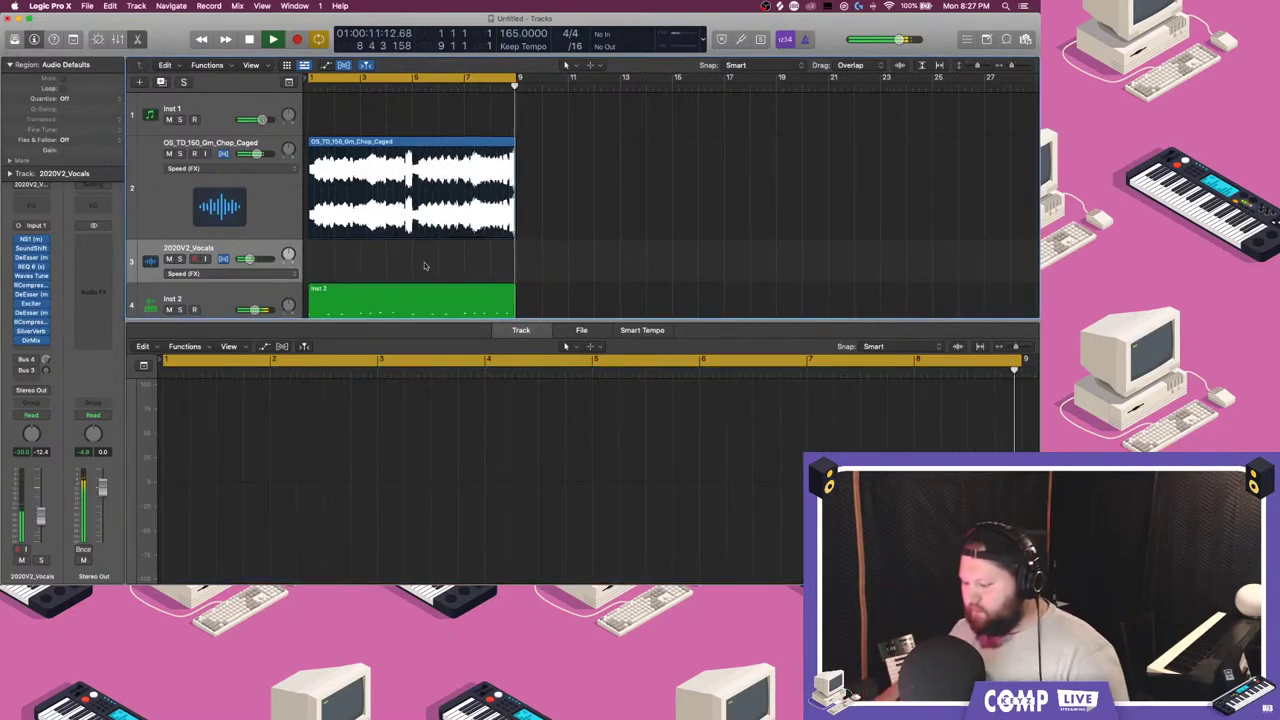
- Turn on input monitoring for 2020V2_Vocals and set its Waves Tune Real-Time range to Tenor
{"action": "left_click", "coordinate": [195, 259]}
{"action": "left_click", "coordinate": [206, 259]}
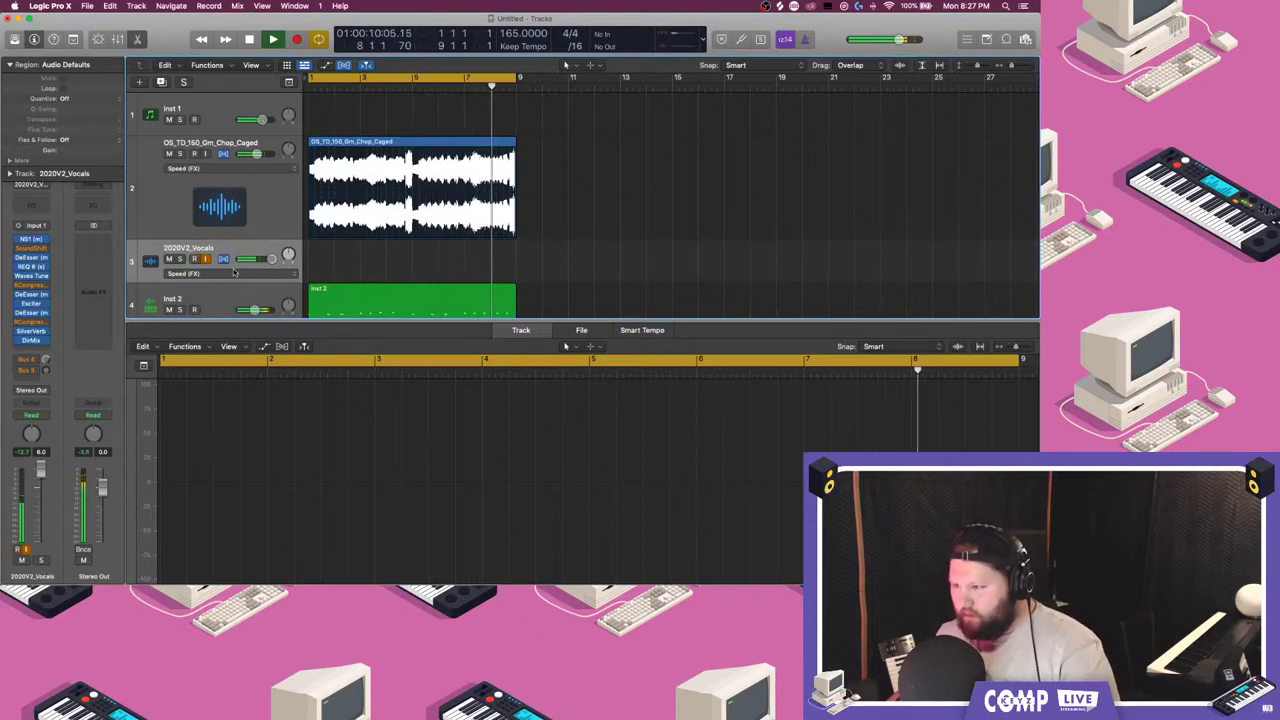
{"action": "key", "text": "space"}
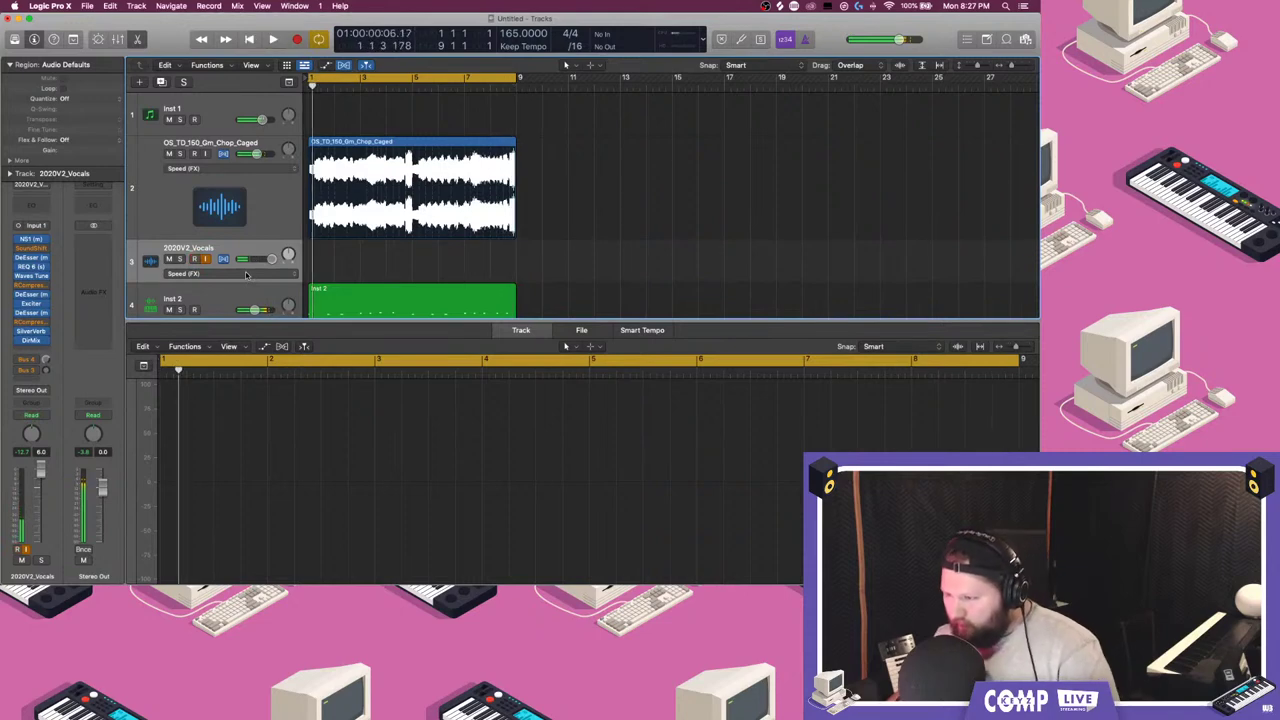
{"action": "left_click", "coordinate": [33, 278]}
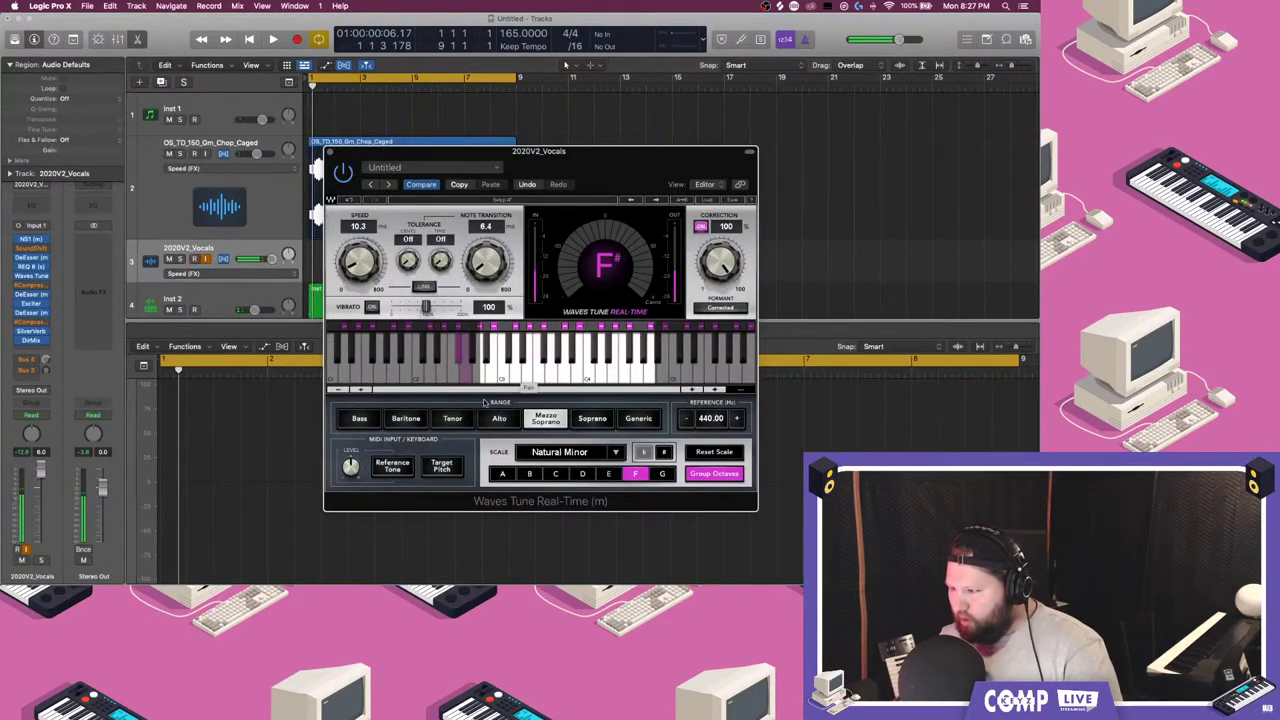
{"action": "left_click", "coordinate": [452, 420]}
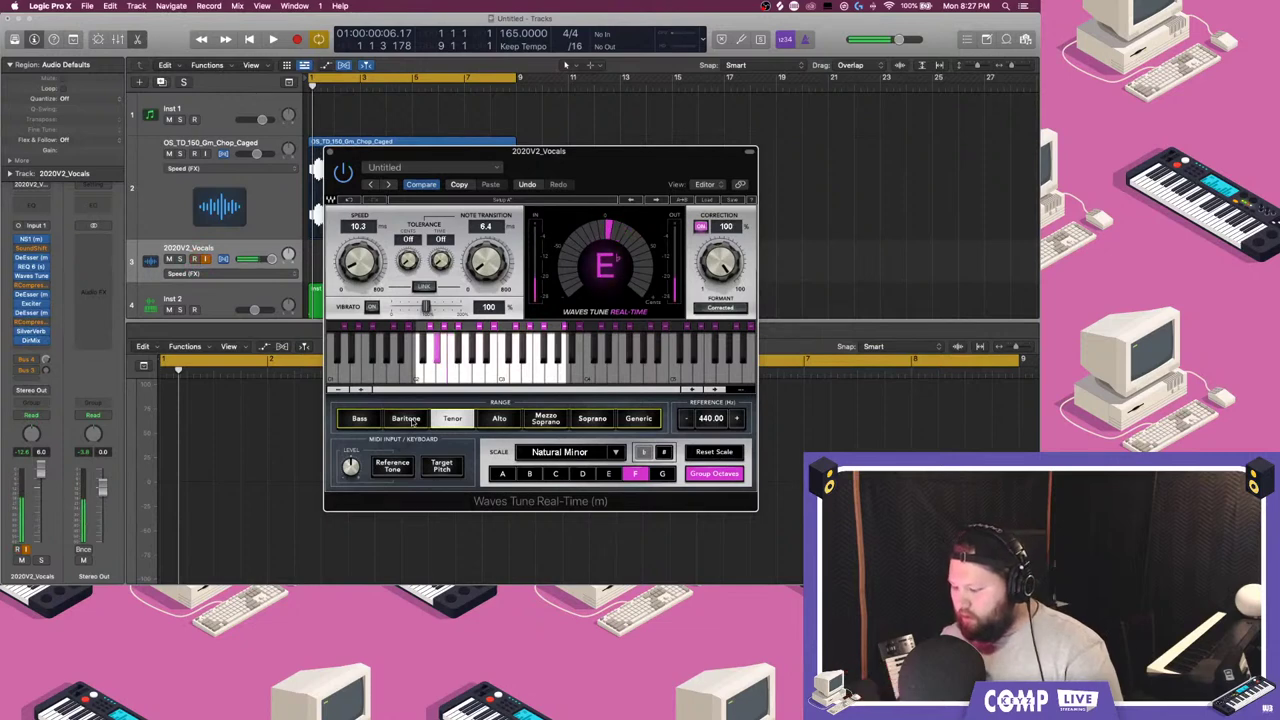
- Record a new eight-bar vocal take on 2020V2_Vocals and close Waves Tune Real-Time
{"action": "key", "text": "space"}
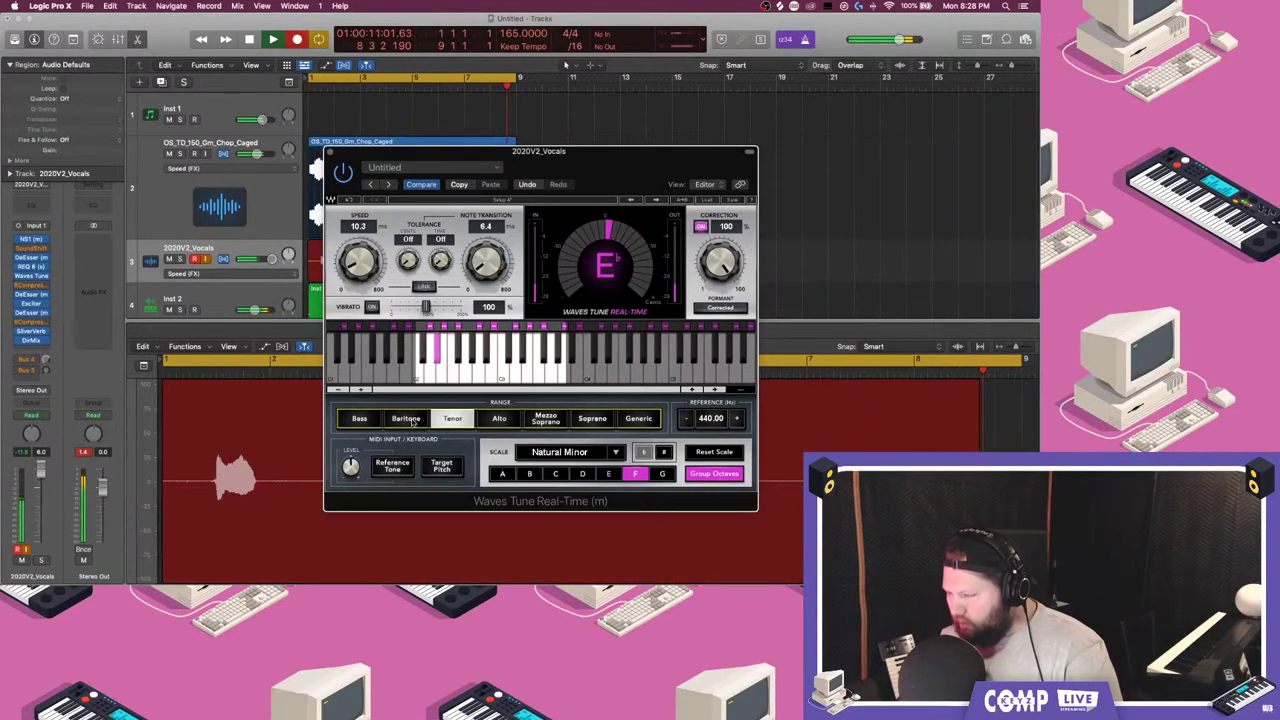
{"action": "key", "text": "space"}
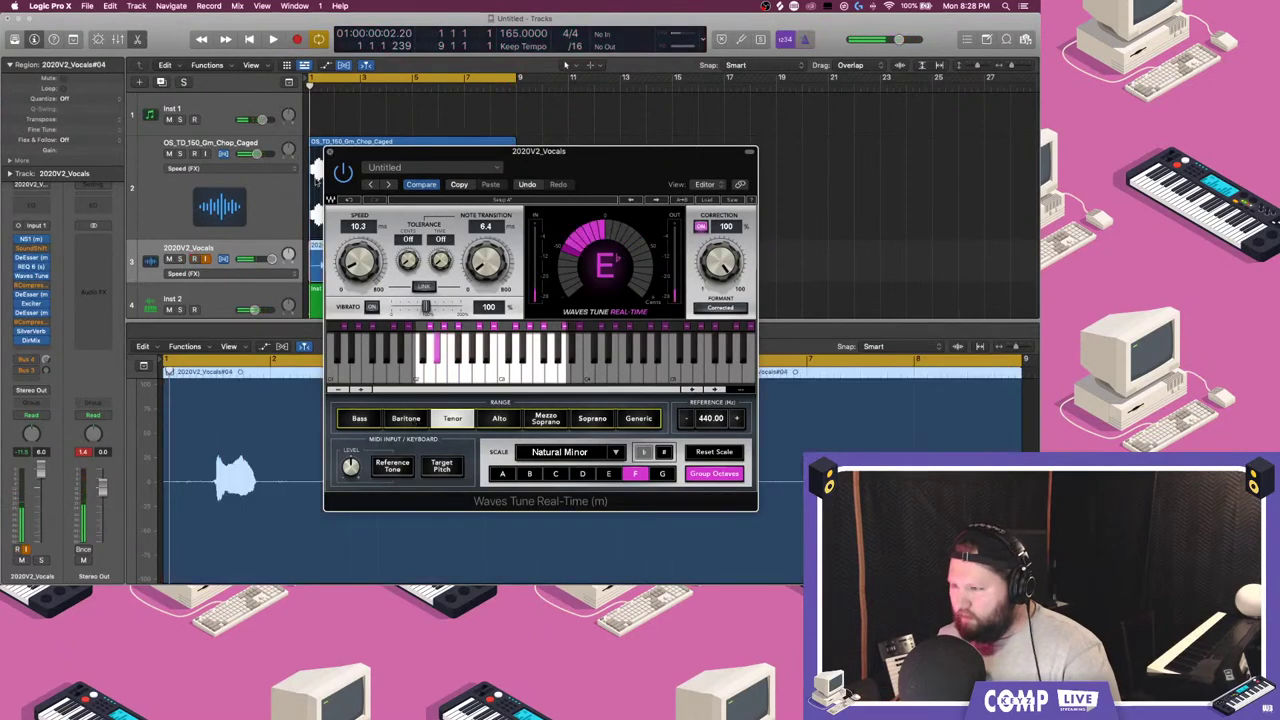
{"action": "left_click", "coordinate": [330, 152]}
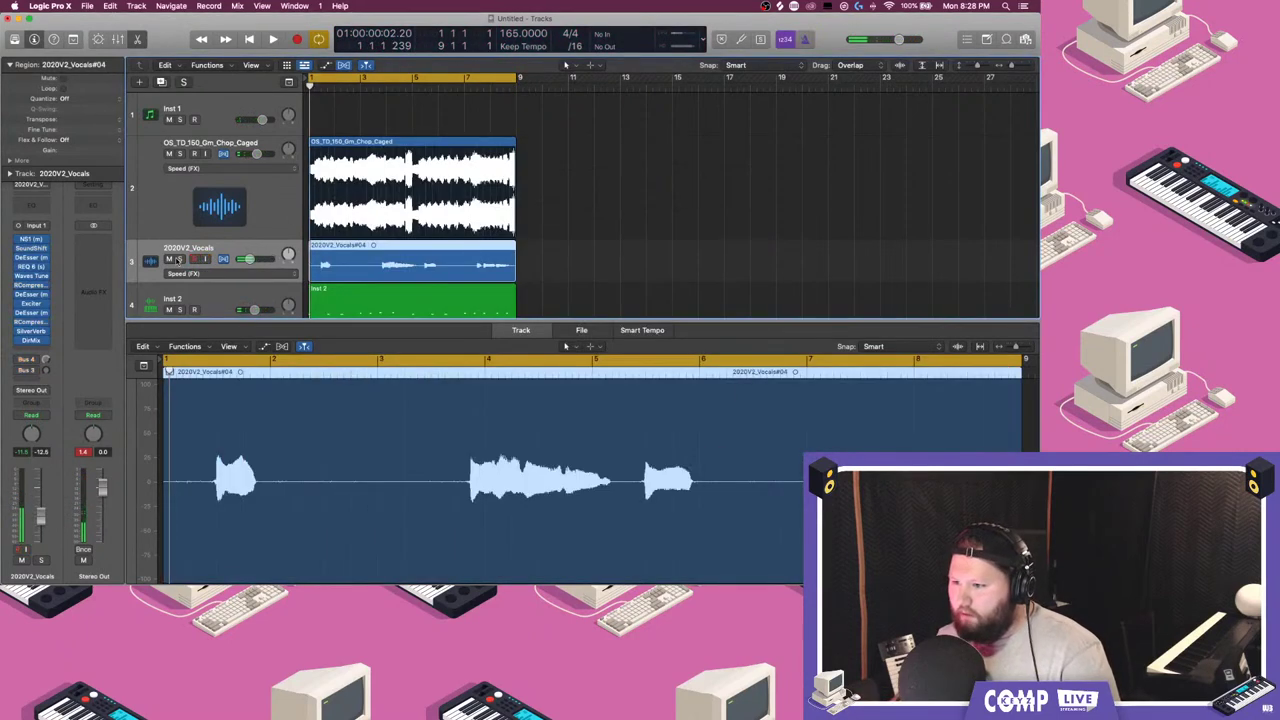
- Audition the vocal take soloed, raise its fader to -7.2 dB and set the Waves Tune Real-Time range to Alto
{"action": "left_click", "coordinate": [179, 259]}
{"action": "key", "text": "space"}
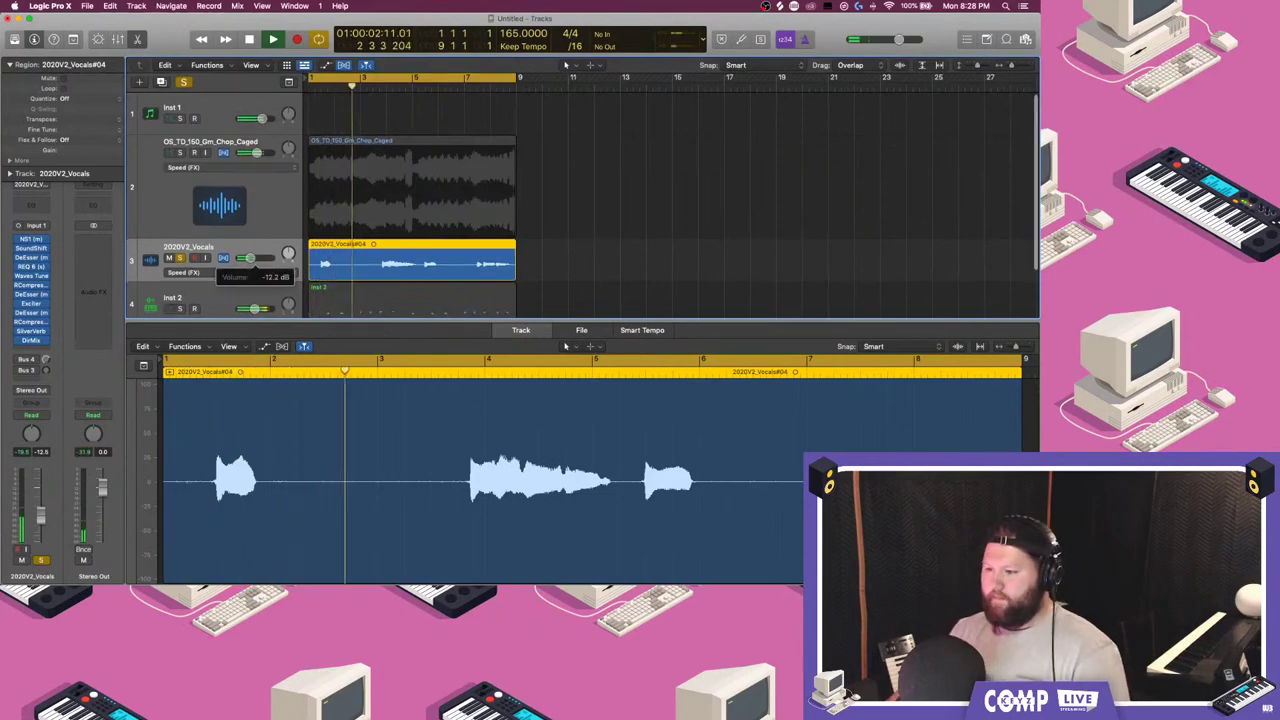
{"action": "left_click", "coordinate": [31, 276]}
{"action": "left_click", "coordinate": [499, 418]}
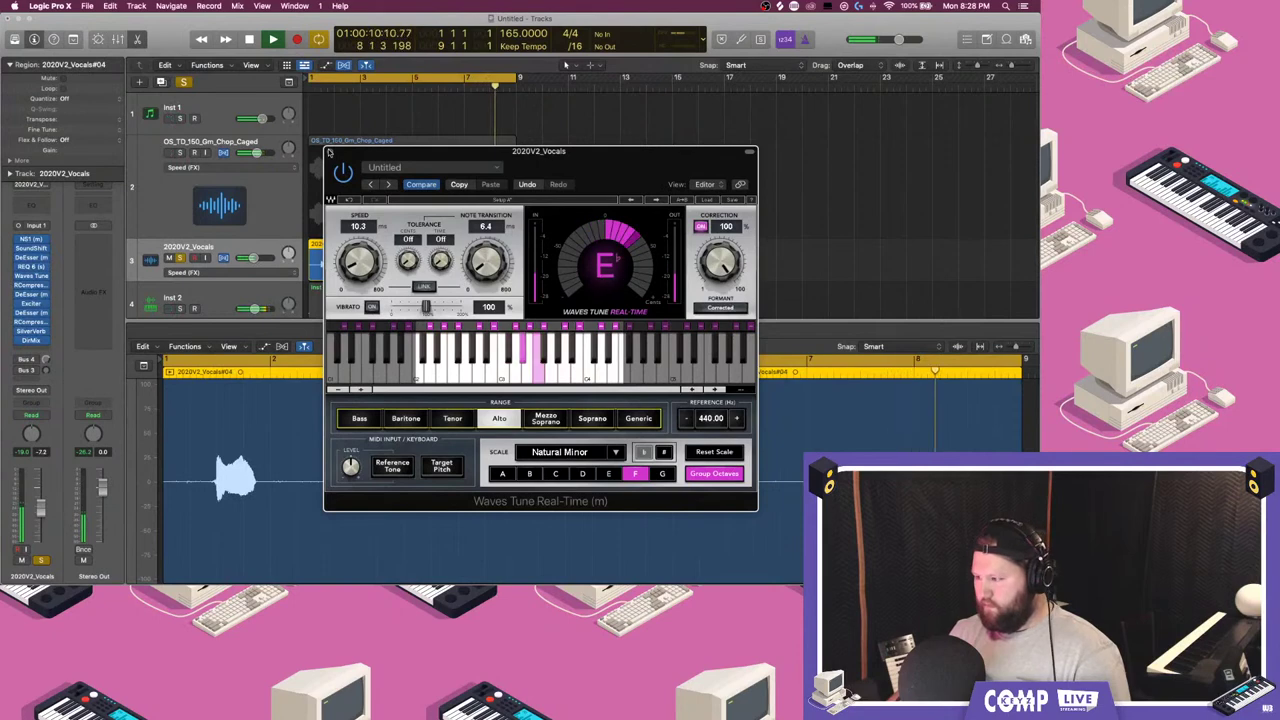
{"action": "left_click", "coordinate": [329, 151]}
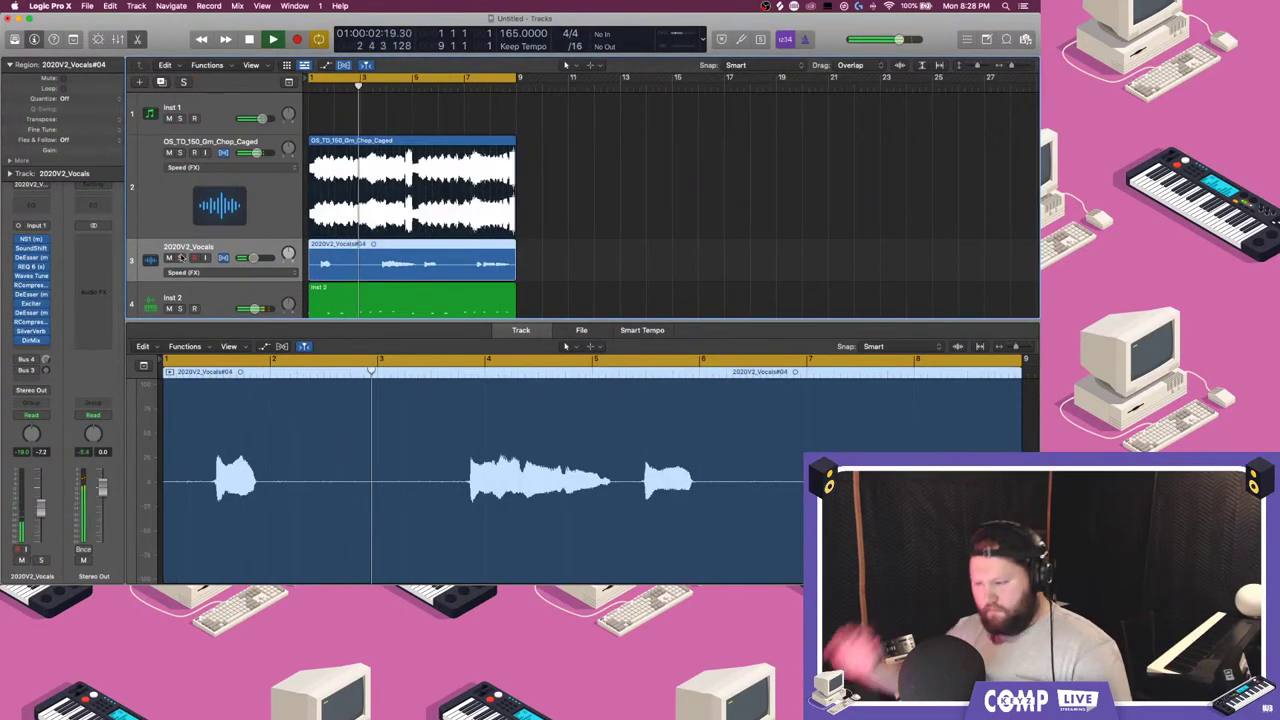
- Show the vocal's Bus 4 effect channel, Aux 3, and check its SoundShifter Pitch settings
{"action": "scroll", "coordinate": [290, 310], "scroll_direction": "down", "scroll_amount": 1}
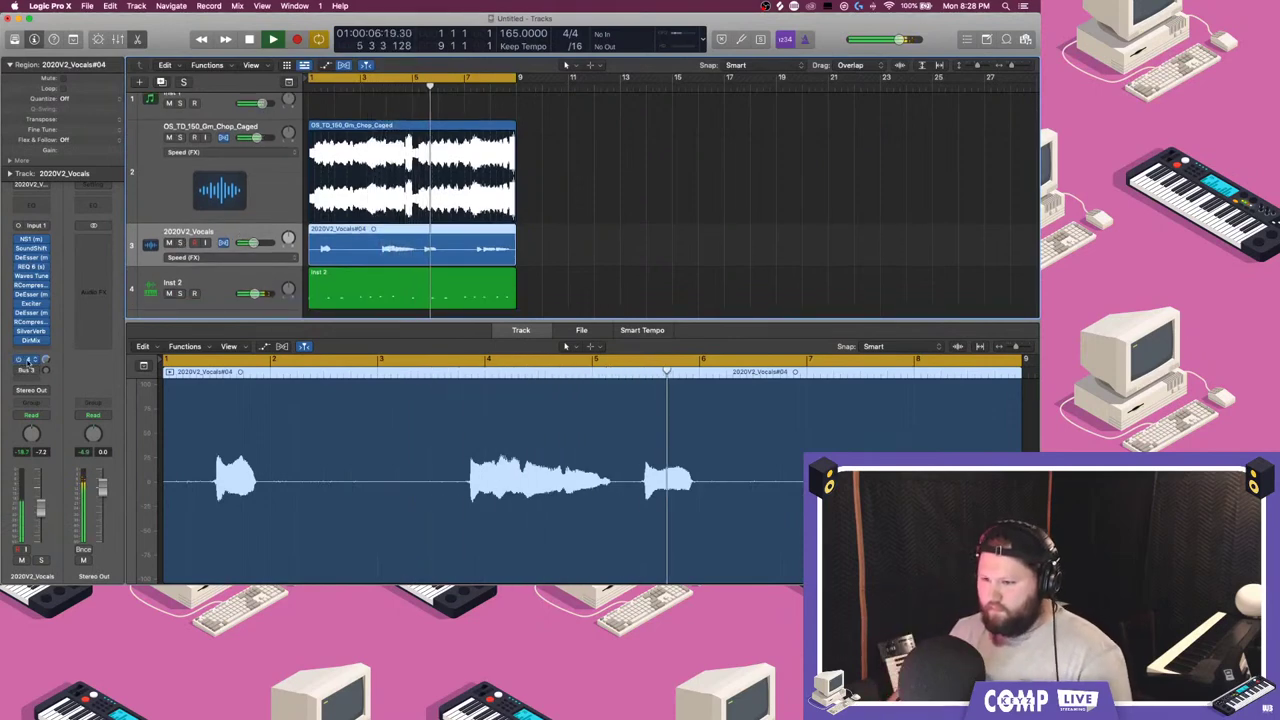
{"action": "left_click", "coordinate": [28, 358]}
{"action": "left_click", "coordinate": [80, 264]}
{"action": "left_click_drag", "start_coordinate": [30, 248], "coordinate": [87, 242]}
{"action": "left_click", "coordinate": [93, 240]}
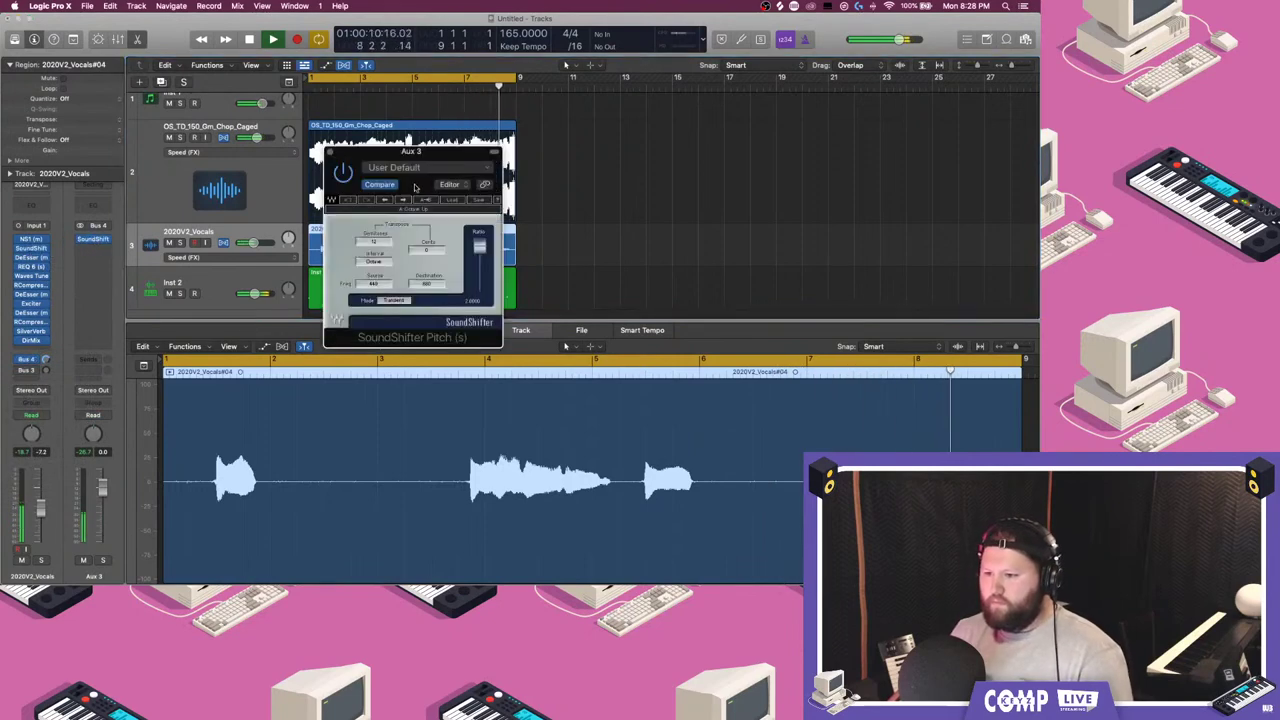
{"action": "left_click", "coordinate": [330, 152]}
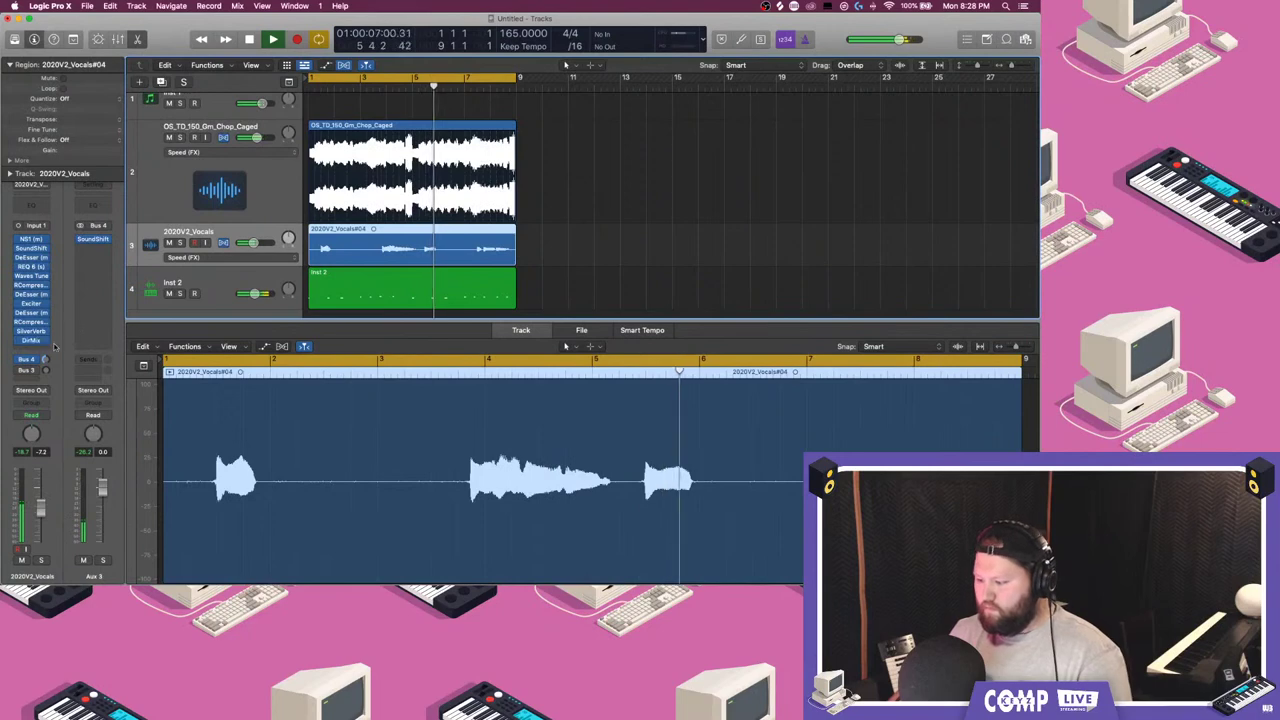
- In Inst 1's Maschine 2, apply the Sounds to MIDI Notes batch setup to Group A1
{"action": "scroll", "coordinate": [228, 270], "scroll_direction": "up", "scroll_amount": 2}
{"action": "left_click", "coordinate": [223, 112]}
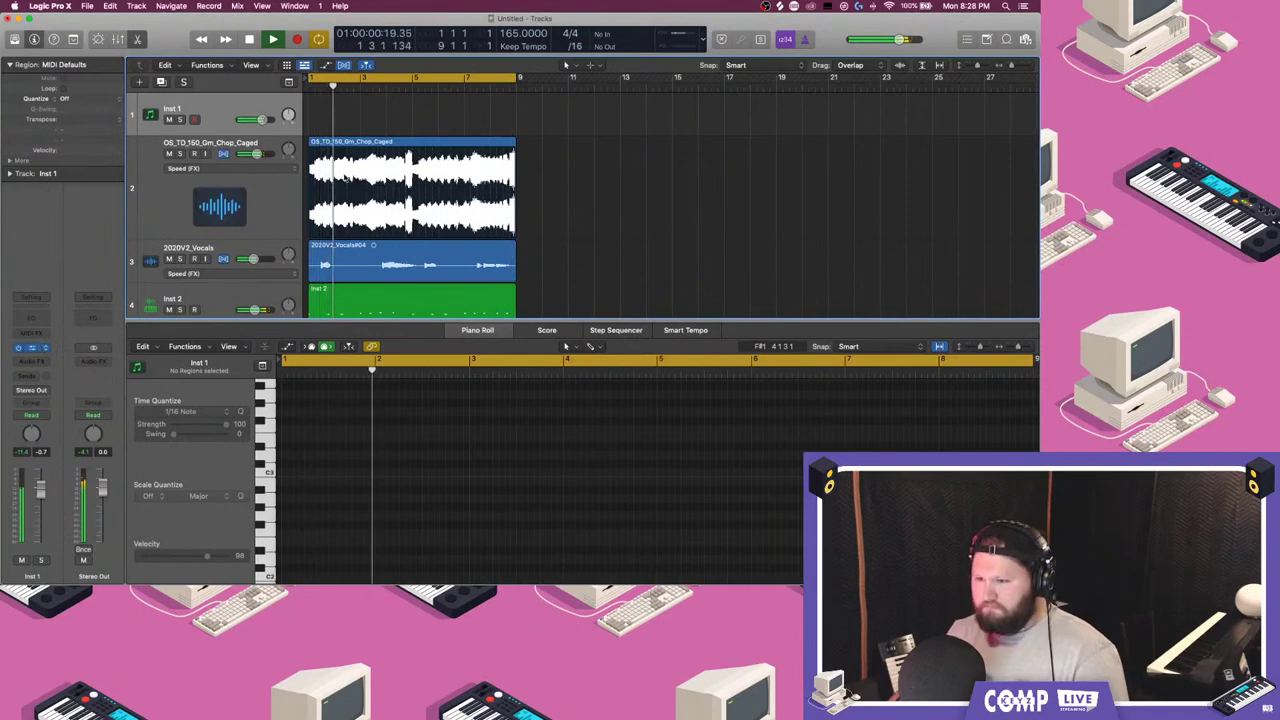
{"action": "left_click", "coordinate": [31, 347]}
{"action": "left_click", "coordinate": [448, 90]}
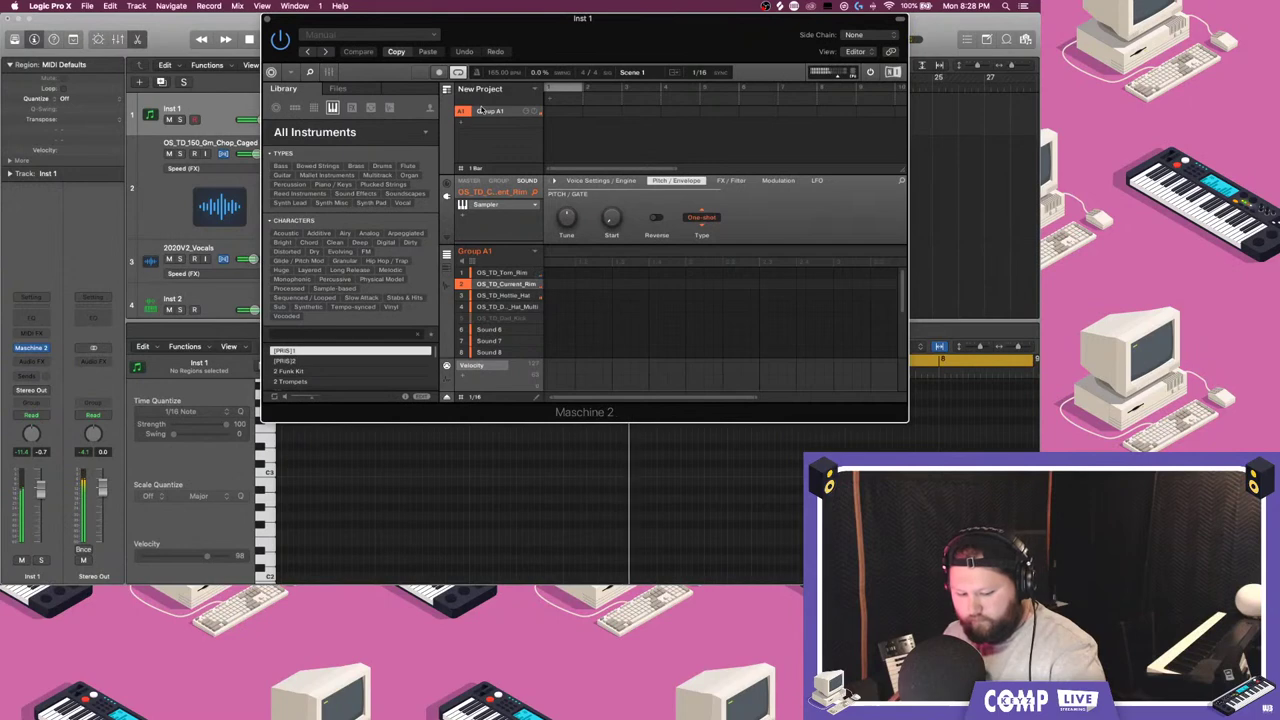
{"action": "right_click", "coordinate": [492, 109]}
{"action": "mouse_move", "coordinate": [546, 187]}
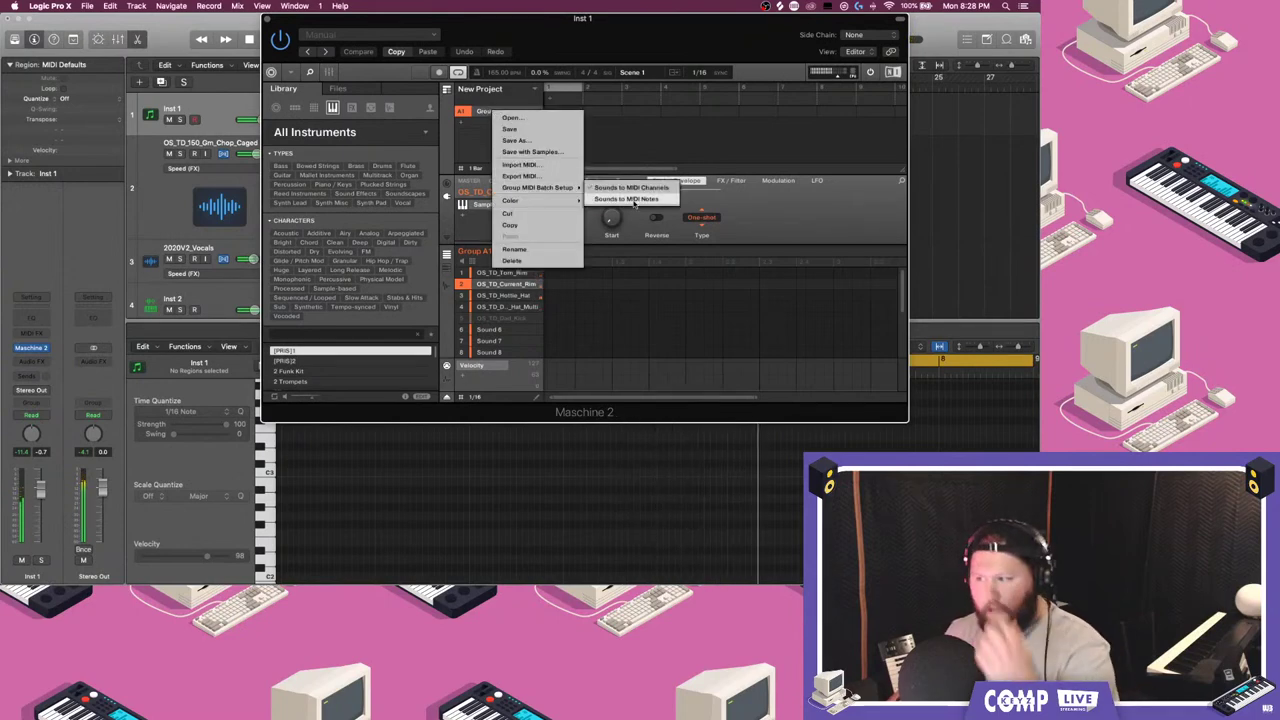
{"action": "left_click", "coordinate": [631, 198]}
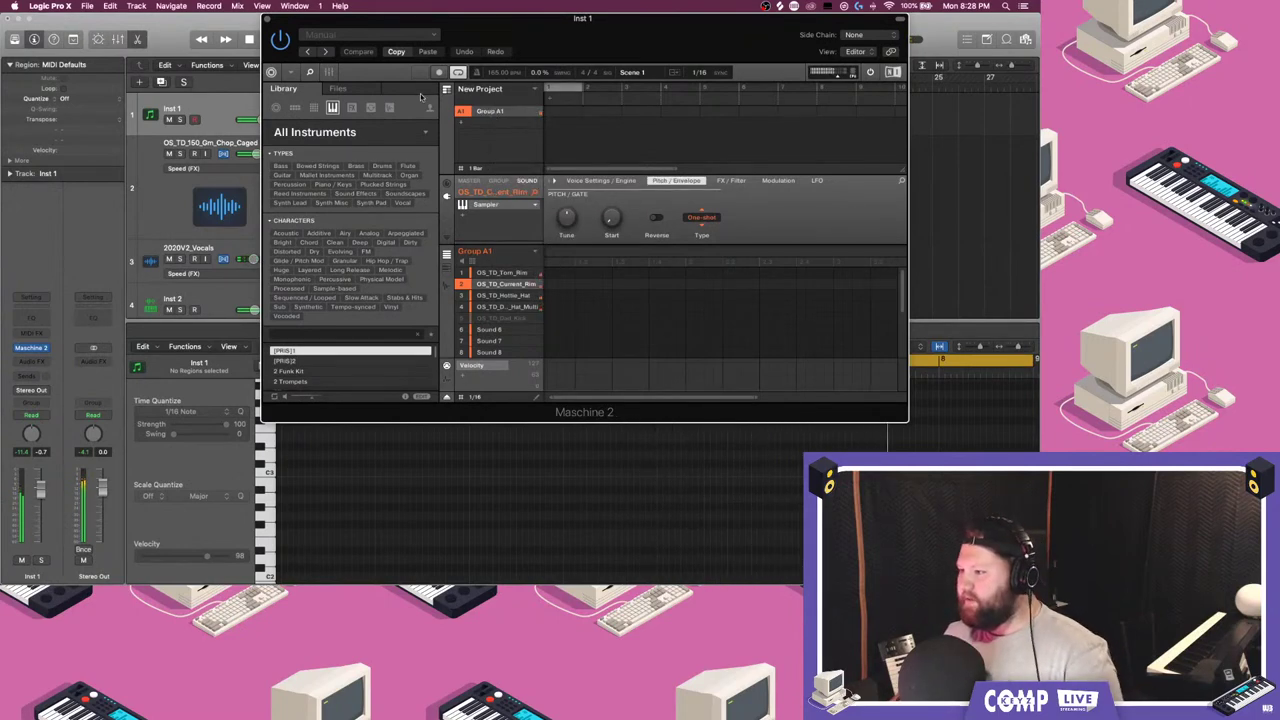
- Check Group A1's MIDI input routing and the scene and song arrangement in Inst 1's Maschine 2
{"action": "left_click", "coordinate": [446, 94]}
{"action": "left_click", "coordinate": [446, 186]}
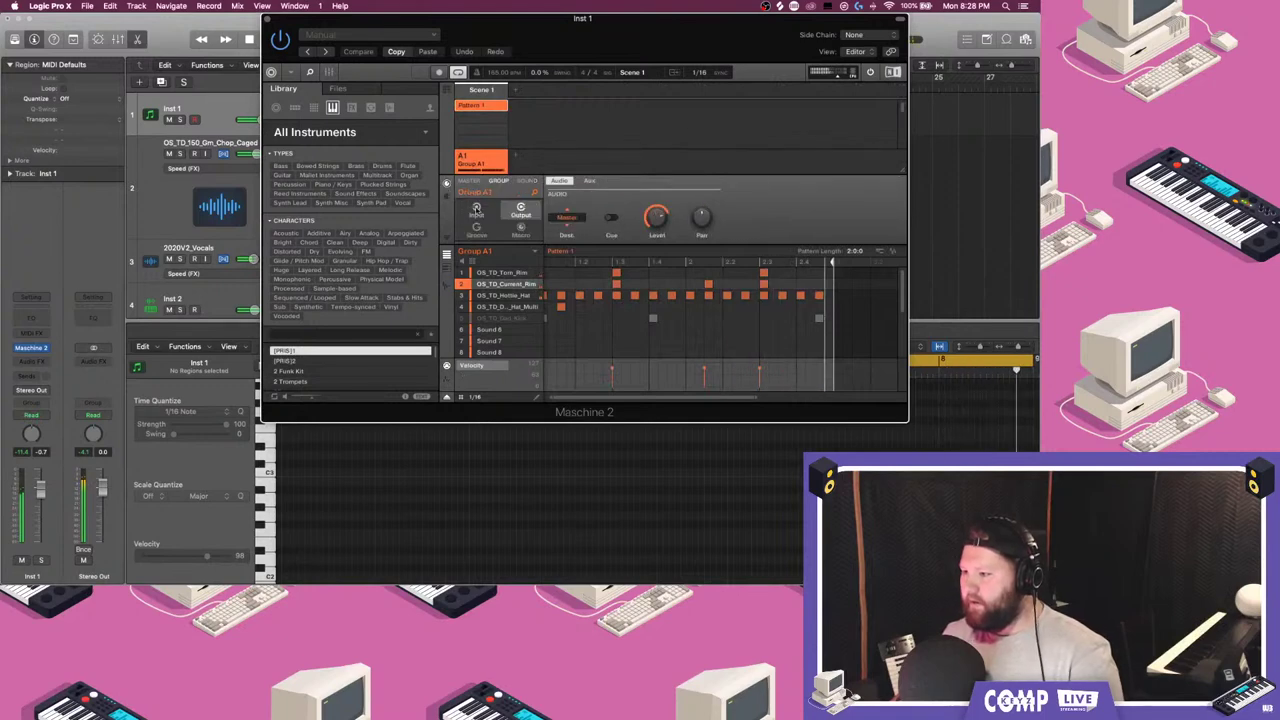
{"action": "left_click", "coordinate": [566, 227]}
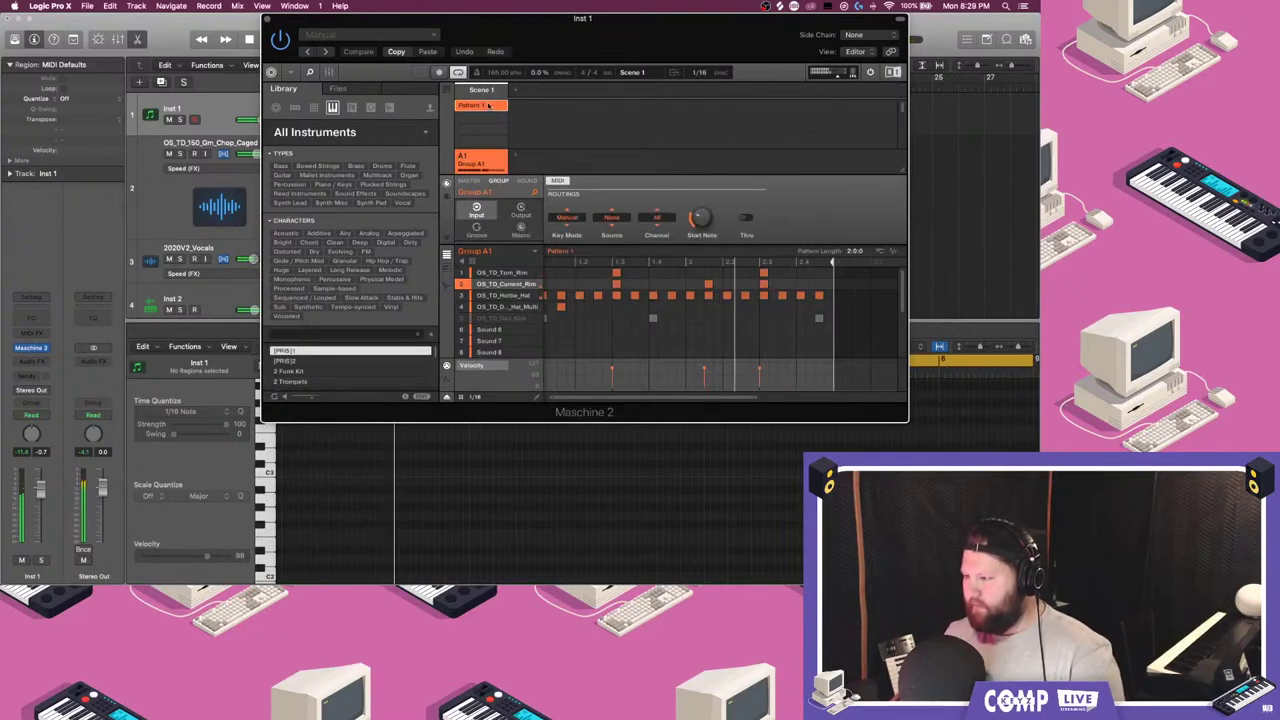
{"action": "left_click", "coordinate": [446, 91]}
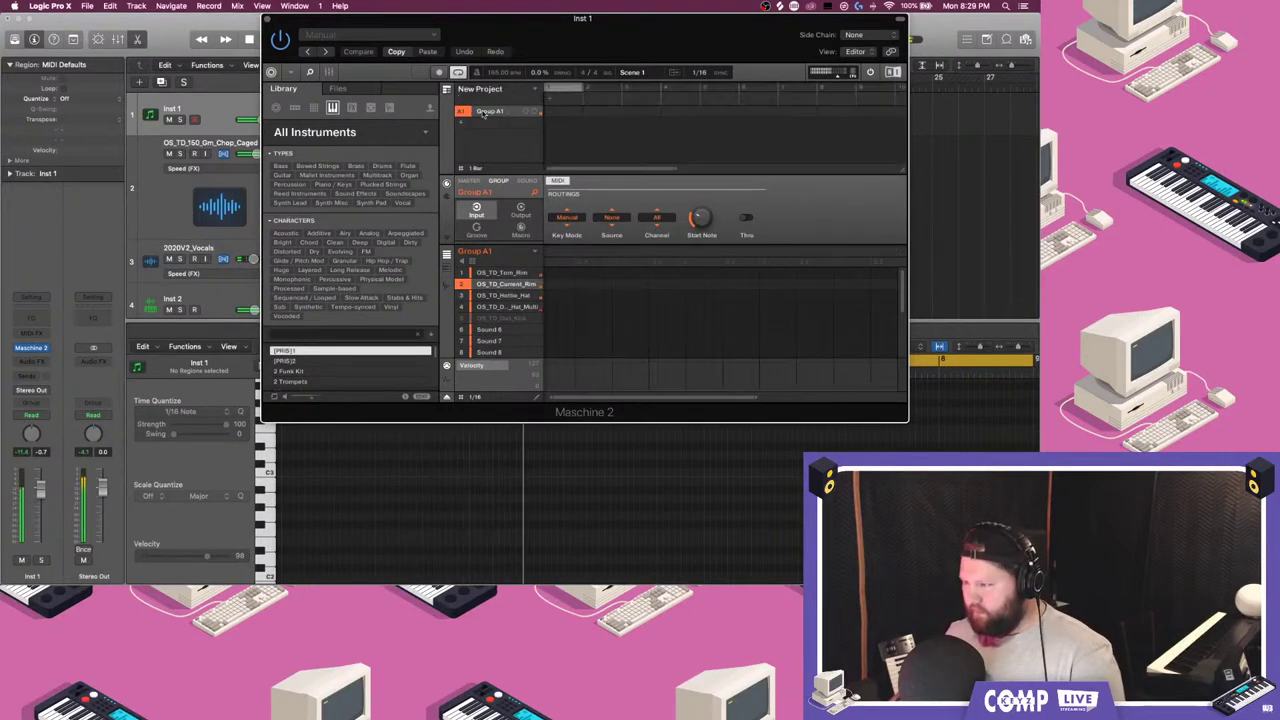
{"action": "left_click", "coordinate": [447, 91]}
- Place Maschine's Pattern 1 on the Inst 1 track as a MIDI region, close the plug-in and duplicate the track
{"action": "left_click_drag", "start_coordinate": [893, 251], "coordinate": [516, 100]}
{"action": "left_click", "coordinate": [460, 106]}
{"action": "left_click", "coordinate": [267, 20]}
{"action": "left_click", "coordinate": [161, 82]}
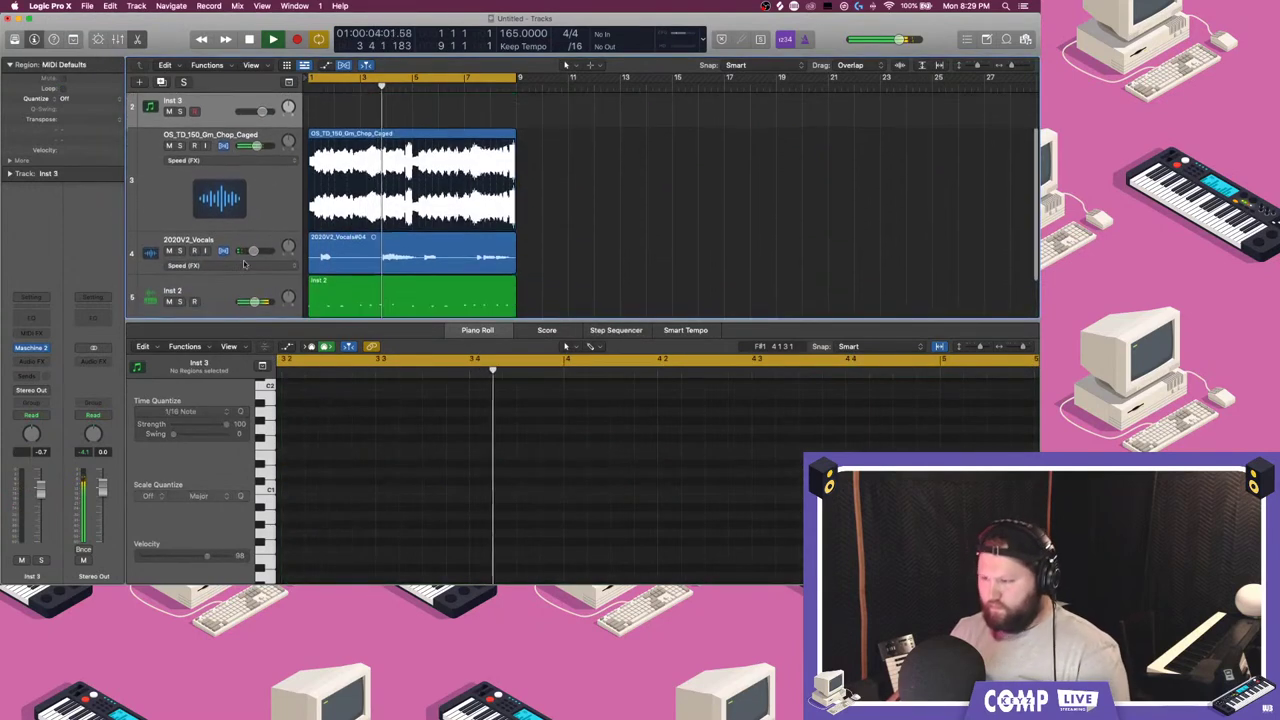
- Set the Inst 2 track volume to -12.6 dB and mute the track
{"action": "left_click_drag", "start_coordinate": [254, 300], "coordinate": [250, 300]}
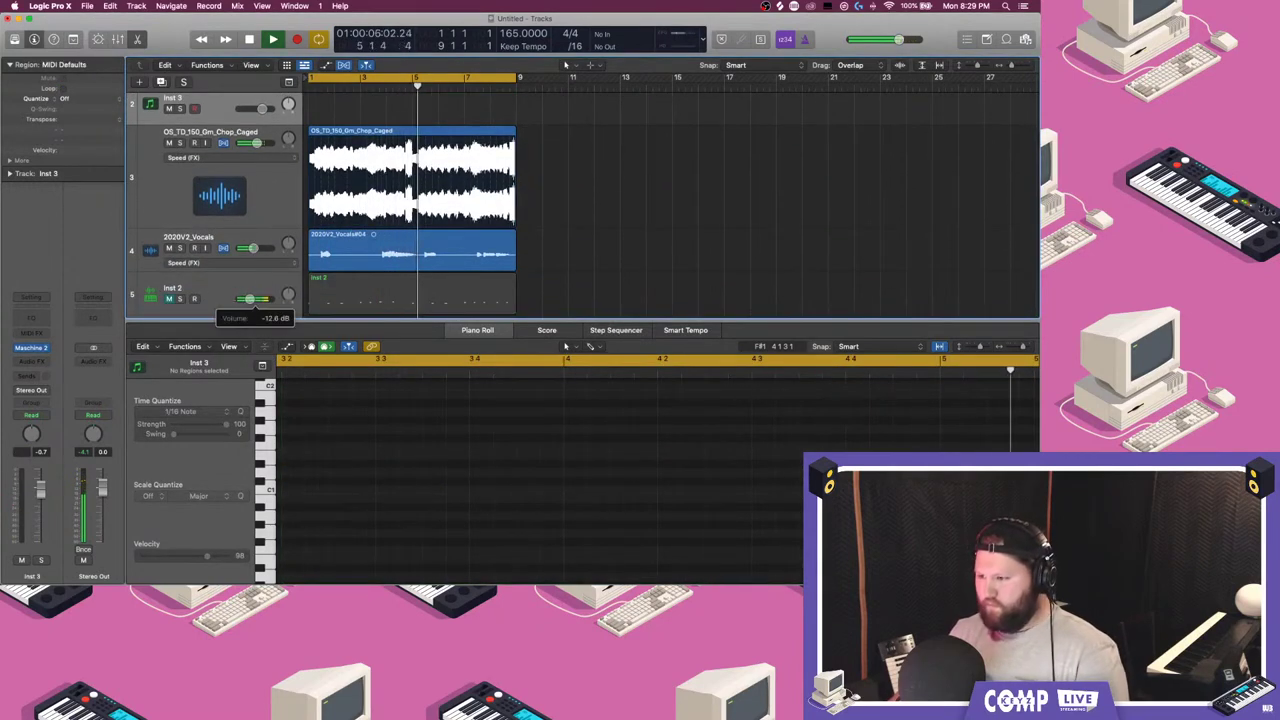
{"action": "scroll", "coordinate": [248, 299], "scroll_direction": "down", "scroll_amount": 1}
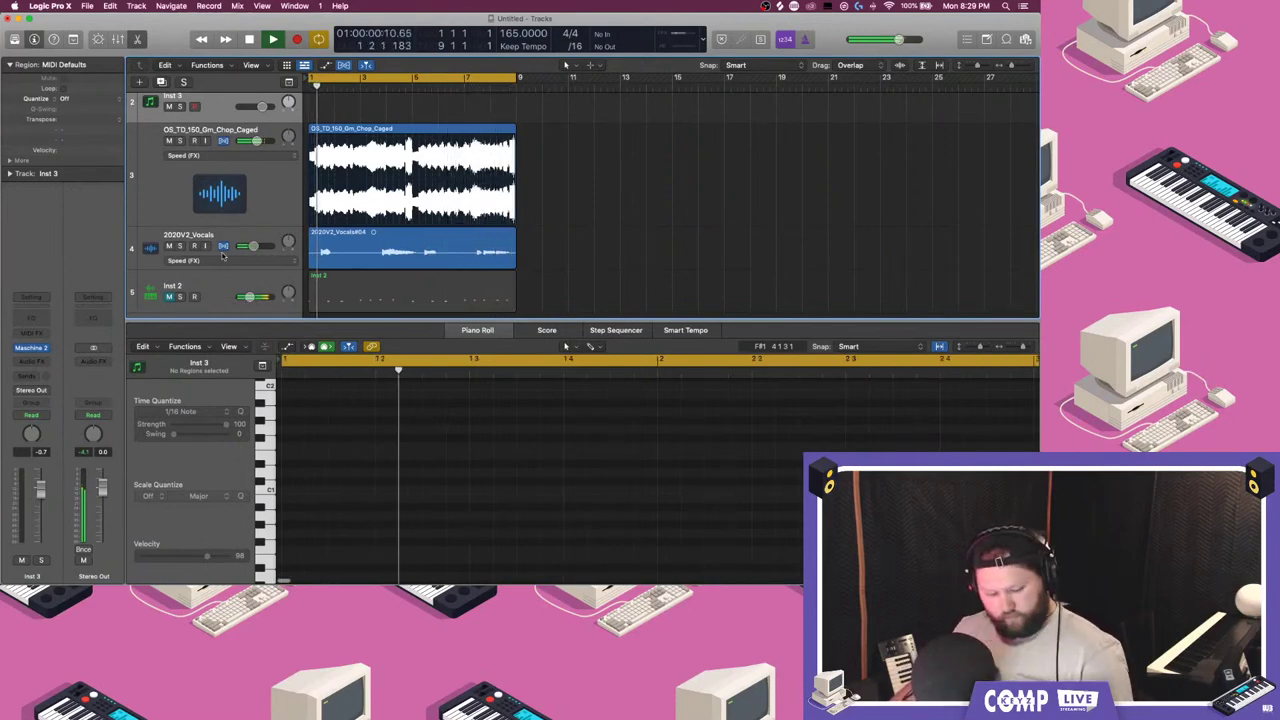
{"action": "scroll", "coordinate": [238, 253], "scroll_direction": "up", "scroll_amount": 1}
{"action": "scroll", "coordinate": [238, 253], "scroll_direction": "up", "scroll_amount": 2}
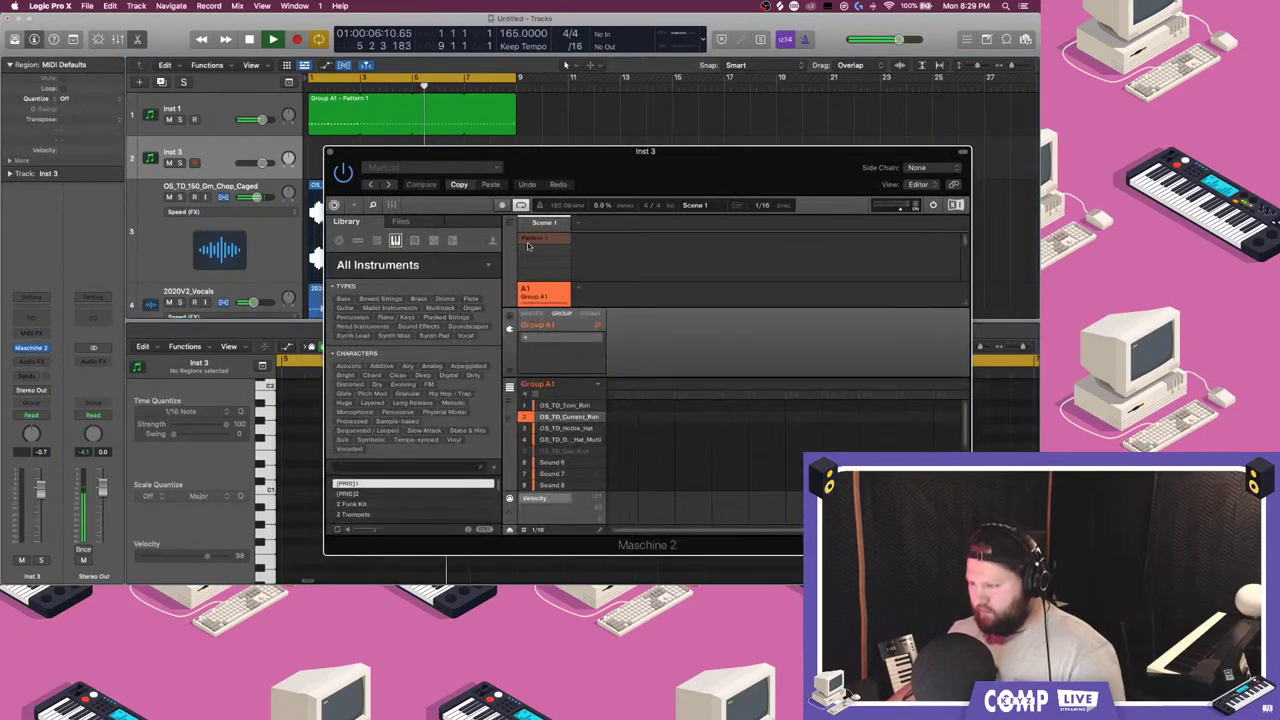
- Clear all drum notes from Pattern 1 in Inst 3's Maschine 2 and unmute the OS_TD_Dad_Kick sound
{"action": "left_click", "coordinate": [531, 240]}
{"action": "left_click_drag", "start_coordinate": [938, 442], "coordinate": [507, 410]}
{"action": "key", "text": "Delete"}
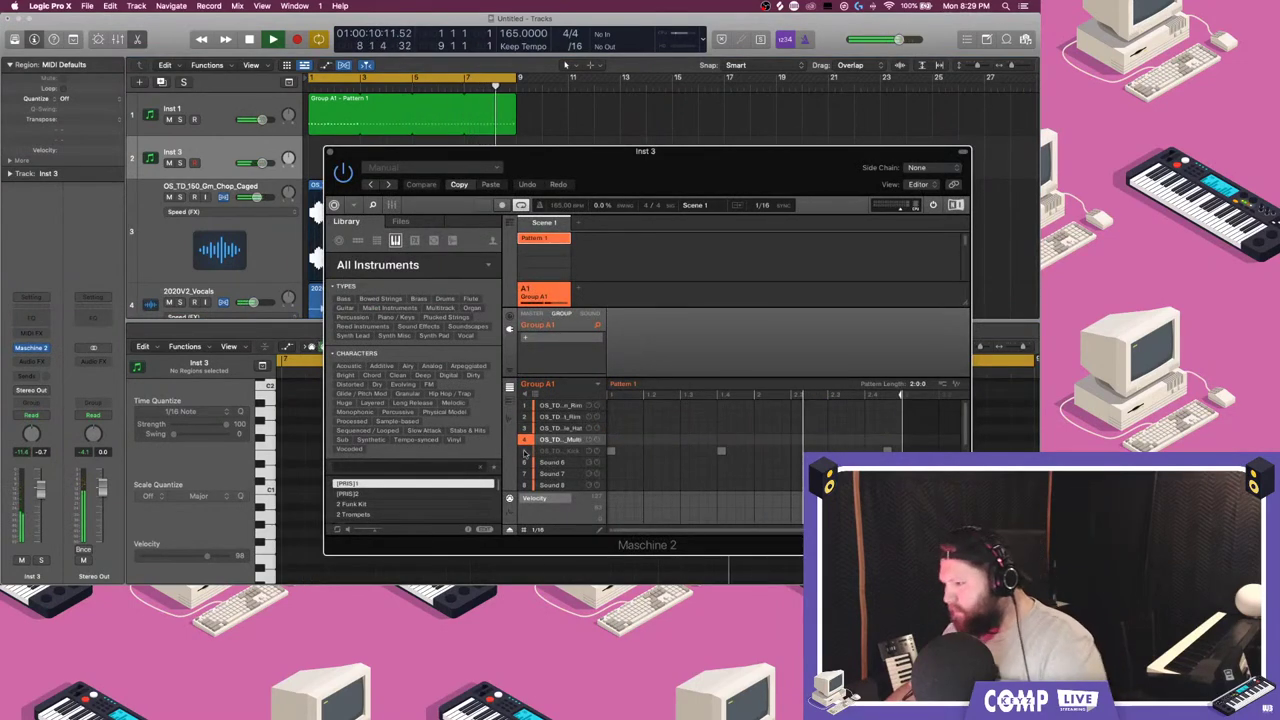
{"action": "key", "text": "space"}
{"action": "left_click_drag", "start_coordinate": [914, 433], "coordinate": [463, 459]}
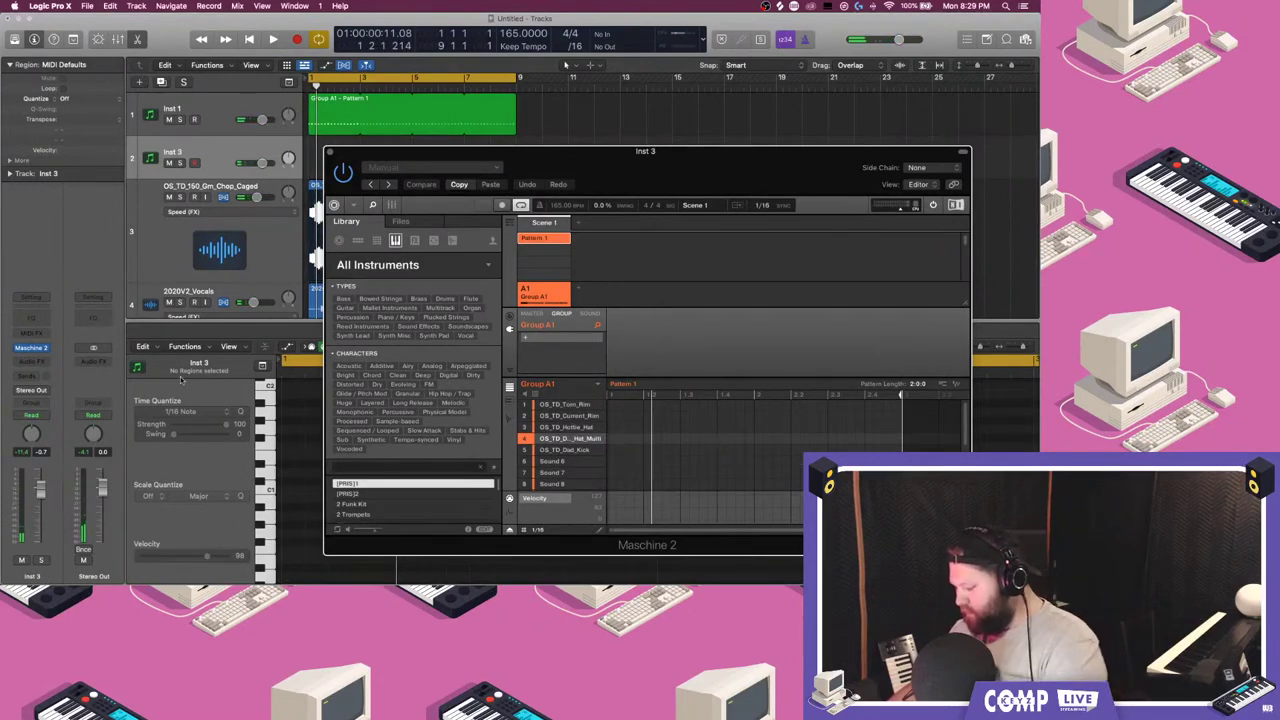
- Unmute Inst 2, place a first note at bar 1 on sound 4's row and extend Inst 3's Pattern 1 to 4 bars
{"action": "scroll", "coordinate": [296, 203], "scroll_direction": "down", "scroll_amount": 5}
{"action": "key", "text": "space"}
{"action": "key", "text": "space"}
{"action": "double_click", "coordinate": [611, 440]}
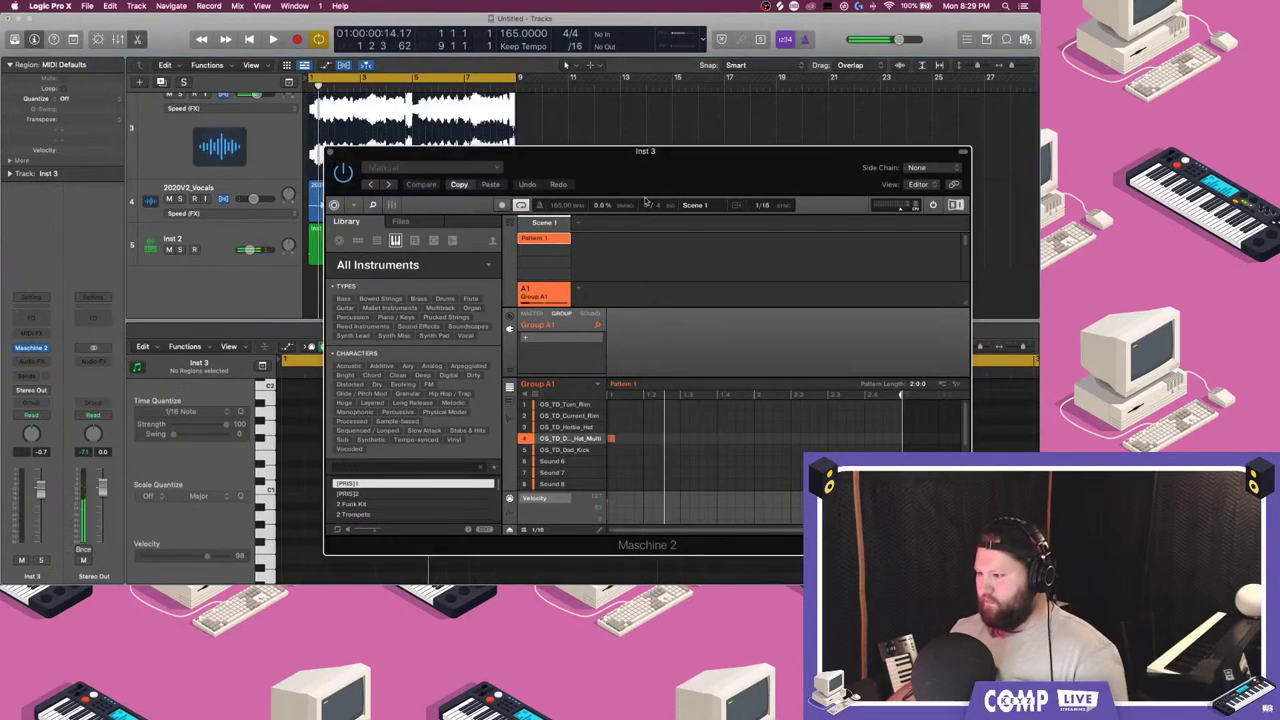
{"action": "left_click_drag", "start_coordinate": [644, 170], "coordinate": [712, 38]}
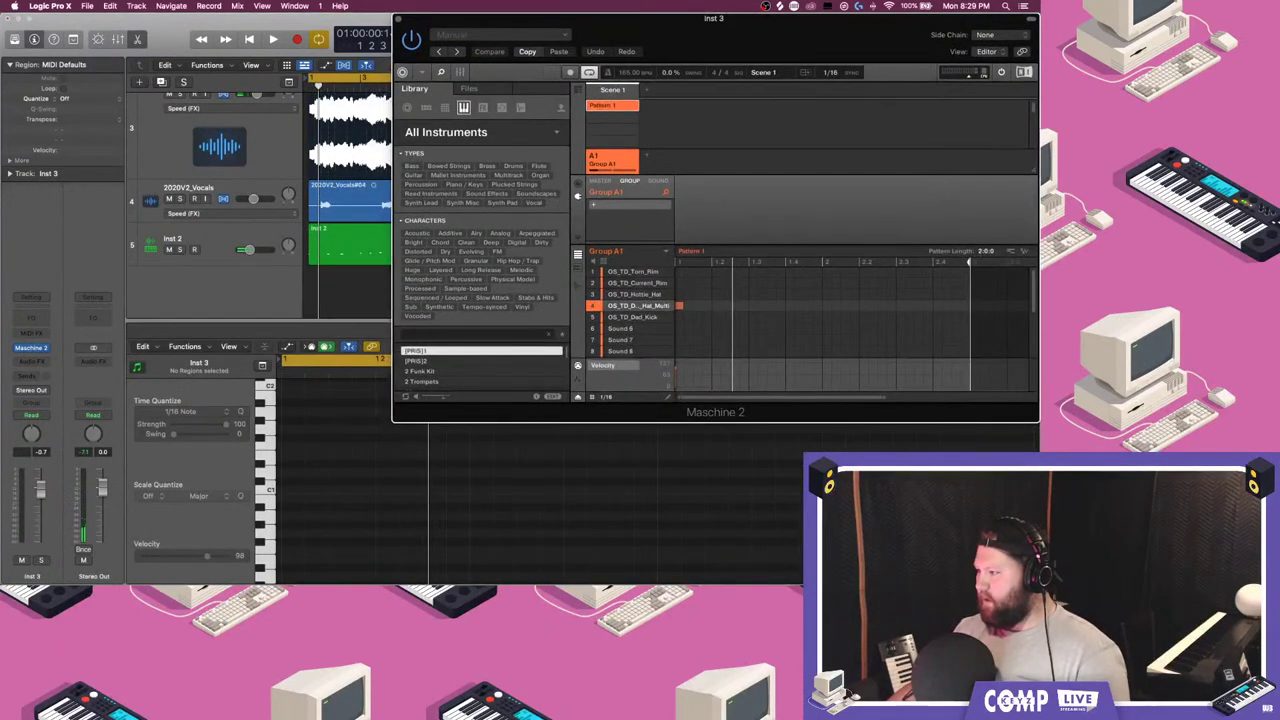
{"action": "left_click_drag", "start_coordinate": [986, 251], "coordinate": [986, 240]}
- Close the Piano Roll and add notes on sound 4's row at 1.4, 2.2, 3 and 3.2 in Maschine
{"action": "left_click_drag", "start_coordinate": [697, 47], "coordinate": [772, 115]}
{"action": "left_click", "coordinate": [139, 42]}
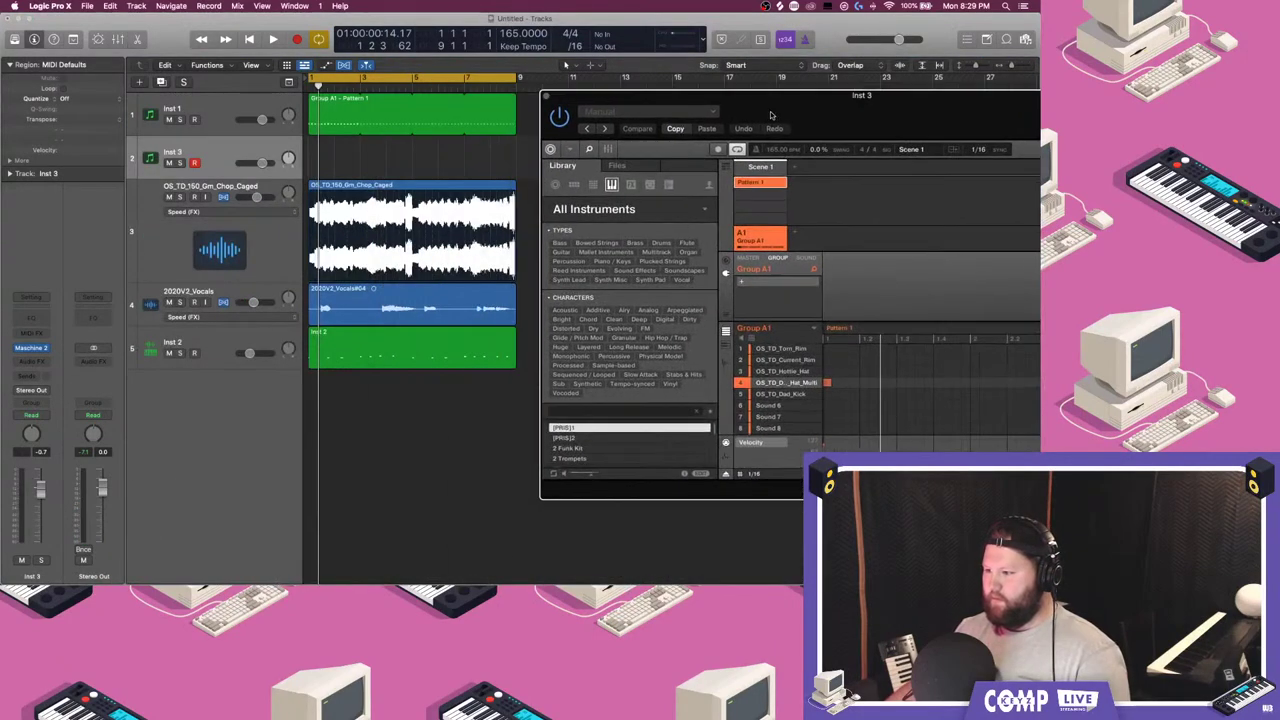
{"action": "key", "text": "space"}
{"action": "double_click", "coordinate": [936, 384]}
{"action": "scroll", "coordinate": [934, 393], "scroll_direction": "right", "scroll_amount": 3}
{"action": "left_click_drag", "start_coordinate": [894, 119], "coordinate": [634, 46]}
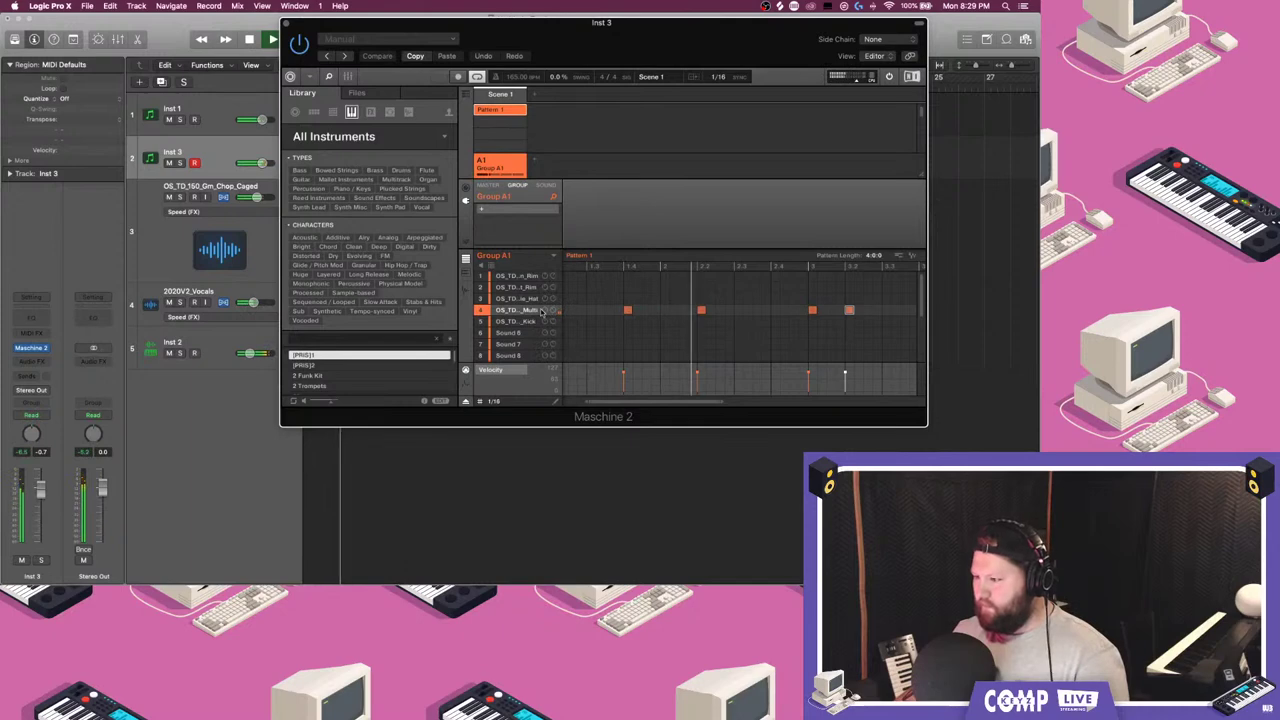
- Move all notes from sound 4's row down to the OS_TD_Dad_Kick row
{"action": "key", "text": "space"}
{"action": "scroll", "coordinate": [541, 313], "scroll_direction": "left", "scroll_amount": 1}
{"action": "key", "text": "super+a"}
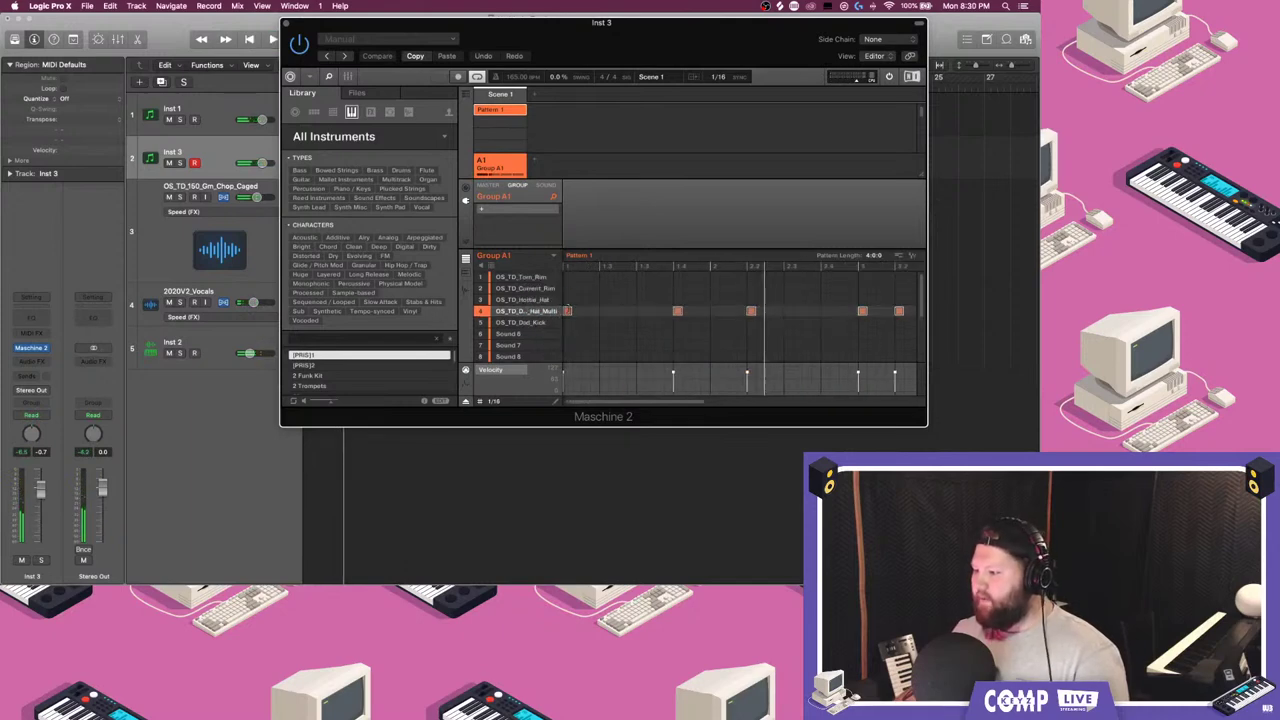
{"action": "key", "text": "space"}
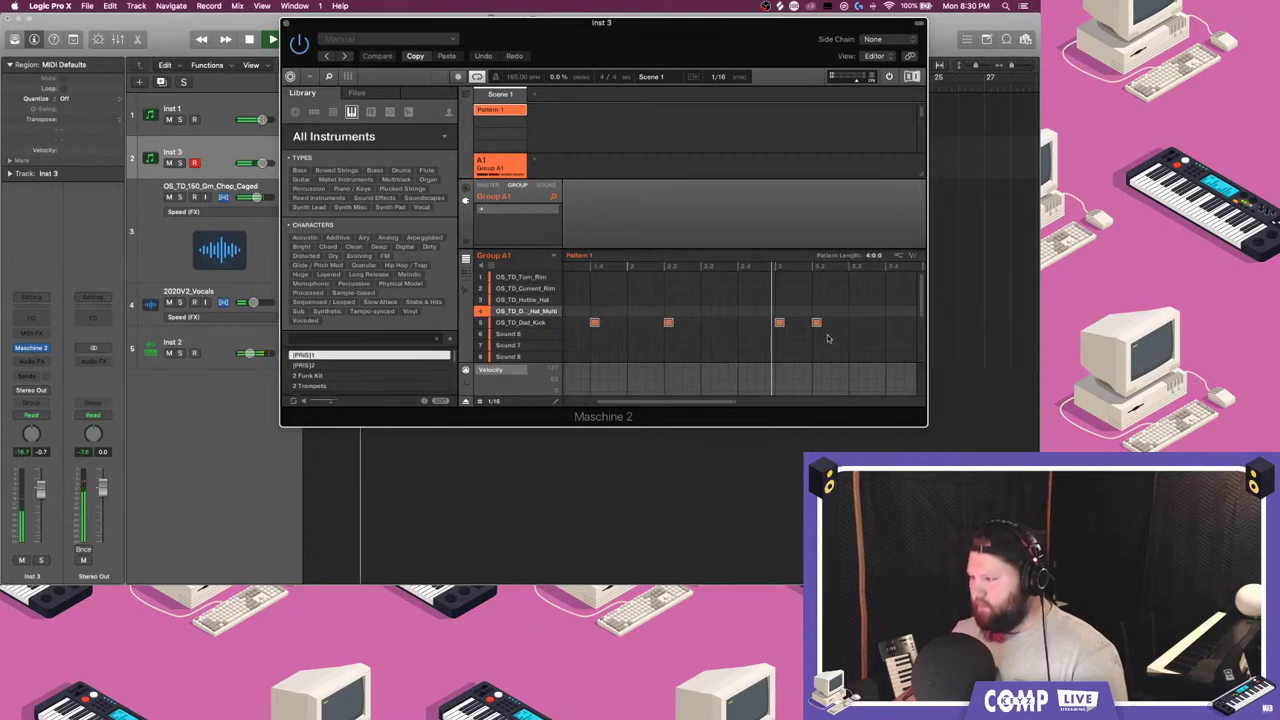
- Shift the 3.2 kick half a beat to the right and add kicks at 3.4 and 4.2
{"action": "left_click_drag", "start_coordinate": [746, 324], "coordinate": [755, 325]}
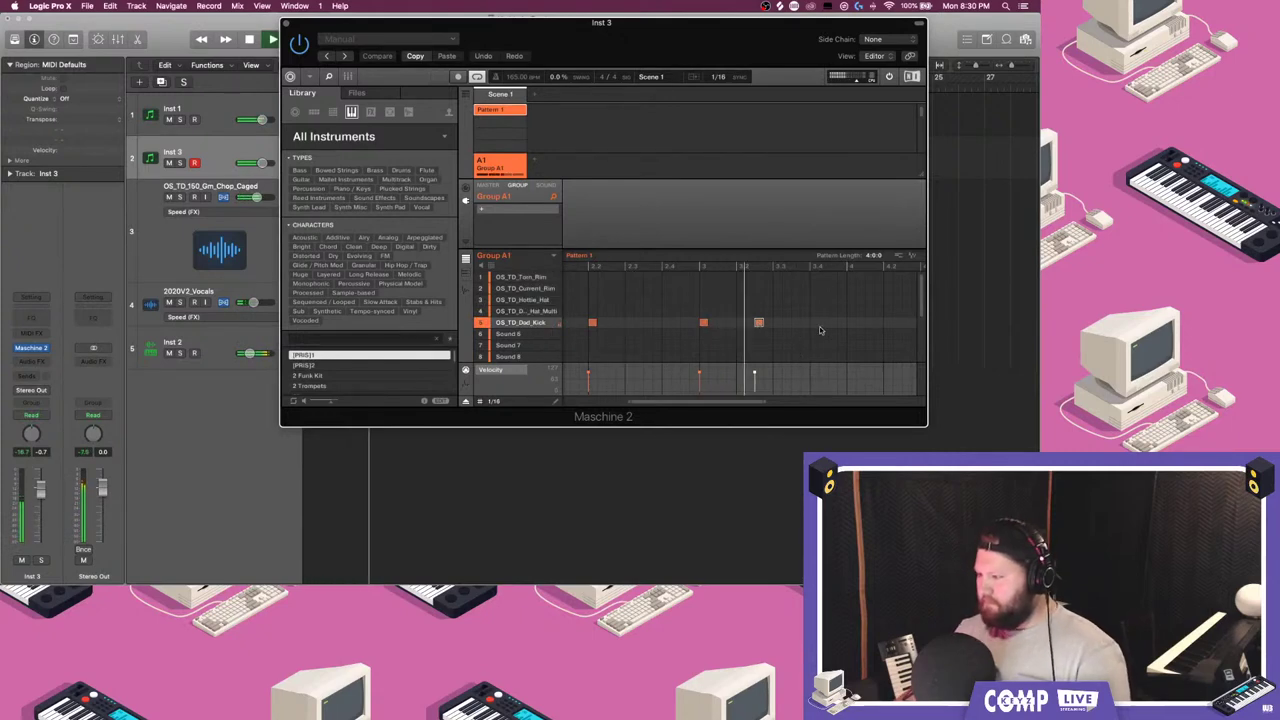
{"action": "scroll", "coordinate": [871, 326], "scroll_direction": "right", "scroll_amount": 2}
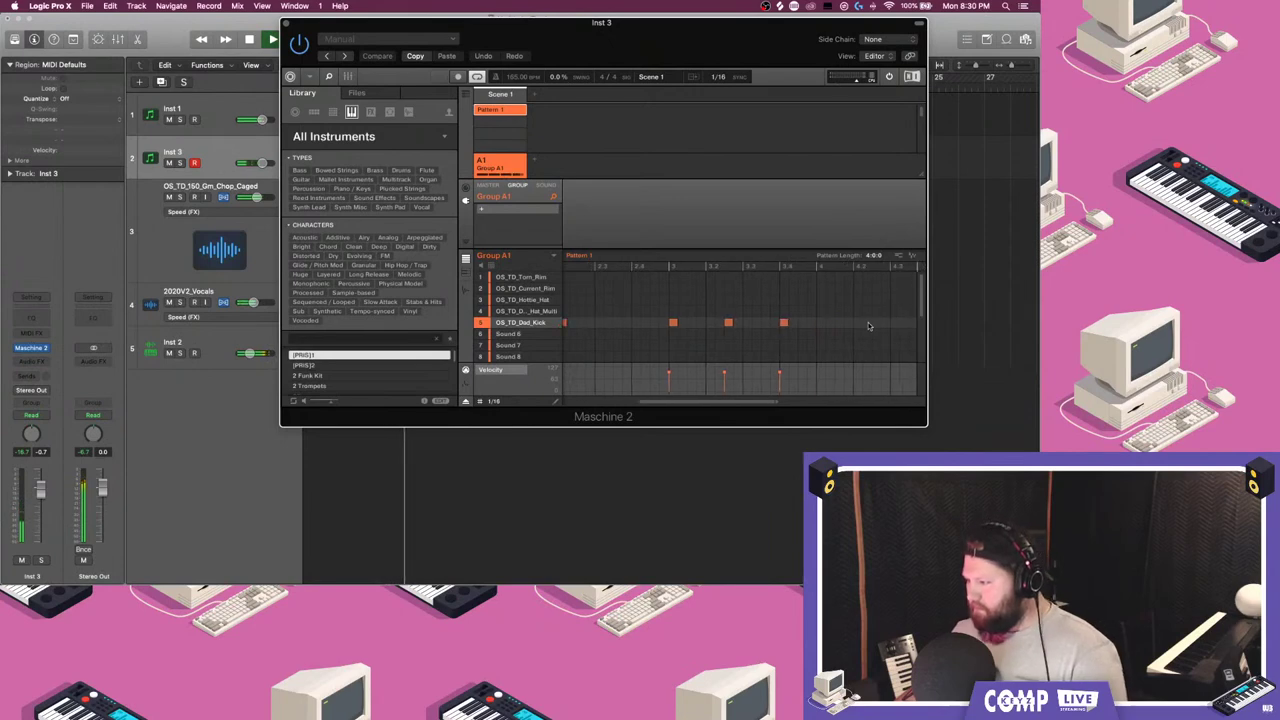
{"action": "scroll", "coordinate": [659, 317], "scroll_direction": "right", "scroll_amount": 3}
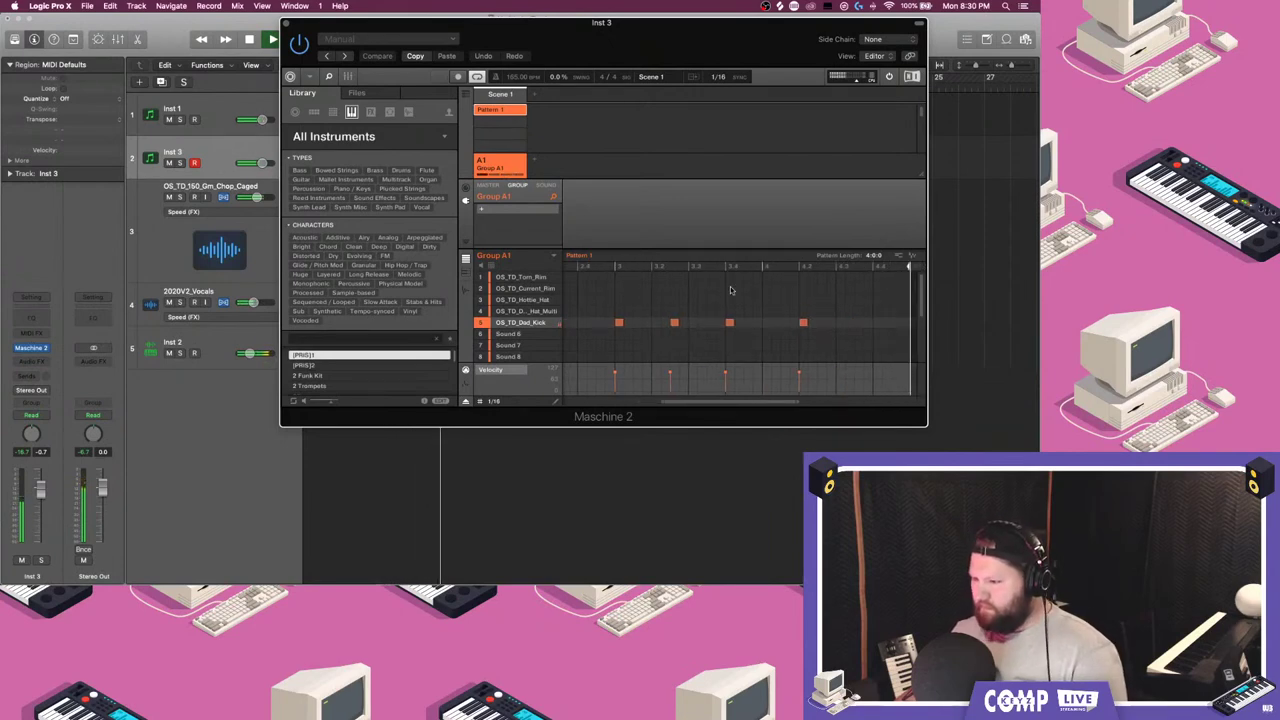
{"action": "mouse_move", "coordinate": [618, 22]}
{"action": "left_mouse_down"}
{"action": "mouse_move", "coordinate": [829, 290]}
{"action": "mouse_move", "coordinate": [608, 20]}
{"action": "left_mouse_up"}
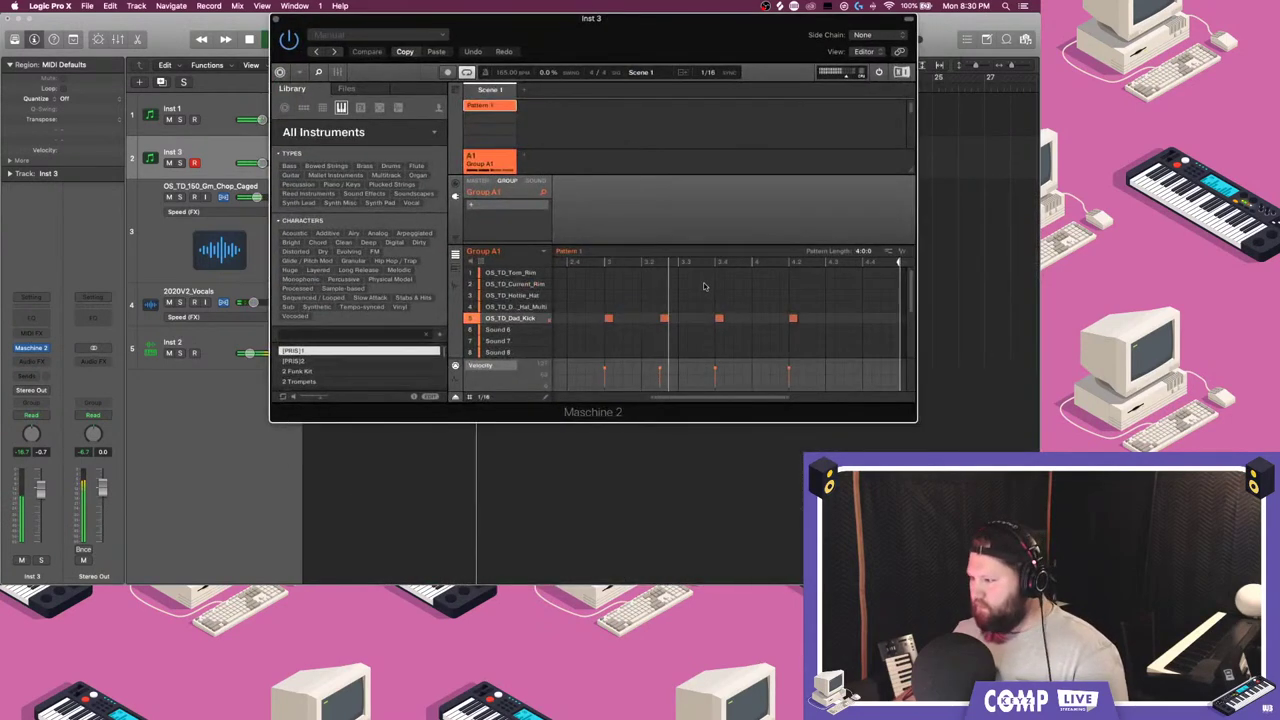
{"action": "scroll", "coordinate": [813, 339], "scroll_direction": "right", "scroll_amount": 1}
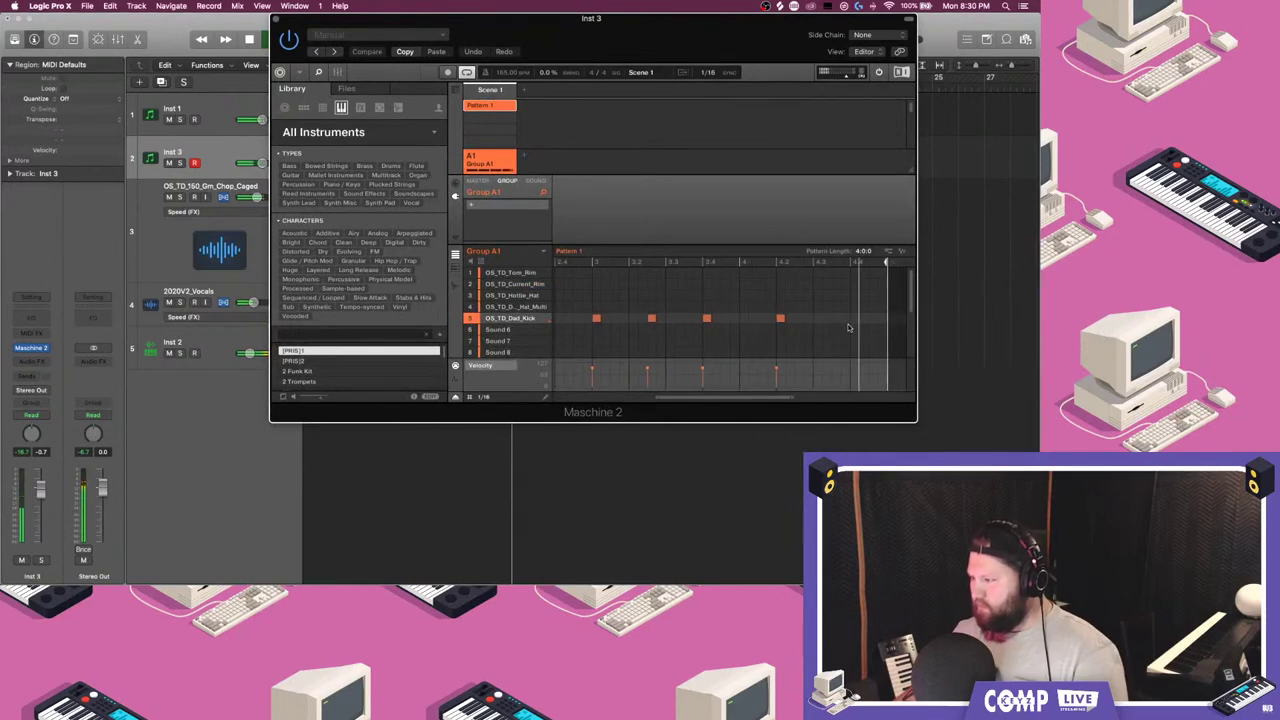
- Extend Pattern 1 to 8 bars and duplicate the four-bar kick pattern into bars 5 to 8
{"action": "left_click_drag", "start_coordinate": [856, 253], "coordinate": [856, 225]}
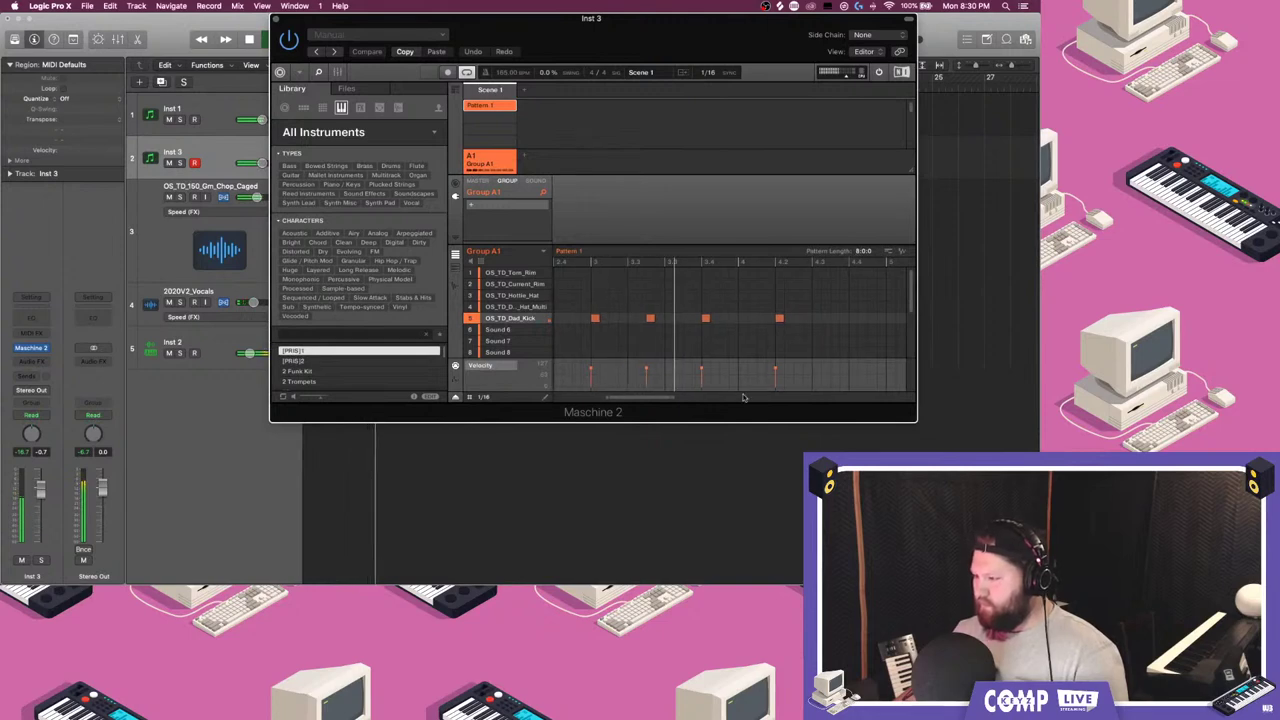
{"action": "left_click_drag", "start_coordinate": [676, 400], "coordinate": [757, 401]}
{"action": "mouse_move", "coordinate": [741, 324]}
{"action": "left_mouse_down"}
{"action": "mouse_move", "coordinate": [537, 306]}
{"action": "mouse_move", "coordinate": [567, 320]}
{"action": "mouse_move", "coordinate": [754, 317]}
{"action": "left_mouse_up"}
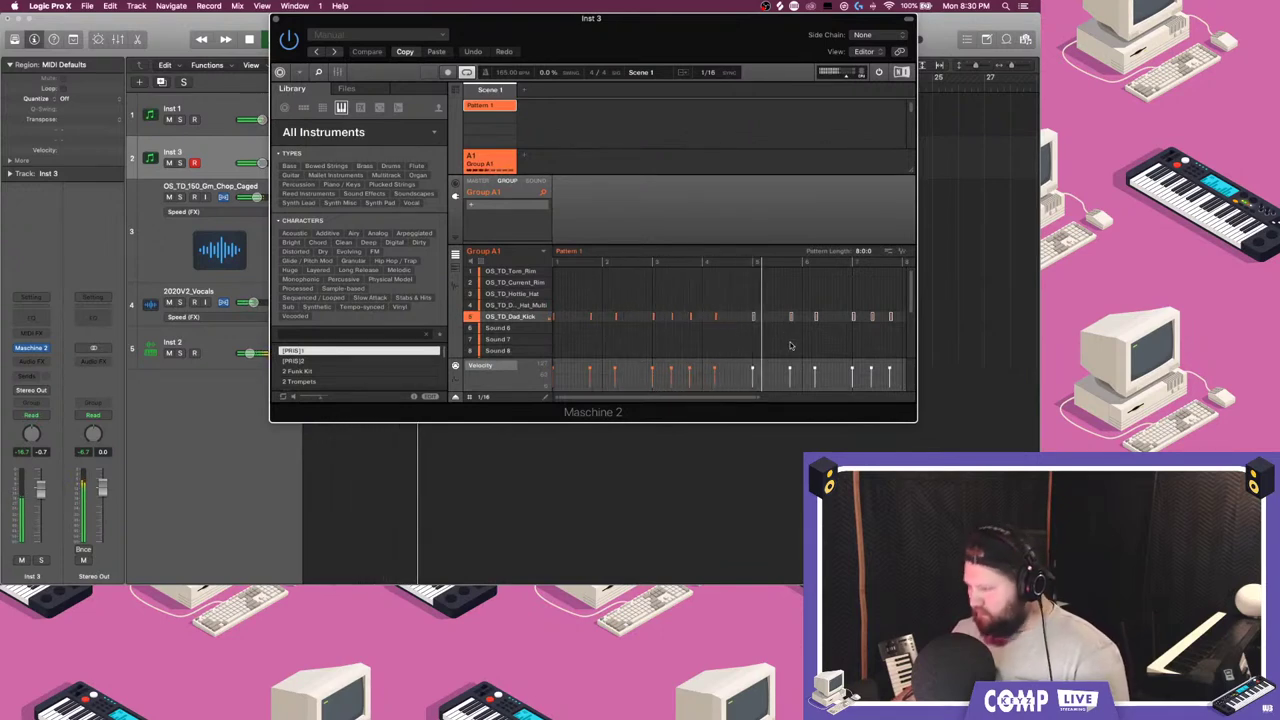
{"action": "left_click", "coordinate": [828, 350]}
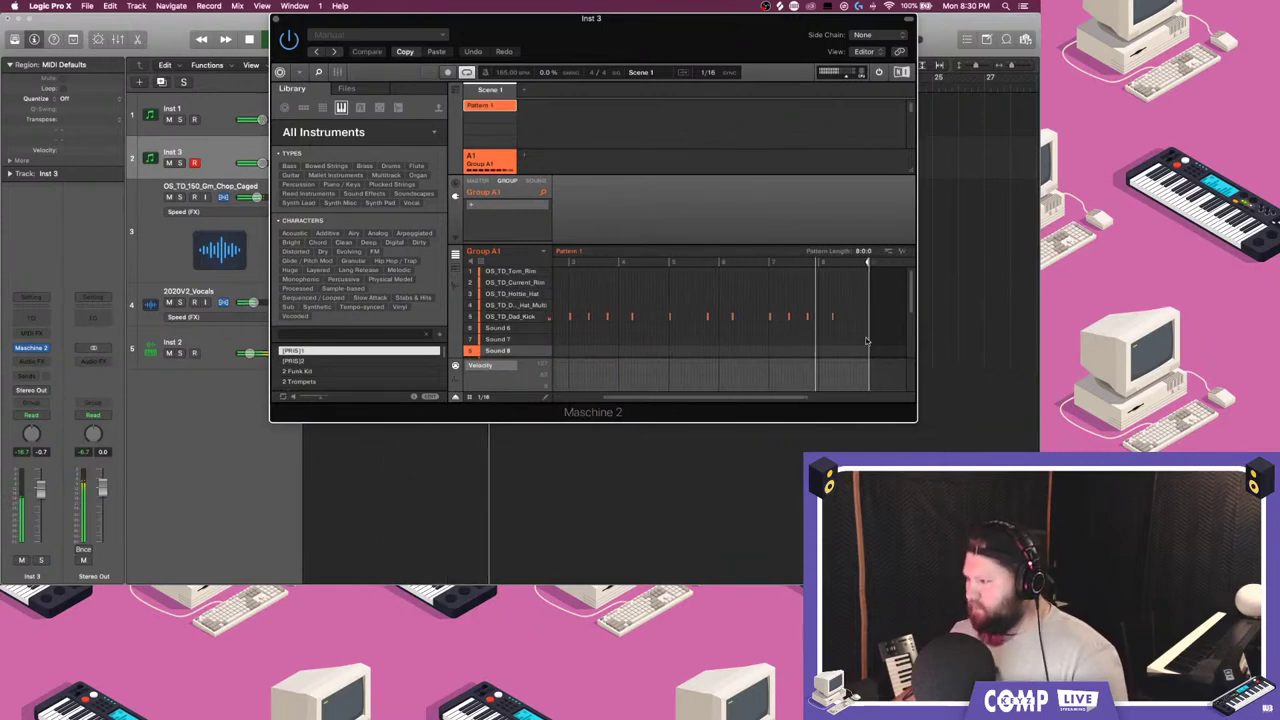
- Keep the step grid at 1/16 and add an extra OS_TD_Dad_Kick note between 8.3 and 8.4
{"action": "left_click", "coordinate": [482, 397]}
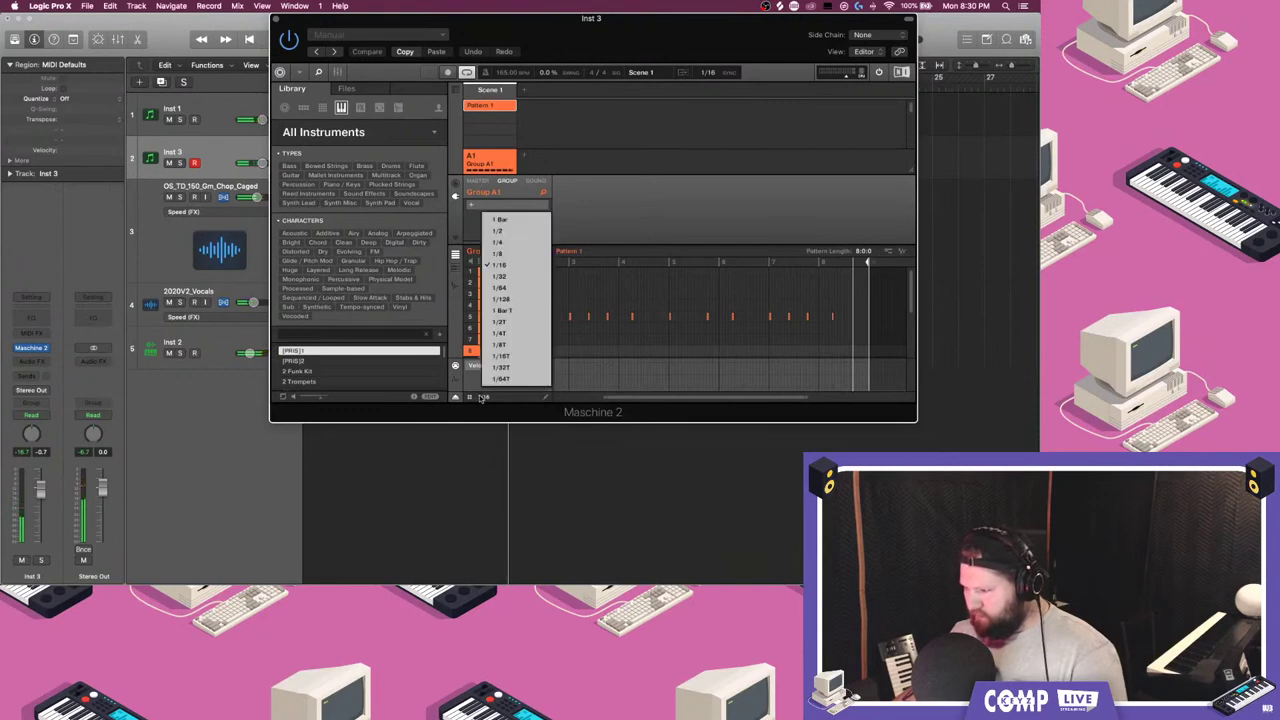
{"action": "left_click", "coordinate": [507, 268]}
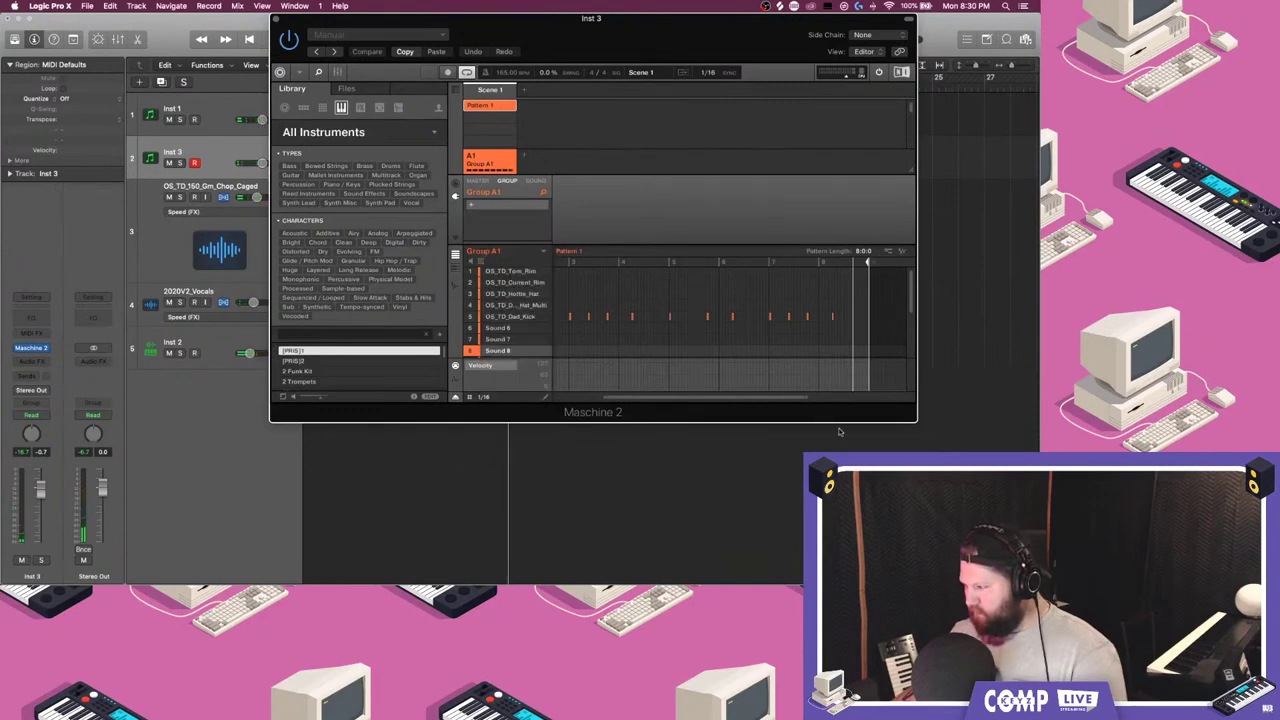
{"action": "left_click_drag", "start_coordinate": [809, 398], "coordinate": [707, 392]}
{"action": "scroll", "coordinate": [800, 348], "scroll_direction": "right", "scroll_amount": 5}
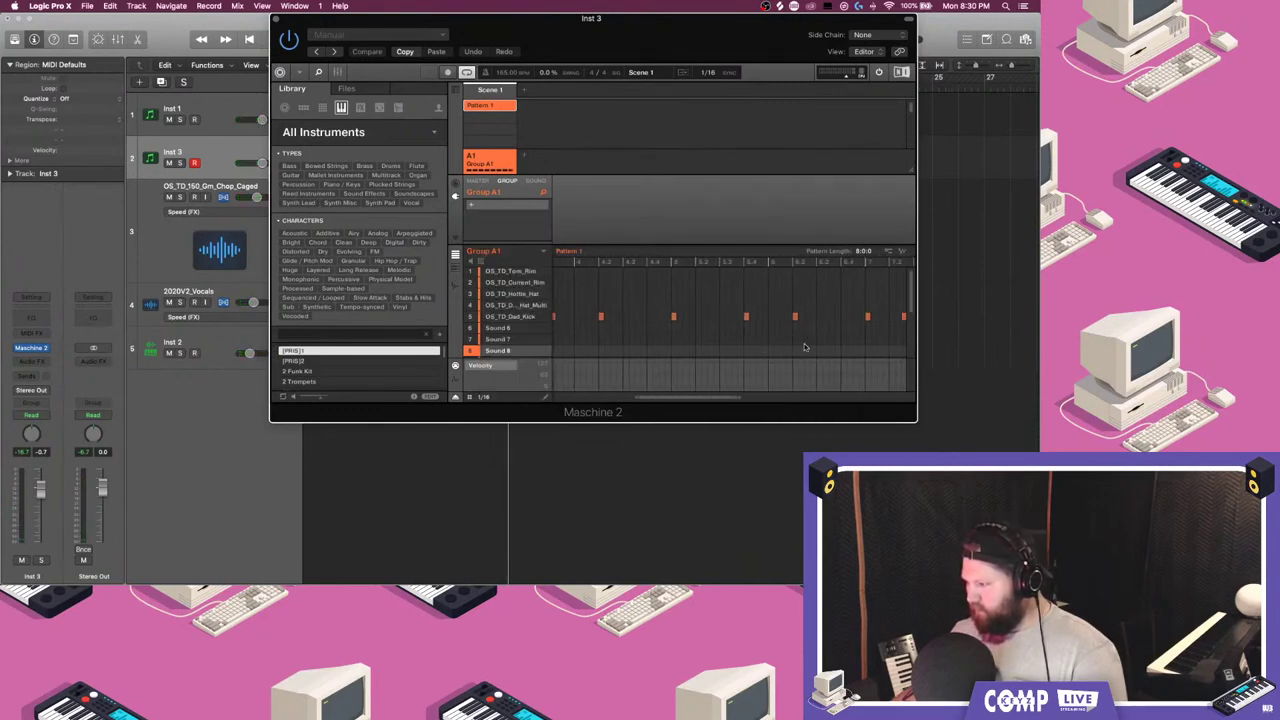
{"action": "scroll", "coordinate": [818, 342], "scroll_direction": "right", "scroll_amount": 3}
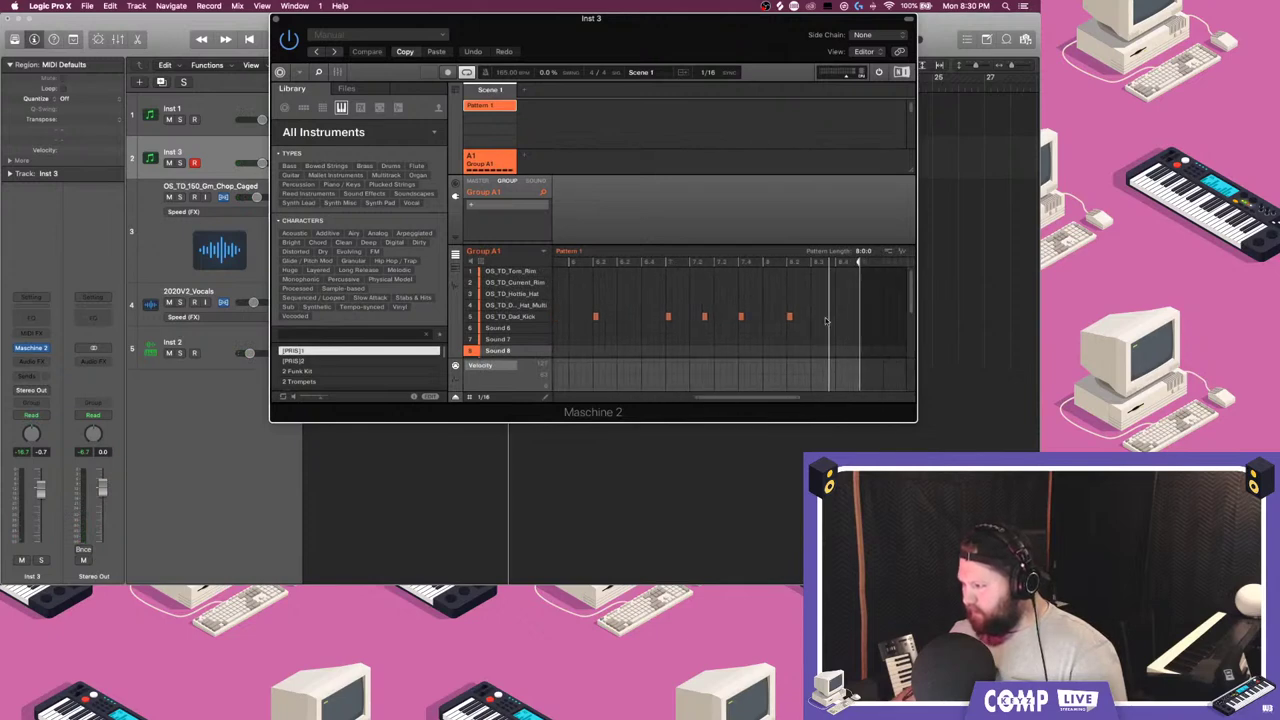
{"action": "left_click", "coordinate": [826, 320]}
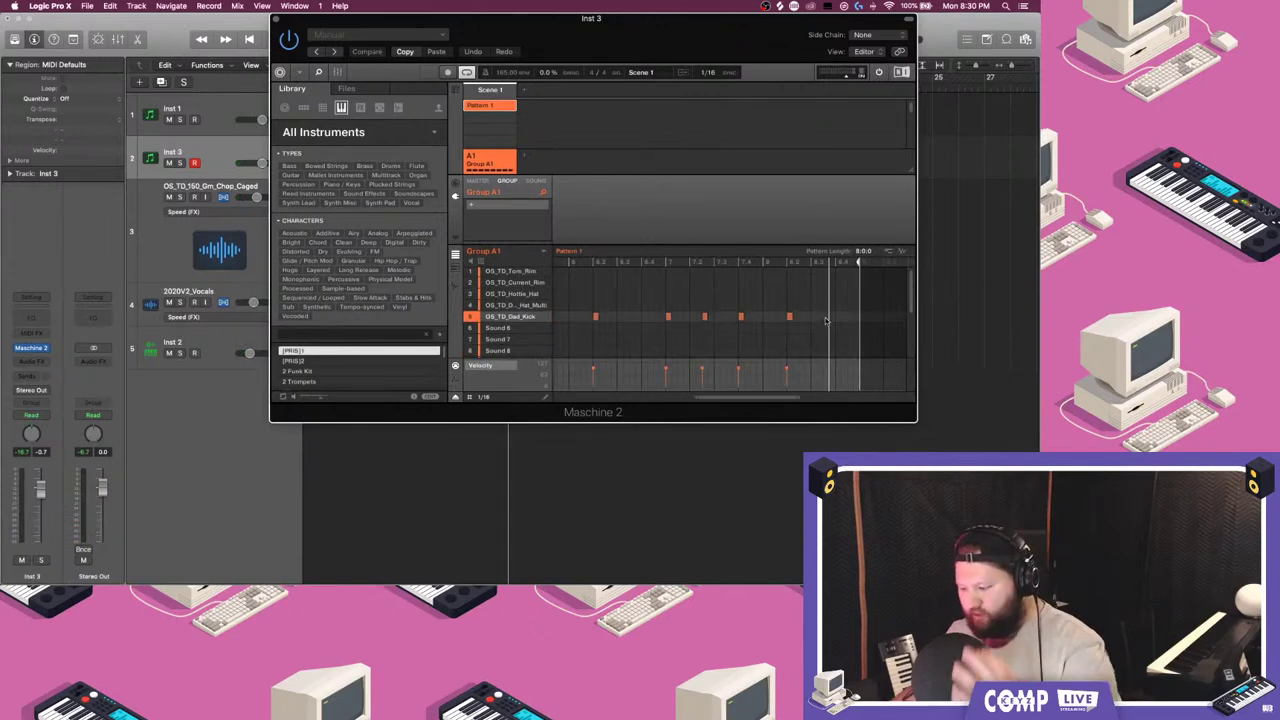
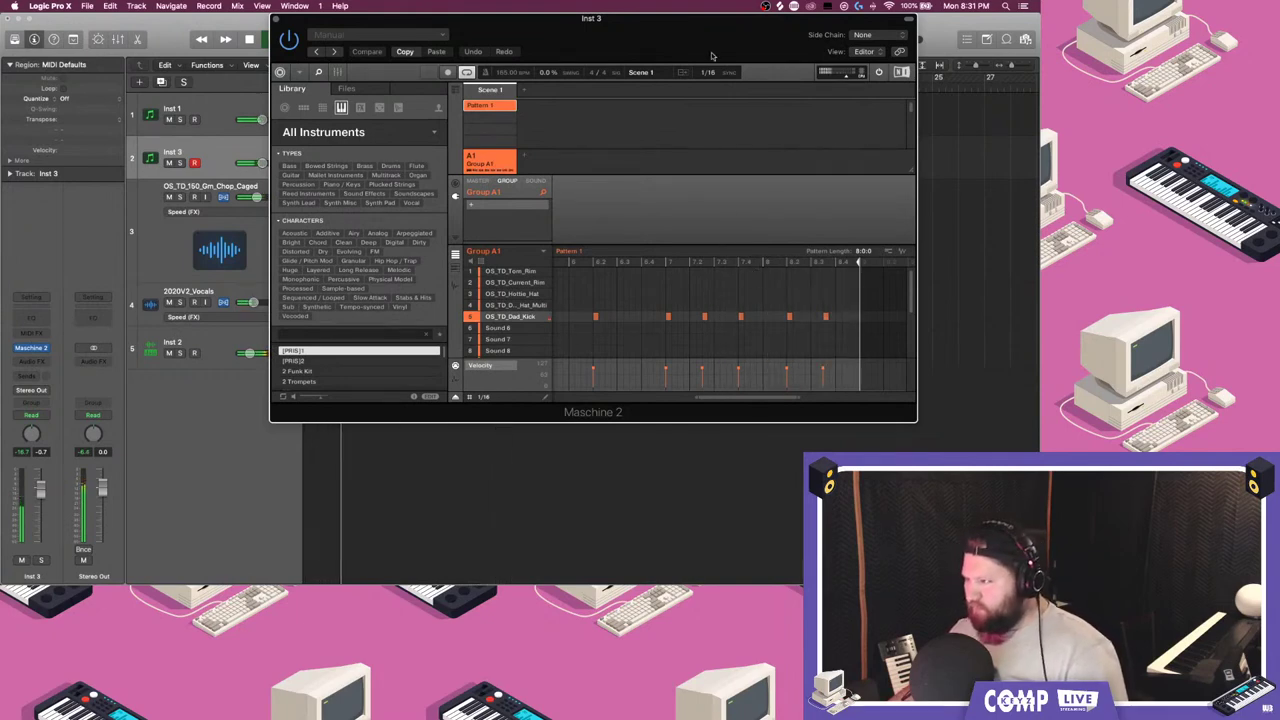
- Close Inst 3's Maschine 2 and rename the track Kick
{"action": "left_click", "coordinate": [276, 20]}
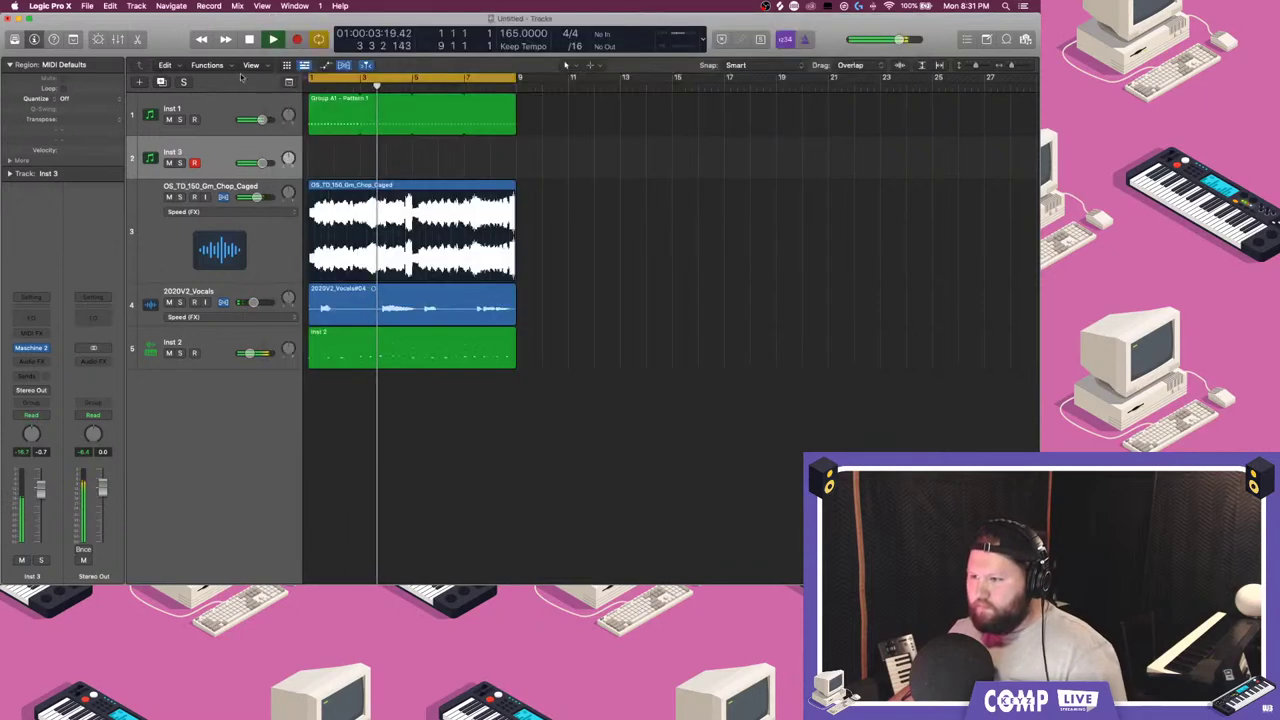
{"action": "double_click", "coordinate": [172, 150]}
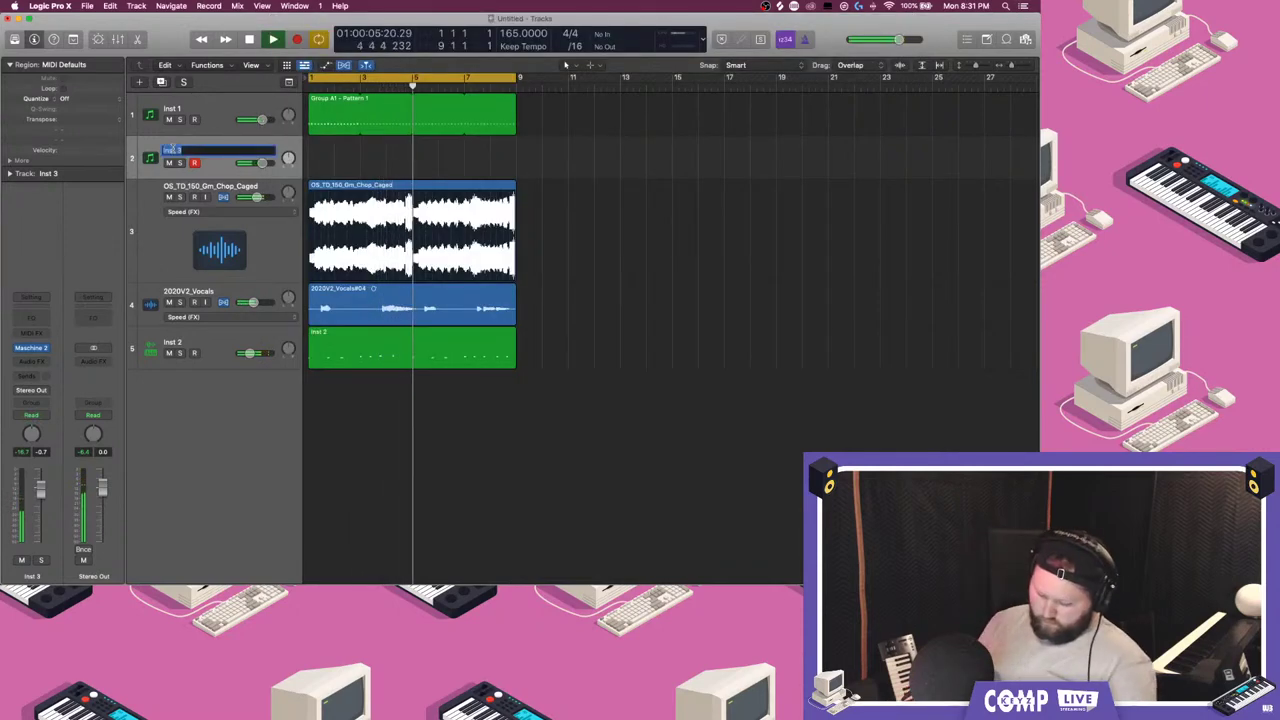
{"action": "type", "text": "K"}
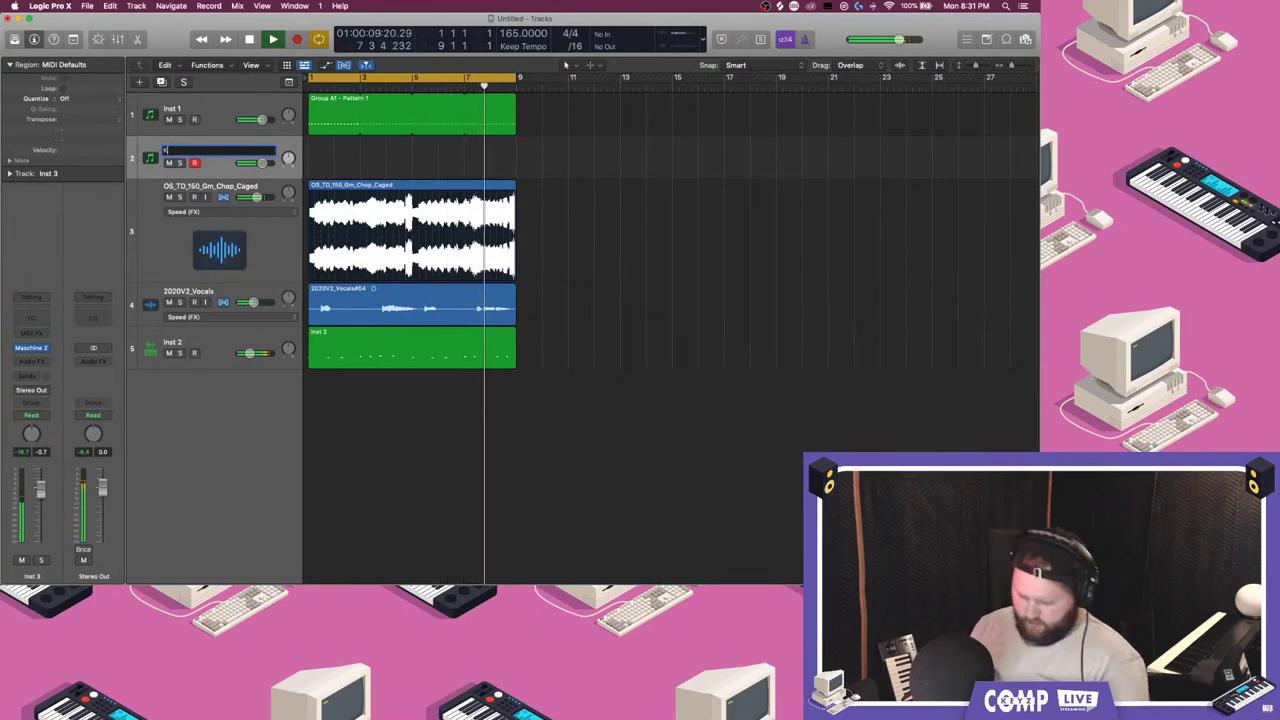
{"action": "type", "text": "eck"}
{"action": "key", "text": "Return"}
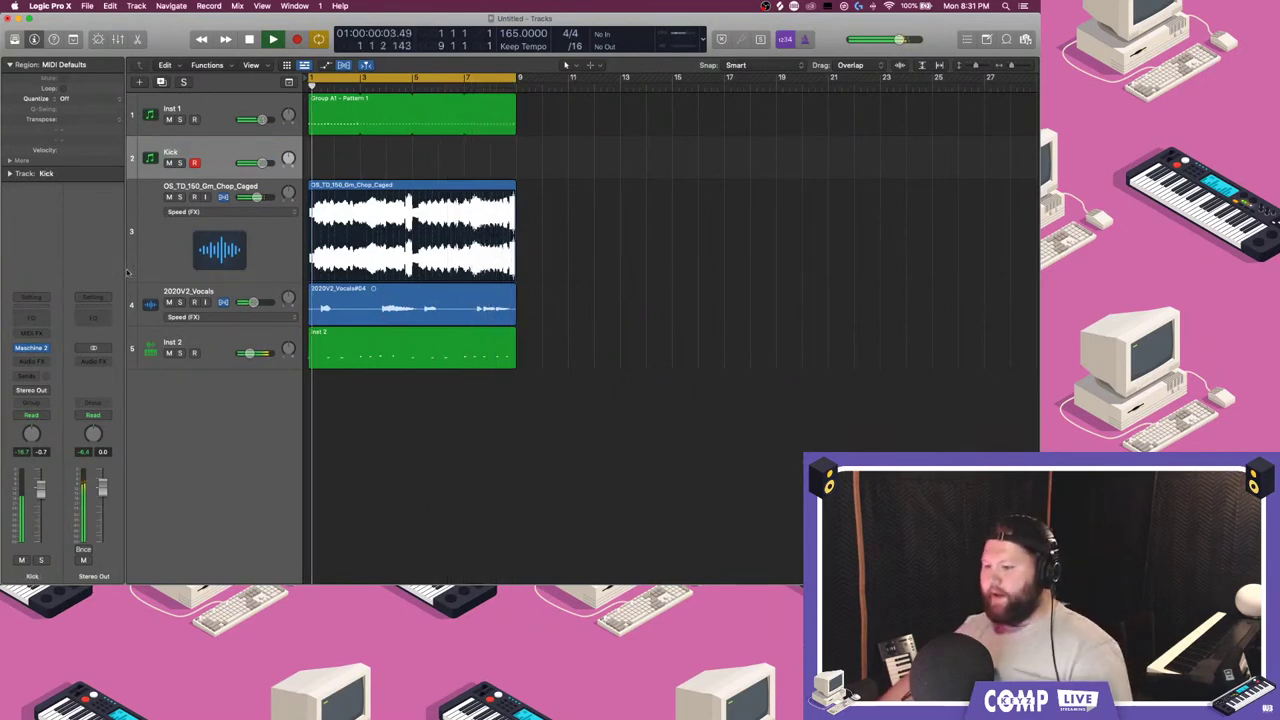
- With Inst 2 muted, send the Kick track to Bus 1, raise the send level and turn off Low Latency Mode
{"action": "left_click", "coordinate": [179, 353]}
{"action": "left_click", "coordinate": [179, 353]}
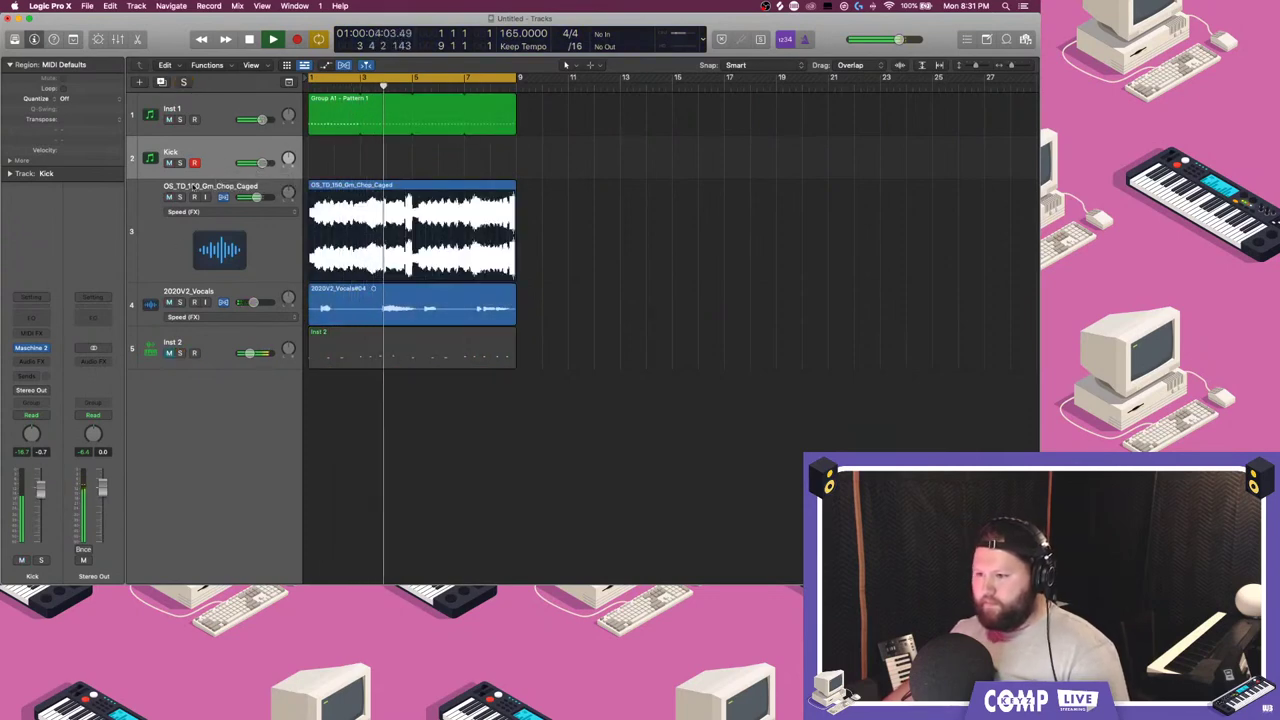
{"action": "left_click", "coordinate": [31, 376]}
{"action": "mouse_move", "coordinate": [40, 389]}
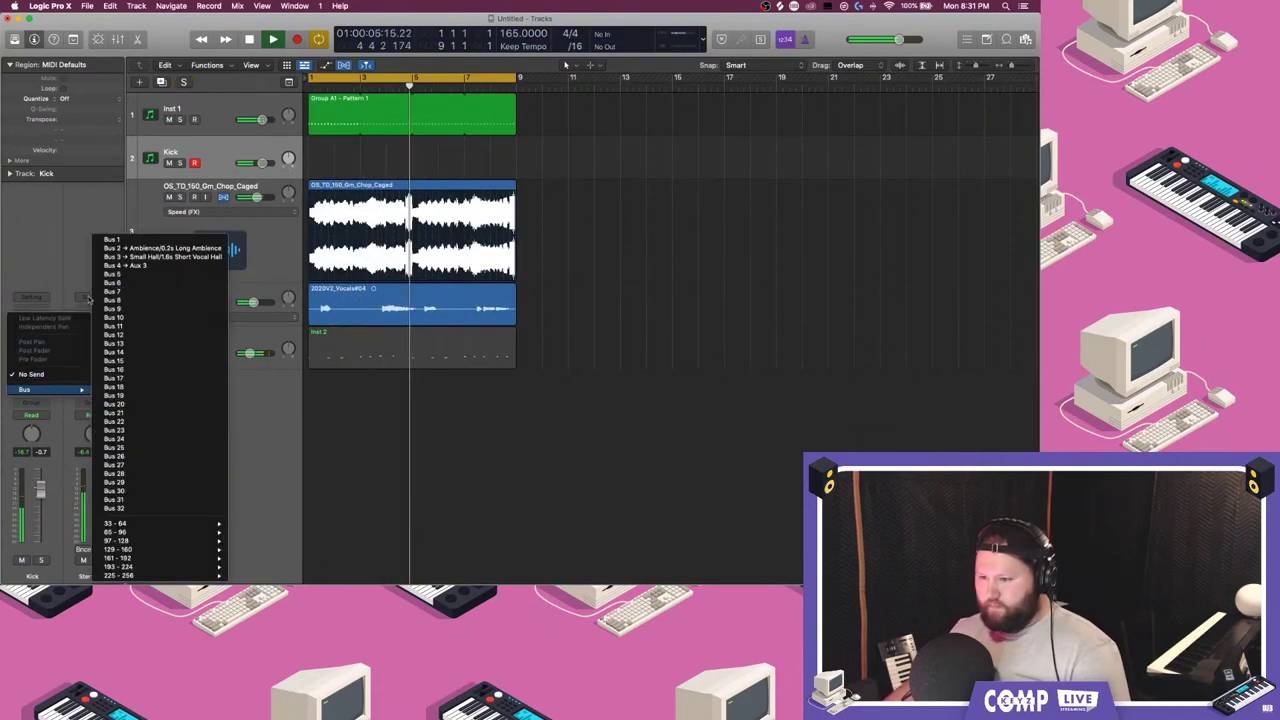
{"action": "left_click", "coordinate": [127, 241]}
{"action": "left_click_drag", "start_coordinate": [46, 372], "coordinate": [46, 330]}
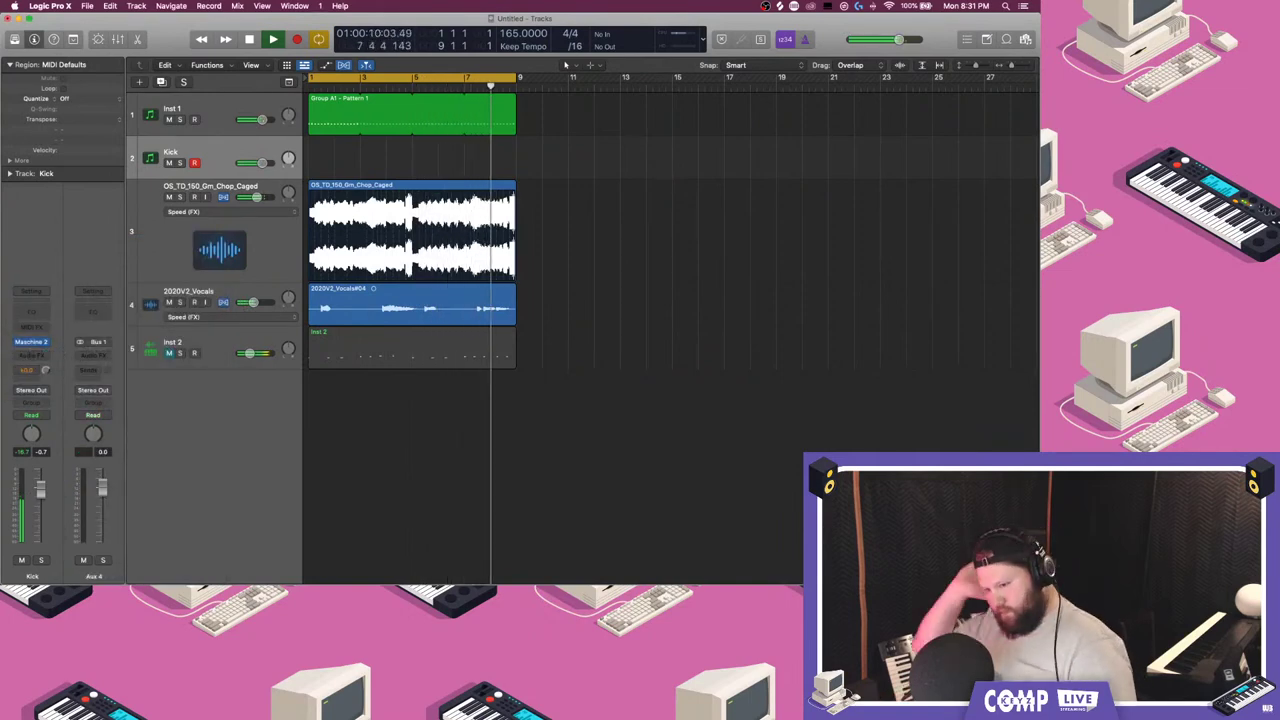
{"action": "left_click", "coordinate": [209, 6]}
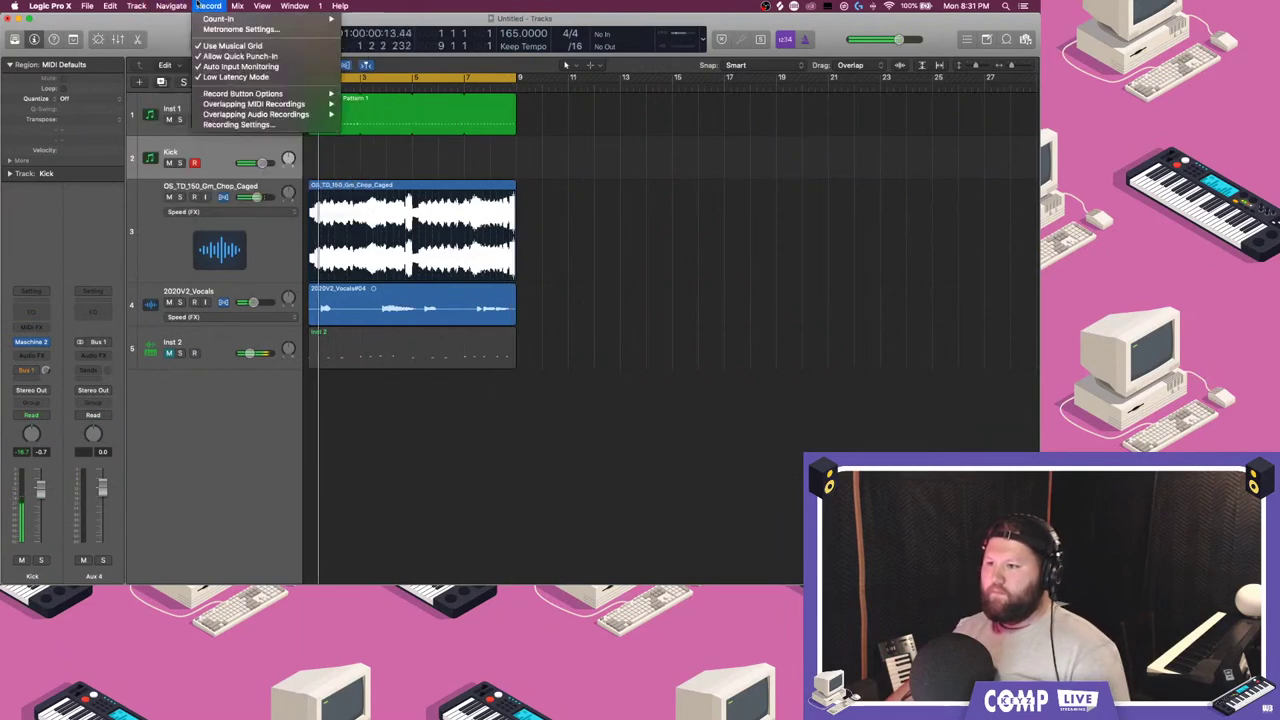
{"action": "left_click", "coordinate": [235, 77]}
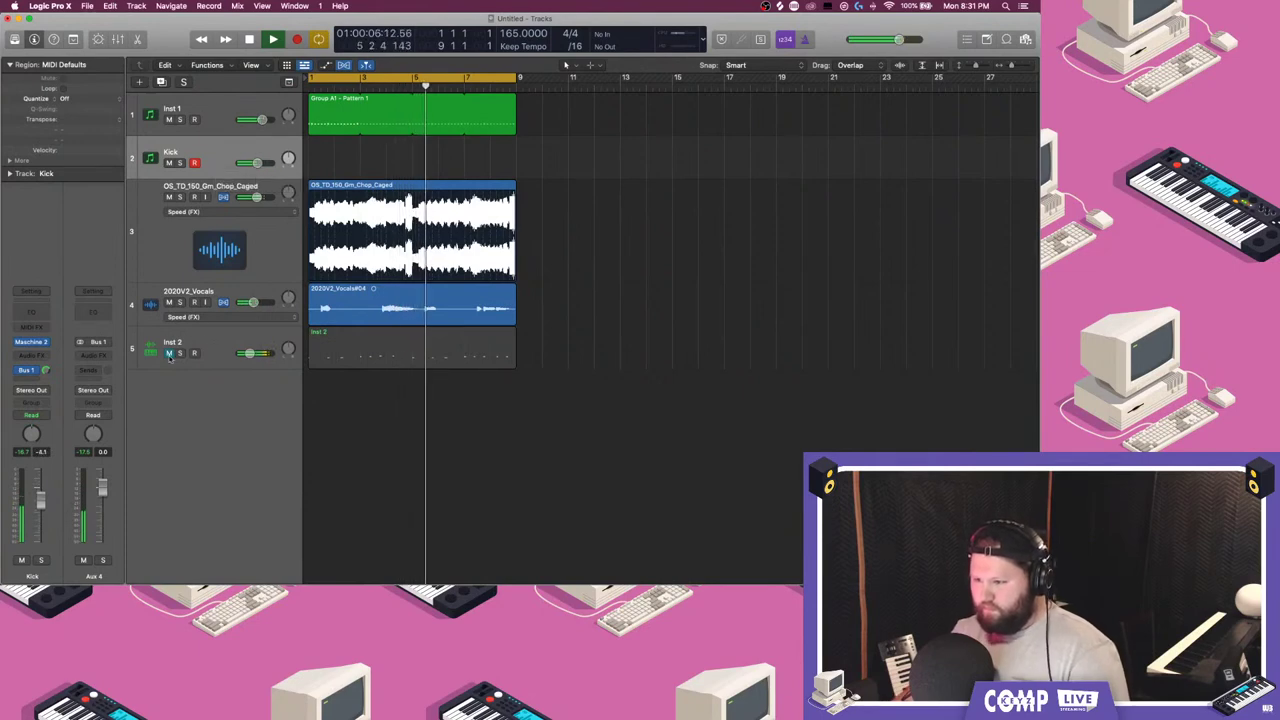
- Duplicate the Inst 2 track and load the NewSchool808s channel strip setting on the duplicate
{"action": "left_click", "coordinate": [212, 345]}
{"action": "key", "text": "super+d"}
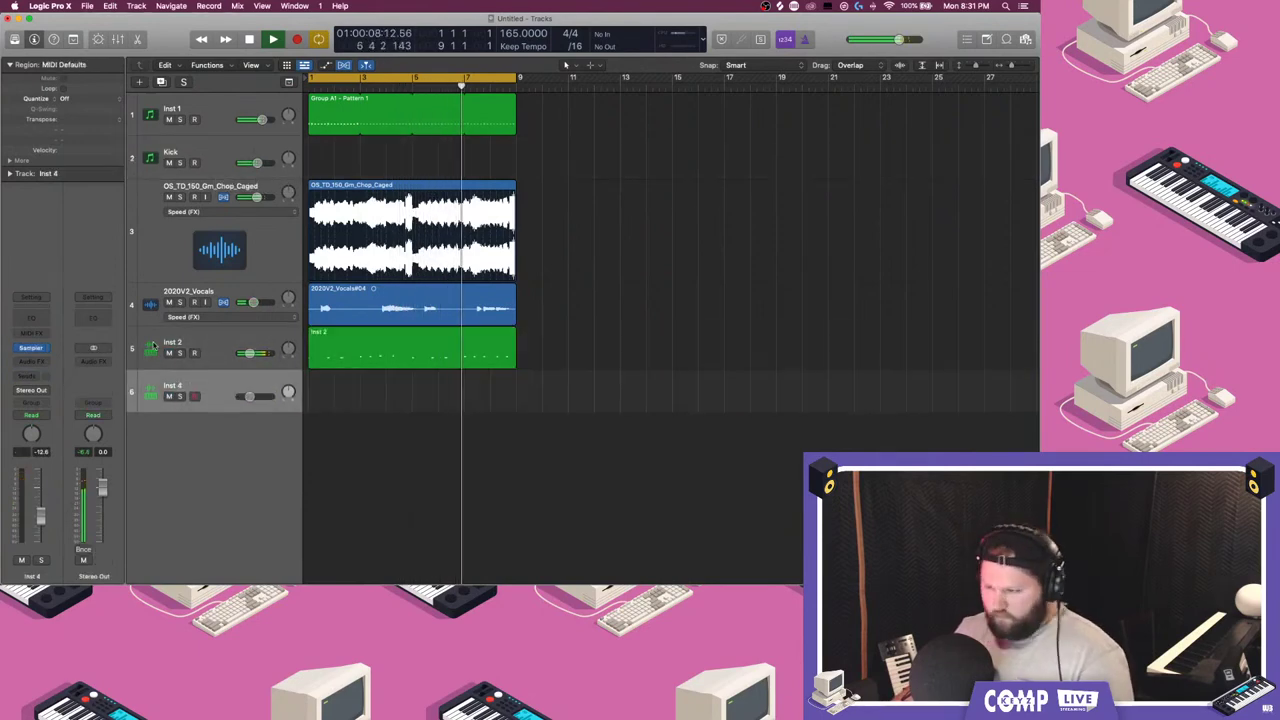
{"action": "left_click", "coordinate": [31, 297]}
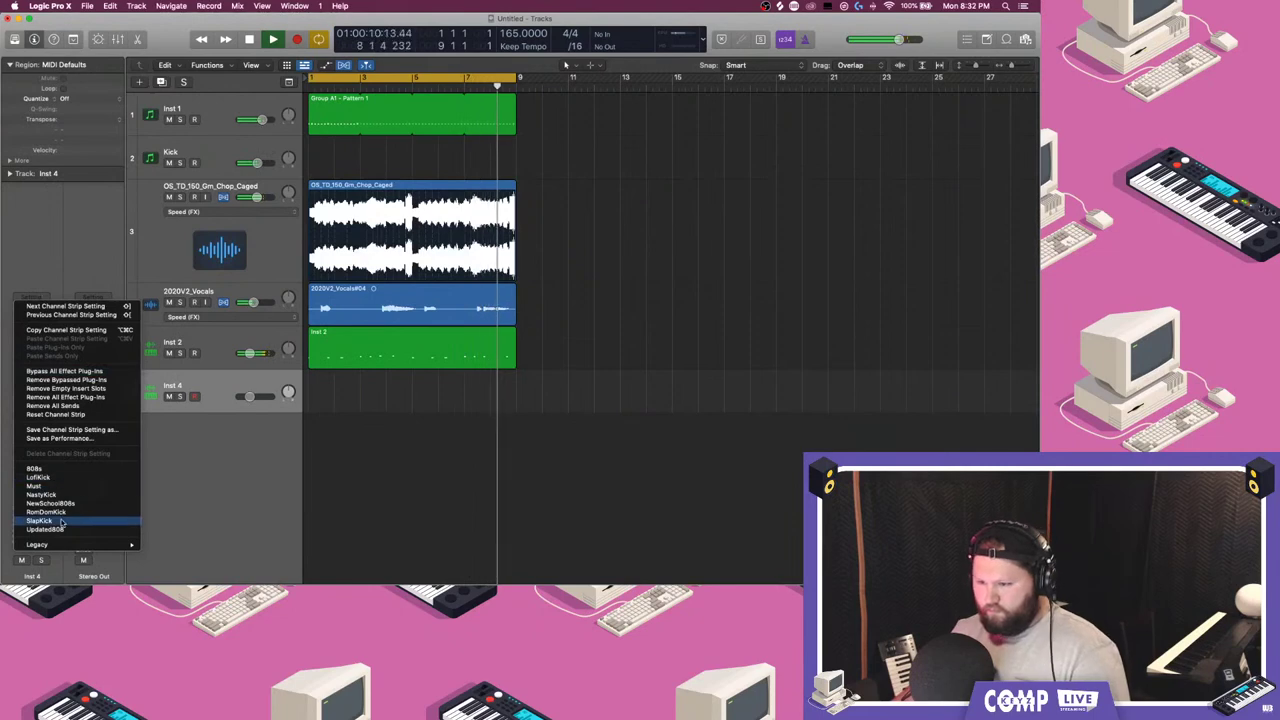
{"action": "left_click", "coordinate": [60, 504]}
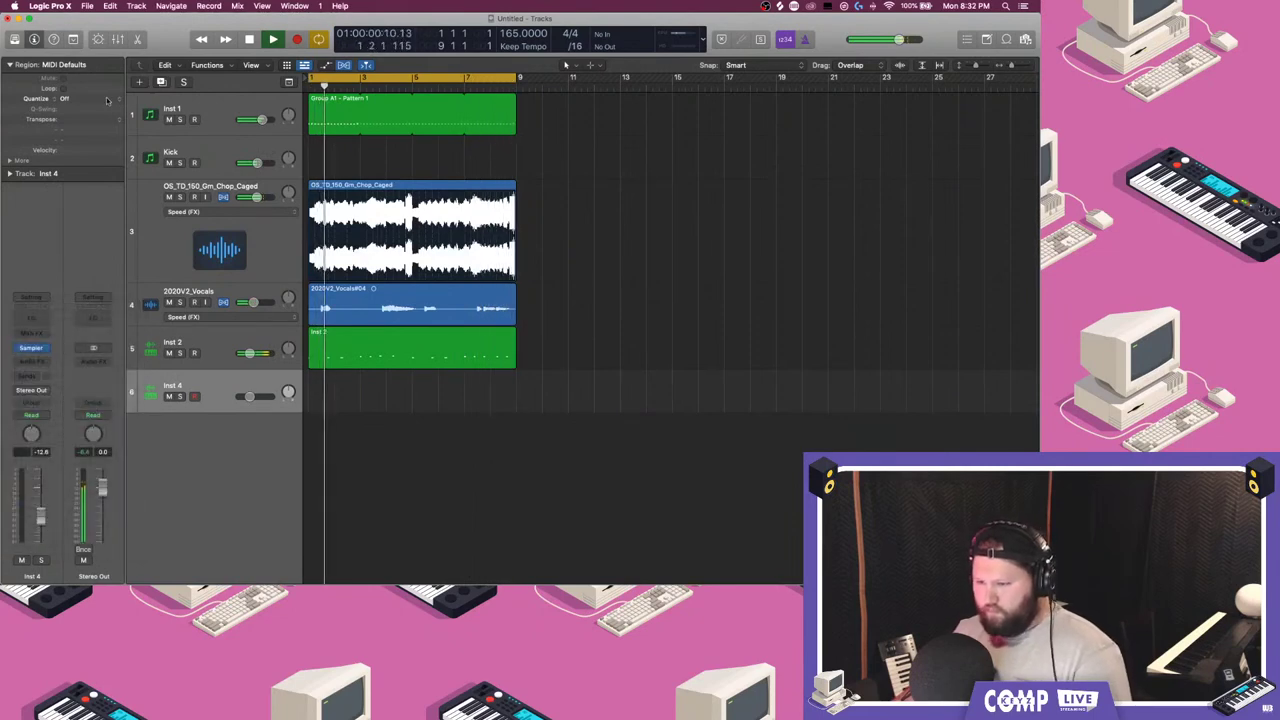
- Move the C1 comp with the Bus 1 side chain from NewSchool808s onto Inst 2 and lower its threshold
{"action": "key", "text": "x"}
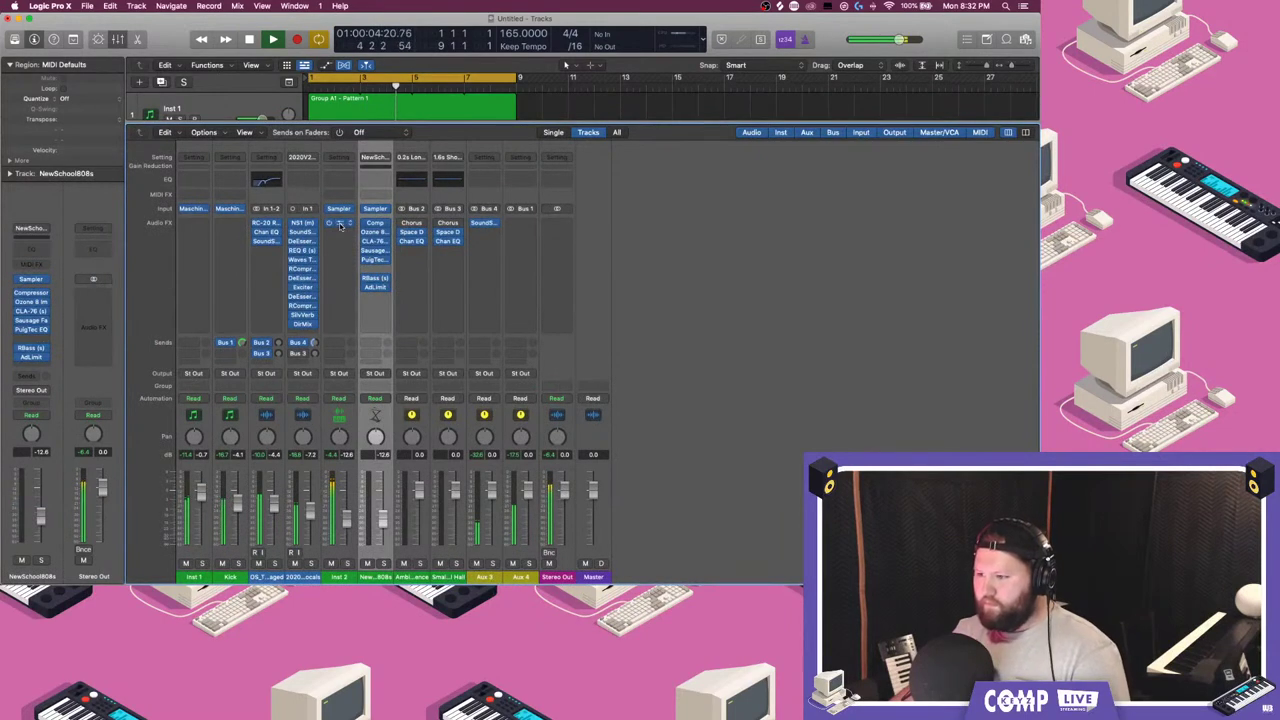
{"action": "left_click", "coordinate": [340, 224]}
{"action": "left_click_drag", "start_coordinate": [379, 252], "coordinate": [376, 266]}
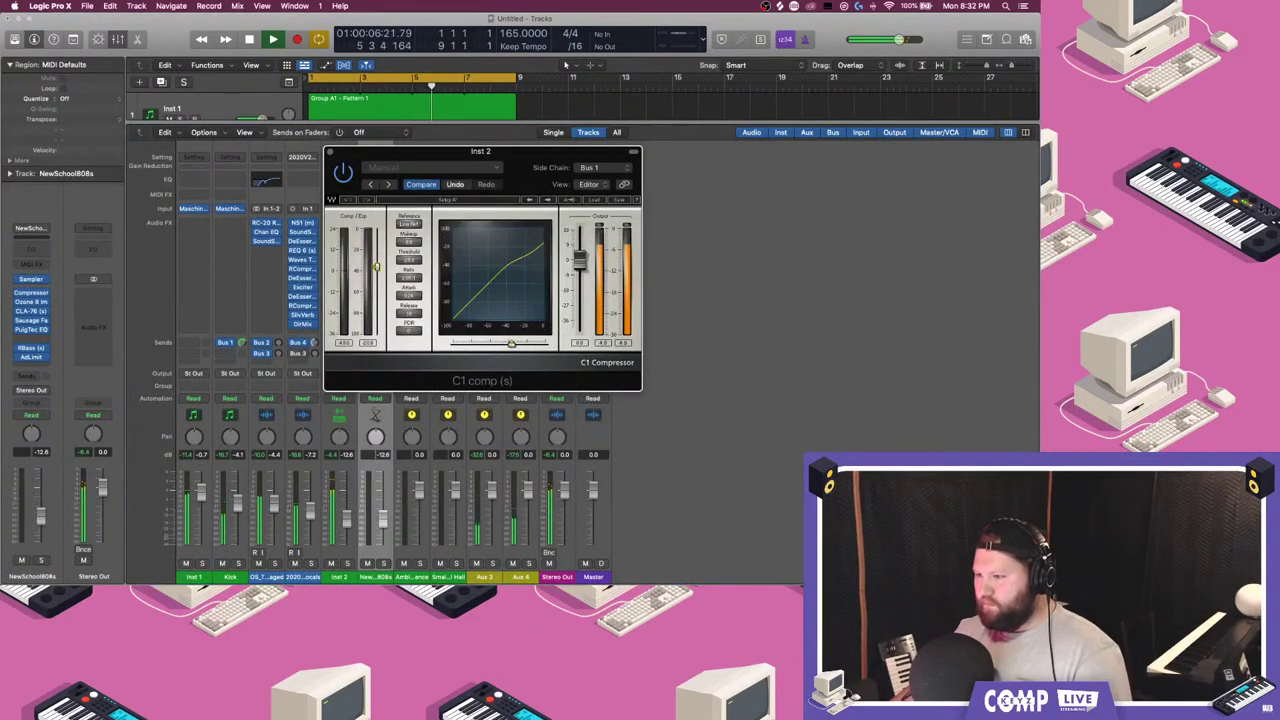
{"action": "left_click", "coordinate": [330, 153]}
{"action": "left_click", "coordinate": [119, 39]}
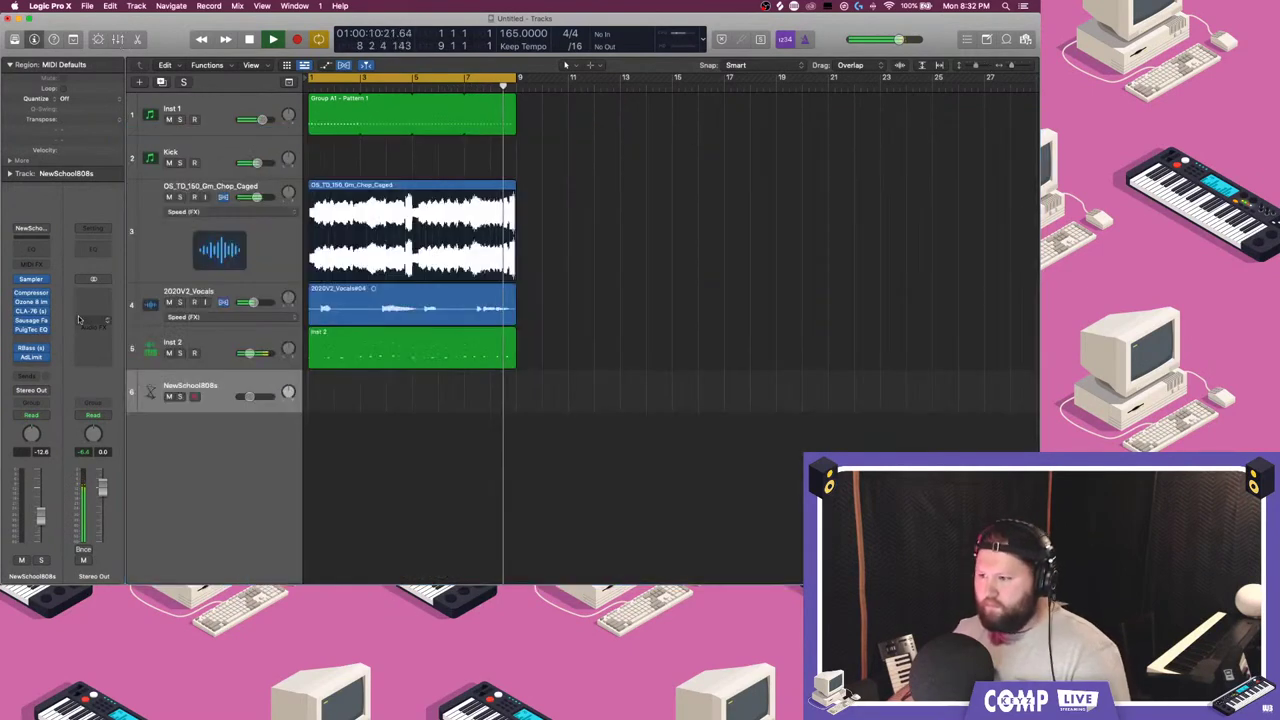
- Delete the NewSchool808s track and copy Inst 2's C1 comp onto the chop and 2020V2_Vocals channels
{"action": "key", "text": "super+BackSpace"}
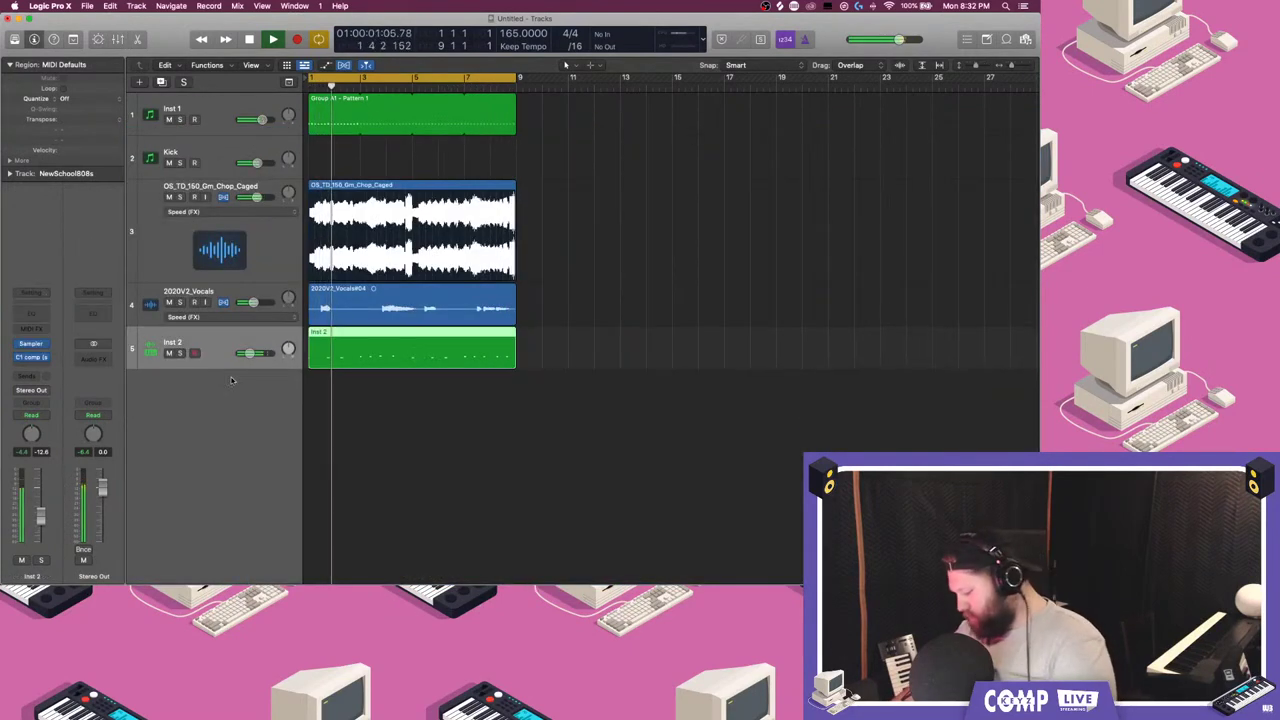
{"action": "left_click", "coordinate": [120, 41]}
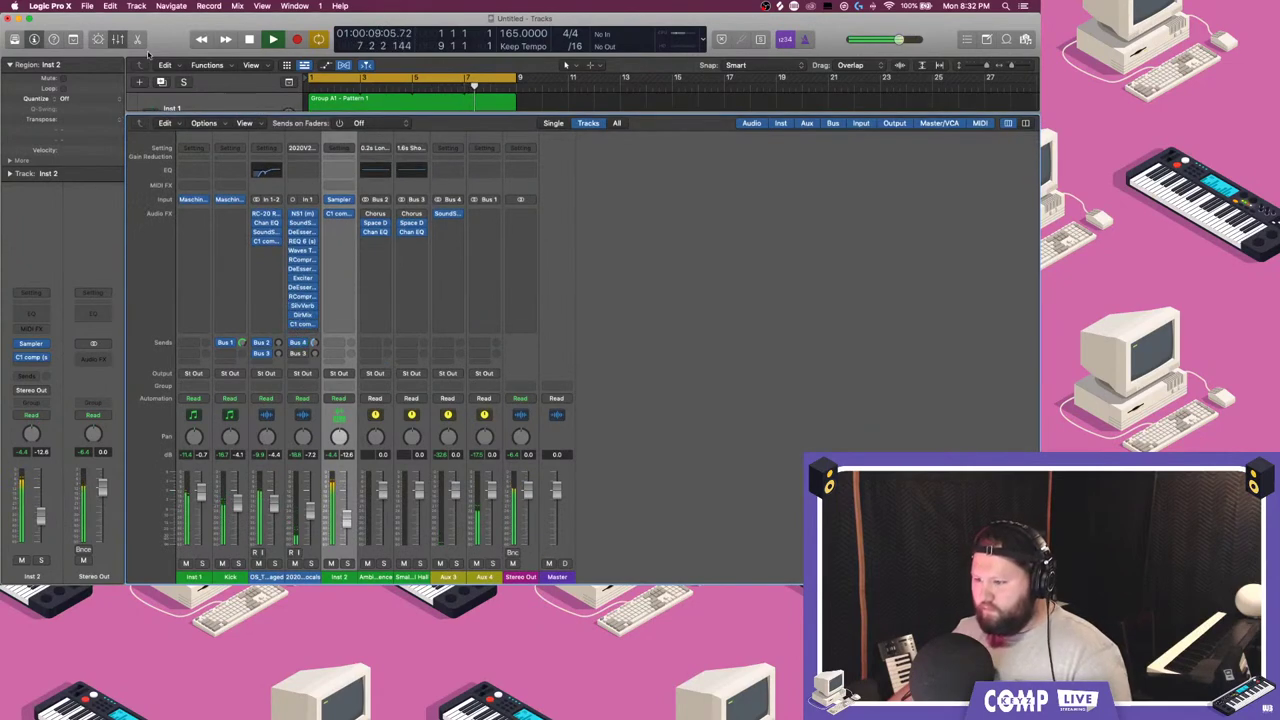
{"action": "left_click", "coordinate": [118, 40]}
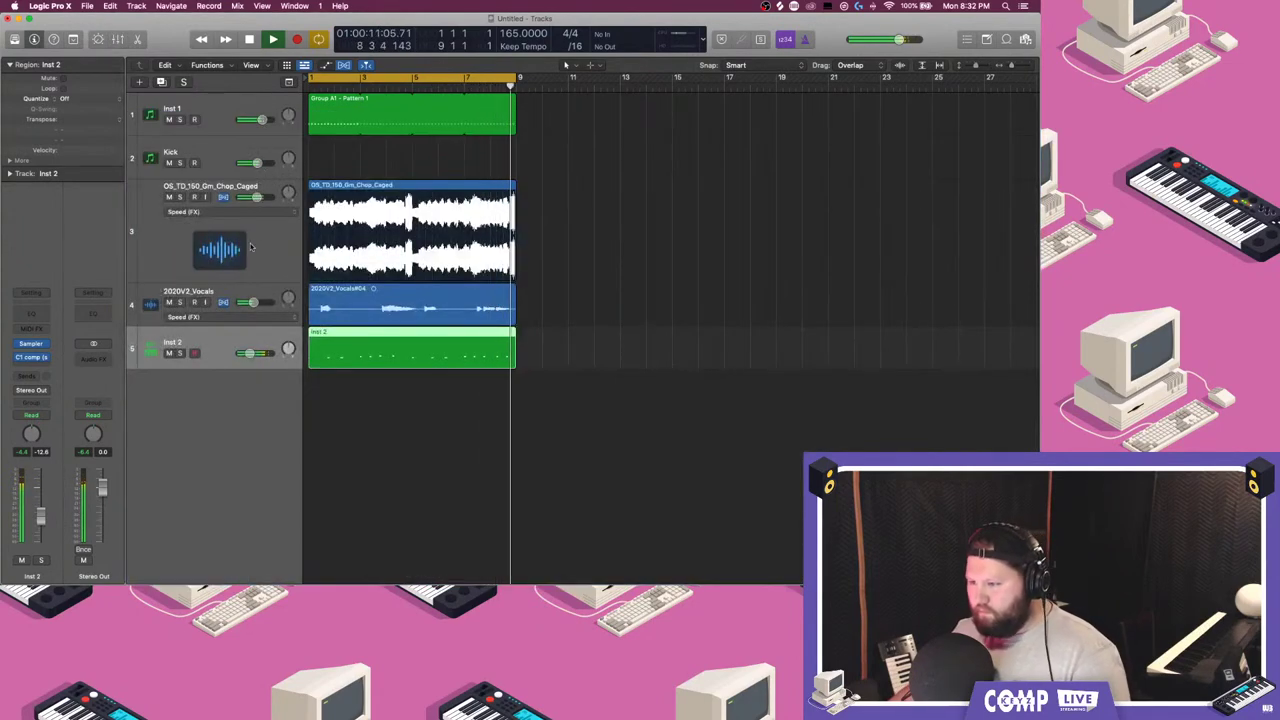
- Raise the C1 comp threshold on the OS_TD_150_Gm_Chop_Caged track
{"action": "left_click", "coordinate": [190, 245]}
{"action": "left_click", "coordinate": [32, 340]}
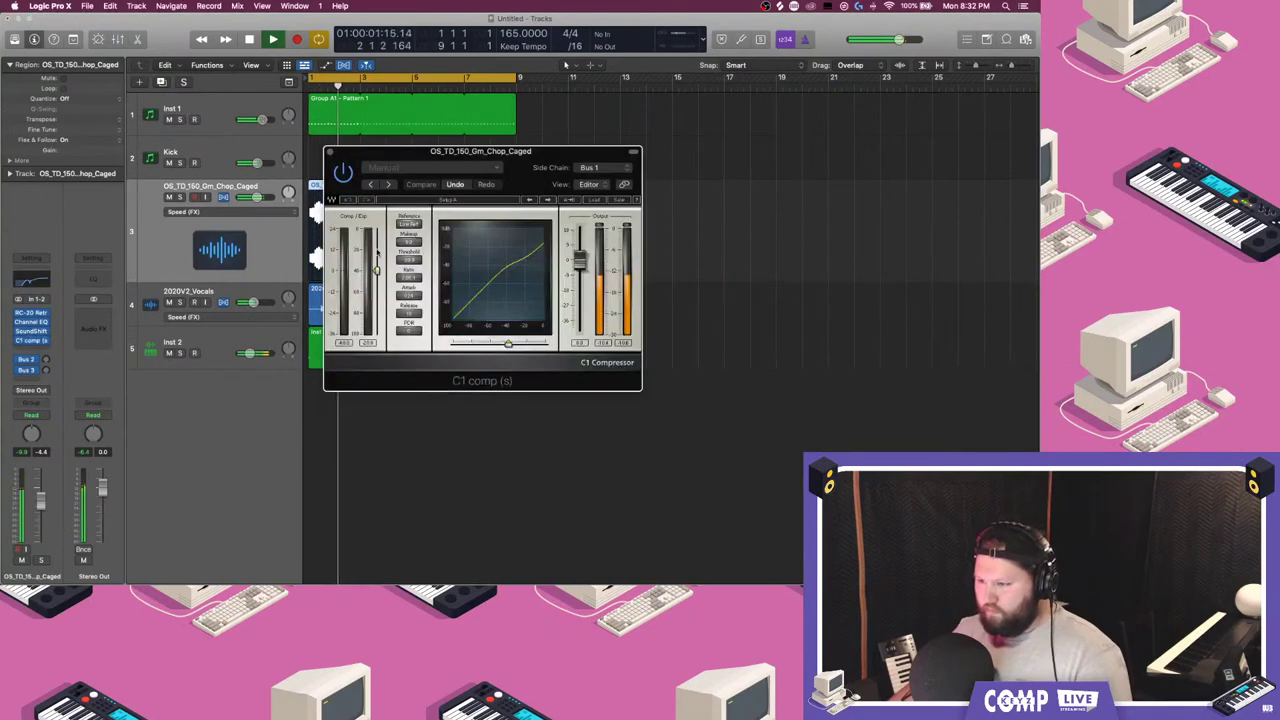
{"action": "left_click_drag", "start_coordinate": [377, 278], "coordinate": [377, 252]}
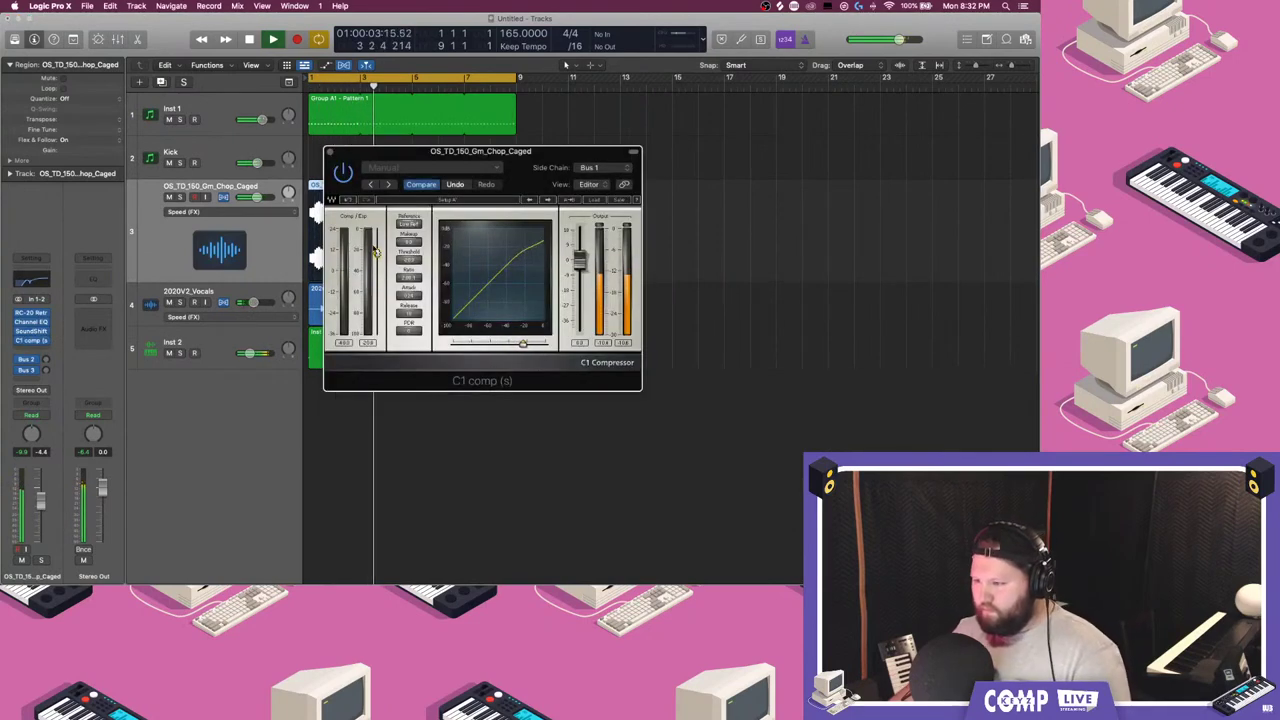
{"action": "left_click", "coordinate": [331, 152]}
- Set the SilverVerb output on the 2020V2_Vocals track to 68% dry and 45% wet
{"action": "left_click", "coordinate": [240, 305]}
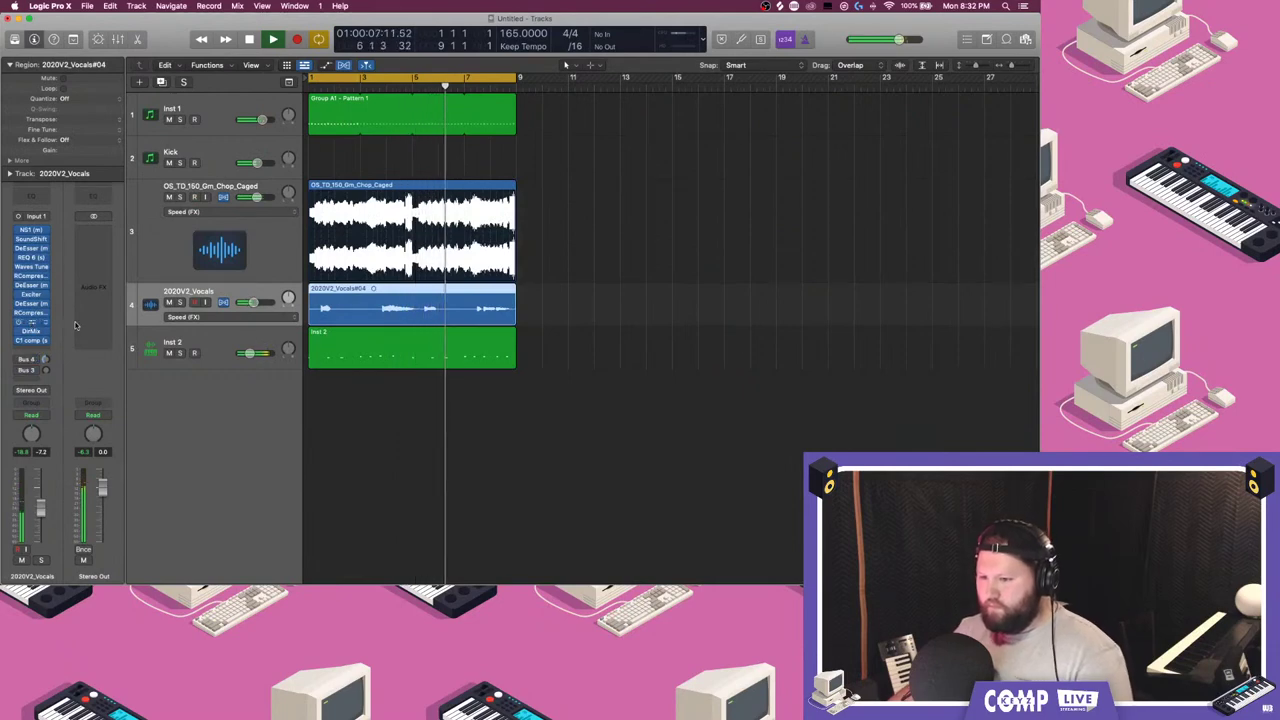
{"action": "left_click", "coordinate": [31, 321]}
{"action": "left_click_drag", "start_coordinate": [677, 280], "coordinate": [713, 290]}
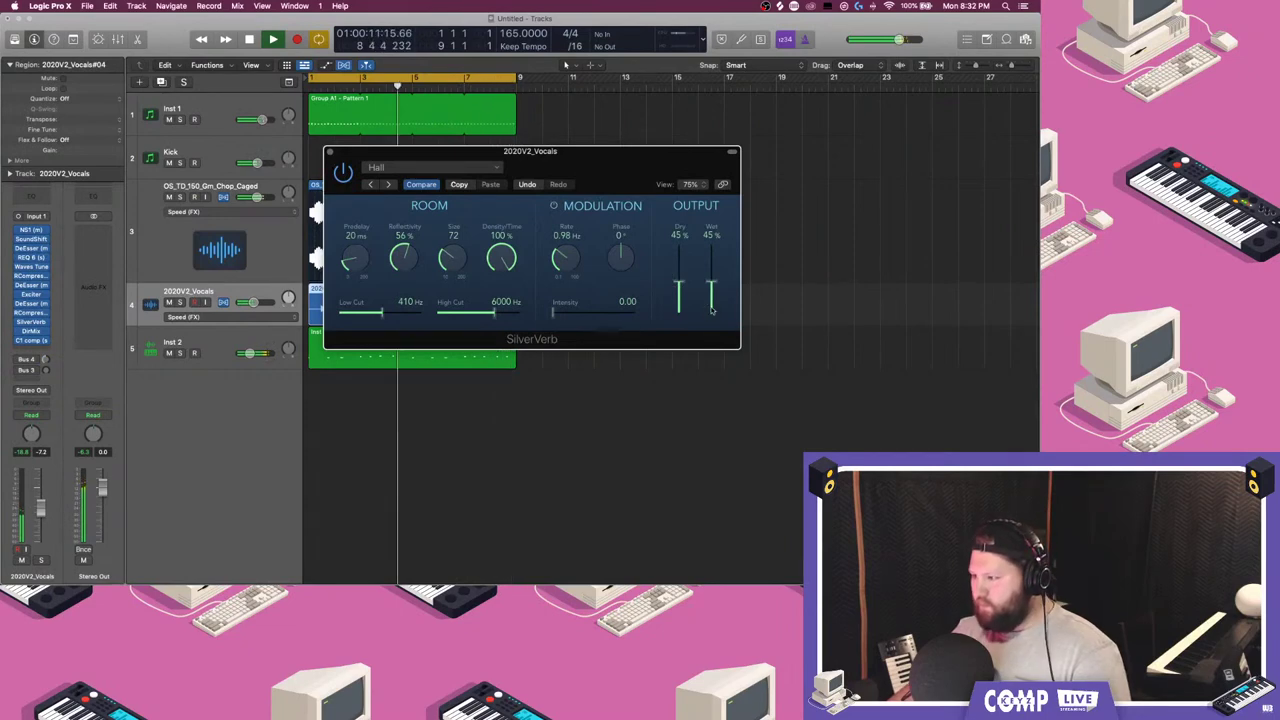
{"action": "left_click_drag", "start_coordinate": [679, 284], "coordinate": [688, 272]}
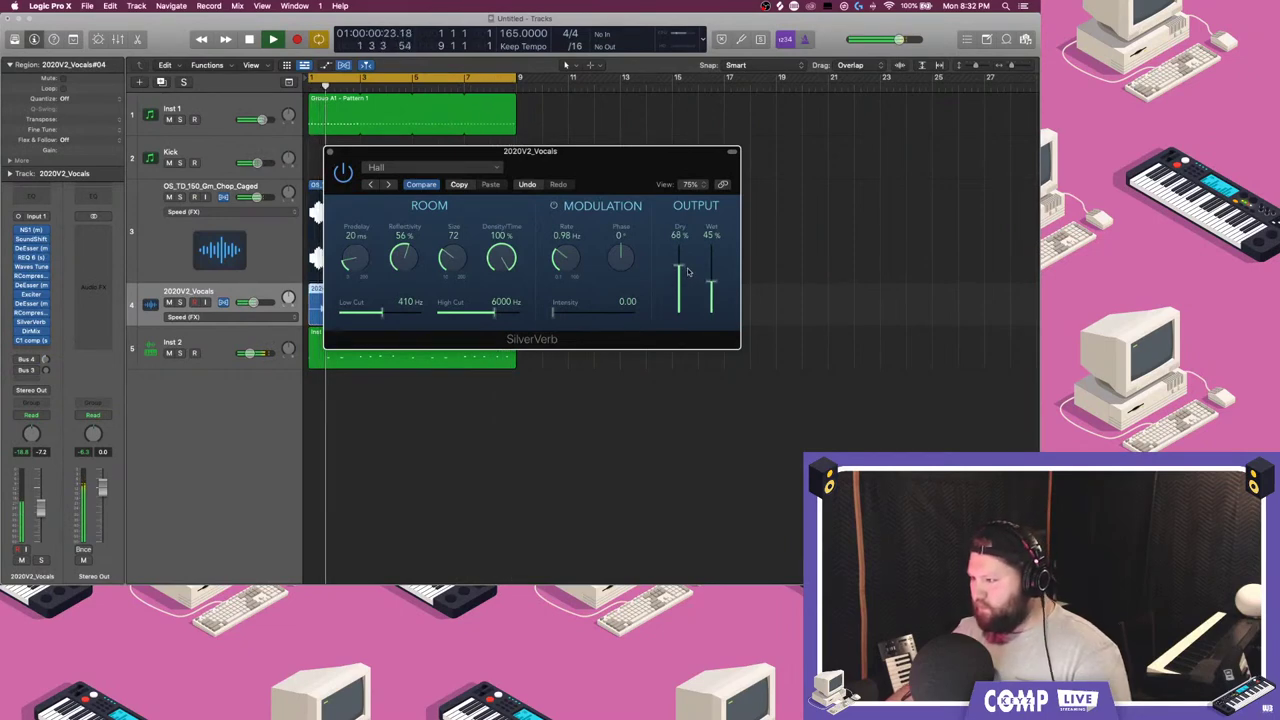
{"action": "left_click", "coordinate": [329, 152]}
- Move the Inst 2 region to bar 9 and mute the Kick track, restarting playback from bar 1
{"action": "left_click_drag", "start_coordinate": [612, 400], "coordinate": [360, 307]}
{"action": "left_click", "coordinate": [560, 388]}
{"action": "key", "text": "space"}
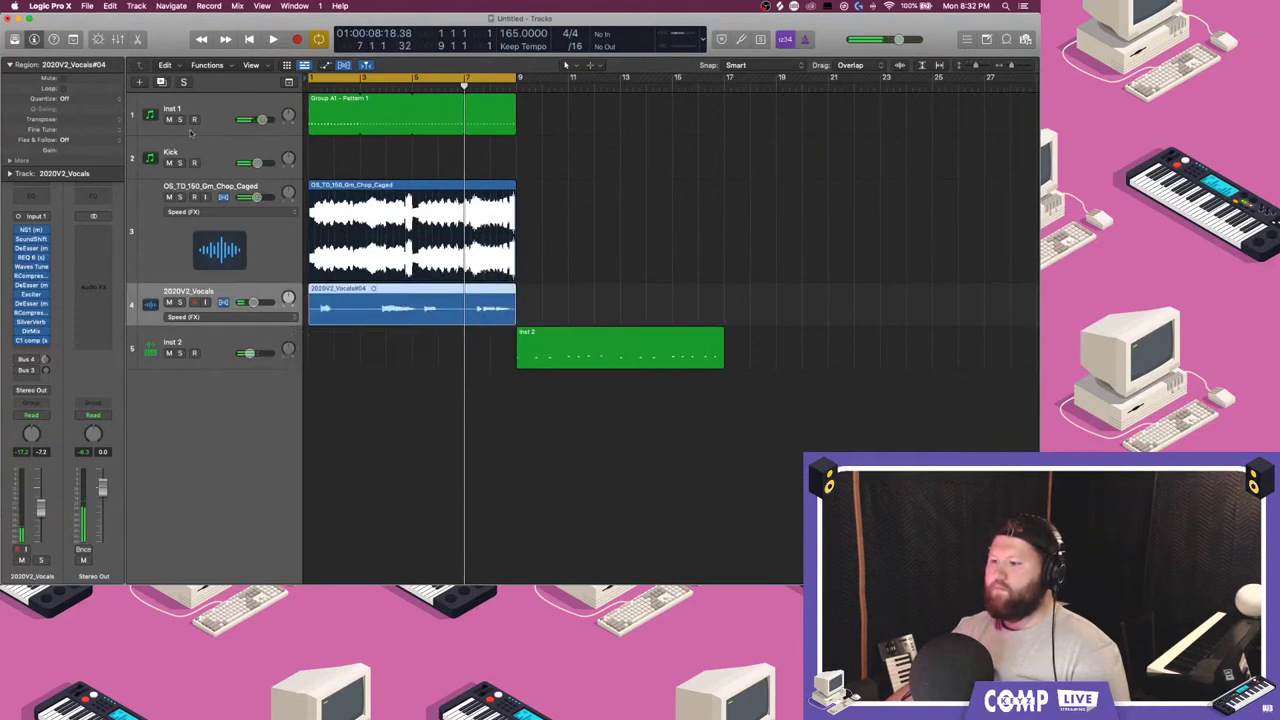
{"action": "left_click", "coordinate": [178, 153]}
{"action": "key", "text": "Return"}
{"action": "key", "text": "space"}
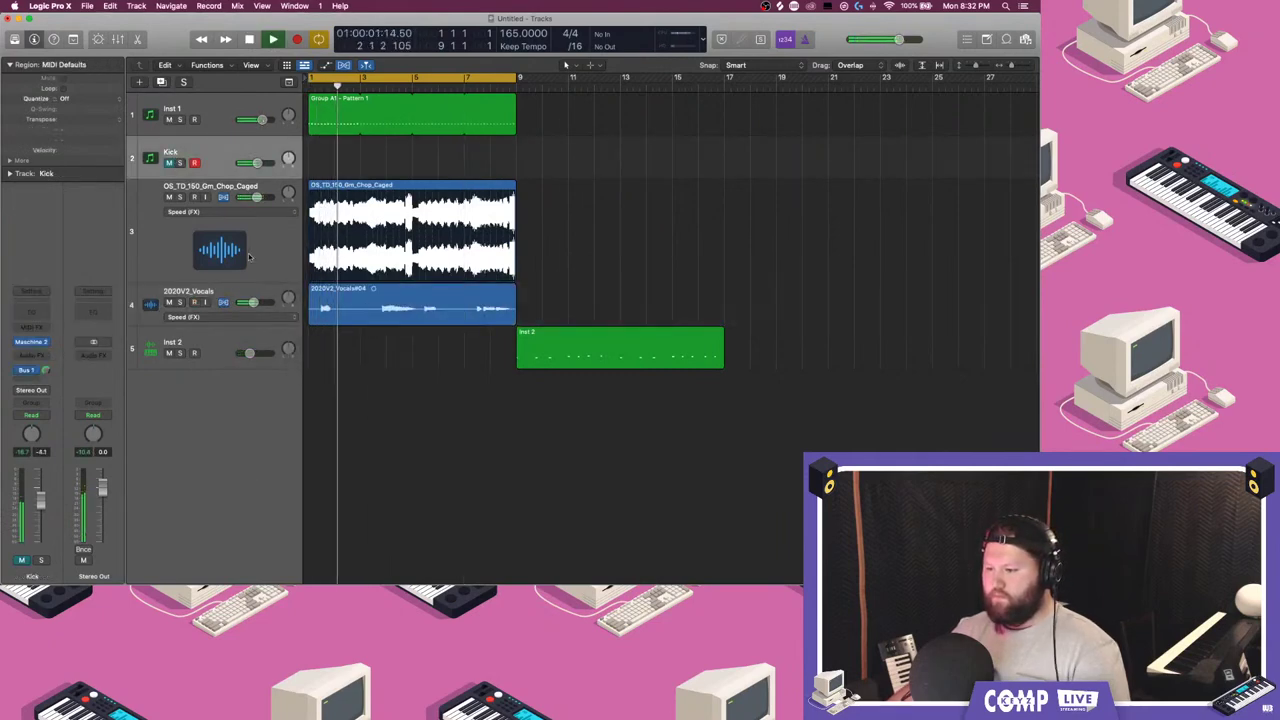
- Insert the HalfTime plug-in as the first audio effect on the OS_TD_150_Gm_Chop_Caged track
{"action": "left_click", "coordinate": [180, 238]}
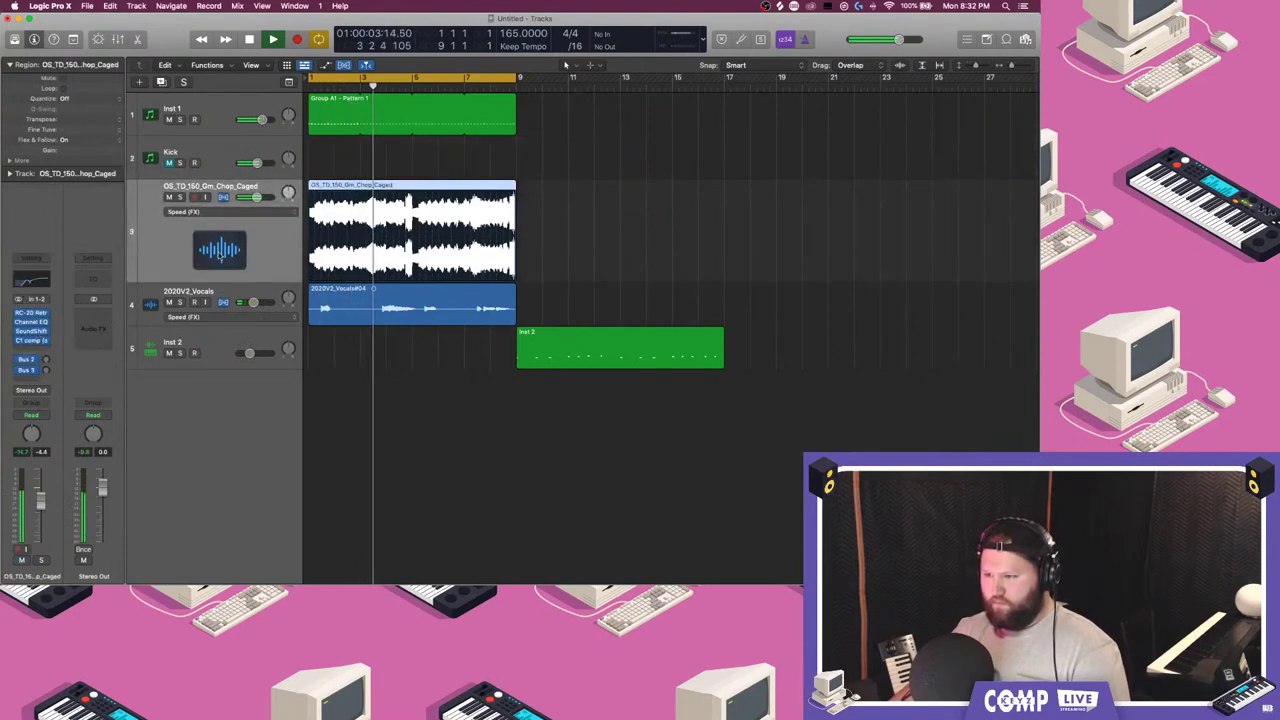
{"action": "left_click", "coordinate": [33, 312]}
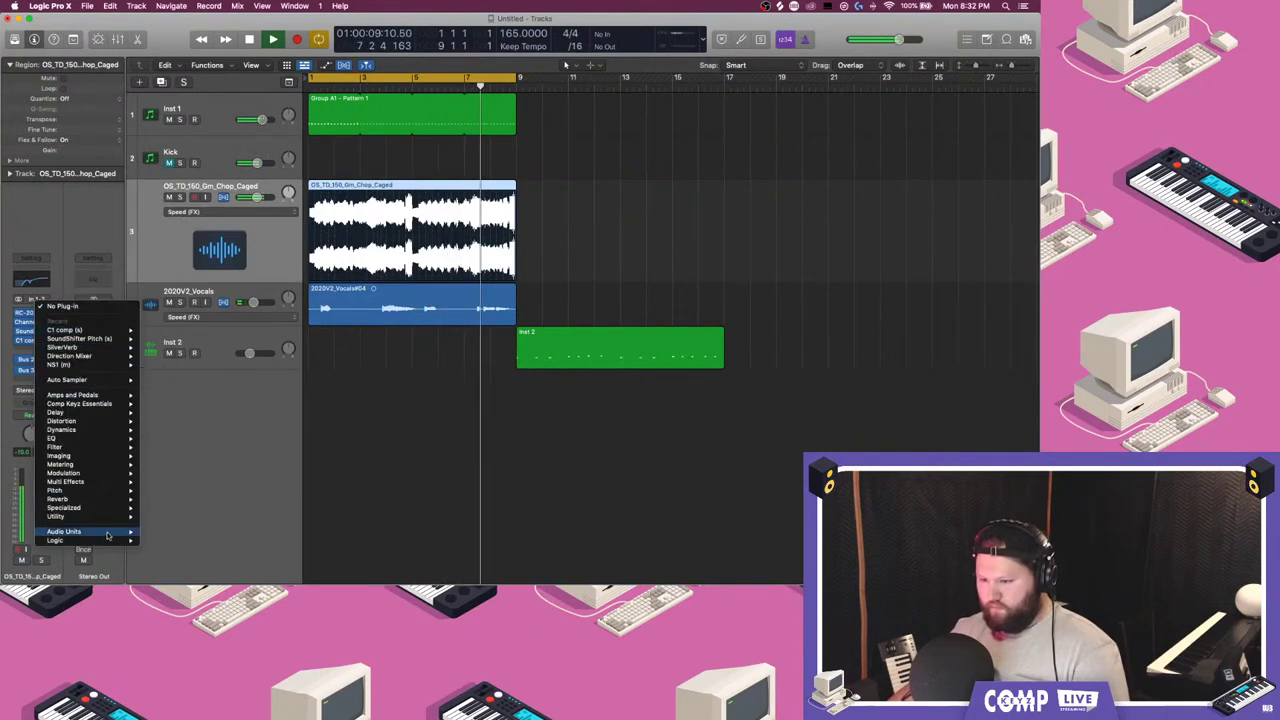
{"action": "mouse_move", "coordinate": [63, 531]}
{"action": "mouse_move", "coordinate": [212, 494]}
{"action": "left_click", "coordinate": [285, 490]}
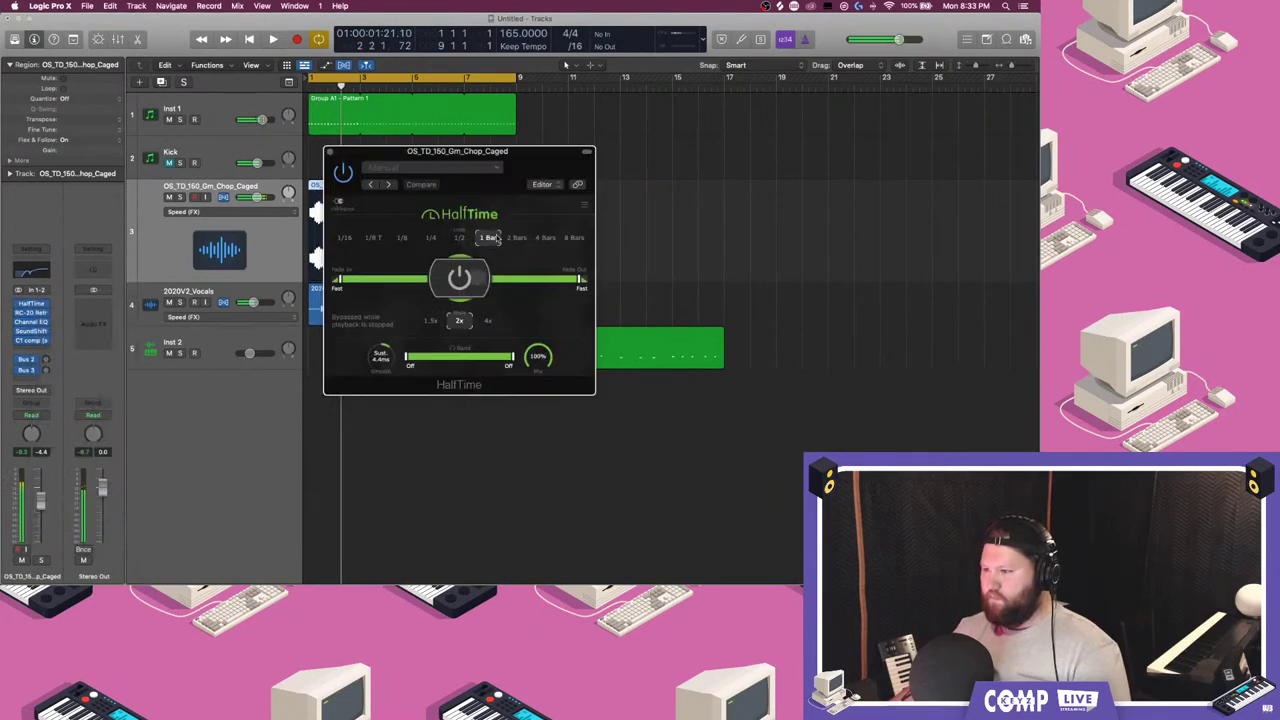
- Solo the chop to set HalfTime to 1/2, raise the track volume to -2.2 dB and remove the solo
{"action": "left_click", "coordinate": [180, 197]}
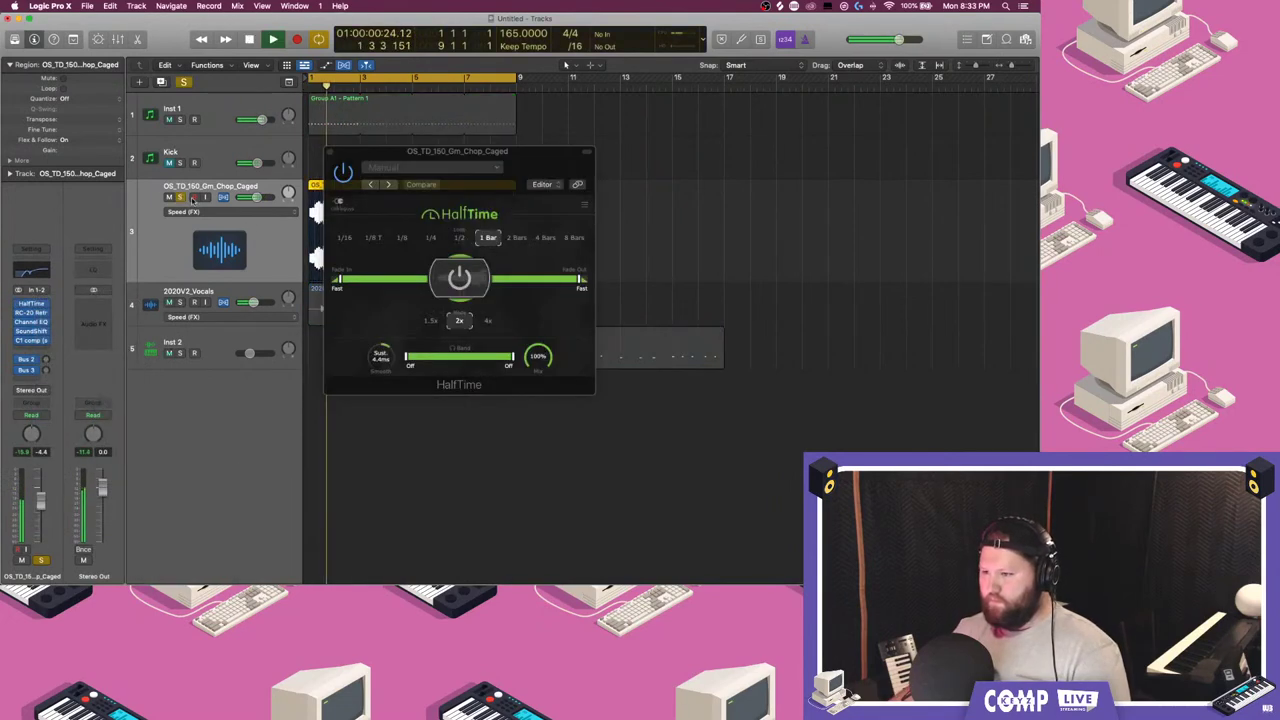
{"action": "left_click", "coordinate": [460, 239]}
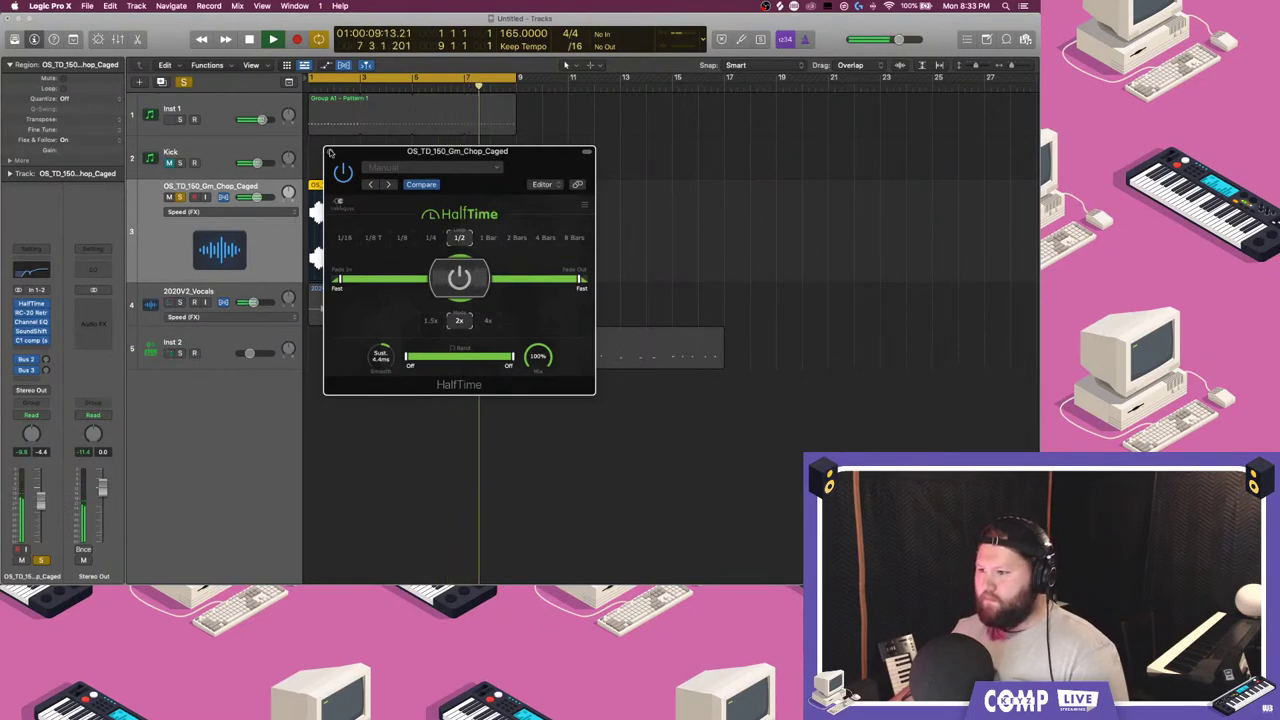
{"action": "left_click", "coordinate": [330, 152]}
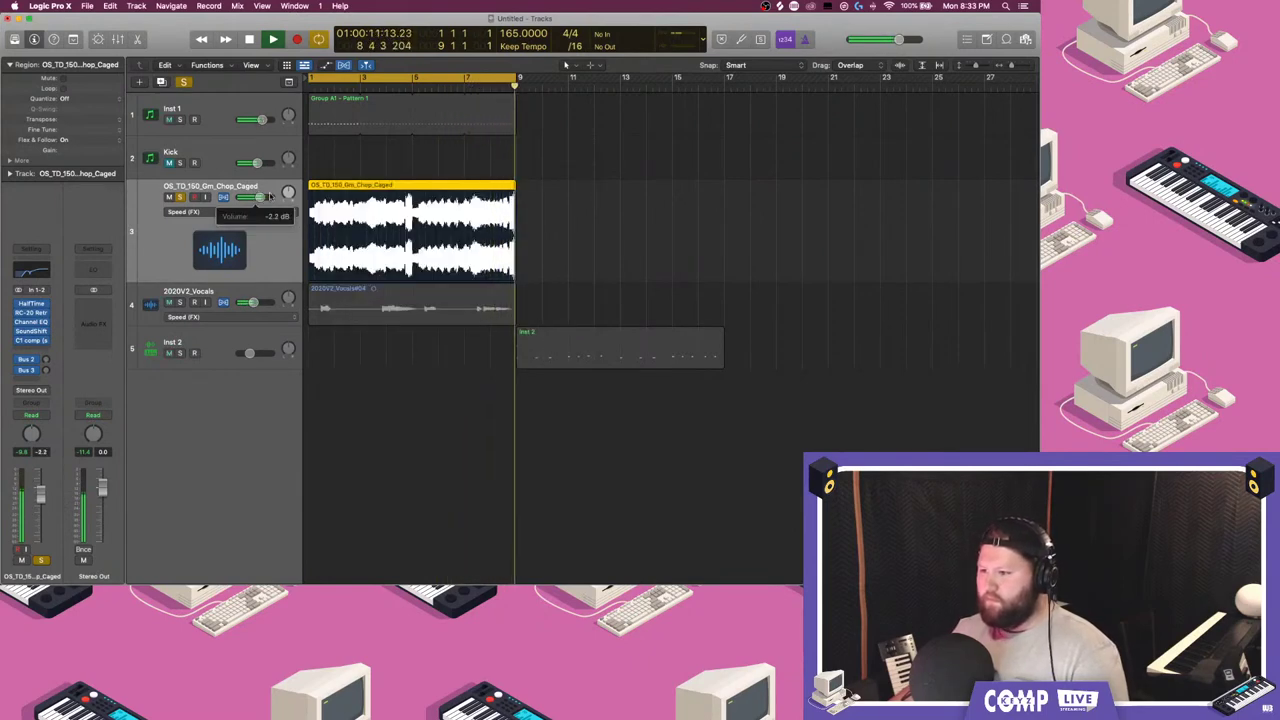
{"action": "key", "text": "super+a"}
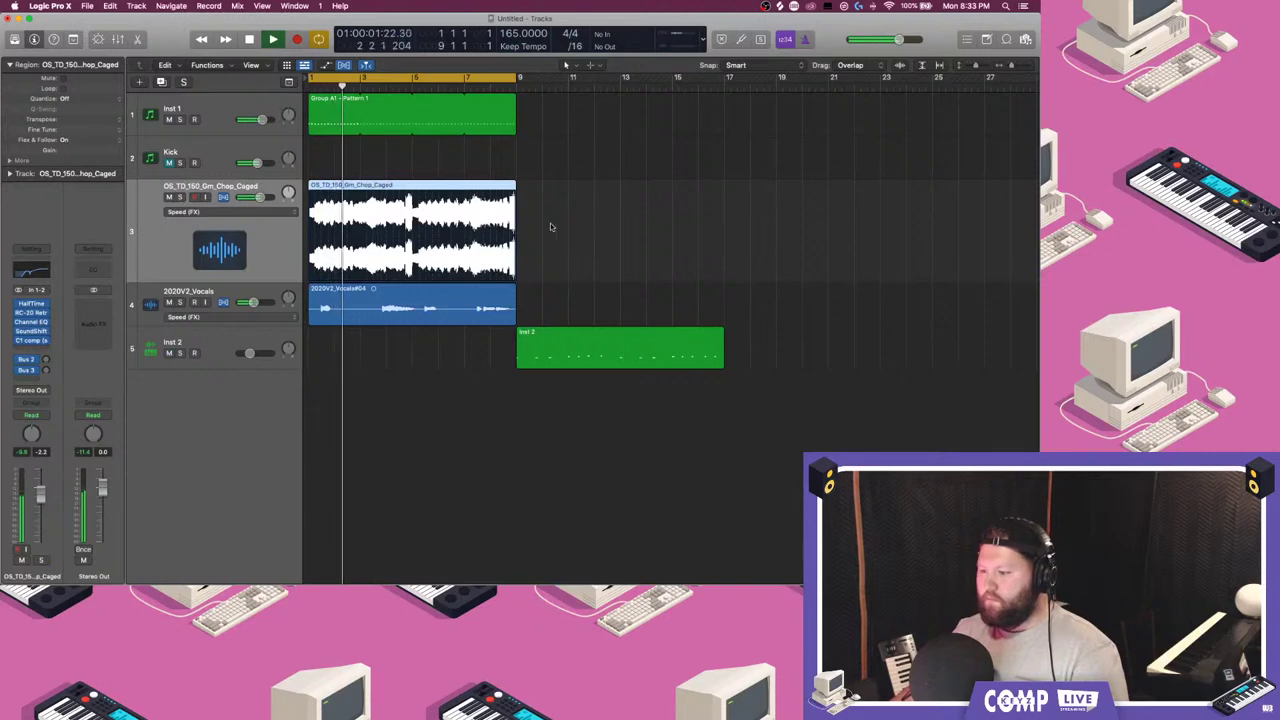
- Copy the vocal region to bar 9 and duplicate the chop track with its channel settings
{"action": "left_click_drag", "start_coordinate": [377, 310], "coordinate": [585, 313]}
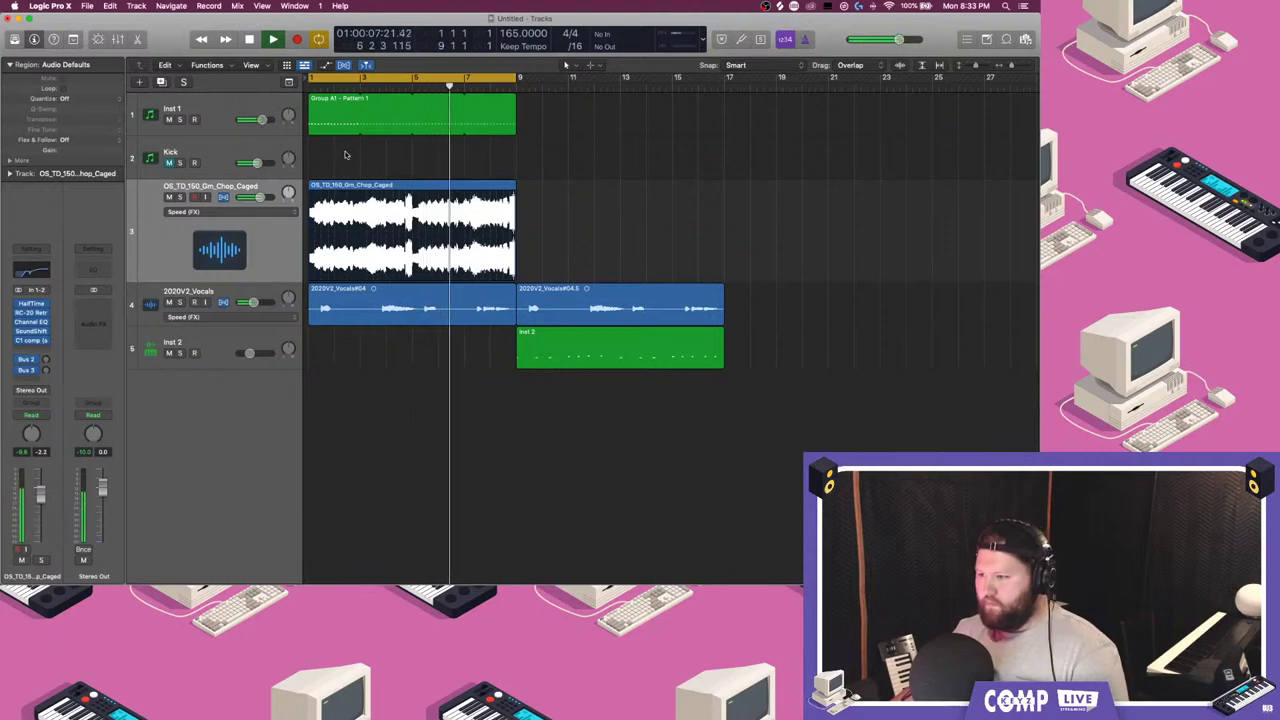
{"action": "left_click", "coordinate": [366, 242]}
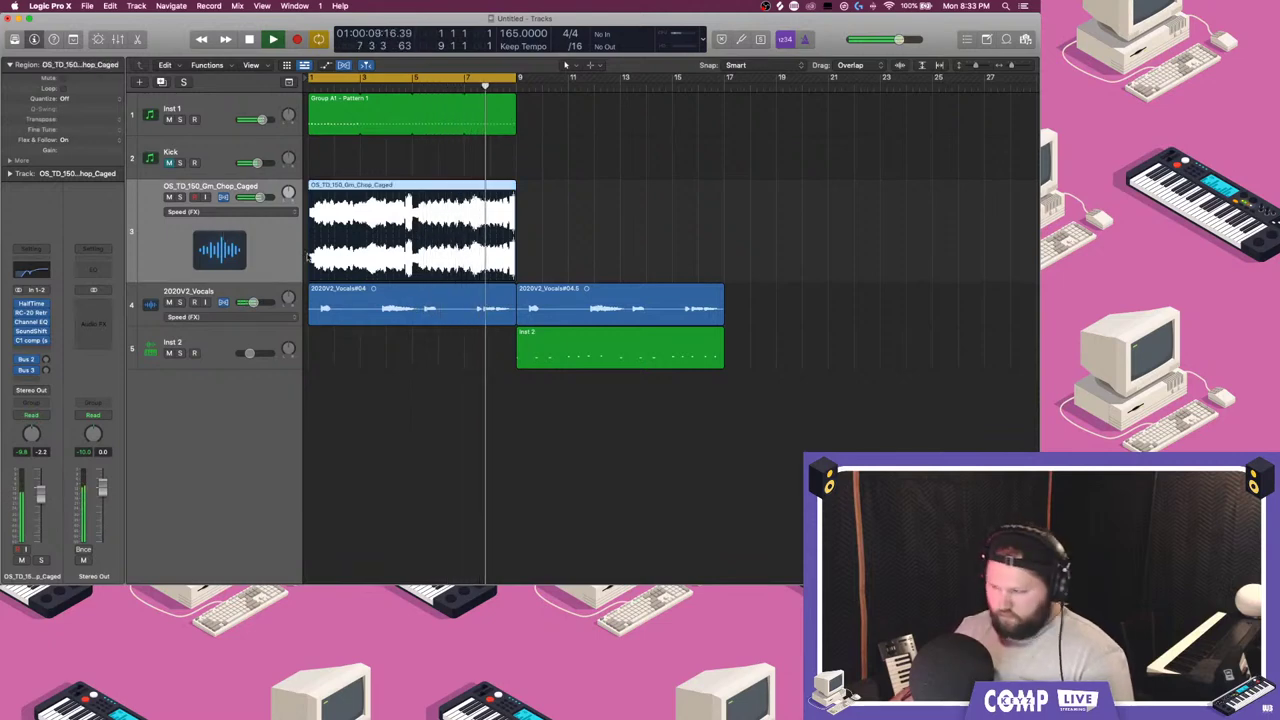
{"action": "key", "text": "super+d"}
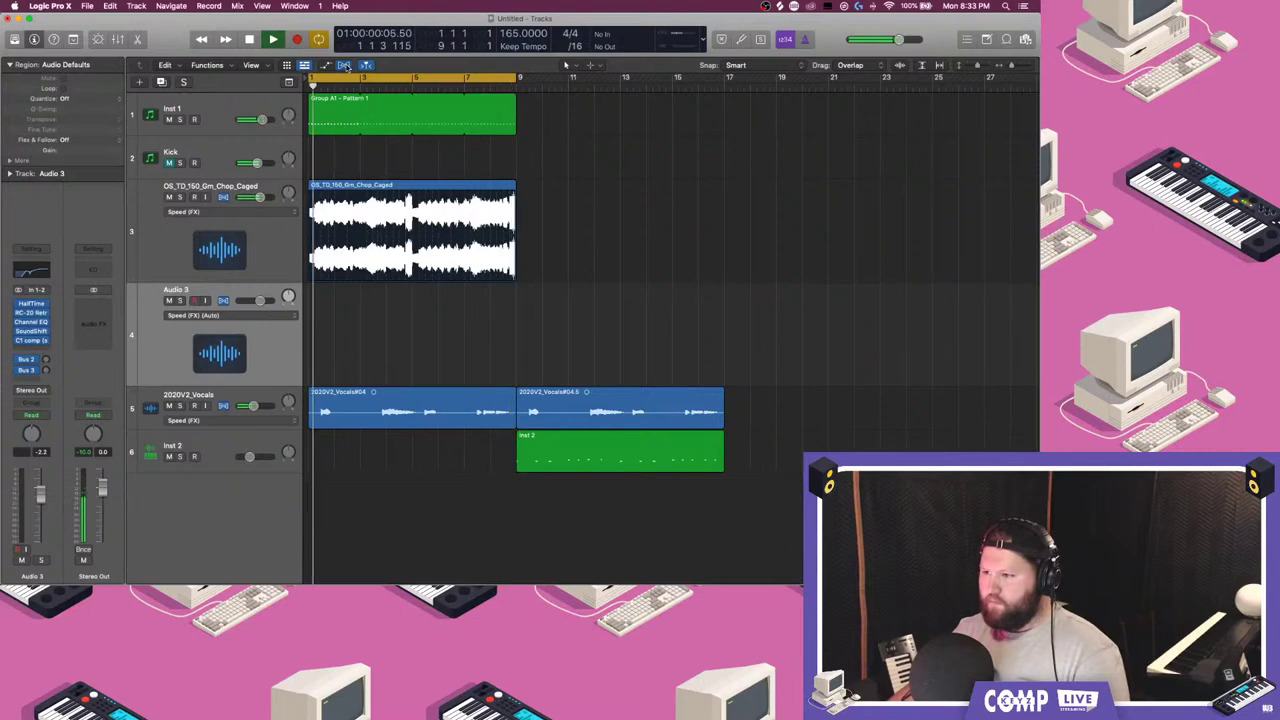
- Hide the Flex view and copy the chop region to bar 9 on the Audio 3 track
{"action": "key", "text": "super+f"}
{"action": "left_click_drag", "start_coordinate": [413, 230], "coordinate": [621, 336]}
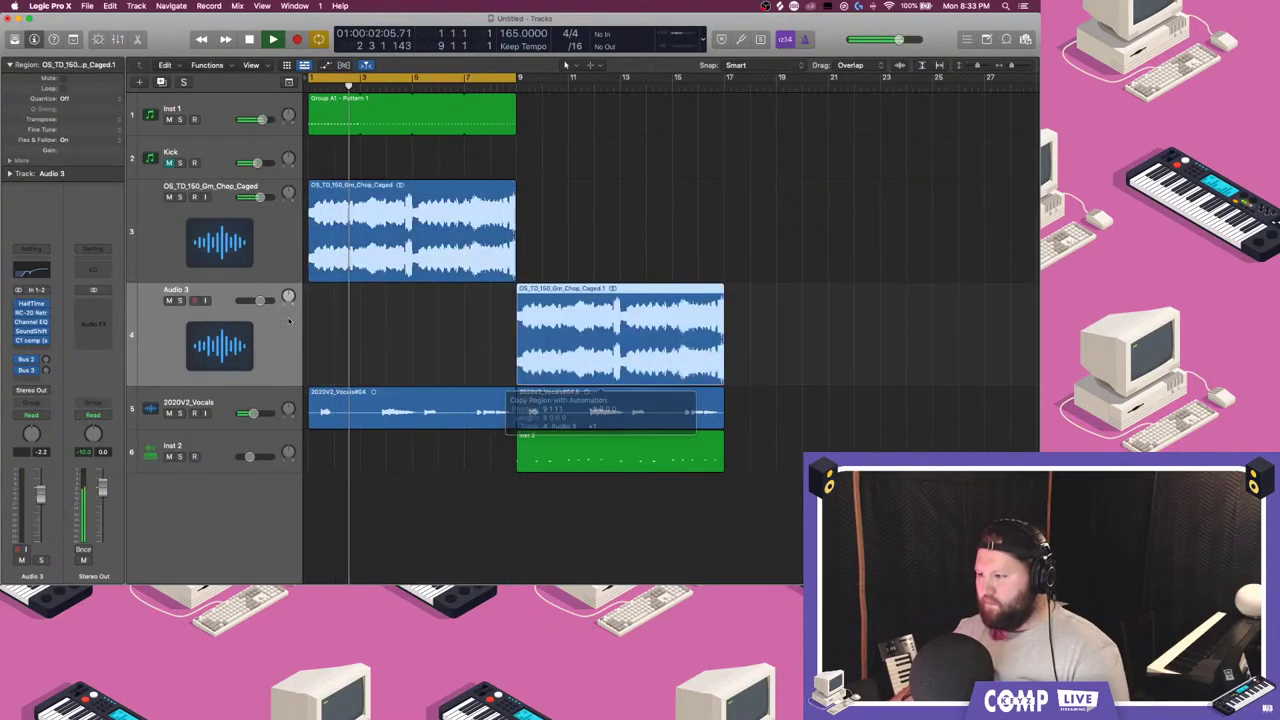
{"action": "left_click", "coordinate": [207, 337]}
- Turn off cycle mode, end the looped Pattern 1 region just before bar 9 and copy it to bar 9
{"action": "left_click", "coordinate": [470, 125]}
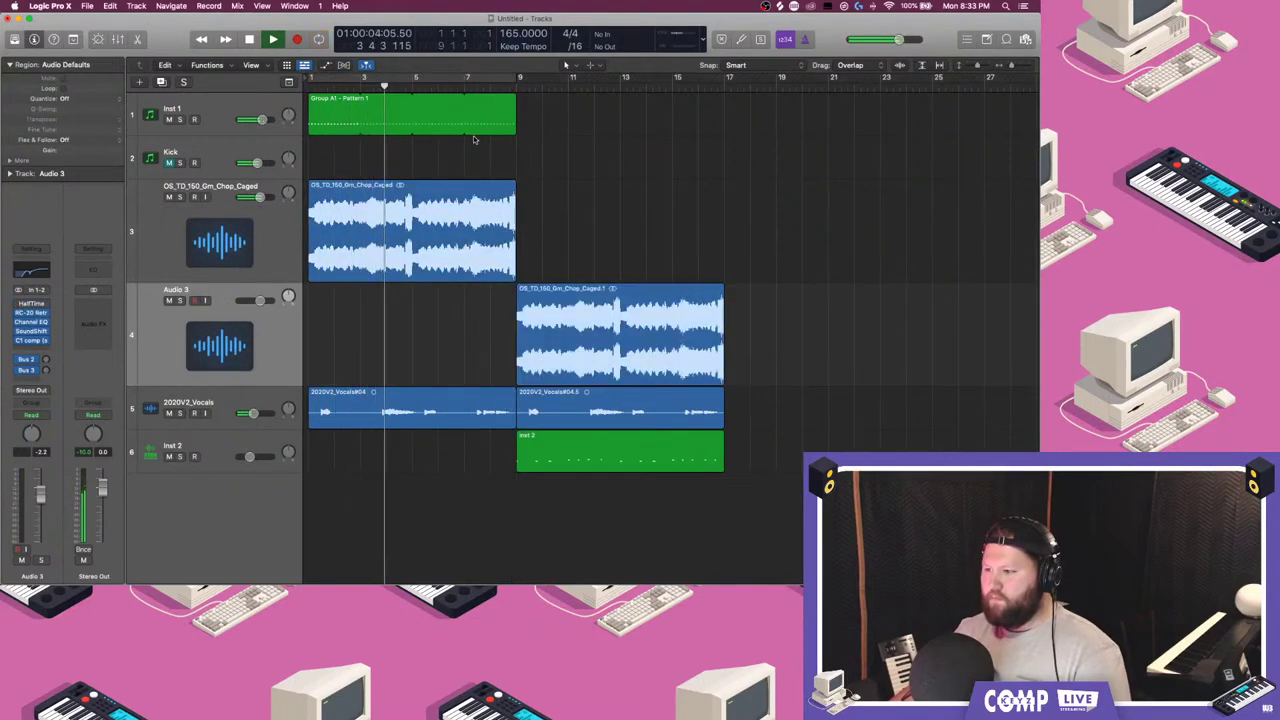
{"action": "left_click_drag", "start_coordinate": [512, 105], "coordinate": [805, 157]}
{"action": "left_click", "coordinate": [709, 228]}
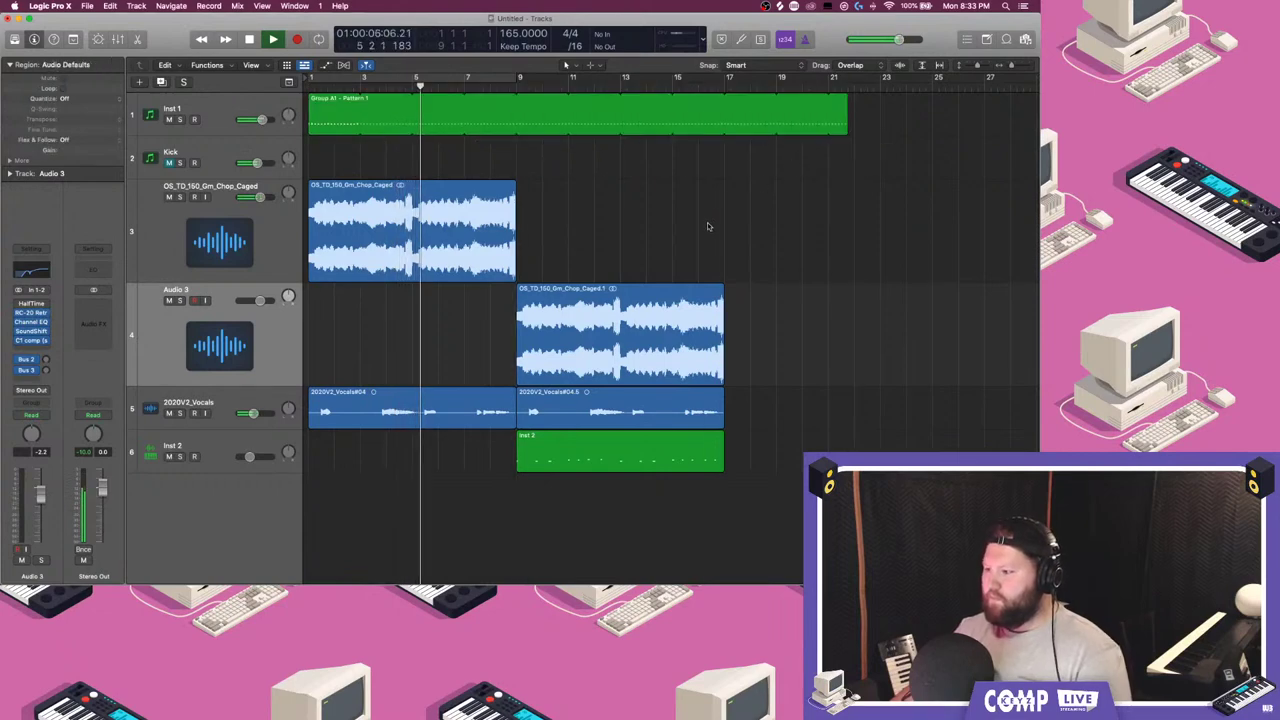
{"action": "left_click_drag", "start_coordinate": [507, 106], "coordinate": [510, 106]}
{"action": "left_click_drag", "start_coordinate": [317, 101], "coordinate": [525, 110]}
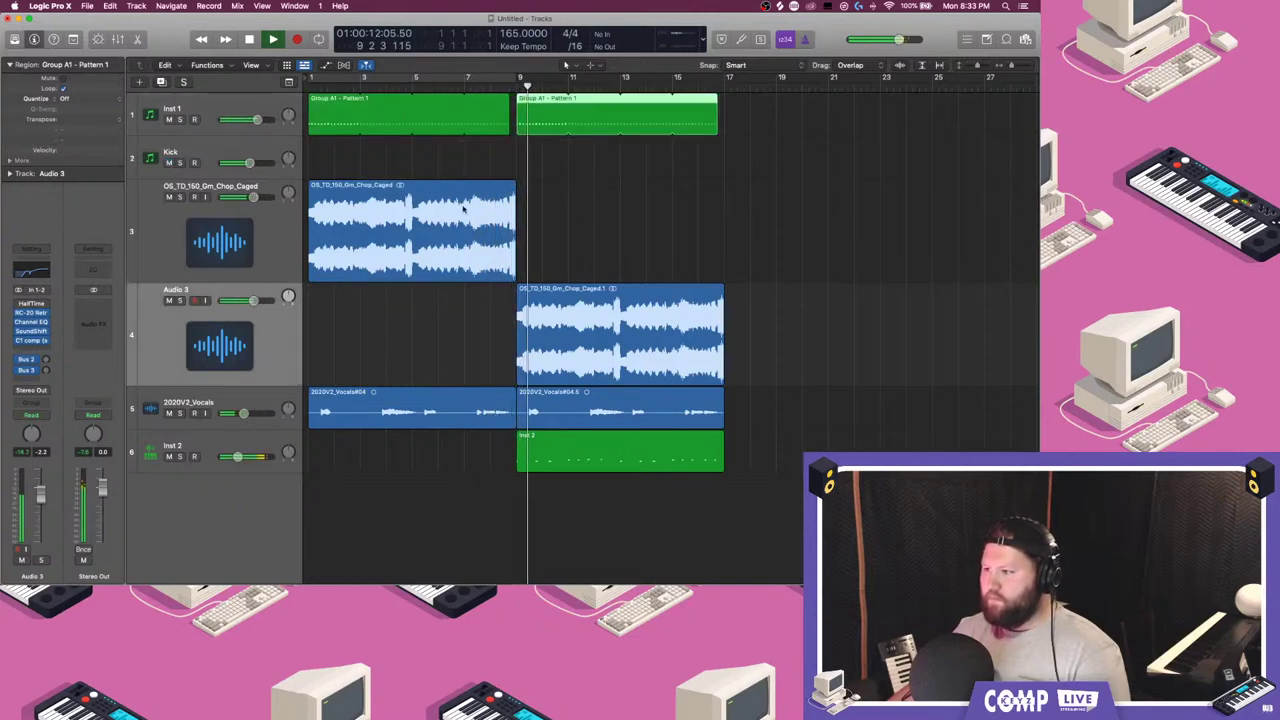
- Delete the vocal region before bar 9, lower the 2020V2_Vocals track to -14.6 dB and pan it slightly right
{"action": "left_click", "coordinate": [563, 220]}
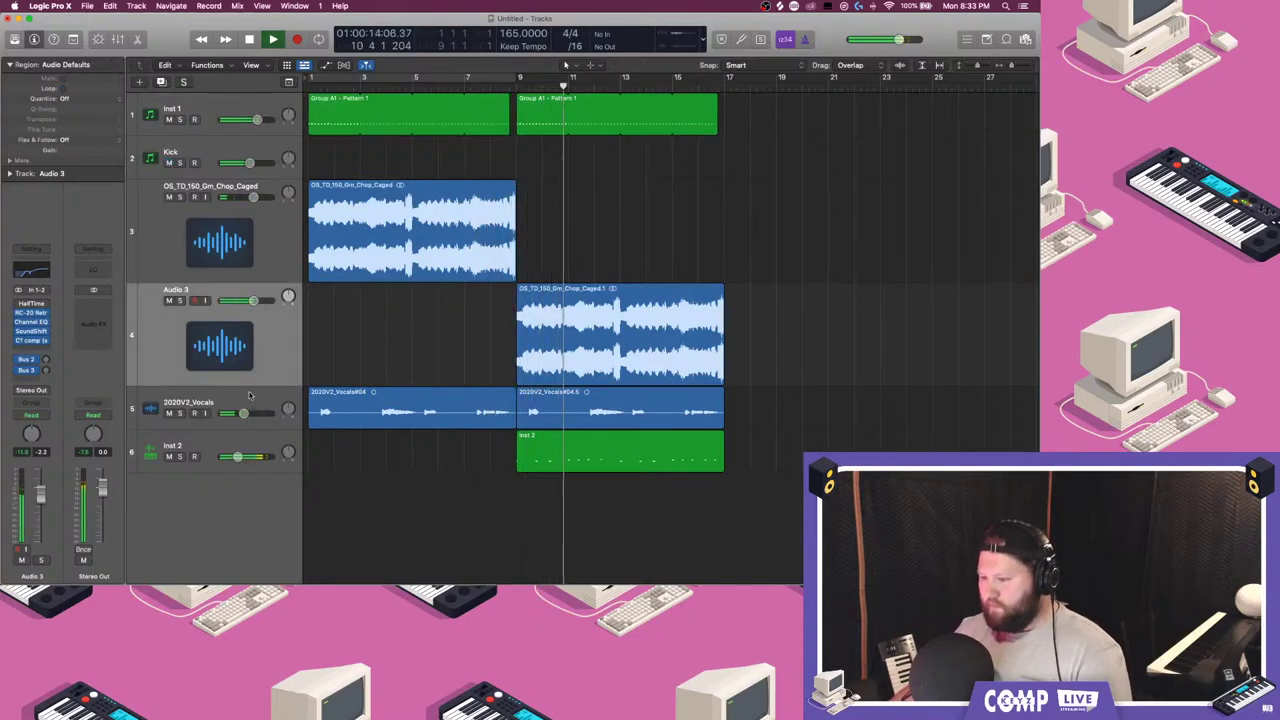
{"action": "left_click", "coordinate": [347, 417]}
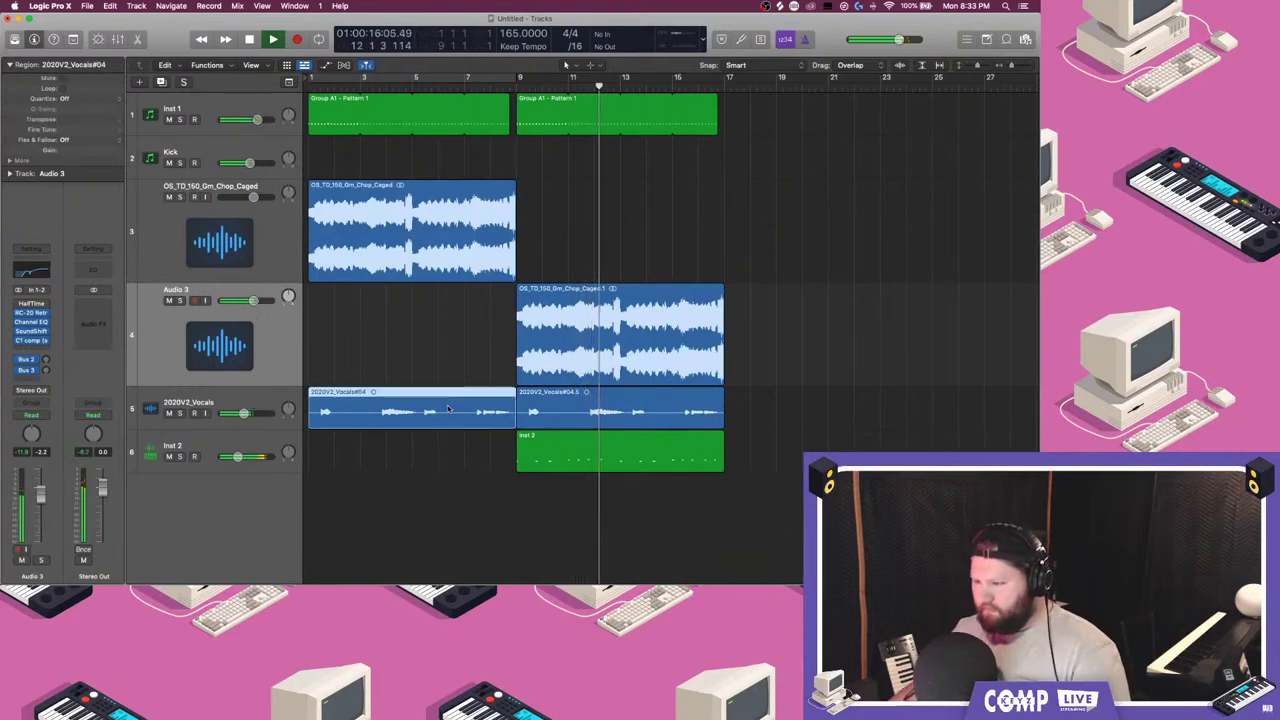
{"action": "key", "text": "Delete"}
{"action": "left_click_drag", "start_coordinate": [244, 413], "coordinate": [288, 404]}
{"action": "left_click", "coordinate": [264, 402]}
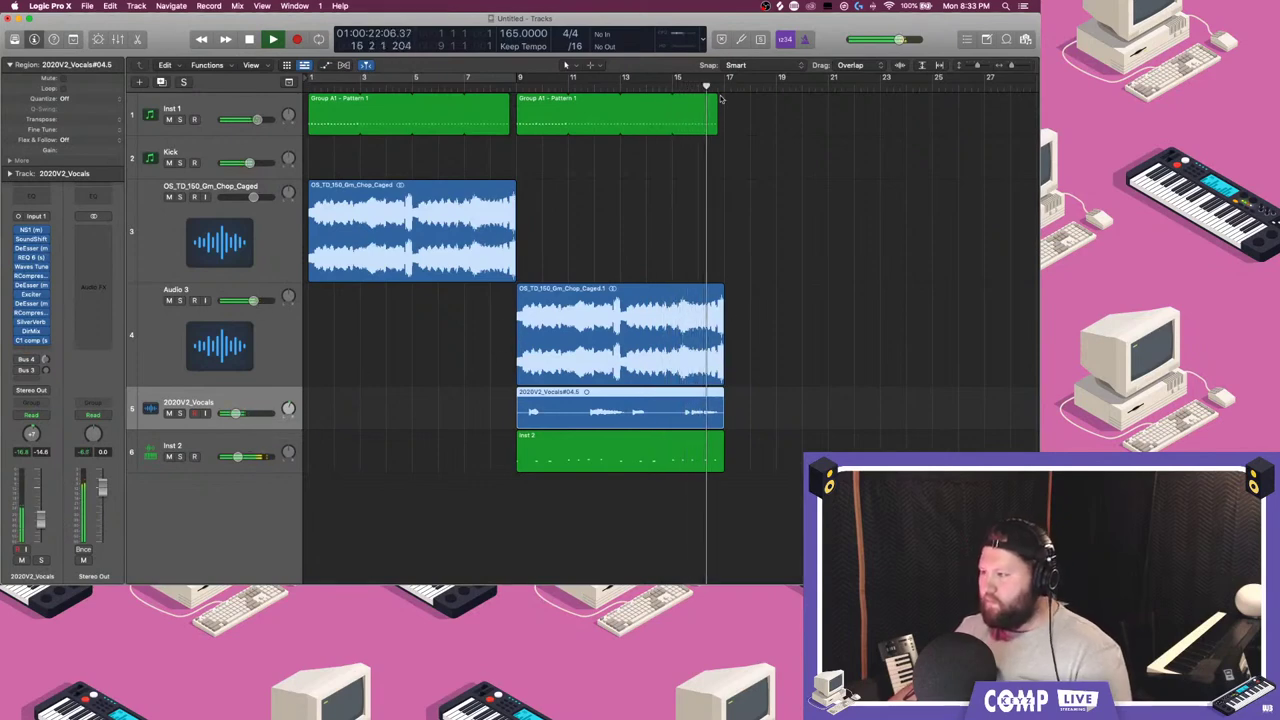
{"action": "key", "text": "Return"}
{"action": "key", "text": "space"}
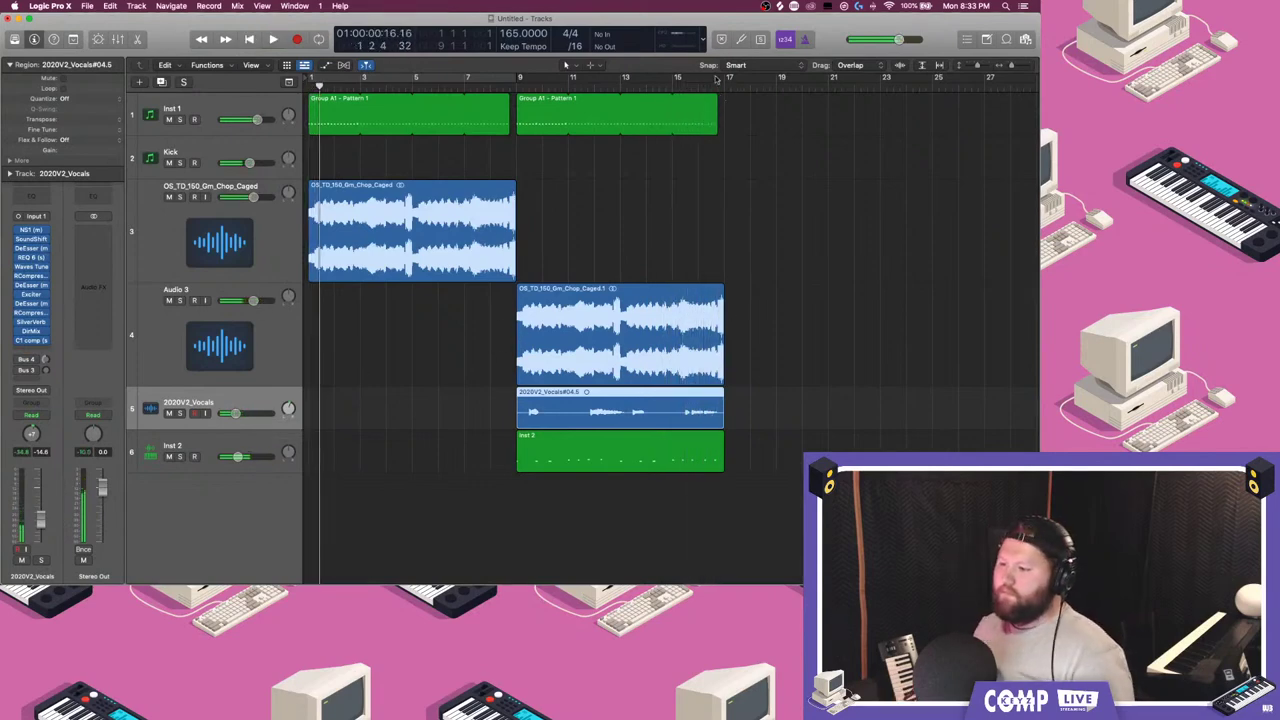
- Export the OS_TD_Dad_Kick Pattern 1 MIDI from the Kick track's Maschine 2 and place it at bar 9 on the Kick track
{"action": "left_click", "coordinate": [197, 143]}
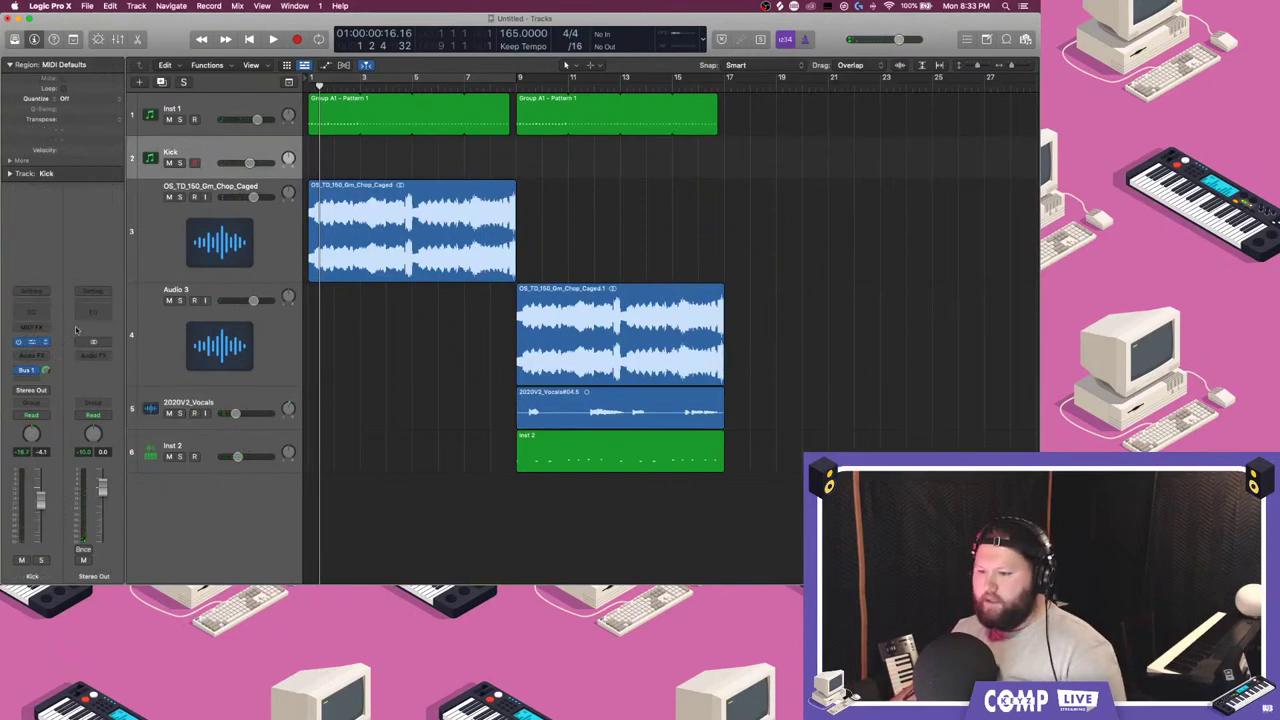
{"action": "left_click", "coordinate": [32, 342]}
{"action": "left_click", "coordinate": [456, 91]}
{"action": "right_click", "coordinate": [494, 111]}
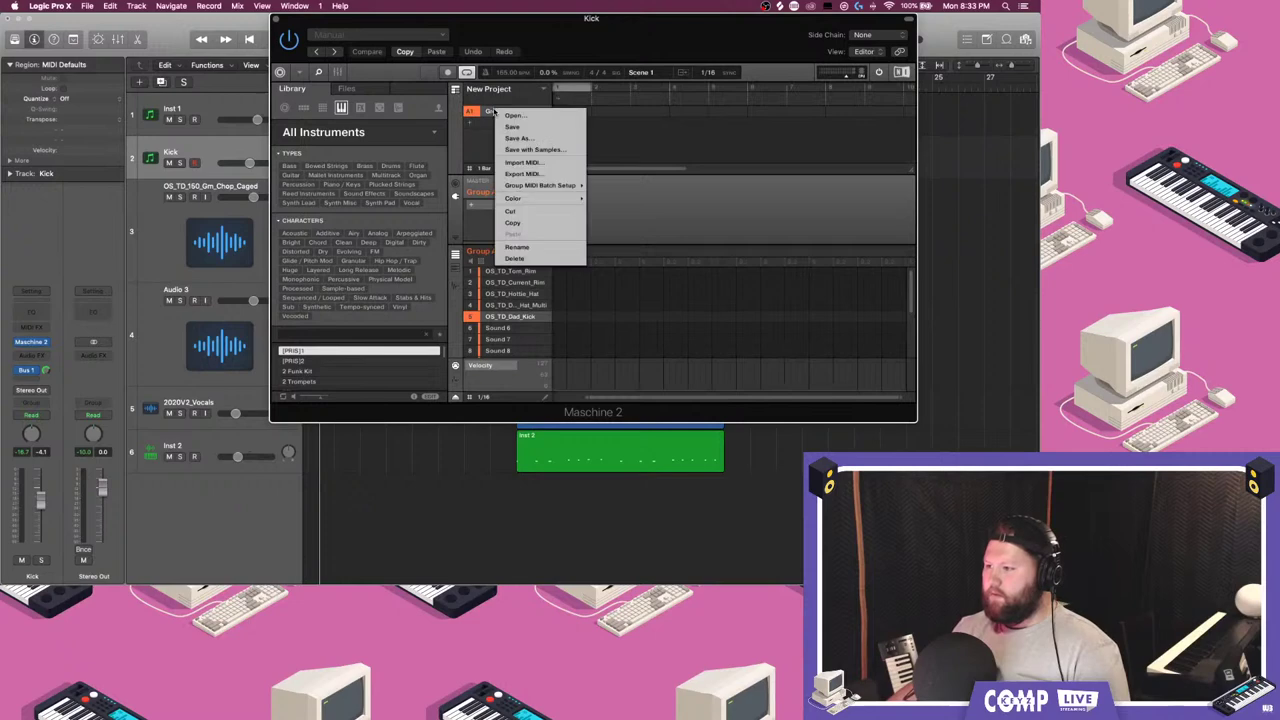
{"action": "left_click", "coordinate": [458, 93]}
{"action": "left_click", "coordinate": [458, 92]}
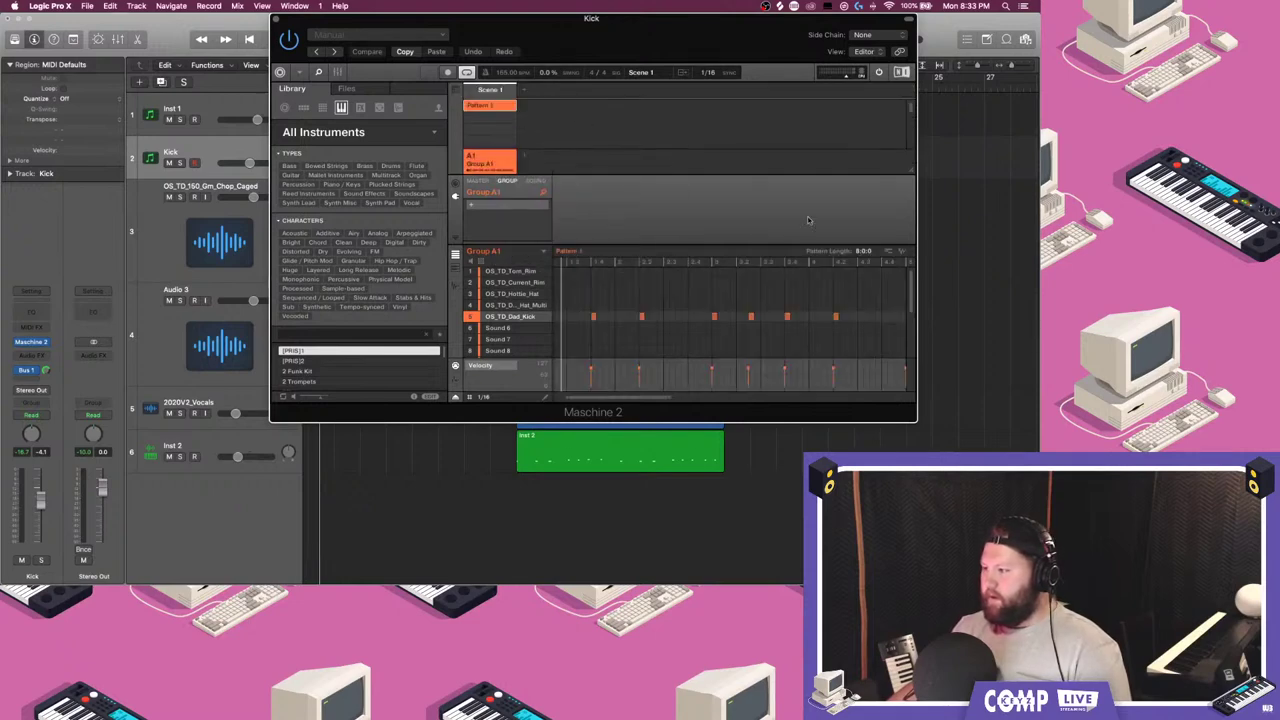
{"action": "left_click_drag", "start_coordinate": [899, 251], "coordinate": [924, 166]}
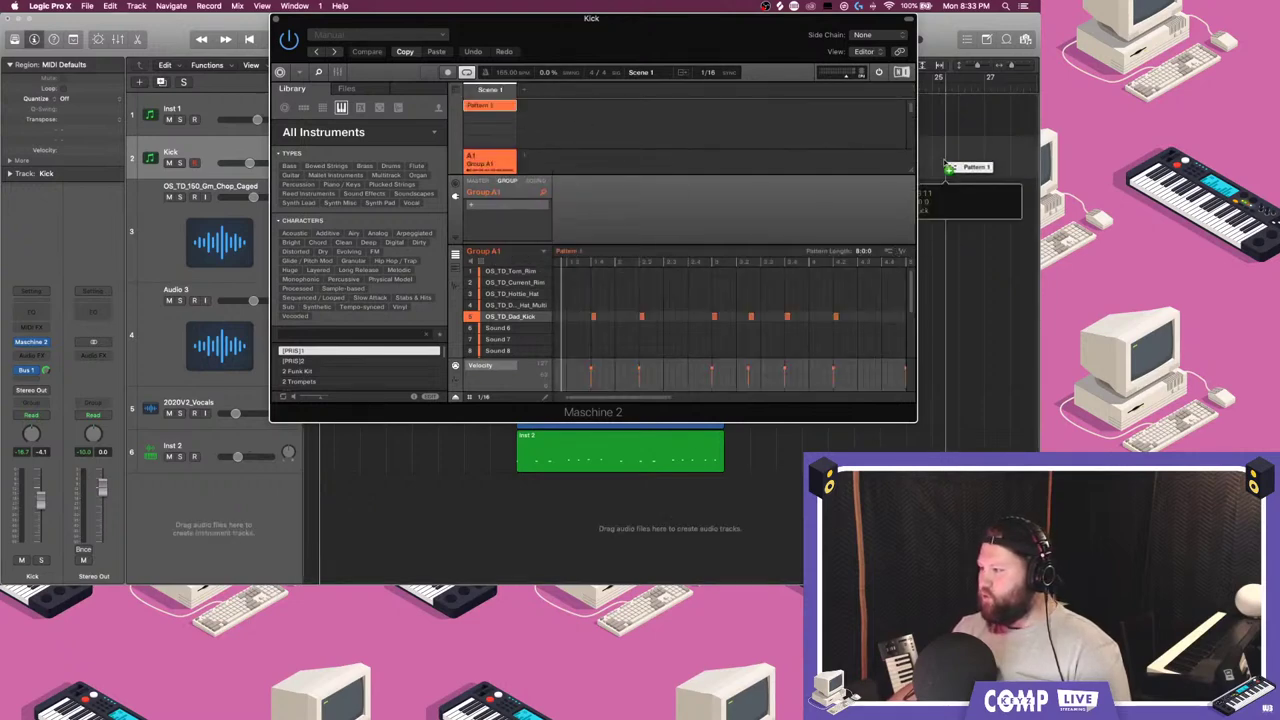
{"action": "left_click", "coordinate": [502, 116]}
{"action": "left_click", "coordinate": [274, 20]}
{"action": "left_click_drag", "start_coordinate": [953, 168], "coordinate": [538, 168]}
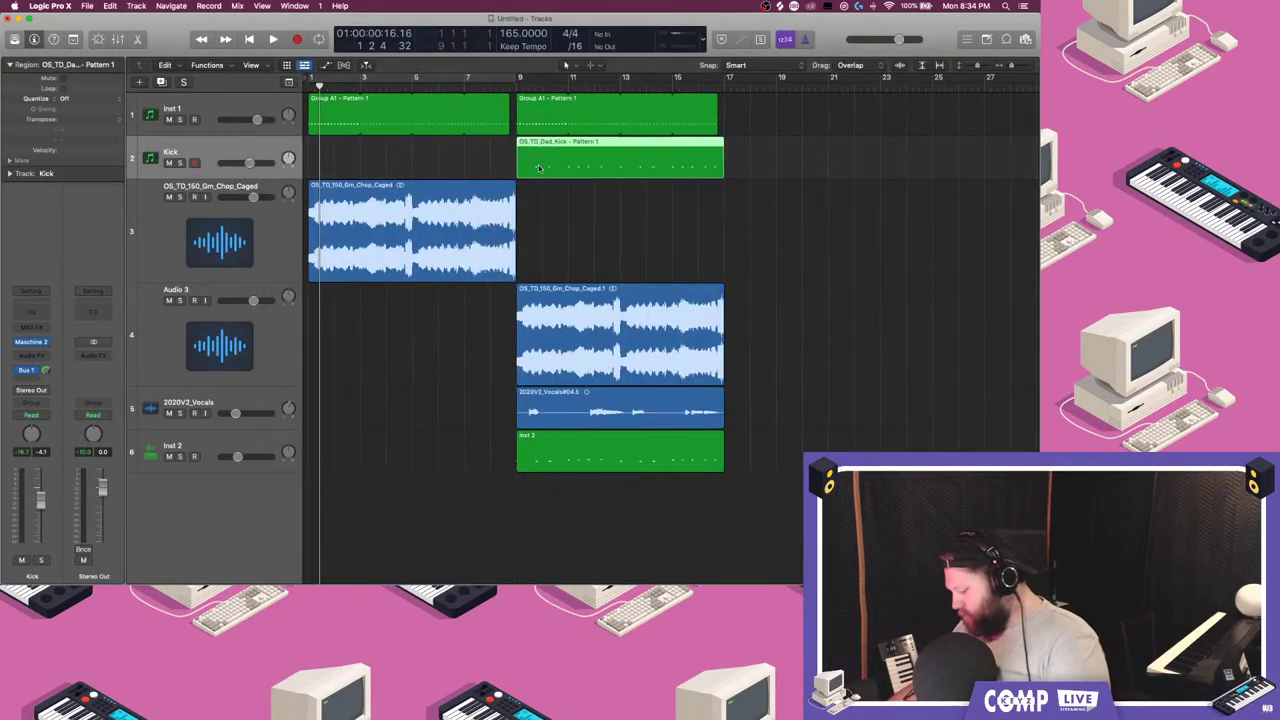
- Delete the Group A1 - Pattern 1 region before bar 9 and assign the Fade Tool as the alternate tool
{"action": "key", "text": "space"}
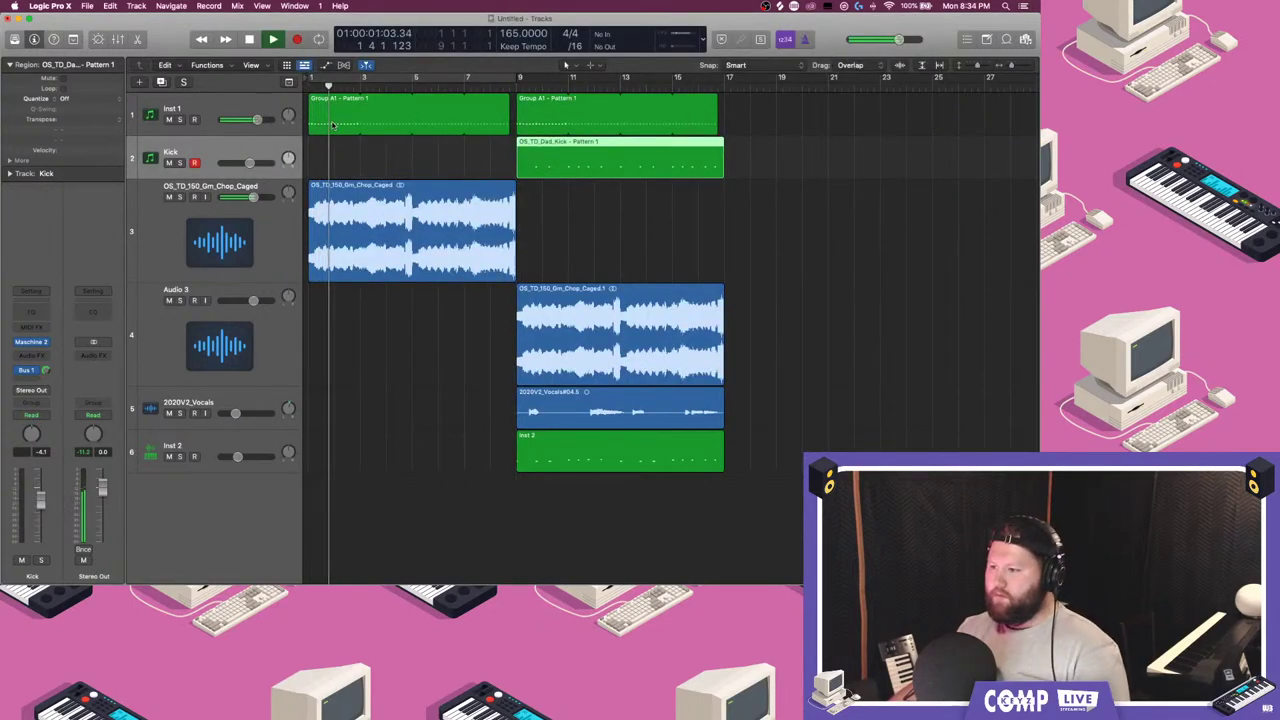
{"action": "left_click_drag", "start_coordinate": [333, 124], "coordinate": [960, 126]}
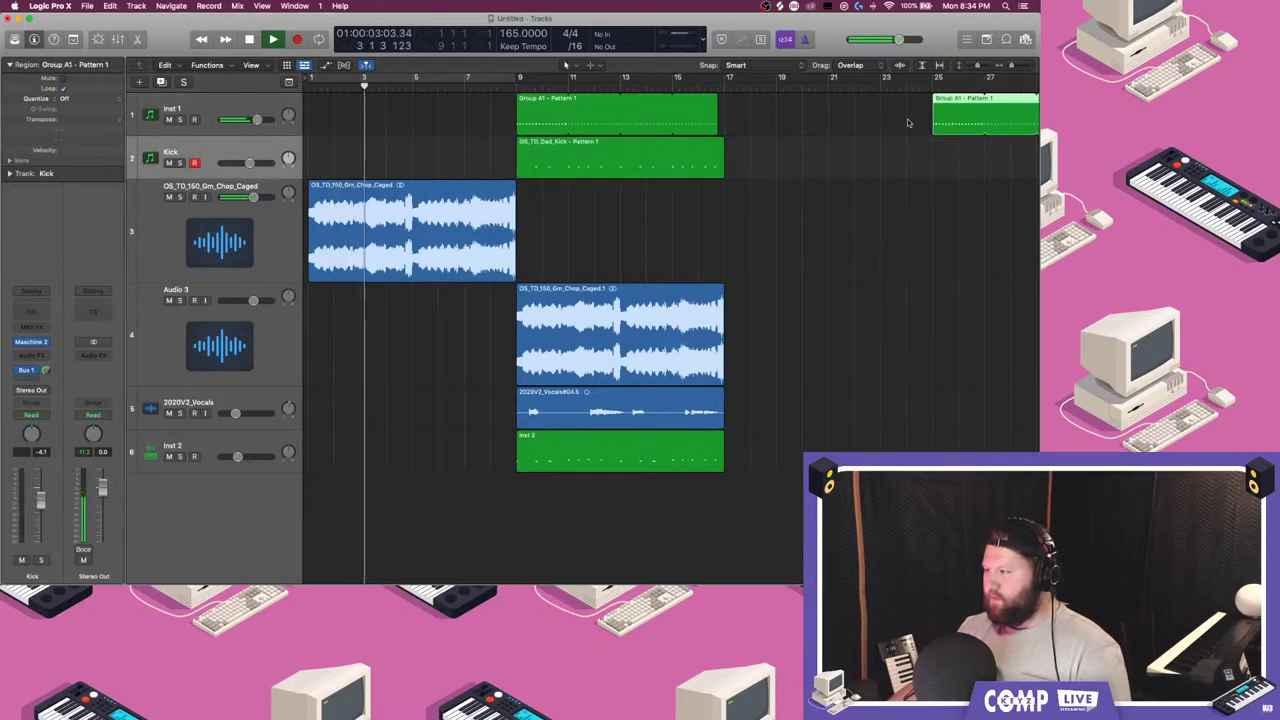
{"action": "key", "text": "Delete"}
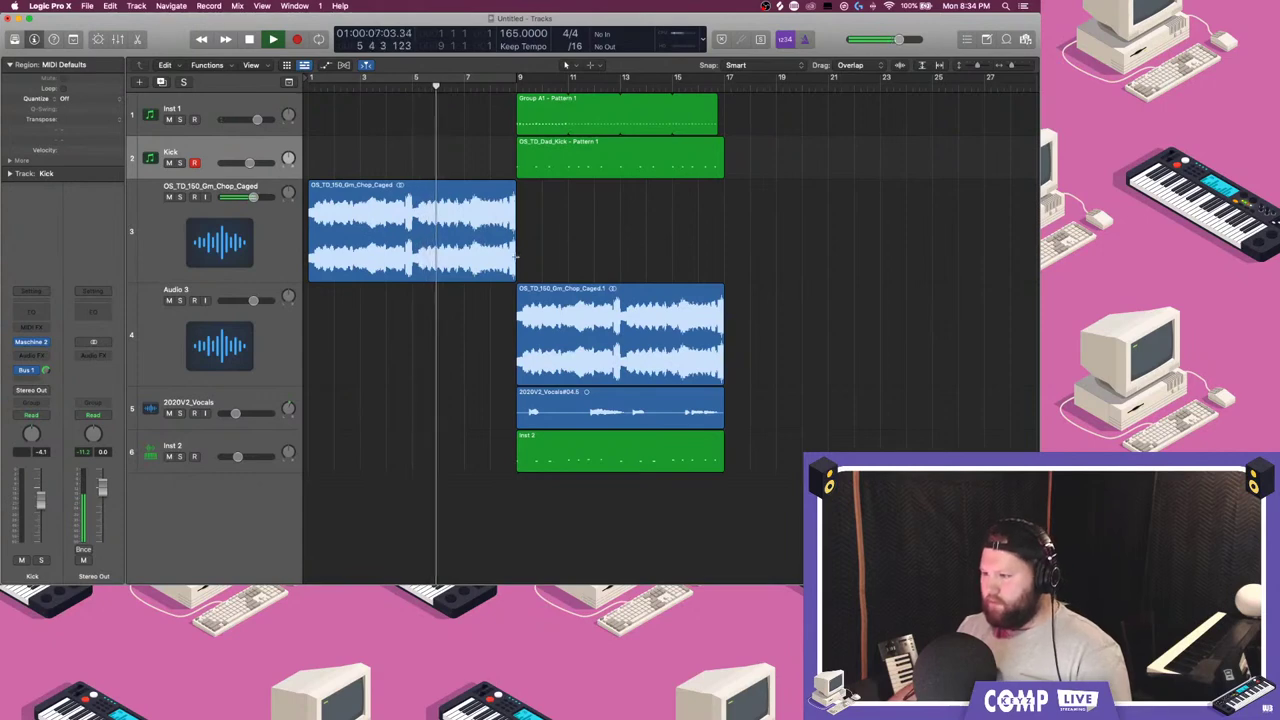
{"action": "left_click", "coordinate": [592, 66]}
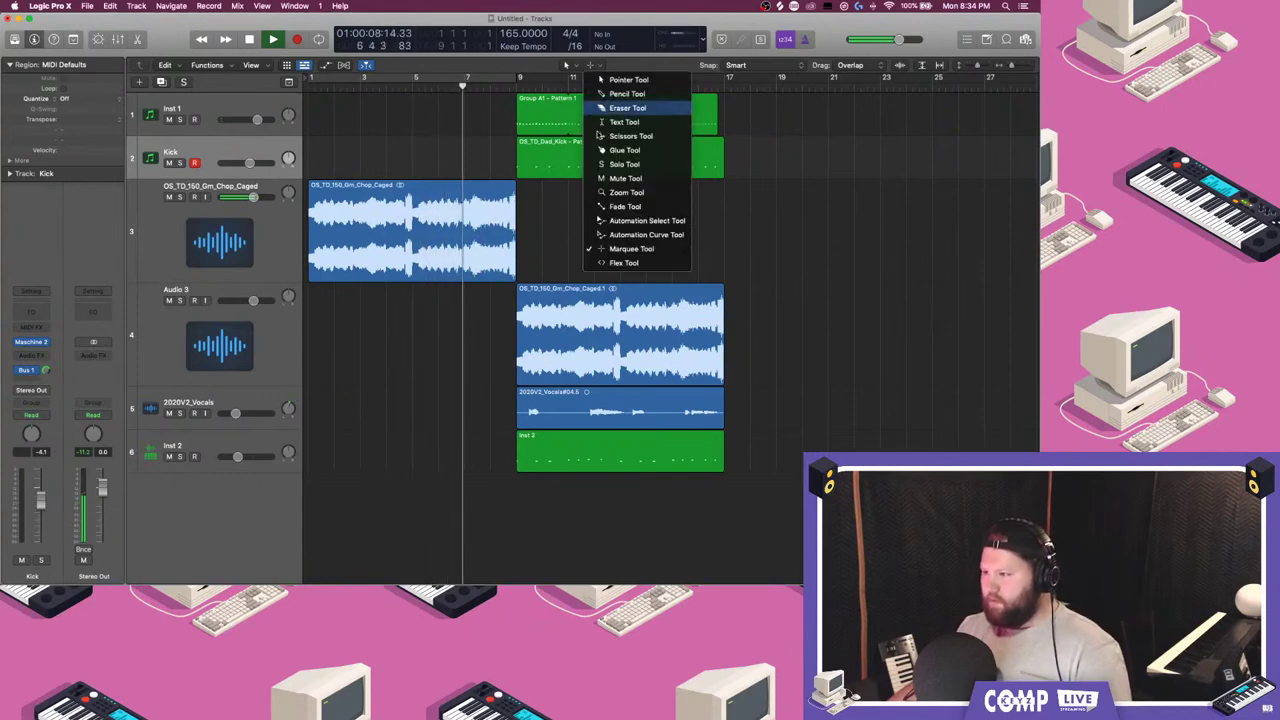
{"action": "left_click", "coordinate": [625, 218]}
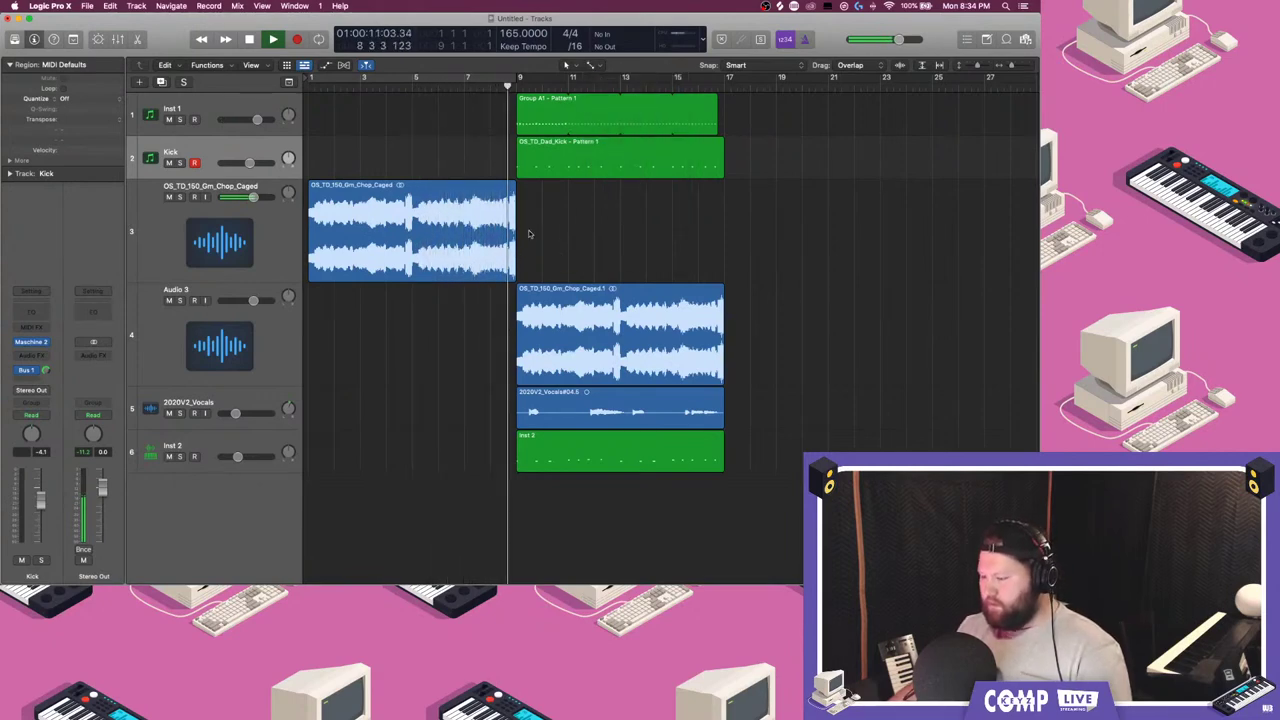
- Cycle bars 9 to 17 and adjust Audio 3's Channel EQ, raising the low cut and moving the high shelf down in frequency
{"action": "left_click_drag", "start_coordinate": [519, 78], "coordinate": [726, 84]}
{"action": "left_click", "coordinate": [264, 340]}
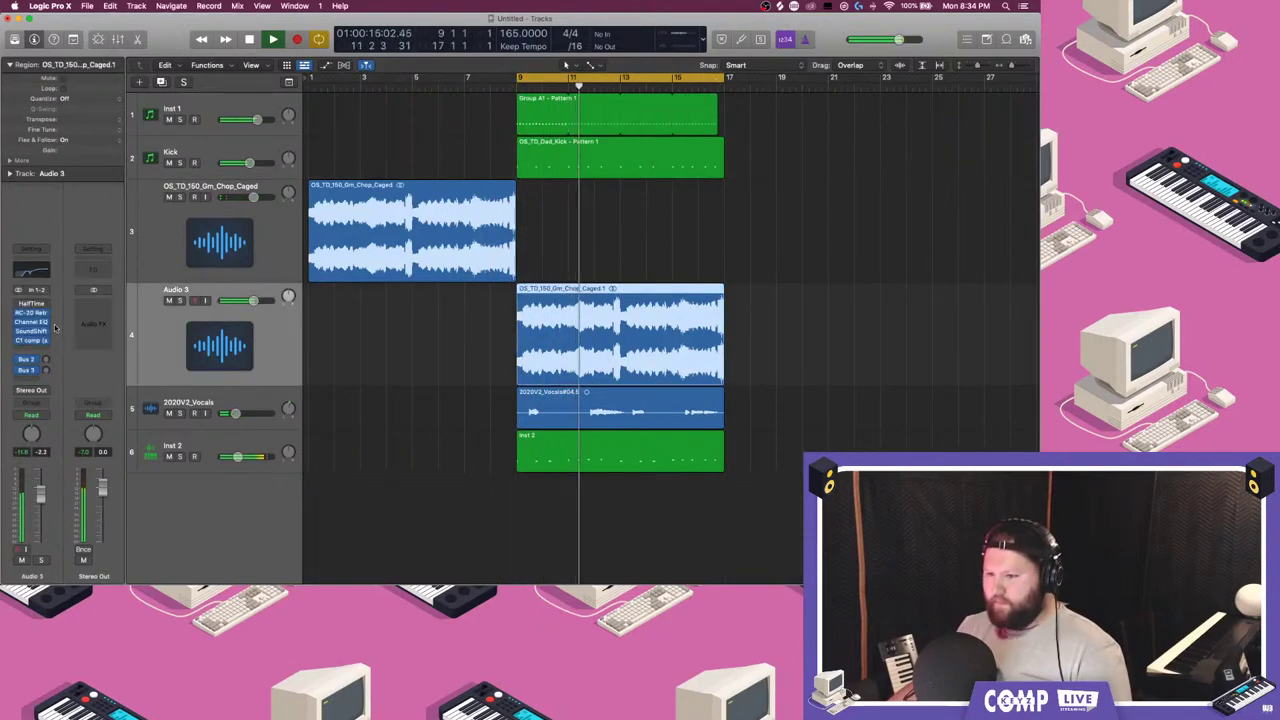
{"action": "left_click", "coordinate": [31, 321]}
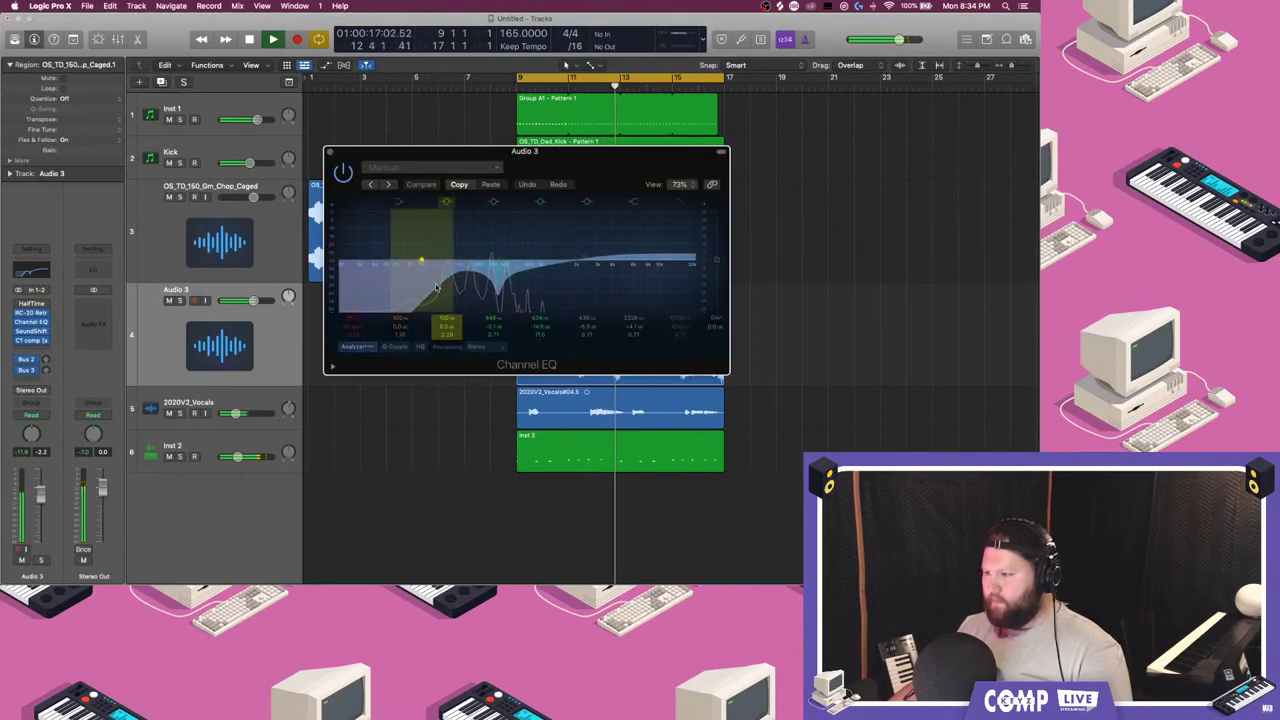
{"action": "left_click_drag", "start_coordinate": [436, 288], "coordinate": [473, 279]}
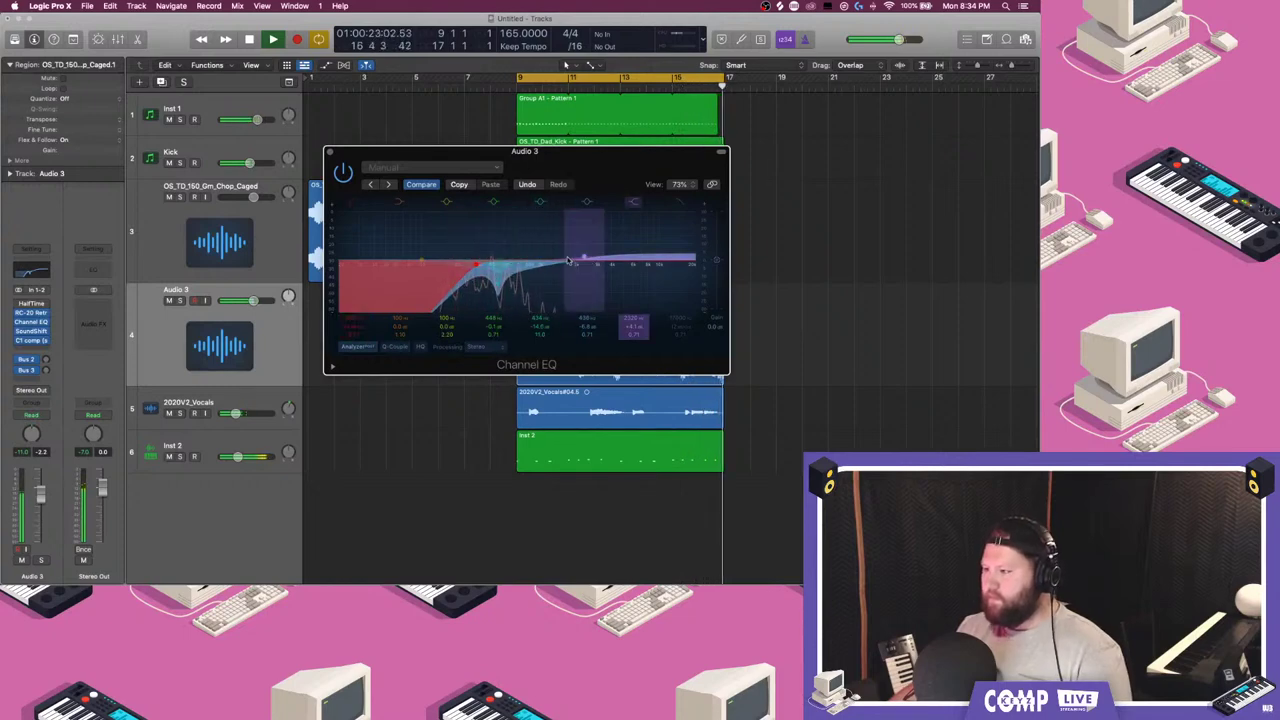
{"action": "left_click_drag", "start_coordinate": [548, 262], "coordinate": [492, 259]}
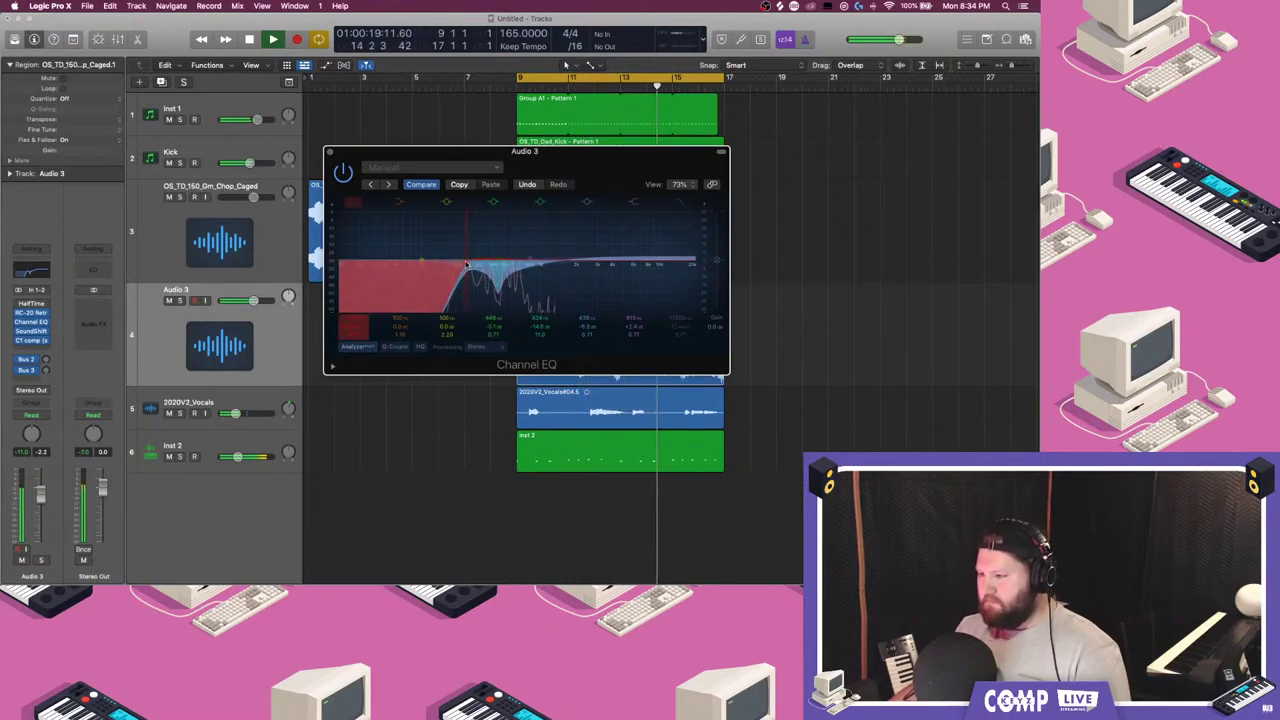
{"action": "left_click", "coordinate": [330, 153]}
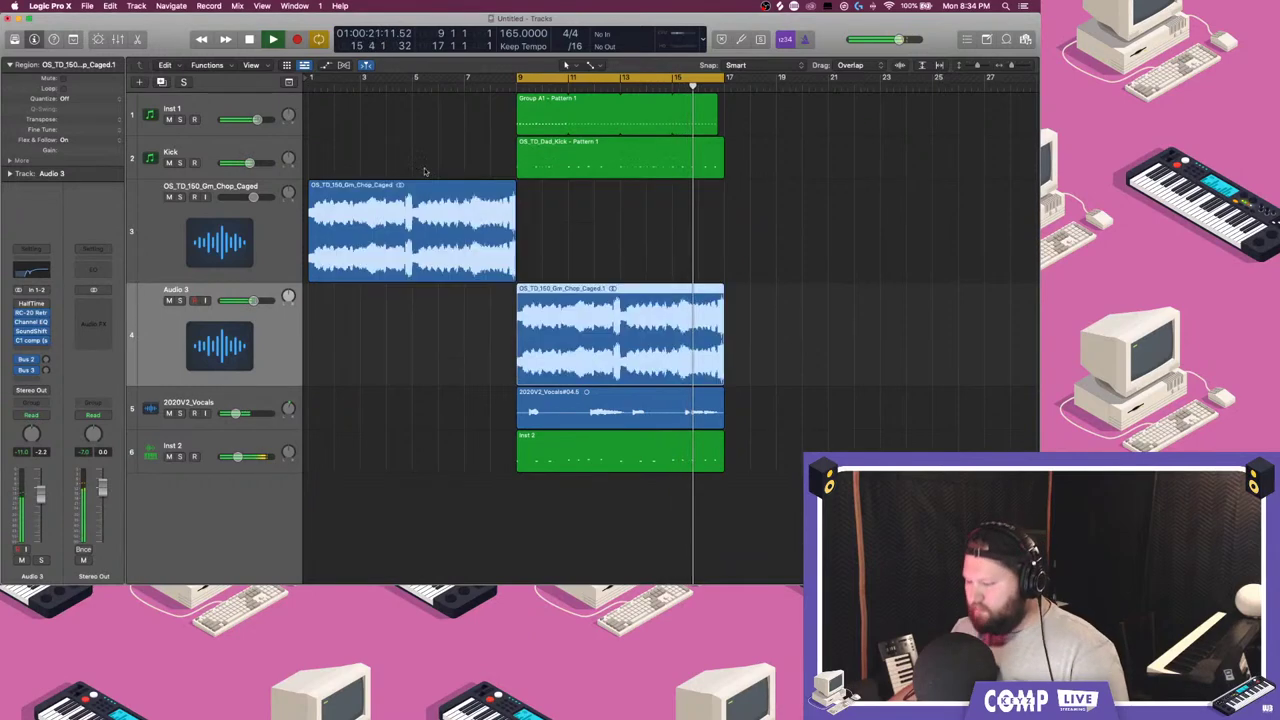
- Add a curved fade-out at the end of the intro chop region, change it to Slow Down and turn off cycle mode
{"action": "key", "text": "Return"}
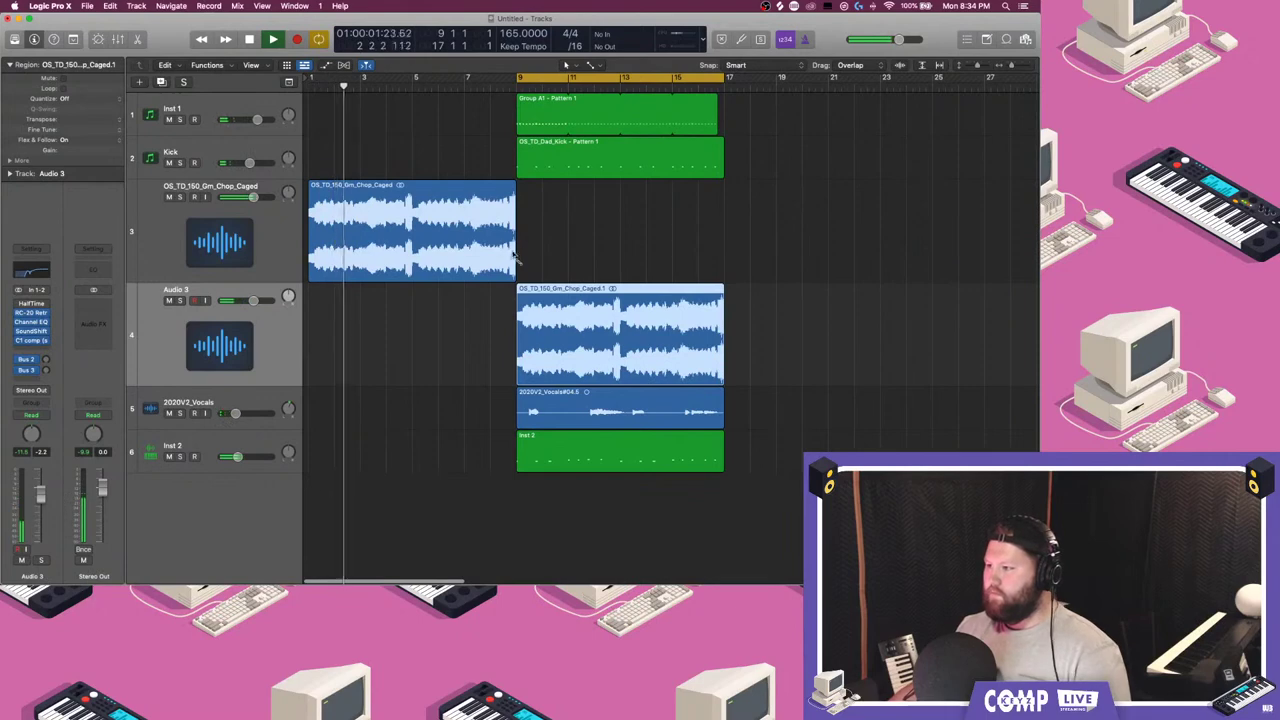
{"action": "left_click", "coordinate": [513, 258]}
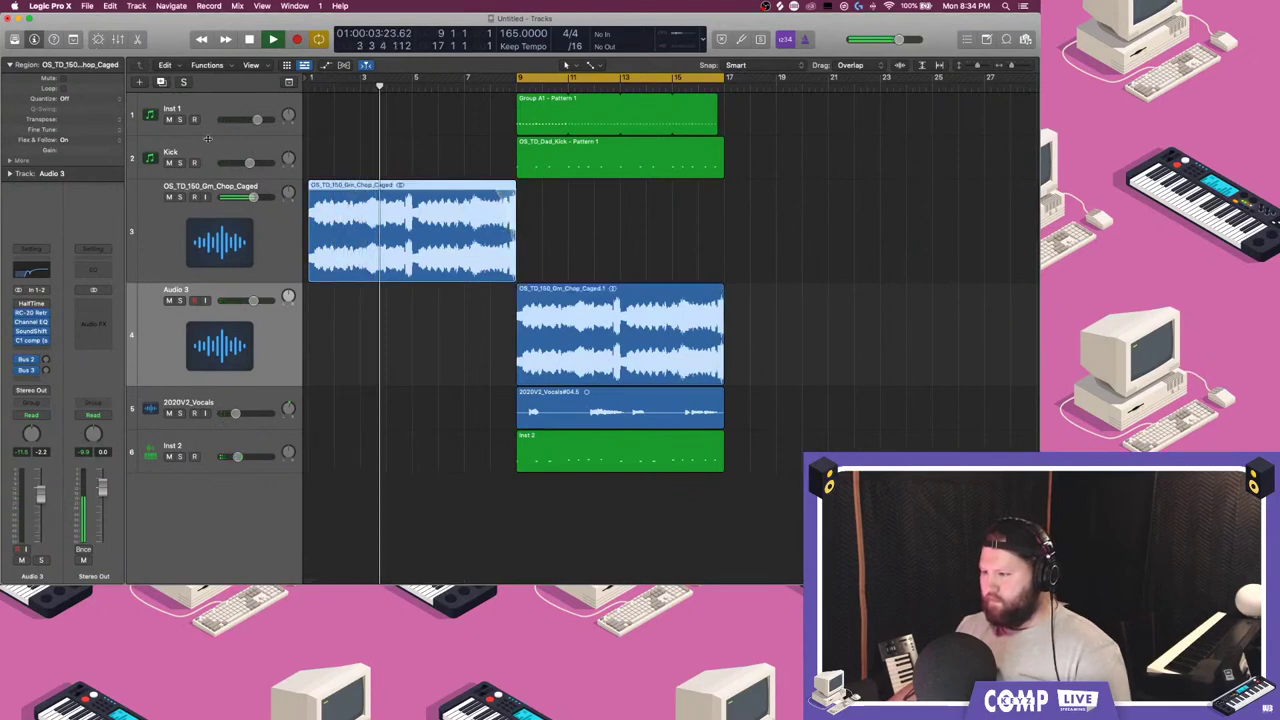
{"action": "left_click", "coordinate": [12, 160]}
{"action": "left_click", "coordinate": [40, 201]}
{"action": "left_click", "coordinate": [40, 210]}
{"action": "left_click", "coordinate": [407, 325]}
{"action": "key", "text": "space"}
{"action": "key", "text": "space"}
{"action": "key", "text": "c"}
{"action": "left_click", "coordinate": [454, 88]}
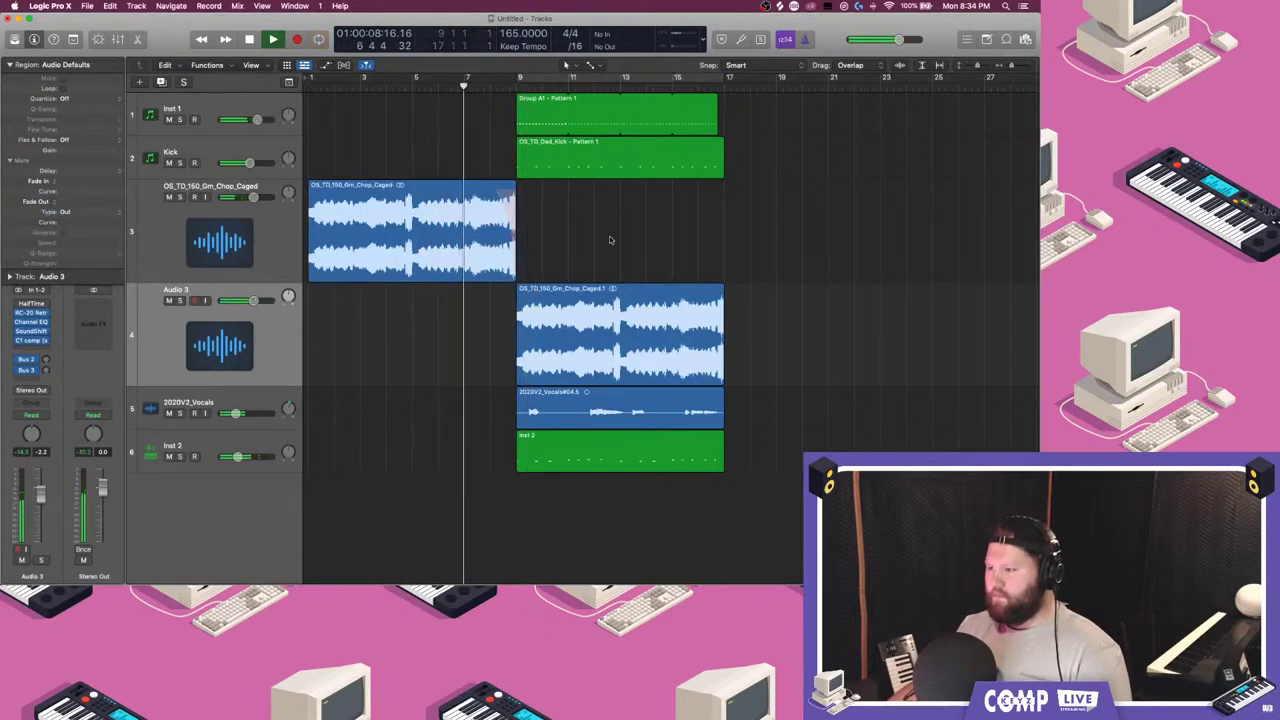
- Shorten the intro chop's Slow Down fade to 545 and play the transition into bar 9
{"action": "left_click", "coordinate": [195, 255]}
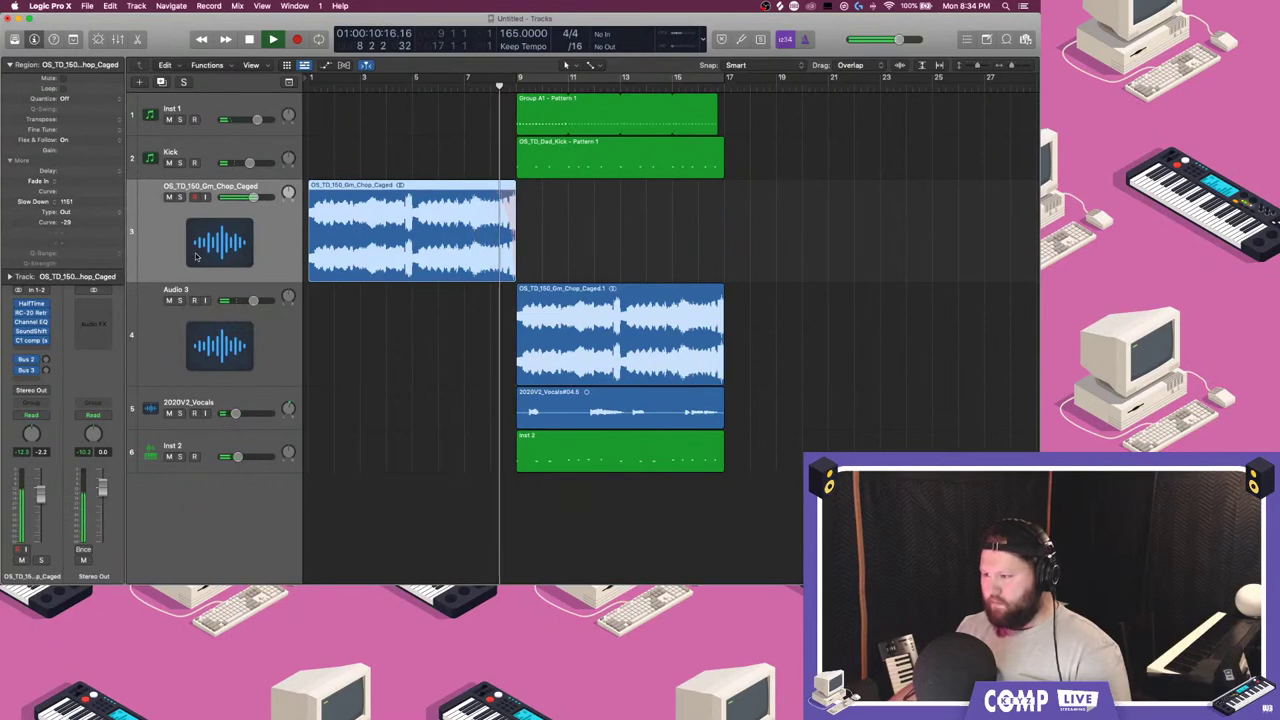
{"action": "left_click_drag", "start_coordinate": [495, 195], "coordinate": [506, 195]}
{"action": "left_click", "coordinate": [474, 87]}
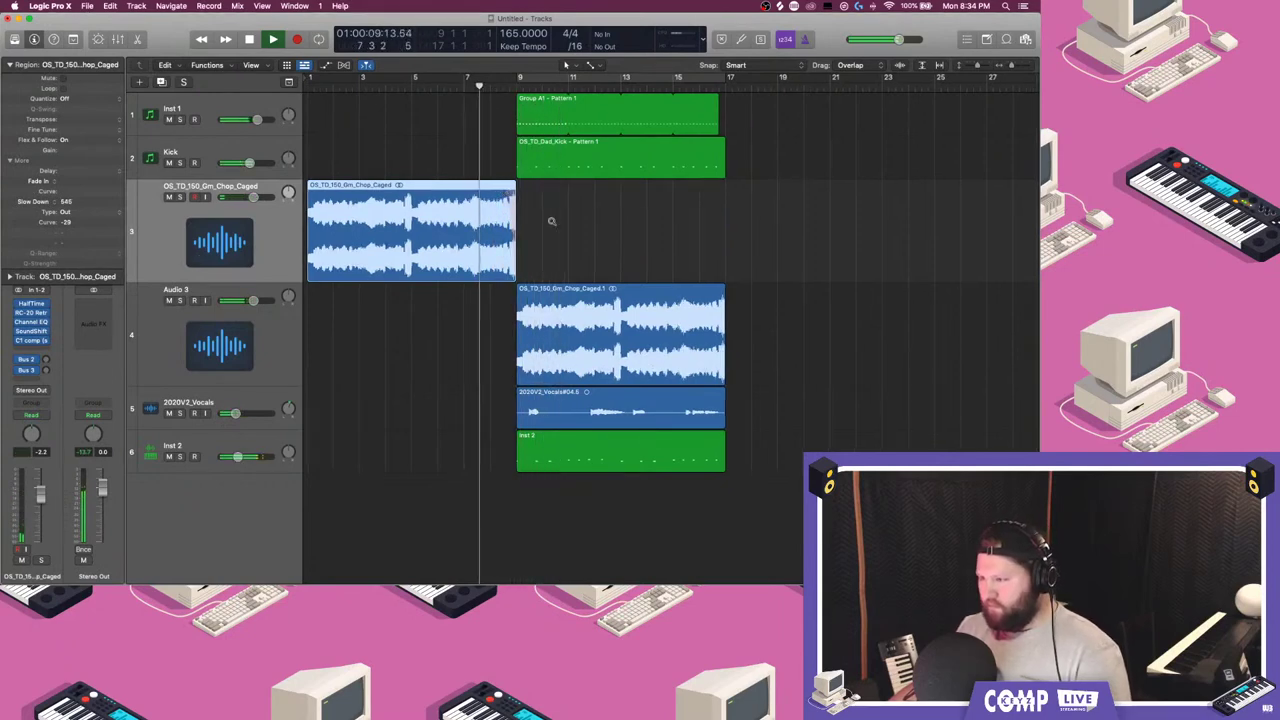
{"action": "scroll", "coordinate": [552, 221], "scroll_direction": "up", "scroll_amount": 5}
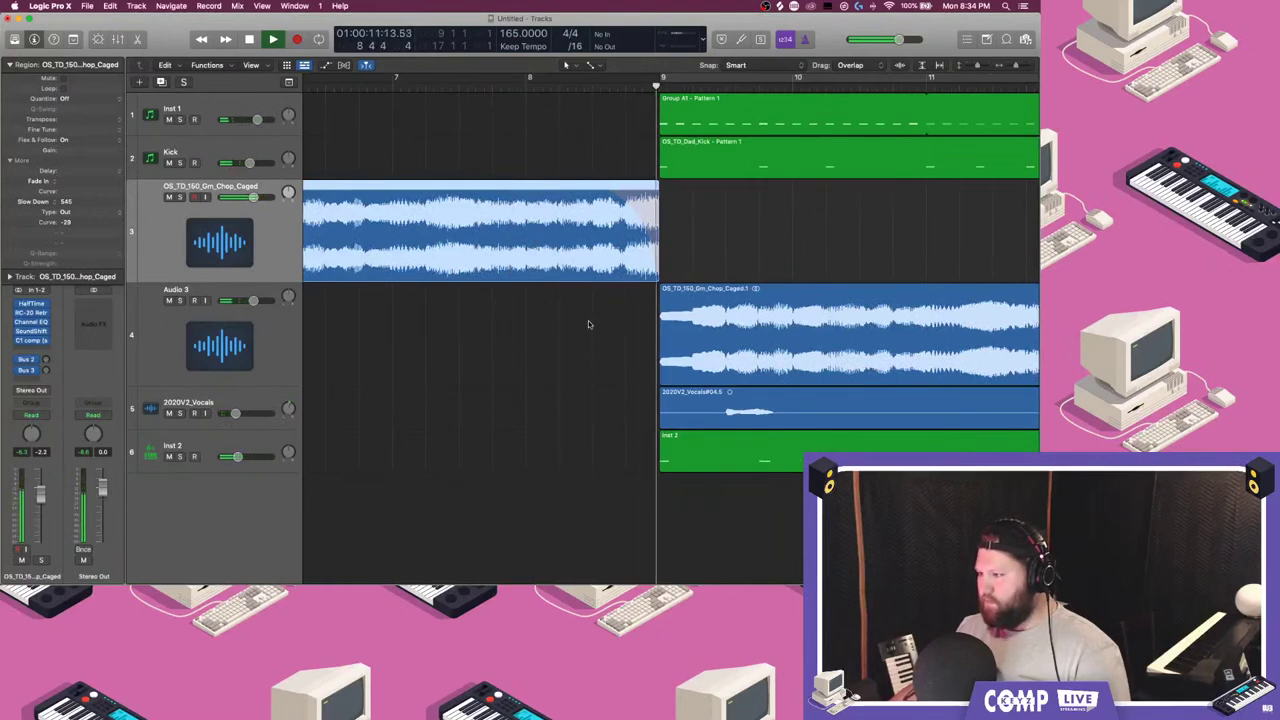
{"action": "scroll", "coordinate": [586, 322], "scroll_direction": "down", "scroll_amount": 5}
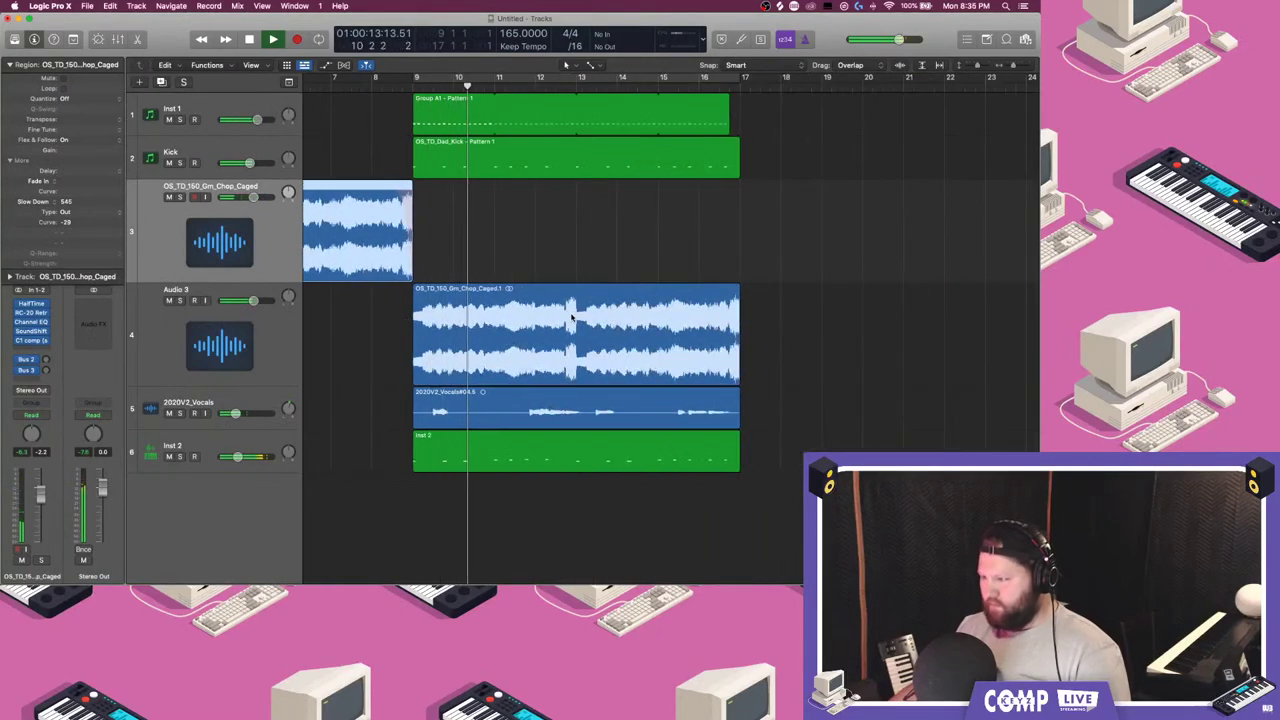
- Play the arrangement from the start and turn on Low Latency Mode
{"action": "key", "text": "Return"}
{"action": "scroll", "coordinate": [483, 329], "scroll_direction": "down", "scroll_amount": 1}
{"action": "left_click", "coordinate": [208, 6]}
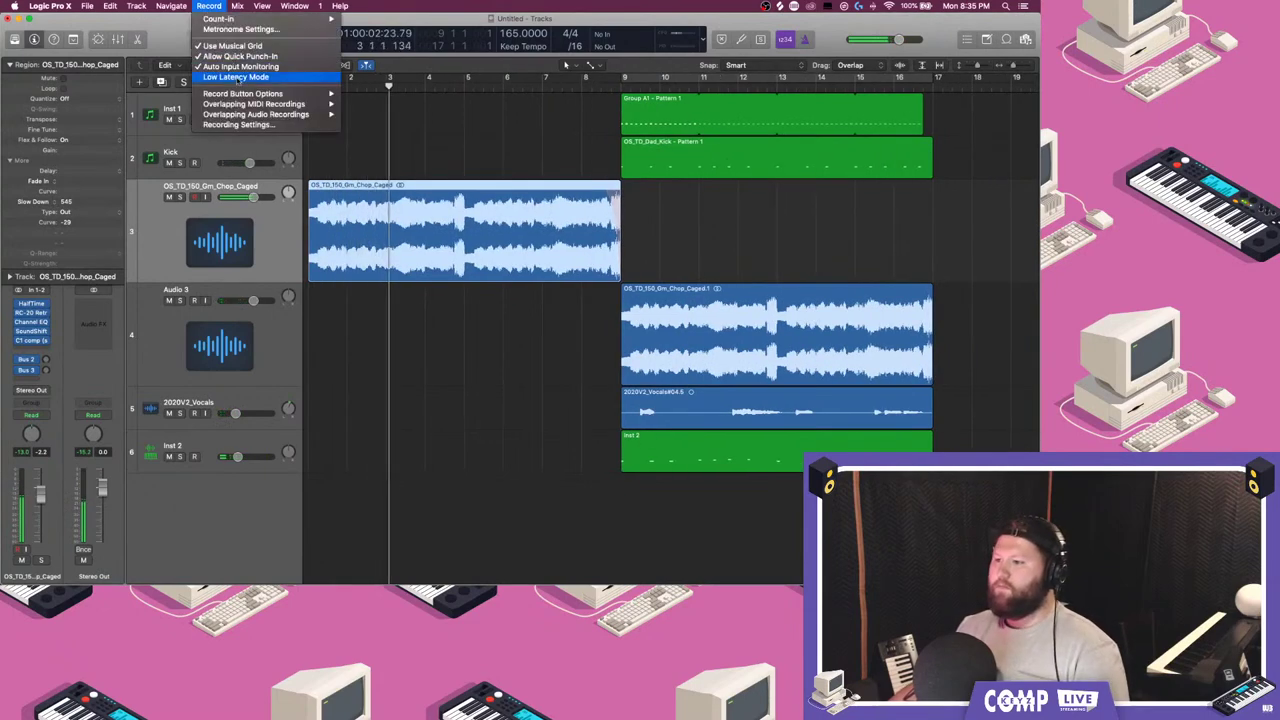
{"action": "left_click", "coordinate": [236, 77]}
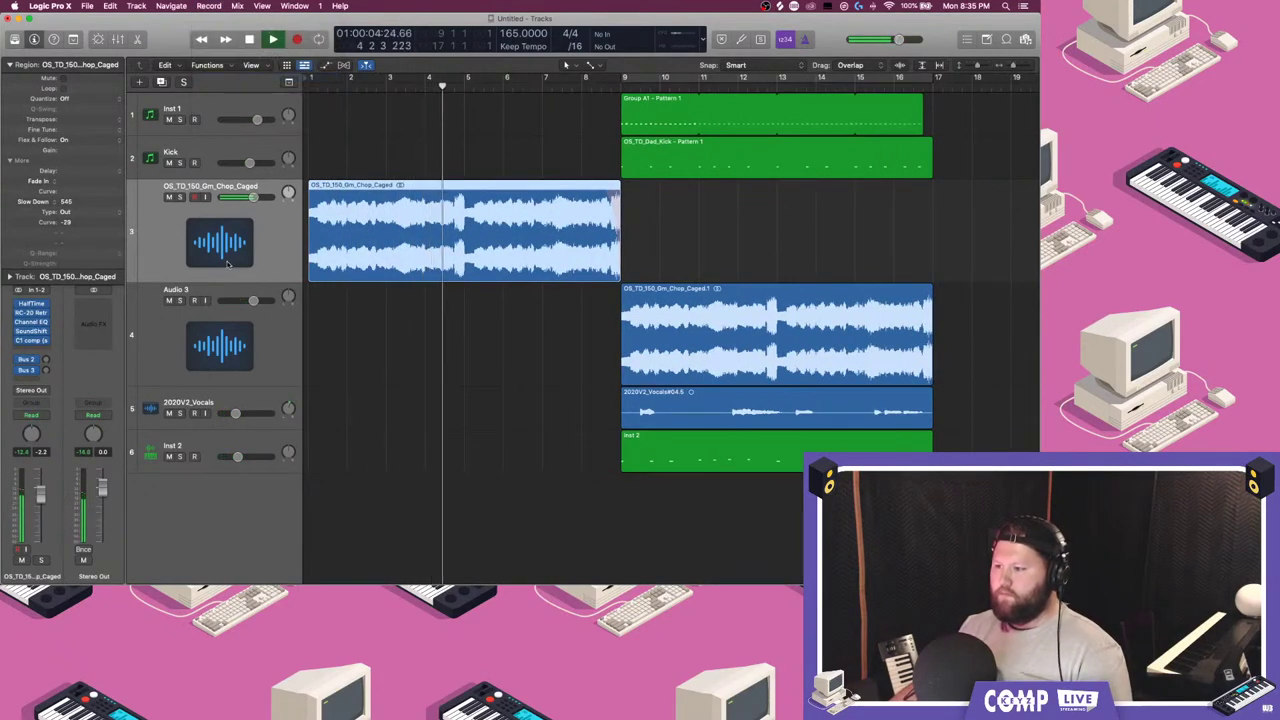
- Remove the Bus 2 and Bus 3 reverb sends from the intro chop track
{"action": "key", "text": "super+Left"}
{"action": "key", "text": "super+Left"}
{"action": "key", "text": "super+Left"}
{"action": "key", "text": "super+Left"}
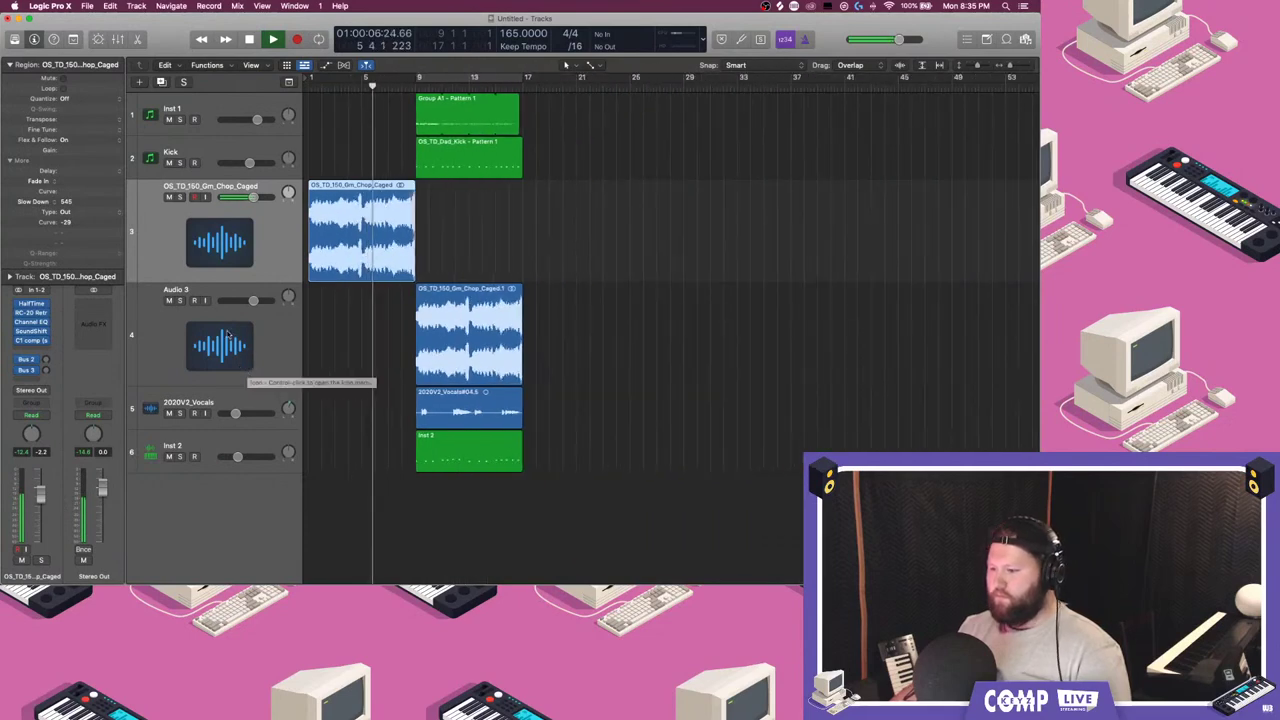
{"action": "left_click", "coordinate": [37, 359]}
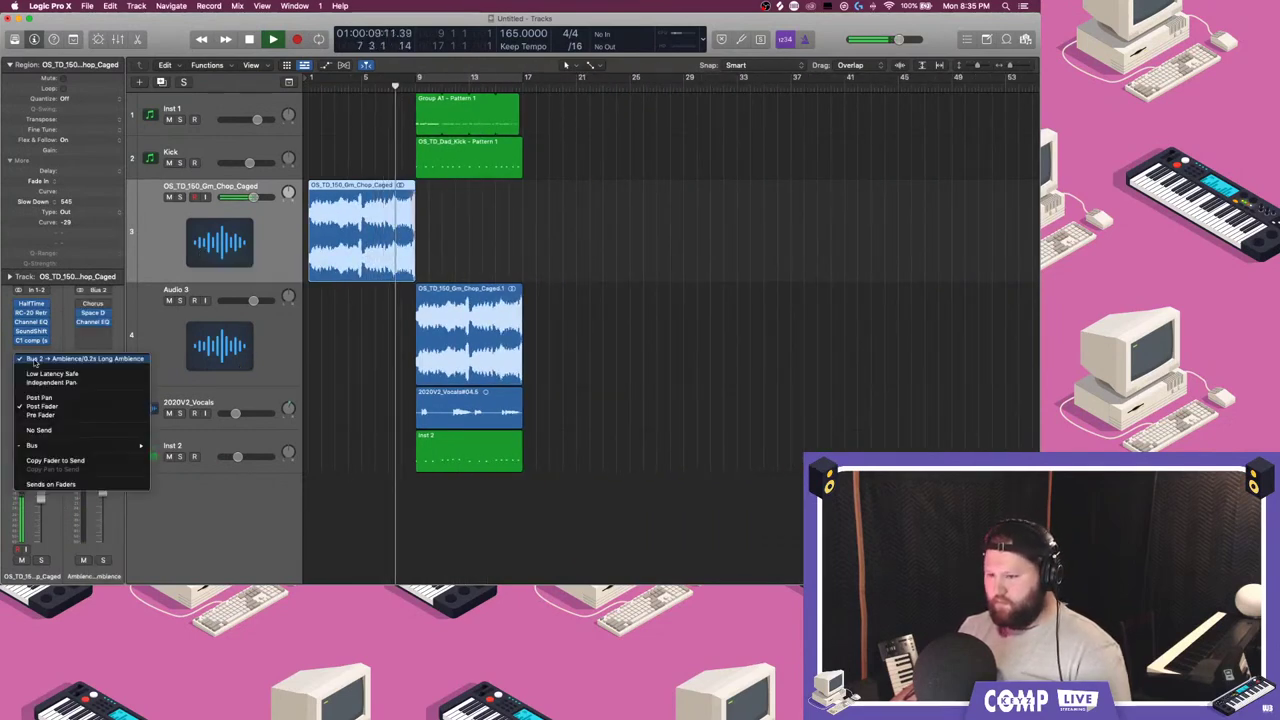
{"action": "left_click", "coordinate": [48, 432]}
{"action": "left_click", "coordinate": [35, 370]}
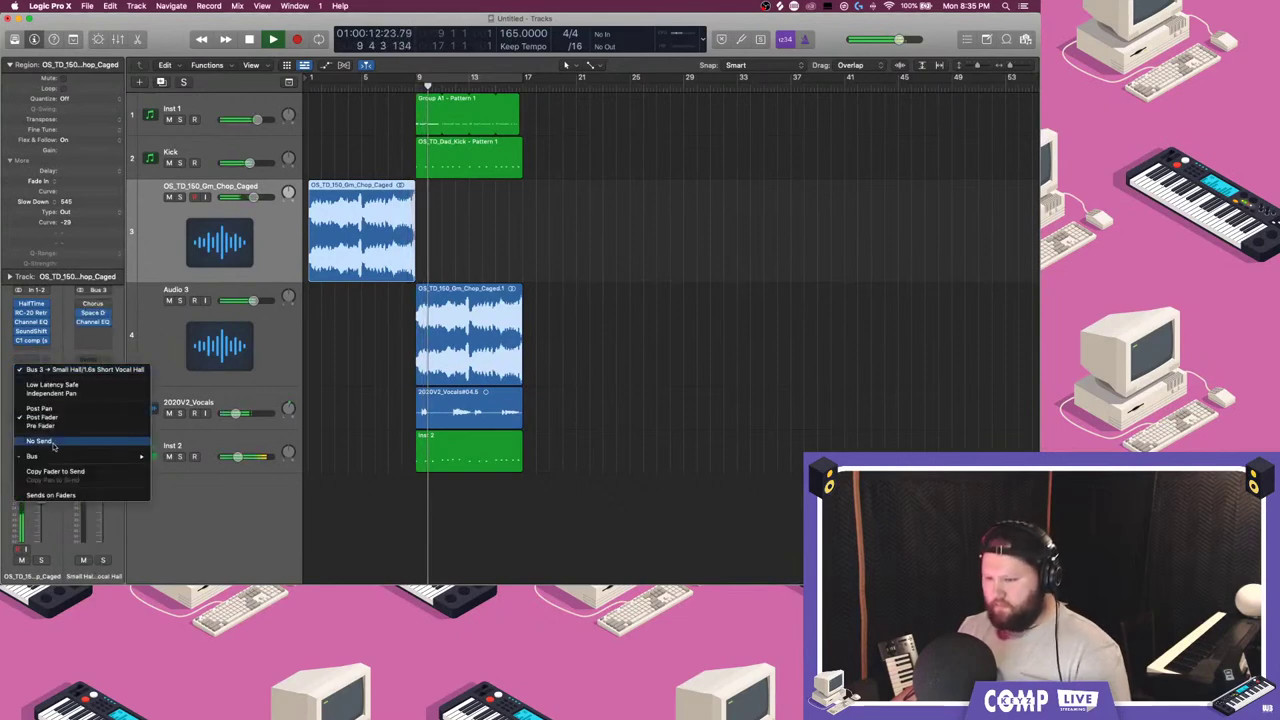
{"action": "left_click", "coordinate": [50, 442]}
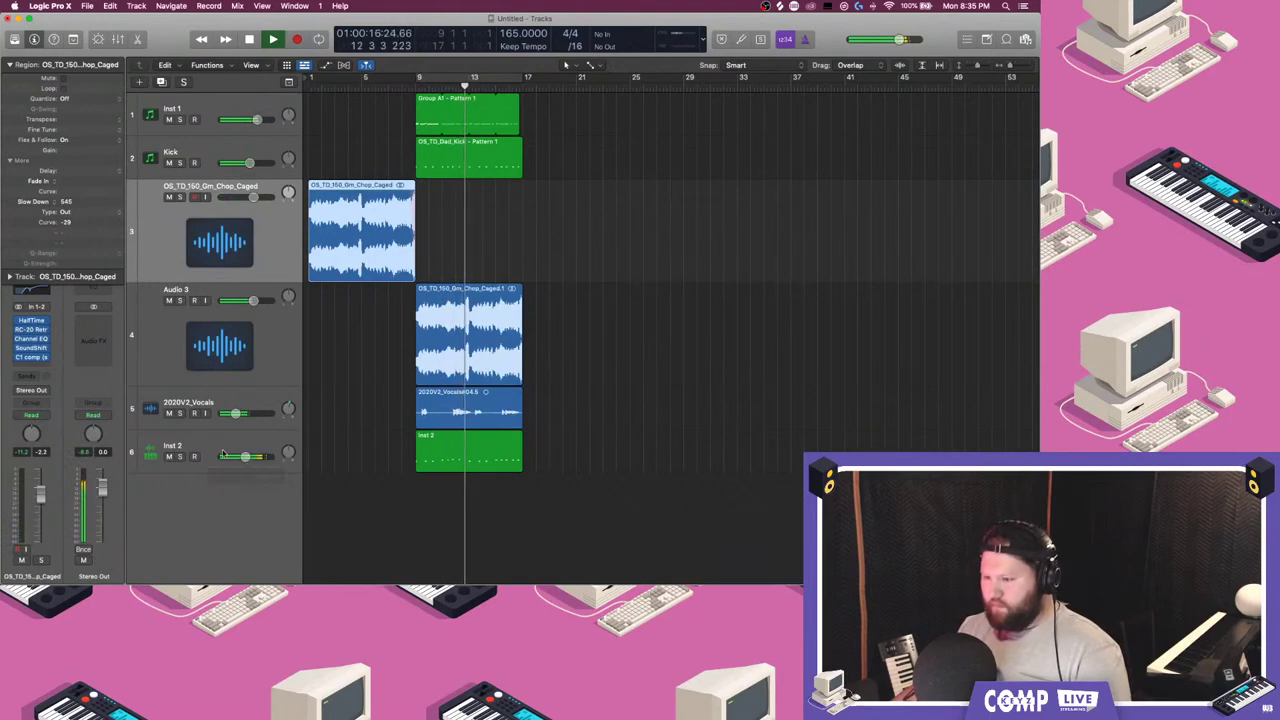
- Move the Inst 2 track directly below the Kick track and open the Maschine 2 instrument on Inst 1
{"action": "left_click_drag", "start_coordinate": [222, 455], "coordinate": [310, 217]}
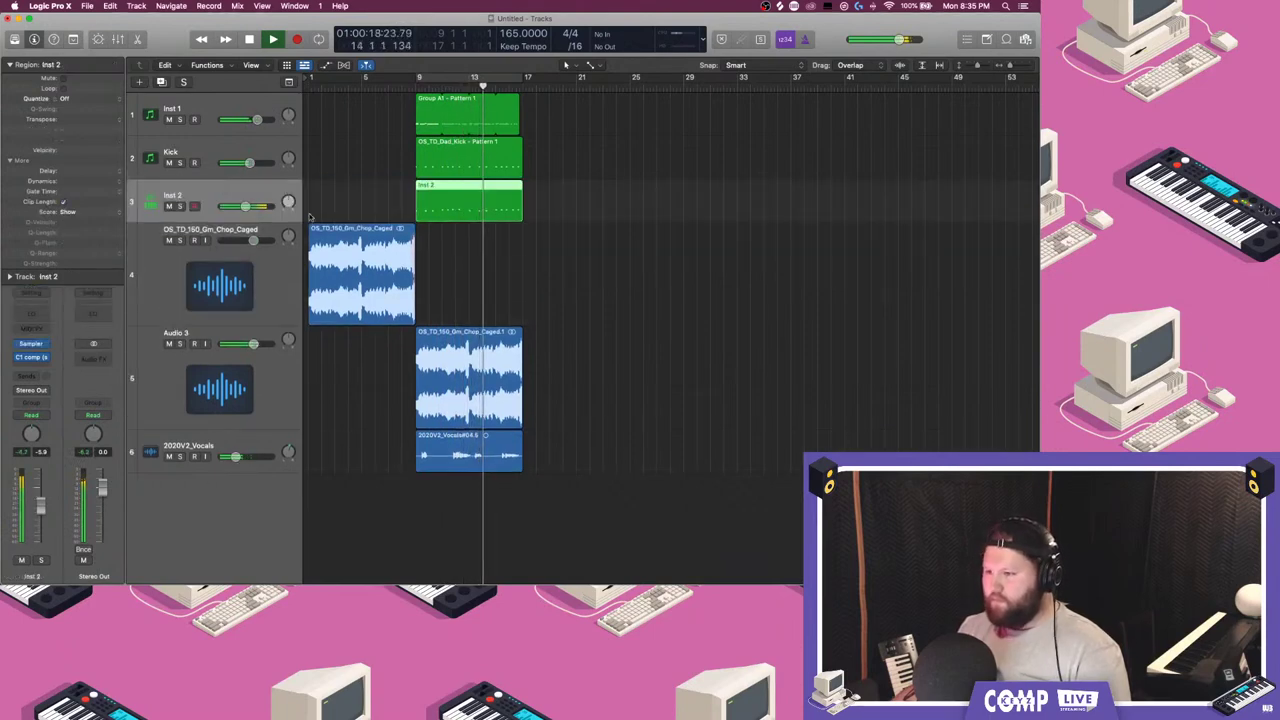
{"action": "left_click", "coordinate": [223, 113]}
{"action": "left_click", "coordinate": [31, 347]}
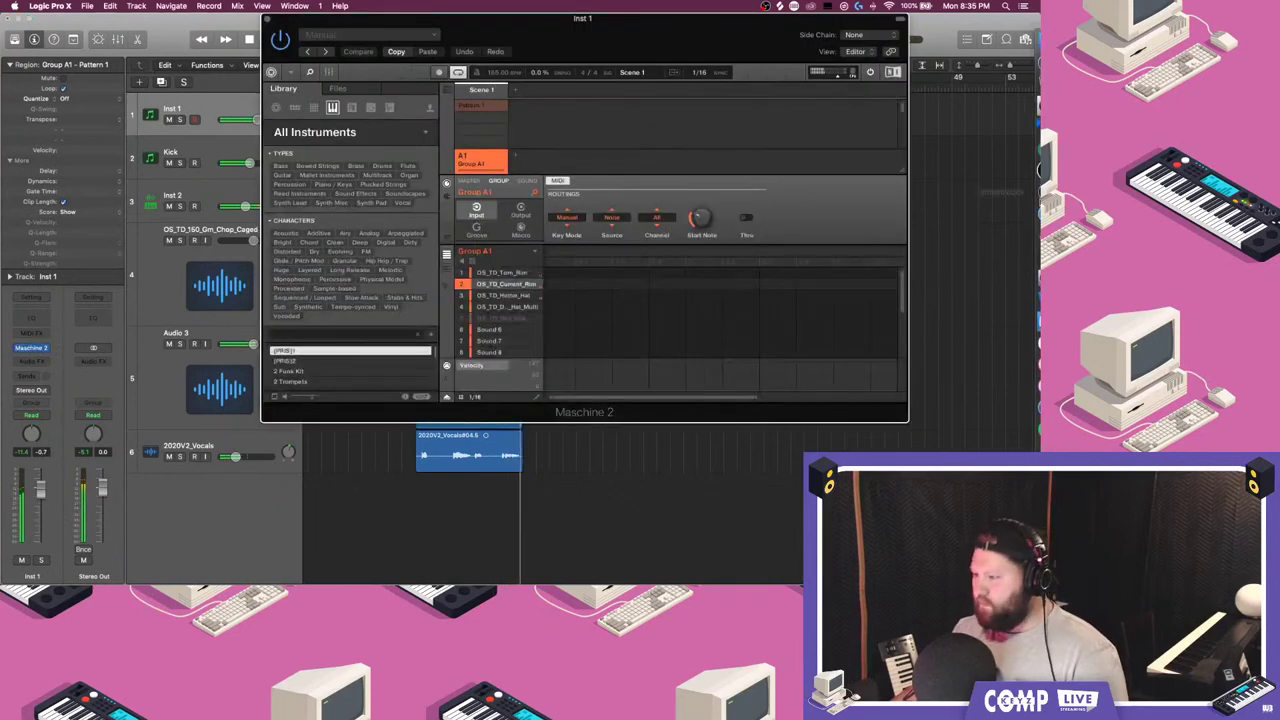
- Switch to Splice and audition the liked THICC DRUMS samples, including the rims, hats, OS_TD_Kidney_808 and OS_TD_Fatter_808
{"action": "mouse_move", "coordinate": [1028, 332]}
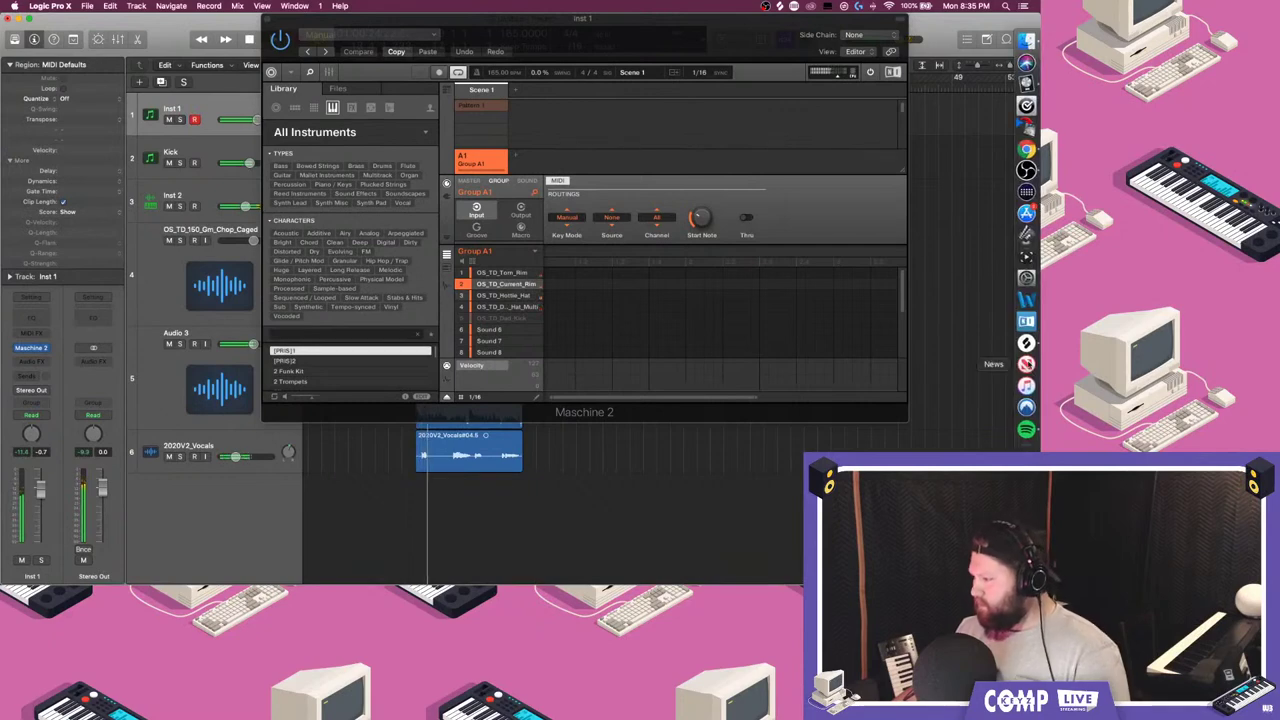
{"action": "left_click", "coordinate": [1026, 342]}
{"action": "left_click", "coordinate": [88, 114]}
{"action": "scroll", "coordinate": [47, 250], "scroll_direction": "down", "scroll_amount": 2}
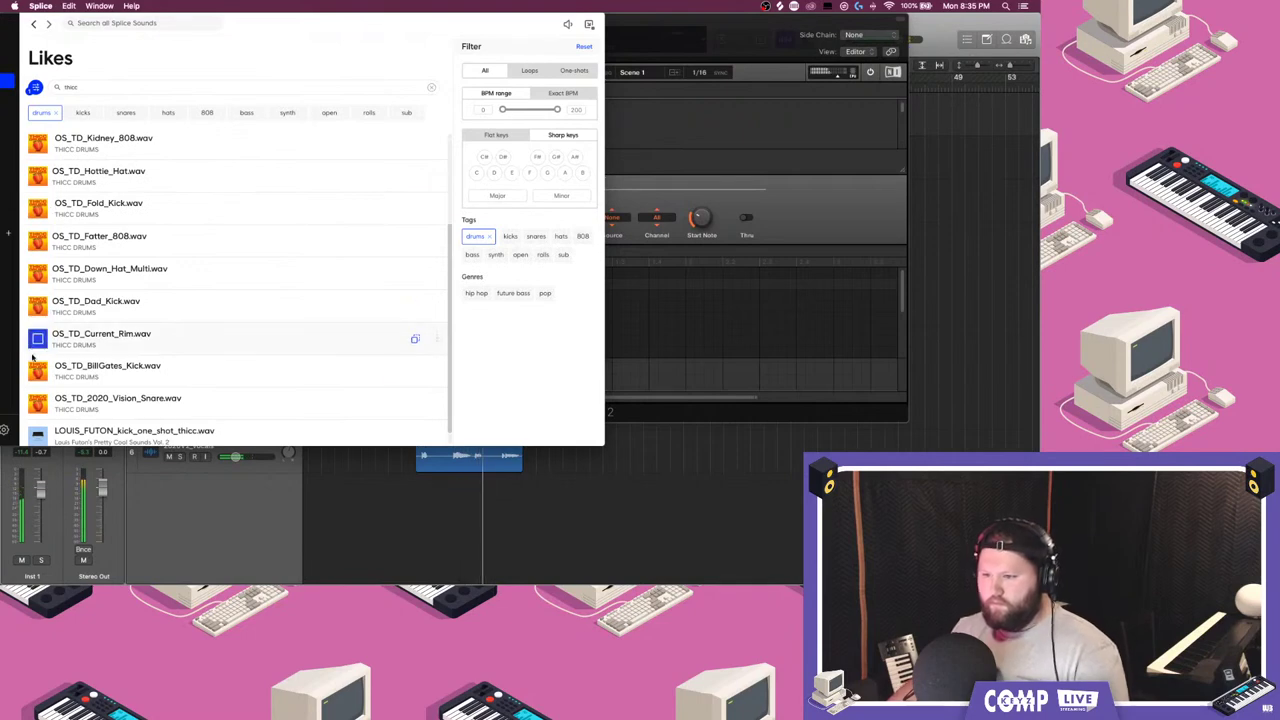
{"action": "scroll", "coordinate": [37, 320], "scroll_direction": "up", "scroll_amount": 4}
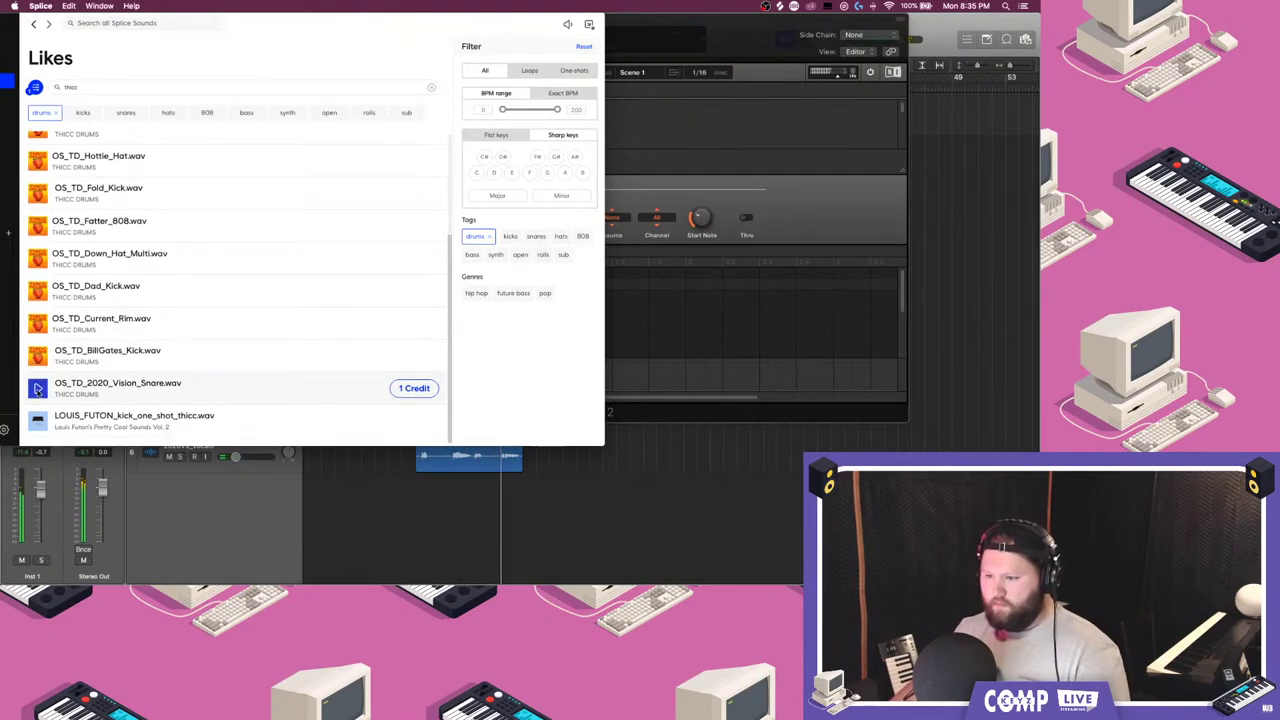
{"action": "left_click", "coordinate": [37, 178]}
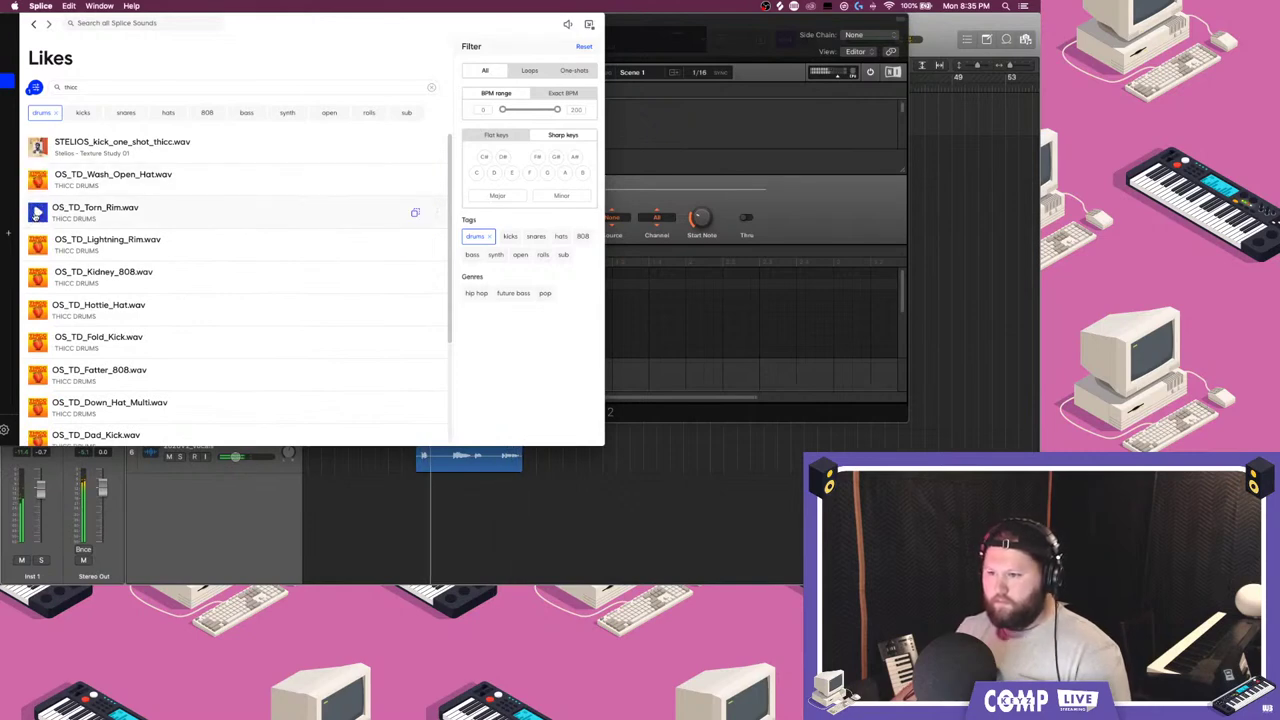
{"action": "left_click", "coordinate": [37, 246]}
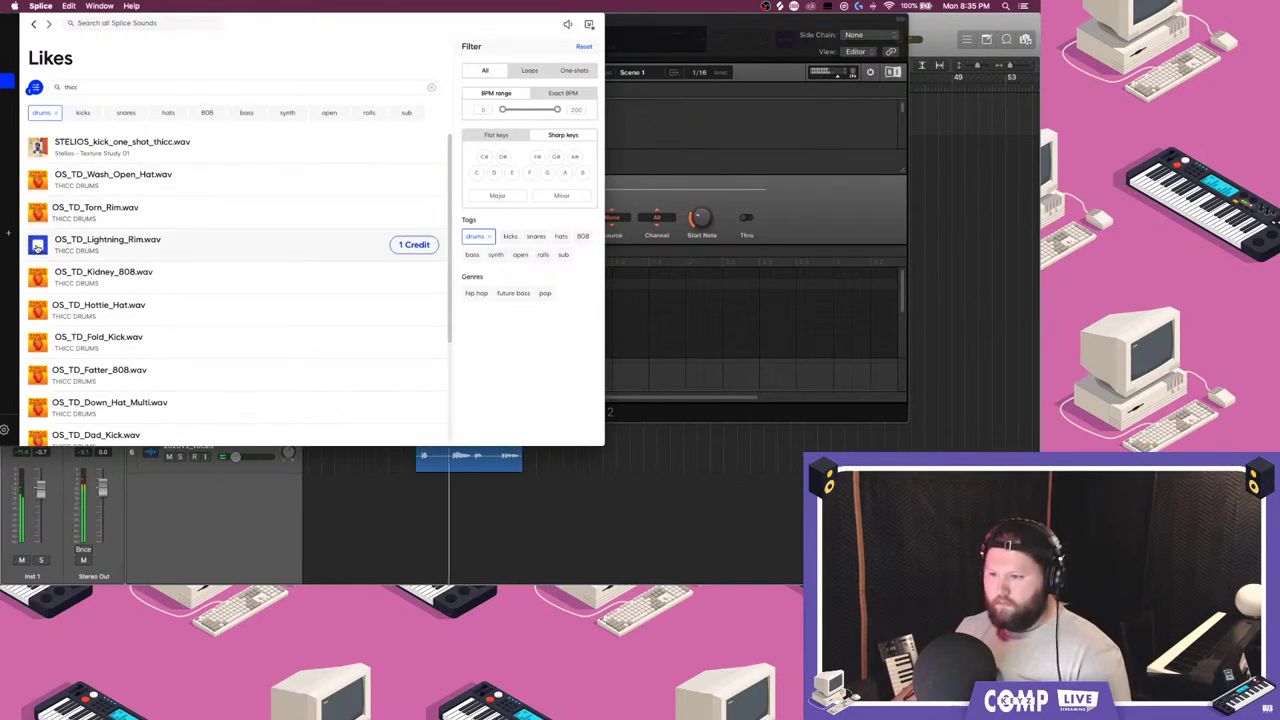
{"action": "left_click", "coordinate": [37, 279]}
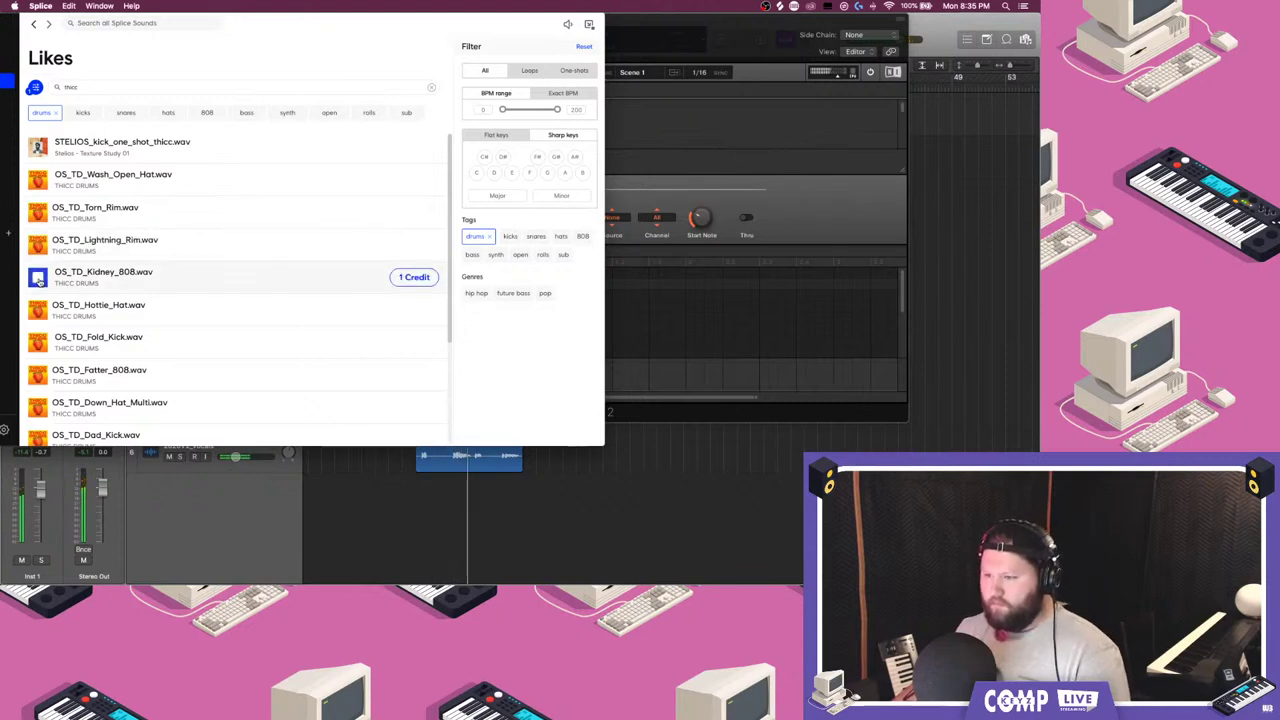
{"action": "left_click", "coordinate": [37, 310]}
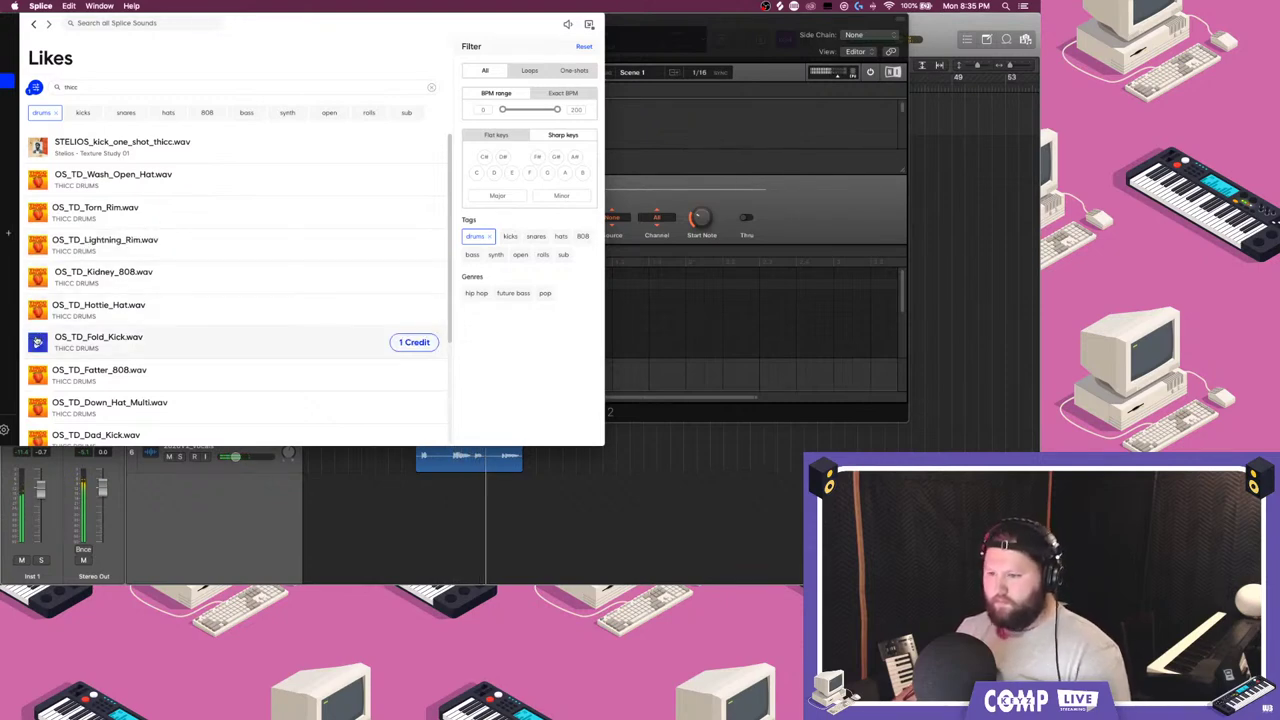
{"action": "left_click", "coordinate": [37, 375]}
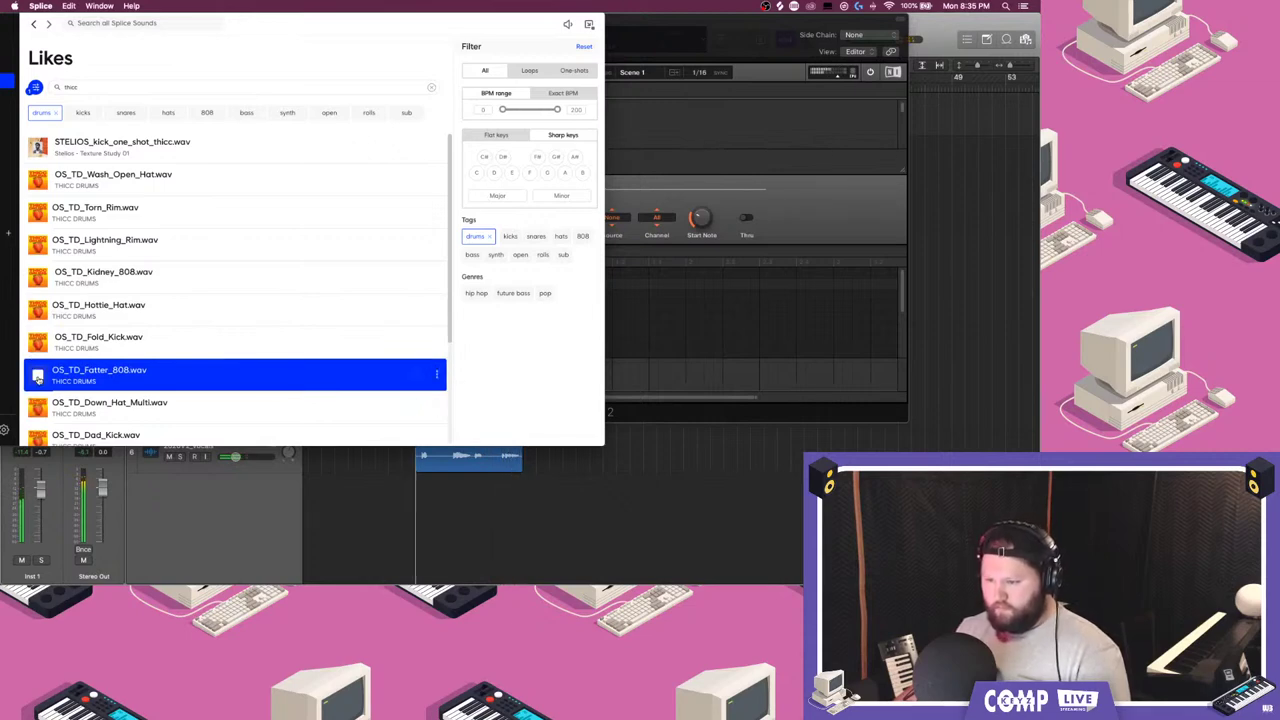
- Return to Logic Pro X, select the Audio 3 track and close the Maschine 2 window
{"action": "left_click", "coordinate": [446, 564]}
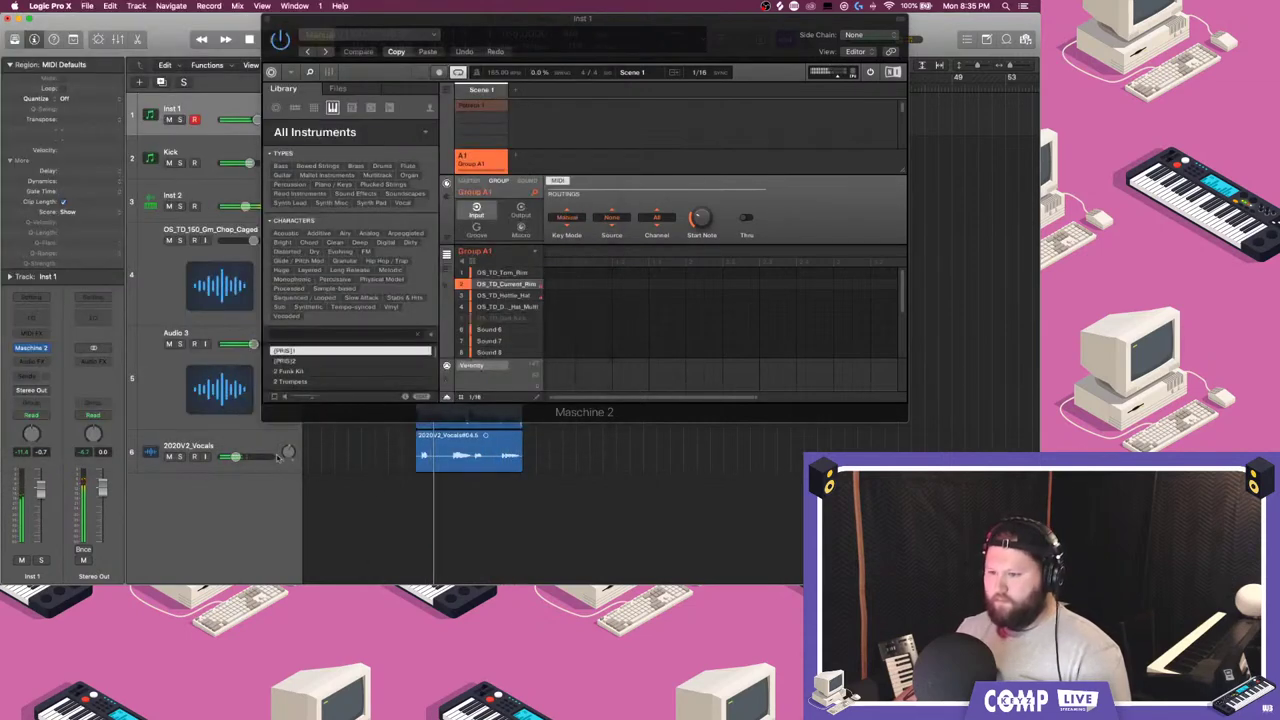
{"action": "left_click", "coordinate": [193, 377]}
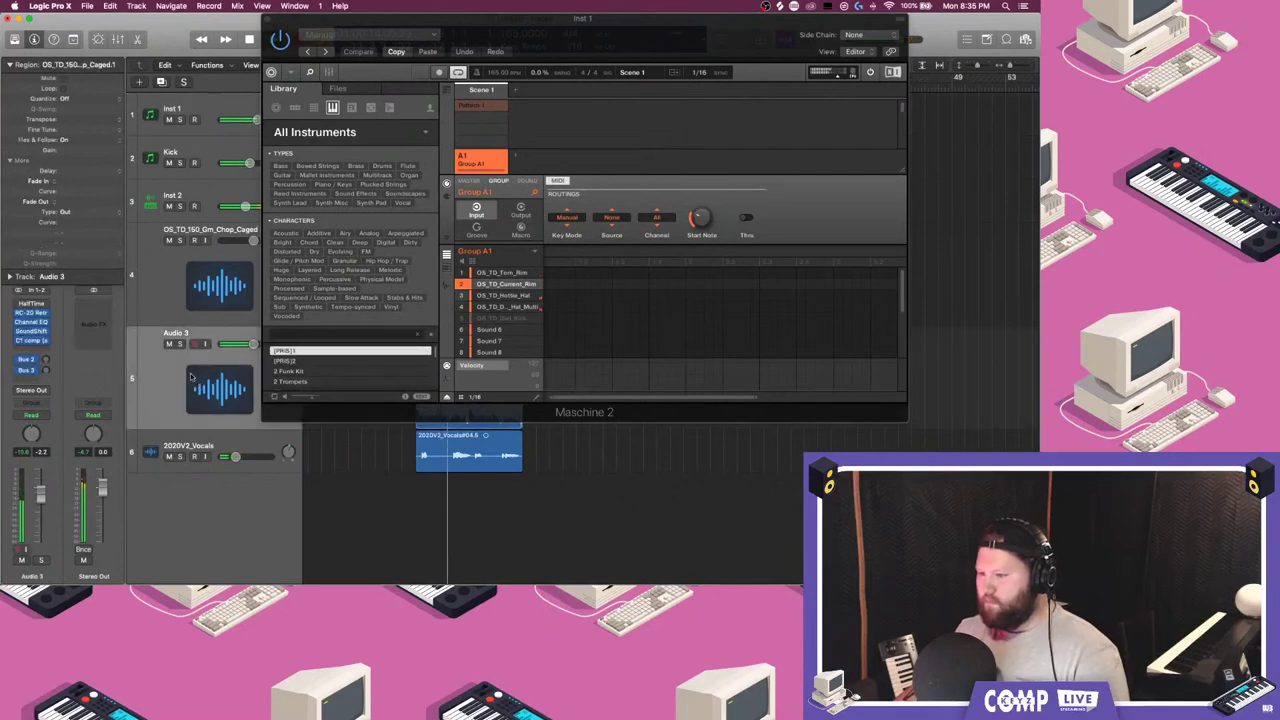
{"action": "left_click", "coordinate": [265, 20]}
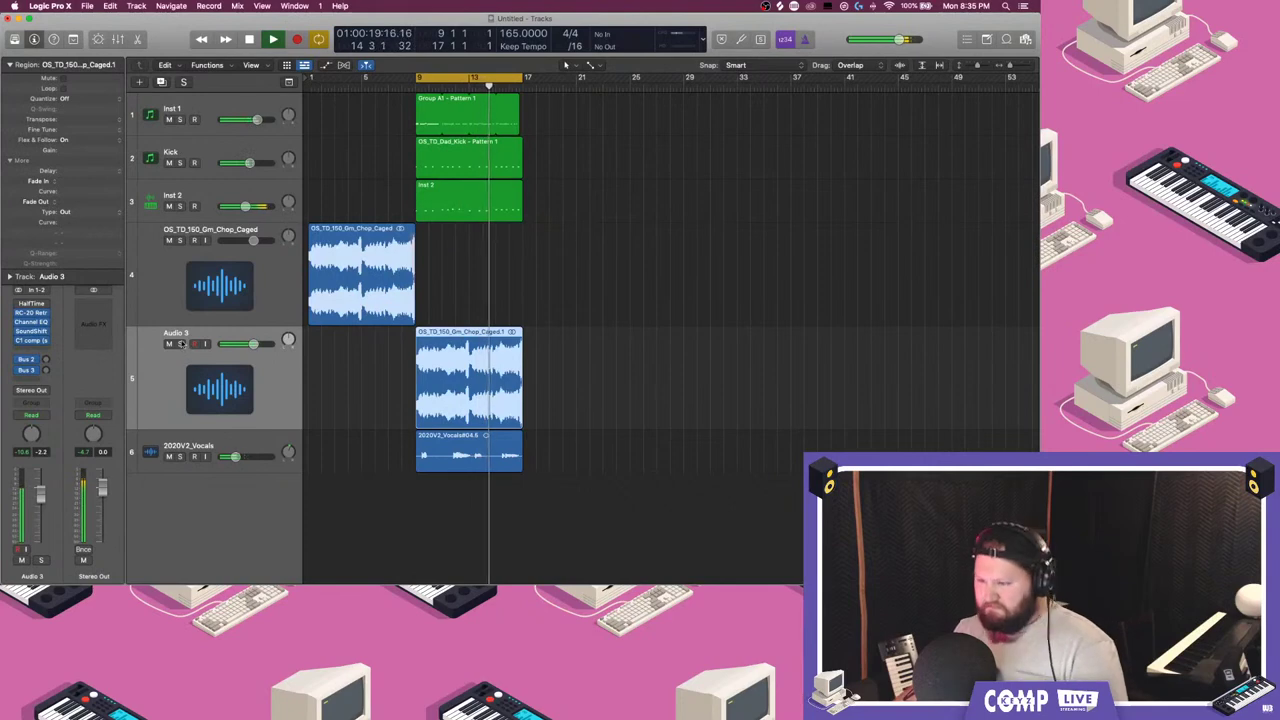
- Solo the Inst 2 track and rename it 808
{"action": "mouse_move", "coordinate": [1020, 126]}
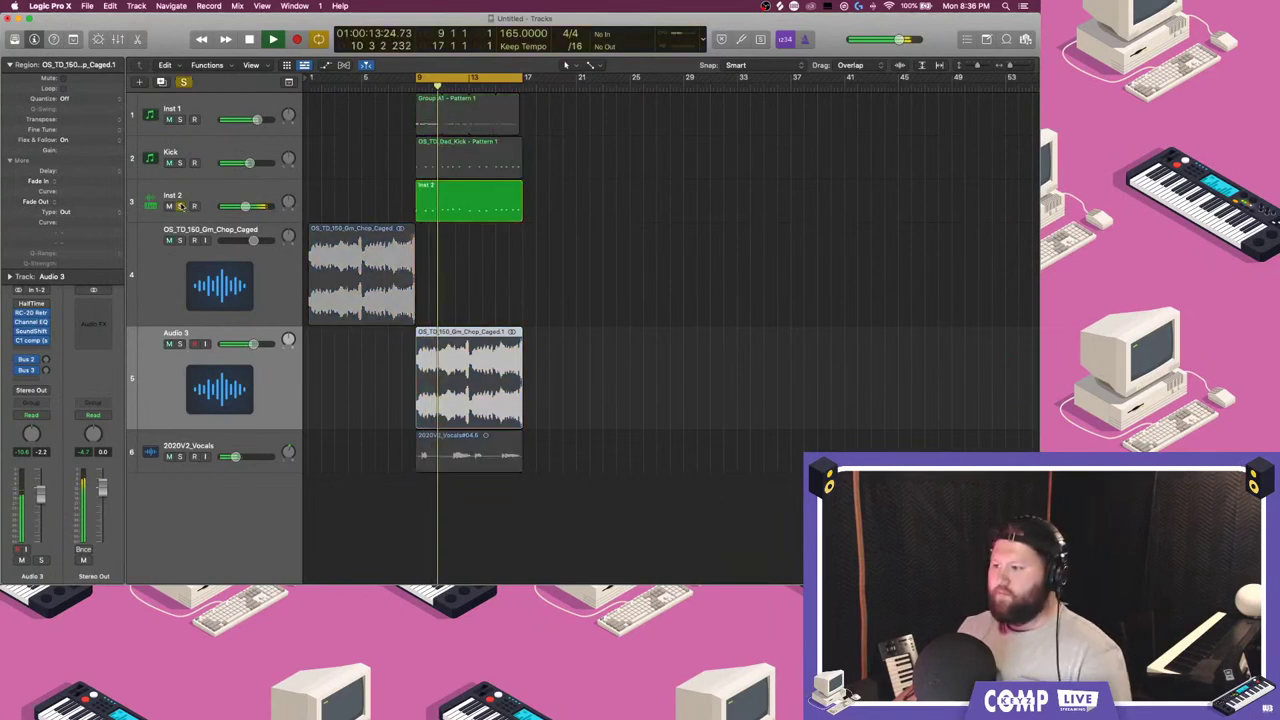
{"action": "double_click", "coordinate": [173, 194]}
{"action": "type", "text": "808"}
{"action": "key", "text": "Return"}
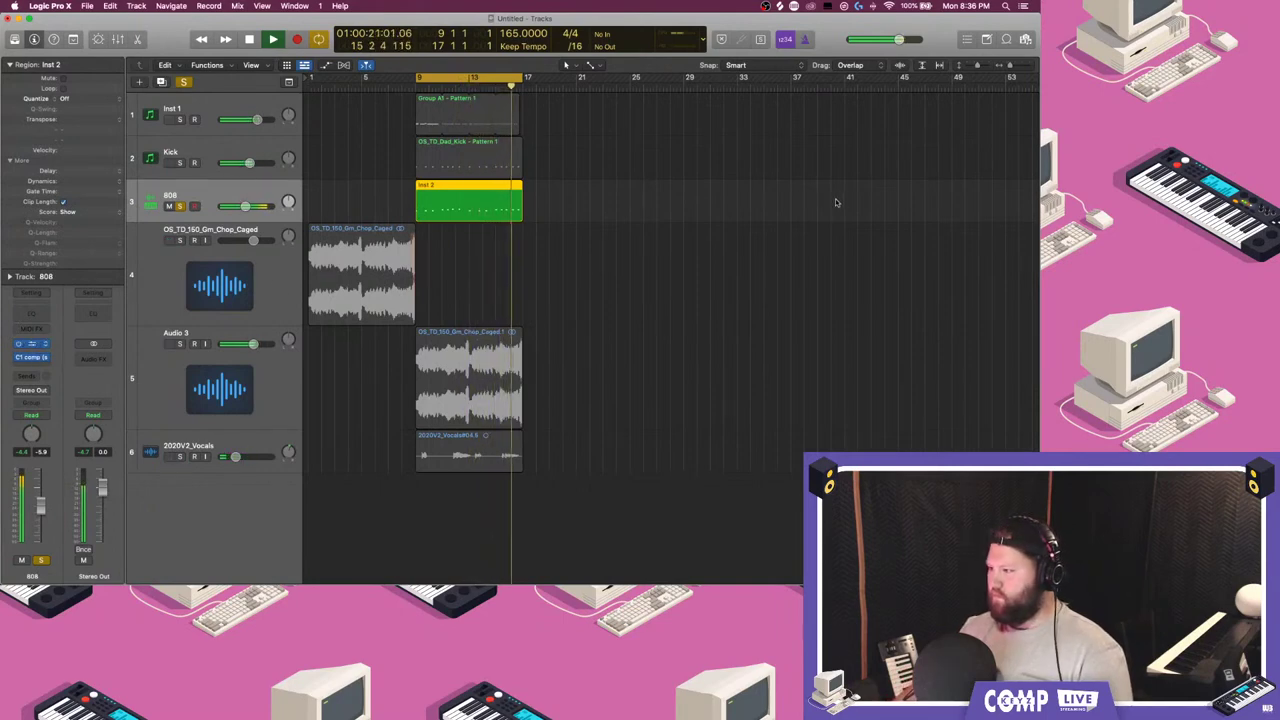
- Lower the 808 Sampler's amp volume slightly and insert a Distortion effect ahead of the C1 compressor
{"action": "left_click_drag", "start_coordinate": [958, 187], "coordinate": [957, 208]}
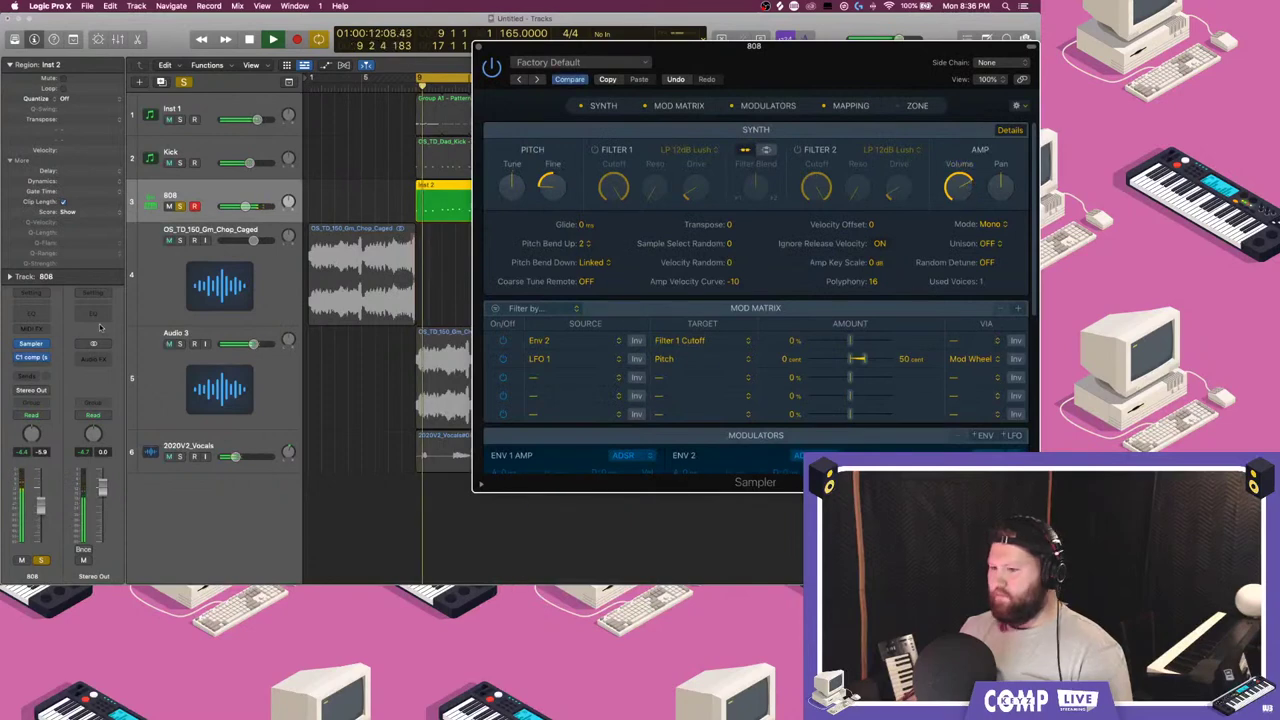
{"action": "left_click", "coordinate": [35, 355]}
{"action": "mouse_move", "coordinate": [70, 466]}
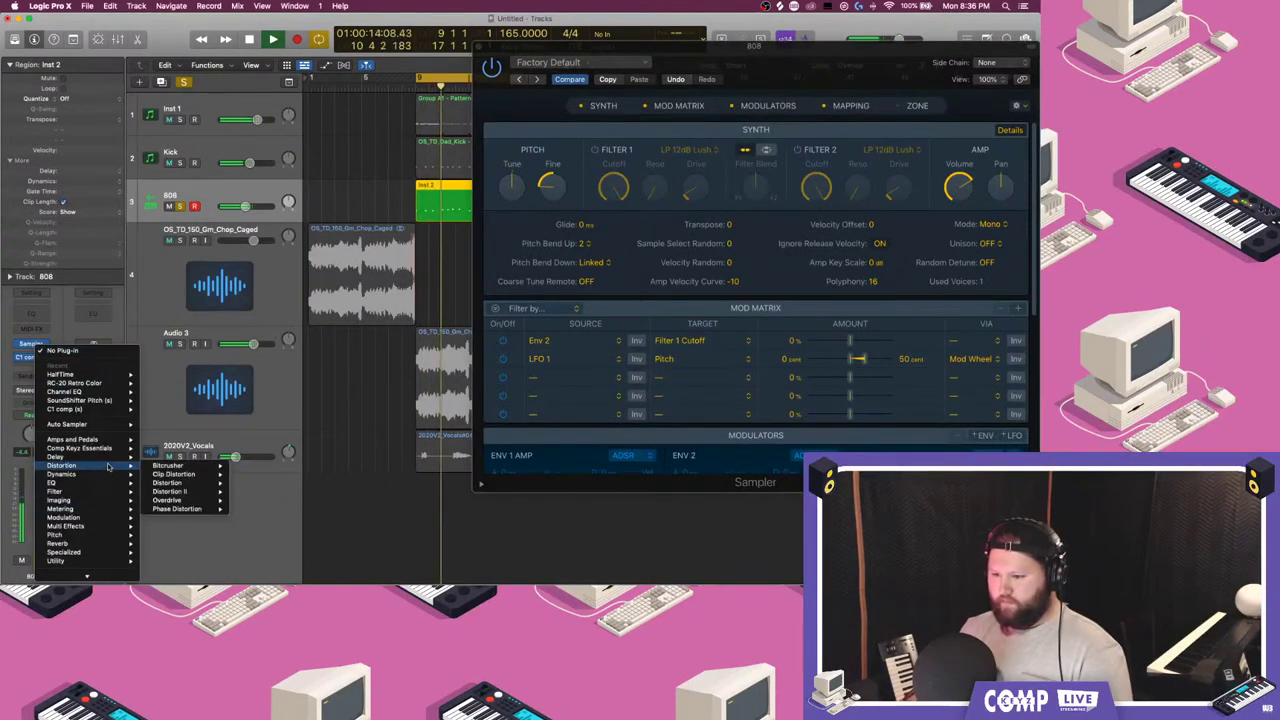
{"action": "left_click", "coordinate": [184, 484]}
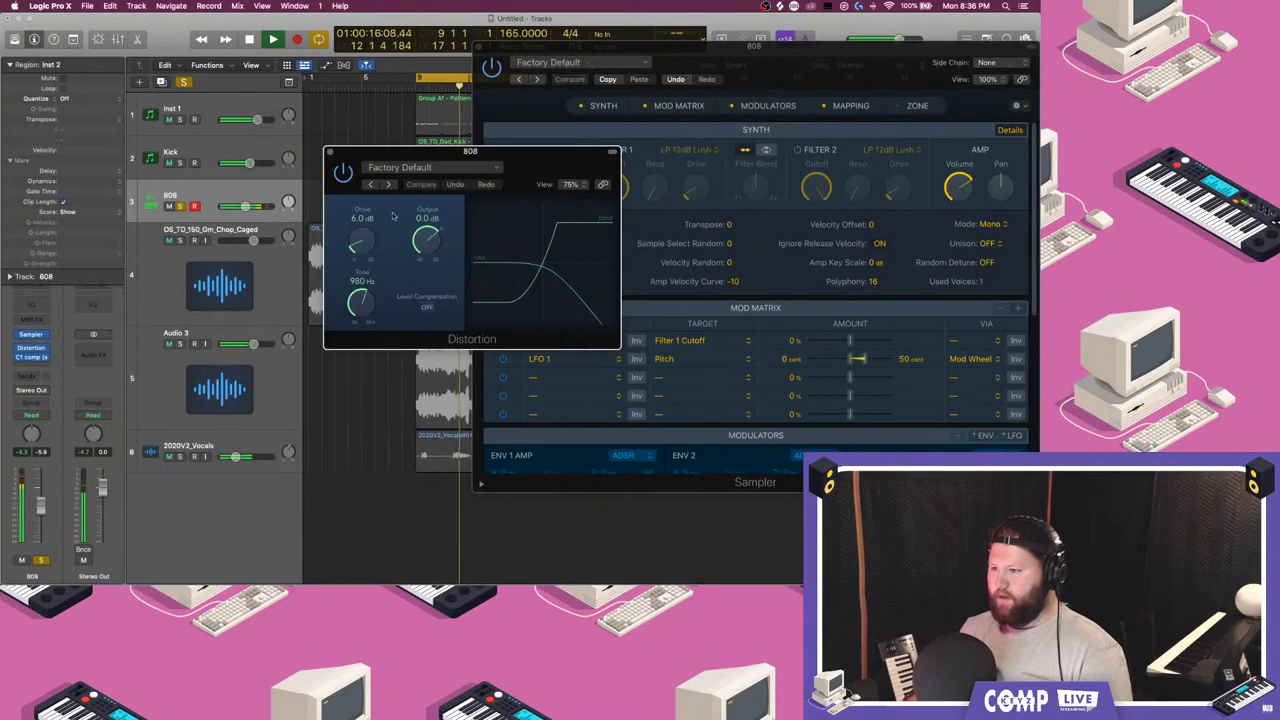
- Set the 808 Distortion's Tone to 1700 Hz and close the Distortion and Sampler windows
{"action": "left_click_drag", "start_coordinate": [358, 300], "coordinate": [356, 286]}
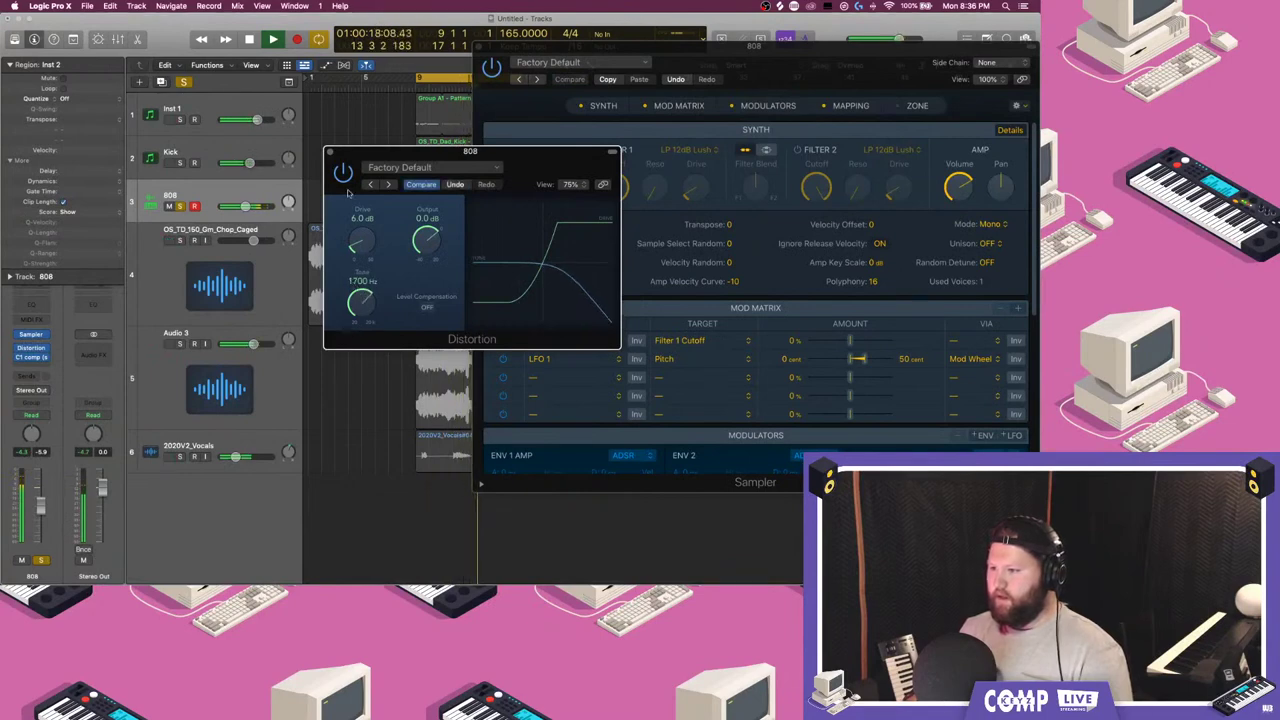
{"action": "left_click", "coordinate": [330, 151]}
{"action": "left_click", "coordinate": [480, 47]}
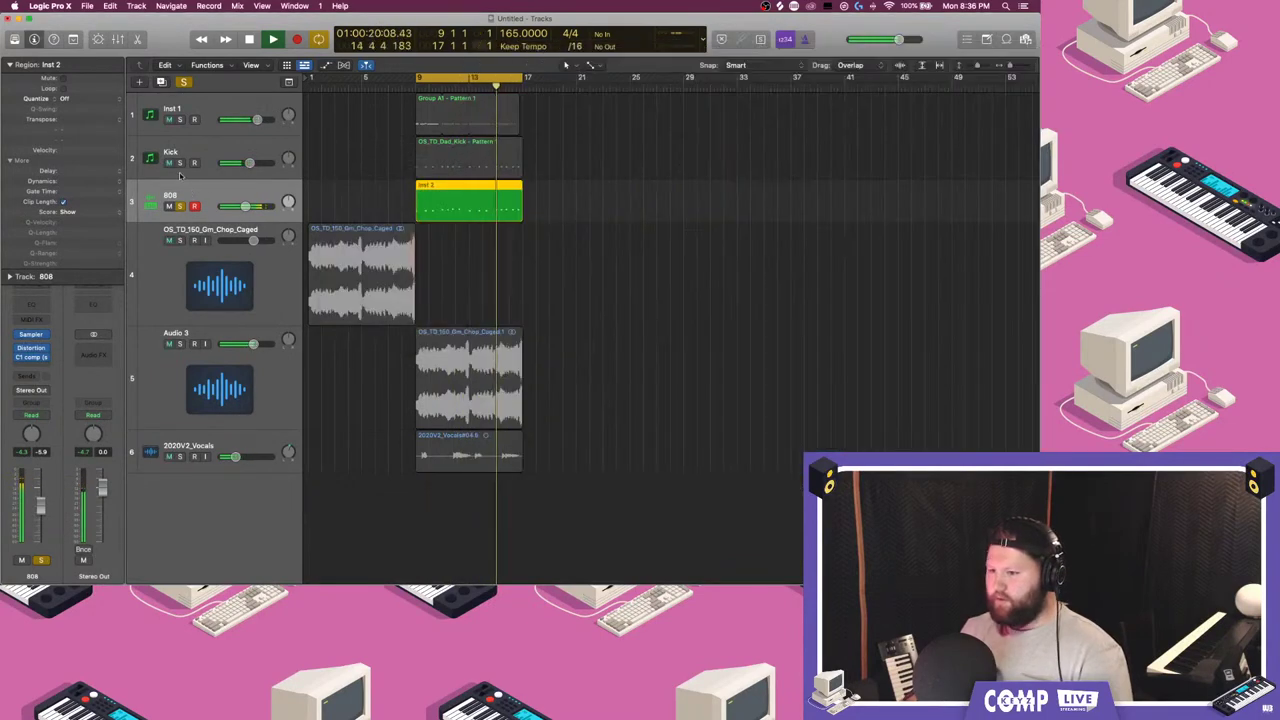
- Solo the Kick track together with the 808 and set the Kick volume to about -3.5 dB
{"action": "left_click", "coordinate": [186, 165]}
{"action": "left_click_drag", "start_coordinate": [253, 164], "coordinate": [255, 164]}
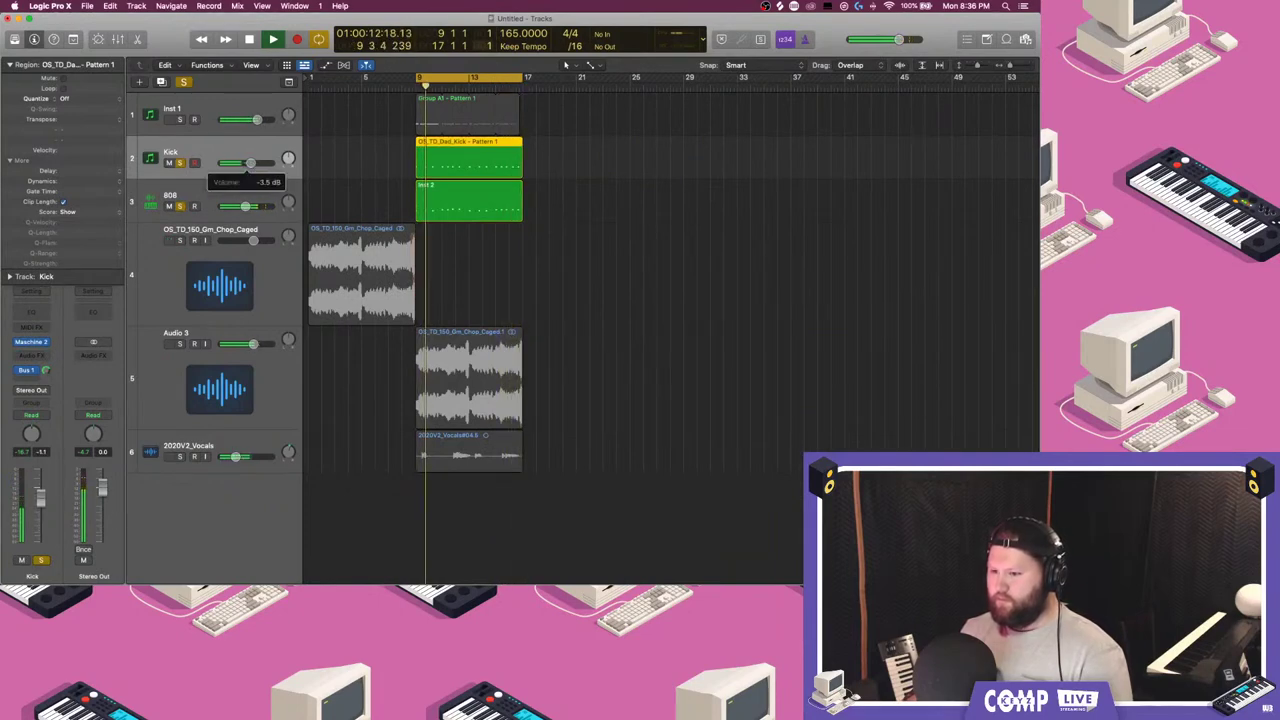
- Check the 808 track's C1 compressor, side-chained from Bus 1, during playback and close its window
{"action": "left_click", "coordinate": [215, 190]}
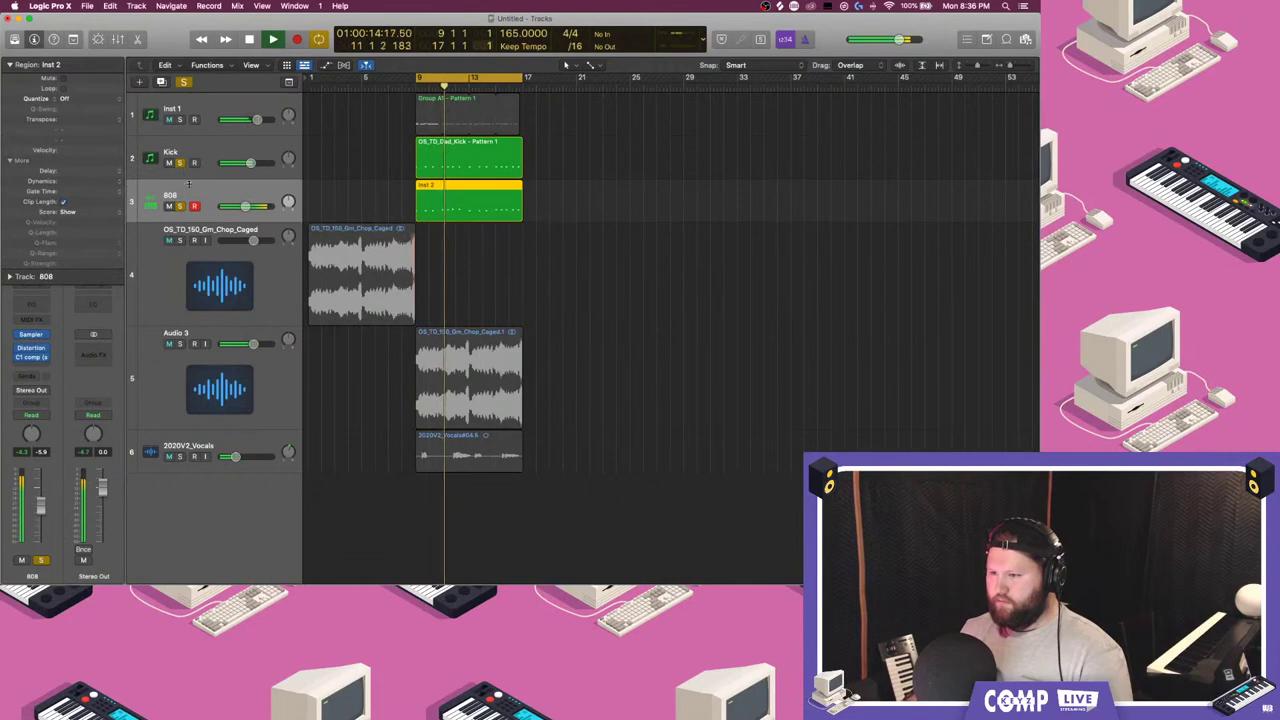
{"action": "left_click", "coordinate": [31, 356]}
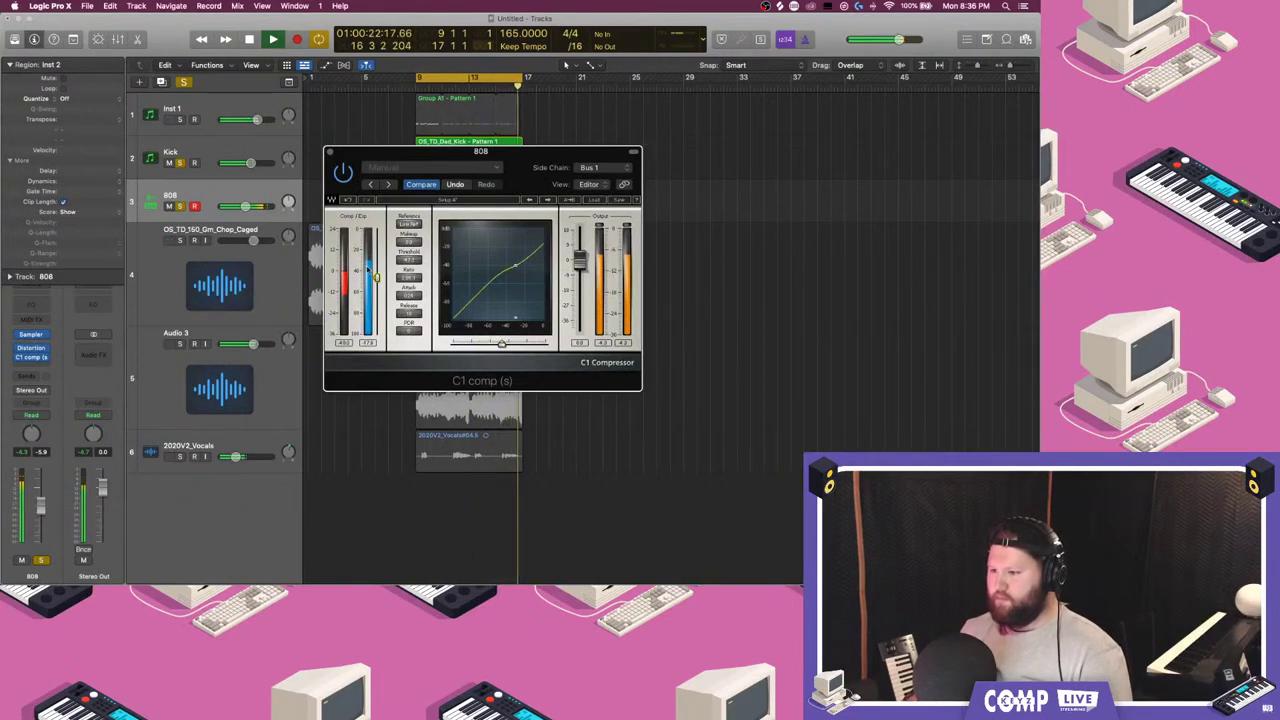
{"action": "left_click", "coordinate": [330, 152]}
- Alternate the solo between the 808 and Kick tracks and play the loop to compare their sound and levels
{"action": "key", "text": "space"}
{"action": "left_click", "coordinate": [181, 207]}
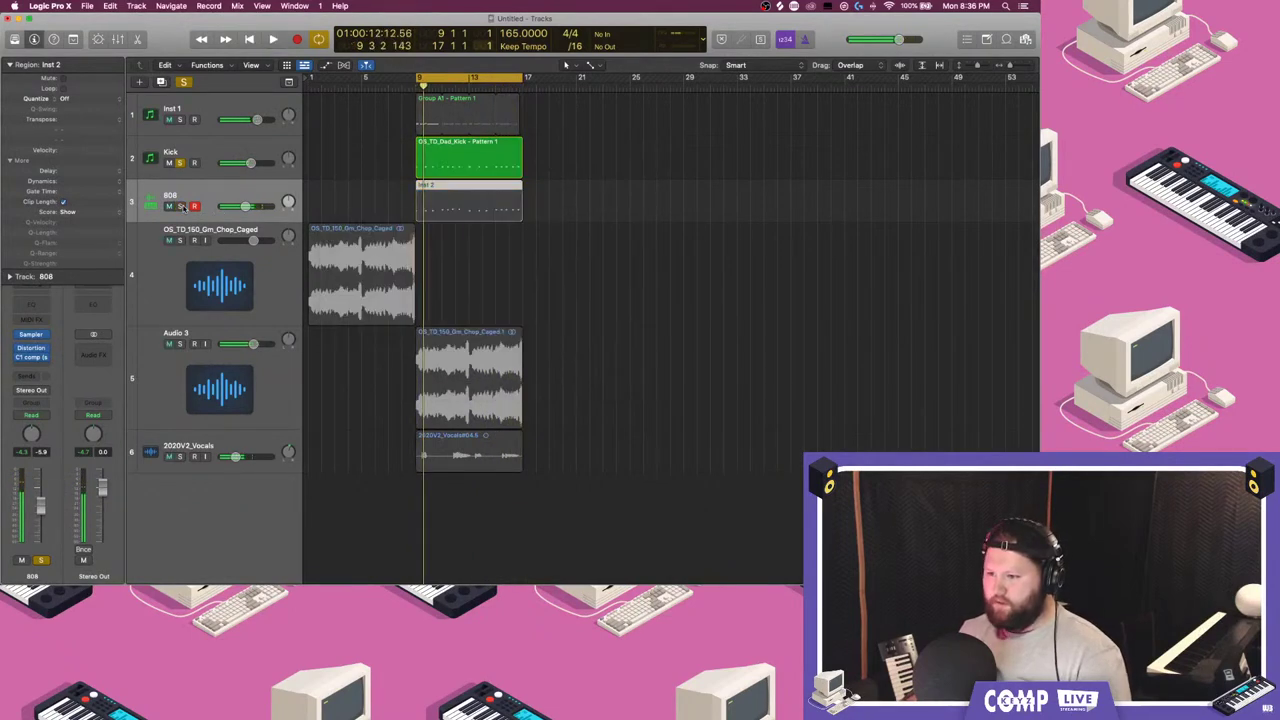
{"action": "left_click", "coordinate": [181, 206]}
{"action": "left_click", "coordinate": [181, 162]}
{"action": "key", "text": "space"}
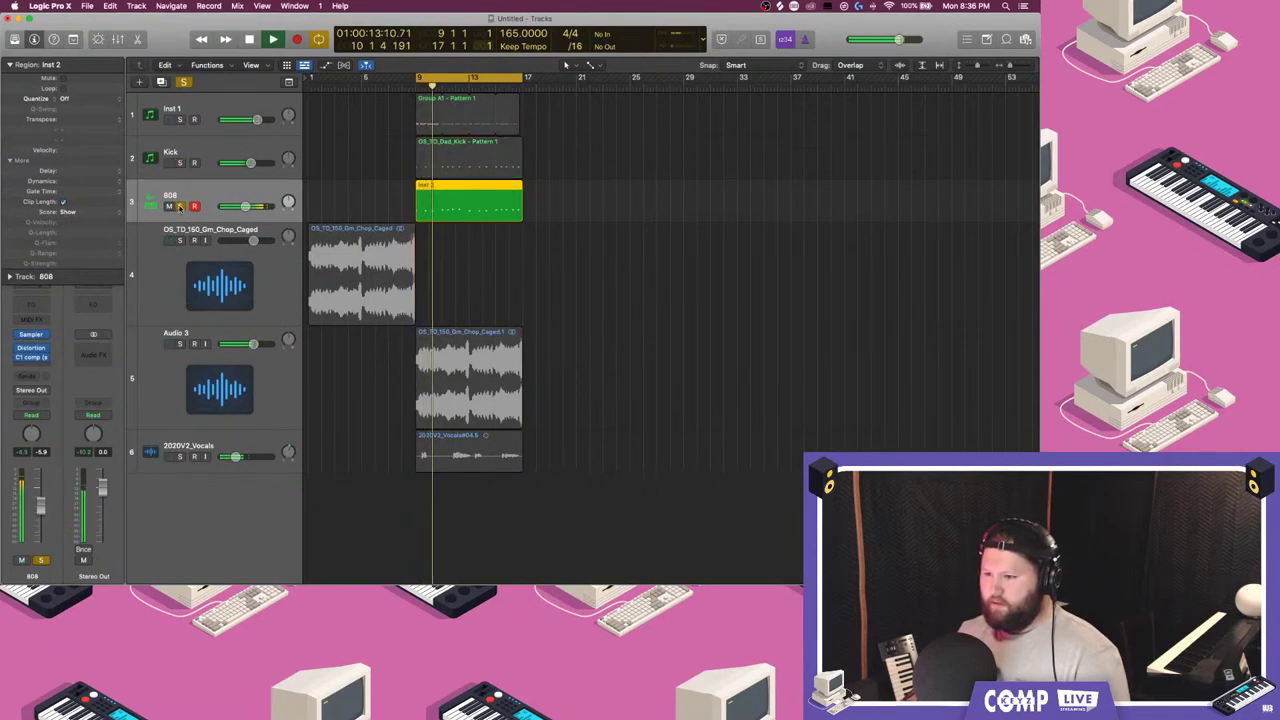
{"action": "left_click", "coordinate": [181, 206]}
{"action": "left_click", "coordinate": [179, 162]}
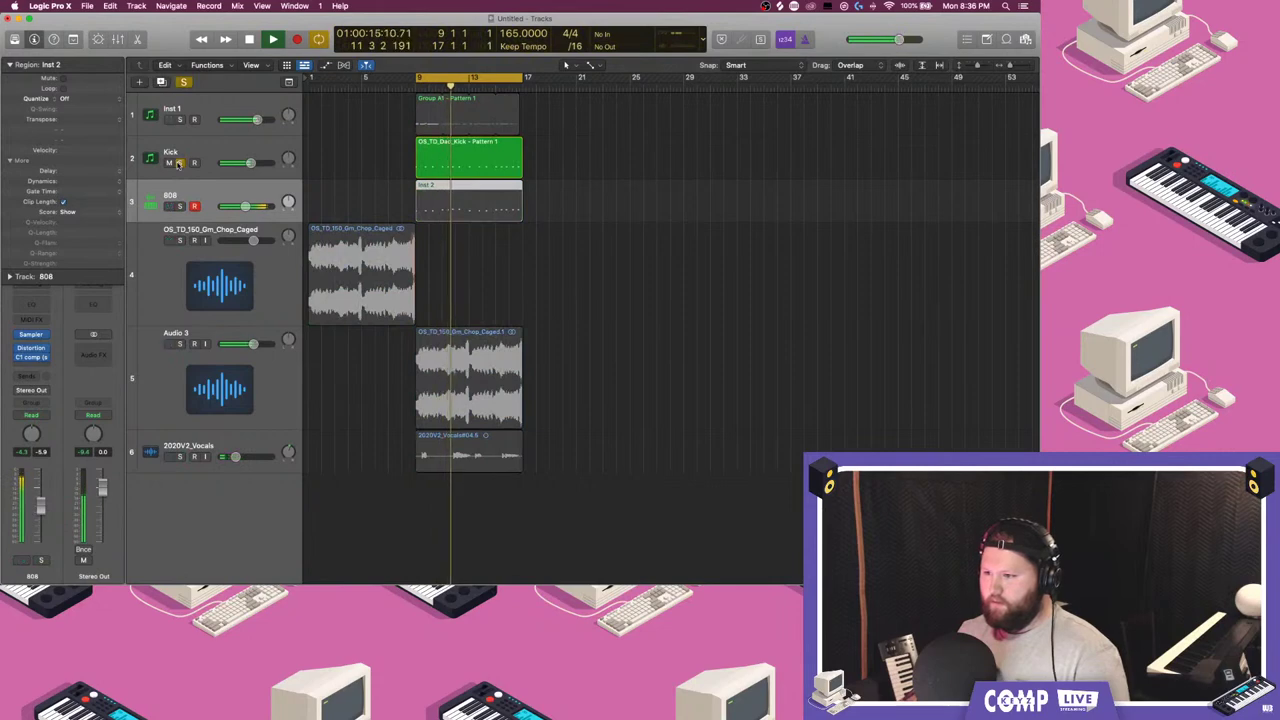
- Select the Kick track, open its Maschine 2 instrument and switch to Splice
{"action": "left_click", "coordinate": [243, 152]}
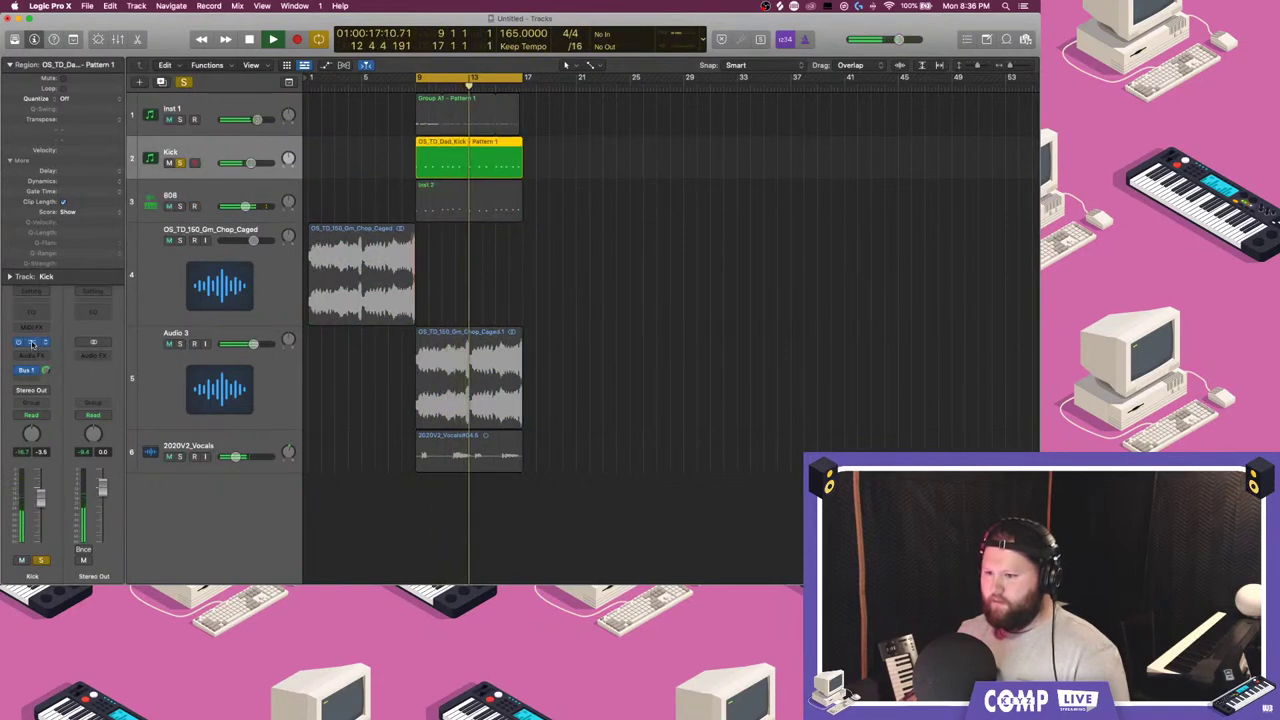
{"action": "mouse_move", "coordinate": [1037, 236]}
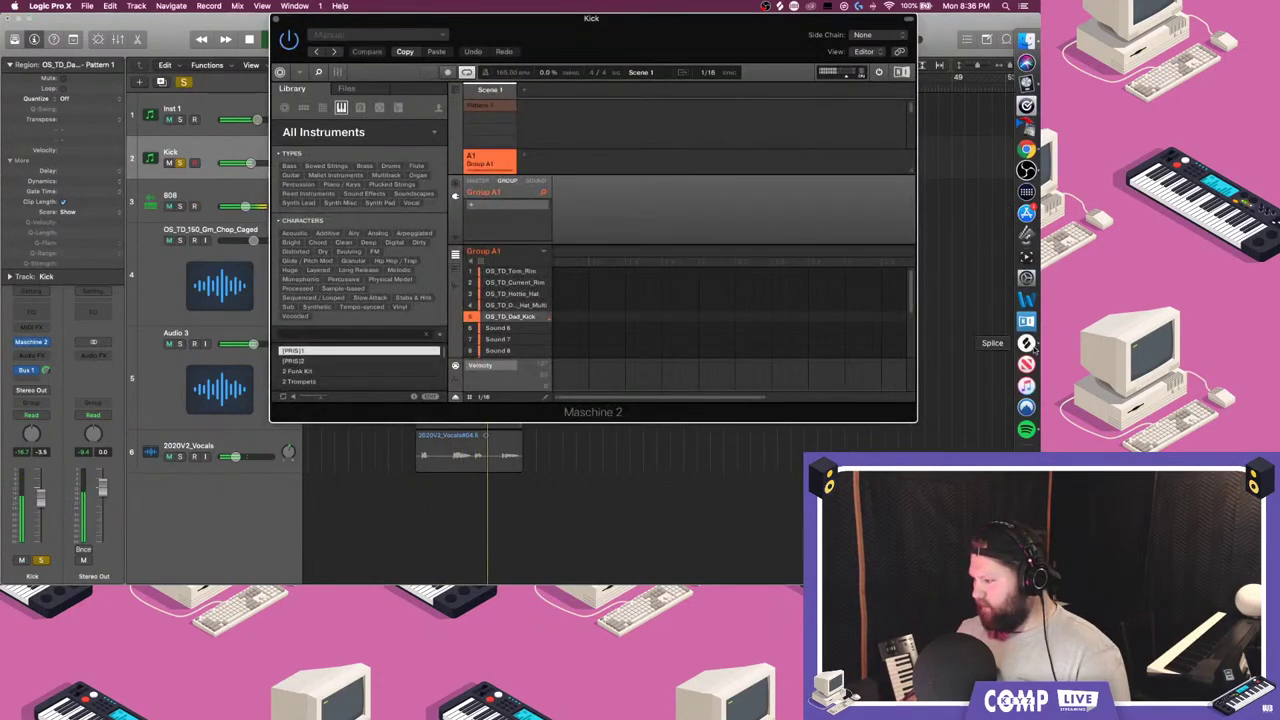
{"action": "left_click", "coordinate": [1026, 343]}
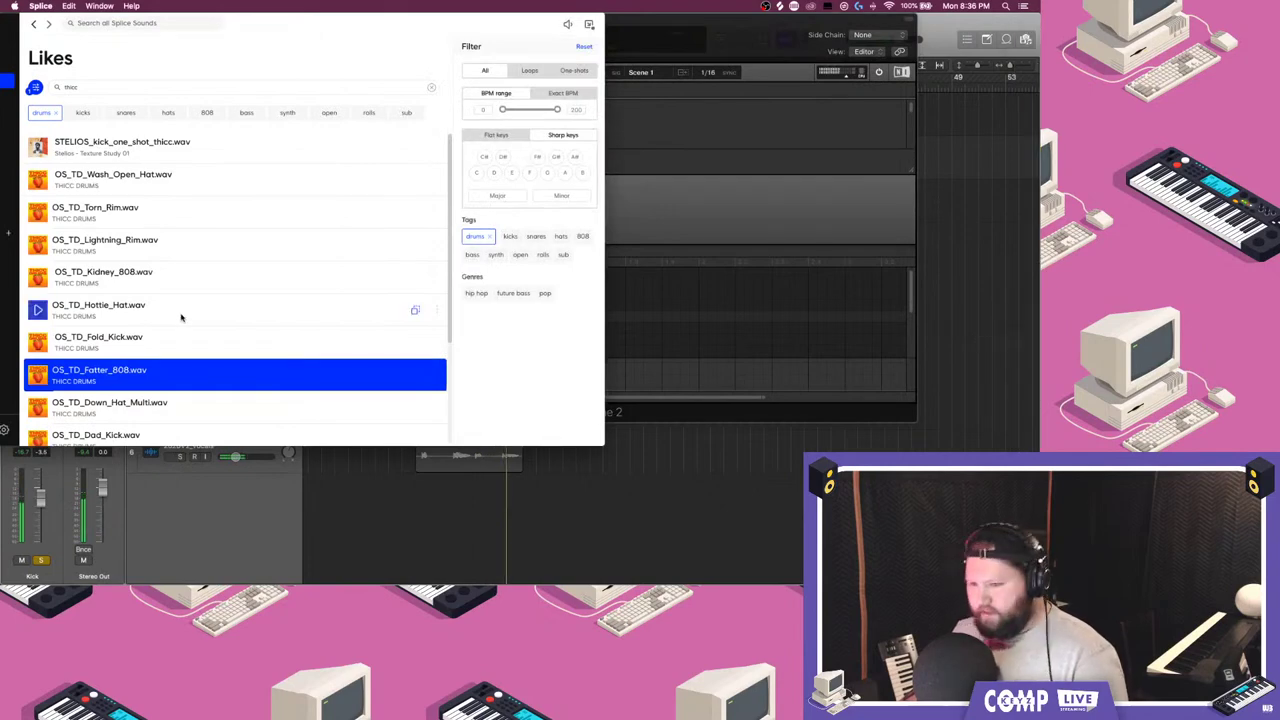
- Filter the liked samples to kicks, audition them and download OS_TD_BillGates_Kick.wav
{"action": "left_click", "coordinate": [37, 343]}
{"action": "left_click", "coordinate": [35, 311]}
{"action": "left_click", "coordinate": [83, 113]}
{"action": "left_click", "coordinate": [37, 180]}
{"action": "left_click", "coordinate": [37, 212]}
{"action": "left_click", "coordinate": [36, 240]}
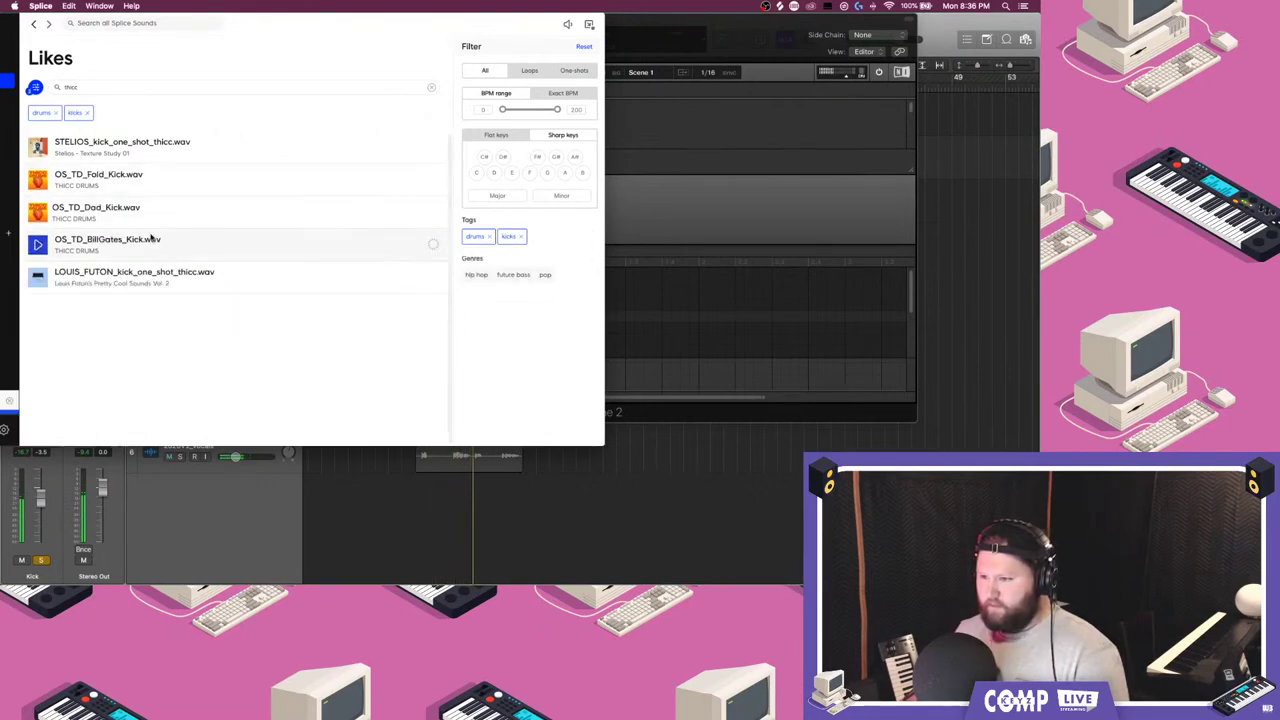
- Replace the OS_TD_Dad_Kick sound in Maschine's Group A1 with OS_TD_BillGates_Kick.wav and close the plug-in window
{"action": "left_click_drag", "start_coordinate": [360, 25], "coordinate": [1040, 25]}
{"action": "left_click_drag", "start_coordinate": [779, 238], "coordinate": [505, 318]}
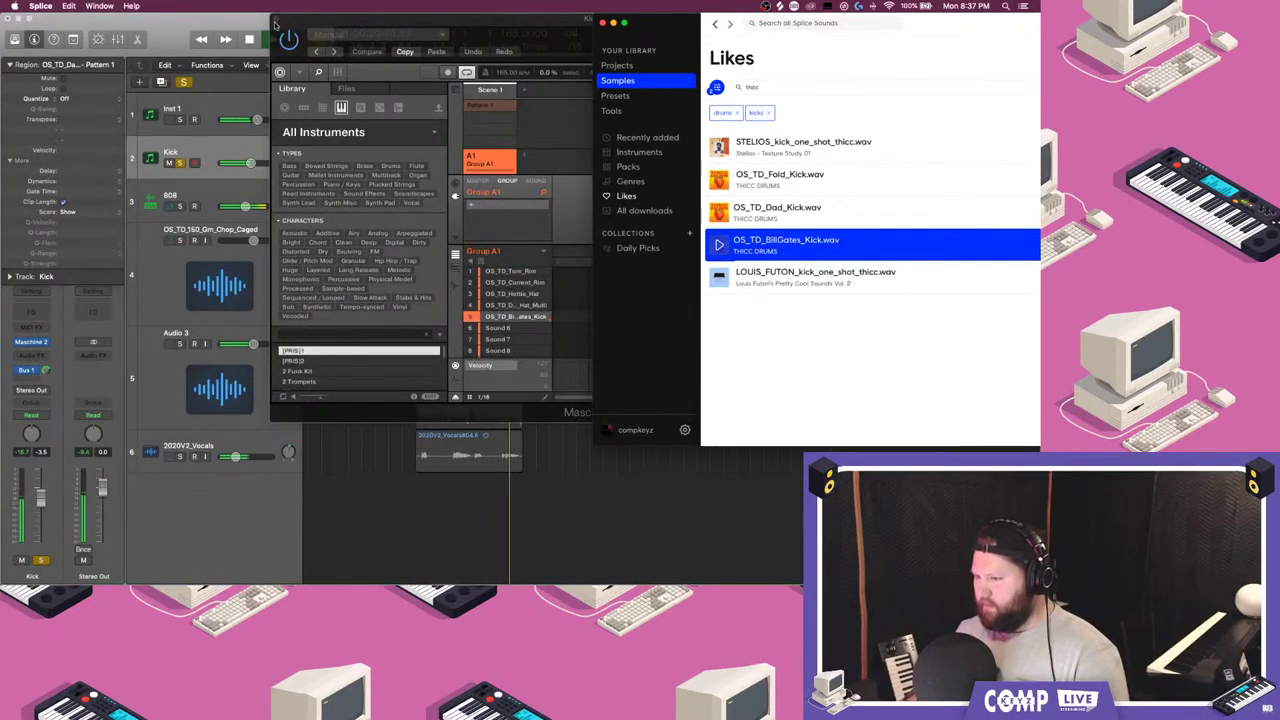
{"action": "left_click", "coordinate": [275, 20]}
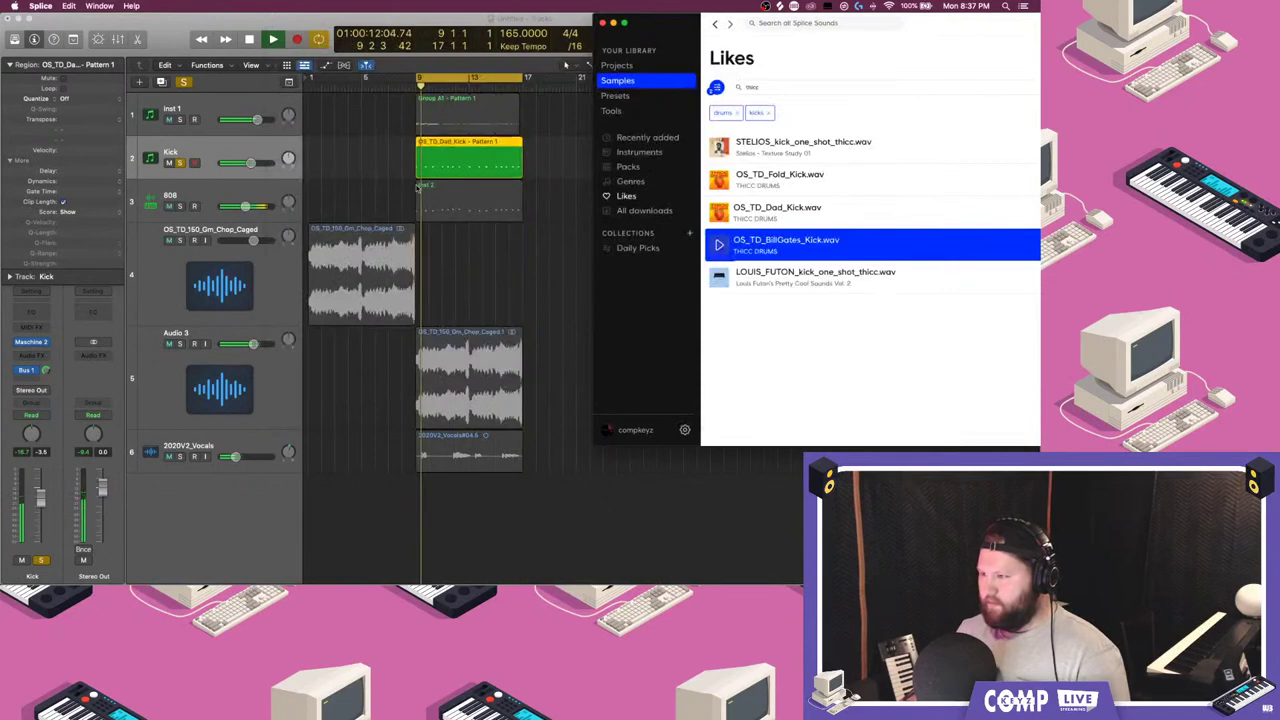
- Set the new kick's sampler envelope type to ADSR in Maschine 2 and close the plug-in window
{"action": "left_click", "coordinate": [31, 342]}
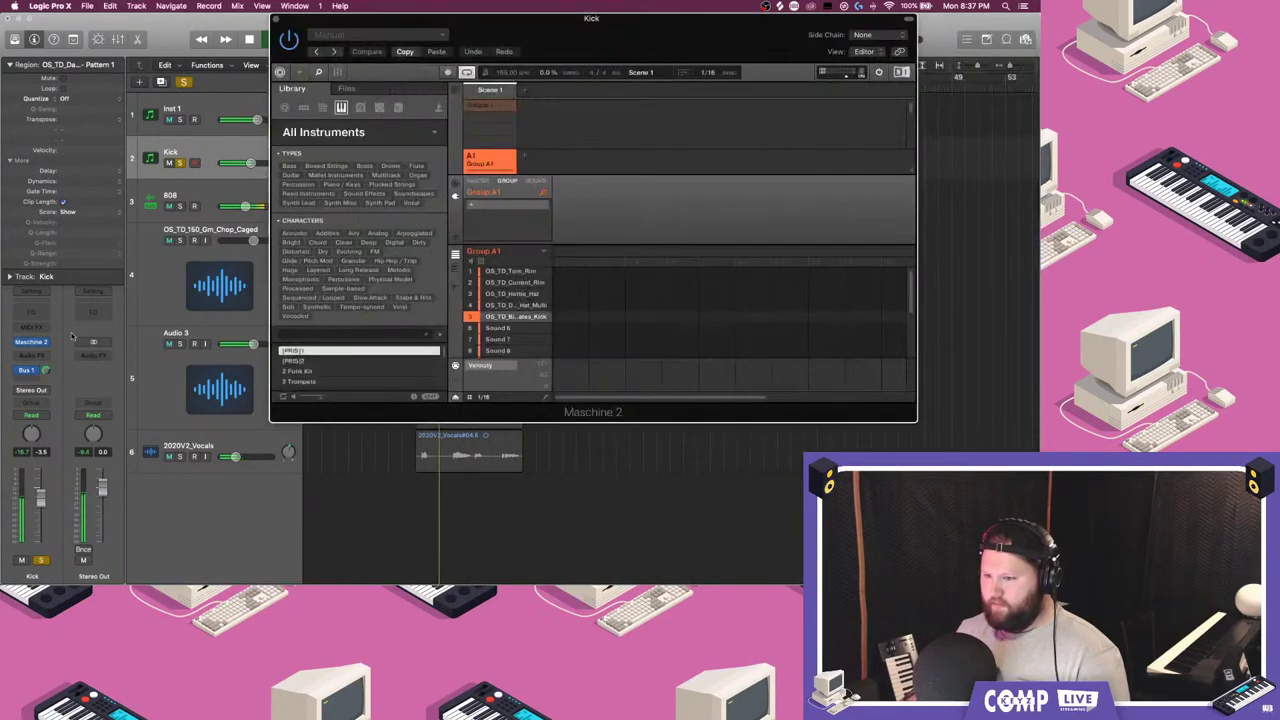
{"action": "left_click", "coordinate": [537, 181]}
{"action": "left_click", "coordinate": [705, 181]}
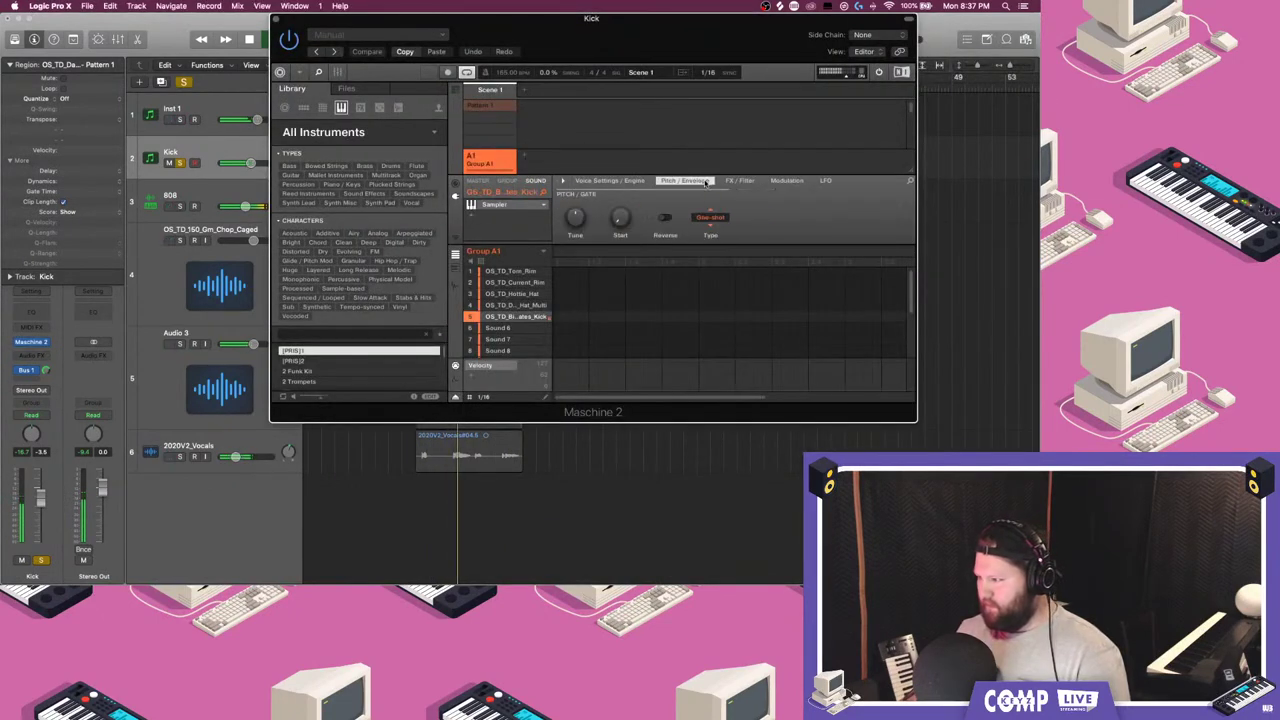
{"action": "left_click_drag", "start_coordinate": [710, 233], "coordinate": [712, 227]}
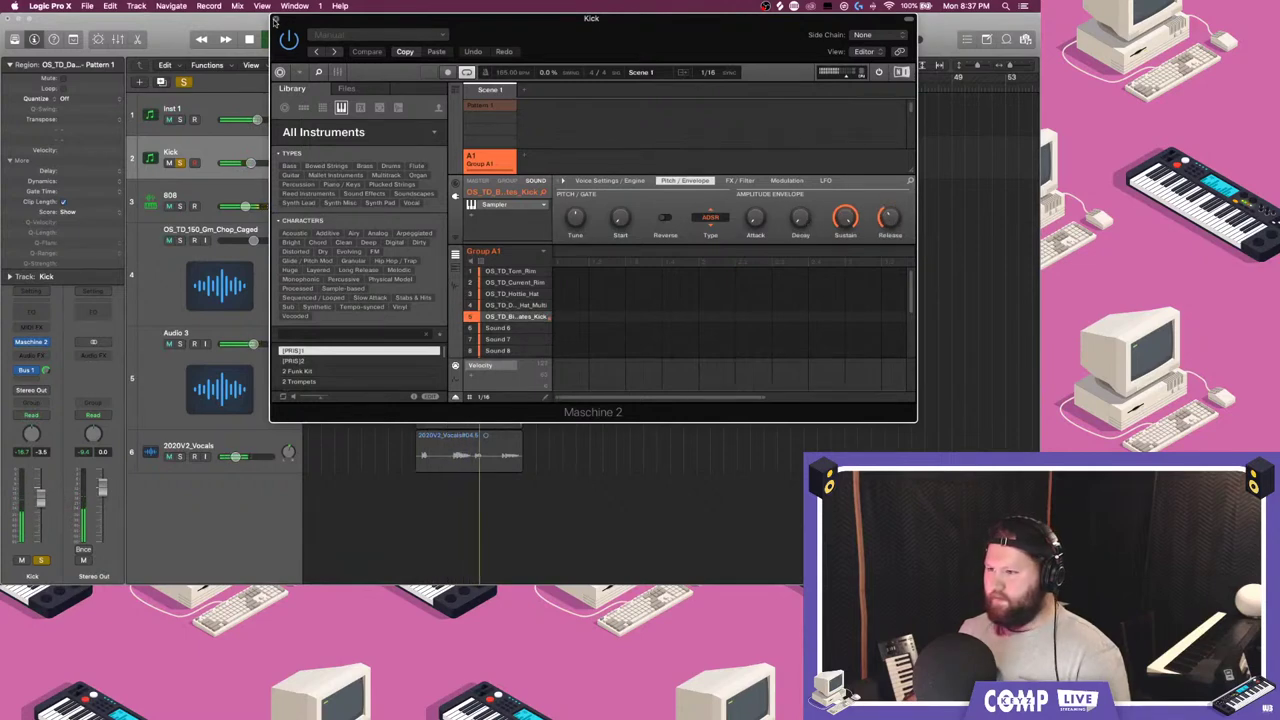
{"action": "left_click", "coordinate": [276, 19]}
- Switch to Splice and open the THICC DRUMS pack that contains OS_TD_BillGates_Kick.wav
{"action": "left_click", "coordinate": [1027, 342]}
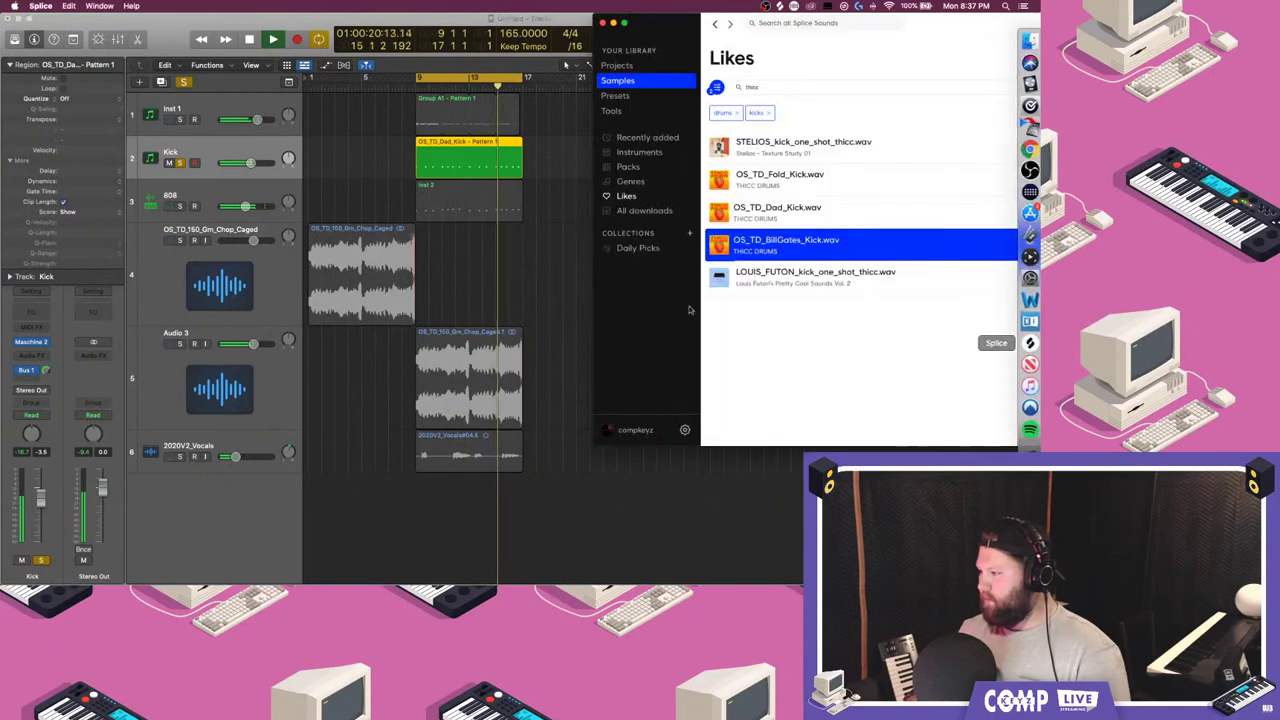
{"action": "left_click", "coordinate": [764, 251]}
- Return to Logic Pro, turn off solo on the Kick track and mute it
{"action": "left_click", "coordinate": [518, 286]}
{"action": "left_click", "coordinate": [180, 163]}
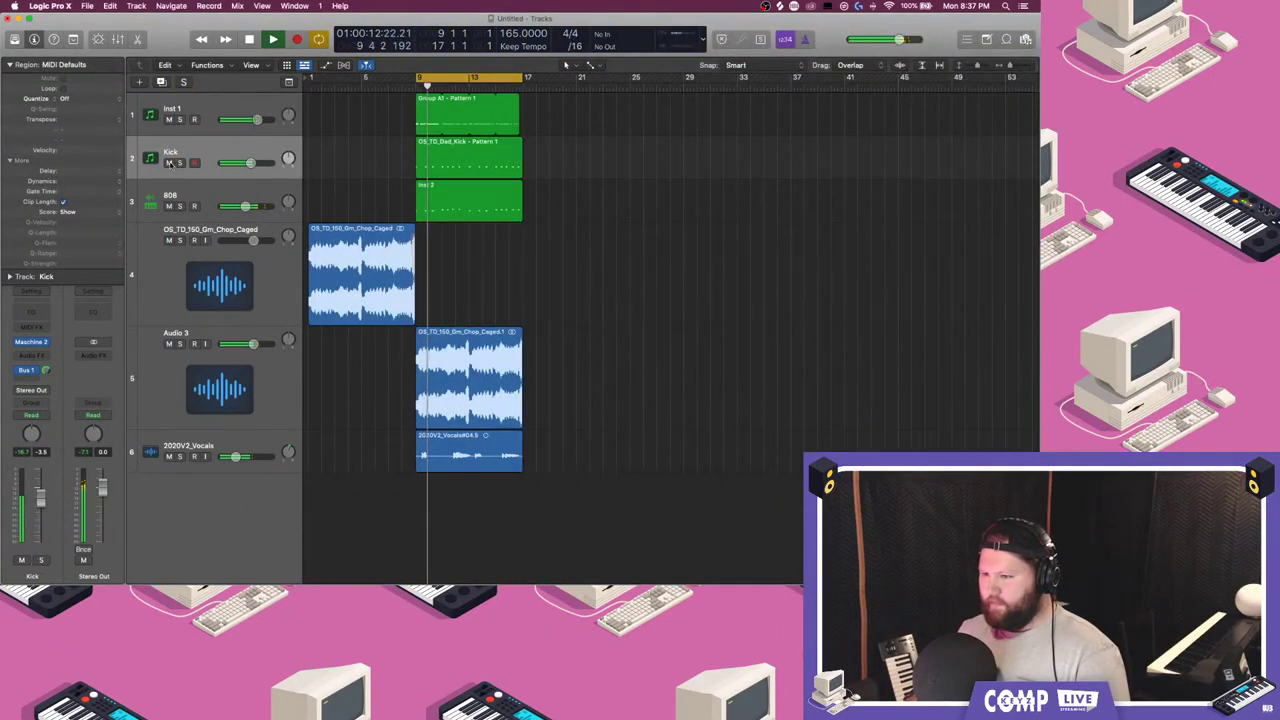
{"action": "left_click", "coordinate": [169, 162]}
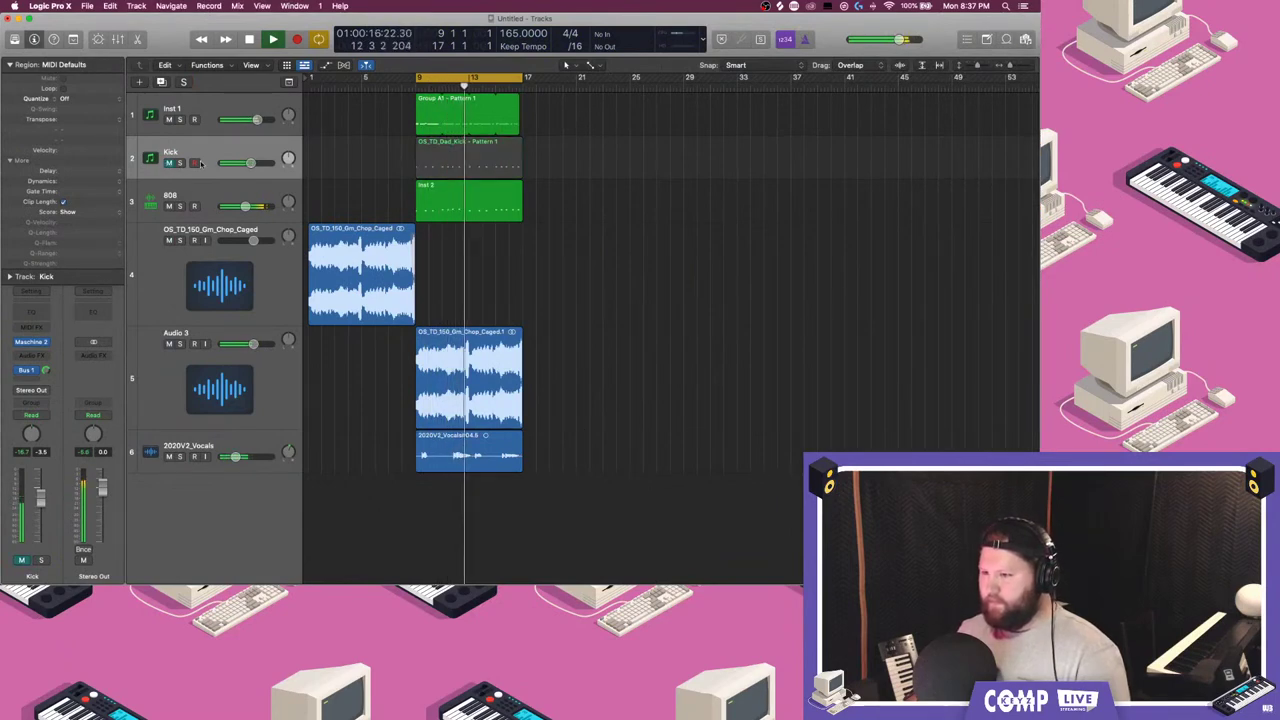
- Switch to Splice and filter the THICC DRUMS pack by the drums and kicks tags
{"action": "left_click", "coordinate": [1030, 343]}
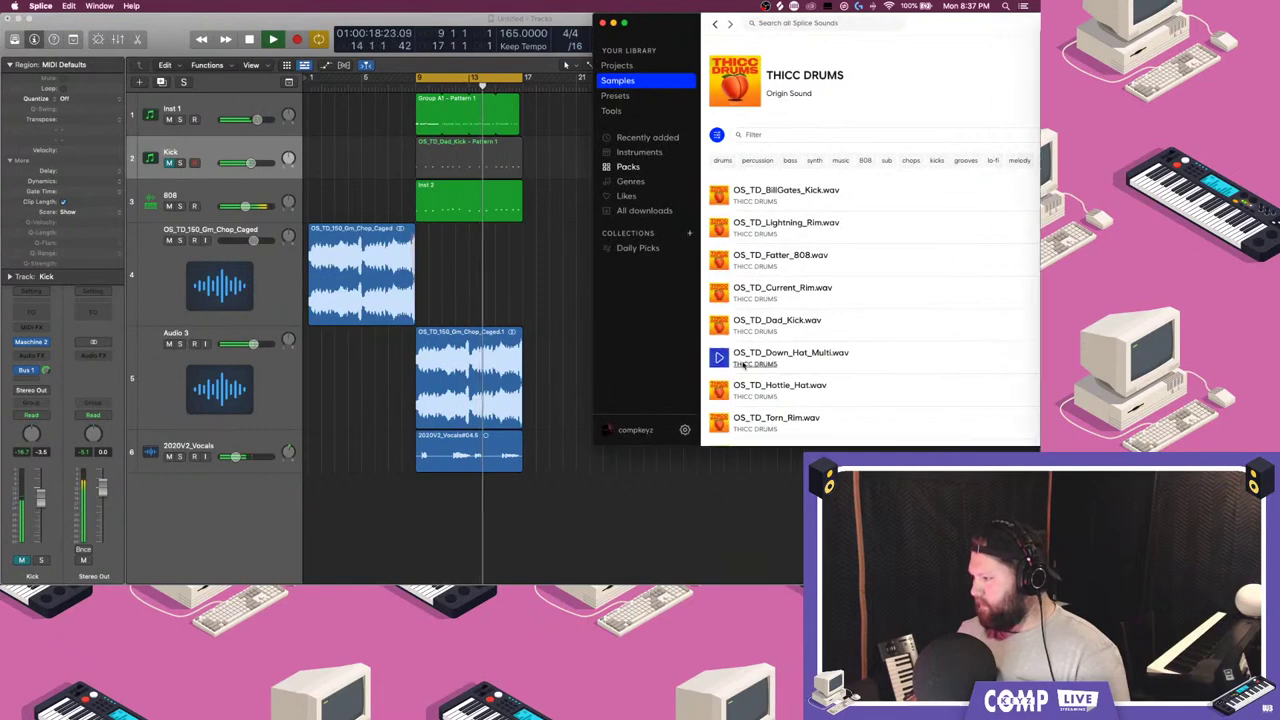
{"action": "left_click", "coordinate": [724, 161]}
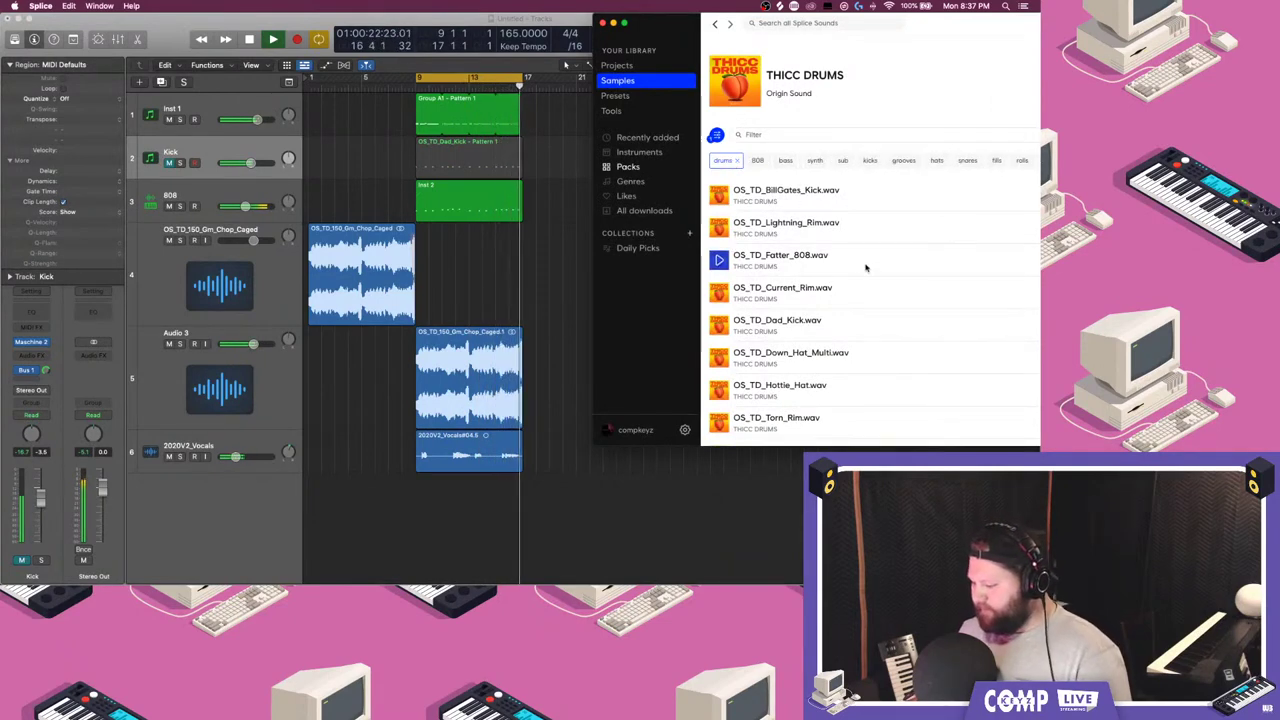
{"action": "scroll", "coordinate": [785, 200], "scroll_direction": "down", "scroll_amount": 1}
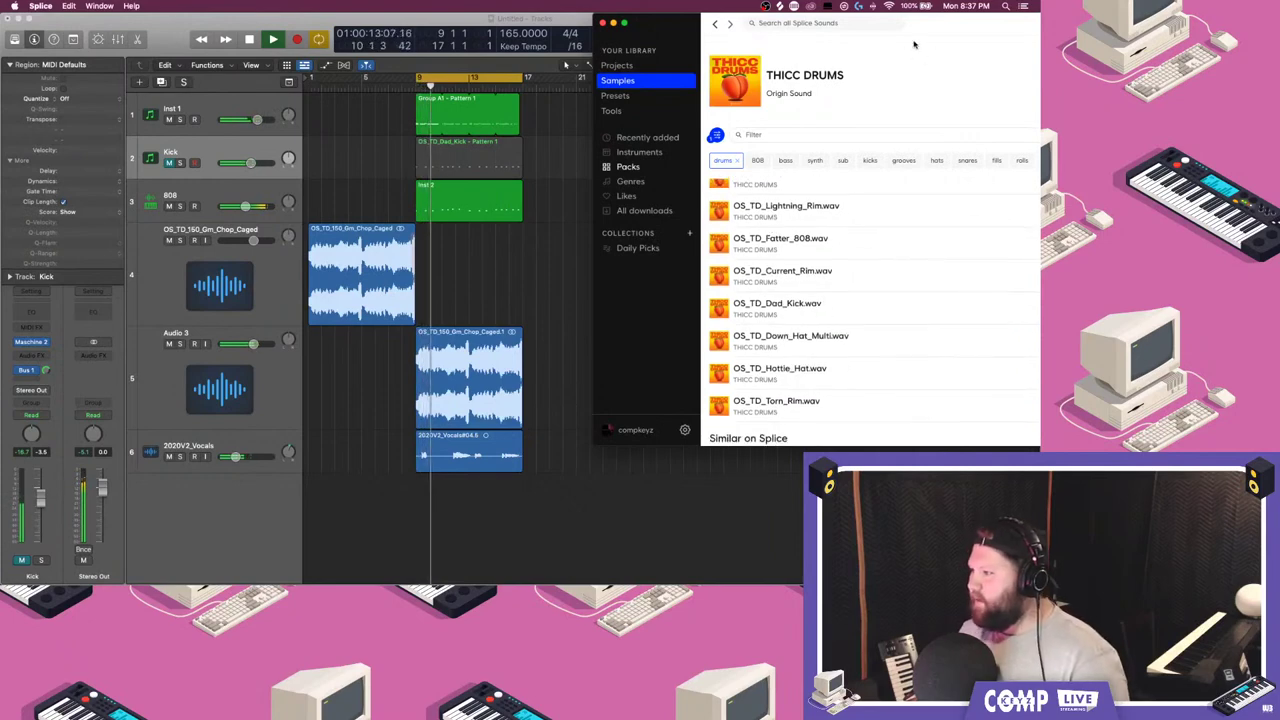
{"action": "scroll", "coordinate": [714, 411], "scroll_direction": "down", "scroll_amount": 3}
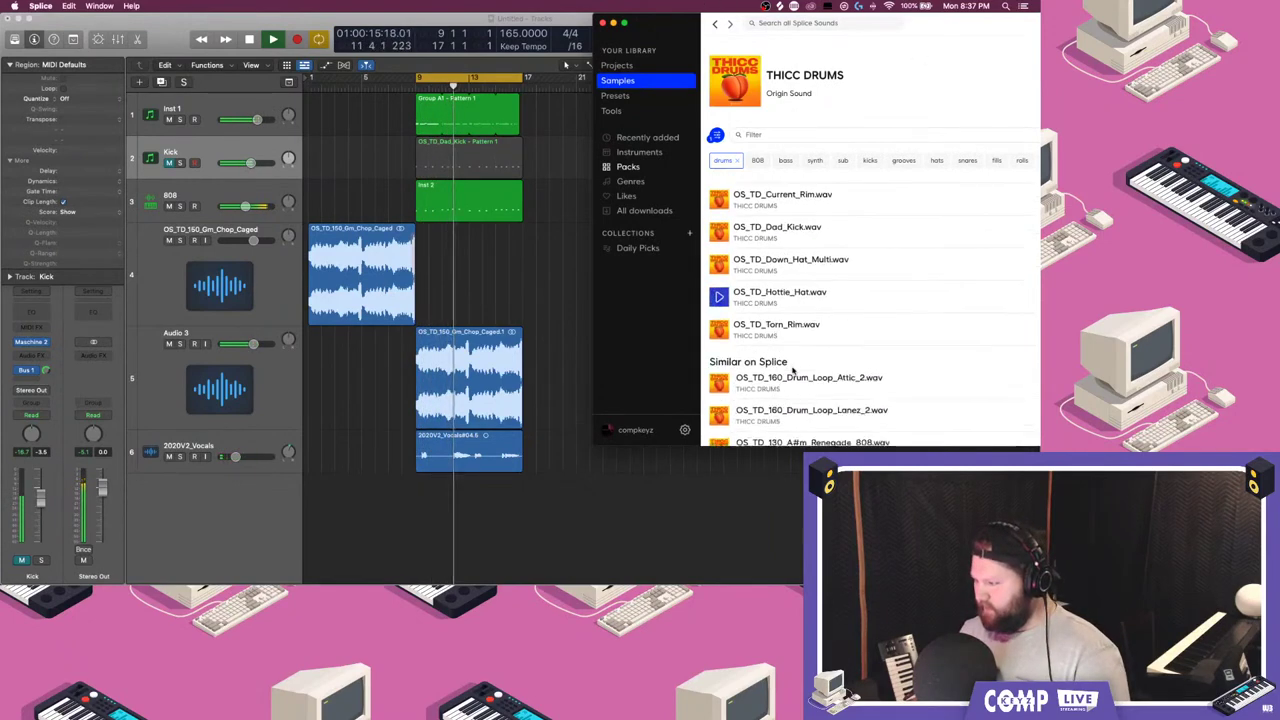
{"action": "left_click", "coordinate": [866, 163]}
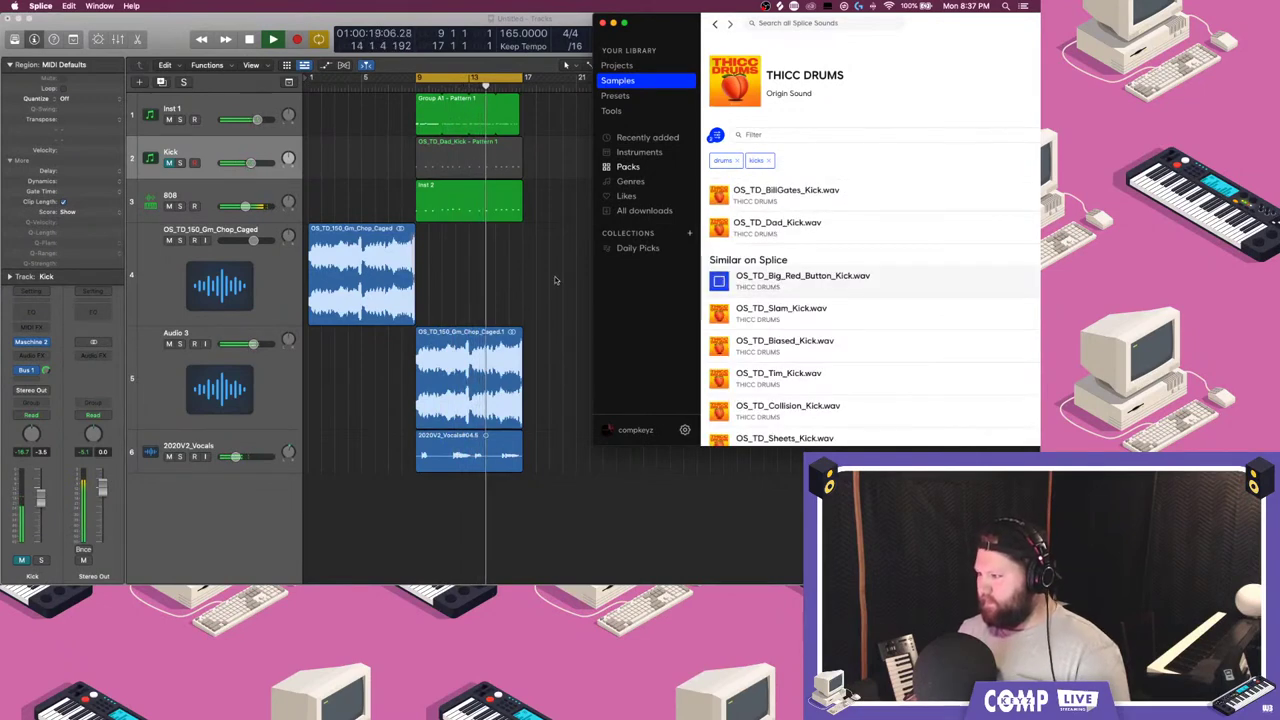
- Stop the project playback in Logic Pro and return to the filtered pack in Splice
{"action": "left_click", "coordinate": [564, 281]}
{"action": "mouse_move", "coordinate": [1030, 285]}
{"action": "left_click", "coordinate": [1027, 343]}
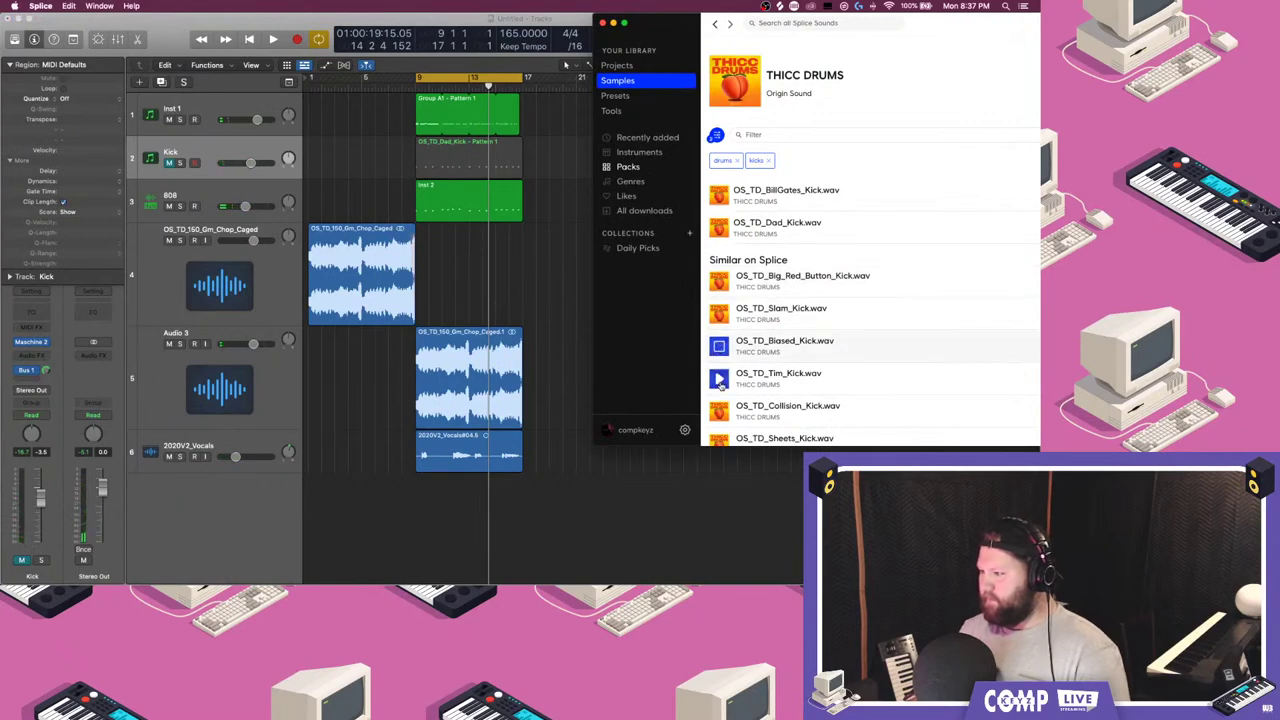
- Audition the THICC DRUMS kicks suggested as similar, down to OS_TD_Charlie_Horse_Kick.wav, and return to the start of the list
{"action": "scroll", "coordinate": [718, 373], "scroll_direction": "down", "scroll_amount": 1}
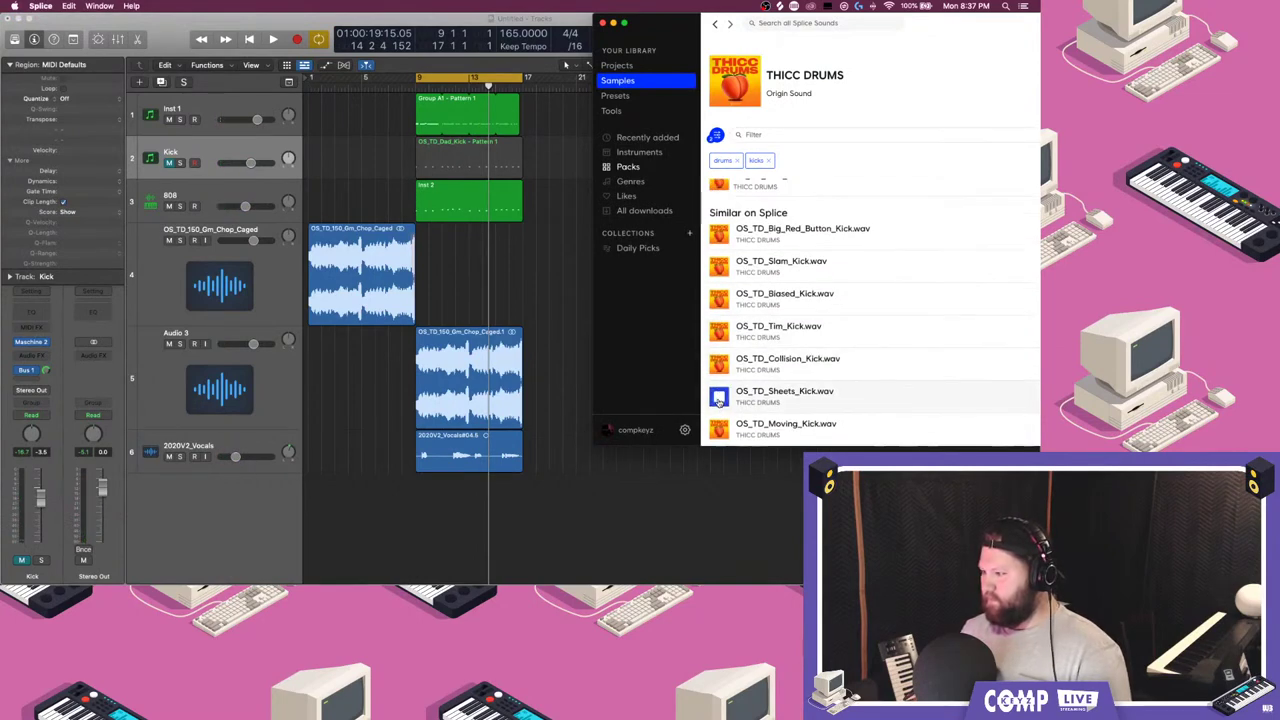
{"action": "scroll", "coordinate": [718, 371], "scroll_direction": "down", "scroll_amount": 3}
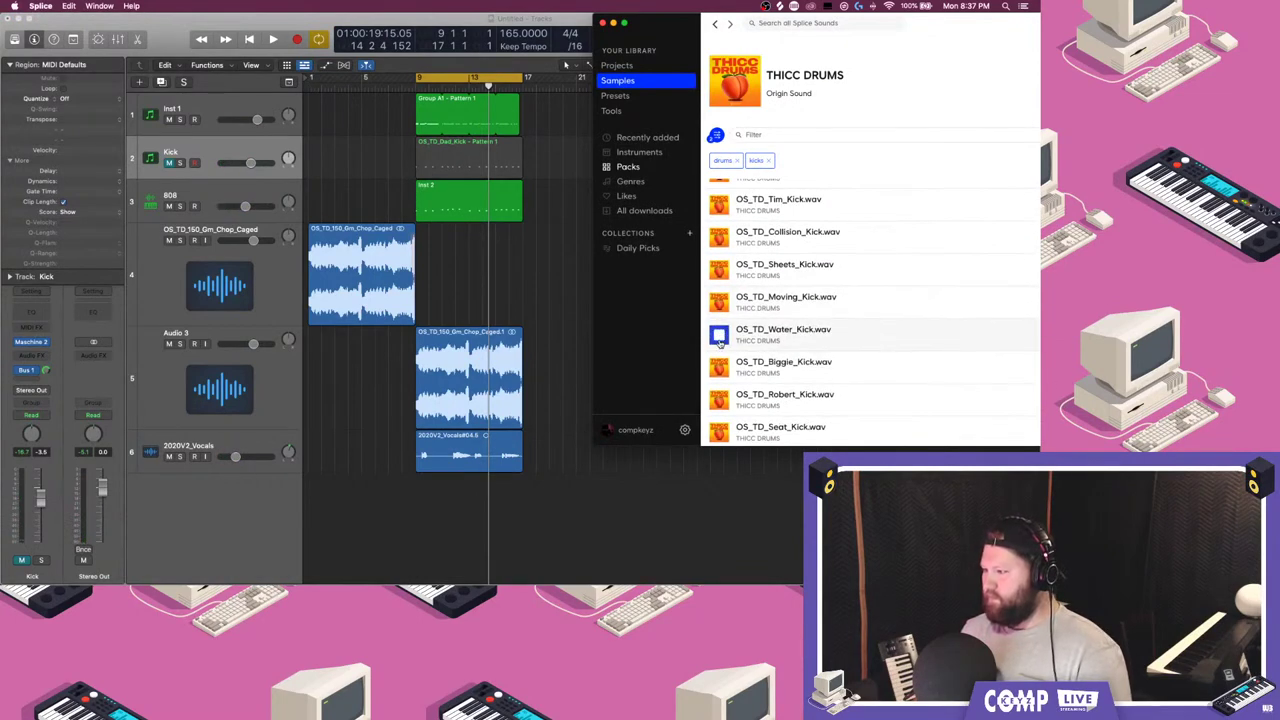
{"action": "scroll", "coordinate": [719, 366], "scroll_direction": "down", "scroll_amount": 1}
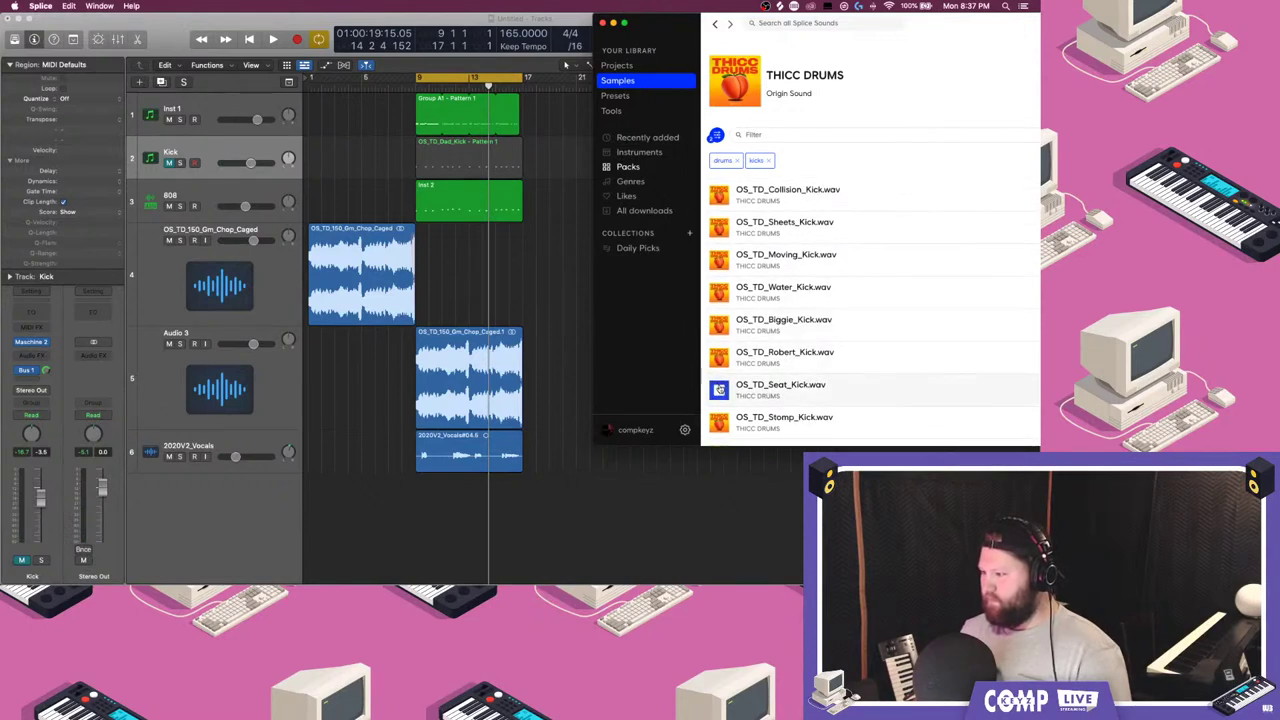
{"action": "scroll", "coordinate": [719, 330], "scroll_direction": "down", "scroll_amount": 3}
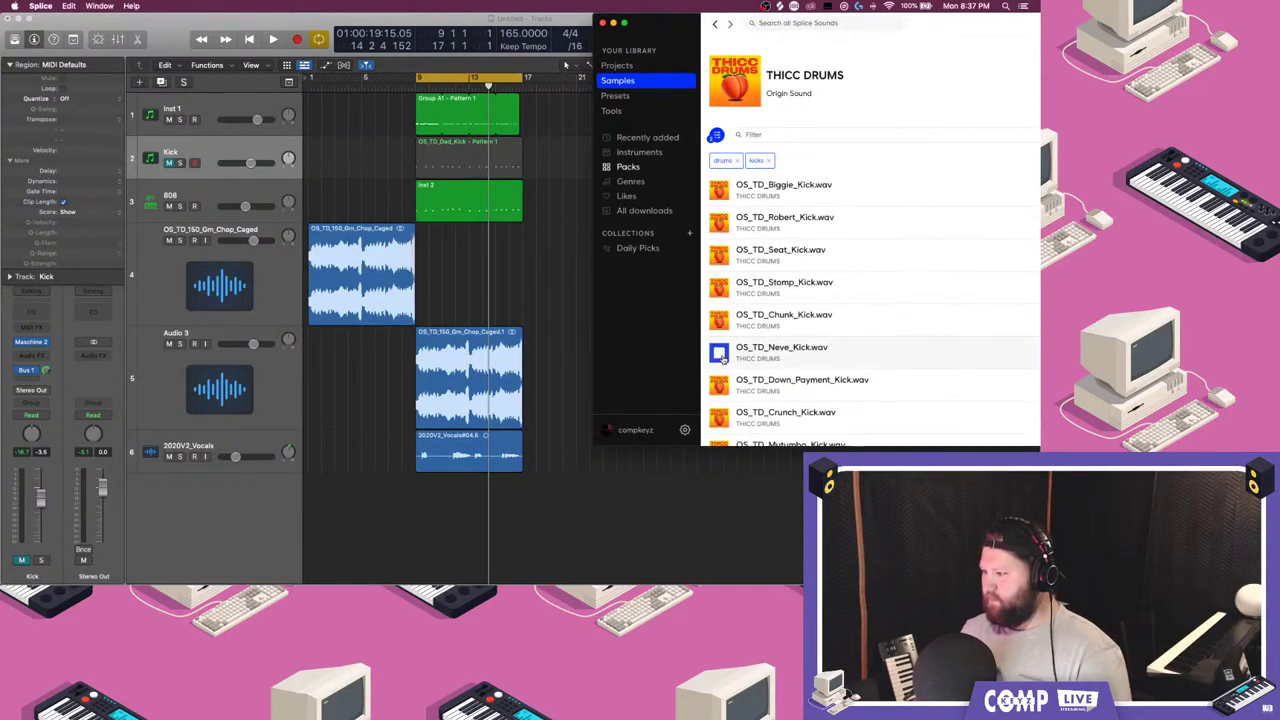
{"action": "scroll", "coordinate": [720, 360], "scroll_direction": "down", "scroll_amount": 2}
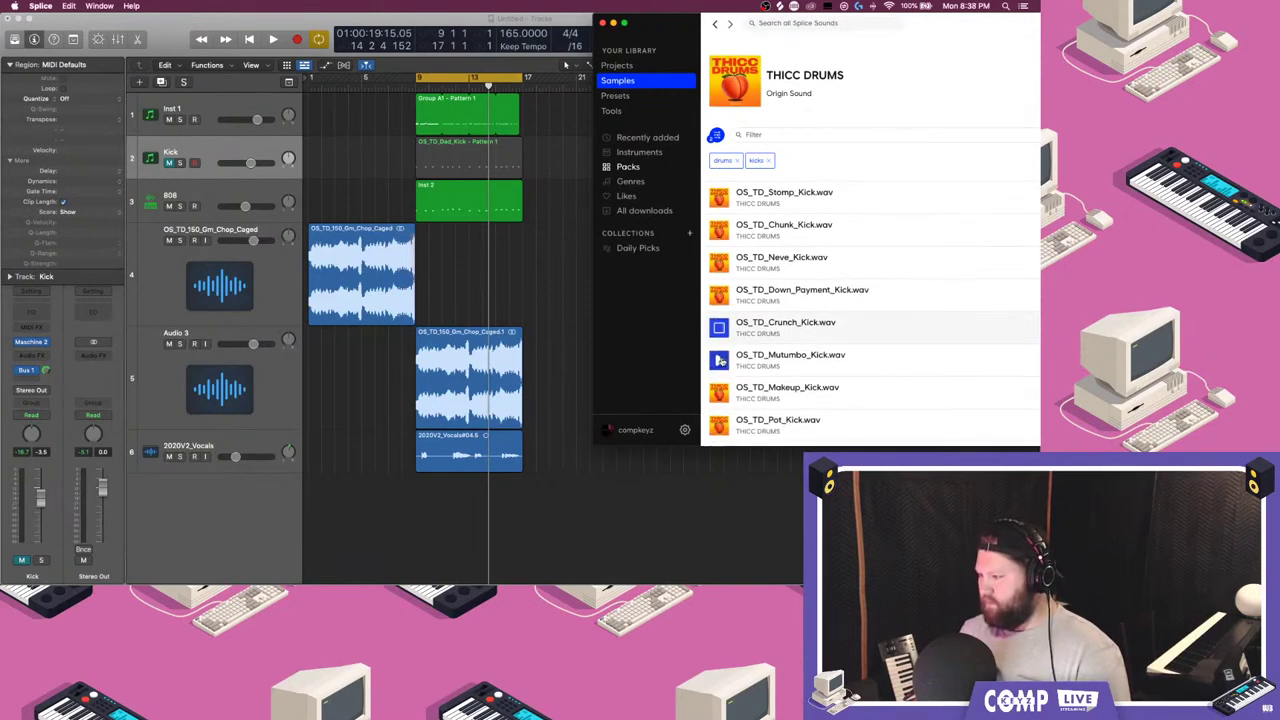
{"action": "scroll", "coordinate": [717, 355], "scroll_direction": "down", "scroll_amount": 3}
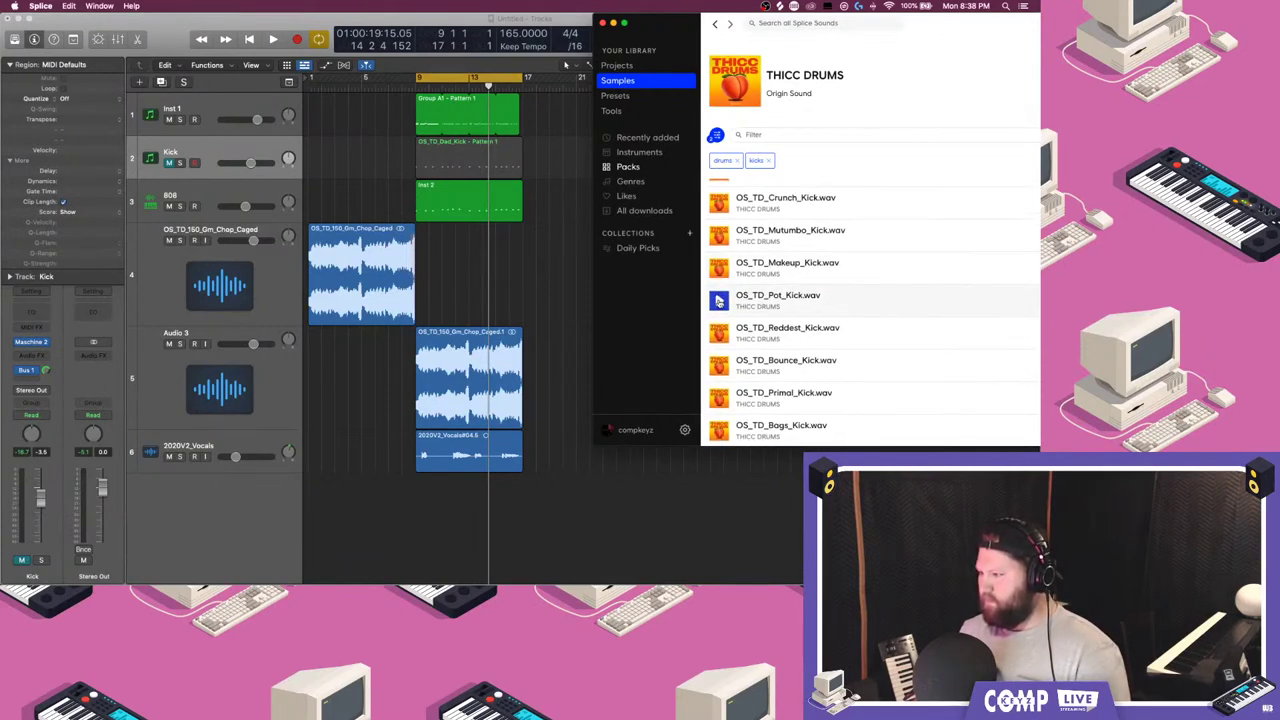
{"action": "left_click", "coordinate": [717, 341]}
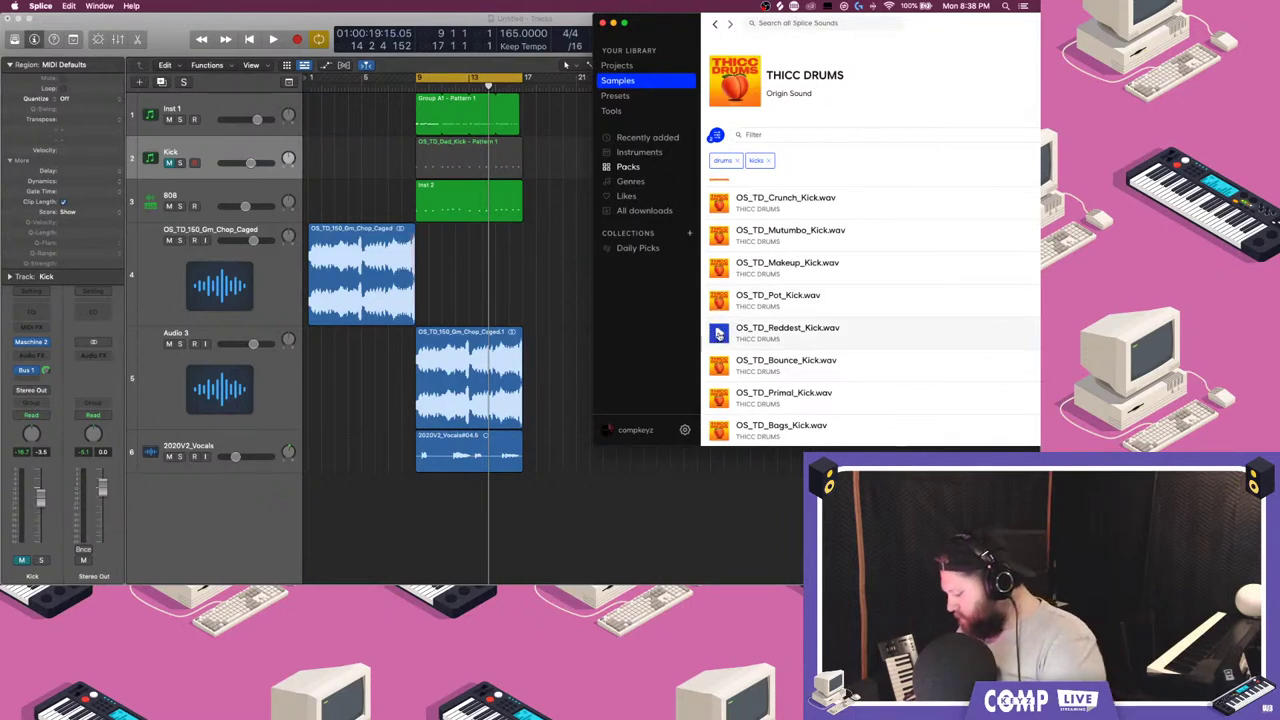
{"action": "key", "text": "Down"}
{"action": "key", "text": "Down"}
{"action": "key", "text": "Down"}
{"action": "key", "text": "Up"}
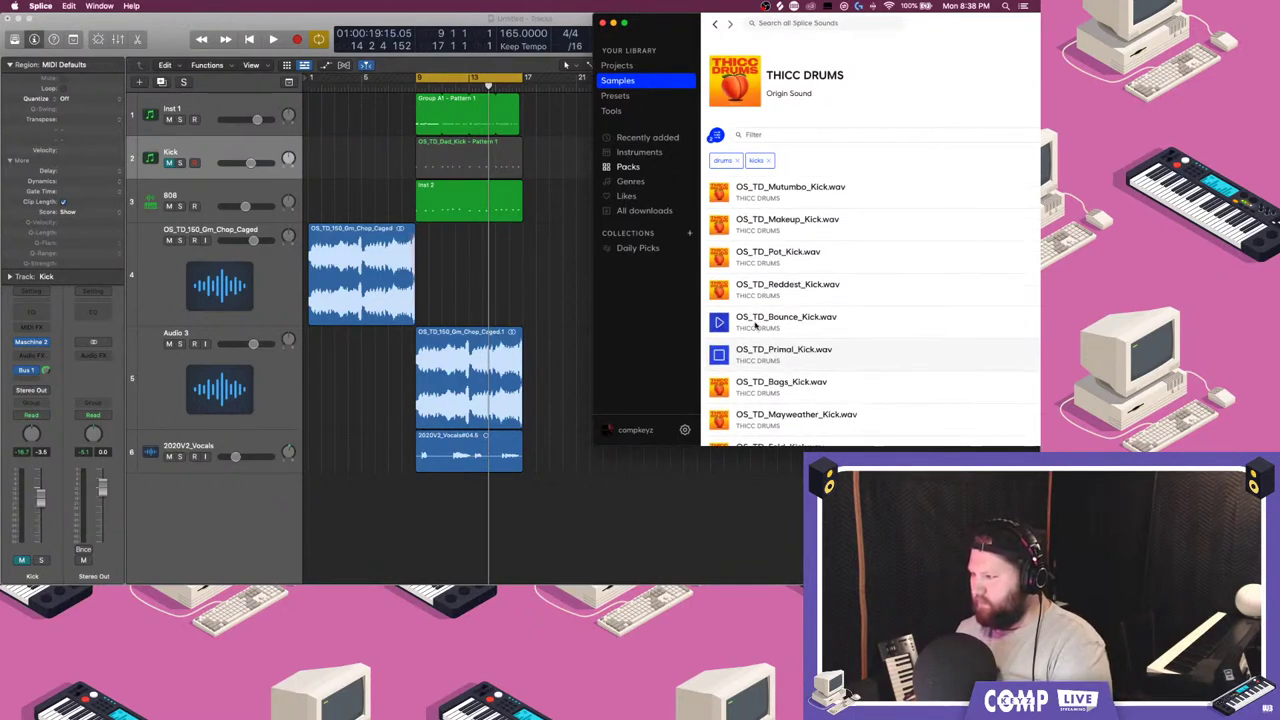
{"action": "key", "text": "Up"}
{"action": "key", "text": "Down"}
{"action": "key", "text": "Down"}
{"action": "key", "text": "Down"}
{"action": "key", "text": "Down"}
{"action": "key", "text": "Down"}
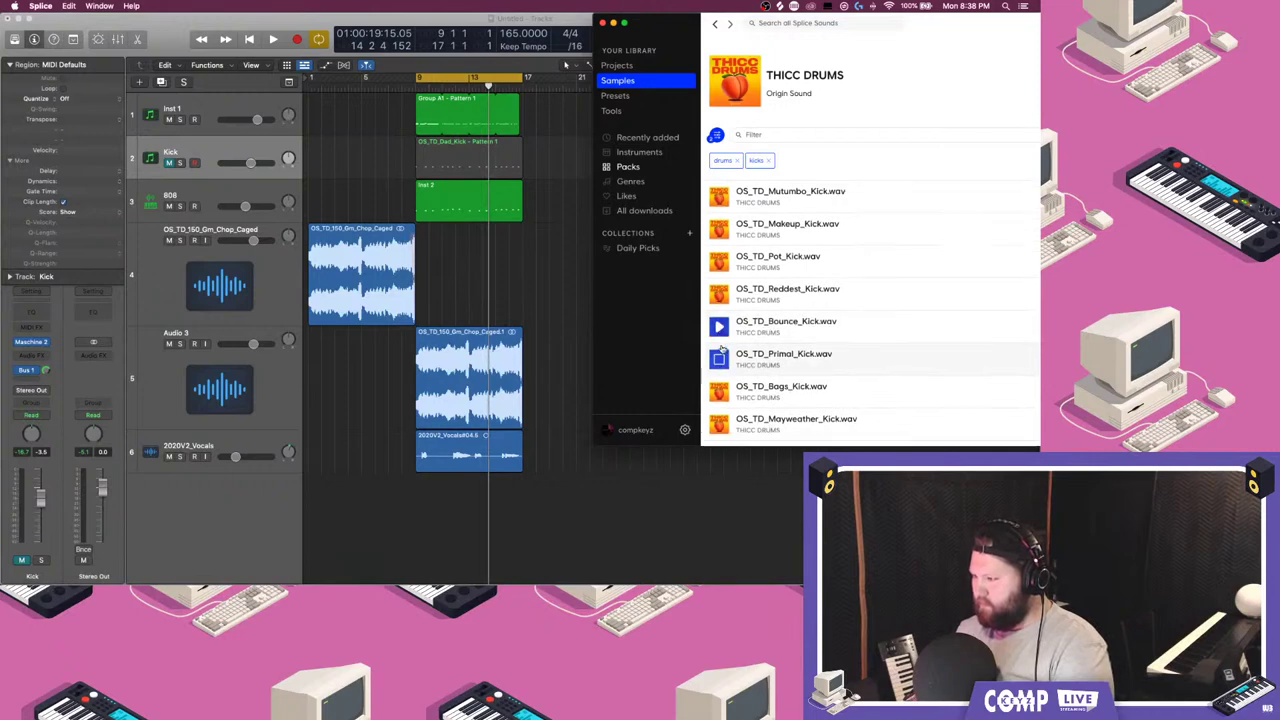
{"action": "key", "text": "Down"}
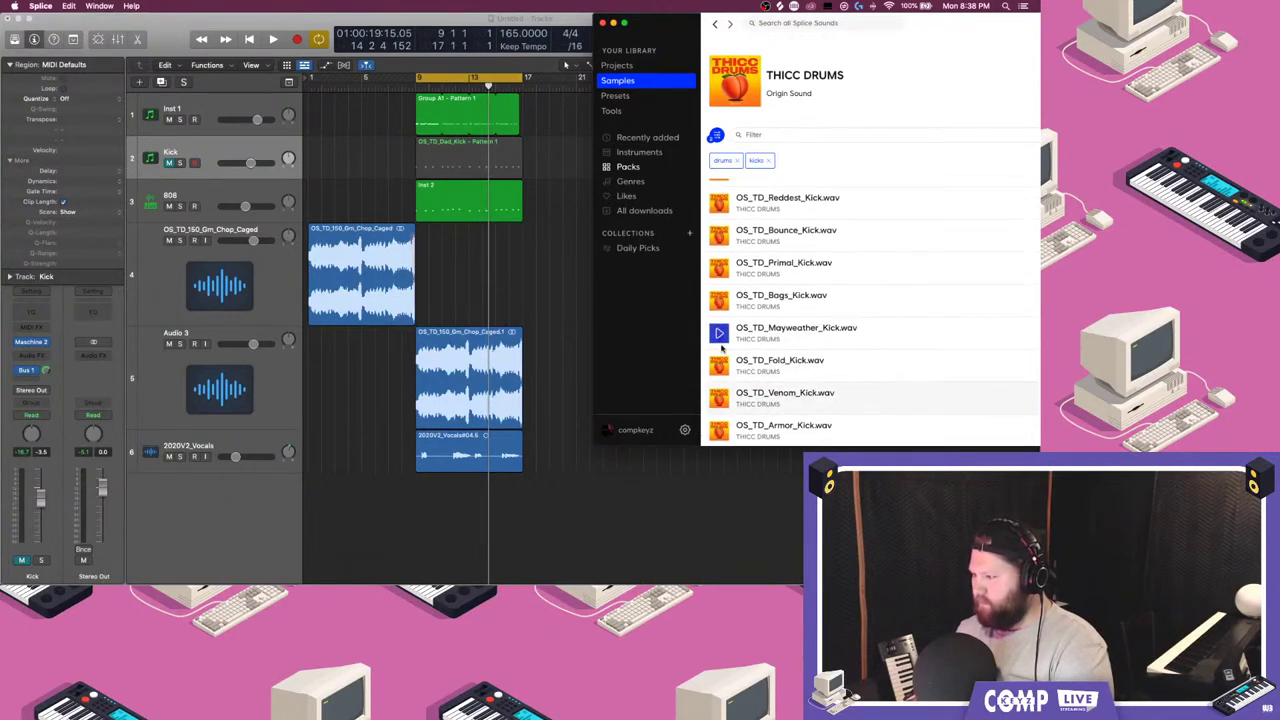
{"action": "key", "text": "Down"}
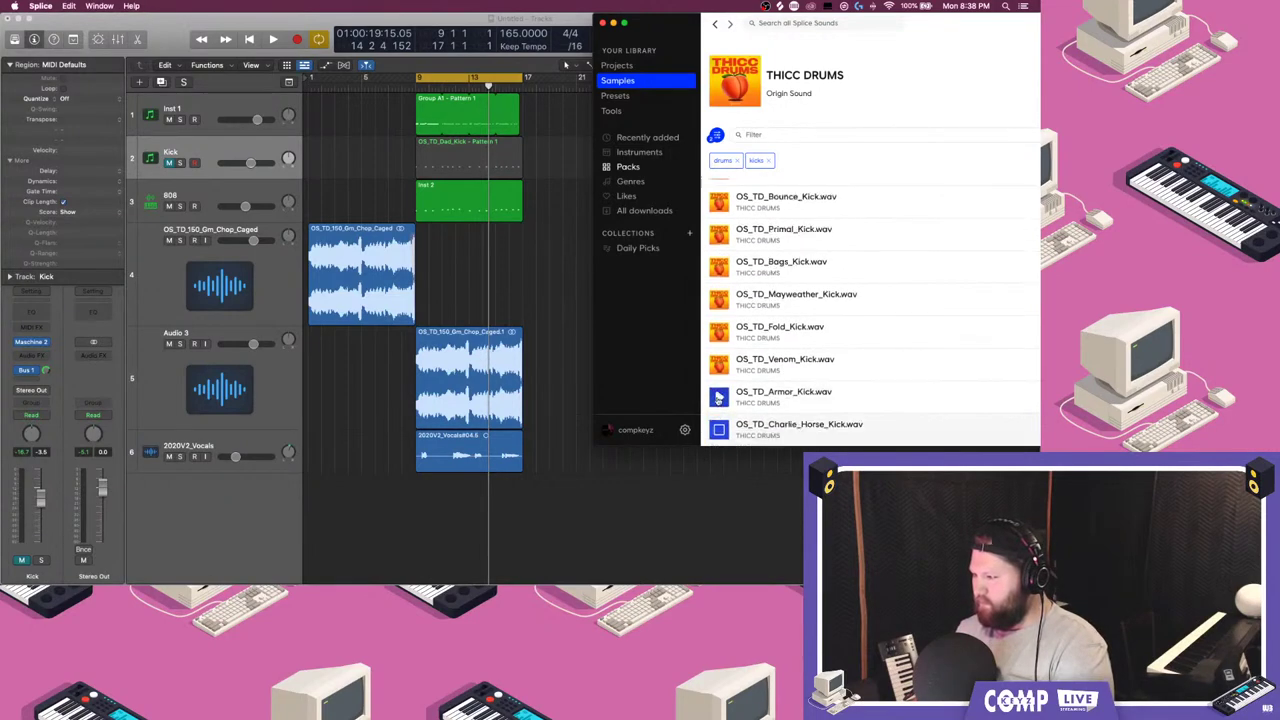
{"action": "key", "text": "Up"}
{"action": "key", "text": "Up"}
{"action": "key", "text": "Up"}
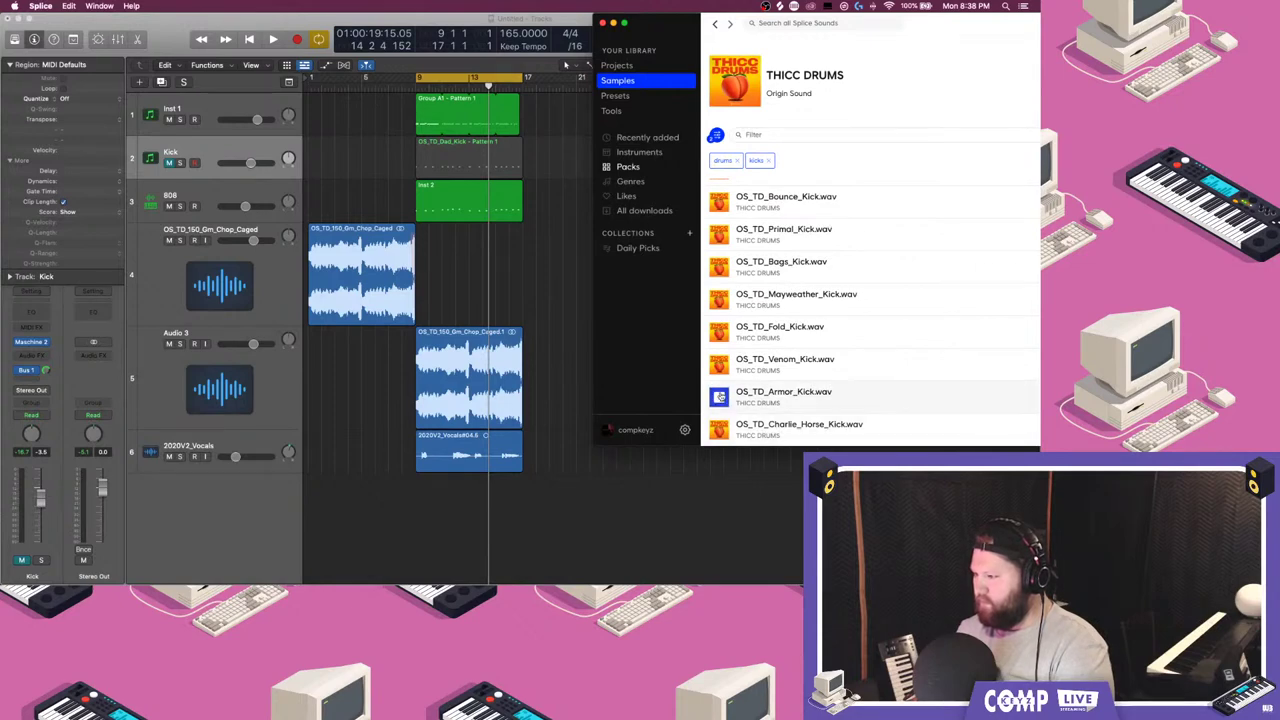
{"action": "left_click", "coordinate": [719, 304]}
{"action": "scroll", "coordinate": [720, 335], "scroll_direction": "up", "scroll_amount": 15}
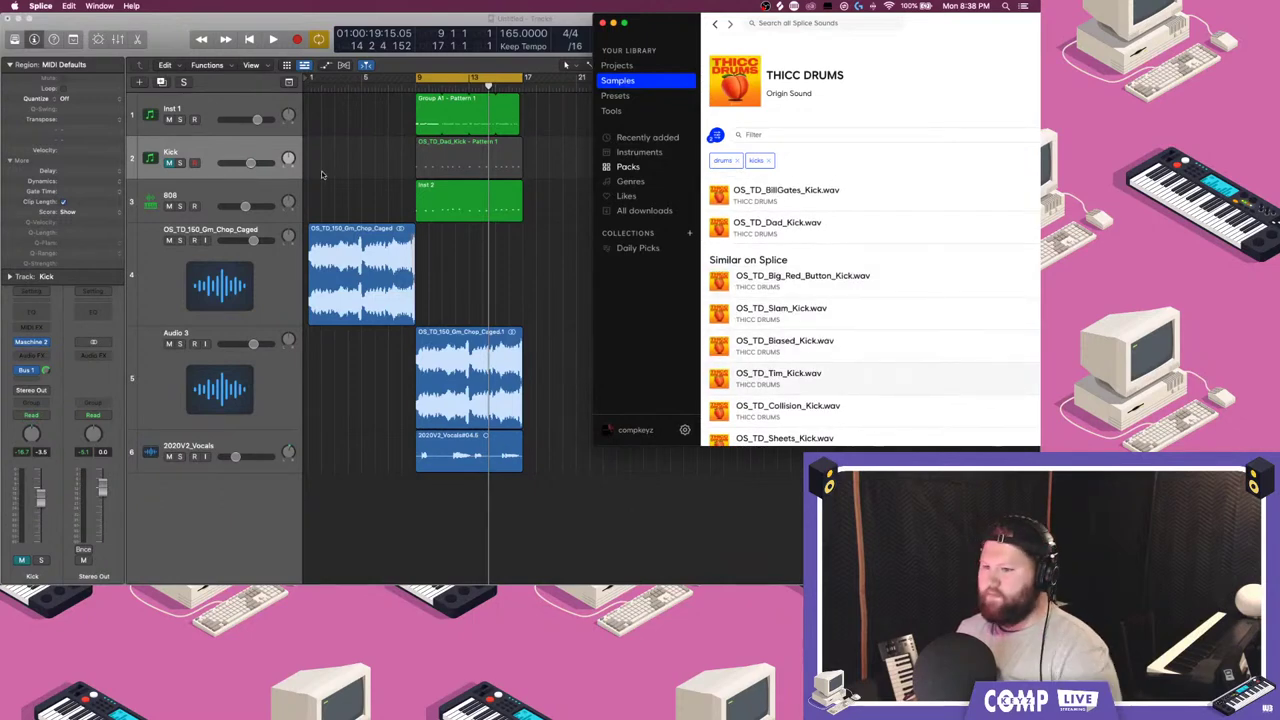
- Reopen the Kick track's Maschine 2 instrument in Logic Pro and bring Splice back over it
{"action": "left_click", "coordinate": [169, 159]}
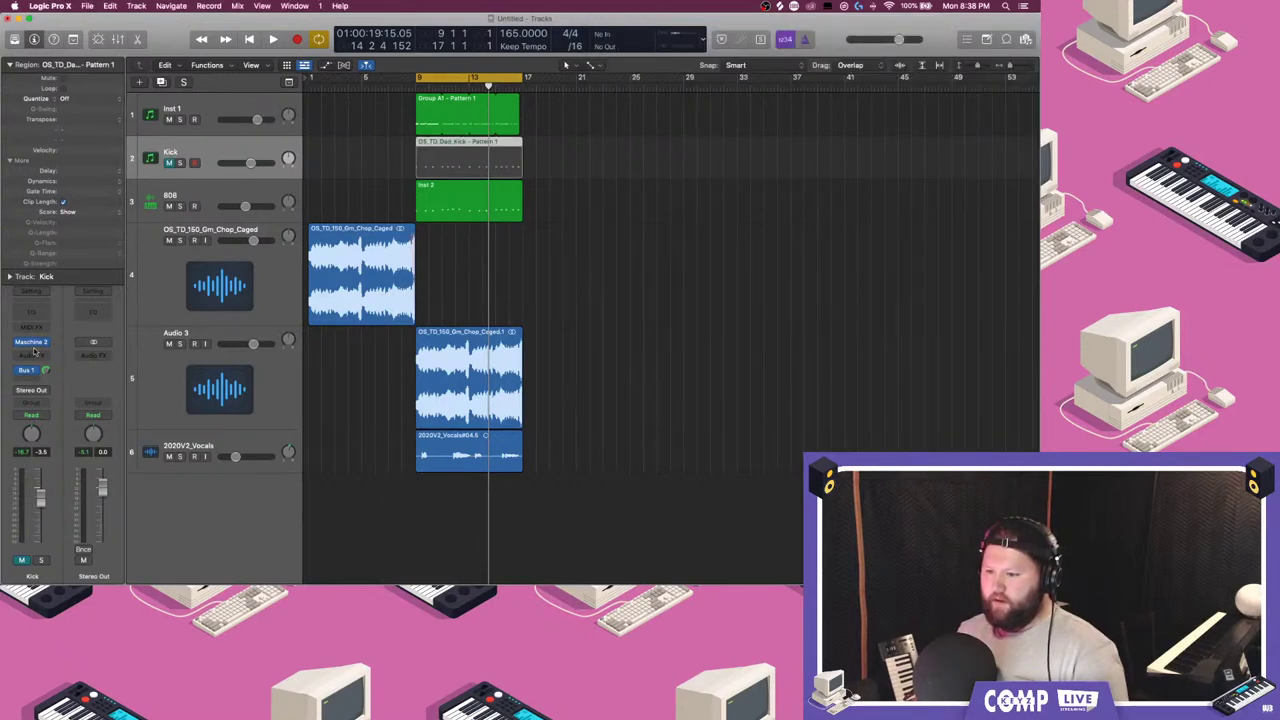
{"action": "mouse_move", "coordinate": [1039, 316]}
{"action": "left_click", "coordinate": [1026, 342]}
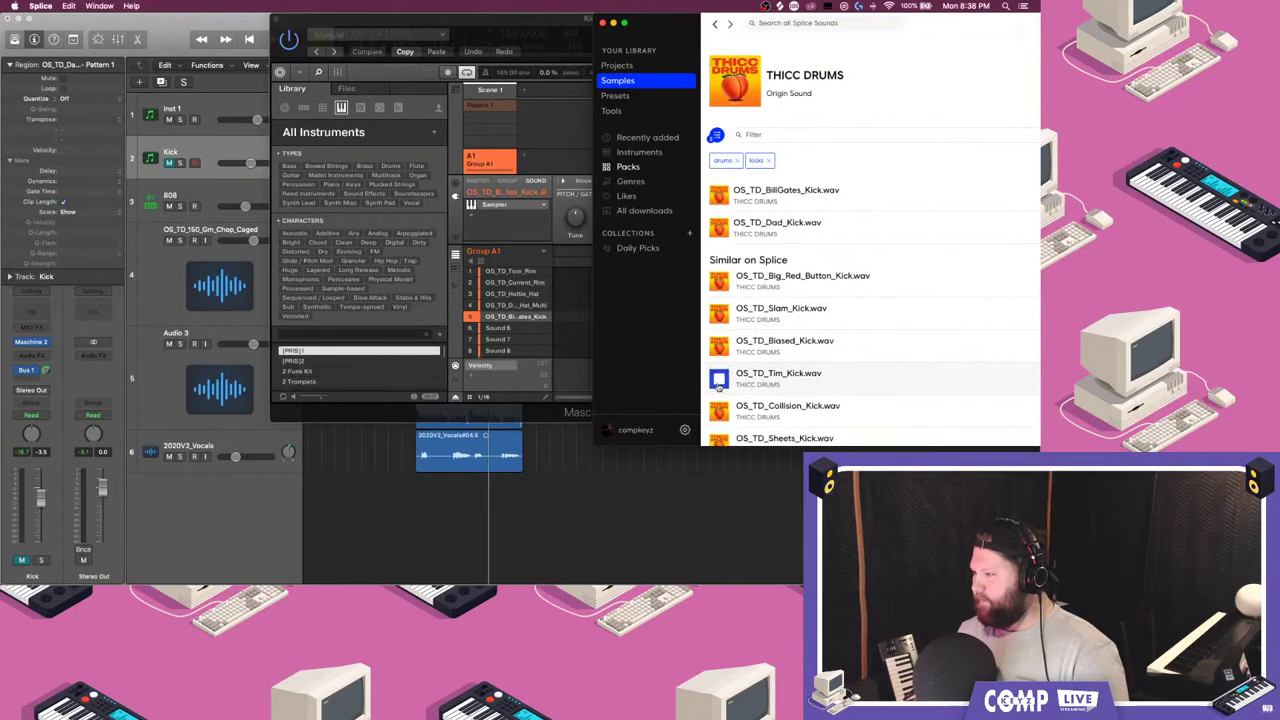
- Reposition the Splice window to reach the download controls and download OS_TD_Biased_Kick.wav and OS_TD_Tim_Kick.wav
{"action": "double_click", "coordinate": [996, 24]}
{"action": "left_click", "coordinate": [909, 346]}
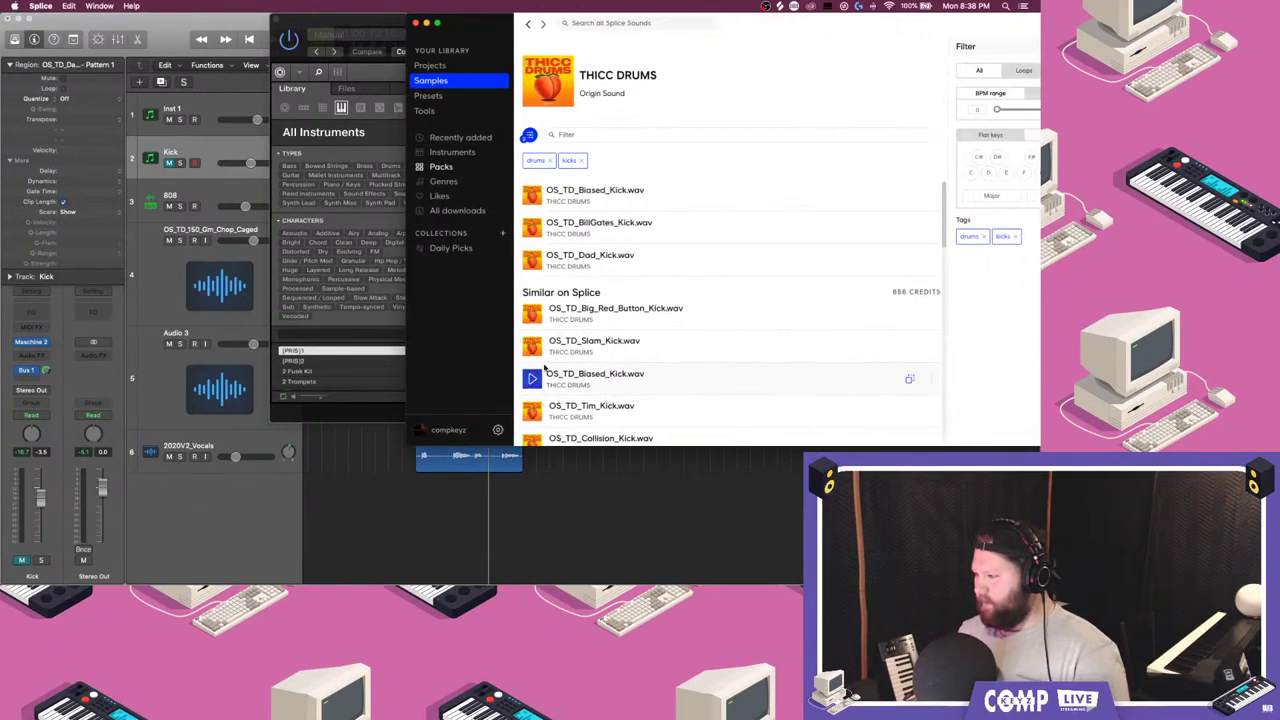
{"action": "left_click", "coordinate": [909, 411]}
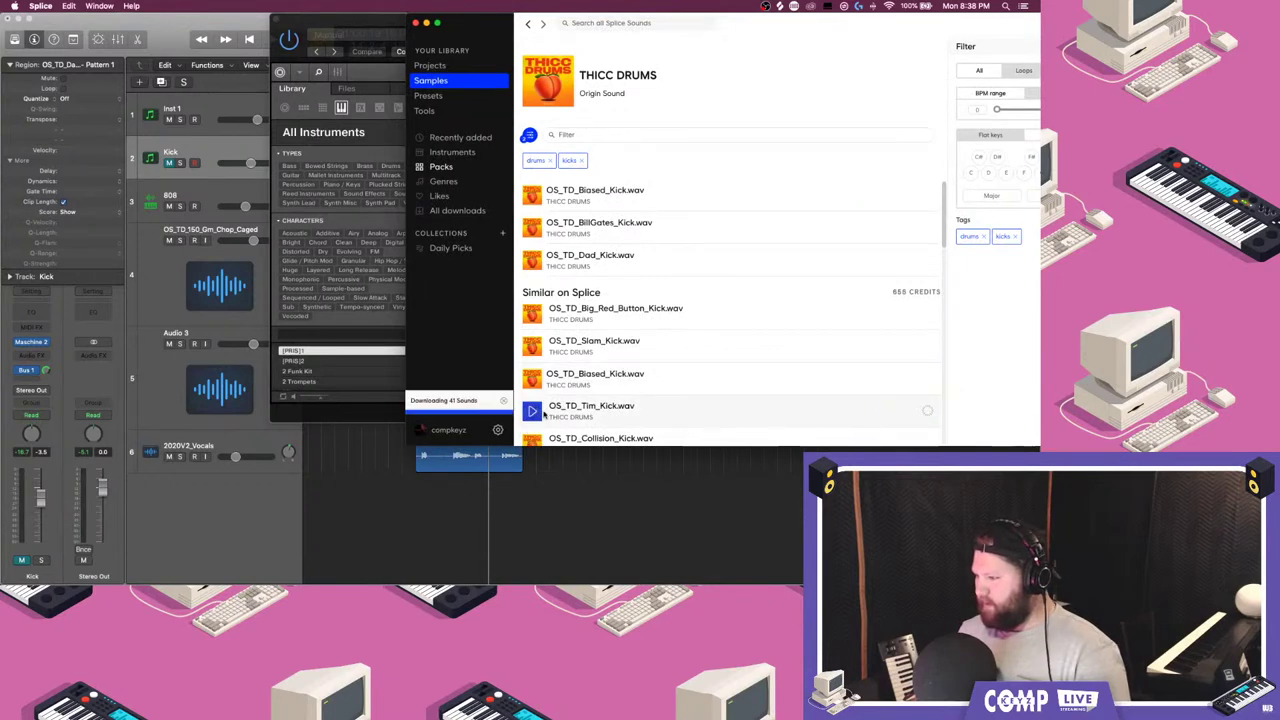
- Load OS_TD_Tim_Kick.wav from Splice into sound slot 5 of the Kick track's Maschine 2 instrument, and unmute and solo the Kick track
{"action": "left_click_drag", "start_coordinate": [743, 20], "coordinate": [972, 20]}
{"action": "left_click_drag", "start_coordinate": [820, 192], "coordinate": [508, 314]}
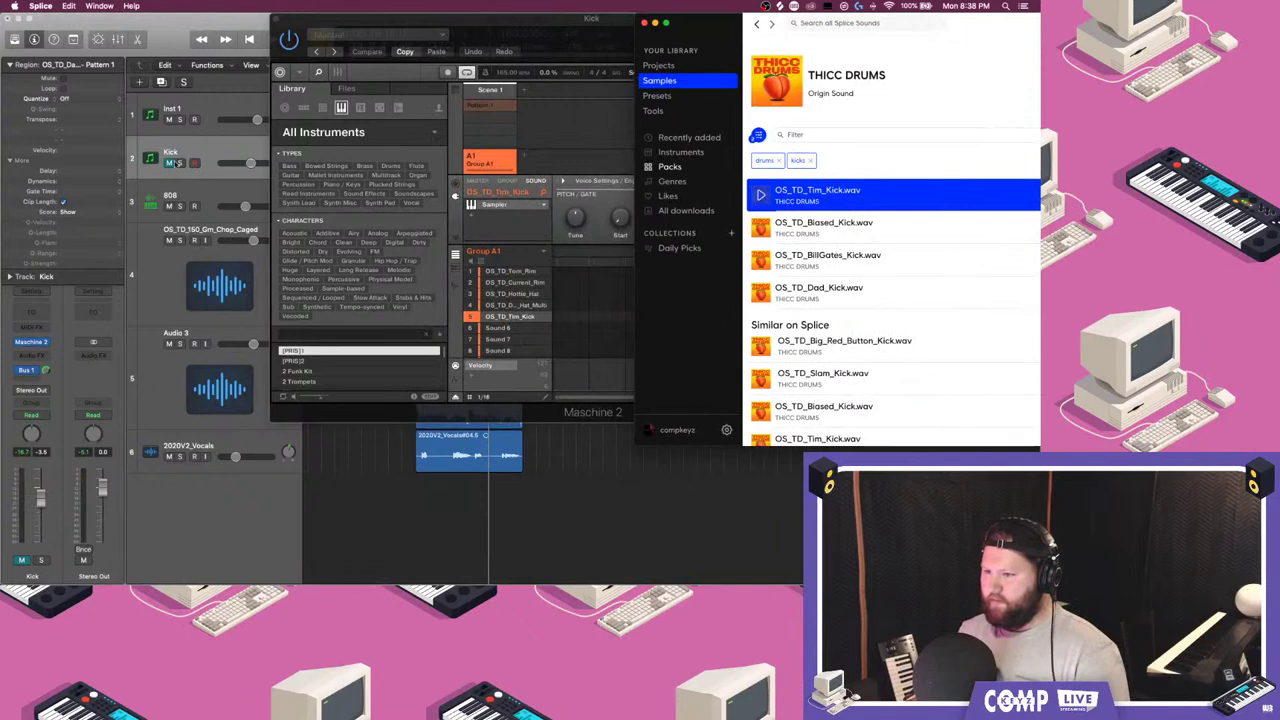
{"action": "left_click", "coordinate": [177, 162]}
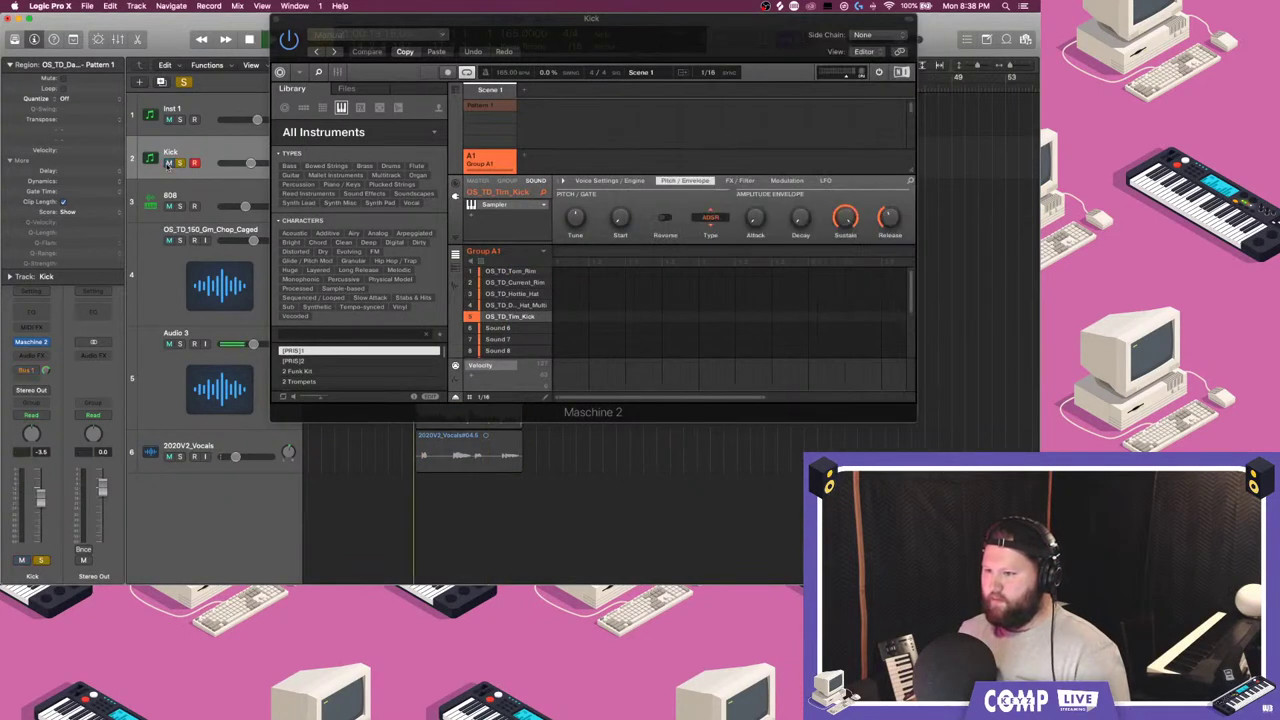
- Set the Tim kick sampler's envelope type to One-shot and close the Maschine 2 instrument window
{"action": "left_click", "coordinate": [280, 20]}
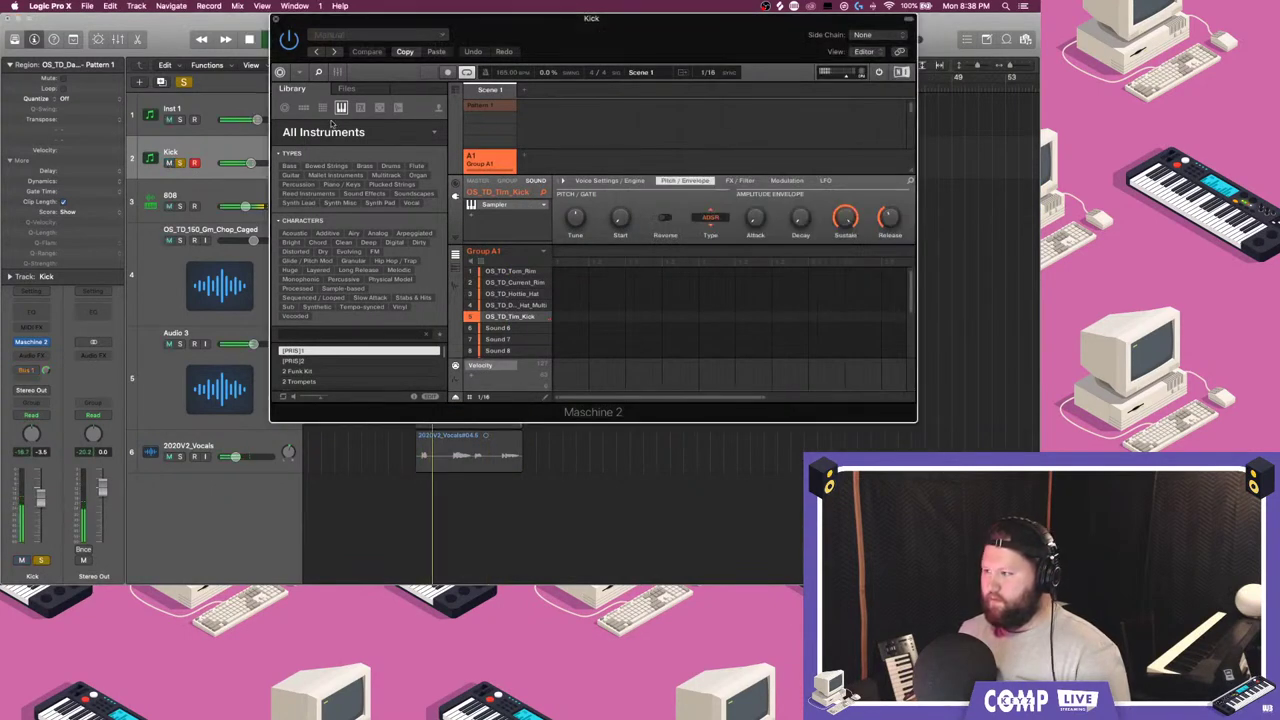
{"action": "left_click", "coordinate": [710, 214]}
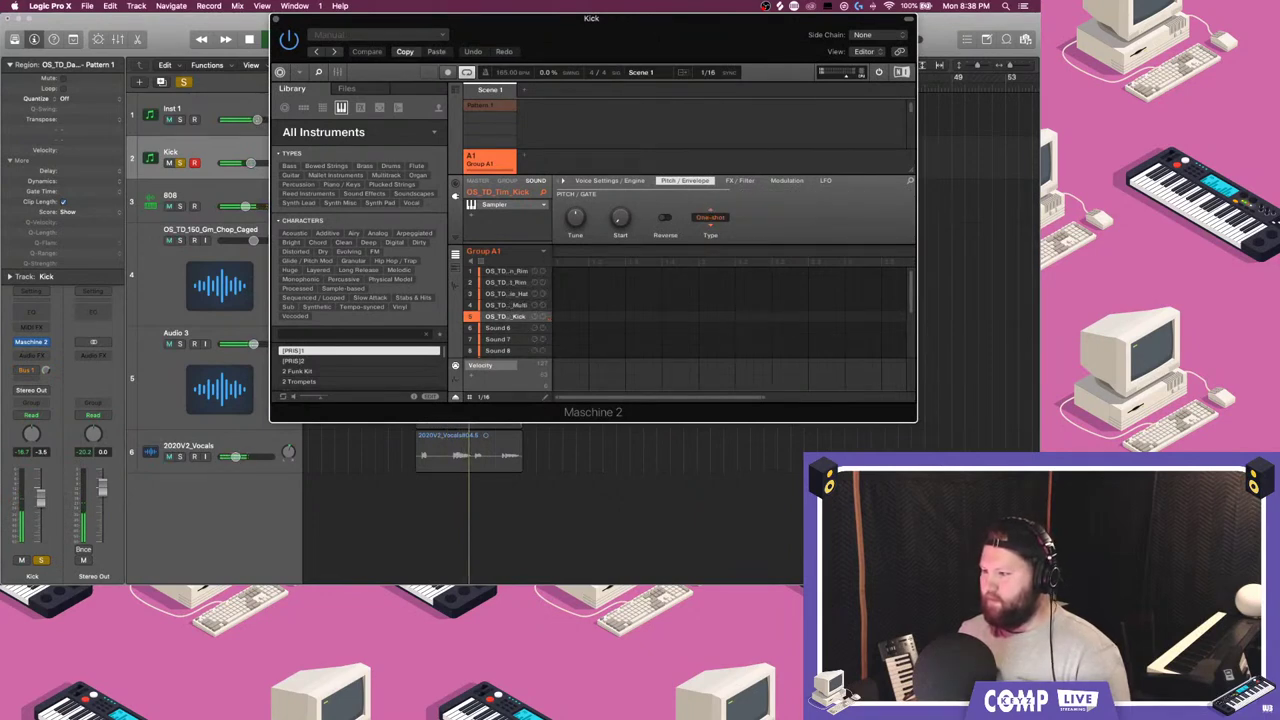
{"action": "left_click", "coordinate": [277, 18]}
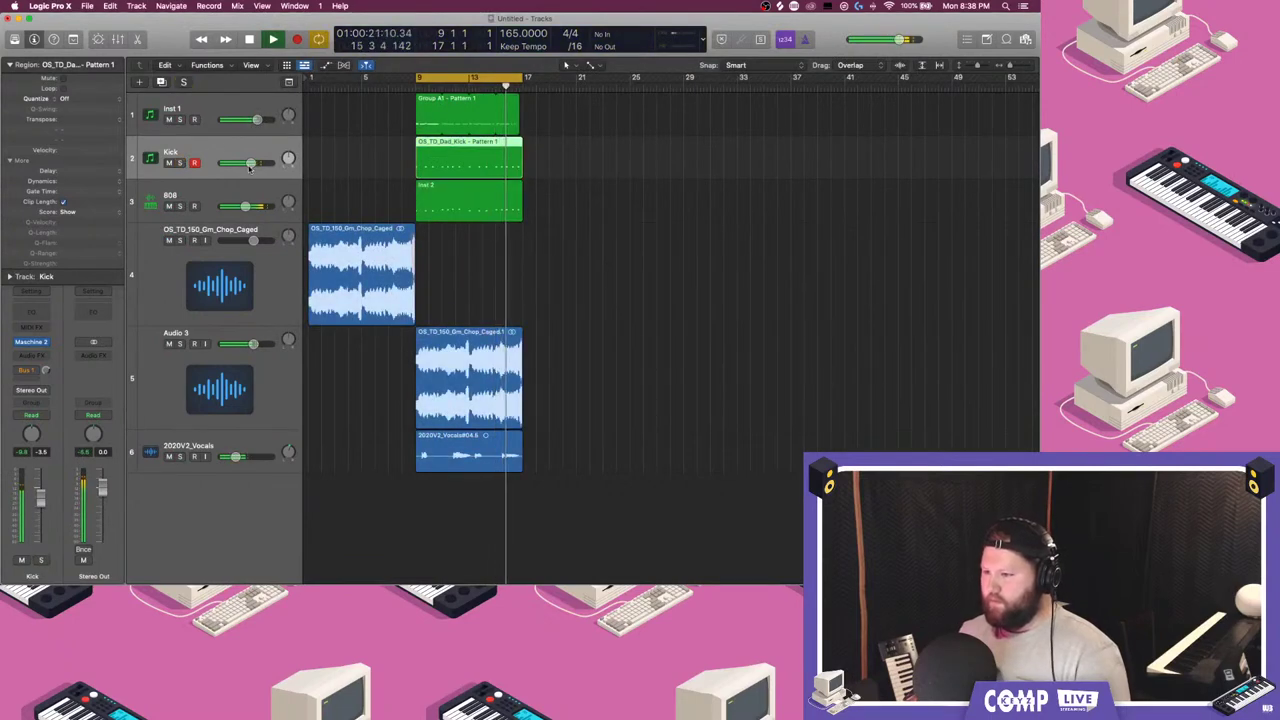
- Turn off Low Latency Mode and restart playback of the beat
{"action": "key", "text": "space"}
{"action": "left_click", "coordinate": [198, 5]}
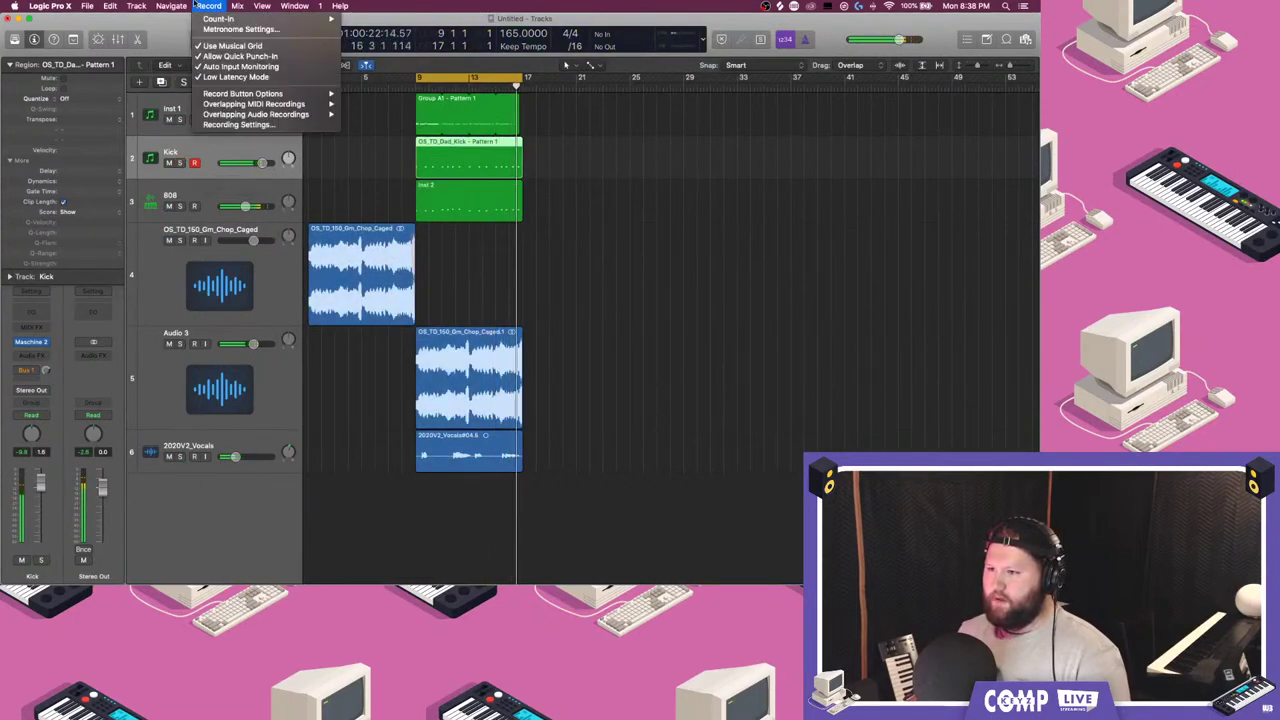
{"action": "left_click", "coordinate": [245, 79]}
{"action": "key", "text": "space"}
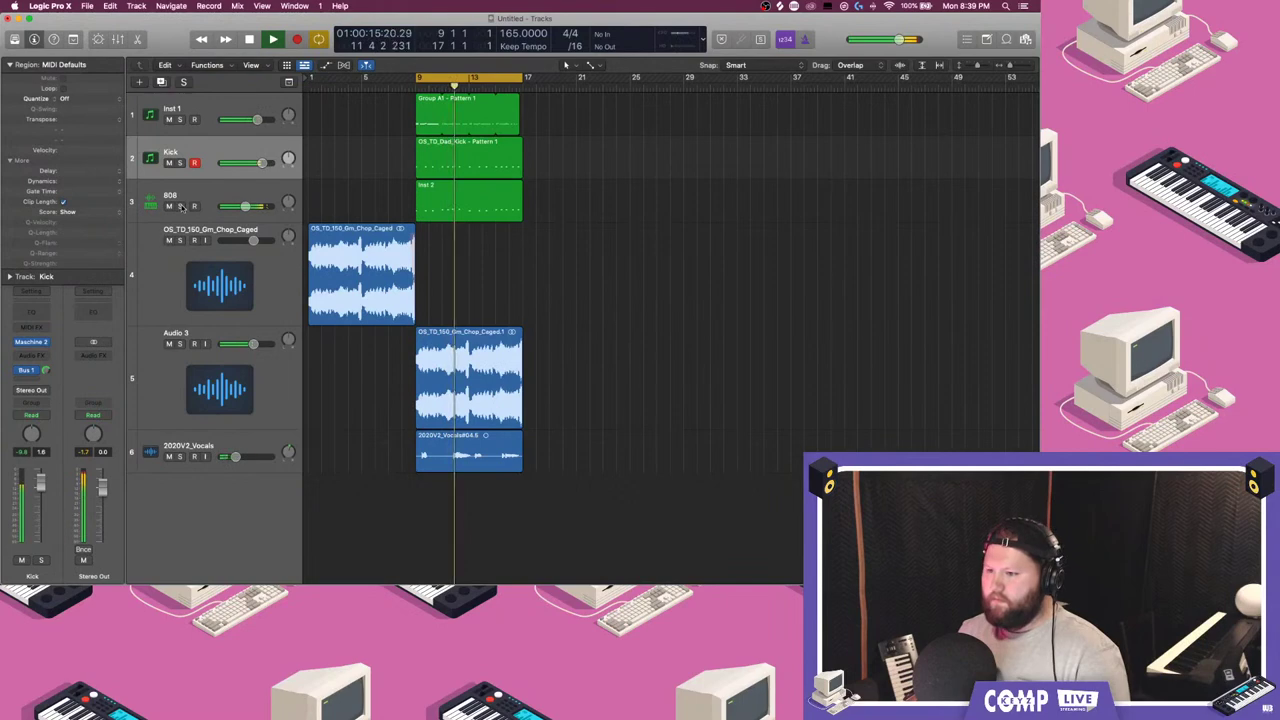
- Solo the Kick and 808 tracks to hear them together, select the 808 track, and clear the solos
{"action": "left_click", "coordinate": [180, 206]}
{"action": "left_click", "coordinate": [180, 163]}
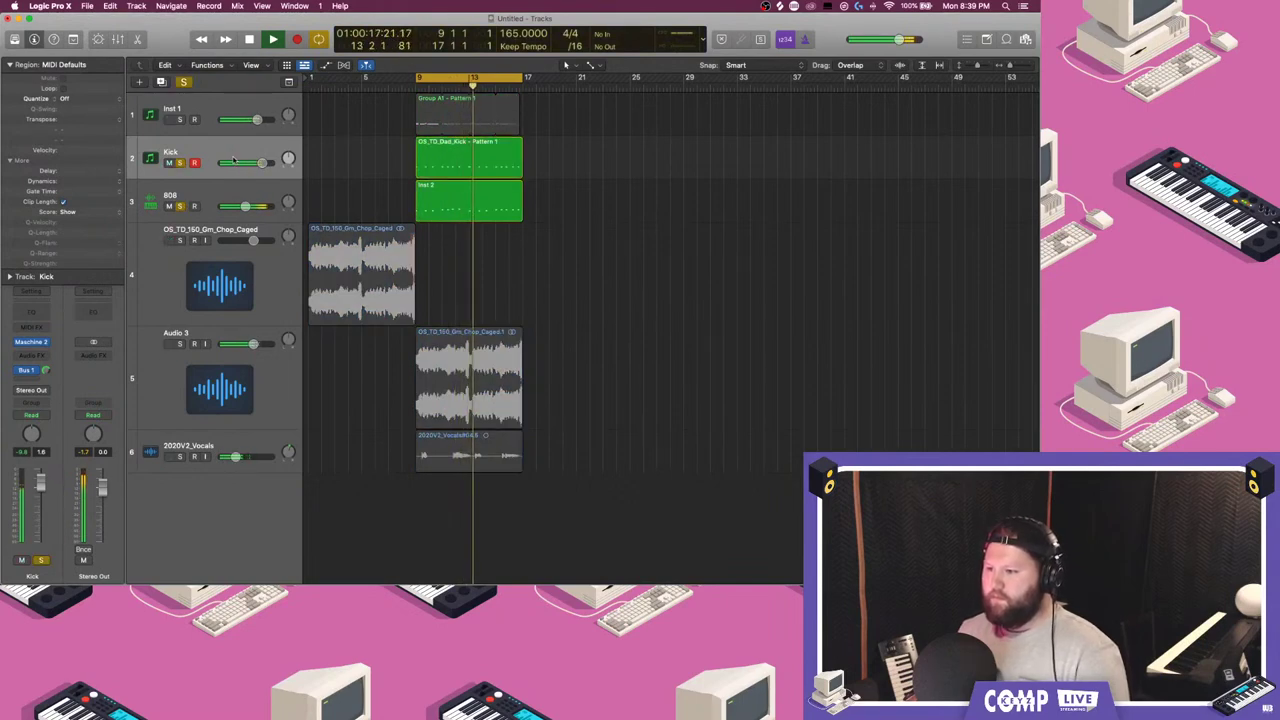
{"action": "left_click", "coordinate": [210, 195]}
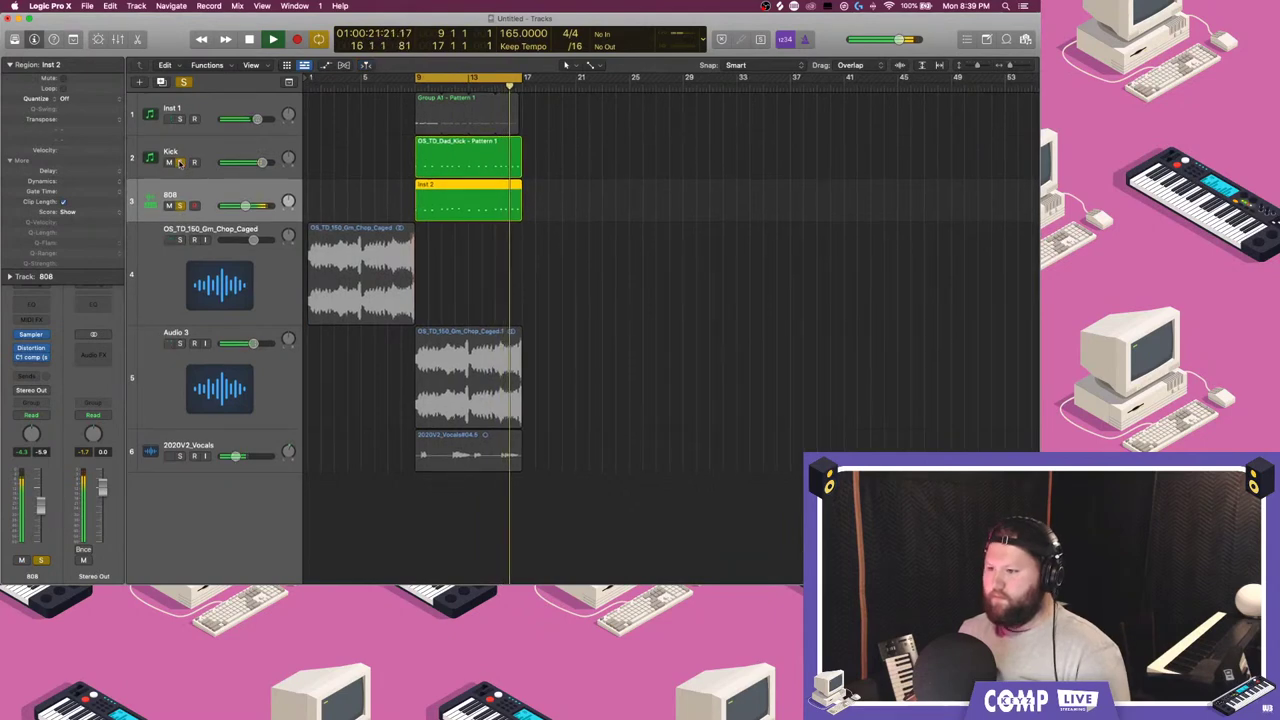
{"action": "left_click", "coordinate": [181, 163], "text": "alt"}
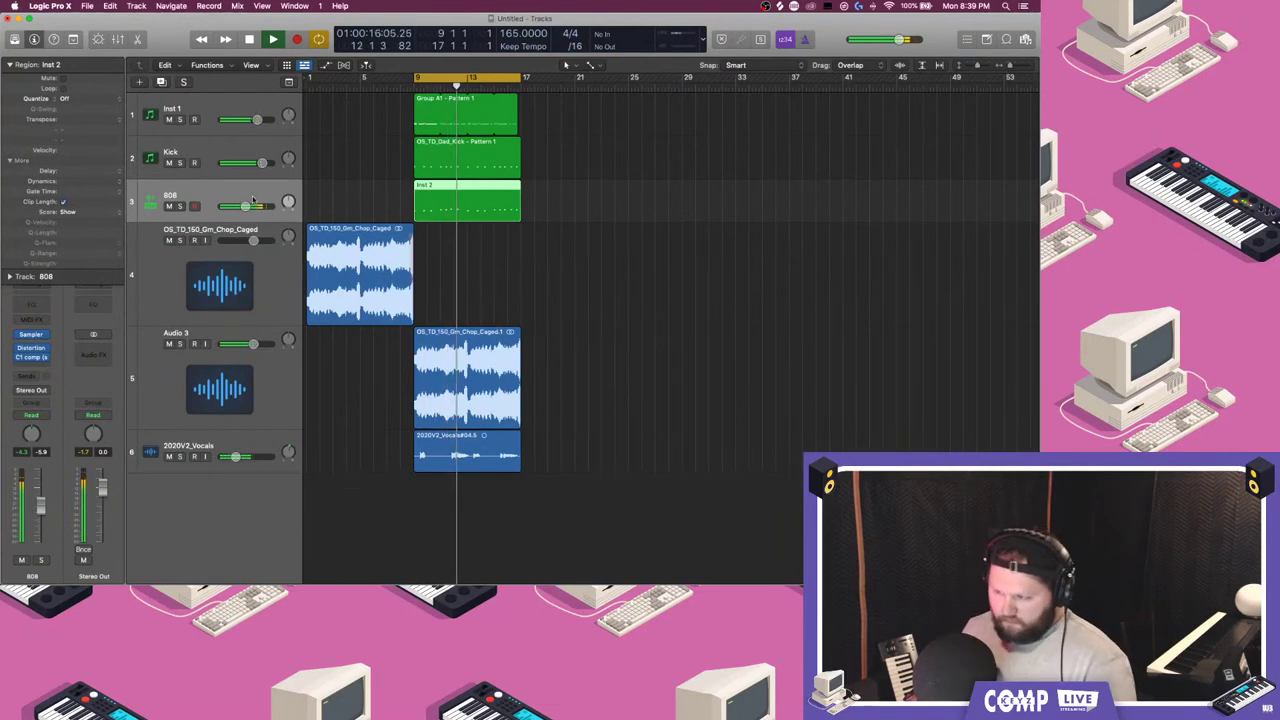
- Duplicate the 808 track, copy its Inst 2 region to bar 1 on the duplicate, and insert a Channel EQ there
{"action": "key", "text": "super+d"}
{"action": "left_click_drag", "start_coordinate": [448, 209], "coordinate": [340, 252]}
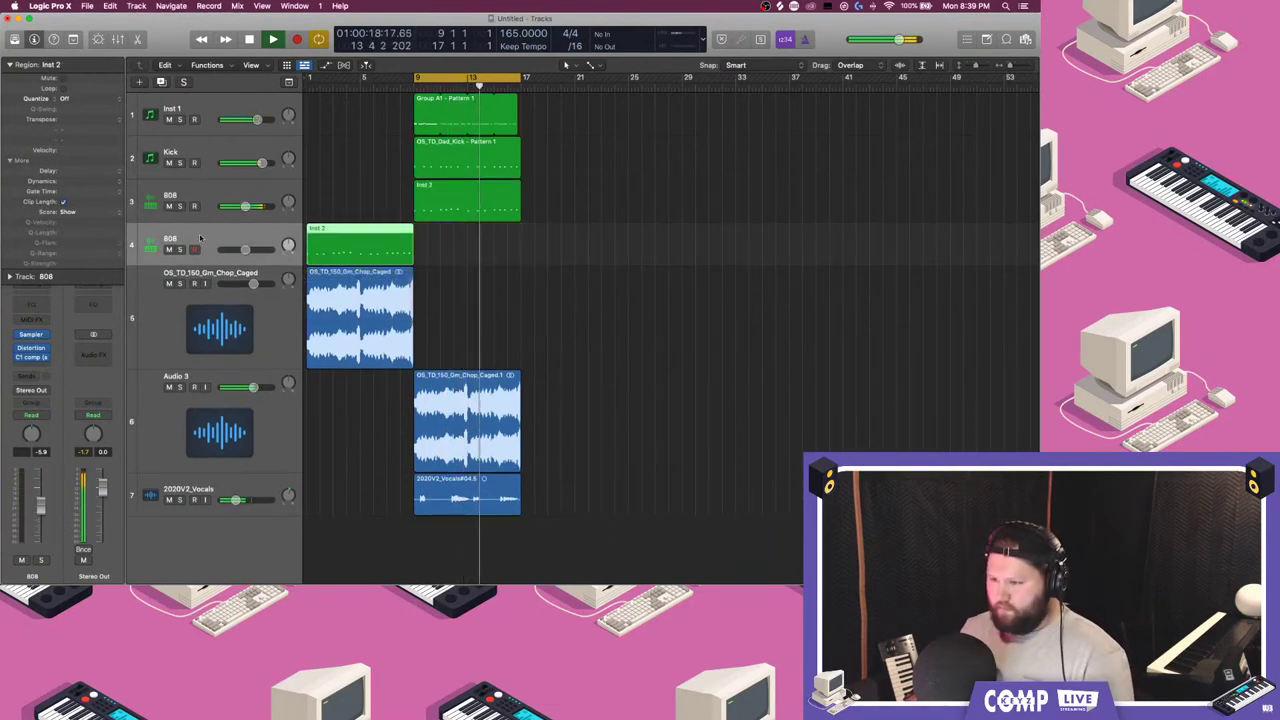
{"action": "left_click", "coordinate": [33, 356]}
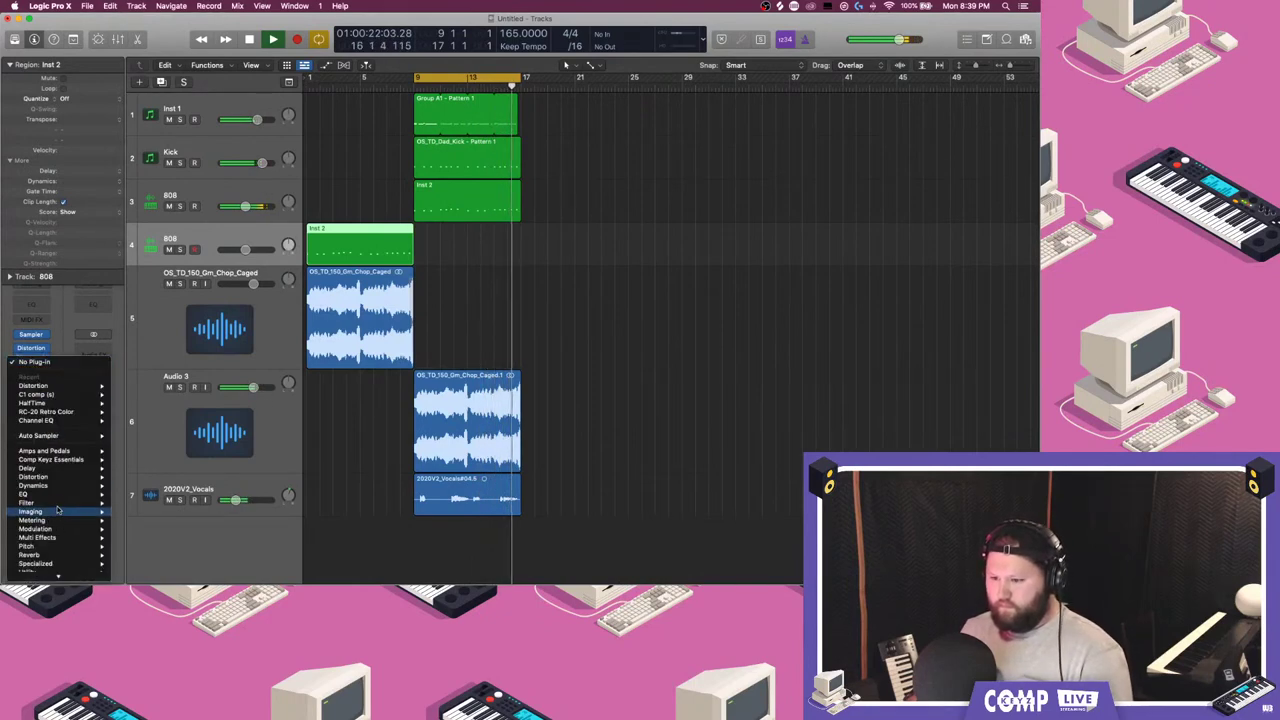
{"action": "mouse_move", "coordinate": [35, 494]}
{"action": "left_click", "coordinate": [140, 490]}
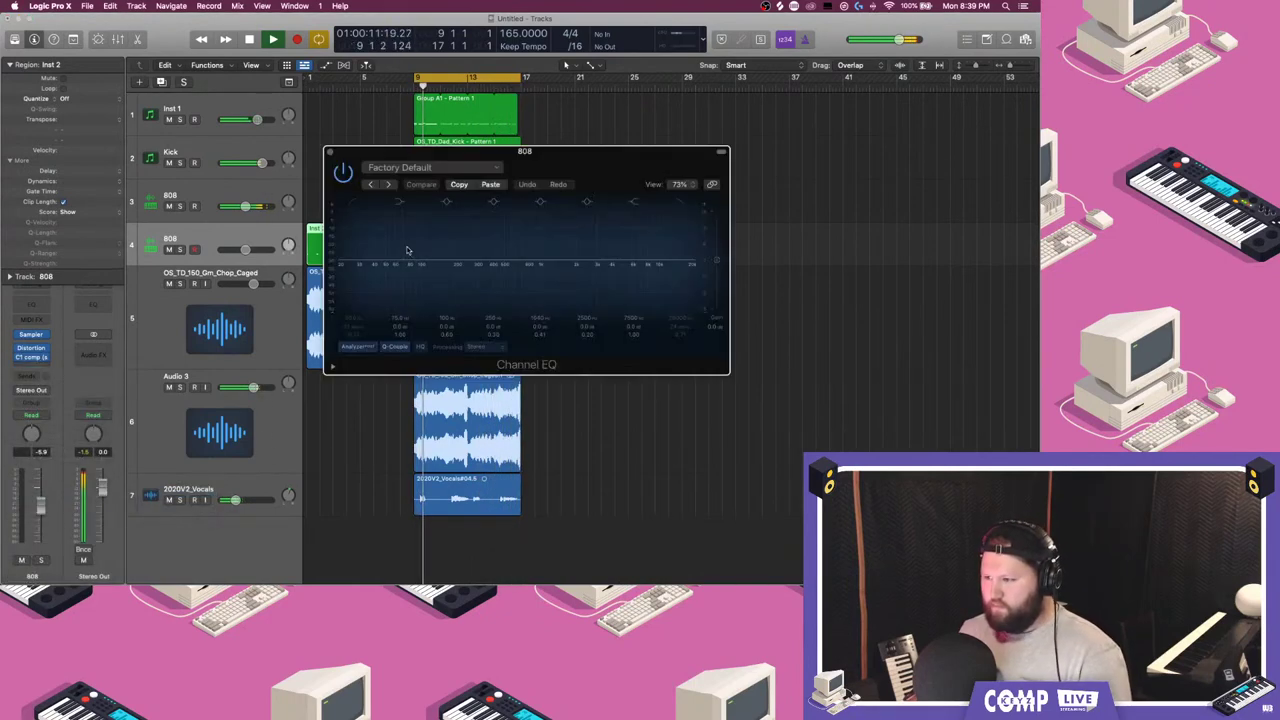
- Enable the Channel EQ's low-cut band and sweep it up into the mids, then play from bar 1 with the EQ window closed
{"action": "left_click", "coordinate": [354, 204]}
{"action": "left_click_drag", "start_coordinate": [395, 253], "coordinate": [570, 263]}
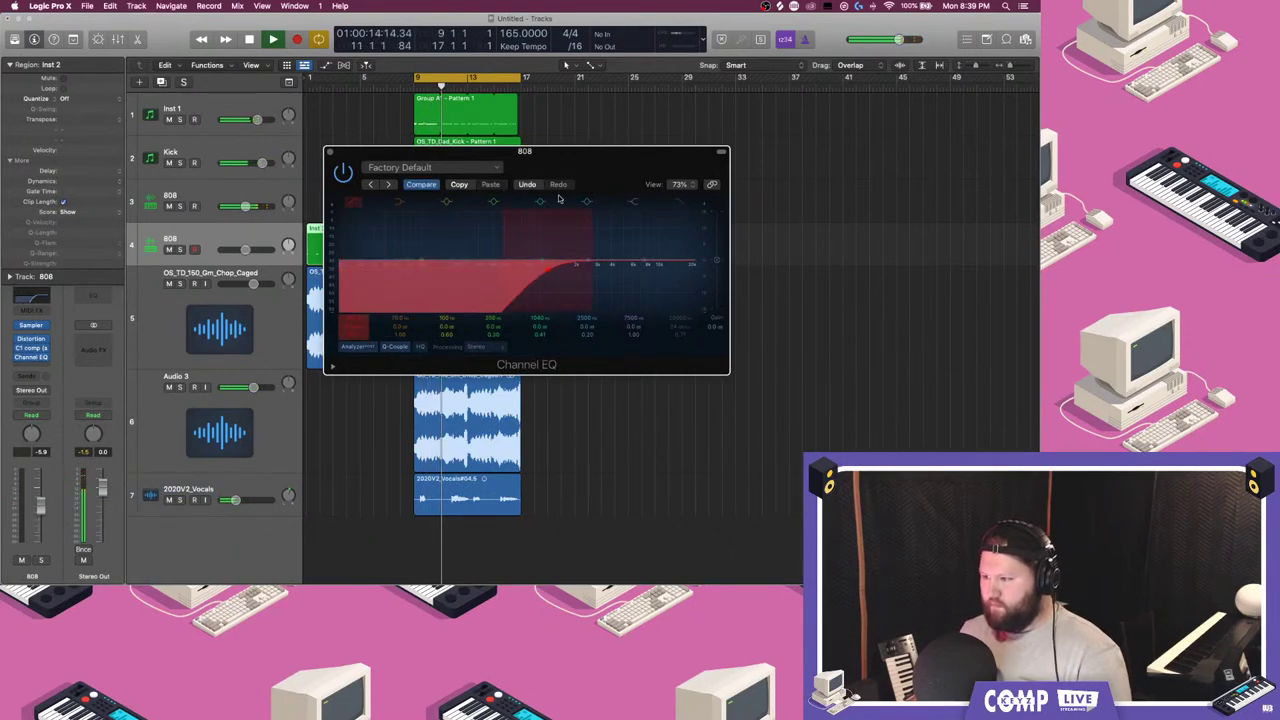
{"action": "key", "text": "Return"}
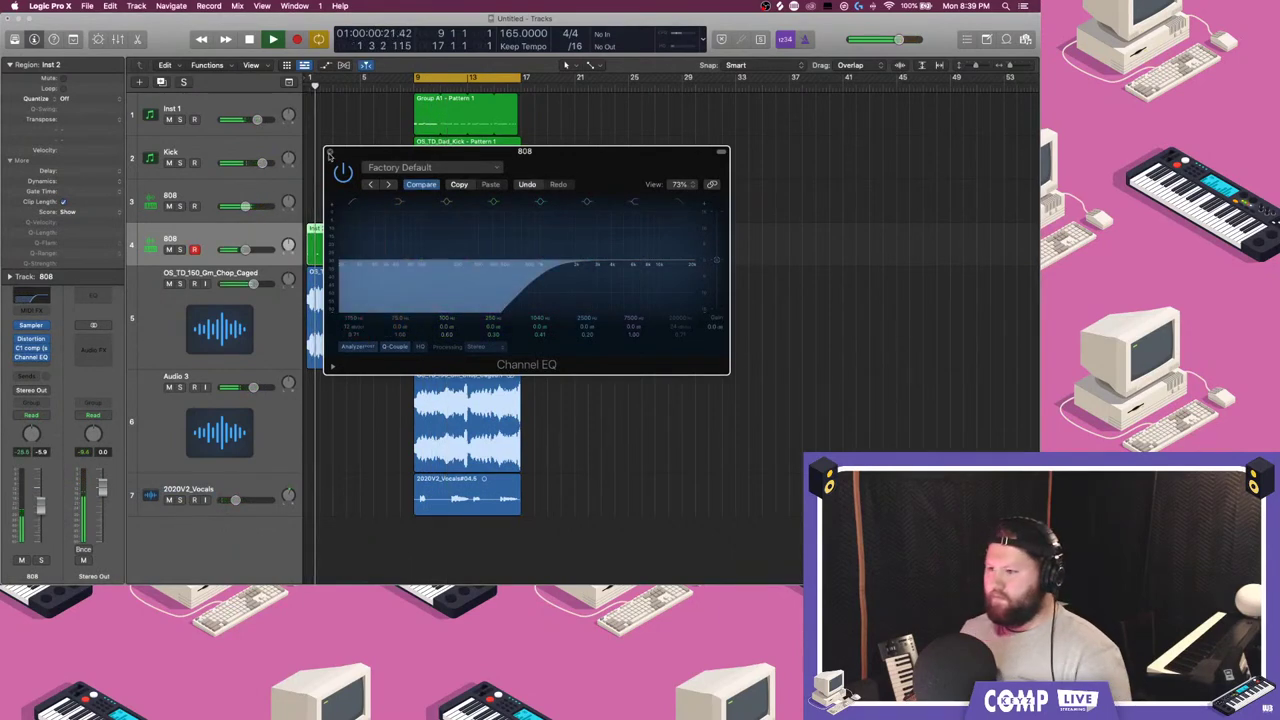
{"action": "left_click", "coordinate": [329, 151]}
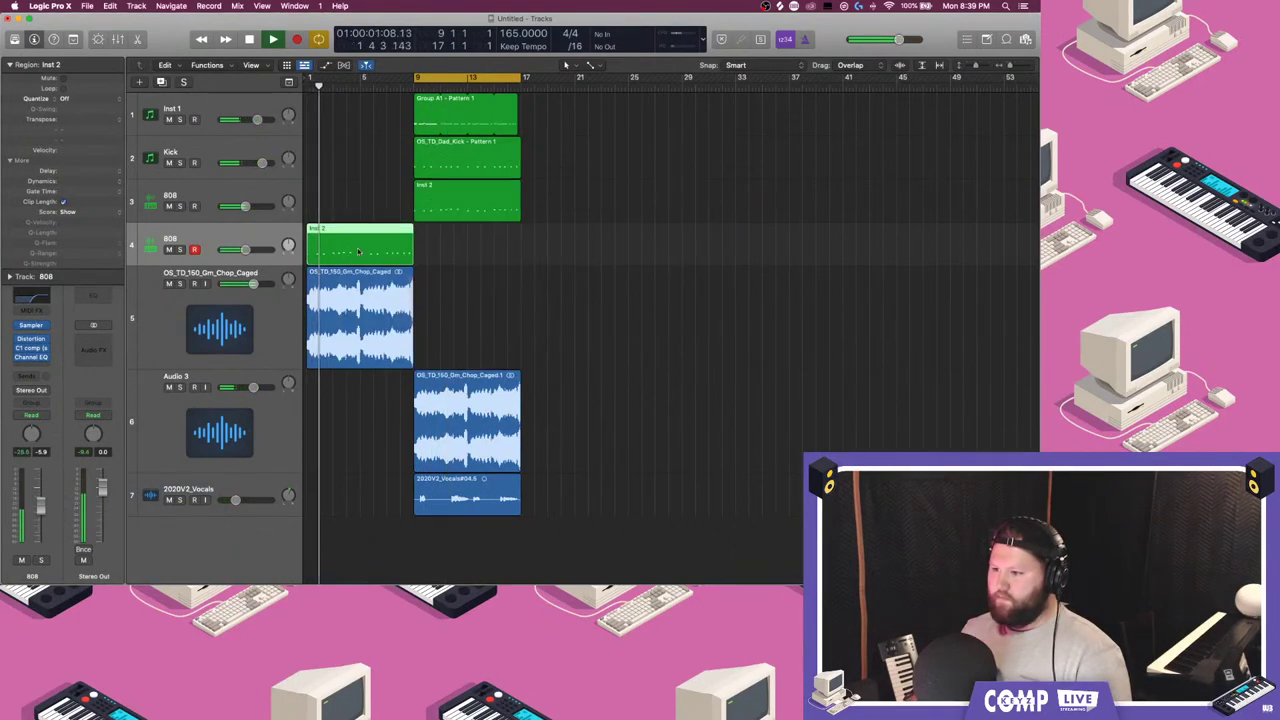
- Lower the low-cut frequency on the duplicated 808's Channel EQ and add a high cut that rolls off the upper range
{"action": "left_click", "coordinate": [31, 356]}
{"action": "mouse_move", "coordinate": [507, 281]}
{"action": "left_mouse_down"}
{"action": "mouse_move", "coordinate": [435, 297]}
{"action": "mouse_move", "coordinate": [510, 278]}
{"action": "left_mouse_up"}
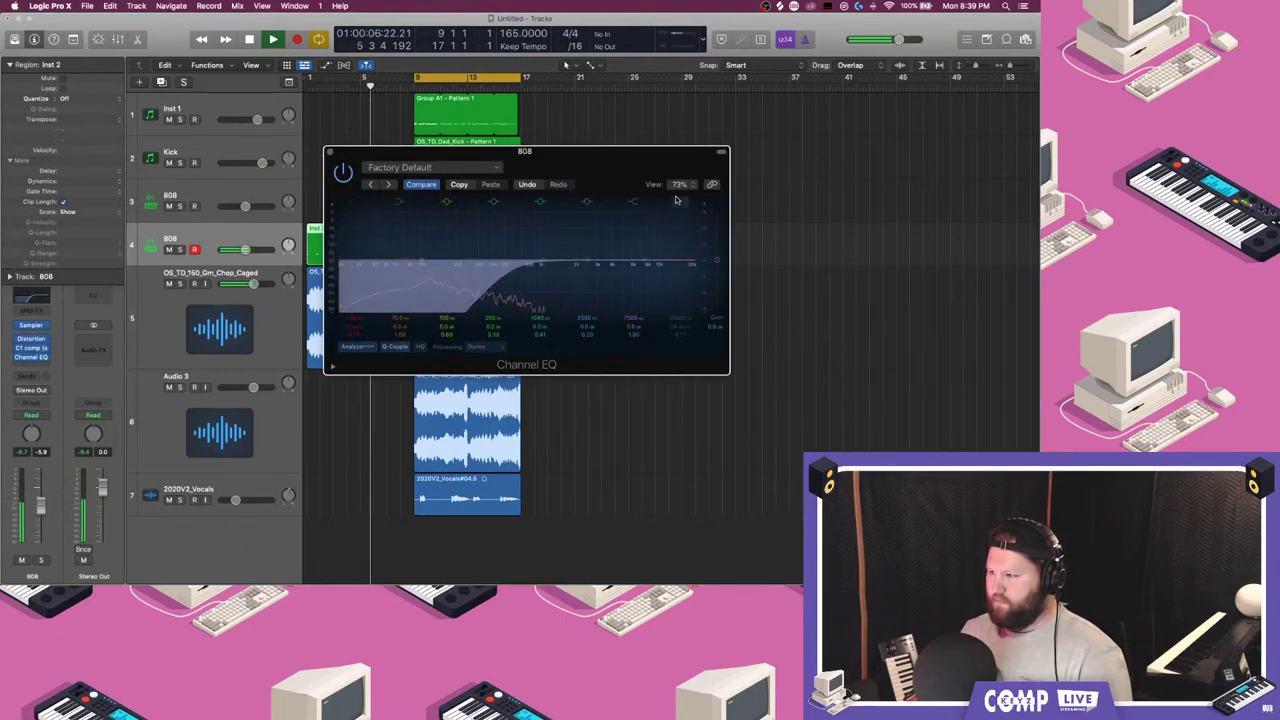
{"action": "left_click", "coordinate": [680, 203]}
{"action": "left_click_drag", "start_coordinate": [687, 241], "coordinate": [578, 252]}
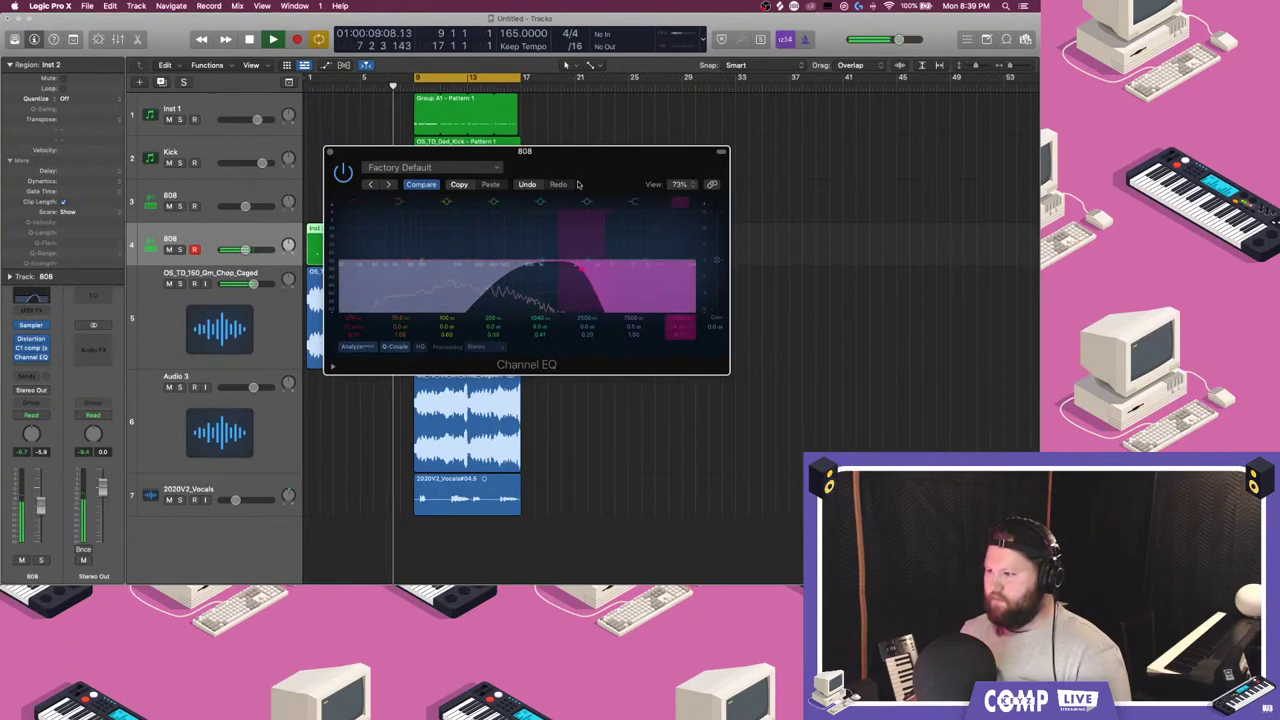
{"action": "left_click", "coordinate": [329, 152]}
- Try a slow-down curve of about -88 at the end of the OS_TD_150_Gm_Chop_Caged region, and stop playback
{"action": "key", "text": "super+Right"}
{"action": "key", "text": "super+Right"}
{"action": "key", "text": "super+Right"}
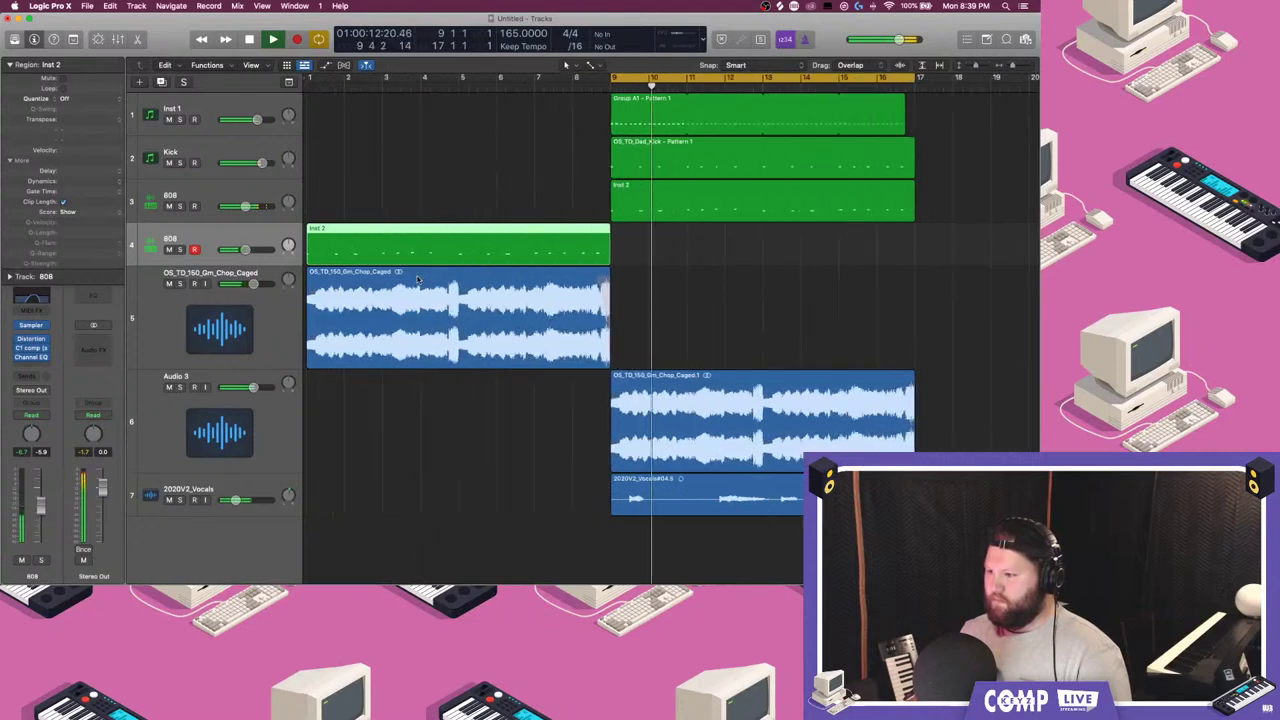
{"action": "left_click", "coordinate": [619, 283]}
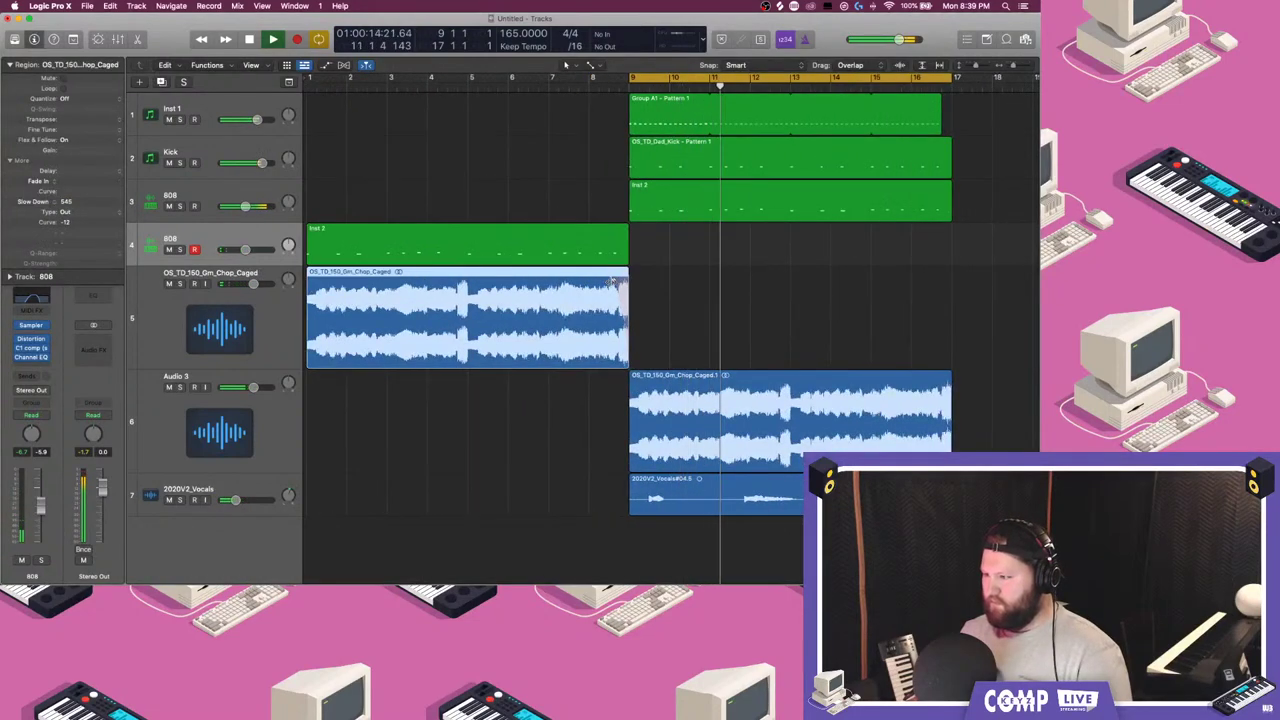
{"action": "key", "text": "space"}
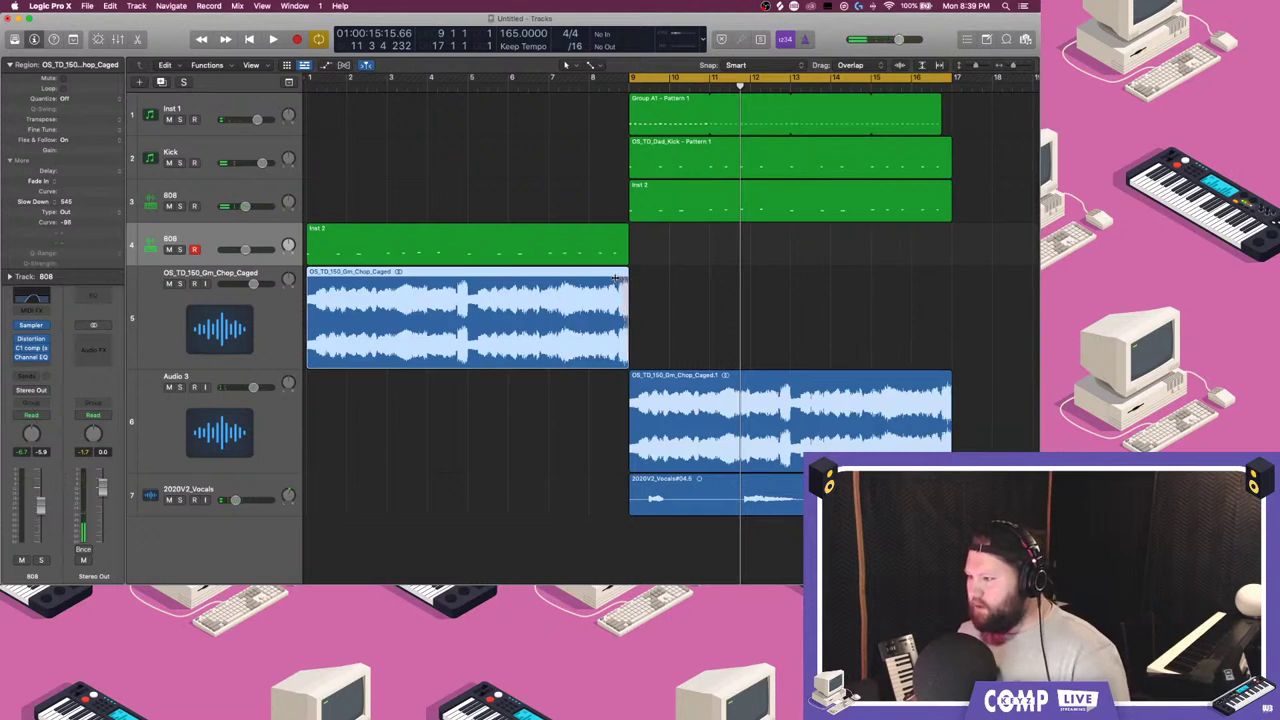
- Remove the slow-down from the OS_TD_150_Gm_Chop_Caged region and bounce it in place to a new track with the source muted
{"action": "right_click", "coordinate": [519, 355]}
{"action": "left_click", "coordinate": [567, 357]}
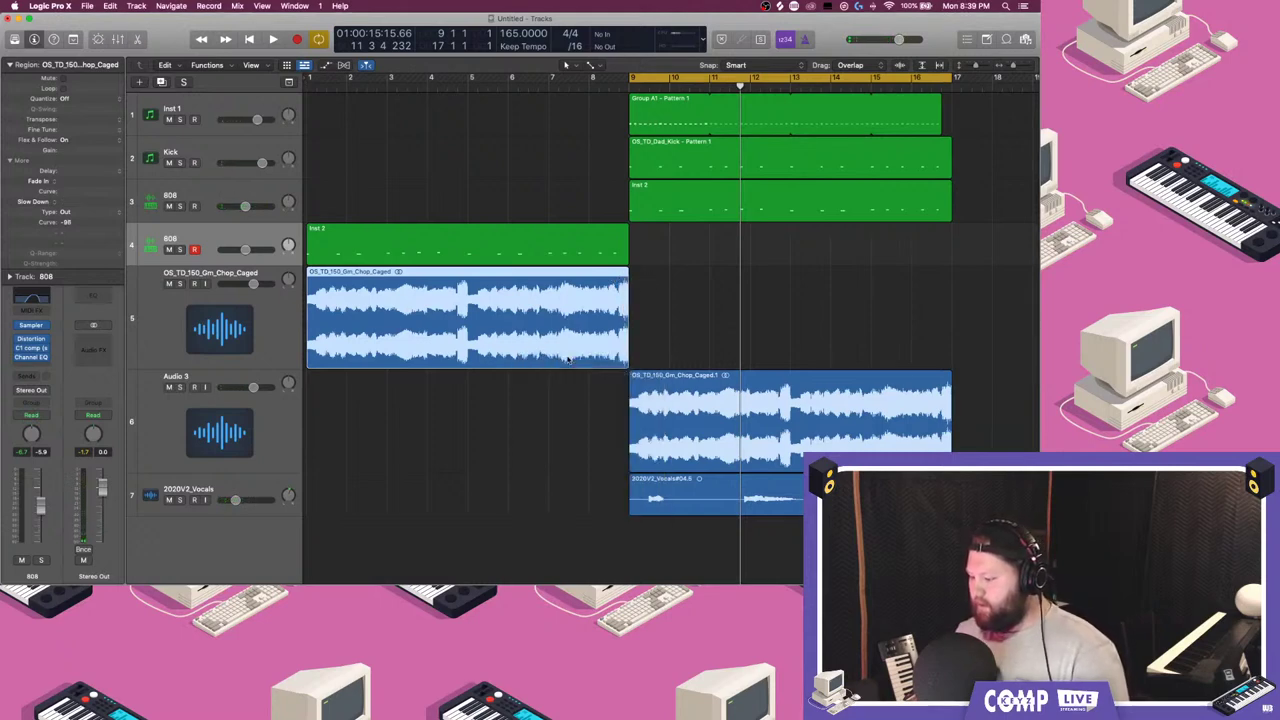
{"action": "key", "text": "Return"}
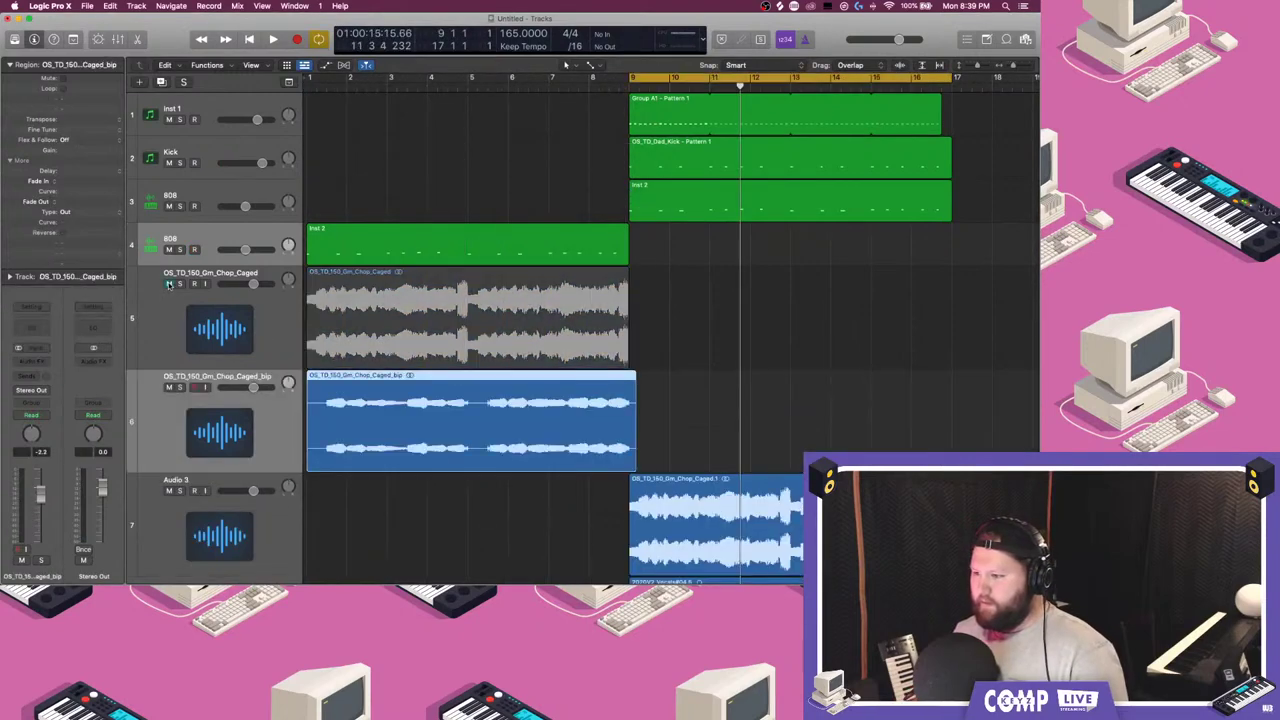
- Trim the bounced chop region at bar 9 and give its end a fade of 664 changed to Slow Down
{"action": "left_click_drag", "start_coordinate": [637, 89], "coordinate": [629, 88]}
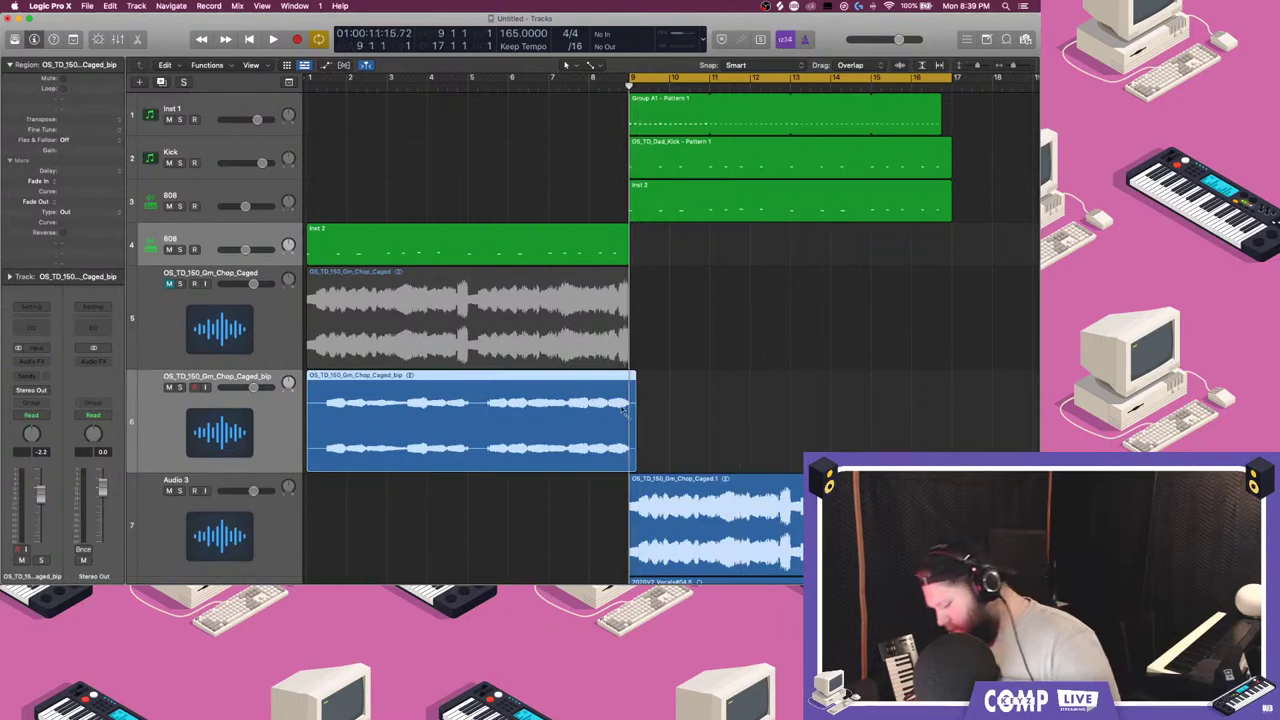
{"action": "left_click", "coordinate": [640, 436]}
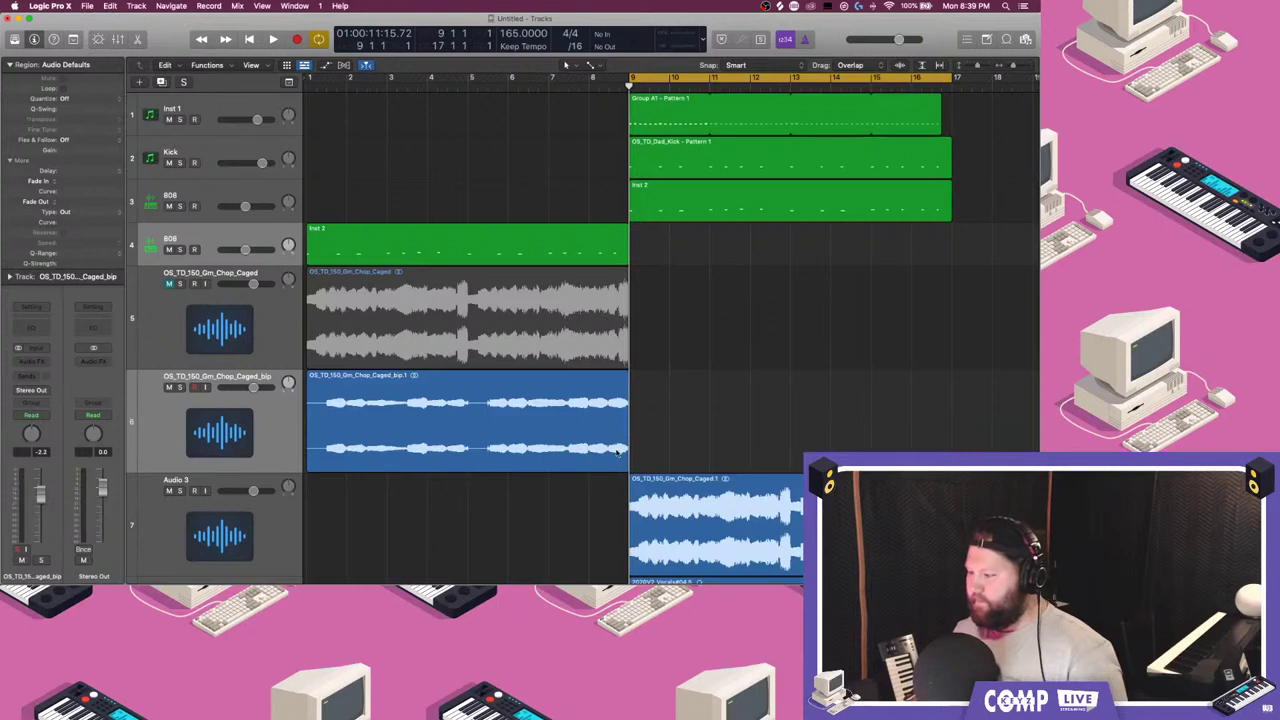
{"action": "left_click_drag", "start_coordinate": [627, 447], "coordinate": [614, 447]}
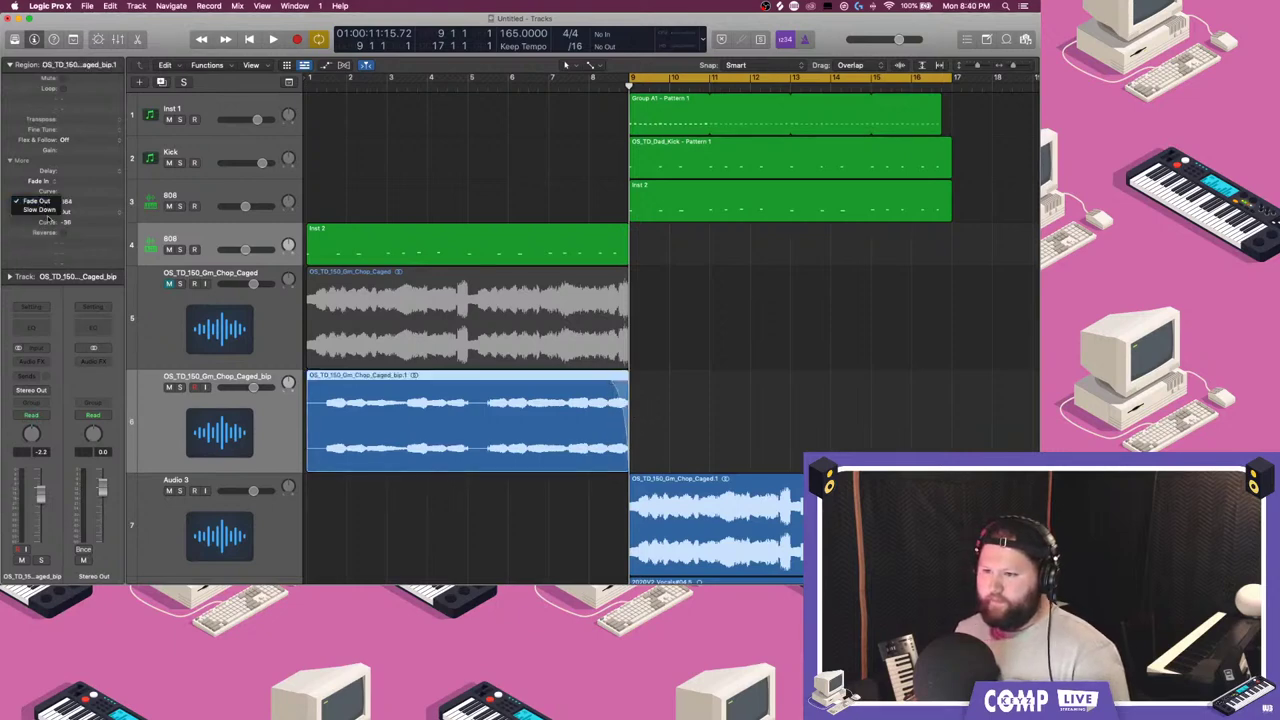
- Play from bar 1 with the bounced chop and duplicated 808 tracks soloed, then clear the solos
{"action": "key", "text": "Return"}
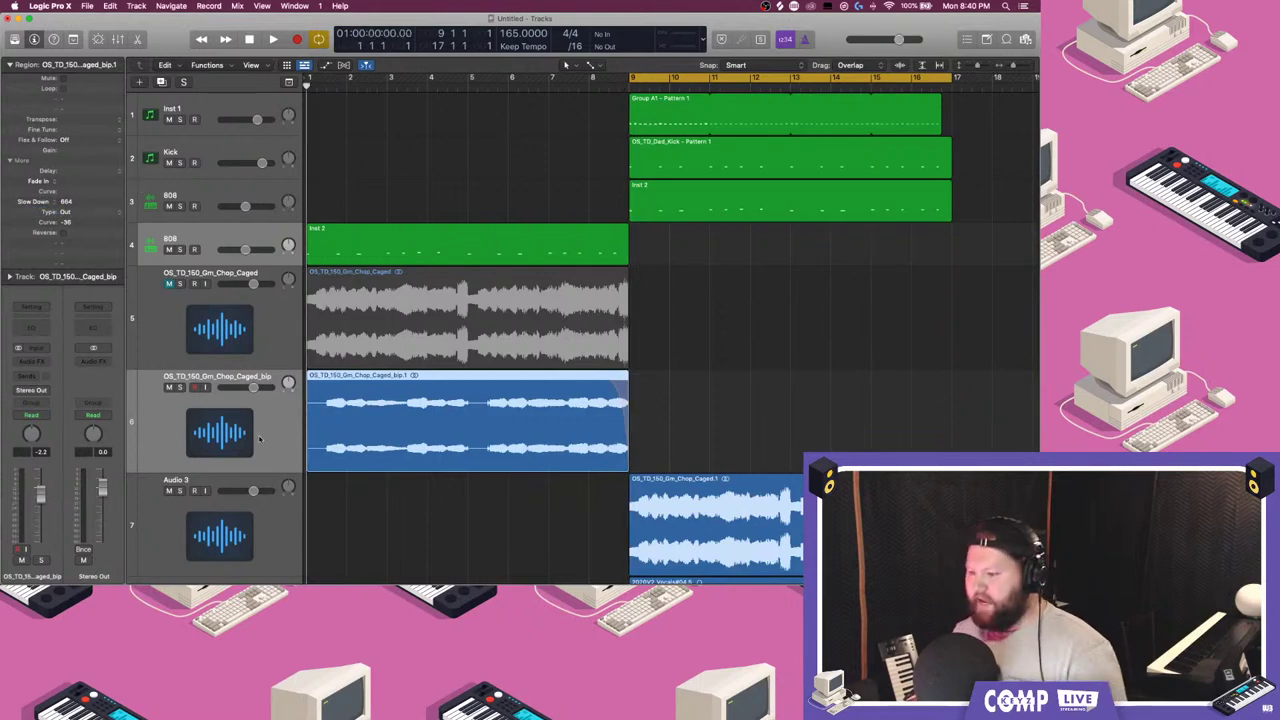
{"action": "left_click", "coordinate": [179, 387]}
{"action": "key", "text": "space"}
{"action": "key", "text": "Return"}
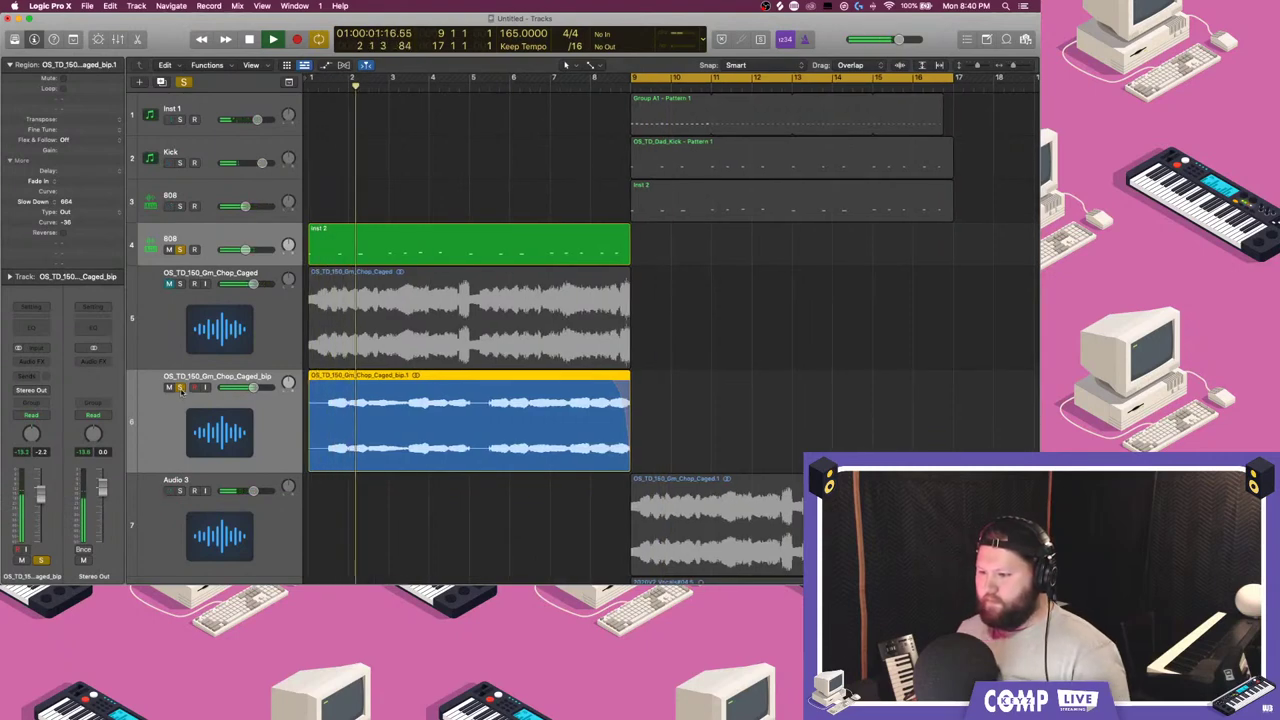
{"action": "left_click", "coordinate": [181, 389]}
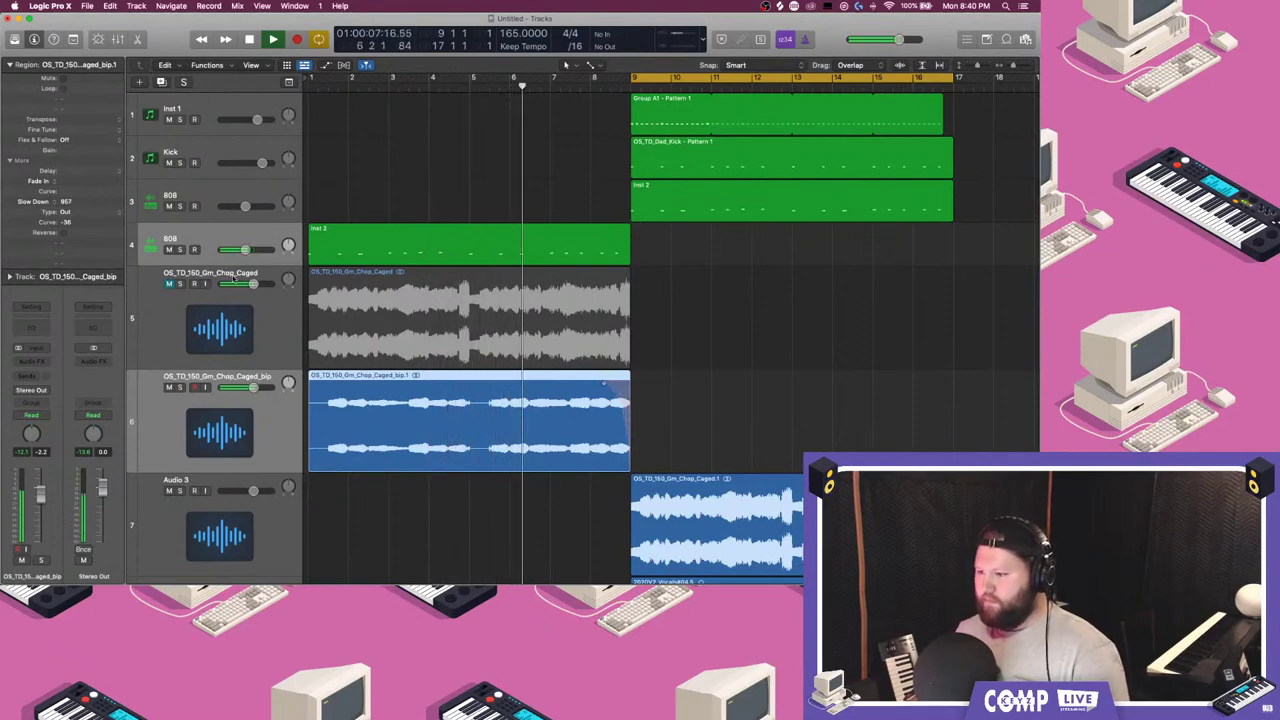
- Check the bounced chop track and the Audio 3 region, and reduce the height of the muted OS_TD_150_Gm_Chop_Caged track
{"action": "left_click", "coordinate": [254, 437]}
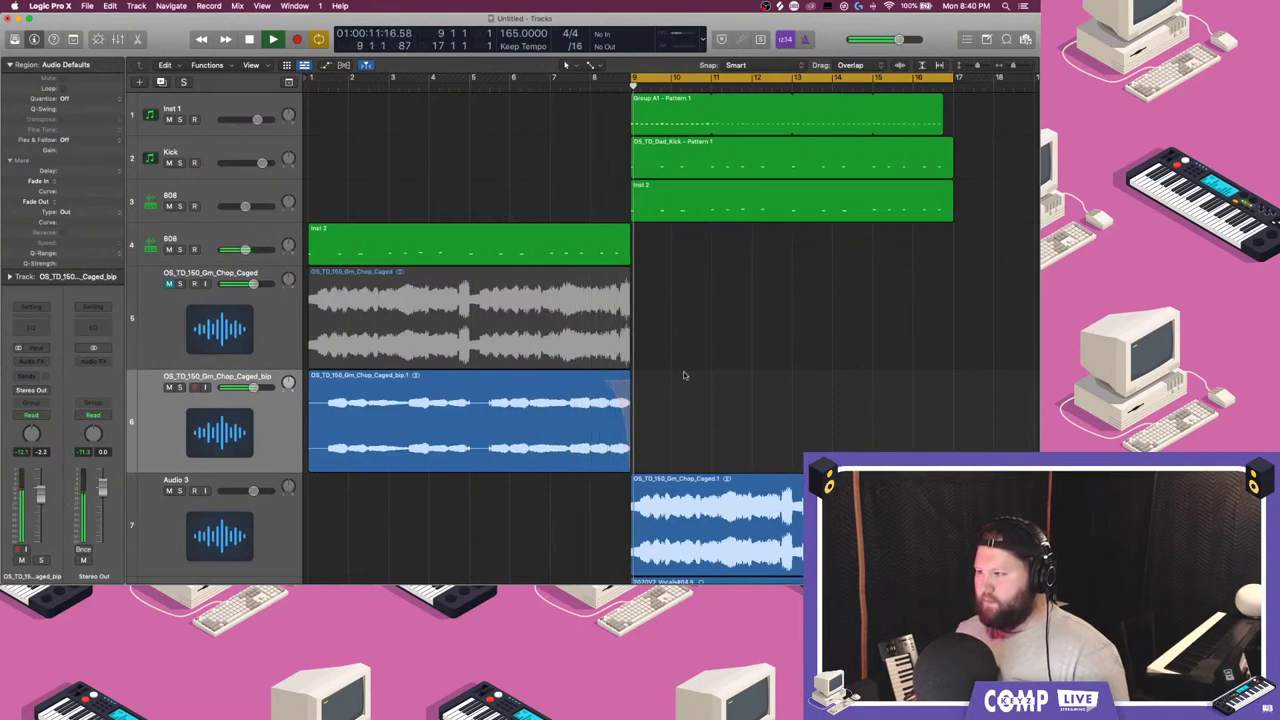
{"action": "scroll", "coordinate": [668, 392], "scroll_direction": "down", "scroll_amount": 2}
{"action": "left_click", "coordinate": [670, 498]}
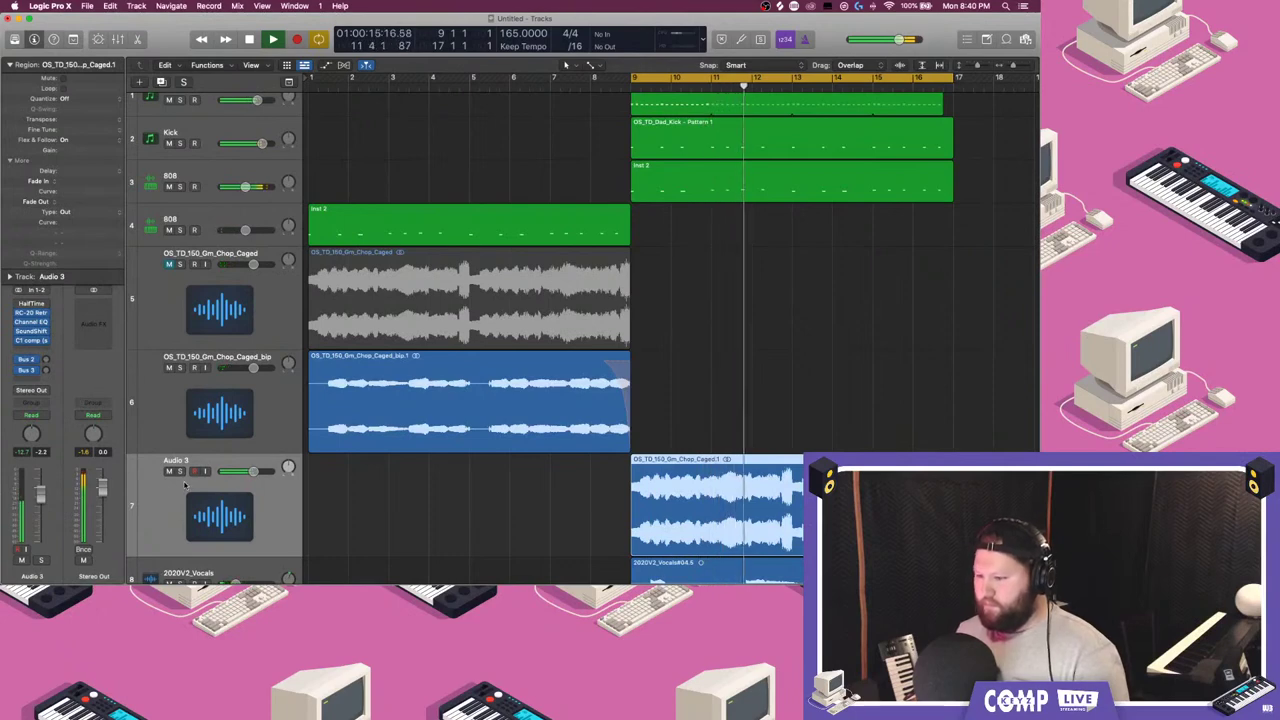
{"action": "left_click", "coordinate": [252, 311]}
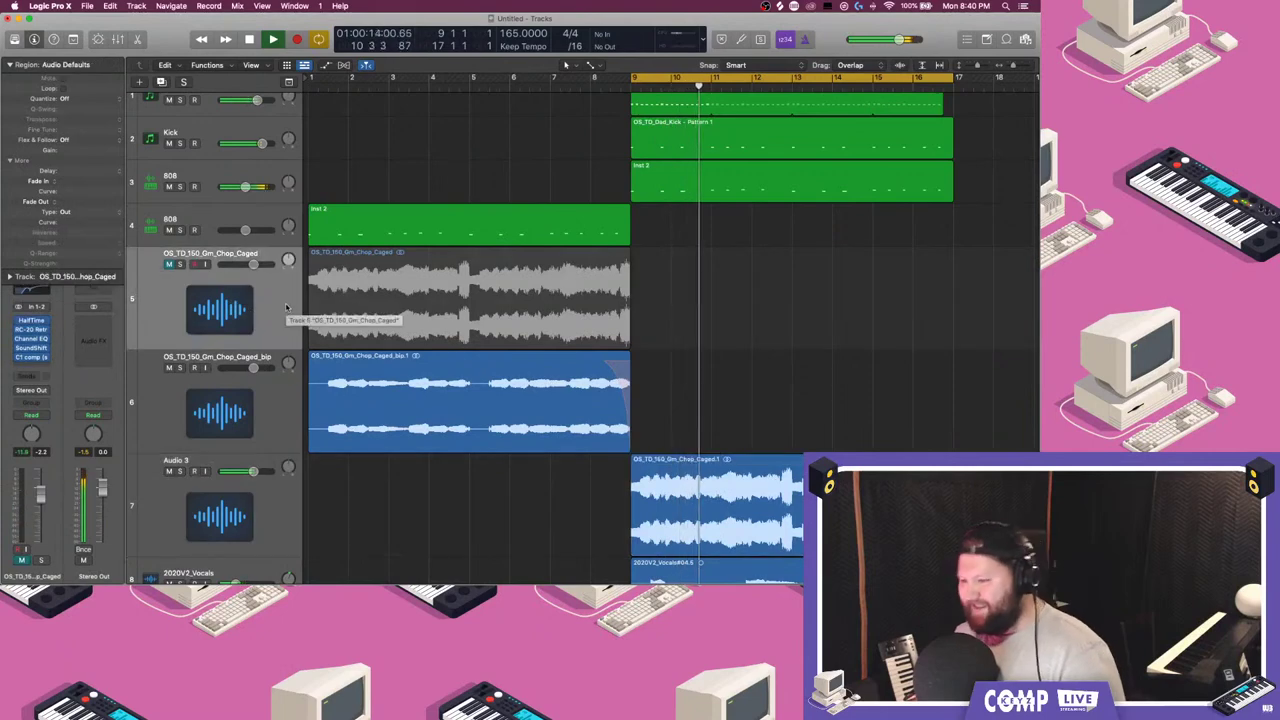
{"action": "left_click_drag", "start_coordinate": [218, 347], "coordinate": [207, 294]}
- Mute the original 808 track whose region starts at bar 9
{"action": "scroll", "coordinate": [665, 287], "scroll_direction": "down", "scroll_amount": 5}
{"action": "scroll", "coordinate": [665, 287], "scroll_direction": "down", "scroll_amount": 1}
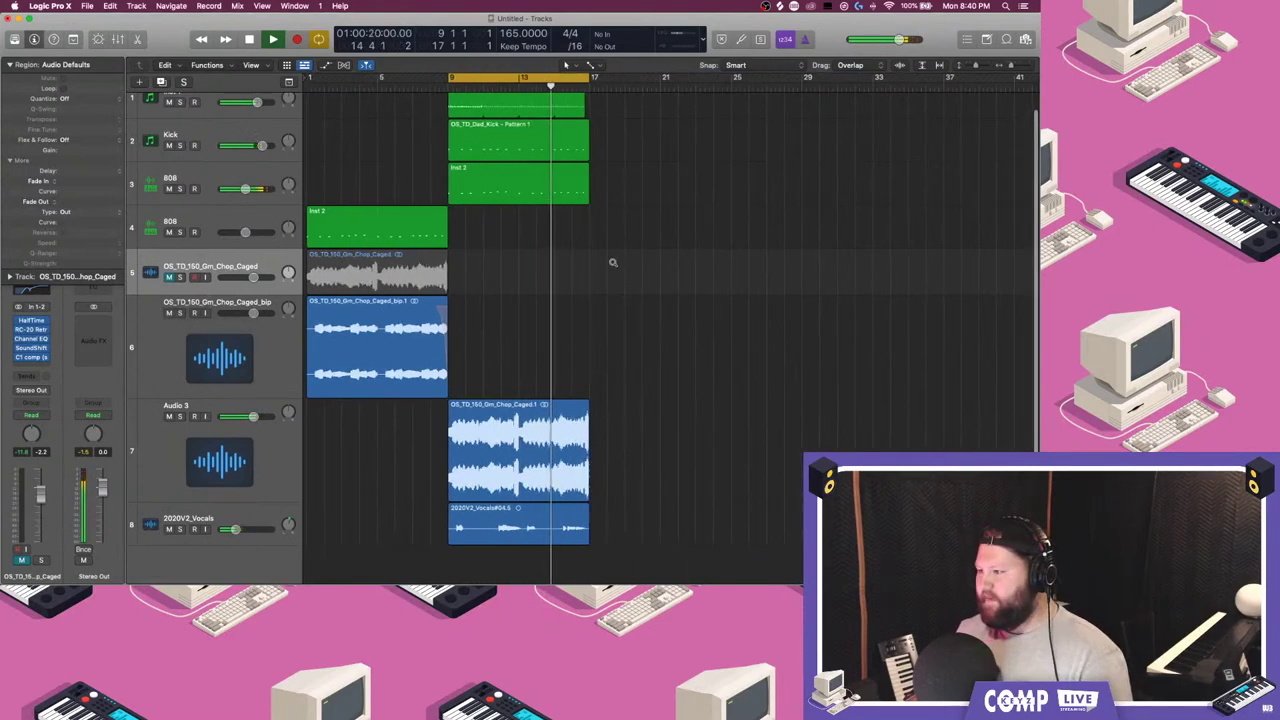
{"action": "scroll", "coordinate": [573, 277], "scroll_direction": "up", "scroll_amount": 5}
{"action": "scroll", "coordinate": [570, 277], "scroll_direction": "down", "scroll_amount": 10}
{"action": "scroll", "coordinate": [405, 268], "scroll_direction": "up", "scroll_amount": 3}
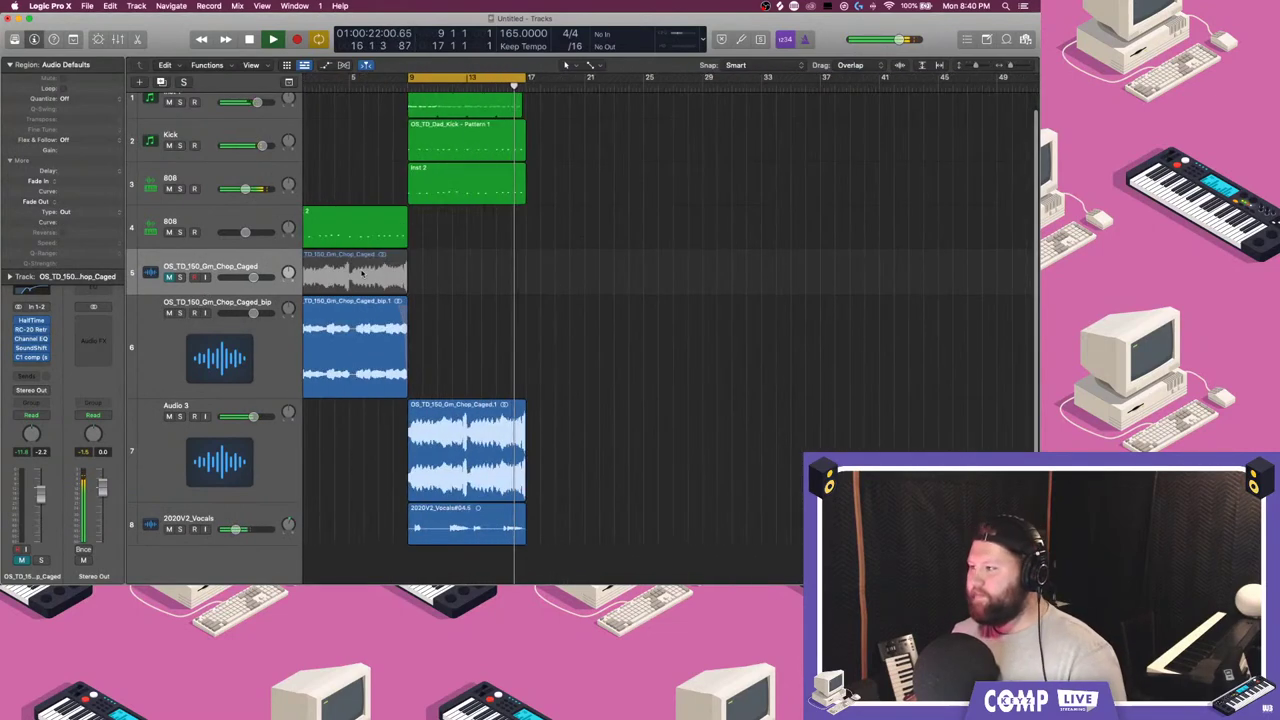
{"action": "left_click", "coordinate": [169, 189]}
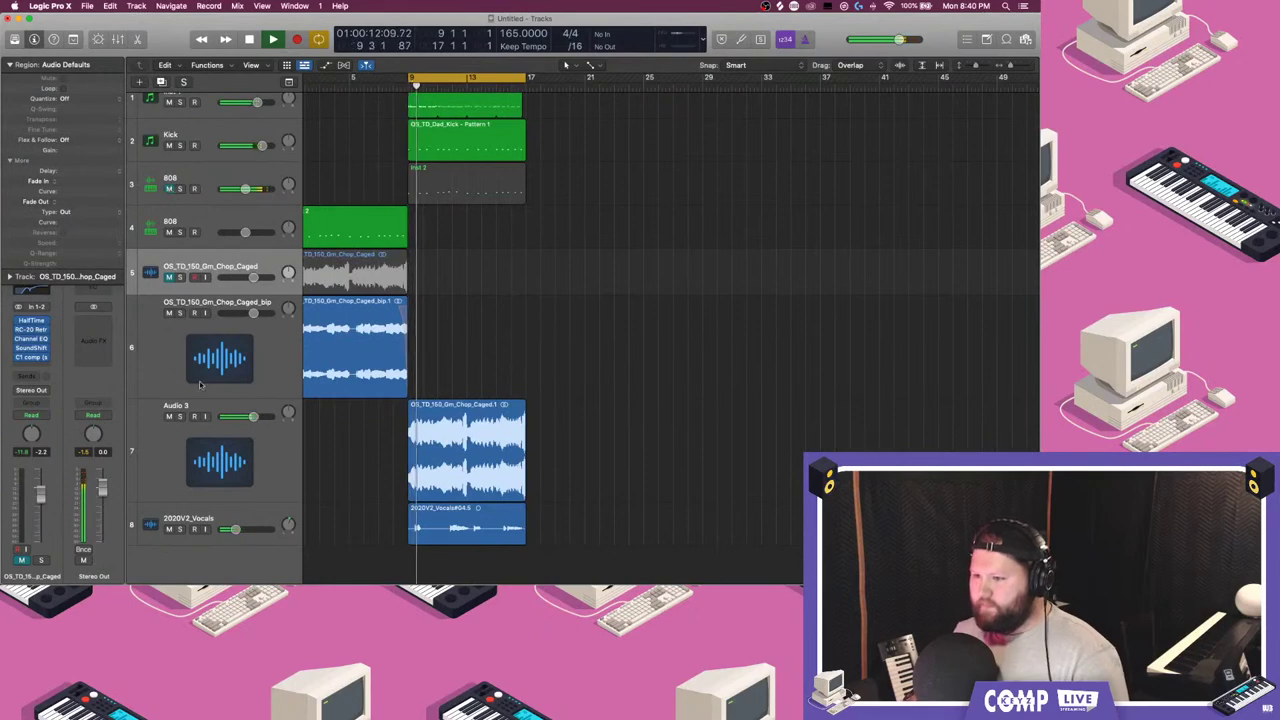
- Move the OS_TD_150_Gm_Chop_Caged section to bar 17 and remove the muted original chop region from bar 1
{"action": "left_click_drag", "start_coordinate": [455, 432], "coordinate": [573, 432]}
{"action": "left_click_drag", "start_coordinate": [350, 272], "coordinate": [574, 282]}
{"action": "key", "text": "Delete"}
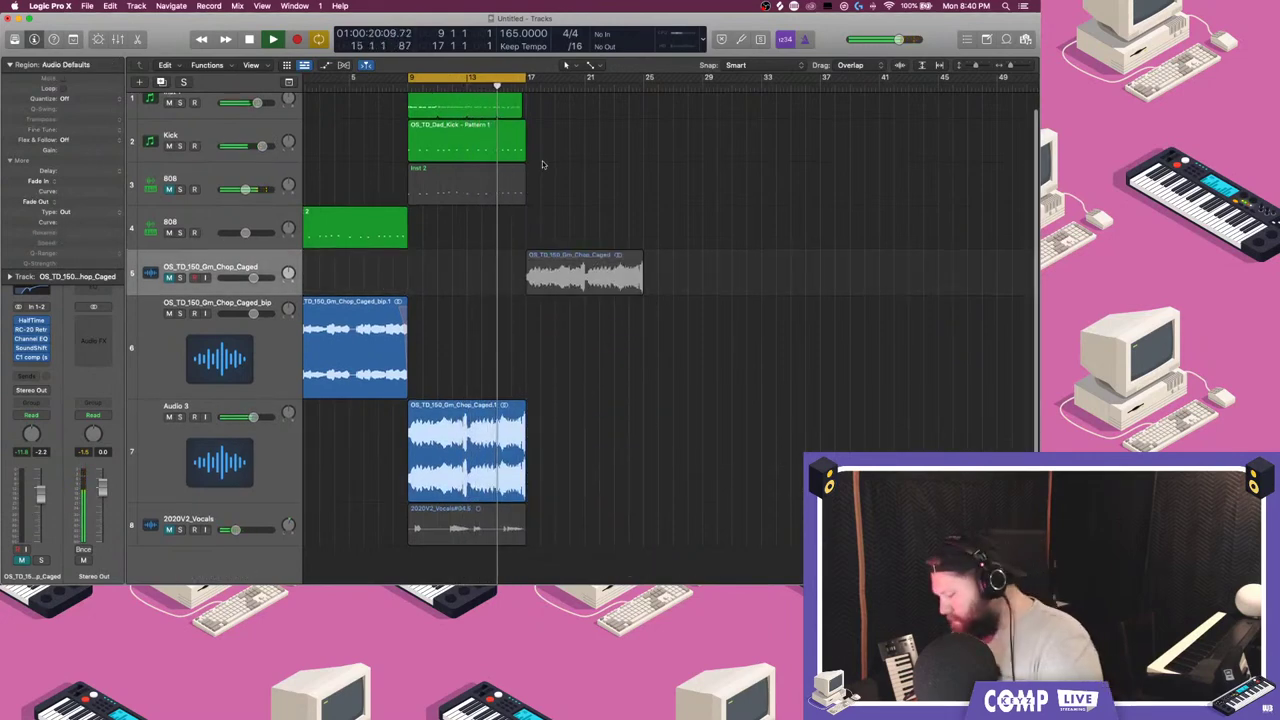
- Copy the Inst 1 and Kick pattern regions from bar 9 to bar 17 and turn off cycle playback
{"action": "scroll", "coordinate": [543, 165], "scroll_direction": "up", "scroll_amount": 2}
{"action": "left_click_drag", "start_coordinate": [552, 162], "coordinate": [428, 121]}
{"action": "left_click_drag", "start_coordinate": [428, 121], "coordinate": [541, 121]}
{"action": "key", "text": "c"}
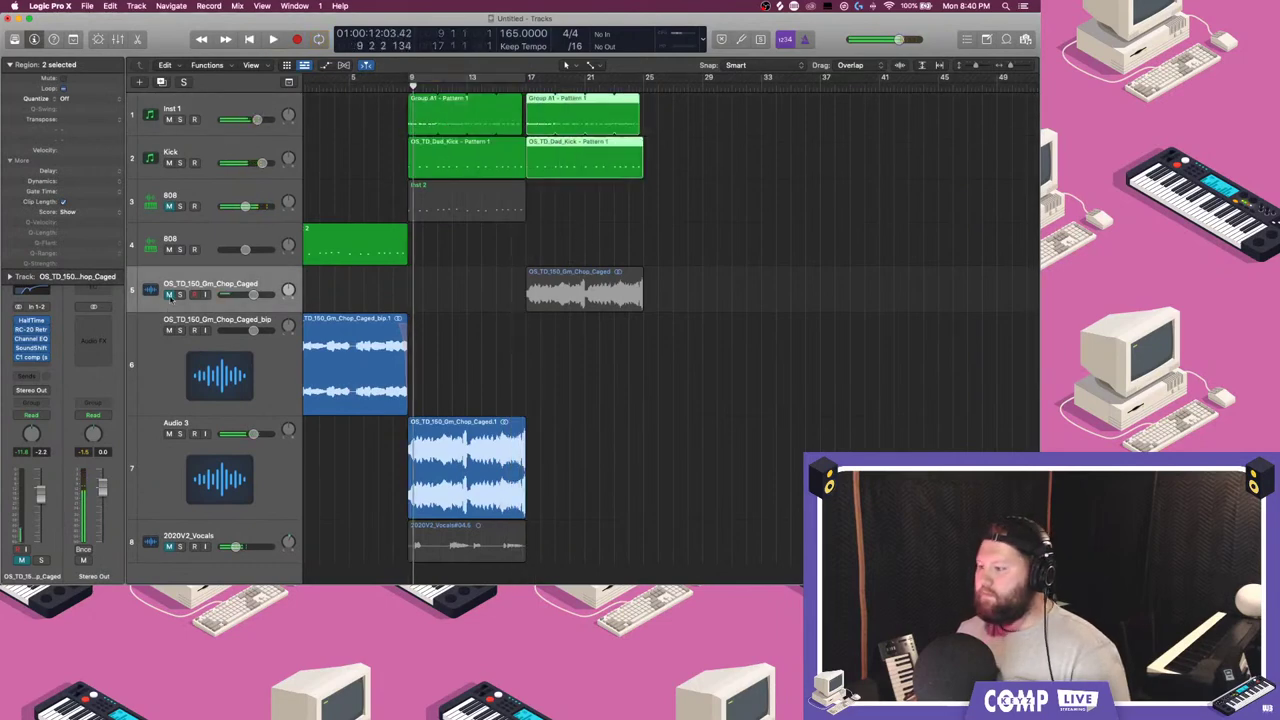
- Unmute the OS_TD_150_Gm_Chop_Caged, original 808 and 2020V2_Vocals tracks while playing the arrangement
{"action": "left_click", "coordinate": [169, 295]}
{"action": "key", "text": "space"}
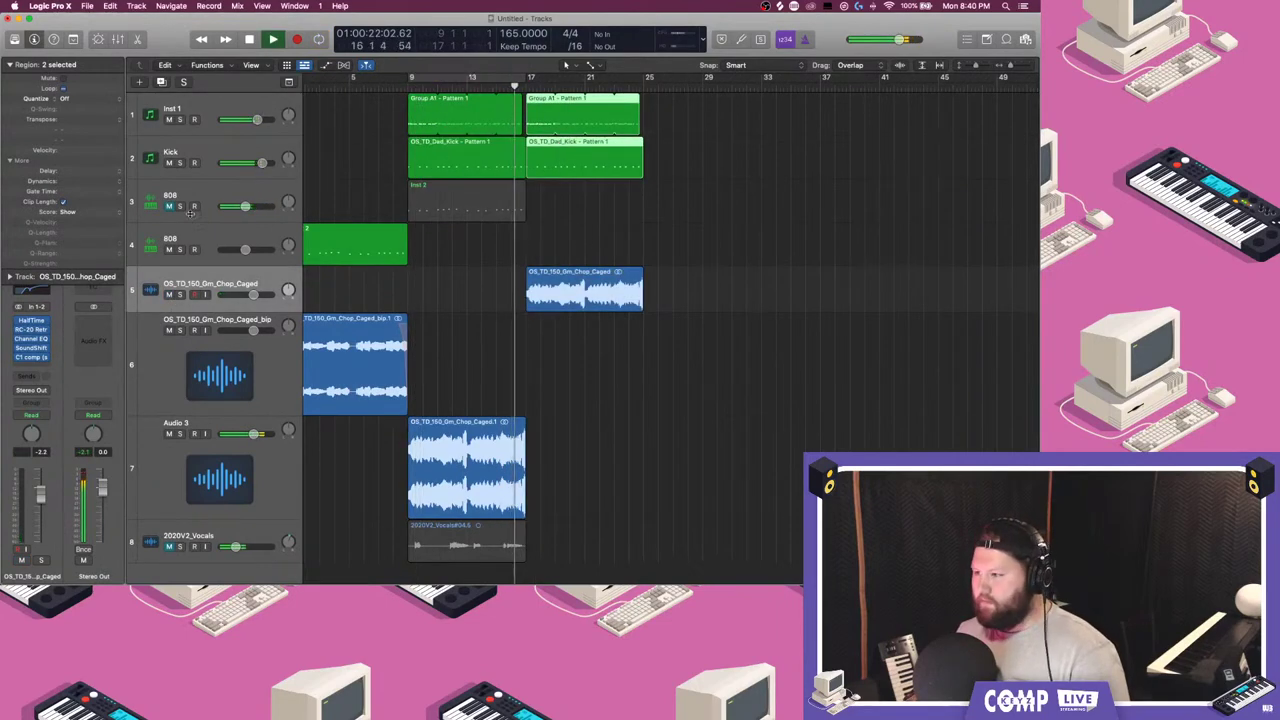
{"action": "left_click", "coordinate": [169, 206]}
{"action": "left_click", "coordinate": [169, 547]}
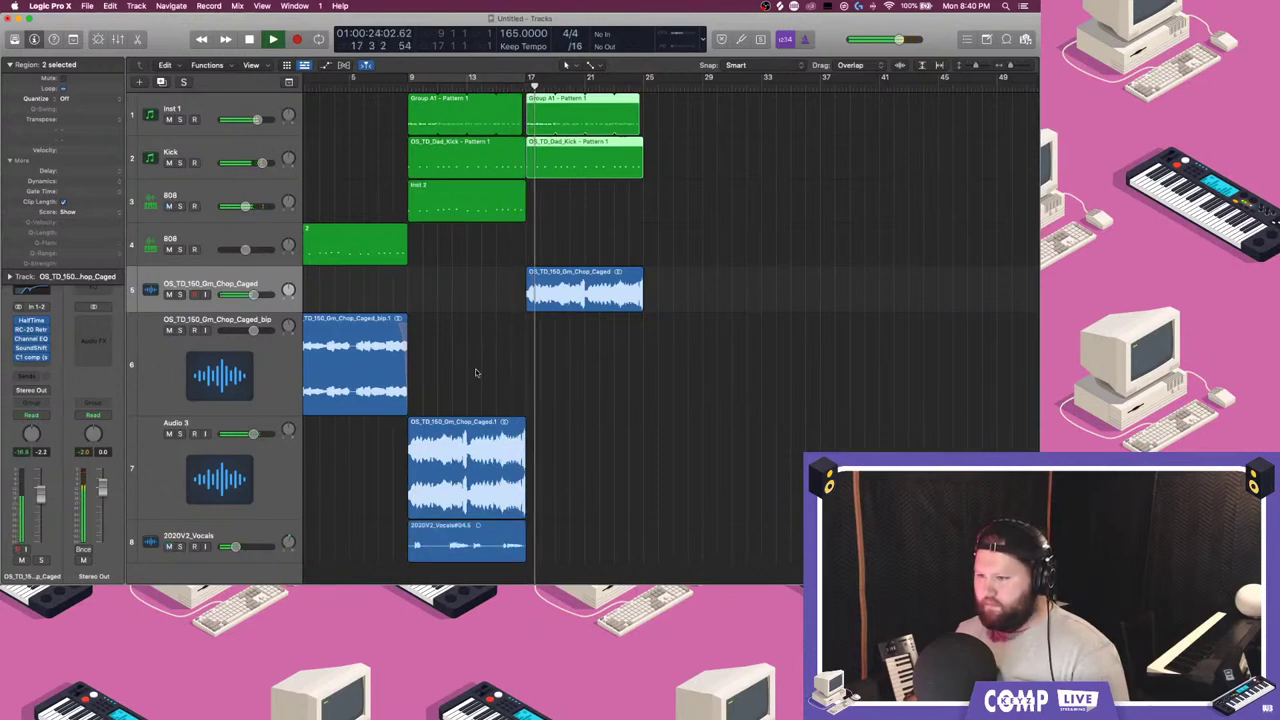
- Copy the Inst 1, Kick and chop regions at bar 17 and the 808 region at bar 9 to bar 25
{"action": "left_click_drag", "start_coordinate": [708, 342], "coordinate": [660, 127]}
{"action": "left_click", "coordinate": [722, 224]}
{"action": "left_click_drag", "start_coordinate": [433, 205], "coordinate": [679, 211]}
{"action": "left_click", "coordinate": [686, 241]}
{"action": "scroll", "coordinate": [686, 243], "scroll_direction": "down", "scroll_amount": 1}
{"action": "scroll", "coordinate": [738, 438], "scroll_direction": "up", "scroll_amount": 1}
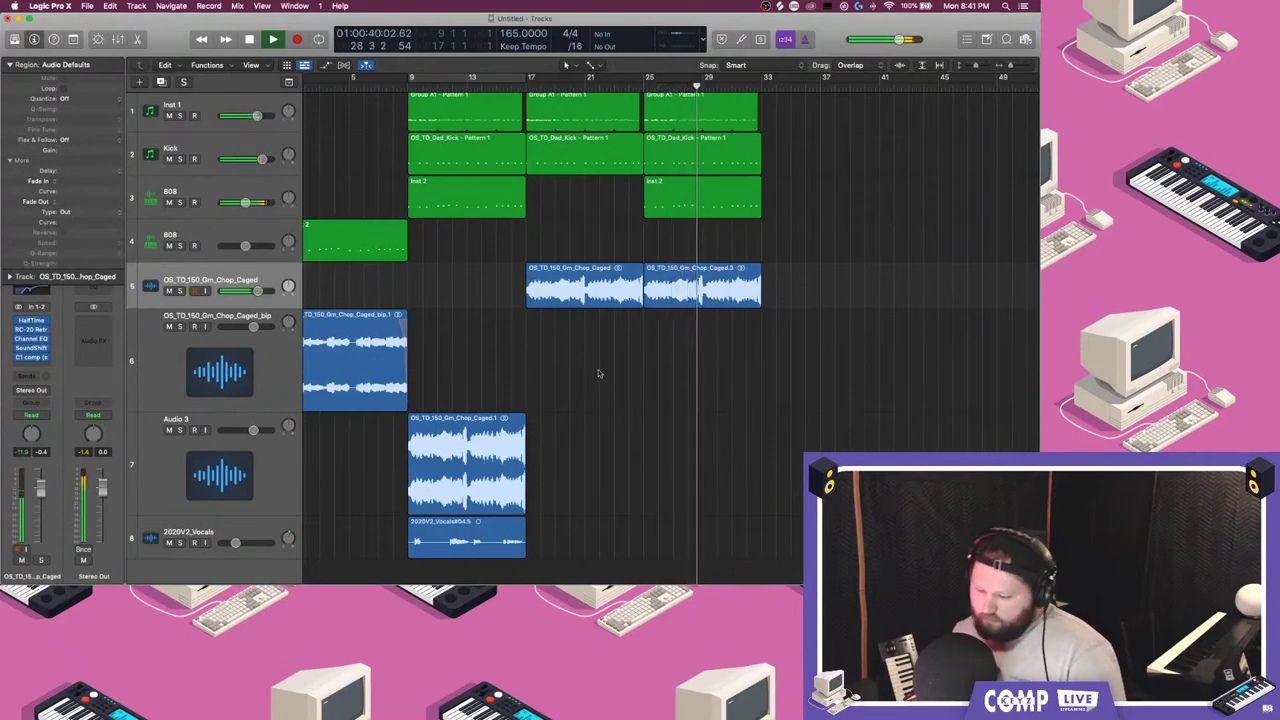
{"action": "scroll", "coordinate": [503, 349], "scroll_direction": "down", "scroll_amount": 2}
{"action": "scroll", "coordinate": [503, 349], "scroll_direction": "left", "scroll_amount": 1}
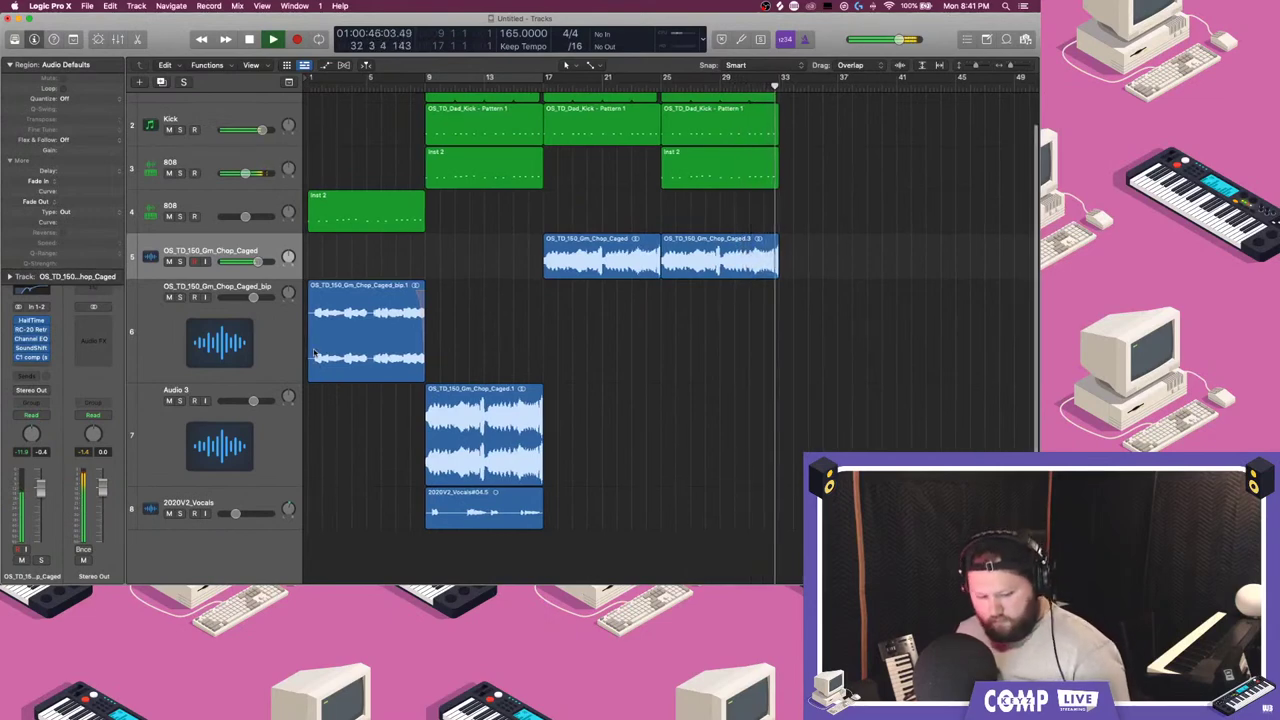
{"action": "key", "text": "space"}
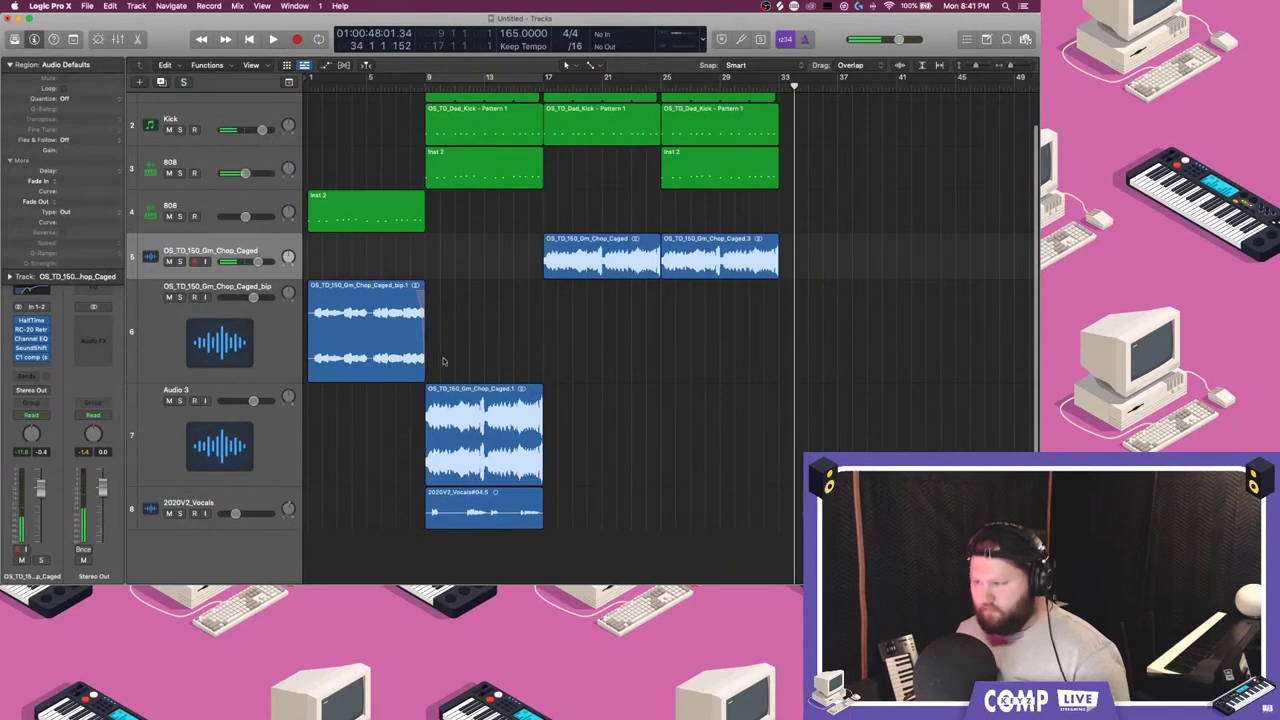
- Find the tag audio file with Spotlight, place it on a new track below the vocals near bar 2, and make that track taller
{"action": "key", "text": "super+space"}
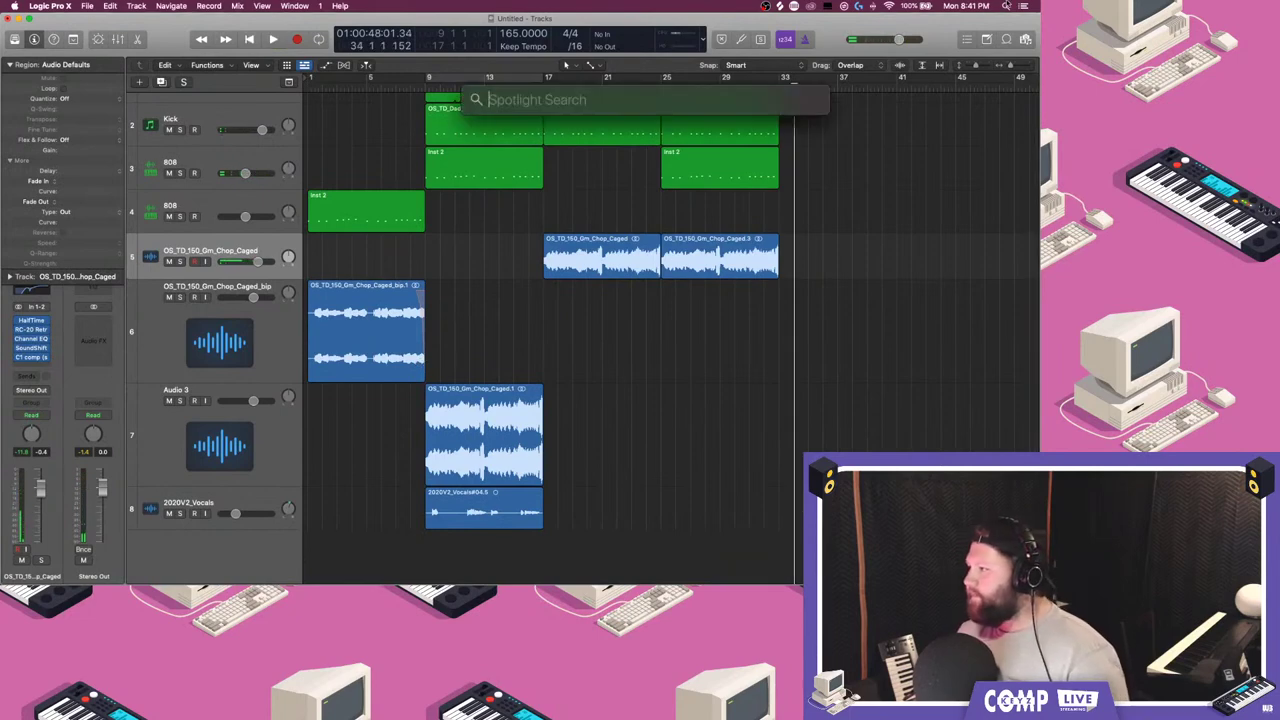
{"action": "key", "text": "Down"}
{"action": "left_click_drag", "start_coordinate": [527, 208], "coordinate": [345, 540]}
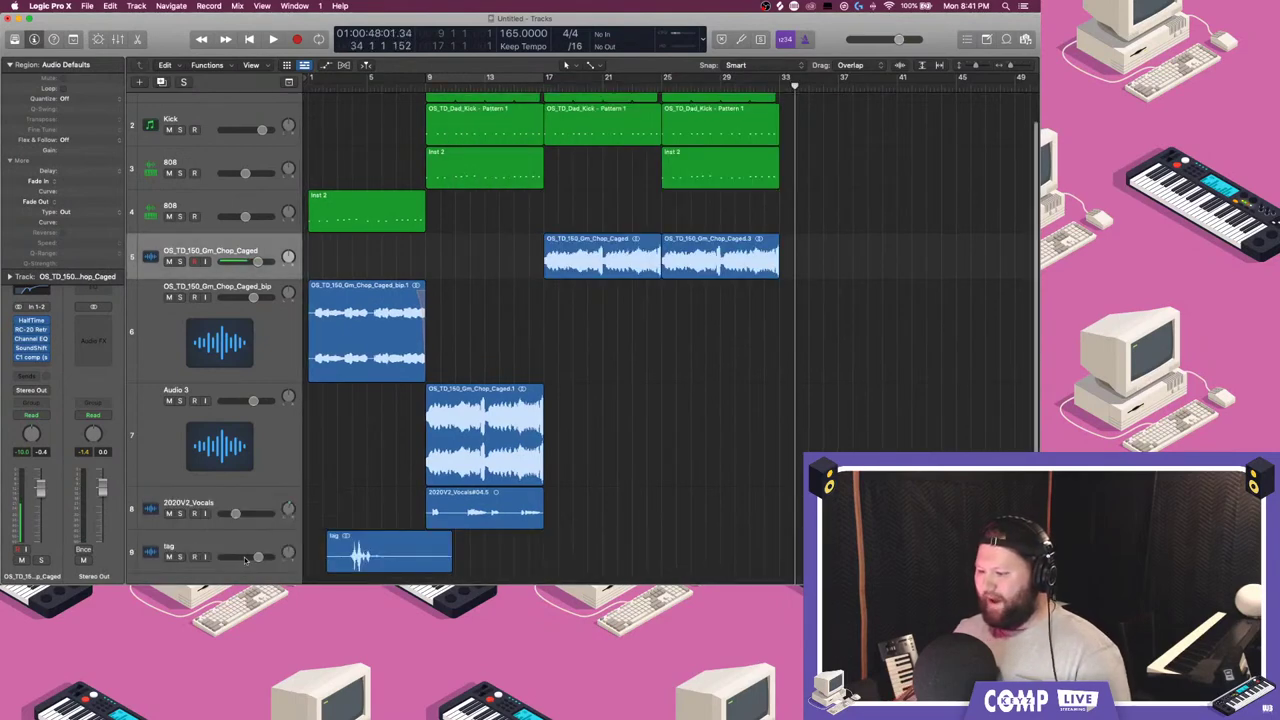
{"action": "left_click_drag", "start_coordinate": [221, 564], "coordinate": [221, 578]}
{"action": "scroll", "coordinate": [329, 471], "scroll_direction": "down", "scroll_amount": 1}
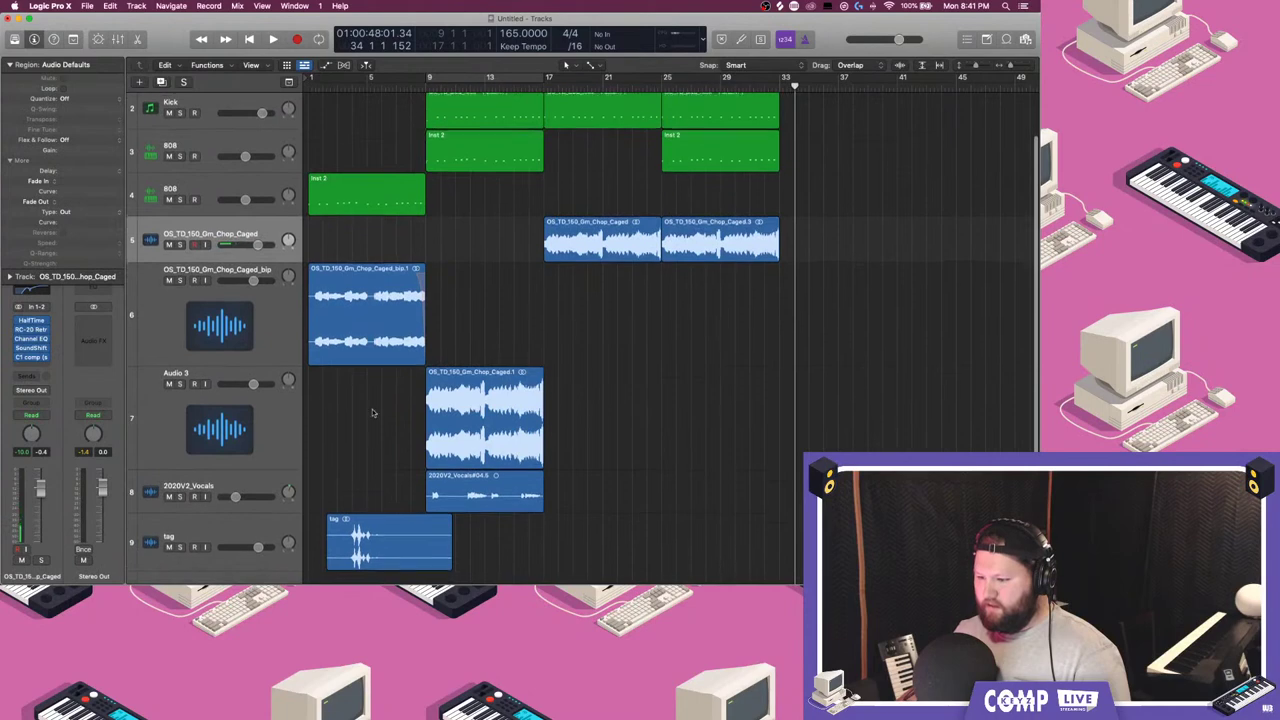
- Show the Flex controls and set the tag track's flex mode to Speed (FX)
{"action": "left_click", "coordinate": [343, 66]}
{"action": "scroll", "coordinate": [260, 350], "scroll_direction": "down", "scroll_amount": 1}
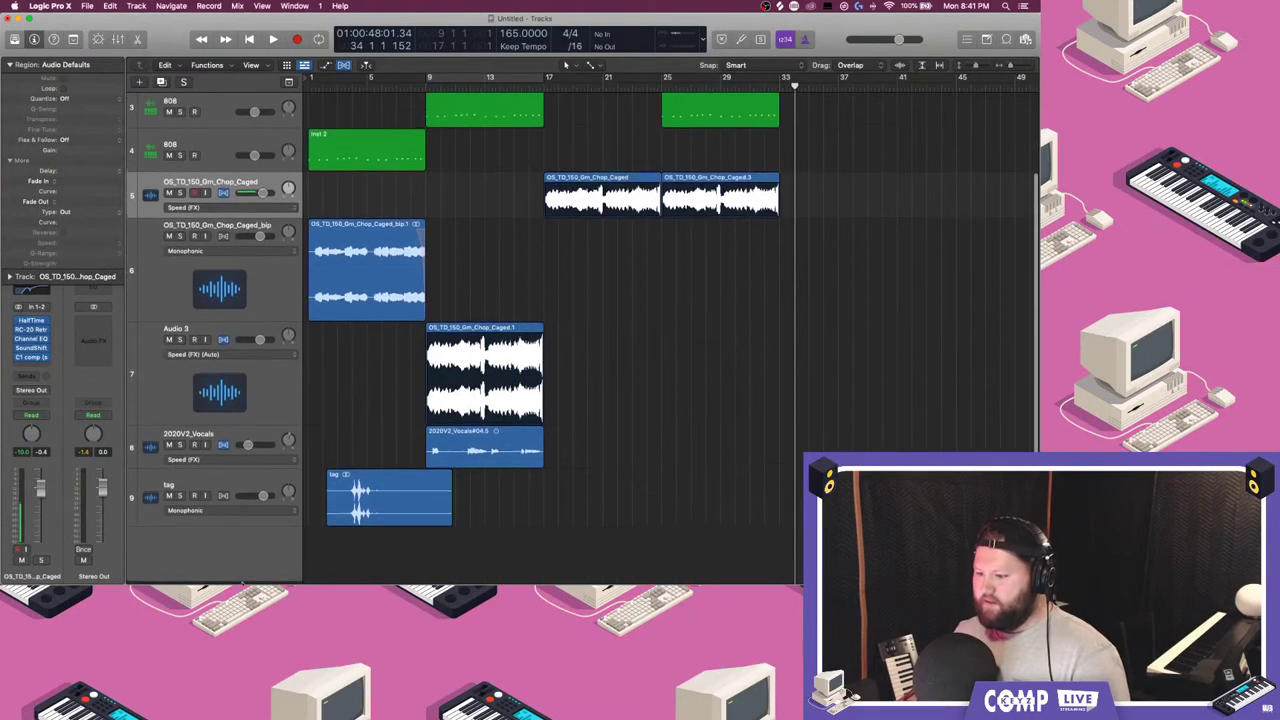
{"action": "left_click", "coordinate": [225, 512]}
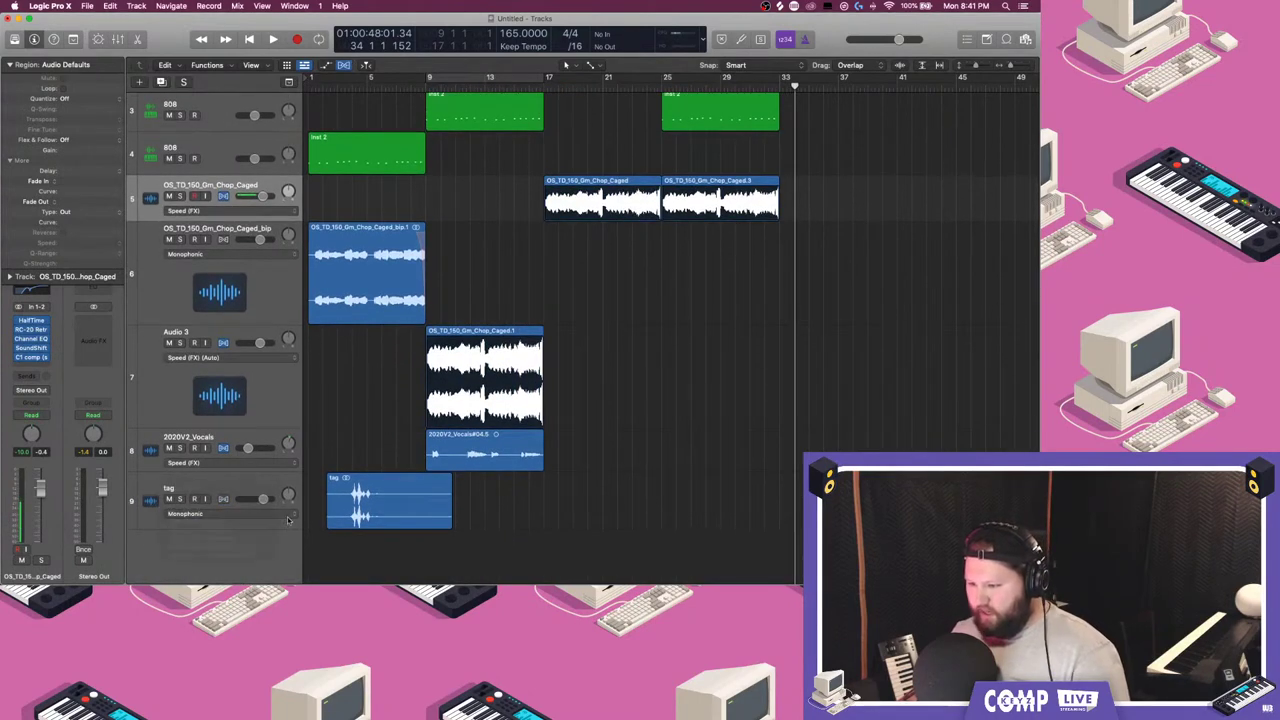
{"action": "left_click", "coordinate": [208, 547]}
- Move the tag region to bar 7 and time-stretch its end to bar 14
{"action": "left_click_drag", "start_coordinate": [385, 480], "coordinate": [480, 482]}
{"action": "key", "text": "super+Right"}
{"action": "key", "text": "super+Right"}
{"action": "key", "text": "super+Right"}
{"action": "key", "text": "super+Right"}
{"action": "key", "text": "super+Right"}
{"action": "key", "text": "super+Right"}
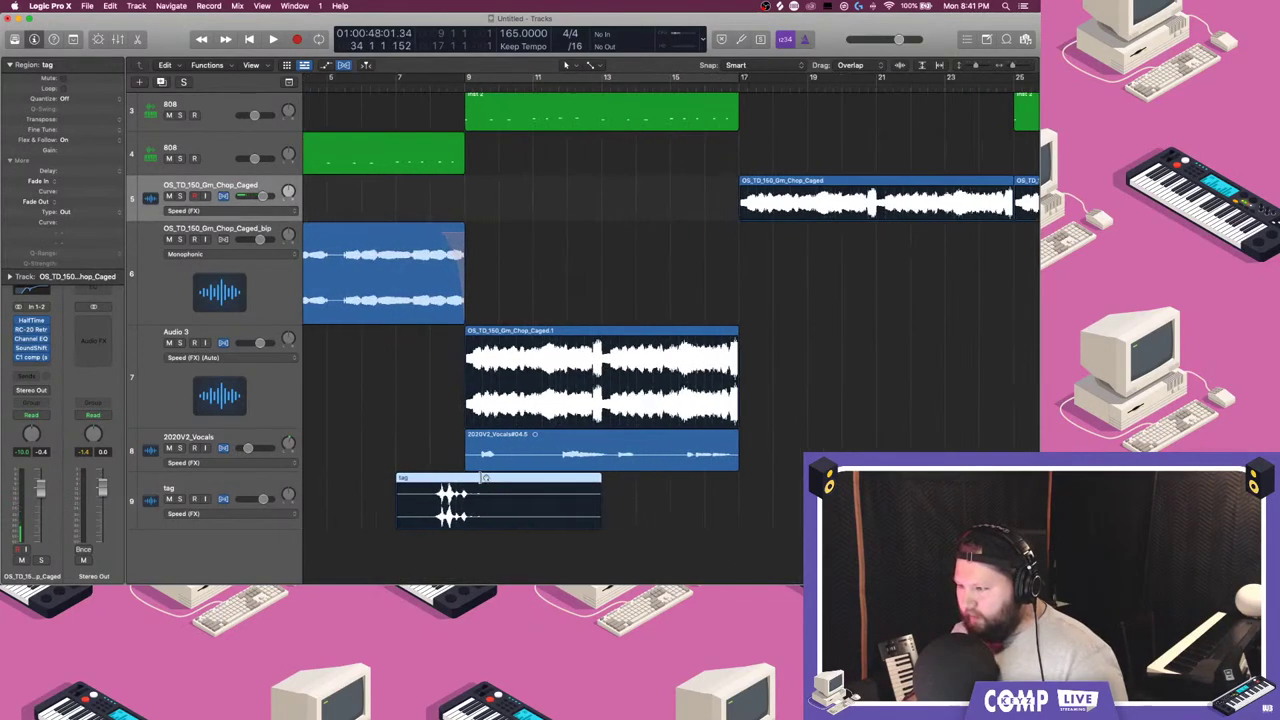
{"action": "left_click_drag", "start_coordinate": [655, 478], "coordinate": [700, 479]}
- Play the transition into bar 9 and set the tag track's volume to -16.0 dB
{"action": "key", "text": "space"}
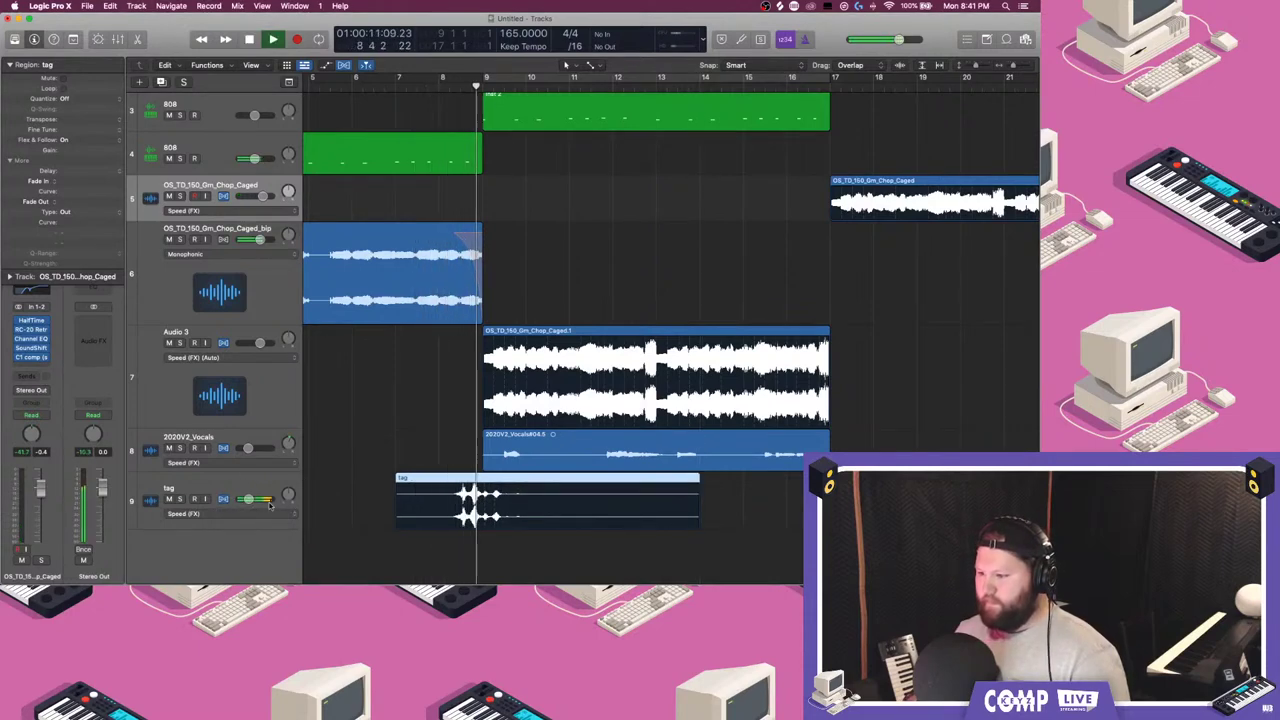
{"action": "left_click_drag", "start_coordinate": [249, 499], "coordinate": [247, 499]}
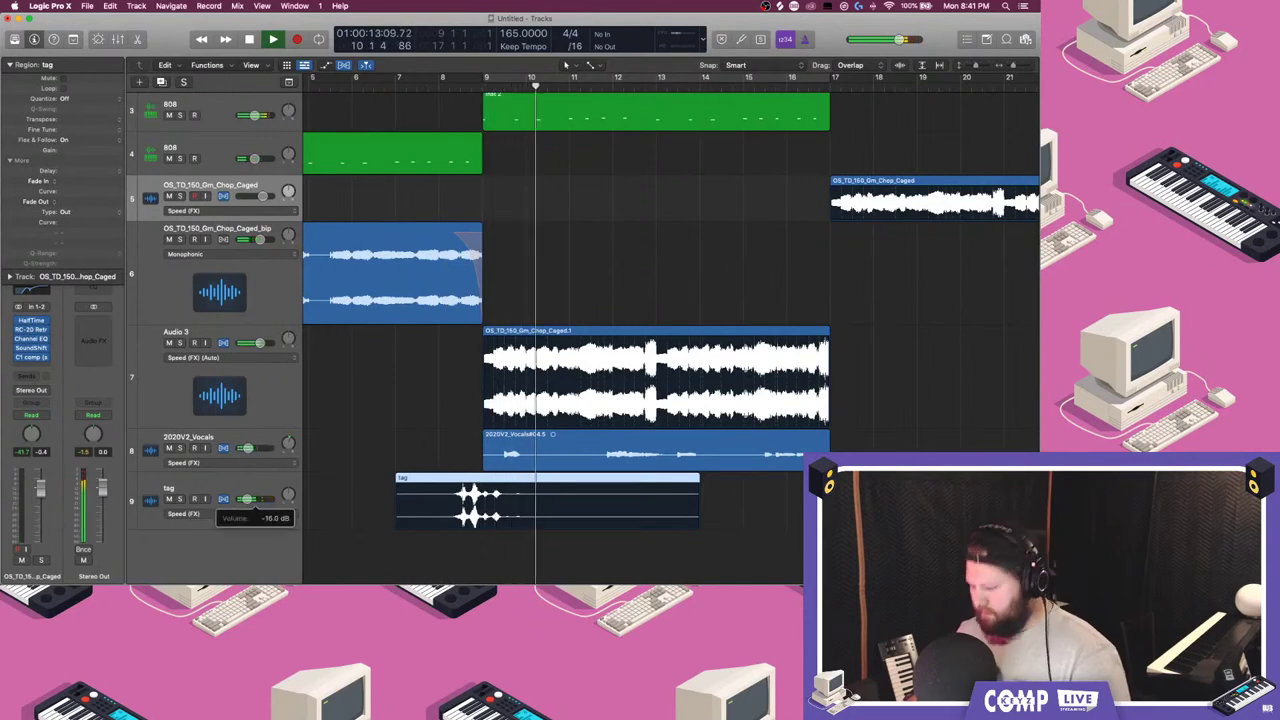
{"action": "scroll", "coordinate": [562, 364], "scroll_direction": "down", "scroll_amount": 10}
{"action": "scroll", "coordinate": [562, 364], "scroll_direction": "up", "scroll_amount": 8}
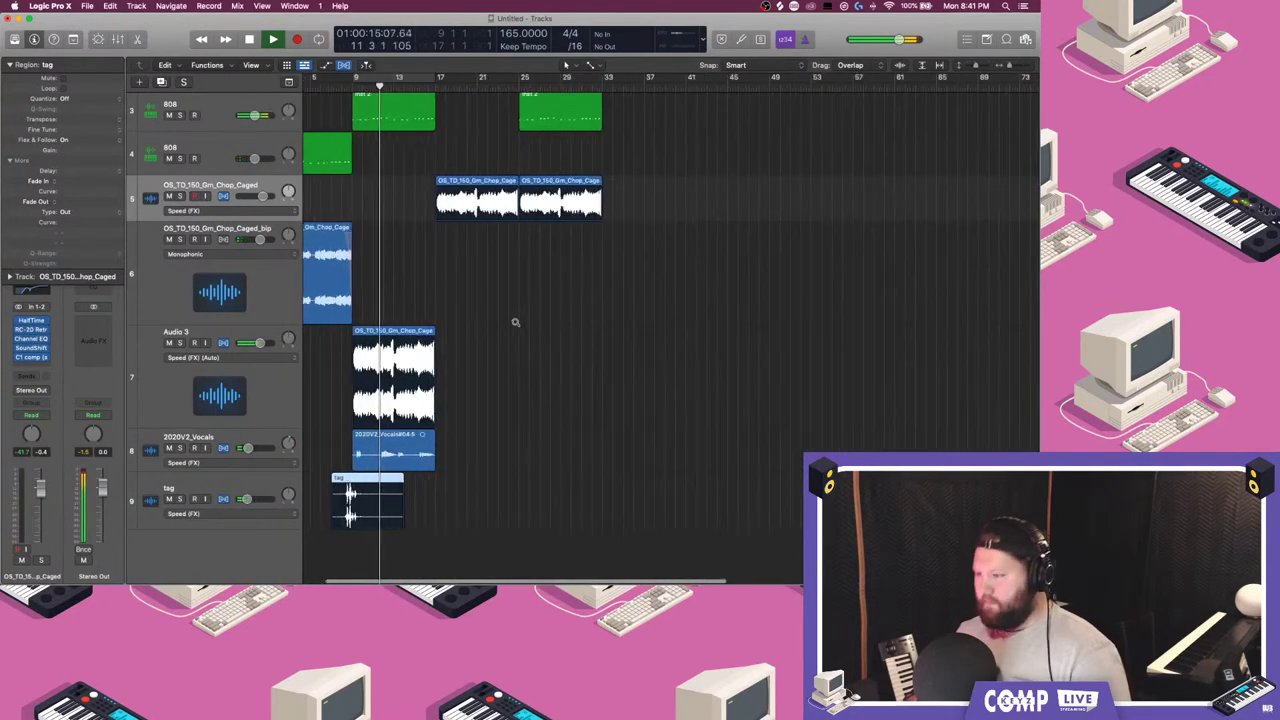
- Loop the 2020V2_Vocals region from bar 9 to bar 17 and solo its track
{"action": "left_click", "coordinate": [205, 455]}
{"action": "left_click", "coordinate": [22, 358]}
{"action": "left_click", "coordinate": [17, 360]}
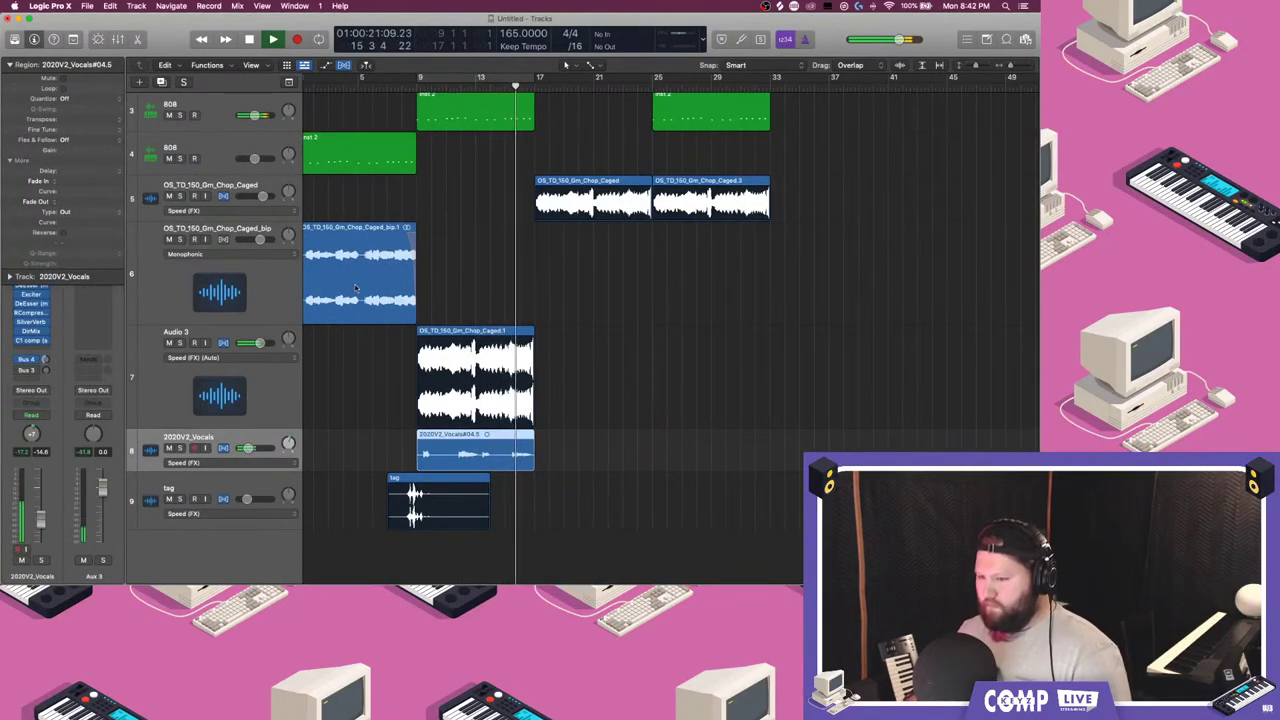
{"action": "key", "text": "super+u"}
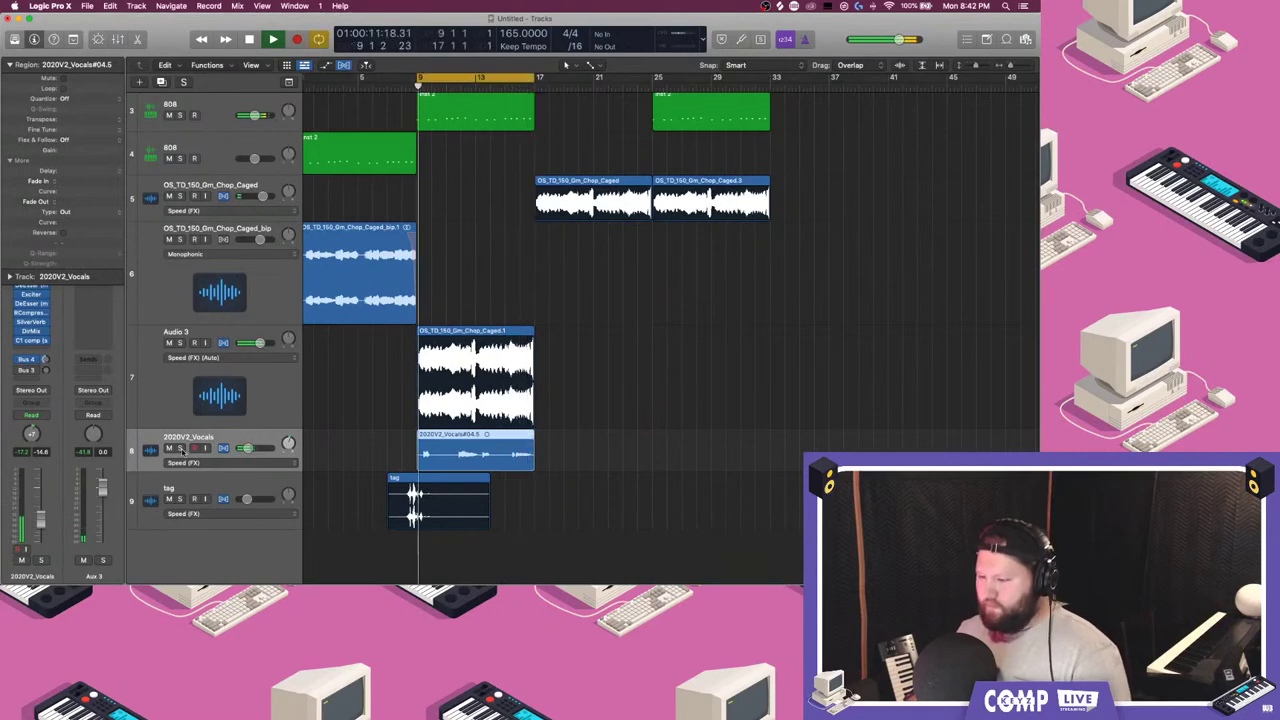
{"action": "key", "text": "ctrl+s"}
{"action": "scroll", "coordinate": [188, 432], "scroll_direction": "up", "scroll_amount": 1}
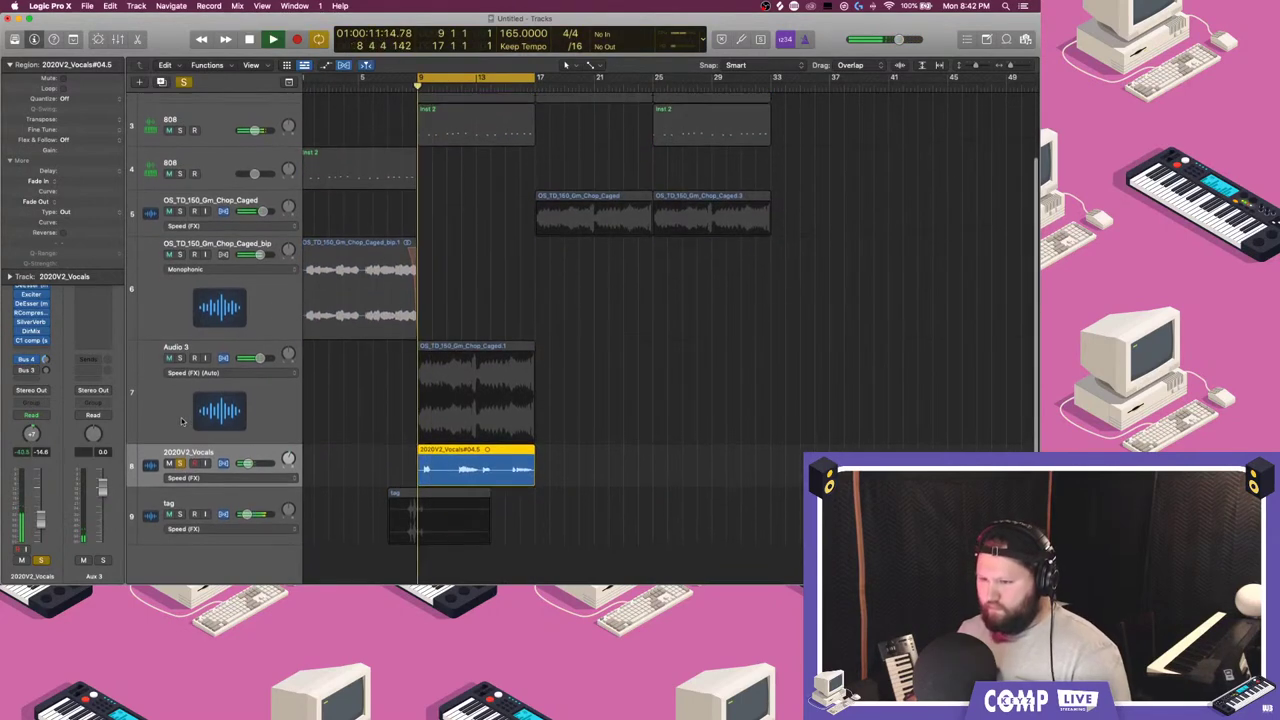
- Insert the iZotope Nectar 3 plug-in after SoundShift on the 2020V2_Vocals channel
{"action": "scroll", "coordinate": [188, 432], "scroll_direction": "up", "scroll_amount": 2}
{"action": "left_click", "coordinate": [8, 64]}
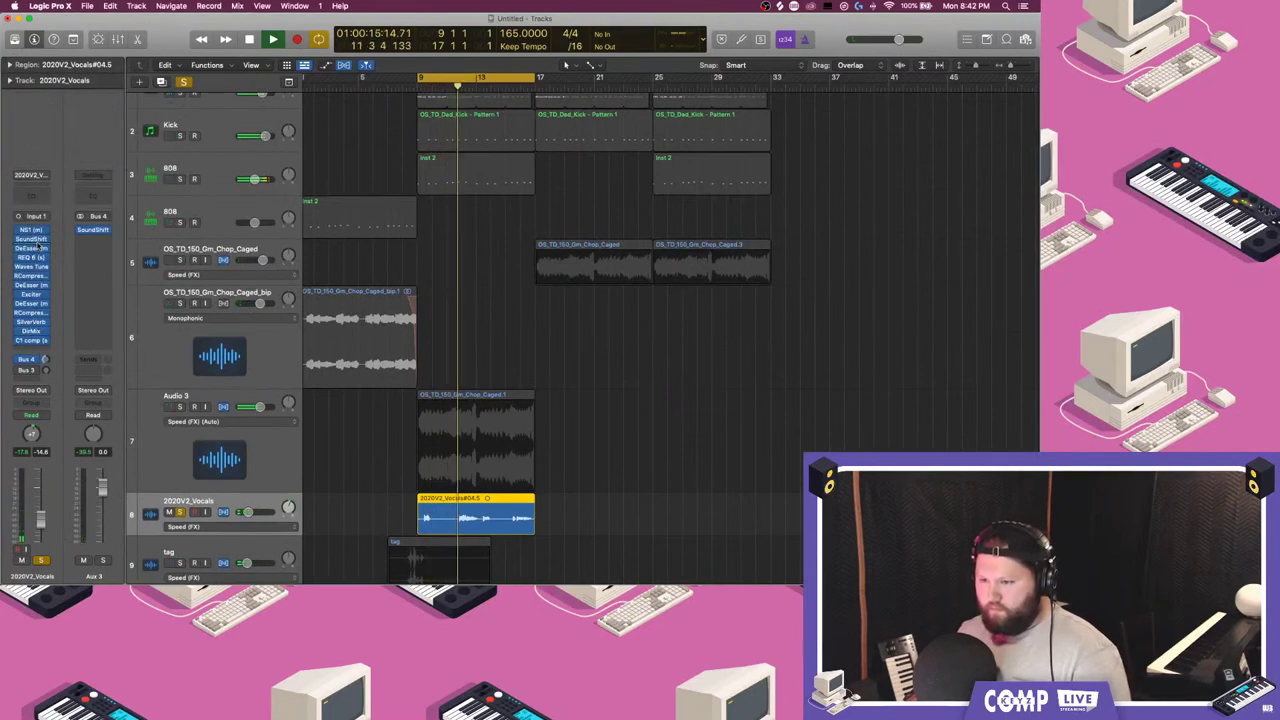
{"action": "left_click", "coordinate": [37, 243]}
{"action": "mouse_move", "coordinate": [90, 458]}
{"action": "mouse_move", "coordinate": [180, 555]}
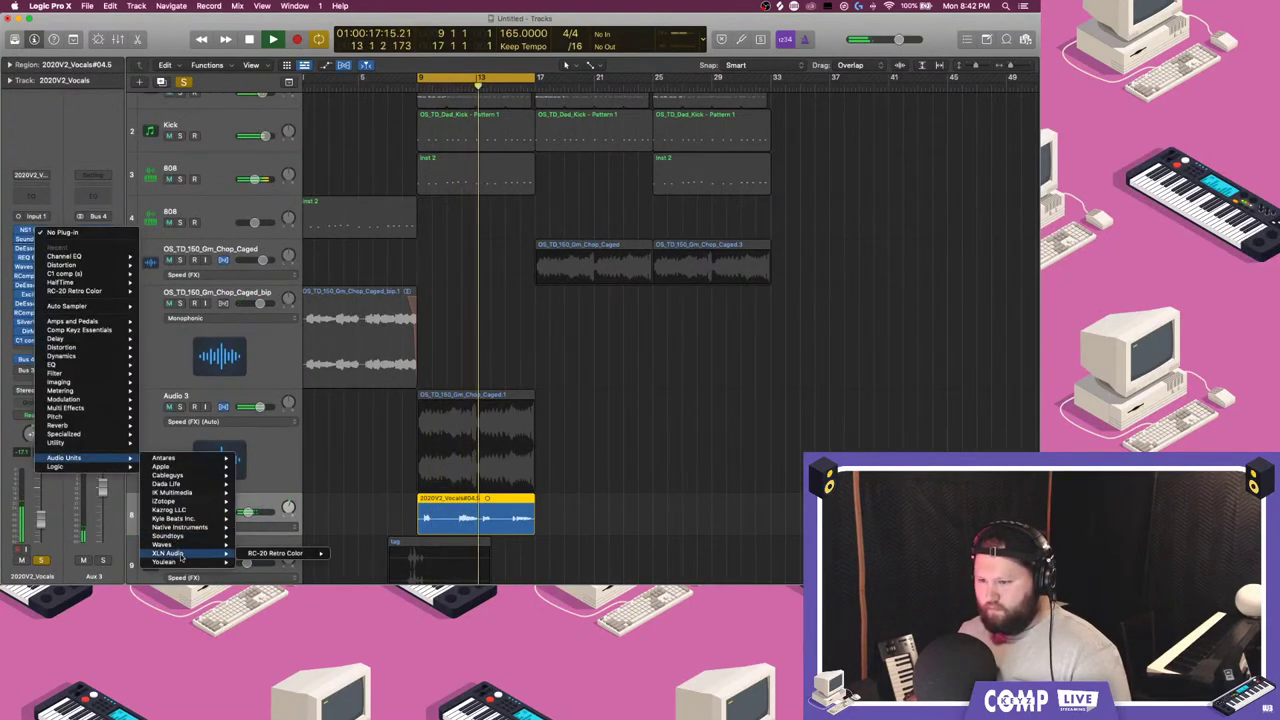
{"action": "mouse_move", "coordinate": [168, 501]}
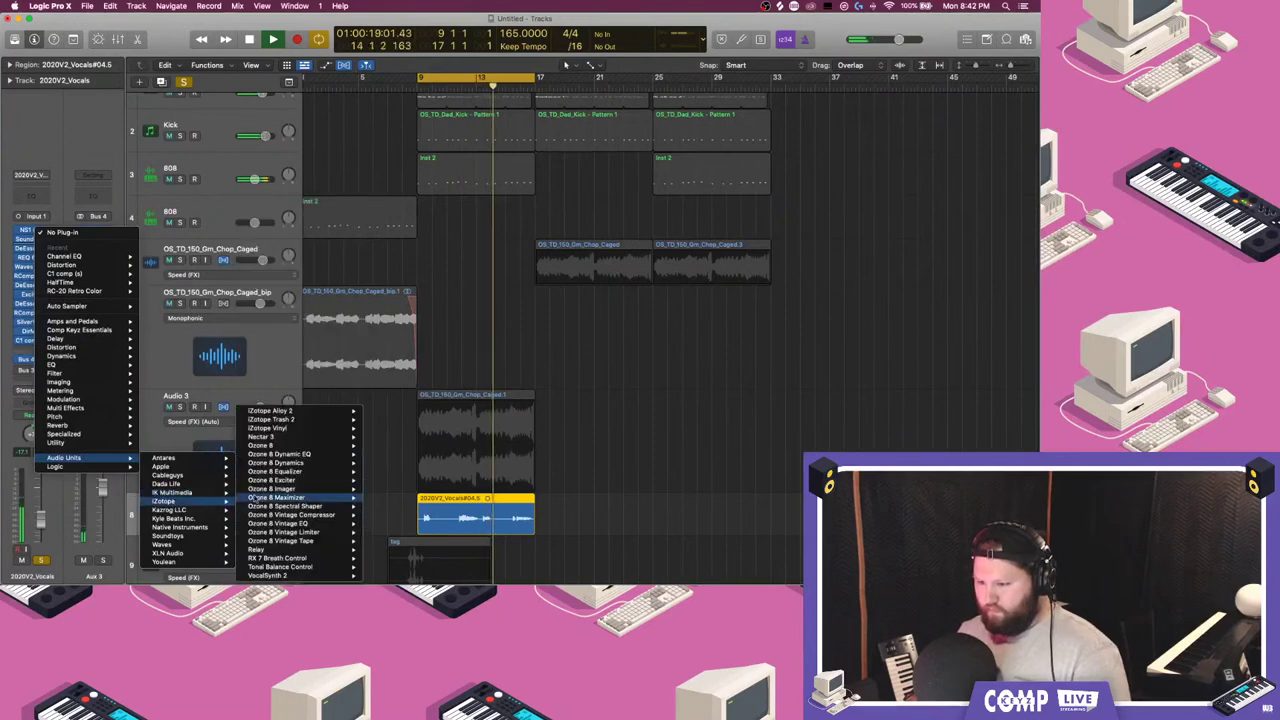
{"action": "left_click", "coordinate": [282, 438]}
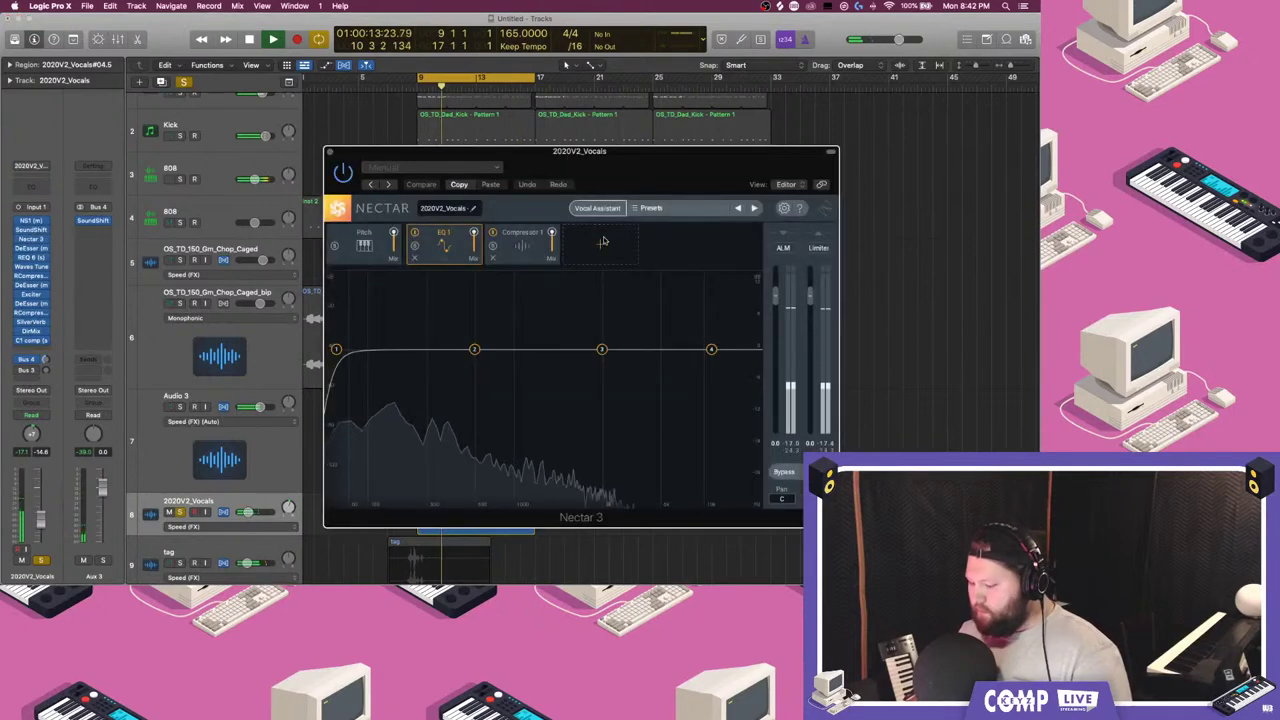
- Add a Saturation module in Nectar 3 with the amount at 100% and the Retro type
{"action": "left_click", "coordinate": [600, 244]}
{"action": "left_click", "coordinate": [596, 431]}
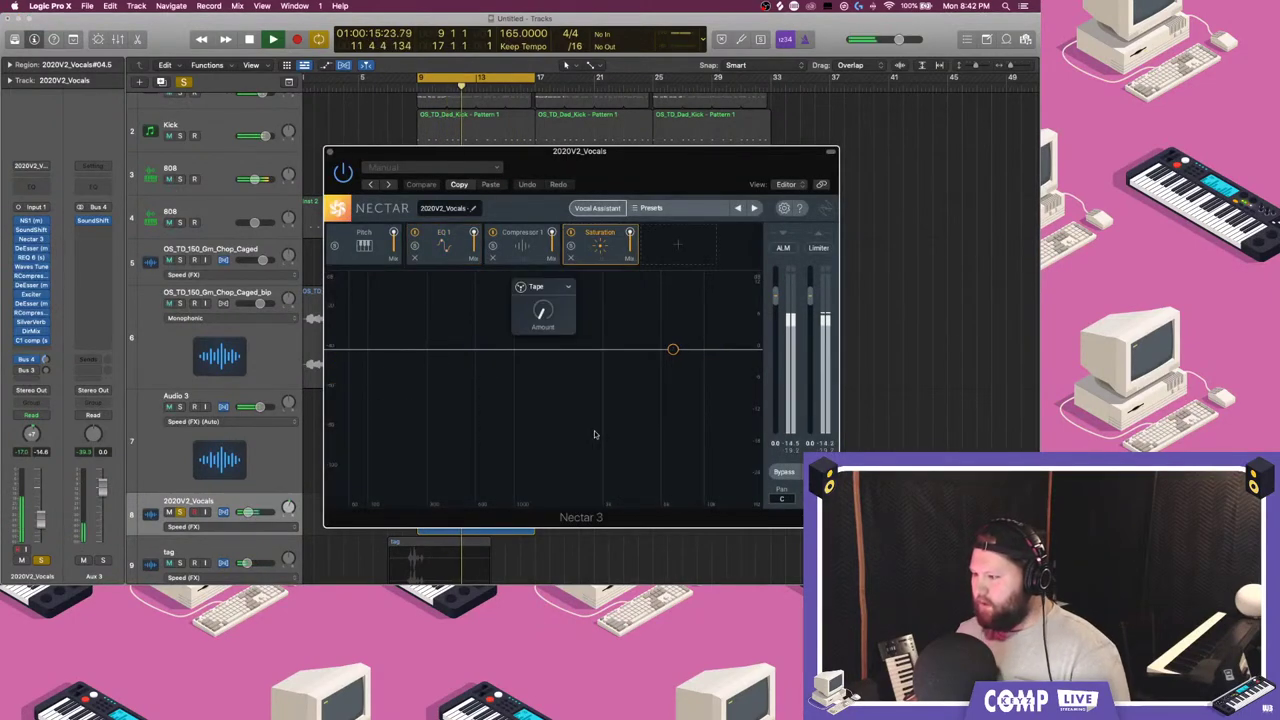
{"action": "left_click_drag", "start_coordinate": [543, 313], "coordinate": [549, 294]}
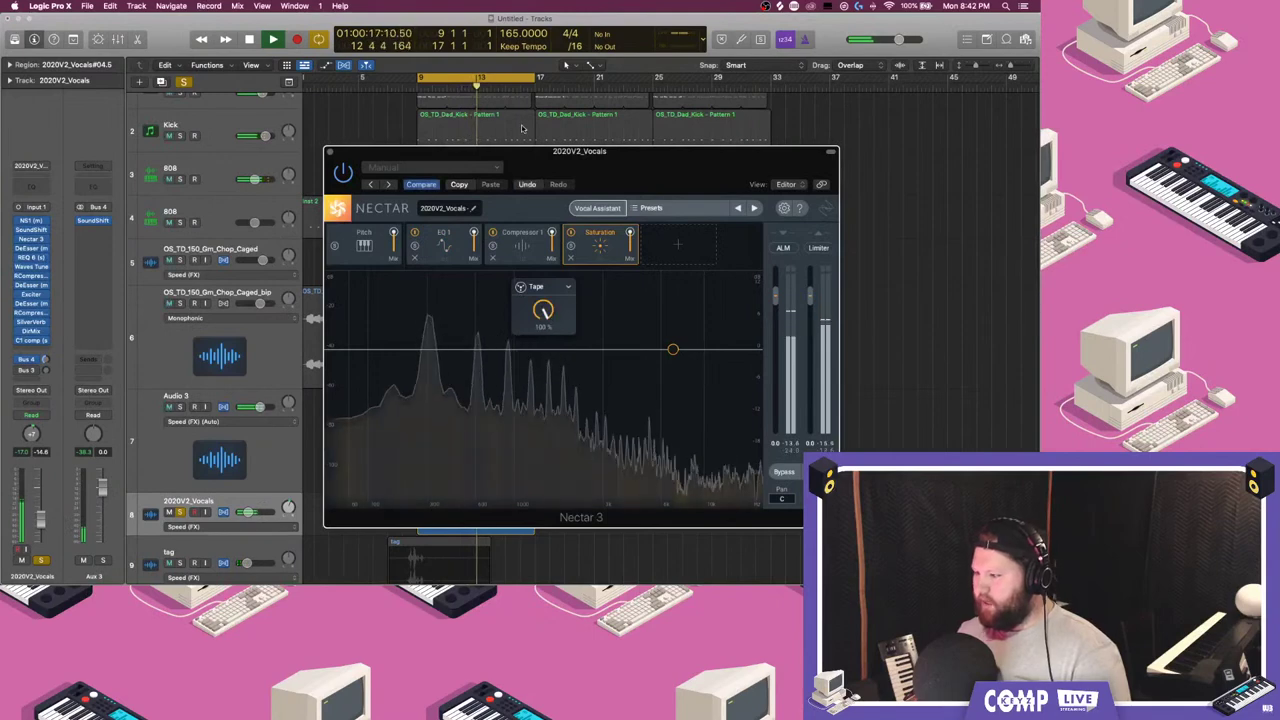
{"action": "left_click", "coordinate": [548, 291]}
{"action": "left_click", "coordinate": [540, 348]}
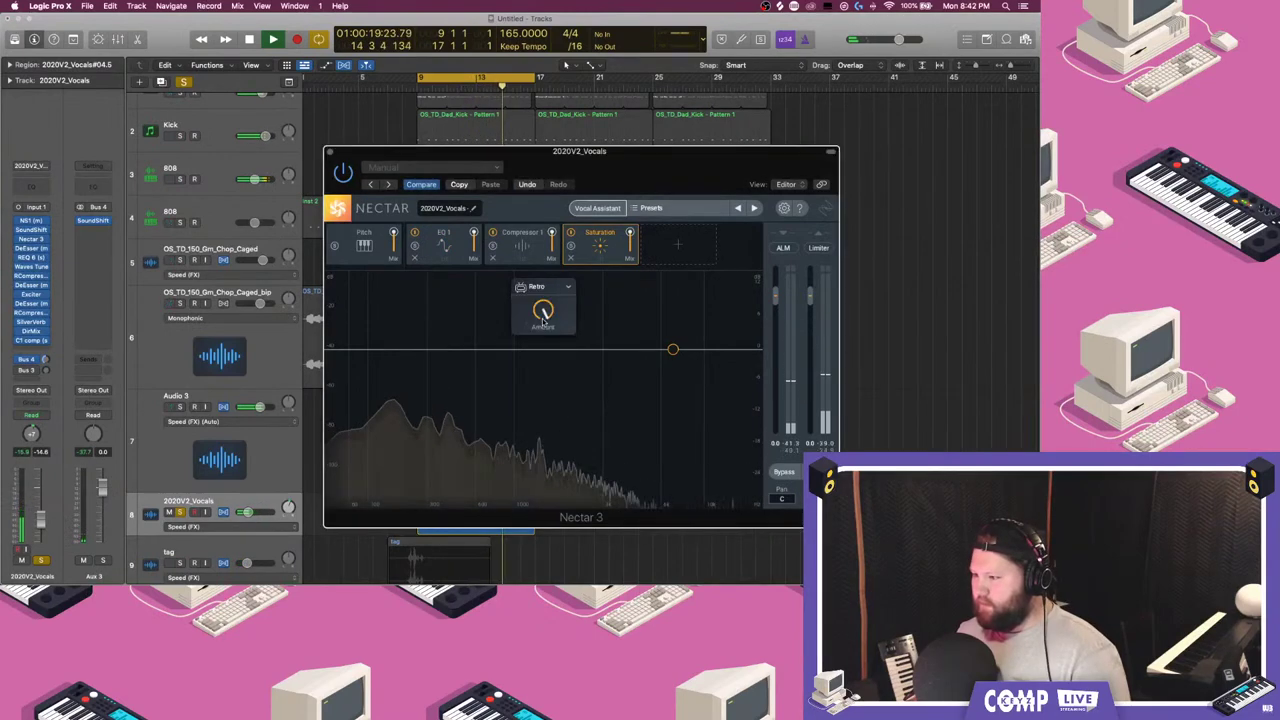
{"action": "left_click", "coordinate": [330, 152]}
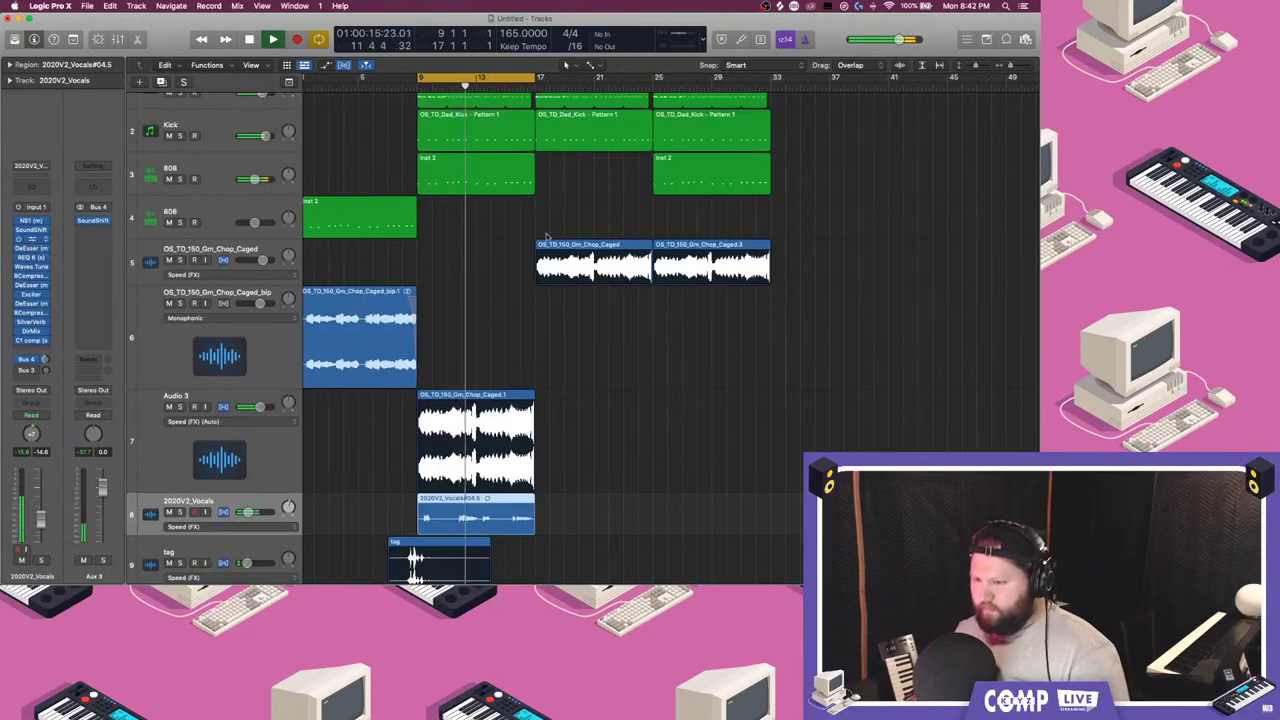
- Fine-tune the mix of Nectar's Saturation module against the full beat, close the plug-in and turn off cycle playback
{"action": "left_click_drag", "start_coordinate": [630, 242], "coordinate": [630, 238]}
{"action": "left_click", "coordinate": [329, 153]}
{"action": "key", "text": "c"}
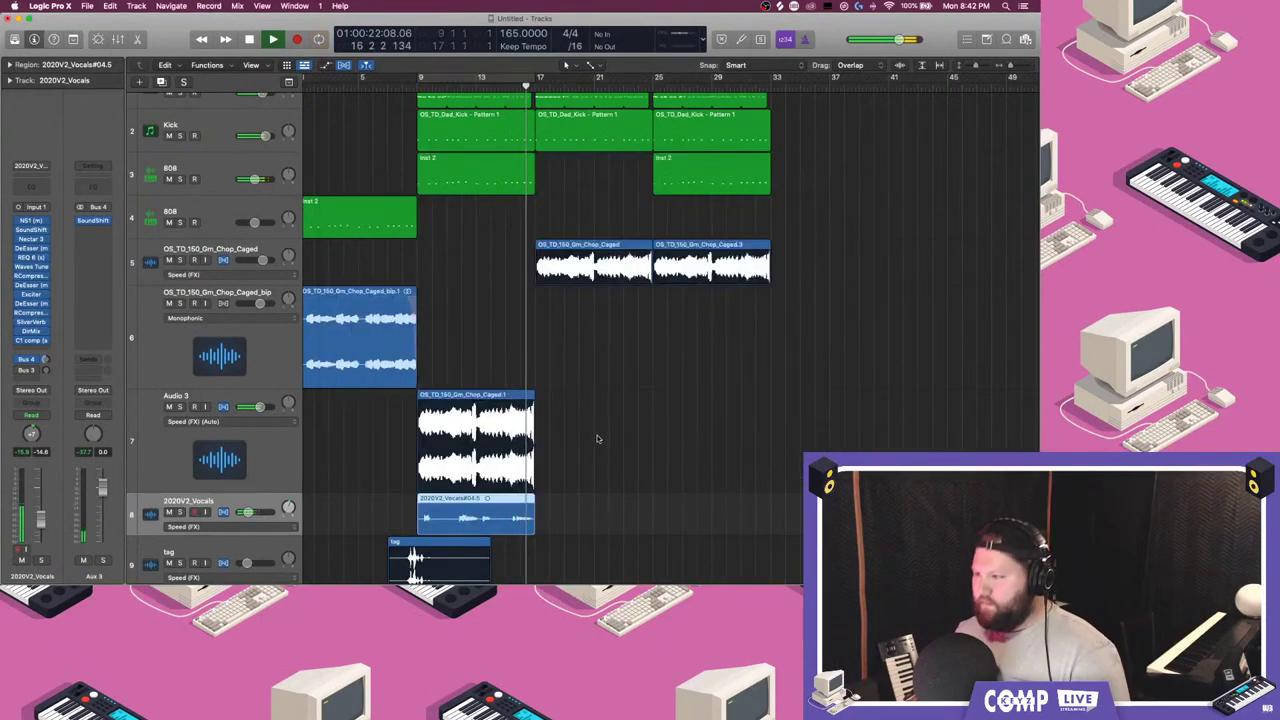
- Move all the regions from bar 17 onward eight bars later so they start at bar 25
{"action": "scroll", "coordinate": [620, 400], "scroll_direction": "down", "scroll_amount": 2}
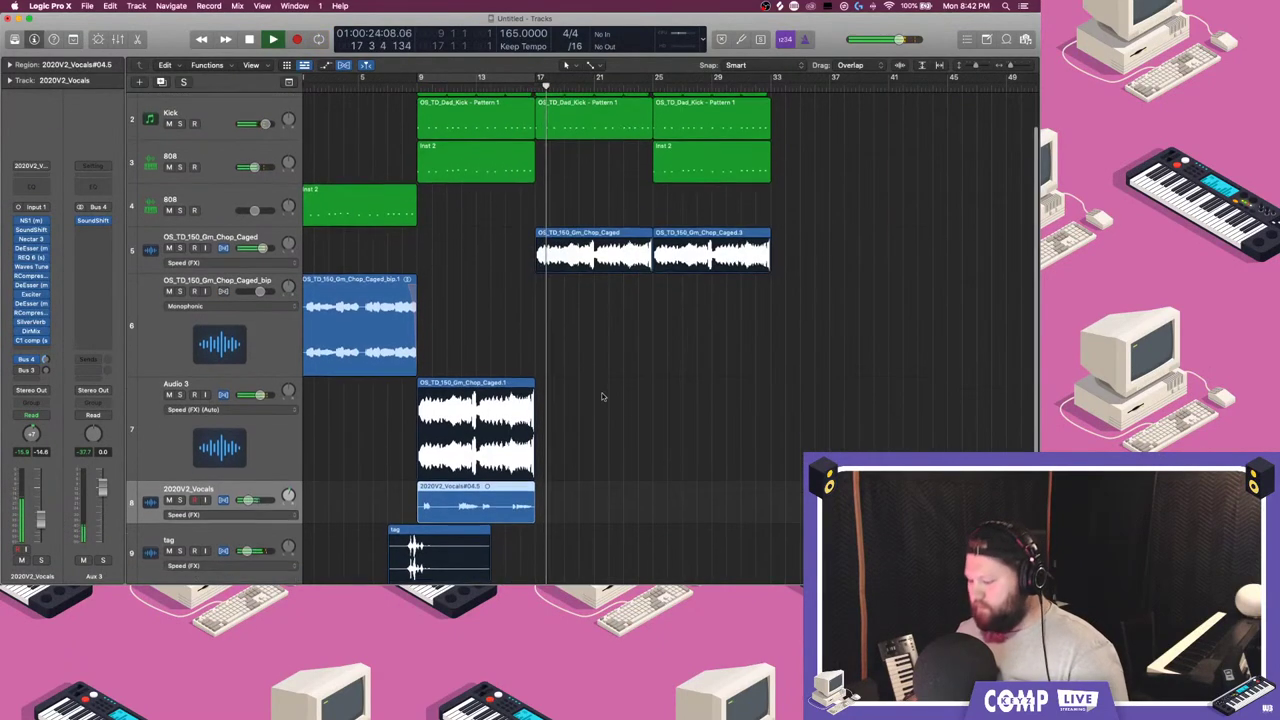
{"action": "key", "text": "super+Left"}
{"action": "left_click_drag", "start_coordinate": [623, 510], "coordinate": [420, 38]}
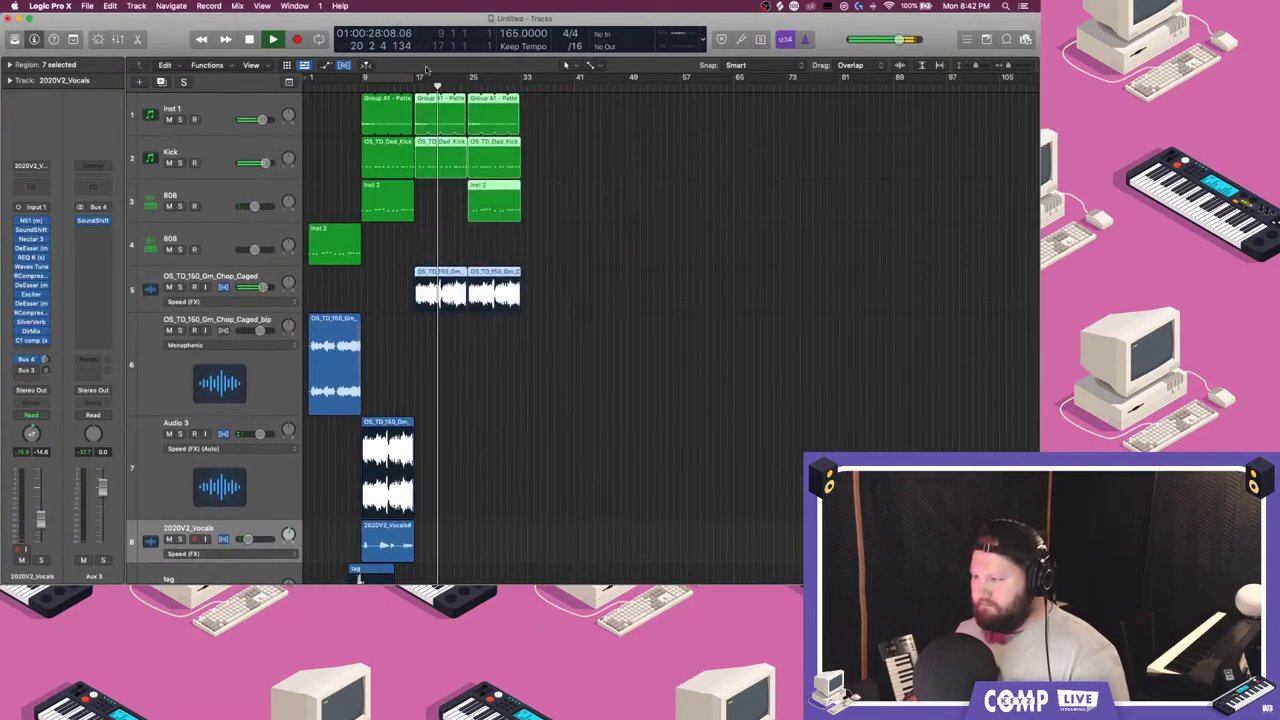
{"action": "left_click_drag", "start_coordinate": [418, 113], "coordinate": [470, 111]}
- Move the Inst 1, Kick, 808, Audio 3 and vocal regions from bar 9 to bar 17
{"action": "left_click", "coordinate": [441, 213]}
{"action": "scroll", "coordinate": [448, 482], "scroll_direction": "down", "scroll_amount": 4}
{"action": "left_click_drag", "start_coordinate": [448, 490], "coordinate": [419, 106]}
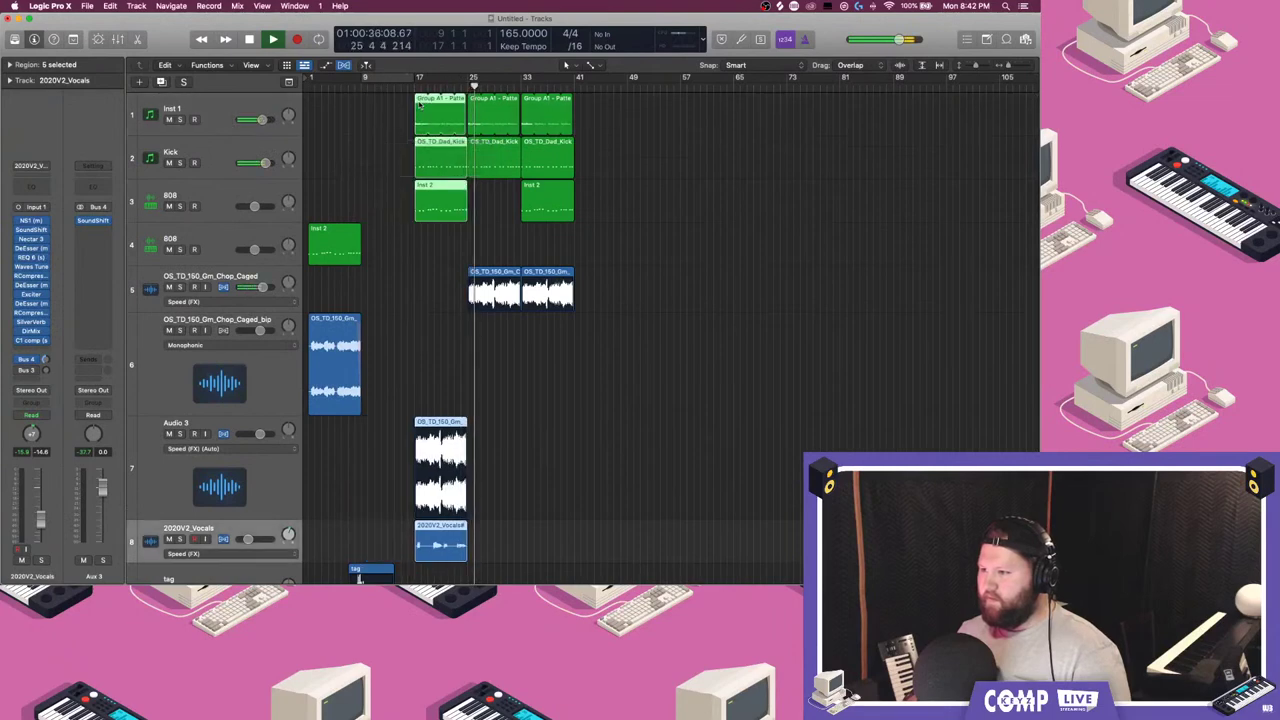
- Play the intro from bar 1, copy the five-region section at bar 17 back to bar 9, and select the vocal regions
{"action": "key", "text": "Return"}
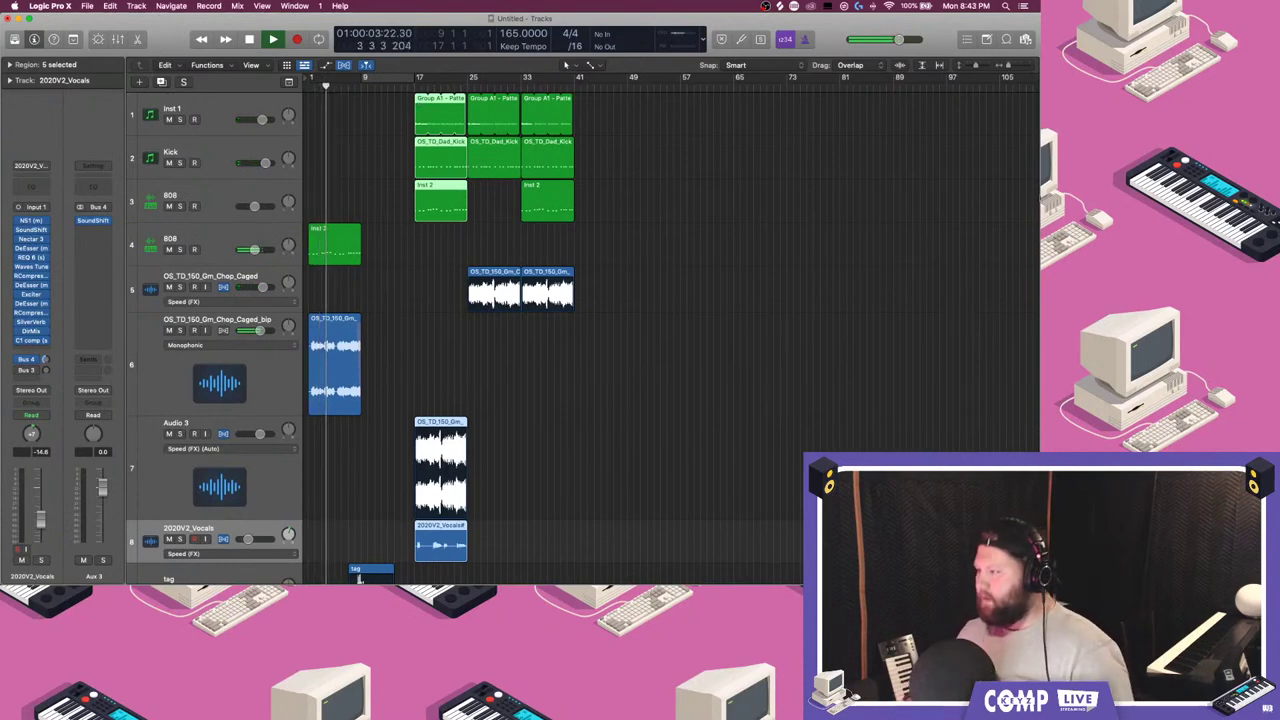
{"action": "mouse_move", "coordinate": [1036, 191]}
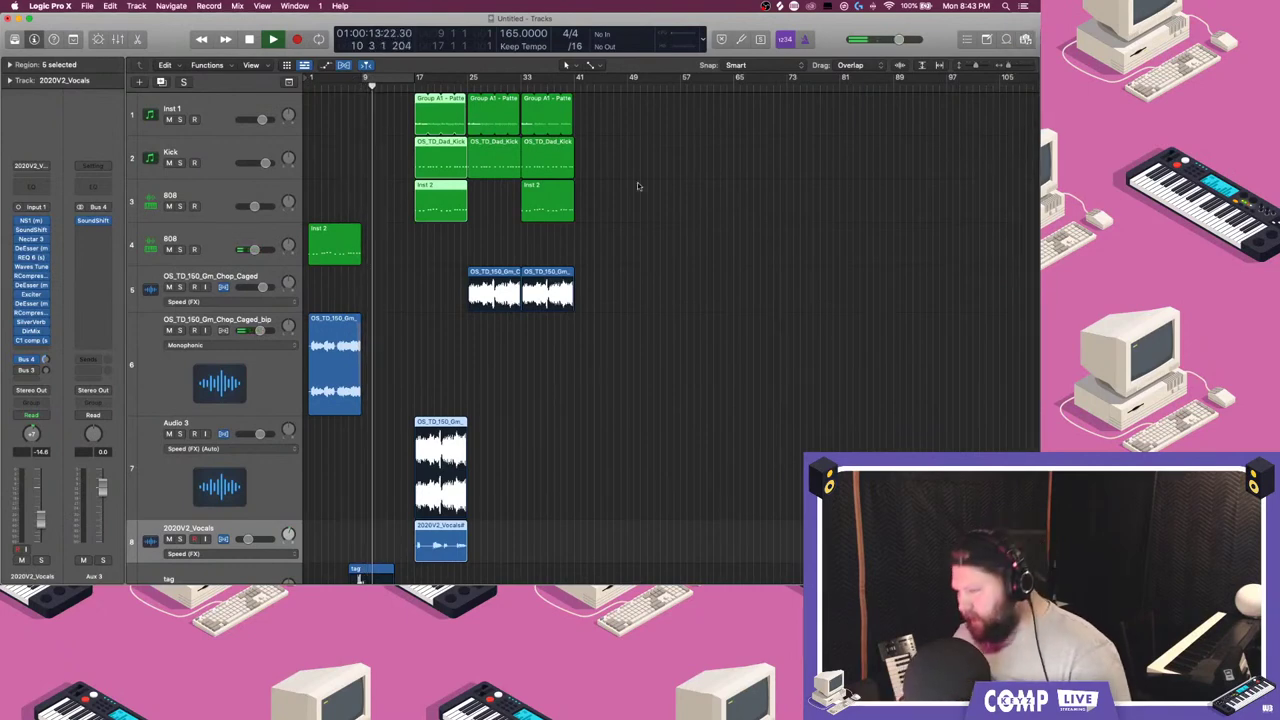
{"action": "left_click_drag", "start_coordinate": [433, 170], "coordinate": [380, 171]}
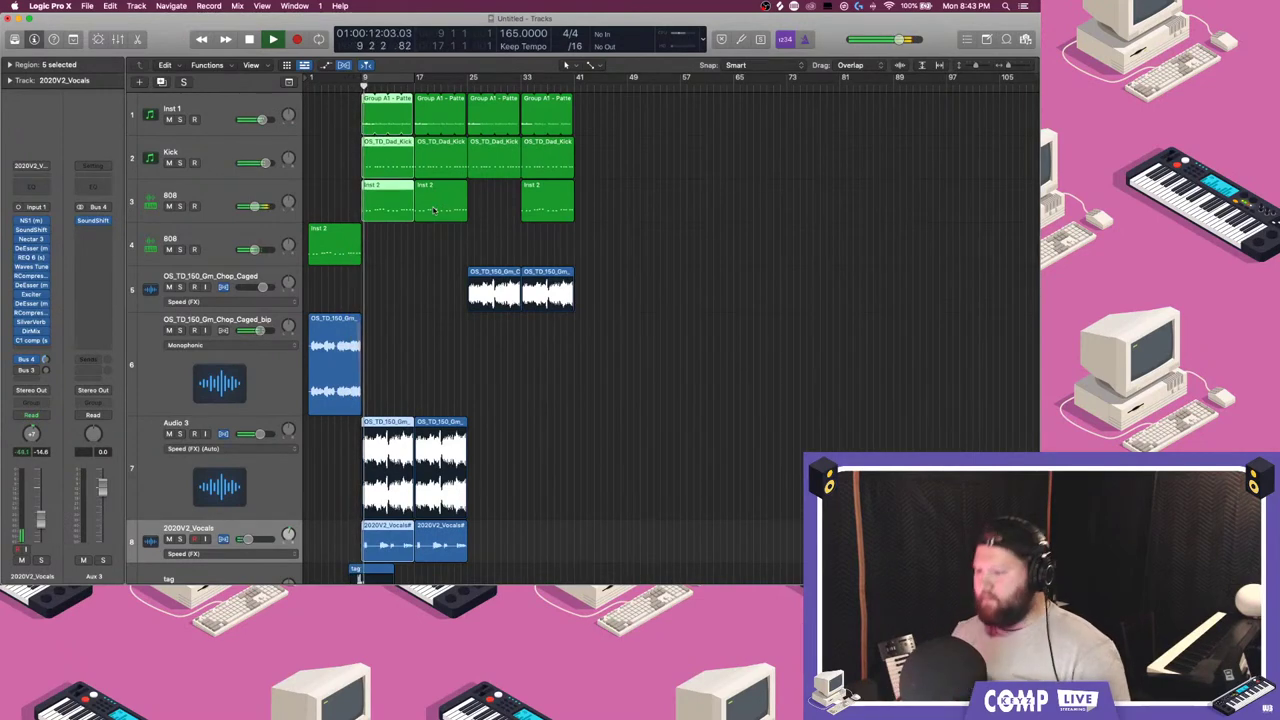
{"action": "left_click", "coordinate": [230, 523]}
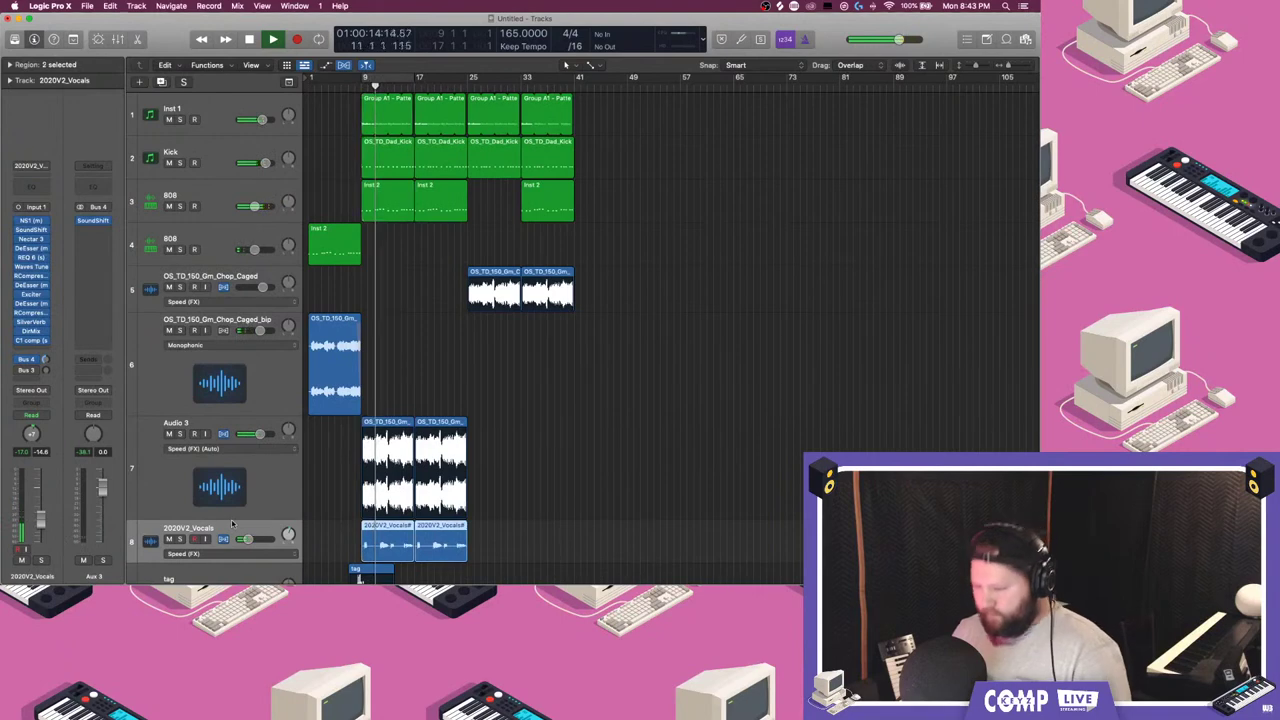
- Reroute the second send of the 2020V2_Vocals track from Bus 3 to Bus 5
{"action": "left_click", "coordinate": [33, 370]}
{"action": "left_click", "coordinate": [22, 353]}
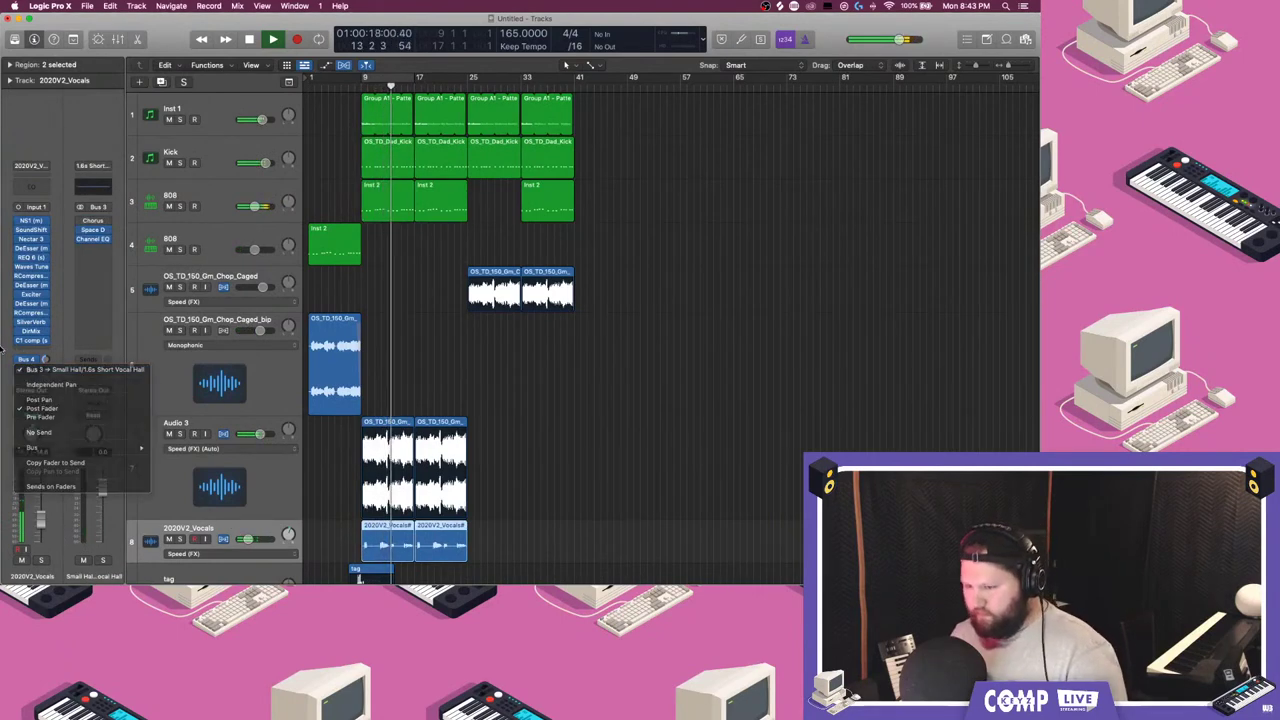
{"action": "left_click", "coordinate": [27, 370]}
{"action": "mouse_move", "coordinate": [90, 447]}
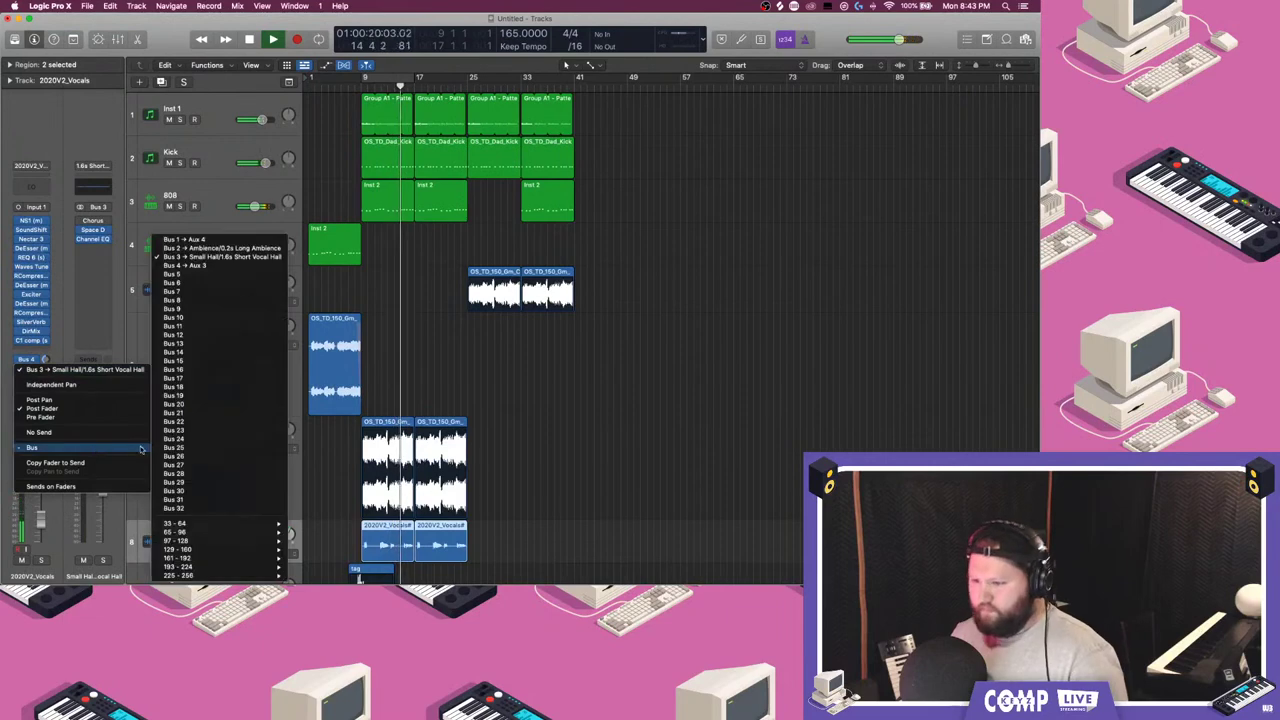
{"action": "left_click", "coordinate": [172, 274]}
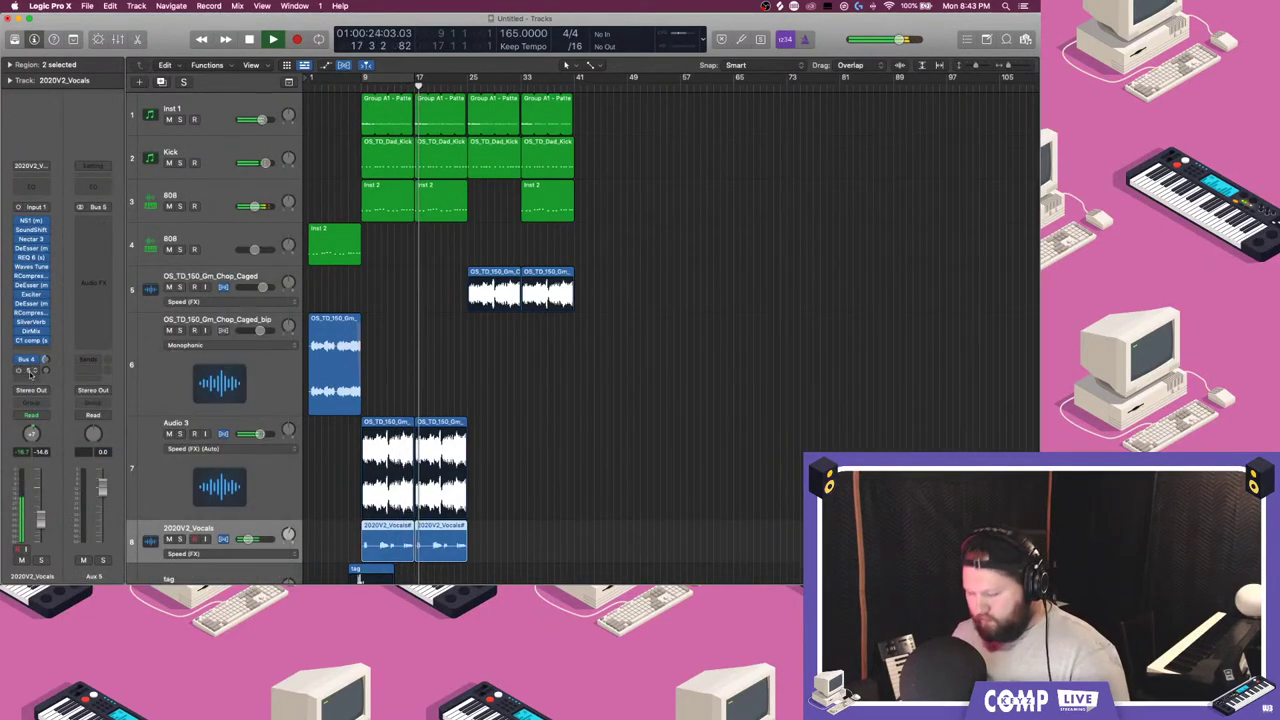
{"action": "scroll", "coordinate": [419, 393], "scroll_direction": "up", "scroll_amount": 5}
{"action": "left_click", "coordinate": [495, 240]}
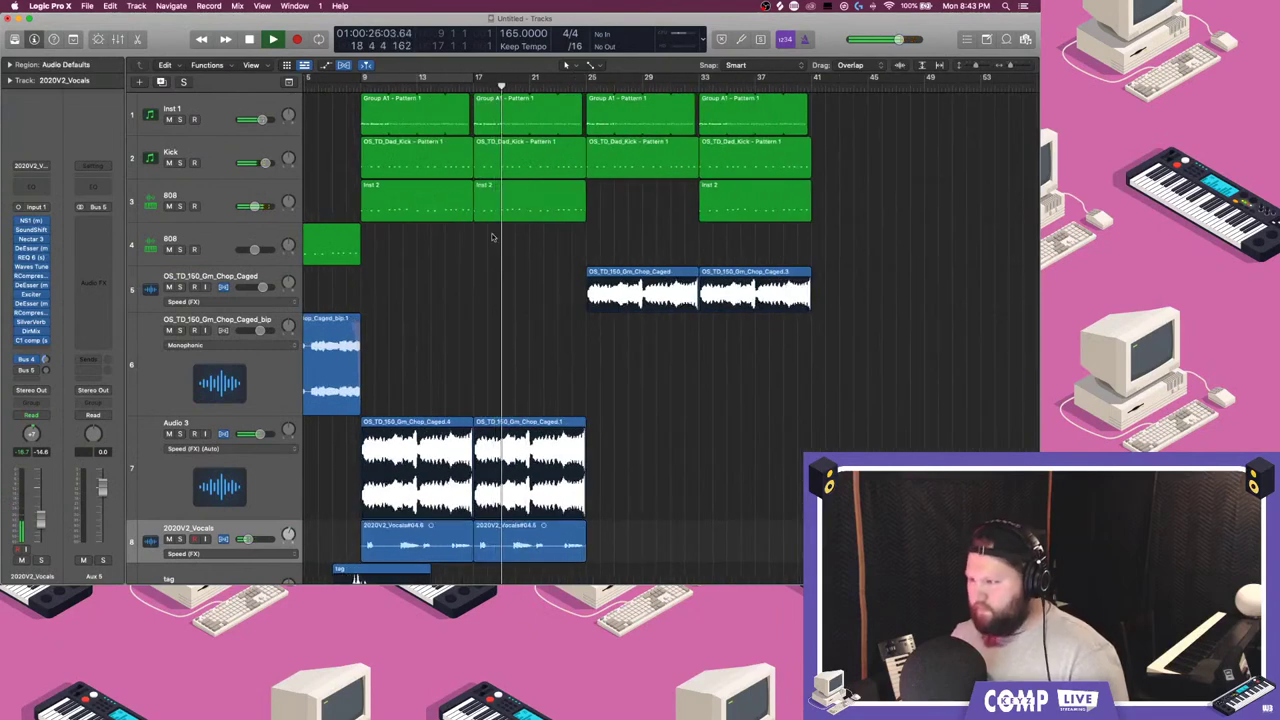
{"action": "left_click_drag", "start_coordinate": [467, 110], "coordinate": [474, 110]}
{"action": "left_click", "coordinate": [560, 283]}
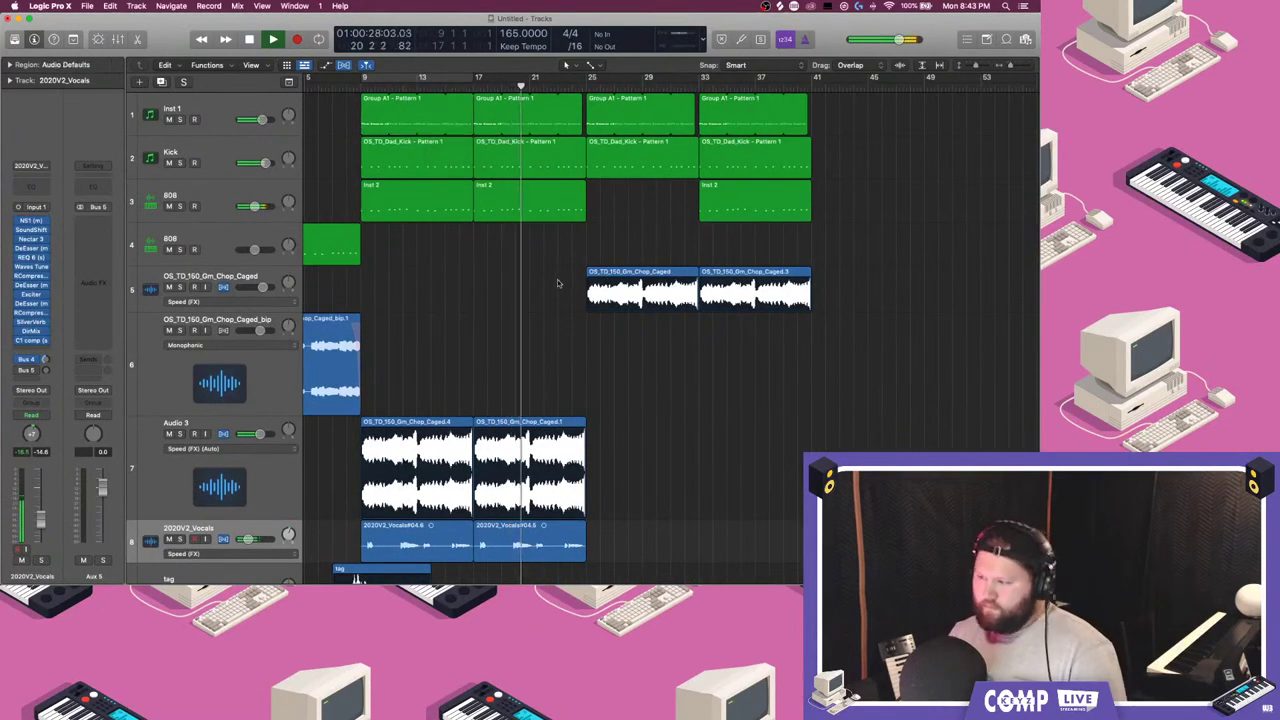
- Add a send on the OS_TD_150_Gm_Chop_Caged track to Bus 3, the Small Hall/1.6s Short Vocal Hall reverb
{"action": "scroll", "coordinate": [549, 322], "scroll_direction": "down", "scroll_amount": 1}
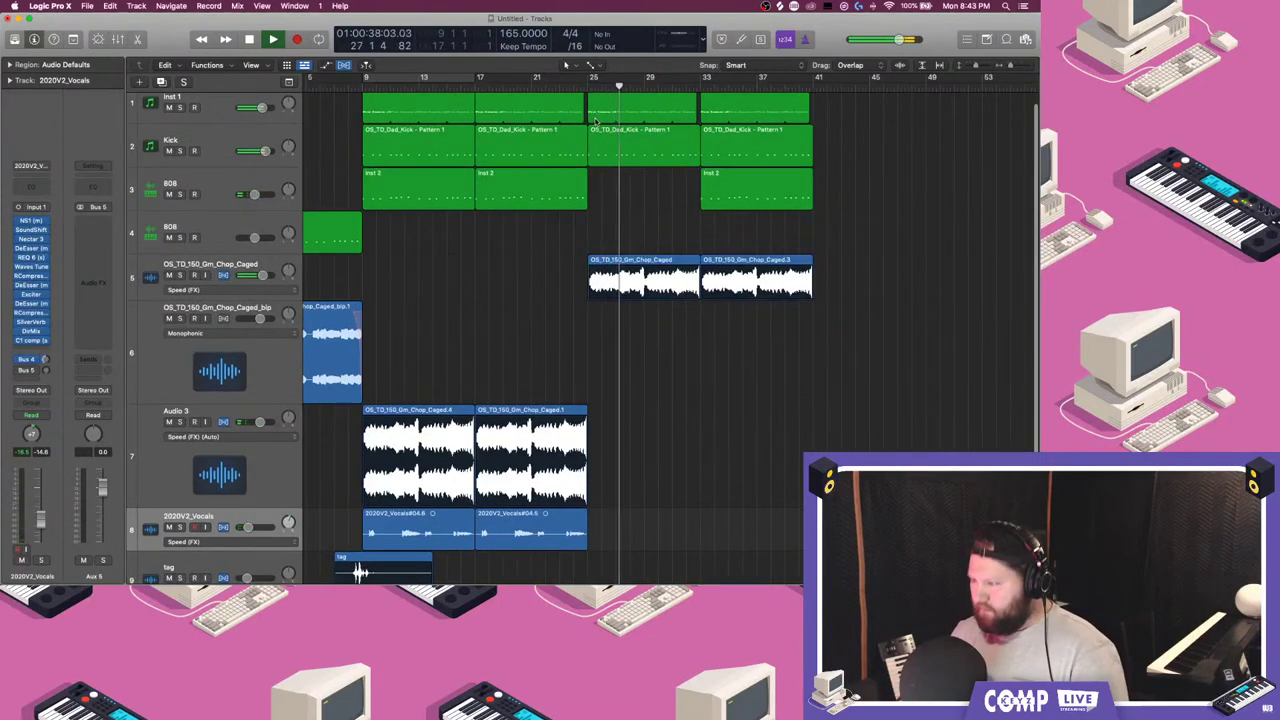
{"action": "scroll", "coordinate": [472, 306], "scroll_direction": "left", "scroll_amount": 3}
{"action": "scroll", "coordinate": [472, 306], "scroll_direction": "left", "scroll_amount": 1}
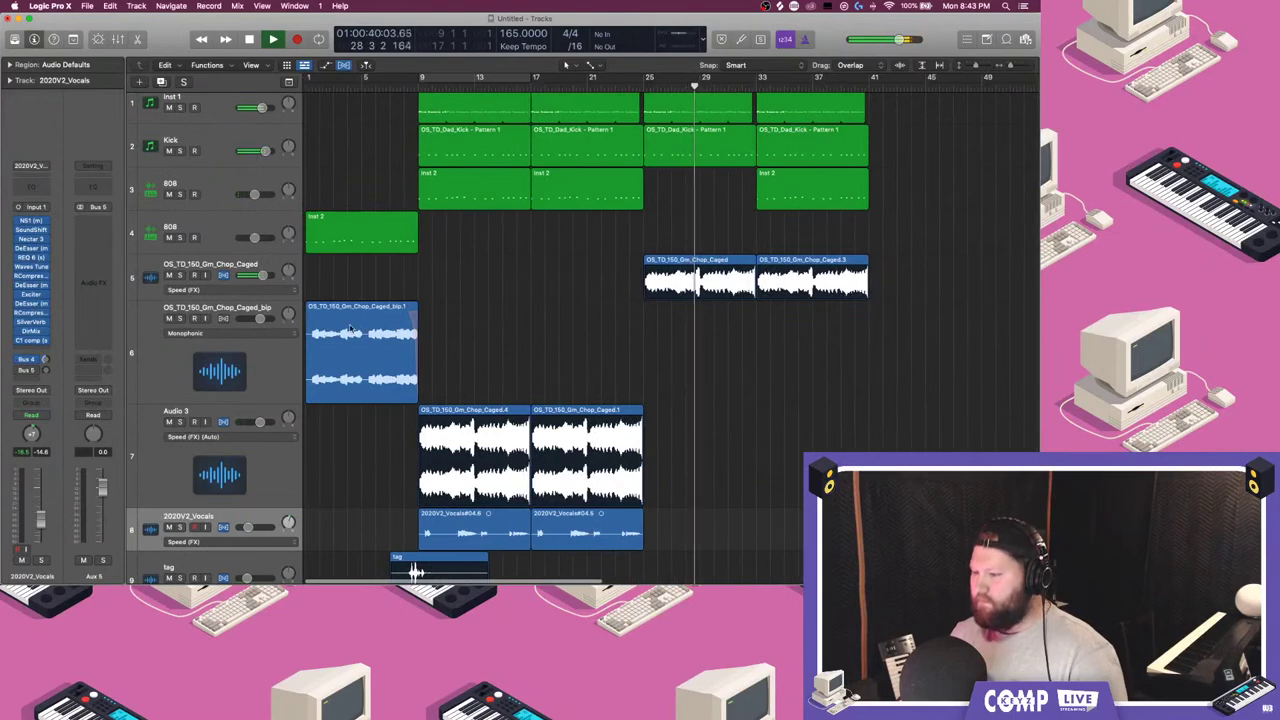
{"action": "left_click", "coordinate": [212, 266]}
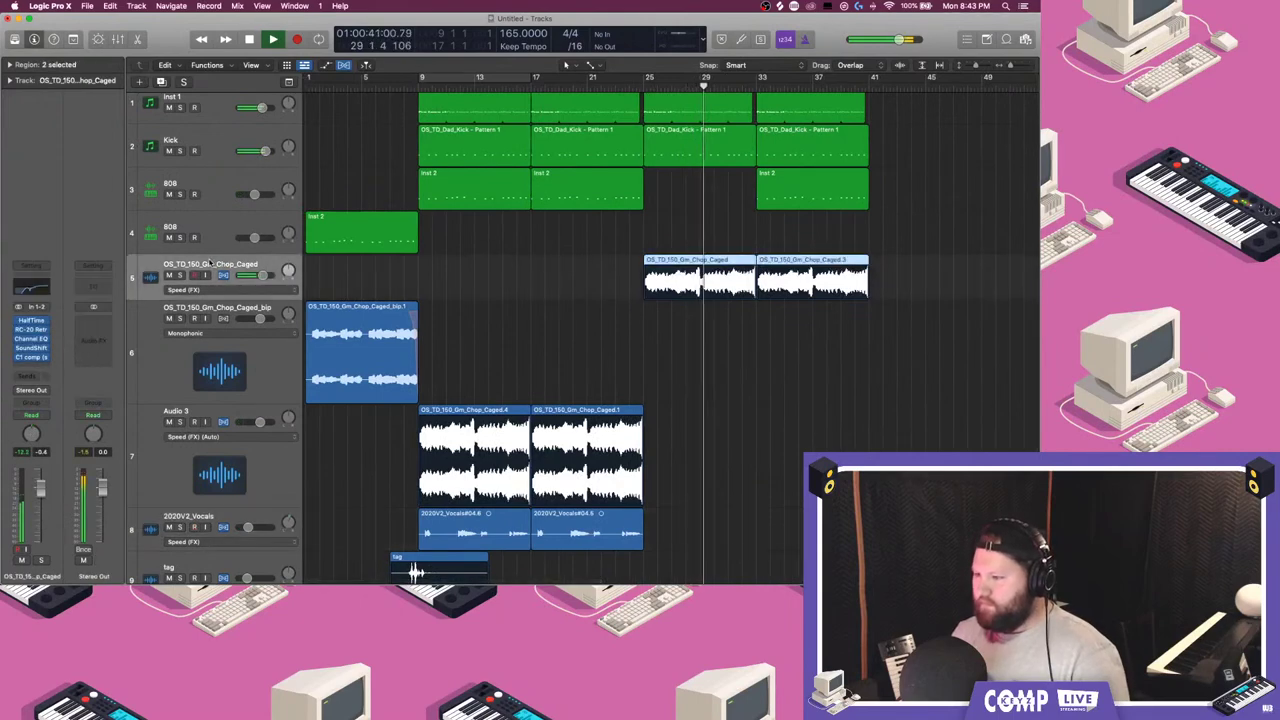
{"action": "left_click", "coordinate": [31, 375]}
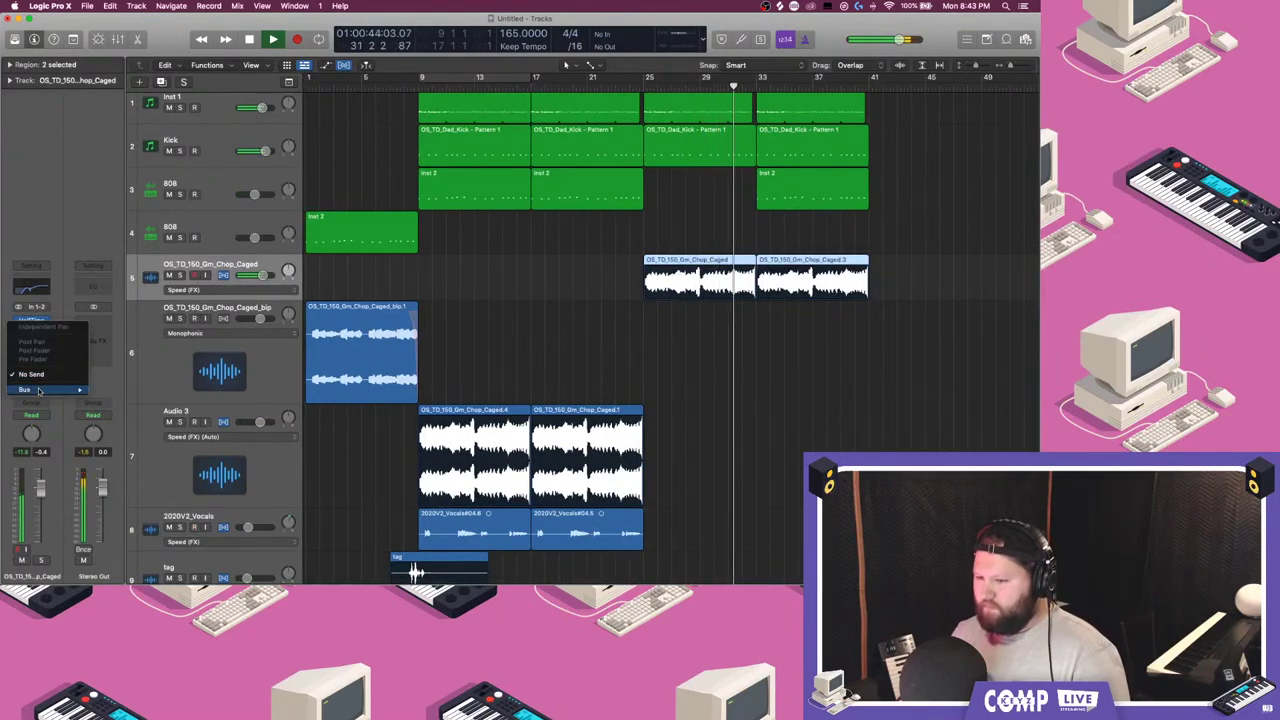
{"action": "mouse_move", "coordinate": [30, 389]}
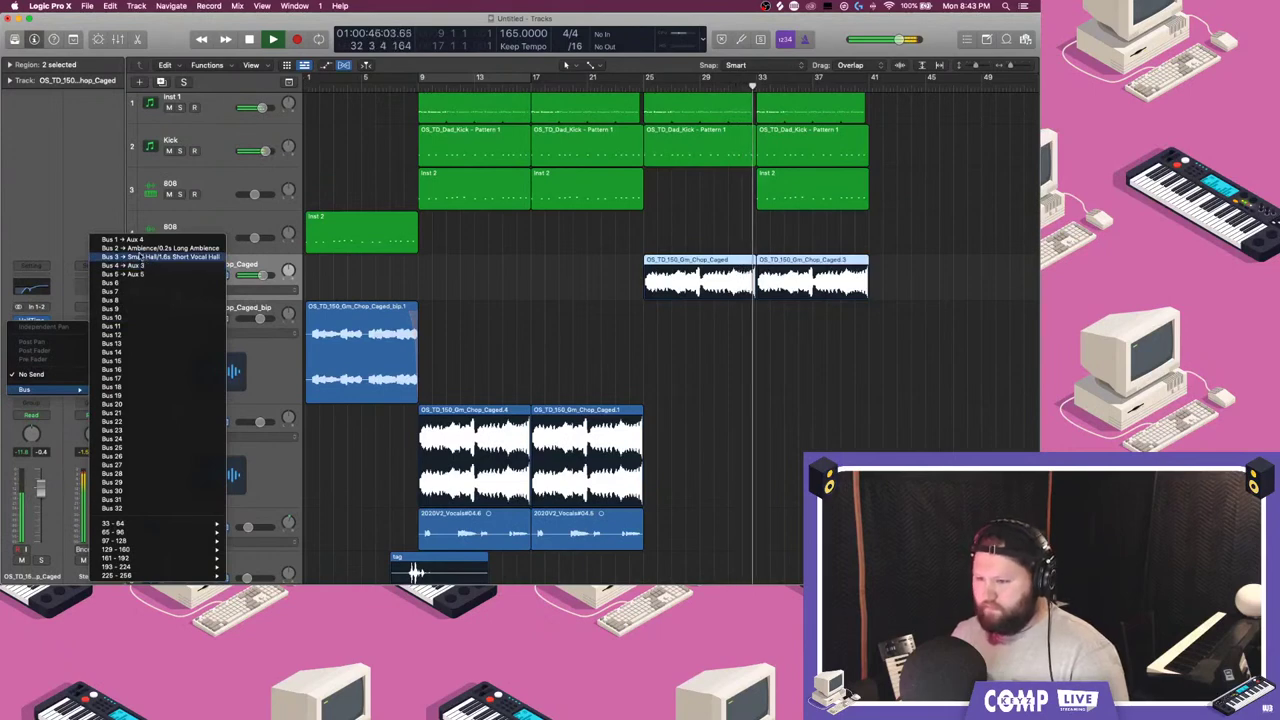
{"action": "left_click", "coordinate": [131, 257]}
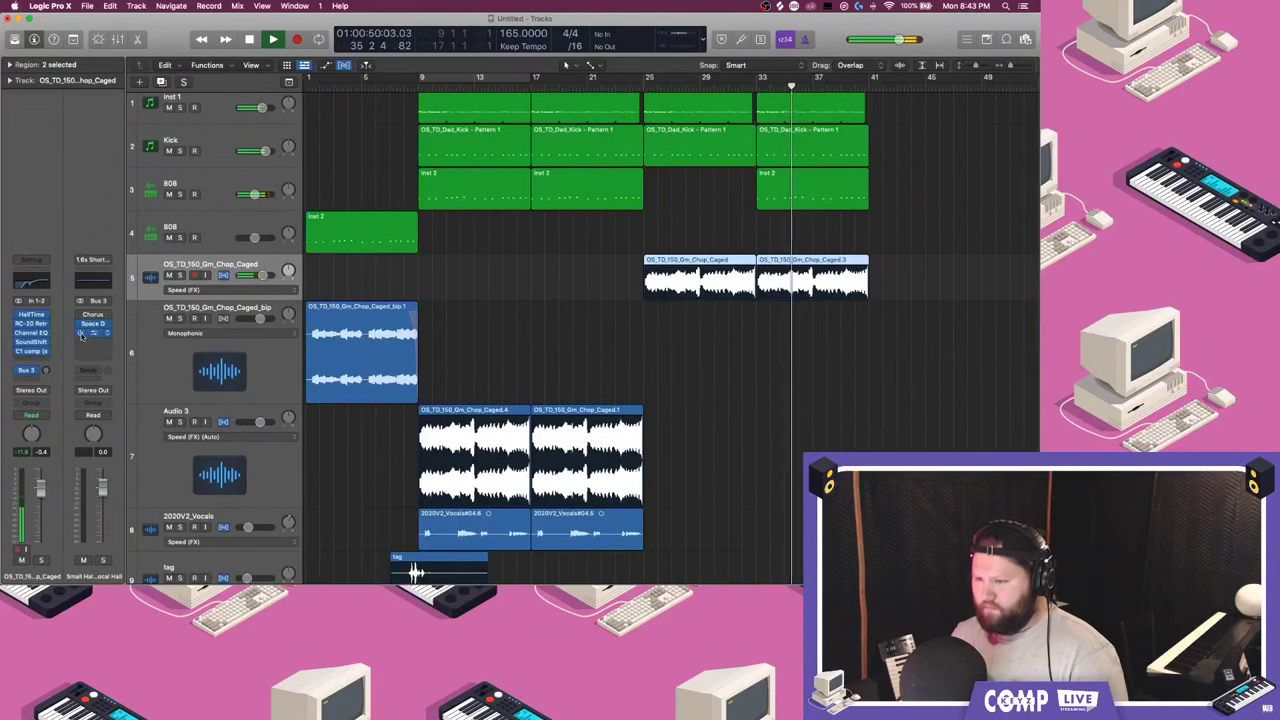
- Replace Space Designer on the Bus 3 aux with SilverVerb using the Hall preset, close the plug-in and stop playback
{"action": "left_click", "coordinate": [108, 326]}
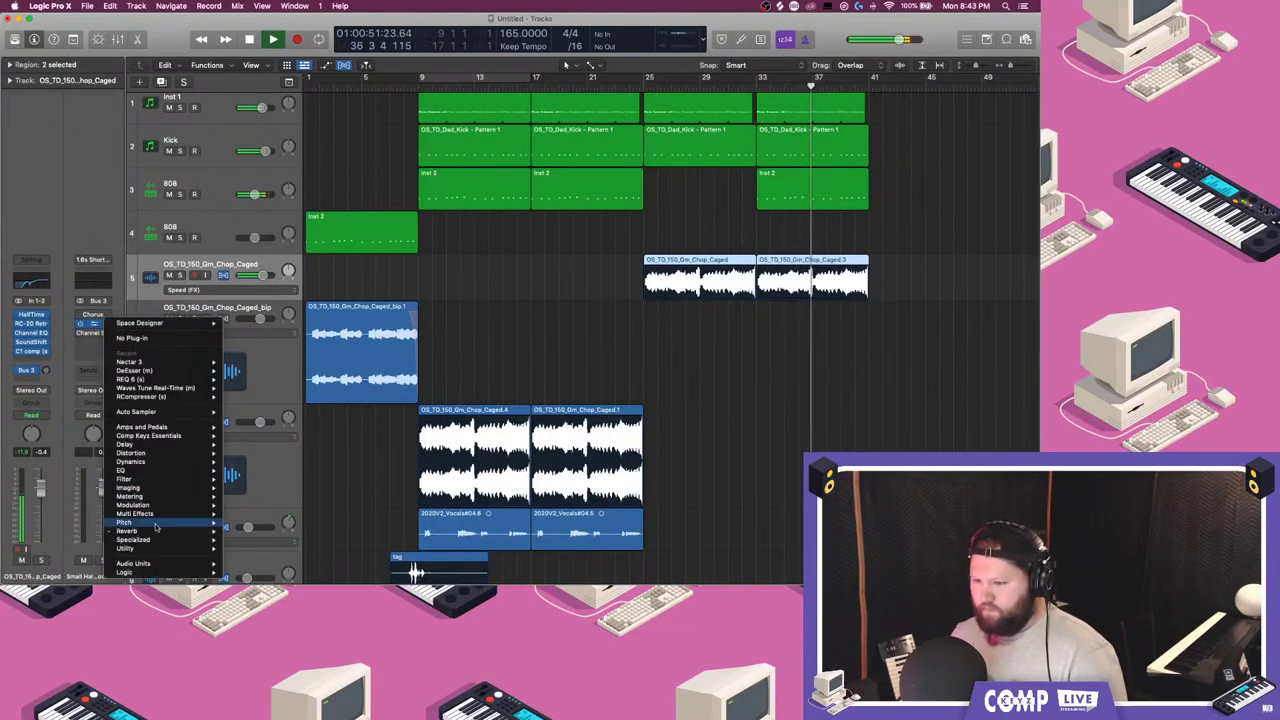
{"action": "mouse_move", "coordinate": [126, 530]}
{"action": "mouse_move", "coordinate": [250, 548]}
{"action": "left_click", "coordinate": [332, 548]}
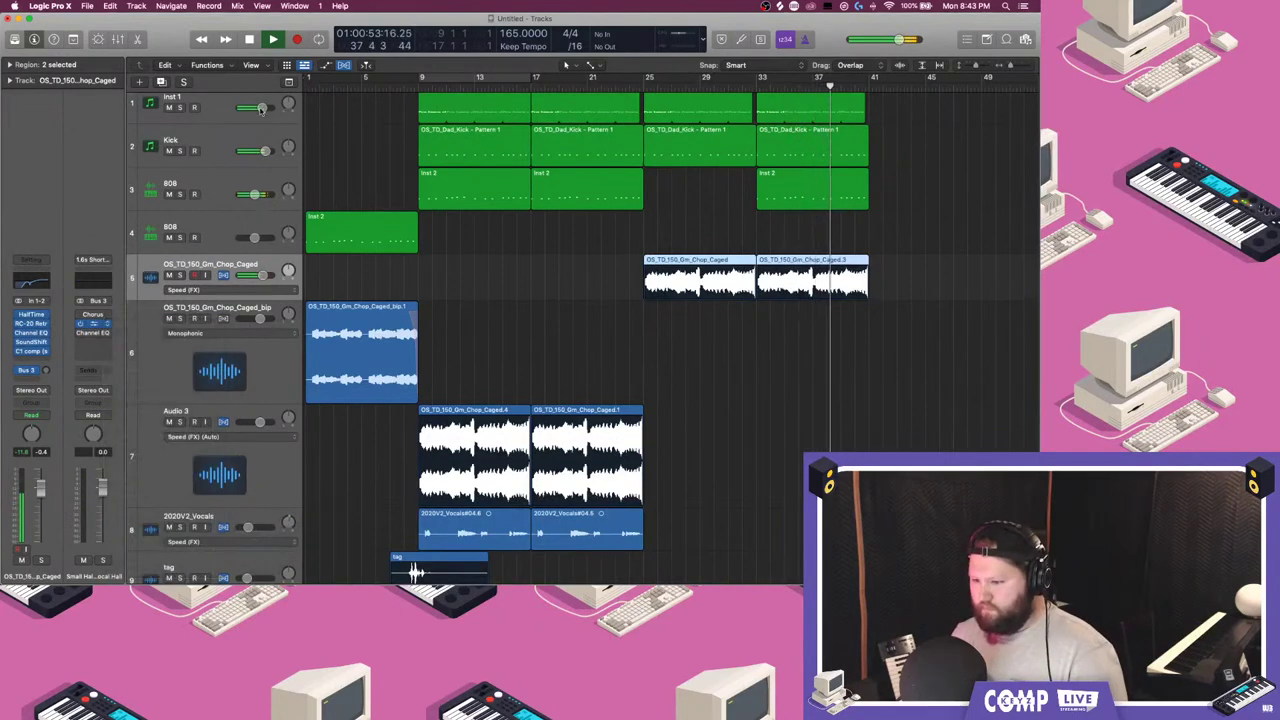
{"action": "left_click", "coordinate": [430, 167]}
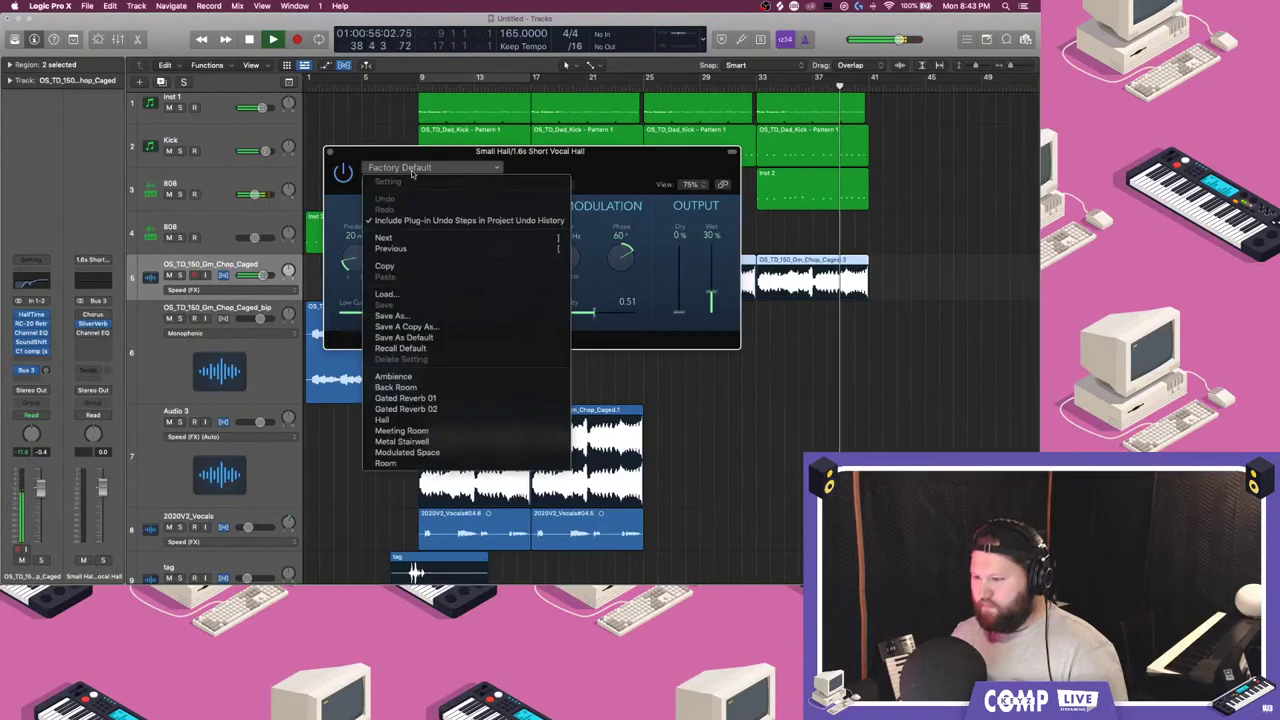
{"action": "left_click", "coordinate": [405, 420]}
{"action": "left_click", "coordinate": [331, 153]}
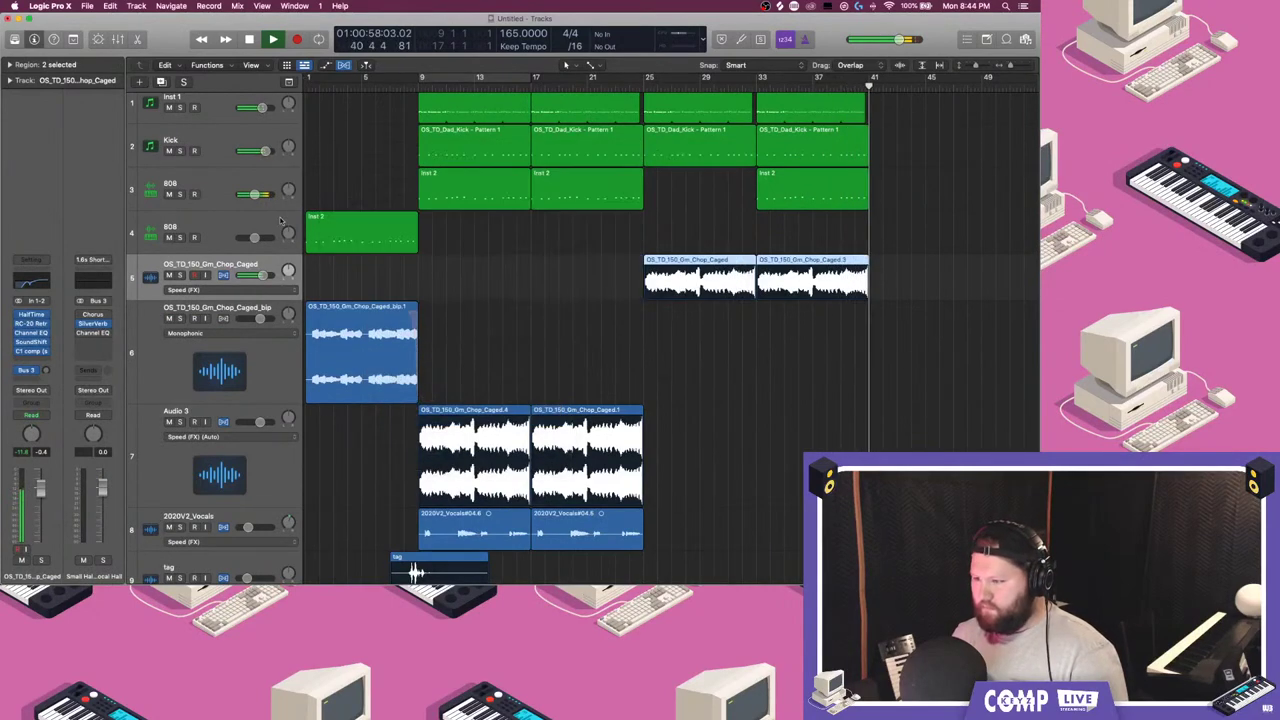
{"action": "key", "text": "space"}
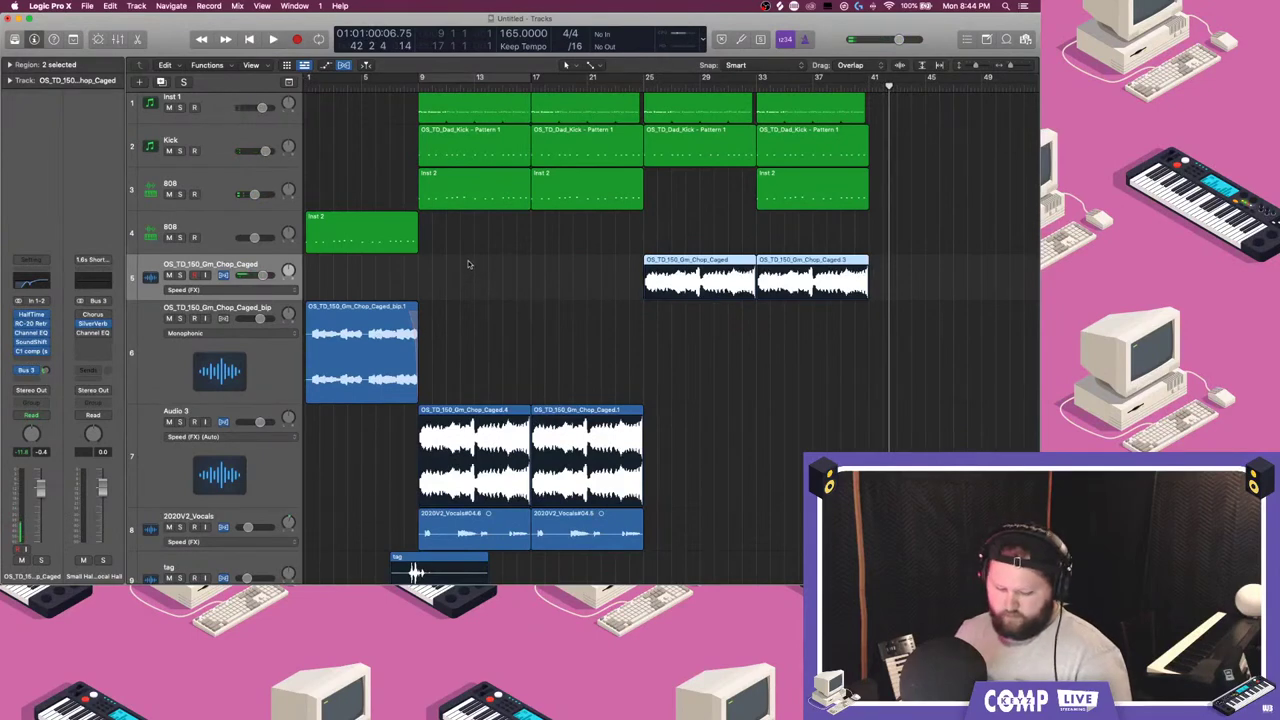
- Save the project in the Logic folder under the name THICCNESS 1
{"action": "key", "text": "super+s"}
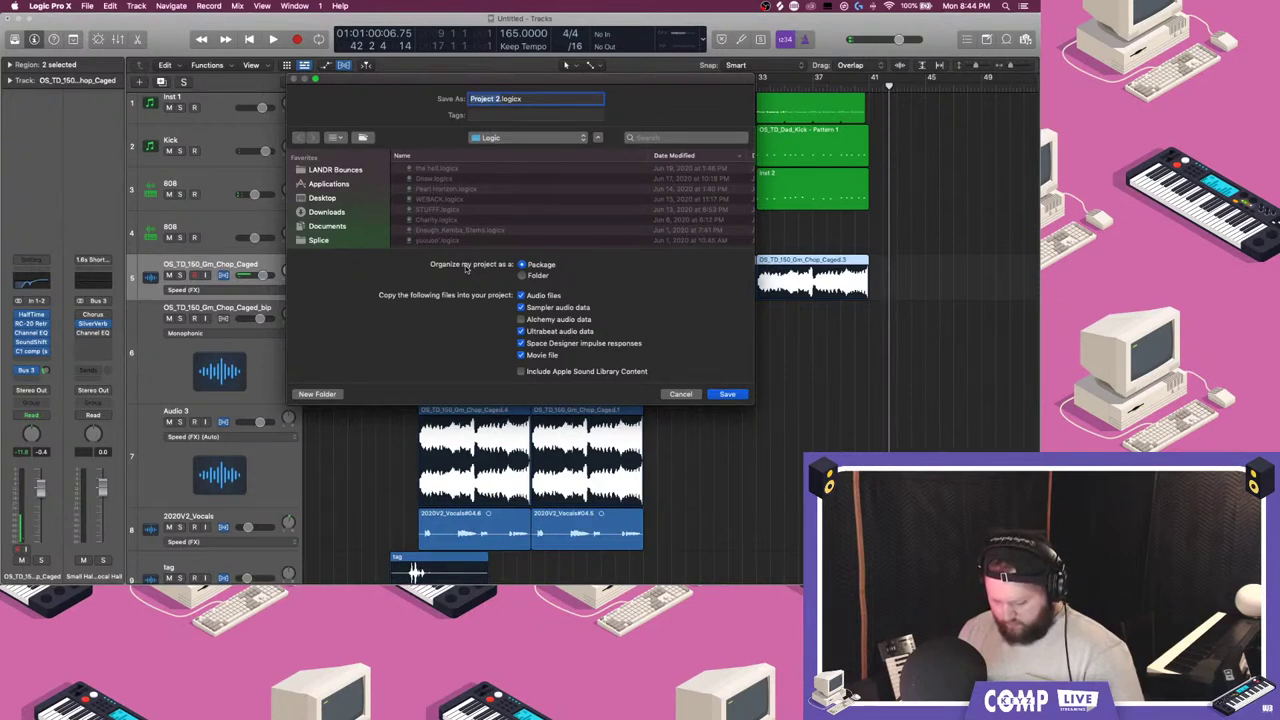
{"action": "scroll", "coordinate": [492, 178], "scroll_direction": "down", "scroll_amount": 5}
{"action": "left_click", "coordinate": [498, 140]}
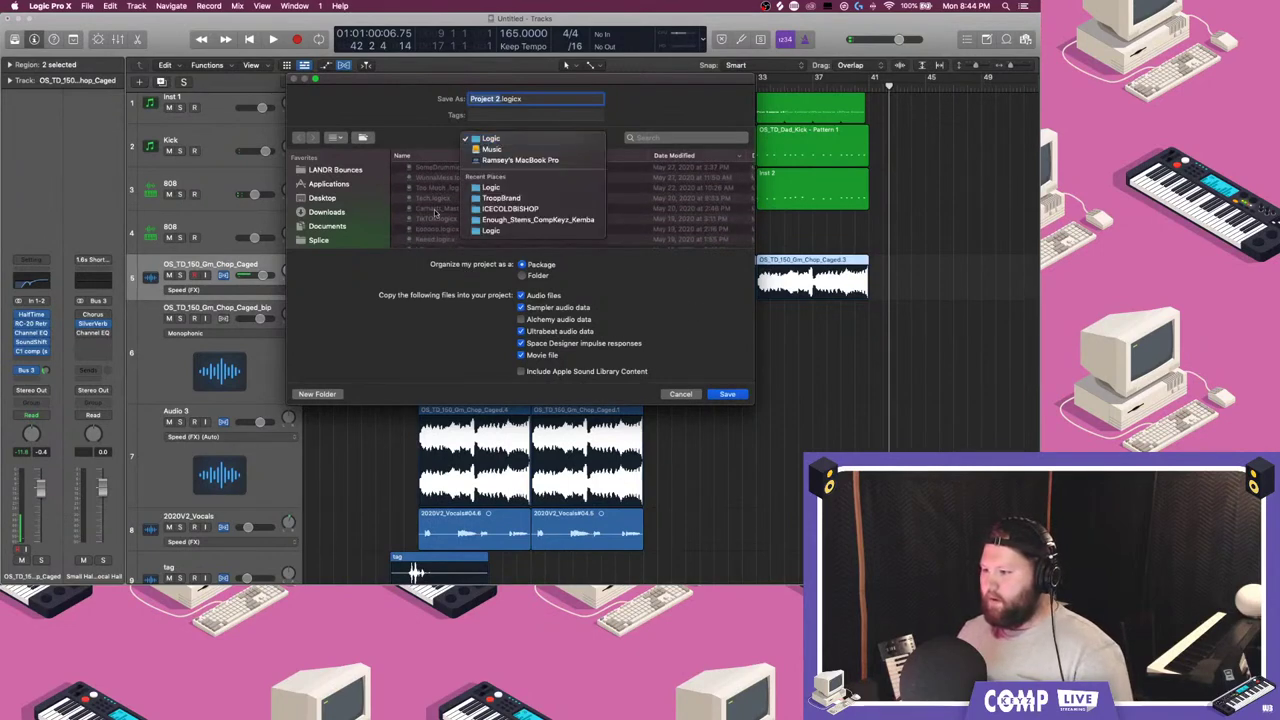
{"action": "left_click", "coordinate": [492, 187]}
{"action": "scroll", "coordinate": [512, 164], "scroll_direction": "down", "scroll_amount": 5}
{"action": "type", "text": "Th"}
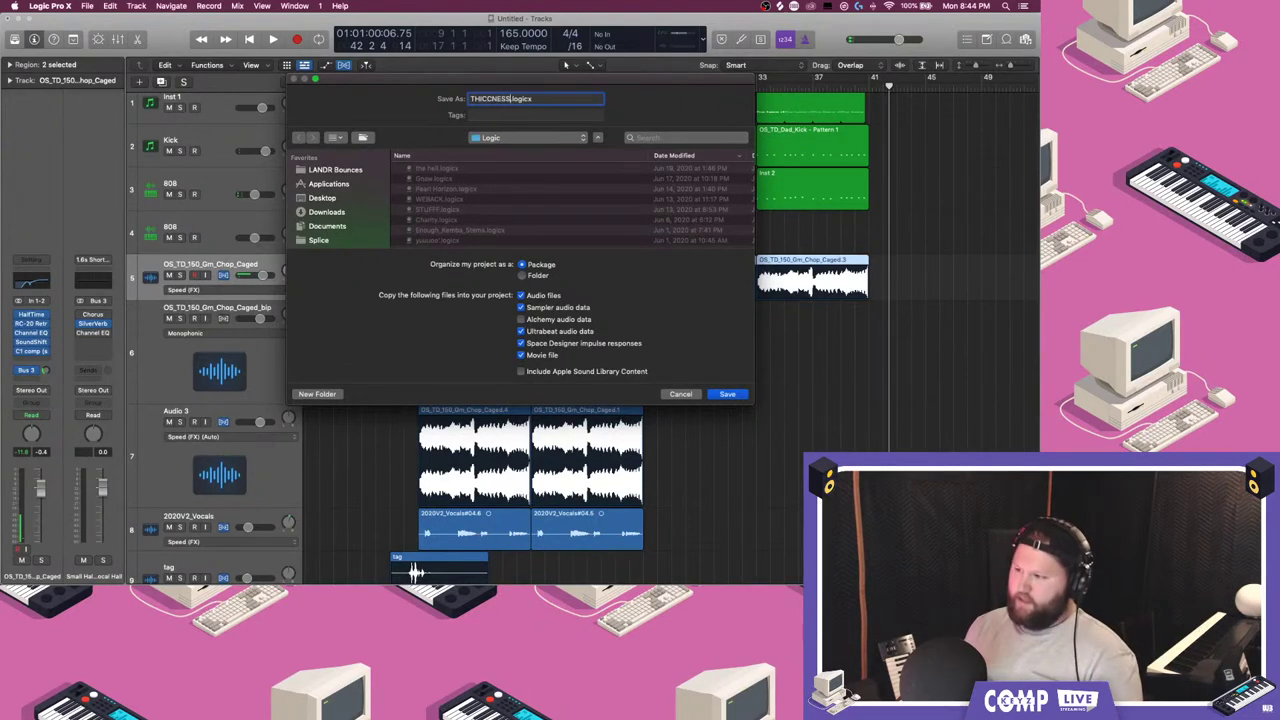
{"action": "key", "text": "Return"}
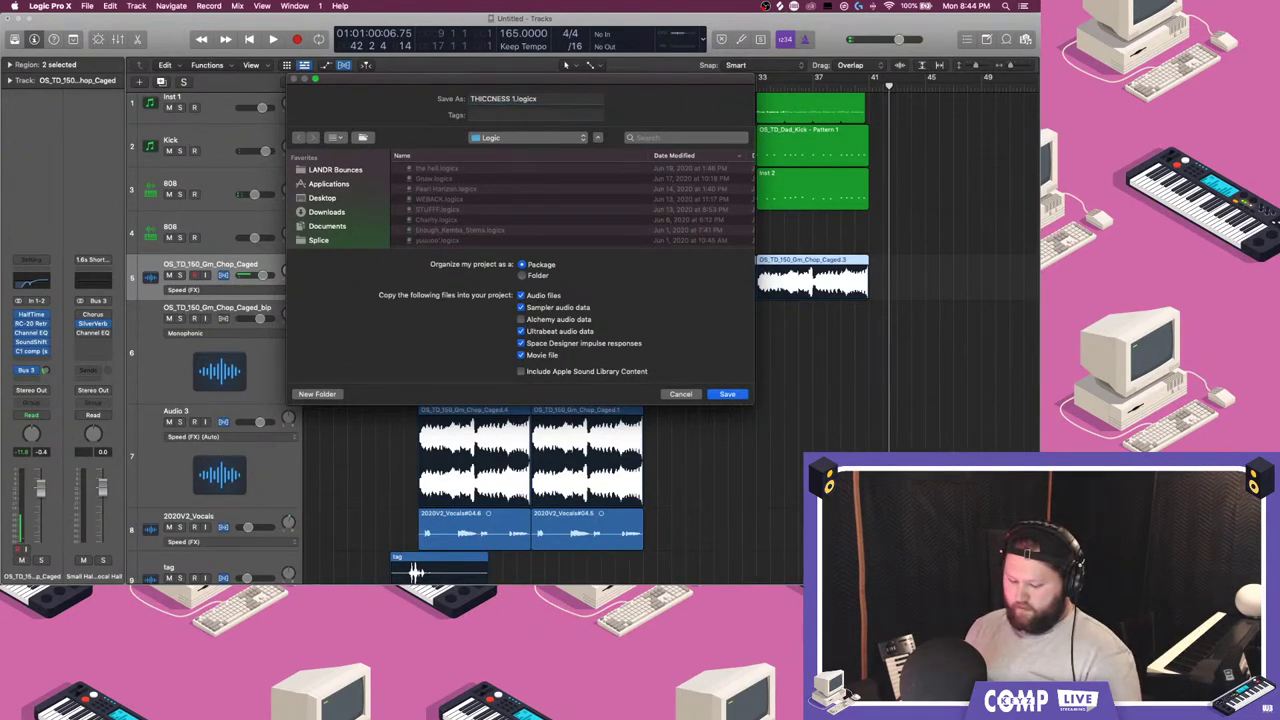
- Switch to Splice, clear the drums and kicks filters in the THICC DRUMS pack and filter its samples by melody
{"action": "mouse_move", "coordinate": [1033, 278]}
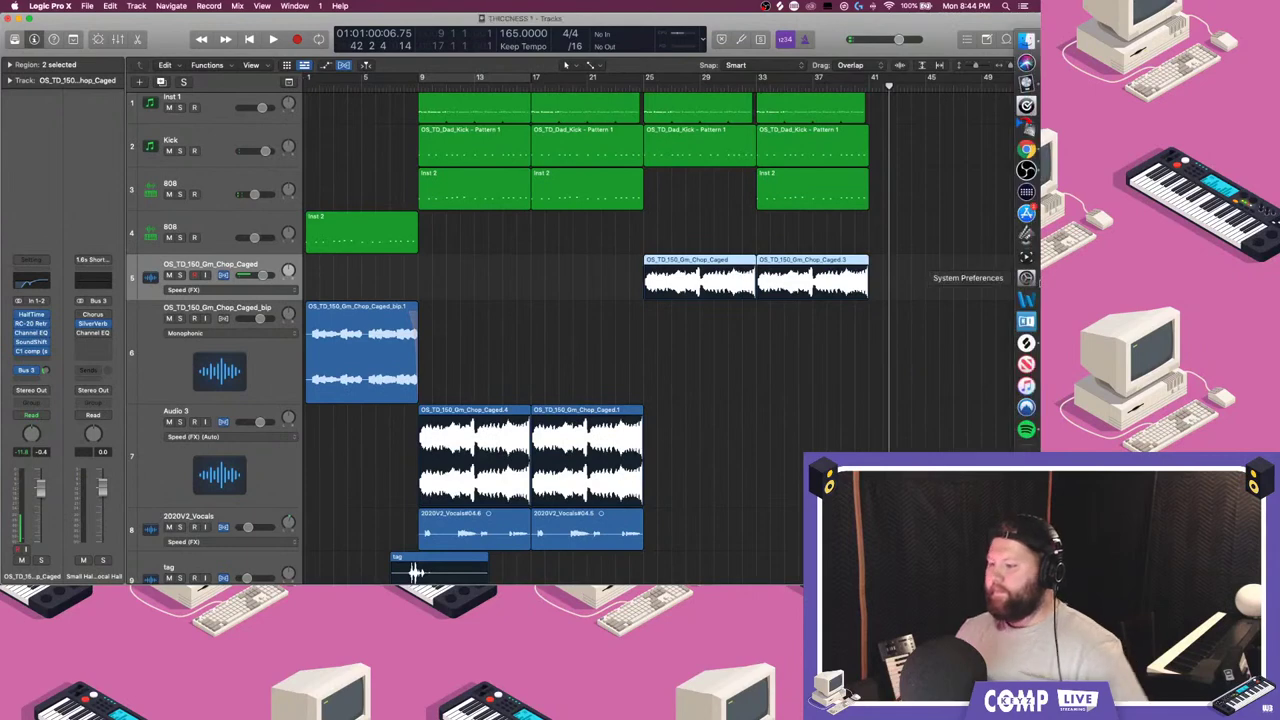
{"action": "left_click", "coordinate": [1027, 343]}
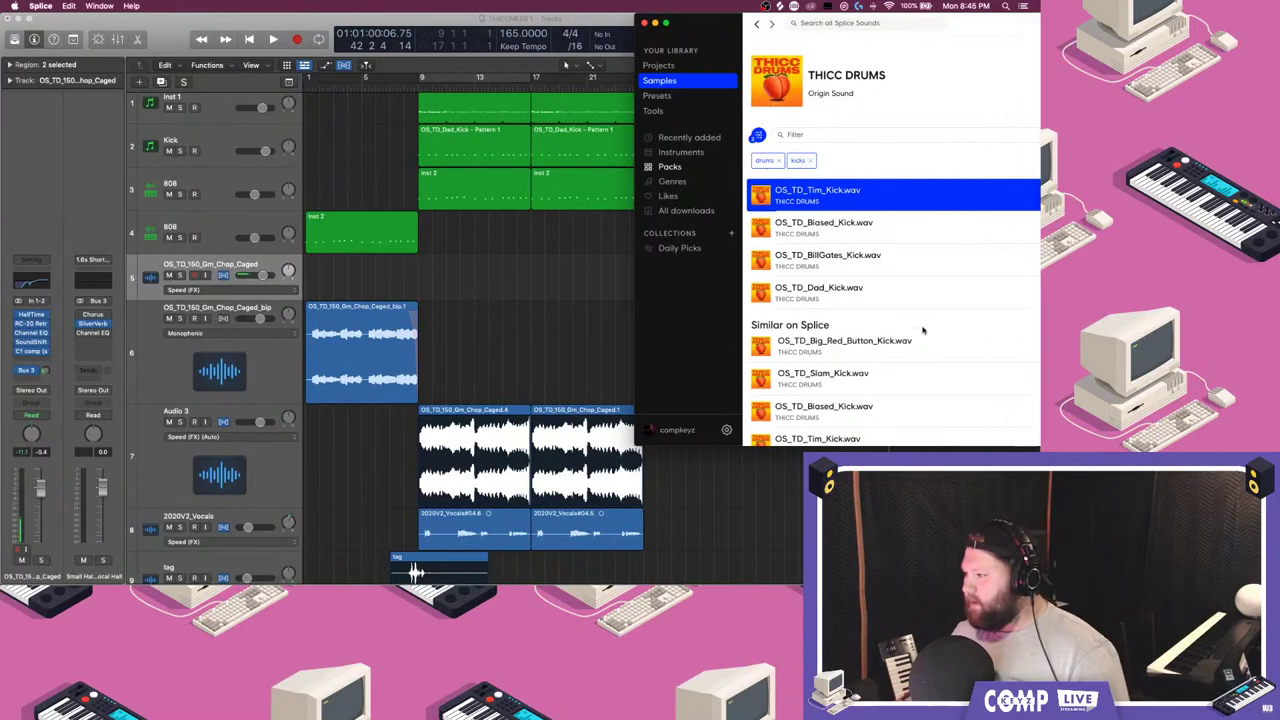
{"action": "left_click", "coordinate": [810, 161]}
{"action": "left_click", "coordinate": [782, 162]}
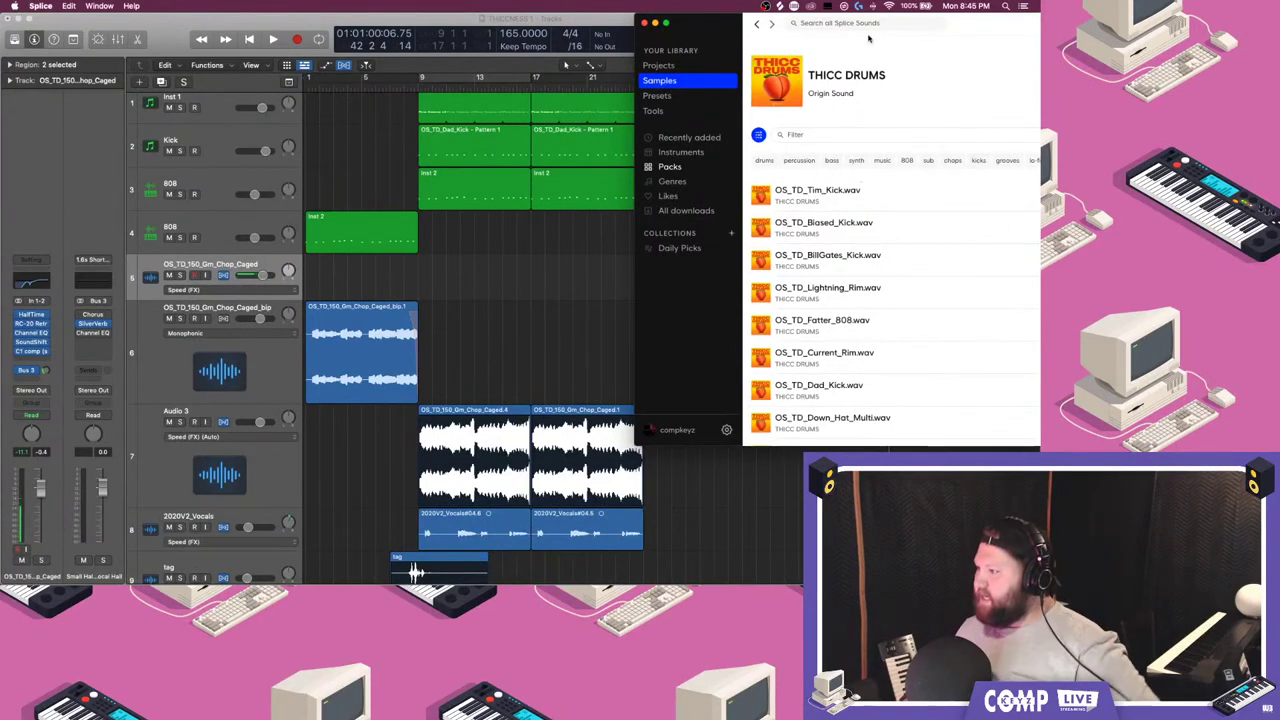
{"action": "left_click_drag", "start_coordinate": [994, 36], "coordinate": [710, 36]}
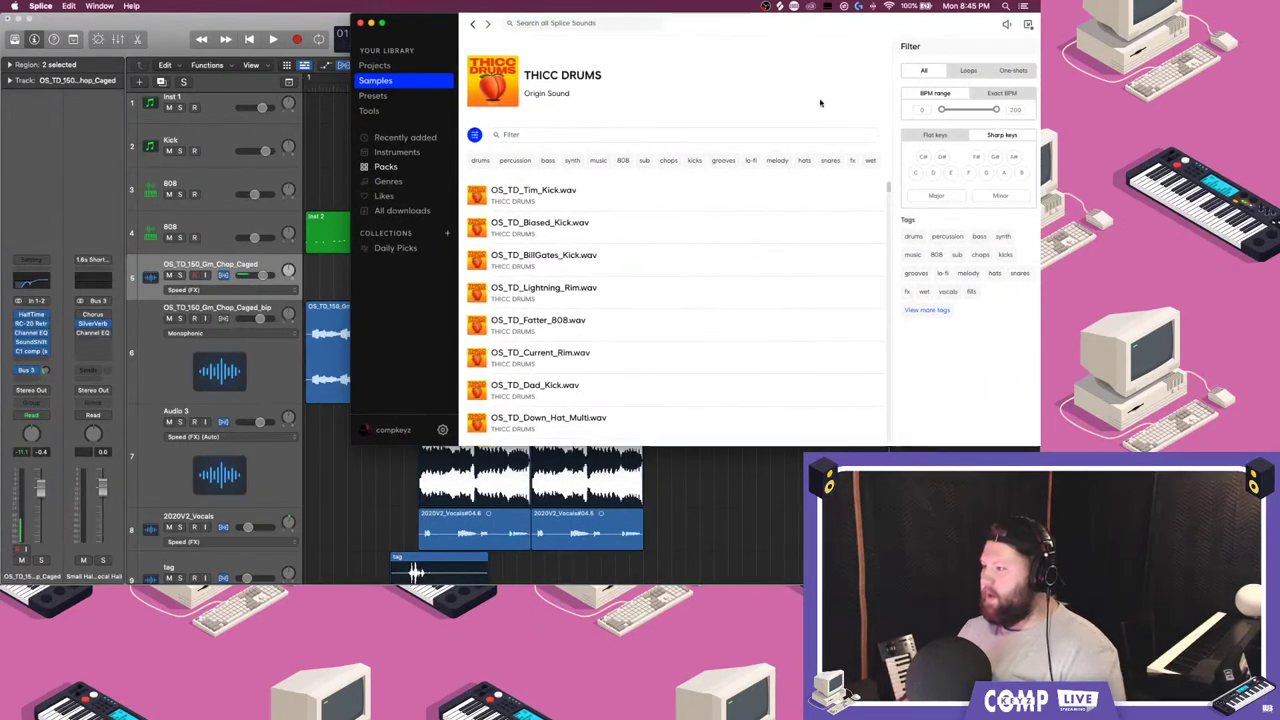
{"action": "left_click", "coordinate": [777, 161]}
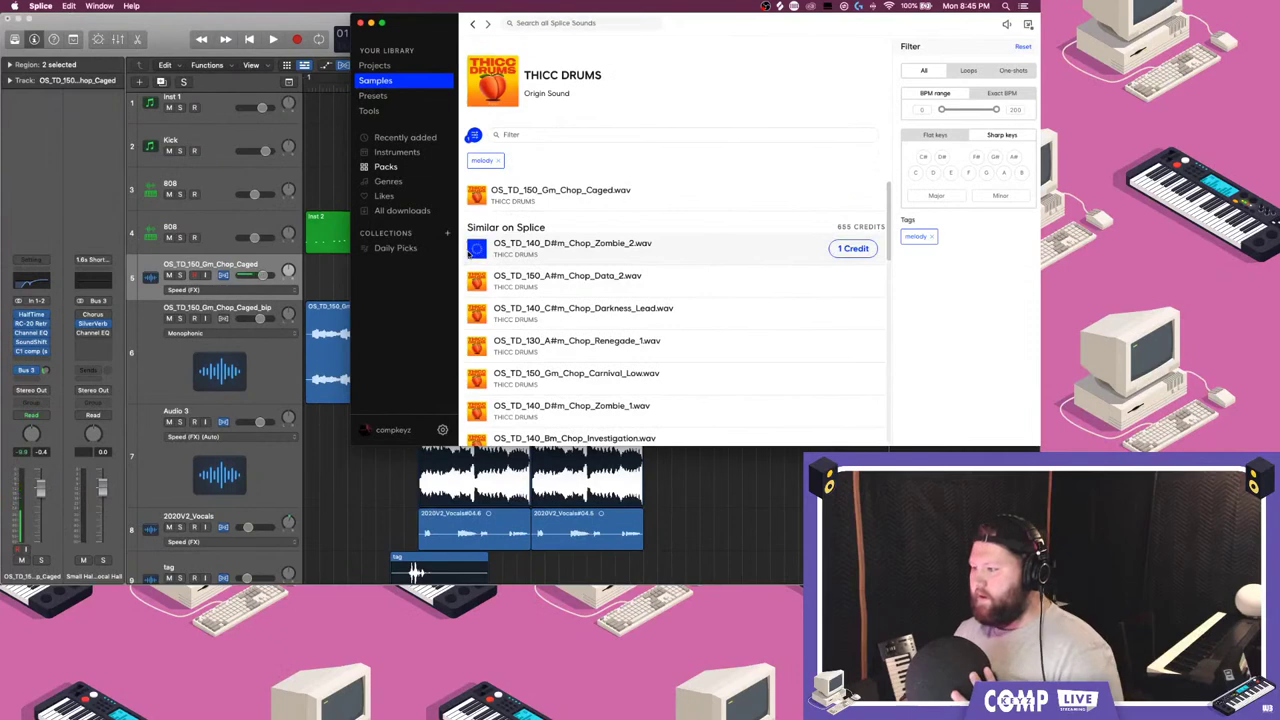
- Audition the THICC DRUMS melody chops one after another, from Chop_Data_2 through Chop_Thin_Air_2
{"action": "left_click", "coordinate": [478, 282]}
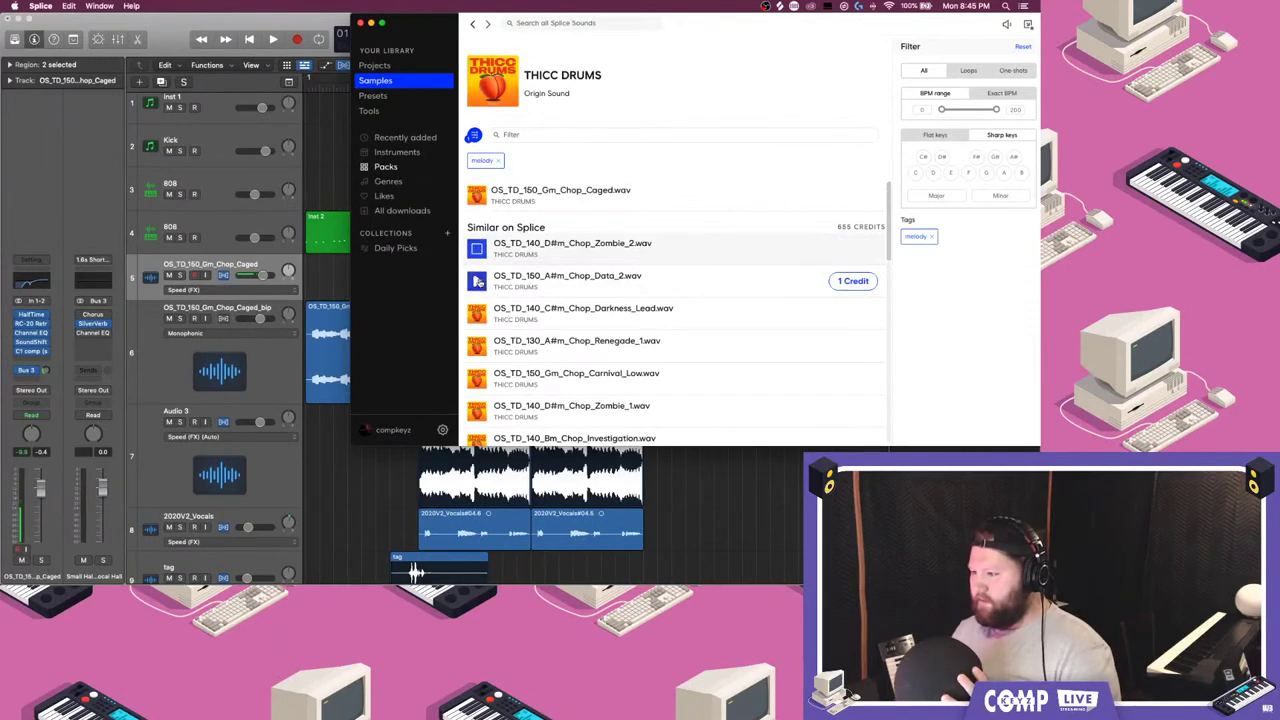
{"action": "left_click", "coordinate": [476, 313]}
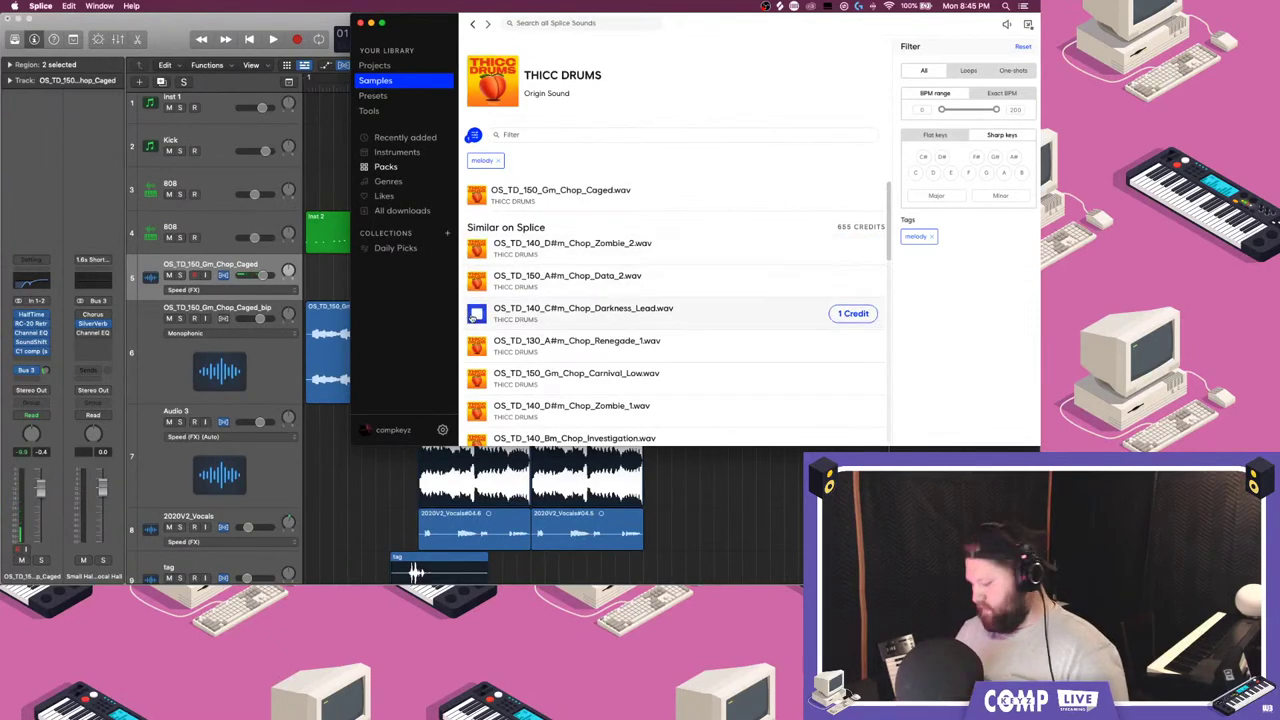
{"action": "scroll", "coordinate": [480, 318], "scroll_direction": "down", "scroll_amount": 1}
{"action": "left_click", "coordinate": [499, 344]}
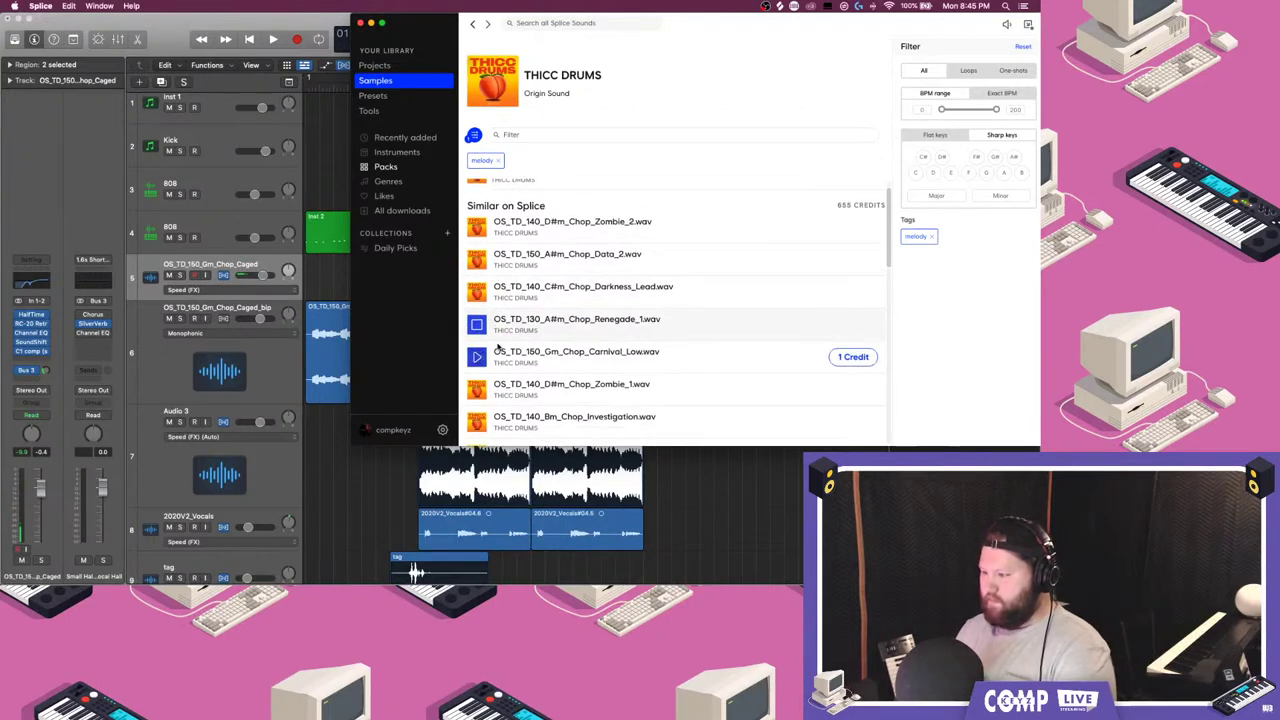
{"action": "scroll", "coordinate": [498, 345], "scroll_direction": "down", "scroll_amount": 1}
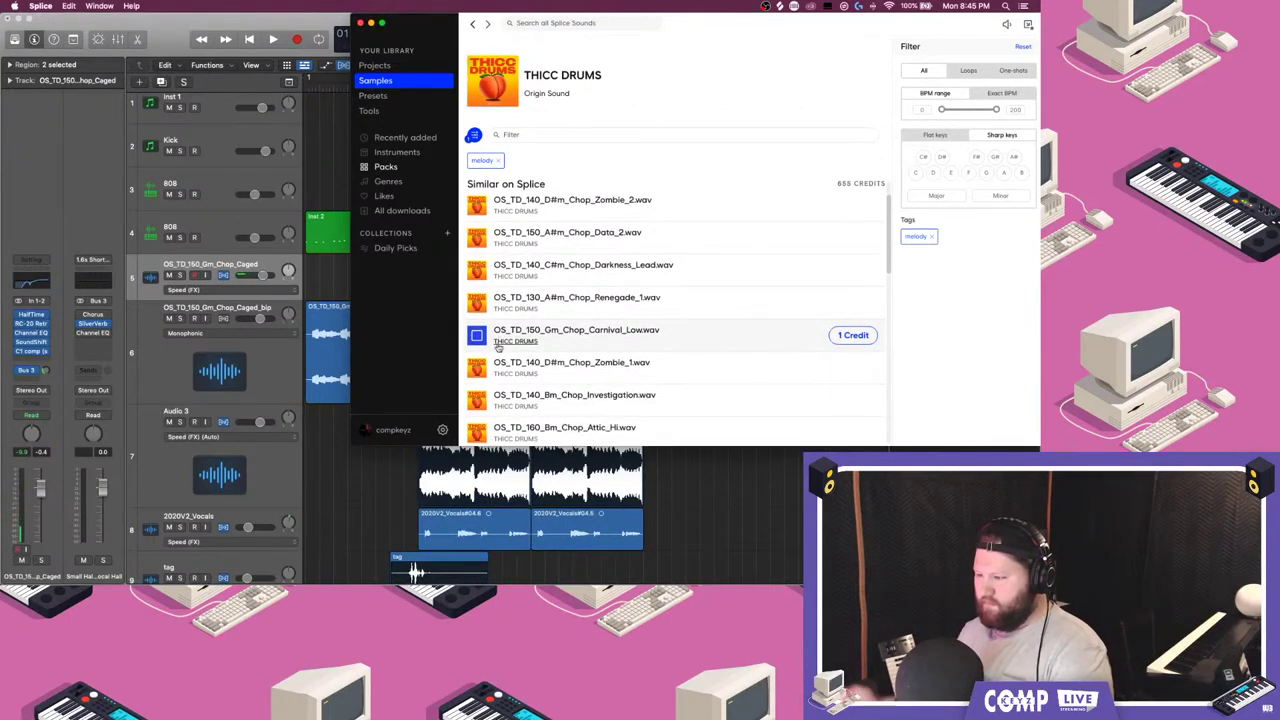
{"action": "scroll", "coordinate": [498, 346], "scroll_direction": "down", "scroll_amount": 1}
{"action": "left_click", "coordinate": [498, 346]}
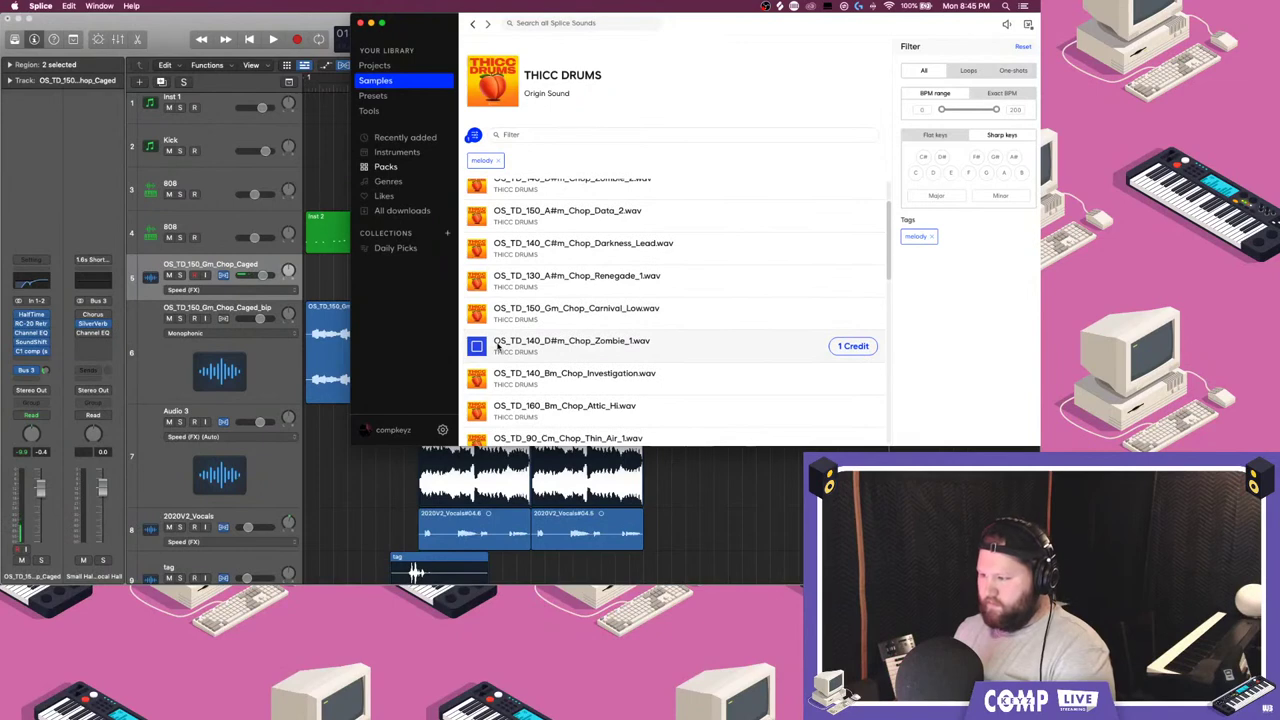
{"action": "key", "text": "Down"}
{"action": "key", "text": "Down"}
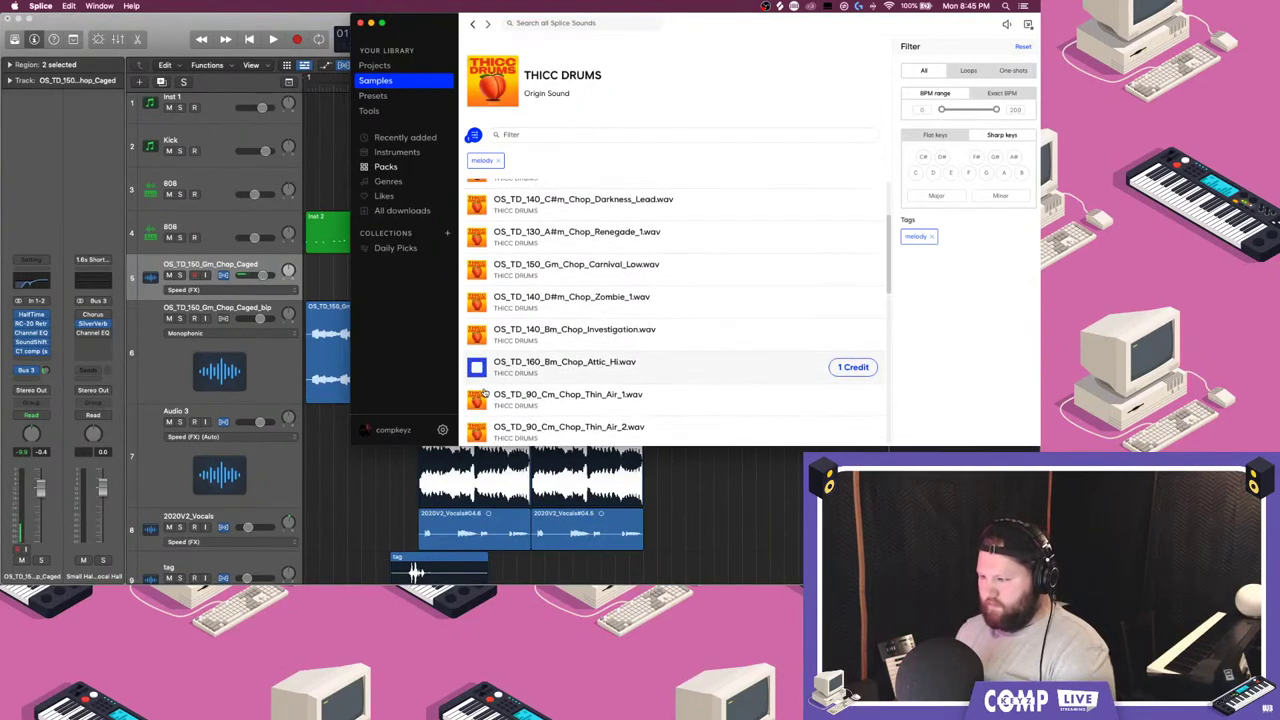
{"action": "left_click", "coordinate": [487, 400]}
{"action": "scroll", "coordinate": [487, 400], "scroll_direction": "down", "scroll_amount": 1}
{"action": "left_click", "coordinate": [487, 400]}
{"action": "scroll", "coordinate": [487, 400], "scroll_direction": "down", "scroll_amount": 5}
{"action": "scroll", "coordinate": [513, 296], "scroll_direction": "up", "scroll_amount": 1}
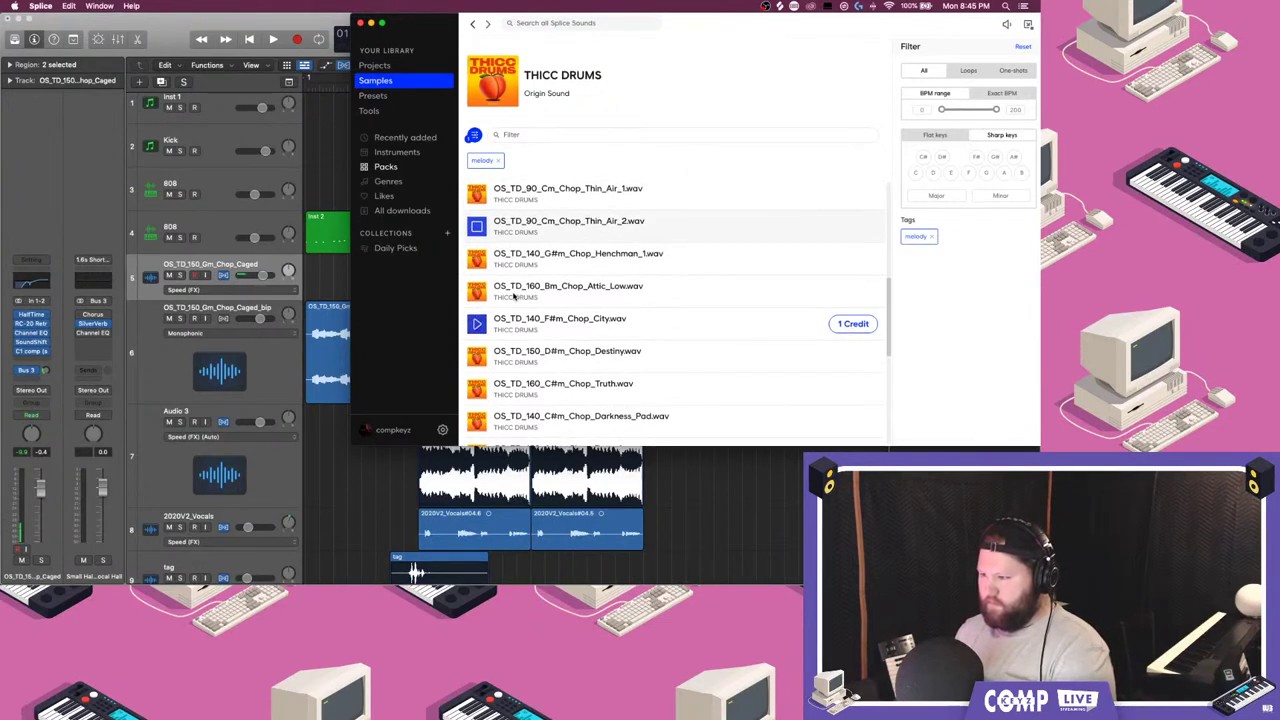
- Audition the remaining THICC DRUMS melody chops, from Chop_Henchman_1 down to Chop_Henchman_2 at the end of the list
{"action": "key", "text": "Down"}
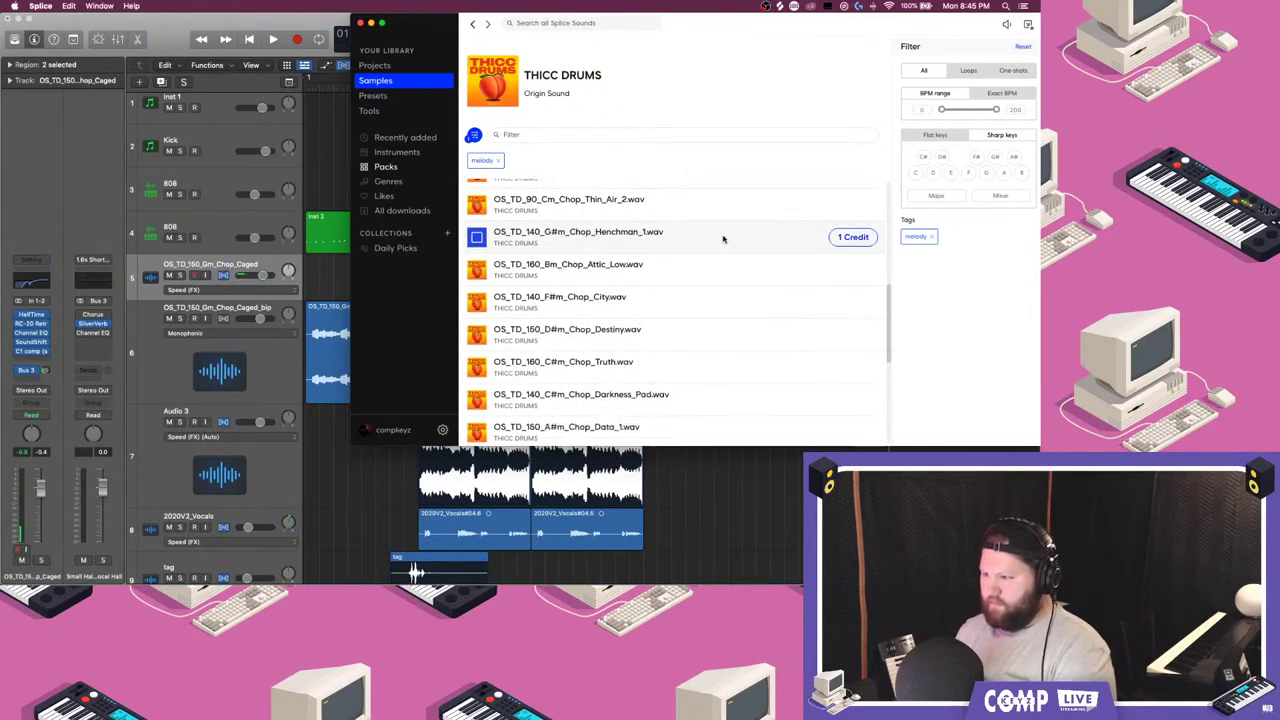
{"action": "key", "text": "Down"}
{"action": "key", "text": "Down"}
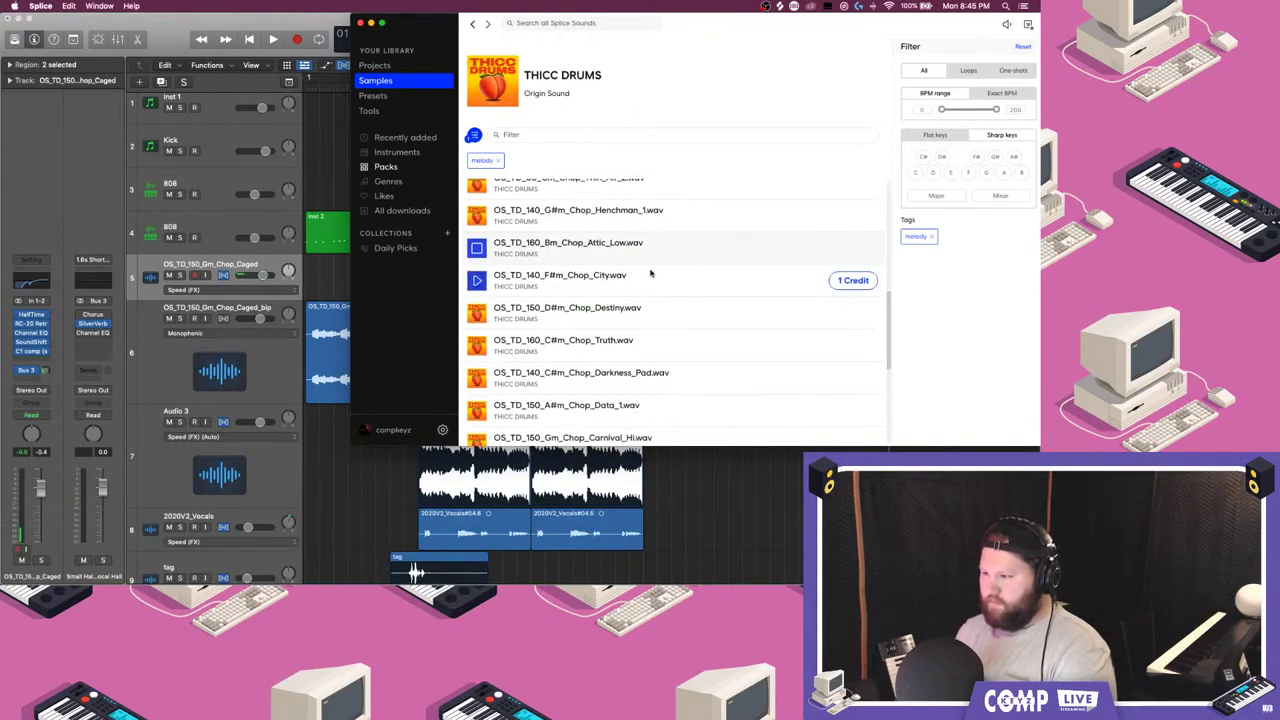
{"action": "key", "text": "Down"}
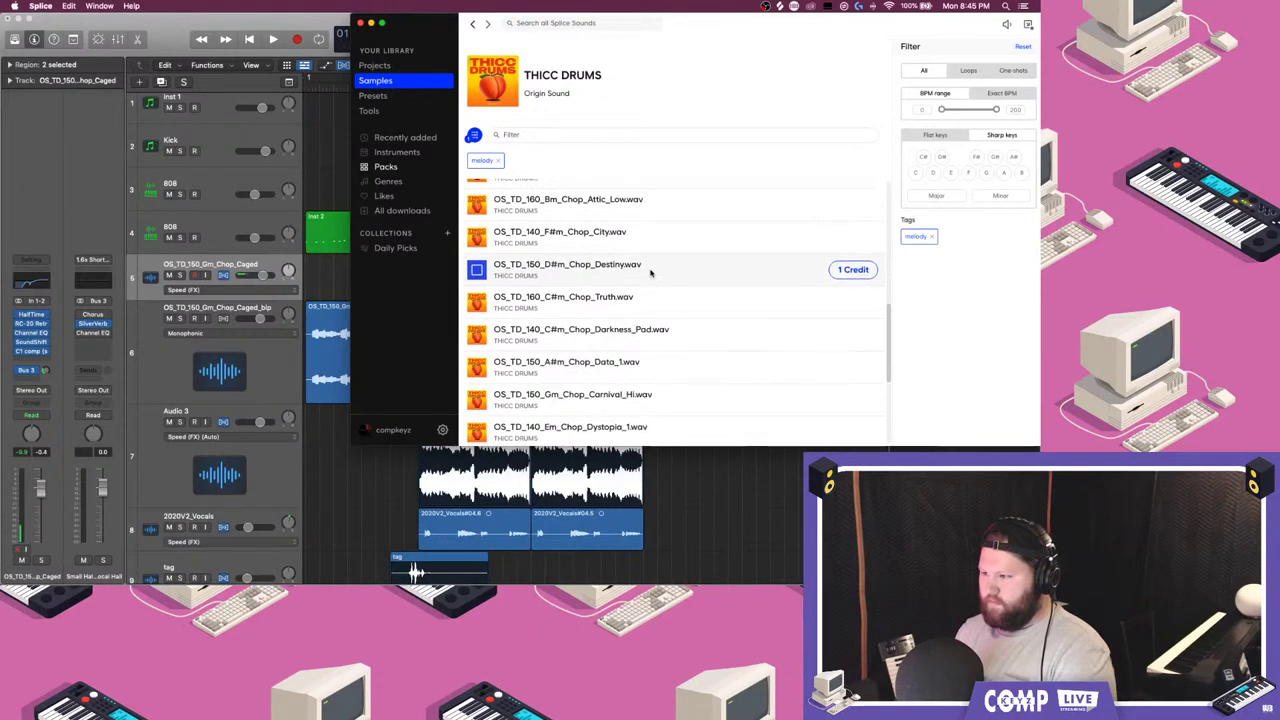
{"action": "key", "text": "Down"}
{"action": "key", "text": "Down"}
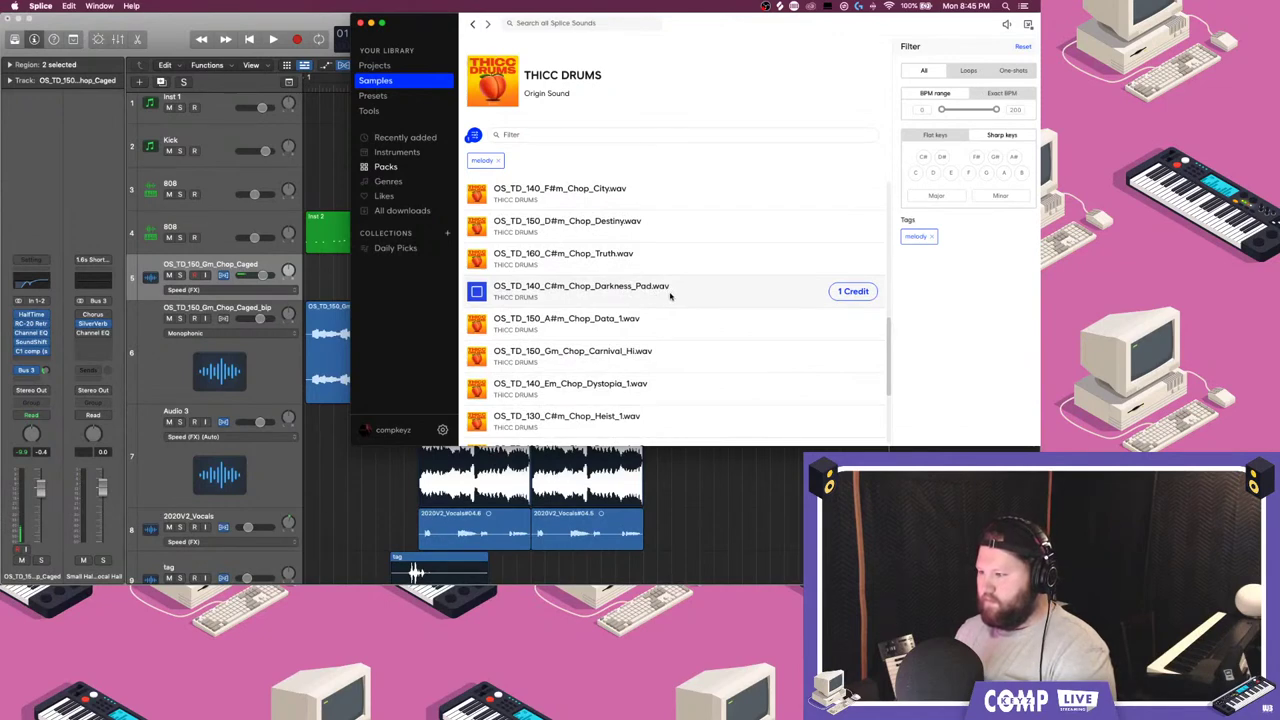
{"action": "key", "text": "Down"}
{"action": "key", "text": "Down"}
{"action": "key", "text": "Down"}
{"action": "key", "text": "Down"}
{"action": "key", "text": "Down"}
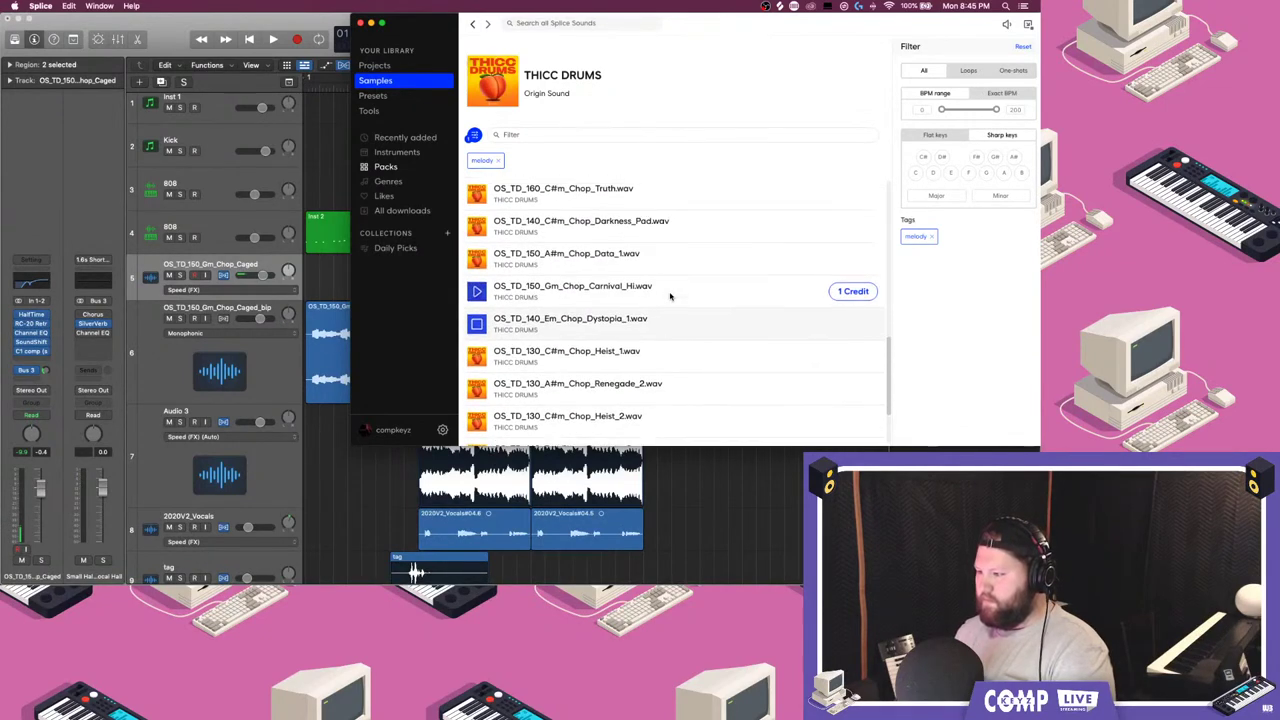
{"action": "key", "text": "Down"}
{"action": "key", "text": "Down"}
{"action": "key", "text": "Down"}
{"action": "key", "text": "Down"}
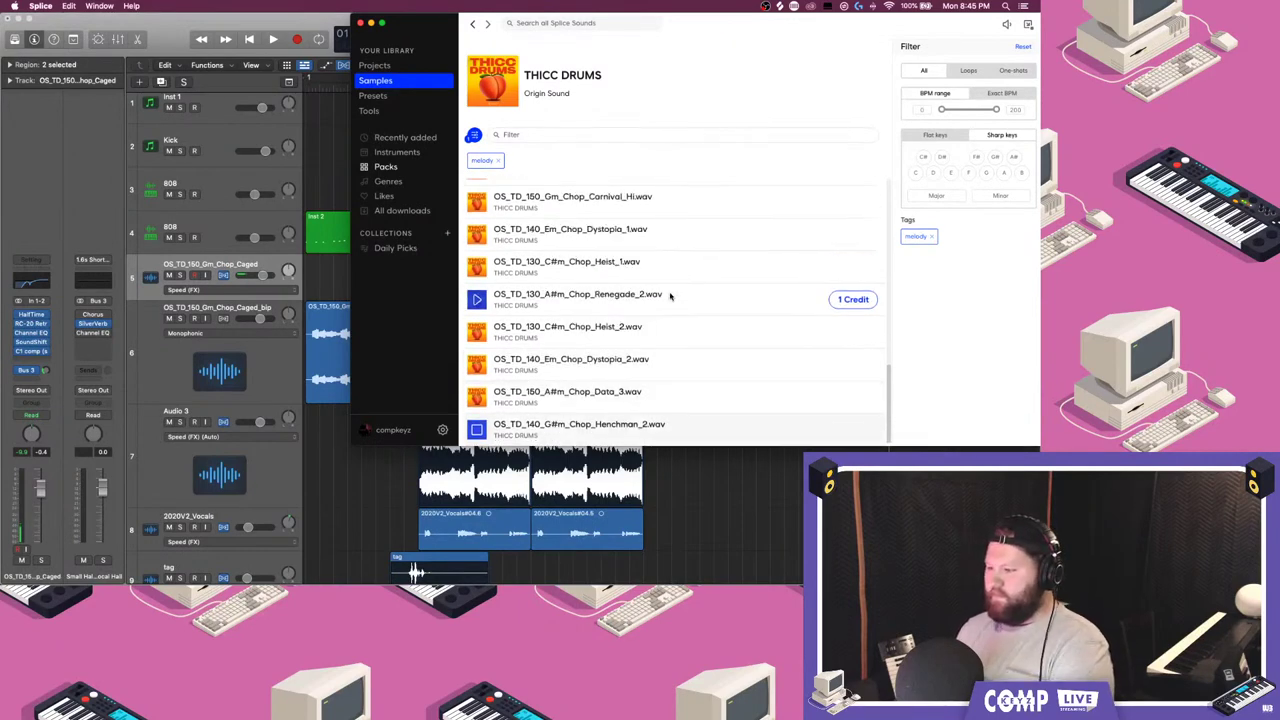
{"action": "scroll", "coordinate": [651, 330], "scroll_direction": "up", "scroll_amount": 10}
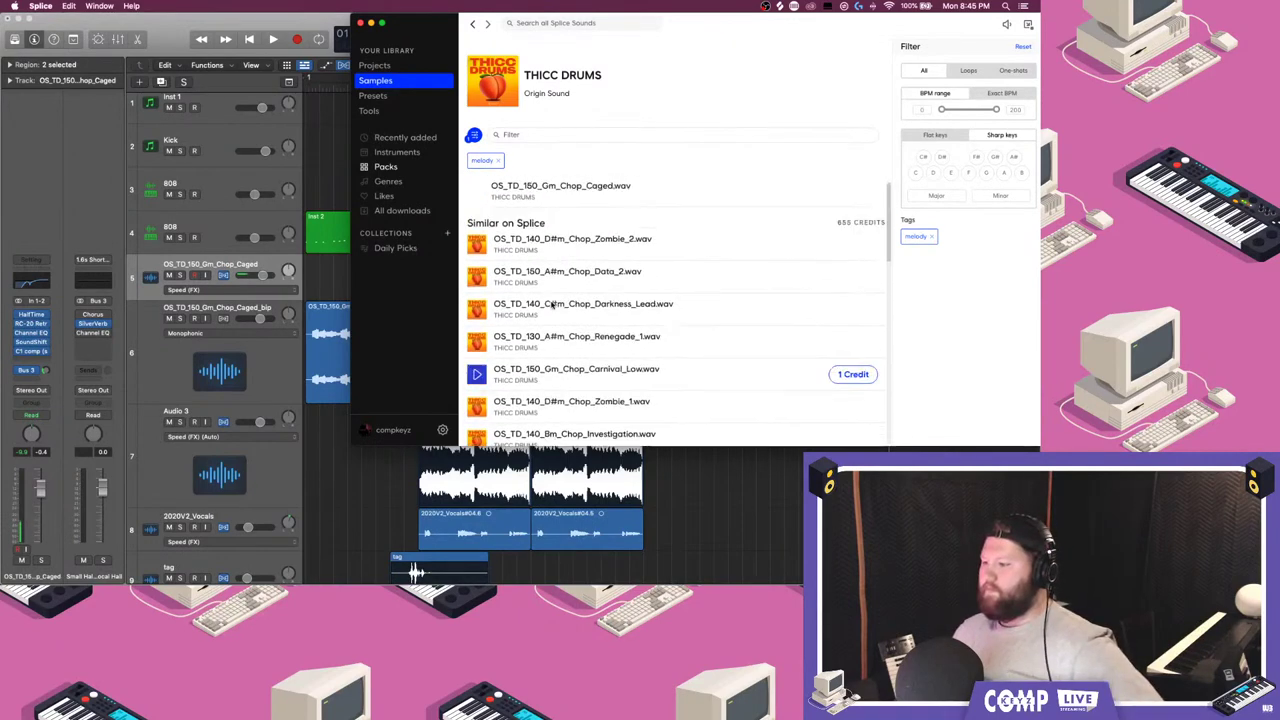
- Clear the melody filter from the THICC DRUMS pack and look through its unfiltered samples
{"action": "left_click", "coordinate": [485, 161]}
{"action": "scroll", "coordinate": [500, 260], "scroll_direction": "down", "scroll_amount": 10}
{"action": "scroll", "coordinate": [500, 260], "scroll_direction": "up", "scroll_amount": 10}
{"action": "scroll", "coordinate": [500, 262], "scroll_direction": "down", "scroll_amount": 2}
{"action": "scroll", "coordinate": [500, 269], "scroll_direction": "down", "scroll_amount": 3}
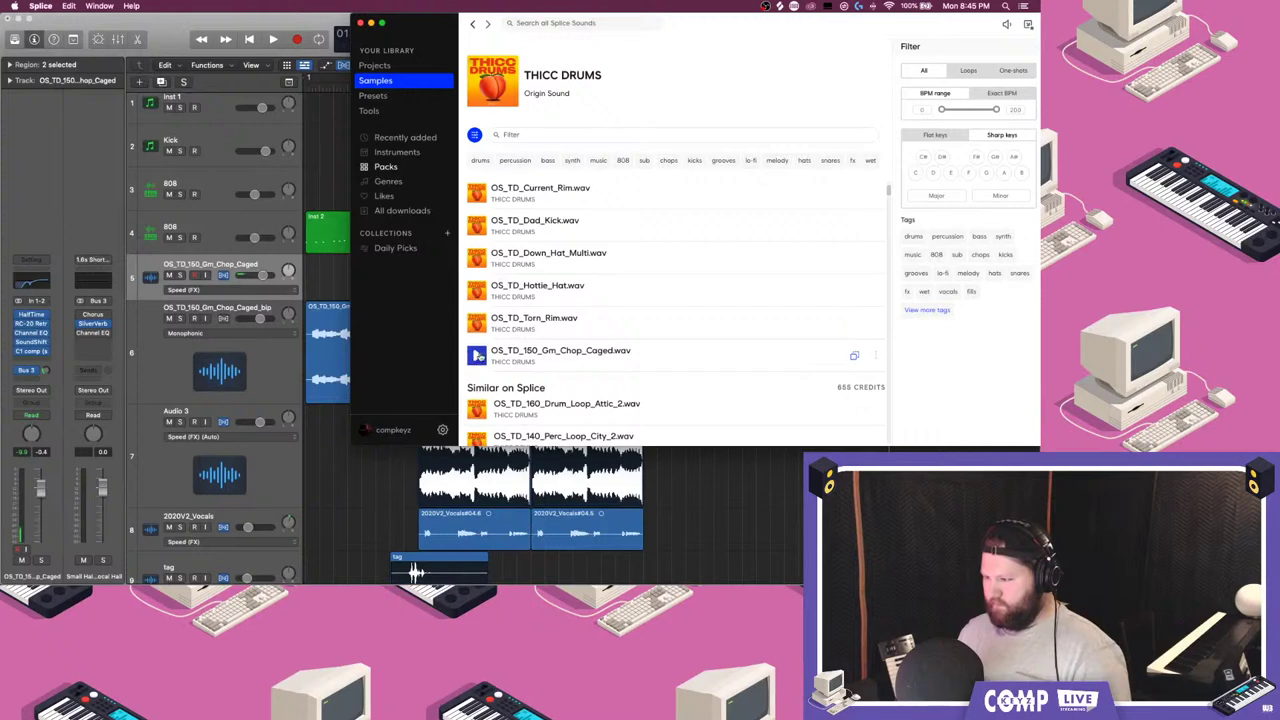
{"action": "scroll", "coordinate": [476, 353], "scroll_direction": "up", "scroll_amount": 3}
{"action": "scroll", "coordinate": [476, 353], "scroll_direction": "up", "scroll_amount": 2}
- Open the liked samples in the library and filter them by "thicc"
{"action": "left_click", "coordinate": [383, 197]}
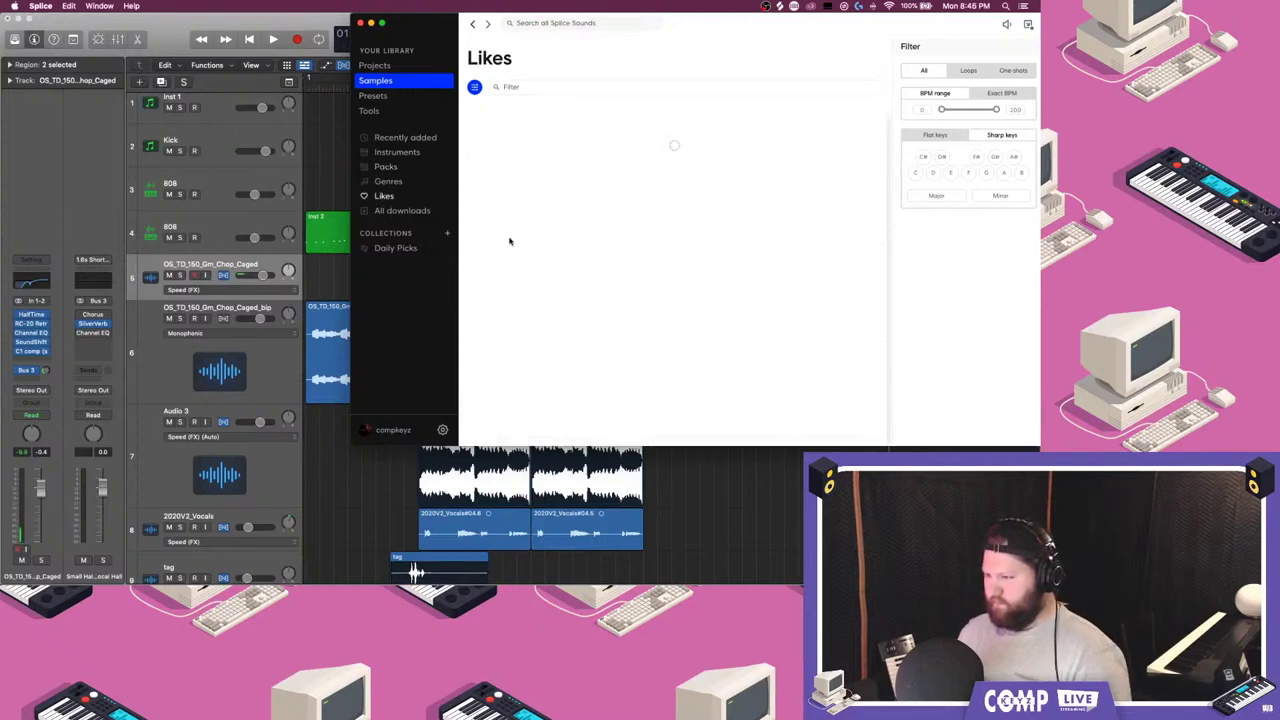
{"action": "left_click", "coordinate": [523, 87]}
{"action": "type", "text": "t"}
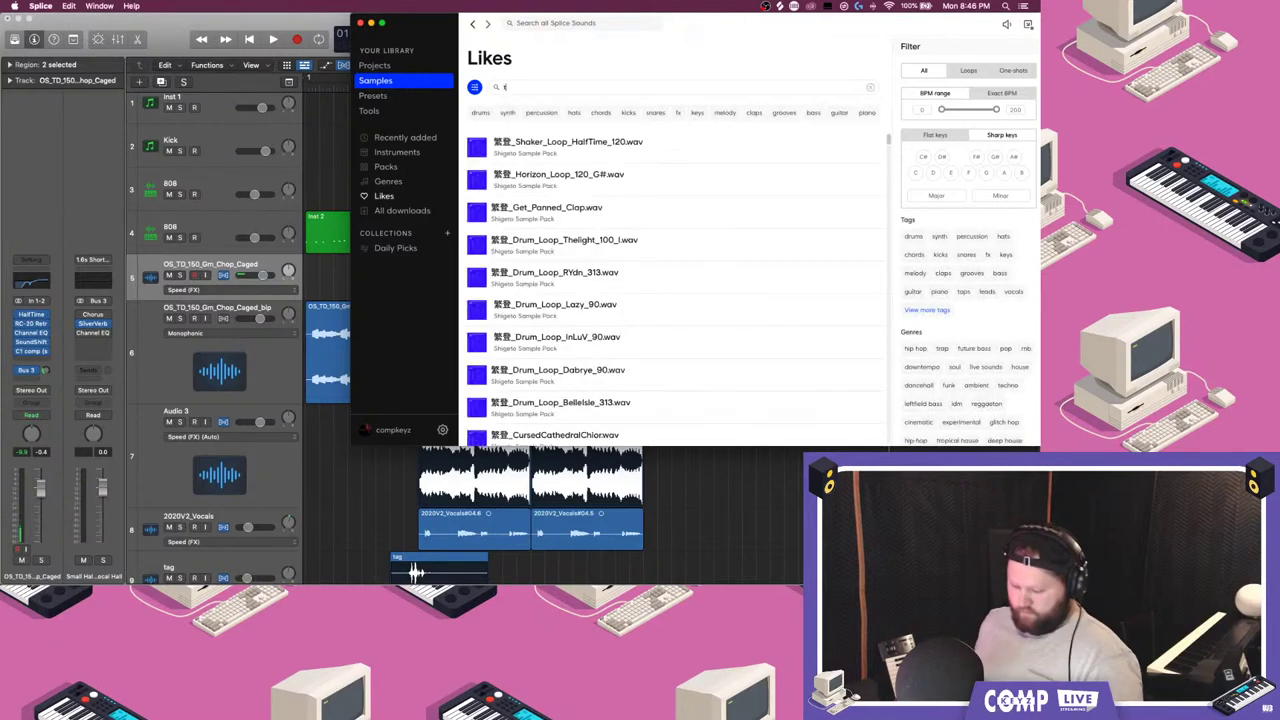
{"action": "type", "text": "h"}
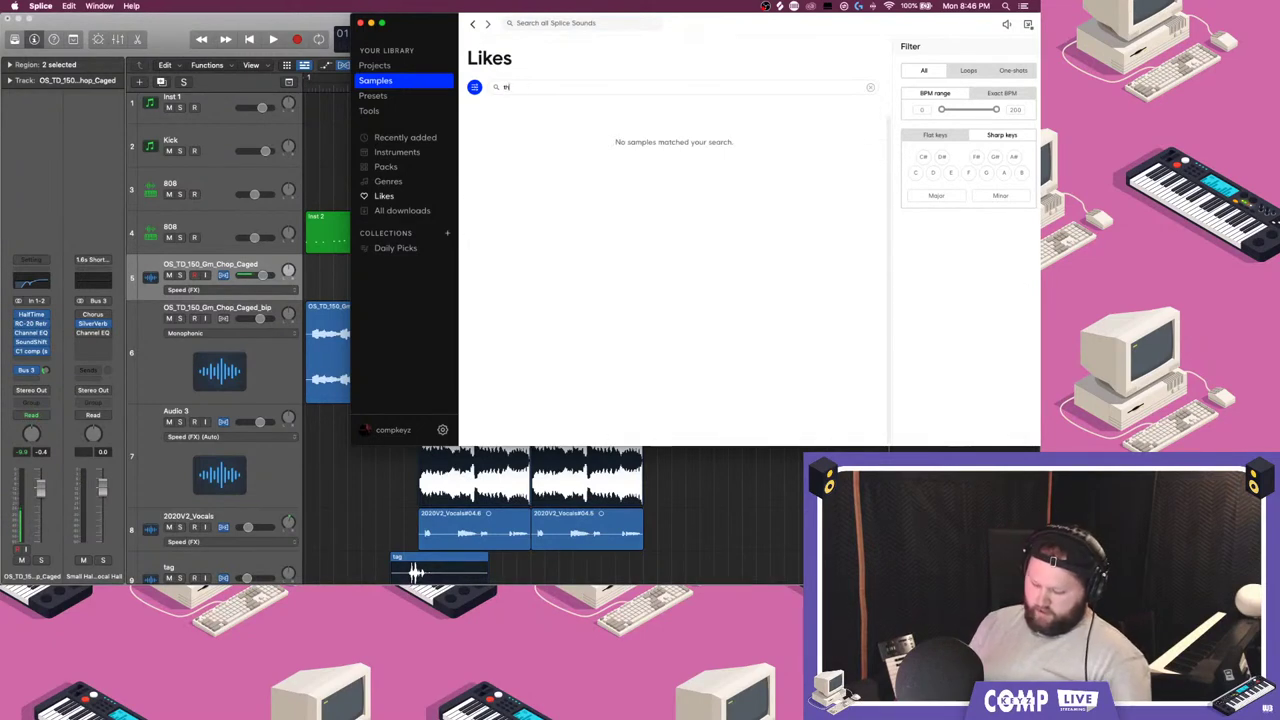
{"action": "type", "text": "icc"}
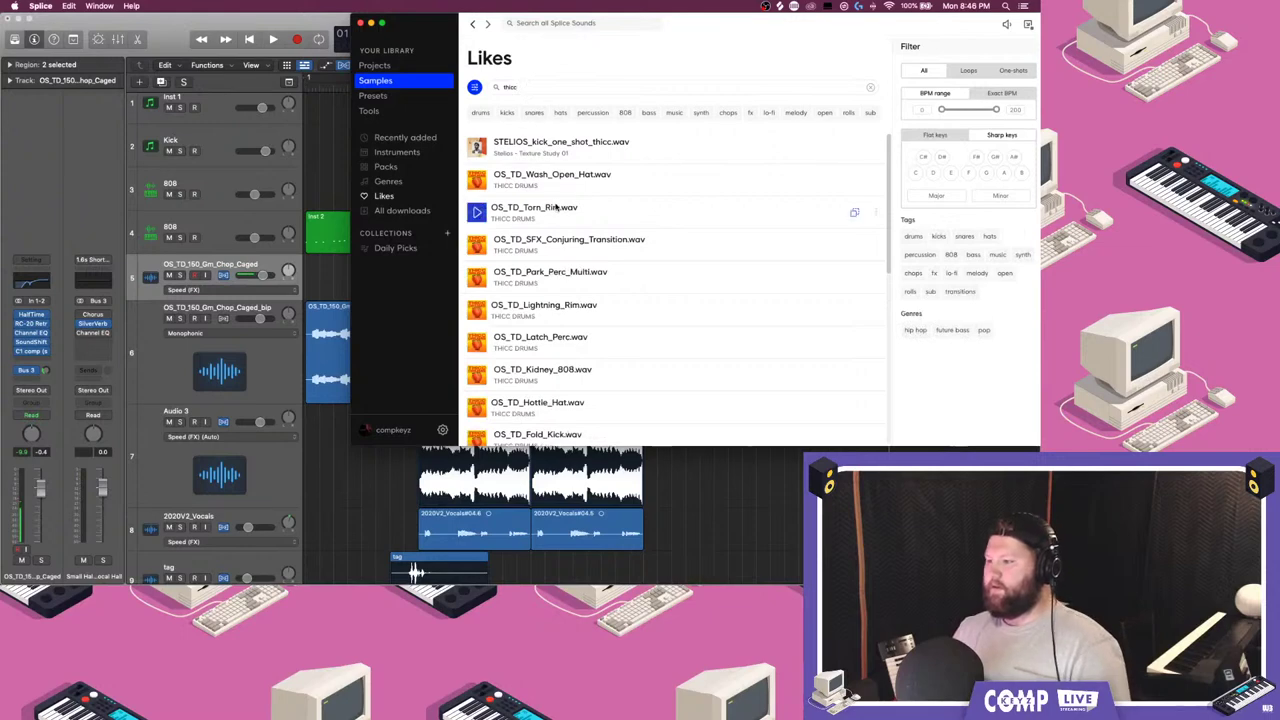
- Audition the liked stacks City_2 and Benihana_1, and get OS_TD_140_D#m_Stack_Benihana_1.wav for 1 credit
{"action": "scroll", "coordinate": [600, 300], "scroll_direction": "down", "scroll_amount": 5}
{"action": "left_click", "coordinate": [476, 353]}
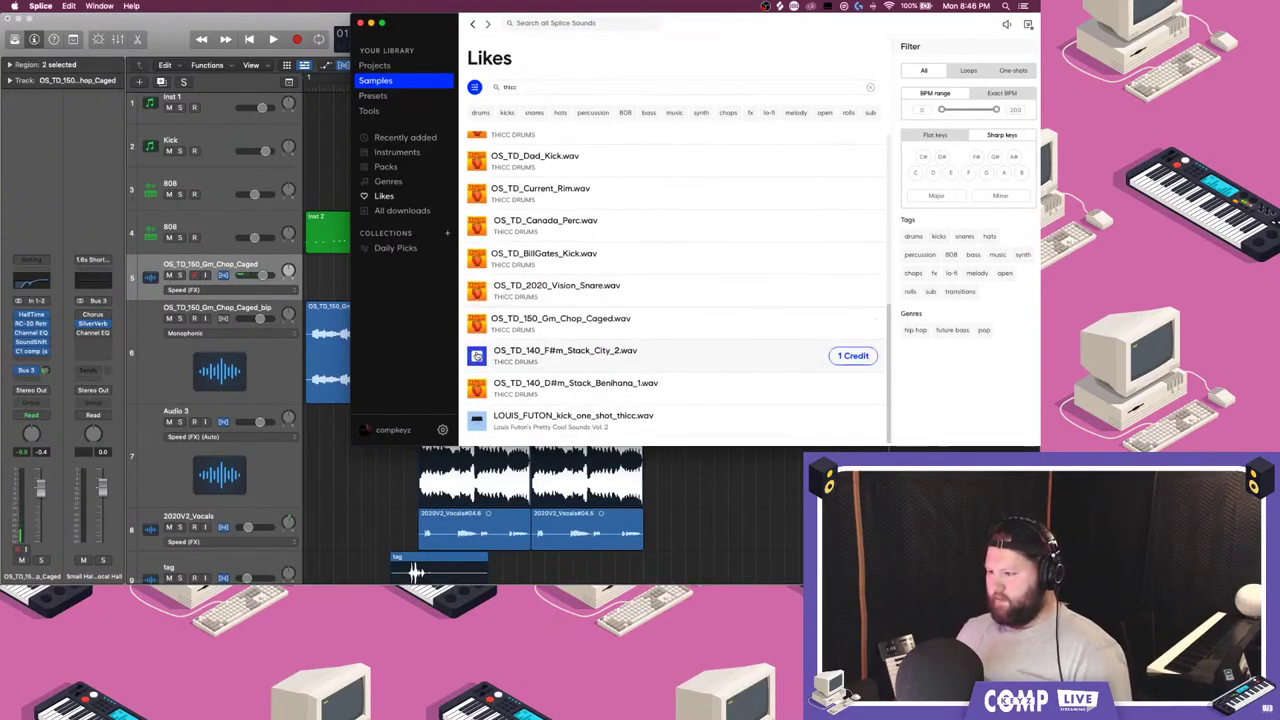
{"action": "left_click", "coordinate": [478, 387]}
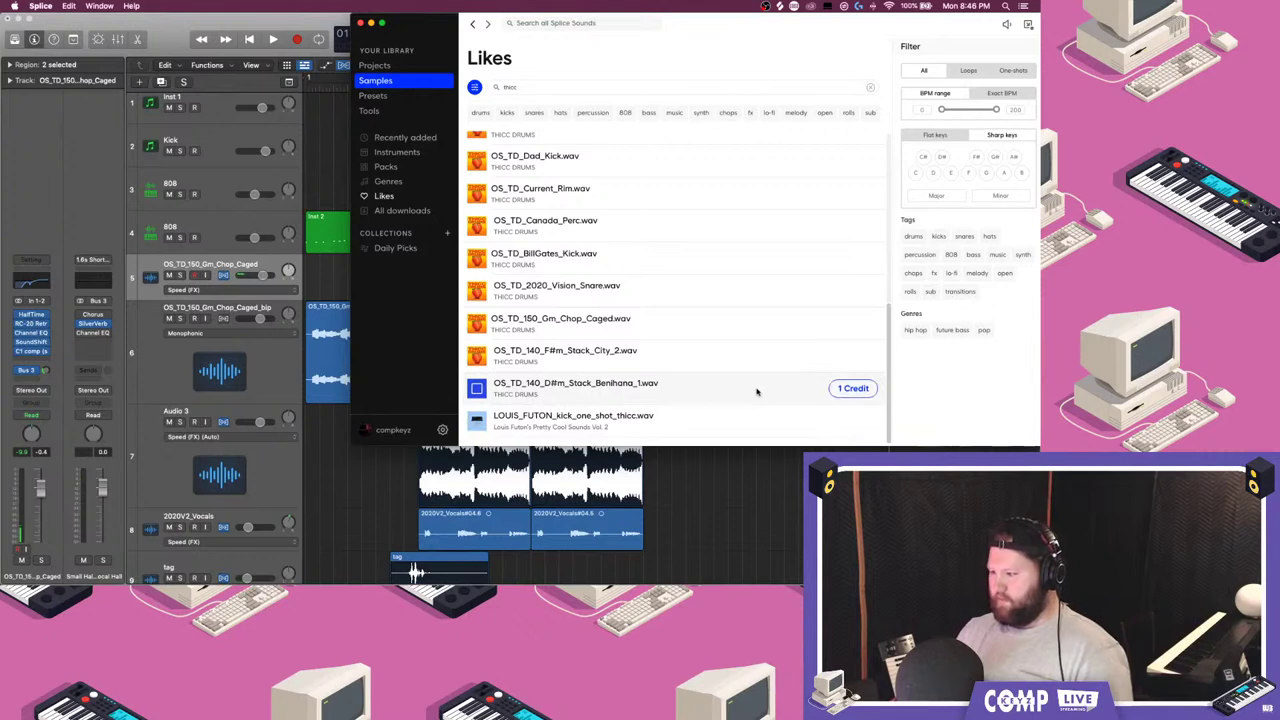
{"action": "left_click", "coordinate": [849, 389]}
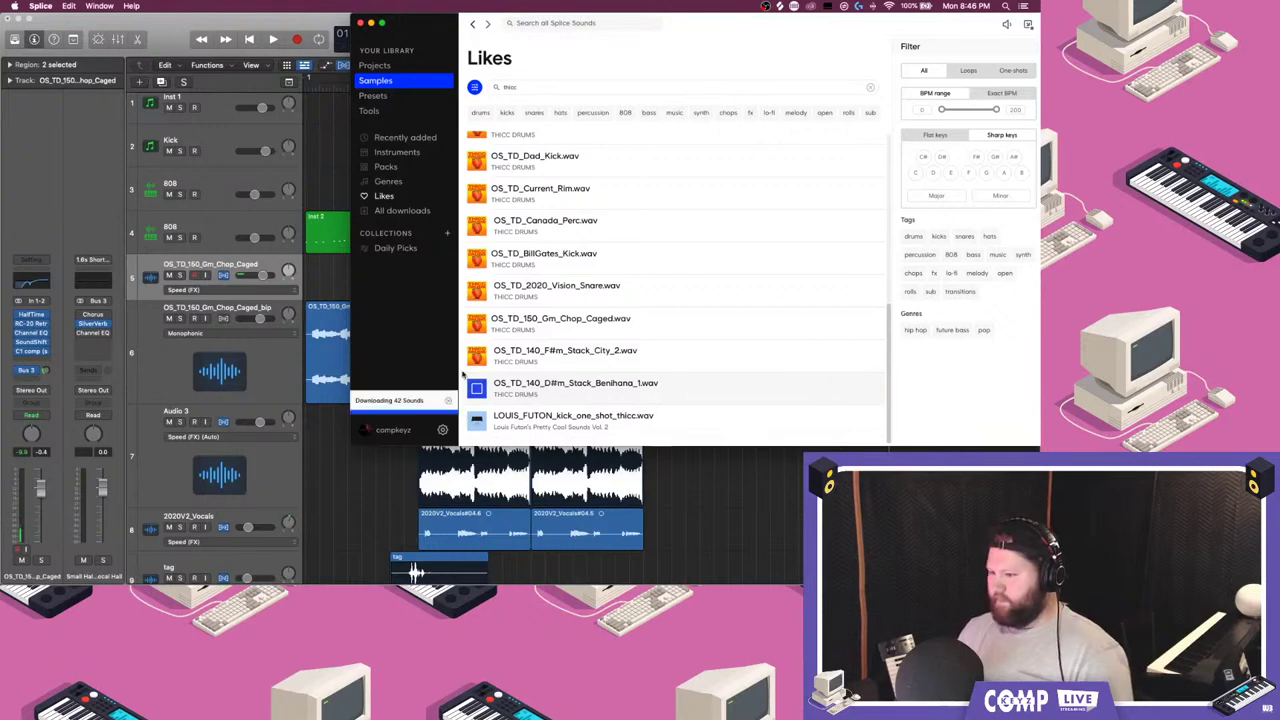
- Switch to Logic Pro X and create a new project with one software instrument track using Maschine 2
{"action": "left_click", "coordinate": [388, 497]}
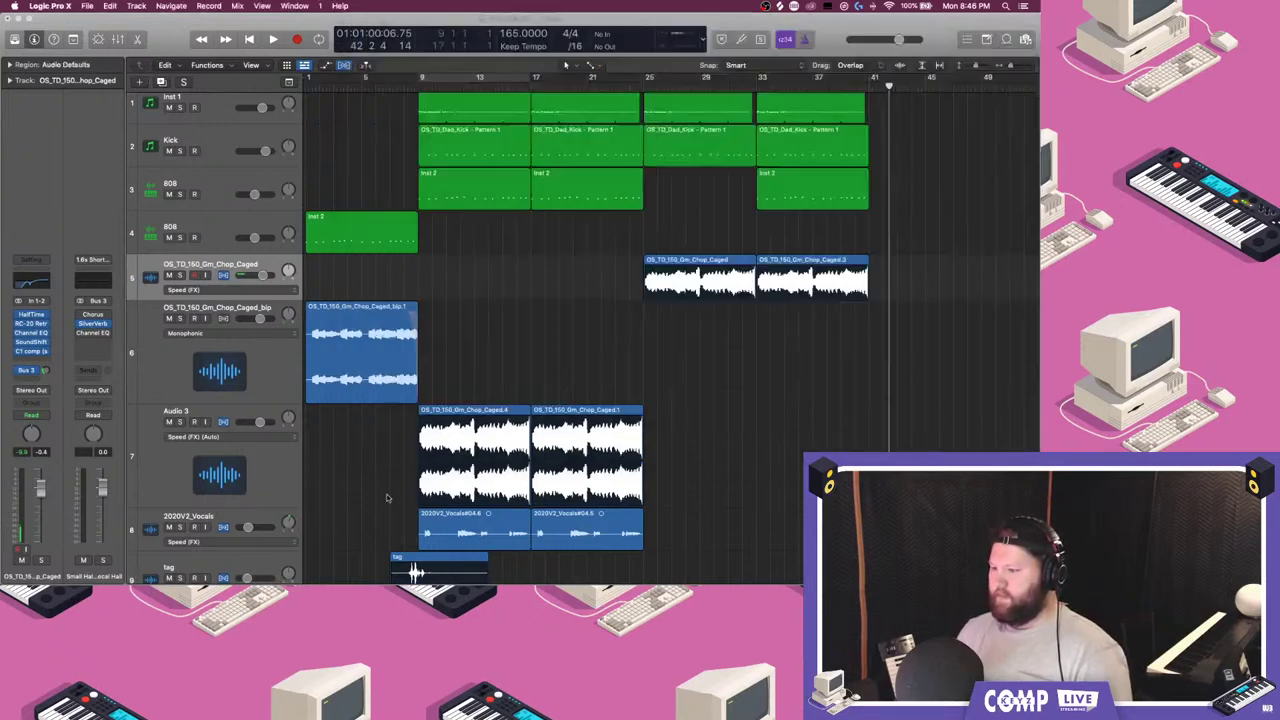
{"action": "left_click", "coordinate": [87, 6]}
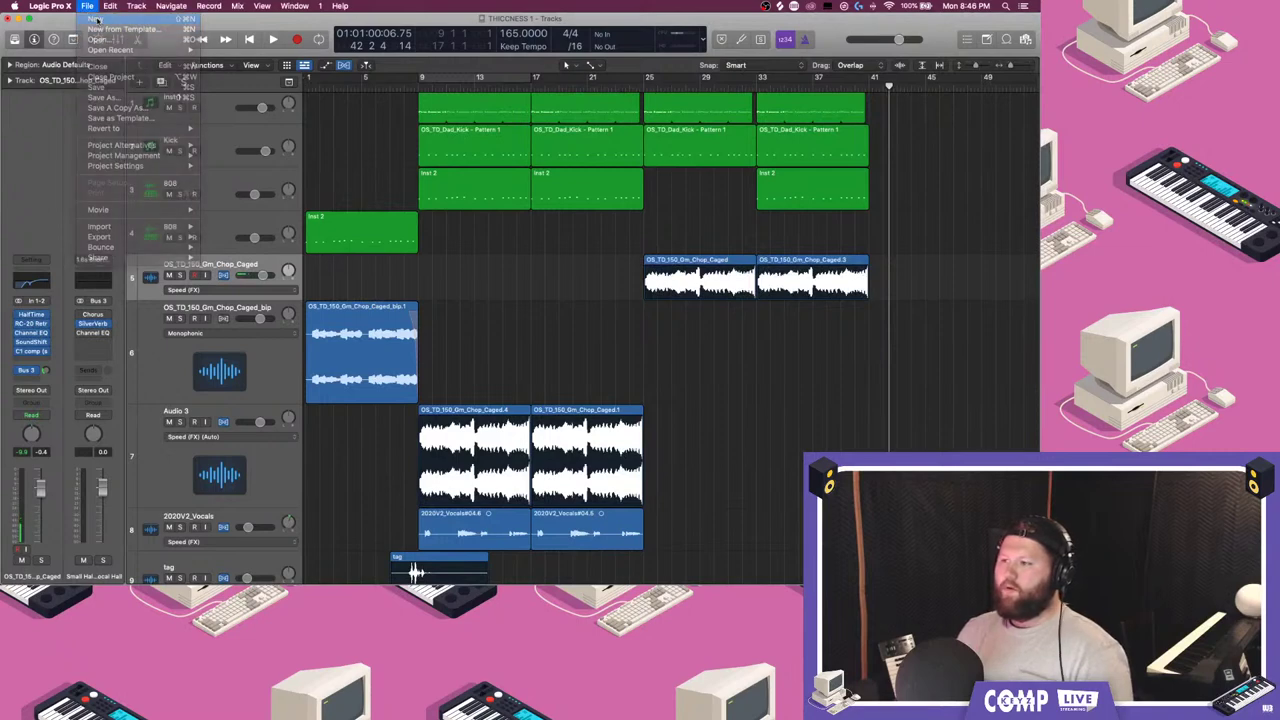
{"action": "left_click", "coordinate": [100, 38]}
{"action": "left_click", "coordinate": [608, 202]}
{"action": "left_click", "coordinate": [612, 203]}
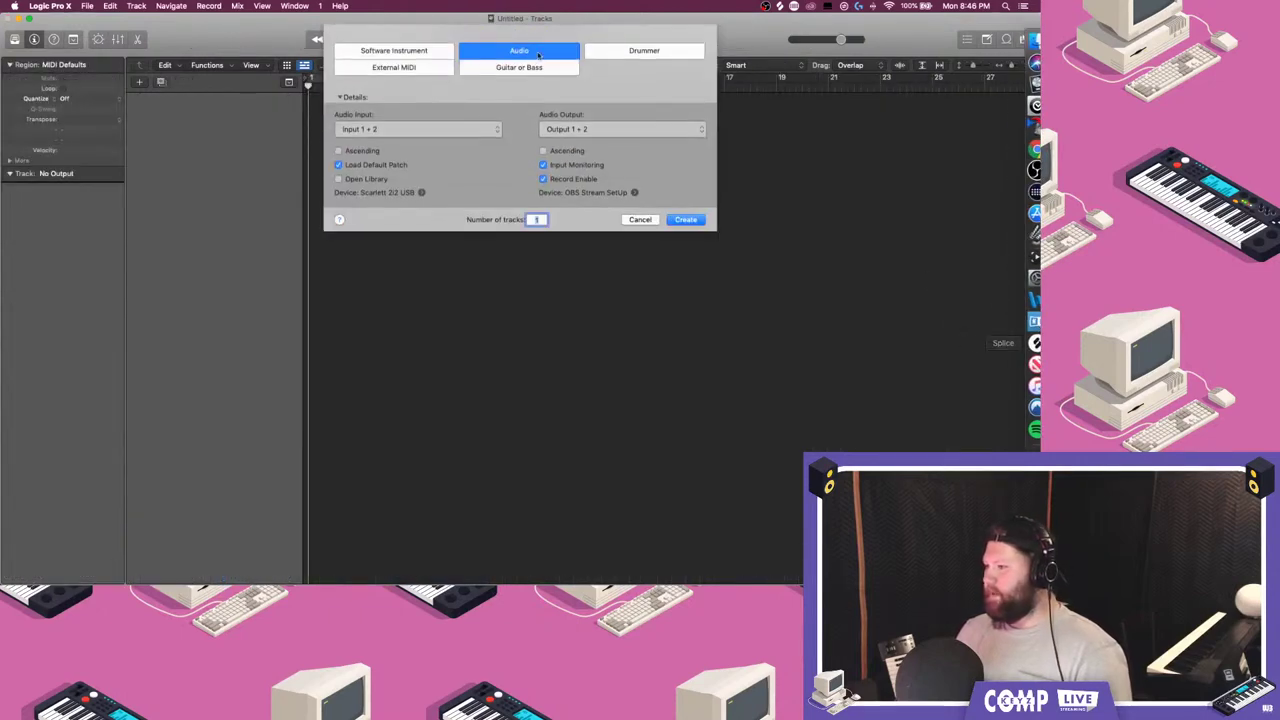
{"action": "left_click", "coordinate": [392, 51]}
{"action": "left_click", "coordinate": [686, 190]}
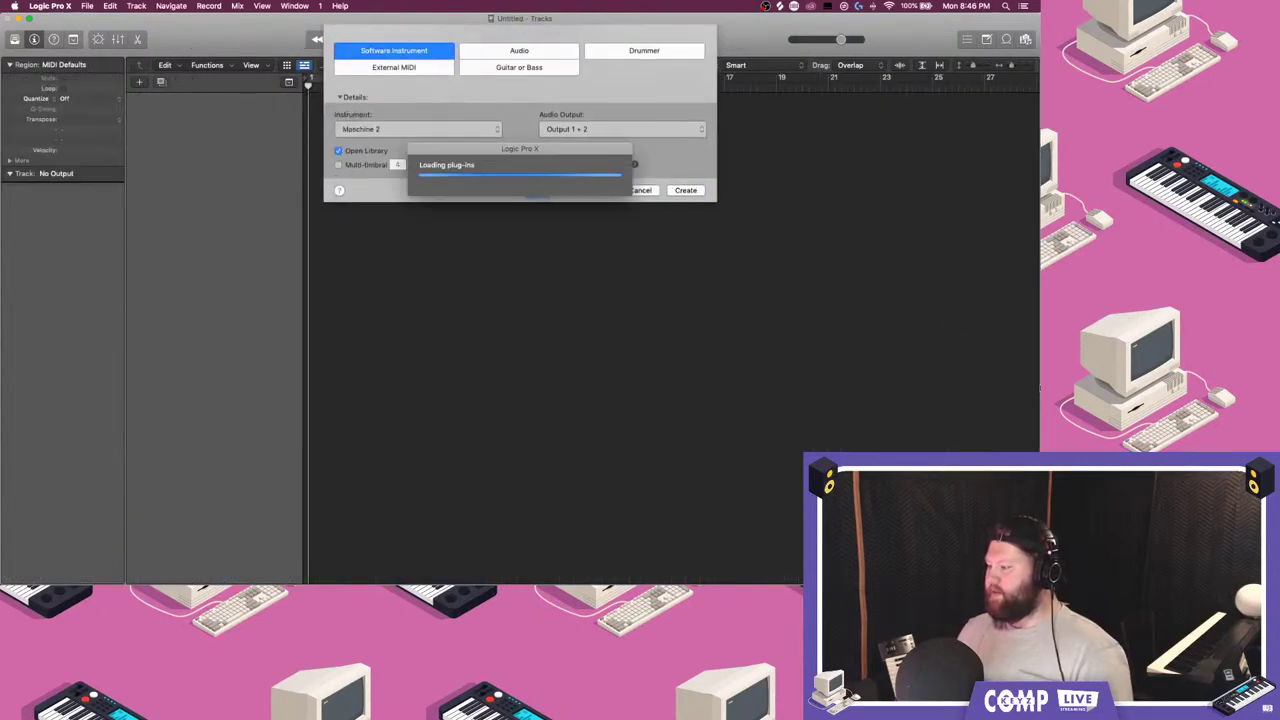
- Bring OS_TD_140_D#m_Stack_Benihana_1.wav from Splice into the new Logic project as an audio track starting at bar 1
{"action": "mouse_move", "coordinate": [1026, 343]}
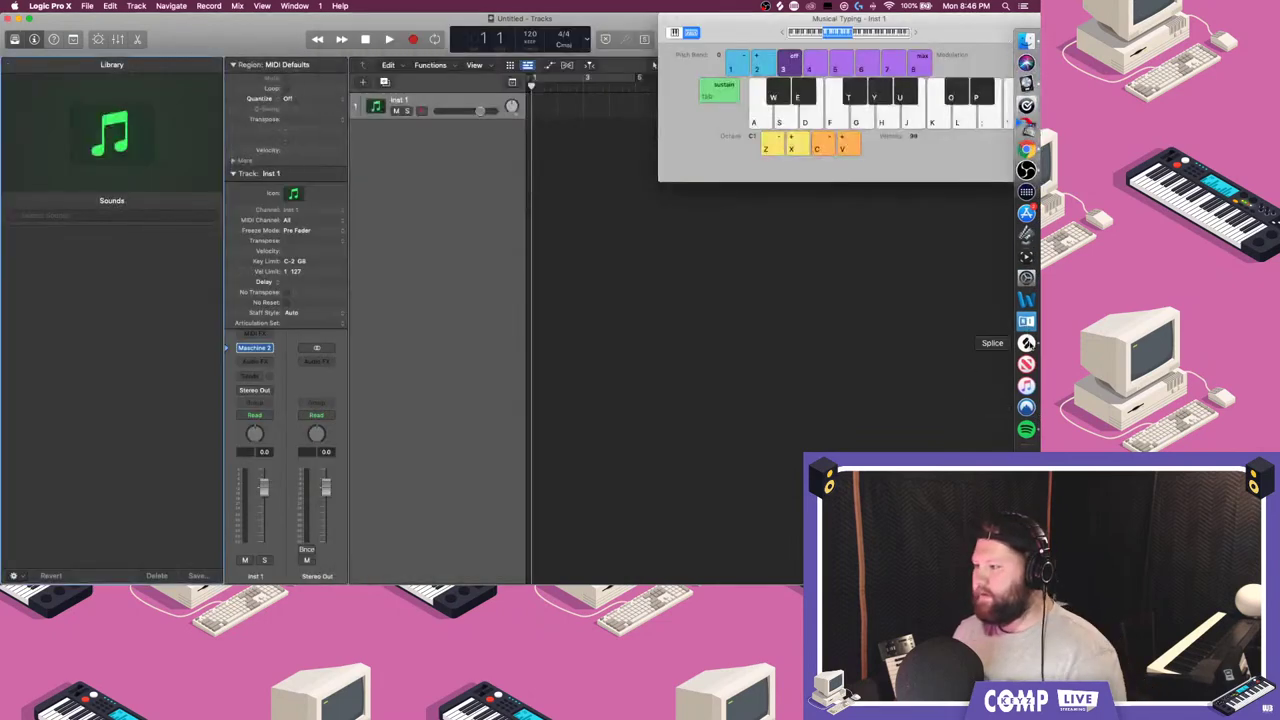
{"action": "left_click", "coordinate": [1026, 343]}
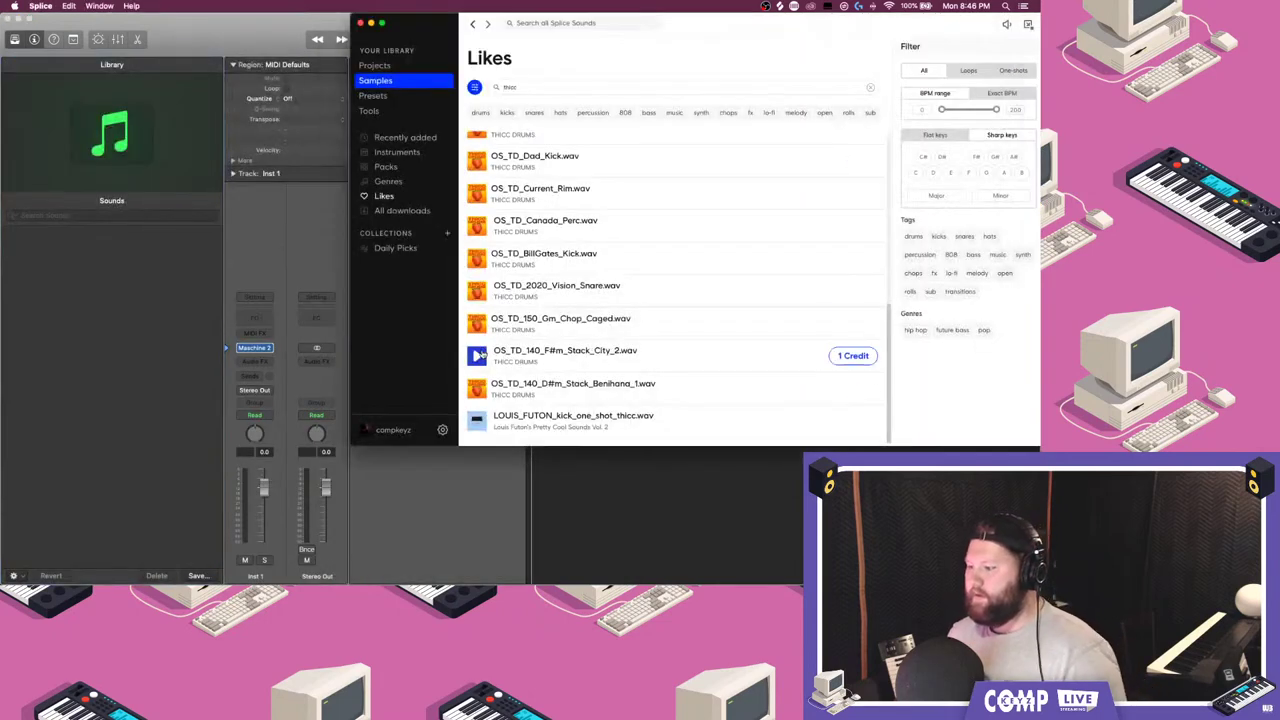
{"action": "left_click_drag", "start_coordinate": [480, 390], "coordinate": [570, 495]}
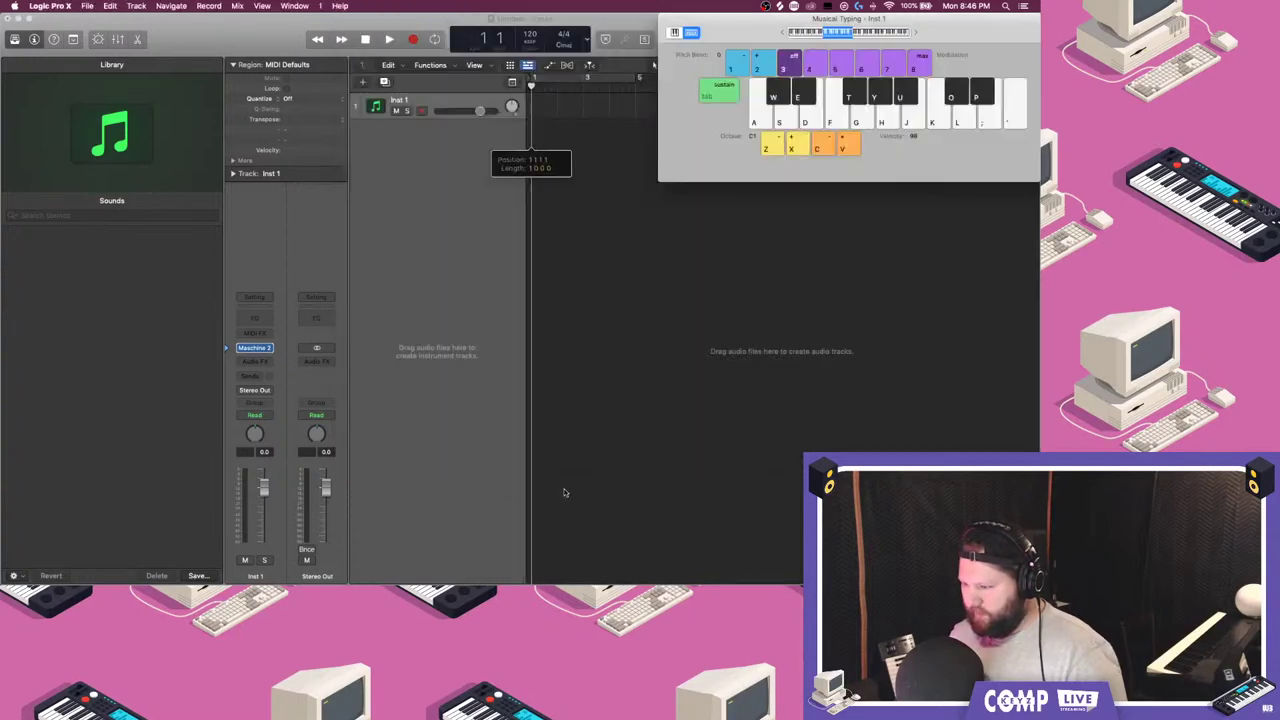
- Hide the Library and set the project tempo to 140
{"action": "left_click", "coordinate": [14, 38]}
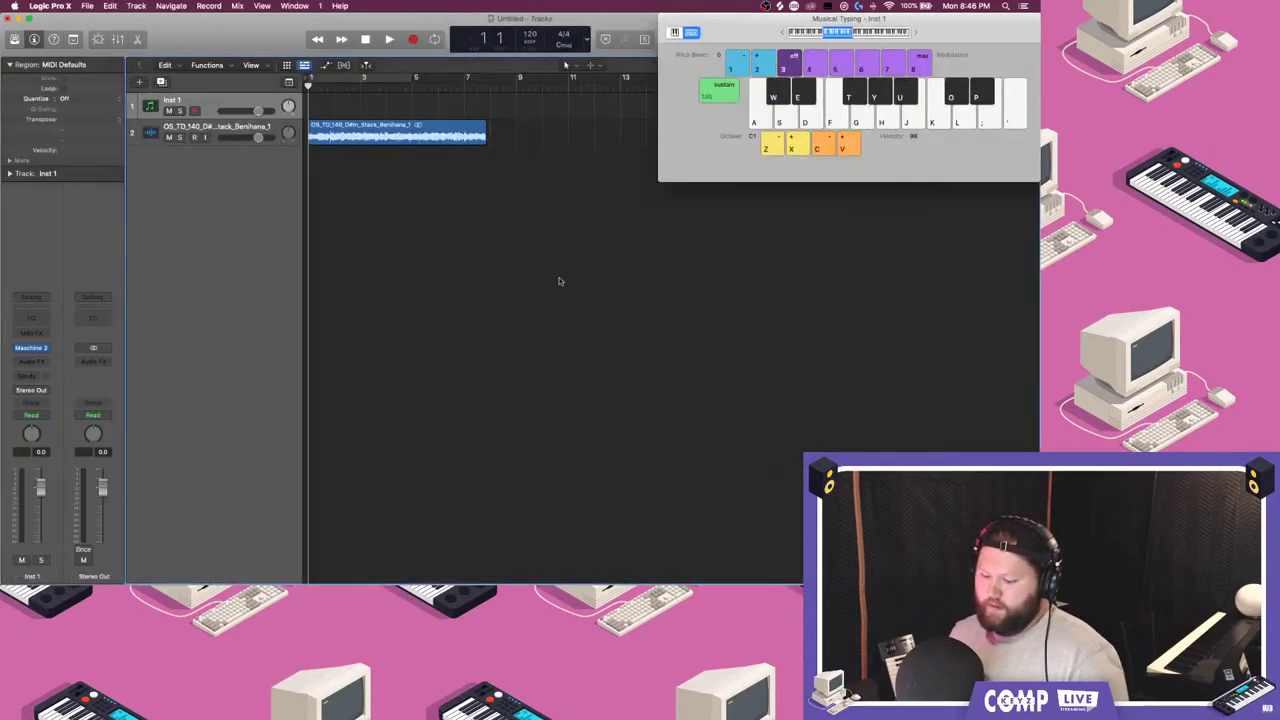
{"action": "left_click_drag", "start_coordinate": [333, 127], "coordinate": [282, 126]}
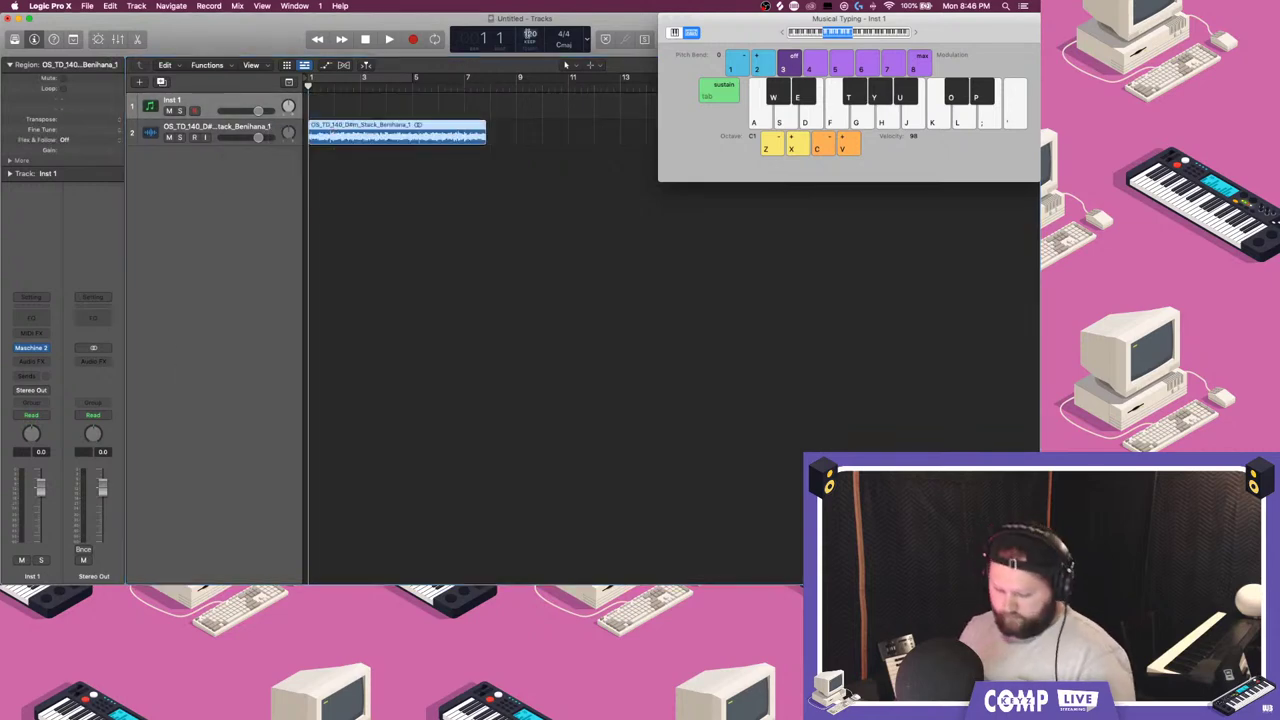
{"action": "key", "text": "Return"}
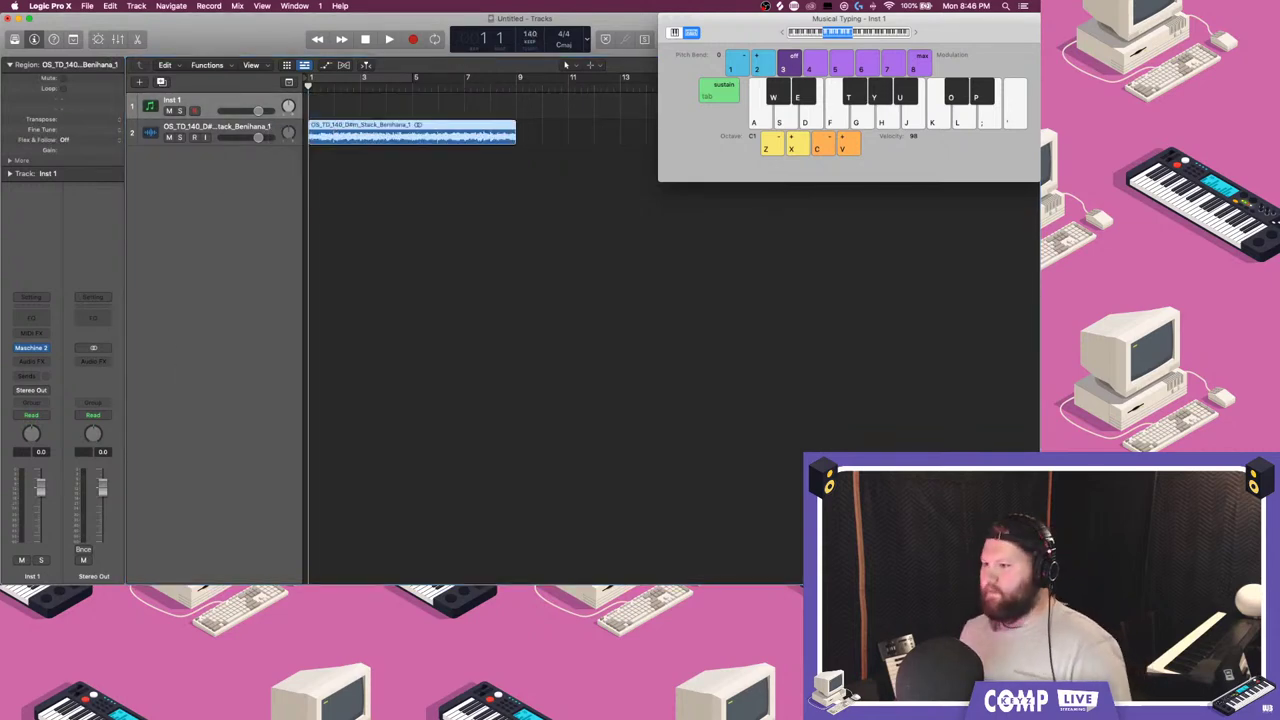
- Play the project, lower the Benihana track's volume and extend the cycle range to span bars 1 to 9
{"action": "key", "text": "space"}
{"action": "left_click_drag", "start_coordinate": [258, 138], "coordinate": [239, 138]}
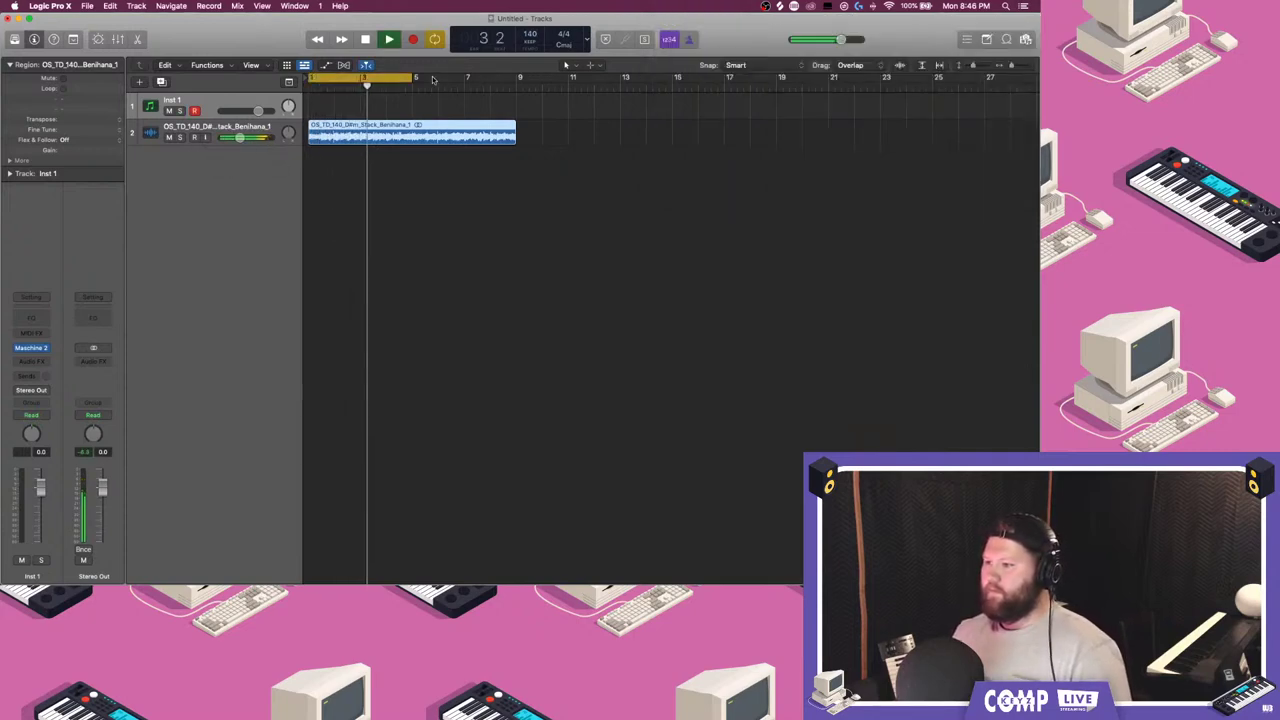
{"action": "left_click_drag", "start_coordinate": [415, 79], "coordinate": [516, 96]}
- Turn on Flex for the Benihana track and set its mode to Flex Time - Speed (FX)
{"action": "left_click", "coordinate": [343, 65]}
{"action": "left_click", "coordinate": [238, 170]}
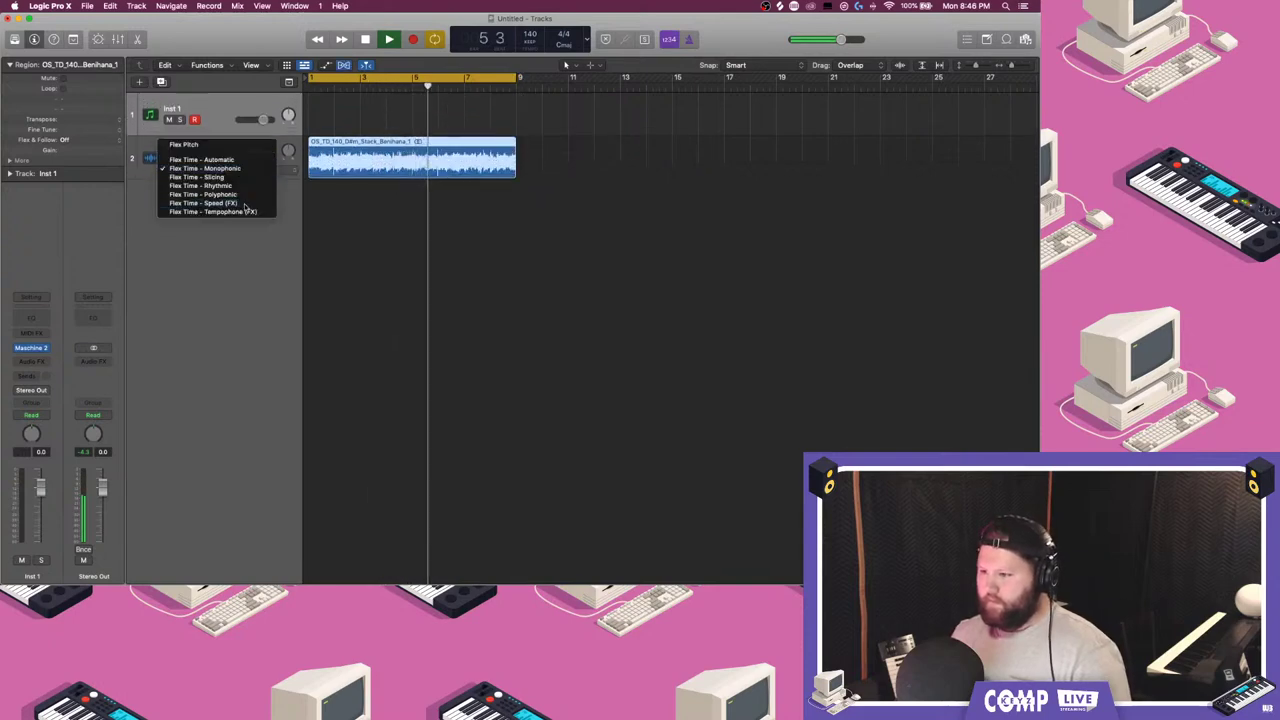
{"action": "left_click", "coordinate": [205, 203]}
- Change the project tempo and compress the Benihana region to four bars, ending at bar 5, while checking it in playback
{"action": "key", "text": "space"}
{"action": "key", "text": "space"}
{"action": "left_click_drag", "start_coordinate": [527, 38], "coordinate": [517, 117]}
{"action": "key", "text": "space"}
{"action": "key", "text": "space"}
{"action": "left_click_drag", "start_coordinate": [535, 33], "coordinate": [411, 141]}
{"action": "key", "text": "space"}
{"action": "key", "text": "space"}
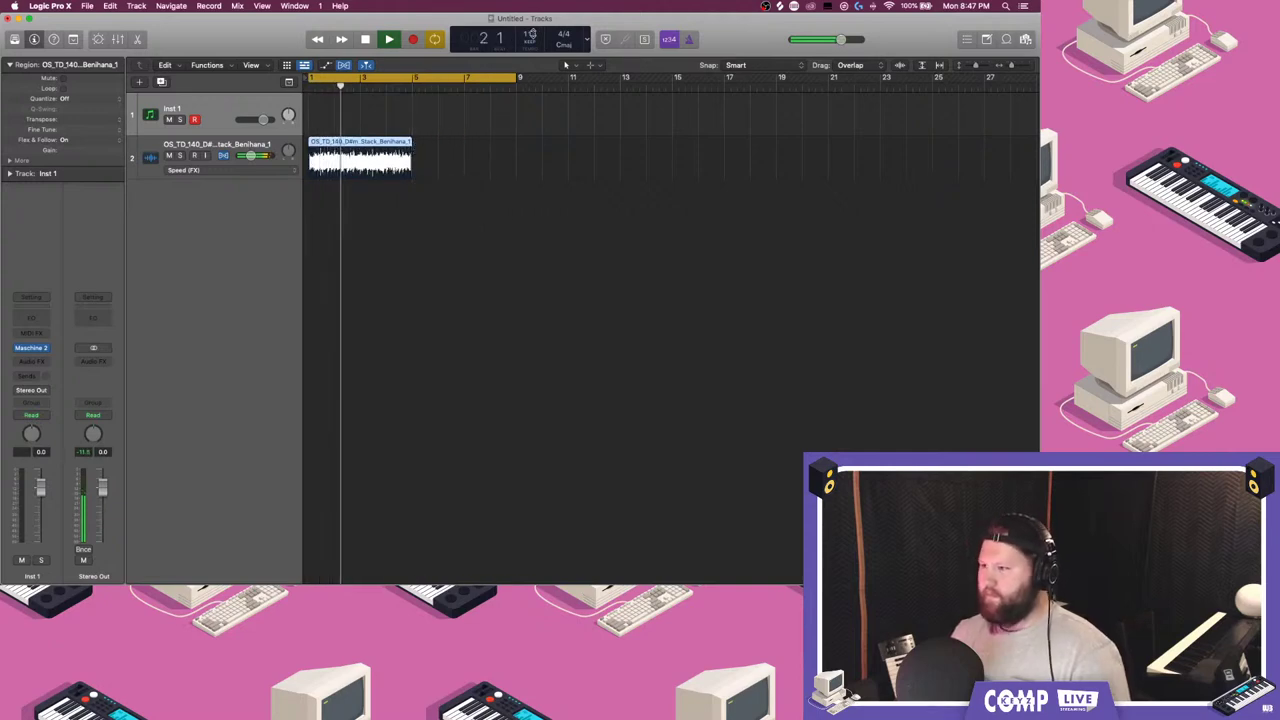
- Restart playback, shorten the cycle range to bars 1 to 5 and show the Maschine 2 plug-in window
{"action": "key", "text": "Return"}
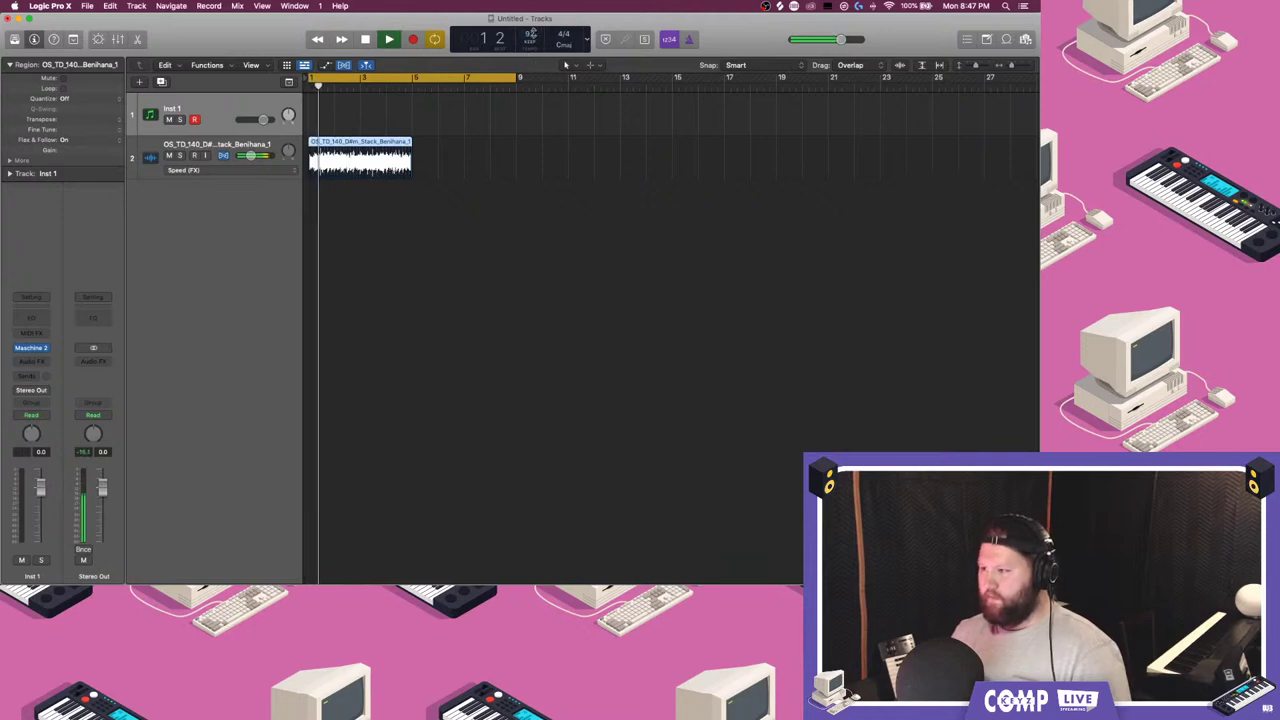
{"action": "left_click_drag", "start_coordinate": [517, 78], "coordinate": [415, 95]}
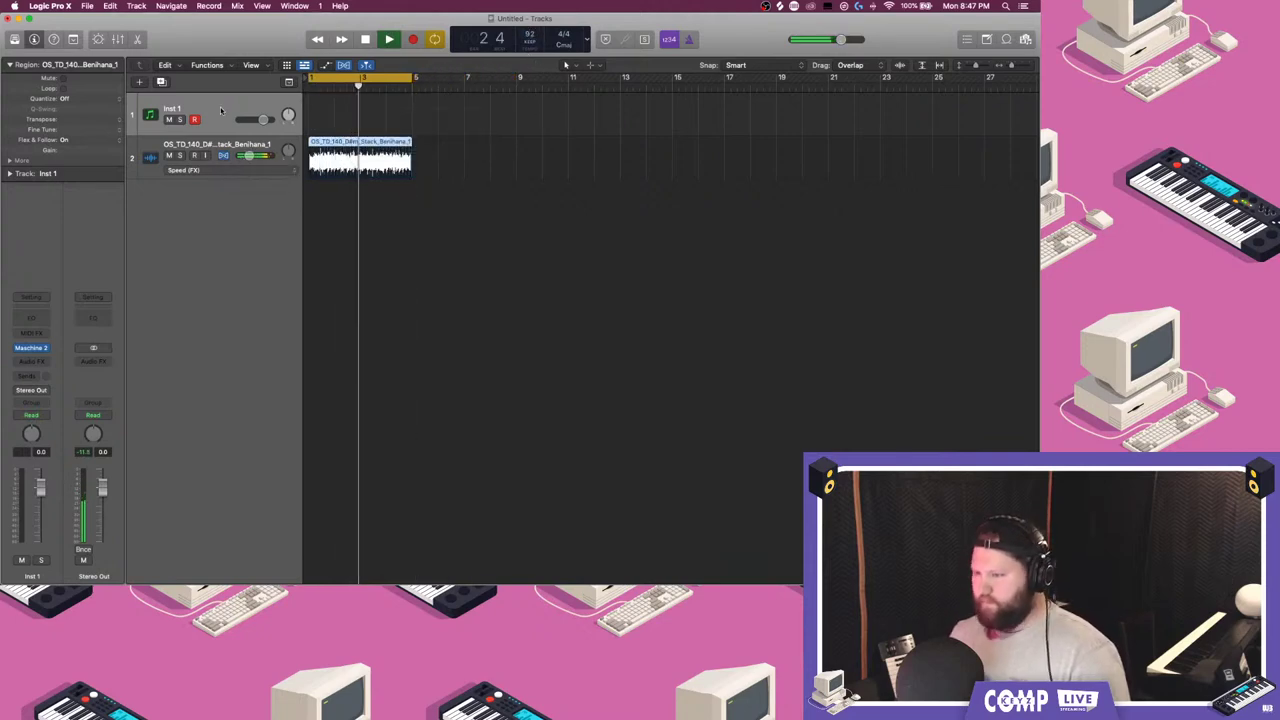
{"action": "left_click", "coordinate": [205, 262]}
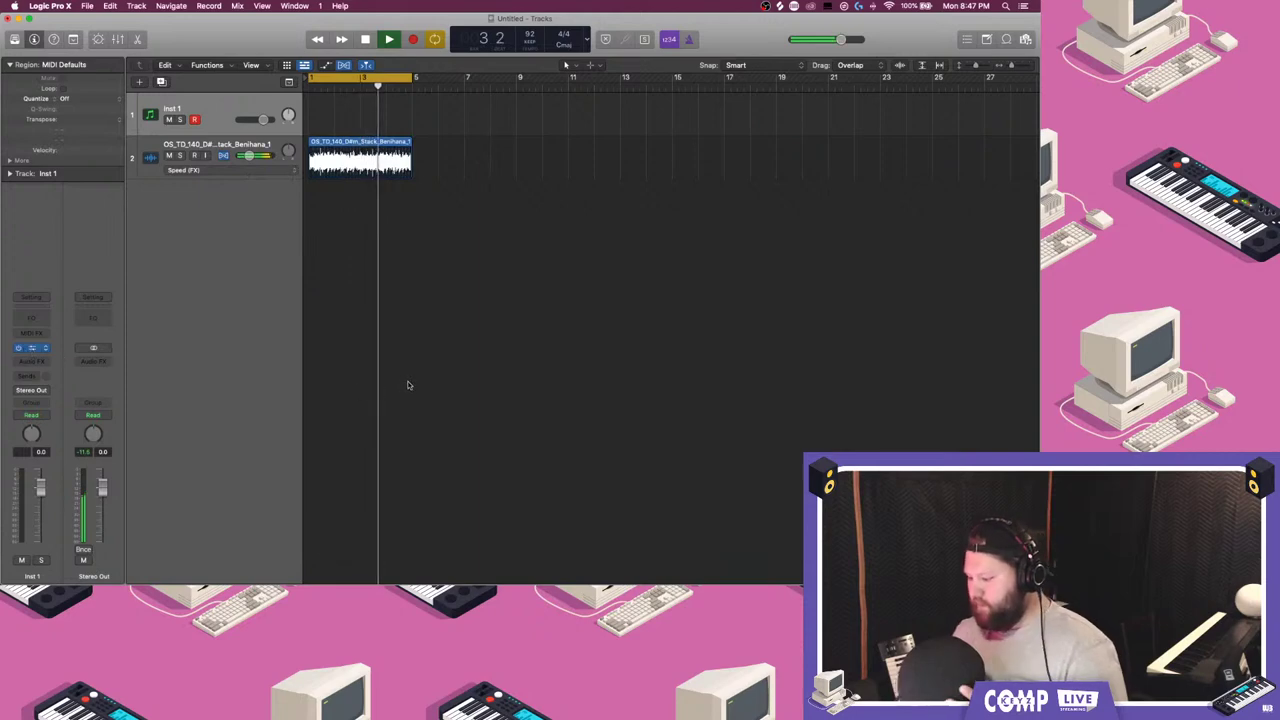
{"action": "key", "text": "v"}
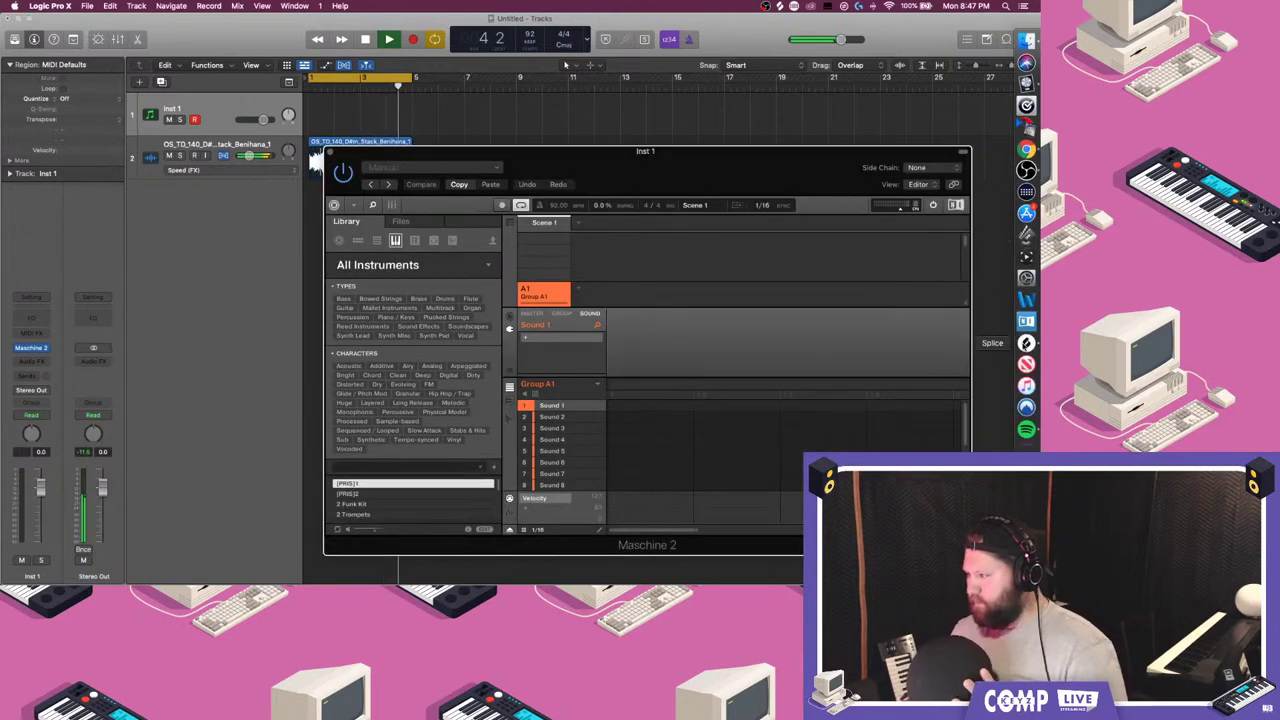
- Switch to Splice, open the THICC DRUMS pack and filter its samples by the drums and hats tags
{"action": "left_click", "coordinate": [1027, 343]}
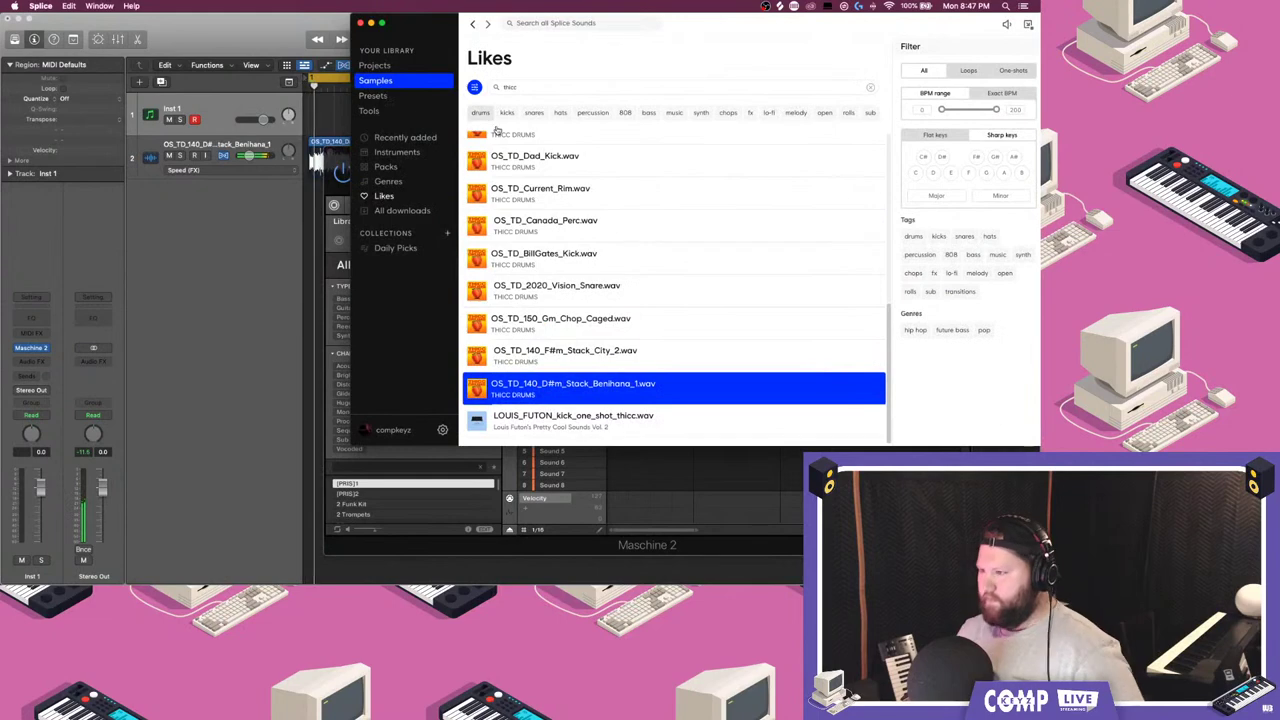
{"action": "left_click", "coordinate": [511, 167]}
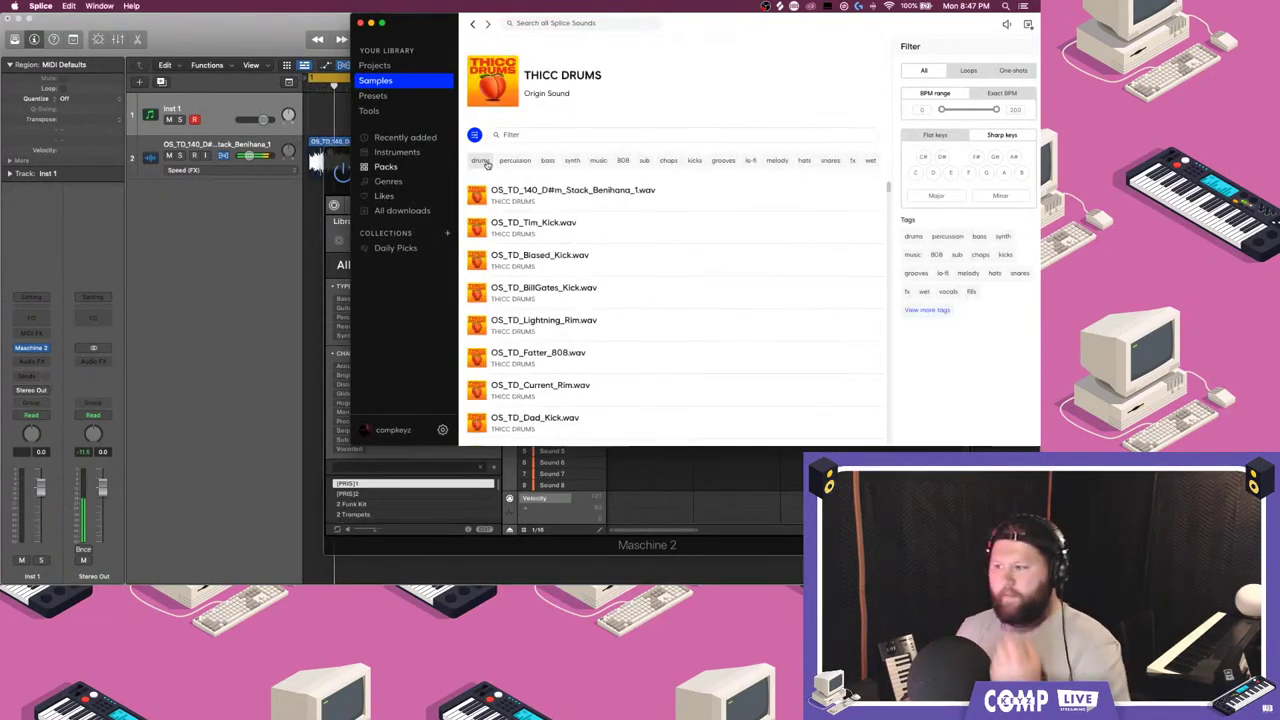
{"action": "left_click", "coordinate": [484, 162]}
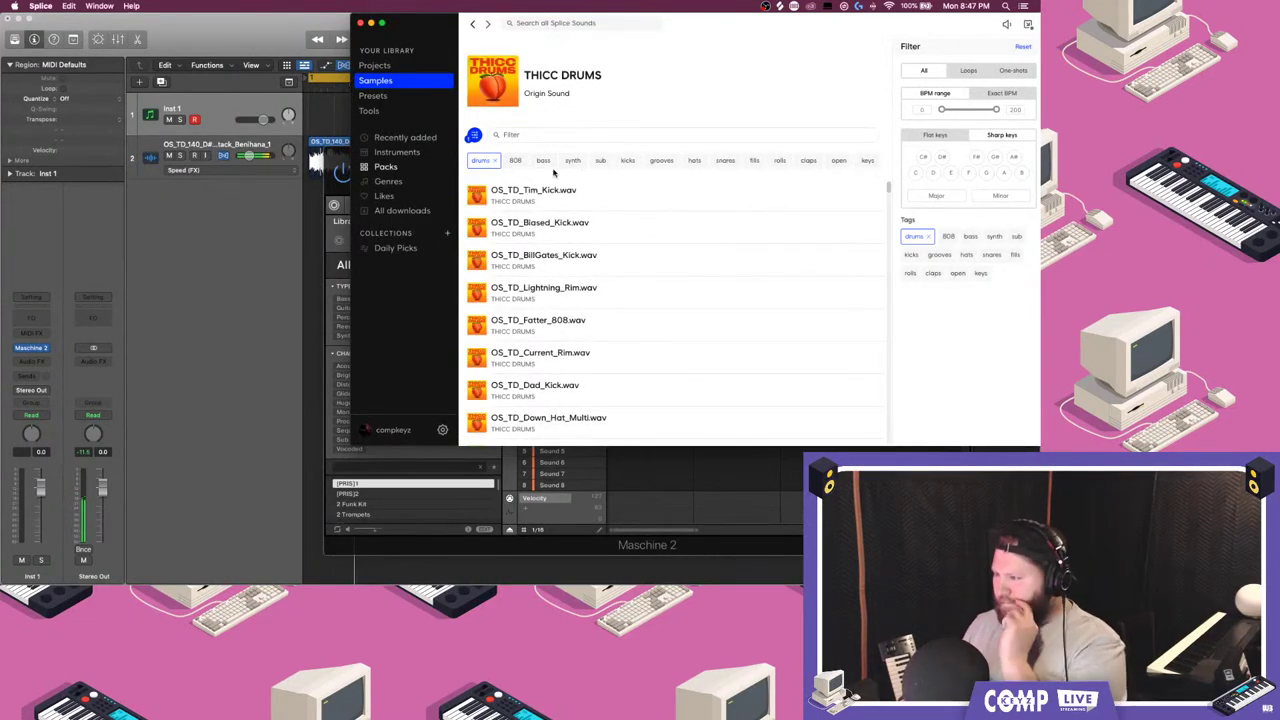
{"action": "left_click", "coordinate": [697, 163]}
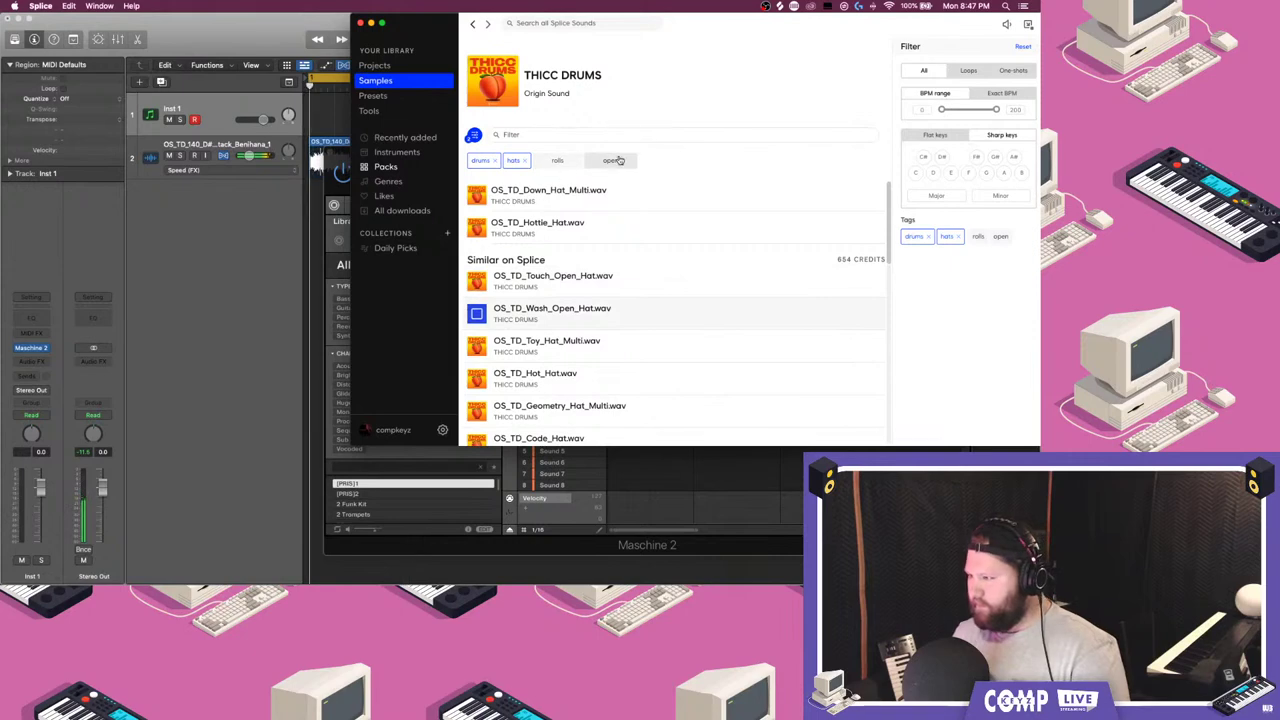
- Audition the Hot, Toy and Geometry hats among the similar THICC DRUMS samples
{"action": "scroll", "coordinate": [478, 366], "scroll_direction": "down", "scroll_amount": 1}
{"action": "left_click", "coordinate": [476, 366]}
{"action": "left_click", "coordinate": [477, 339]}
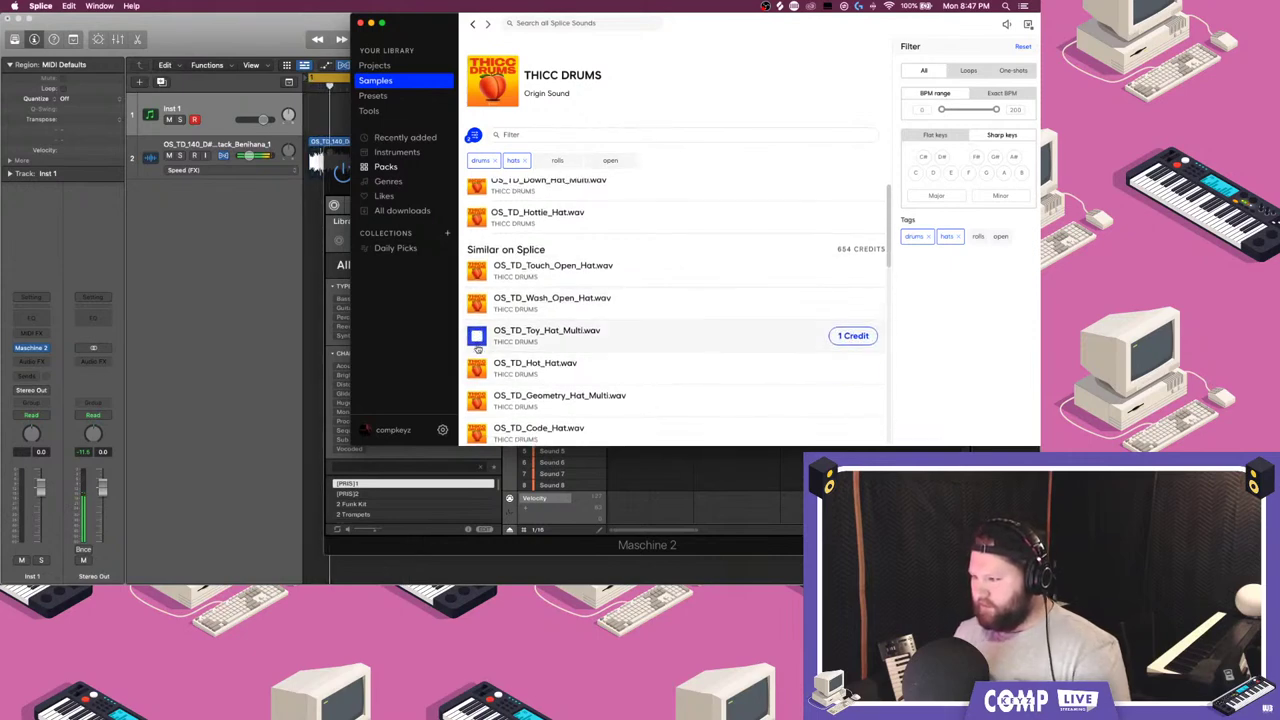
{"action": "left_click", "coordinate": [478, 401]}
{"action": "scroll", "coordinate": [486, 378], "scroll_direction": "down", "scroll_amount": 3}
- Audition more THICC DRUMS hats and get OS_TD_Code_Hat.wav and OS_TD_BugsLife_Hat.wav with credits
{"action": "left_click", "coordinate": [477, 343]}
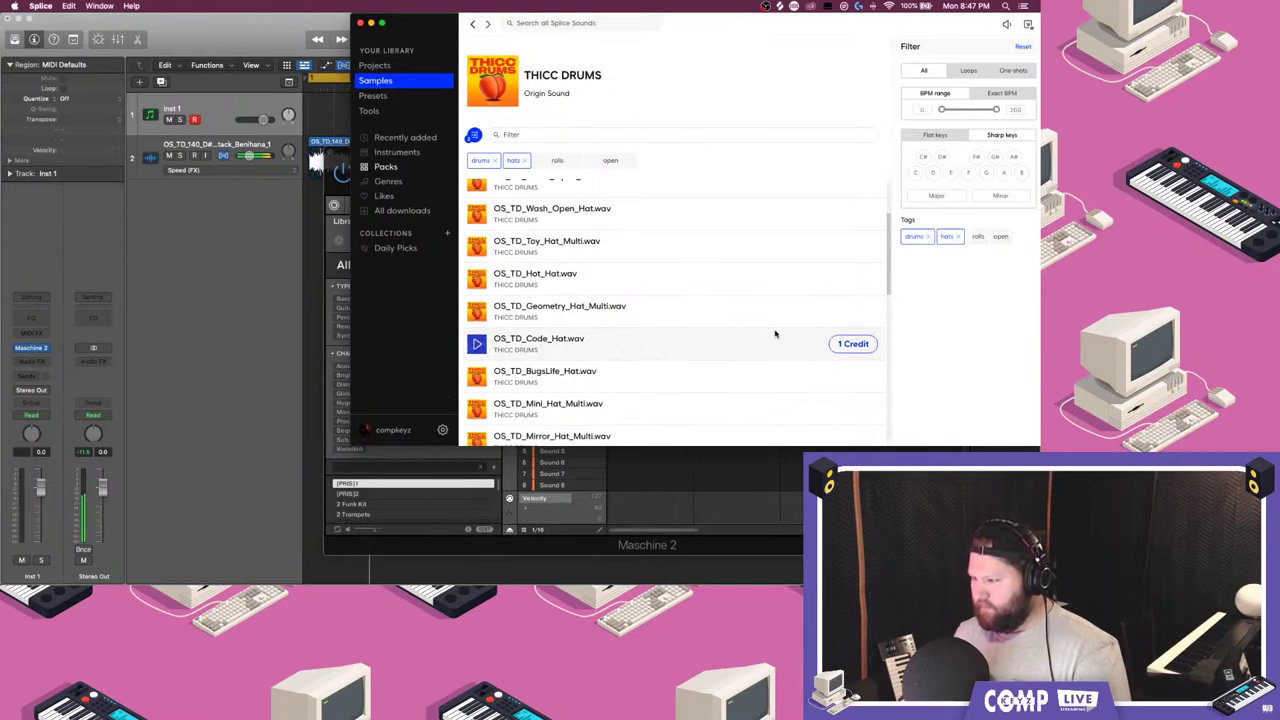
{"action": "left_click", "coordinate": [477, 376]}
{"action": "left_click", "coordinate": [477, 408]}
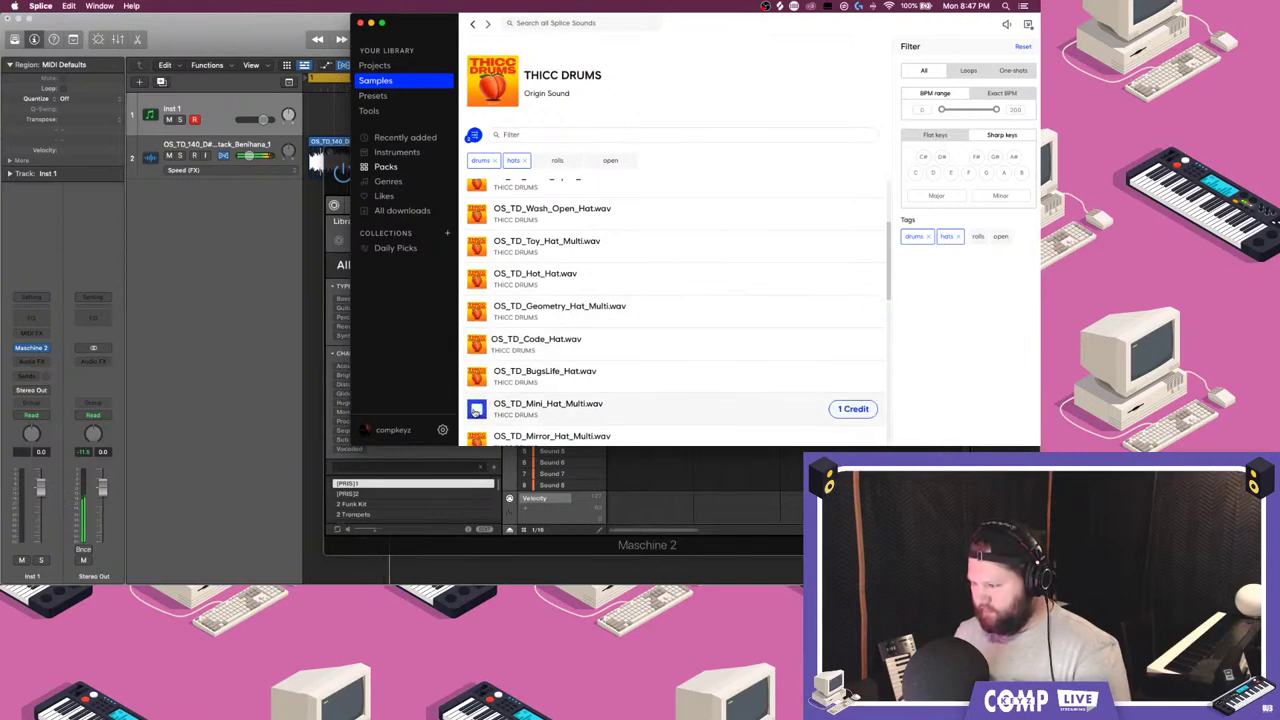
{"action": "left_click", "coordinate": [476, 377]}
{"action": "scroll", "coordinate": [600, 366], "scroll_direction": "down", "scroll_amount": 2}
{"action": "left_click", "coordinate": [476, 408]}
{"action": "scroll", "coordinate": [476, 408], "scroll_direction": "down", "scroll_amount": 2}
- Add OS_TD_Mirror_Hat_Multi.wav and OS_TD_Idea_Hat_Multi.wav to empty Maschine sound slots
{"action": "left_click", "coordinate": [476, 313]}
{"action": "left_click_drag", "start_coordinate": [850, 313], "coordinate": [551, 456]}
{"action": "left_click", "coordinate": [476, 379]}
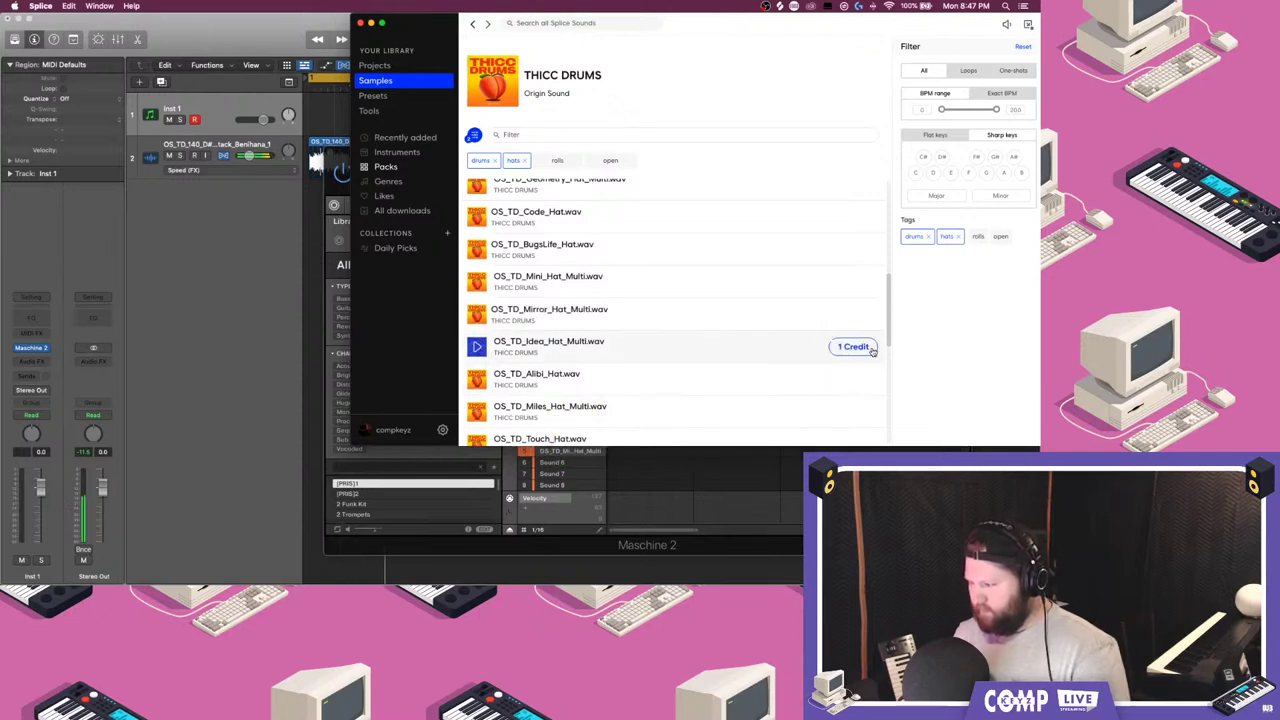
{"action": "left_click_drag", "start_coordinate": [850, 346], "coordinate": [560, 462]}
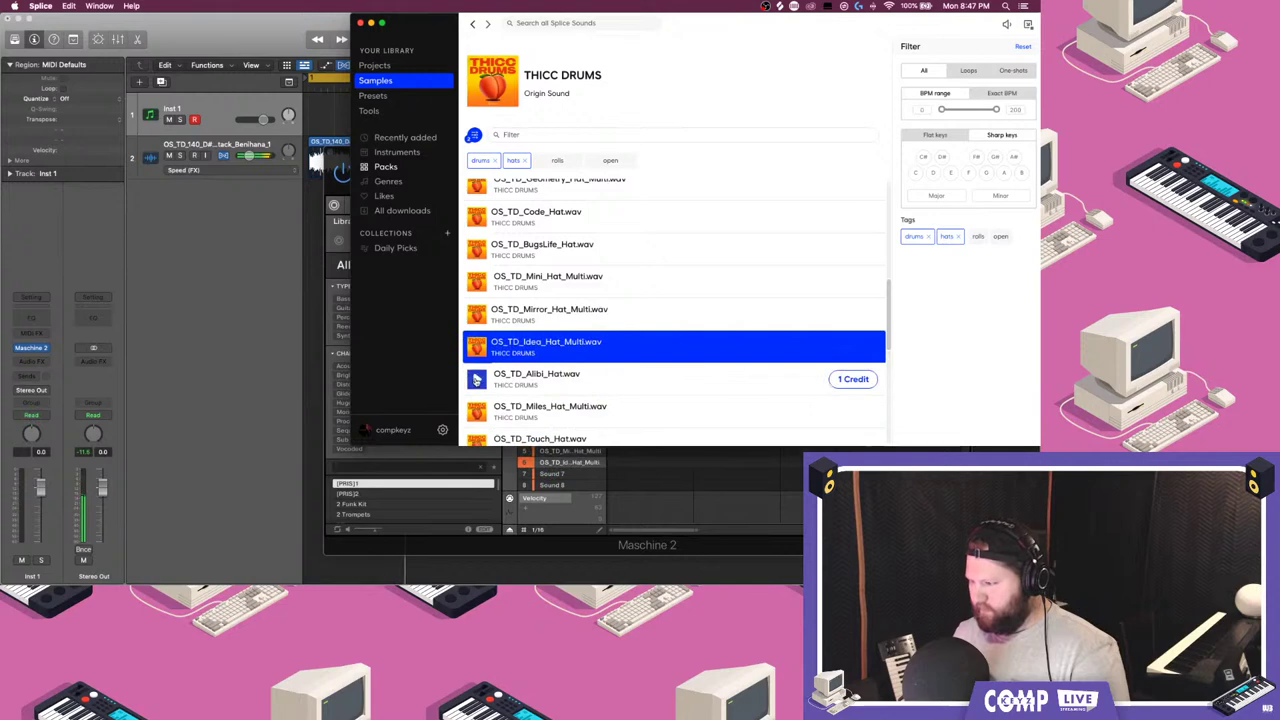
- Audition further hats and load OS_TD_Flam_Hat.wav into Maschine's first sound slot
{"action": "scroll", "coordinate": [476, 380], "scroll_direction": "down", "scroll_amount": 2}
{"action": "scroll", "coordinate": [477, 381], "scroll_direction": "down", "scroll_amount": 2}
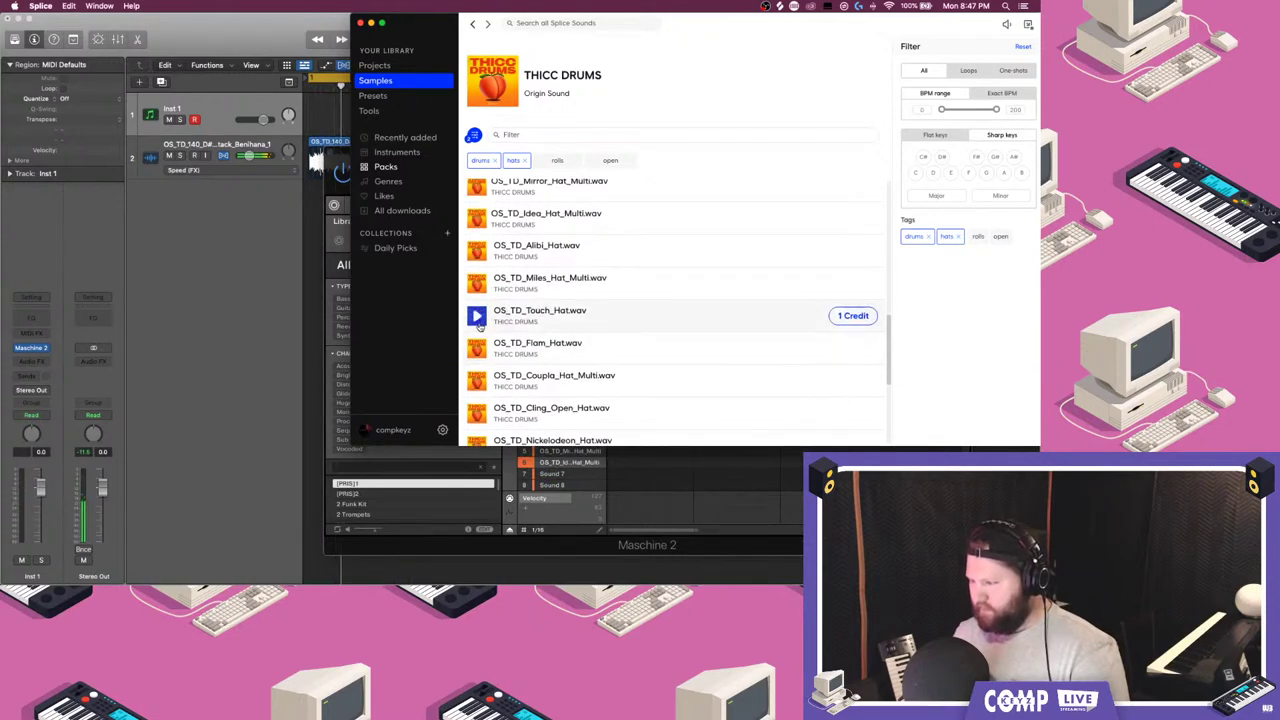
{"action": "left_click", "coordinate": [476, 412]}
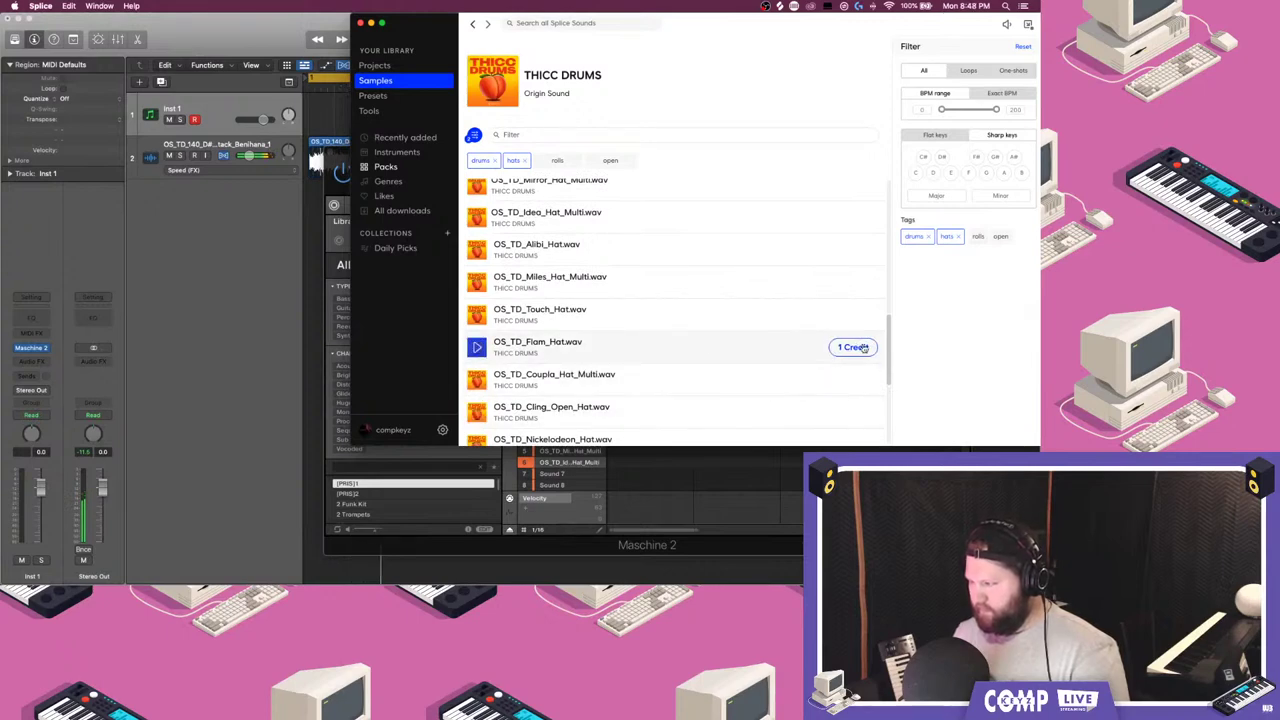
{"action": "left_click_drag", "start_coordinate": [850, 346], "coordinate": [562, 406]}
{"action": "left_click", "coordinate": [669, 475]}
- Place four consecutive sixteenth-note Flam hat hits in Pattern 1 and duplicate them to fill the bar
{"action": "double_click", "coordinate": [613, 407]}
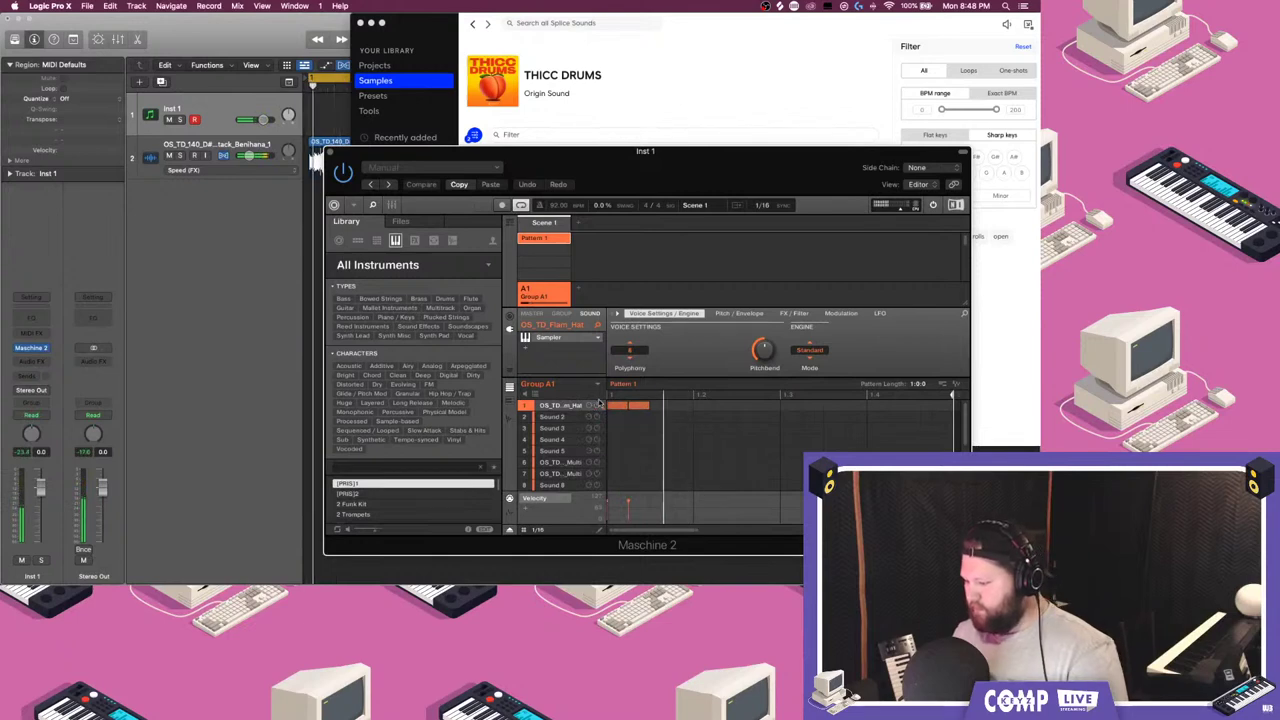
{"action": "double_click", "coordinate": [661, 406]}
{"action": "left_click_drag", "start_coordinate": [714, 411], "coordinate": [610, 406]}
{"action": "key", "text": "super+d"}
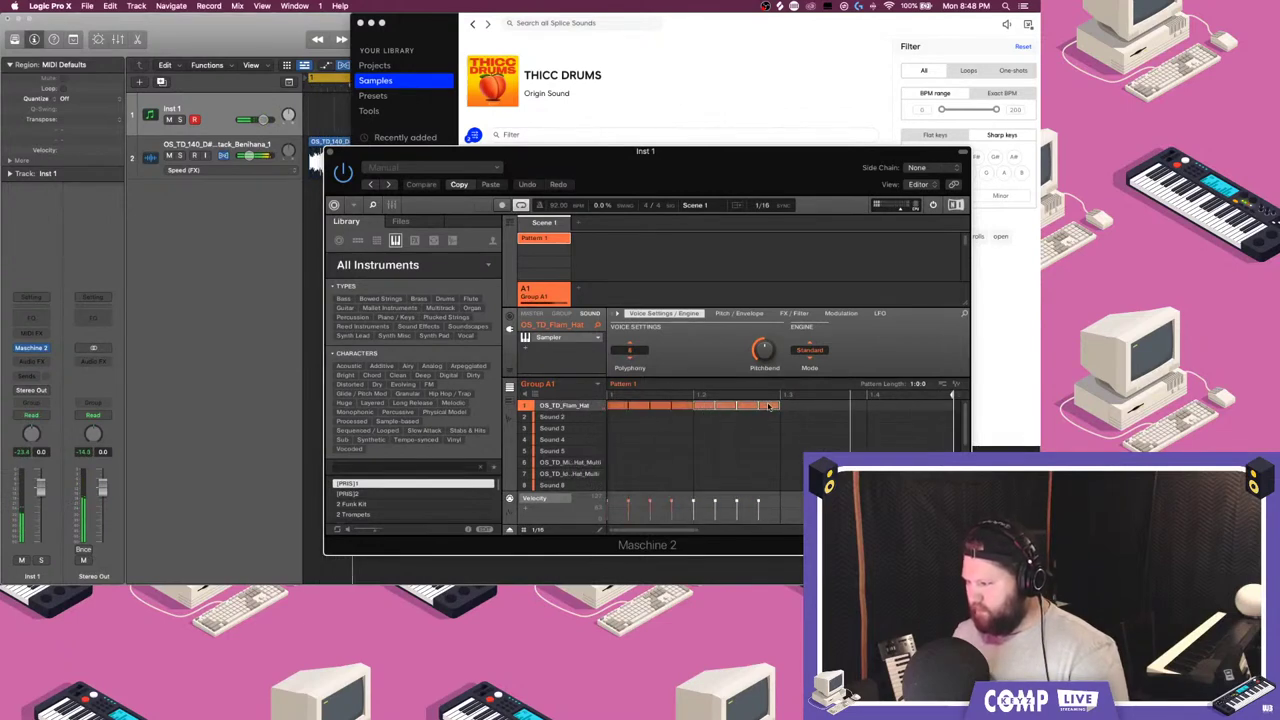
{"action": "key", "text": "super+d"}
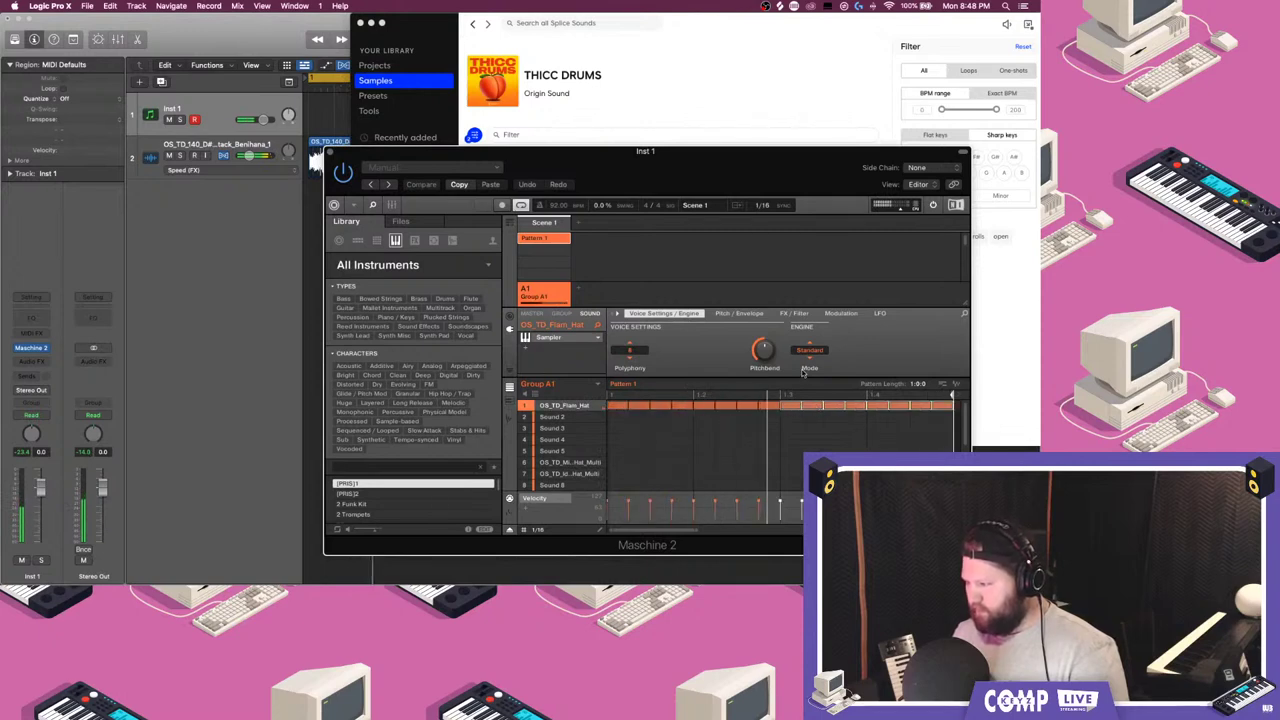
- Set the Flam hat's envelope type to ADSR with a shorter release and delete every second sixteenth-note hit
{"action": "left_click", "coordinate": [740, 314]}
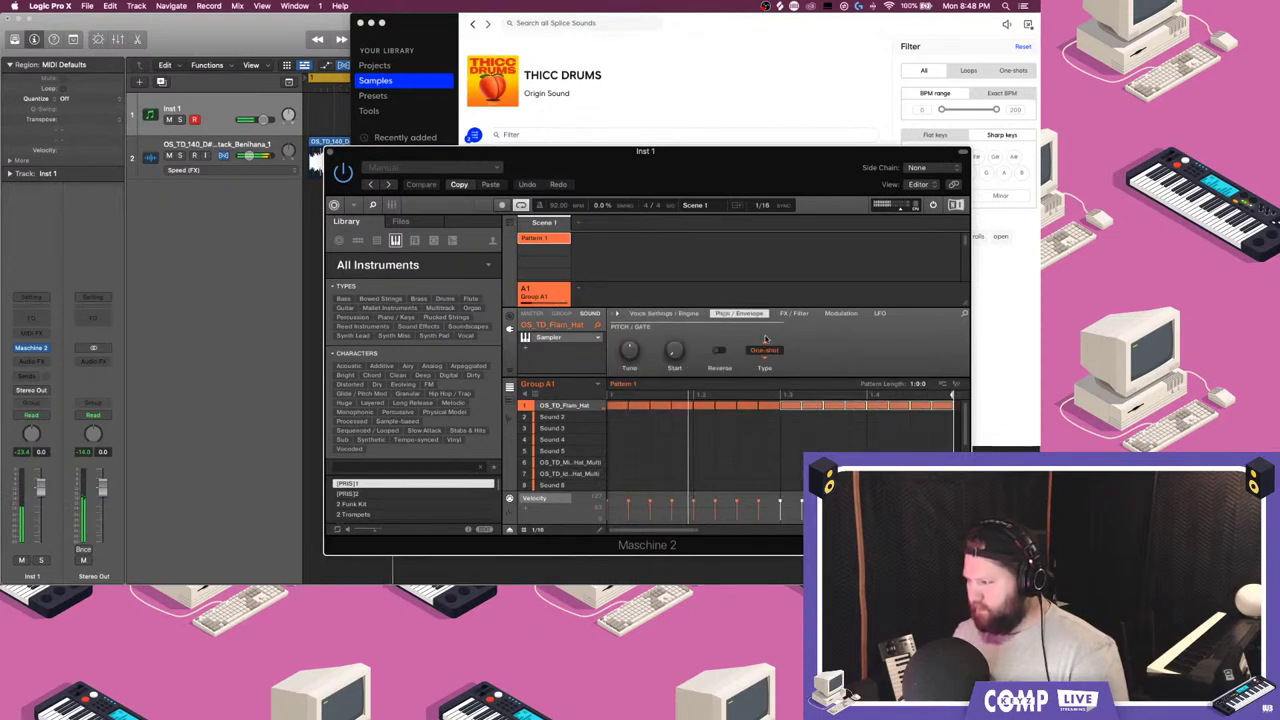
{"action": "left_click", "coordinate": [766, 352]}
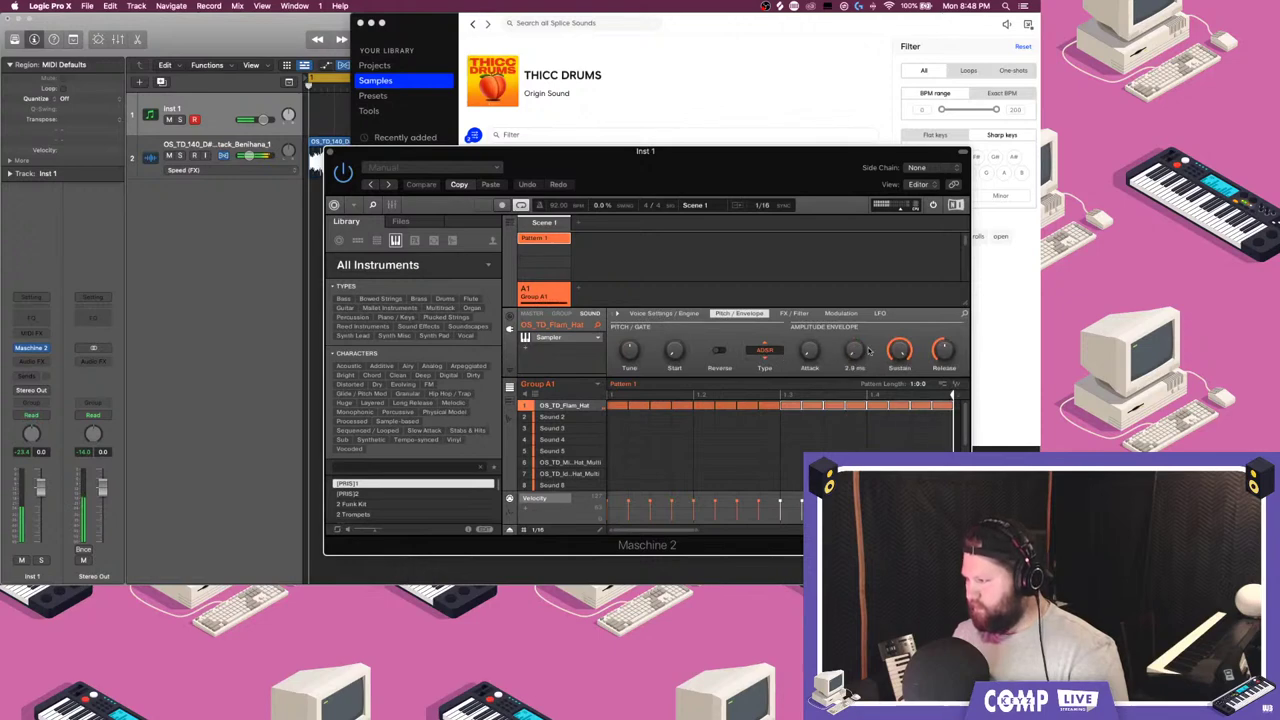
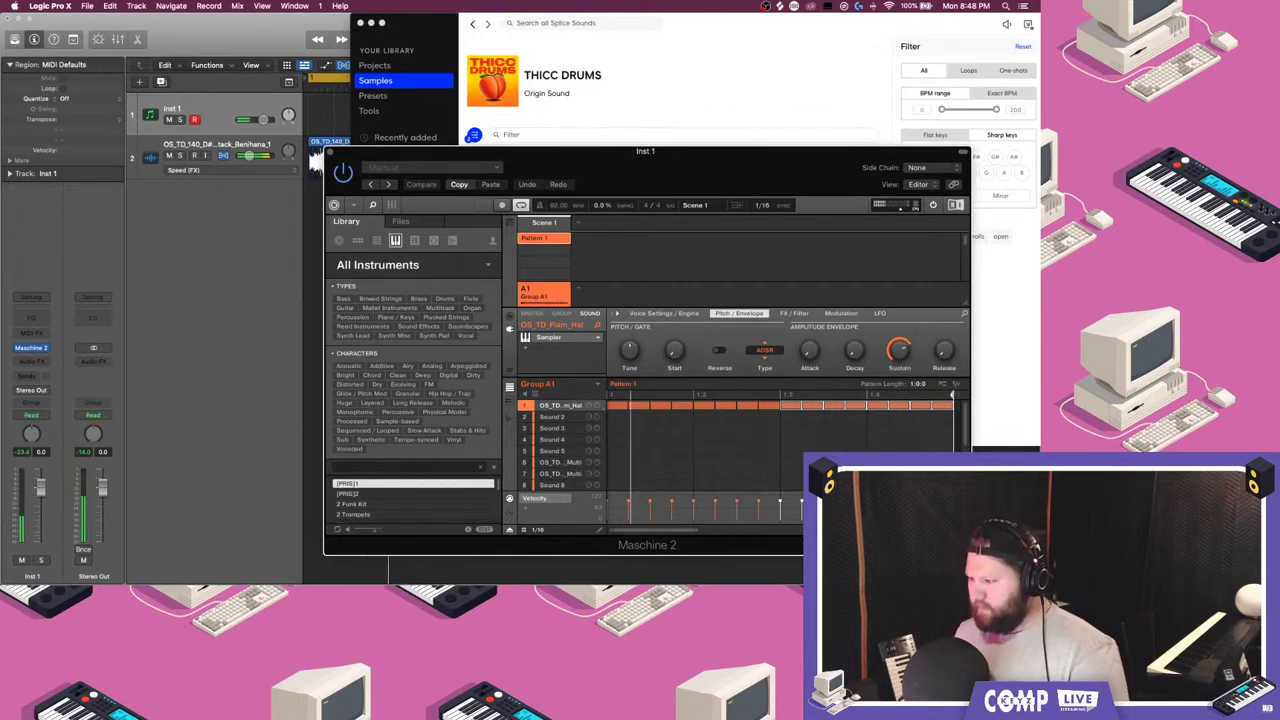
{"action": "left_click", "coordinate": [637, 405]}
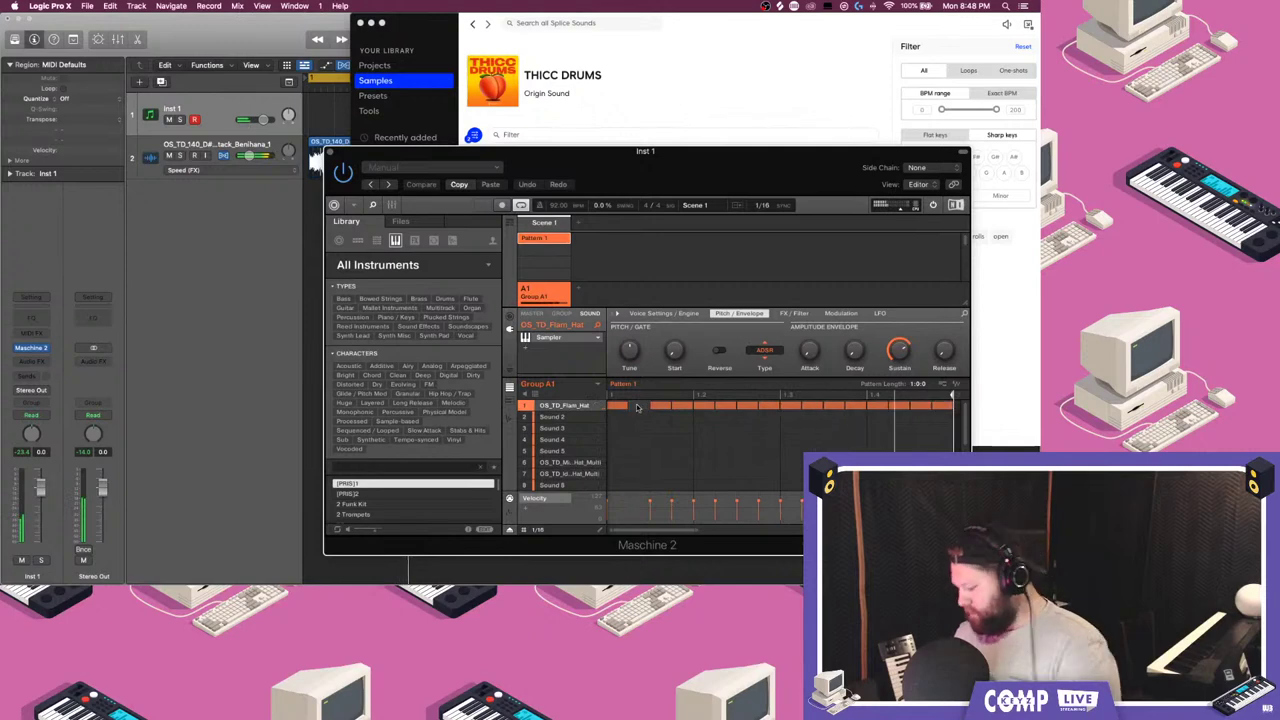
{"action": "double_click", "coordinate": [680, 406]}
{"action": "left_click", "coordinate": [721, 406]}
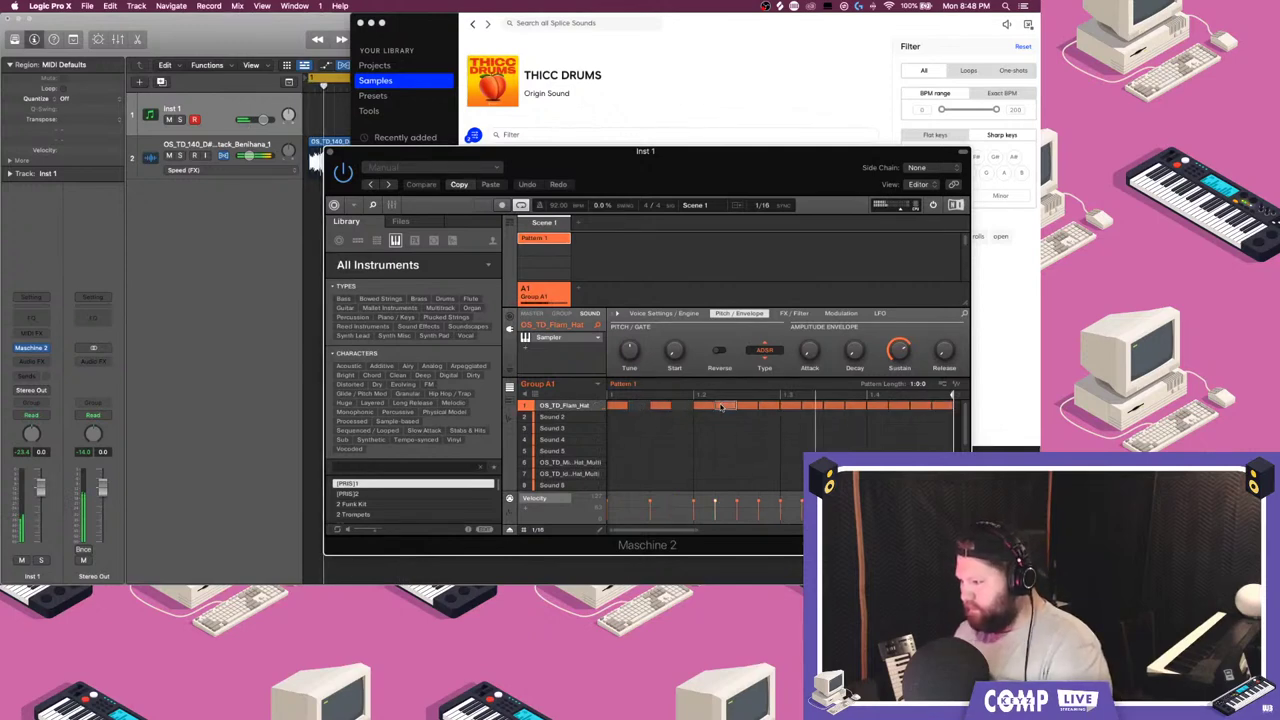
{"action": "left_click", "coordinate": [806, 406]}
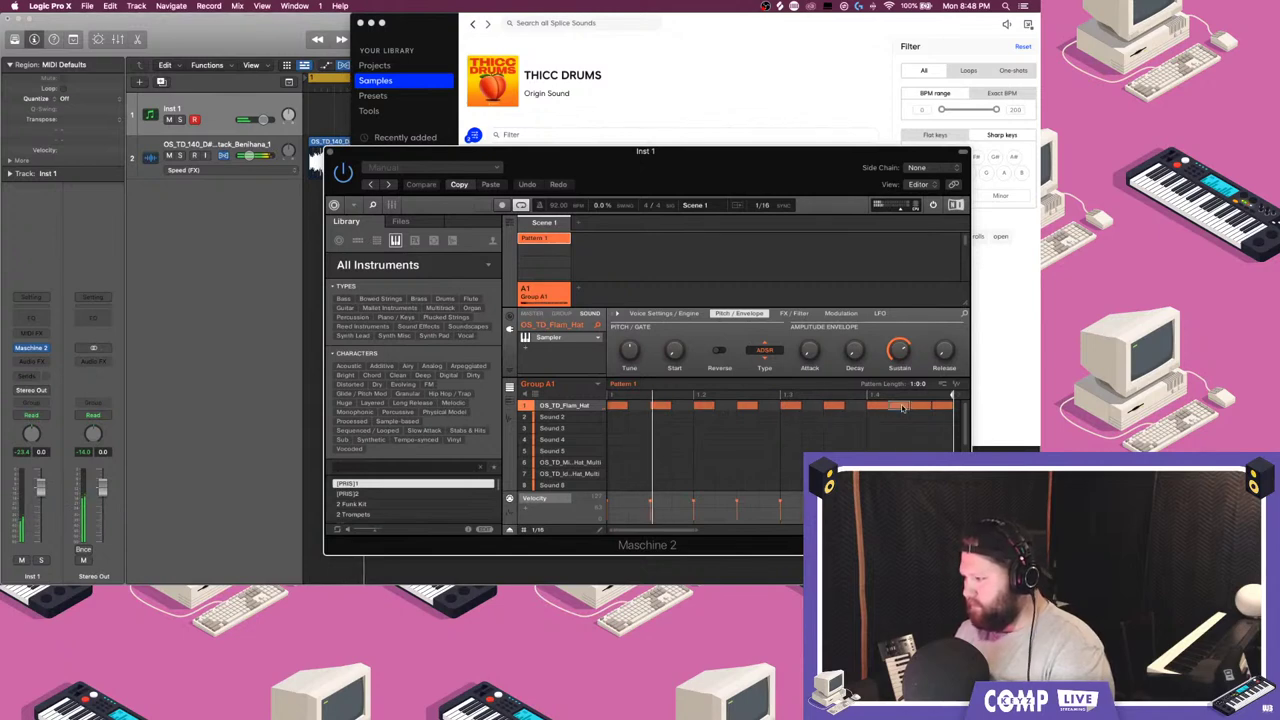
- Move the Mirror hat to sound slot 2, with a hit on the bar's second sixteenth and slightly raised tuning
{"action": "left_click_drag", "start_coordinate": [549, 467], "coordinate": [557, 413]}
{"action": "double_click", "coordinate": [639, 418]}
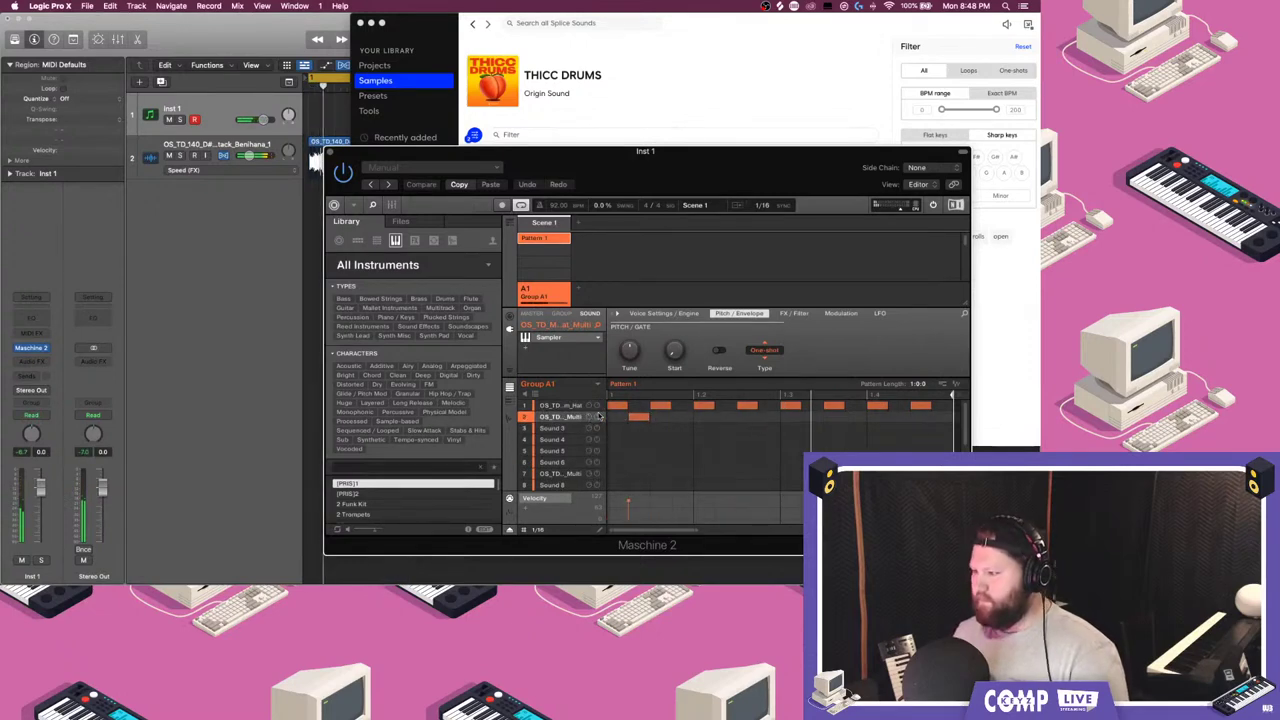
{"action": "left_click_drag", "start_coordinate": [639, 418], "coordinate": [659, 420]}
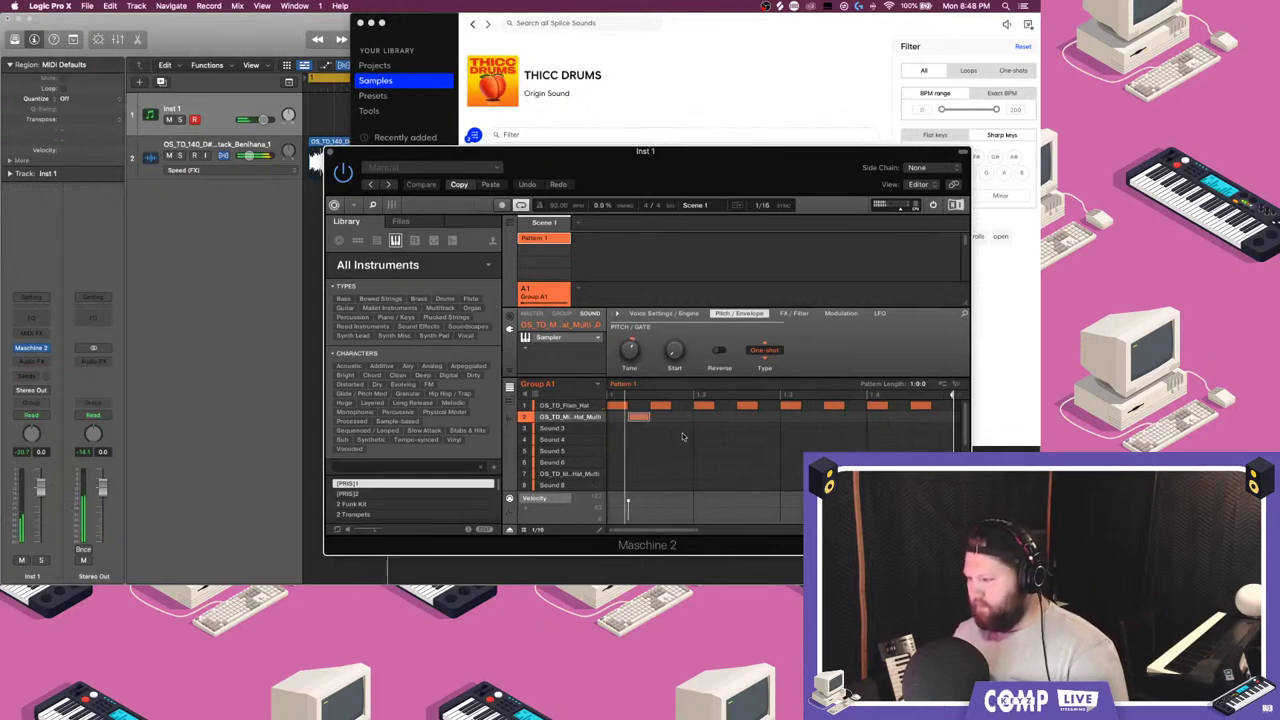
- Move the Idea hat to sound slot 3 and place its hit on the offbeat of beat 2
{"action": "left_click_drag", "start_coordinate": [564, 476], "coordinate": [566, 429]}
{"action": "double_click", "coordinate": [706, 431]}
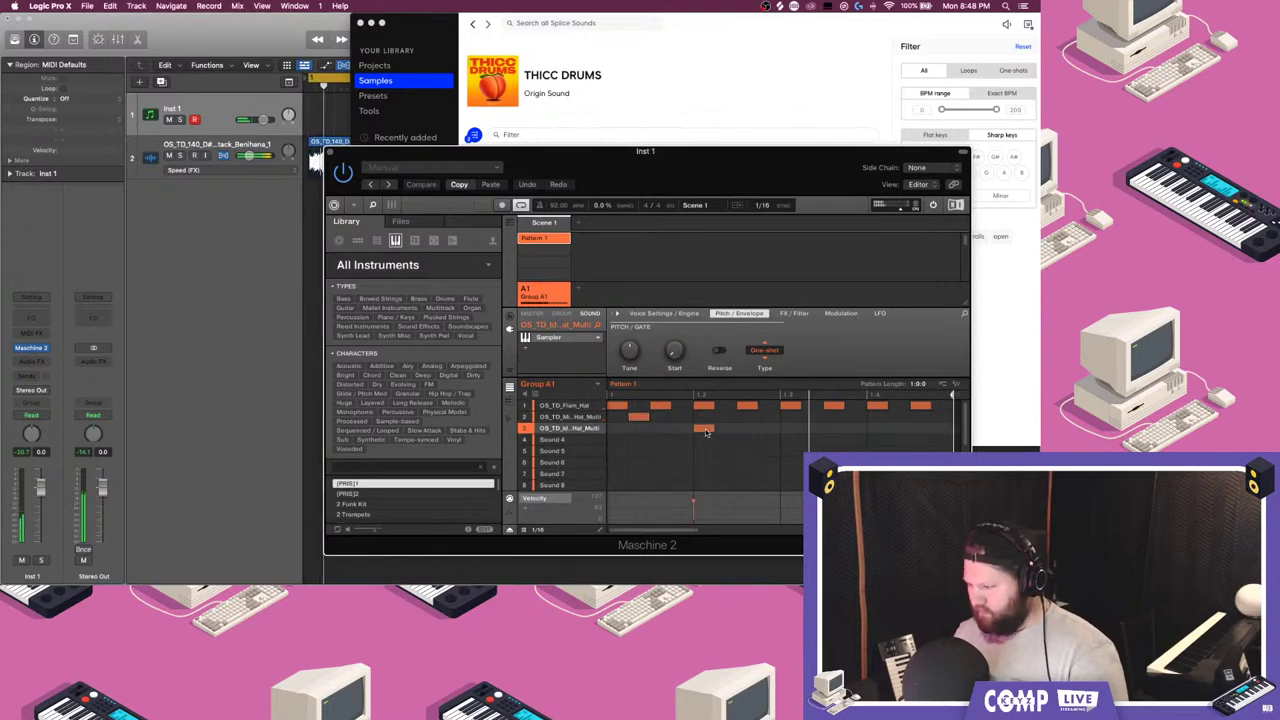
{"action": "left_click_drag", "start_coordinate": [705, 431], "coordinate": [748, 430]}
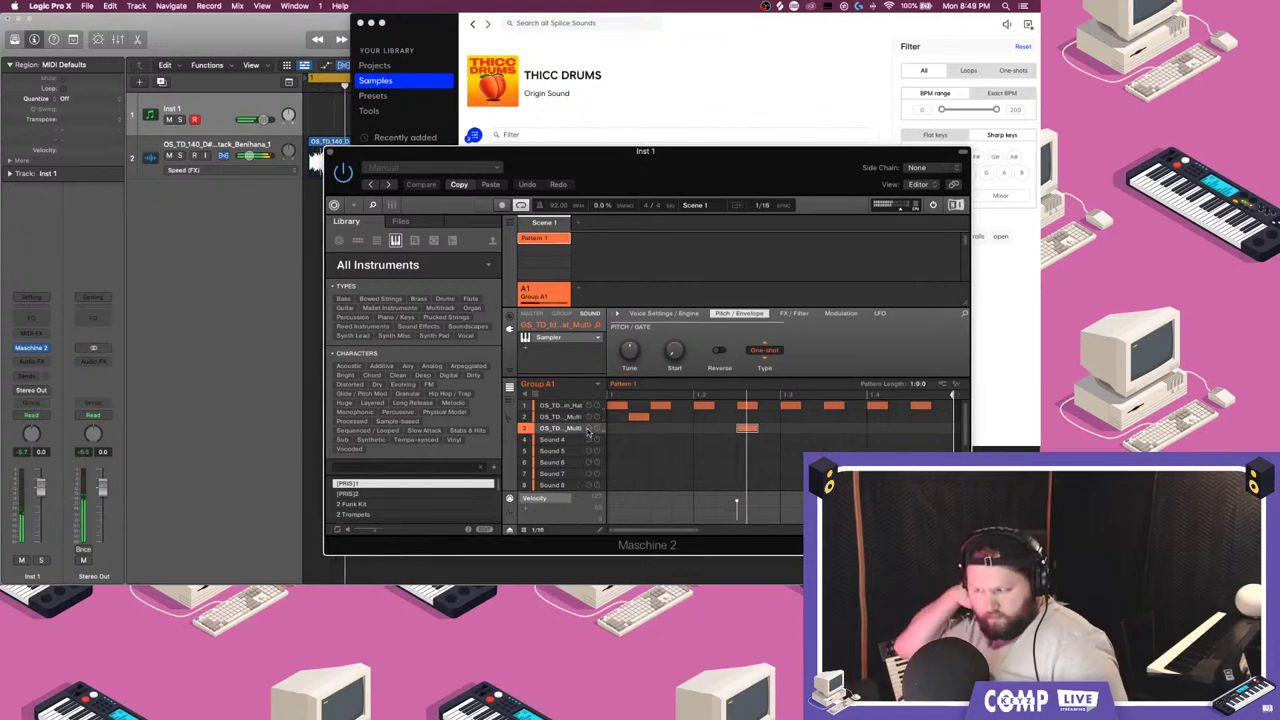
- Set Pattern 1's length to 2:0:0 and repeat the hat hits in bar 2, with its Mirror hit on beat 3's offbeat
{"action": "left_click_drag", "start_coordinate": [918, 387], "coordinate": [918, 380]}
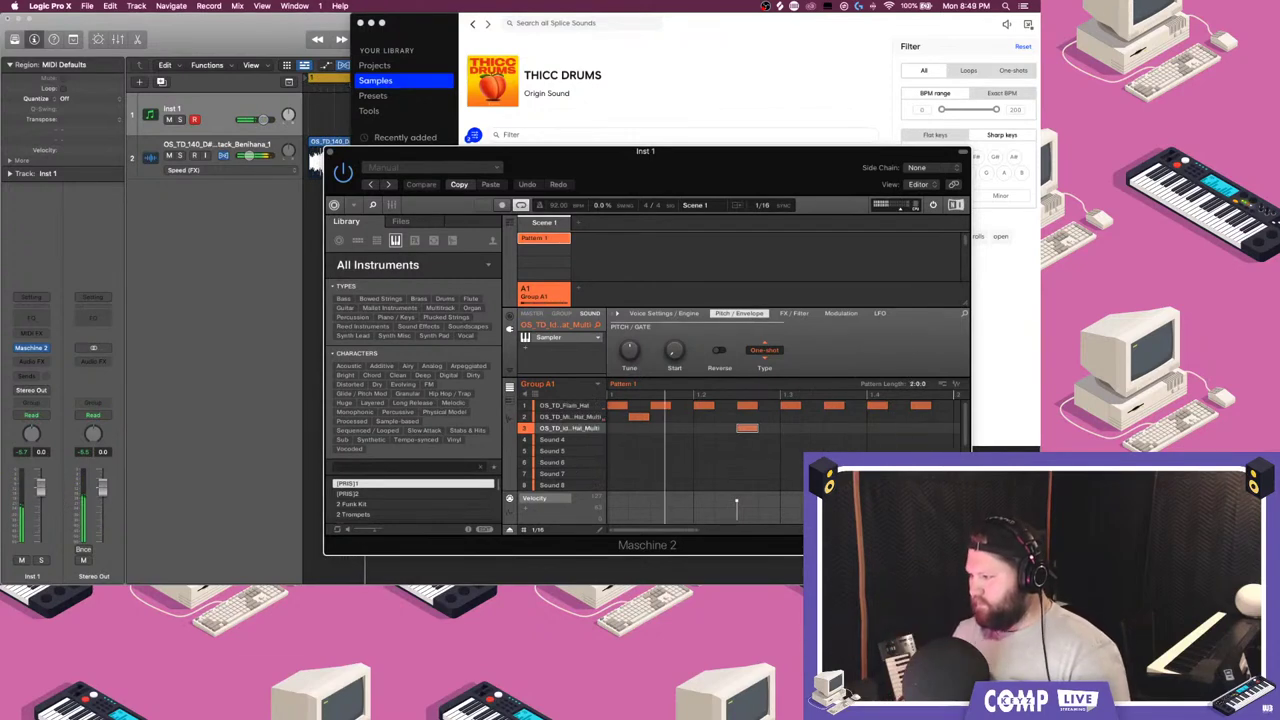
{"action": "left_click_drag", "start_coordinate": [684, 531], "coordinate": [824, 531]}
{"action": "left_click_drag", "start_coordinate": [824, 467], "coordinate": [807, 419]}
{"action": "left_click", "coordinate": [750, 430]}
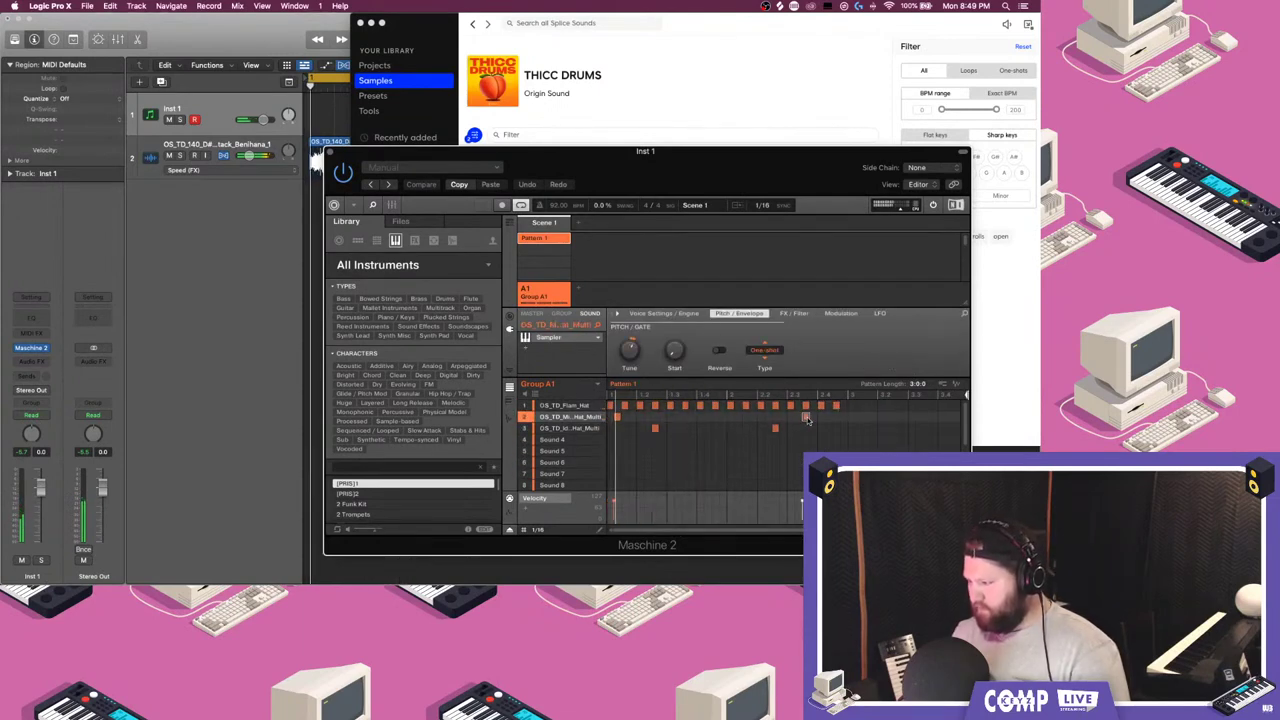
{"action": "left_click", "coordinate": [736, 450]}
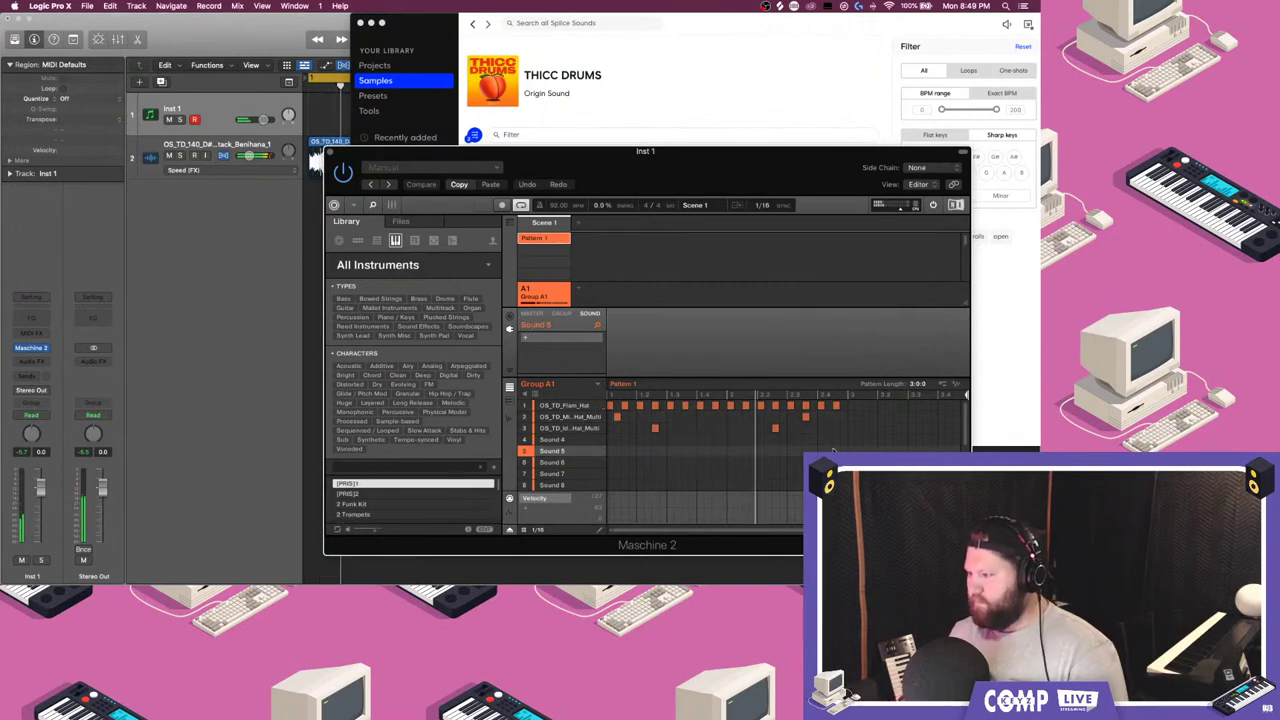
{"action": "left_click", "coordinate": [807, 419]}
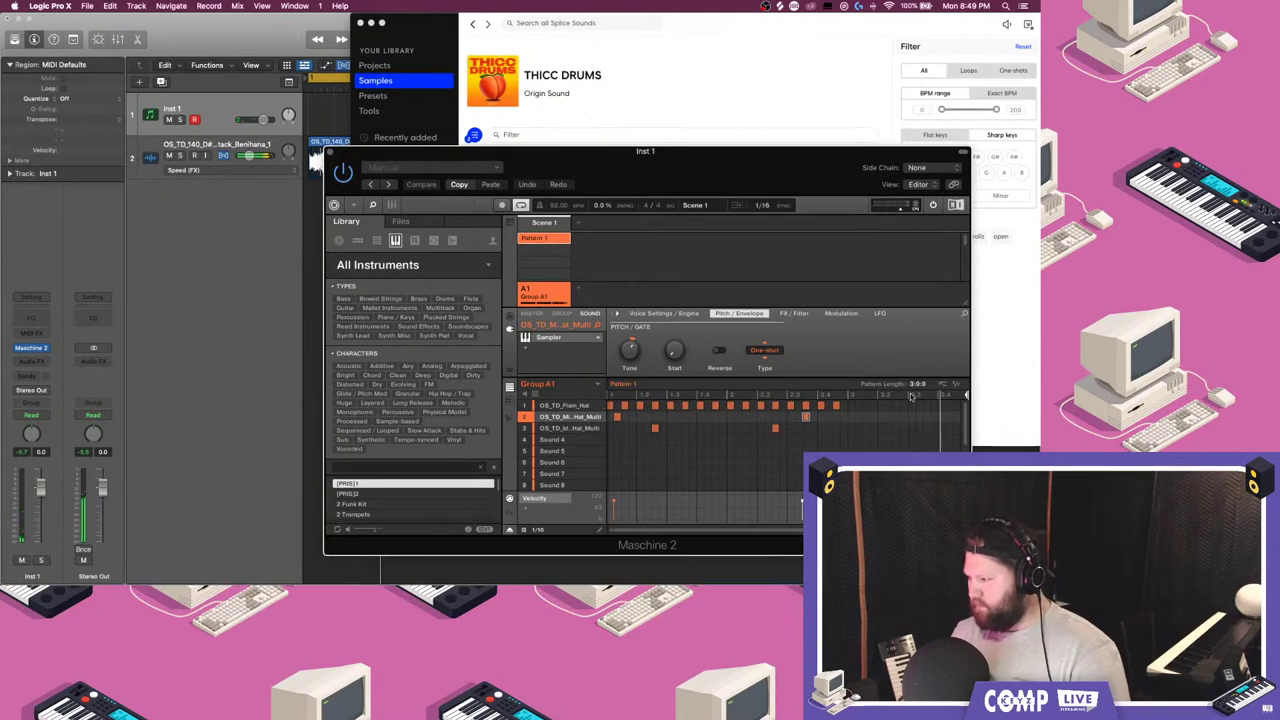
{"action": "left_click_drag", "start_coordinate": [965, 395], "coordinate": [848, 395]}
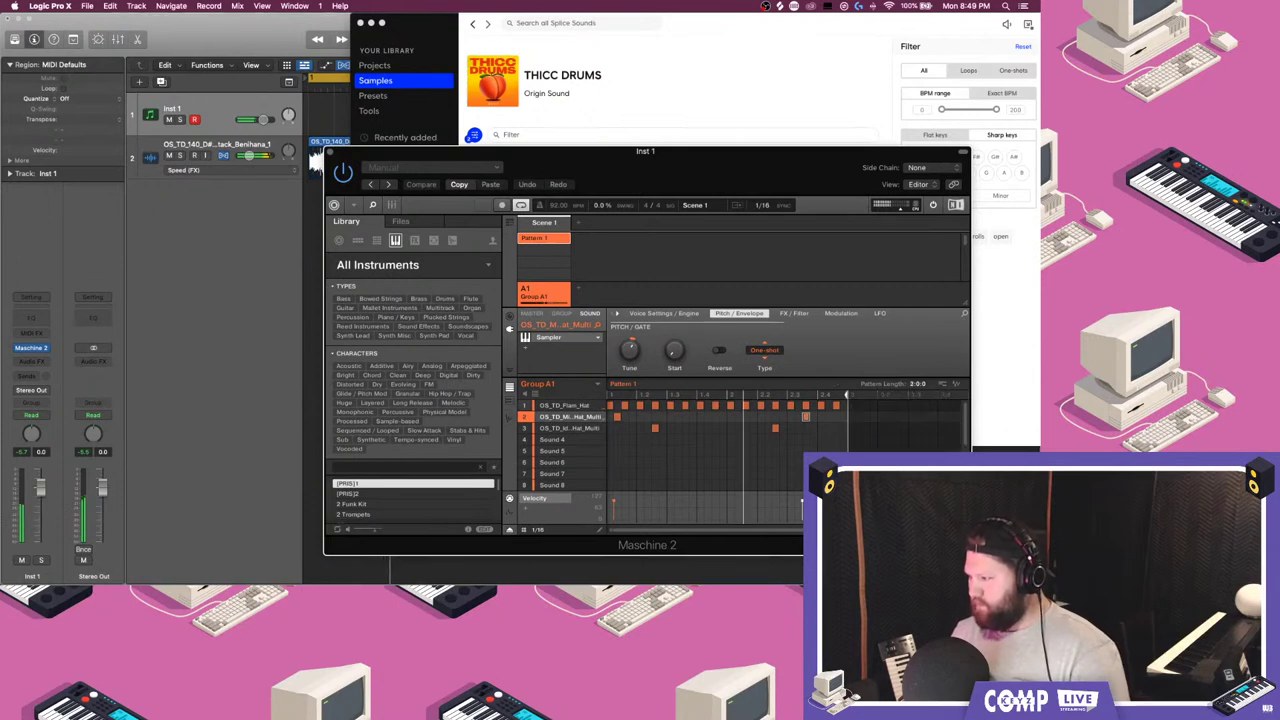
- Switch to Splice and audition the hat samples in the THICC DRUMS pack
{"action": "left_click", "coordinate": [607, 133]}
{"action": "scroll", "coordinate": [525, 262], "scroll_direction": "down", "scroll_amount": 1}
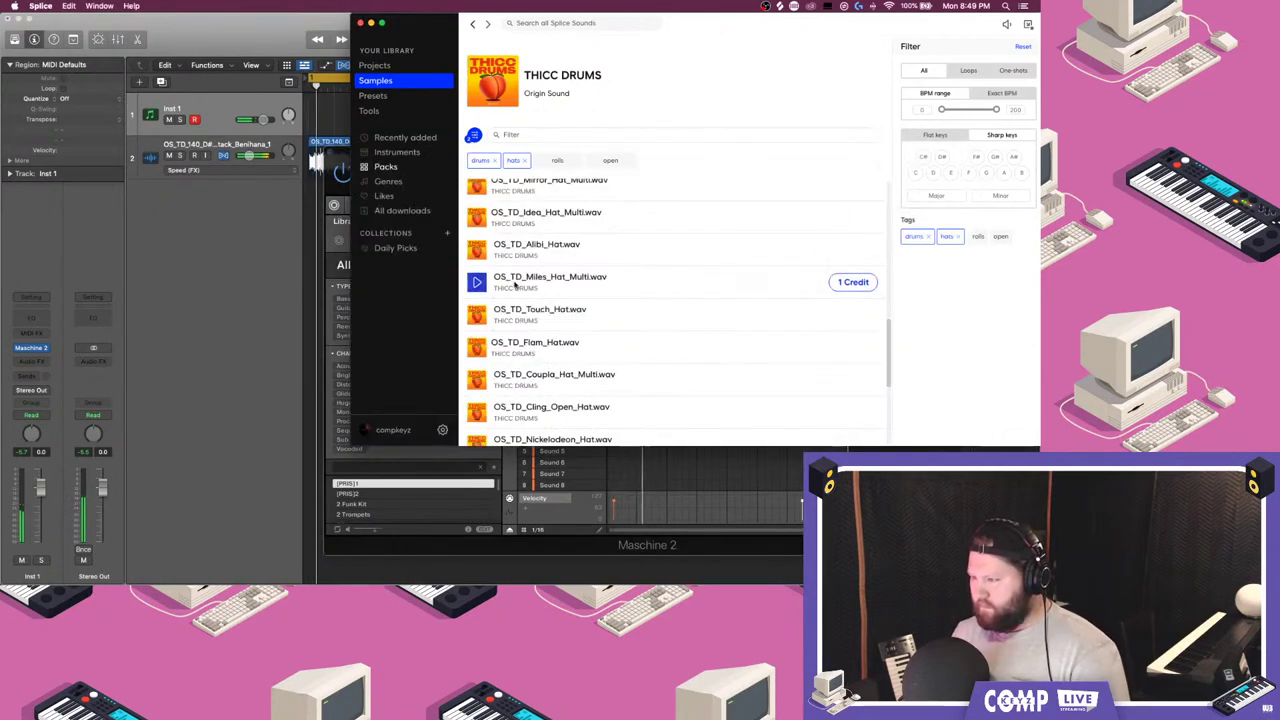
{"action": "scroll", "coordinate": [526, 262], "scroll_direction": "up", "scroll_amount": 6}
{"action": "left_click", "coordinate": [477, 228]}
{"action": "left_click", "coordinate": [477, 291]}
{"action": "left_click", "coordinate": [477, 325]}
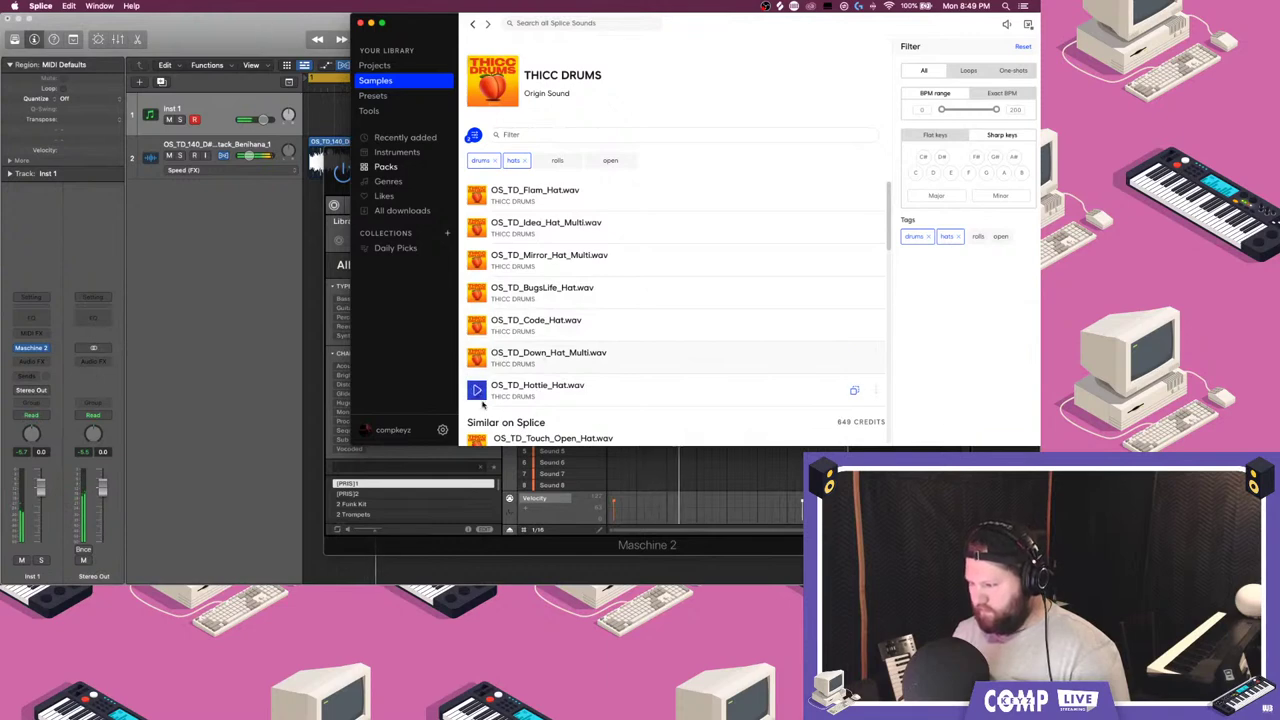
{"action": "left_click", "coordinate": [480, 228]}
{"action": "left_click", "coordinate": [477, 292]}
{"action": "left_click", "coordinate": [477, 325]}
- Clear the hats filter, audition other drums, and load OS_TD_Current_Rim into Maschine sound slot 4 with hits on beats 2 and 4 of both bars
{"action": "left_click", "coordinate": [524, 161]}
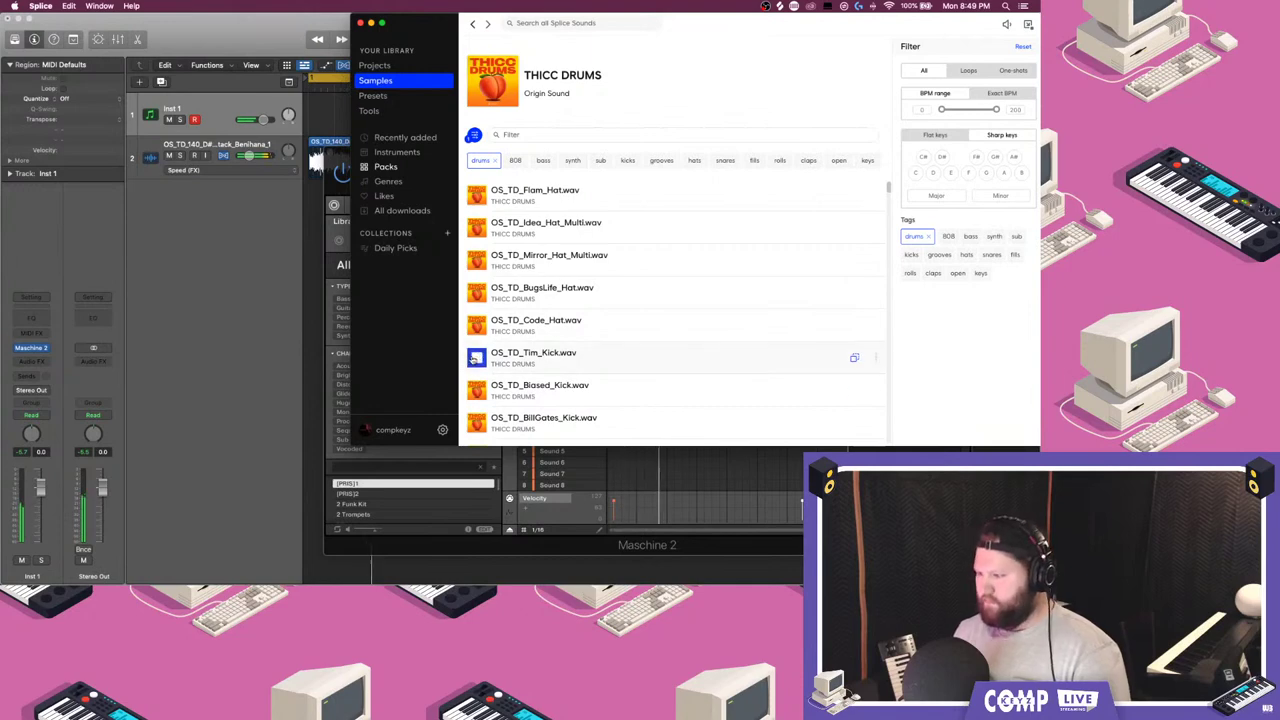
{"action": "left_click", "coordinate": [476, 292]}
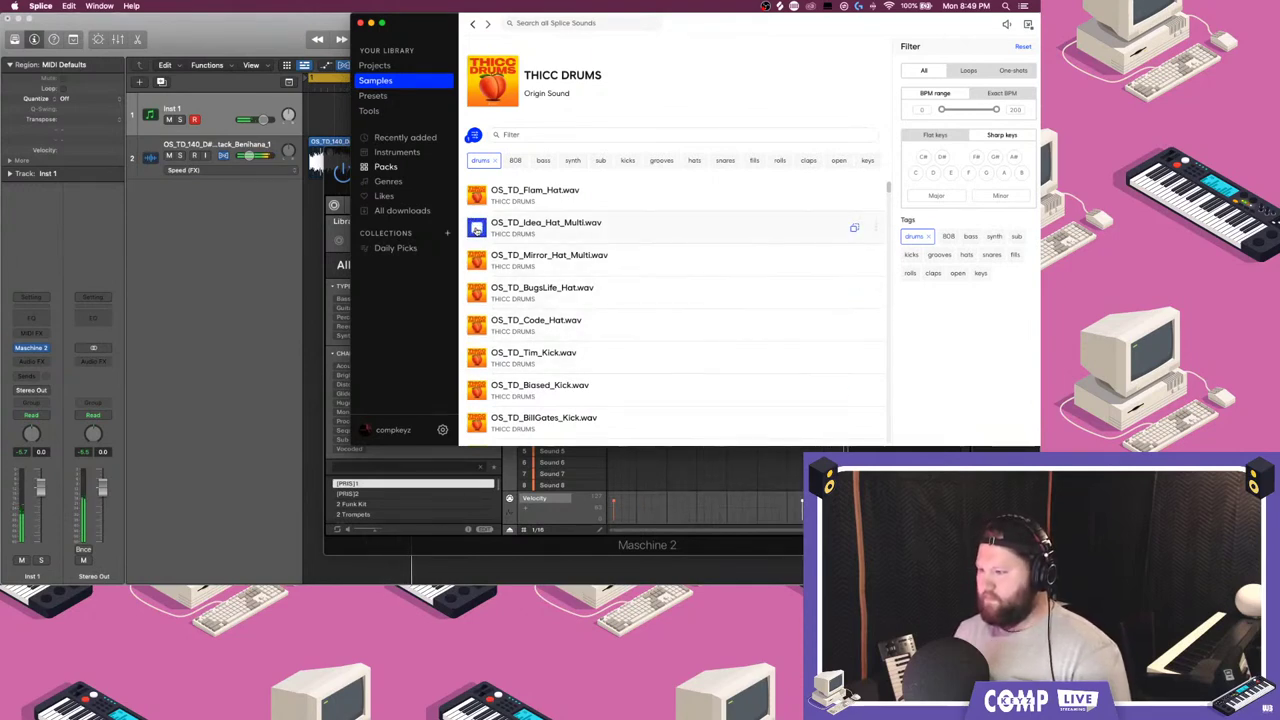
{"action": "scroll", "coordinate": [476, 360], "scroll_direction": "down", "scroll_amount": 1}
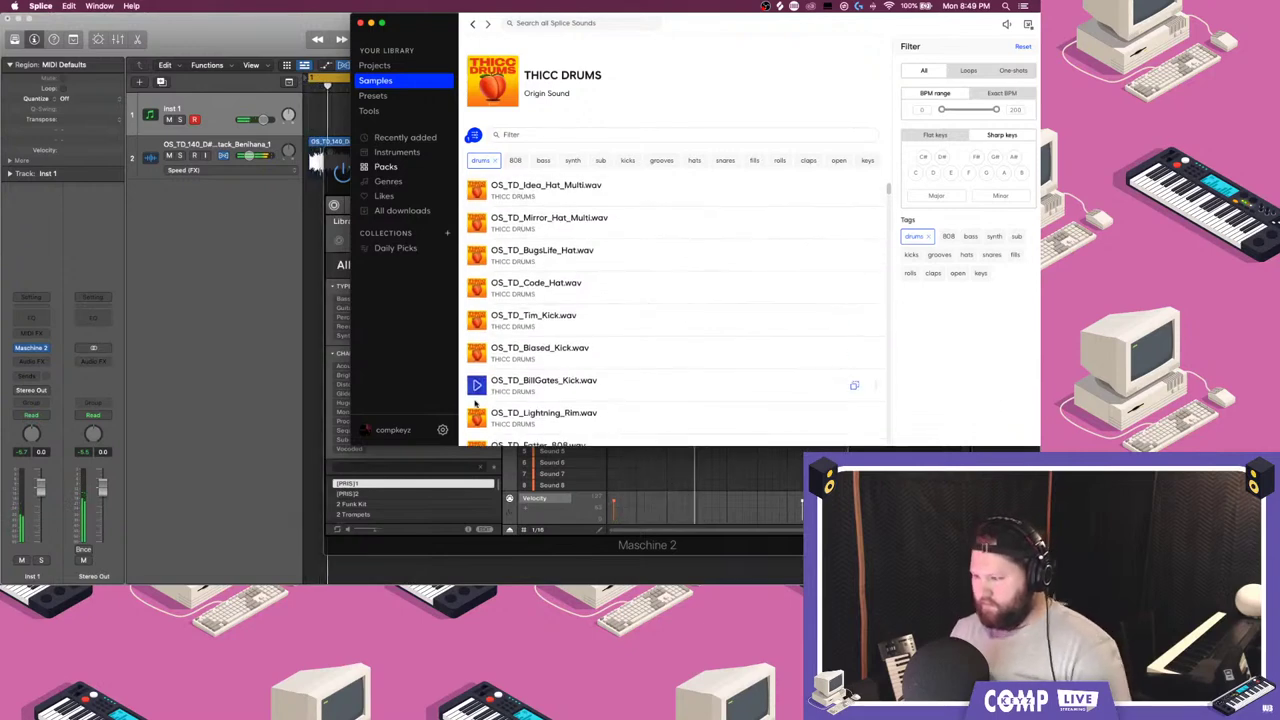
{"action": "scroll", "coordinate": [476, 401], "scroll_direction": "down", "scroll_amount": 1}
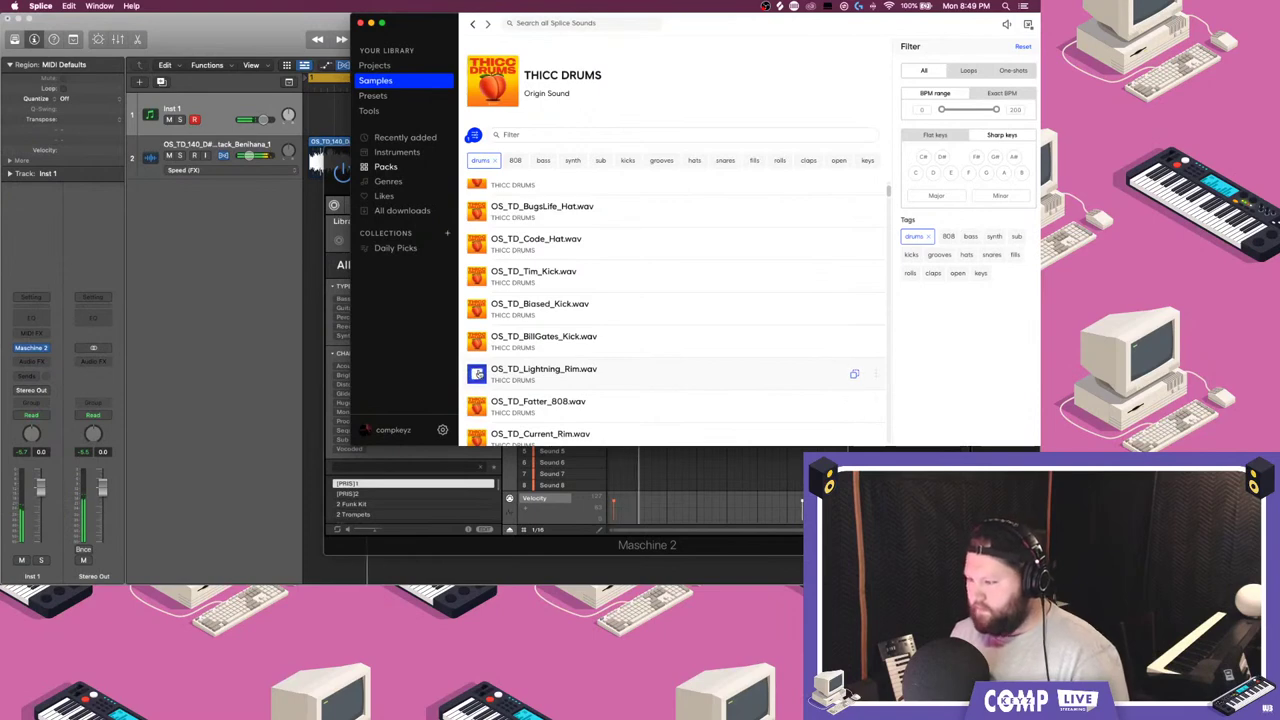
{"action": "scroll", "coordinate": [478, 372], "scroll_direction": "down", "scroll_amount": 2}
{"action": "scroll", "coordinate": [476, 368], "scroll_direction": "down", "scroll_amount": 1}
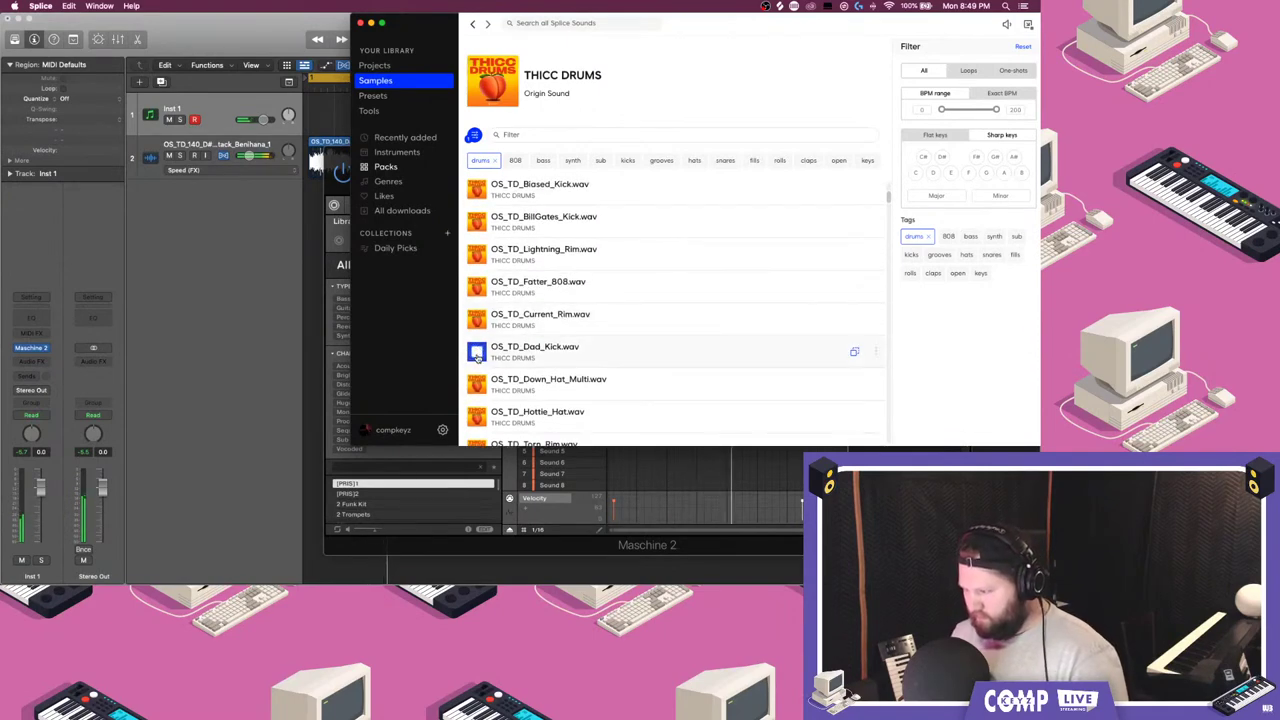
{"action": "scroll", "coordinate": [477, 400], "scroll_direction": "down", "scroll_amount": 2}
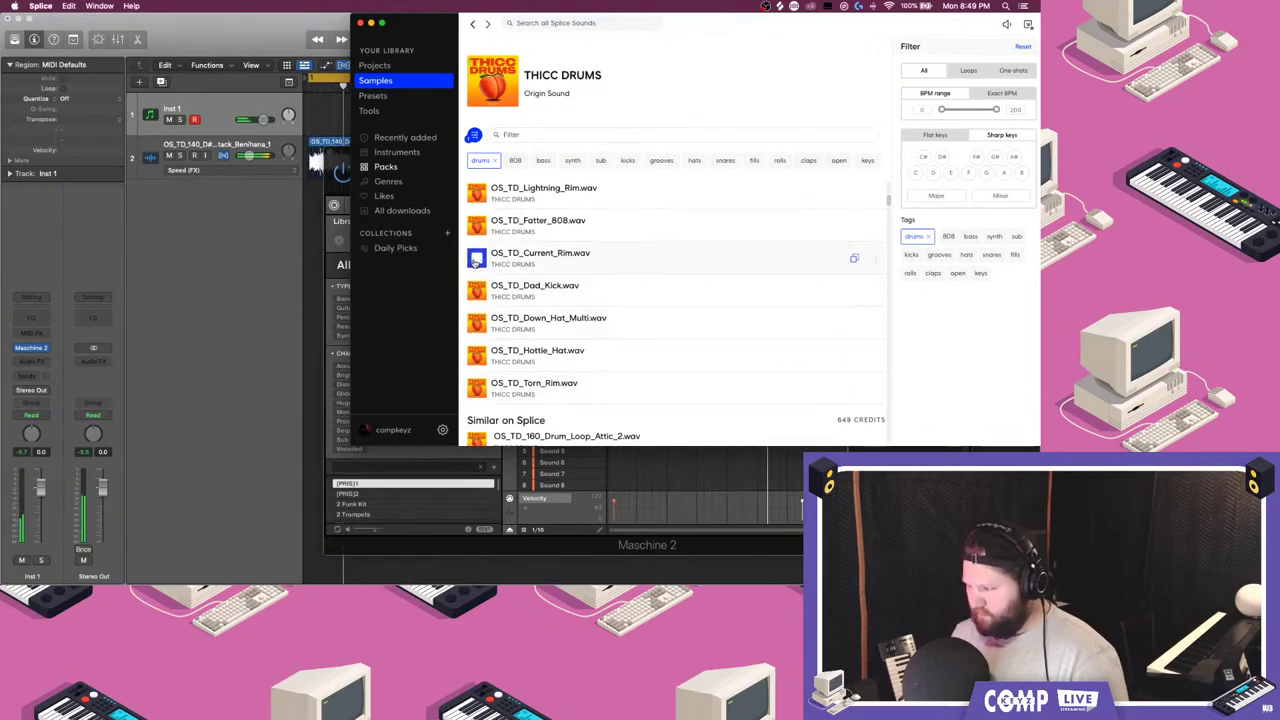
{"action": "left_click_drag", "start_coordinate": [538, 259], "coordinate": [563, 440]}
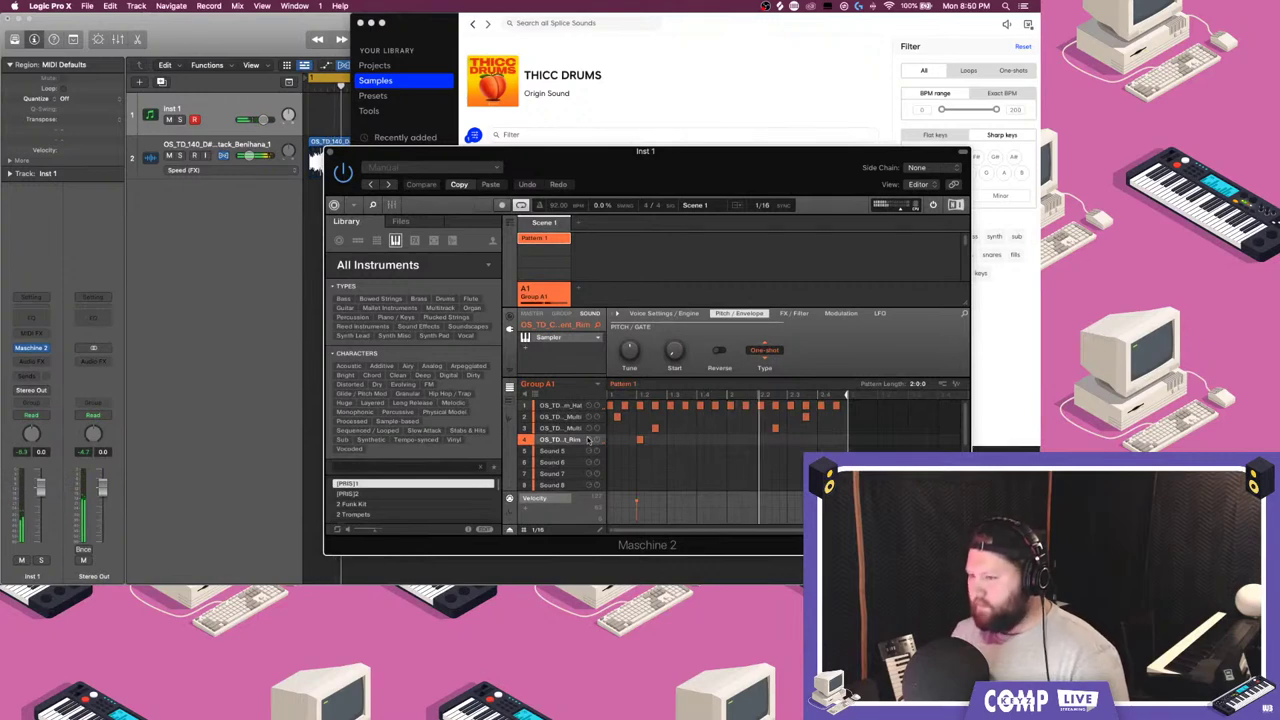
{"action": "left_click", "coordinate": [700, 439]}
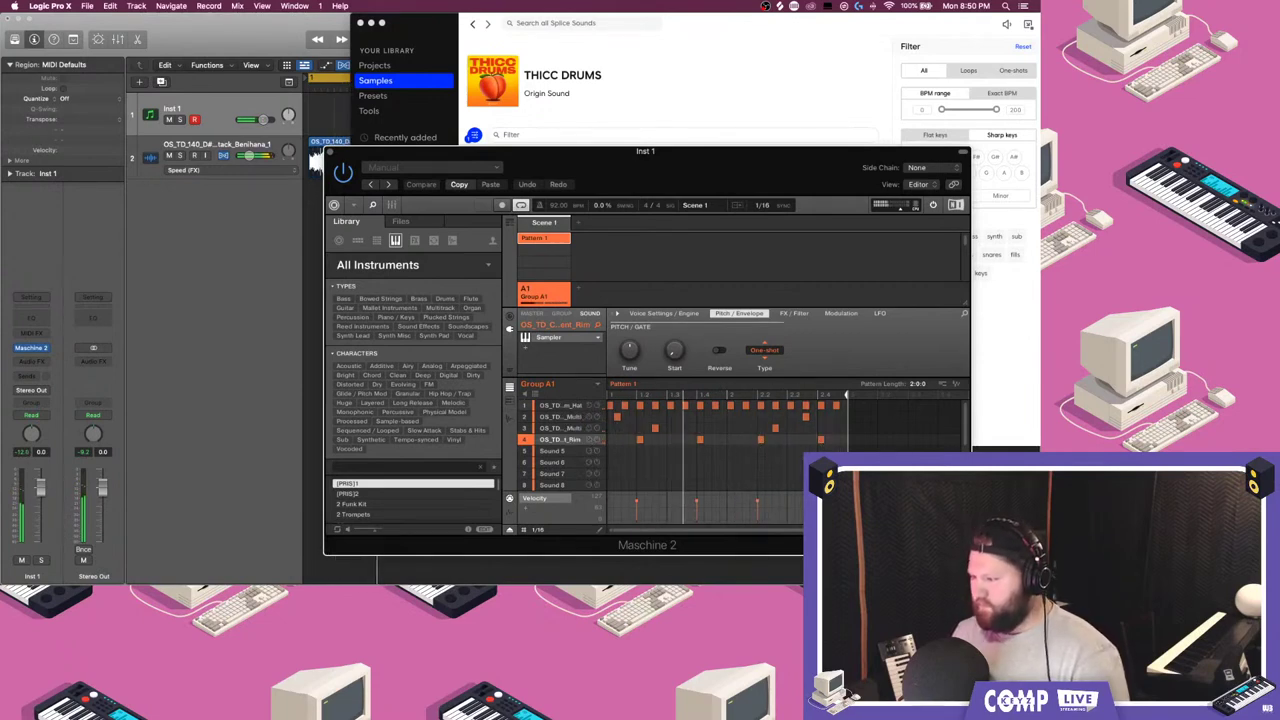
- Load OS_TD_Dad_Kick into sound slot 5 with hits on 1.1, 1.2's offbeat, 1.3's second sixteenth, 2.1 and 2.3's first two sixteenths
{"action": "left_click", "coordinate": [638, 125]}
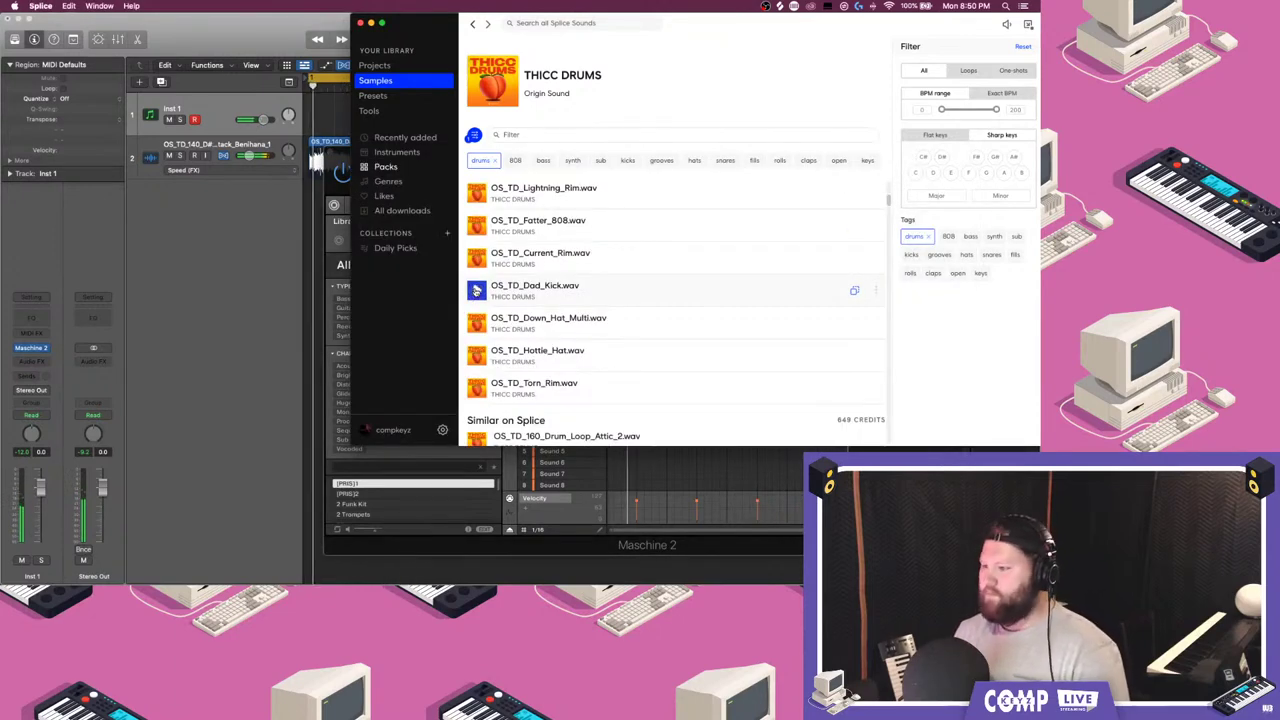
{"action": "left_click_drag", "start_coordinate": [524, 290], "coordinate": [612, 457]}
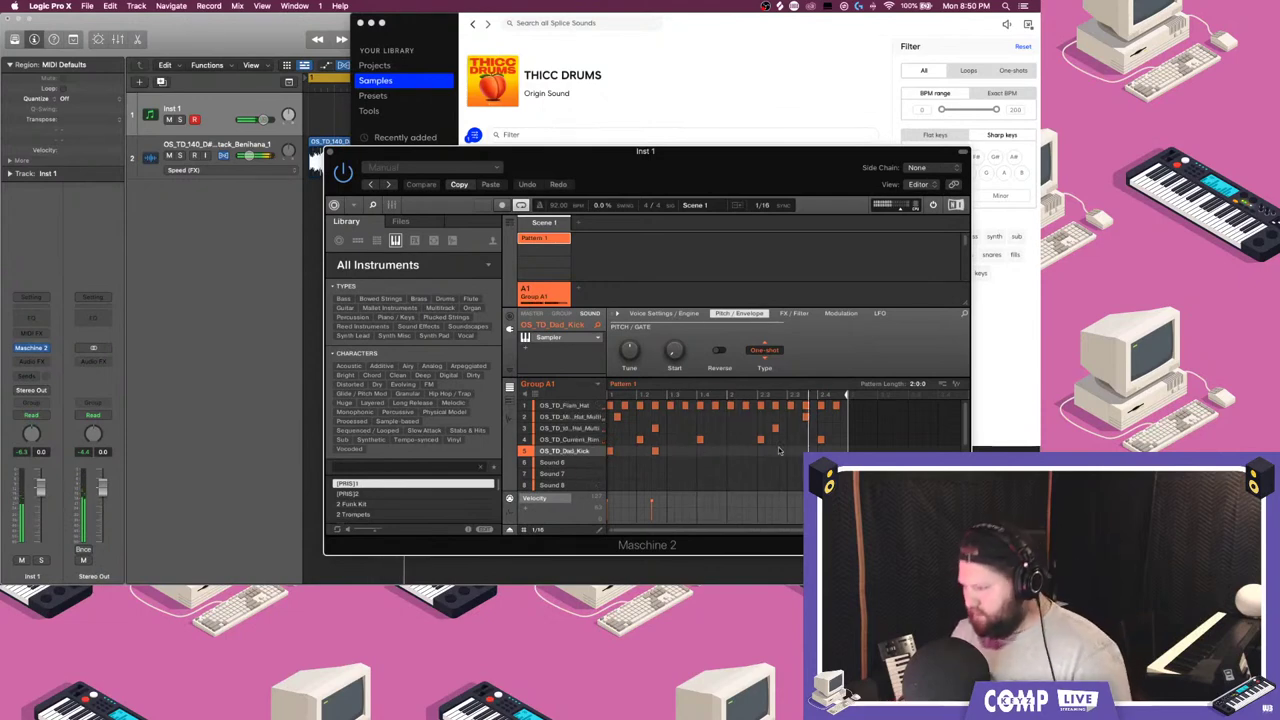
{"action": "double_click", "coordinate": [686, 453]}
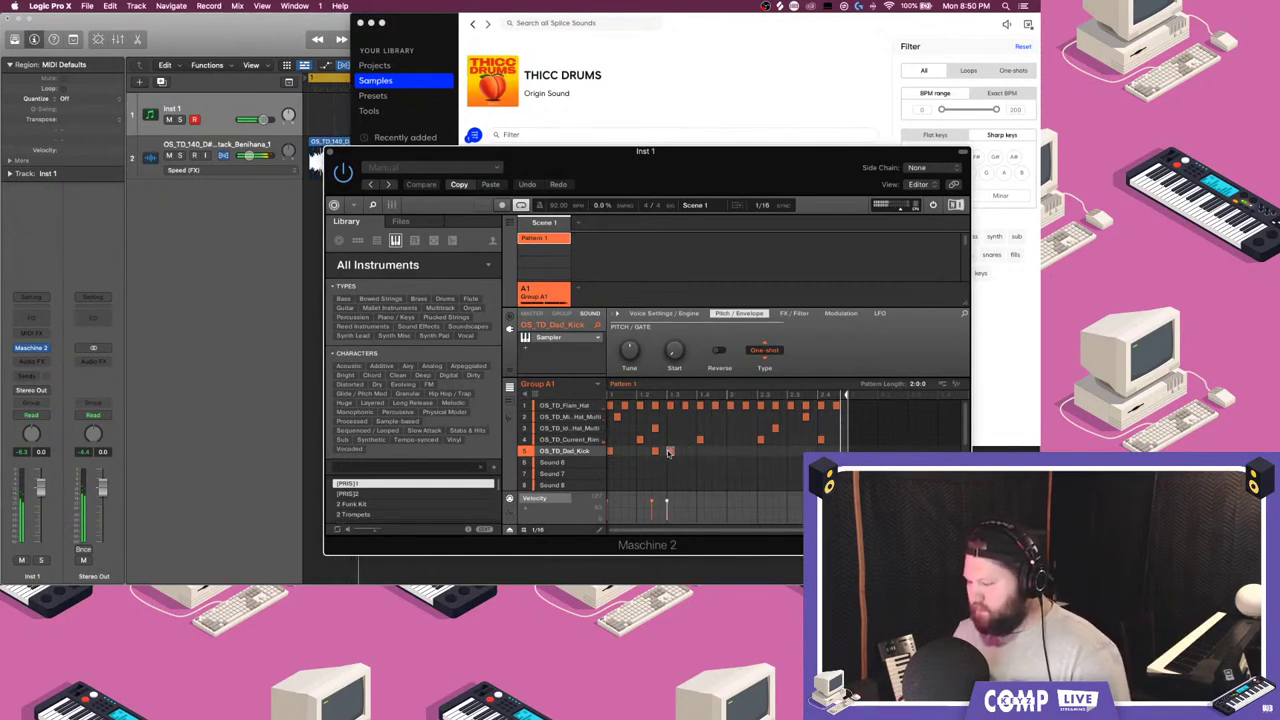
{"action": "left_click_drag", "start_coordinate": [670, 452], "coordinate": [678, 452]}
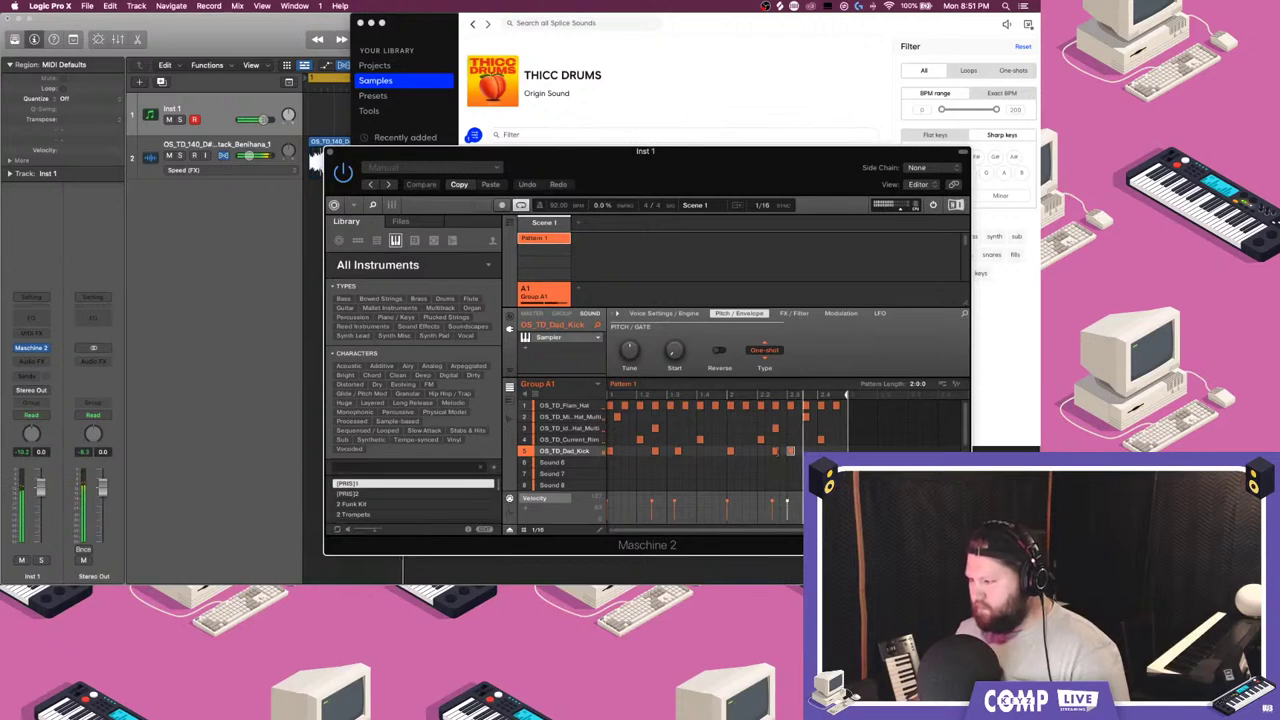
{"action": "left_click_drag", "start_coordinate": [776, 451], "coordinate": [785, 451]}
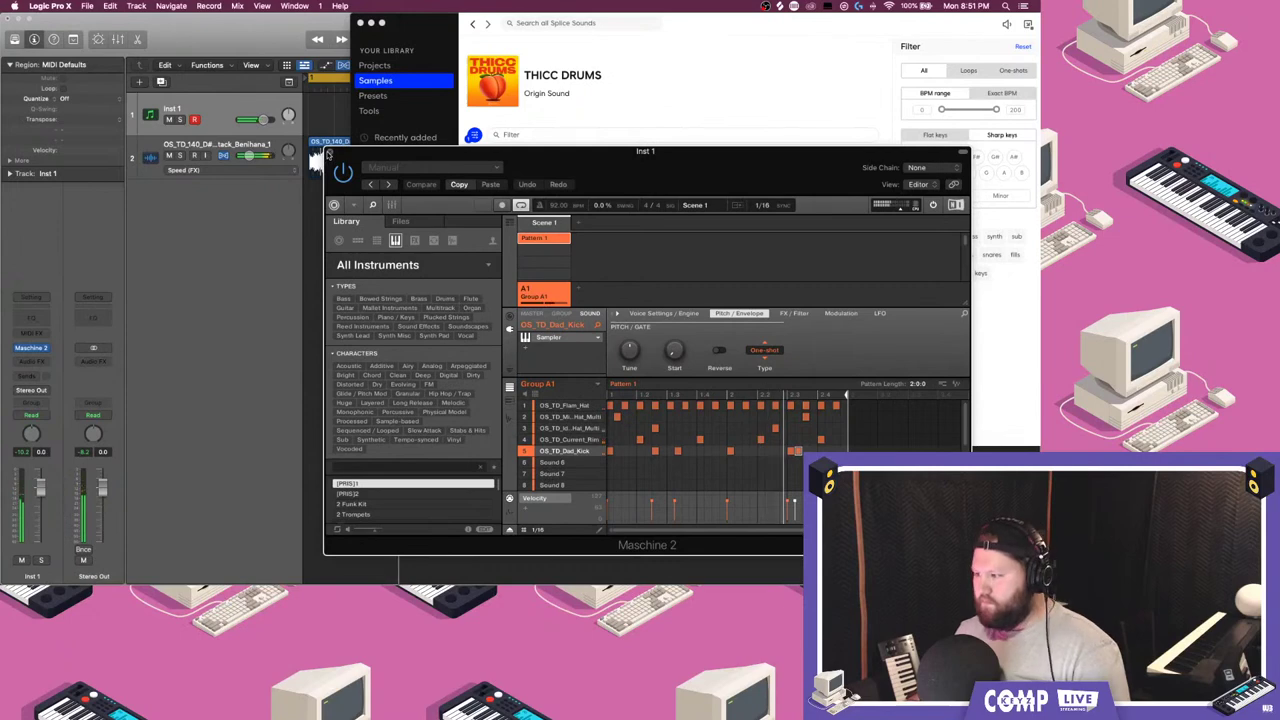
- Close the Maschine 2 window and create one new software instrument track with Maschine 2
{"action": "left_click", "coordinate": [329, 152]}
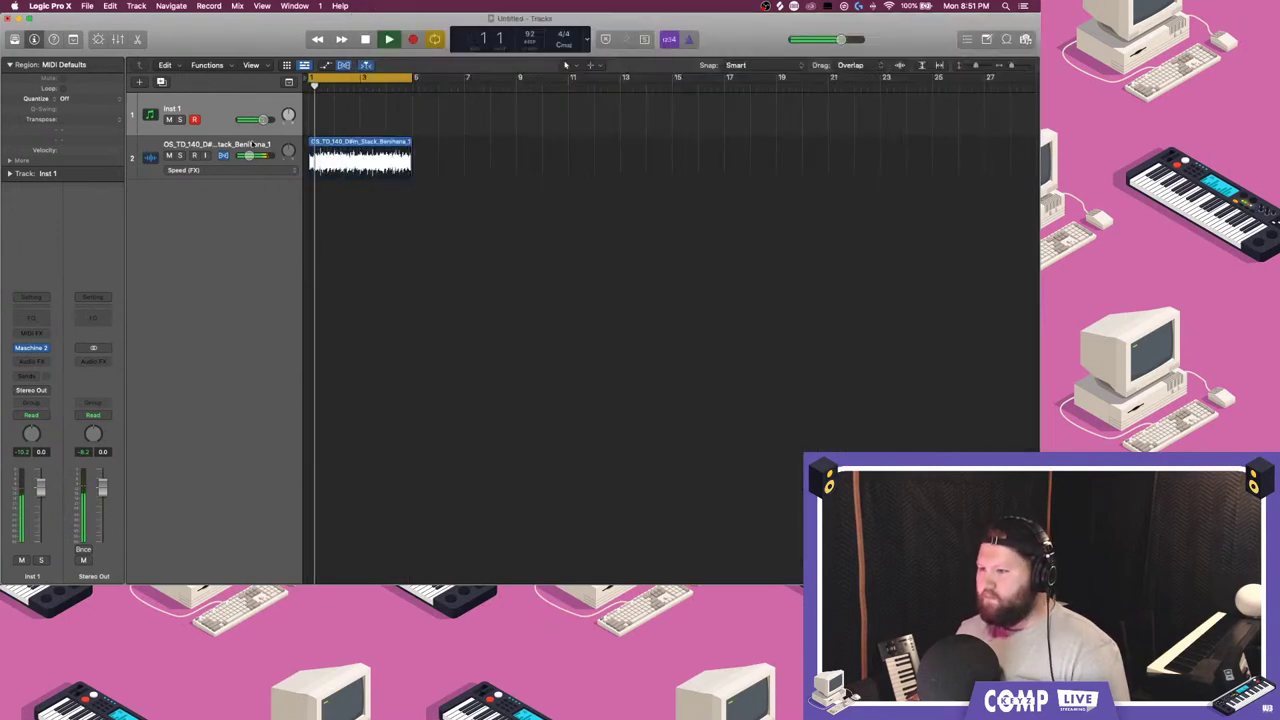
{"action": "left_click", "coordinate": [141, 81]}
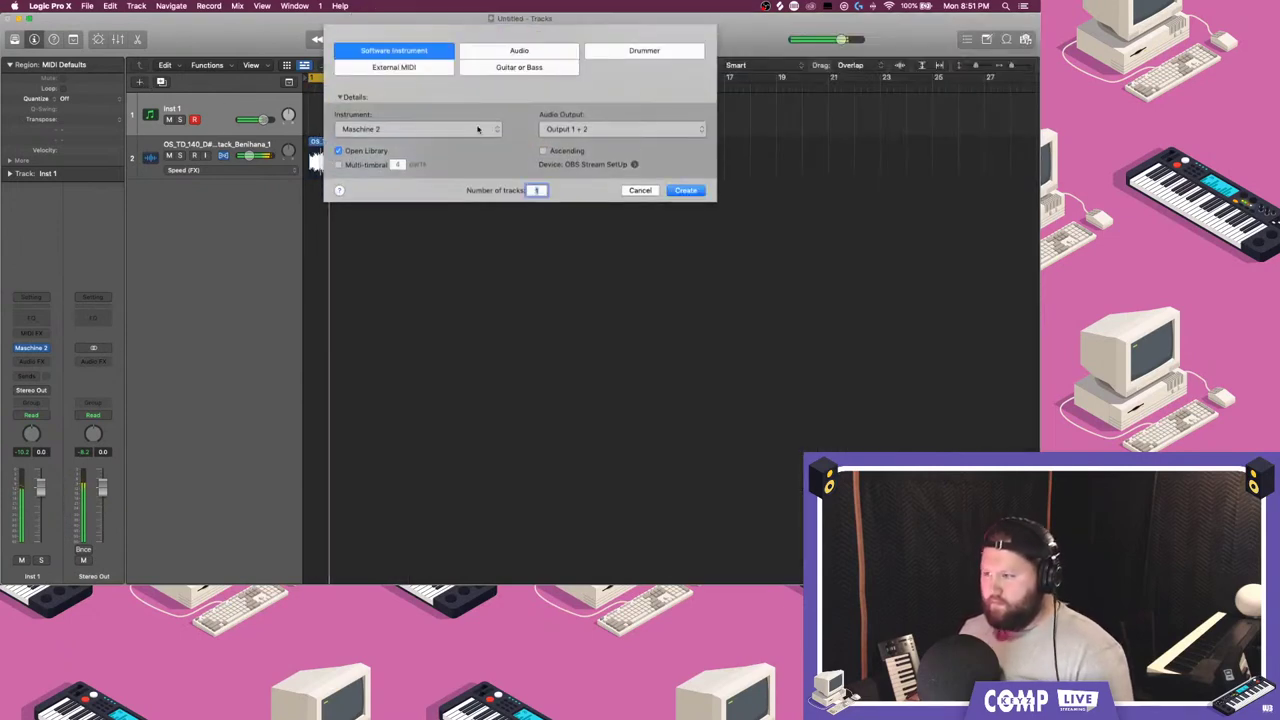
{"action": "left_click", "coordinate": [688, 191]}
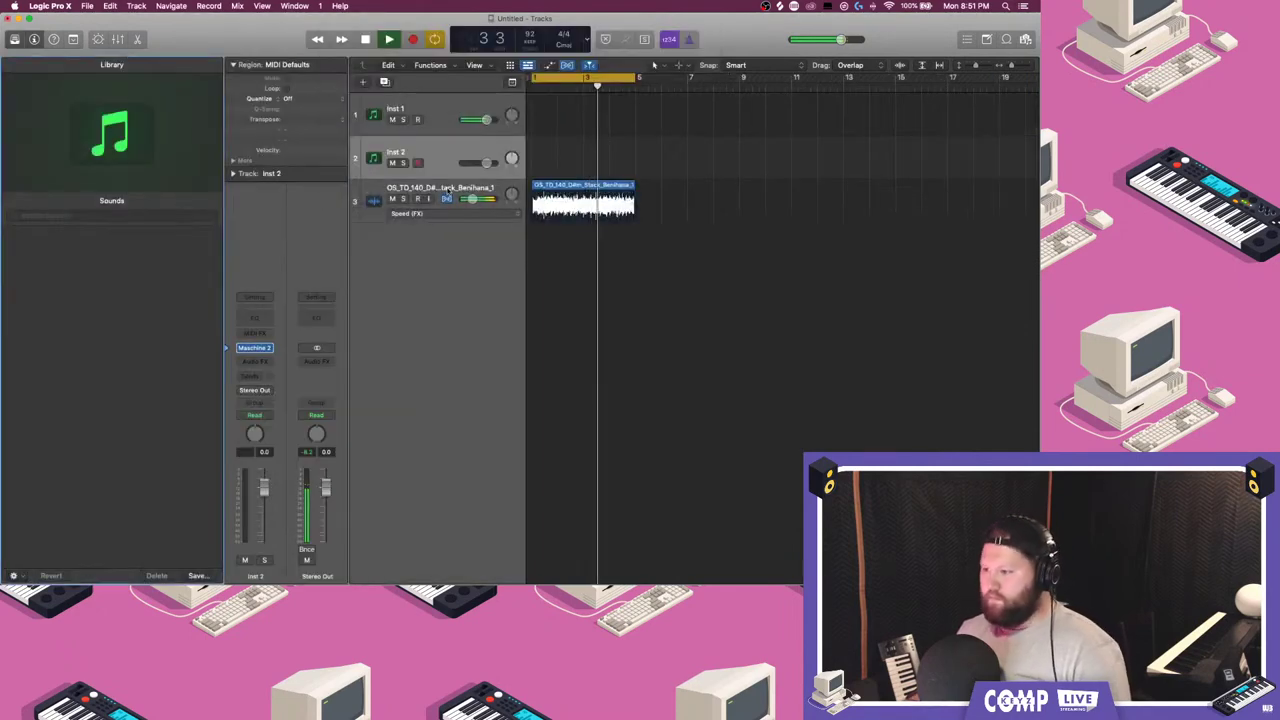
- Insert XLN Audio's RC-20 Retro Color on the Benihana stack track, ahead of its Channel EQ
{"action": "left_click", "coordinate": [594, 204]}
{"action": "left_click", "coordinate": [264, 336]}
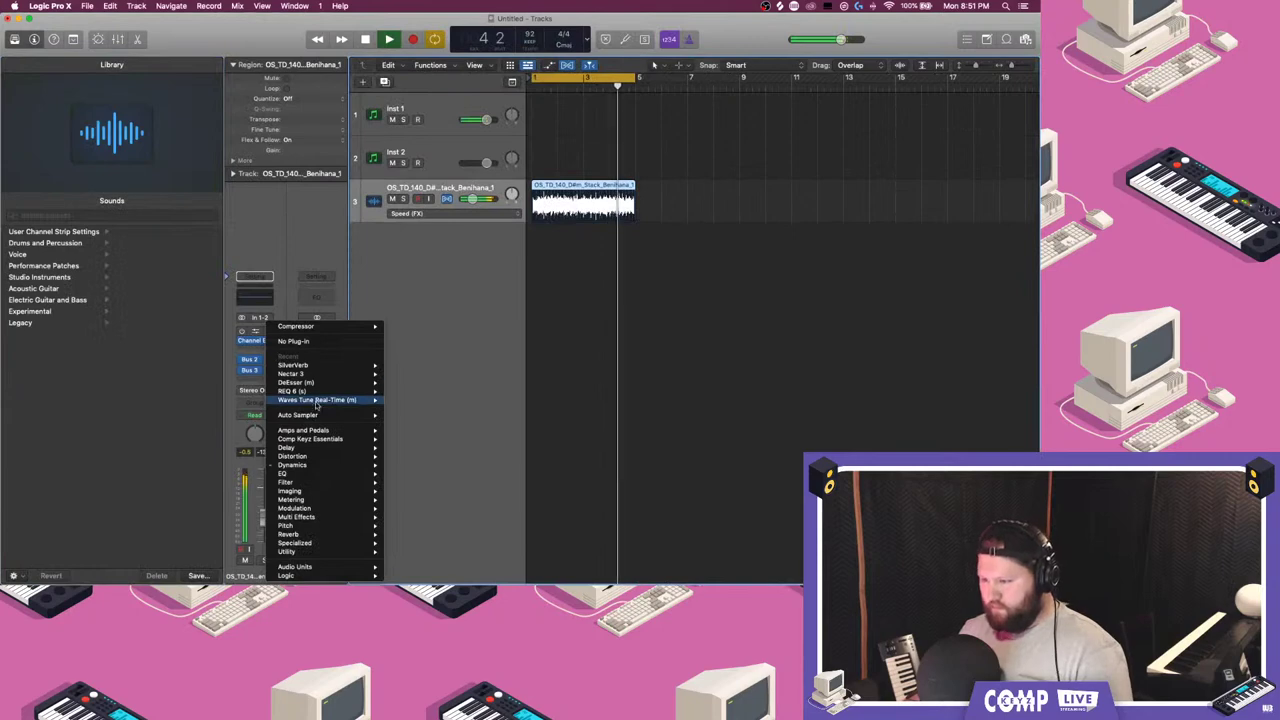
{"action": "mouse_move", "coordinate": [335, 556]}
{"action": "mouse_move", "coordinate": [295, 567]}
{"action": "mouse_move", "coordinate": [412, 567]}
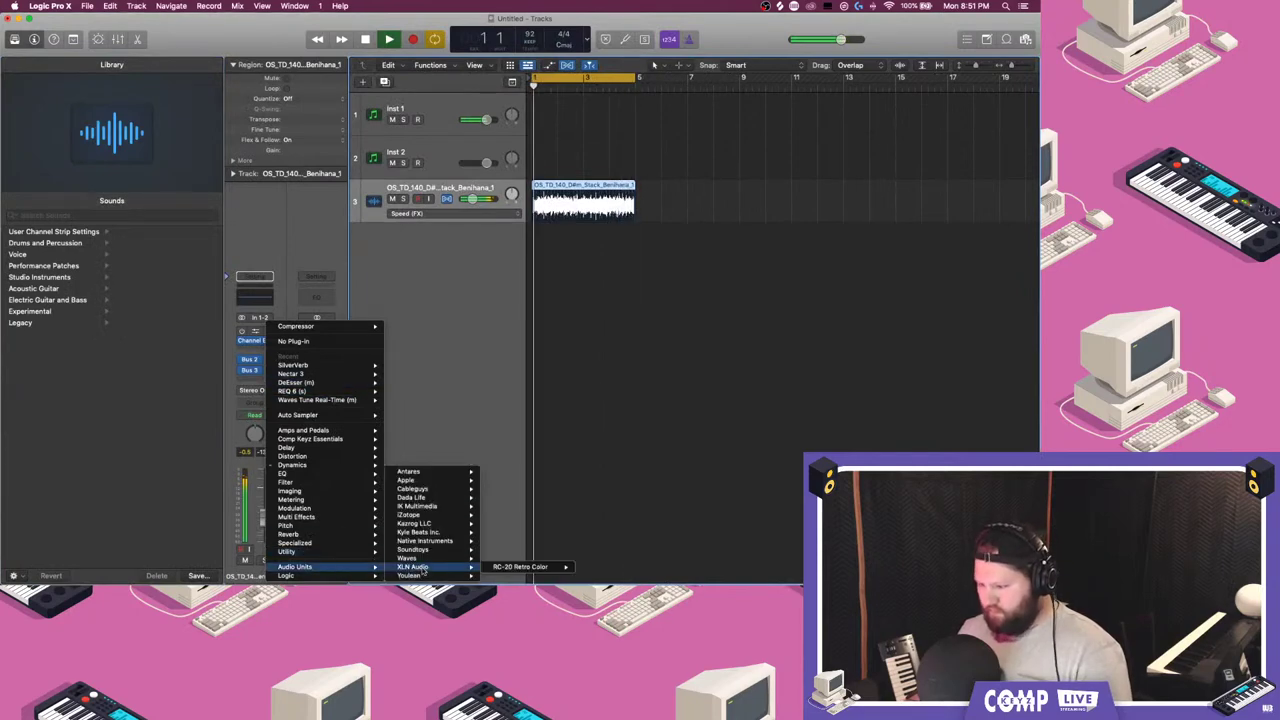
{"action": "left_click", "coordinate": [498, 569]}
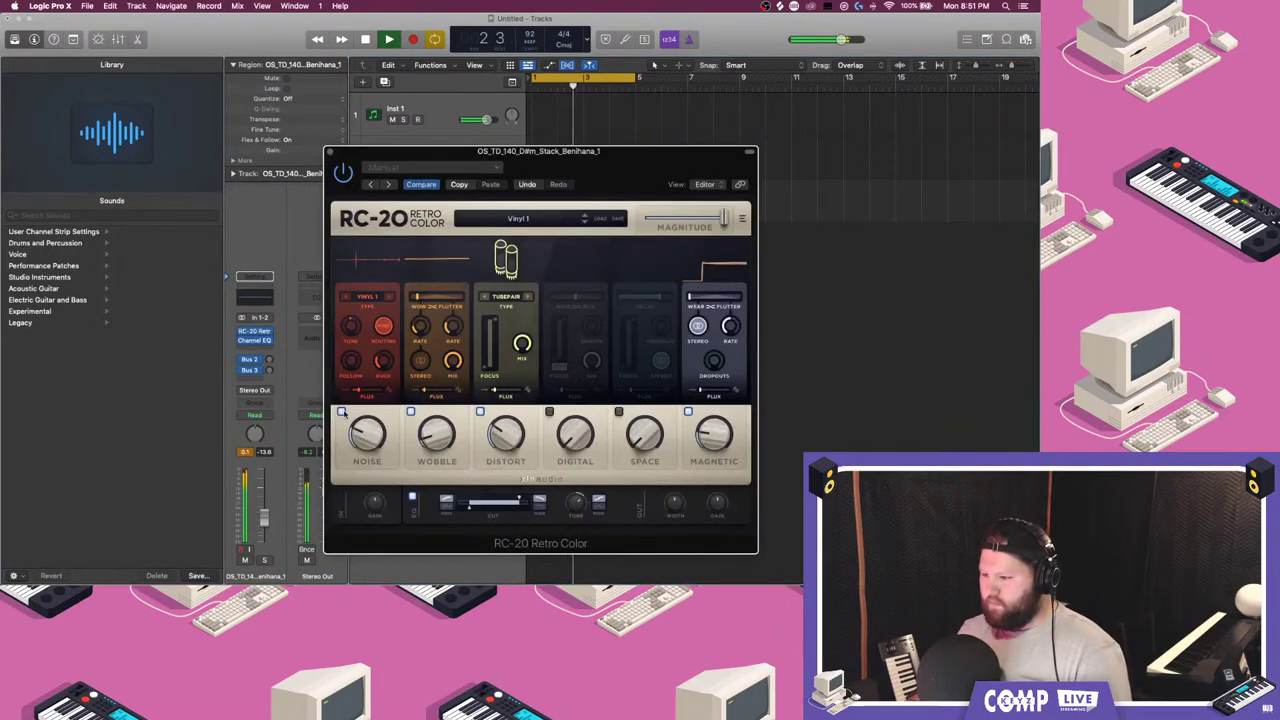
- Load the Vinyl 3 preset in RC-20 Retro Color, turn off its Noise module and close the plug-in
{"action": "left_click", "coordinate": [341, 412]}
{"action": "left_click", "coordinate": [585, 215]}
{"action": "left_click", "coordinate": [585, 215]}
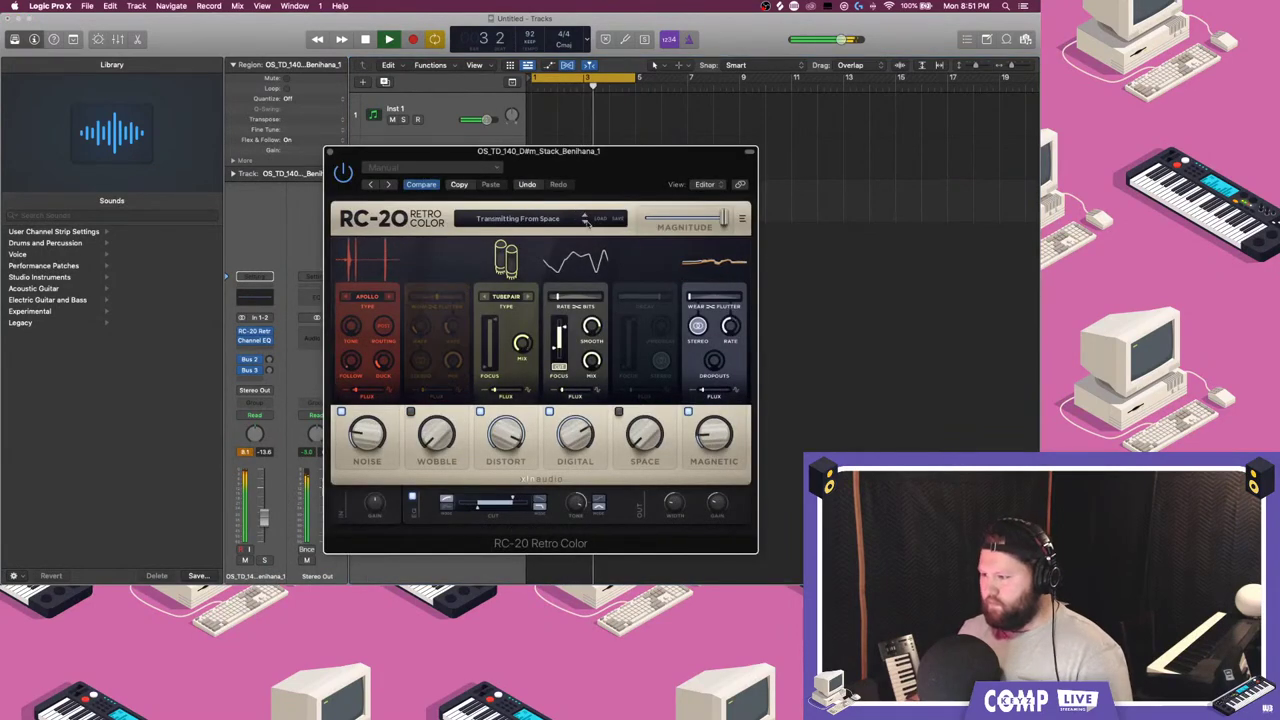
{"action": "left_click", "coordinate": [586, 221]}
{"action": "left_click", "coordinate": [586, 221]}
{"action": "left_click", "coordinate": [586, 221]}
{"action": "left_click", "coordinate": [586, 221]}
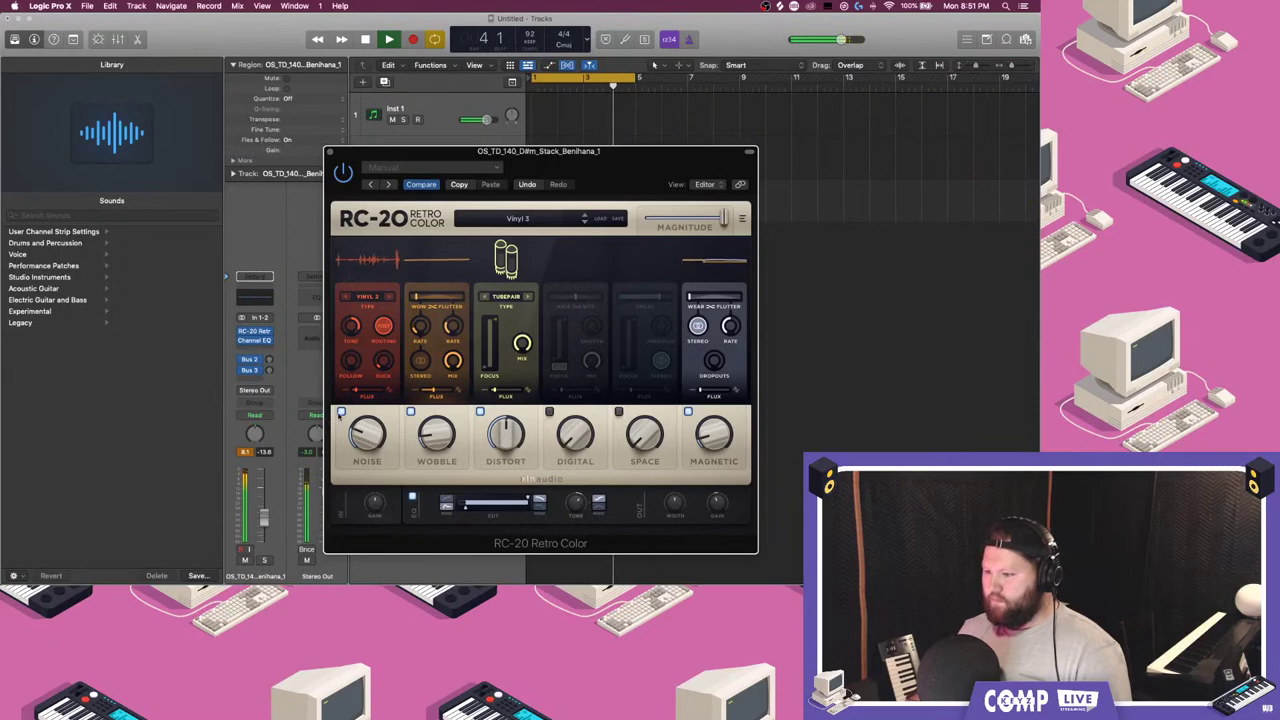
{"action": "left_click", "coordinate": [341, 412]}
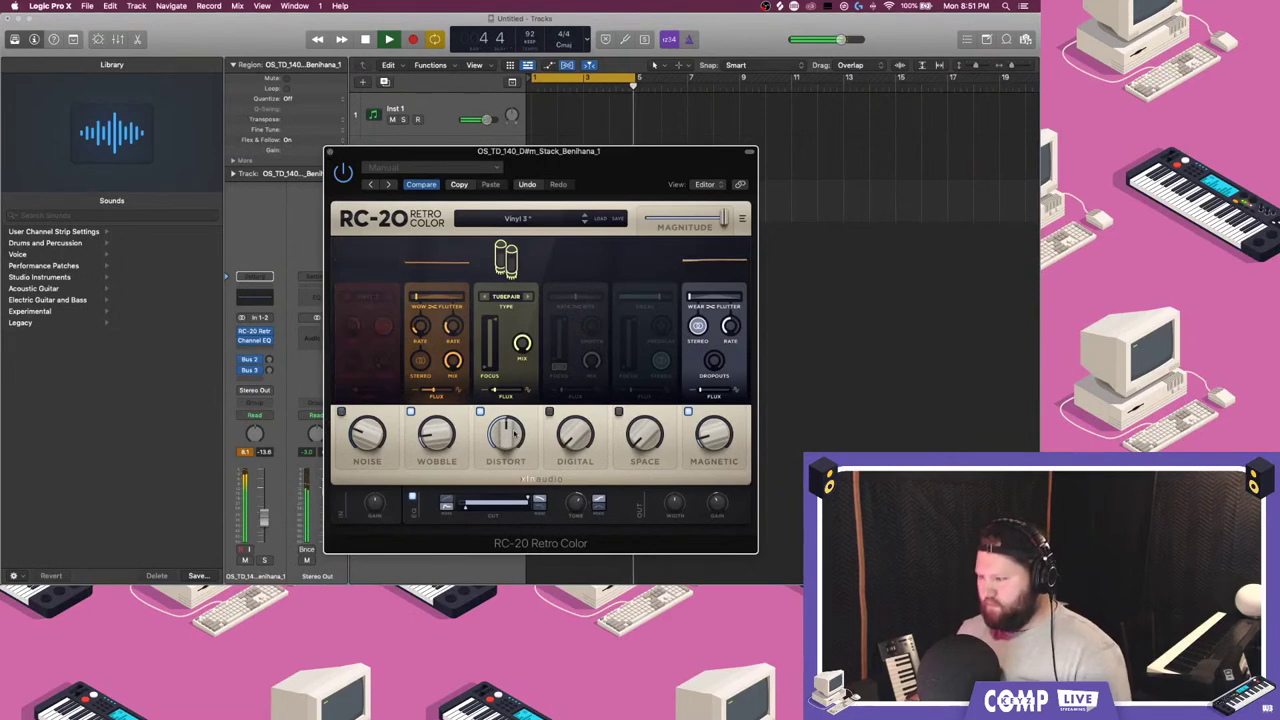
{"action": "left_click", "coordinate": [329, 154]}
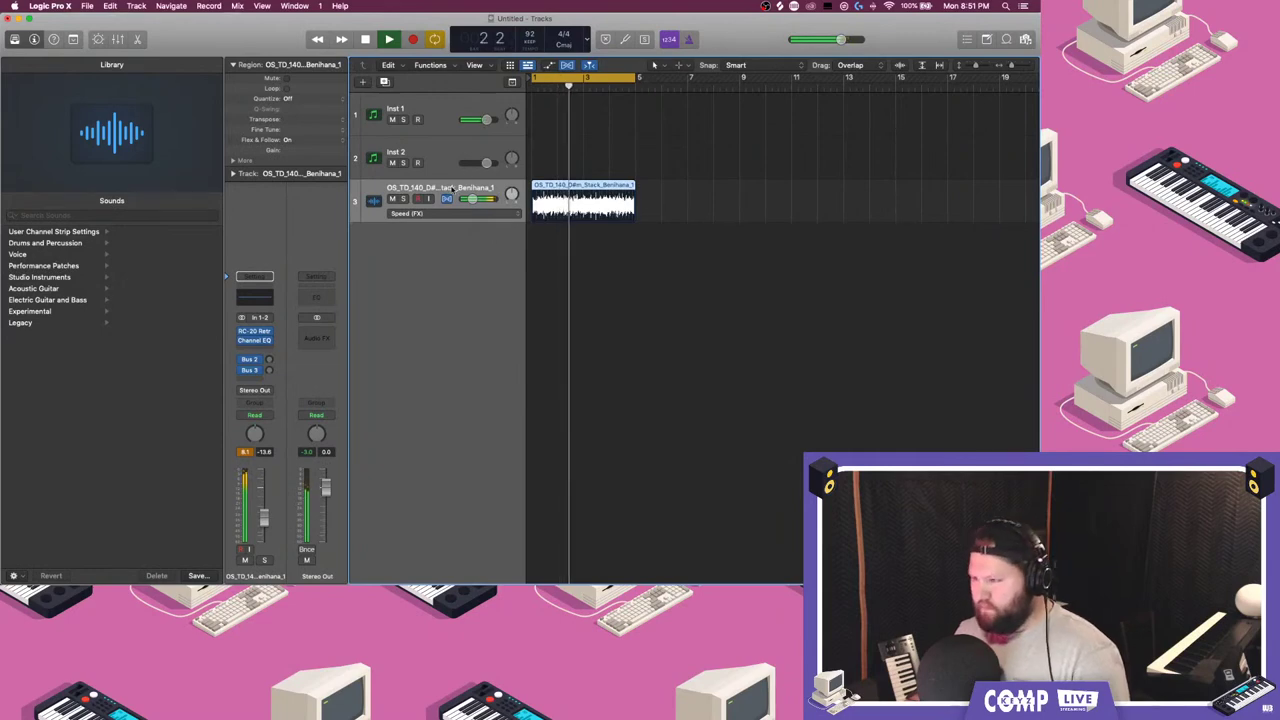
- Duplicate the Benihana stack track, copy its region there extended to bar 5, and solo both audio tracks
{"action": "key", "text": "super+d"}
{"action": "left_click_drag", "start_coordinate": [562, 201], "coordinate": [583, 236]}
{"action": "key", "text": "s"}
{"action": "key", "text": "space"}
{"action": "key", "text": "space"}
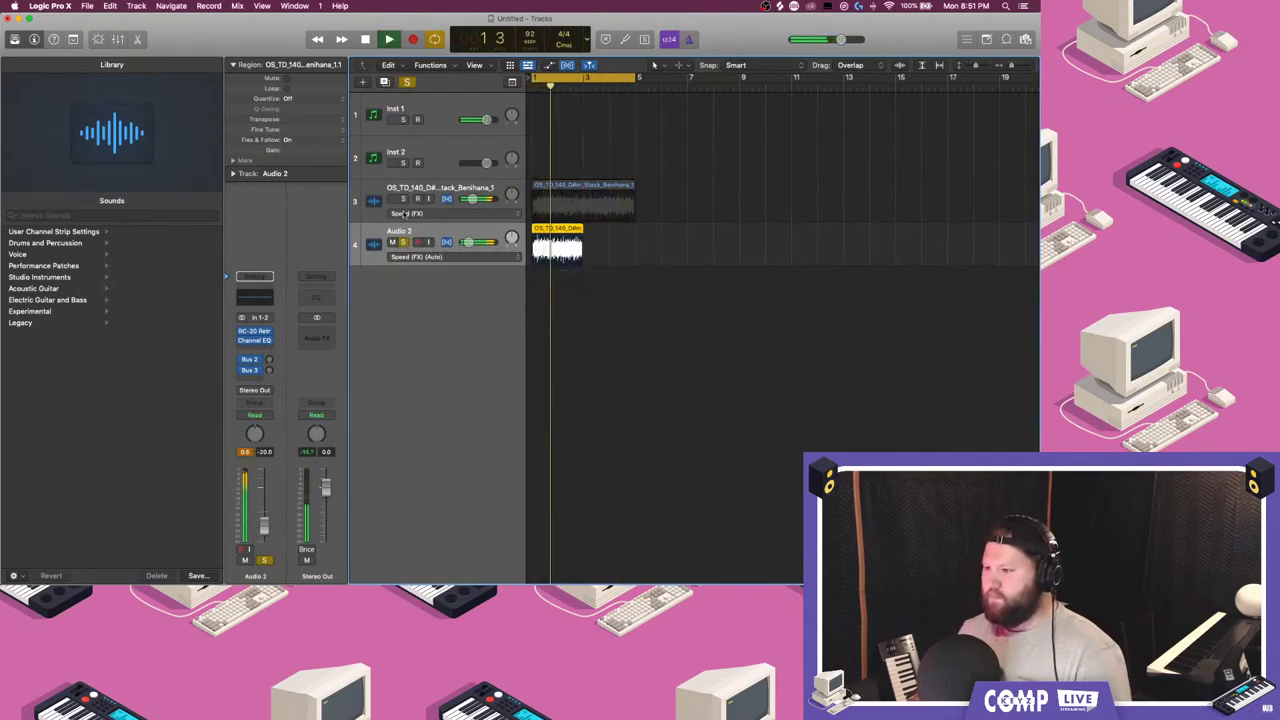
{"action": "left_click", "coordinate": [403, 199]}
{"action": "left_click_drag", "start_coordinate": [590, 230], "coordinate": [634, 232]}
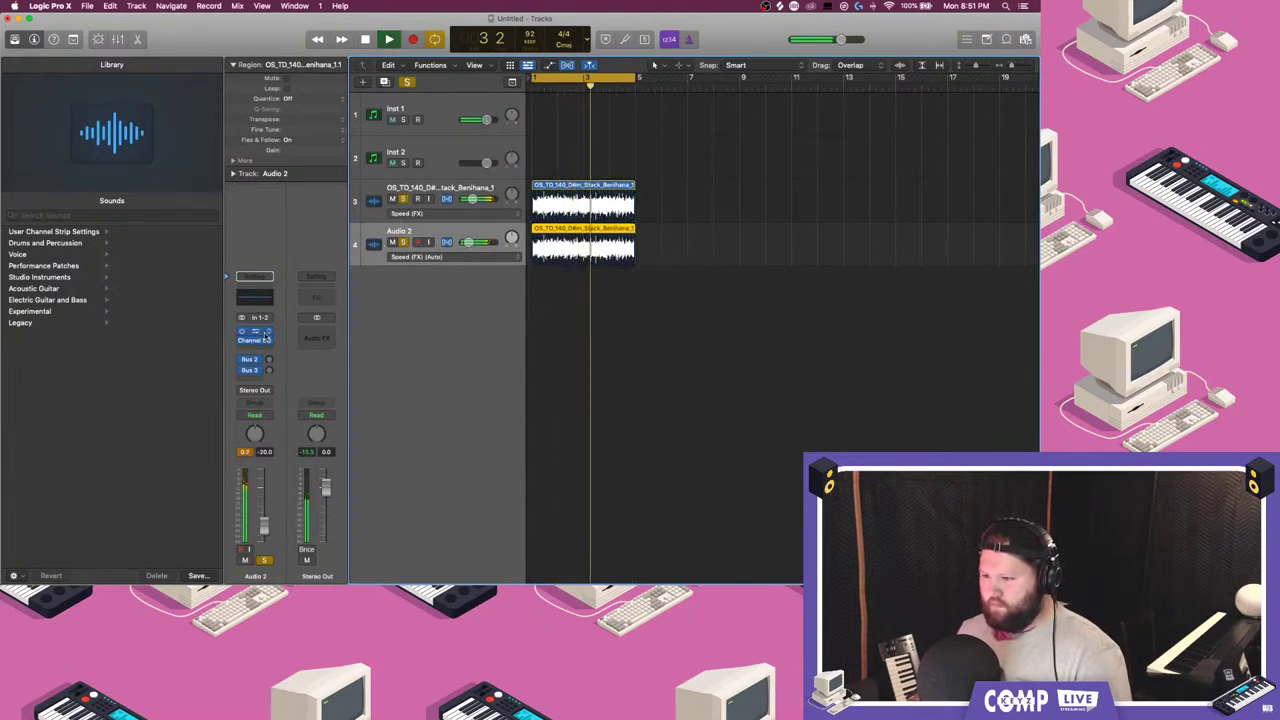
- Insert HalfTime at the start of Audio 2's effects chain with 1 Bar and 2x, and close the plug-in
{"action": "left_click", "coordinate": [258, 349]}
{"action": "mouse_move", "coordinate": [326, 478]}
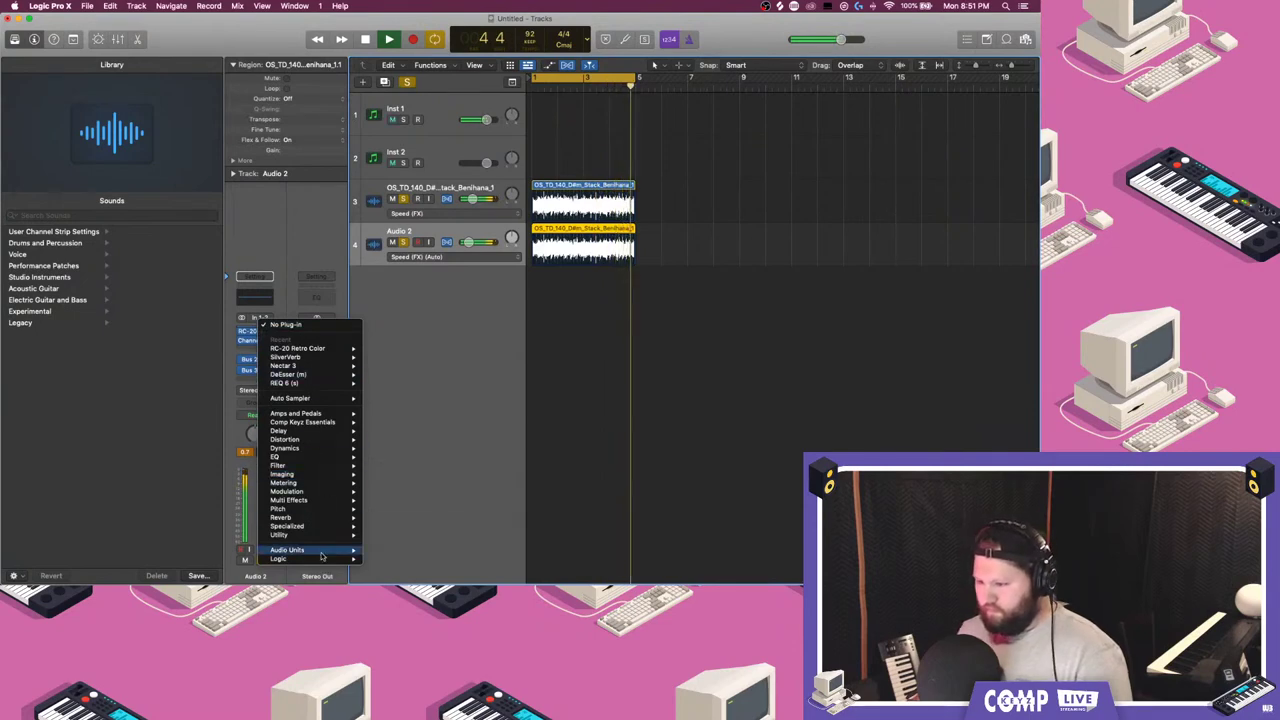
{"action": "mouse_move", "coordinate": [324, 552]}
{"action": "mouse_move", "coordinate": [411, 490]}
{"action": "left_click", "coordinate": [493, 491]}
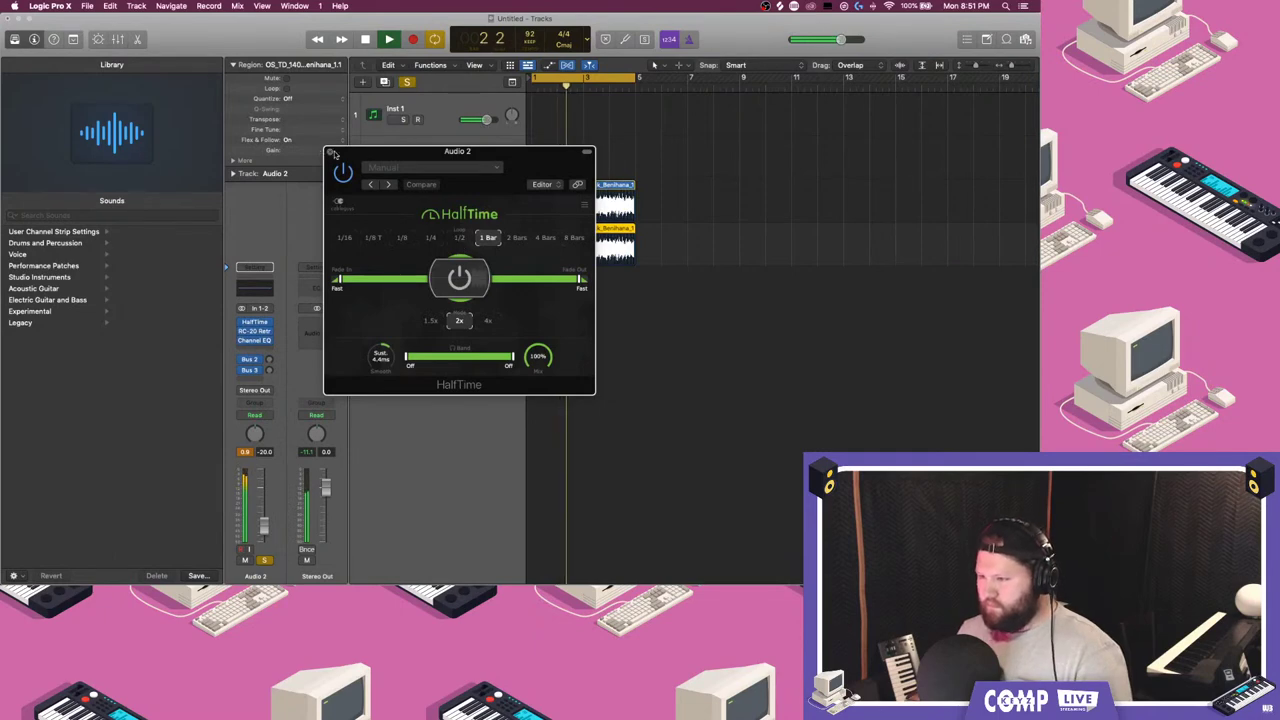
{"action": "left_click", "coordinate": [331, 152]}
- Move the Audio 2 track directly below Inst 1 and enable the low cut band in its Channel EQ
{"action": "left_click_drag", "start_coordinate": [471, 242], "coordinate": [408, 152]}
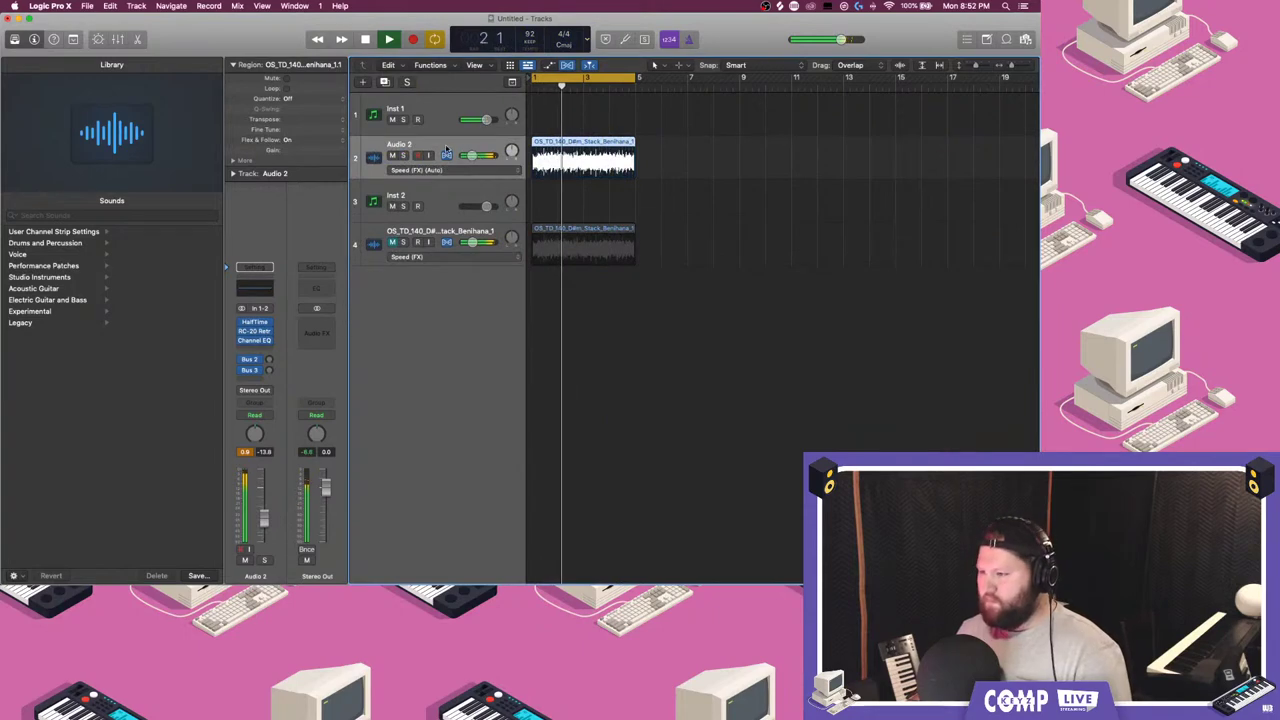
{"action": "left_click", "coordinate": [255, 340]}
{"action": "left_click", "coordinate": [349, 203]}
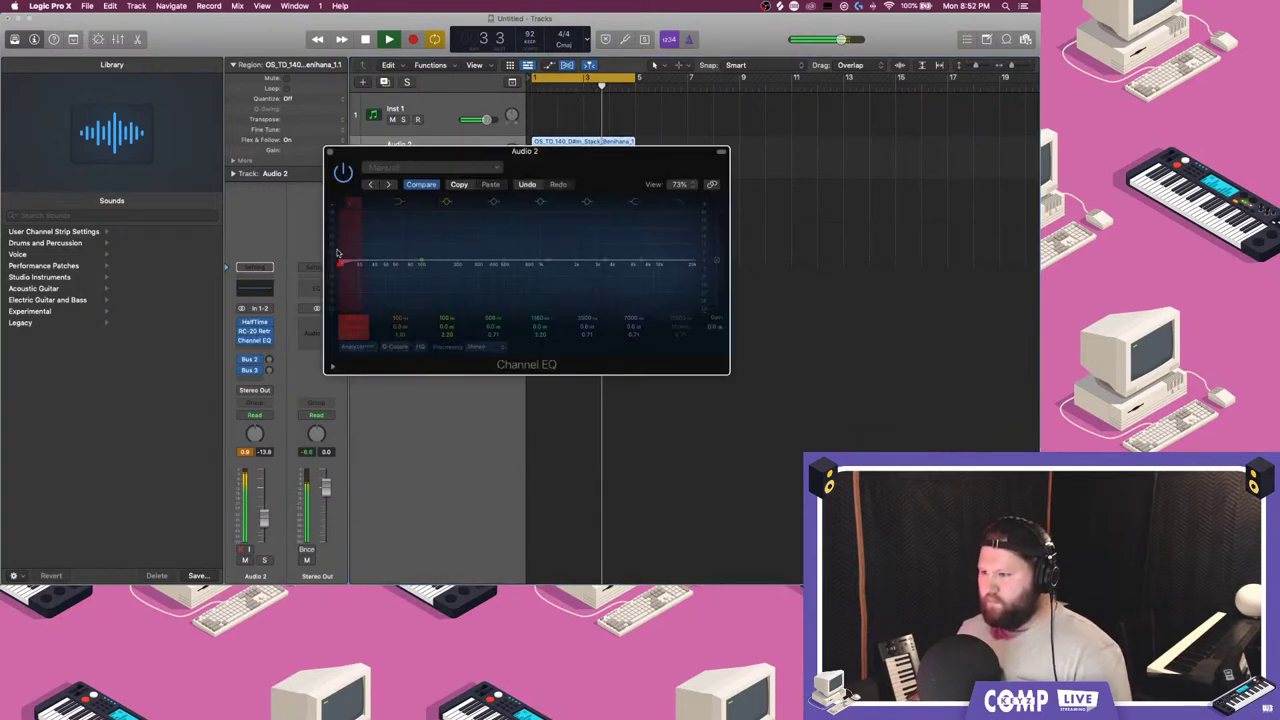
{"action": "left_click", "coordinate": [329, 152]}
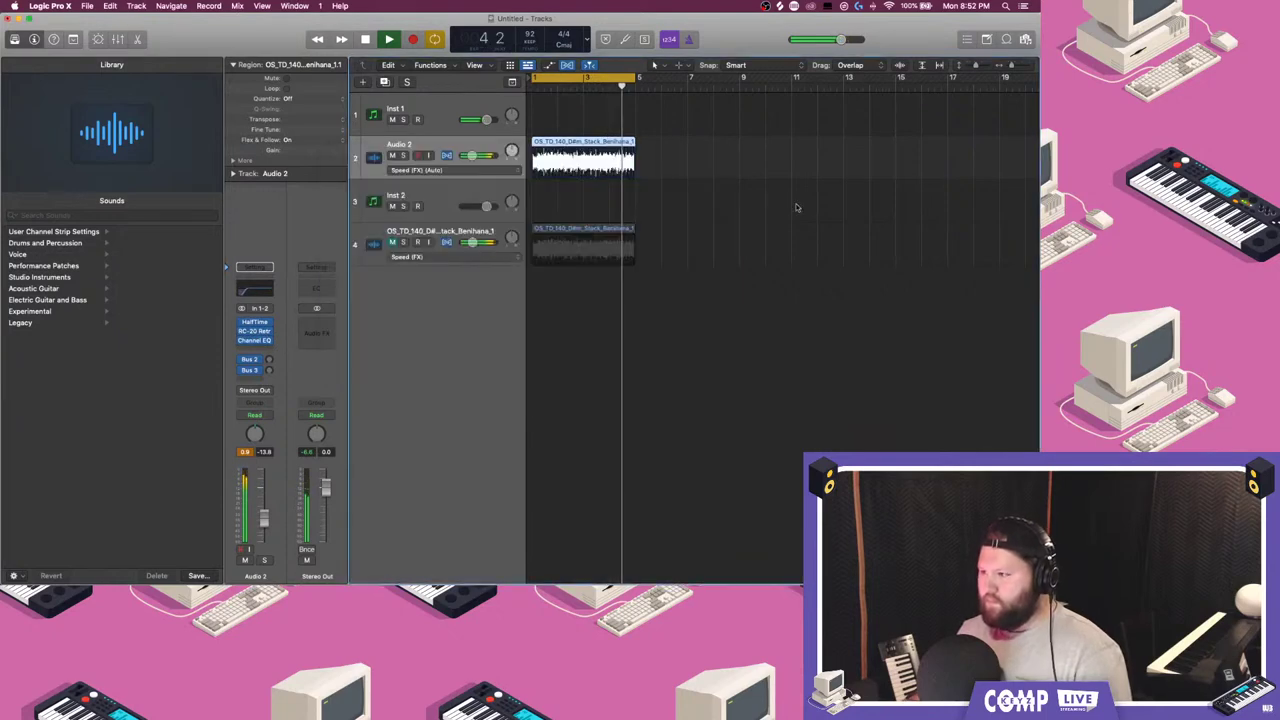
- Replace the Maschine 2 instrument on the Inst 2 track with the stereo version of Serum
{"action": "left_click", "coordinate": [432, 193]}
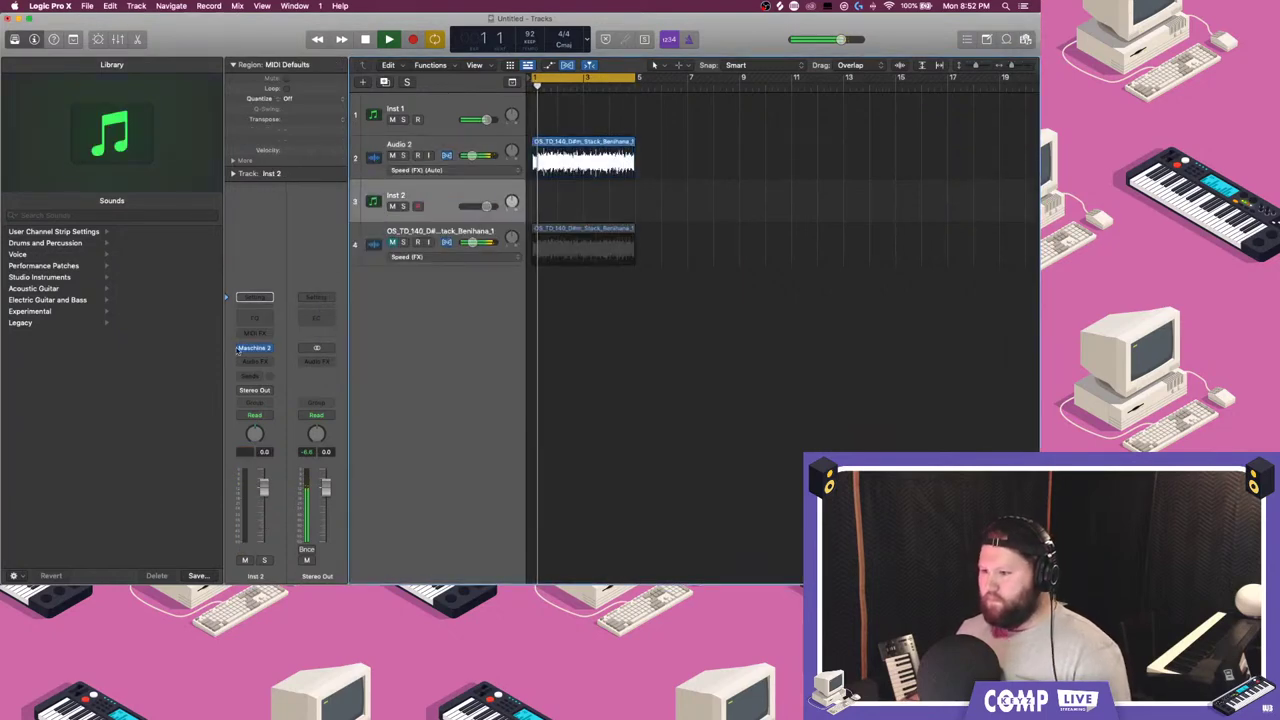
{"action": "left_click", "coordinate": [255, 297]}
{"action": "mouse_move", "coordinate": [309, 302]}
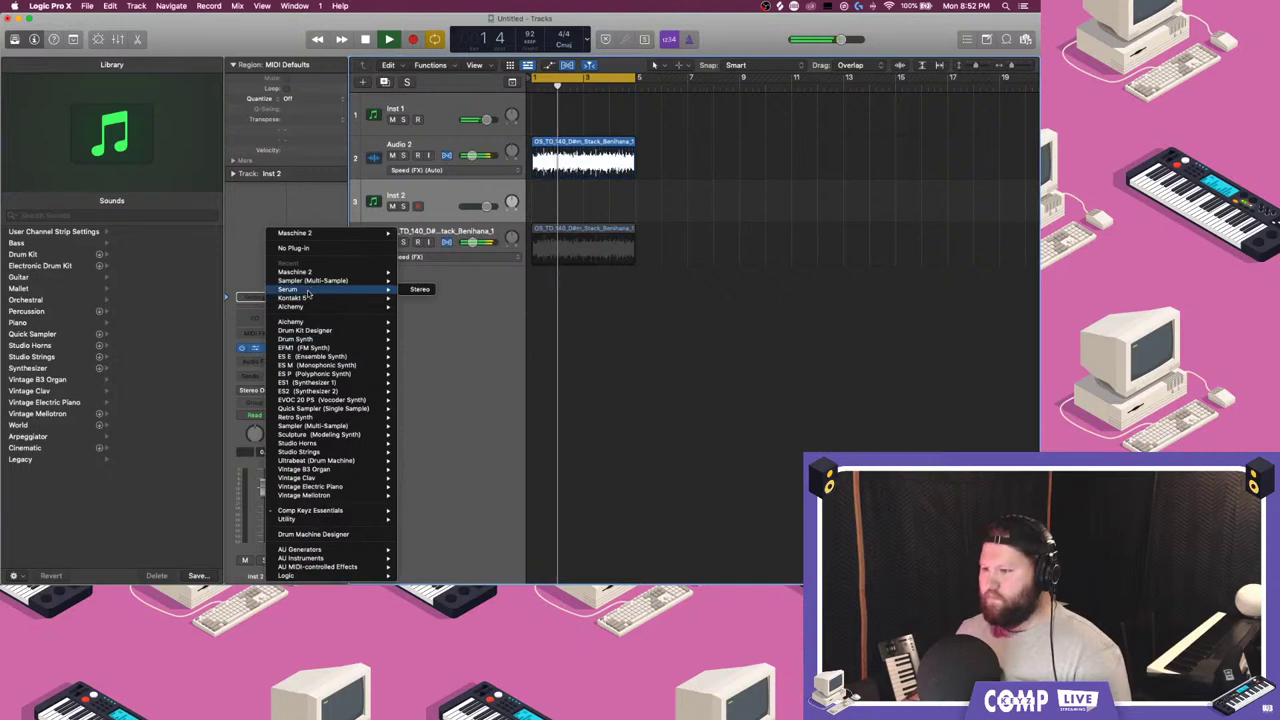
{"action": "left_click", "coordinate": [423, 297]}
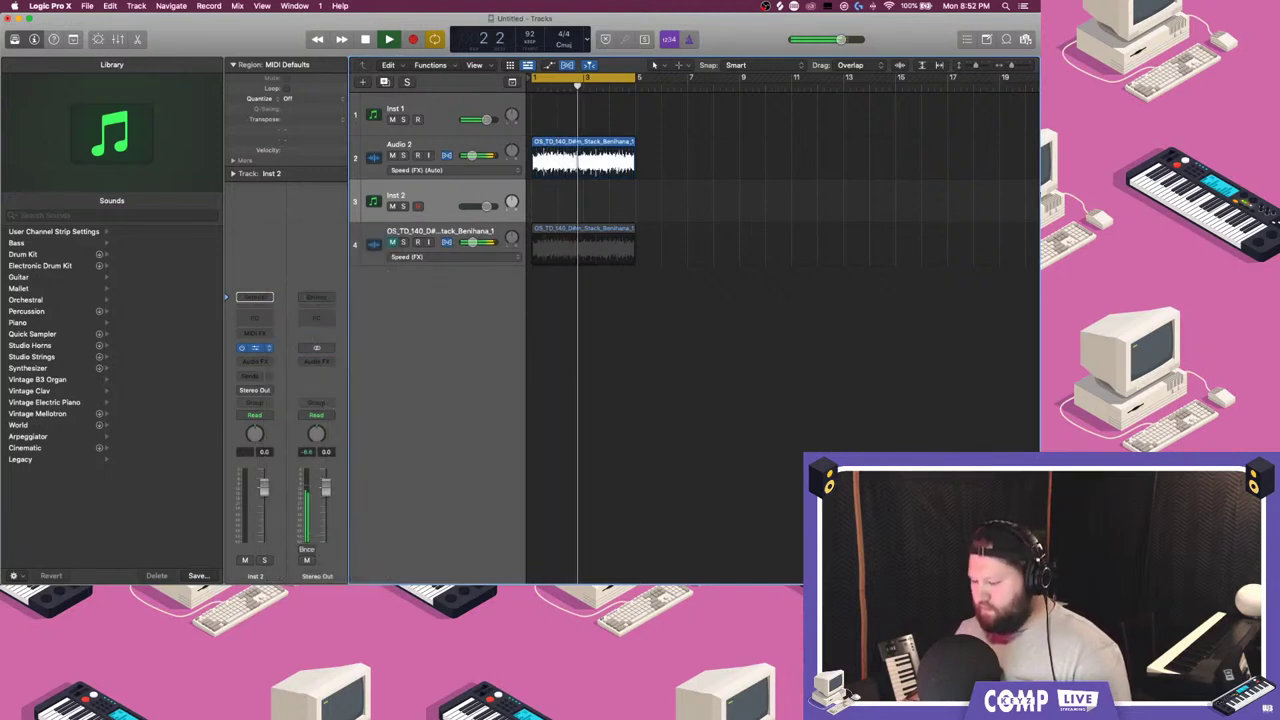
- Show the Mapping section of the Sampler on Inst 2
{"action": "left_click", "coordinate": [1026, 343]}
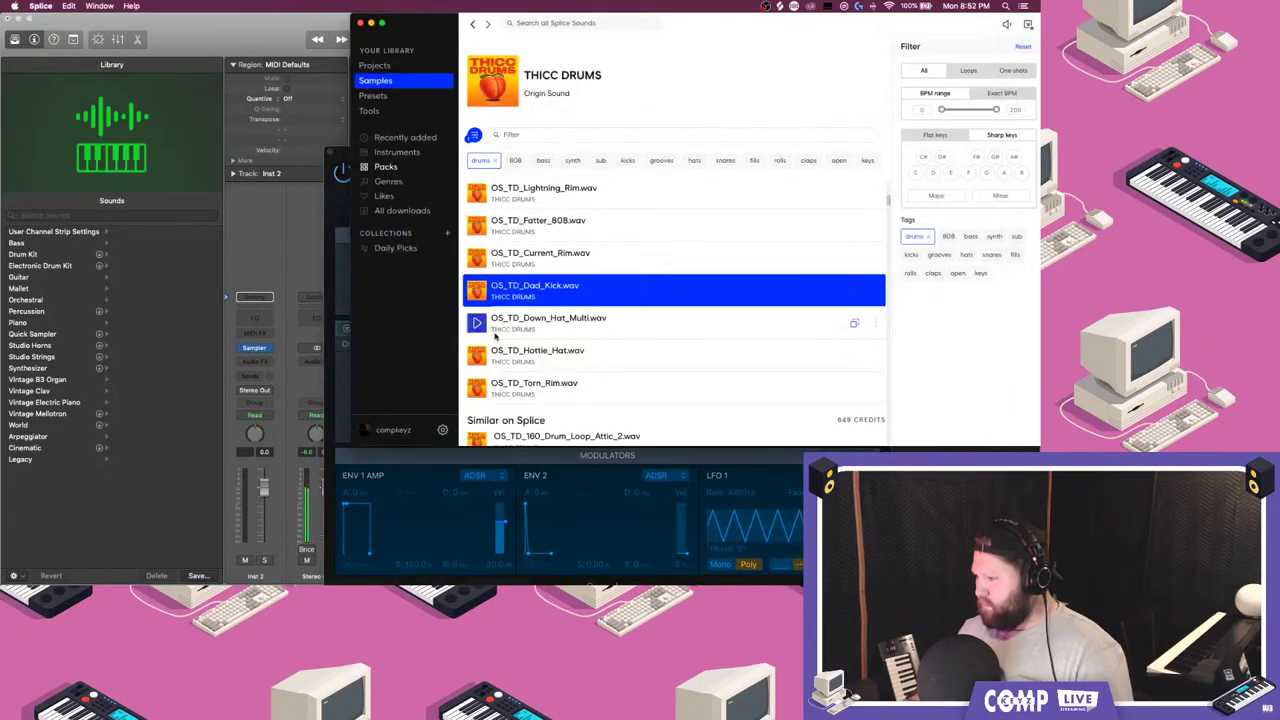
{"action": "left_click", "coordinate": [526, 517]}
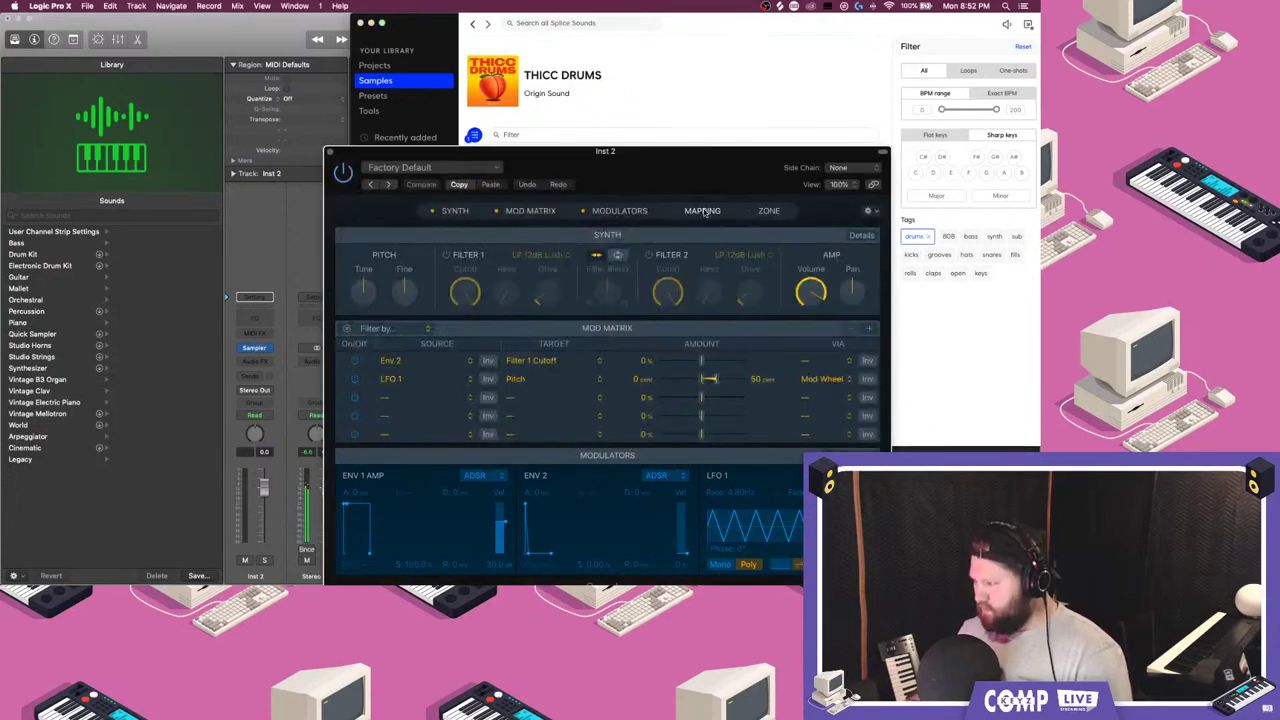
{"action": "left_click", "coordinate": [703, 211]}
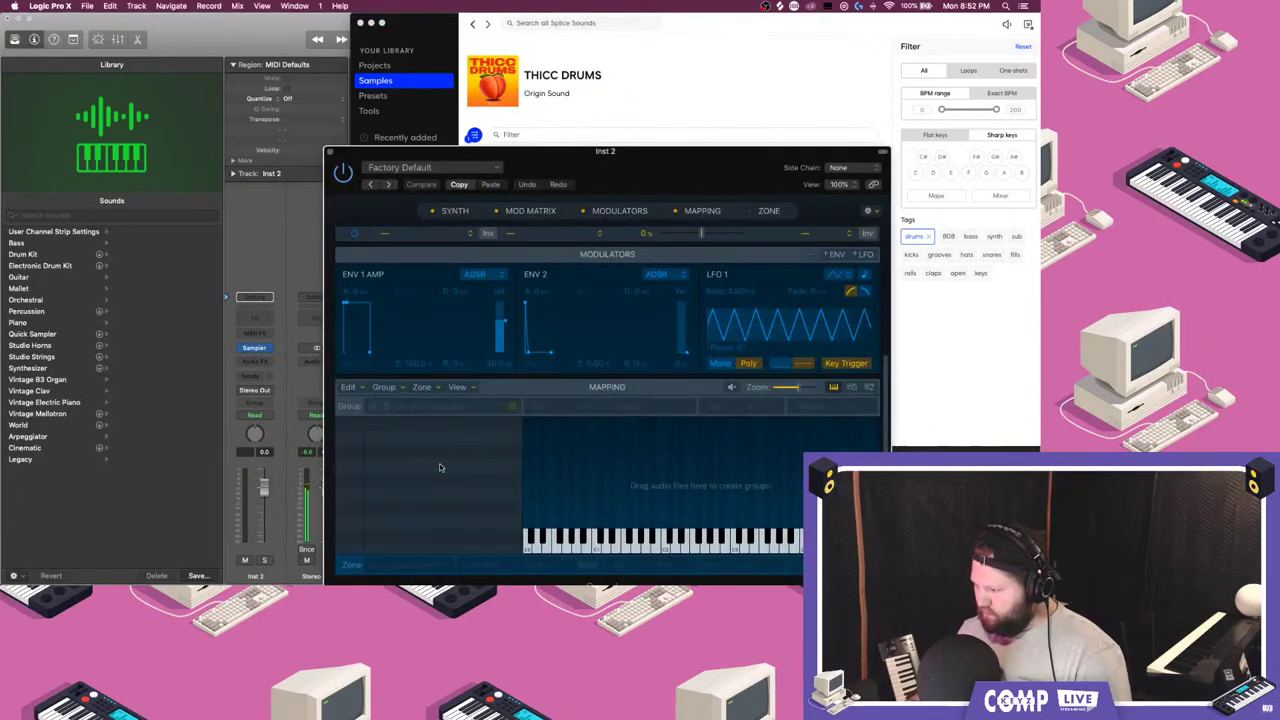
- In Splice, audition OS_TD_Fatter_808.wav in the THICC DRUMS pack and narrow the drum samples by the 808 tag
{"action": "left_click", "coordinate": [926, 334]}
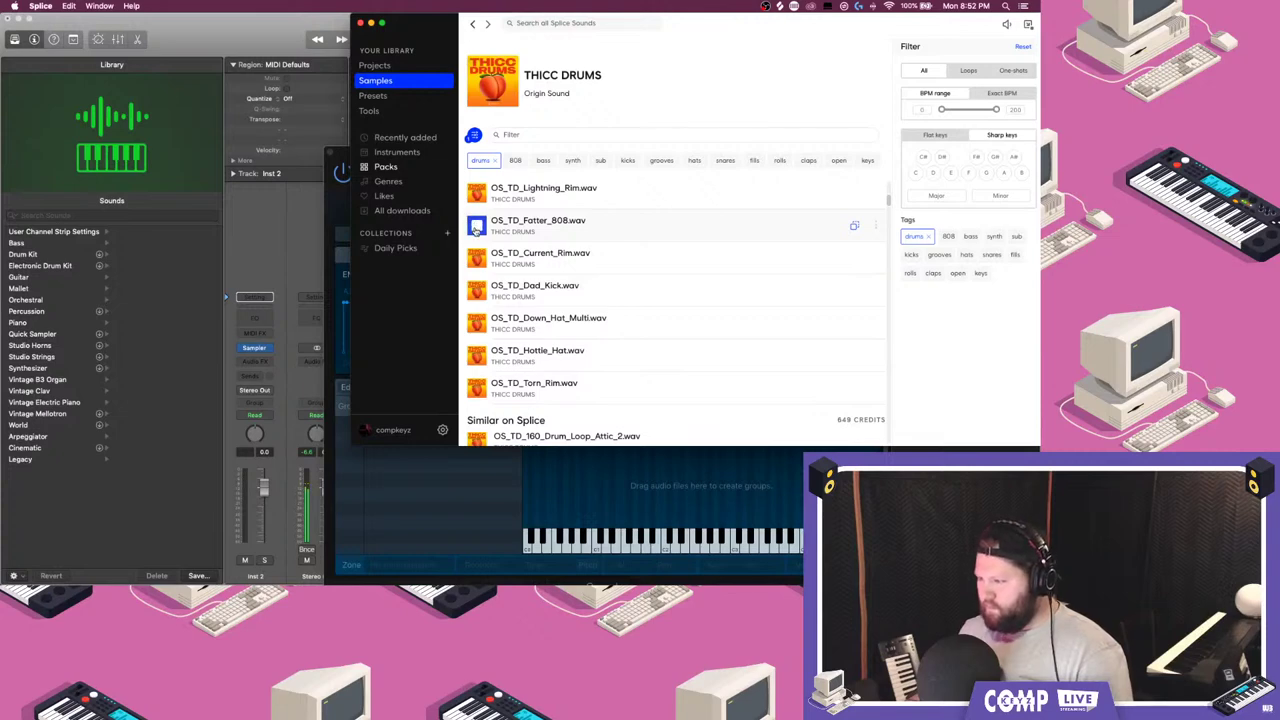
{"action": "scroll", "coordinate": [484, 265], "scroll_direction": "down", "scroll_amount": 5}
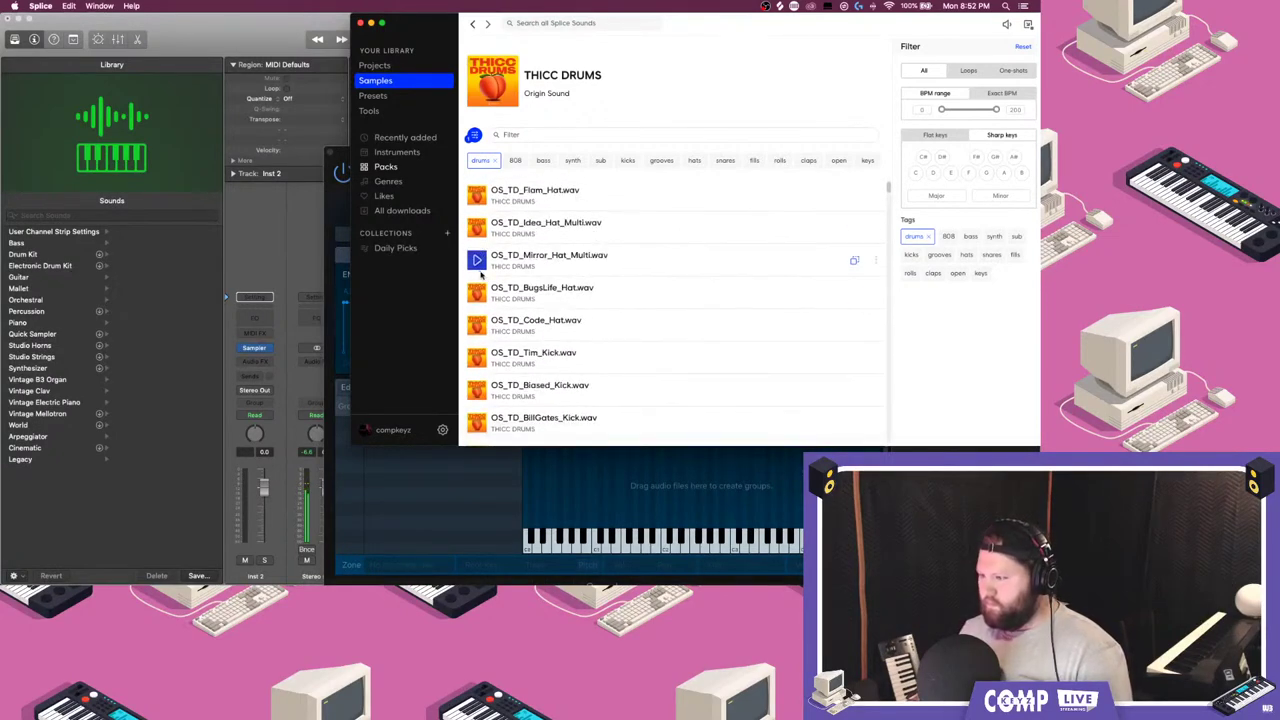
{"action": "scroll", "coordinate": [483, 280], "scroll_direction": "down", "scroll_amount": 3}
{"action": "scroll", "coordinate": [476, 372], "scroll_direction": "down", "scroll_amount": 6}
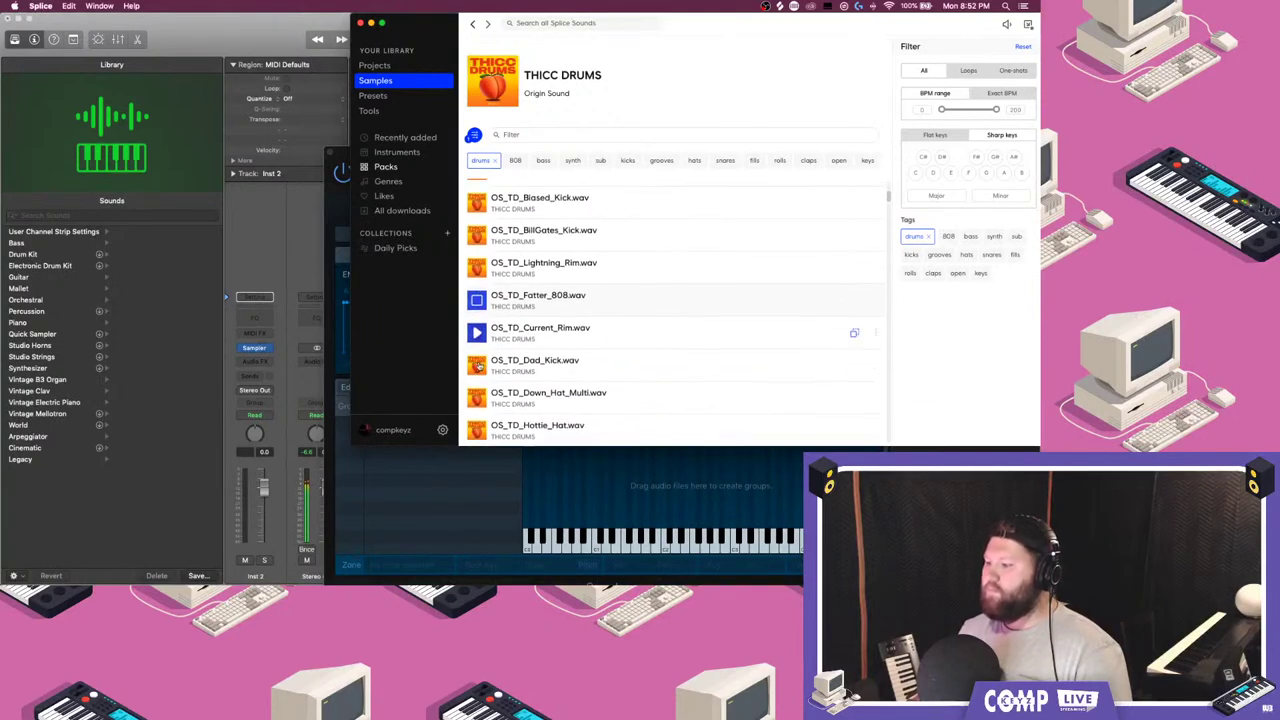
{"action": "scroll", "coordinate": [483, 370], "scroll_direction": "down", "scroll_amount": 2}
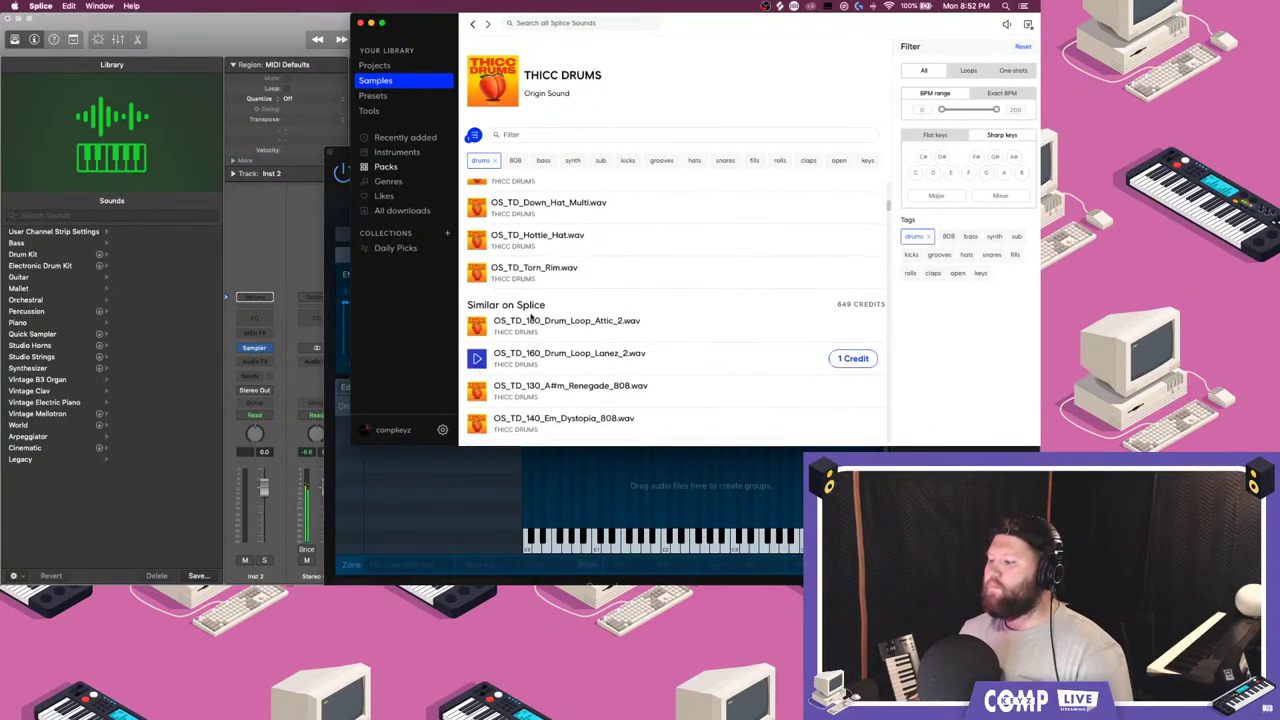
{"action": "left_click", "coordinate": [516, 161]}
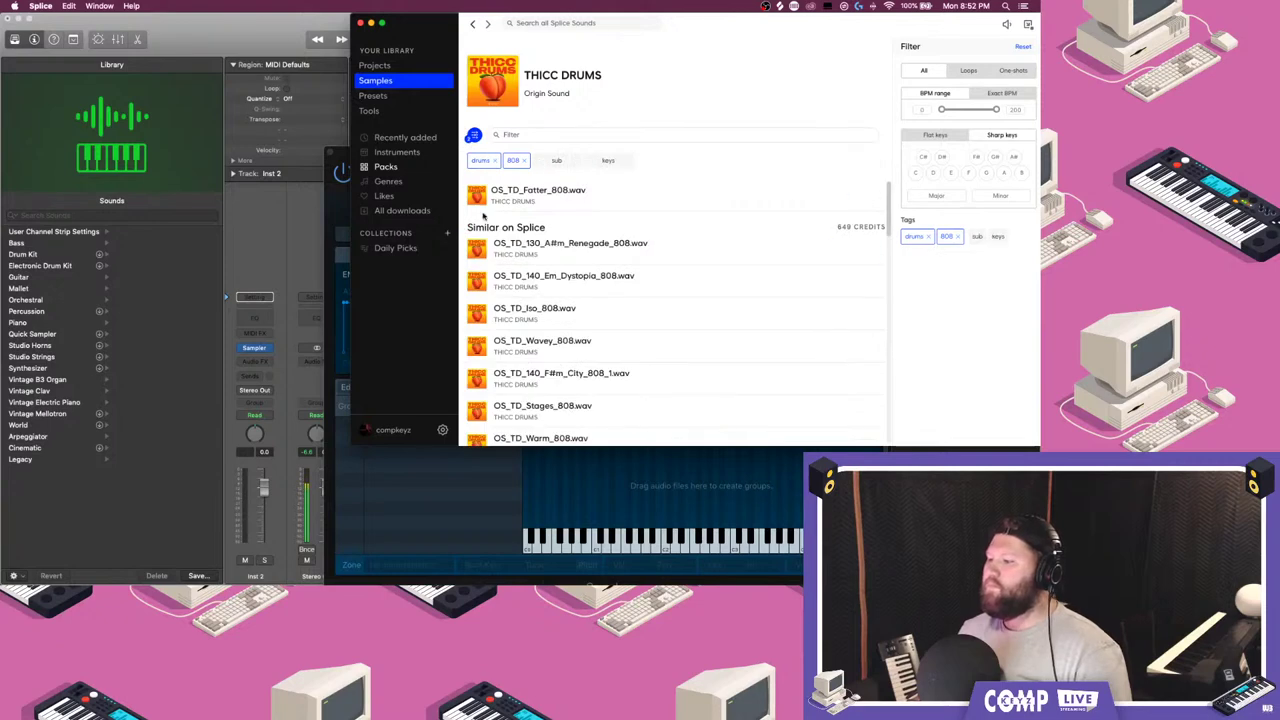
- Audition the similar THICC DRUMS 808 samples, from OS_TD_140_Em_Dystopia_808.wav down to OS_TD_Gnarly_808.wav
{"action": "left_click", "coordinate": [476, 281]}
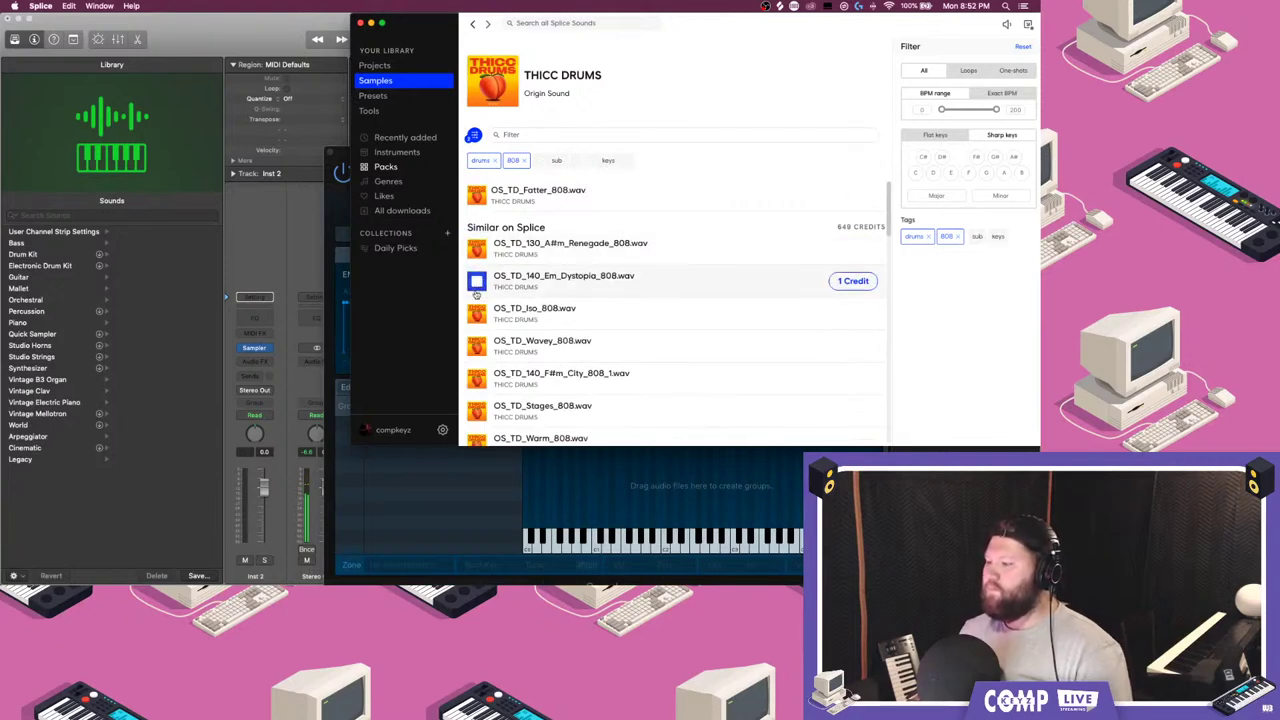
{"action": "left_click", "coordinate": [476, 346]}
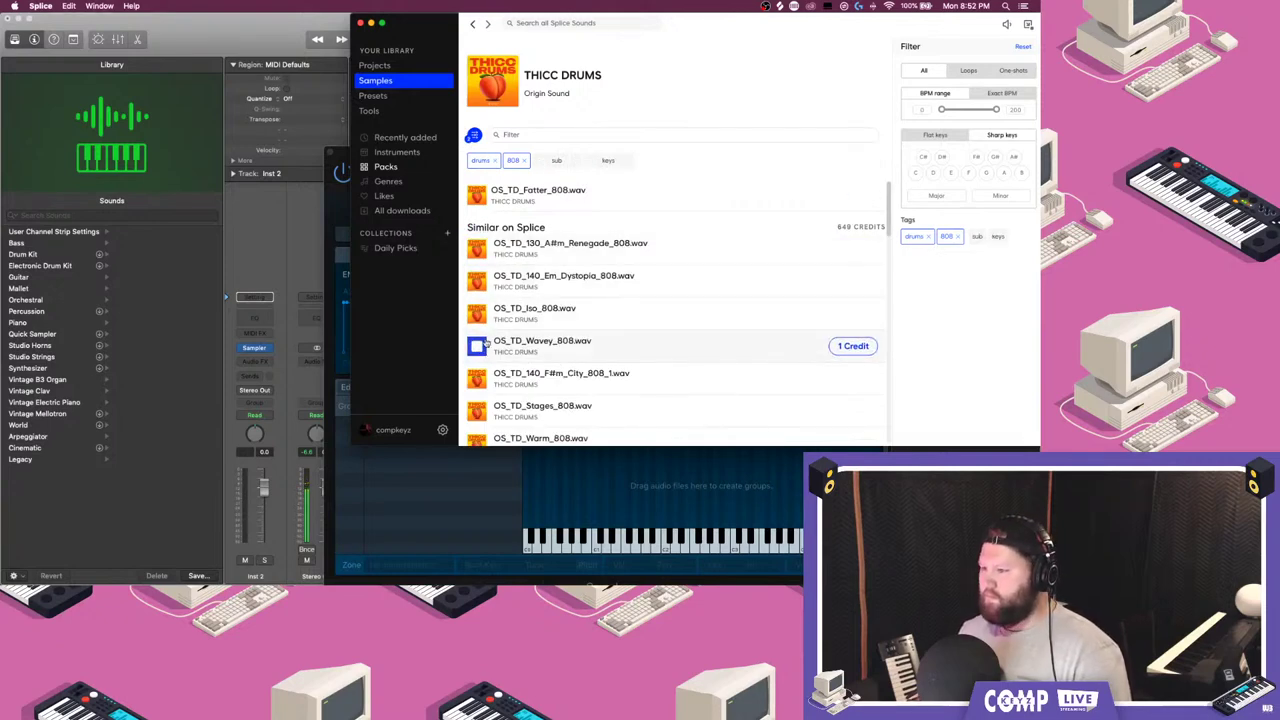
{"action": "left_click", "coordinate": [476, 379]}
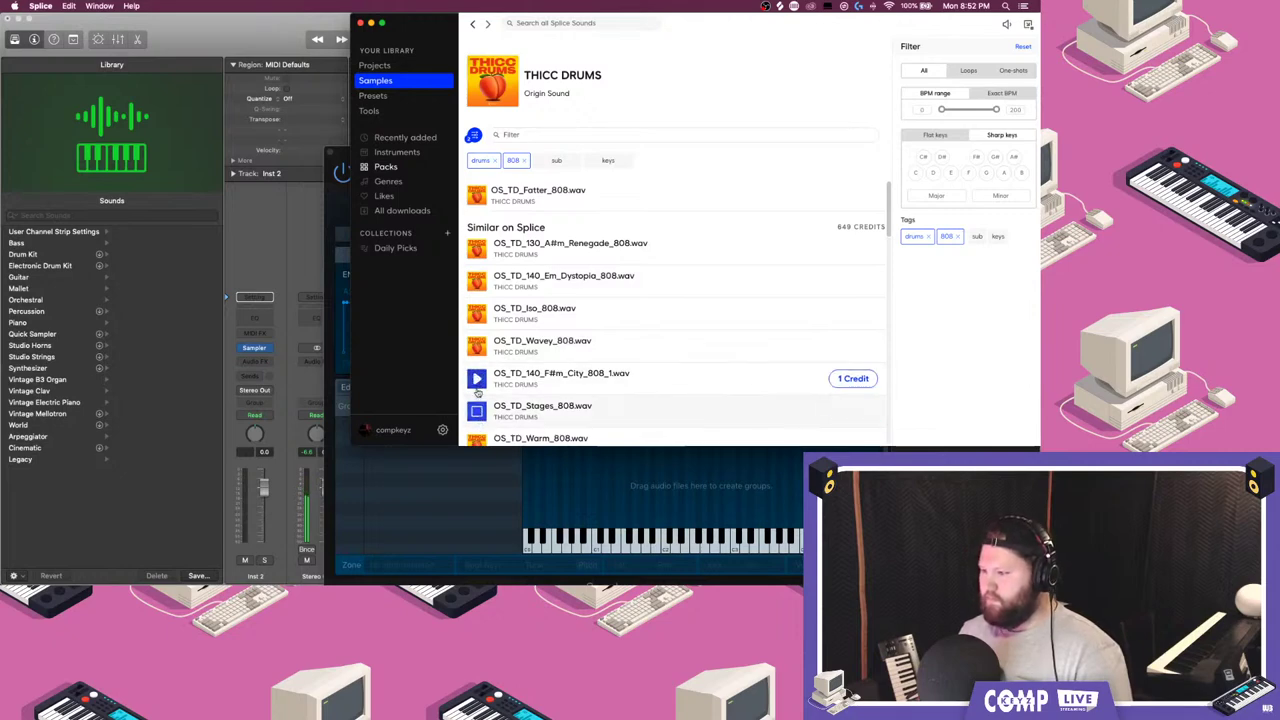
{"action": "scroll", "coordinate": [477, 377], "scroll_direction": "down", "scroll_amount": 3}
{"action": "left_click", "coordinate": [477, 372]}
{"action": "scroll", "coordinate": [477, 377], "scroll_direction": "down", "scroll_amount": 2}
{"action": "left_click", "coordinate": [477, 377]}
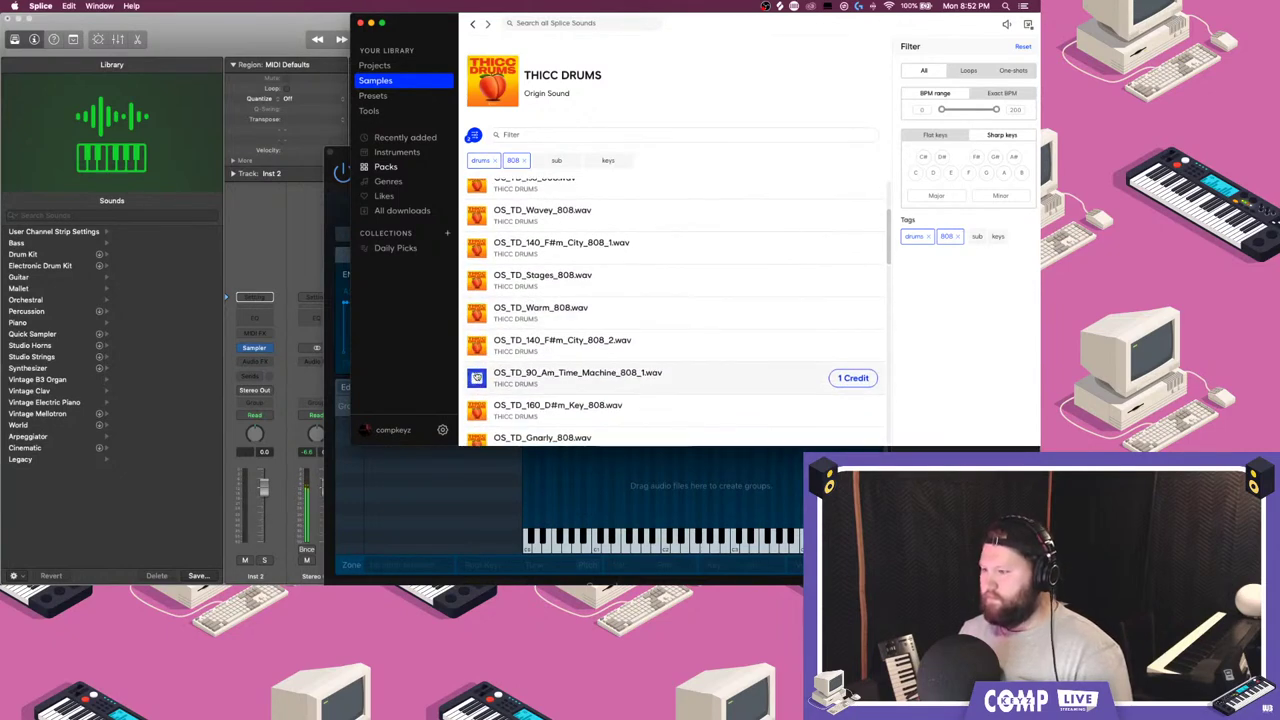
{"action": "scroll", "coordinate": [477, 345], "scroll_direction": "down", "scroll_amount": 3}
{"action": "left_click", "coordinate": [477, 340]}
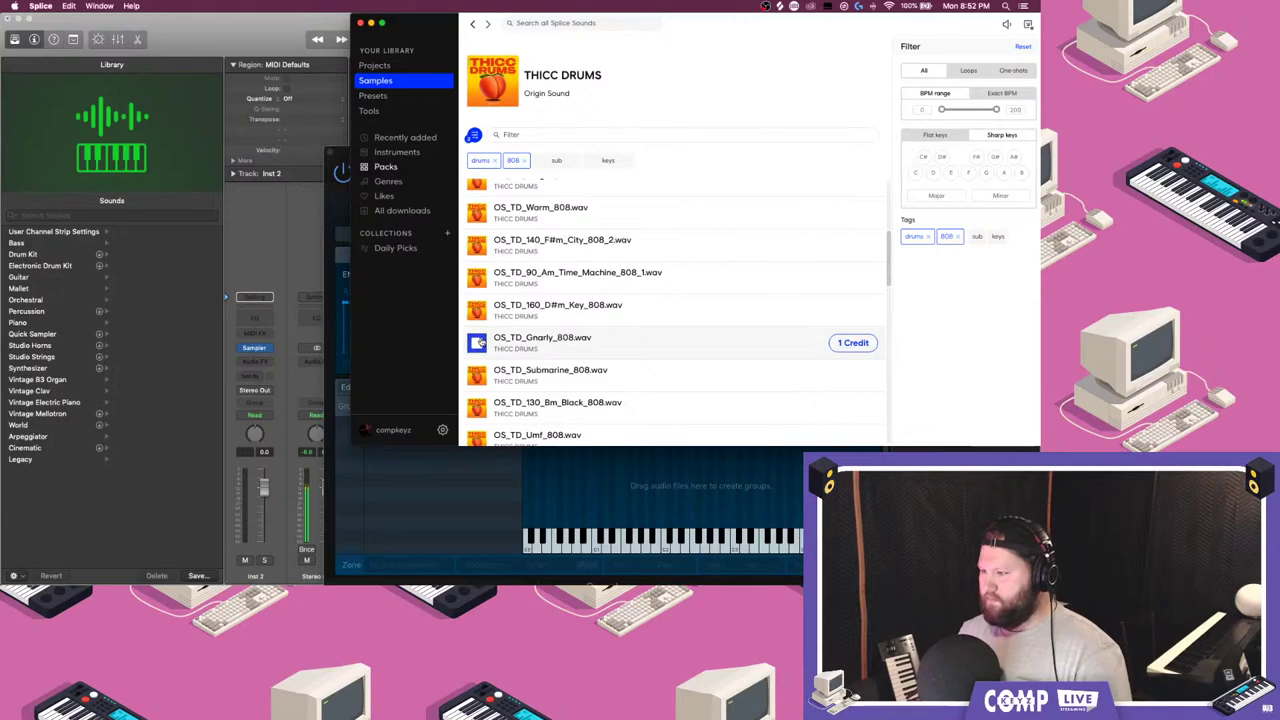
- Restrict the 808 samples to one-shots and audition several, including Haptic, Submarine, Bunny and Rumble
{"action": "left_click", "coordinate": [1012, 71]}
{"action": "left_click", "coordinate": [477, 313]}
{"action": "left_click", "coordinate": [479, 240]}
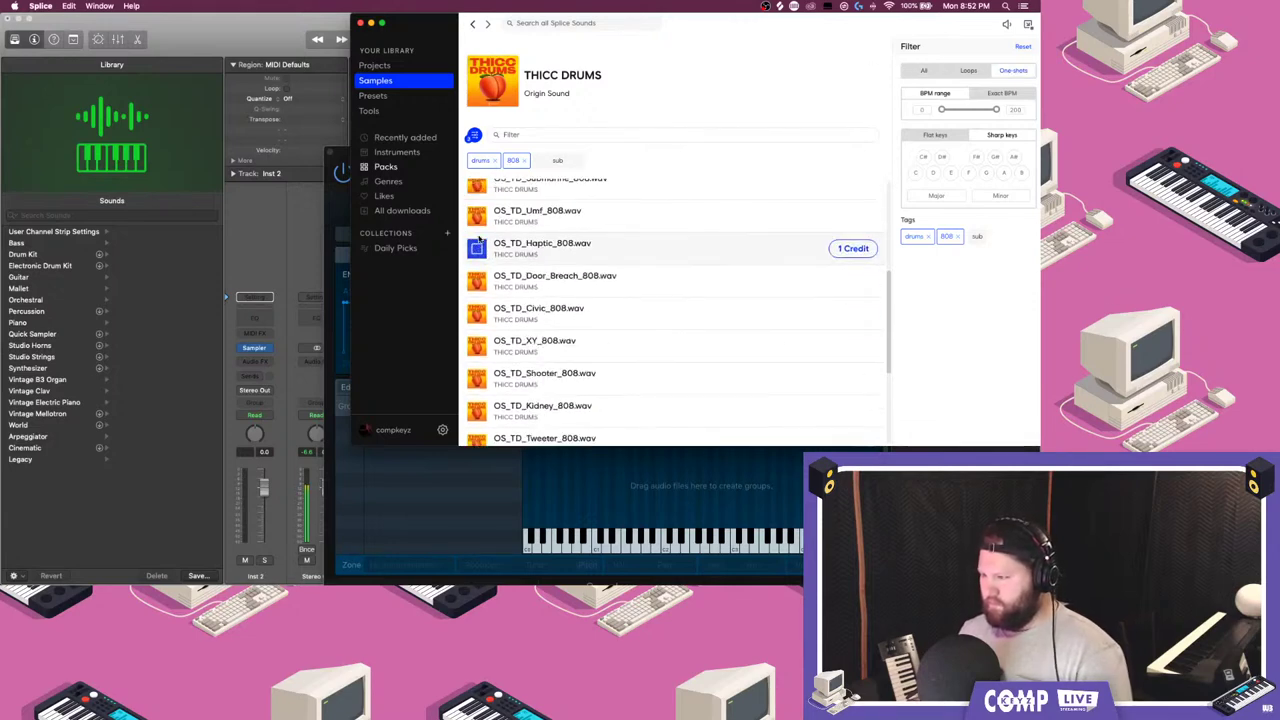
{"action": "scroll", "coordinate": [477, 280], "scroll_direction": "up", "scroll_amount": 3}
{"action": "left_click", "coordinate": [477, 265]}
{"action": "left_click", "coordinate": [477, 300]}
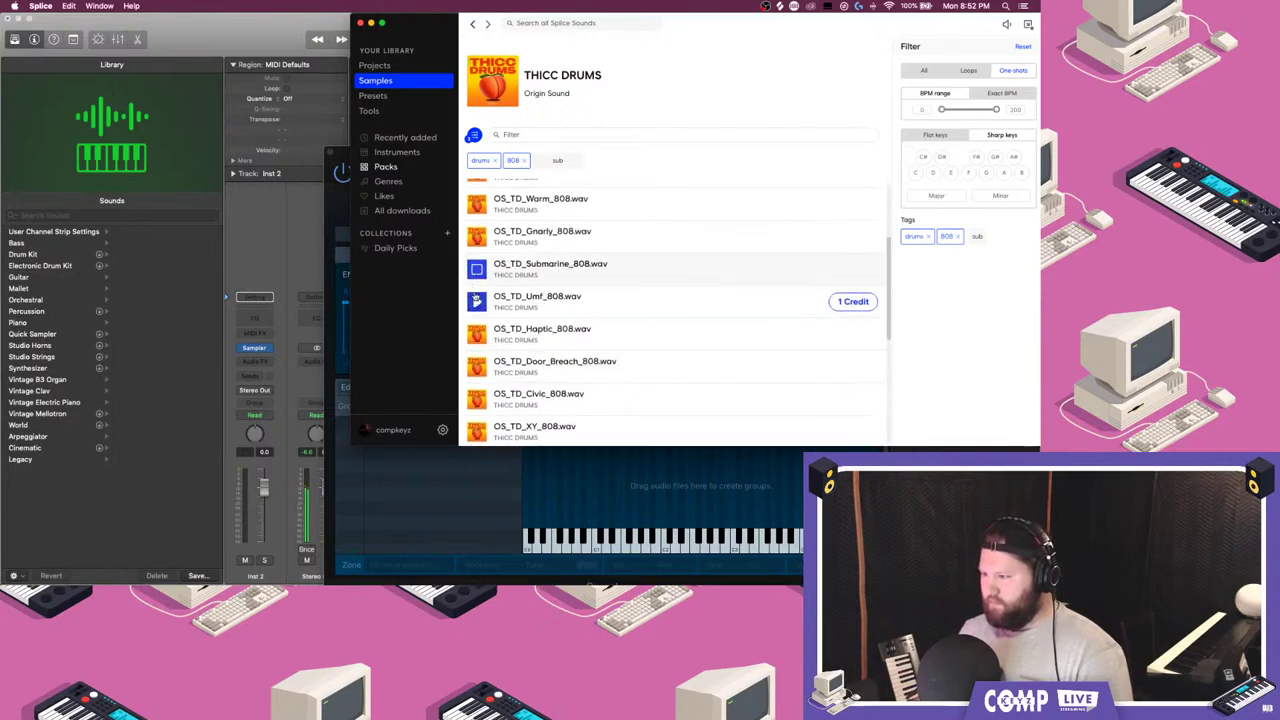
{"action": "scroll", "coordinate": [478, 340], "scroll_direction": "down", "scroll_amount": 5}
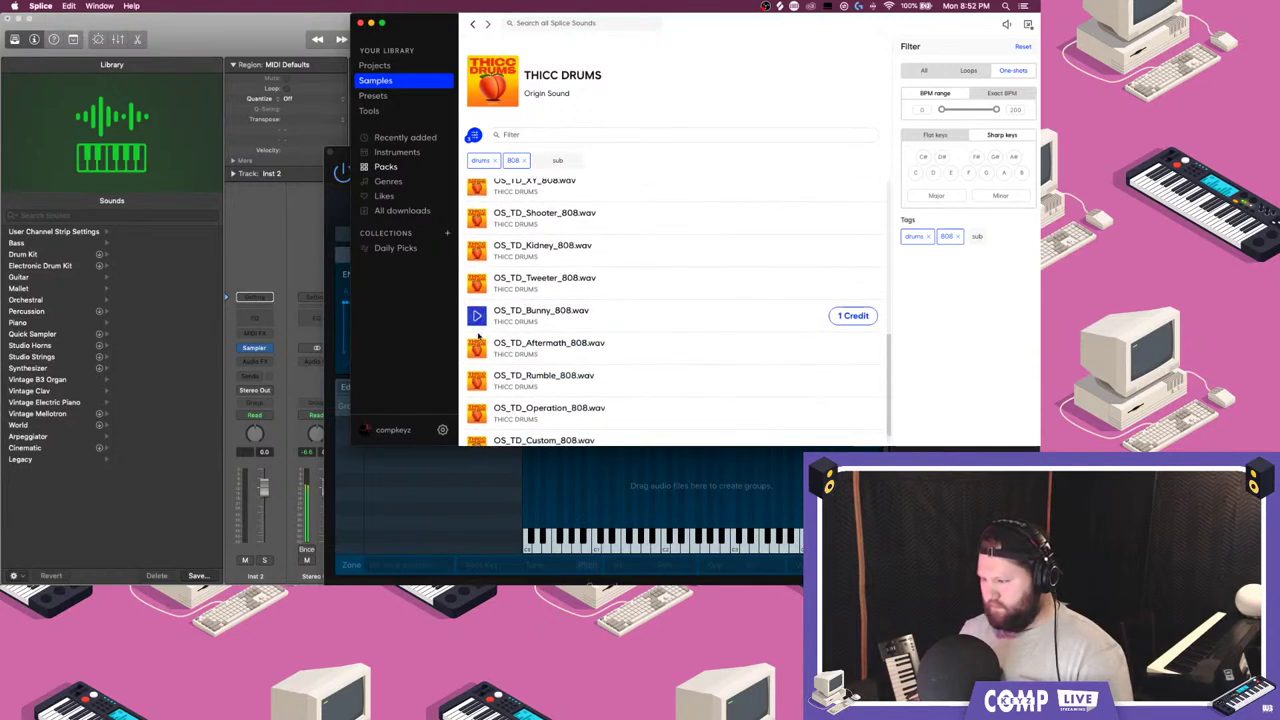
{"action": "scroll", "coordinate": [477, 316], "scroll_direction": "down", "scroll_amount": 1}
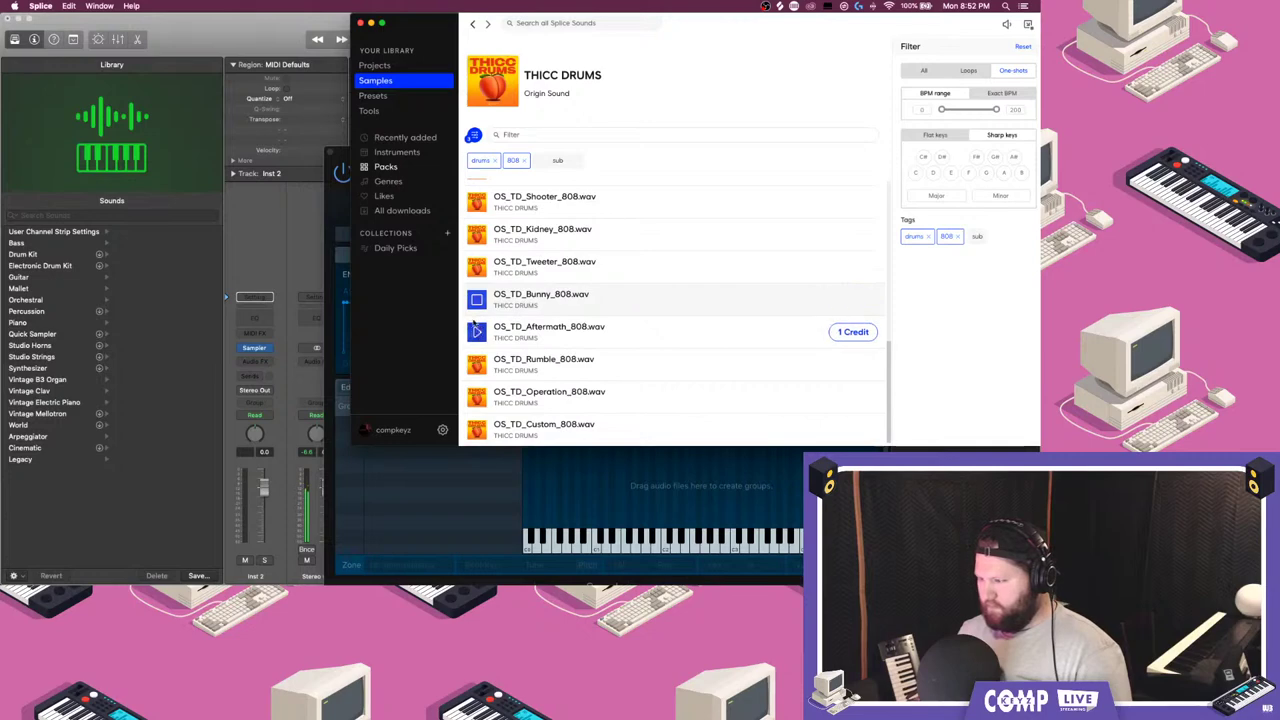
{"action": "left_click", "coordinate": [484, 395]}
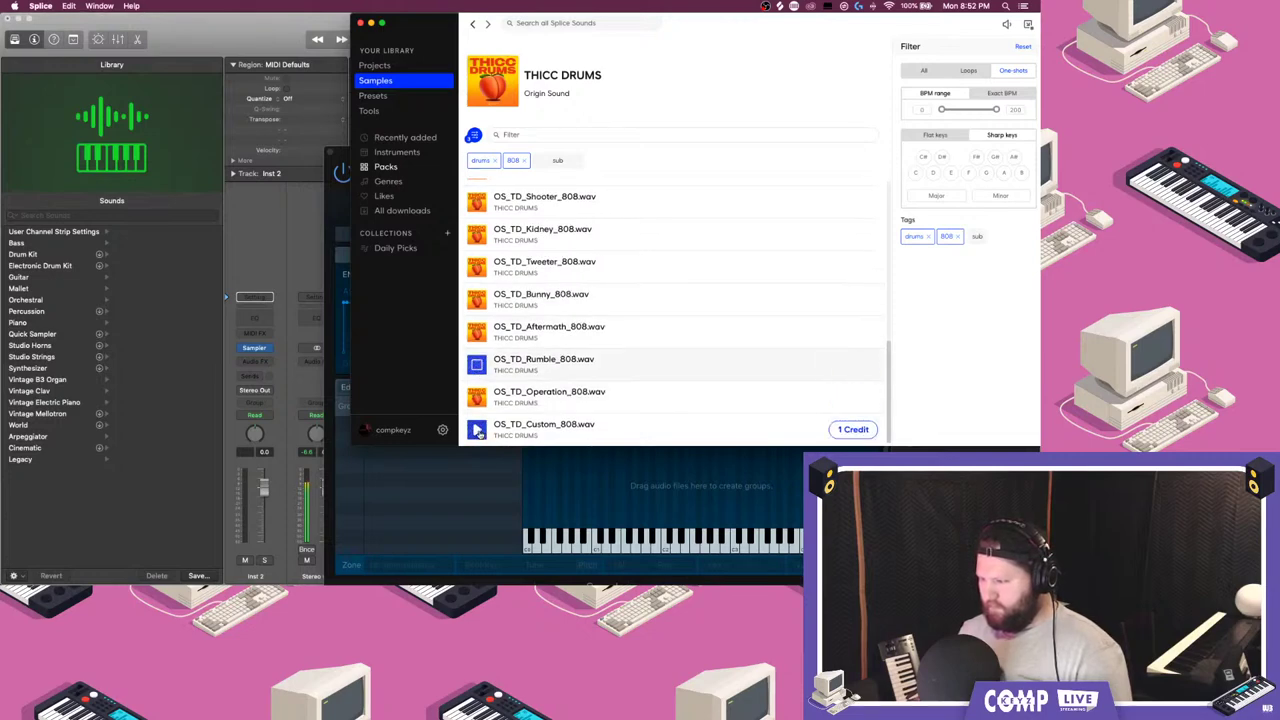
- Audition the 808 one-shots in the middle of the list, including OS_TD_Haptic_808.wav and OS_TD_Door_Breach_808.wav
{"action": "scroll", "coordinate": [474, 380], "scroll_direction": "up", "scroll_amount": 1}
{"action": "scroll", "coordinate": [474, 340], "scroll_direction": "up", "scroll_amount": 3}
{"action": "left_click", "coordinate": [476, 258]}
{"action": "scroll", "coordinate": [476, 262], "scroll_direction": "up", "scroll_amount": 1}
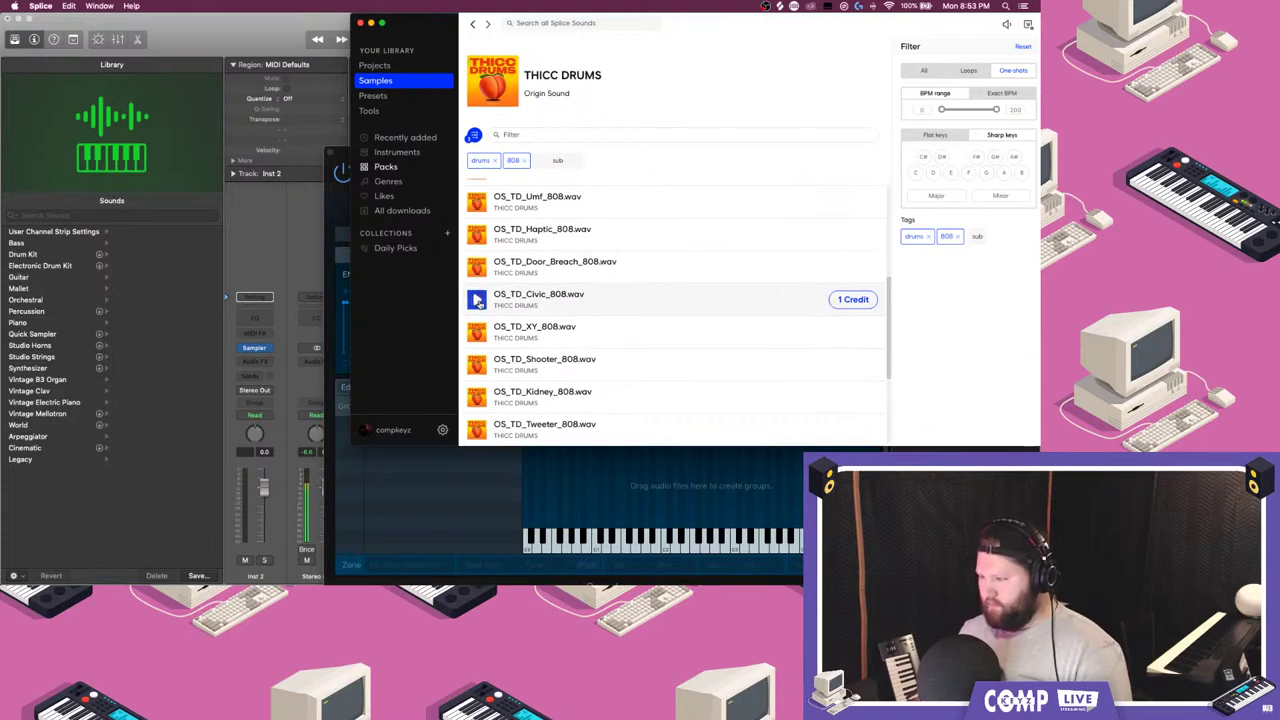
{"action": "left_click", "coordinate": [477, 267]}
{"action": "scroll", "coordinate": [477, 267], "scroll_direction": "down", "scroll_amount": 1}
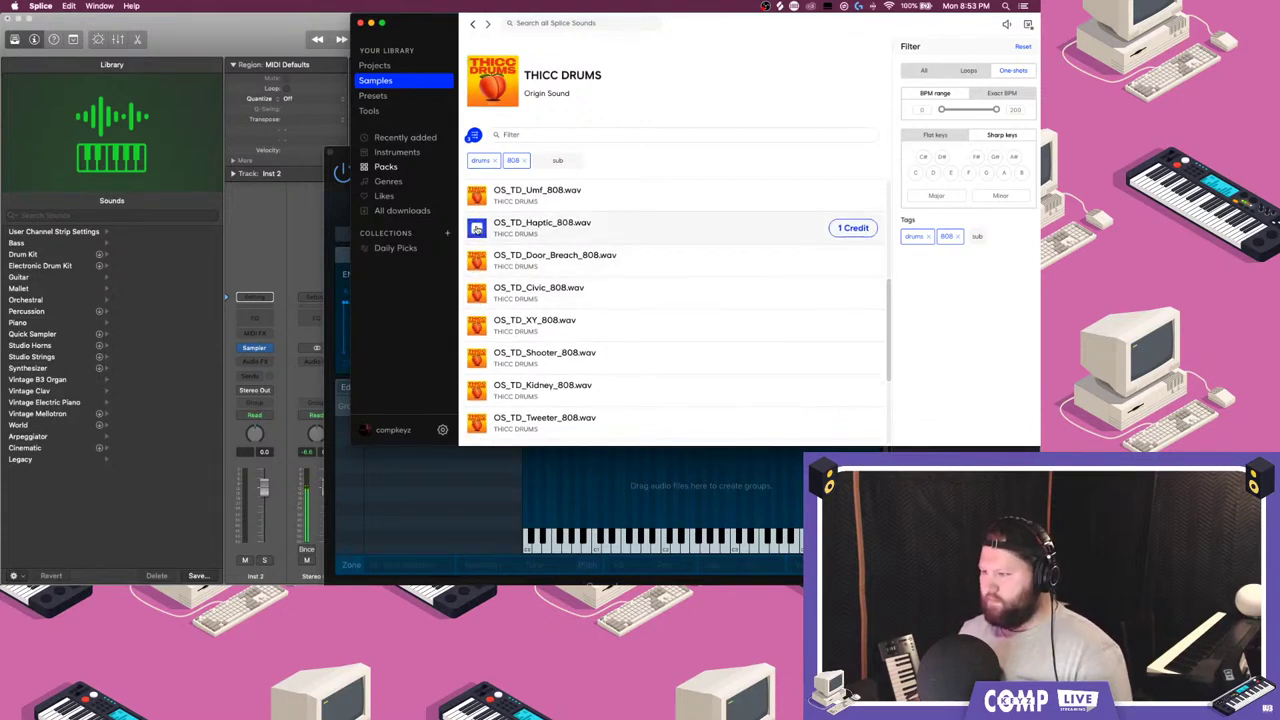
{"action": "left_click", "coordinate": [476, 261]}
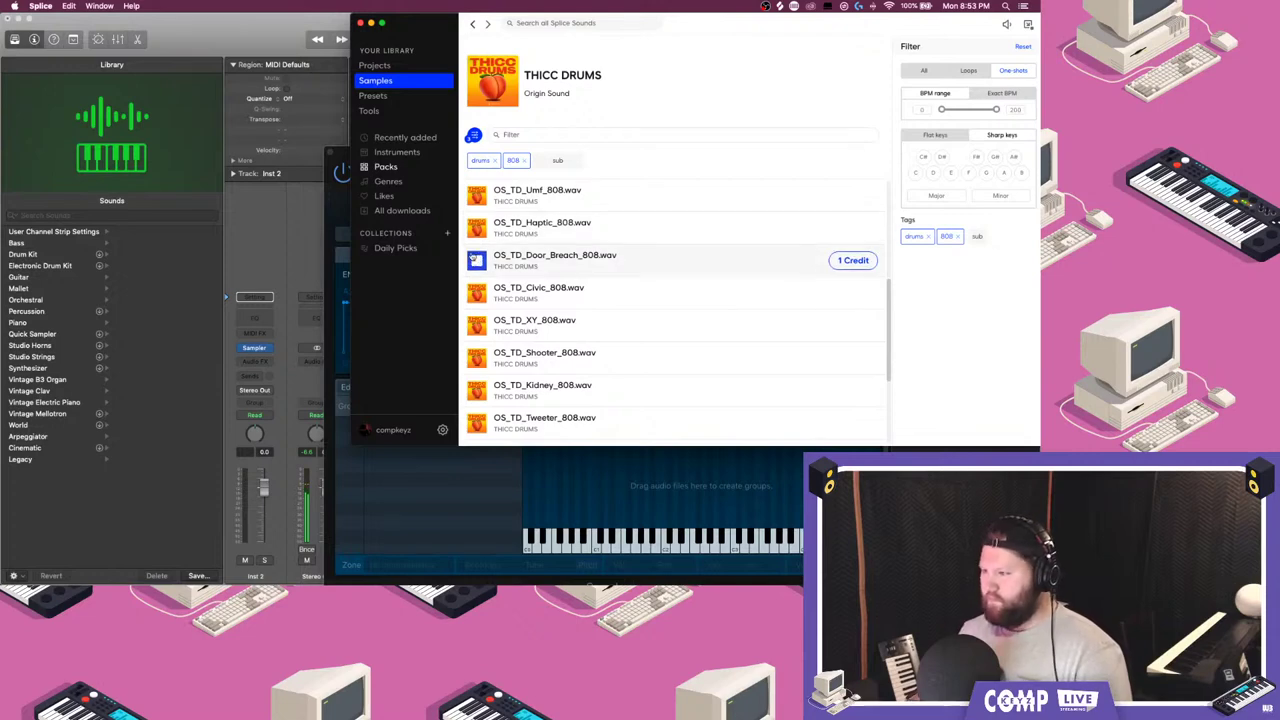
- Audition the 808 one-shots upward through the list from OS_TD_Submarine_808.wav to OS_TD_Iso_808.wav
{"action": "scroll", "coordinate": [476, 258], "scroll_direction": "up", "scroll_amount": 3}
{"action": "left_click", "coordinate": [476, 260]}
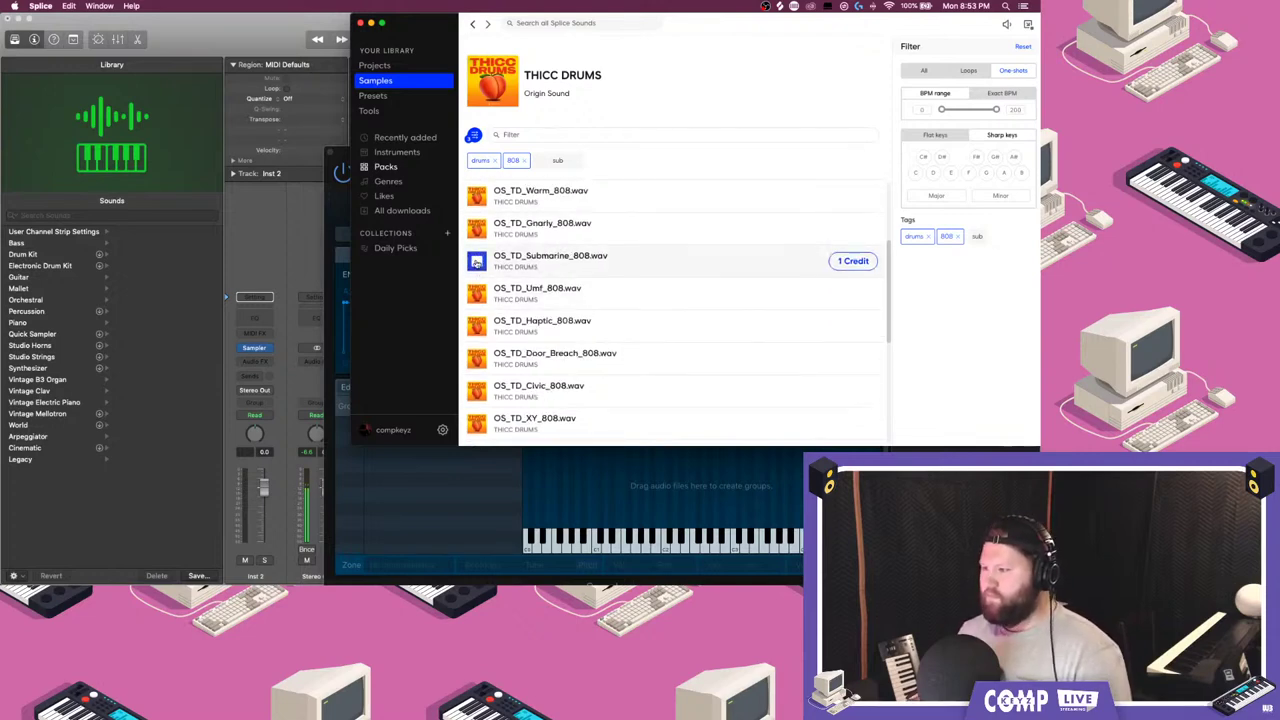
{"action": "left_click", "coordinate": [477, 228]}
{"action": "scroll", "coordinate": [477, 232], "scroll_direction": "up", "scroll_amount": 1}
{"action": "left_click", "coordinate": [477, 233]}
{"action": "scroll", "coordinate": [477, 235], "scroll_direction": "up", "scroll_amount": 1}
{"action": "left_click", "coordinate": [477, 240]}
{"action": "scroll", "coordinate": [477, 230], "scroll_direction": "up", "scroll_amount": 1}
{"action": "left_click", "coordinate": [477, 234]}
{"action": "scroll", "coordinate": [477, 234], "scroll_direction": "up", "scroll_amount": 1}
{"action": "left_click", "coordinate": [480, 226]}
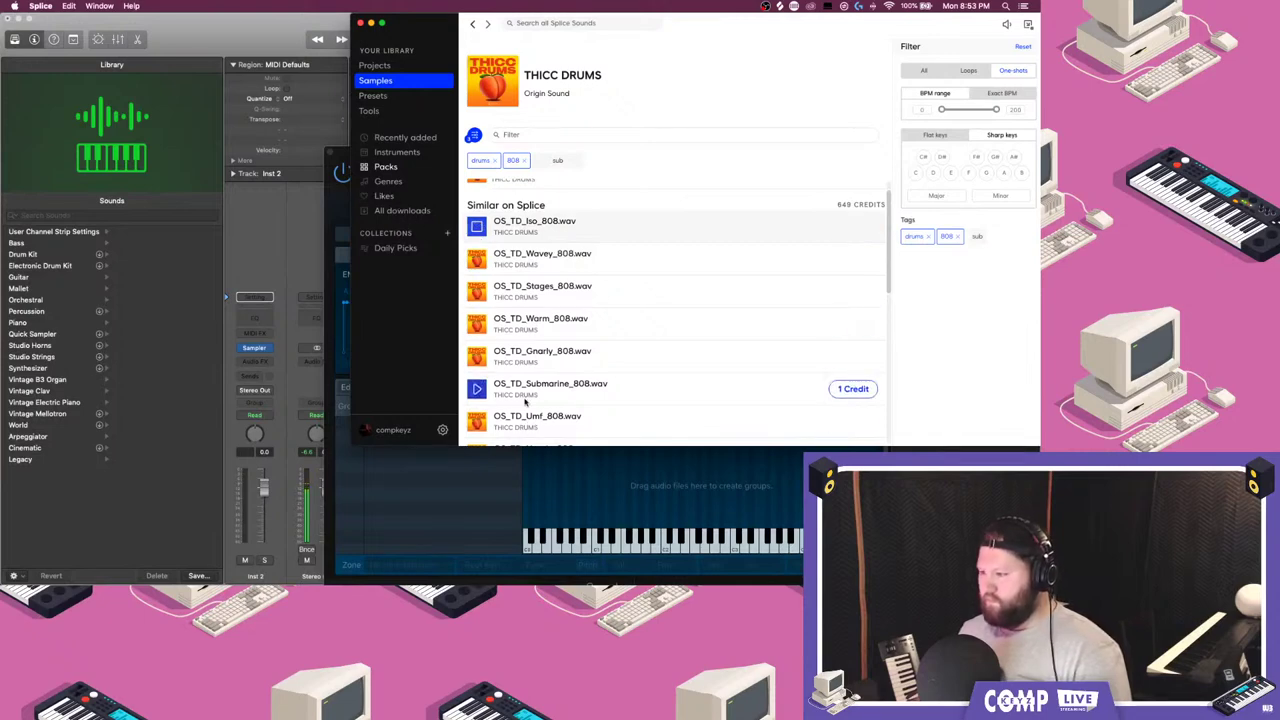
- Audition the Umf, Haptic and Door Breach 808 one-shots again, continuing down to OS_TD_Civic_808.wav
{"action": "scroll", "coordinate": [478, 390], "scroll_direction": "down", "scroll_amount": 1}
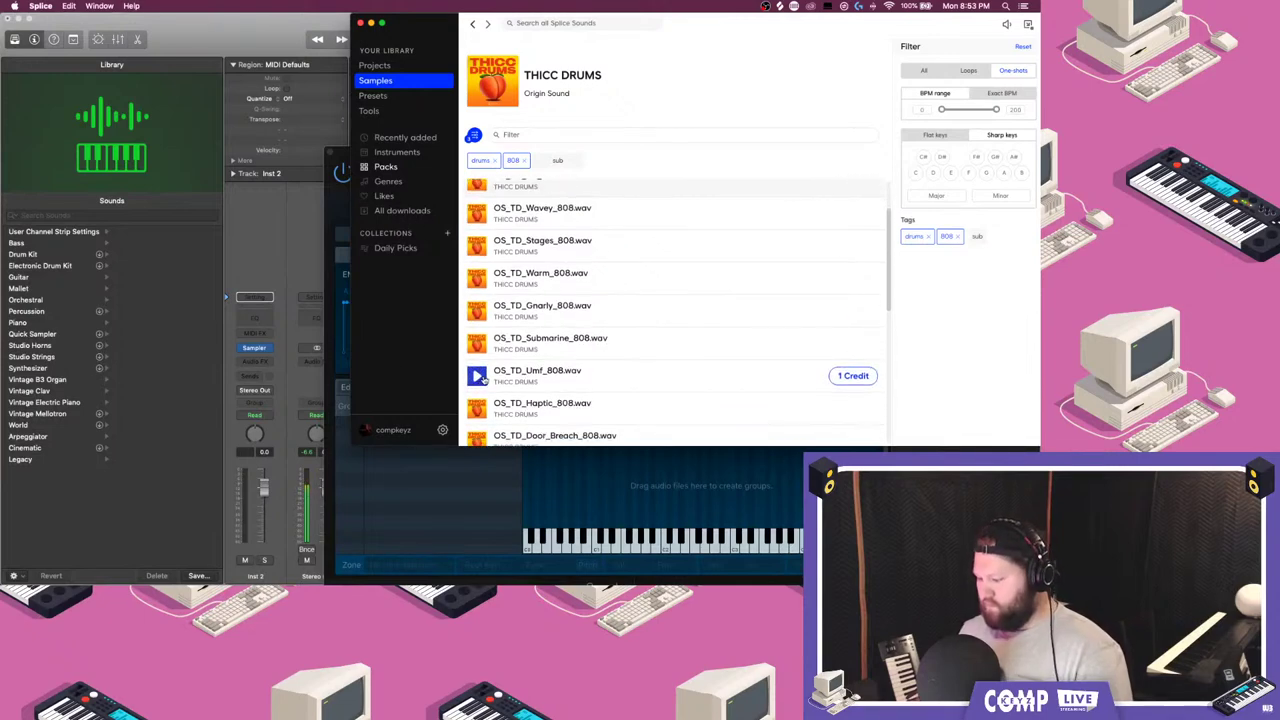
{"action": "left_click", "coordinate": [478, 375]}
{"action": "scroll", "coordinate": [478, 375], "scroll_direction": "down", "scroll_amount": 1}
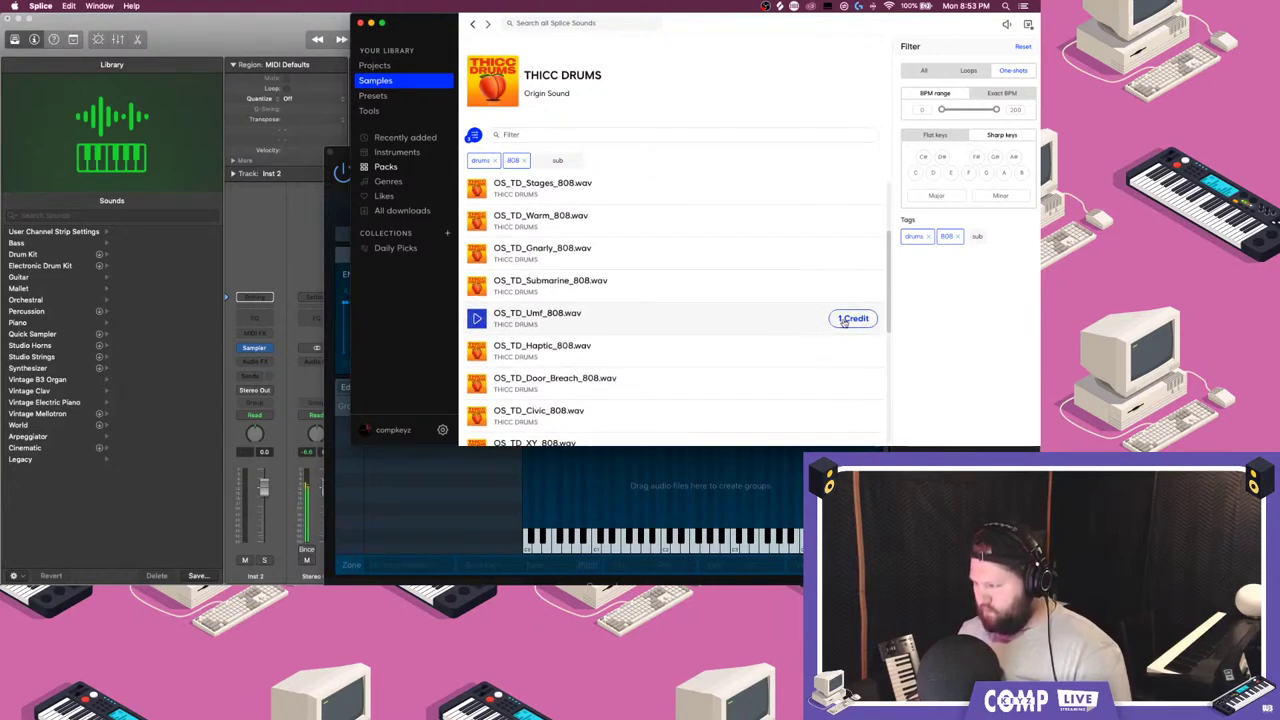
{"action": "left_click", "coordinate": [476, 350]}
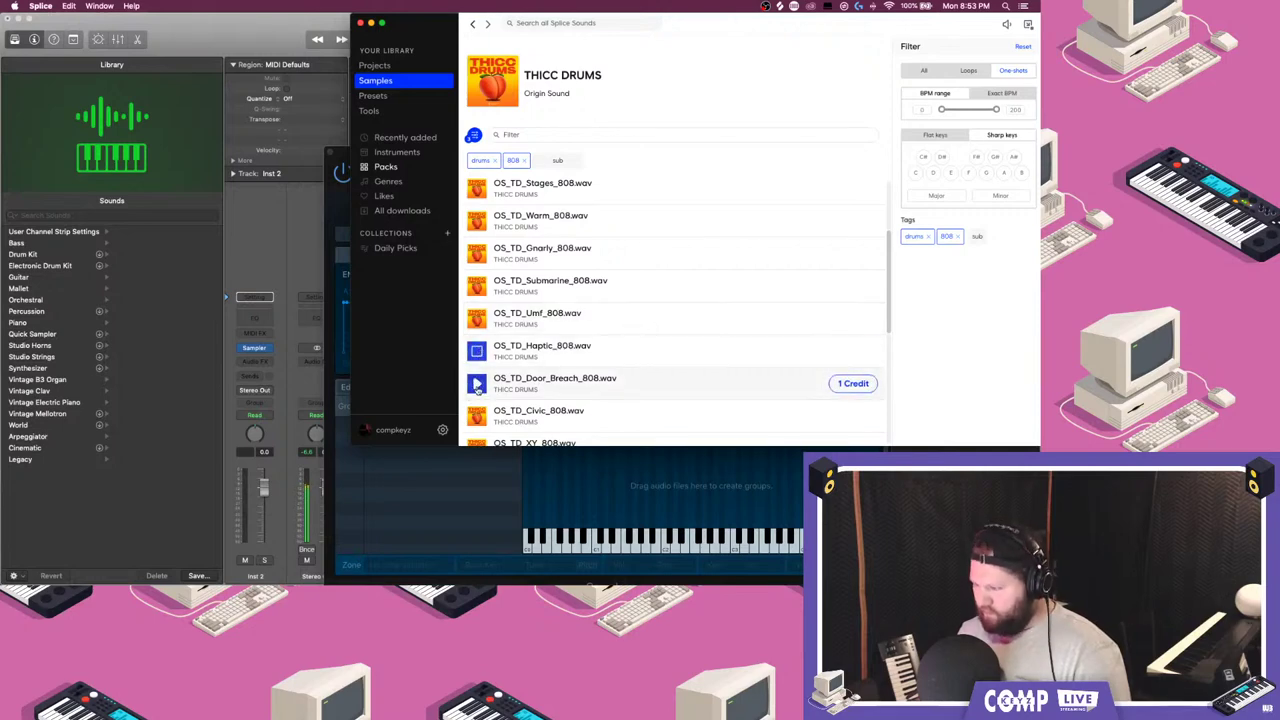
{"action": "left_click", "coordinate": [477, 385]}
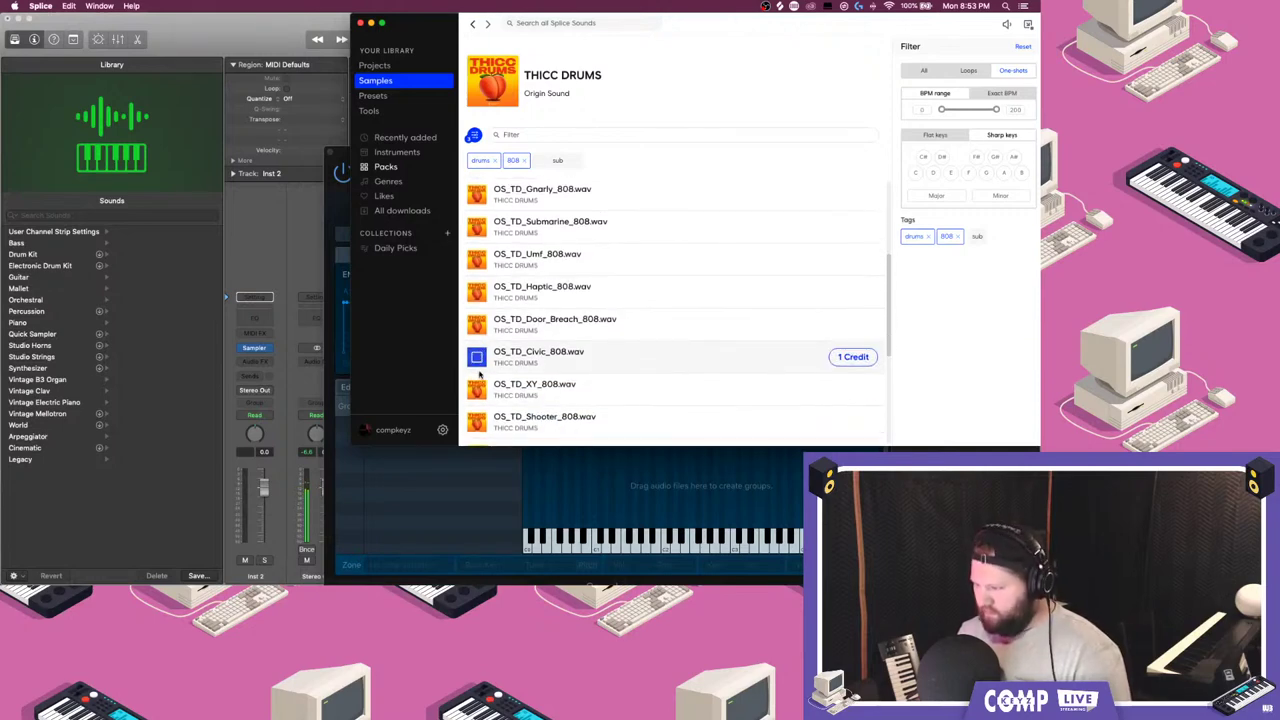
- Stop the project's playback in Logic Pro, and audition the XY, Shooter and Kidney 808 one-shots in Splice
{"action": "left_click", "coordinate": [265, 50]}
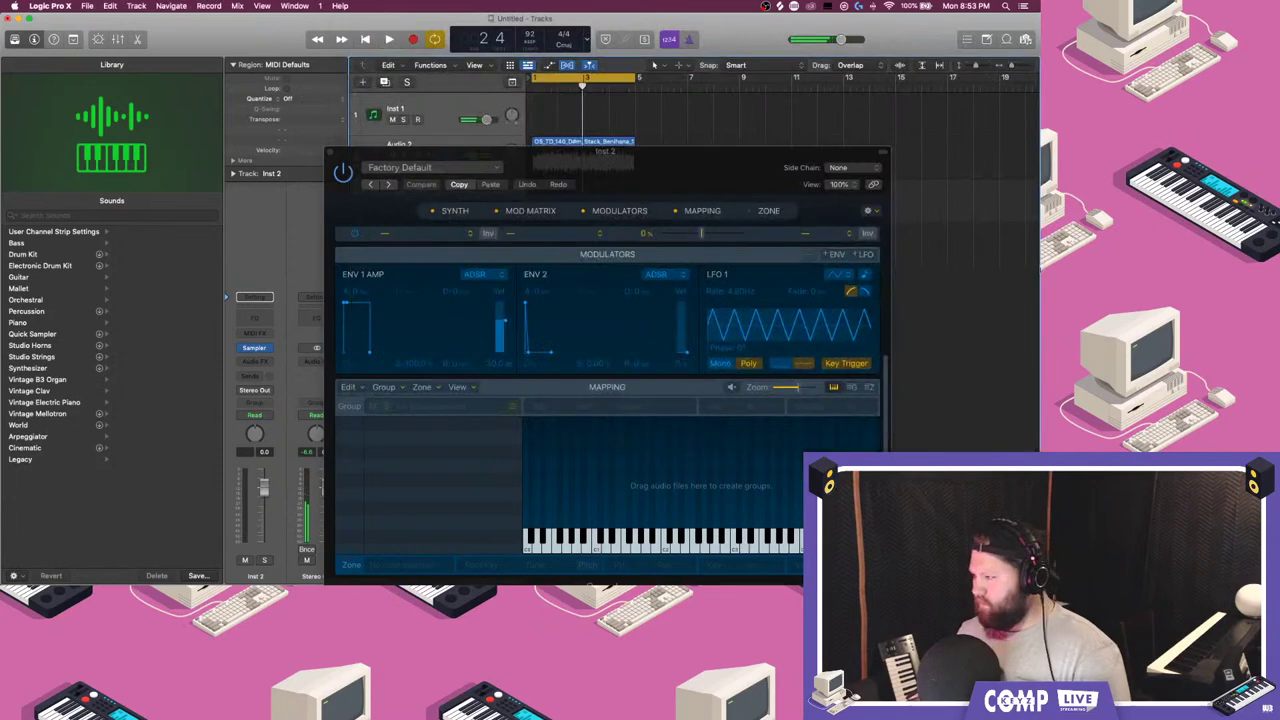
{"action": "mouse_move", "coordinate": [1026, 385]}
{"action": "left_click", "coordinate": [1026, 343]}
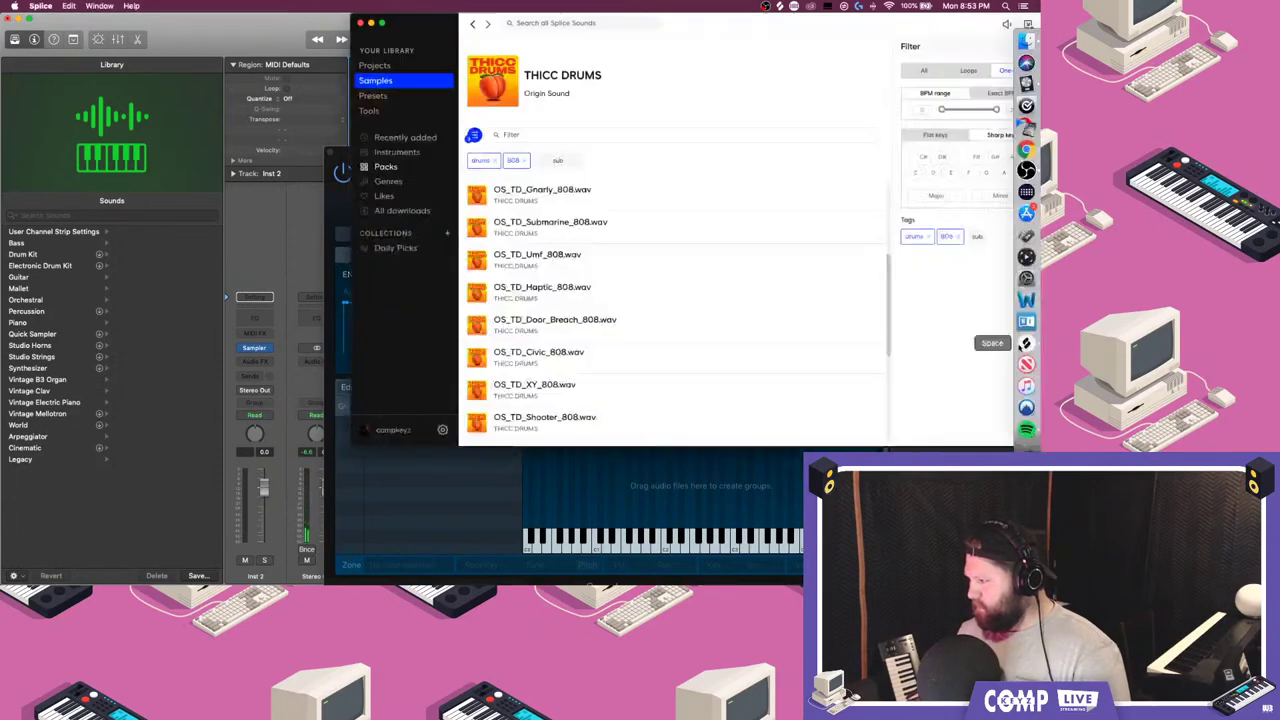
{"action": "left_click", "coordinate": [476, 392]}
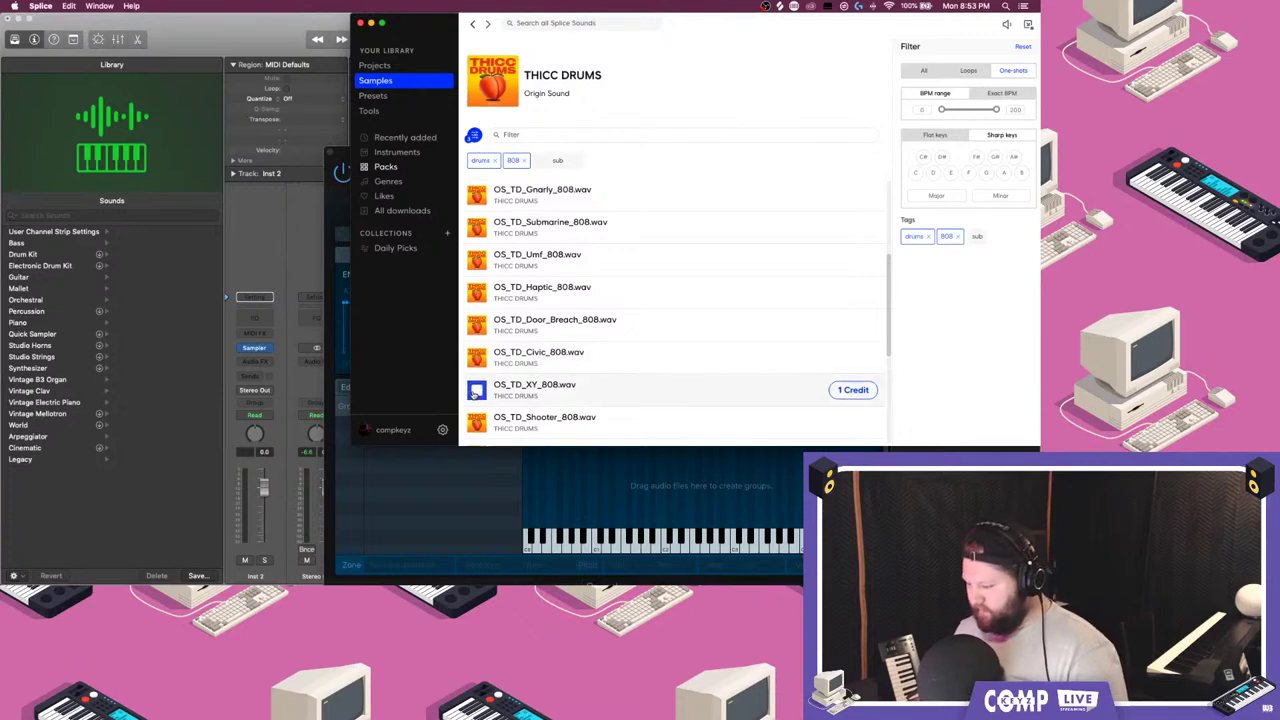
{"action": "left_click", "coordinate": [476, 414]}
{"action": "scroll", "coordinate": [476, 405], "scroll_direction": "down", "scroll_amount": 2}
{"action": "left_click", "coordinate": [476, 400]}
{"action": "scroll", "coordinate": [476, 398], "scroll_direction": "down", "scroll_amount": 2}
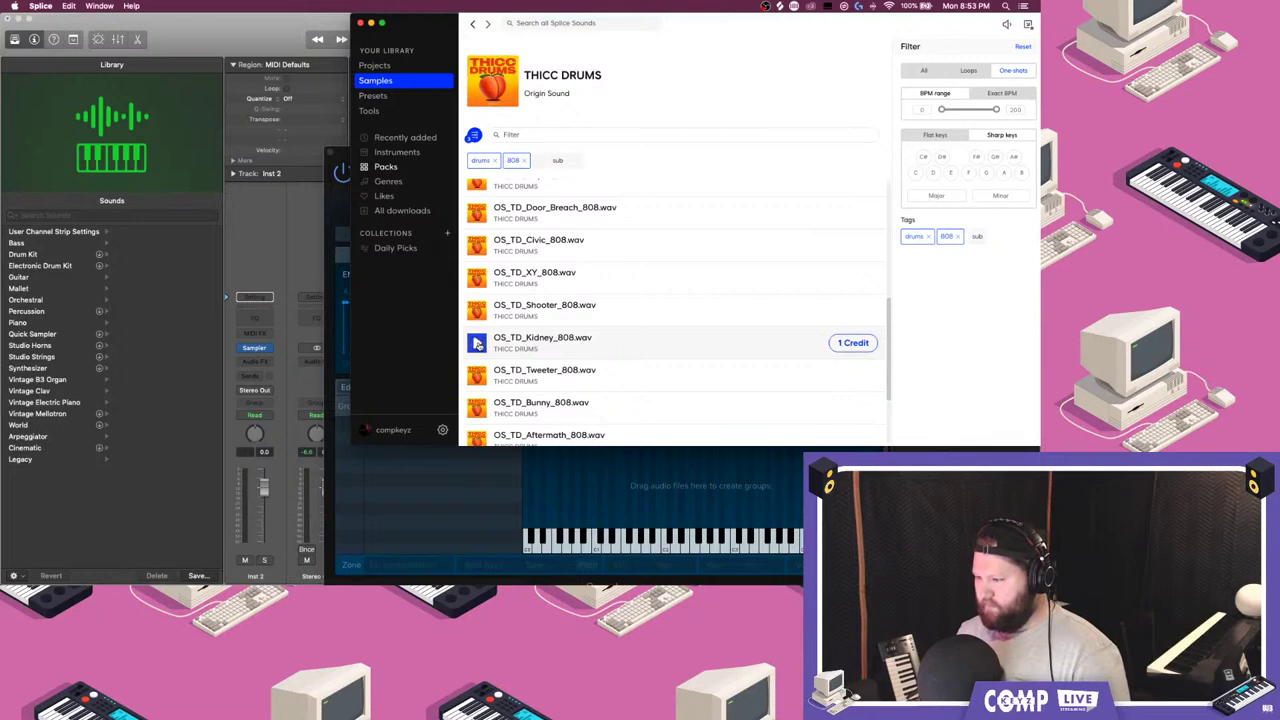
- With the Logic Pro project playing, audition the Tweeter, Bunny and Aftermath 808s in Splice and download OS_TD_Aftermath_808.wav
{"action": "left_click", "coordinate": [281, 60]}
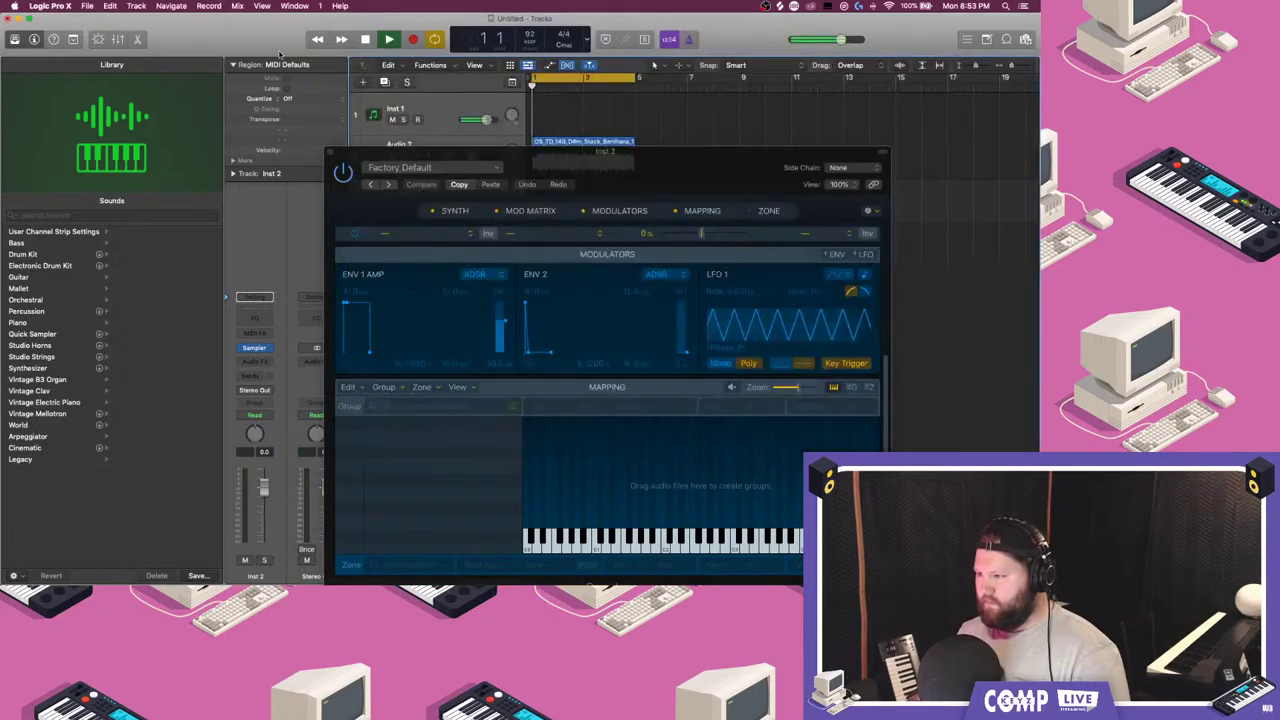
{"action": "left_click", "coordinate": [1027, 343]}
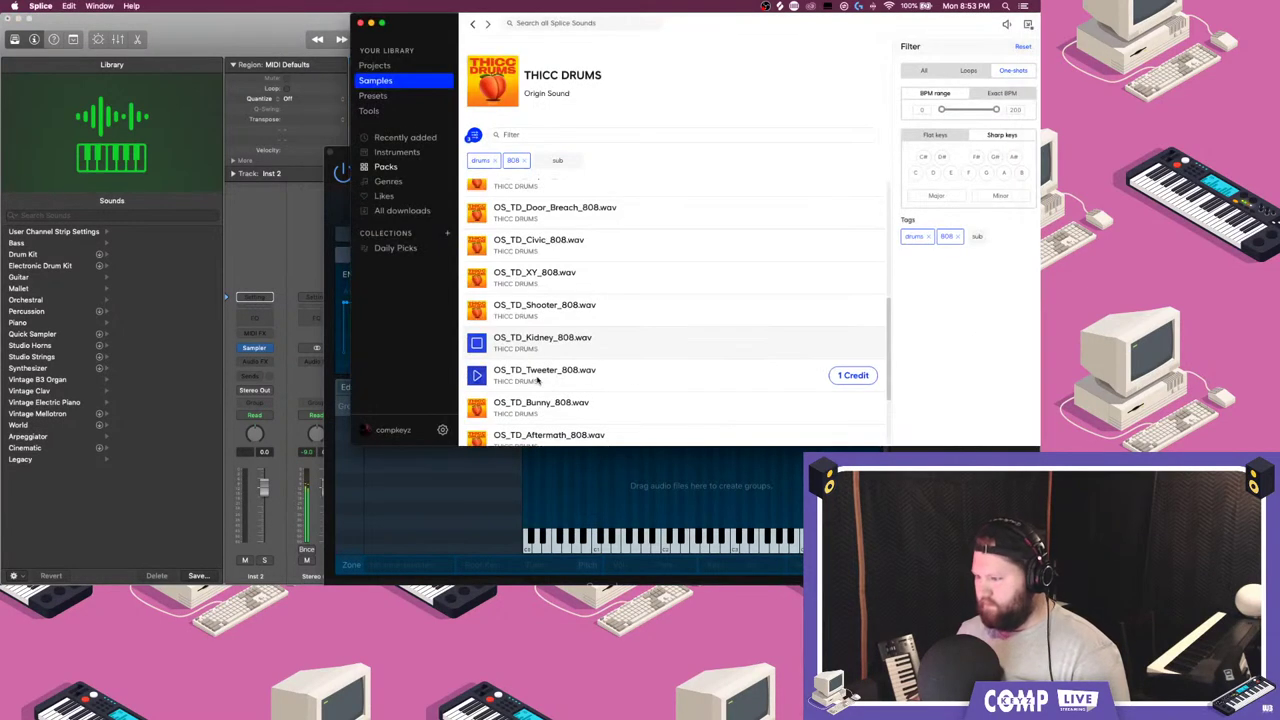
{"action": "left_click", "coordinate": [477, 375]}
{"action": "left_click", "coordinate": [477, 408]}
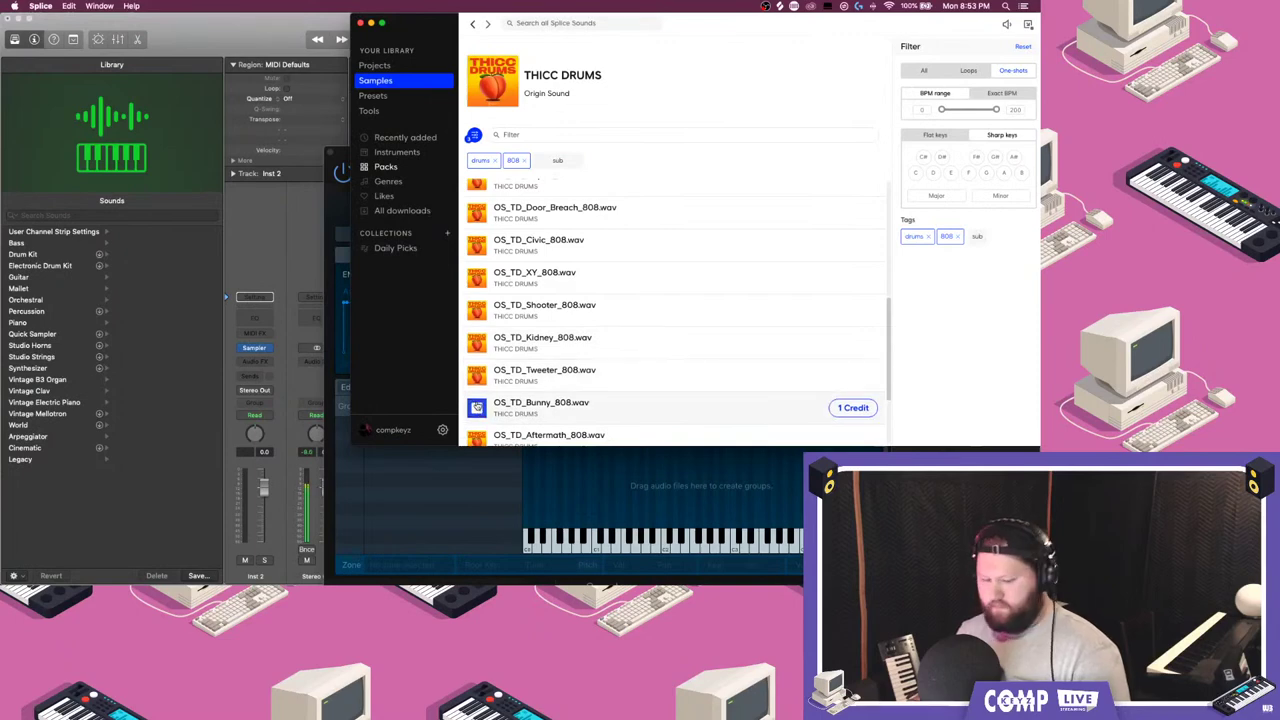
{"action": "scroll", "coordinate": [477, 440], "scroll_direction": "down", "scroll_amount": 2}
{"action": "left_click", "coordinate": [480, 385]}
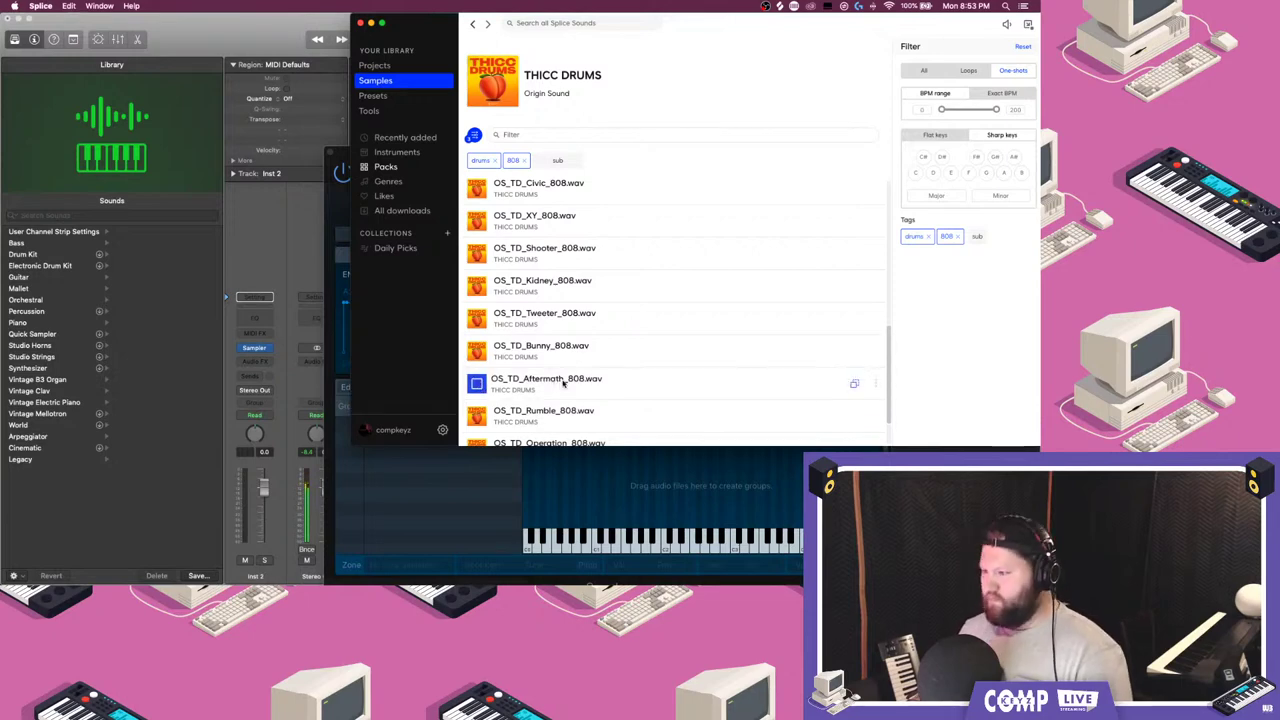
- Add OS_TD_Aftermath_808.wav to the Sampler on Inst 2 in Logic Pro and stretch its zone across keys C-2 to G8
{"action": "left_click_drag", "start_coordinate": [563, 385], "coordinate": [419, 485]}
{"action": "left_click_drag", "start_coordinate": [505, 425], "coordinate": [597, 507]}
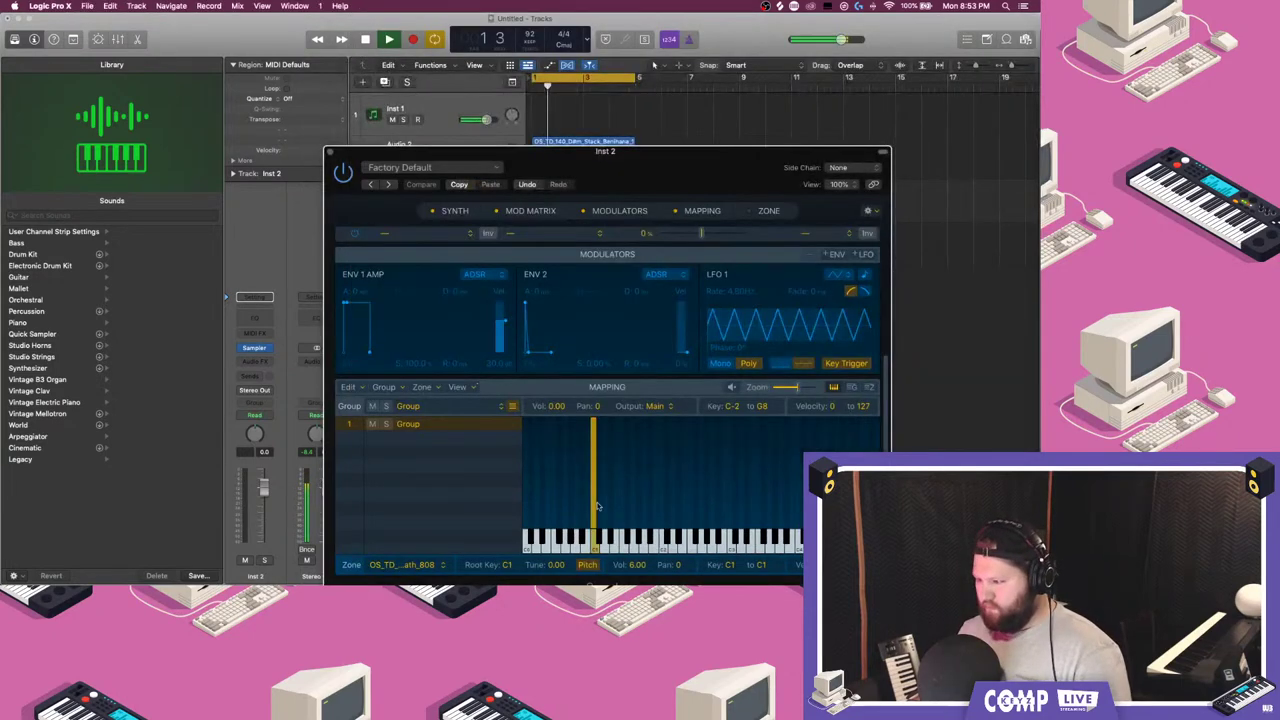
{"action": "left_click", "coordinate": [598, 491]}
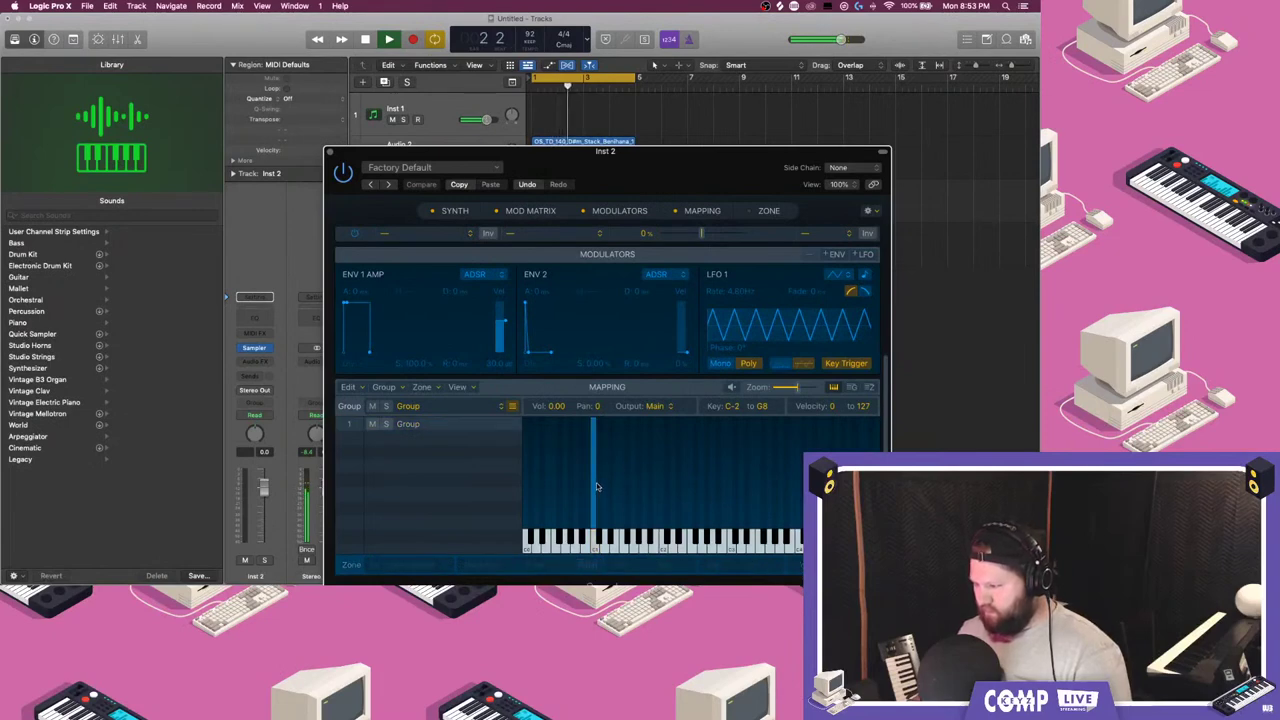
{"action": "left_click_drag", "start_coordinate": [597, 487], "coordinate": [767, 494]}
{"action": "scroll", "coordinate": [694, 492], "scroll_direction": "left", "scroll_amount": 5}
{"action": "scroll", "coordinate": [680, 488], "scroll_direction": "left", "scroll_amount": 3}
{"action": "left_click_drag", "start_coordinate": [673, 476], "coordinate": [405, 480]}
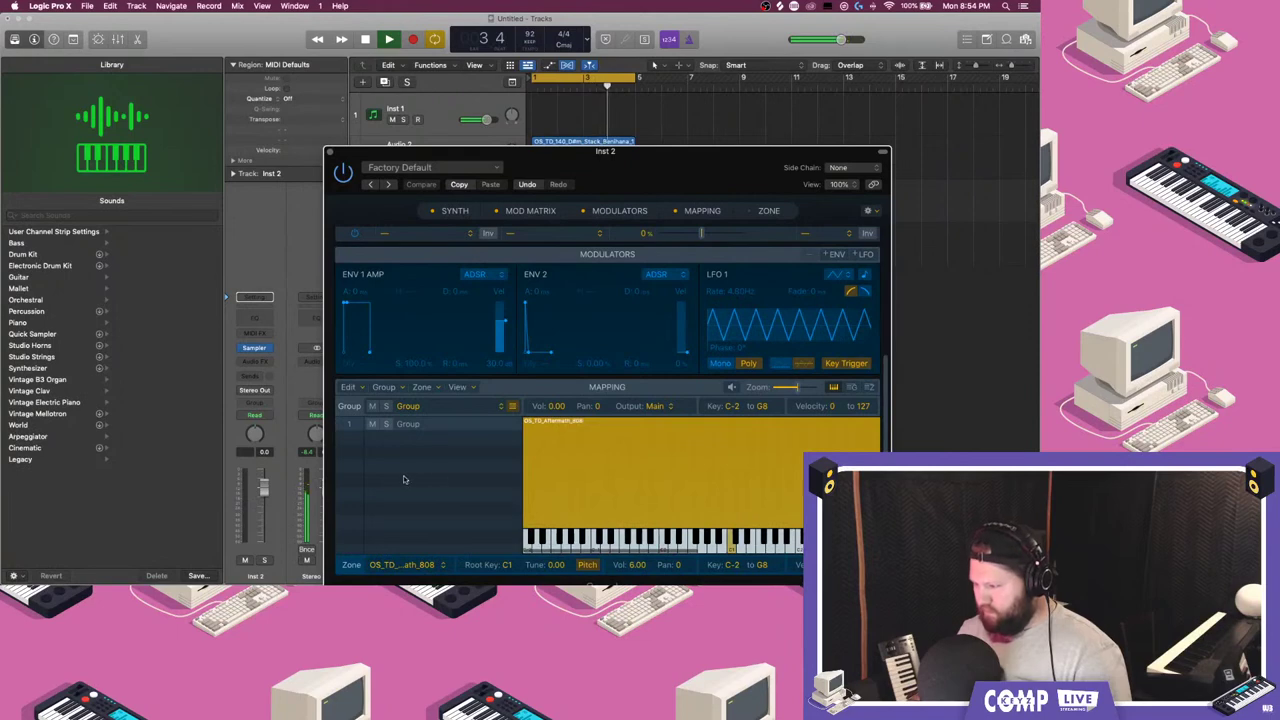
- Check the 808 zone's playback settings, set the Sampler's voice mode to Mono and close the plug-in window
{"action": "left_click", "coordinate": [869, 388]}
{"action": "scroll", "coordinate": [781, 448], "scroll_direction": "right", "scroll_amount": 5}
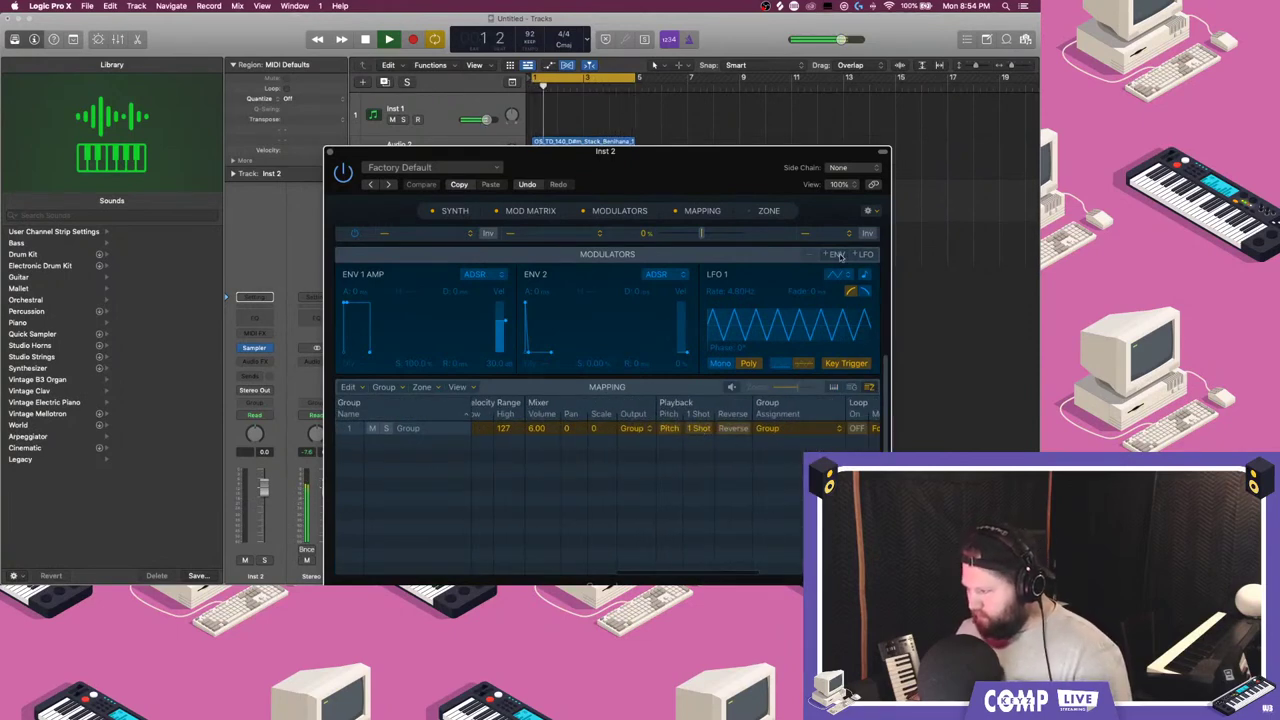
{"action": "scroll", "coordinate": [830, 300], "scroll_direction": "up", "scroll_amount": 10}
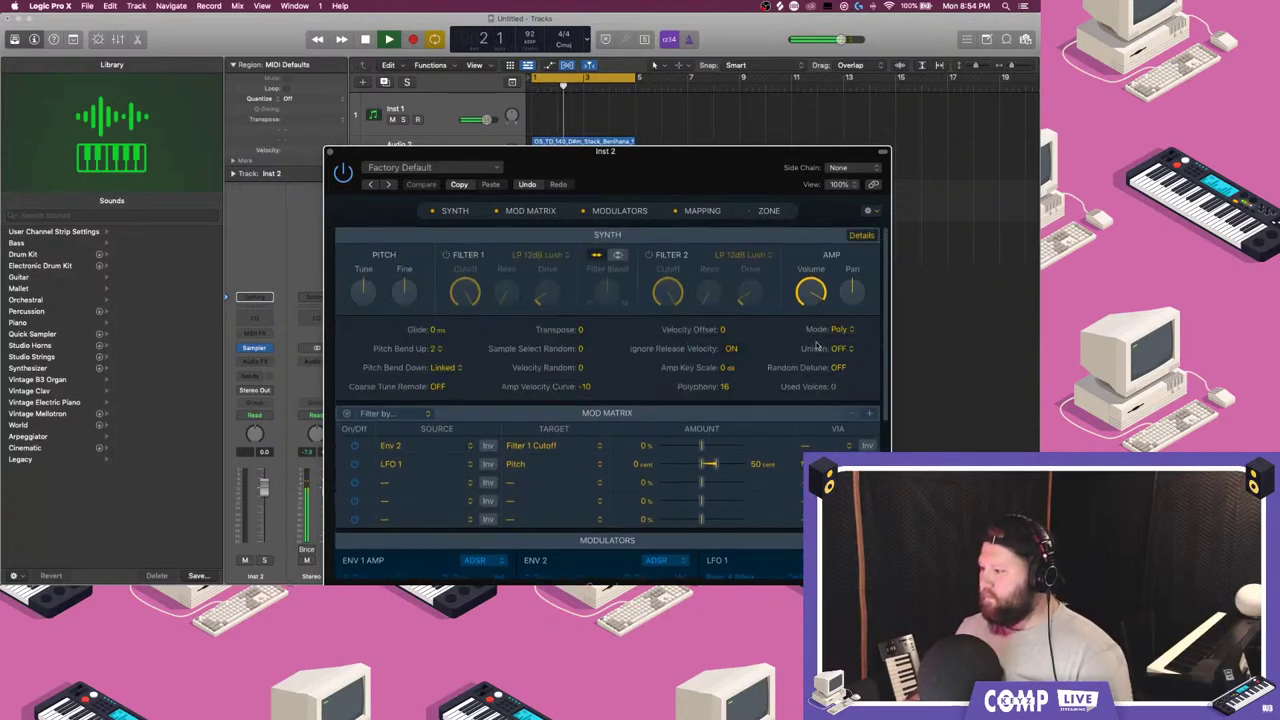
{"action": "left_click", "coordinate": [838, 330]}
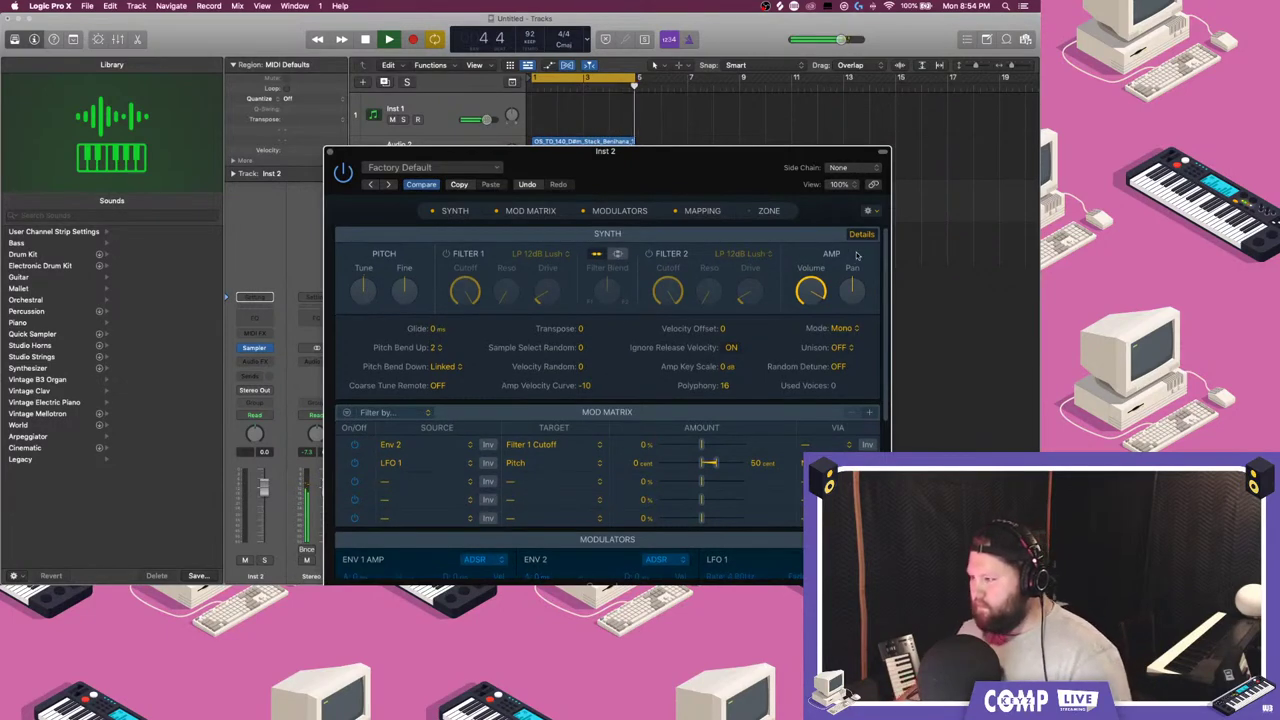
{"action": "left_click", "coordinate": [331, 152]}
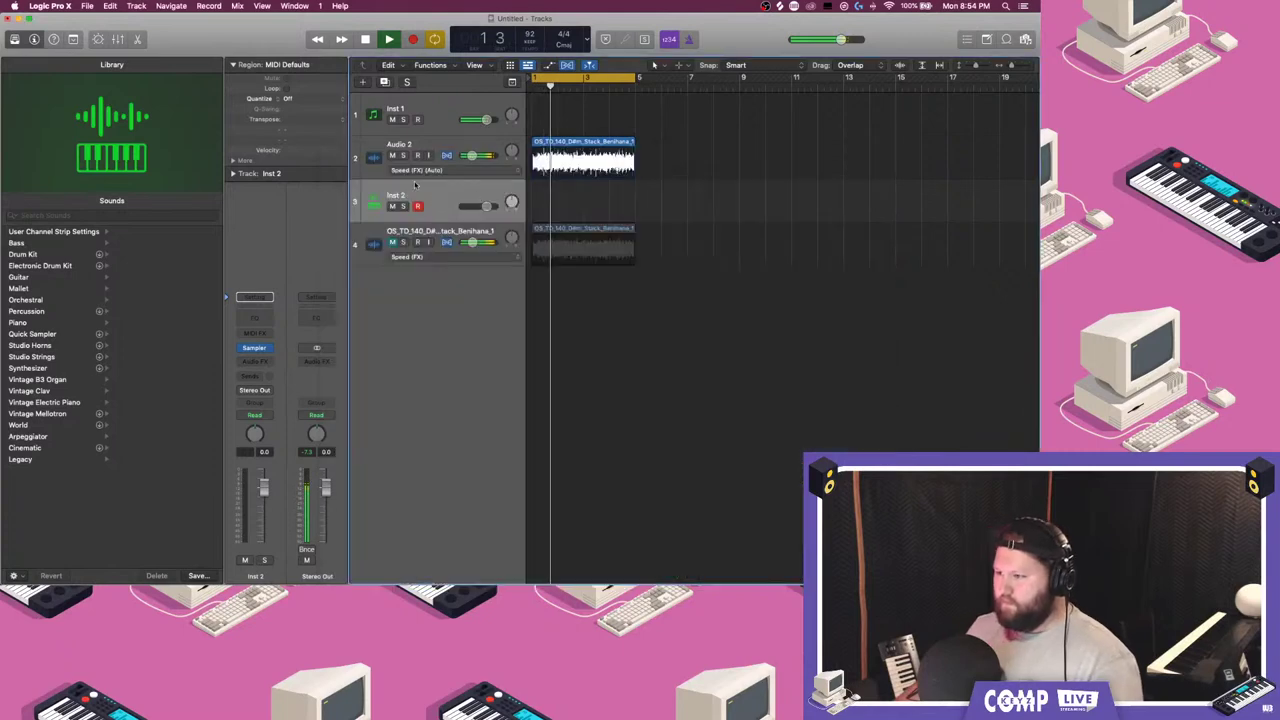
- Show Musical Typing, try a few 808 notes and lower the Inst 2 volume to -9.6 dB
{"action": "key", "text": "super+k"}
{"action": "key", "text": "g"}
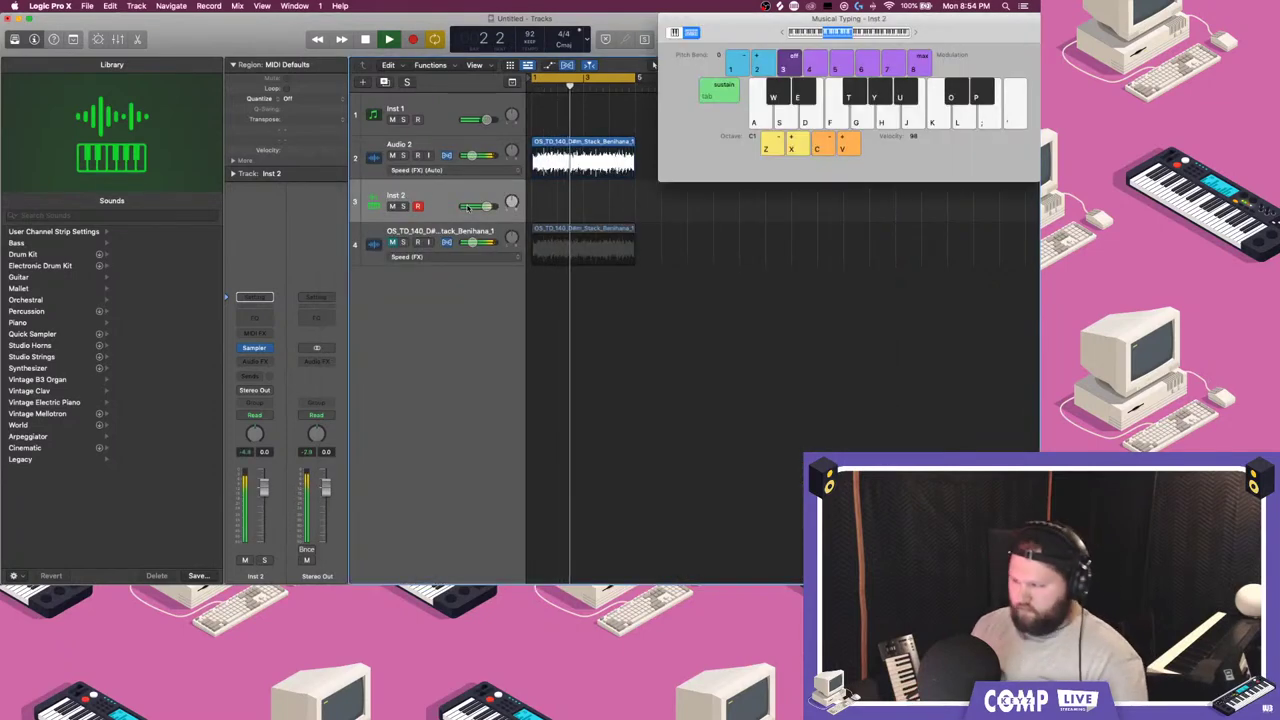
{"action": "key", "text": "a"}
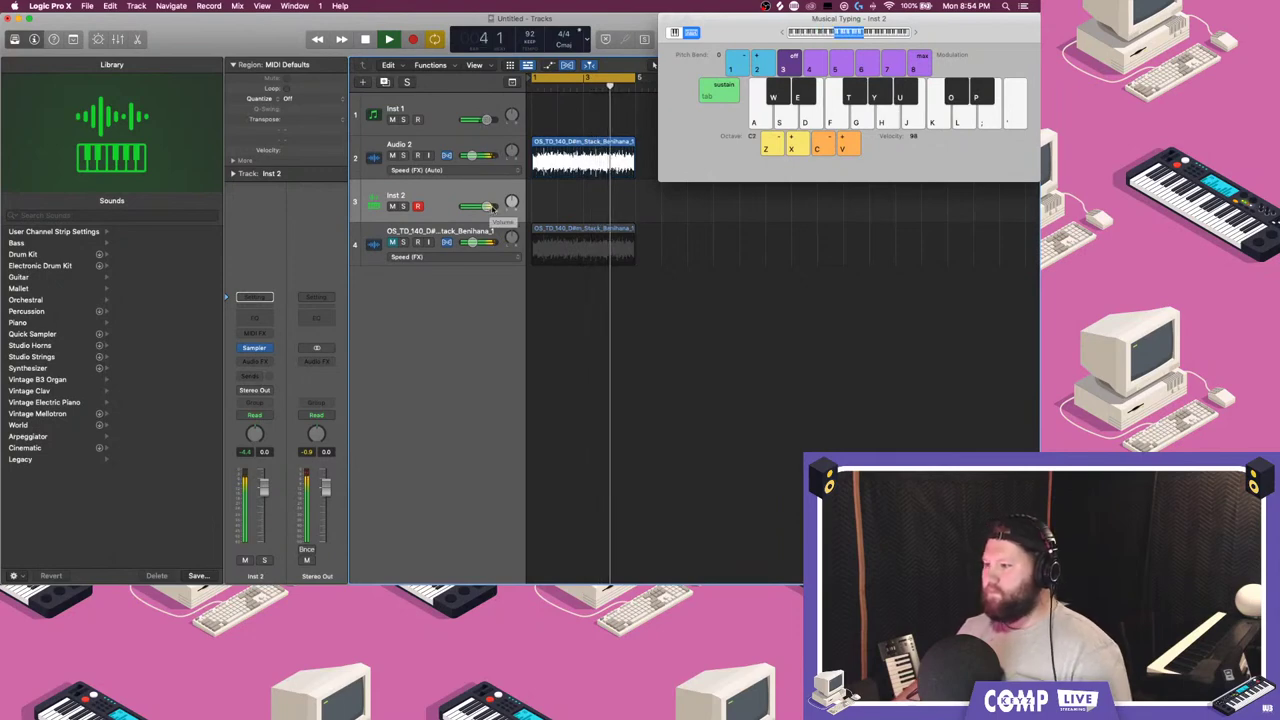
{"action": "left_click_drag", "start_coordinate": [488, 206], "coordinate": [443, 205]}
- Audition the Aftermath 808 against the Benihana loop, playing notes from octave C2 and C1 down to C0
{"action": "key", "text": "h"}
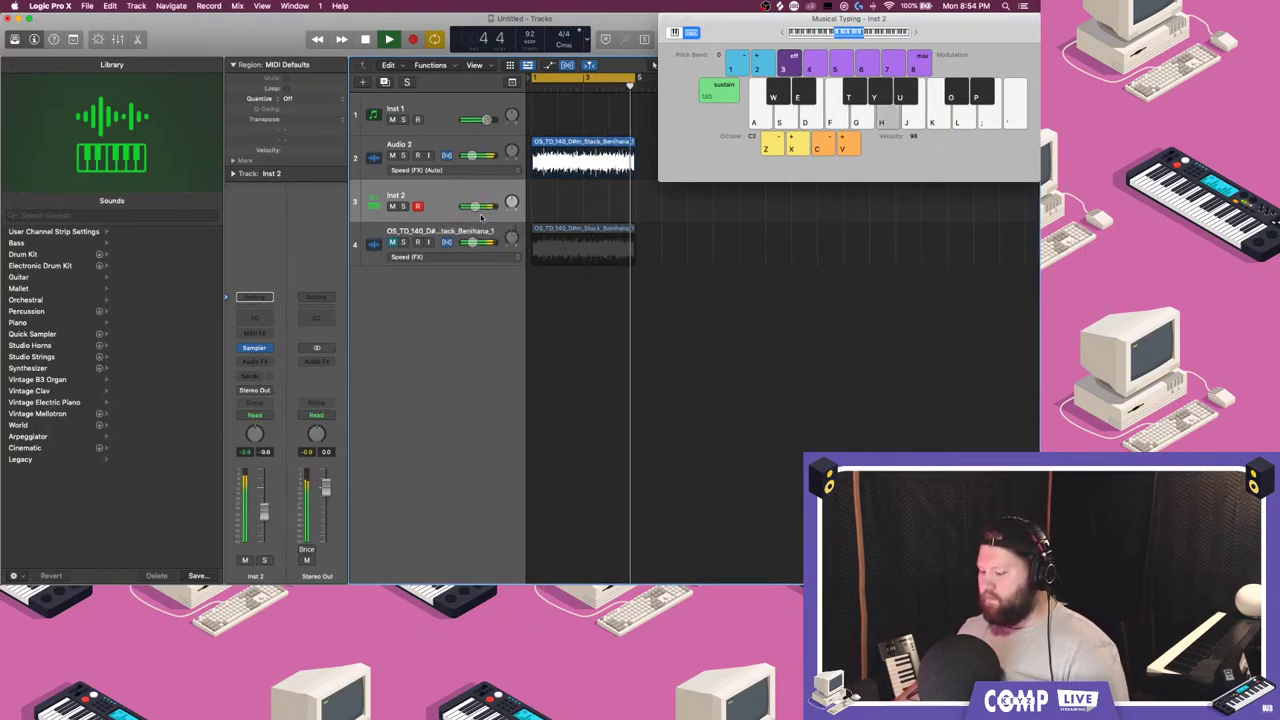
{"action": "key", "text": "h"}
{"action": "key", "text": "j"}
{"action": "scroll", "coordinate": [481, 218], "scroll_direction": "right", "scroll_amount": 1}
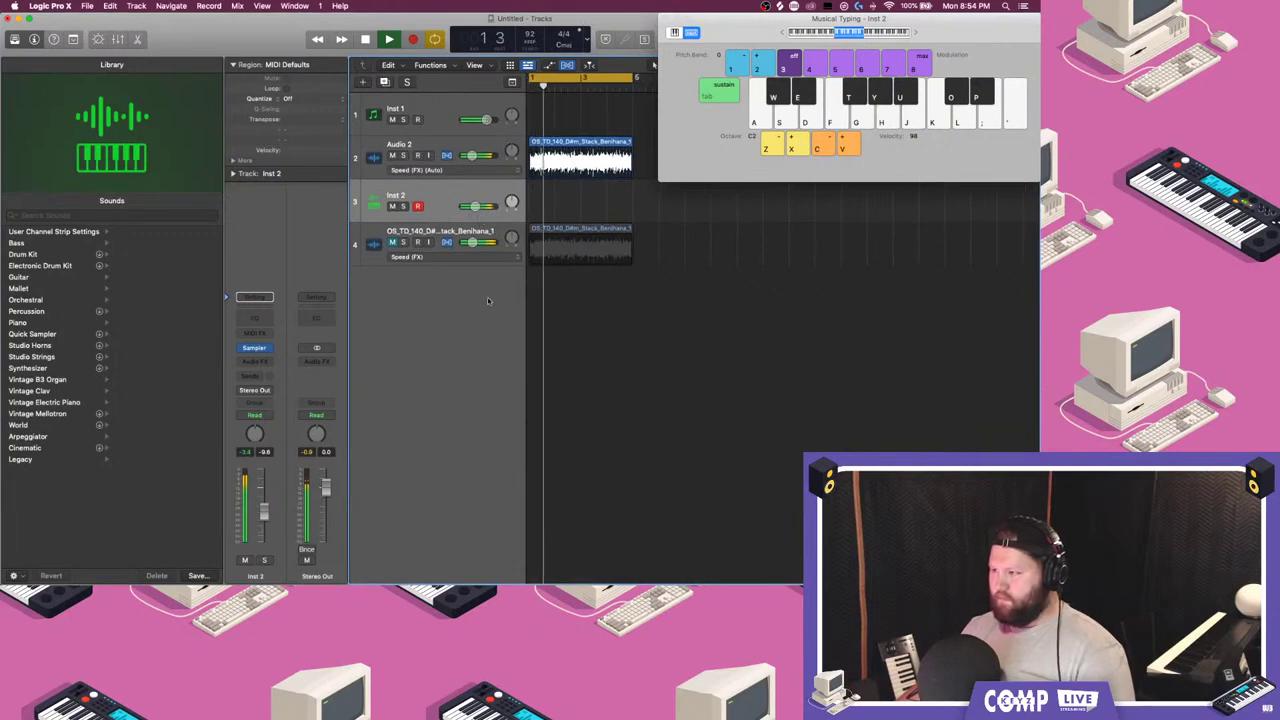
{"action": "key", "text": "j"}
{"action": "key", "text": "w"}
{"action": "key", "text": "e"}
{"action": "key", "text": "e"}
{"action": "key", "text": "s"}
{"action": "key", "text": "h"}
{"action": "key", "text": "z"}
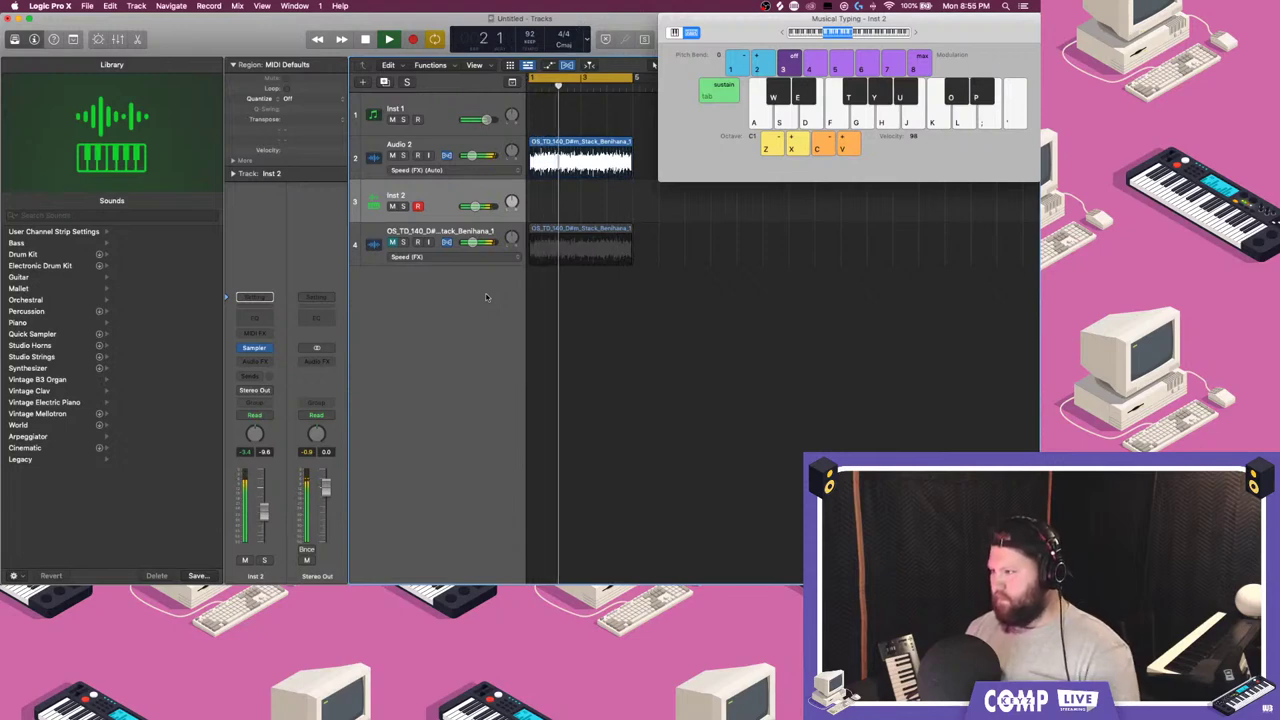
{"action": "key", "text": "h"}
{"action": "key", "text": "g"}
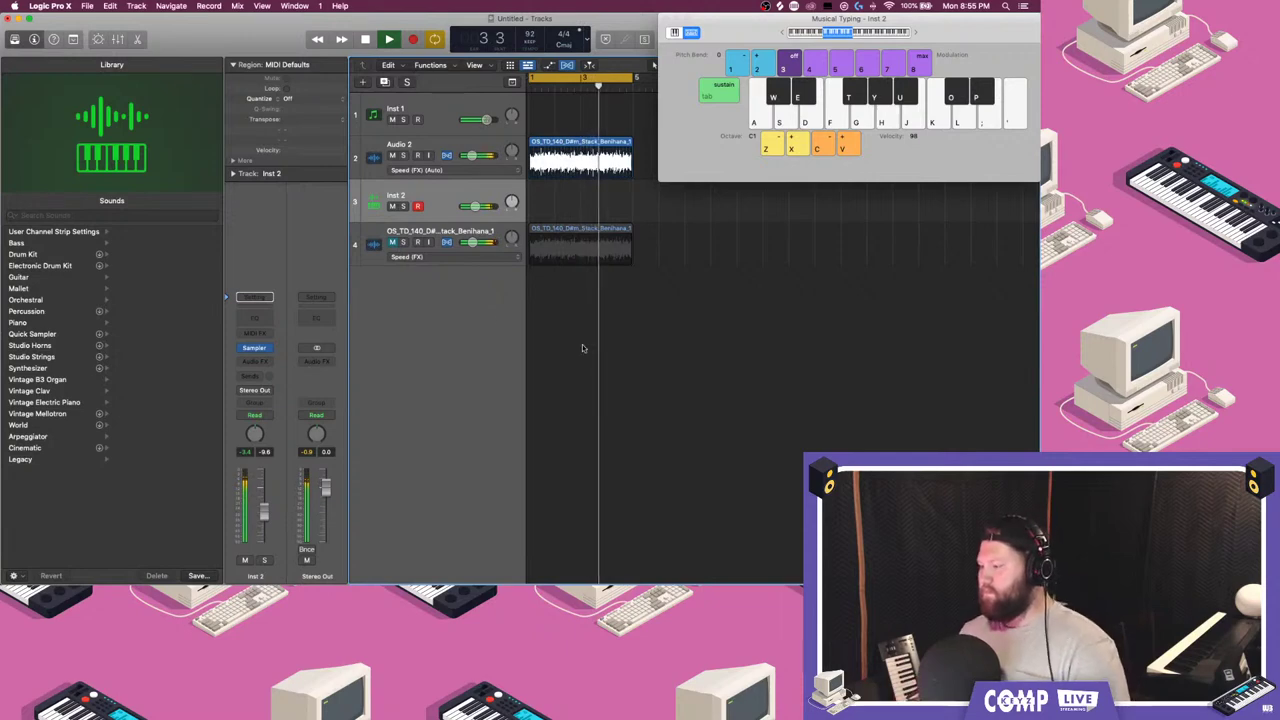
{"action": "key", "text": "z"}
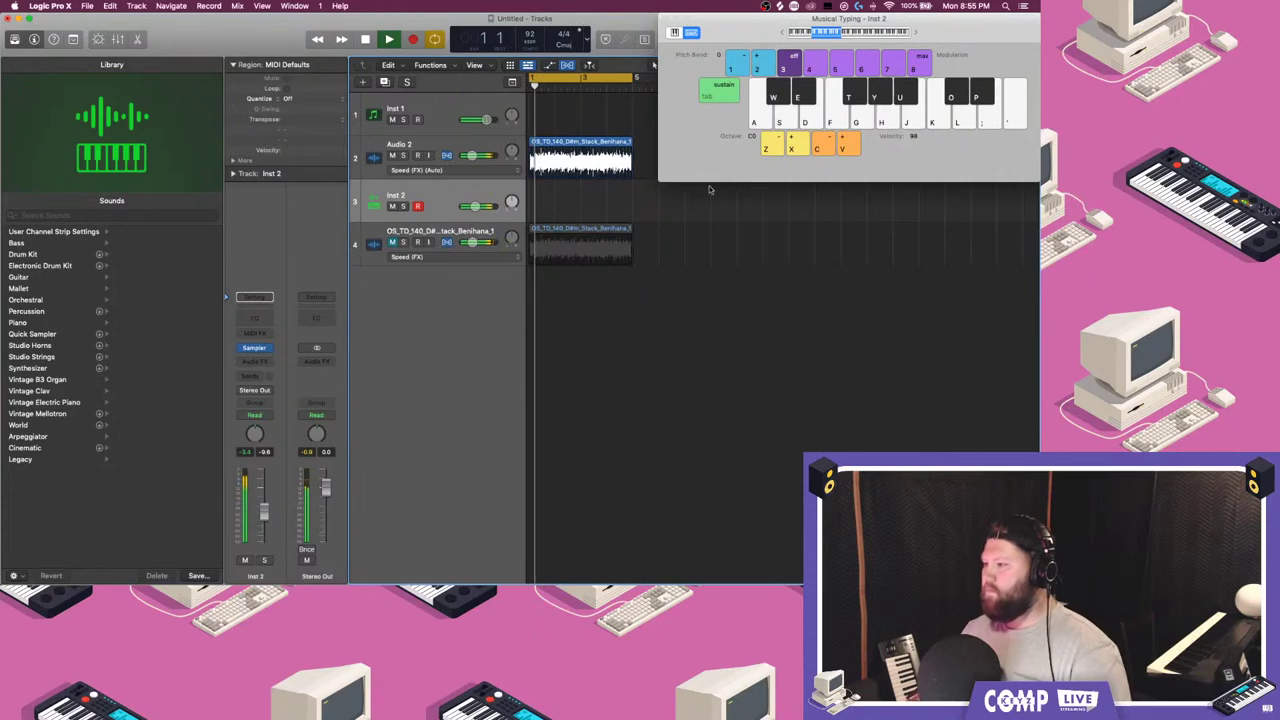
- Solo Inst 2 to check the 808 alone with the octave at C1, and unsolo it and restart playback
{"action": "left_click", "coordinate": [403, 206]}
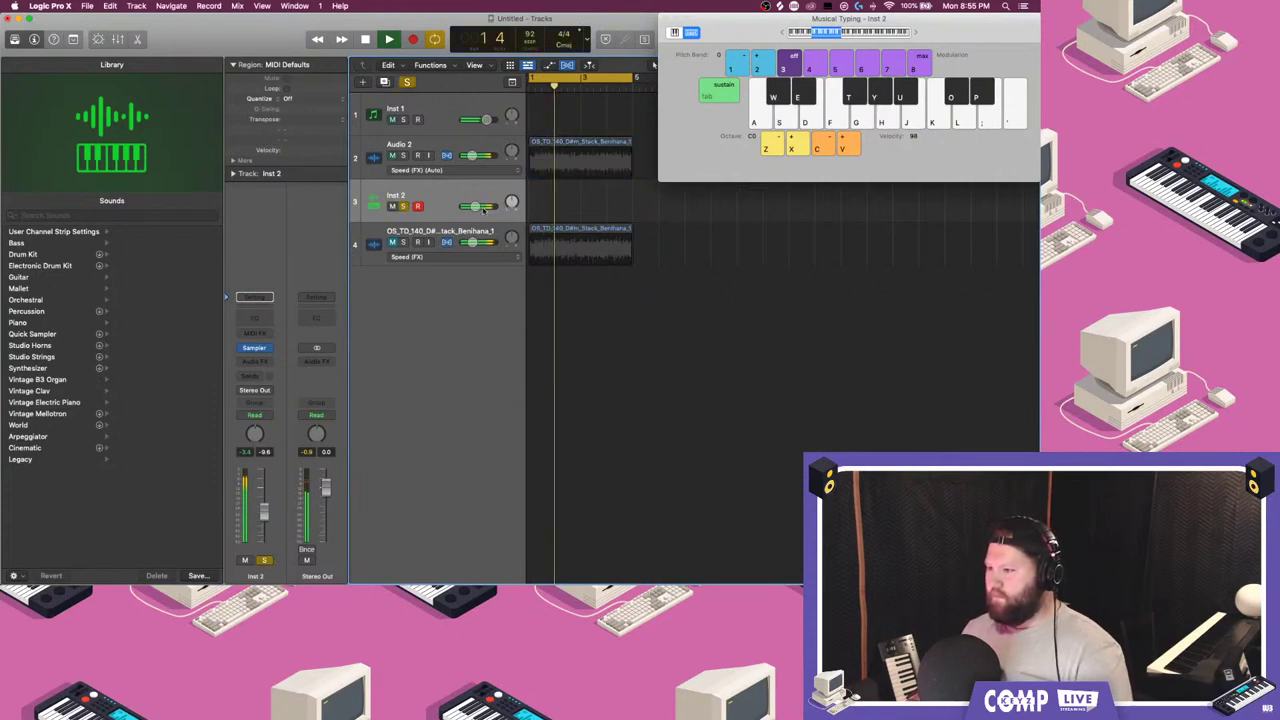
{"action": "key", "text": "x"}
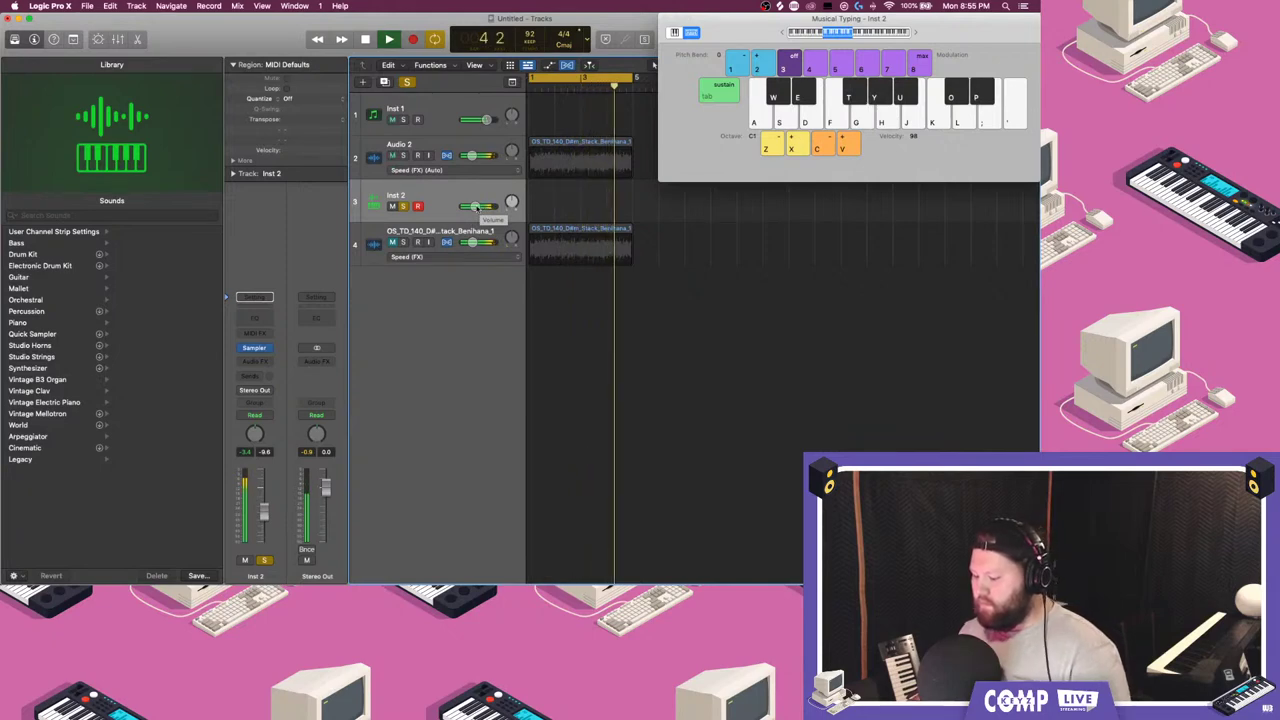
{"action": "key", "text": "space"}
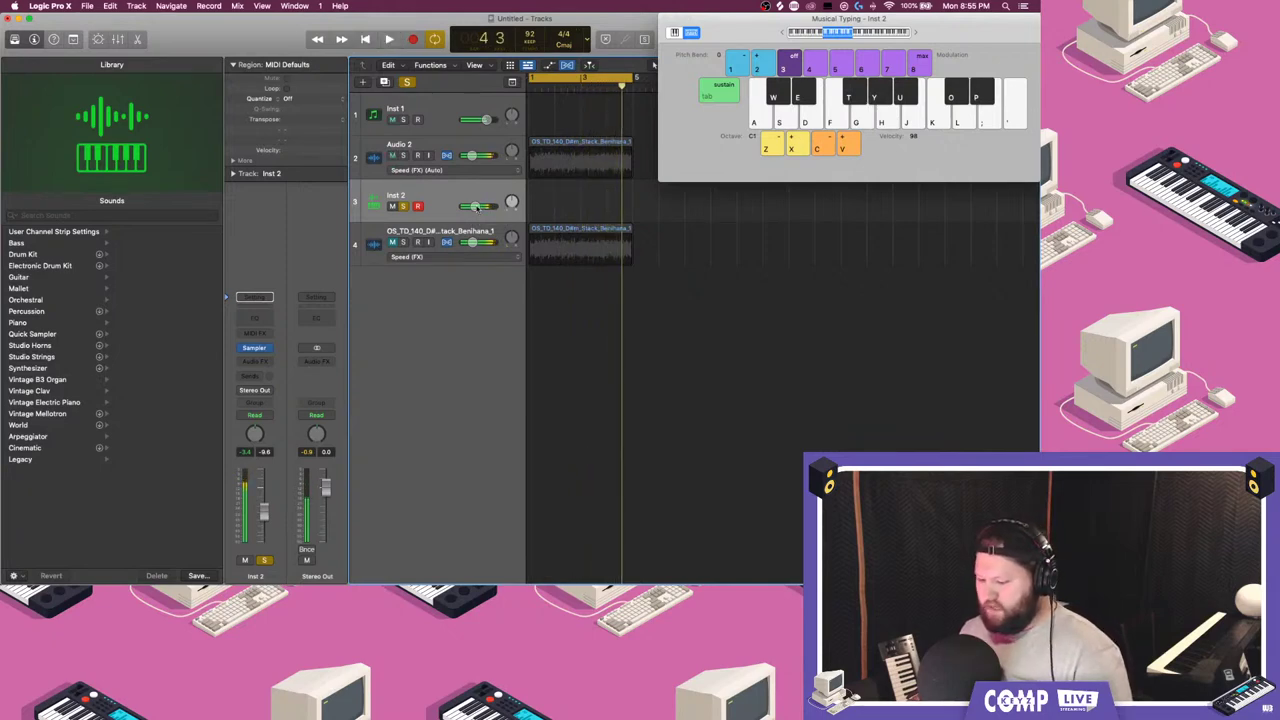
{"action": "left_click", "coordinate": [403, 206]}
{"action": "key", "text": "space"}
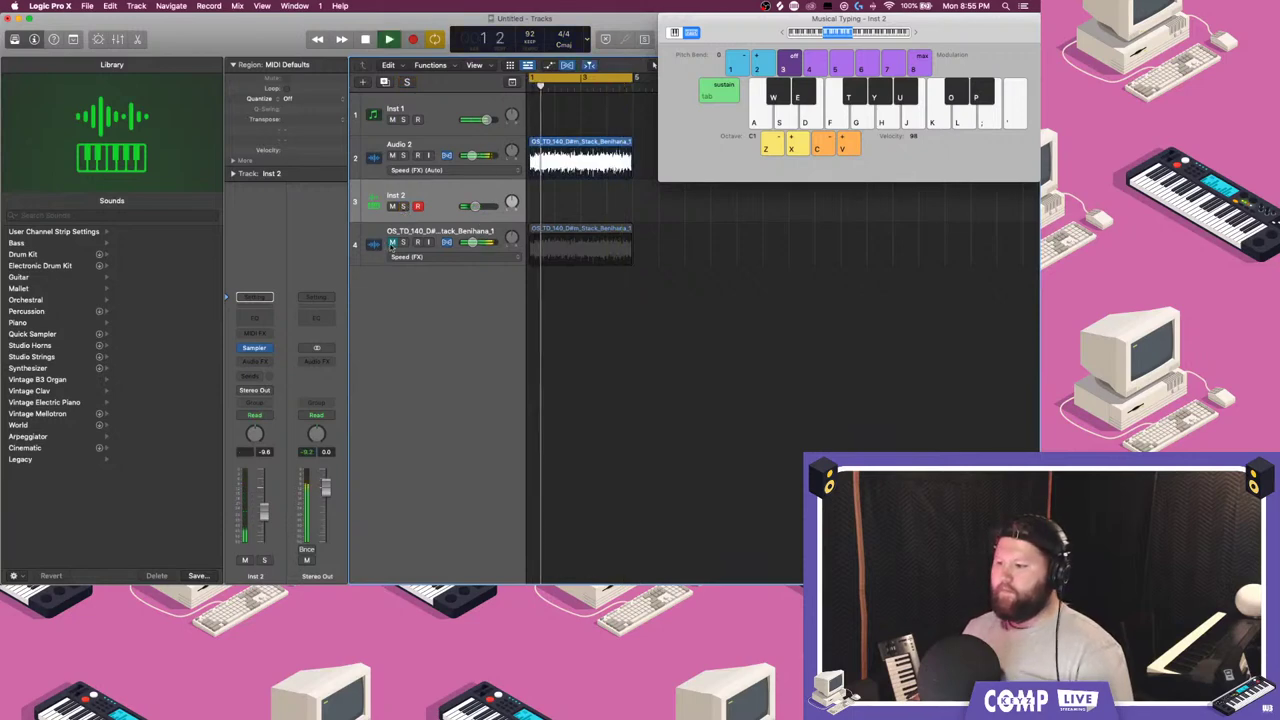
- Unmute the duplicate Benihana_1 stack track and raise the low-cut filter in its Channel EQ
{"action": "left_click", "coordinate": [395, 248]}
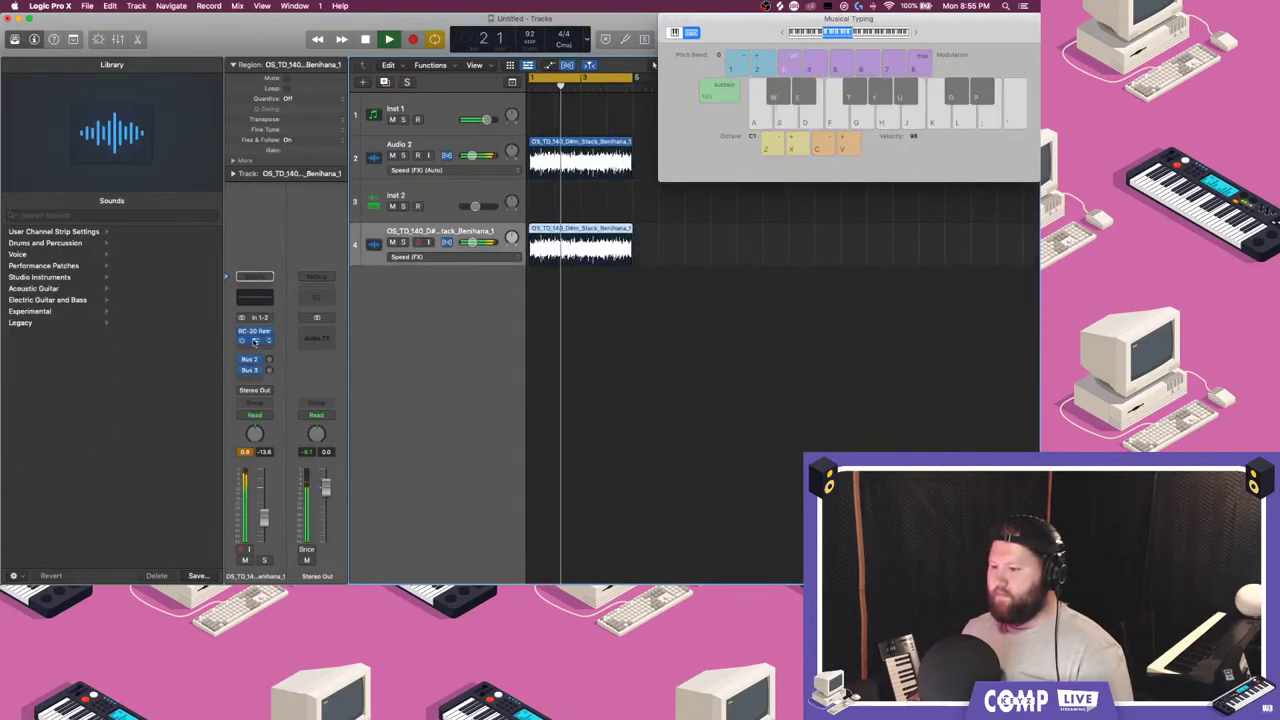
{"action": "left_click", "coordinate": [256, 340]}
{"action": "left_click_drag", "start_coordinate": [402, 256], "coordinate": [515, 222]}
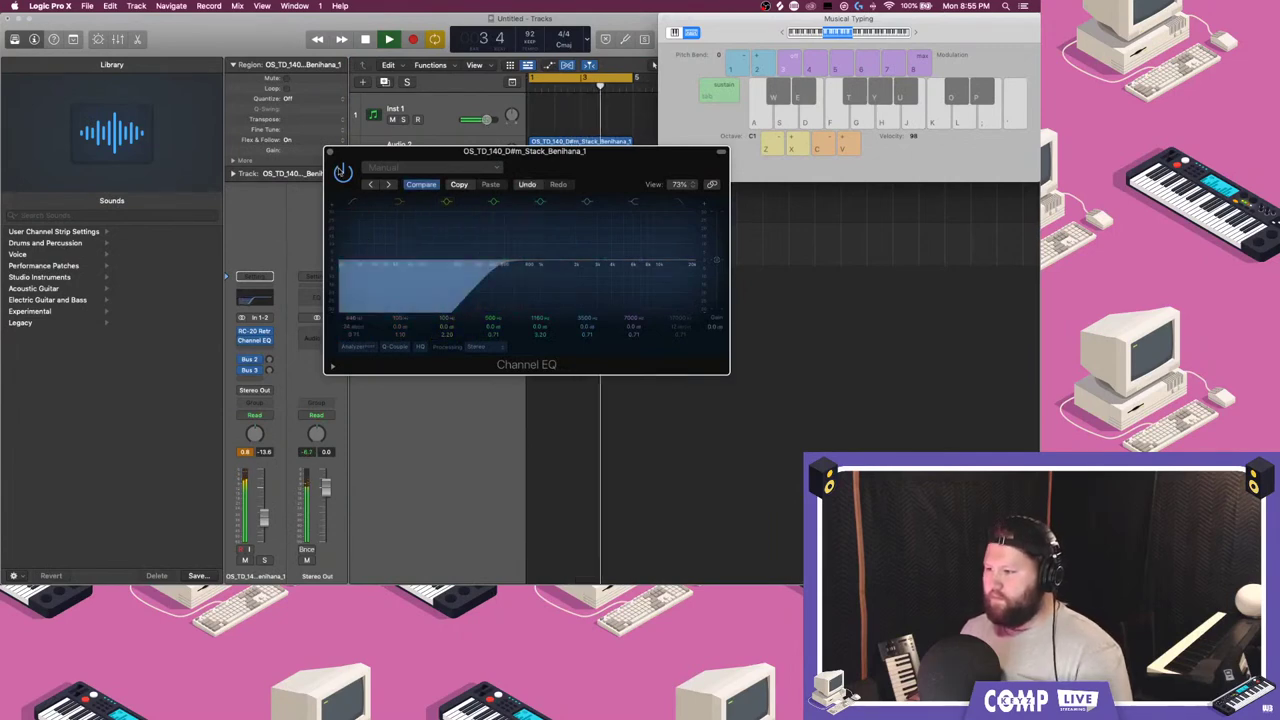
{"action": "left_click", "coordinate": [331, 152]}
- Insert a Flanger ahead of RC-20 on the duplicate Benihana_1 stack track and lower the track's volume to -16.6 dB
{"action": "left_click", "coordinate": [268, 331]}
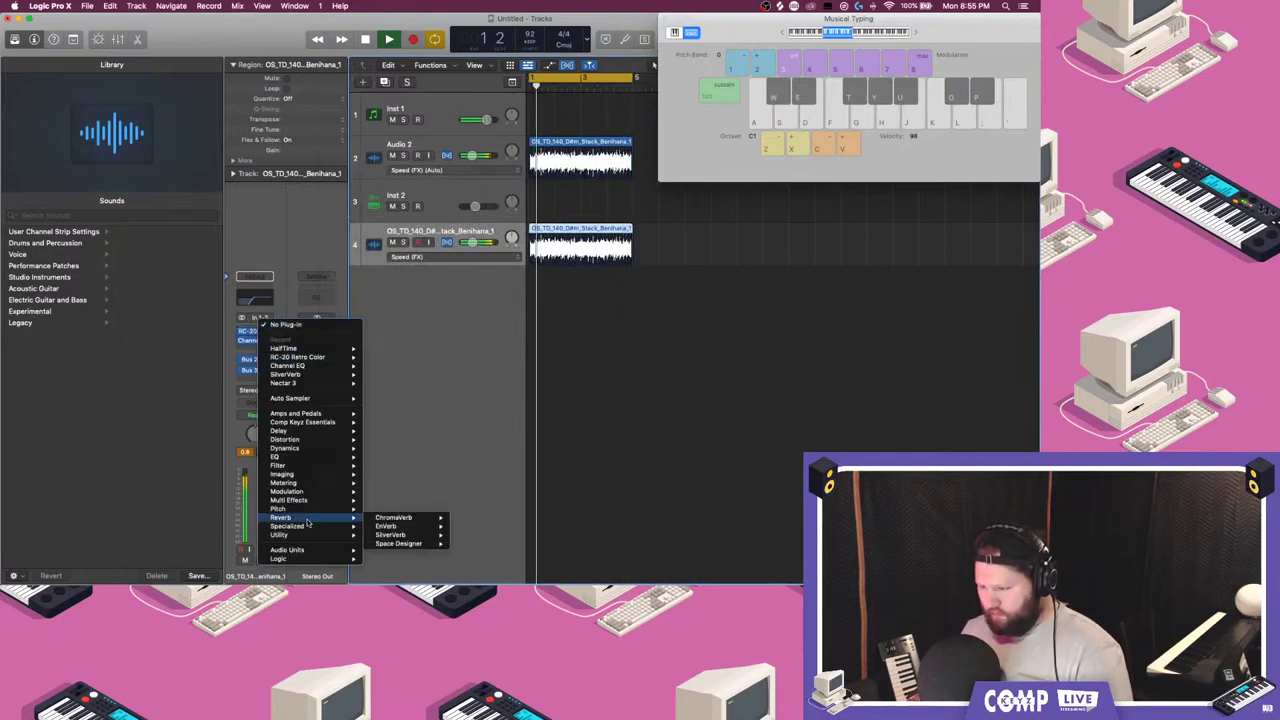
{"action": "mouse_move", "coordinate": [290, 491]}
{"action": "mouse_move", "coordinate": [400, 507]}
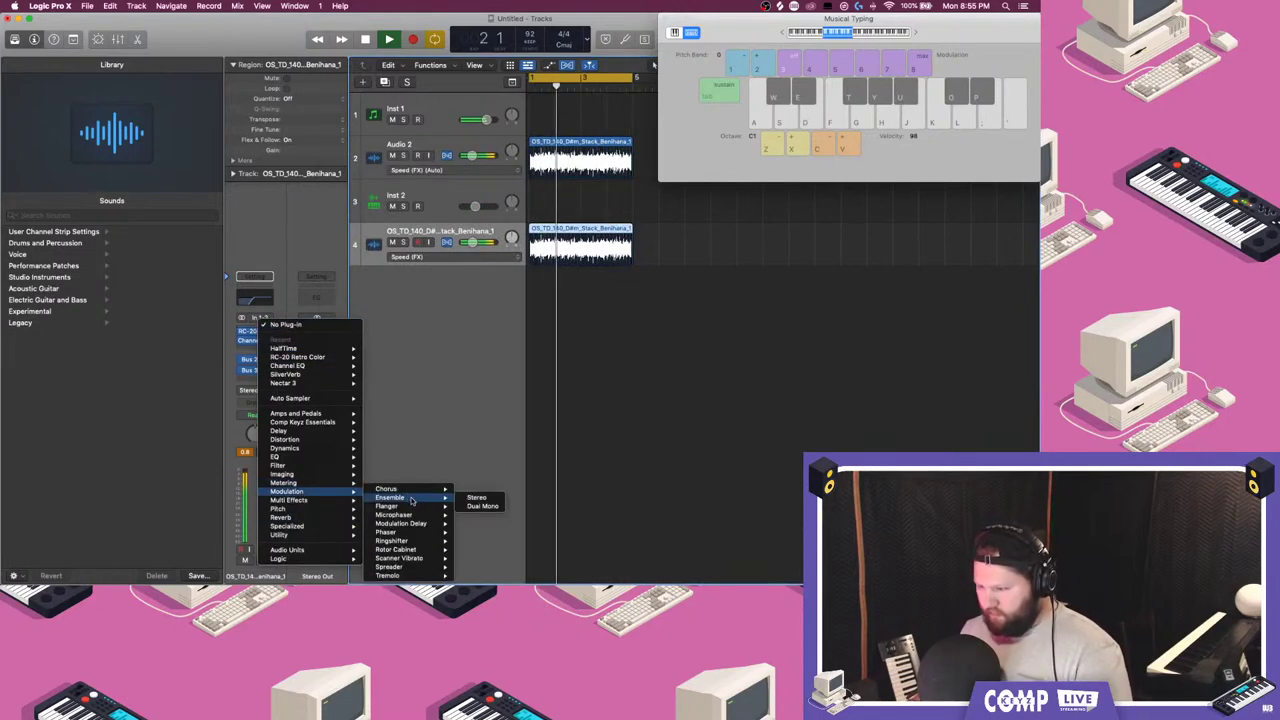
{"action": "left_click", "coordinate": [476, 506]}
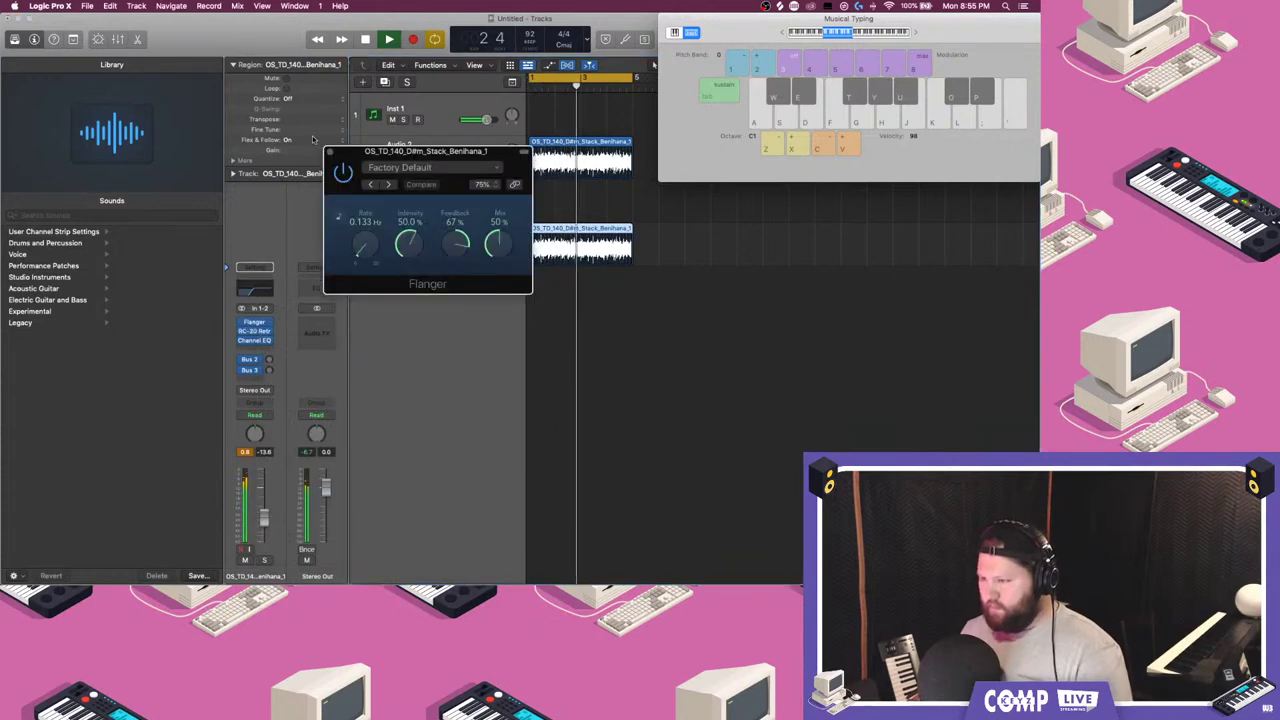
{"action": "left_click", "coordinate": [331, 153]}
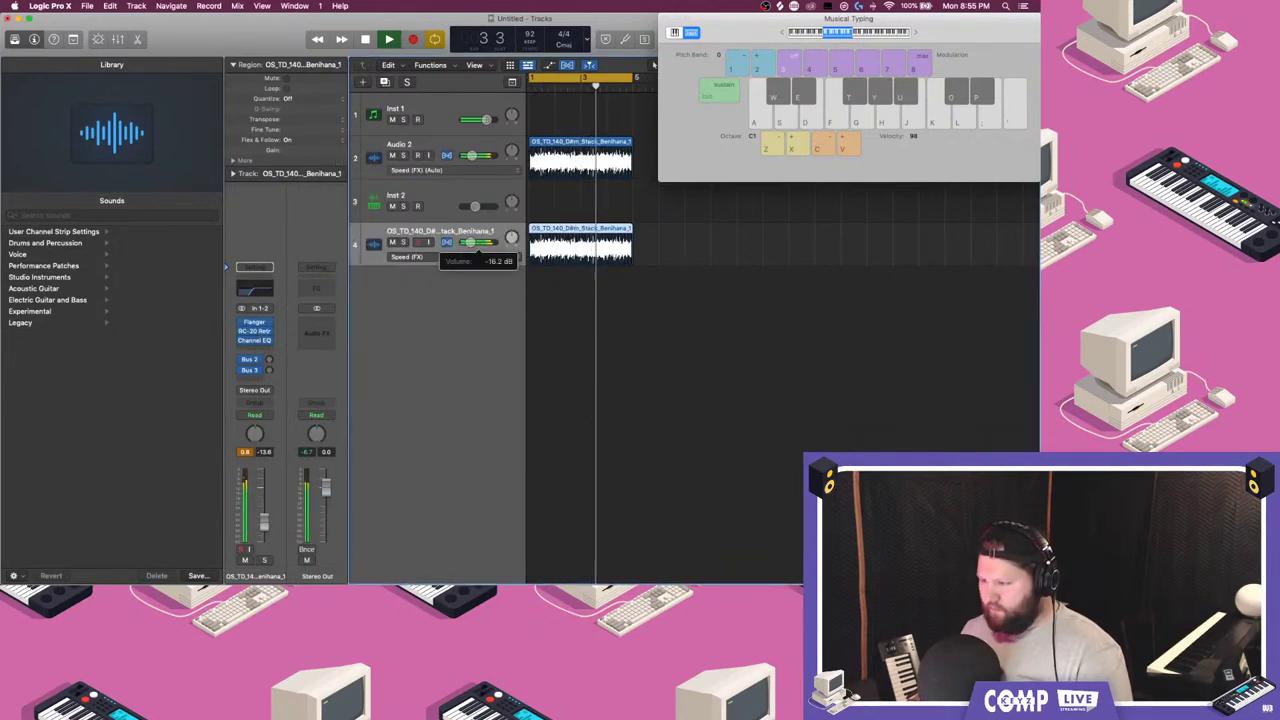
- Move the duplicate Benihana_1 stack track above Inst 2 and mute it
{"action": "left_click_drag", "start_coordinate": [464, 232], "coordinate": [455, 190]}
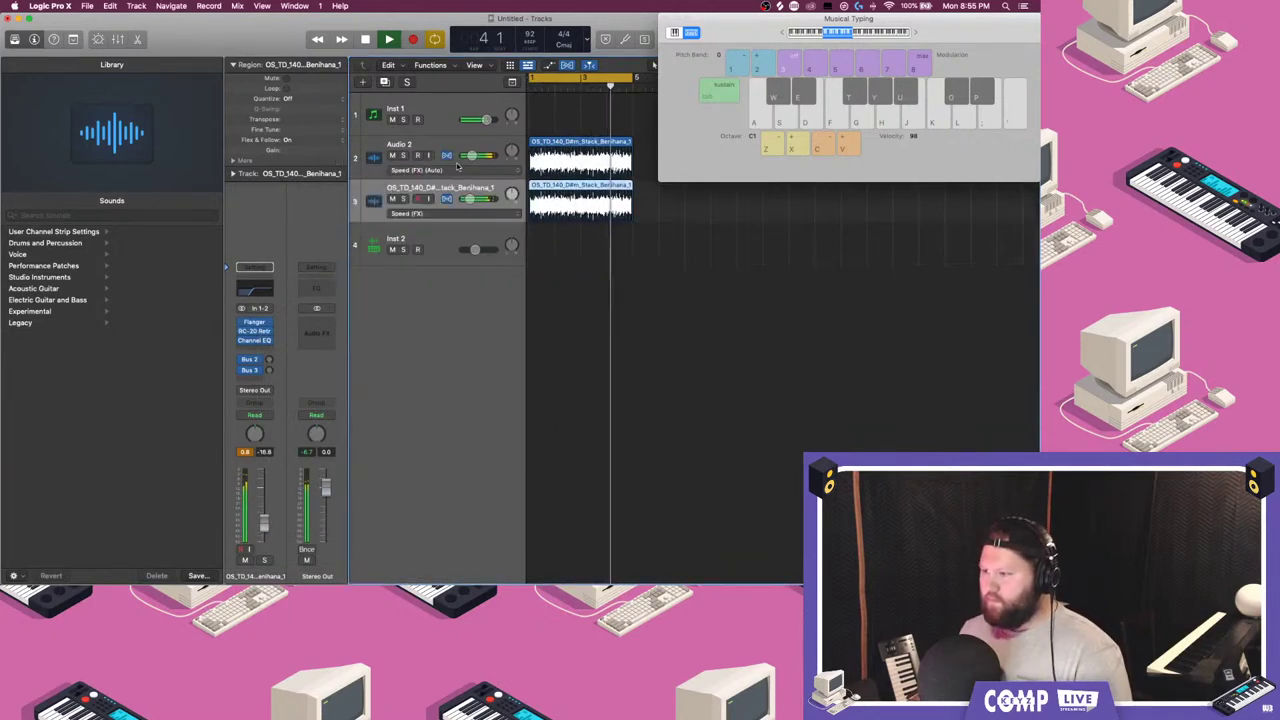
{"action": "left_click", "coordinate": [391, 198]}
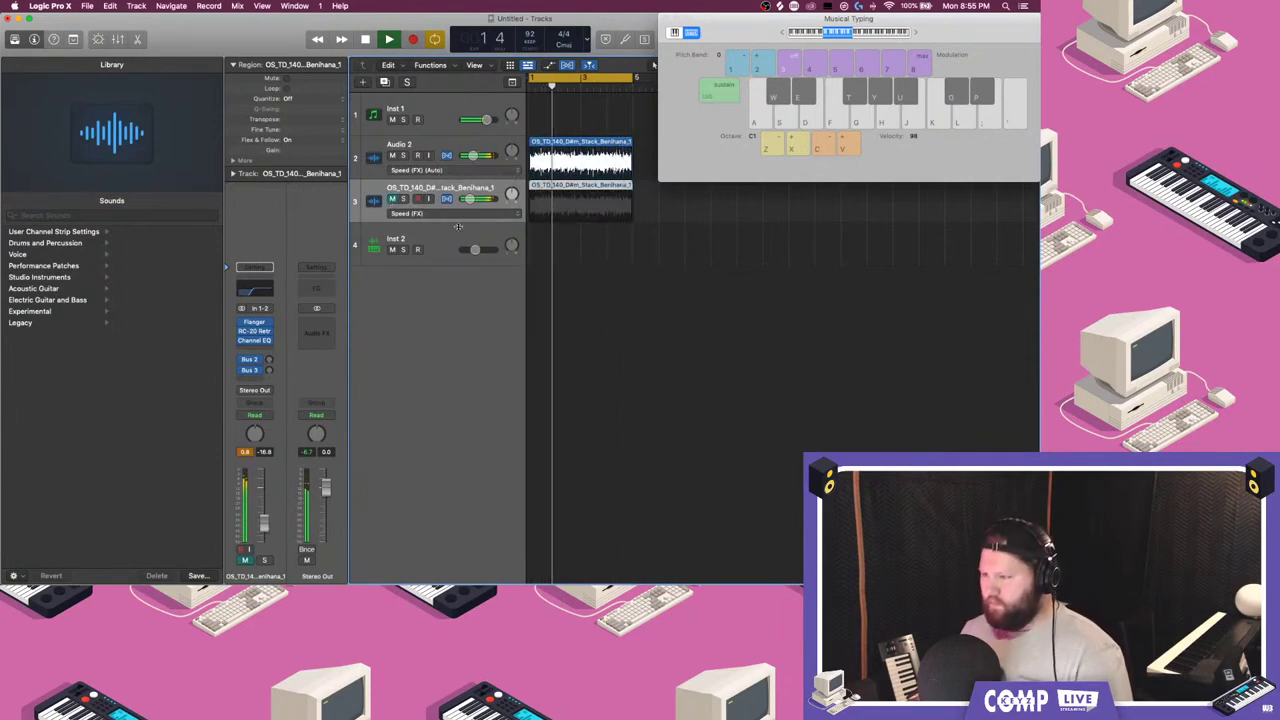
- Replace the Sampler on Inst 2 with a stereo Serum instrument and hide the Library
{"action": "left_click", "coordinate": [438, 242]}
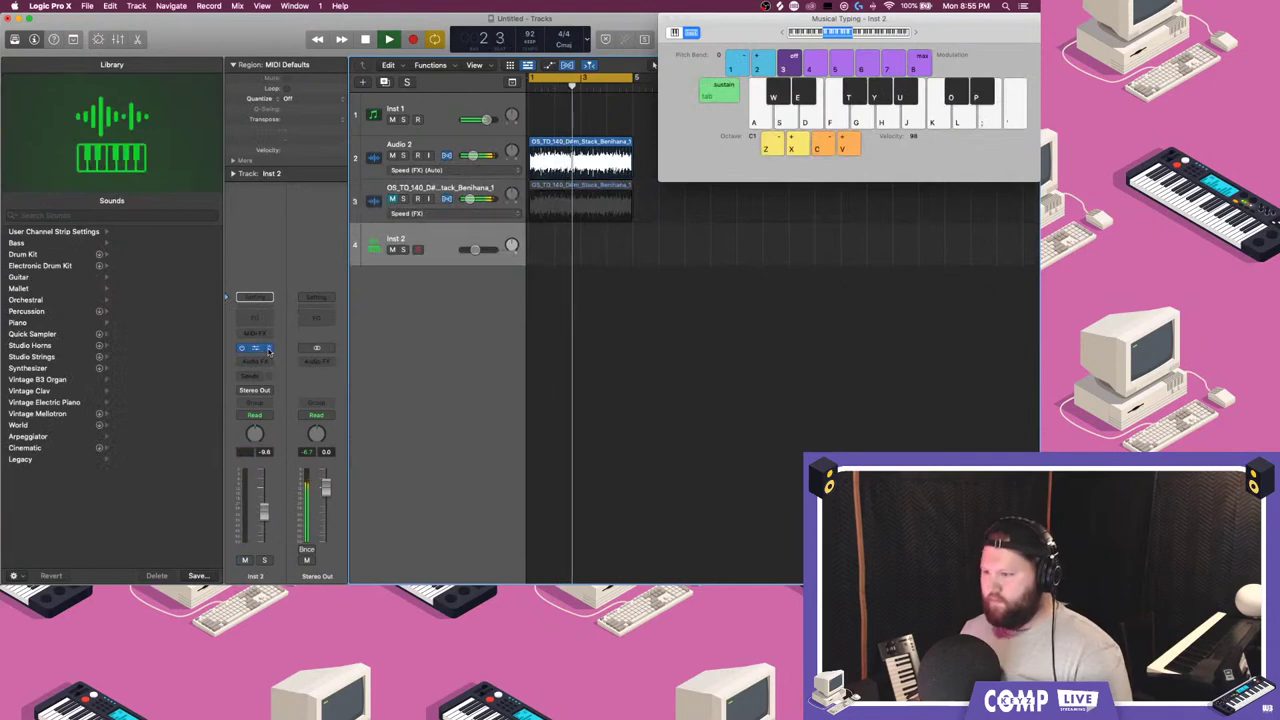
{"action": "left_click", "coordinate": [262, 348]}
{"action": "mouse_move", "coordinate": [360, 289]}
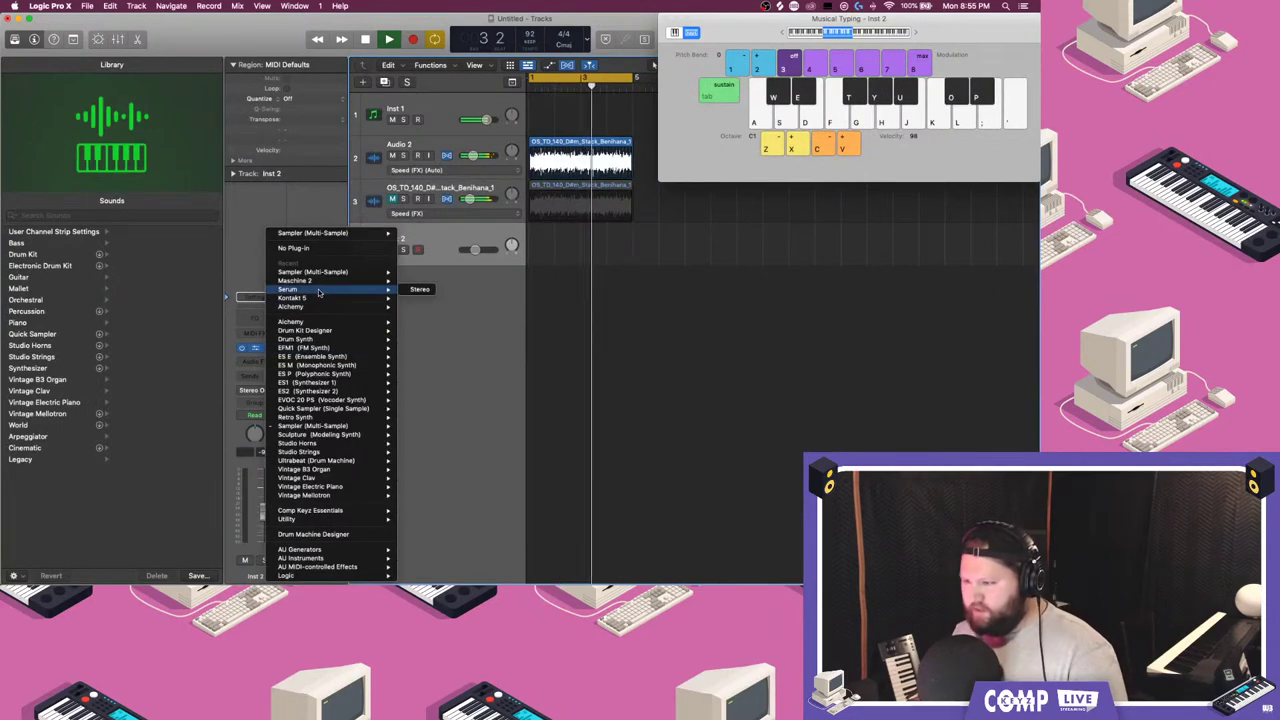
{"action": "left_click", "coordinate": [420, 289]}
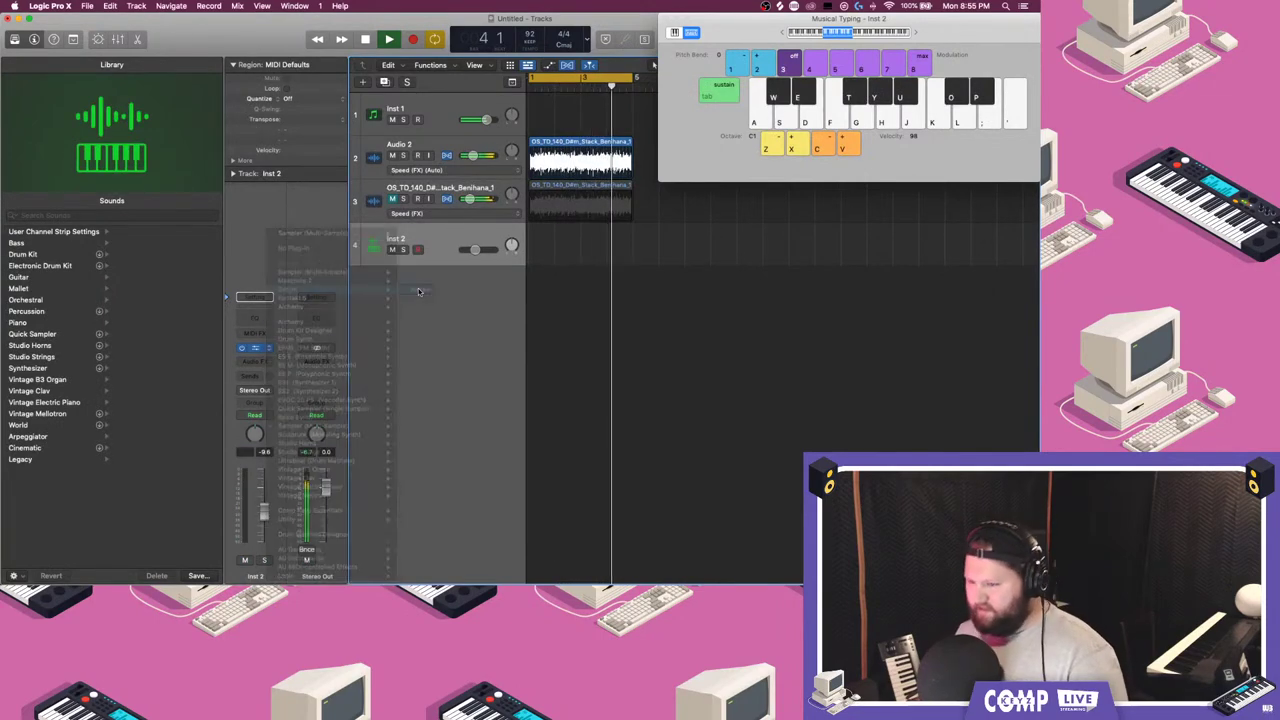
{"action": "left_click", "coordinate": [15, 40]}
- Load the bass_holdon preset from Serum's Splice preset folder
{"action": "left_click", "coordinate": [636, 205]}
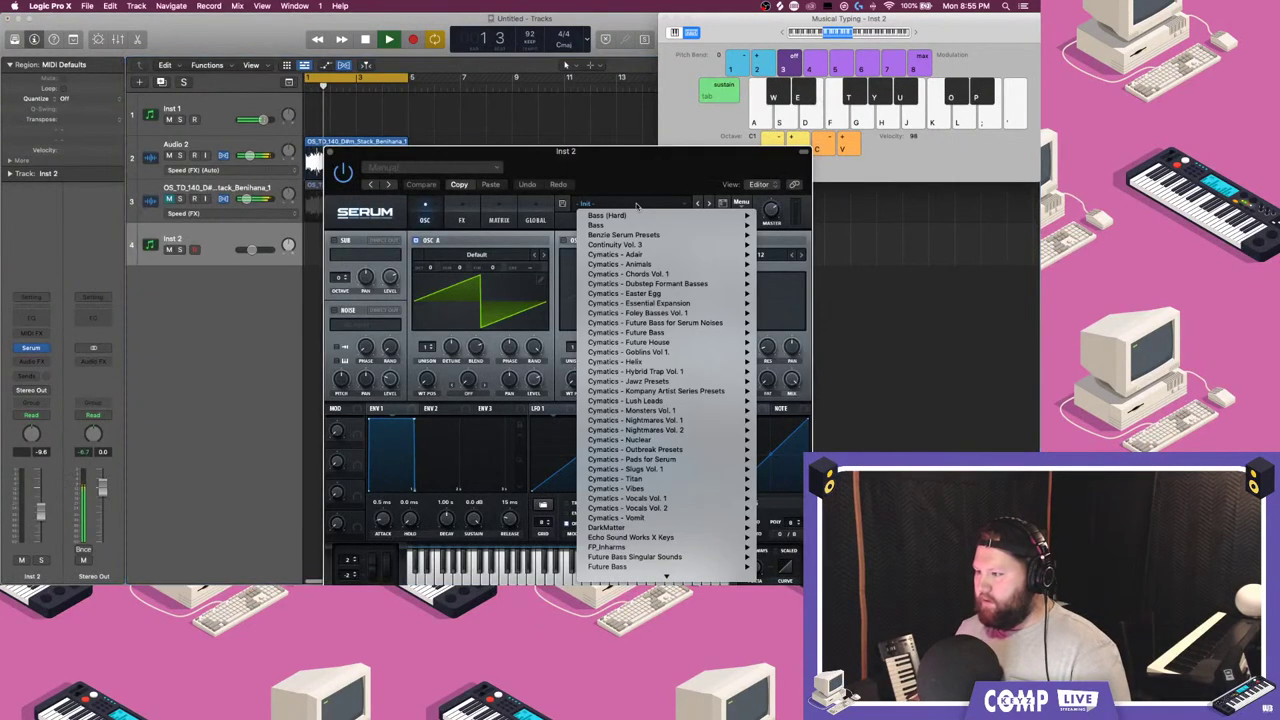
{"action": "scroll", "coordinate": [620, 310], "scroll_direction": "down", "scroll_amount": 5}
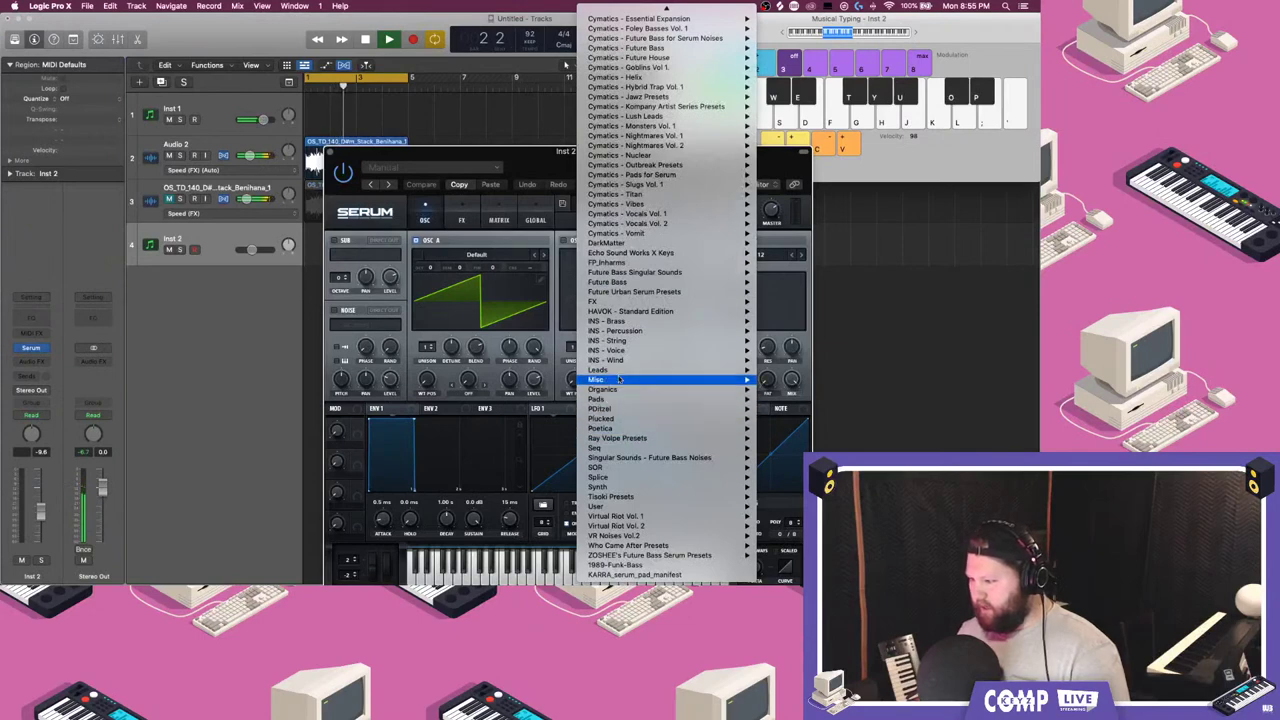
{"action": "mouse_move", "coordinate": [619, 371]}
{"action": "mouse_move", "coordinate": [643, 480]}
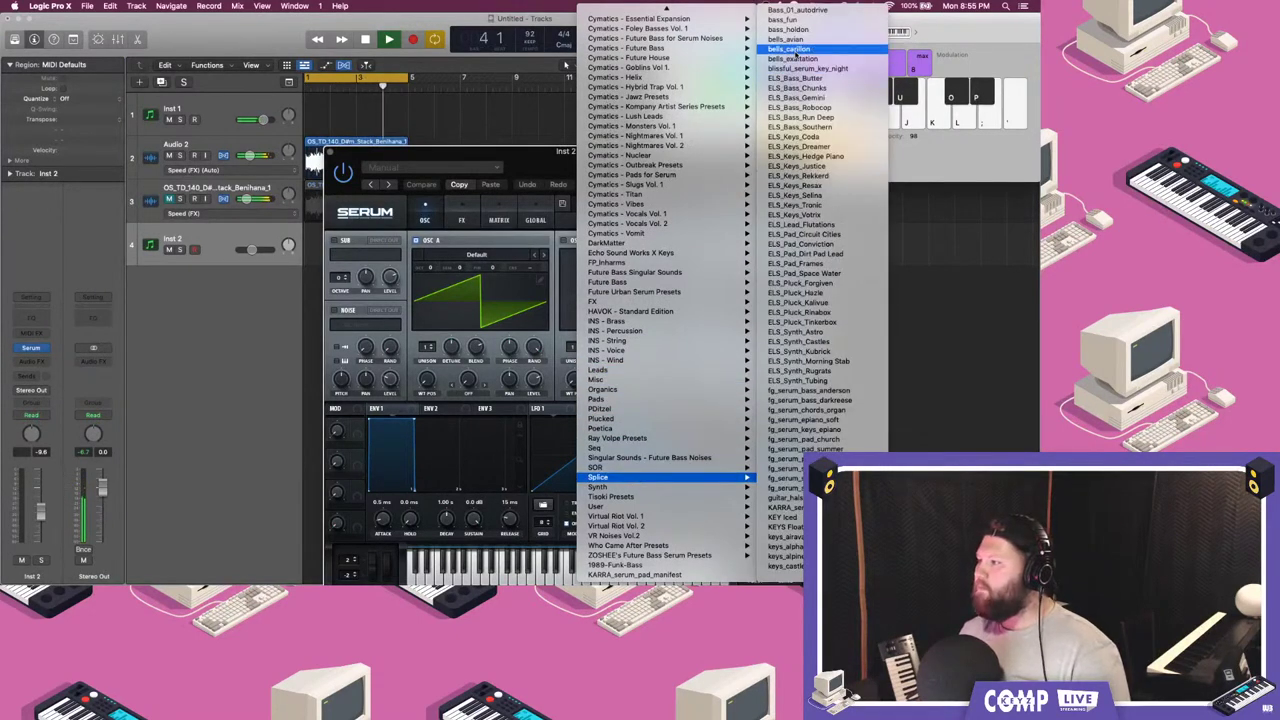
{"action": "left_click", "coordinate": [793, 33]}
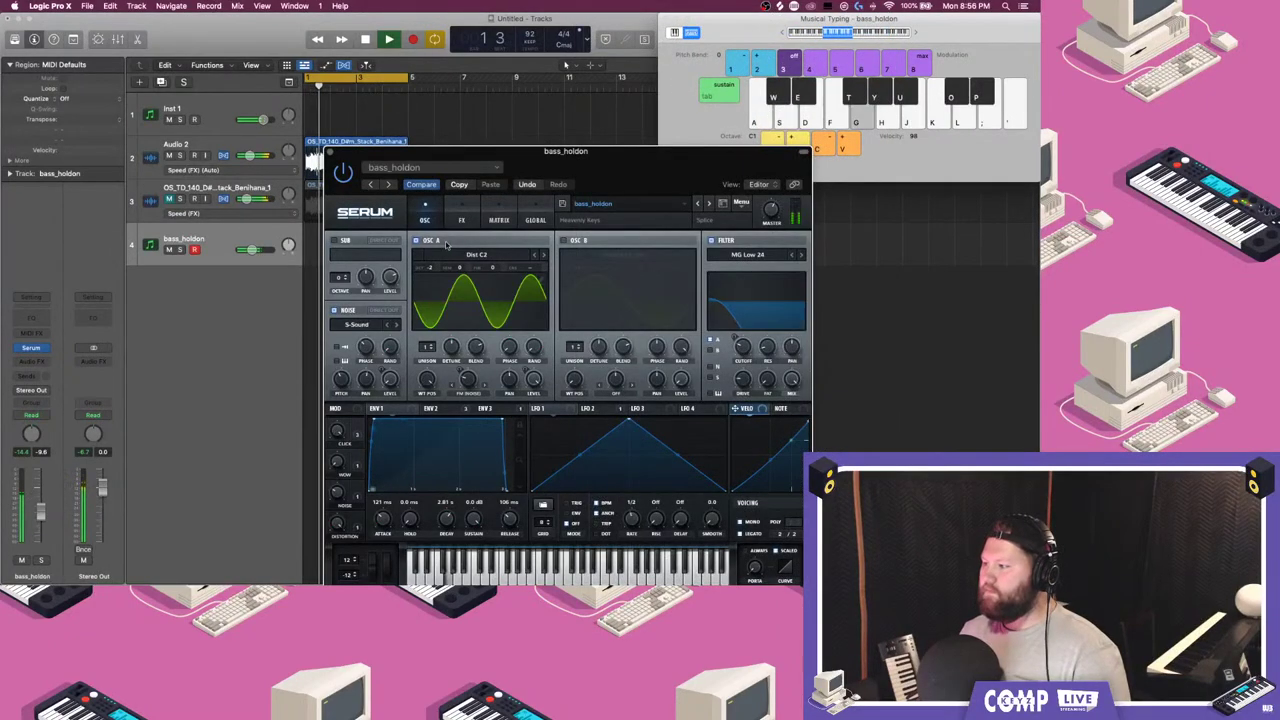
- Raise the Musical Typing octave and set the bass_holdon track's volume to about +0.3 dB
{"action": "key", "text": "x"}
{"action": "key", "text": "x"}
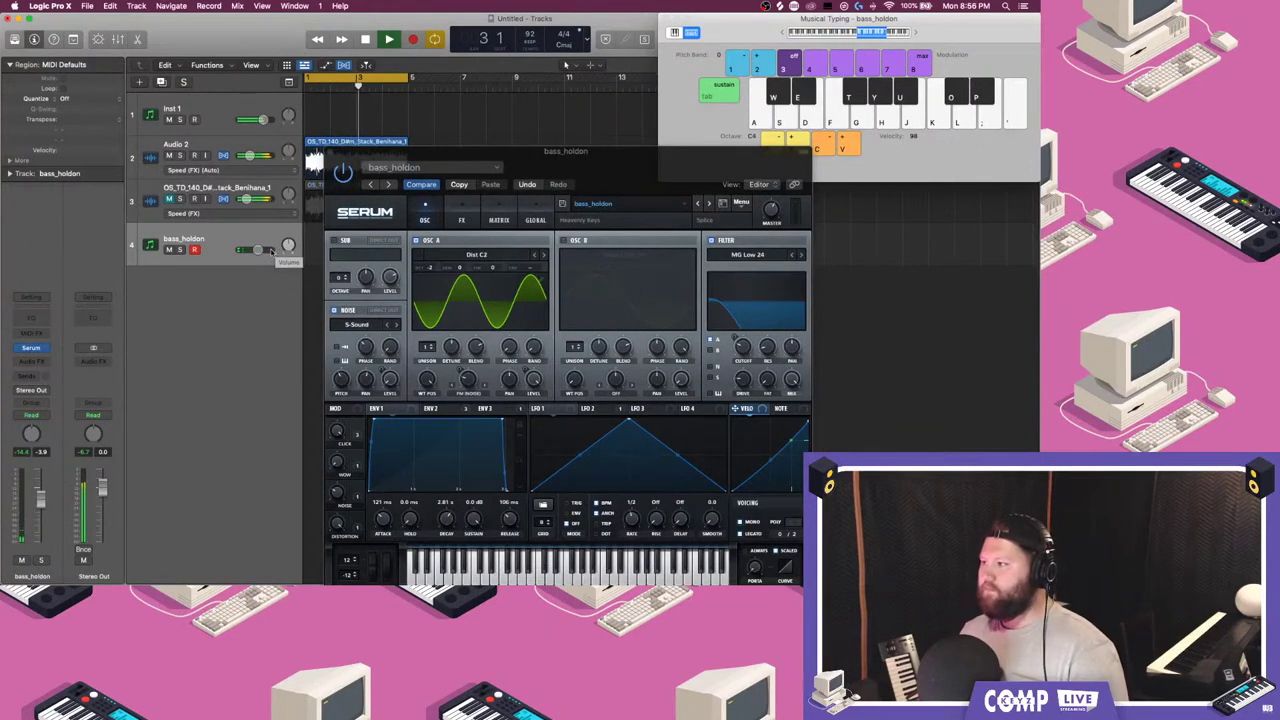
{"action": "left_click_drag", "start_coordinate": [253, 249], "coordinate": [280, 251]}
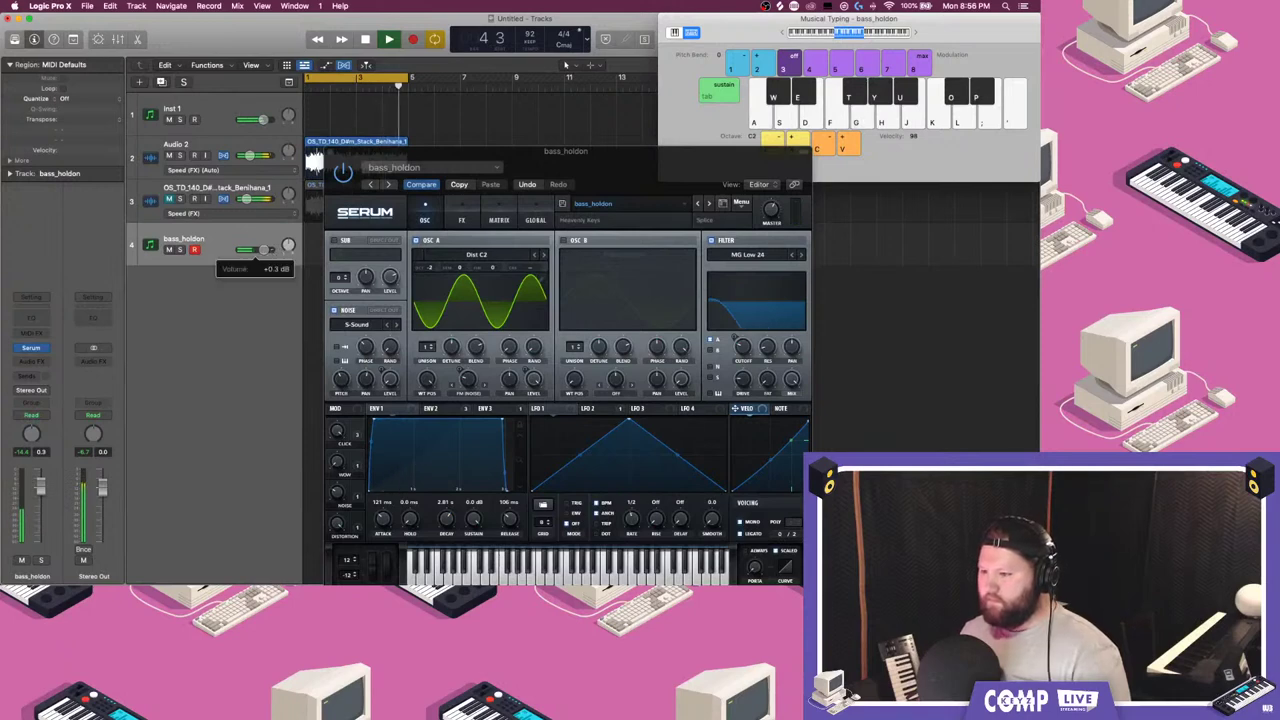
- Set the Musical Typing octave to C1 and solo the bass_holdon track to audition its low notes
{"action": "left_click", "coordinate": [328, 154]}
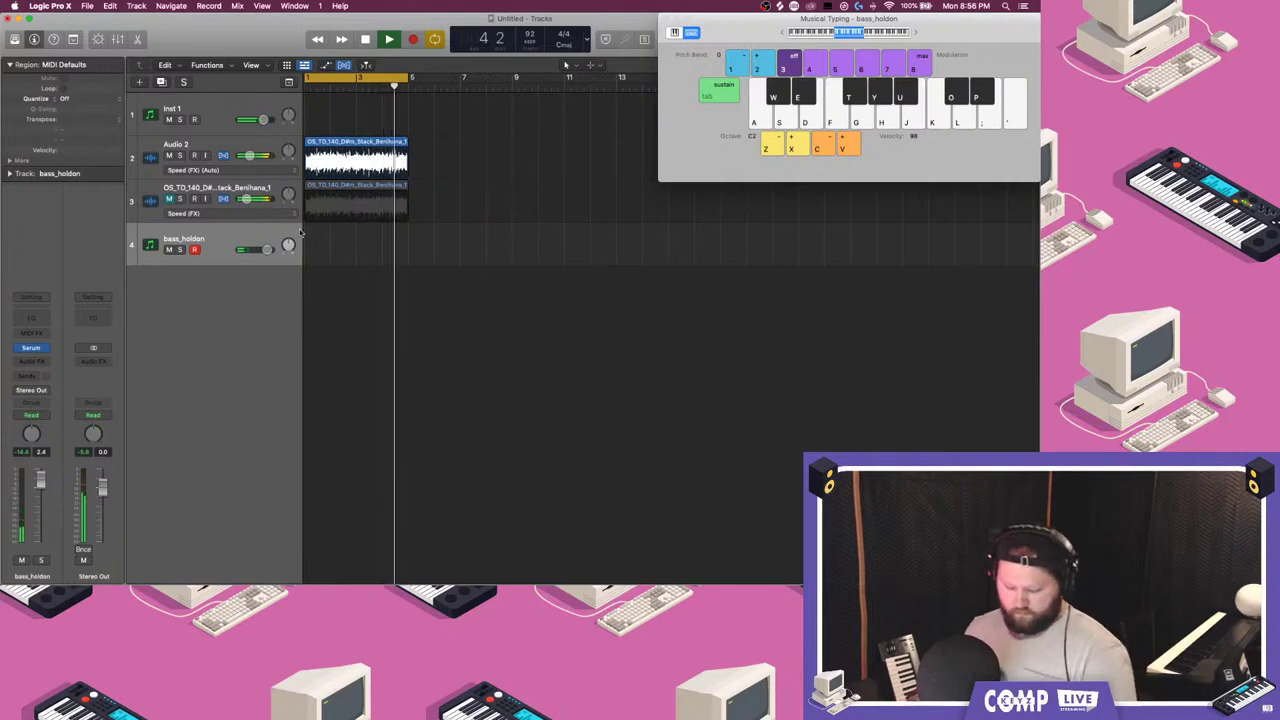
{"action": "key", "text": "z"}
{"action": "key", "text": "z"}
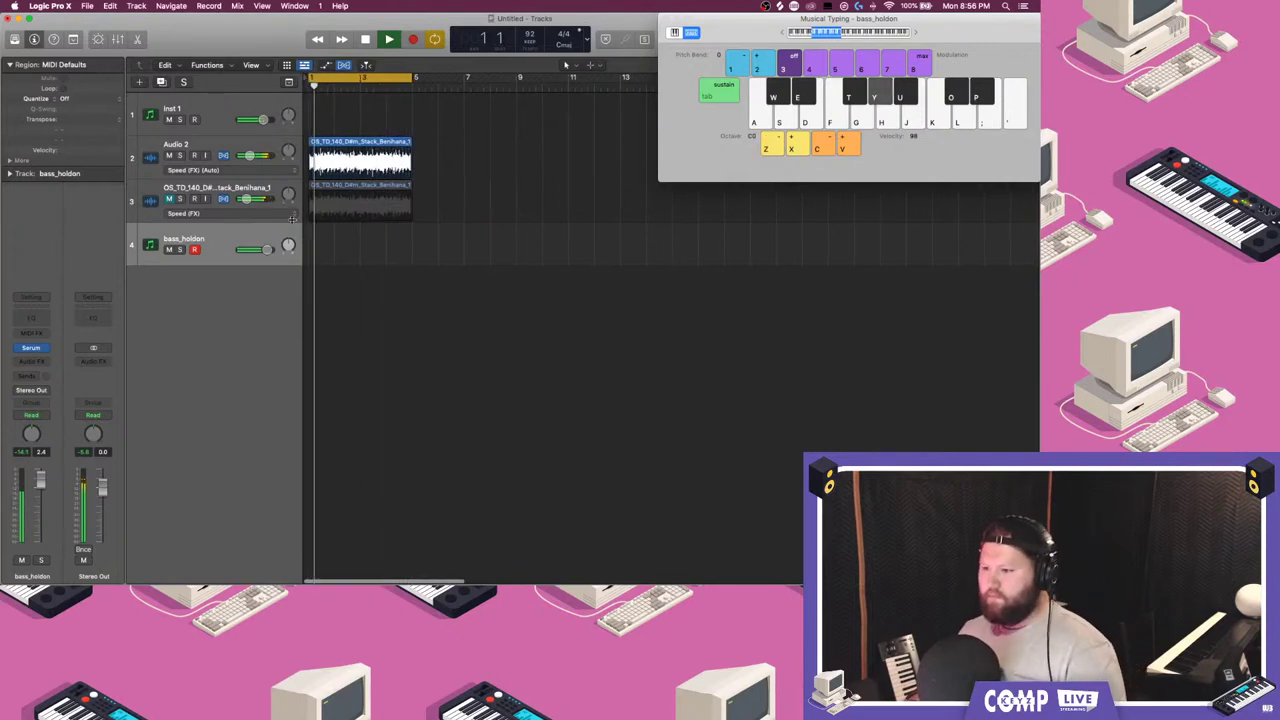
{"action": "key", "text": "x"}
{"action": "key", "text": "y"}
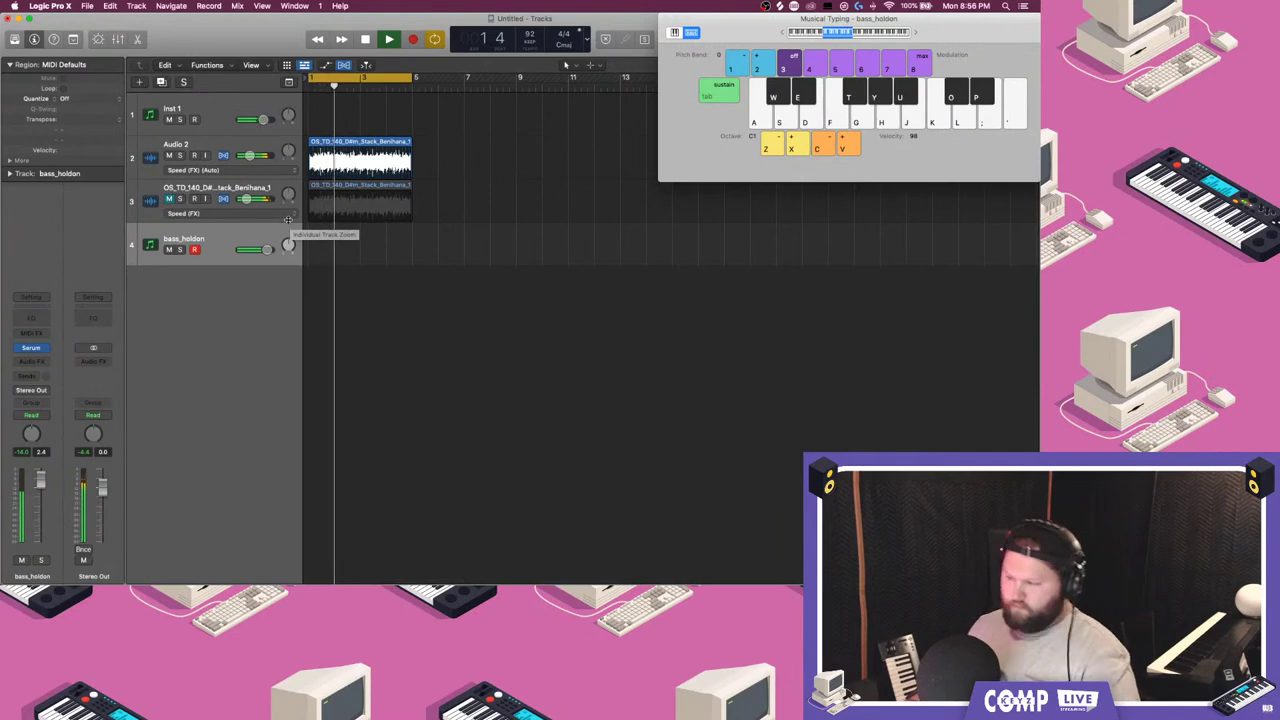
{"action": "left_click", "coordinate": [182, 250]}
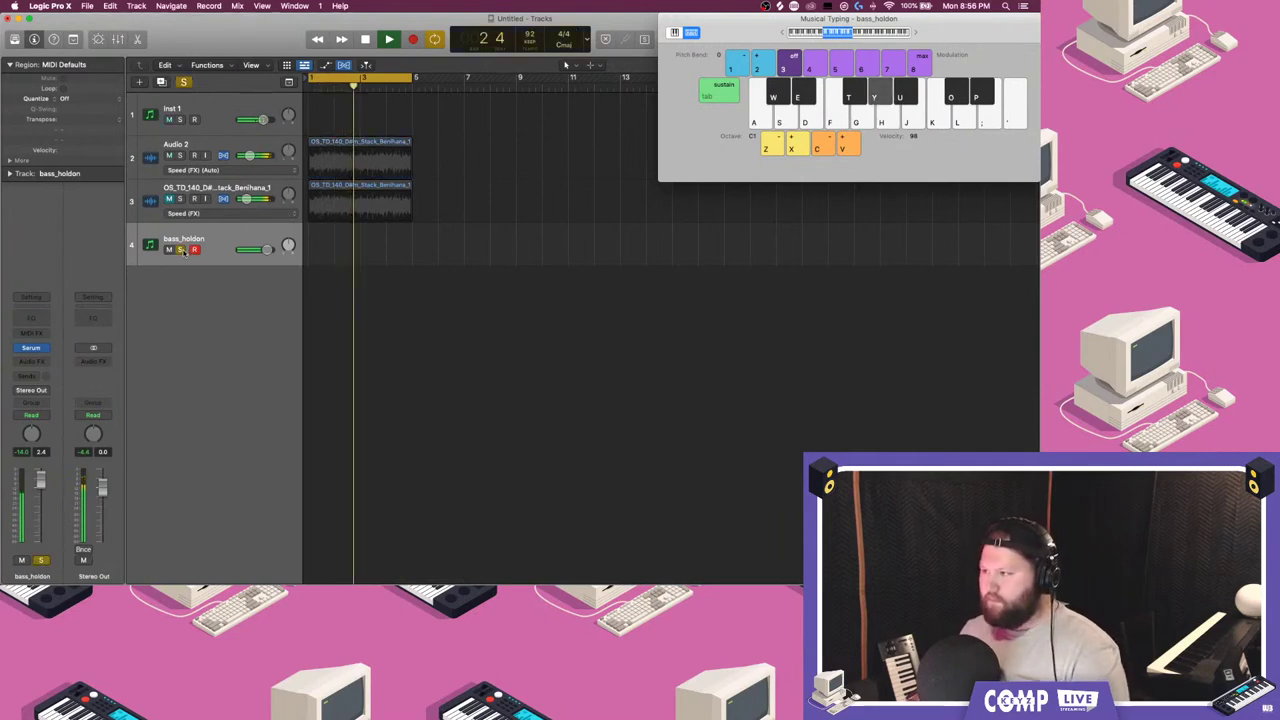
{"action": "key", "text": "y"}
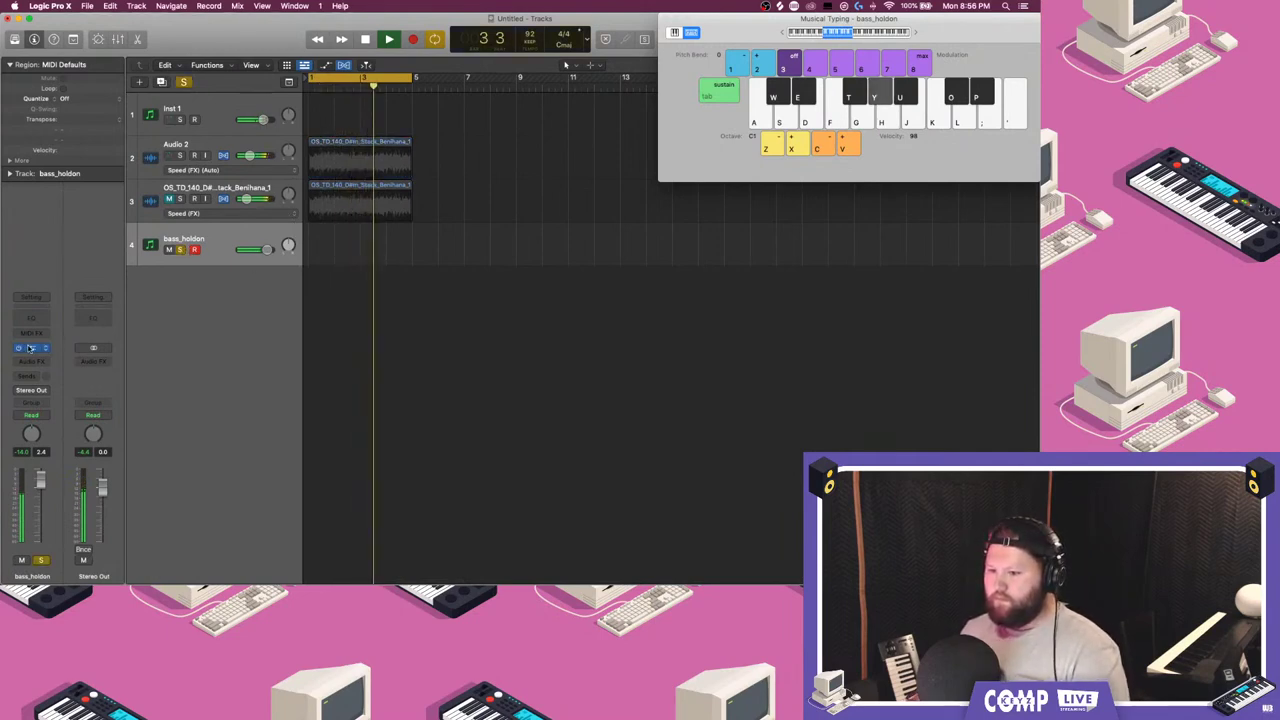
- Compare the neighbouring Serum presets bells_avian and bass_fun, return to bass_holdon, and unsolo its track
{"action": "left_click", "coordinate": [30, 348]}
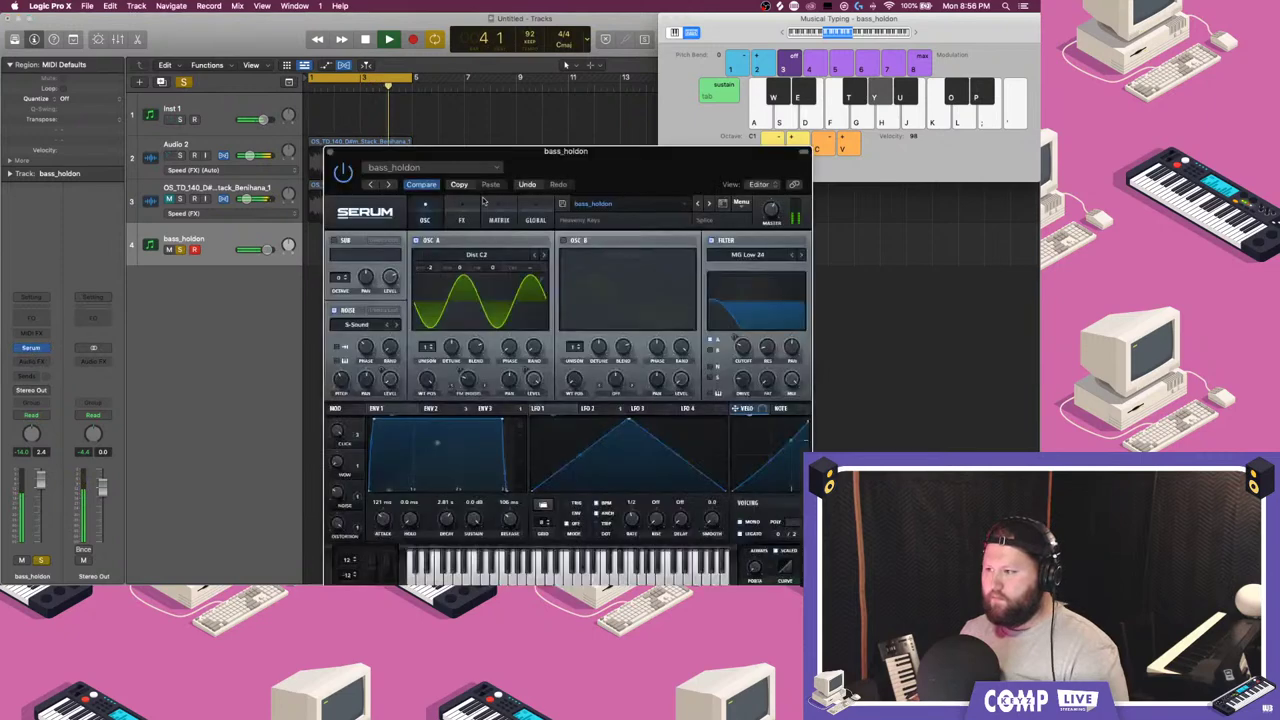
{"action": "left_click", "coordinate": [708, 205]}
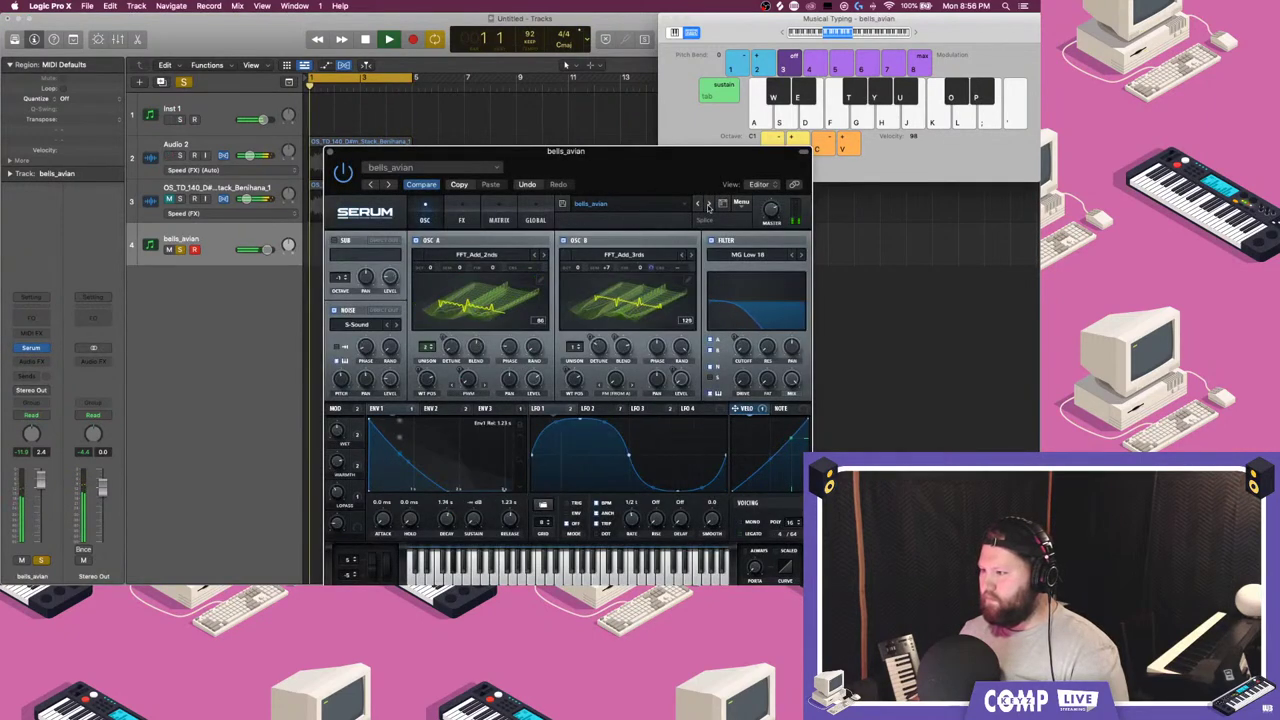
{"action": "left_click", "coordinate": [699, 204]}
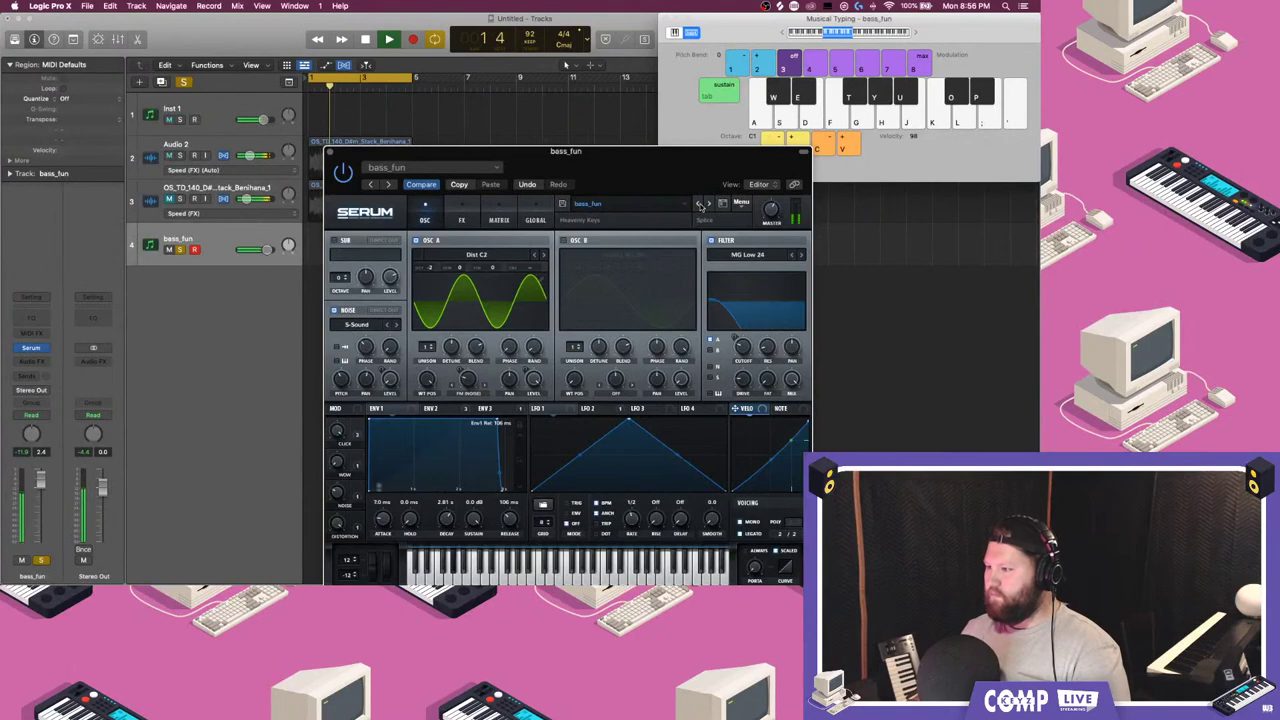
{"action": "left_click", "coordinate": [699, 204]}
{"action": "left_click", "coordinate": [708, 205]}
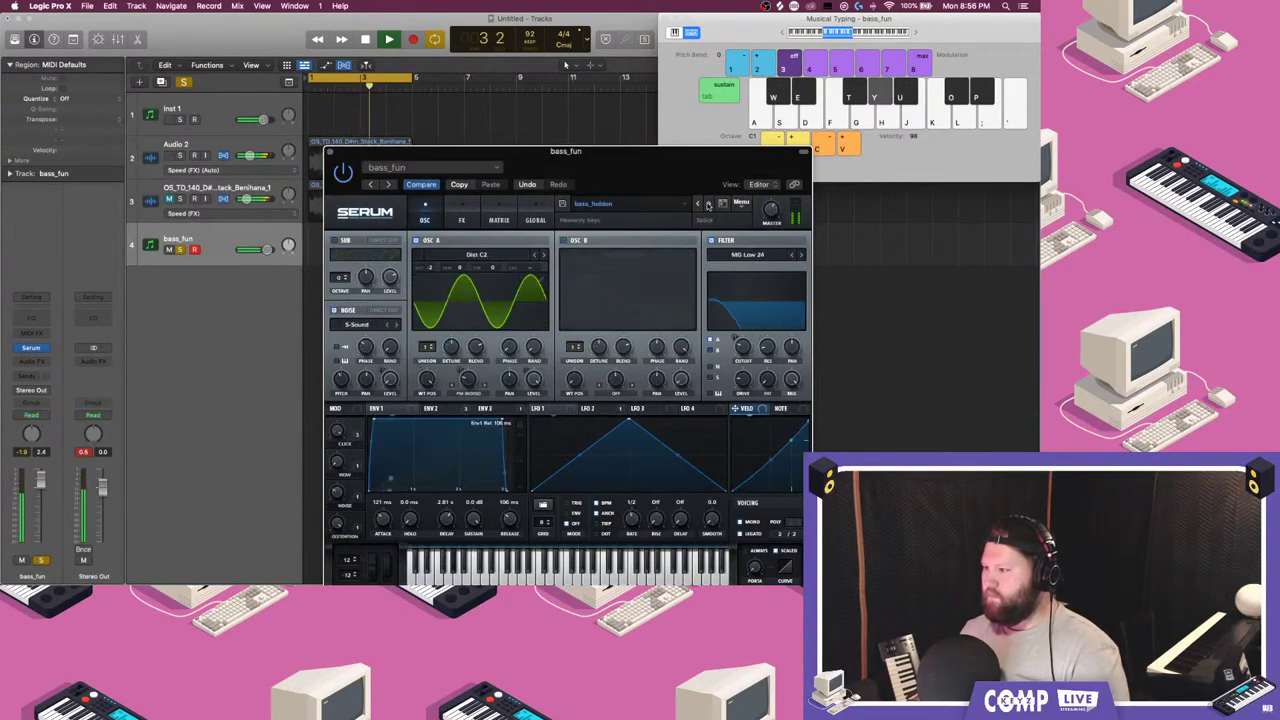
{"action": "left_click", "coordinate": [708, 205]}
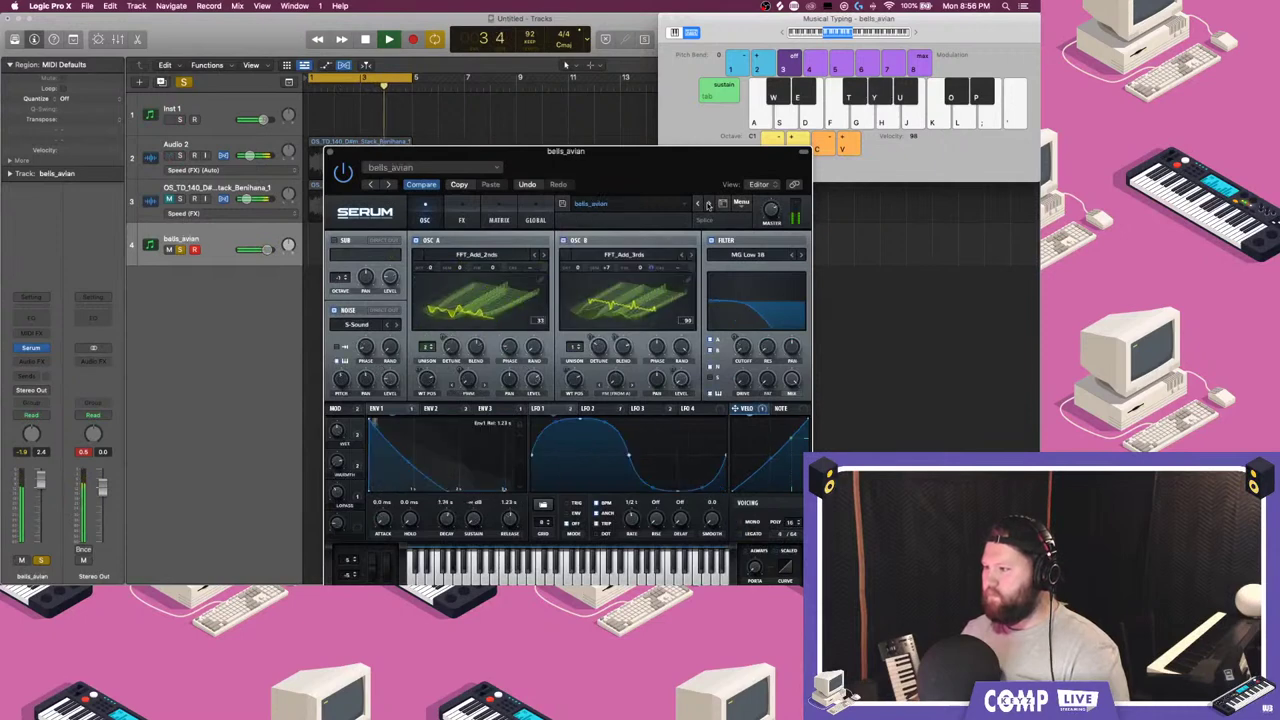
{"action": "left_click", "coordinate": [697, 204]}
{"action": "key", "text": "space"}
{"action": "left_click", "coordinate": [180, 249]}
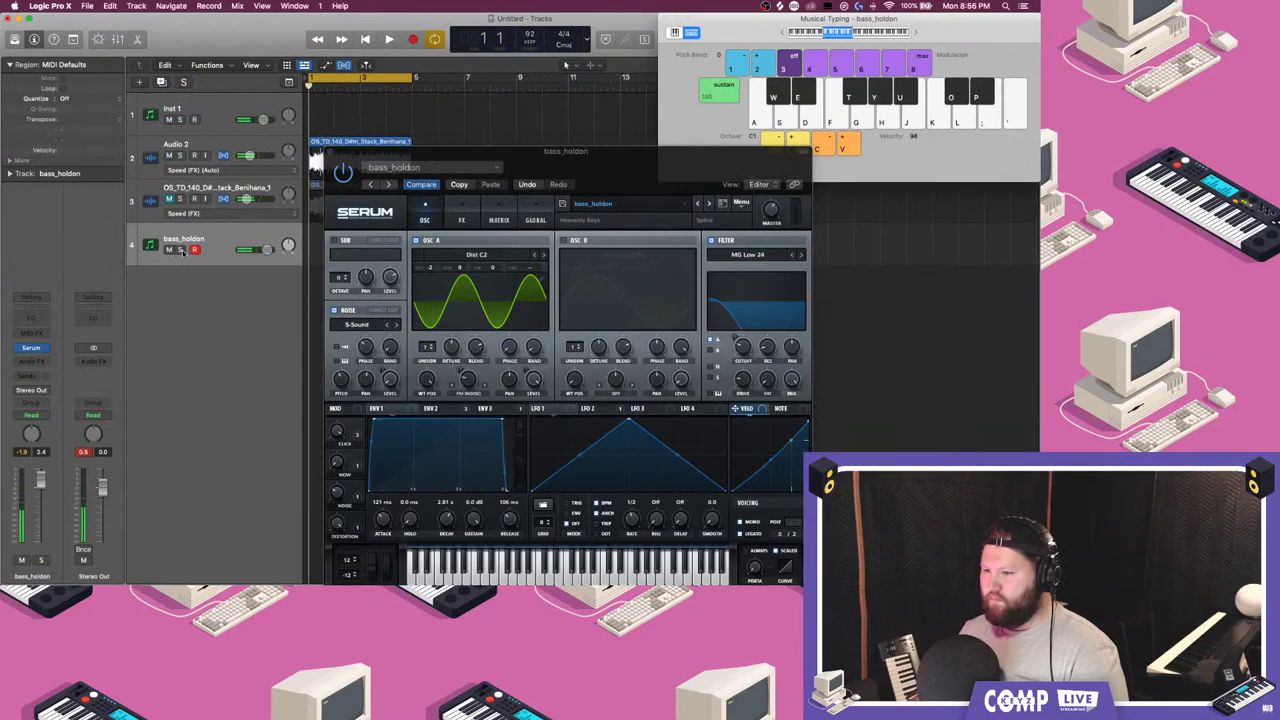
- Play trial bass notes with bass_holdon over the looping Benihana_1 stack
{"action": "key", "text": "space"}
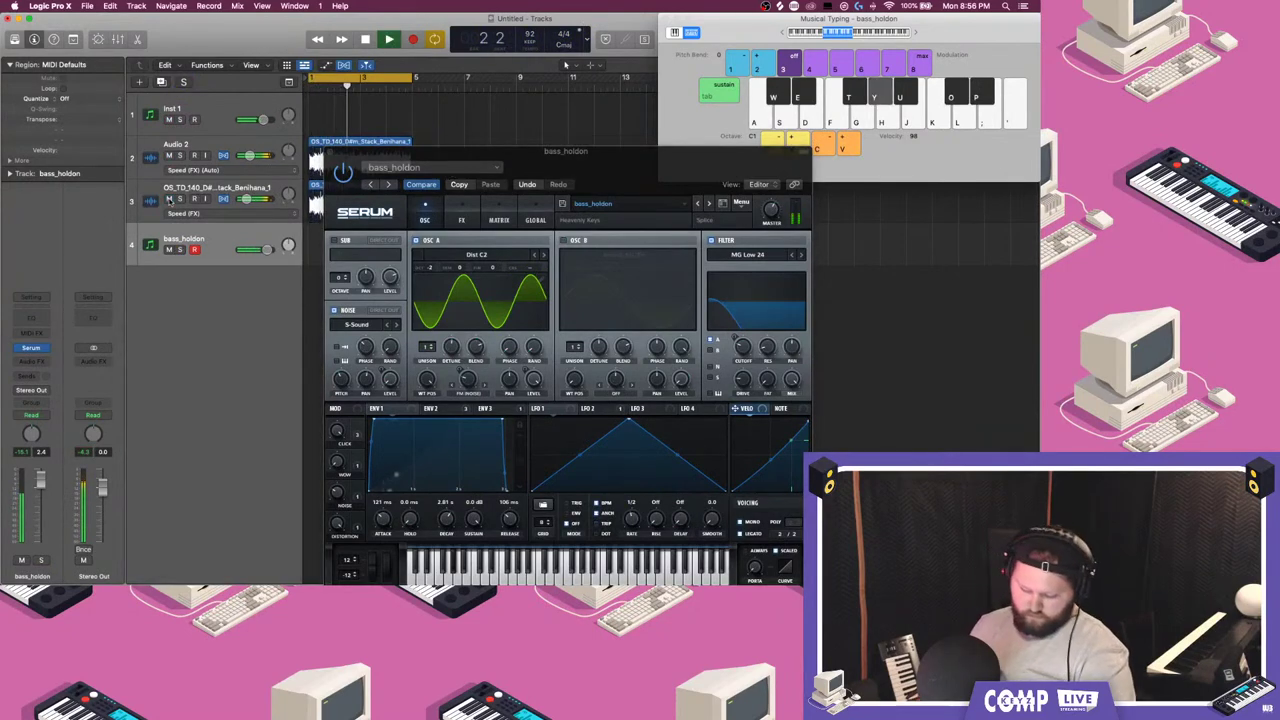
{"action": "key", "text": "y"}
{"action": "key", "text": "l"}
{"action": "key", "text": "y"}
{"action": "key", "text": "l"}
{"action": "key", "text": "y"}
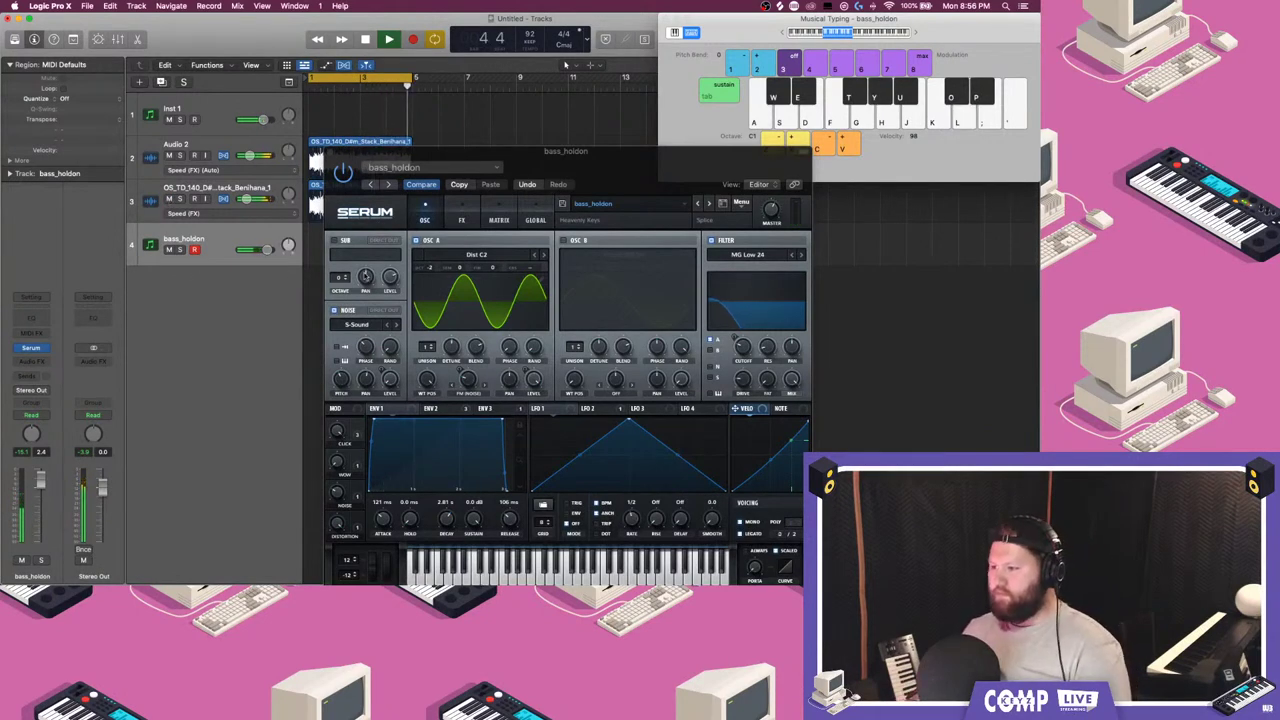
- Load the ELS_Bass_Butter preset from Serum's Splice preset folder
{"action": "left_click", "coordinate": [616, 220]}
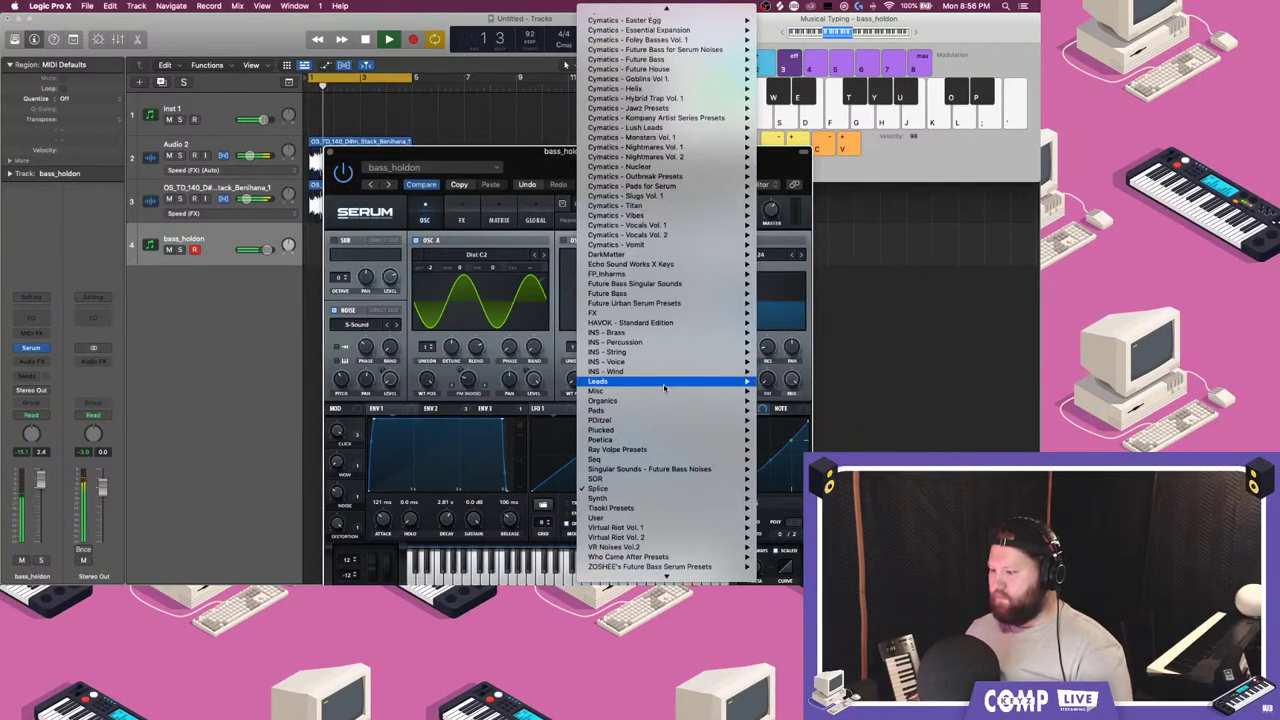
{"action": "mouse_move", "coordinate": [657, 433]}
{"action": "mouse_move", "coordinate": [612, 489]}
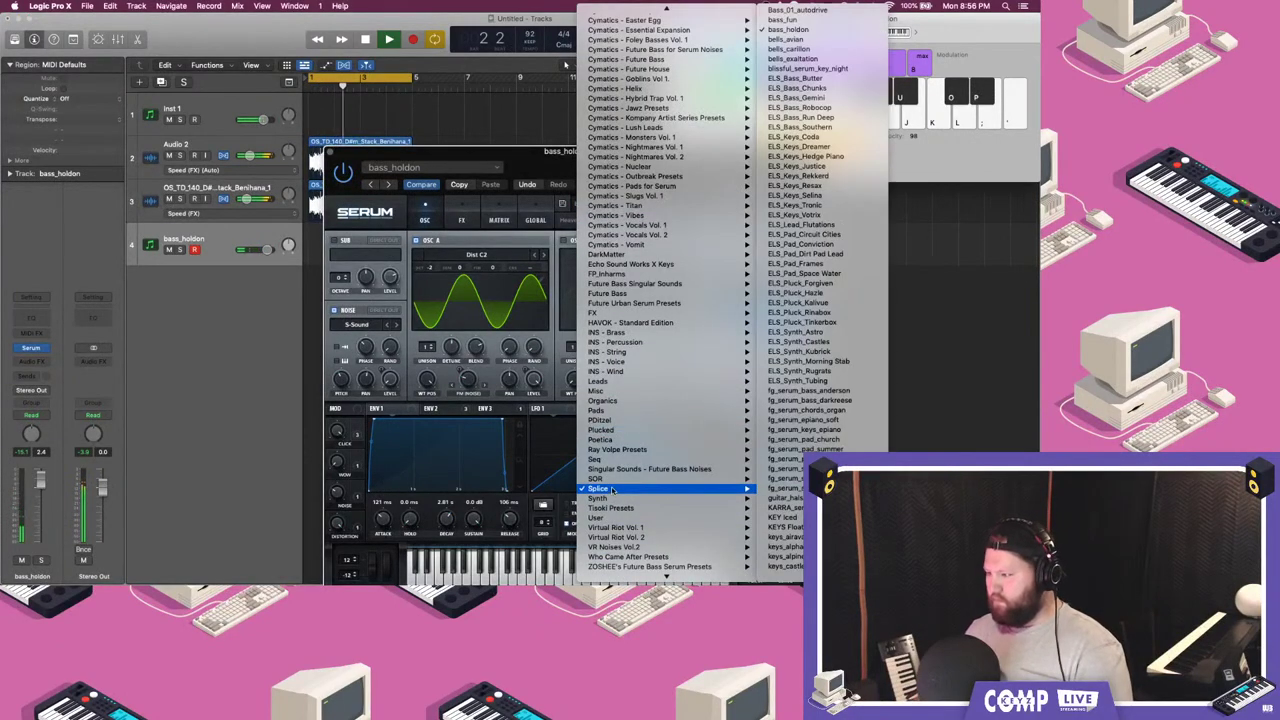
{"action": "left_click", "coordinate": [818, 78]}
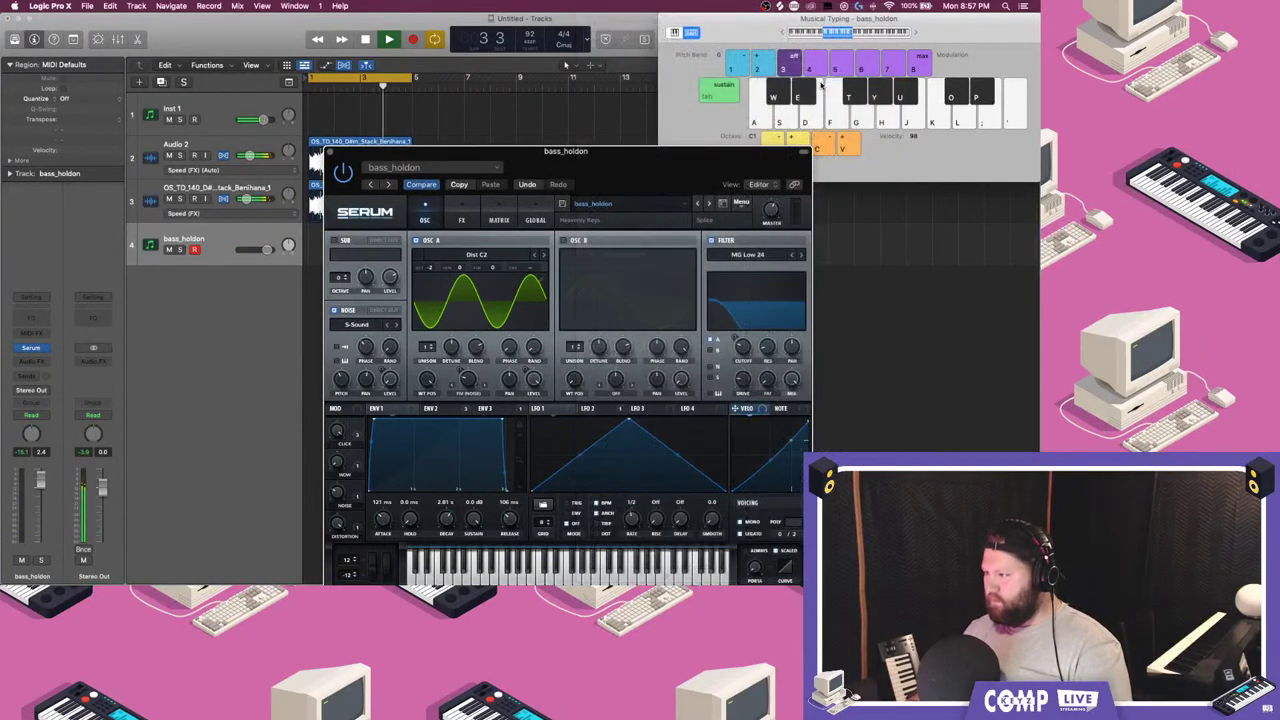
- Lower the ELS_Bass_Butter track's volume to about -7.6 dB and raise the Musical Typing octave to C2
{"action": "left_click_drag", "start_coordinate": [267, 250], "coordinate": [256, 251]}
{"action": "key", "text": "y"}
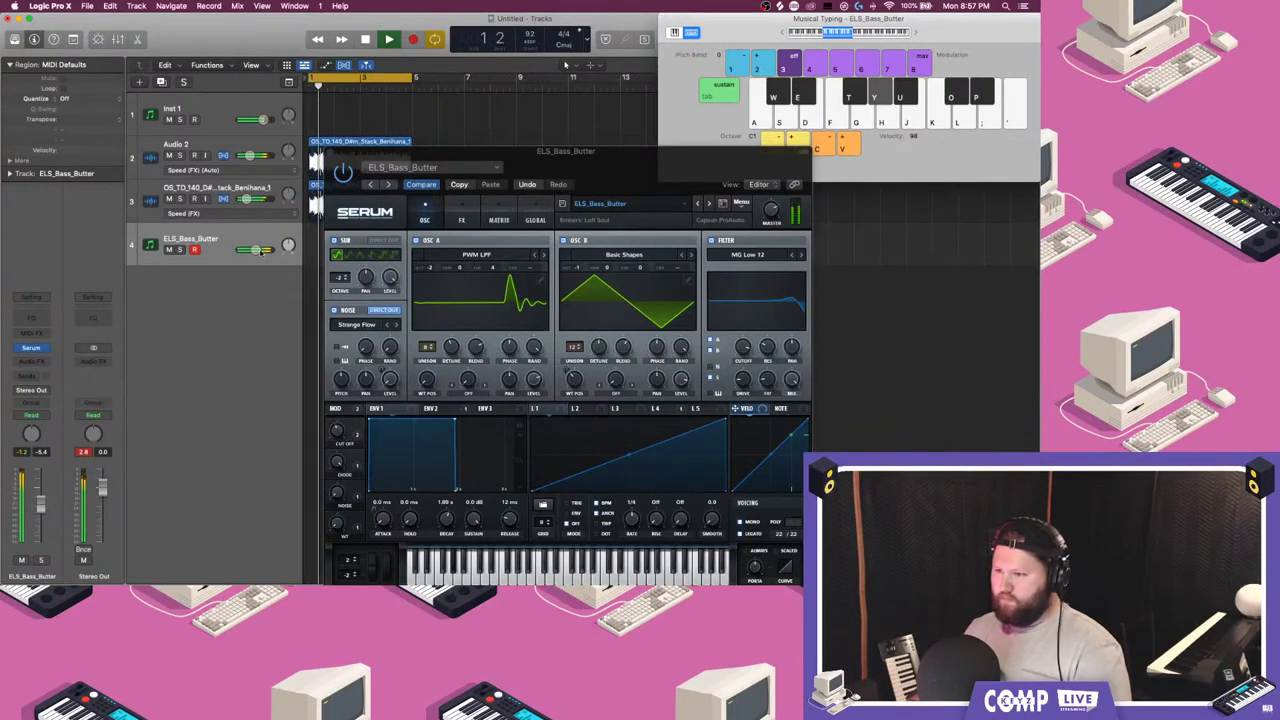
{"action": "left_click", "coordinate": [258, 250]}
{"action": "left_click_drag", "start_coordinate": [257, 250], "coordinate": [251, 250]}
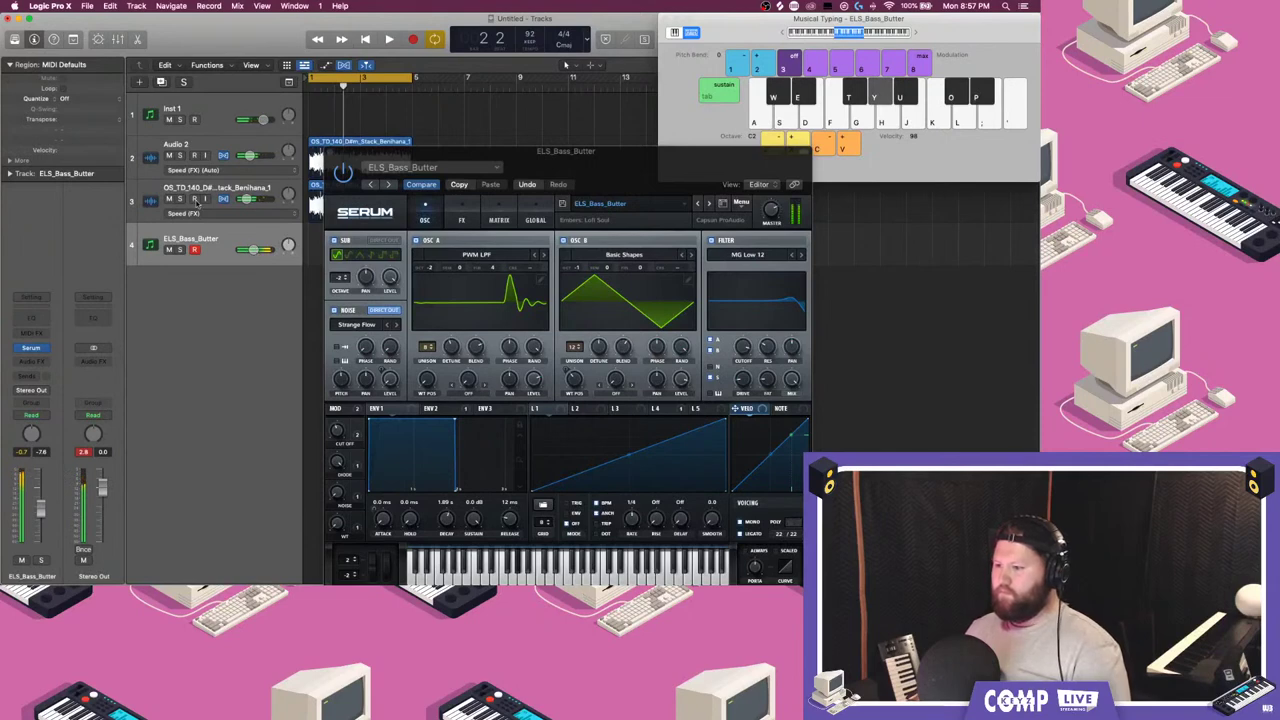
- Restart loop playback and mute Inst 1 and the duplicate Benihana_1 stack track
{"action": "key", "text": "space"}
{"action": "key", "text": "y"}
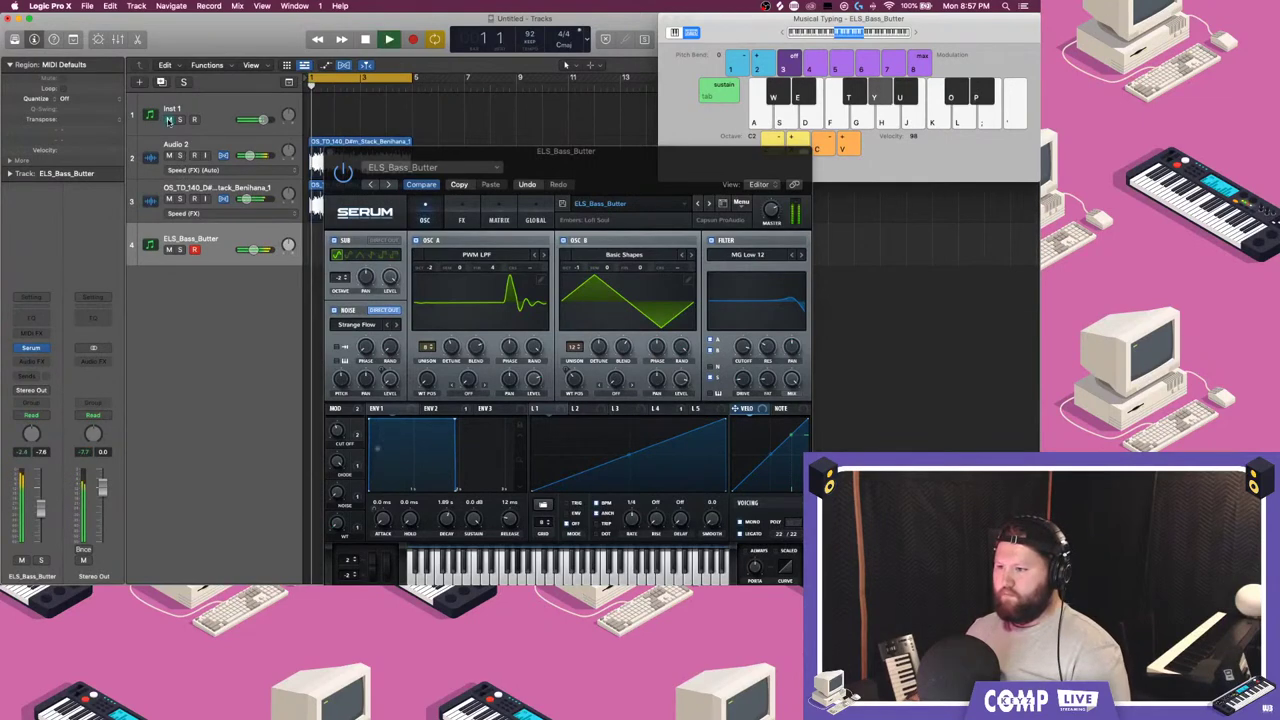
{"action": "left_click", "coordinate": [169, 199]}
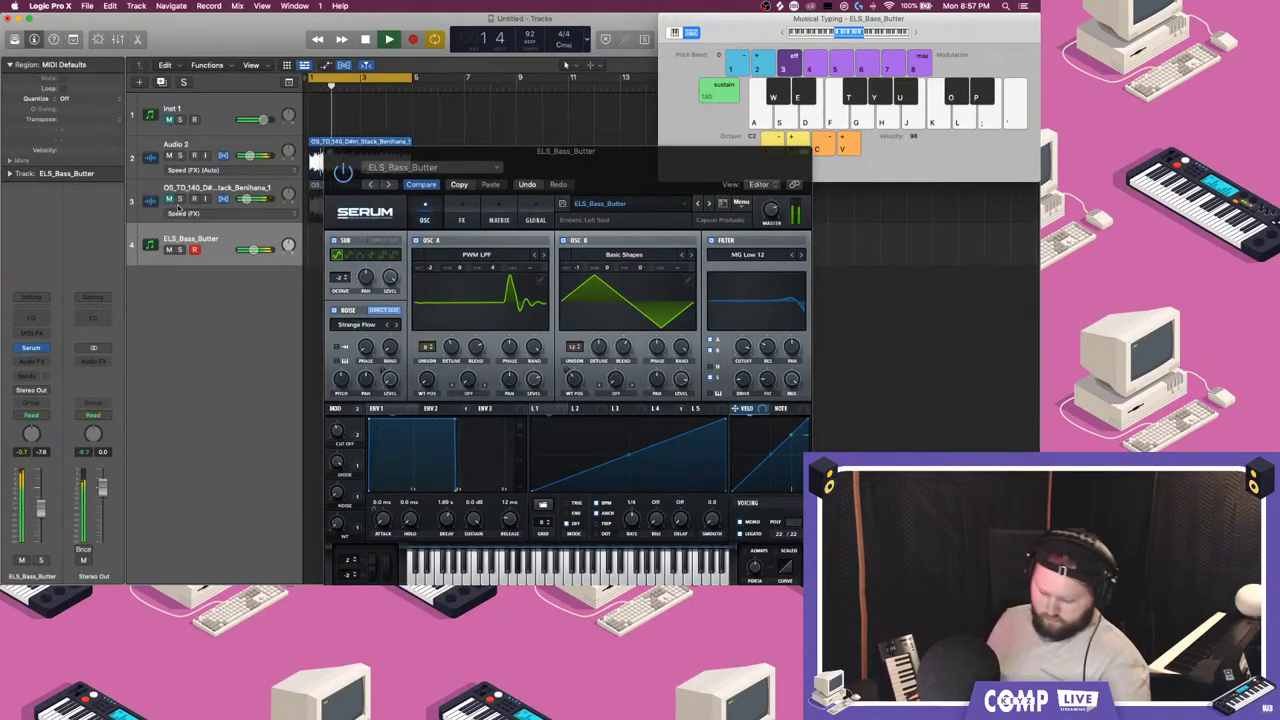
- Rehearse a bass line with ELS_Bass_Butter in Musical Typing over the looping Audio 2 track
{"action": "key", "text": "l"}
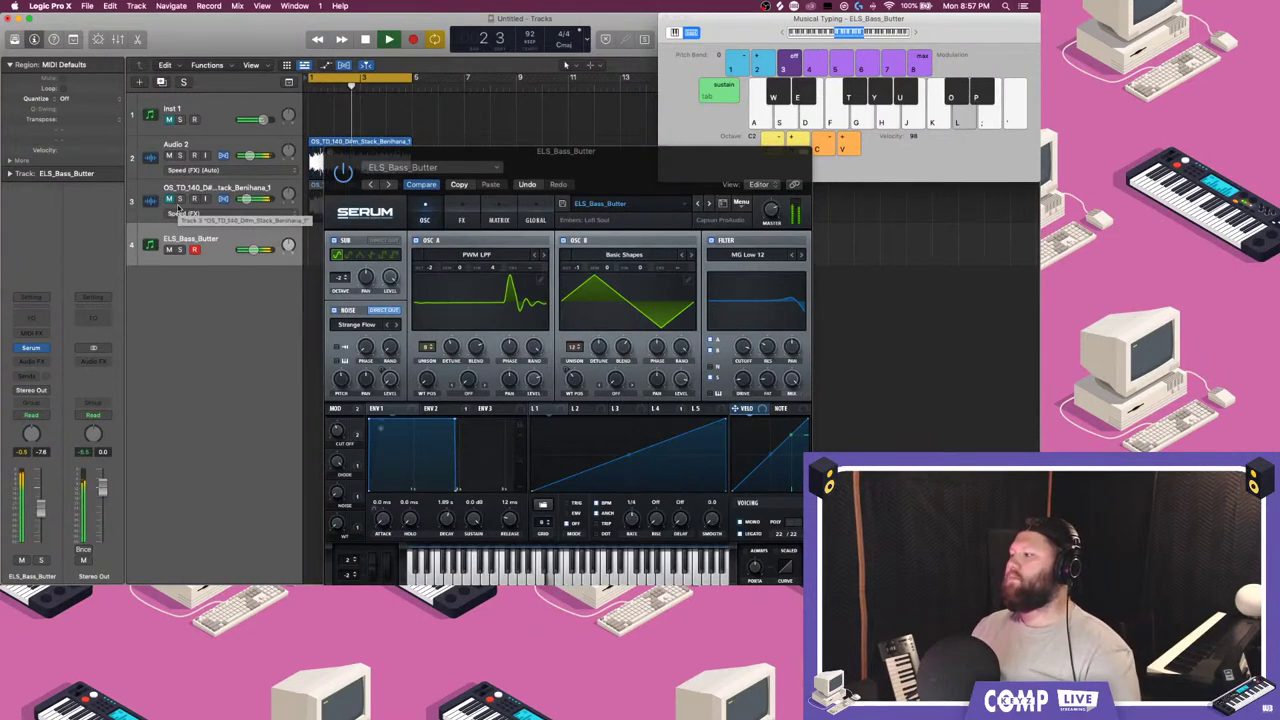
{"action": "key", "text": "j"}
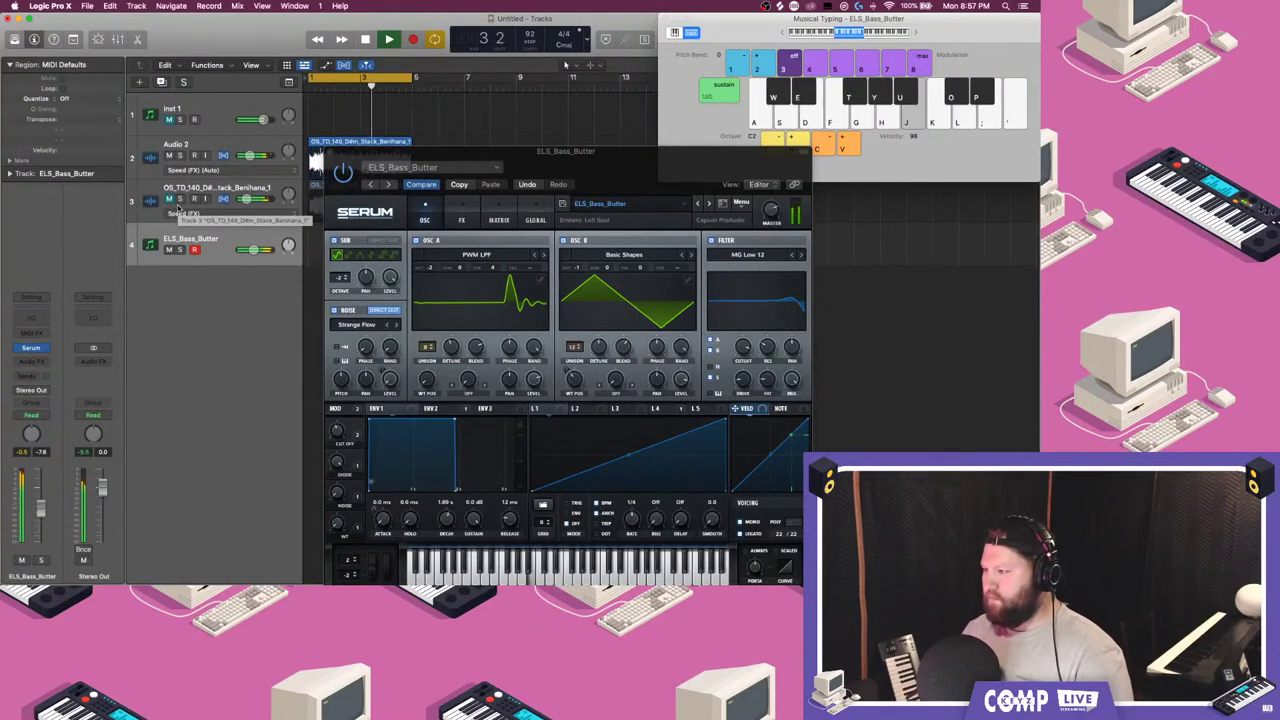
{"action": "key", "text": "k"}
{"action": "key", "text": "j"}
{"action": "key", "text": "l"}
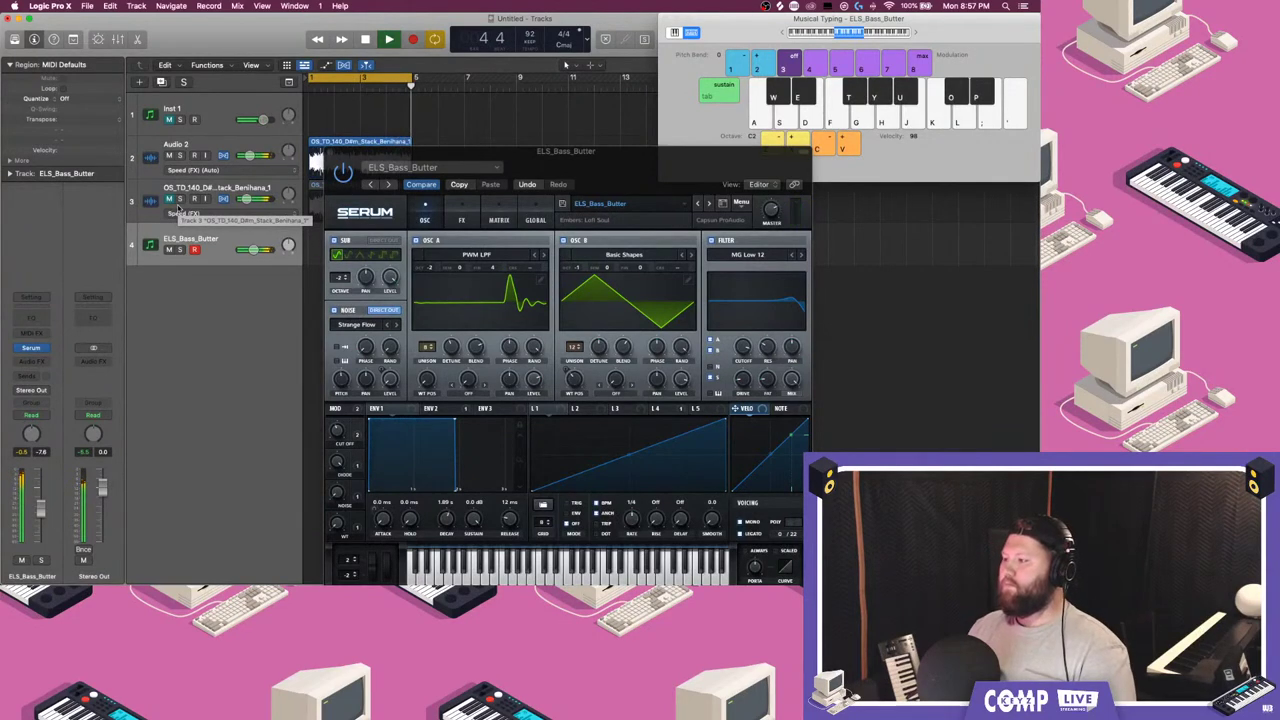
{"action": "key", "text": "y"}
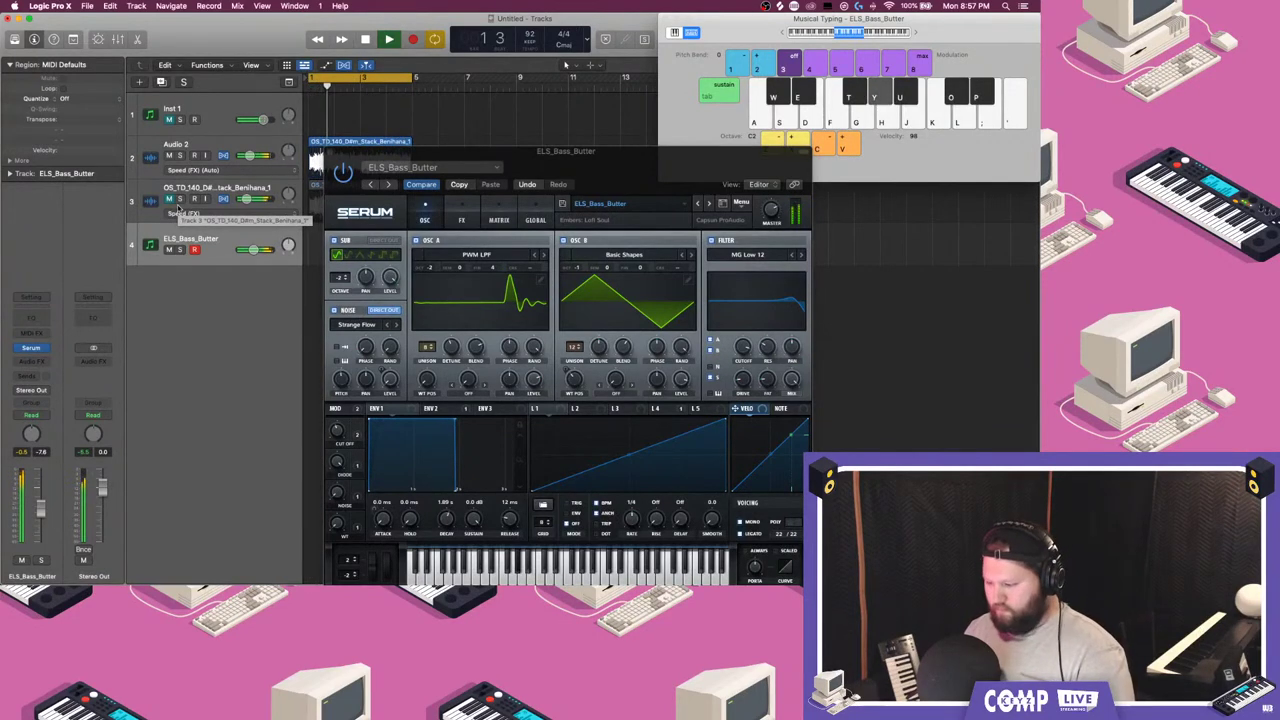
{"action": "key", "text": "k"}
{"action": "key", "text": "l"}
{"action": "key", "text": "y"}
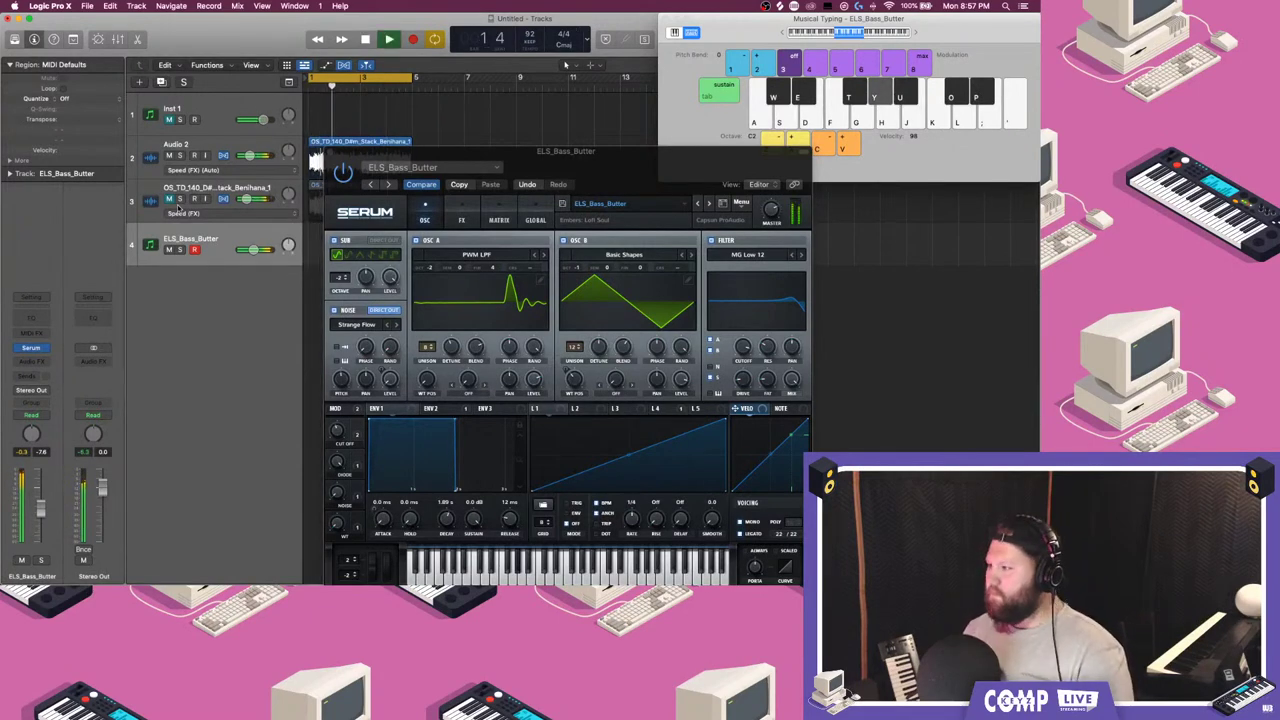
{"action": "key", "text": "l"}
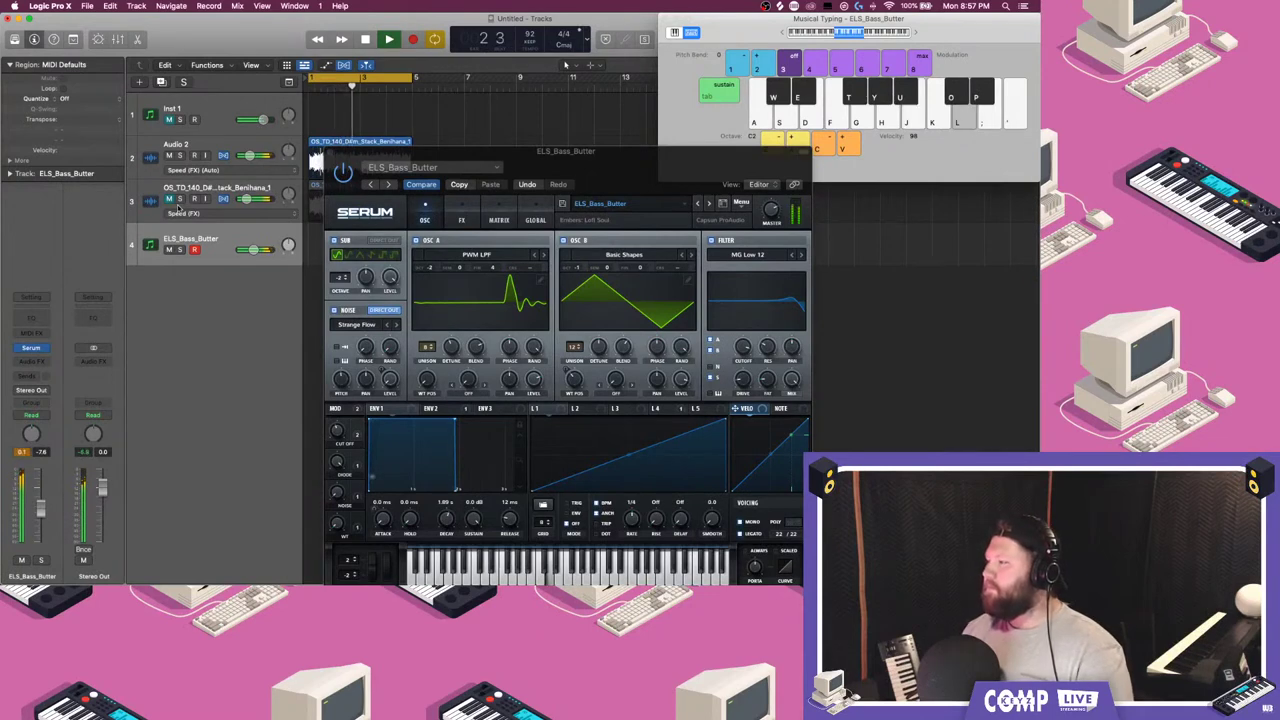
{"action": "key", "text": "j"}
{"action": "key", "text": "k"}
{"action": "key", "text": "o"}
{"action": "key", "text": "p"}
{"action": "key", "text": "p"}
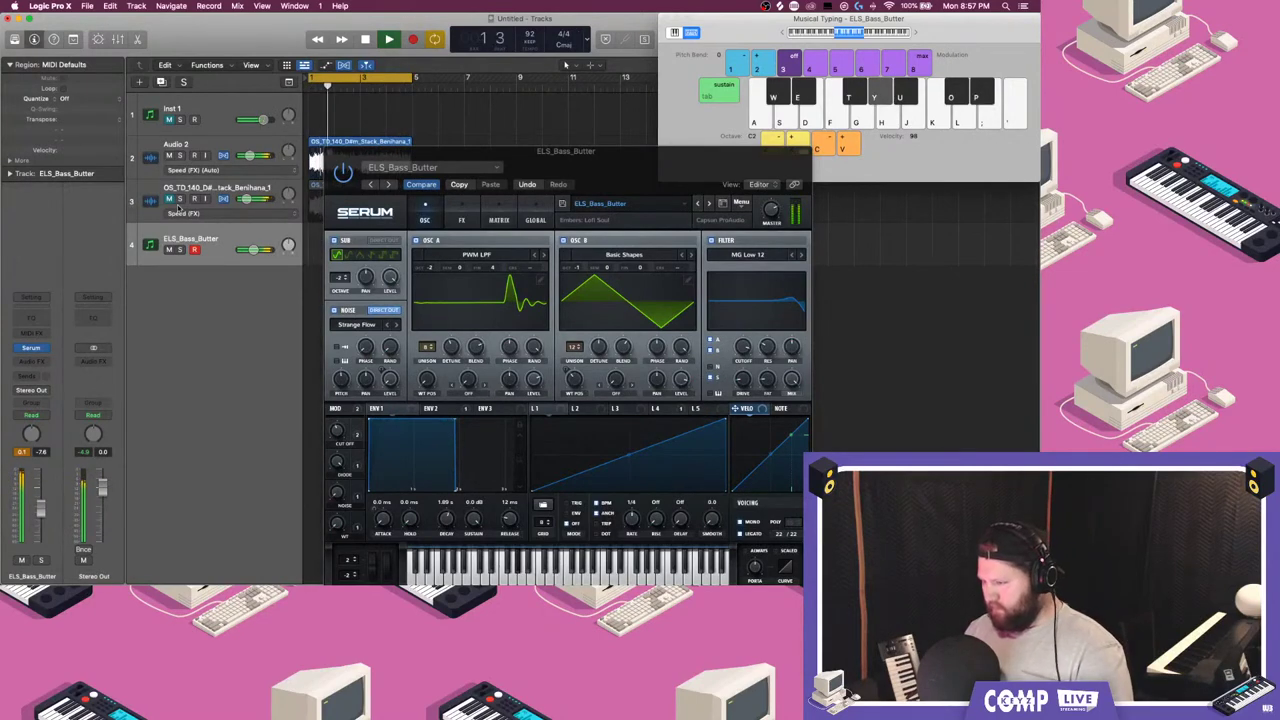
{"action": "key", "text": "y"}
{"action": "key", "text": "l"}
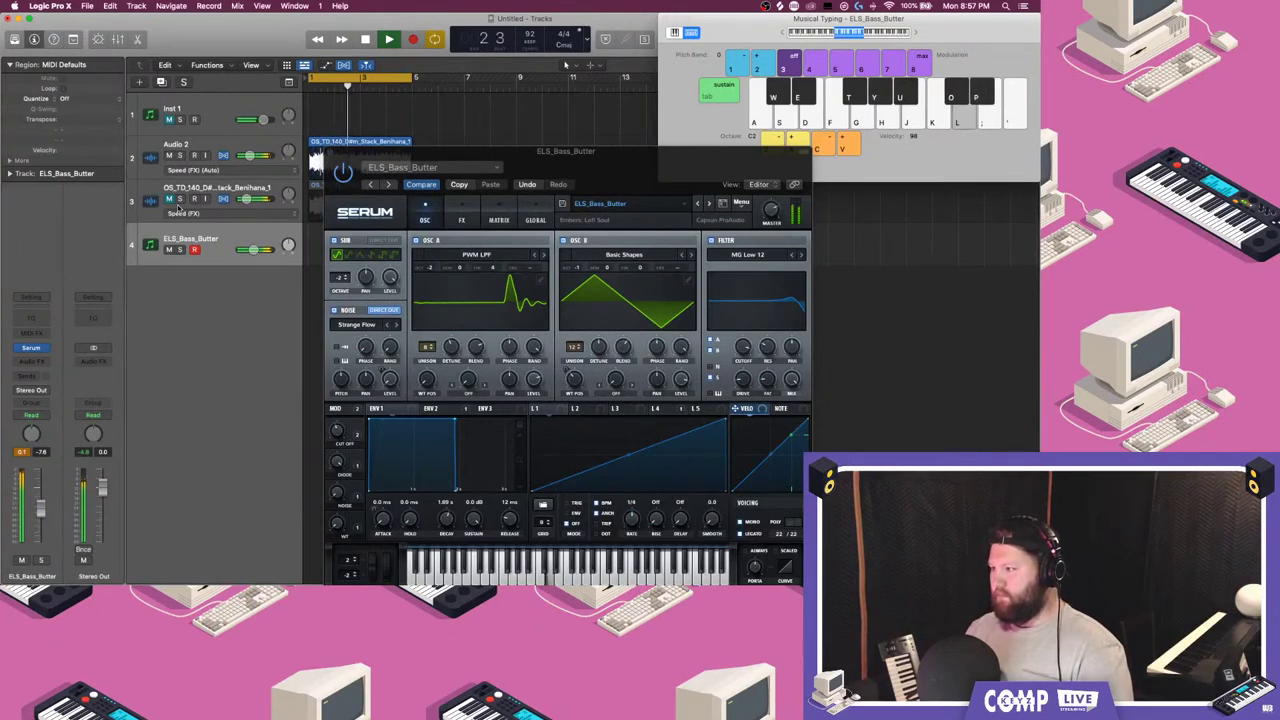
{"action": "key", "text": "y"}
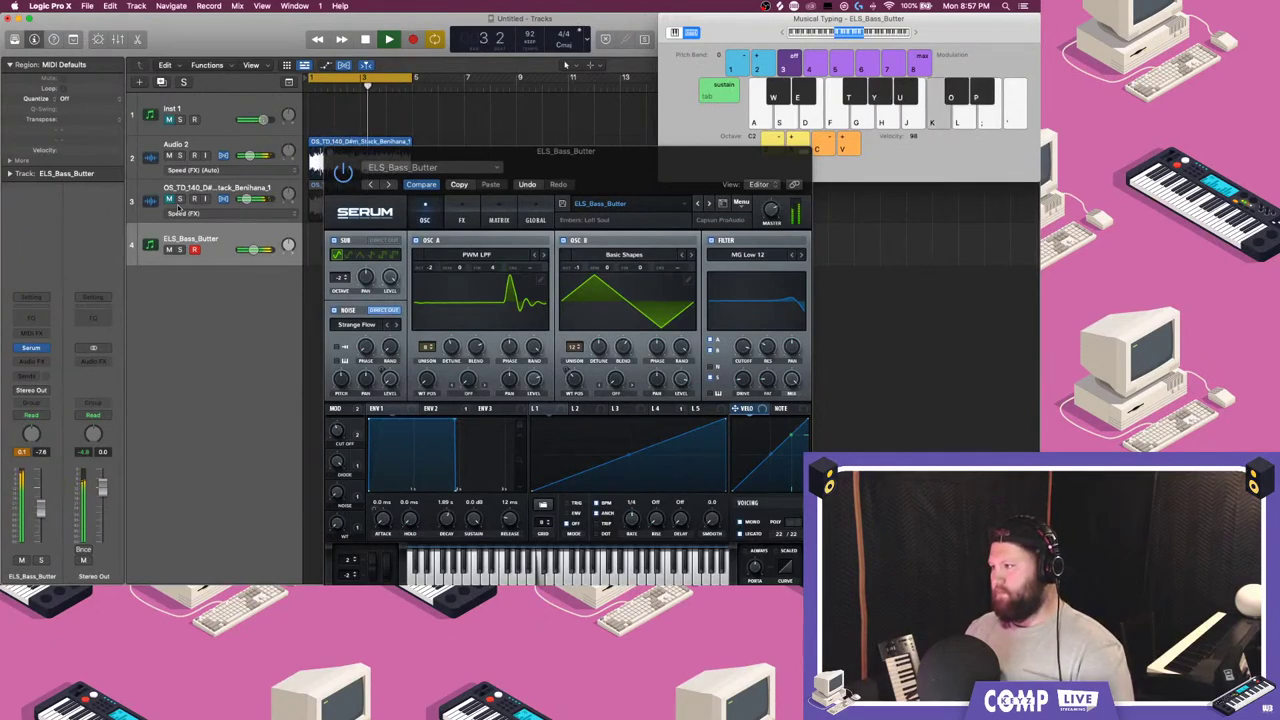
{"action": "key", "text": "y"}
{"action": "key", "text": "j"}
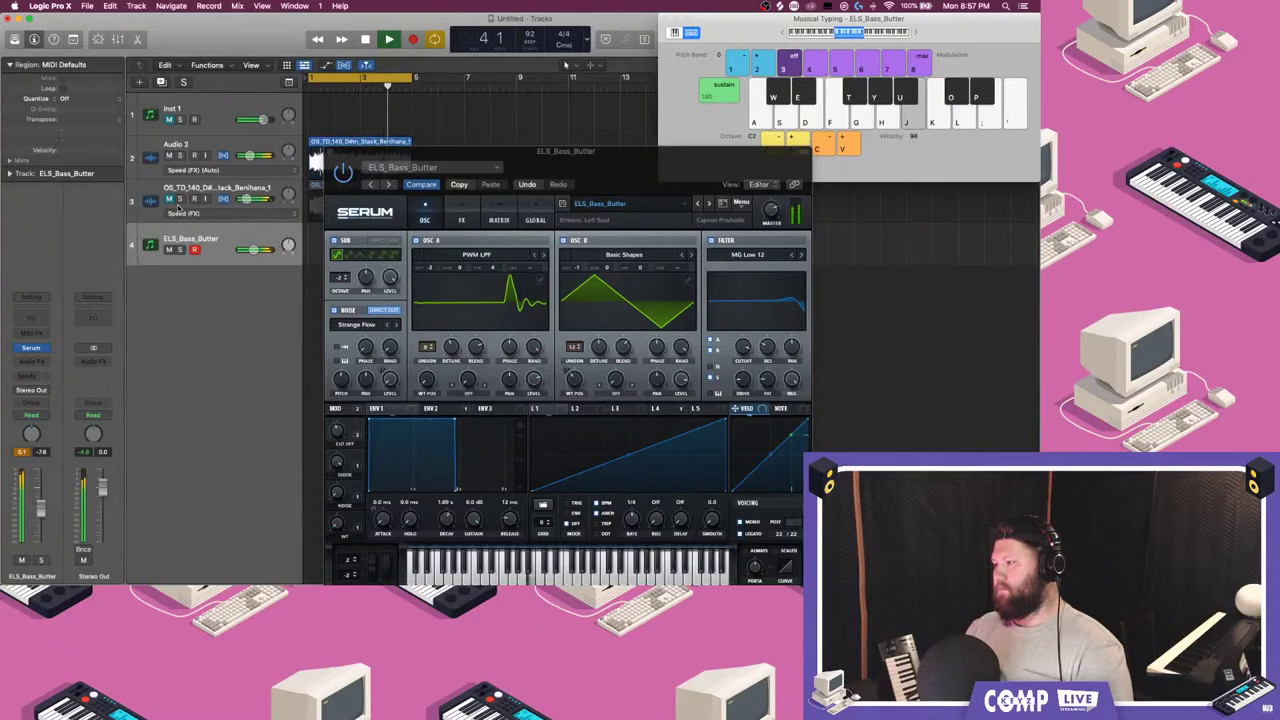
{"action": "key", "text": "u"}
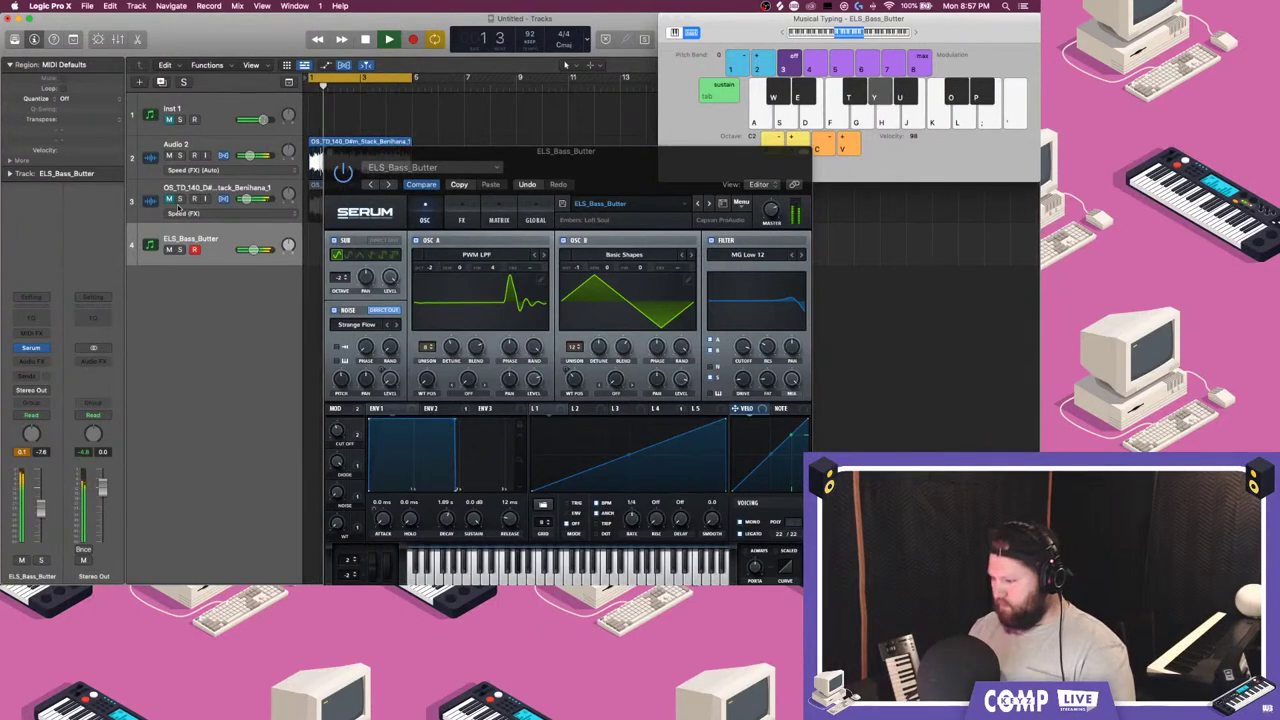
{"action": "key", "text": "o"}
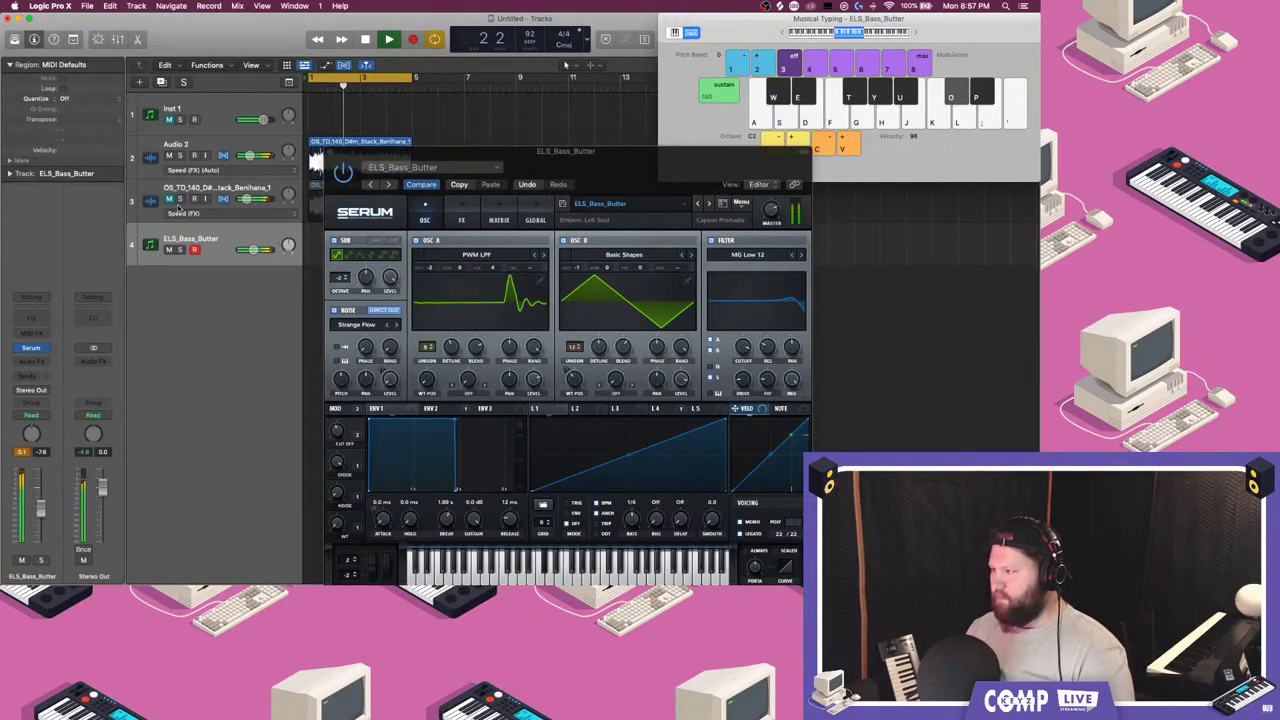
{"action": "key", "text": "j"}
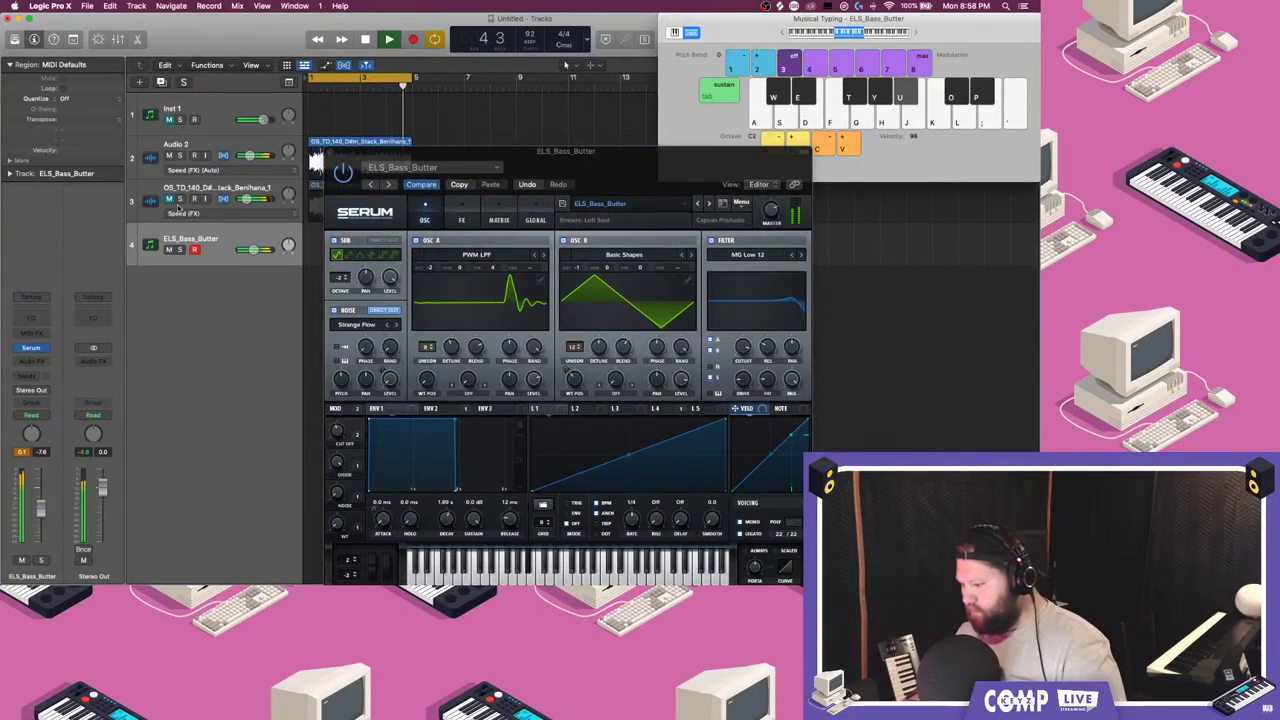
- Record a bass line on ELS_Bass_Butter in Musical Typing over bars 1 to 4, and stop at the loop's end
{"action": "key", "text": "y"}
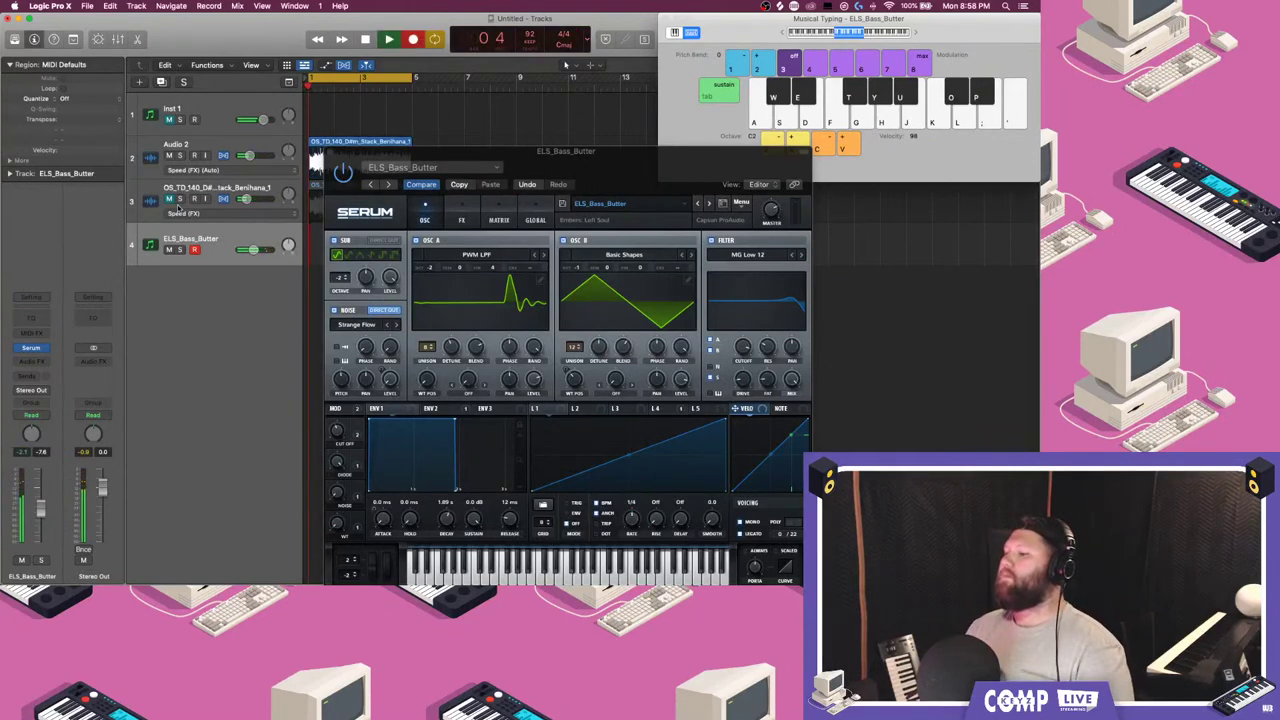
{"action": "key", "text": "y"}
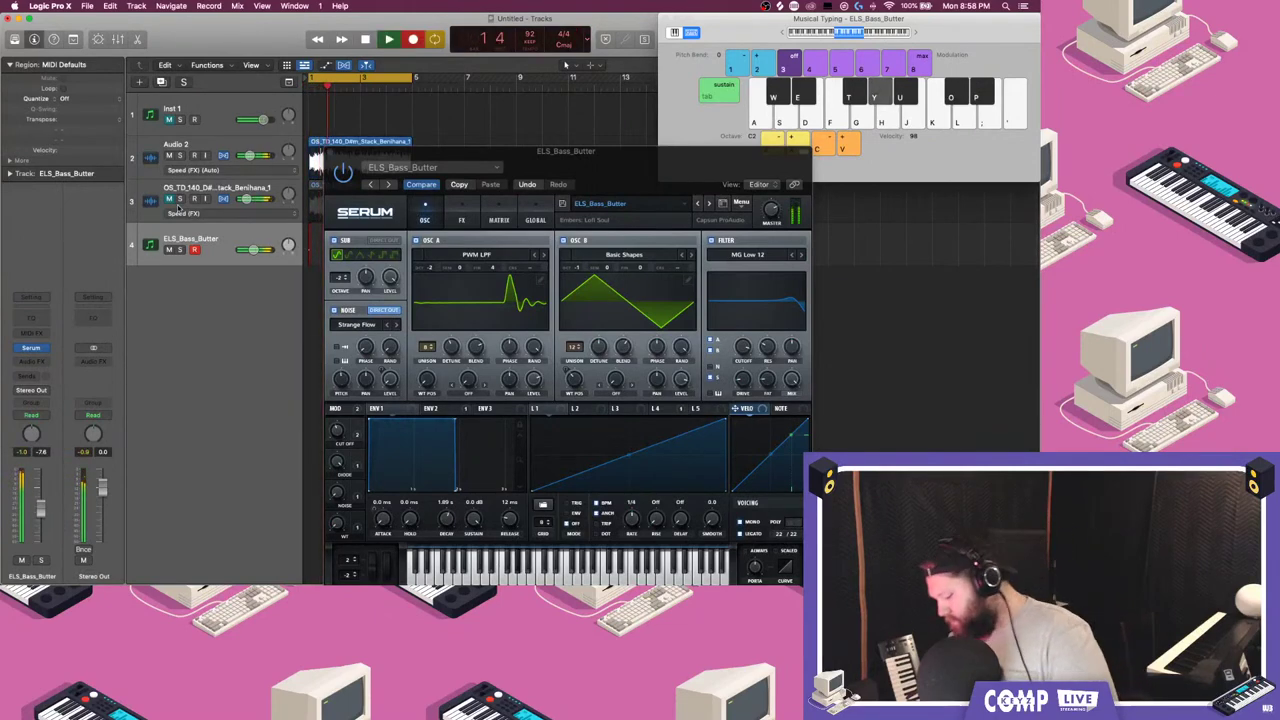
{"action": "key", "text": "o"}
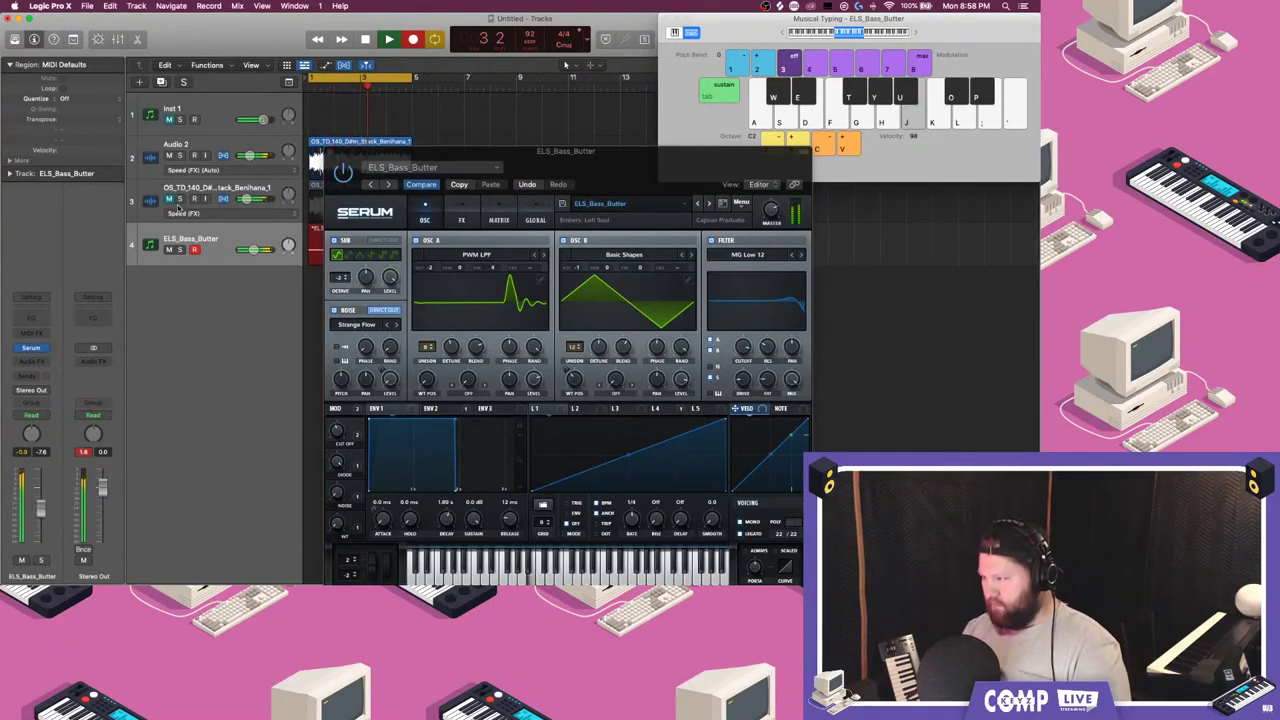
{"action": "key", "text": "u"}
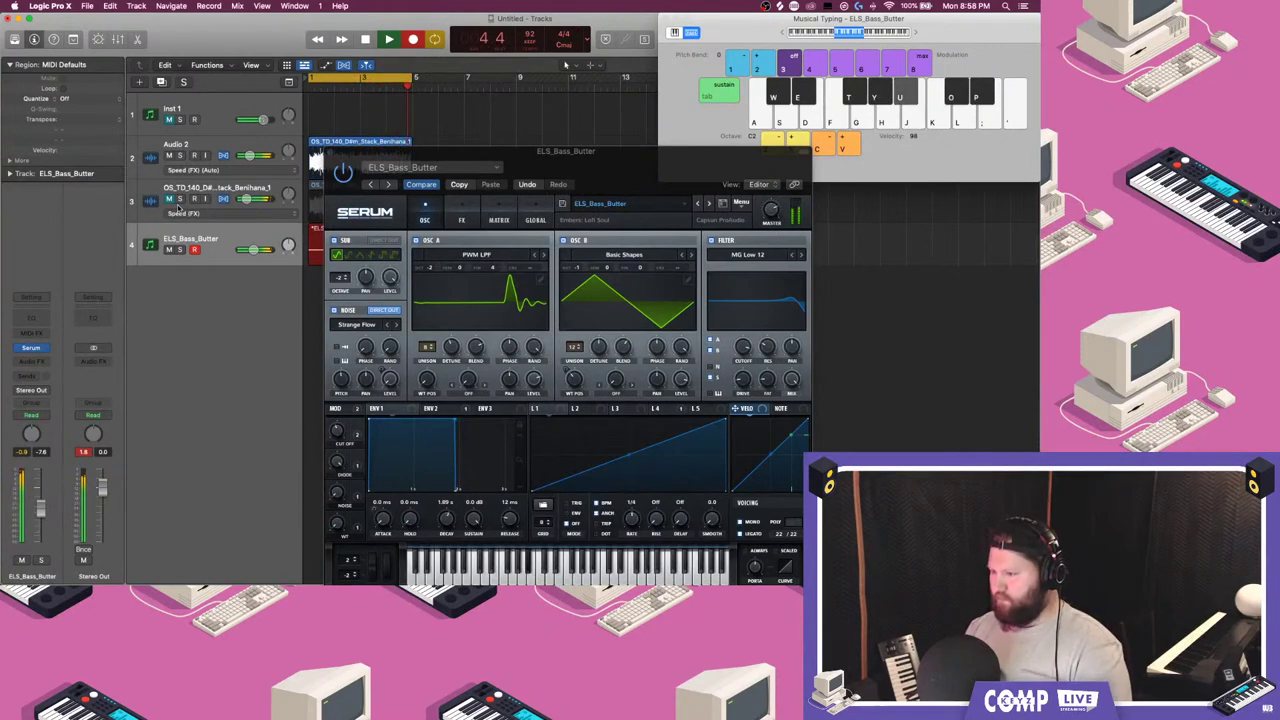
{"action": "key", "text": "space"}
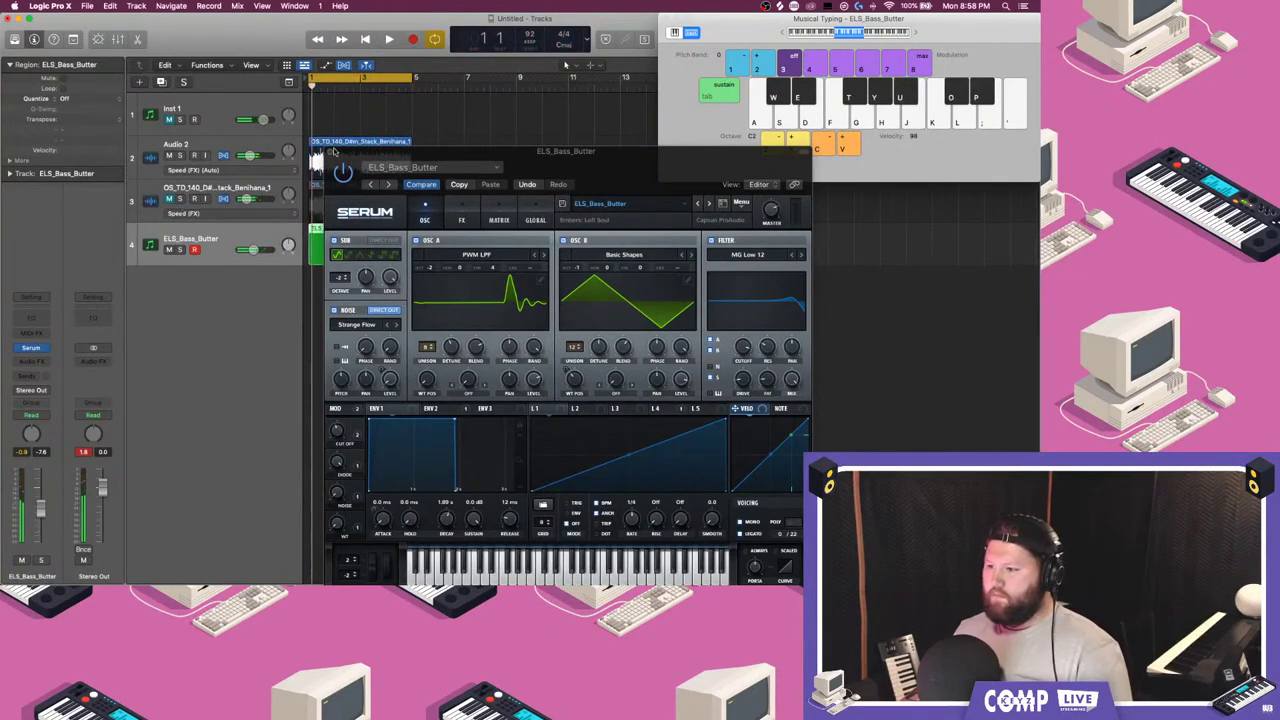
- Close Serum, open the recorded ELS_Bass_Butter region in the Piano Roll, and quantize all its notes to 1/16 Note
{"action": "left_click", "coordinate": [332, 151]}
{"action": "left_click", "coordinate": [333, 152]}
{"action": "double_click", "coordinate": [368, 256]}
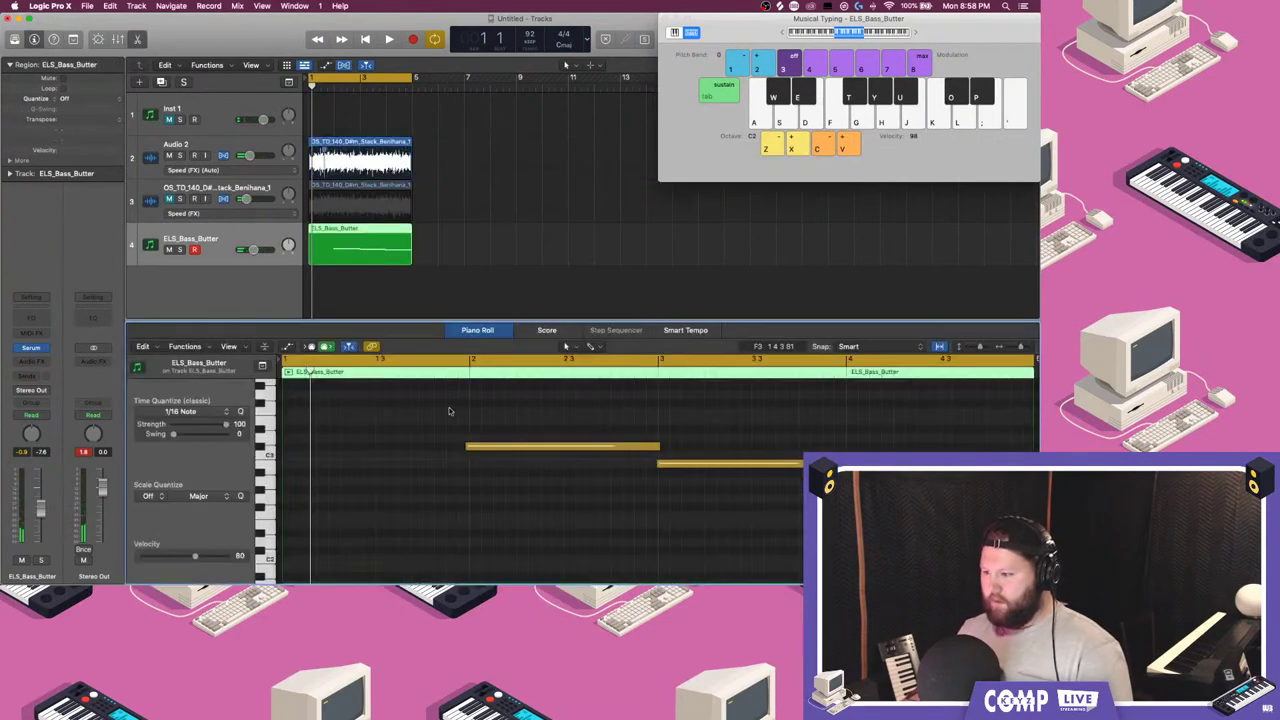
{"action": "key", "text": "super+a"}
{"action": "left_click", "coordinate": [190, 411]}
{"action": "left_click", "coordinate": [192, 483]}
{"action": "scroll", "coordinate": [691, 452], "scroll_direction": "down", "scroll_amount": 5}
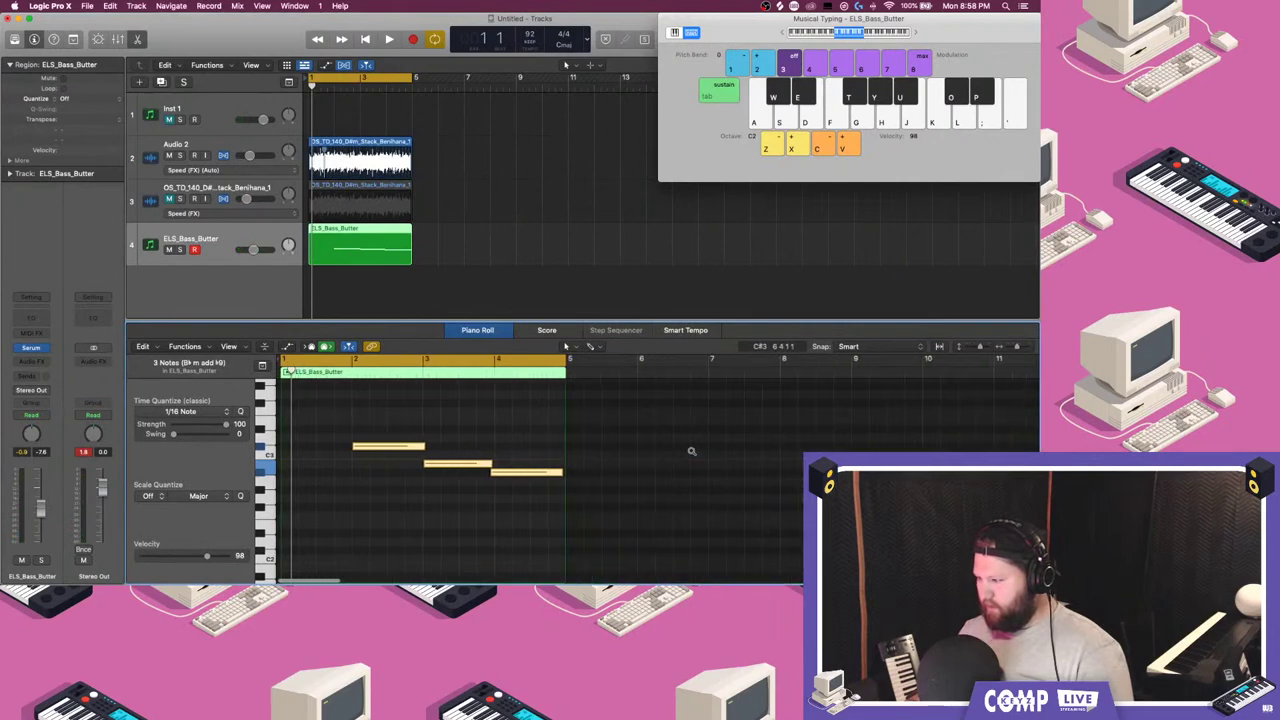
- Copy the bar 4 bass note to the start of bar 1 at G#2 and play the loop
{"action": "left_click", "coordinate": [375, 473]}
{"action": "left_click_drag", "start_coordinate": [530, 474], "coordinate": [348, 491]}
{"action": "key", "text": "space"}
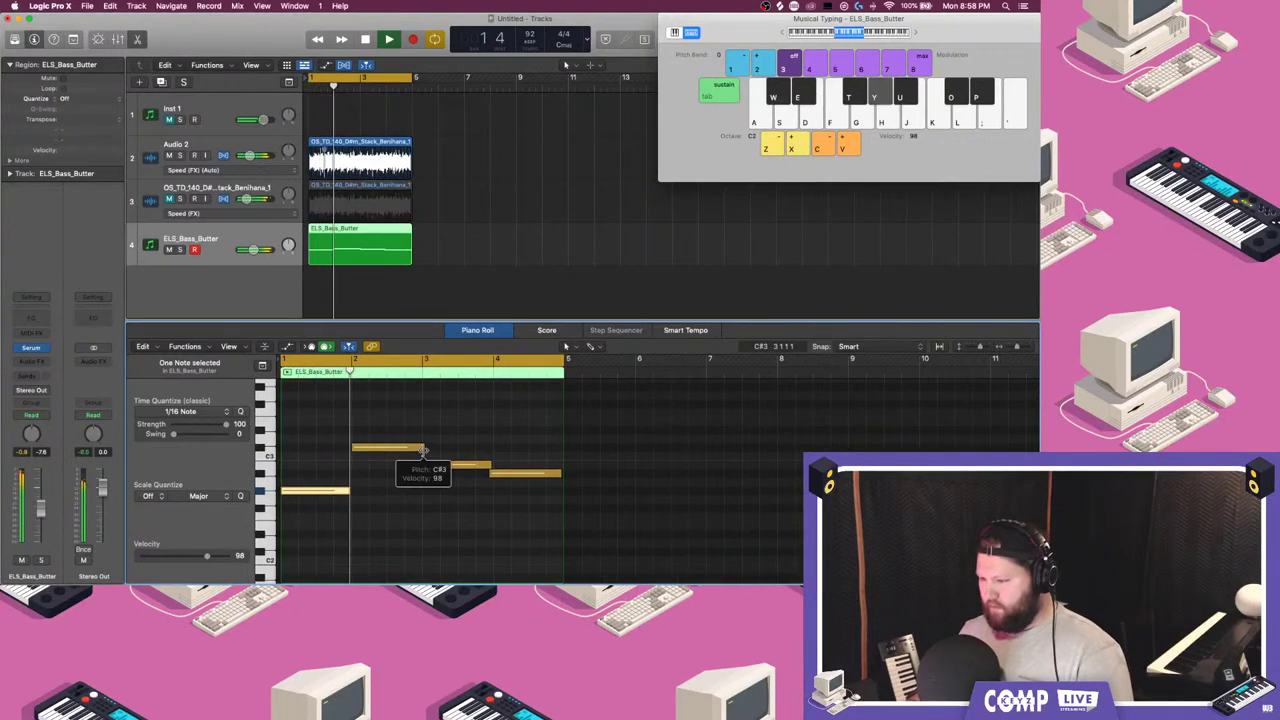
- Extend the bar 1 note to the start of bar 2 and trim the end of the bar 2 note near bar 3
{"action": "key", "text": "space"}
{"action": "left_click_drag", "start_coordinate": [352, 495], "coordinate": [355, 492]}
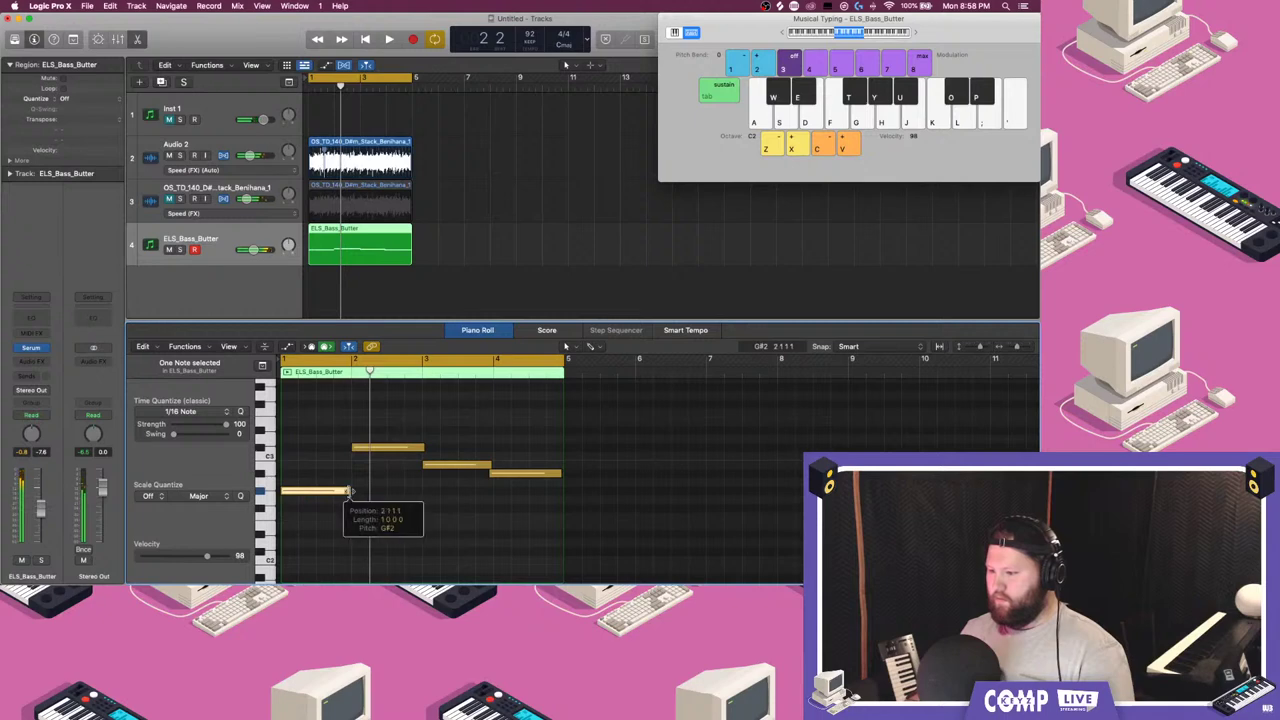
{"action": "key", "text": "space"}
{"action": "left_click_drag", "start_coordinate": [425, 448], "coordinate": [421, 448]}
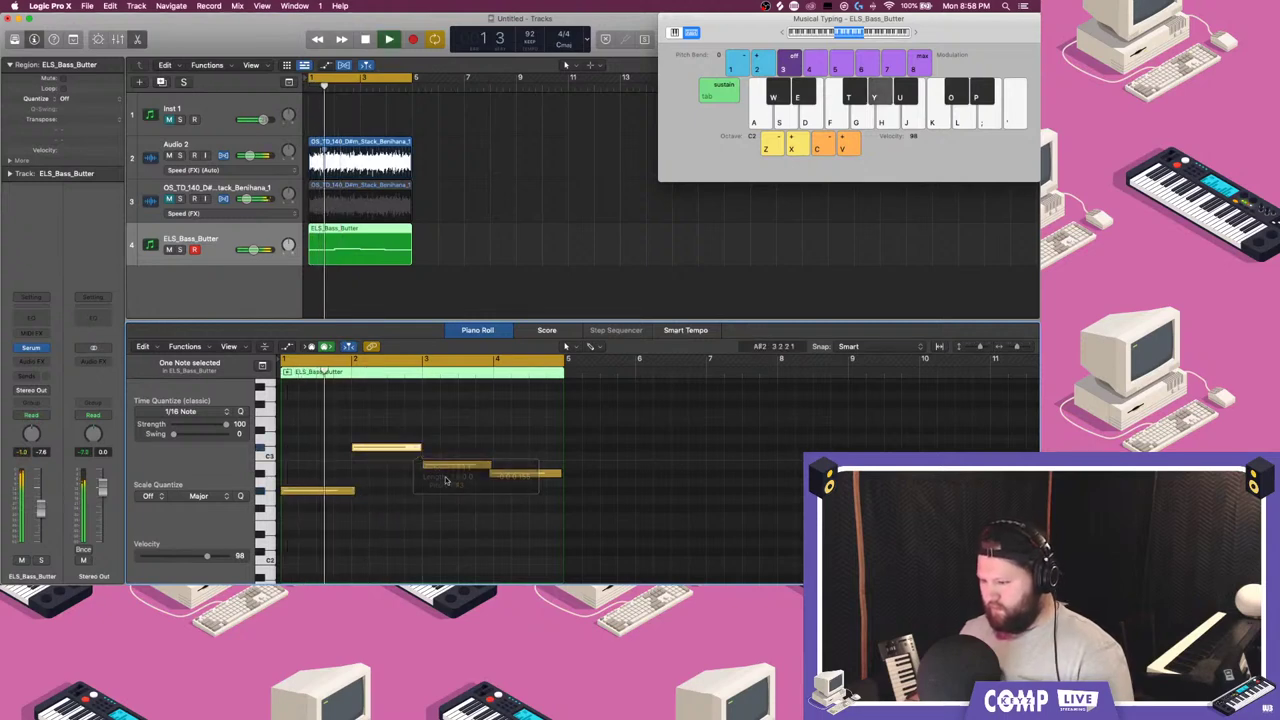
- Adjust the low-cut frequency in Audio 2's Channel EQ and close the plug-in
{"action": "left_click", "coordinate": [211, 147]}
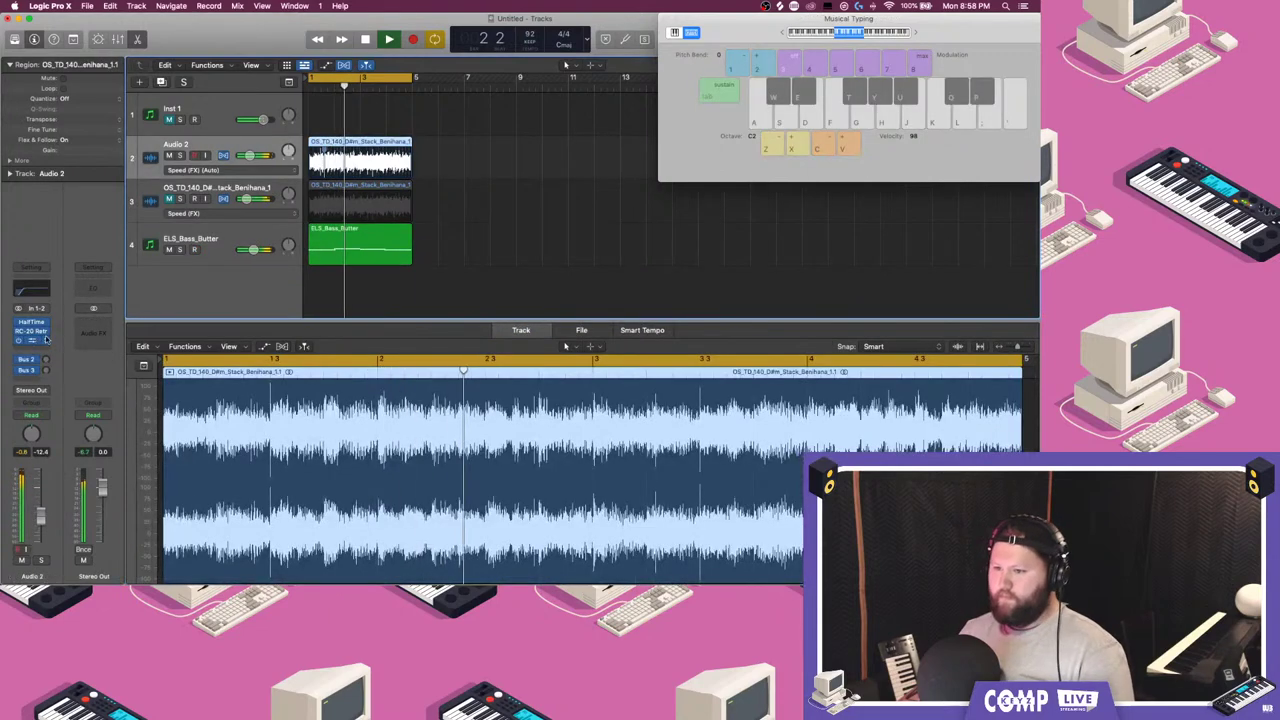
{"action": "left_click", "coordinate": [37, 341]}
{"action": "left_click_drag", "start_coordinate": [420, 282], "coordinate": [449, 280]}
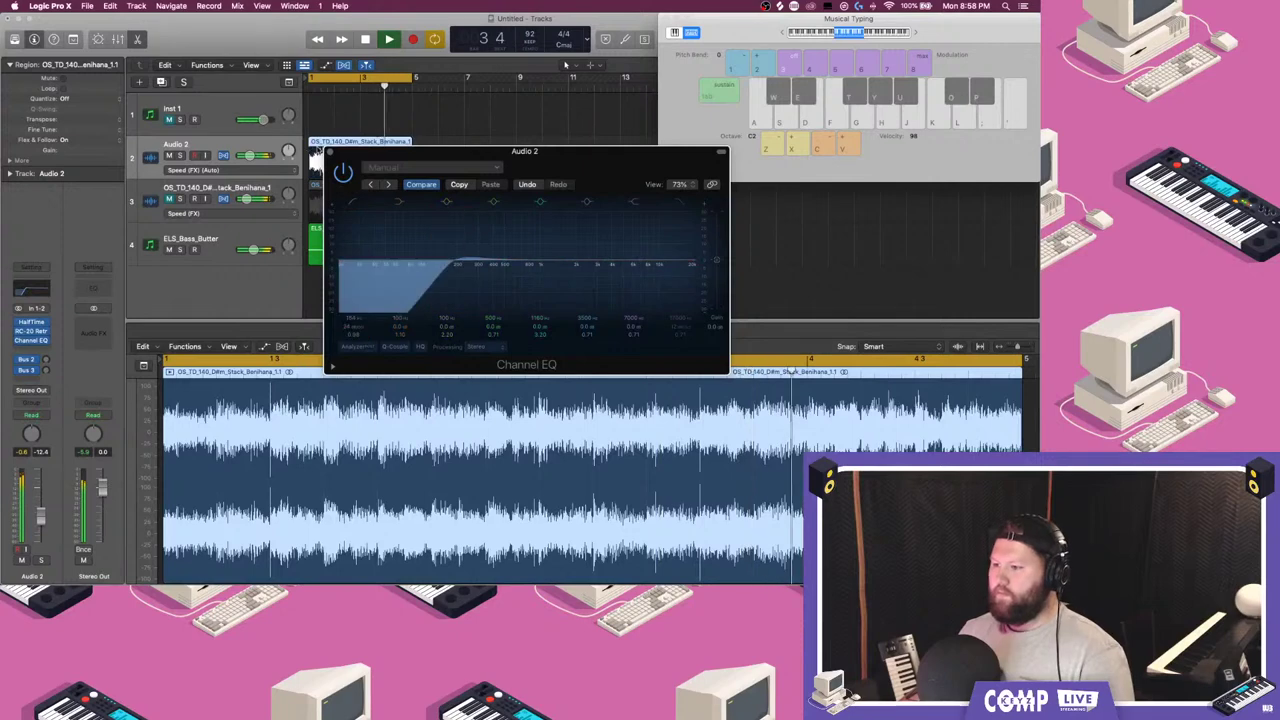
{"action": "left_click", "coordinate": [330, 153]}
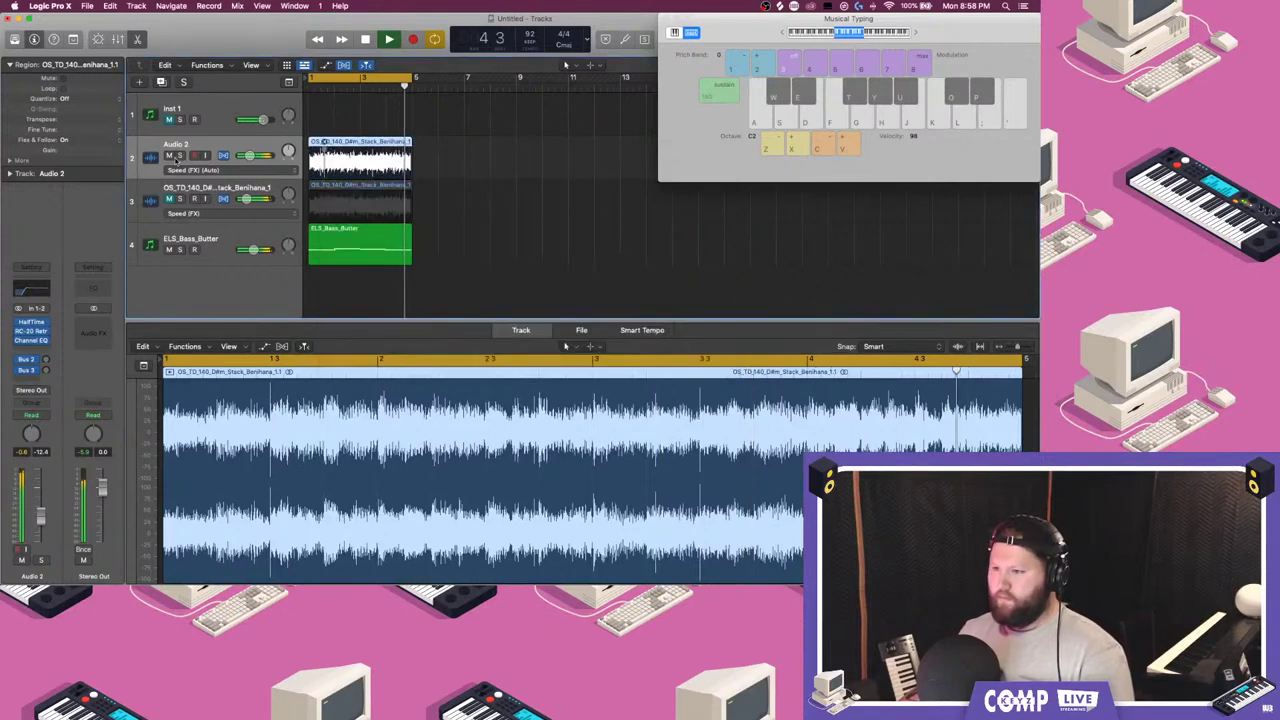
- Lower the ELS_Bass_Butter track to -9.6 dB and align the bar 4 note's edges with the bar boundaries
{"action": "left_click", "coordinate": [250, 249]}
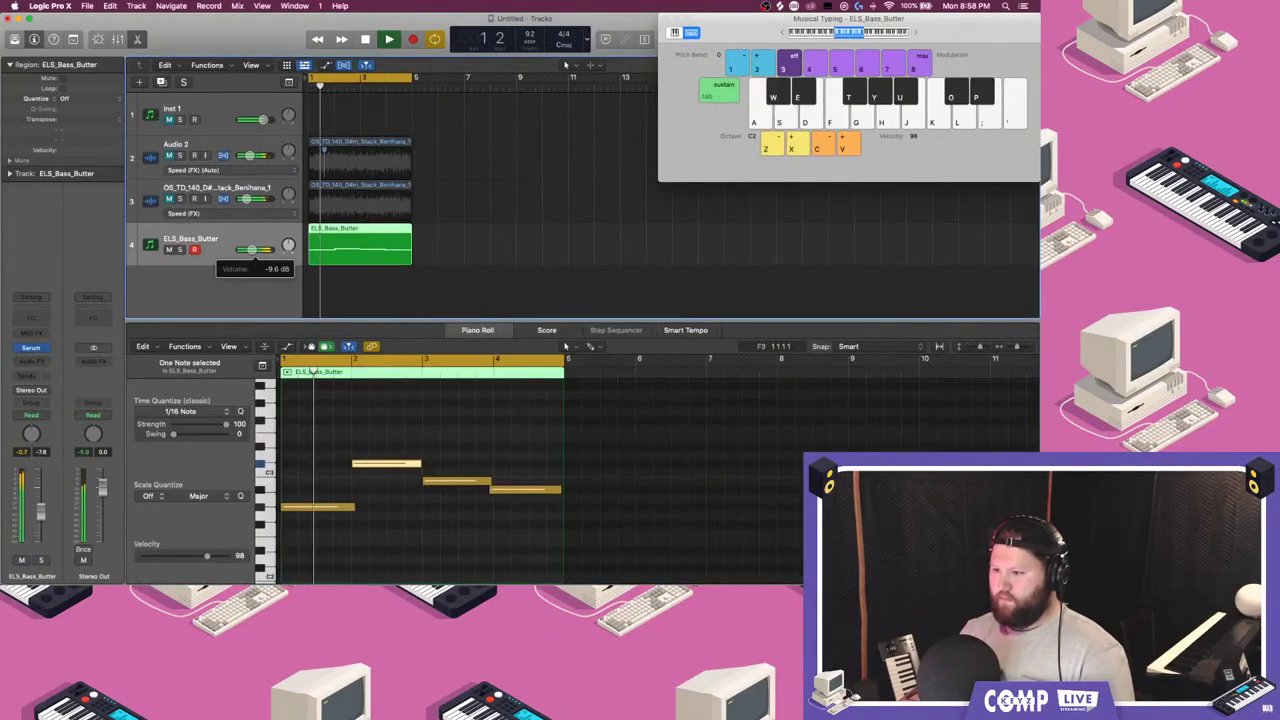
{"action": "left_click", "coordinate": [574, 503]}
{"action": "left_click", "coordinate": [559, 491]}
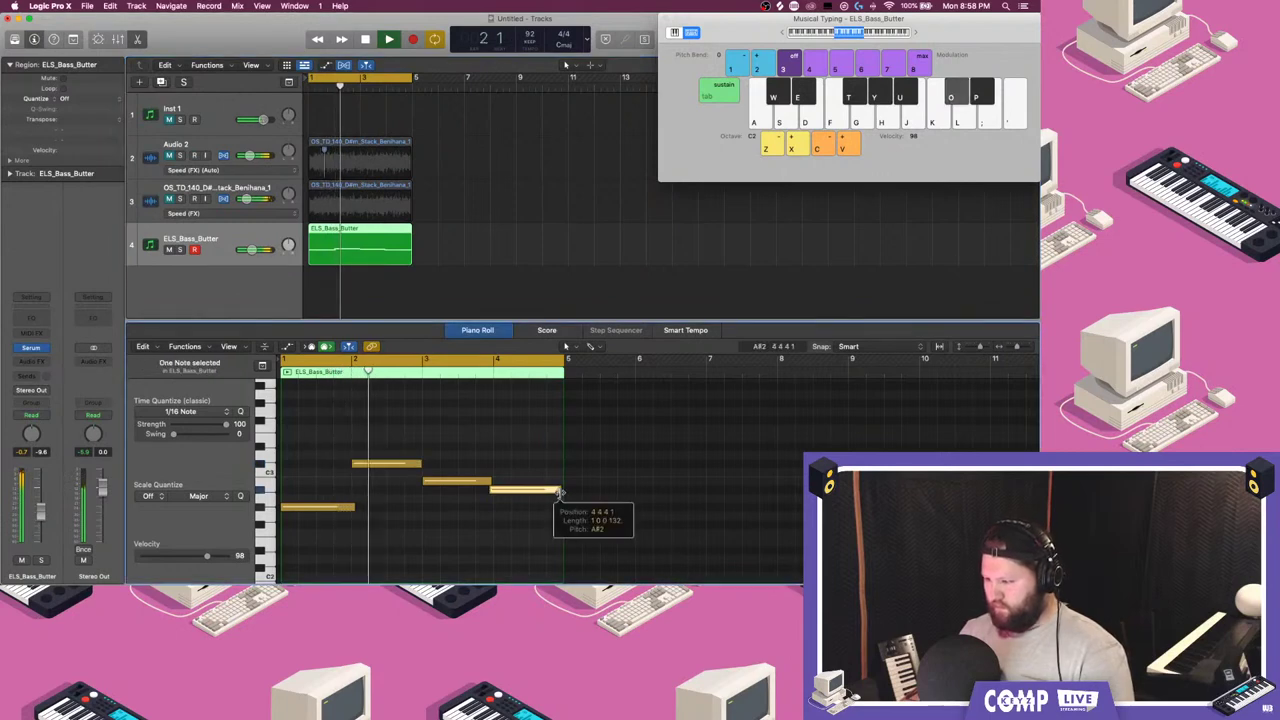
{"action": "left_click_drag", "start_coordinate": [489, 490], "coordinate": [494, 486]}
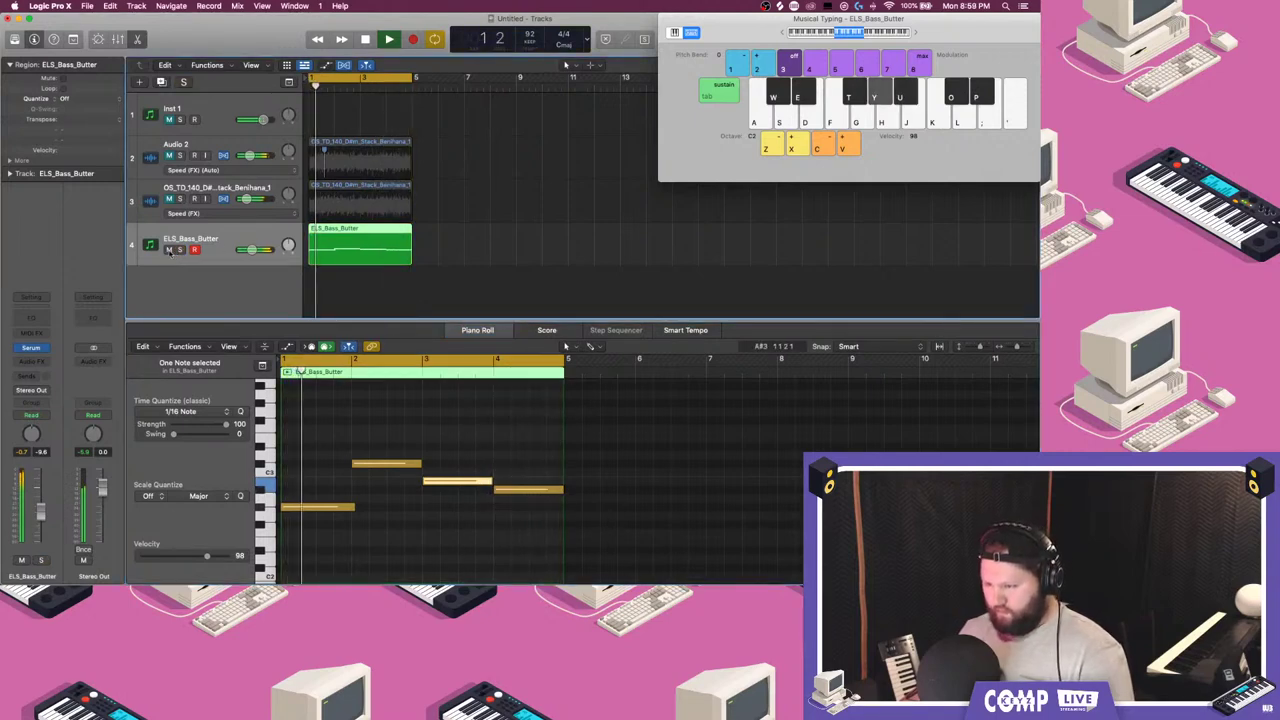
- Briefly mute ELS_Bass_Butter for comparison and unmute Inst 1, Audio 2 and the Benihana_1 stack track
{"action": "left_click", "coordinate": [169, 250]}
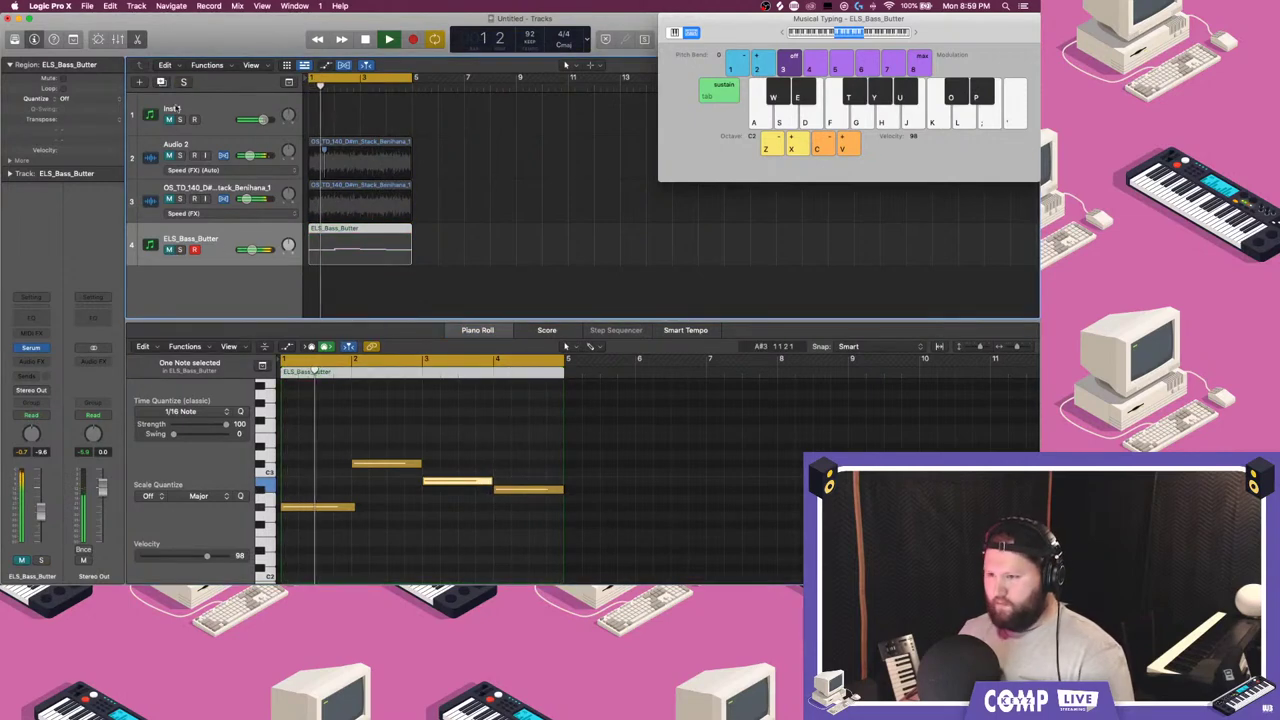
{"action": "left_click", "coordinate": [169, 250]}
{"action": "left_click", "coordinate": [169, 199]}
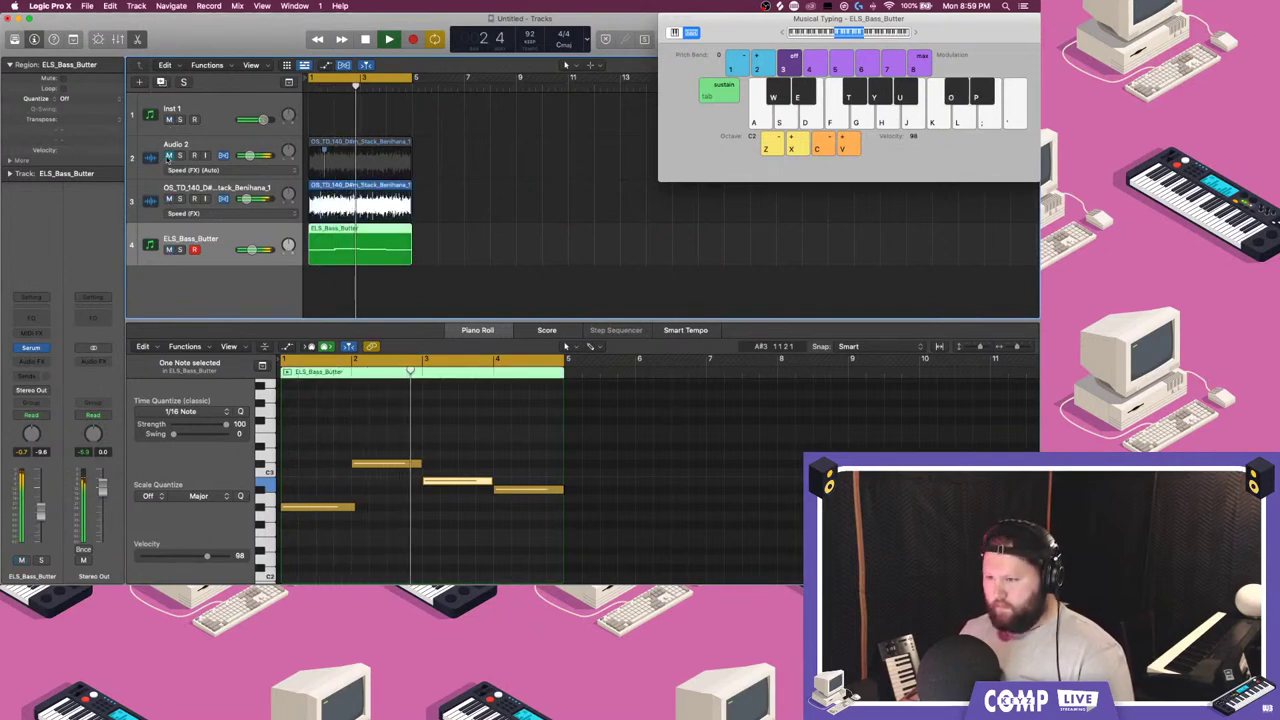
{"action": "left_click", "coordinate": [168, 155]}
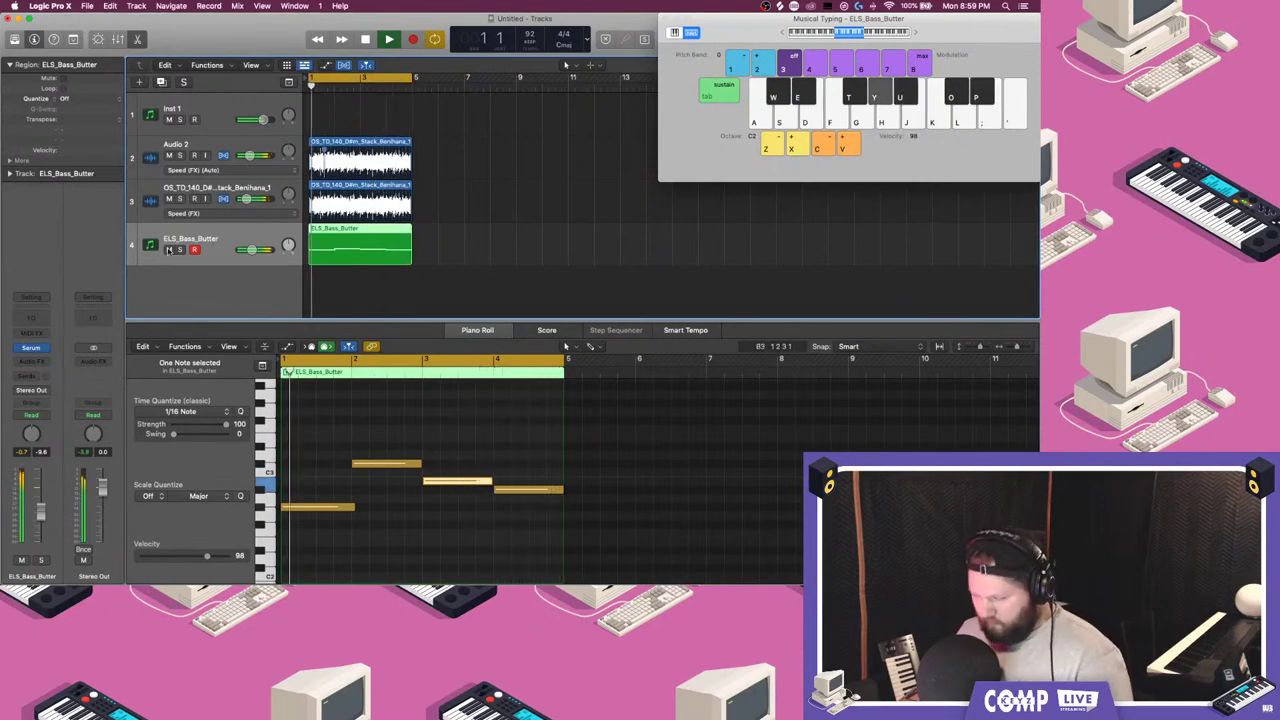
- Reduce ELS_Bass_Butter to -11.8 dB, open Serum, stop playback, and audition individual bass notes in Musical Typing
{"action": "left_click", "coordinate": [33, 348]}
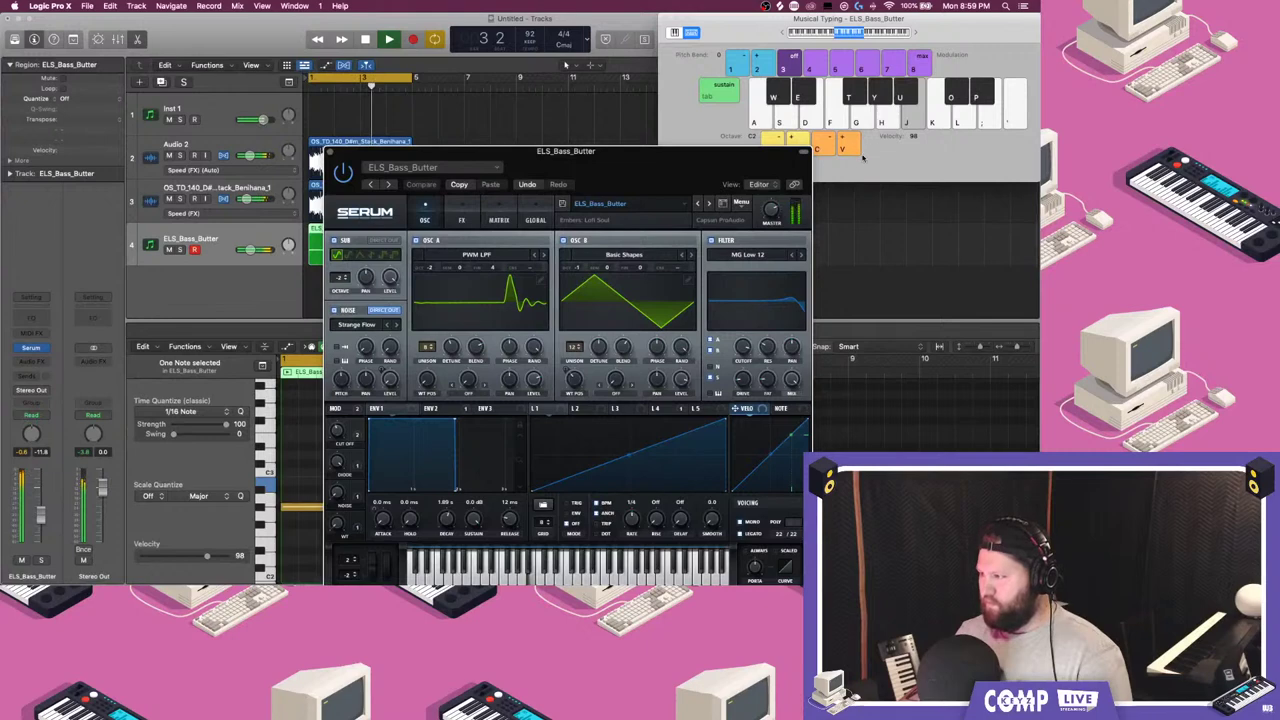
{"action": "key", "text": "space"}
{"action": "left_click", "coordinate": [905, 97]}
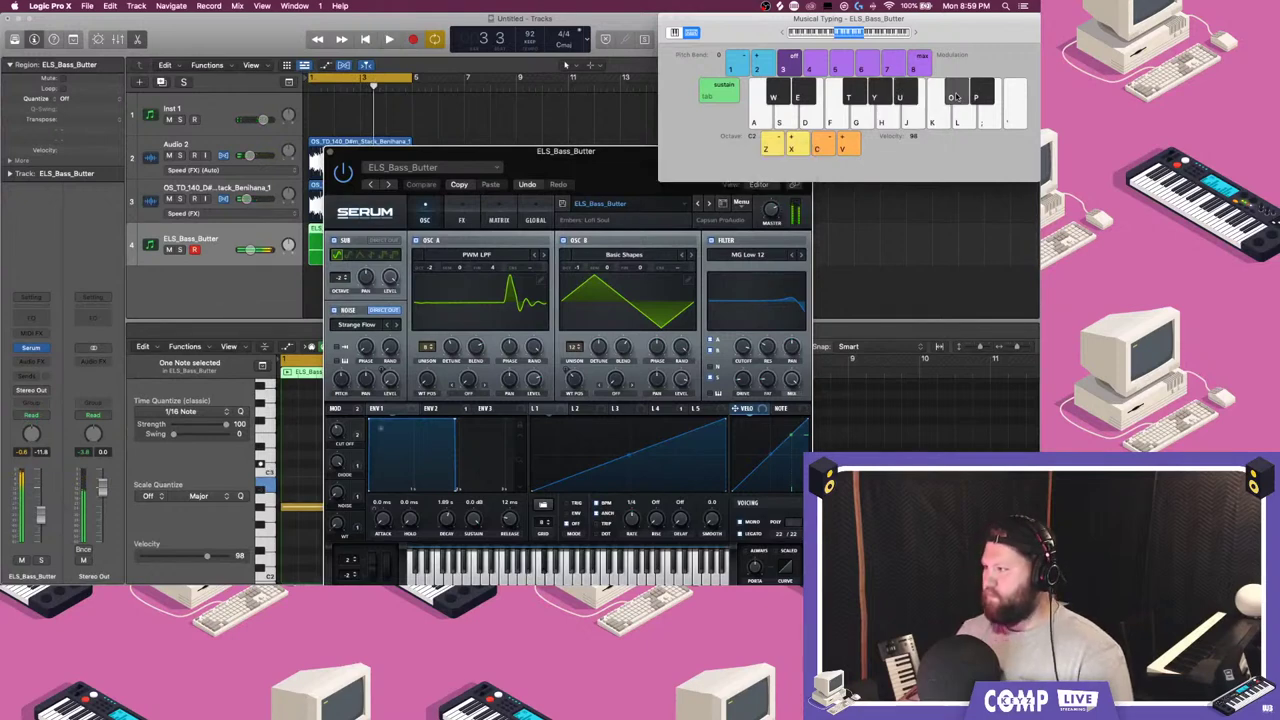
{"action": "left_click", "coordinate": [936, 123]}
{"action": "left_click", "coordinate": [955, 99]}
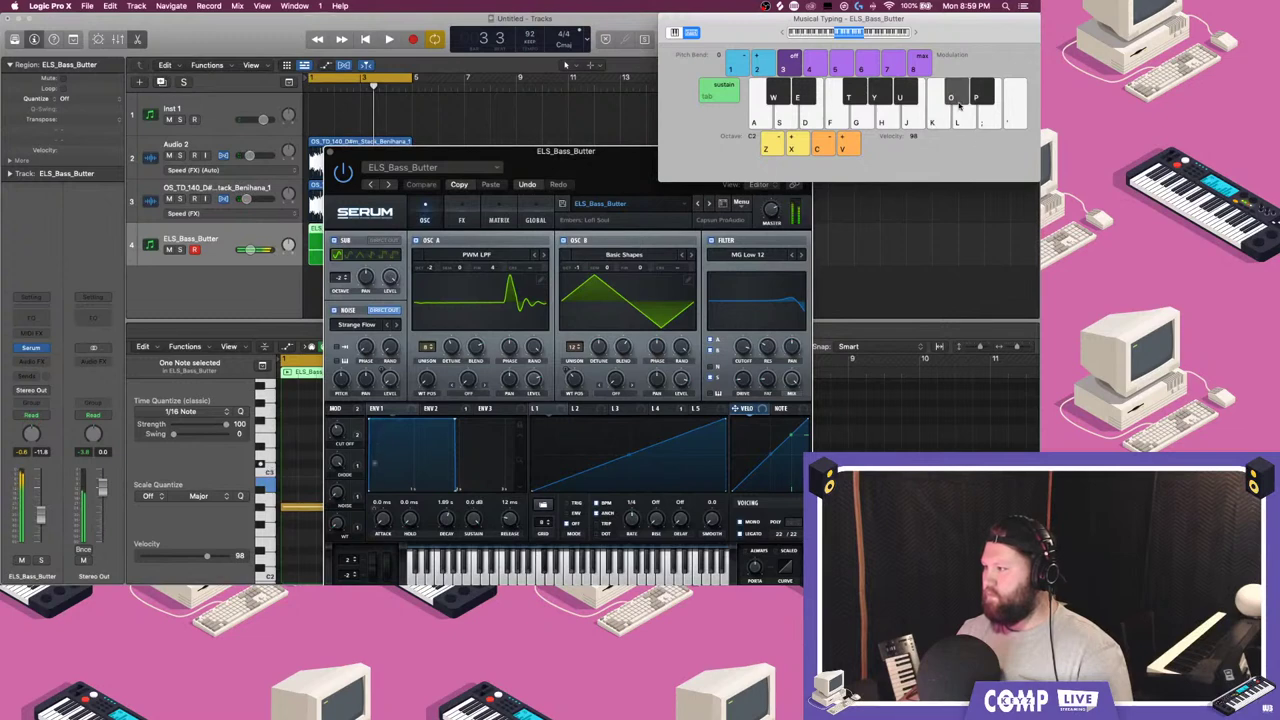
- Close Musical Typing and Serum, and compare the loop with ELS_Bass_Butter muted and unmuted
{"action": "left_click", "coordinate": [664, 22]}
{"action": "left_click", "coordinate": [168, 250]}
{"action": "key", "text": "space"}
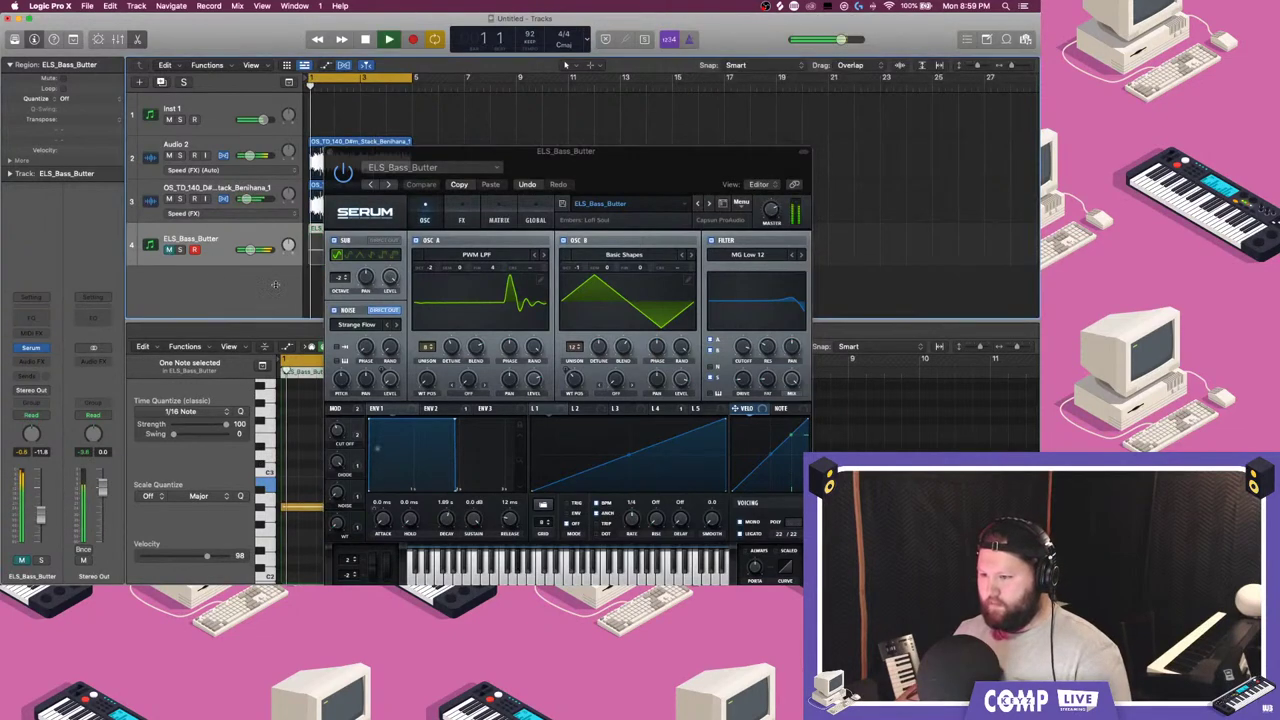
{"action": "left_click", "coordinate": [330, 152]}
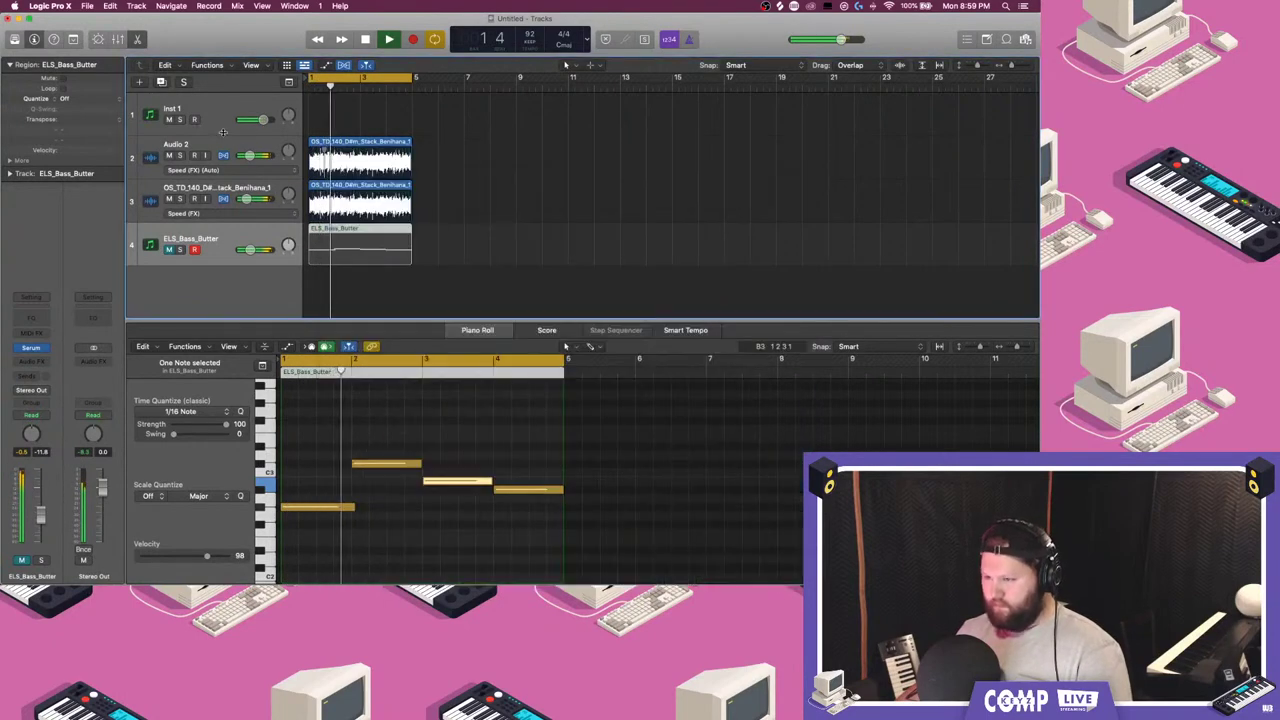
{"action": "left_click_drag", "start_coordinate": [220, 135], "coordinate": [220, 128]}
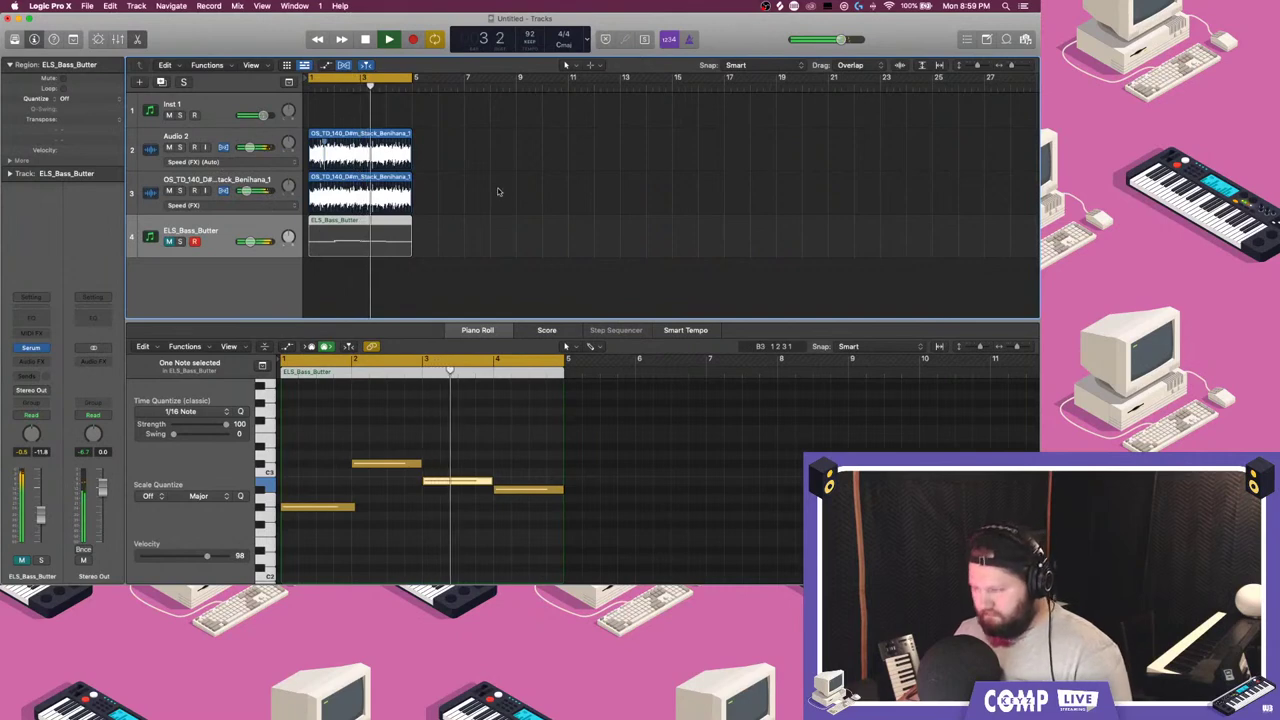
{"action": "left_click", "coordinate": [169, 242]}
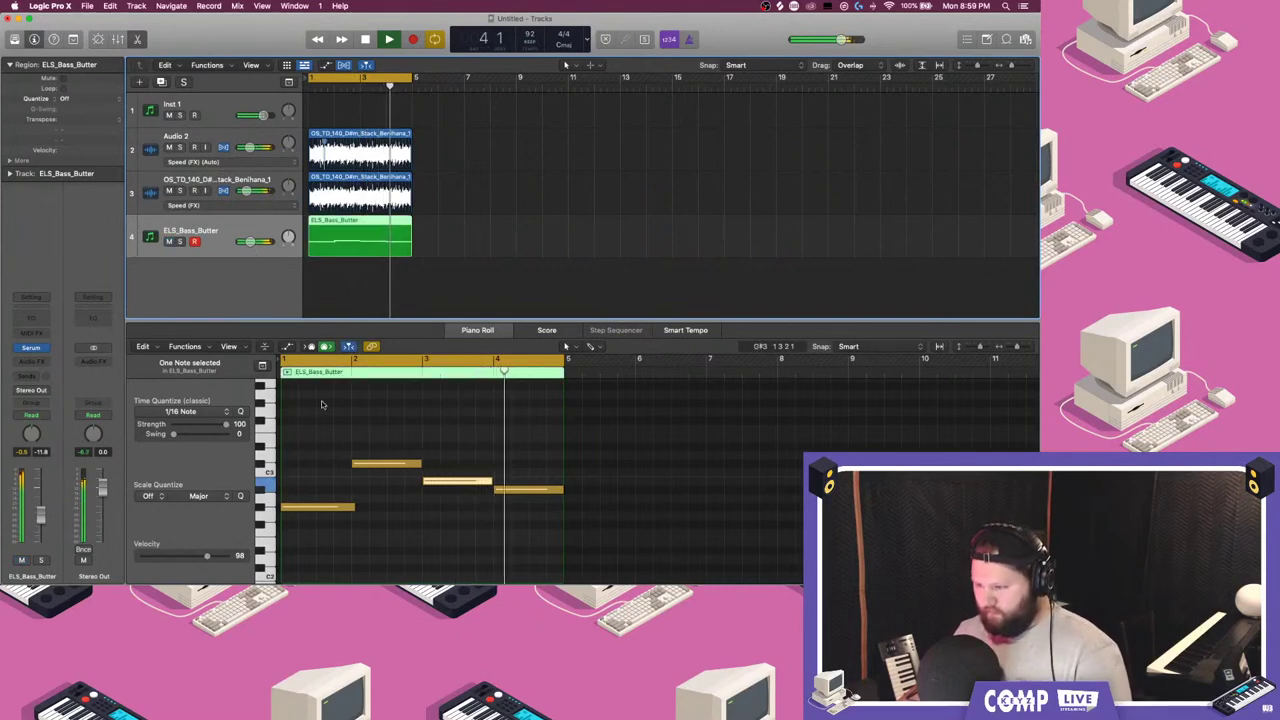
- Move the bar 3 bass note down to G#2 and the bar 4 note up to D#3, and play the loop
{"action": "left_click", "coordinate": [407, 486]}
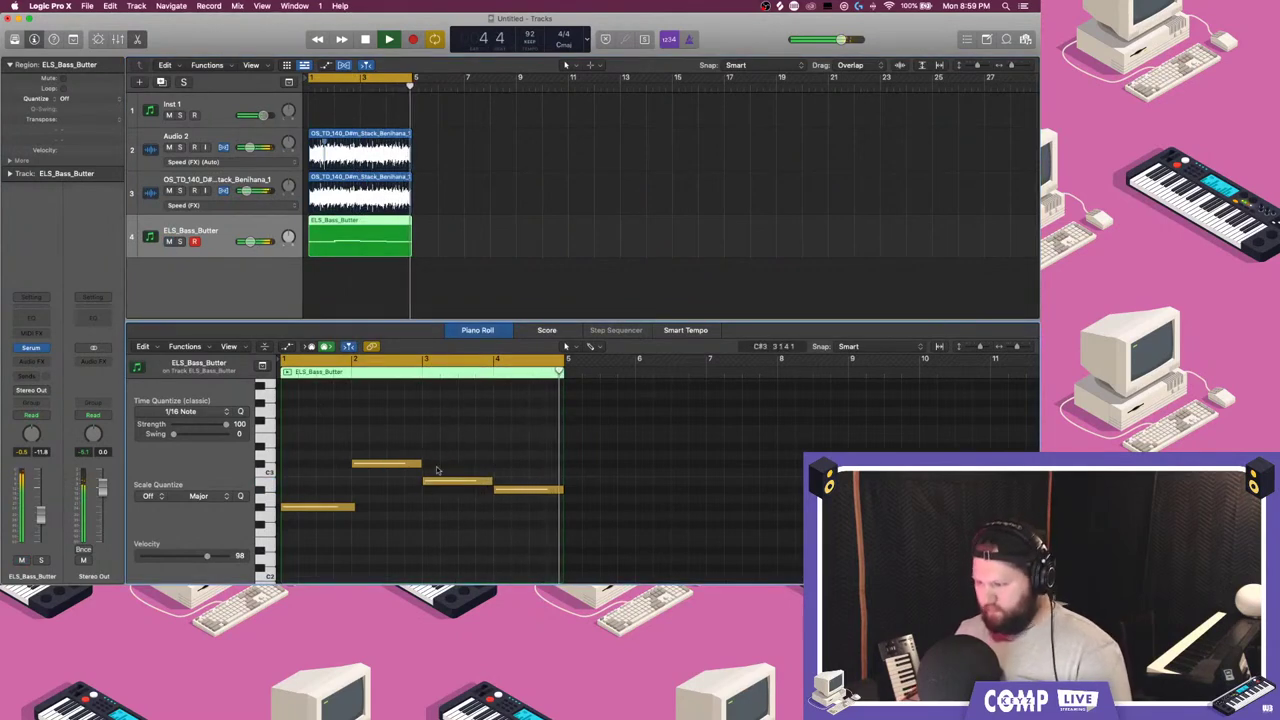
{"action": "left_click_drag", "start_coordinate": [458, 482], "coordinate": [458, 507]}
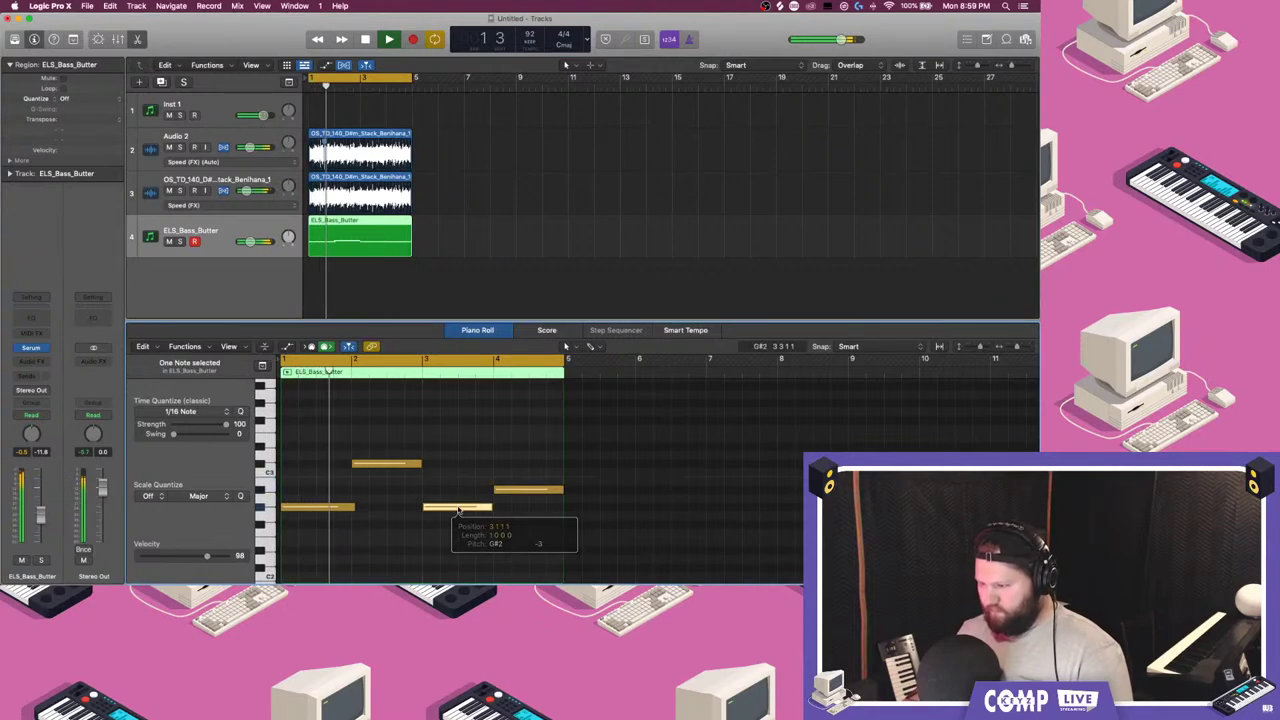
{"action": "left_click", "coordinate": [415, 476]}
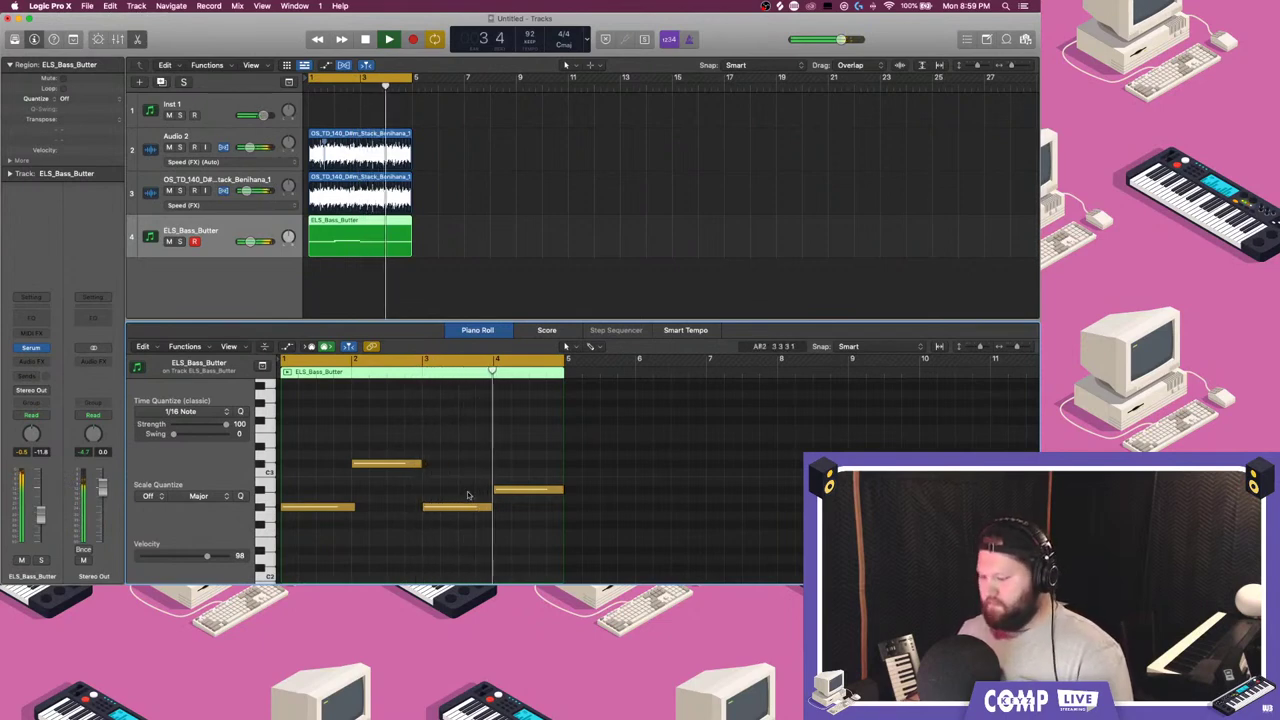
{"action": "left_click", "coordinate": [520, 491]}
{"action": "key", "text": "space"}
{"action": "left_click_drag", "start_coordinate": [520, 491], "coordinate": [521, 447]}
{"action": "left_click", "coordinate": [440, 488]}
{"action": "key", "text": "space"}
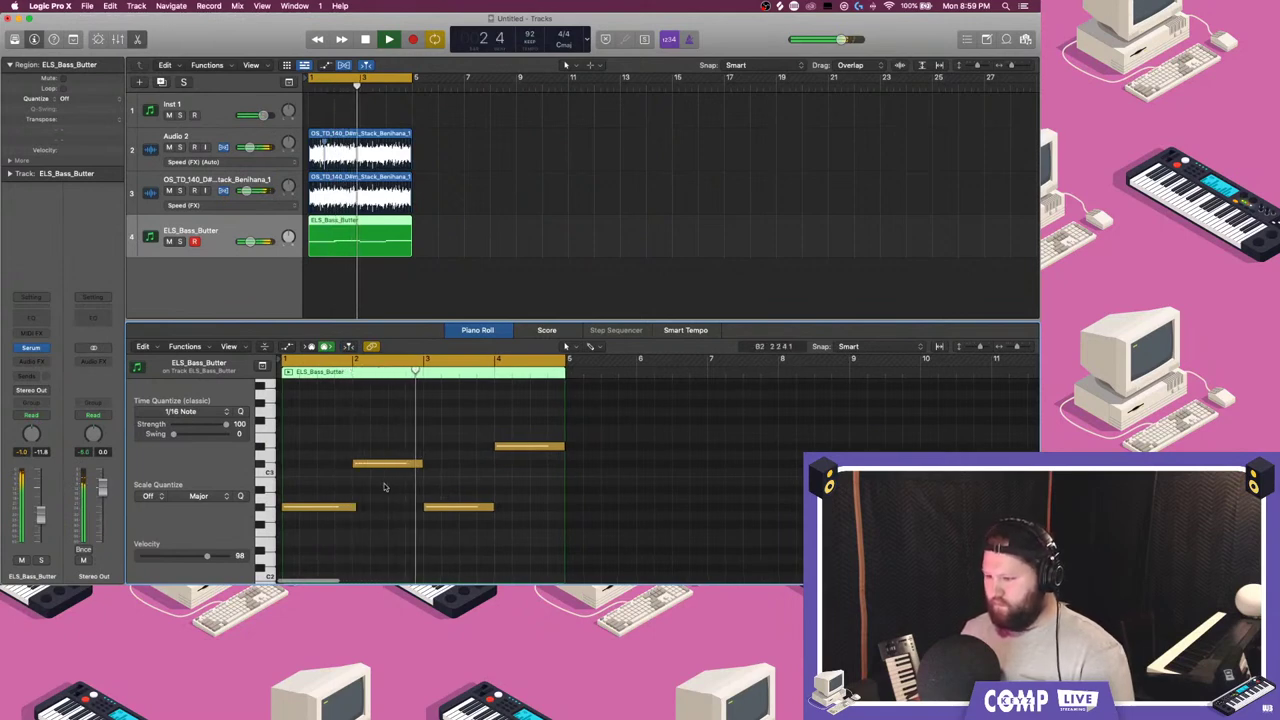
- Move the bar 3 bass note down to C#2 and play the loop
{"action": "scroll", "coordinate": [440, 485], "scroll_direction": "down", "scroll_amount": 2}
{"action": "key", "text": "space"}
{"action": "left_click_drag", "start_coordinate": [452, 471], "coordinate": [451, 535]}
{"action": "key", "text": "space"}
{"action": "left_click", "coordinate": [454, 481]}
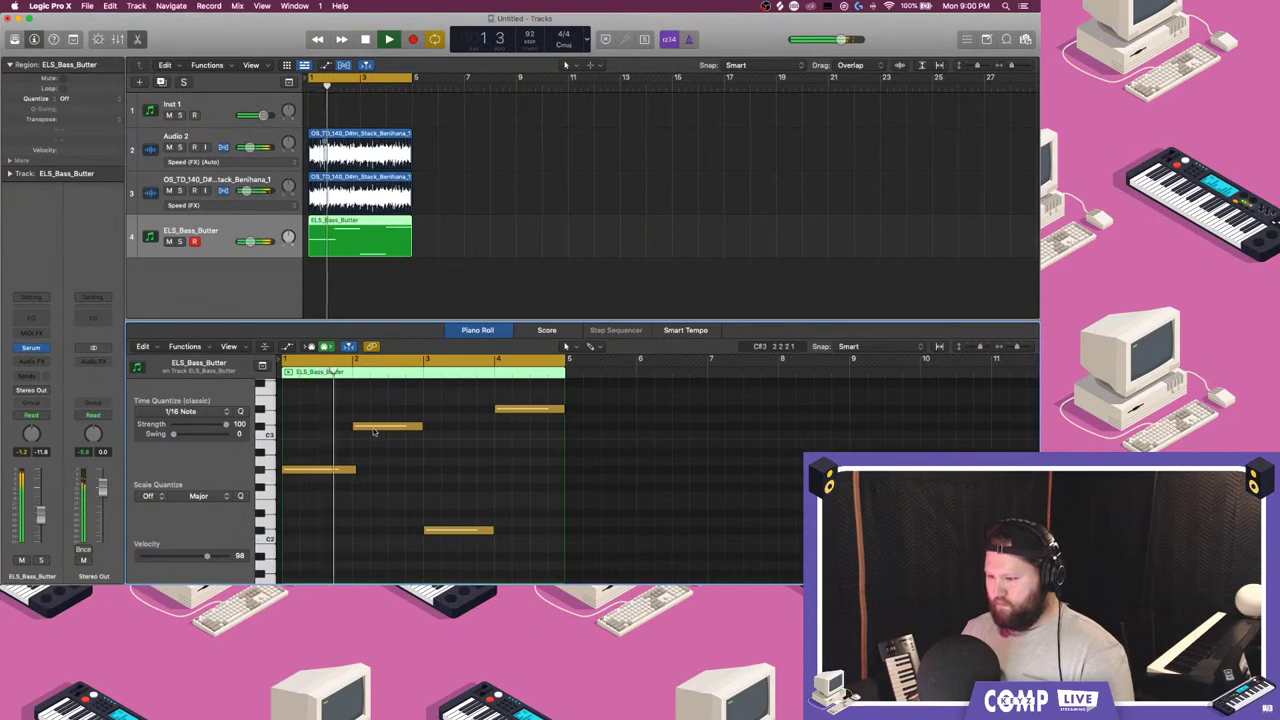
- Move the bar 2 bass note down to C#2 and check it in playback
{"action": "left_click_drag", "start_coordinate": [374, 431], "coordinate": [376, 530]}
{"action": "key", "text": "space"}
{"action": "key", "text": "space"}
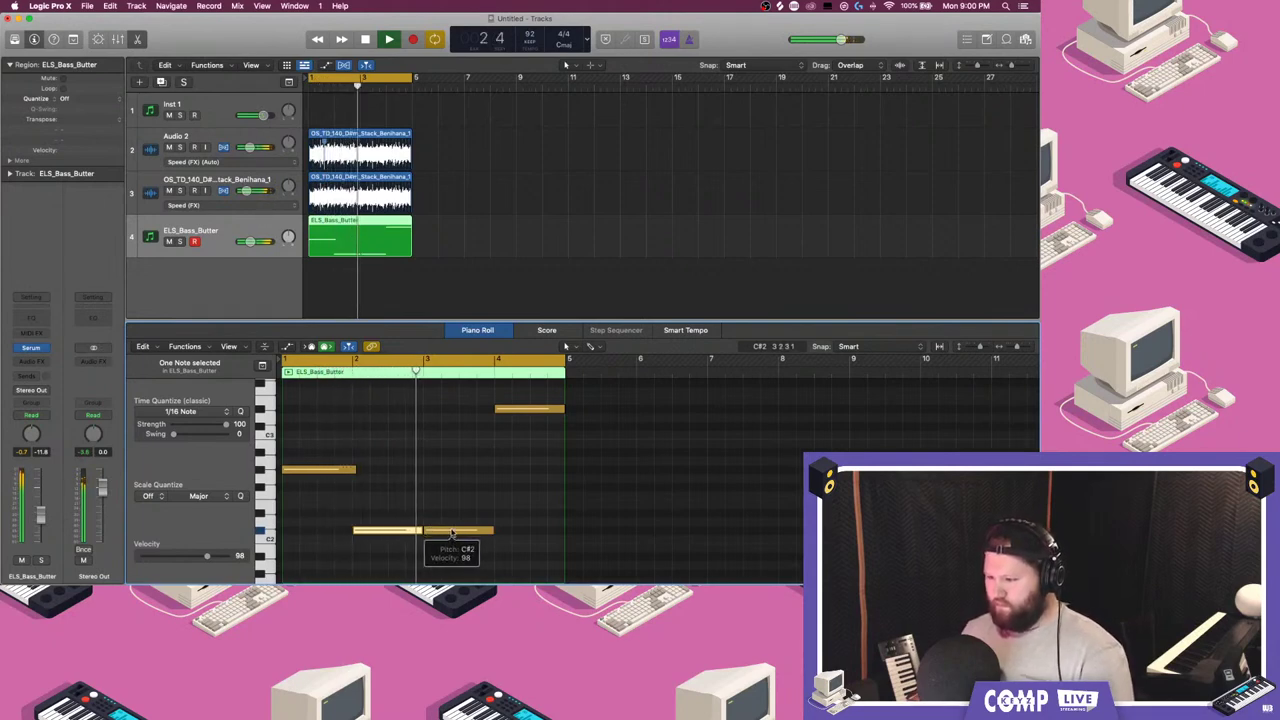
{"action": "key", "text": "space"}
- Raise the bar 3 bass note to D#2 and lower the bar 4 note to F#2 while playing the loop
{"action": "left_click", "coordinate": [454, 531]}
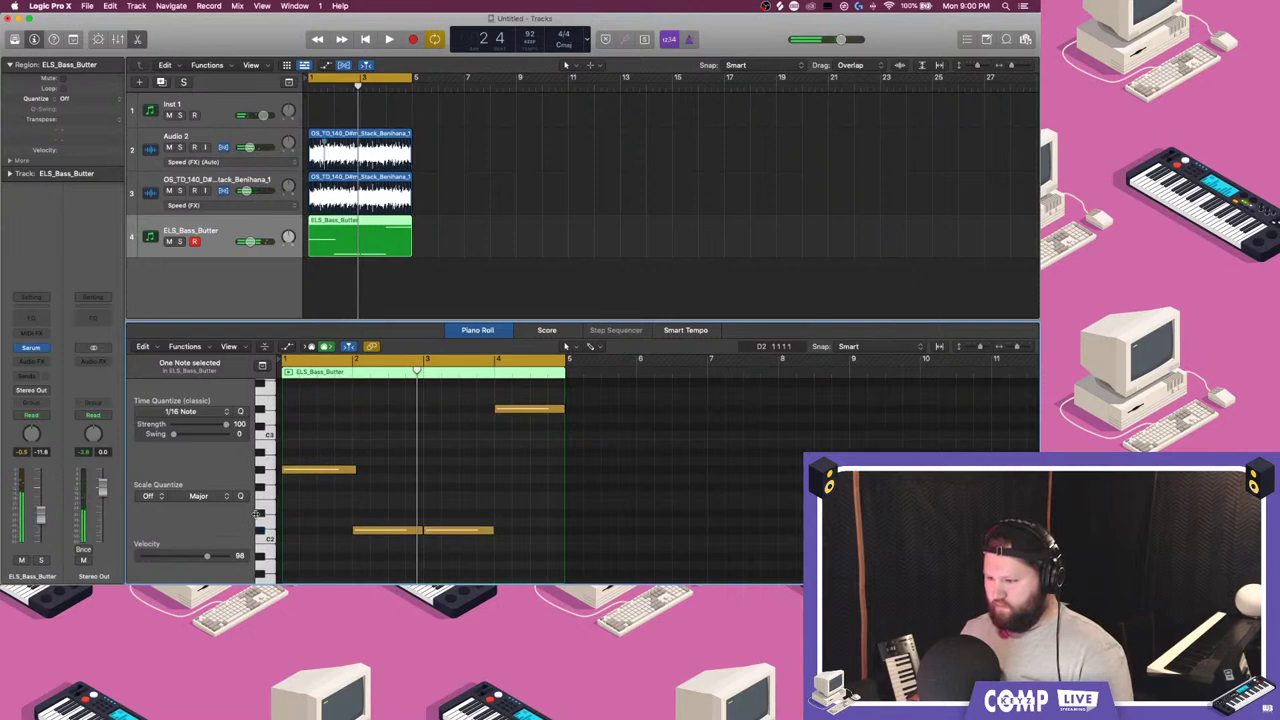
{"action": "left_click_drag", "start_coordinate": [454, 526], "coordinate": [459, 519]}
{"action": "key", "text": "space"}
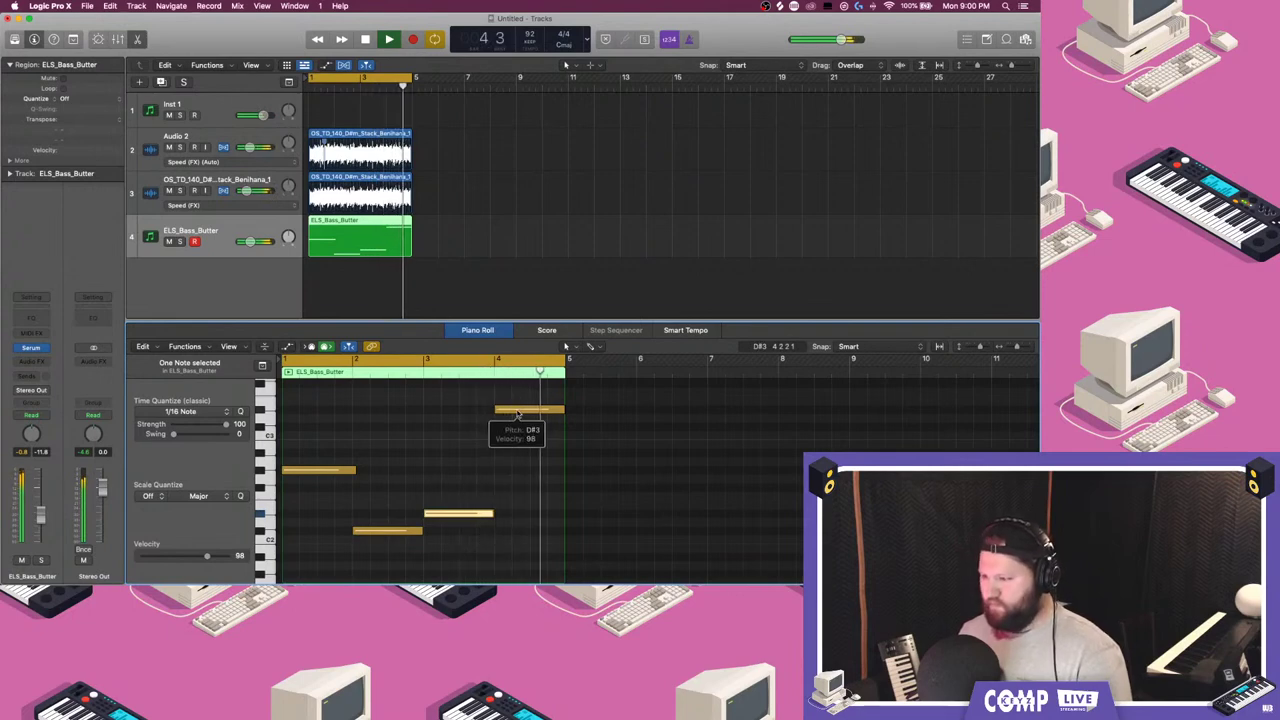
{"action": "left_click_drag", "start_coordinate": [518, 410], "coordinate": [518, 492]}
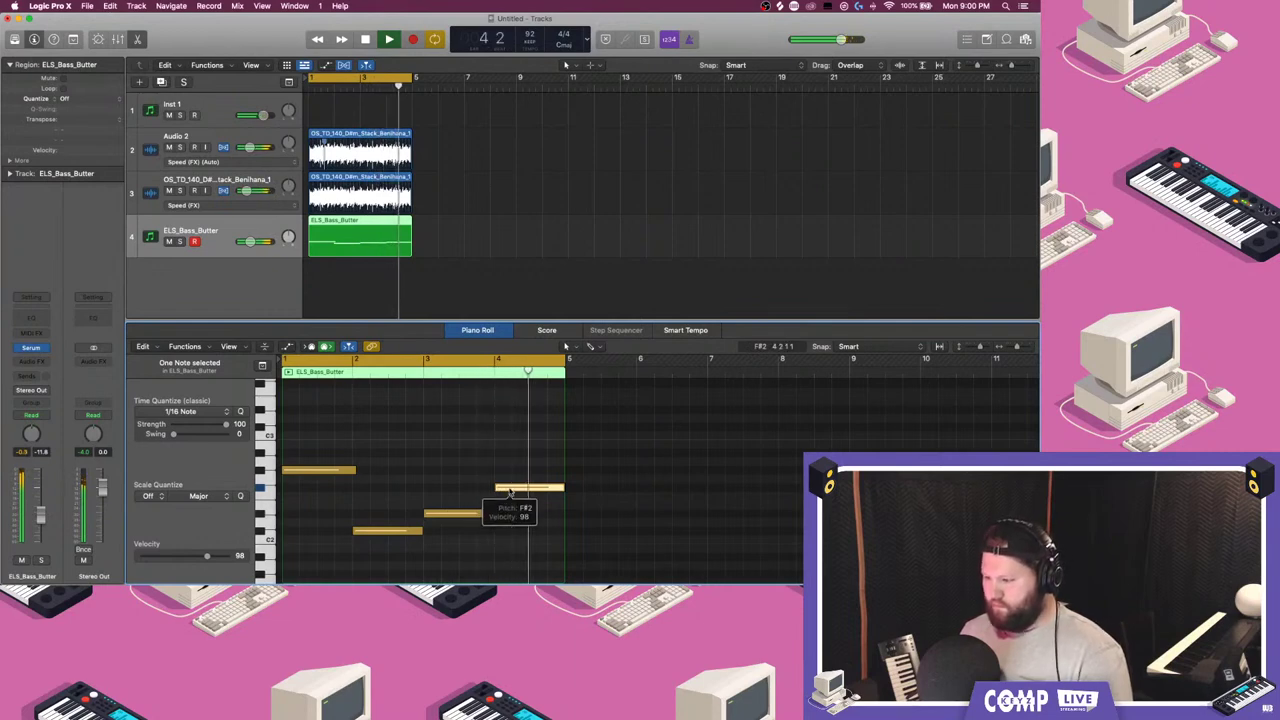
- Audition the bass notes in bars 1, 2 and 3 individually in the Piano Roll
{"action": "left_click", "coordinate": [427, 472]}
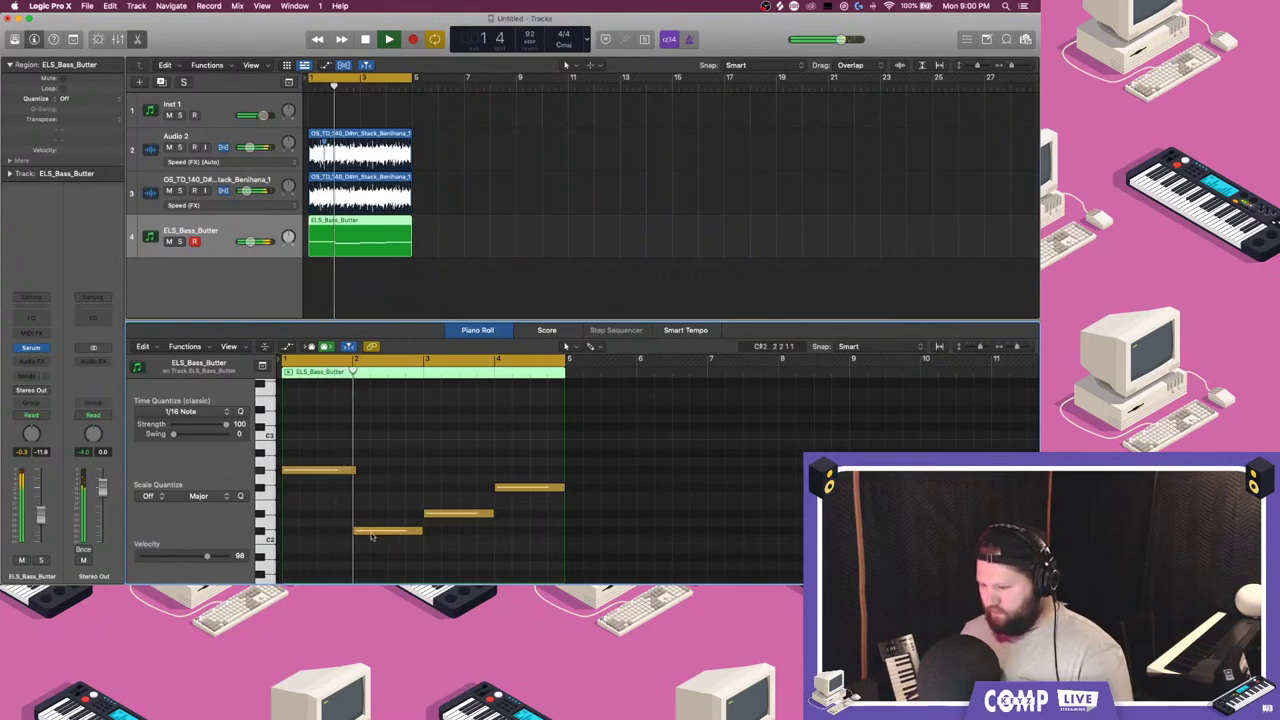
{"action": "left_click", "coordinate": [371, 533]}
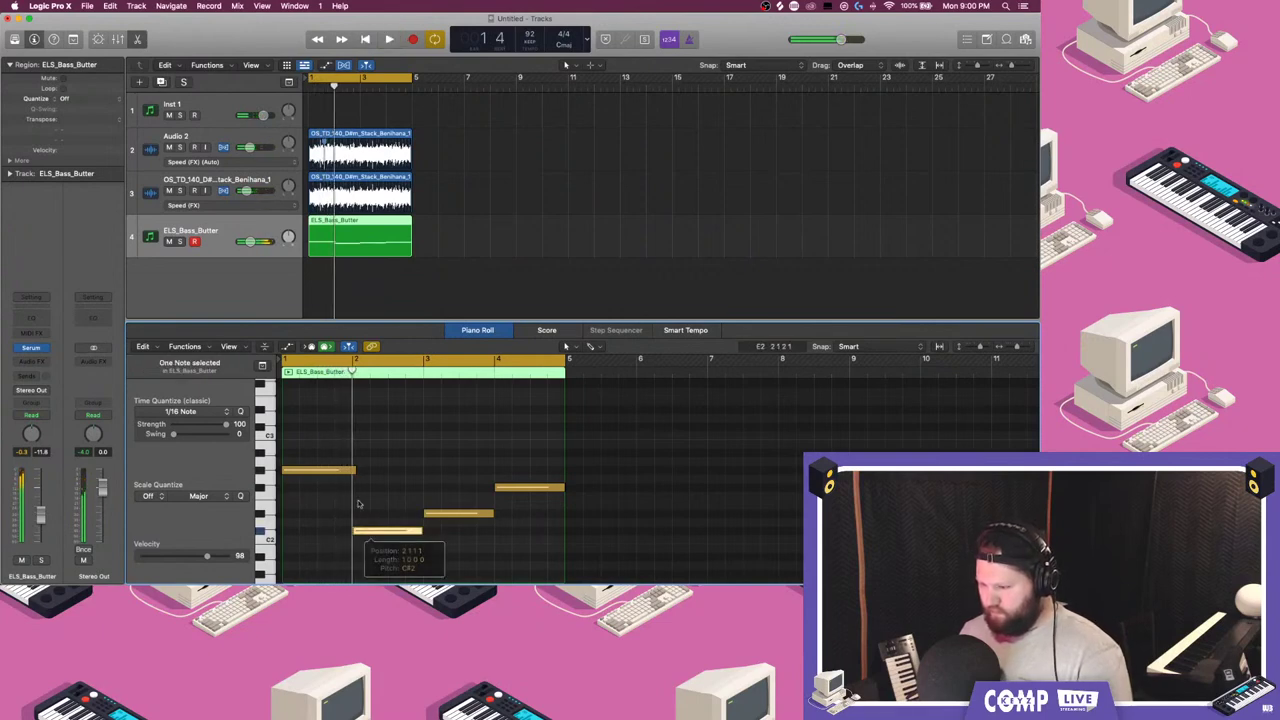
{"action": "left_click", "coordinate": [340, 470]}
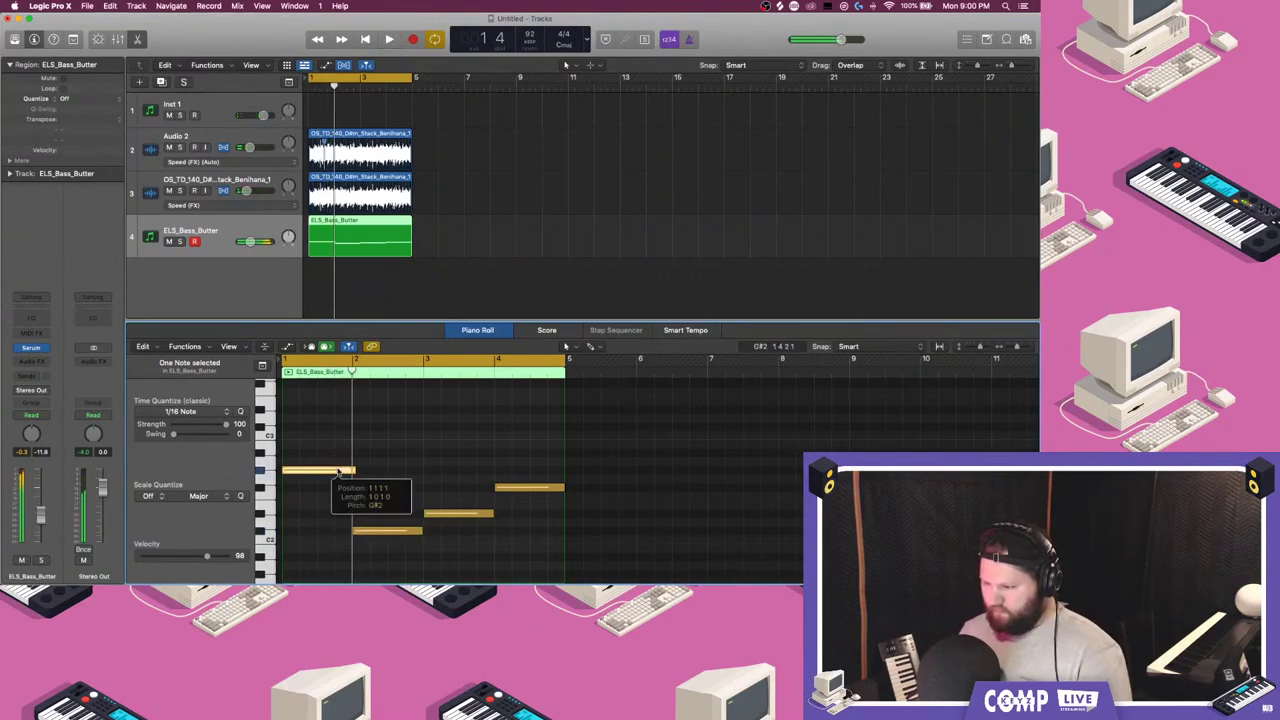
{"action": "left_click", "coordinate": [384, 532]}
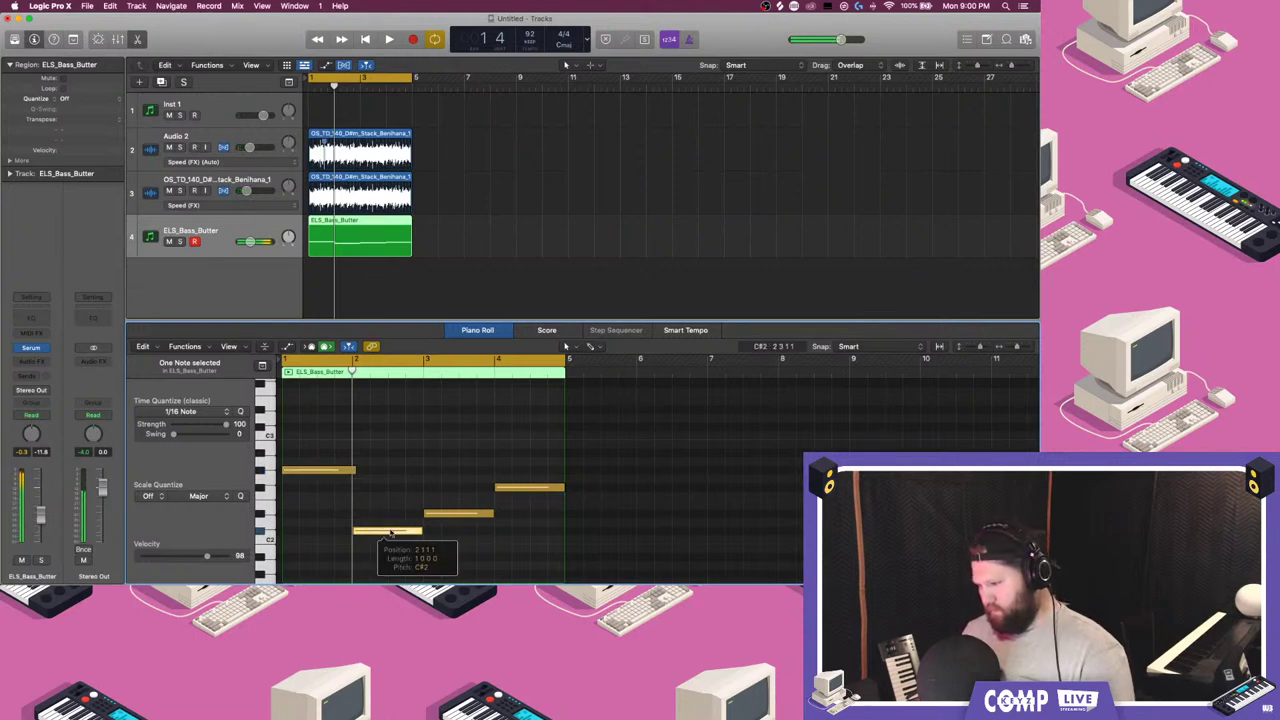
{"action": "left_click", "coordinate": [440, 515]}
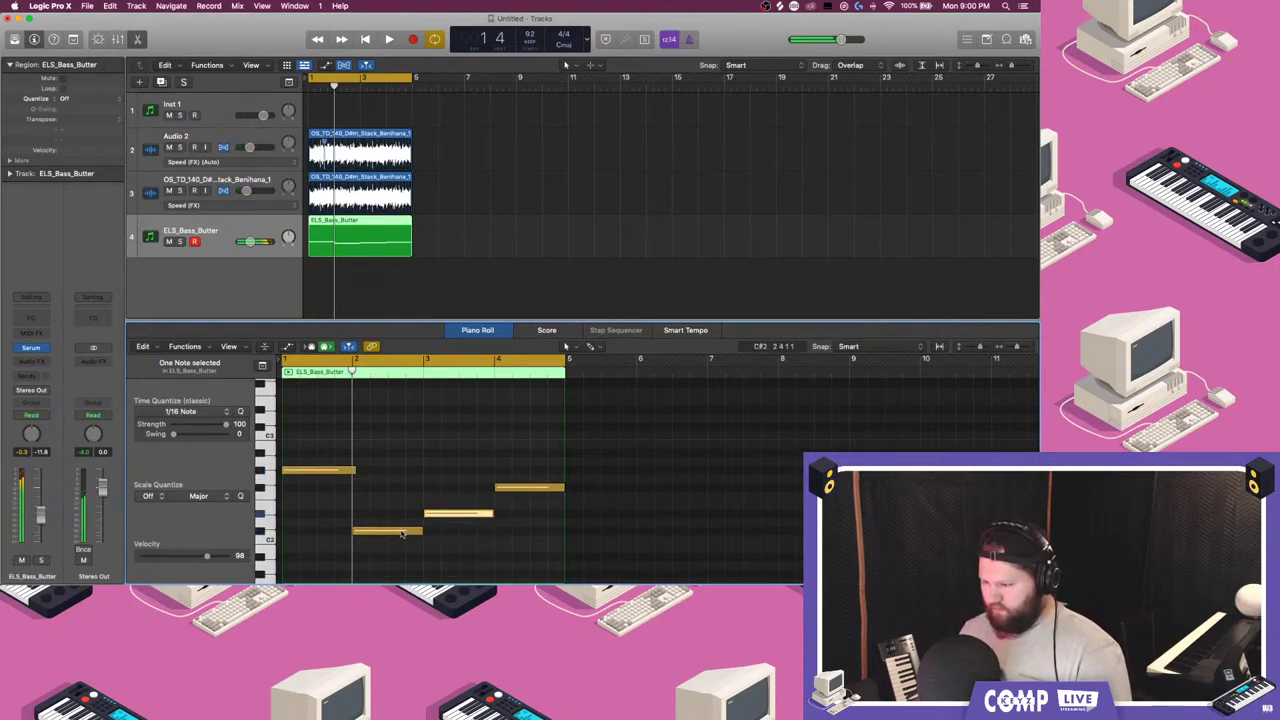
- Try nudging the bar 2 bass note up a semitone and slightly later, compare it with the bar 3 note, and play the loop
{"action": "left_click_drag", "start_coordinate": [400, 533], "coordinate": [410, 523]}
{"action": "left_click", "coordinate": [458, 512]}
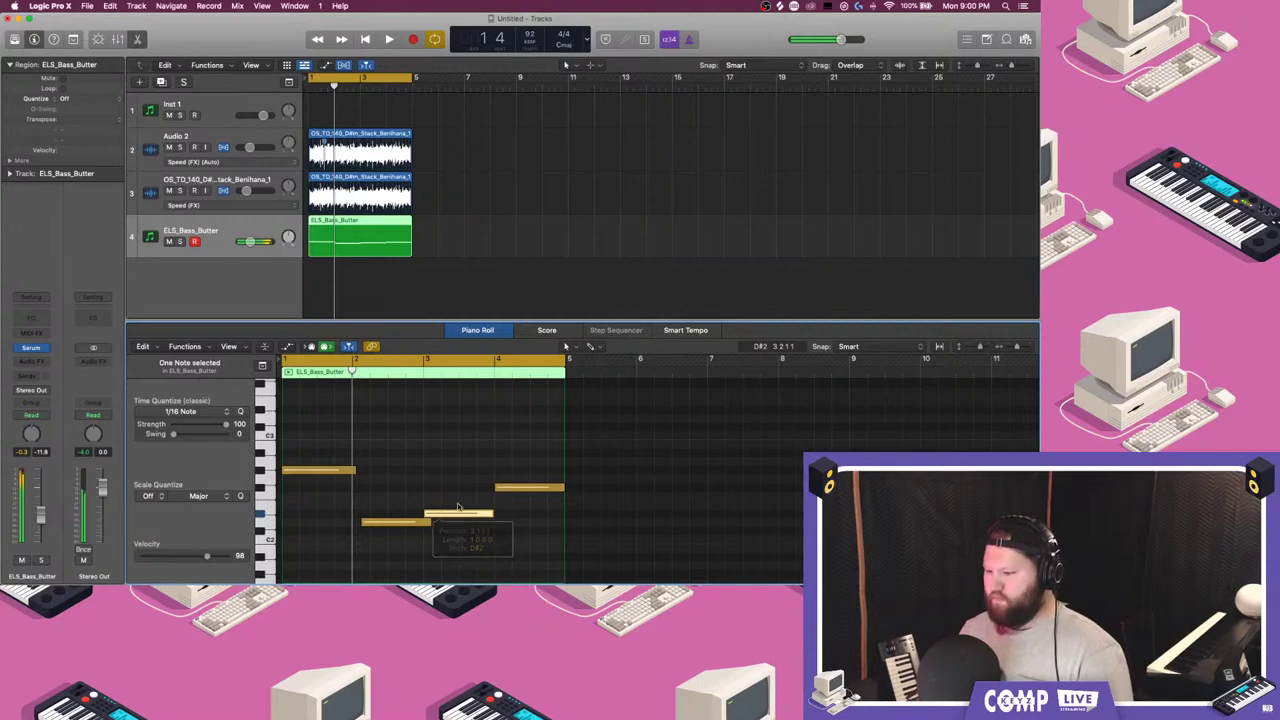
{"action": "key", "text": "space"}
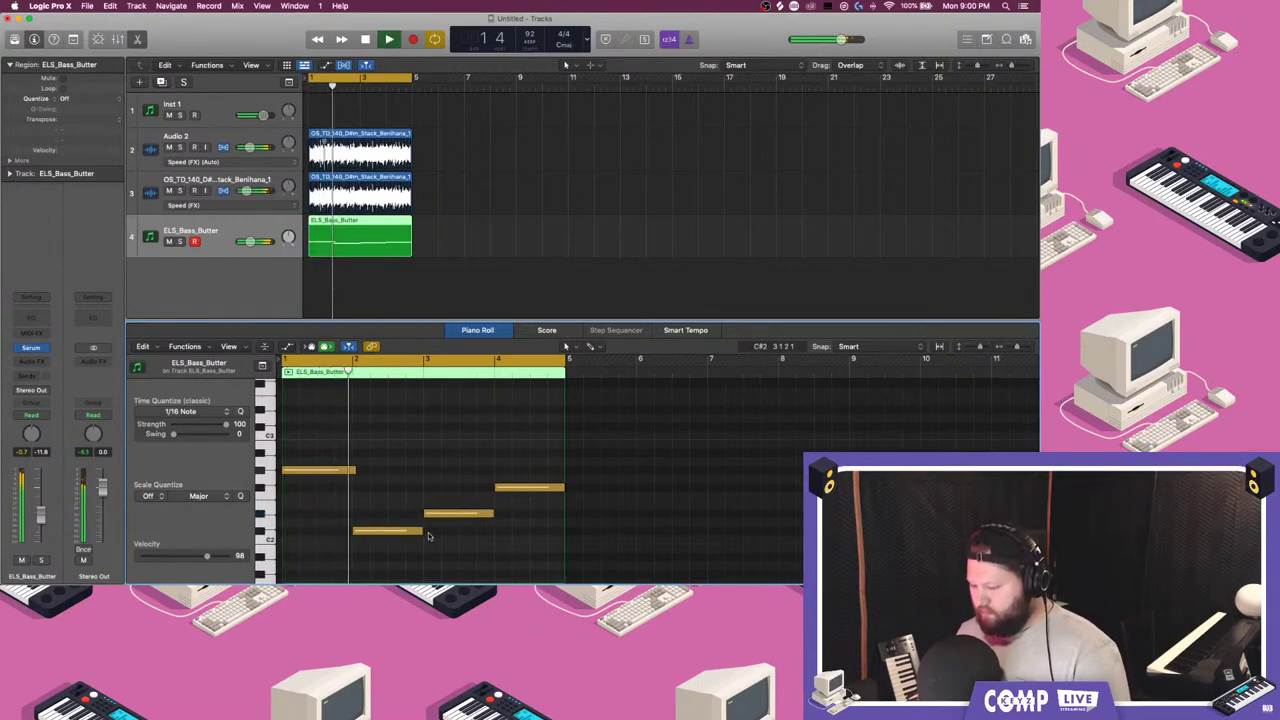
- Lower the ELS_Bass_Butter track volume slightly and mute the track while the loop plays
{"action": "scroll", "coordinate": [420, 475], "scroll_direction": "down", "scroll_amount": 1}
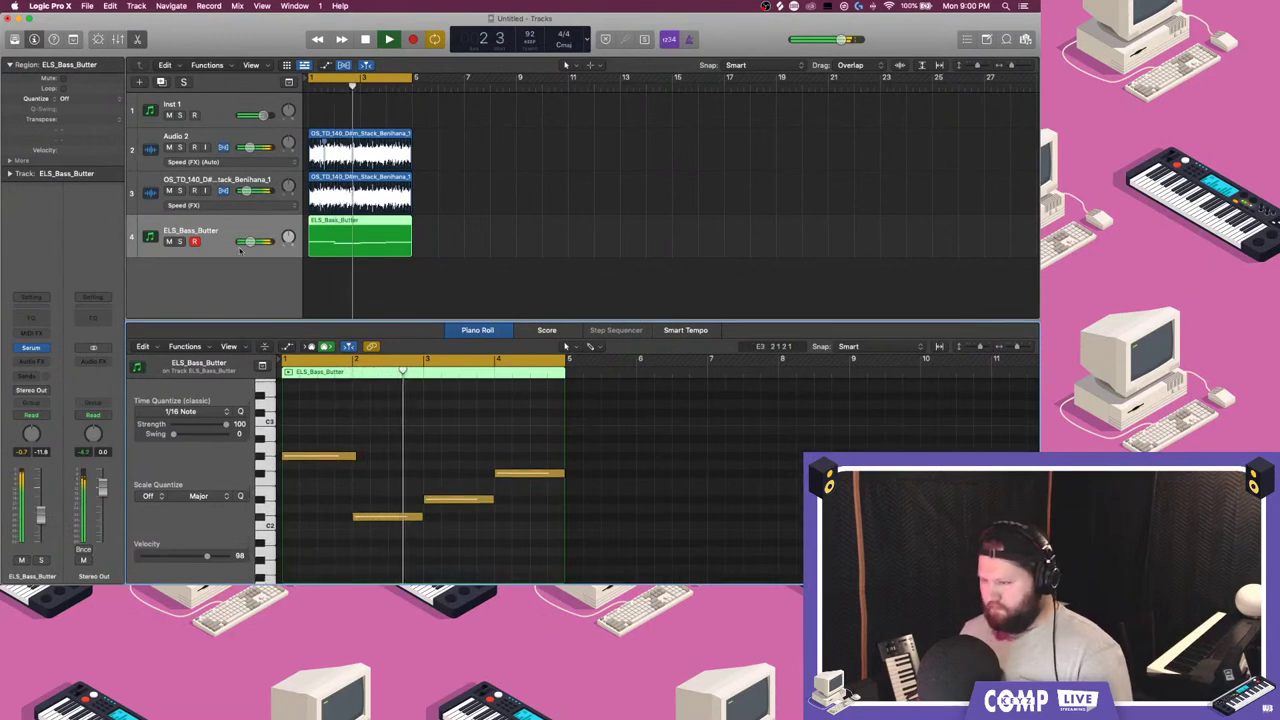
{"action": "left_click_drag", "start_coordinate": [254, 243], "coordinate": [252, 244]}
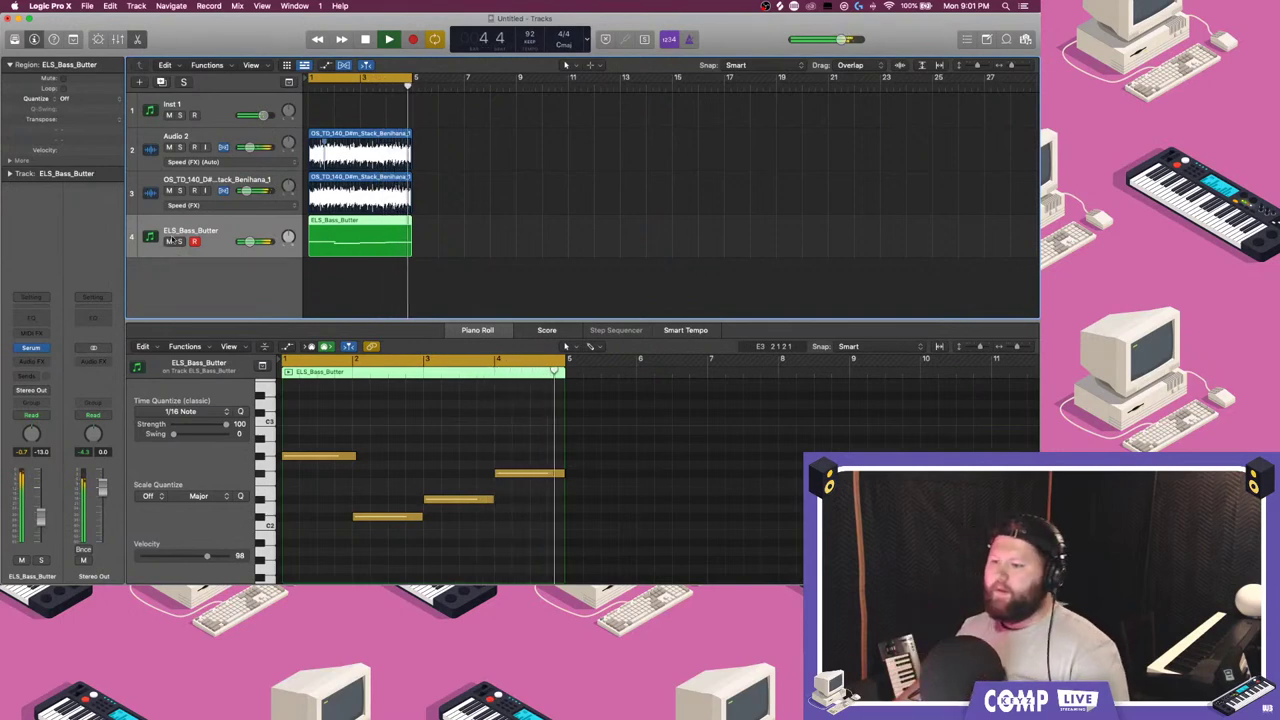
{"action": "left_click", "coordinate": [170, 241]}
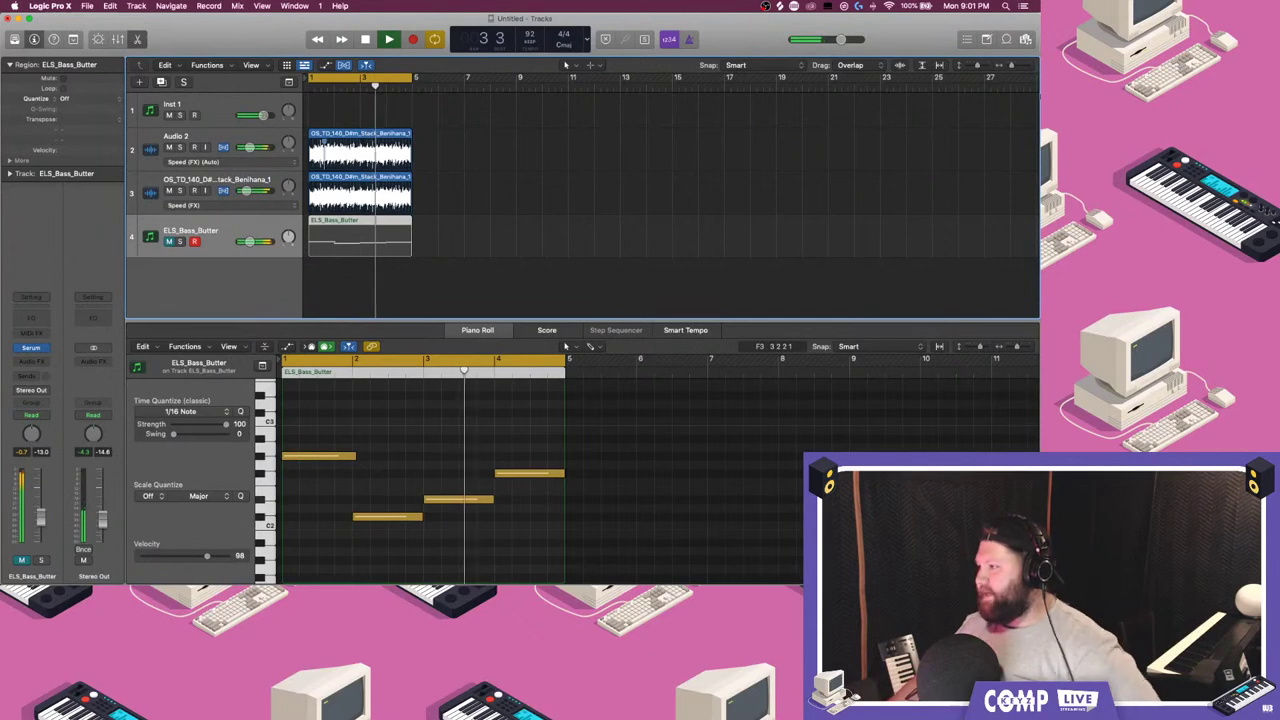
- Switch to Finder and look through the project files in the Music drive's Logic folder
{"action": "left_click", "coordinate": [1029, 42]}
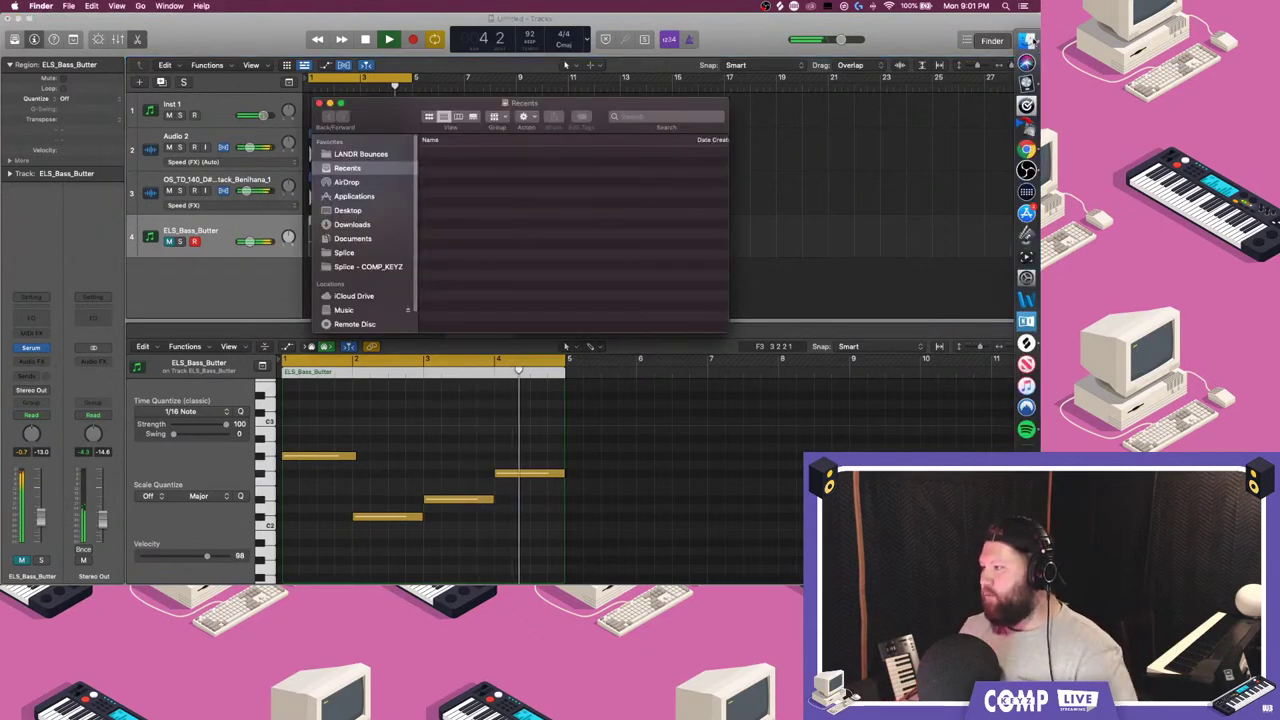
{"action": "left_click", "coordinate": [380, 308]}
{"action": "scroll", "coordinate": [480, 250], "scroll_direction": "down", "scroll_amount": 5}
{"action": "scroll", "coordinate": [480, 250], "scroll_direction": "down", "scroll_amount": 8}
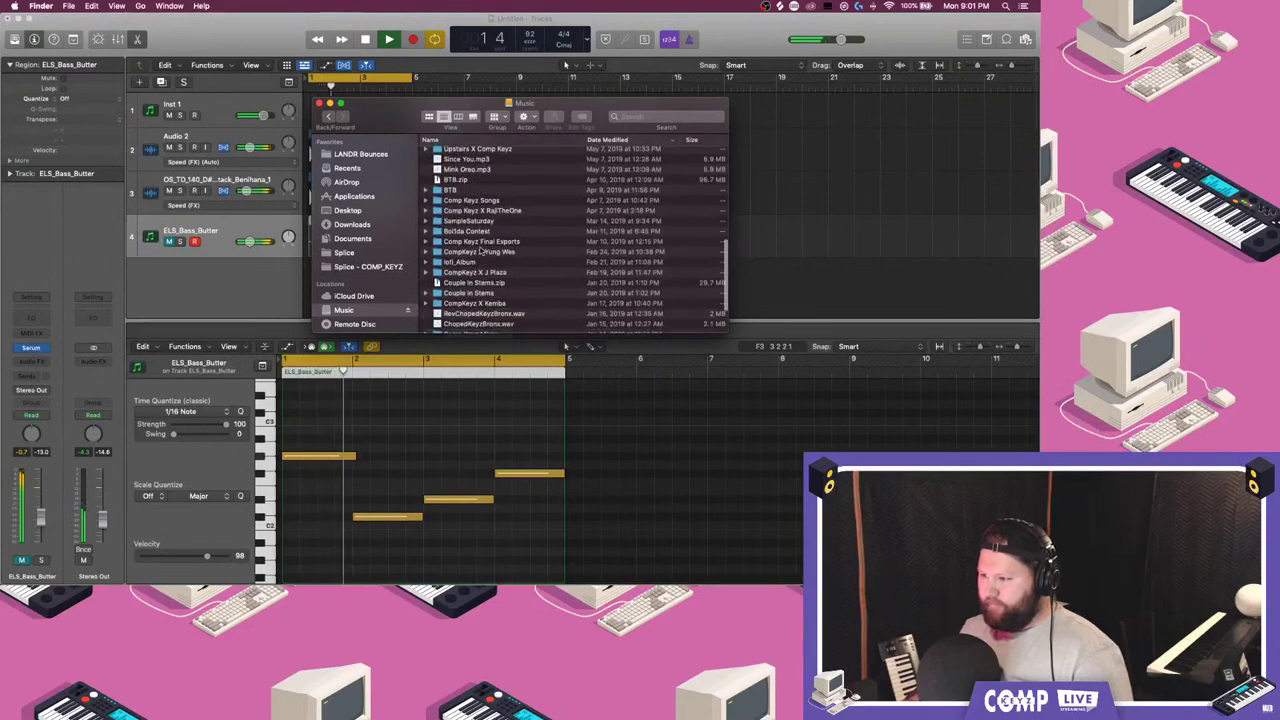
{"action": "scroll", "coordinate": [484, 314], "scroll_direction": "down", "scroll_amount": 3}
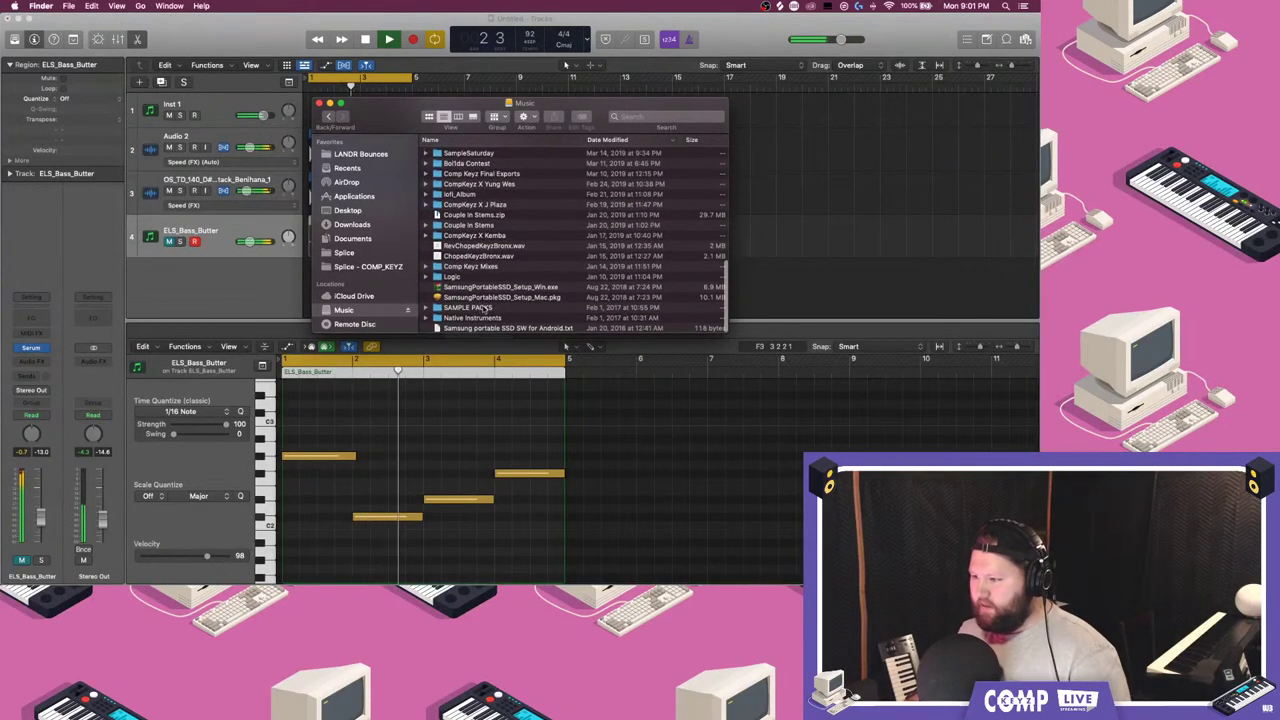
{"action": "left_click", "coordinate": [440, 280]}
{"action": "double_click", "coordinate": [440, 280]}
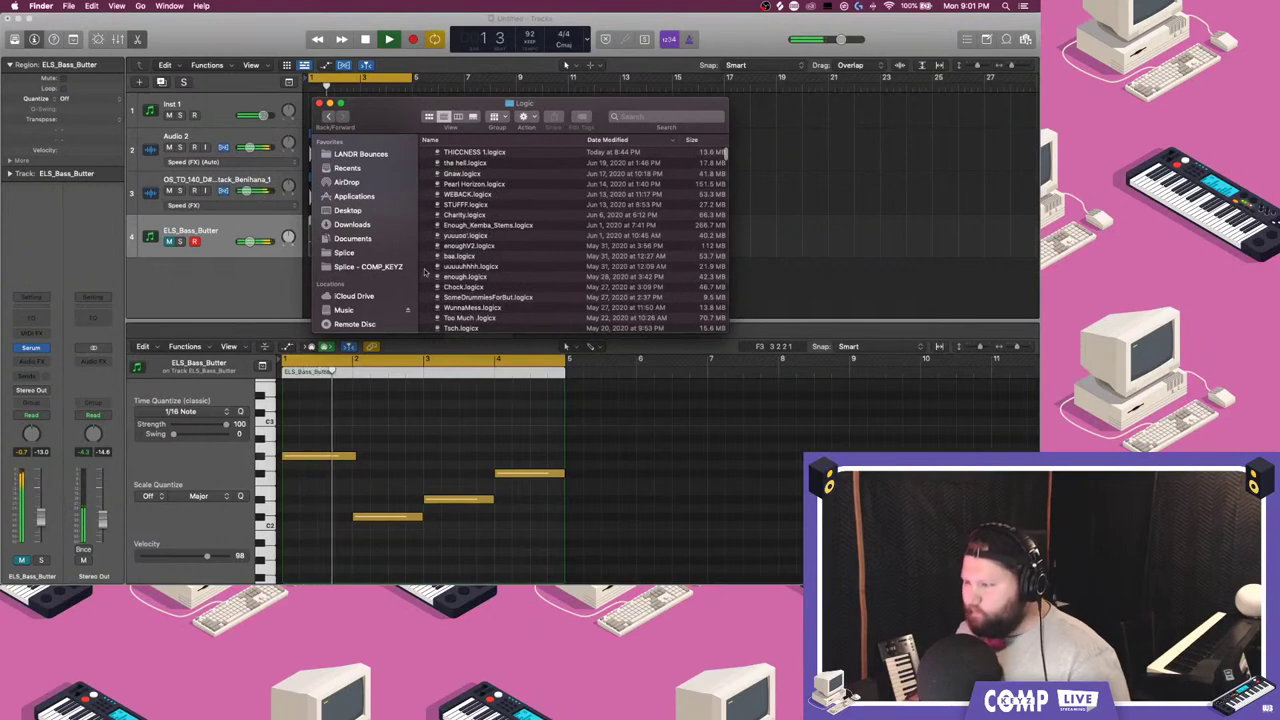
{"action": "scroll", "coordinate": [446, 255], "scroll_direction": "down", "scroll_amount": 1}
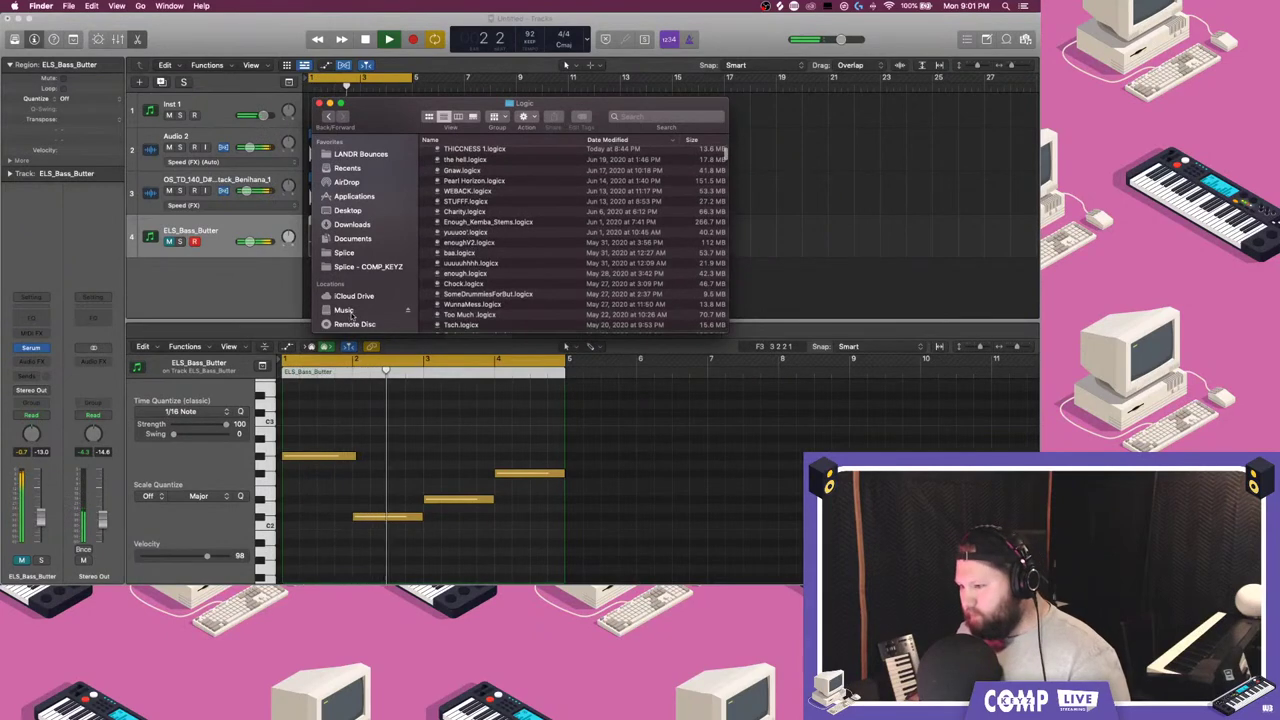
- Sort the Music drive by date modified, oldest first, and open the Masters folder inside 2020 Comp Keyz
{"action": "left_click", "coordinate": [343, 310]}
{"action": "scroll", "coordinate": [480, 210], "scroll_direction": "down", "scroll_amount": 1}
{"action": "left_click", "coordinate": [640, 140]}
{"action": "scroll", "coordinate": [470, 266], "scroll_direction": "down", "scroll_amount": 10}
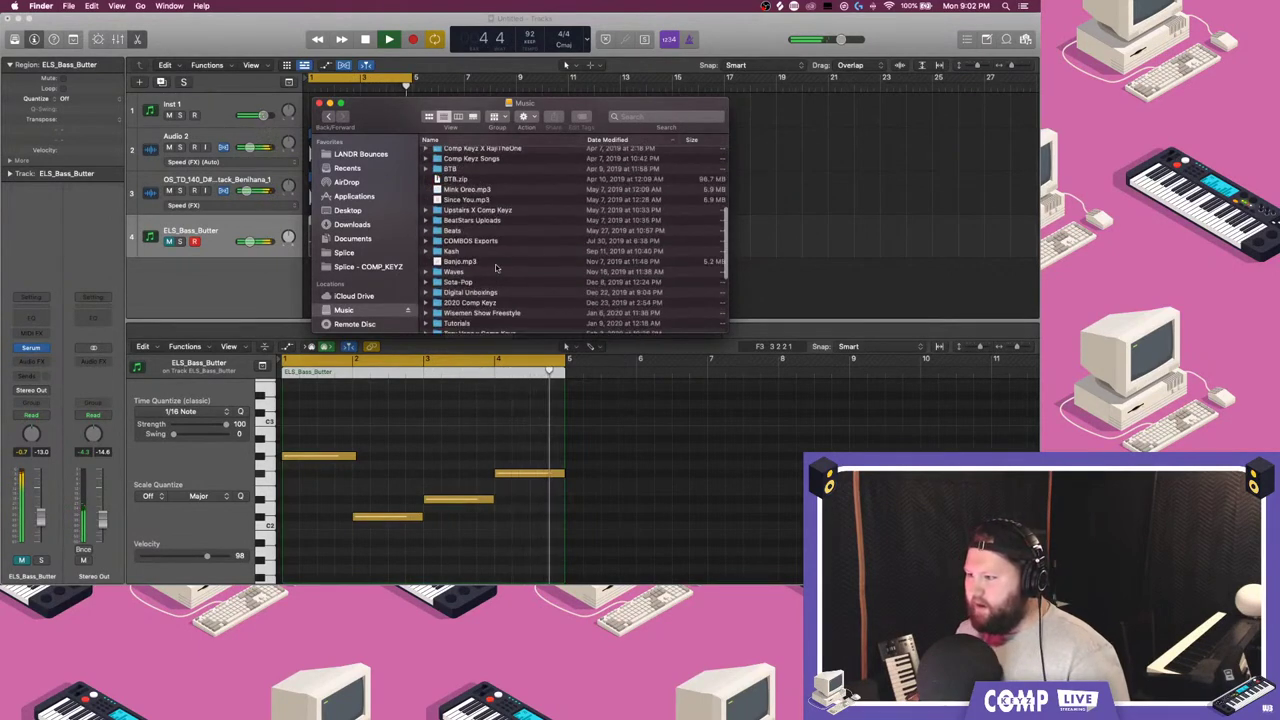
{"action": "scroll", "coordinate": [476, 266], "scroll_direction": "up", "scroll_amount": 3}
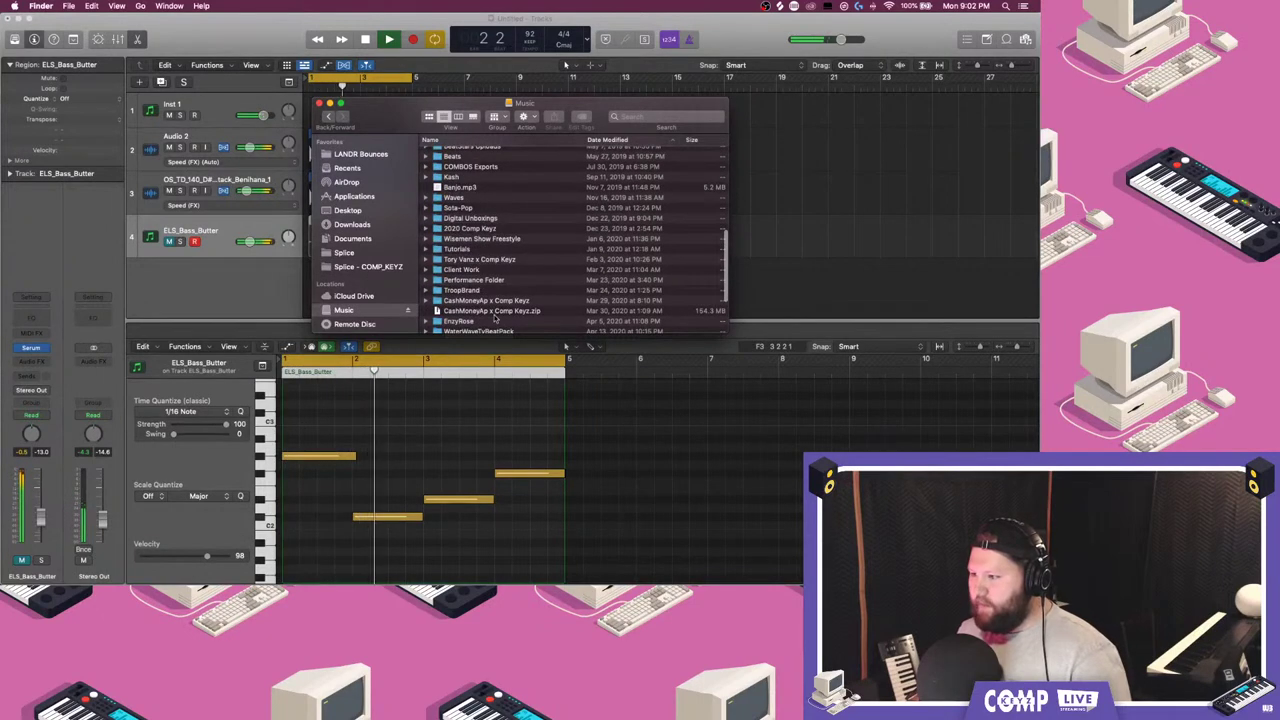
{"action": "scroll", "coordinate": [490, 280], "scroll_direction": "up", "scroll_amount": 2}
{"action": "left_click", "coordinate": [484, 232]}
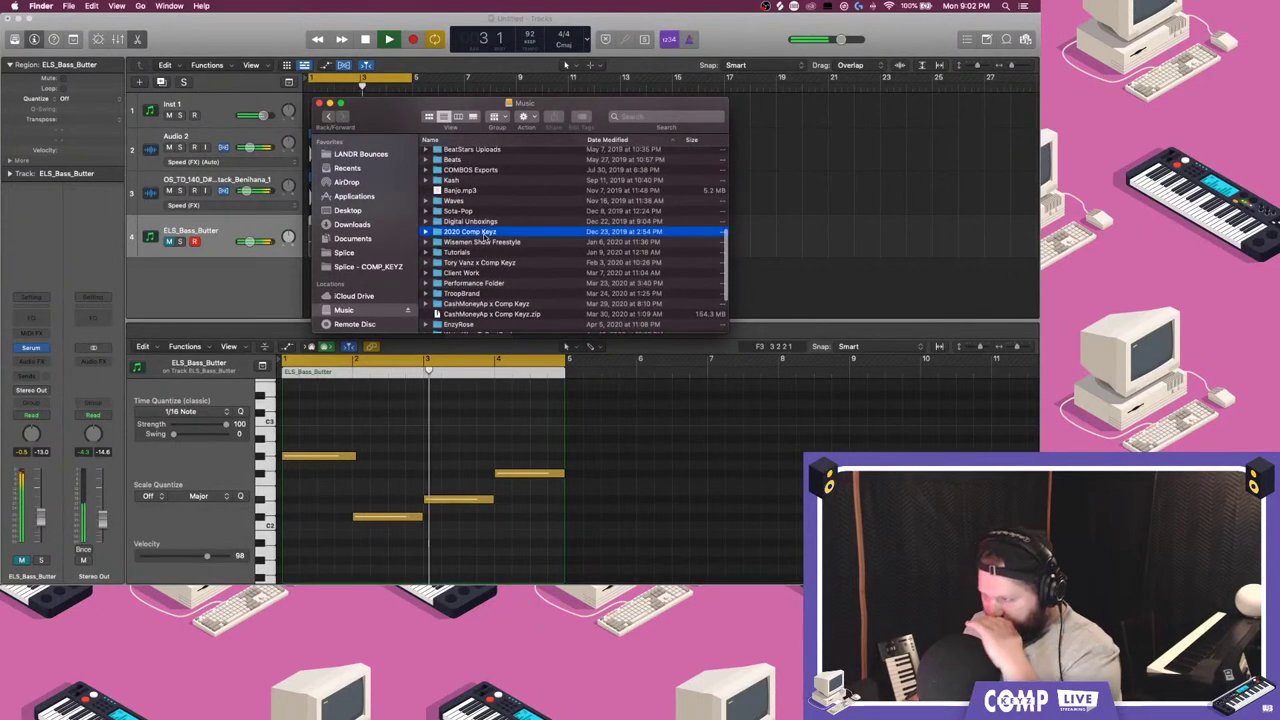
{"action": "double_click", "coordinate": [485, 234]}
{"action": "left_click", "coordinate": [458, 184]}
{"action": "double_click", "coordinate": [458, 184]}
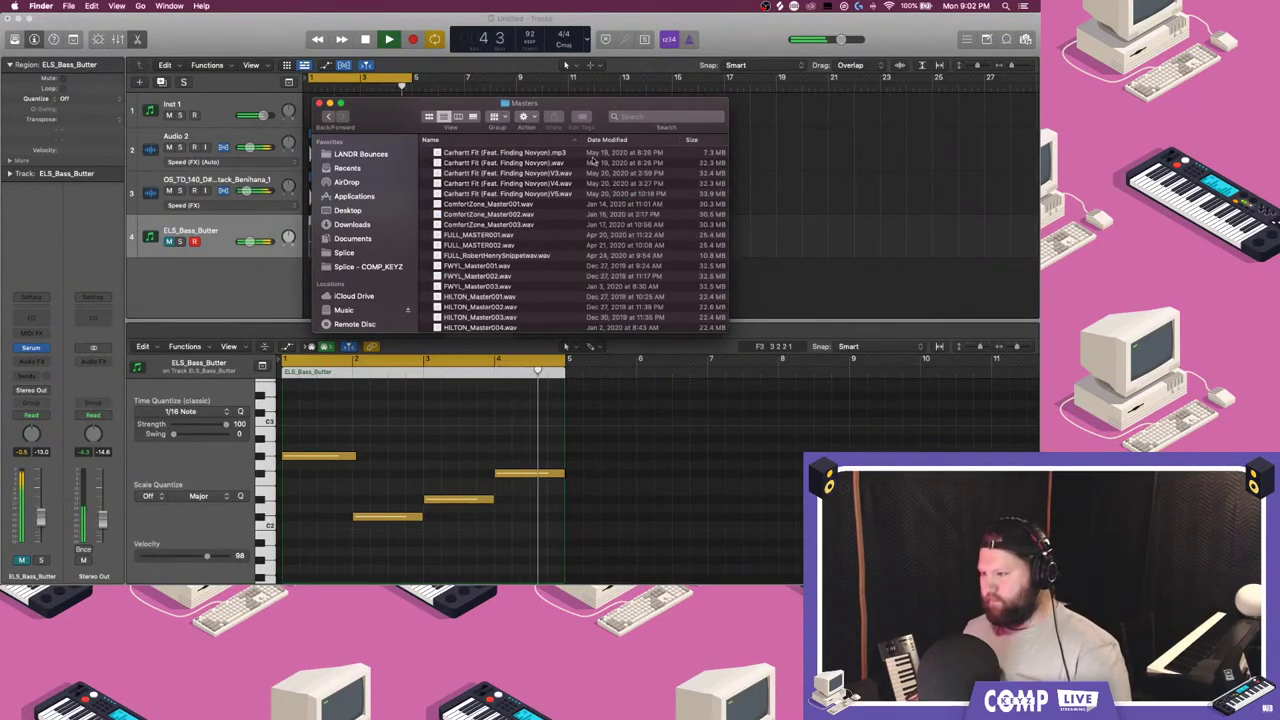
- Stop the Logic Pro loop and preview Carhartt Fit (Feat. Finding Novyon).mp3 from the Masters folder in Finder
{"action": "left_click", "coordinate": [830, 152]}
{"action": "key", "text": "space"}
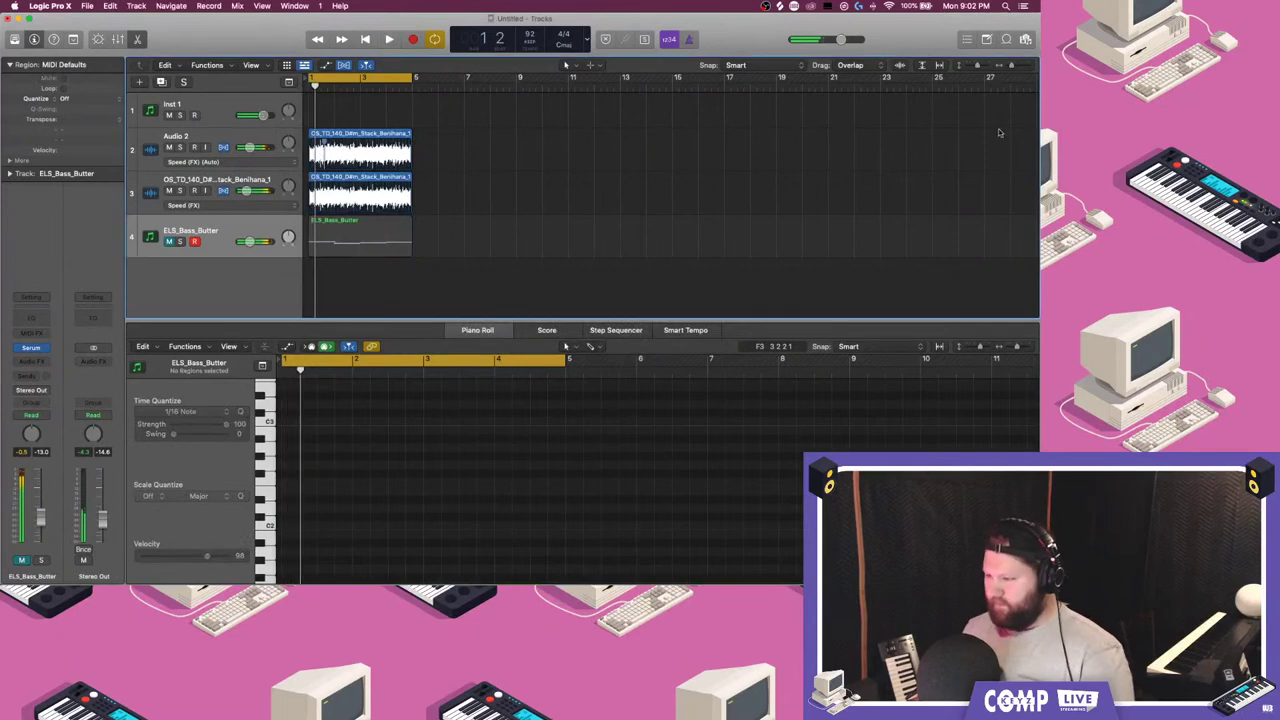
{"action": "mouse_move", "coordinate": [1036, 106]}
{"action": "left_click", "coordinate": [1030, 45]}
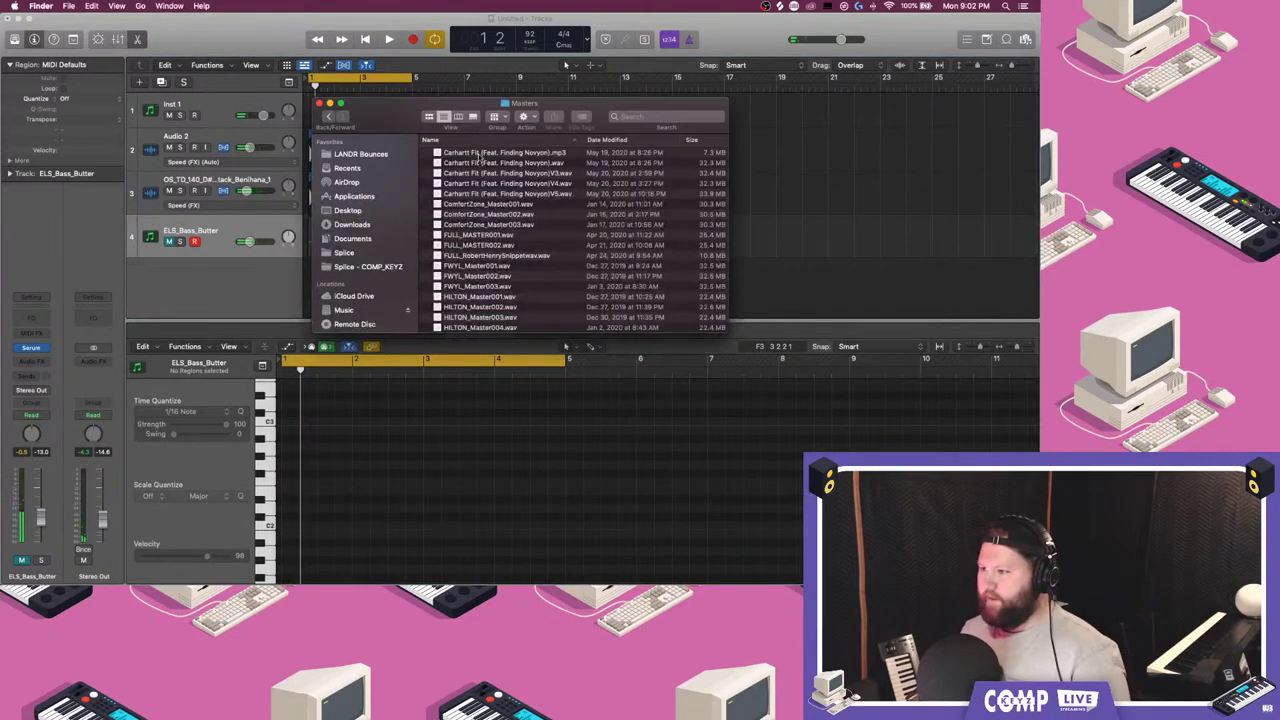
{"action": "left_click", "coordinate": [476, 152]}
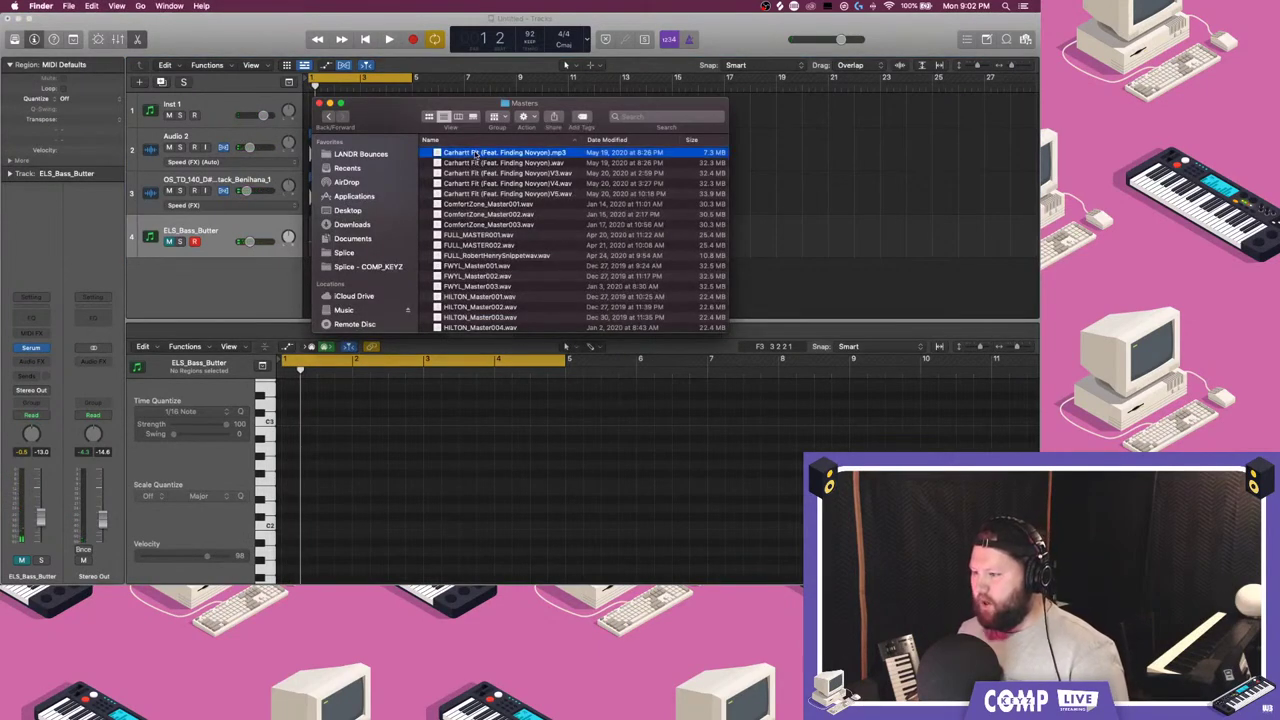
{"action": "key", "text": "space"}
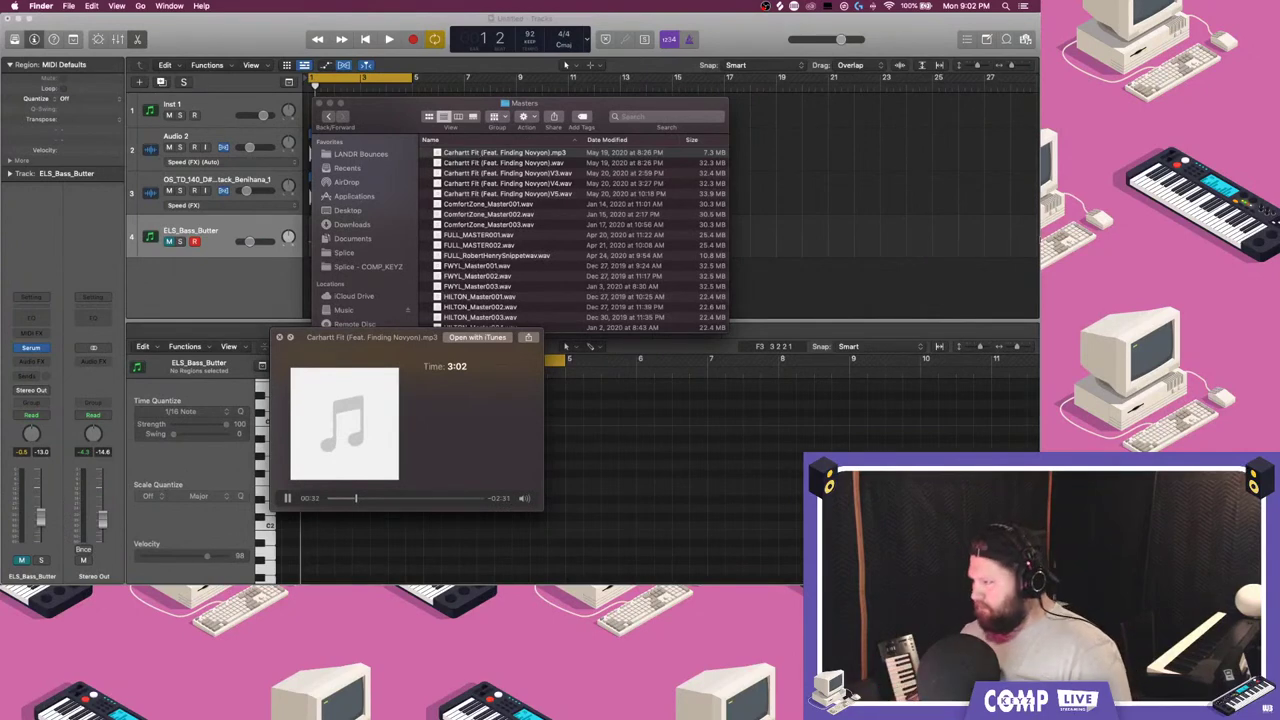
{"action": "mouse_move", "coordinate": [1038, 237]}
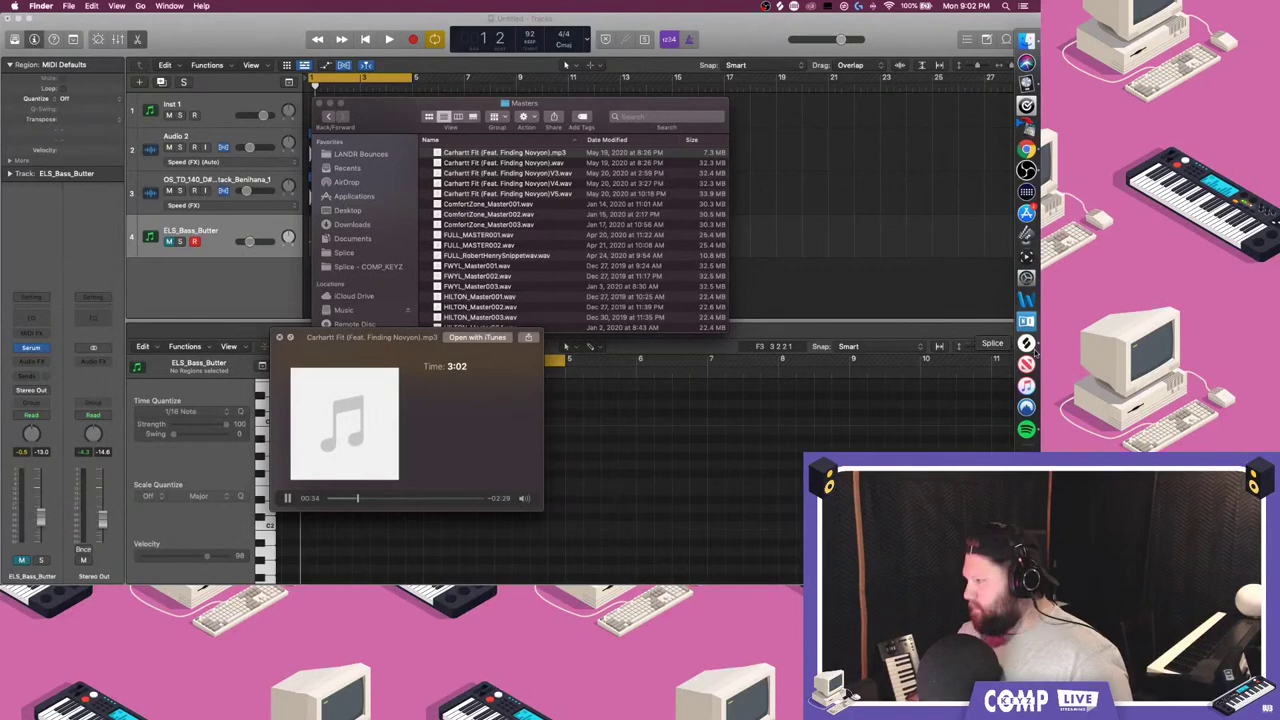